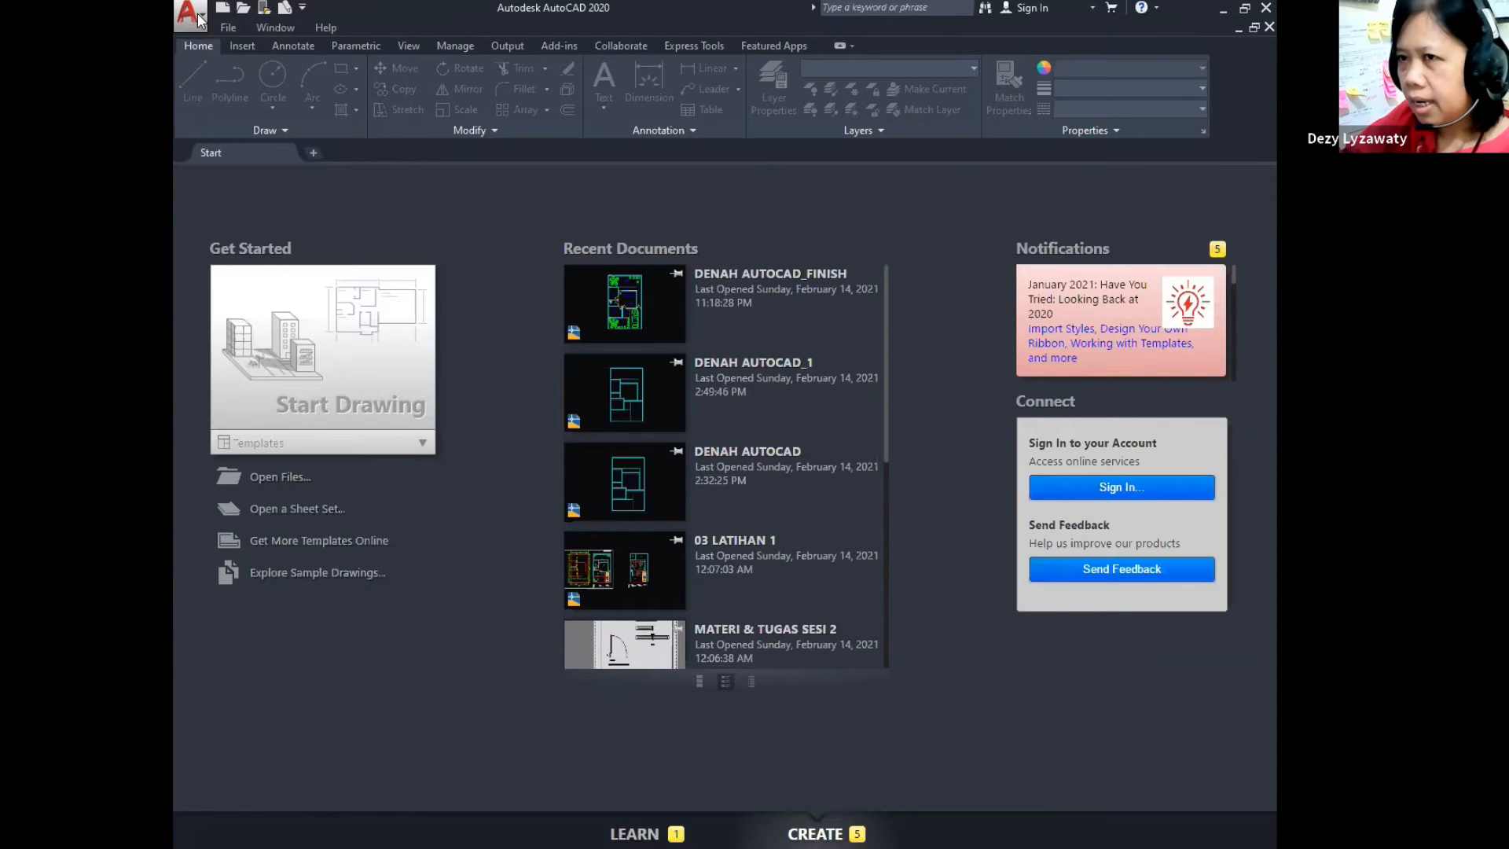
Step: Create a new drawing from the acad.dwt template and close the tool palettes
left_click(200, 21)
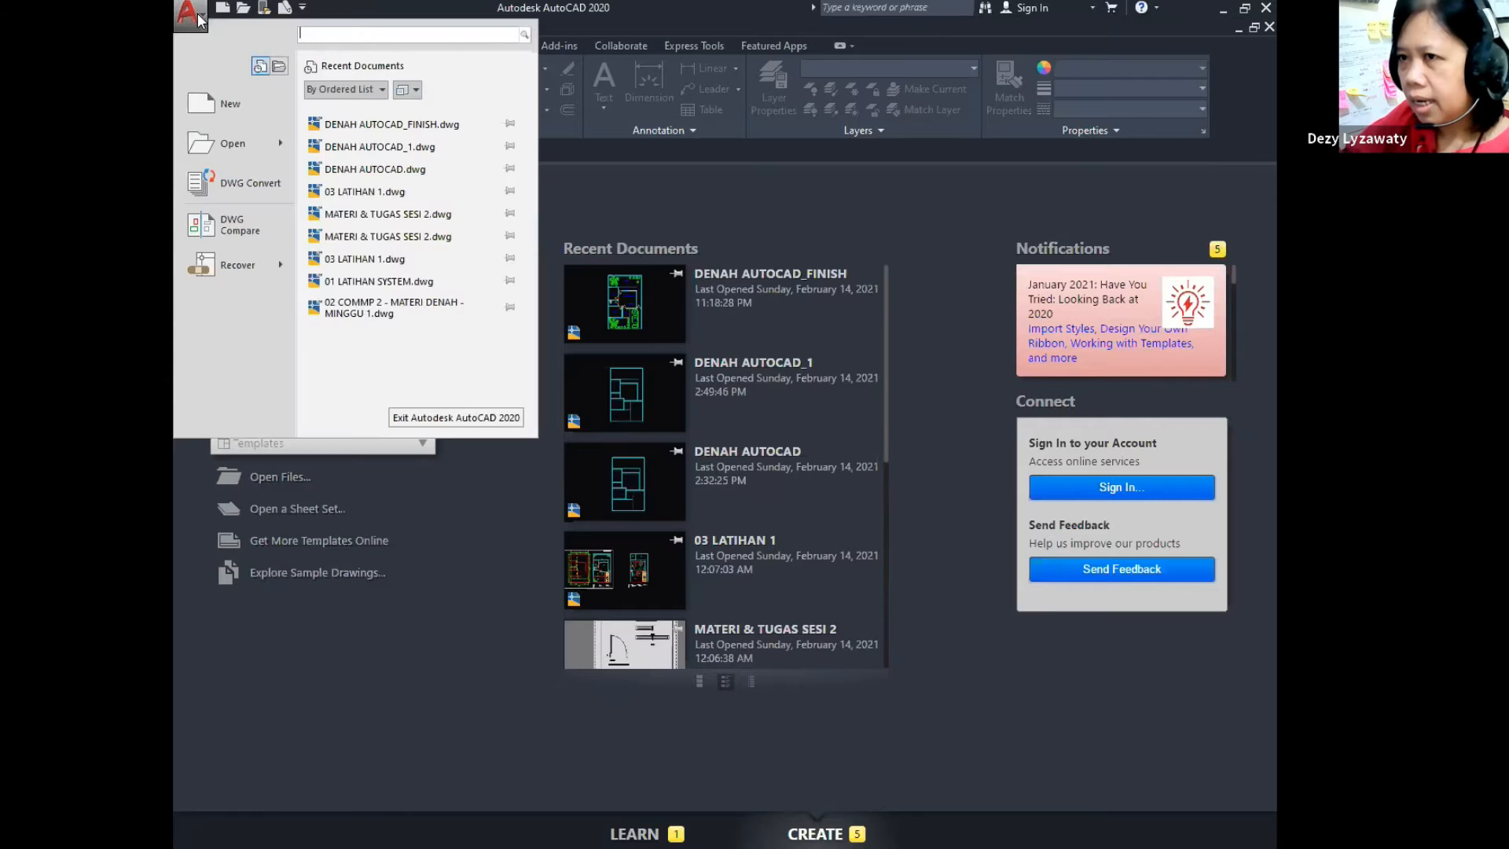
left_click(223, 105)
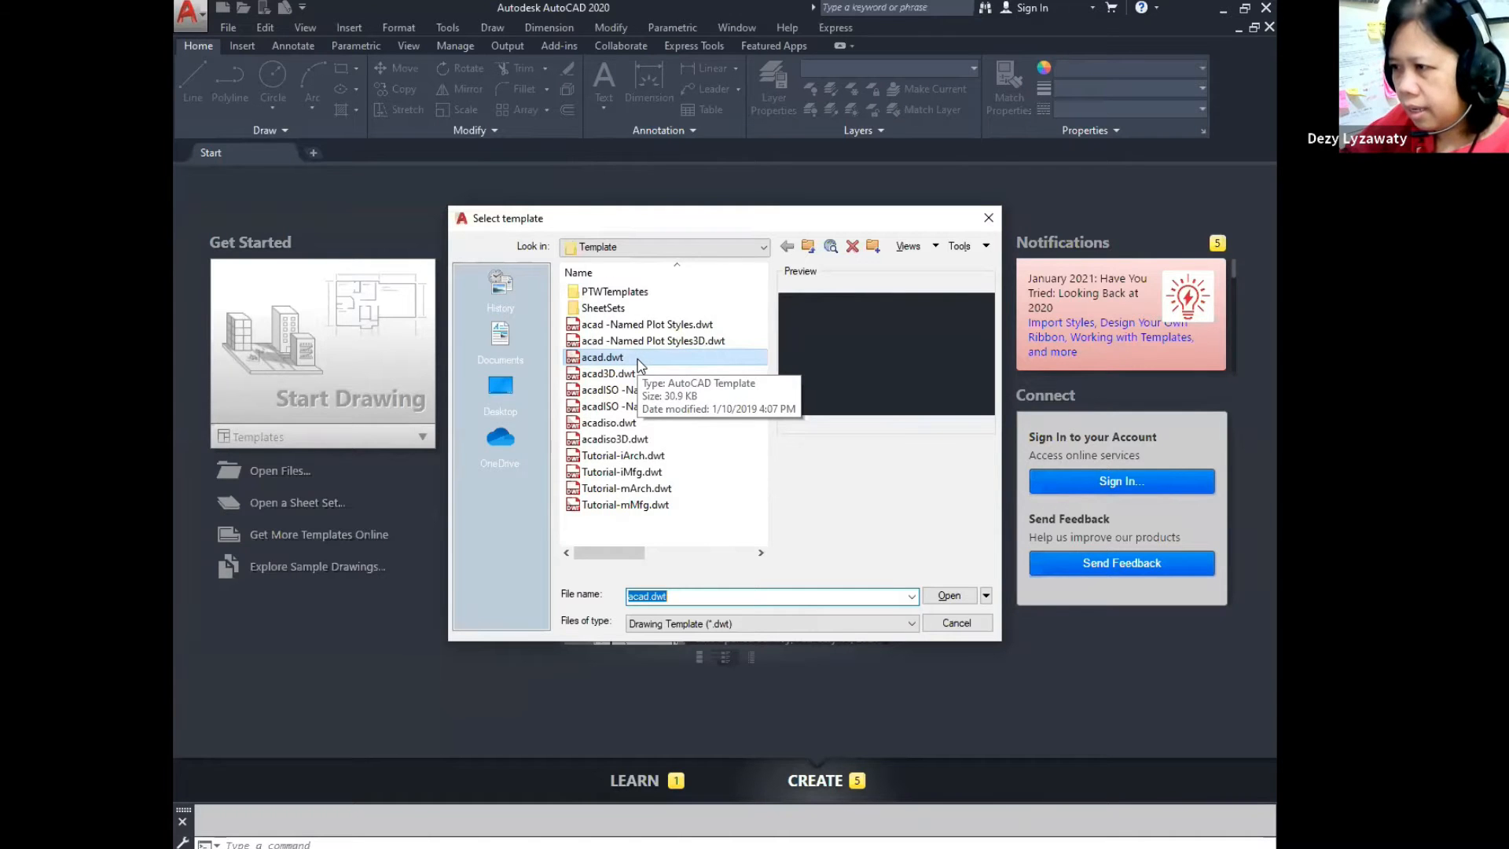
left_click(962, 596)
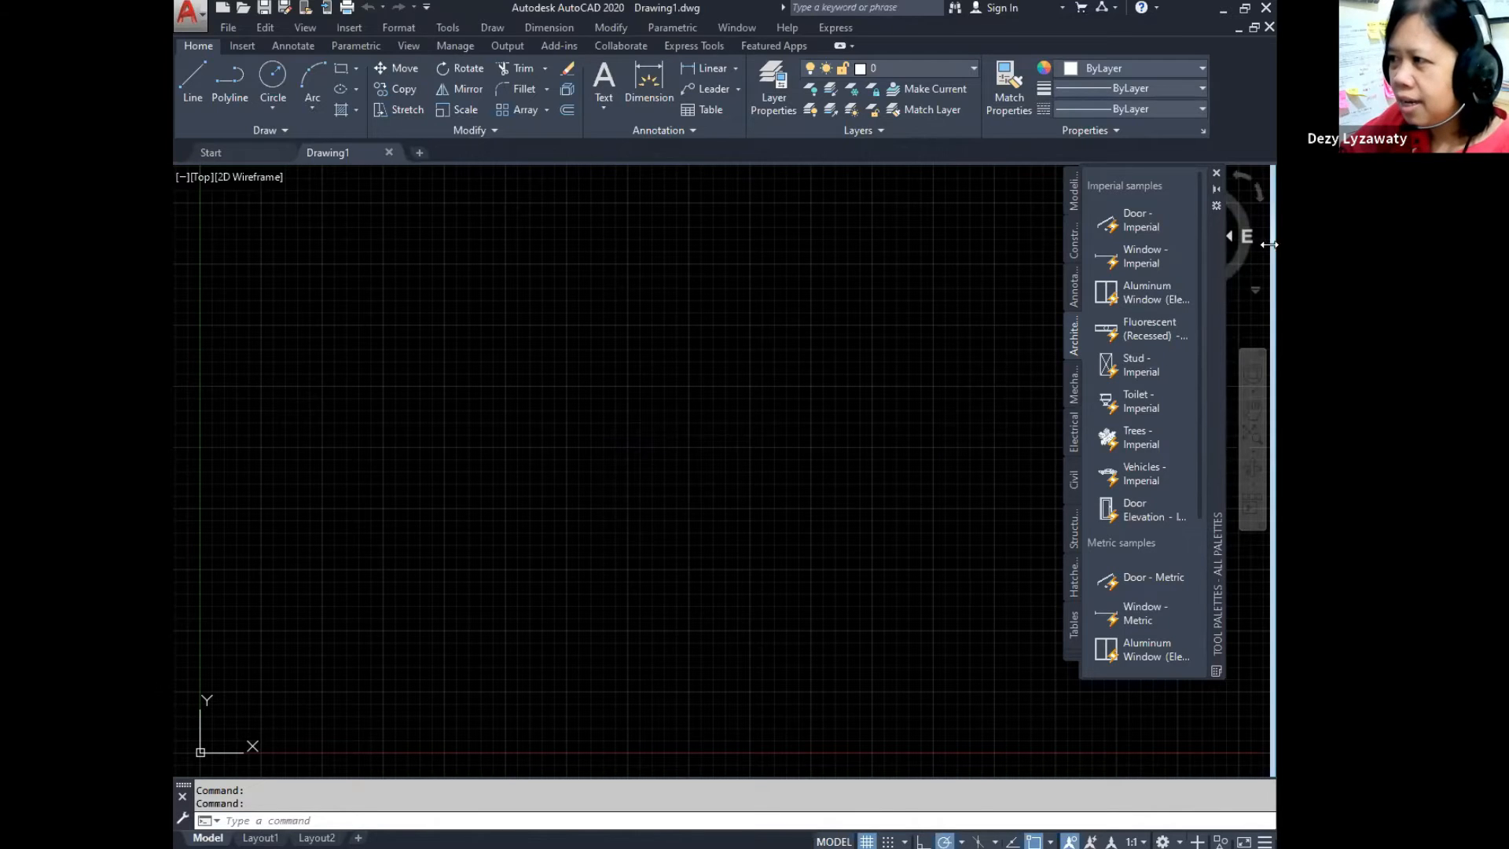
left_click(1217, 174)
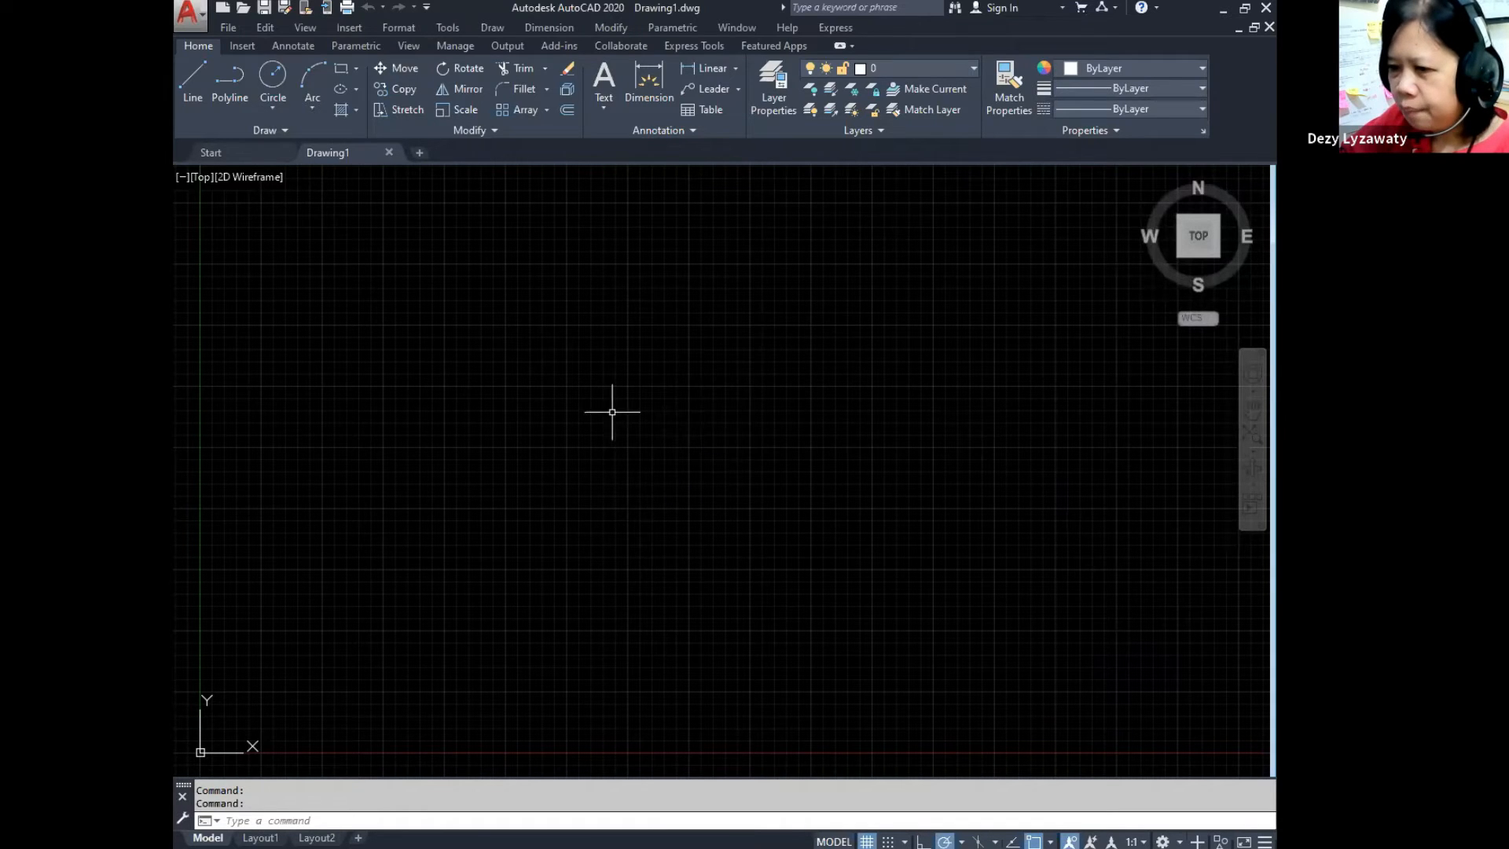
key("ctrl")
key("ctrl")
key("ctrl")
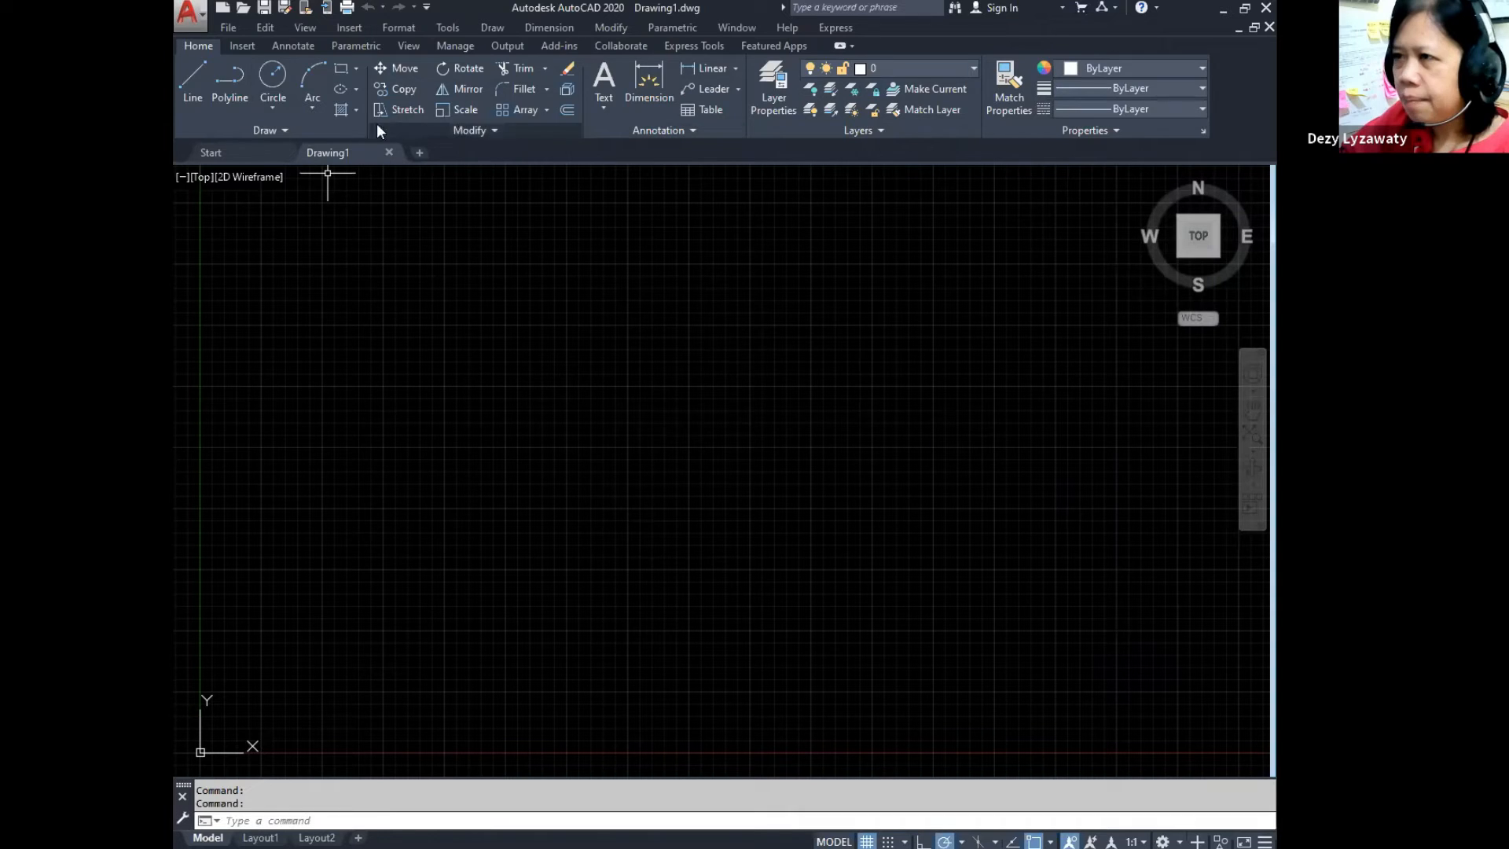
key("ctrl")
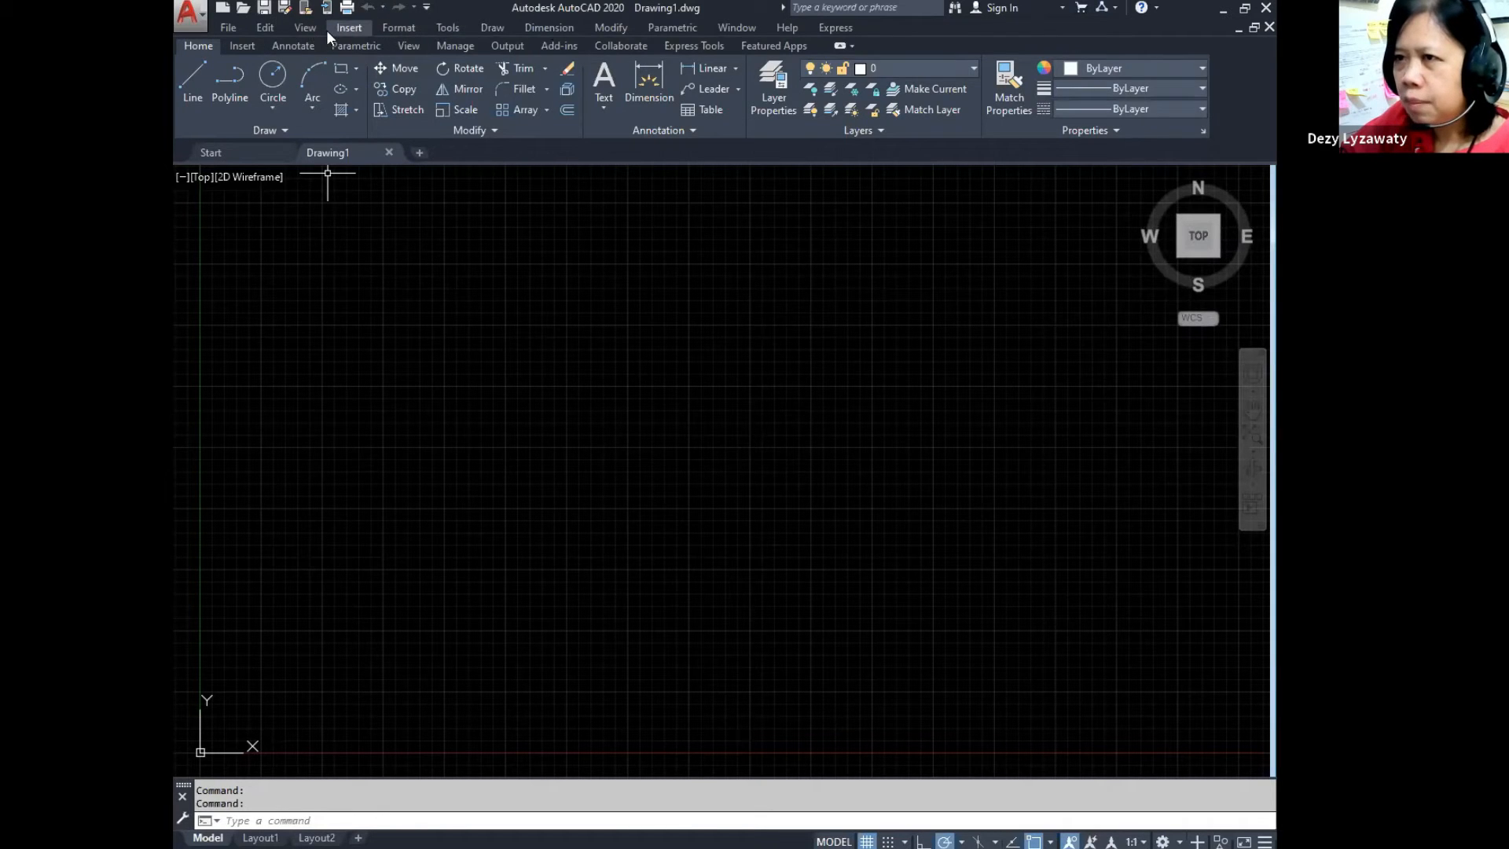
Step: Hide the menu bar and show it again
left_click(426, 7)
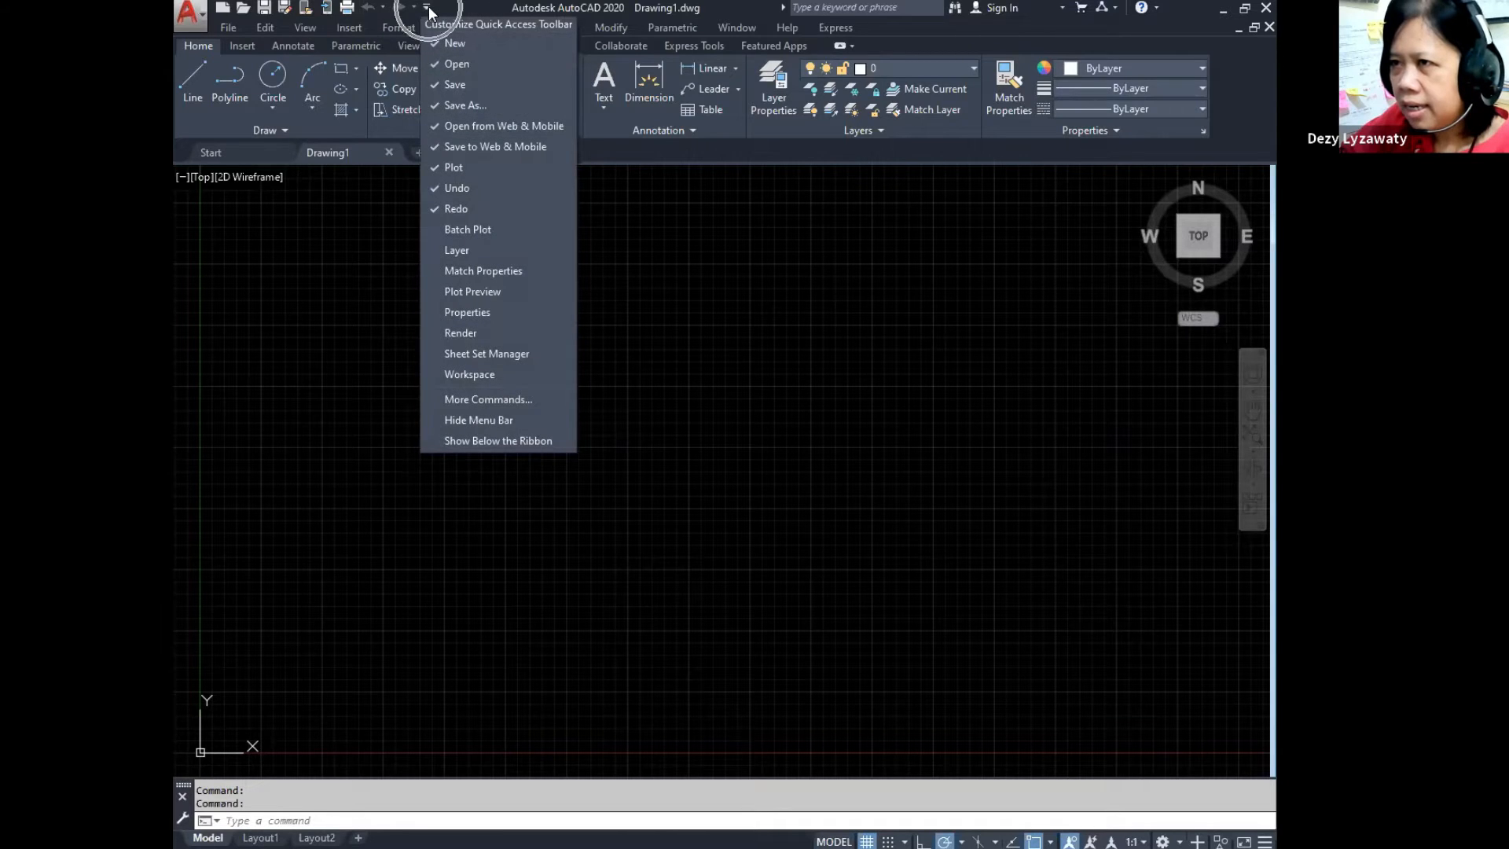
left_click(516, 426)
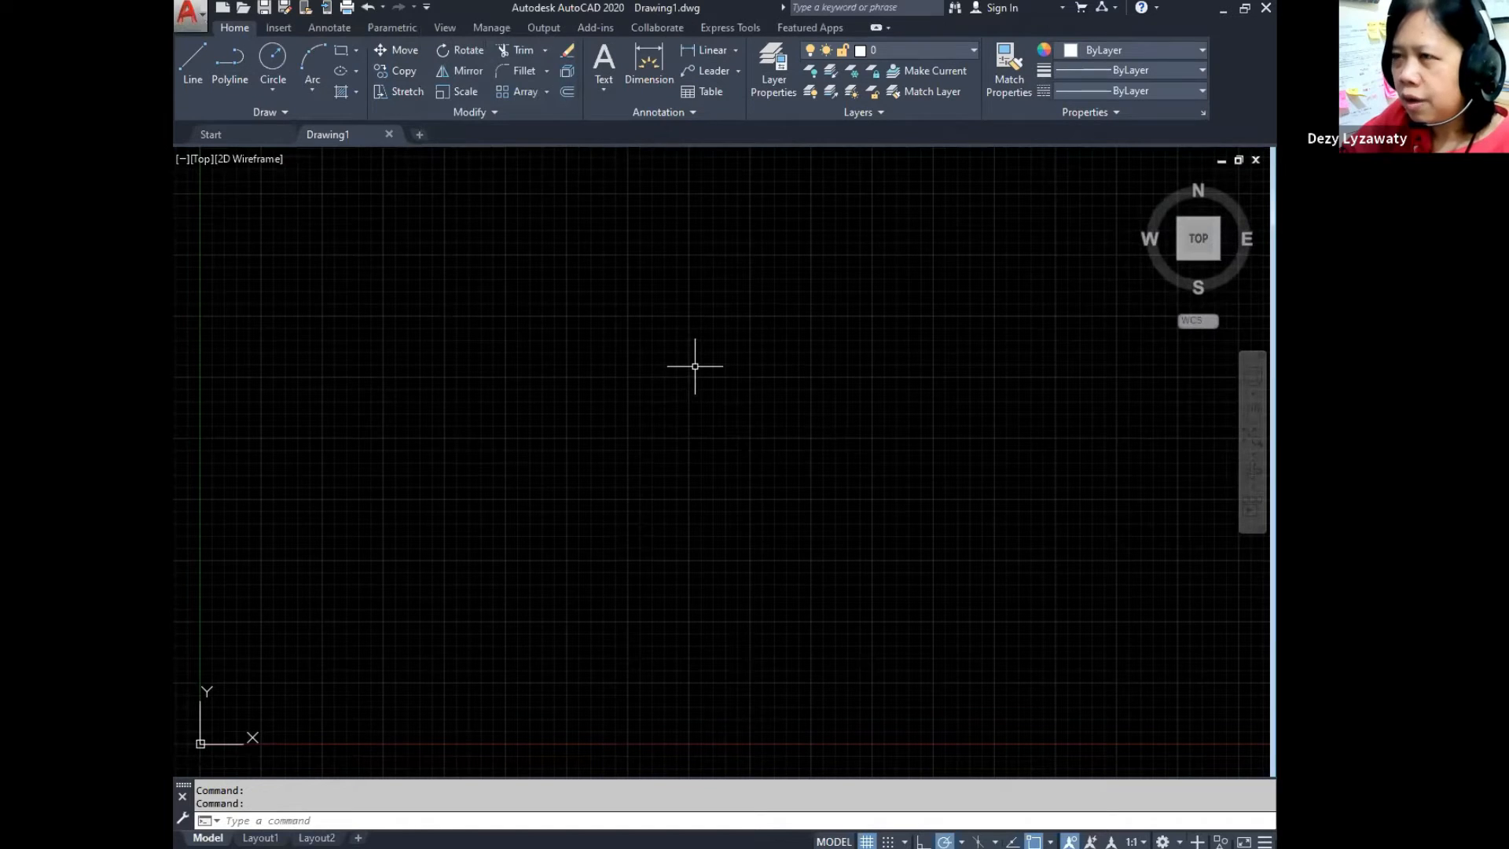
left_click(429, 8)
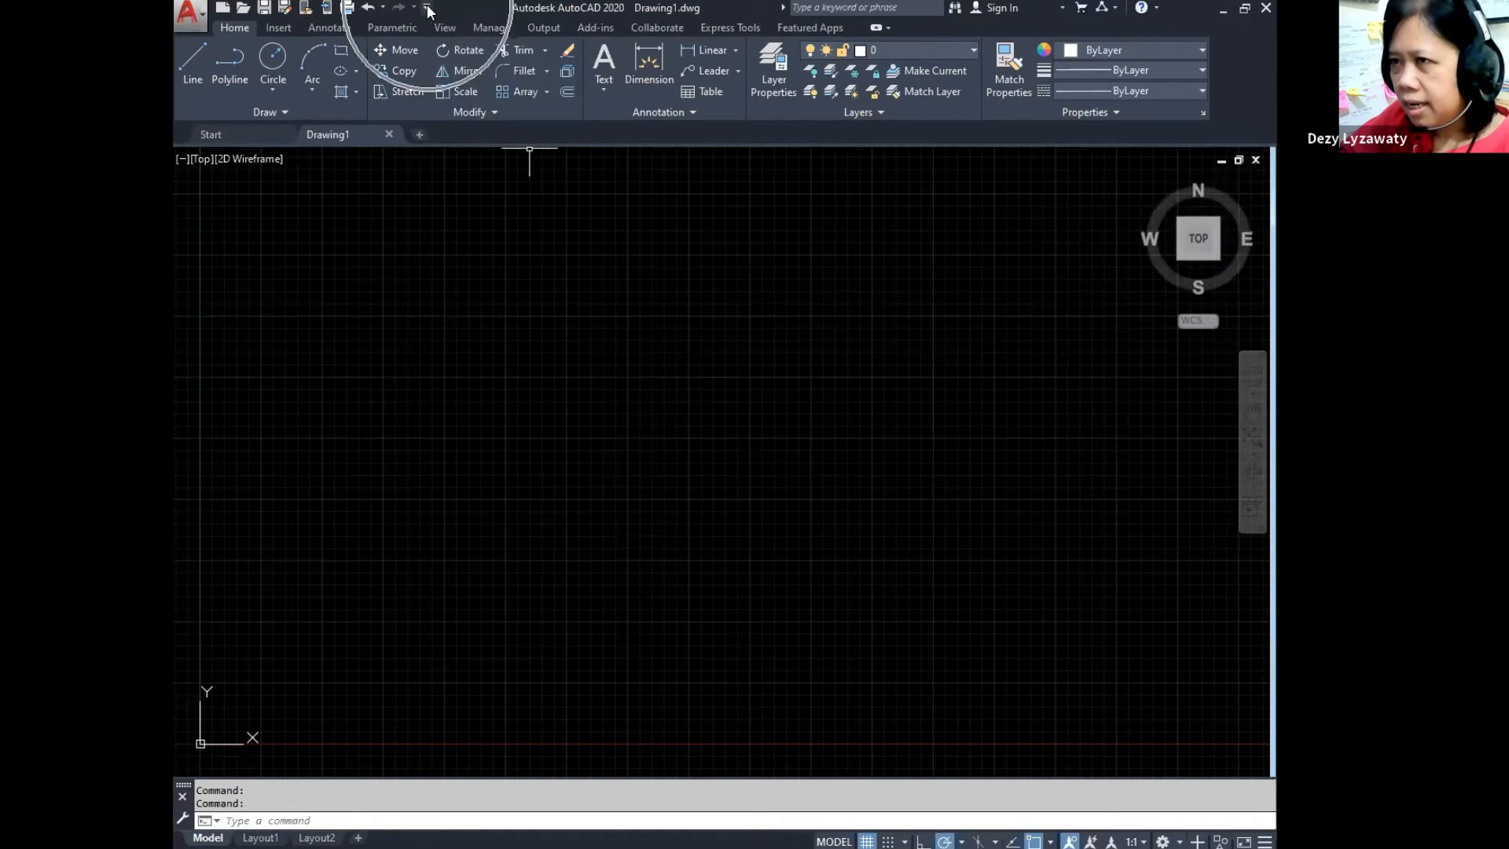
left_click(428, 7)
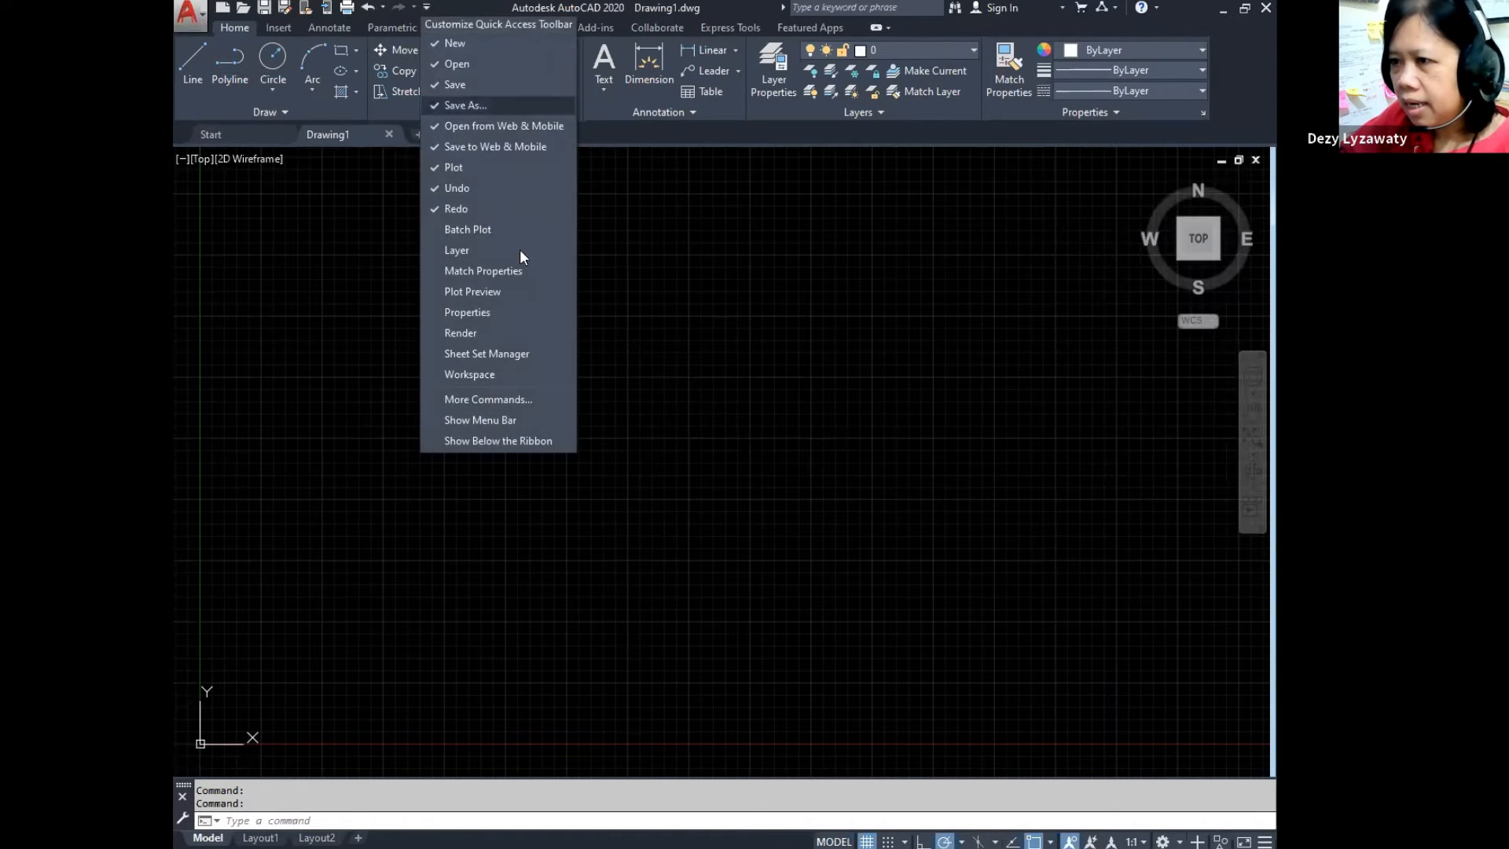
left_click(516, 419)
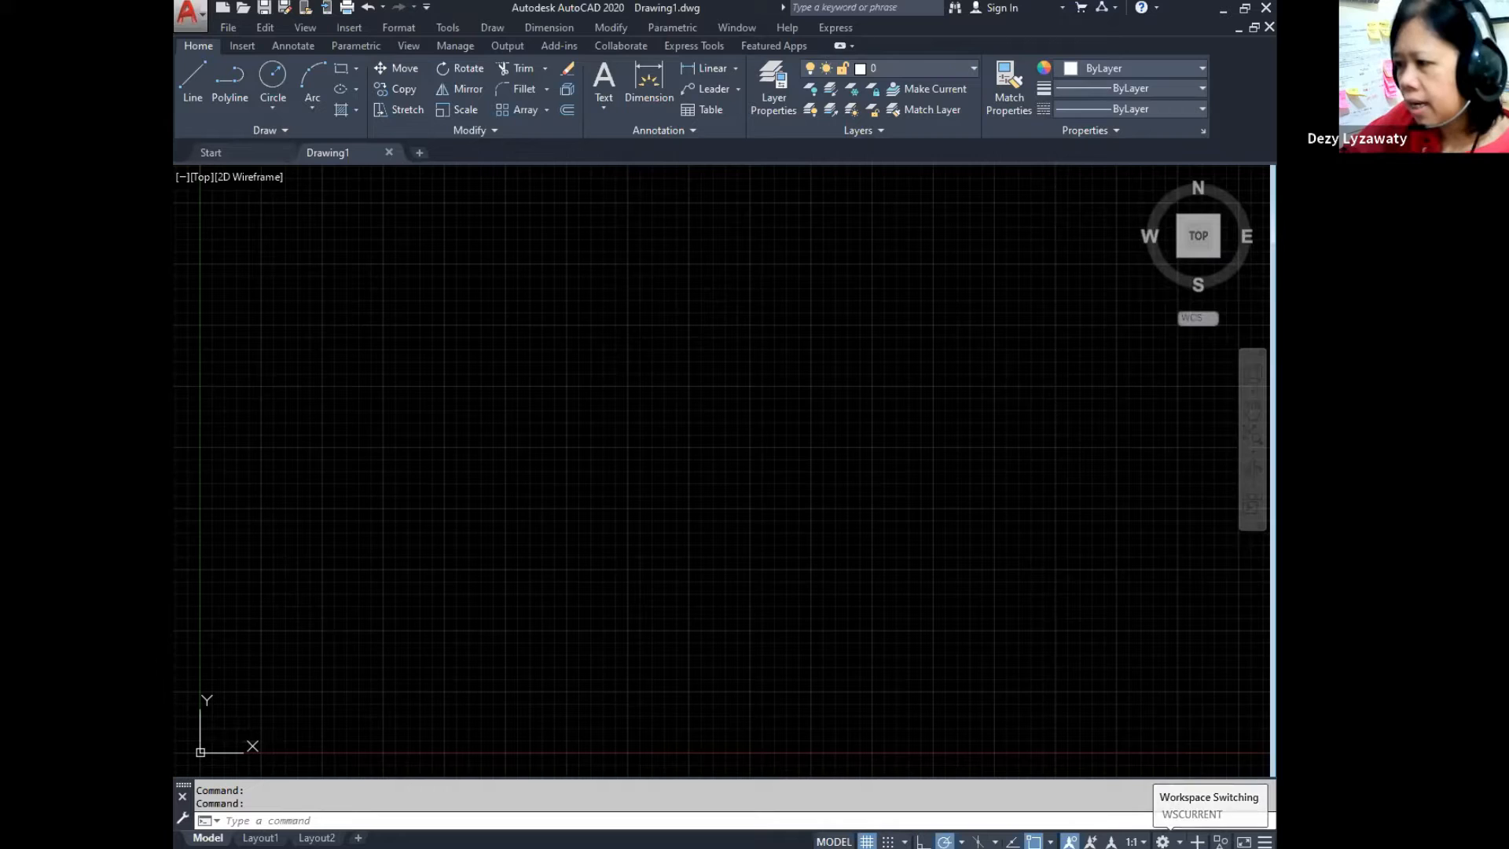
Step: Set the workspace to Drafting & Annotation
left_click(1162, 842)
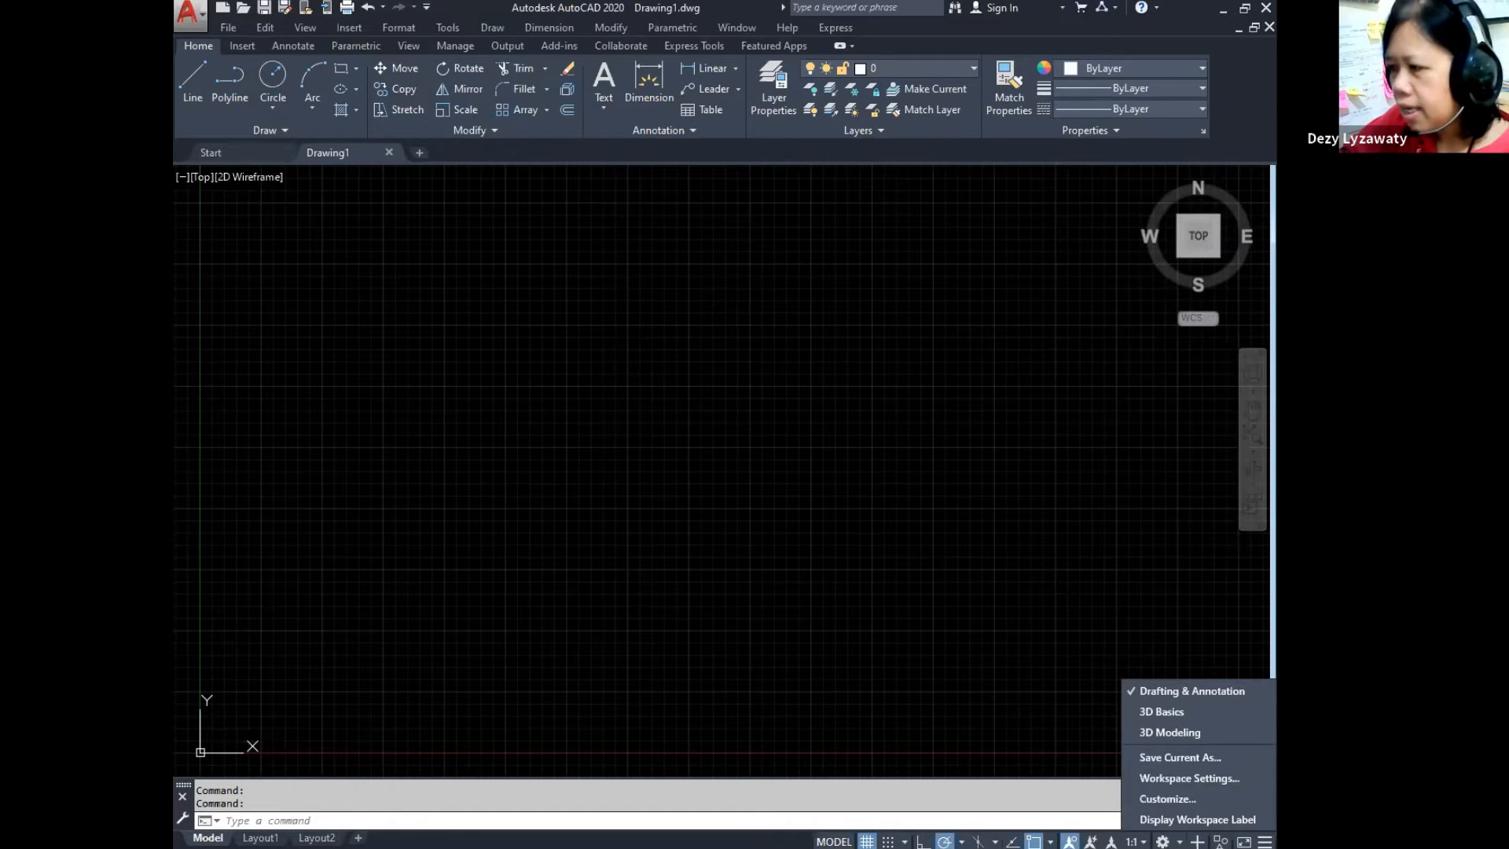
left_click(1210, 689)
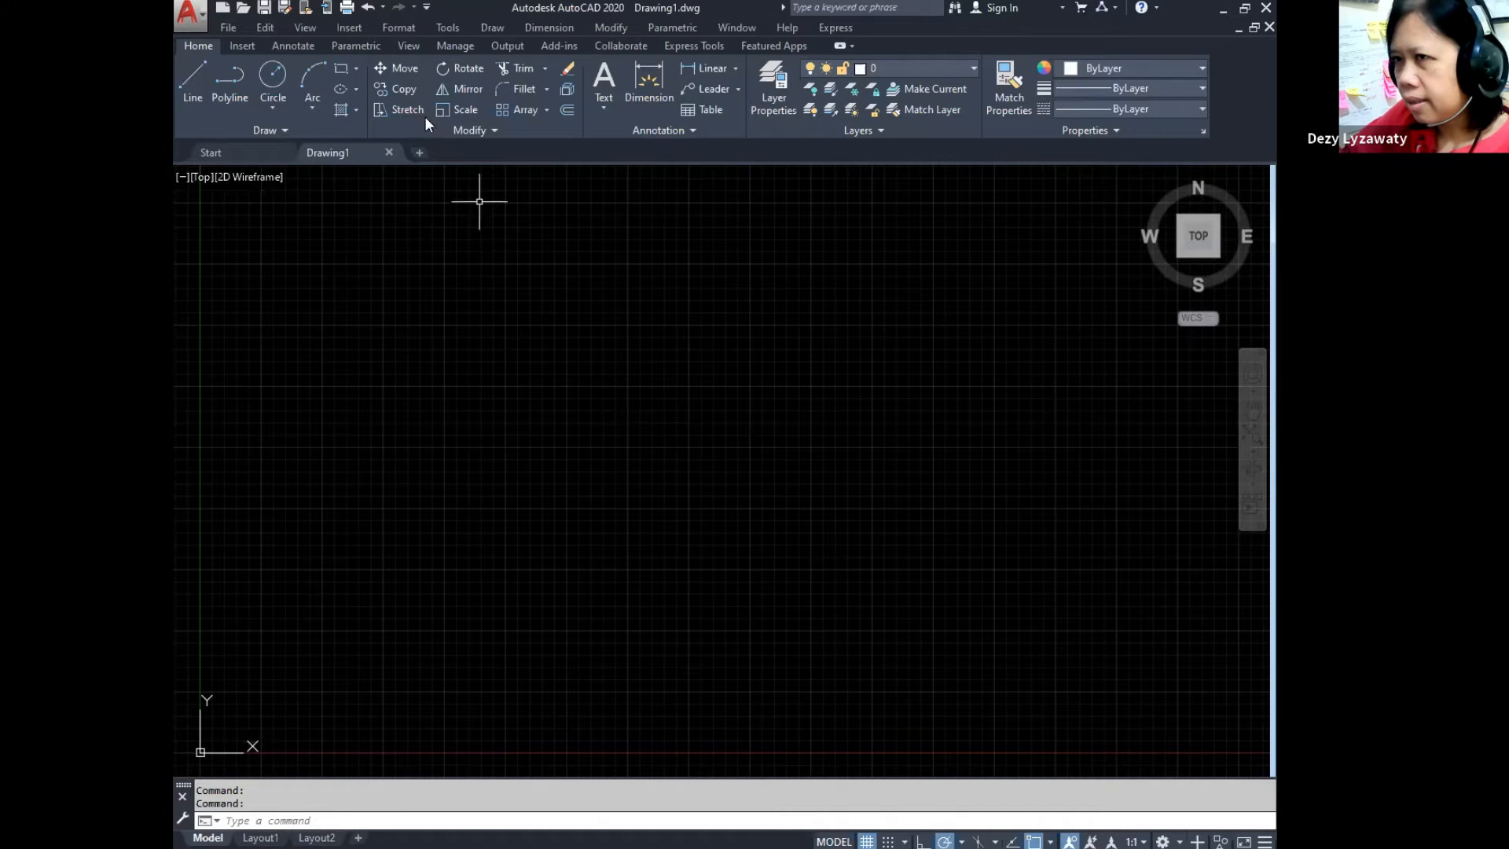
Step: Set the drawing's insertion scale units to Millimeters
left_click(403, 30)
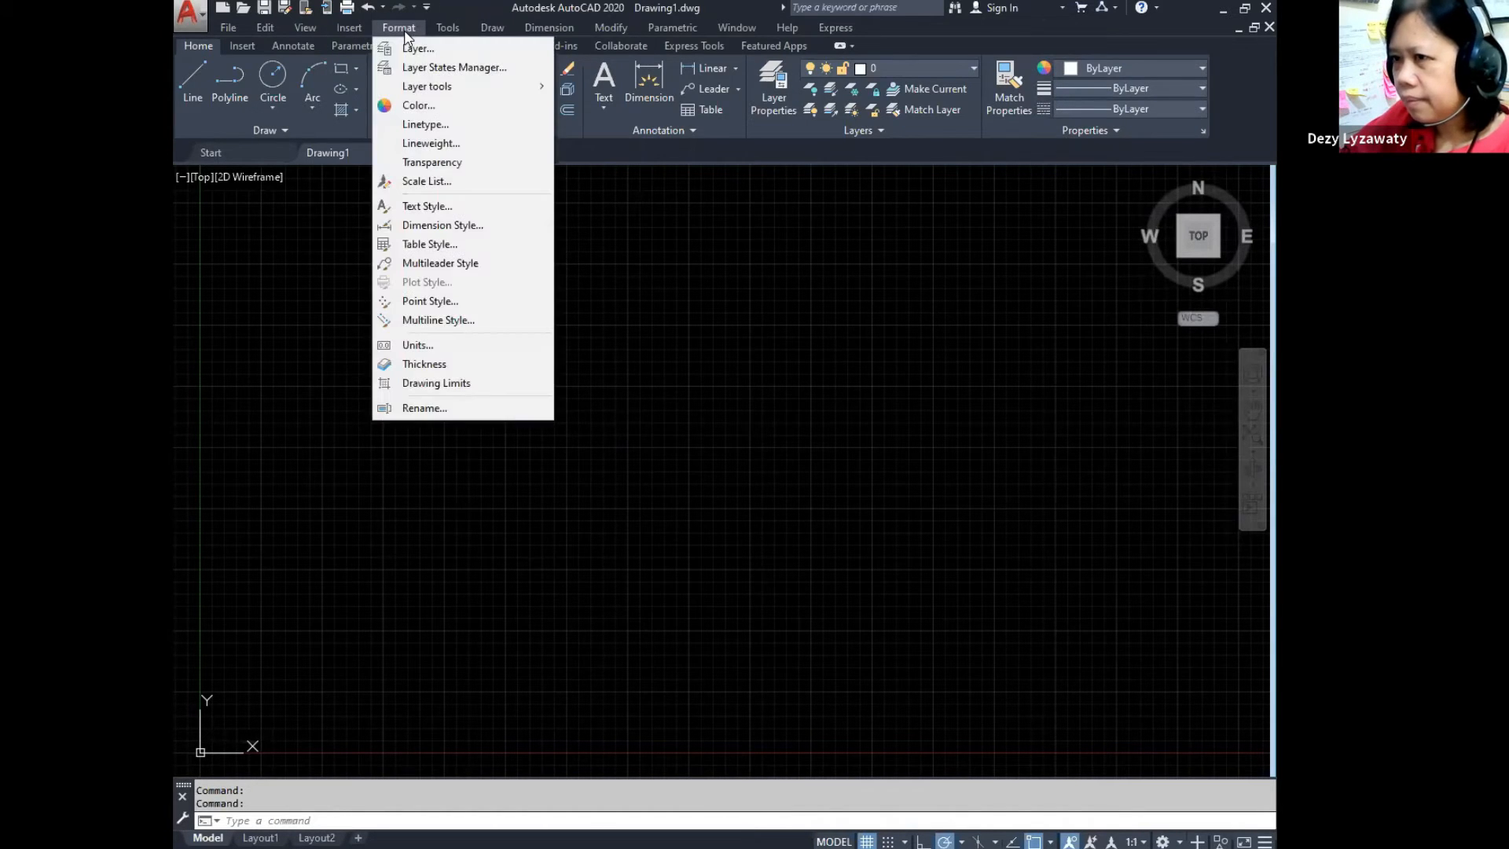
left_click(452, 347)
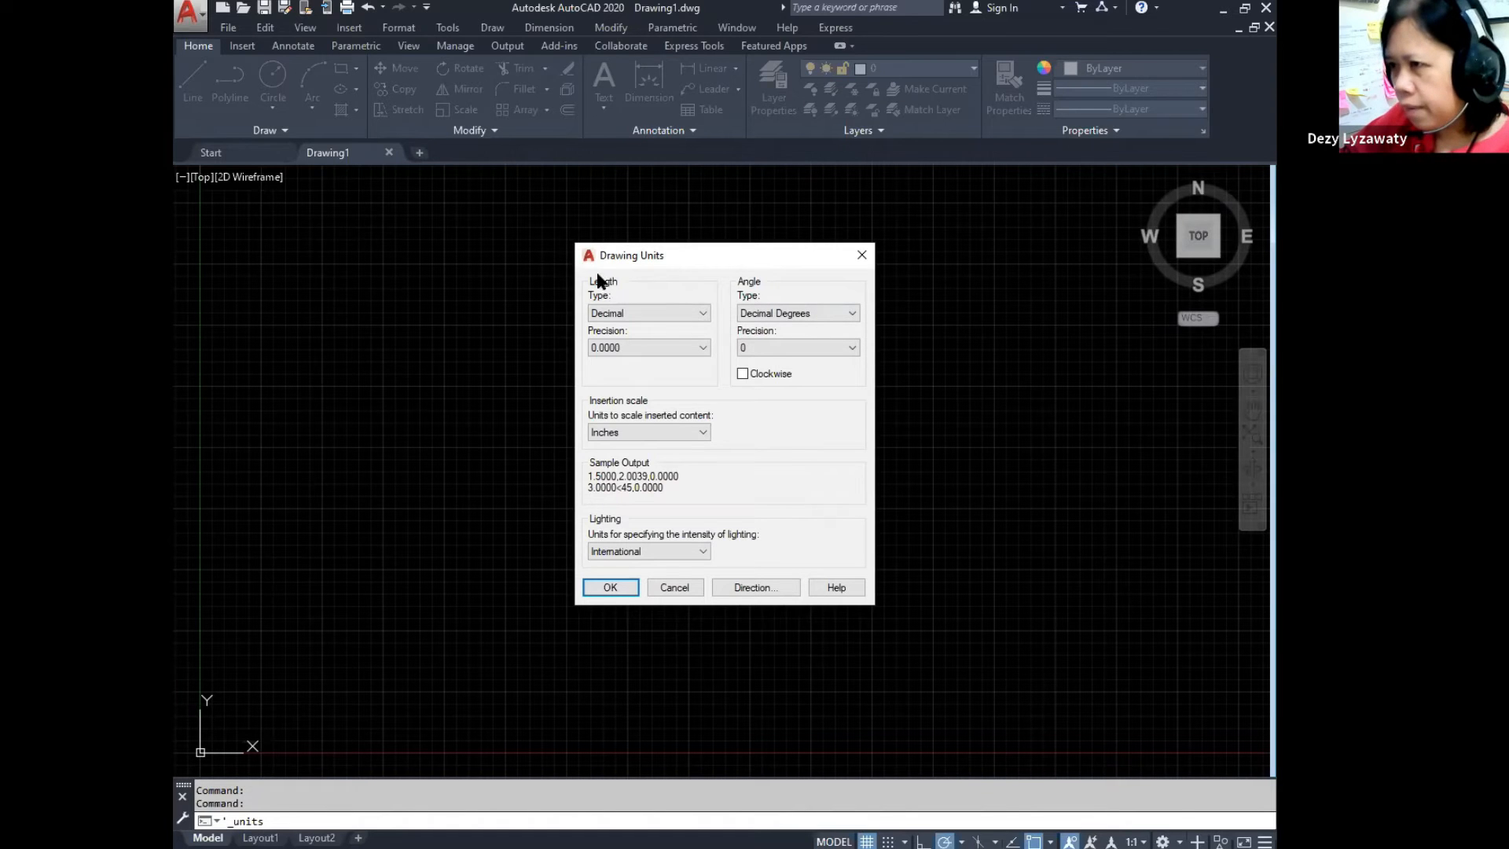
left_click(687, 433)
left_click(660, 504)
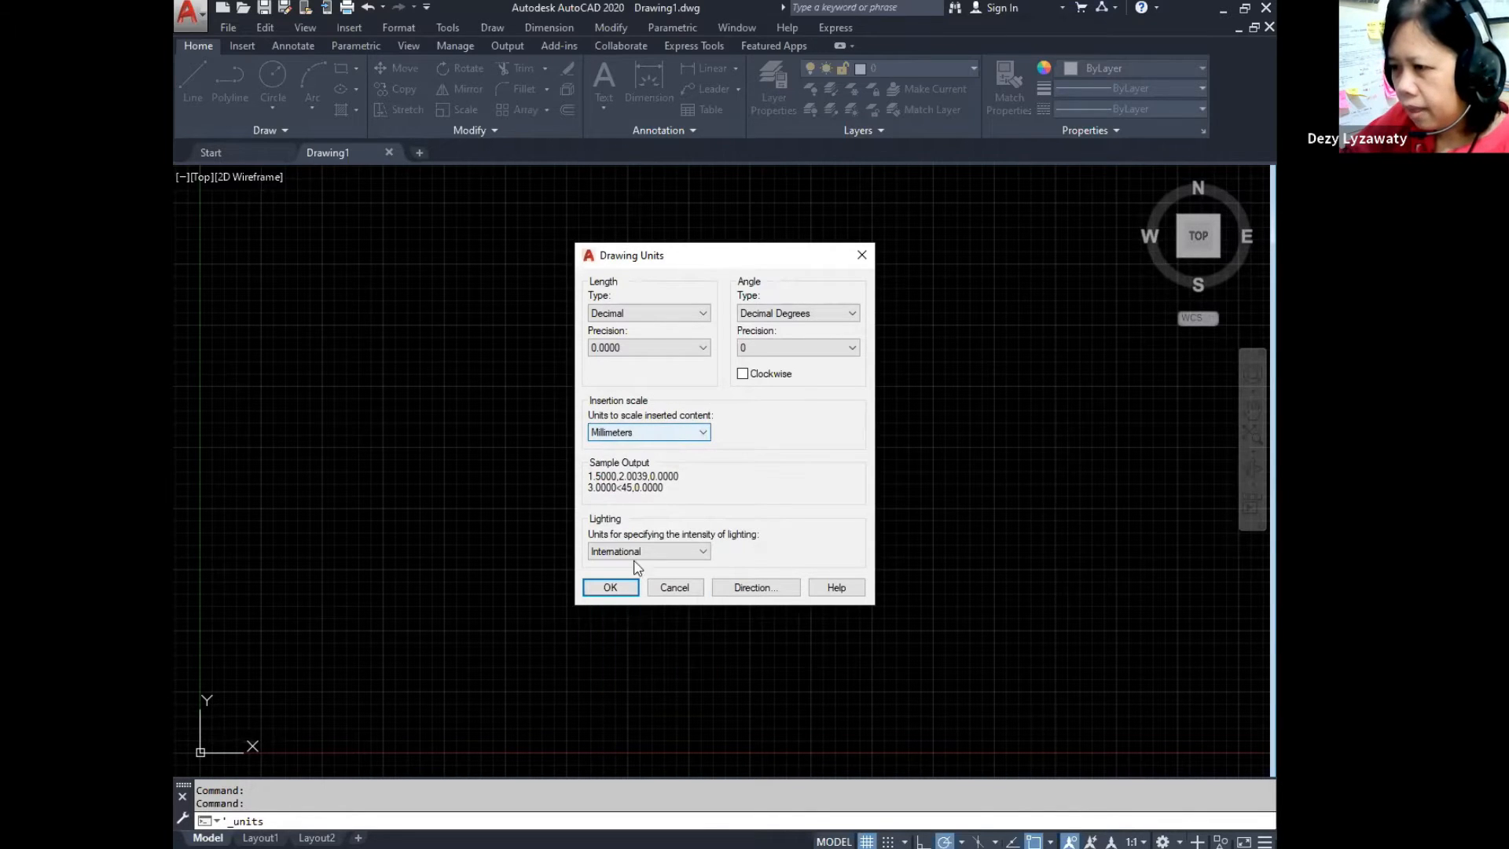
left_click(610, 587)
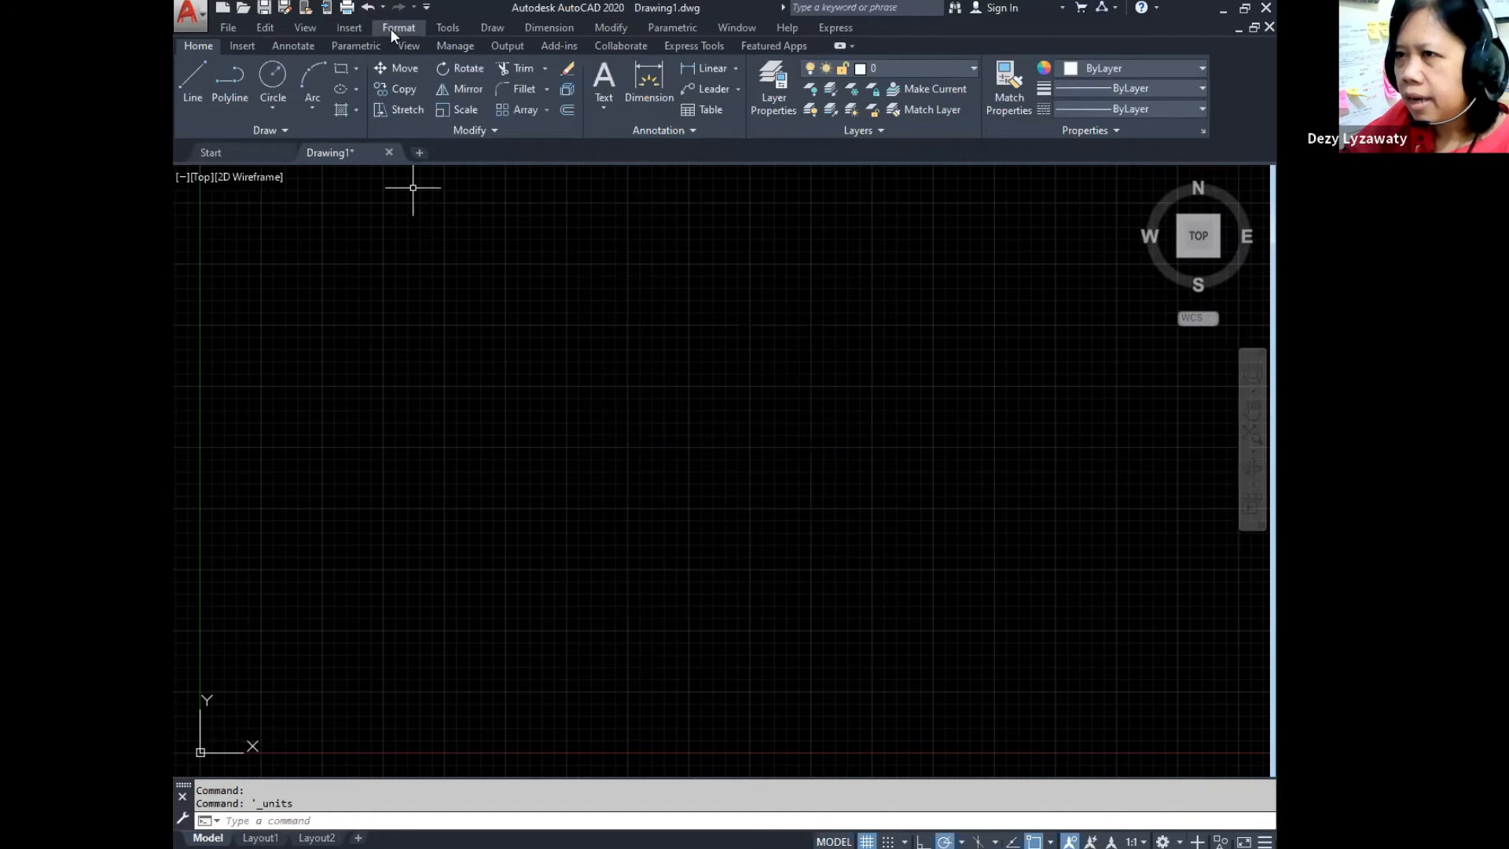
Step: Review the insertion scale setting in the drawing units
left_click(393, 28)
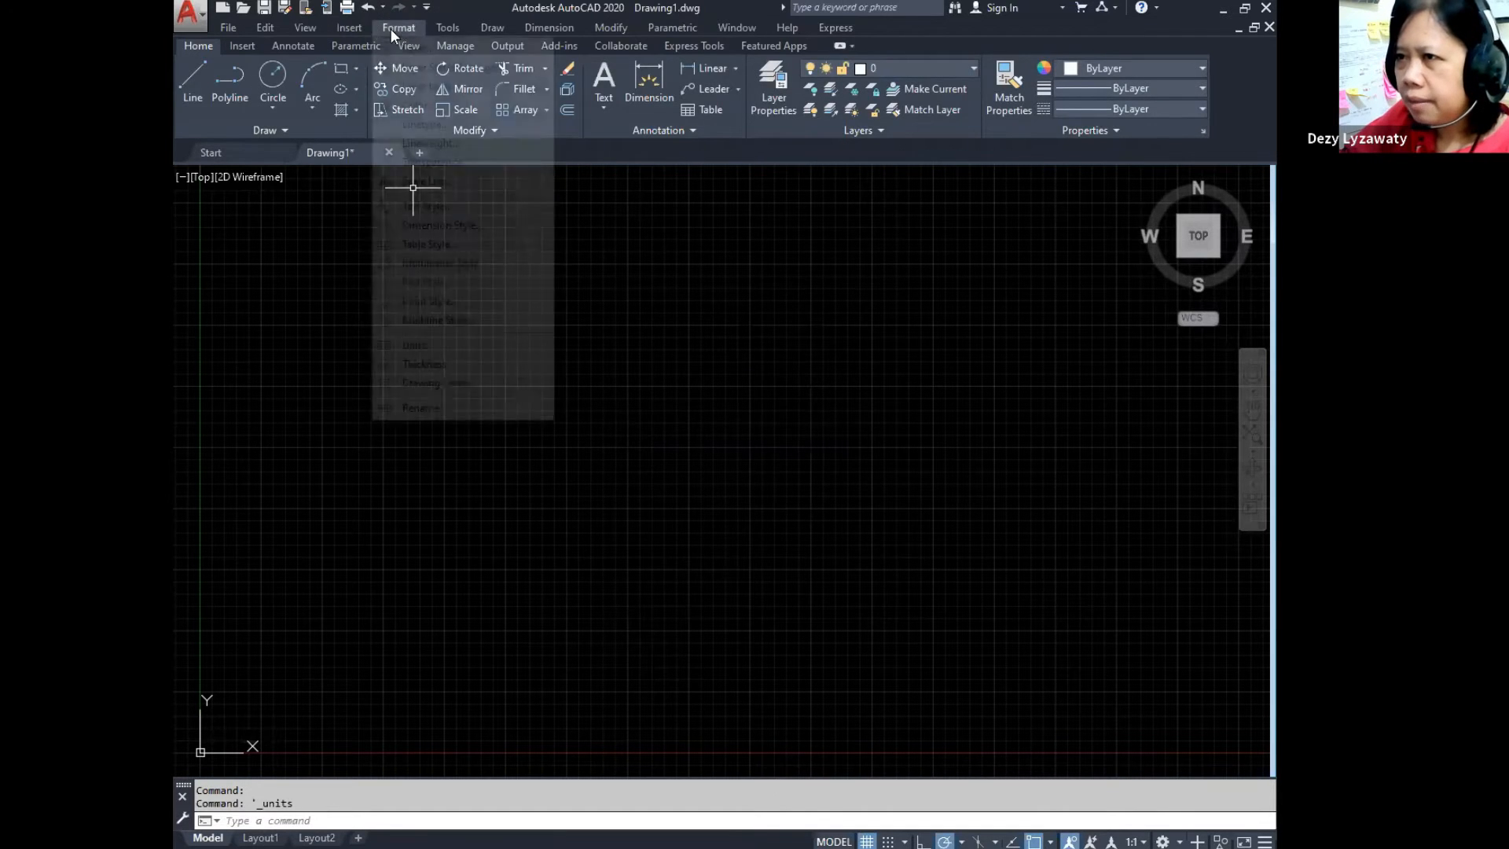
left_click(468, 345)
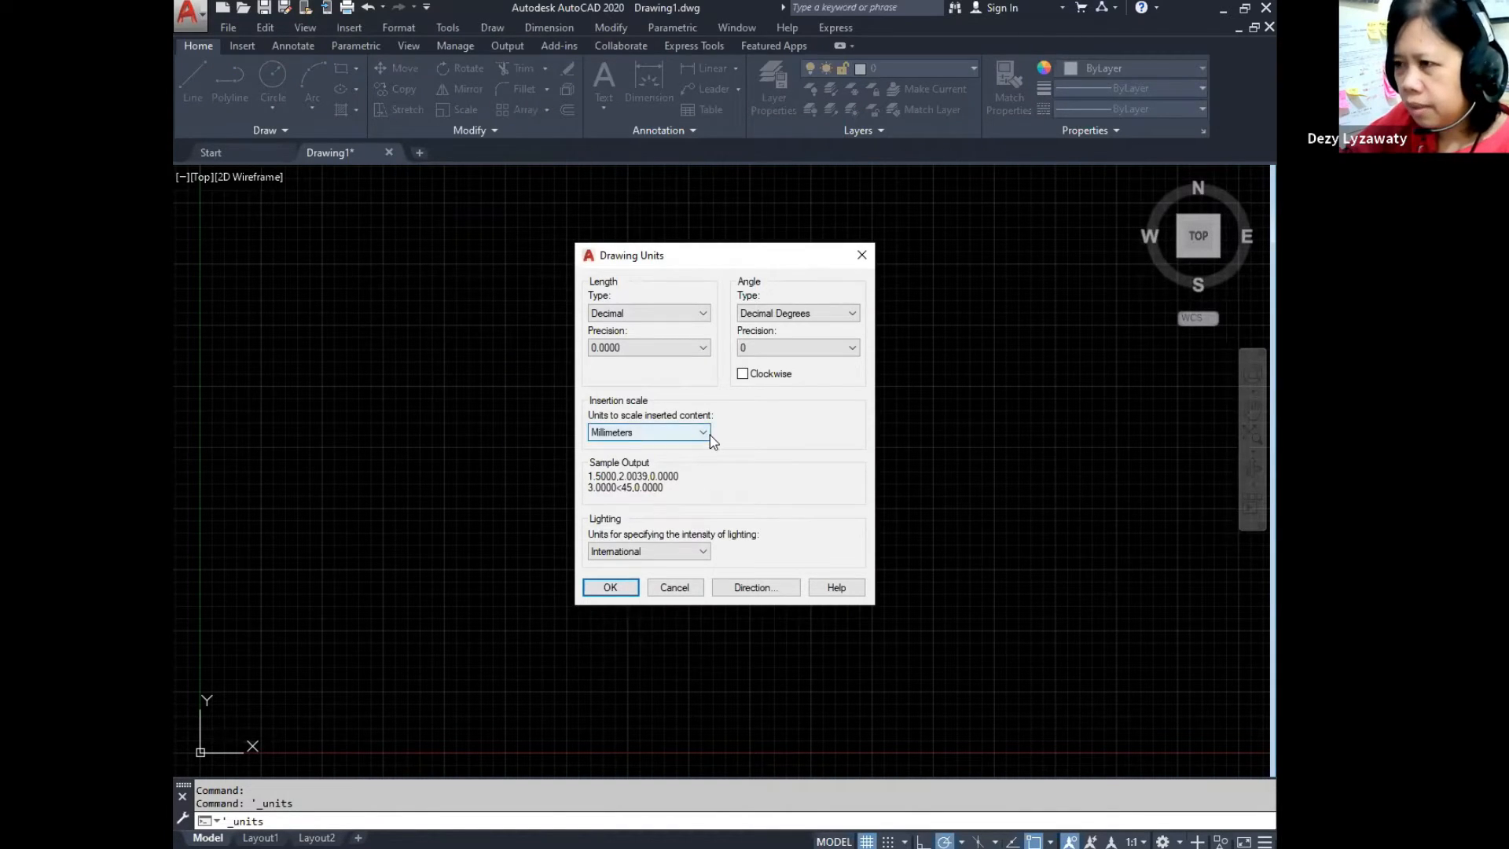
left_click(702, 433)
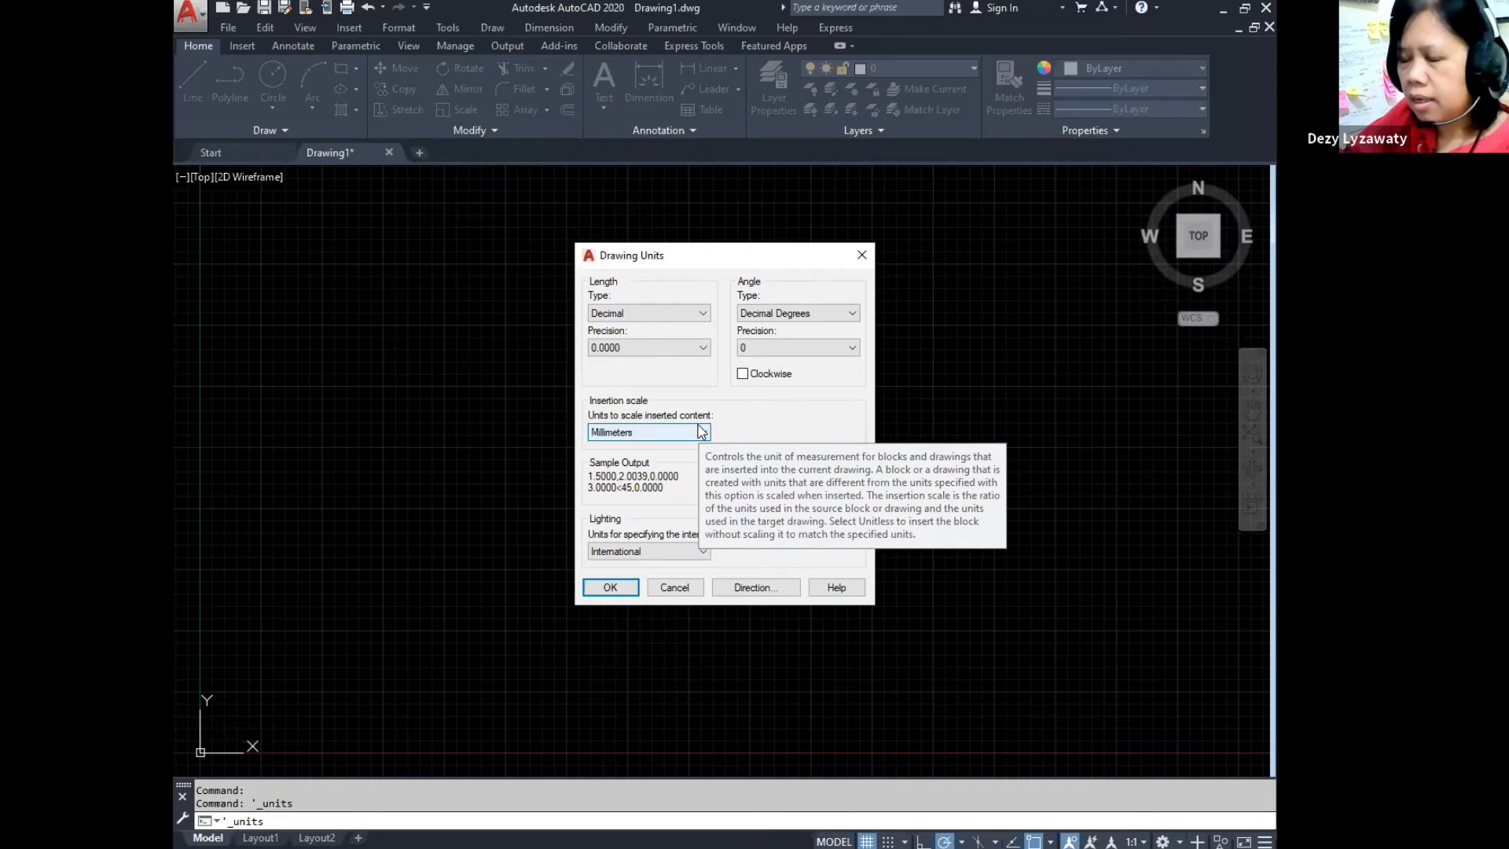
left_click(613, 588)
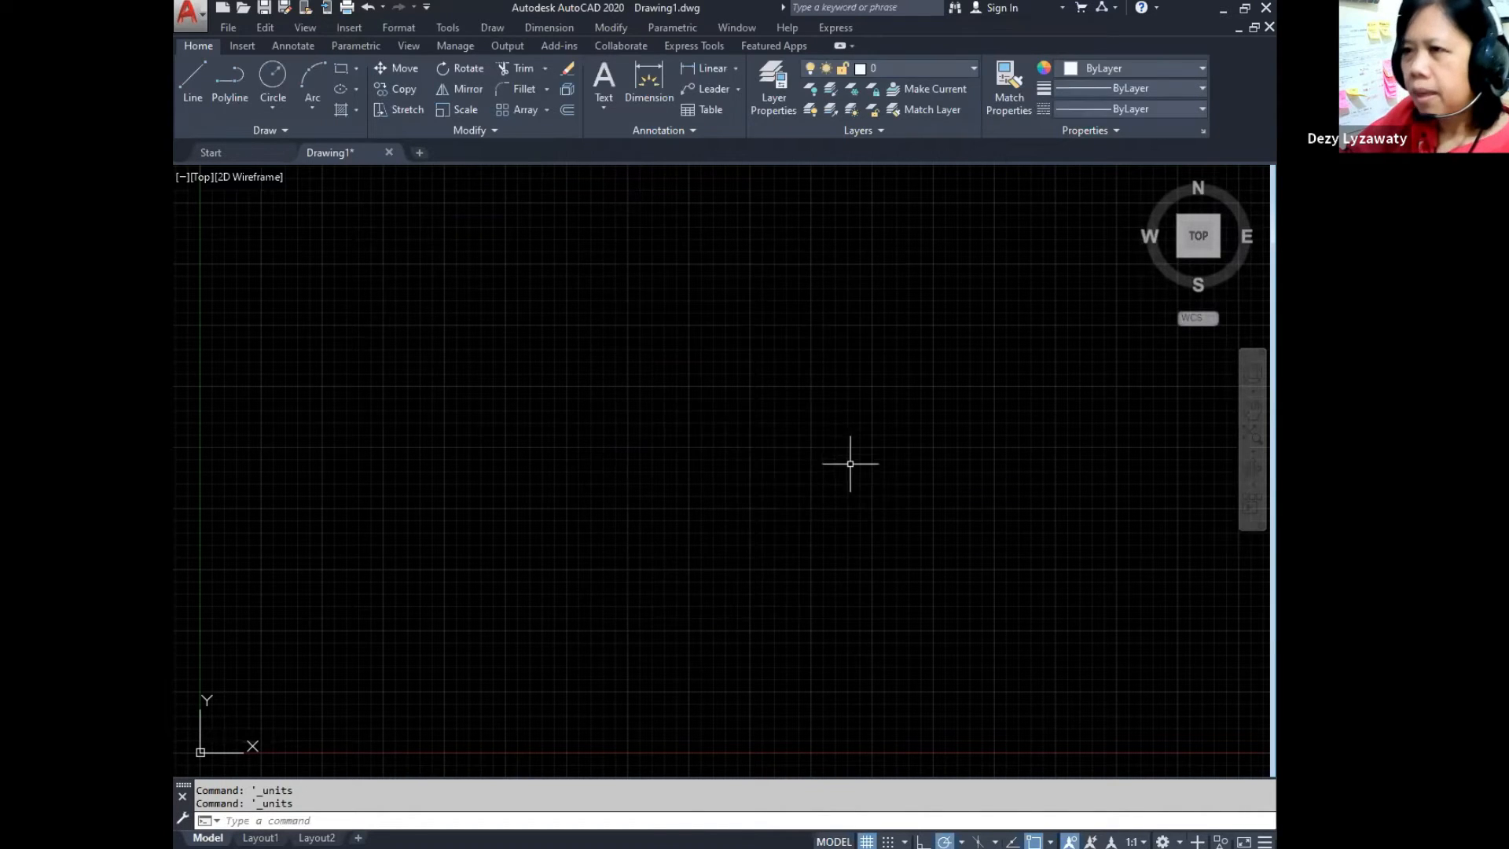
Step: Set the drawing limits with the default lower left corner and the upper right corner at 5000,5000
left_click(411, 28)
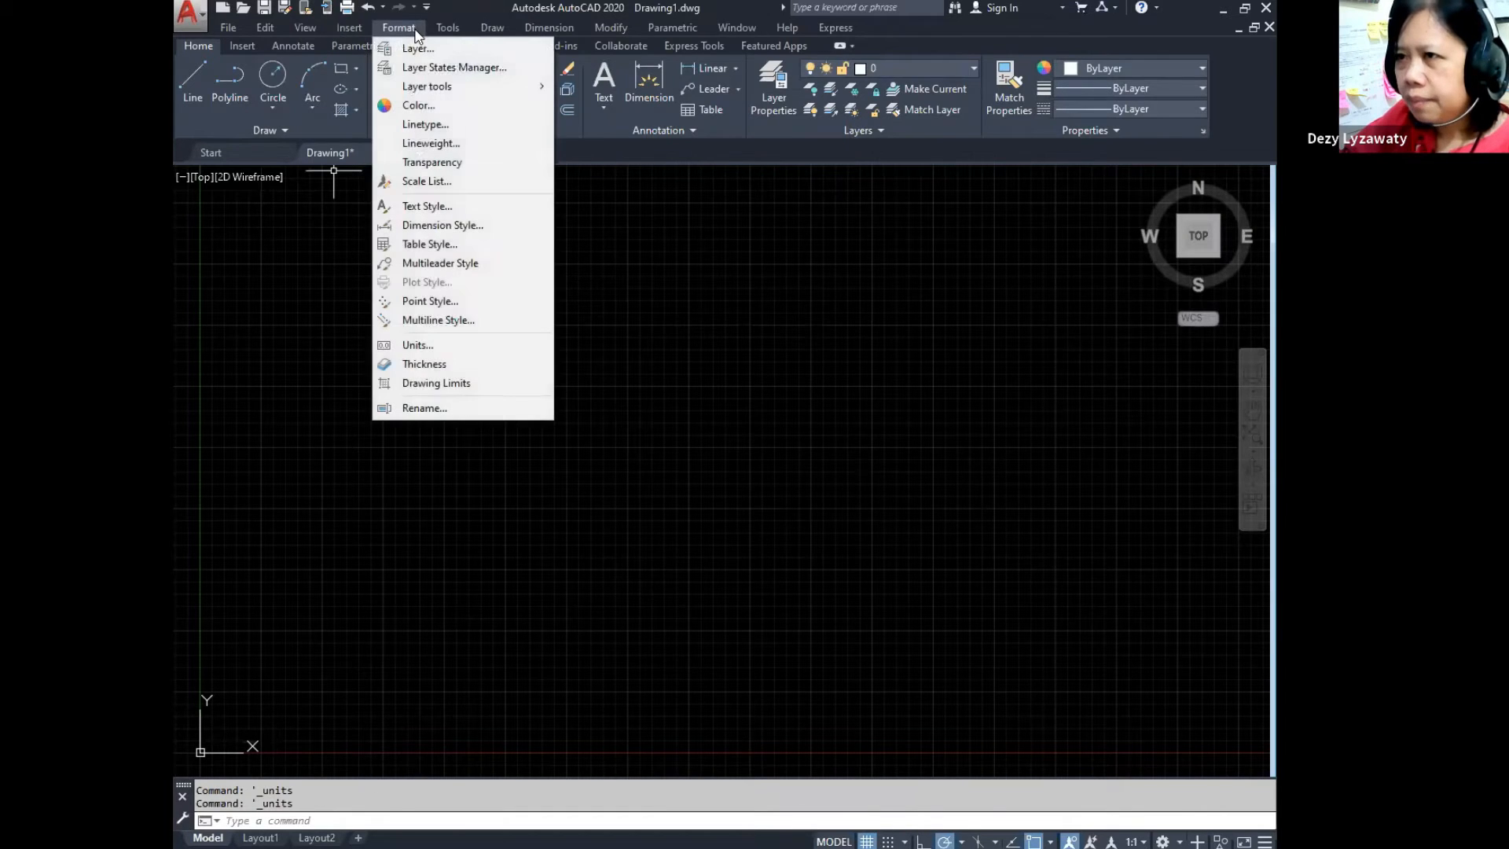
left_click(461, 384)
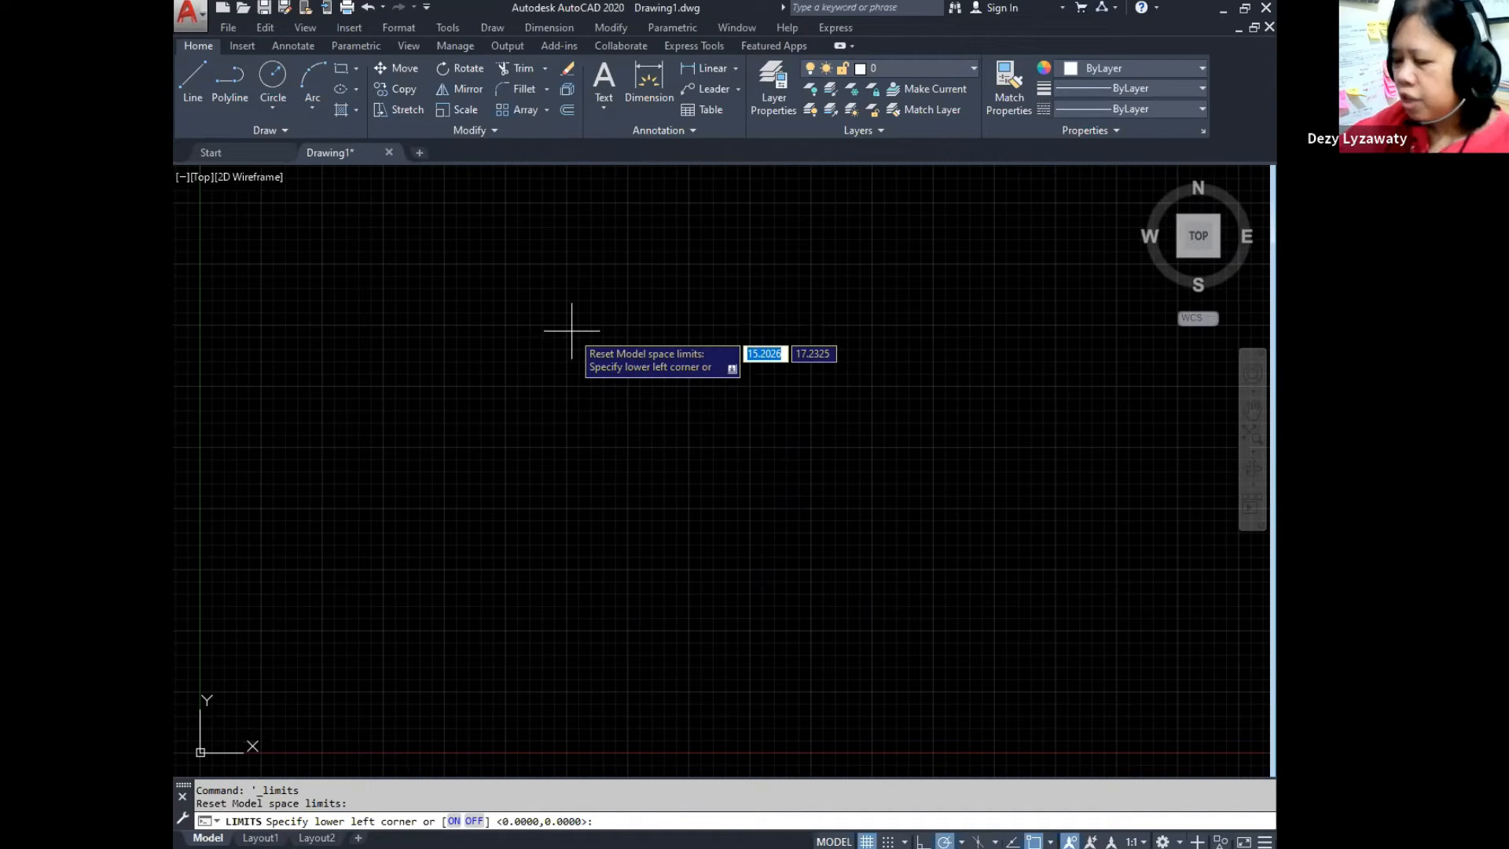
key("Return")
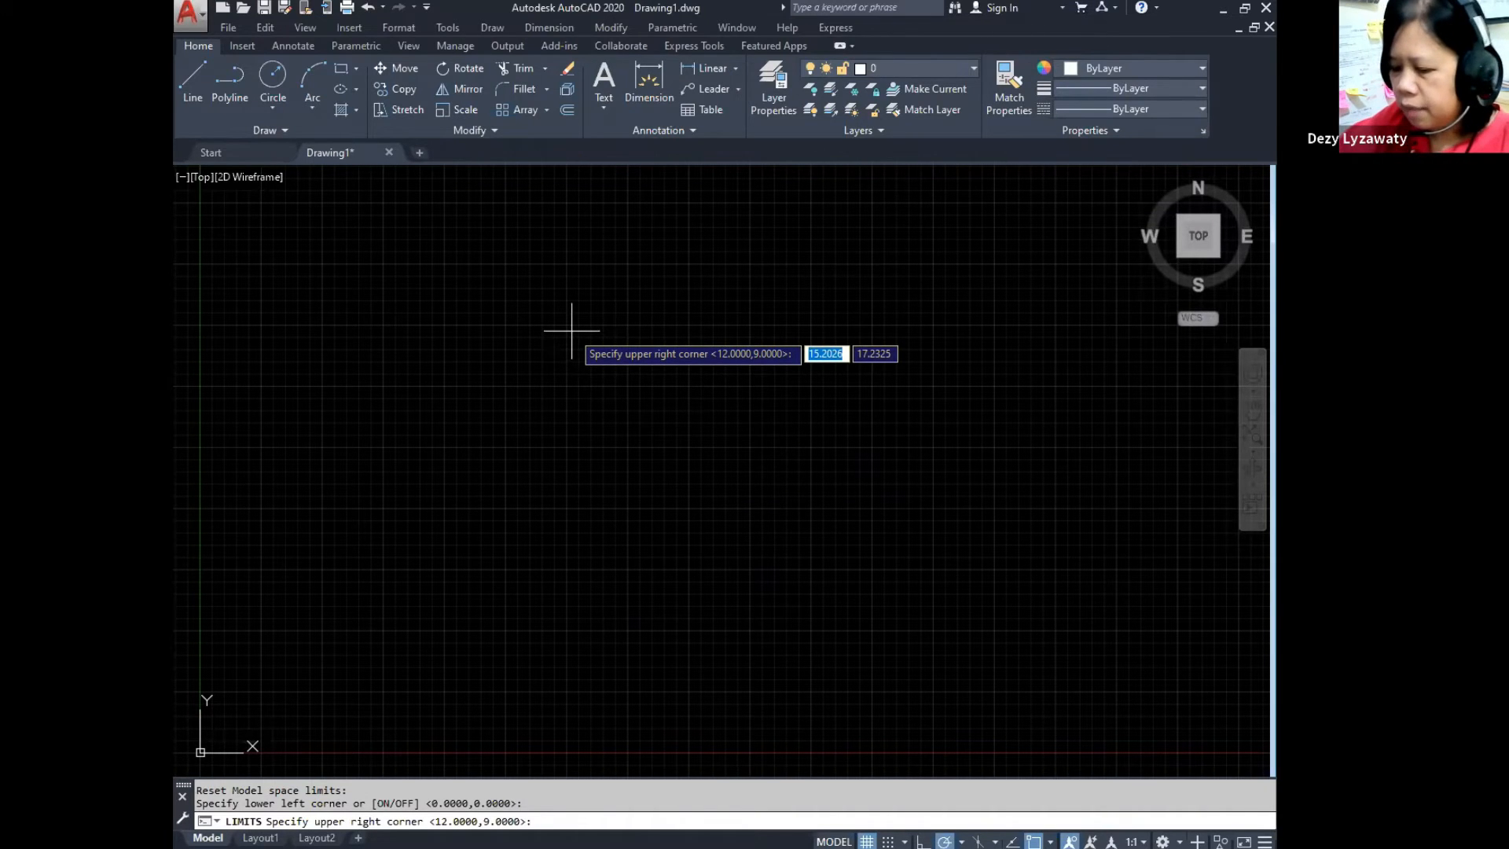
type("5000")
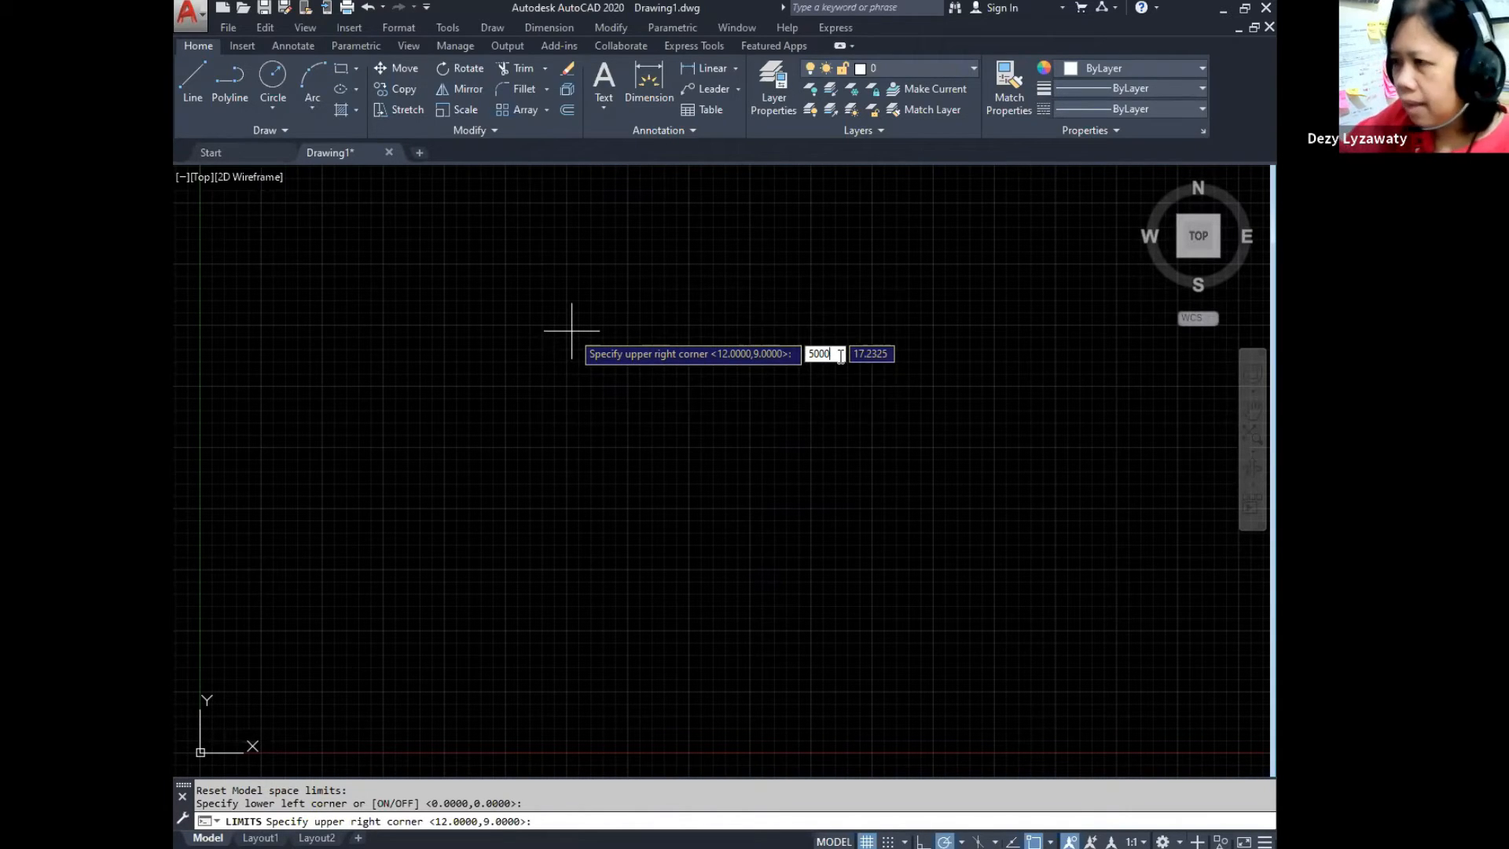
key("Tab")
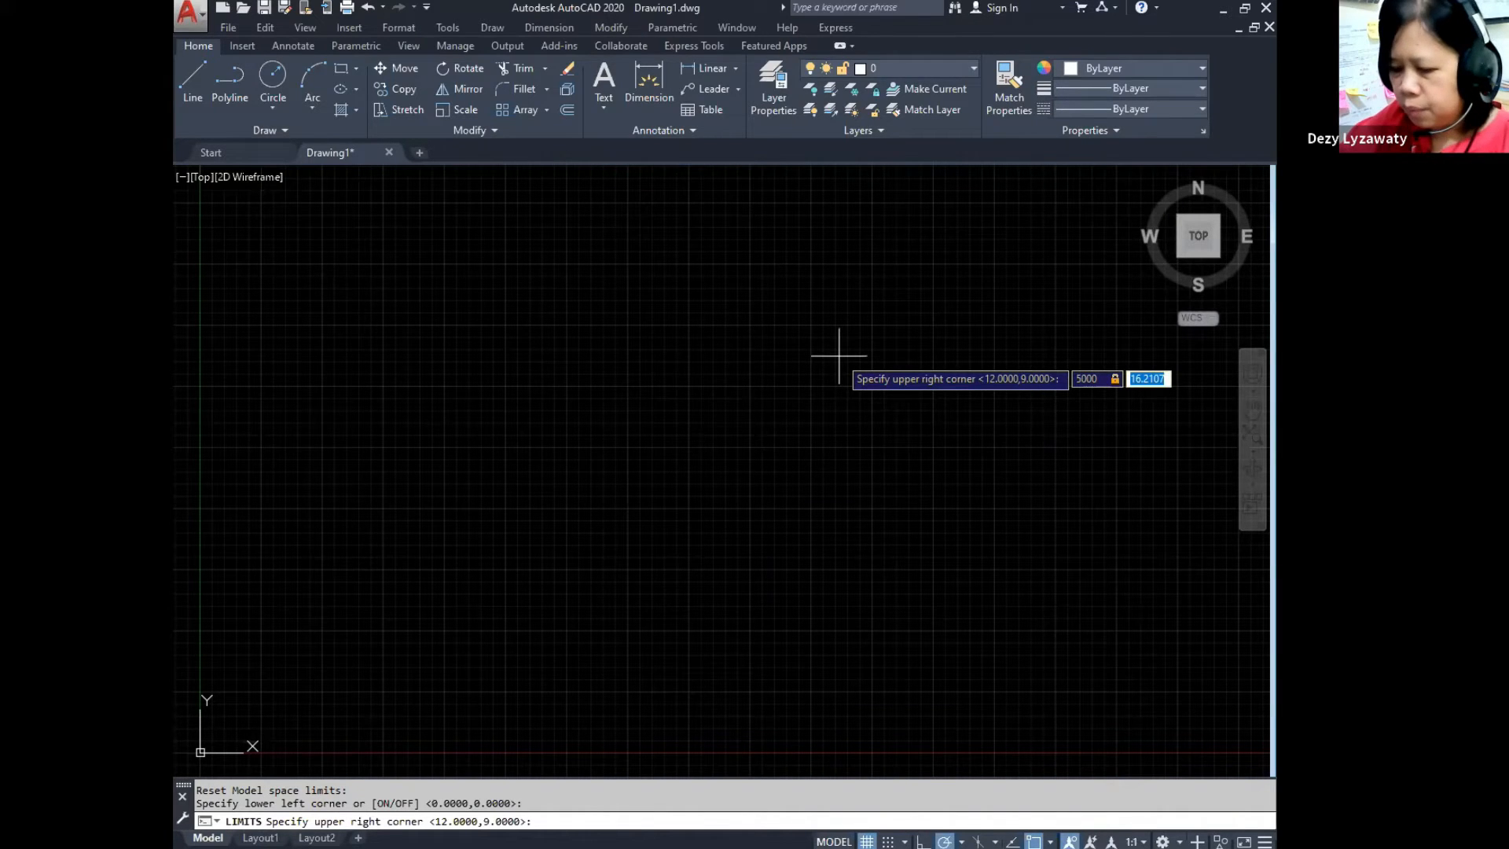
type("500")
key("BackSpace")
key("BackSpace")
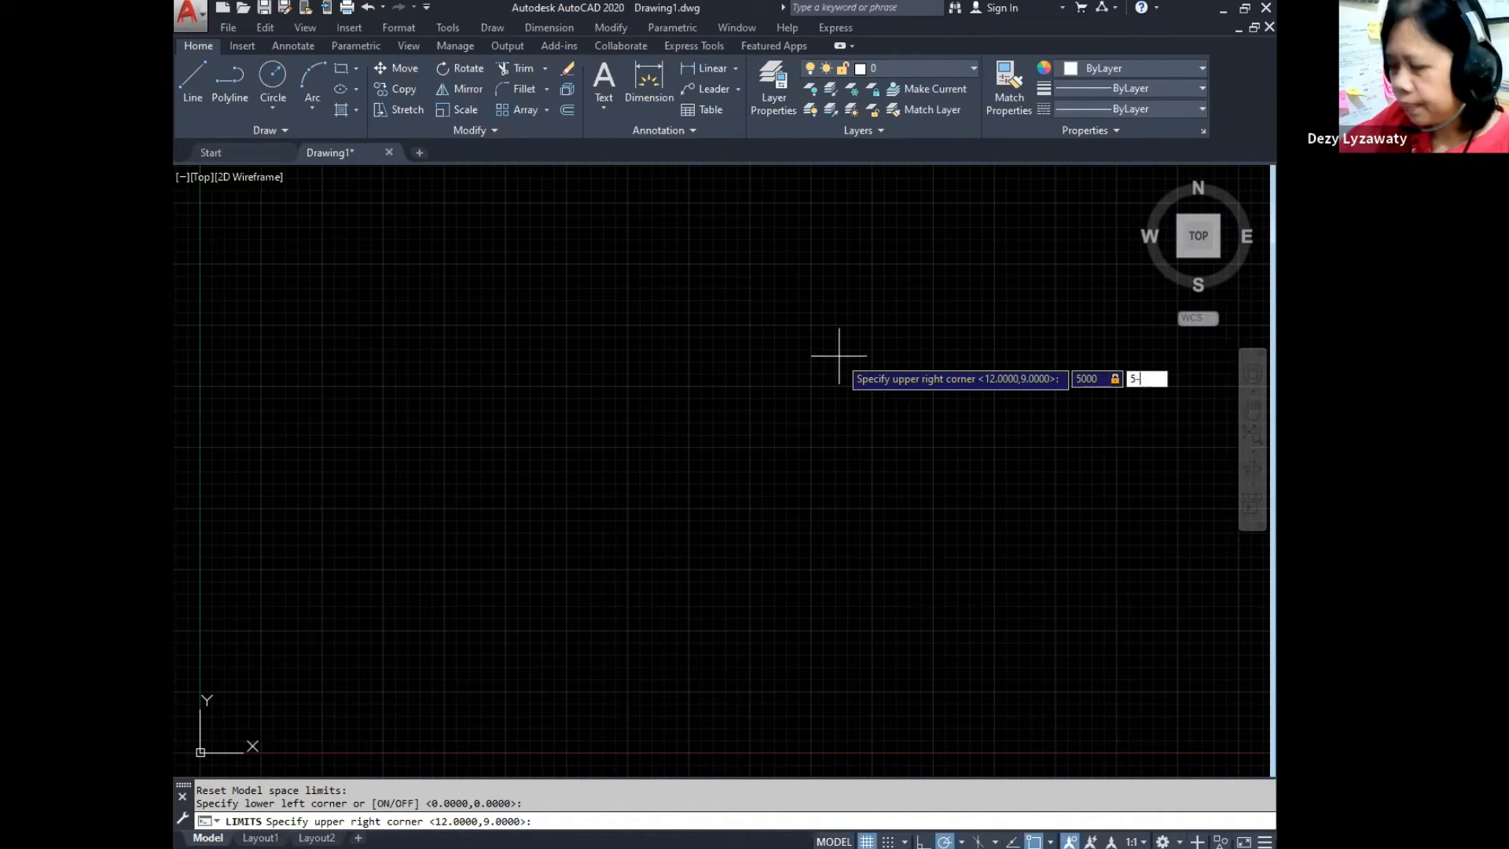
type("000")
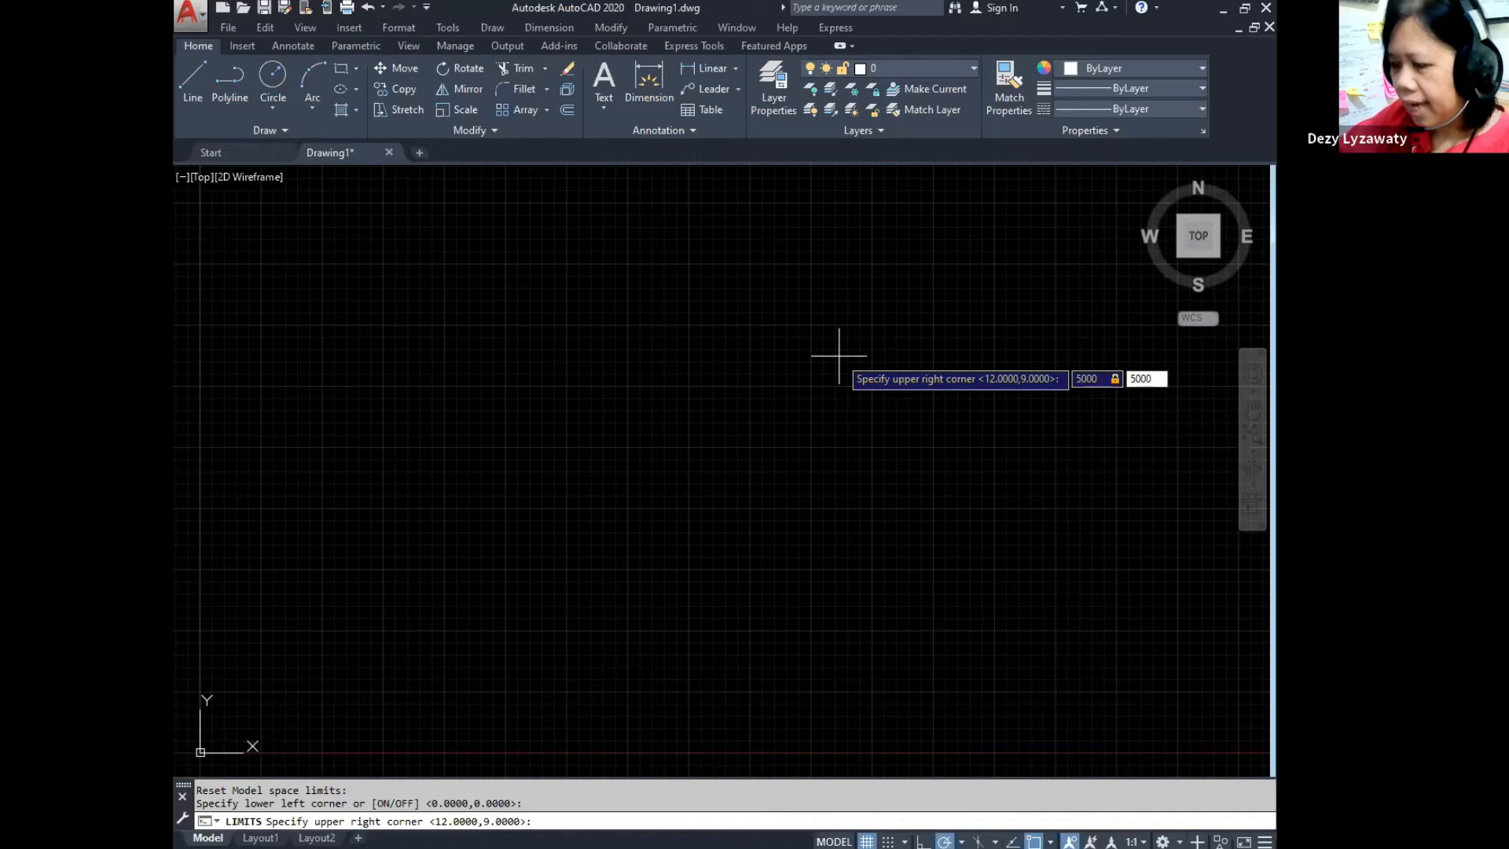
key("Return")
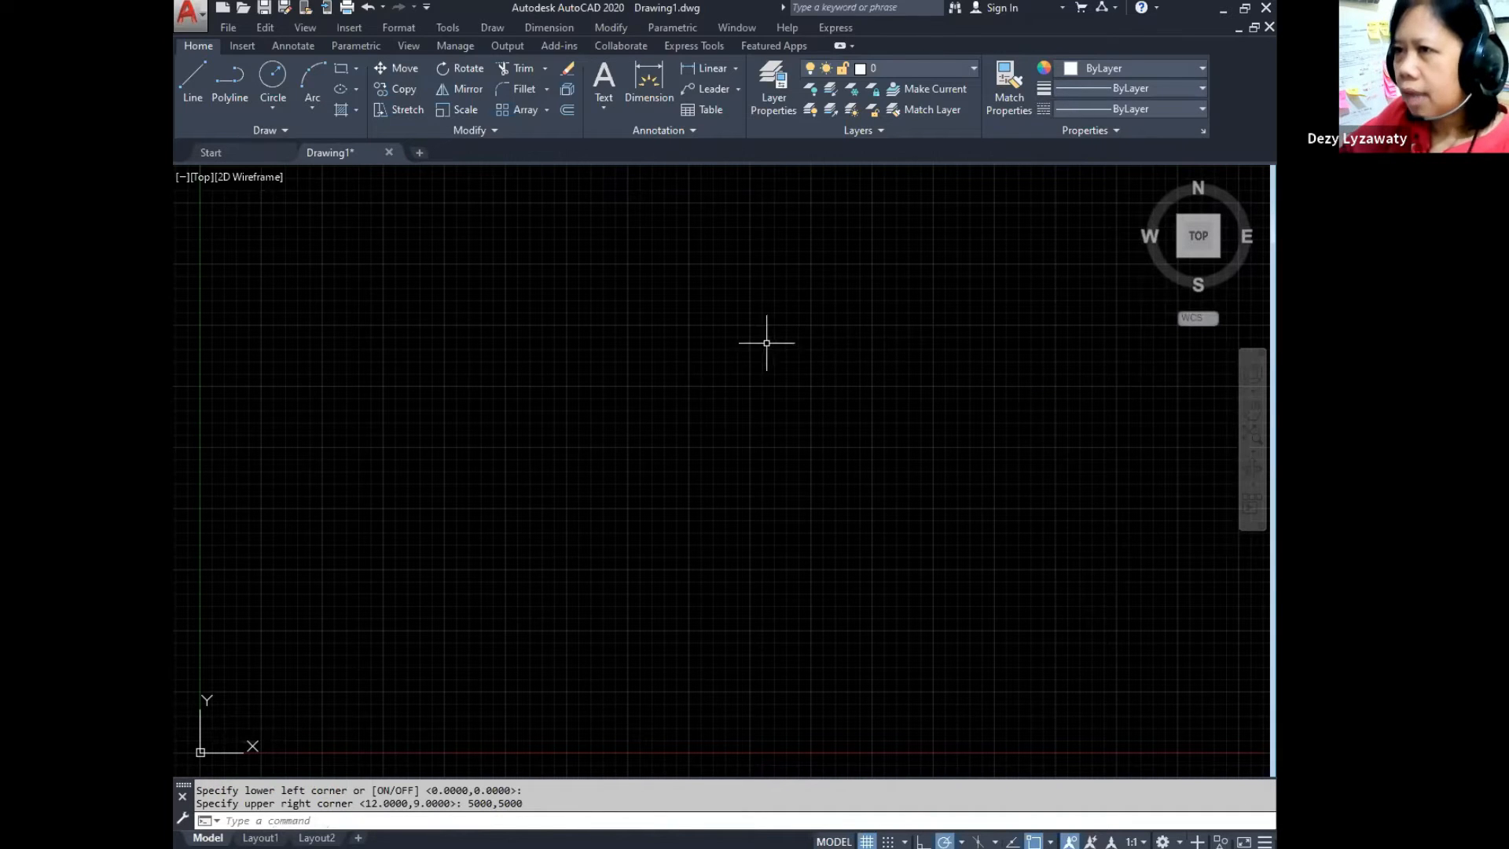
Step: Set the grid X and Y spacing to 100 in the drafting settings
left_click(455, 26)
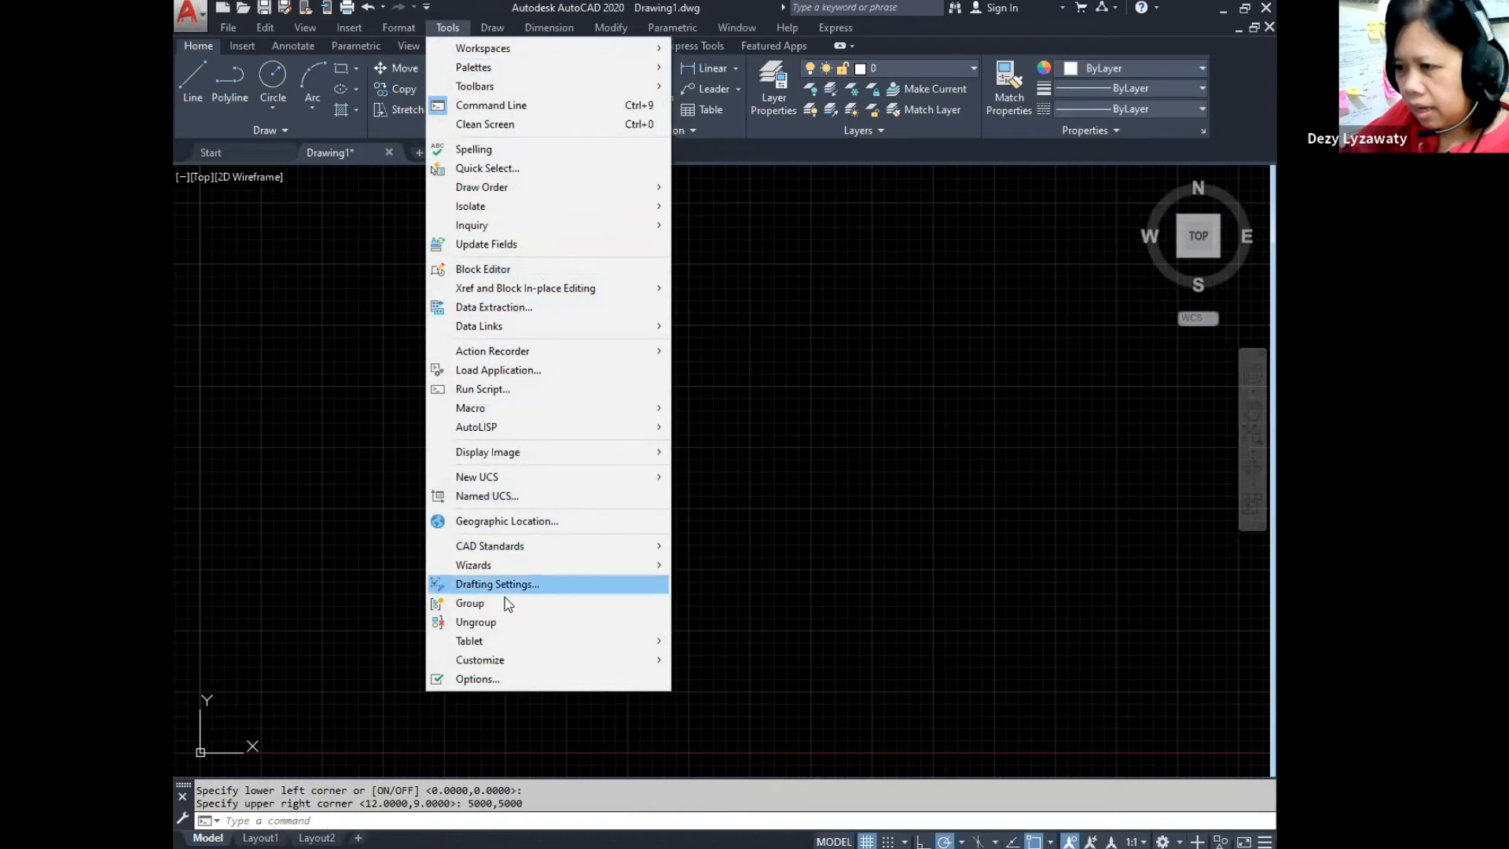
left_click(508, 585)
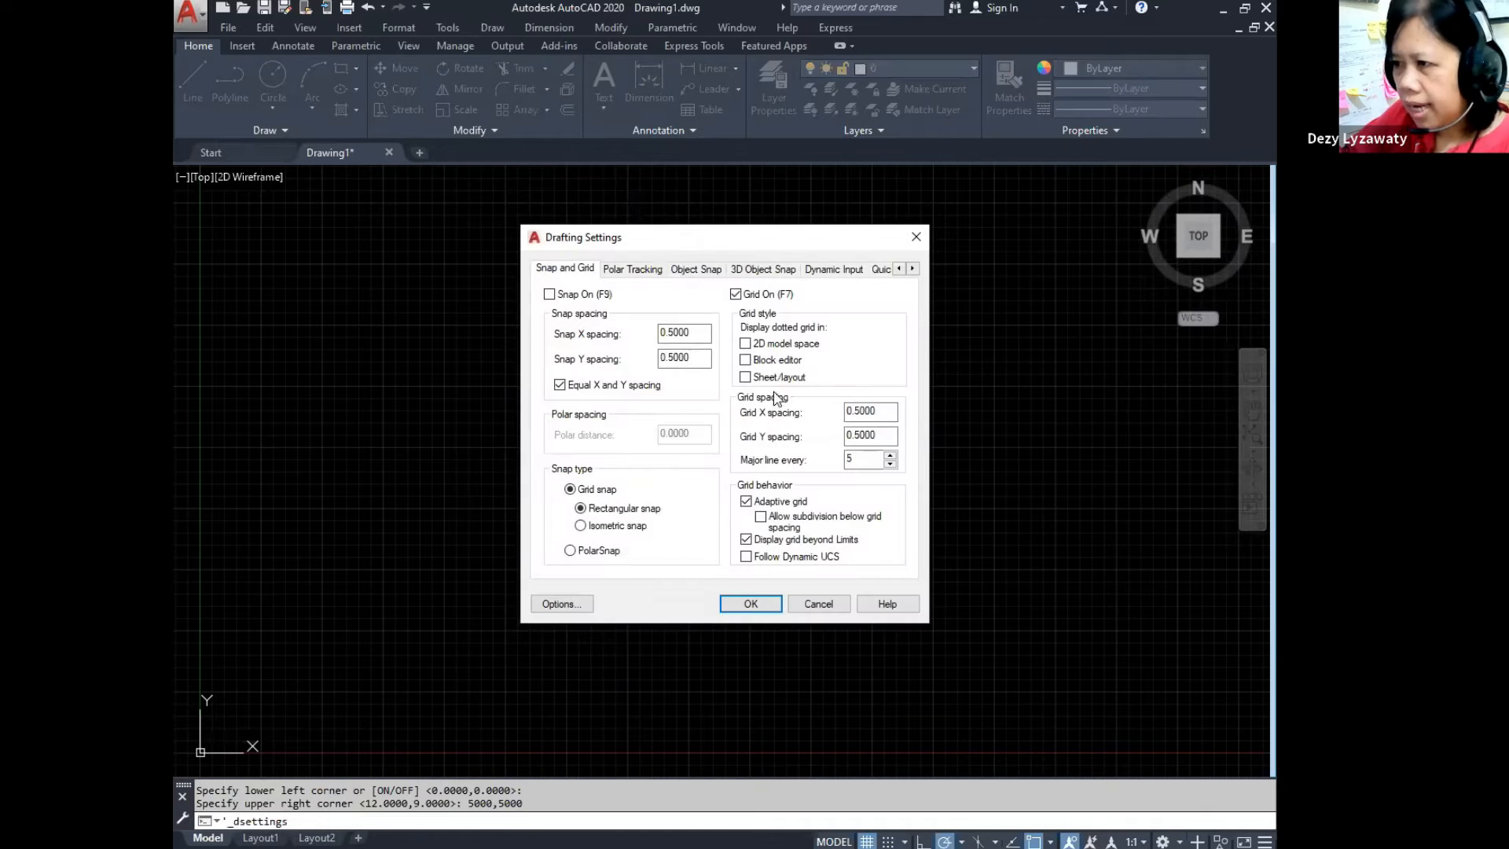
left_click_drag(886, 412, 819, 412)
type("100")
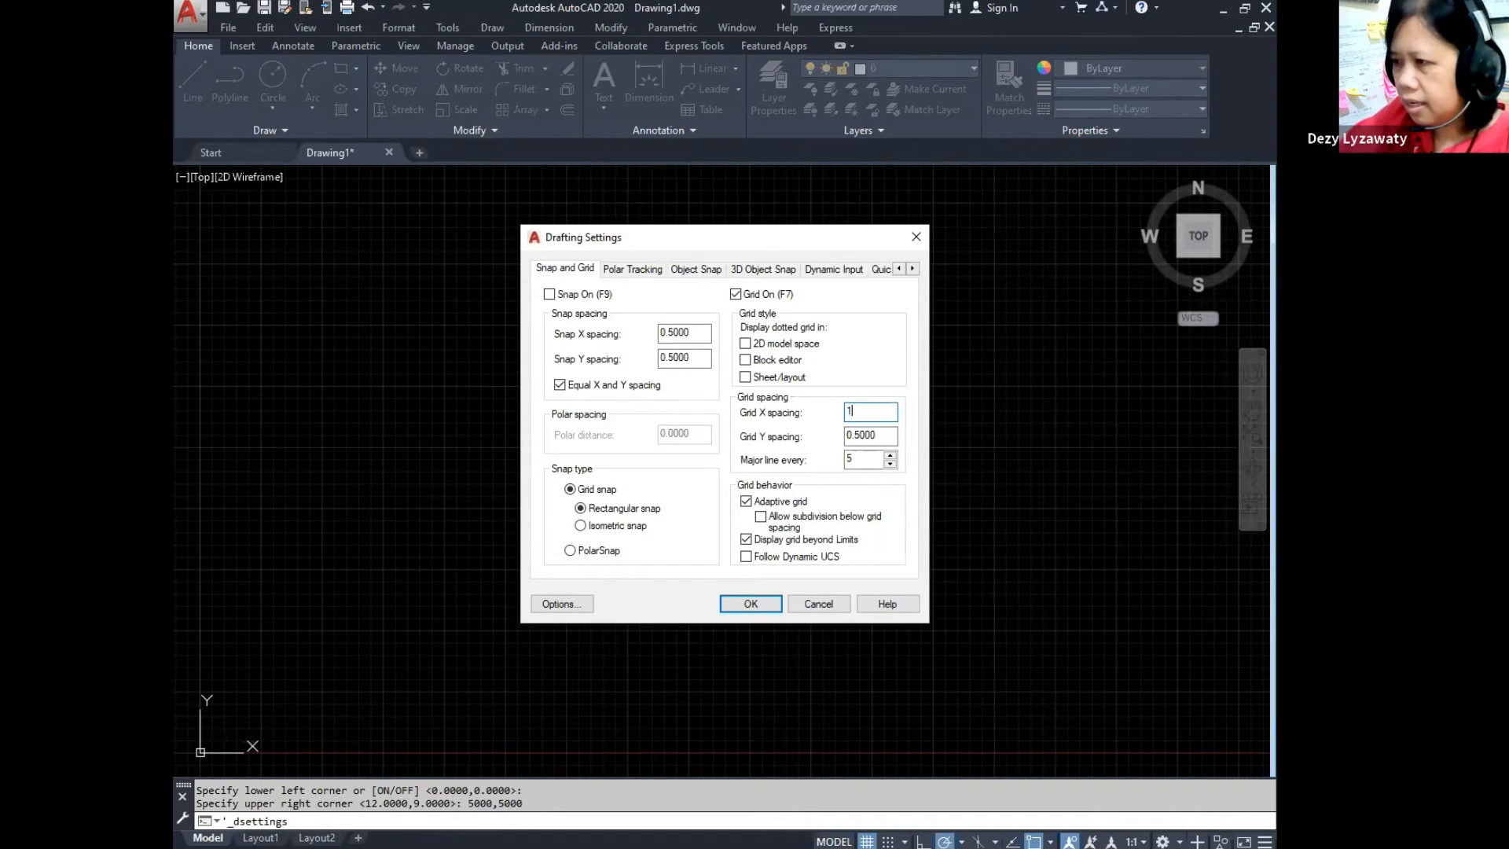
left_click(896, 435)
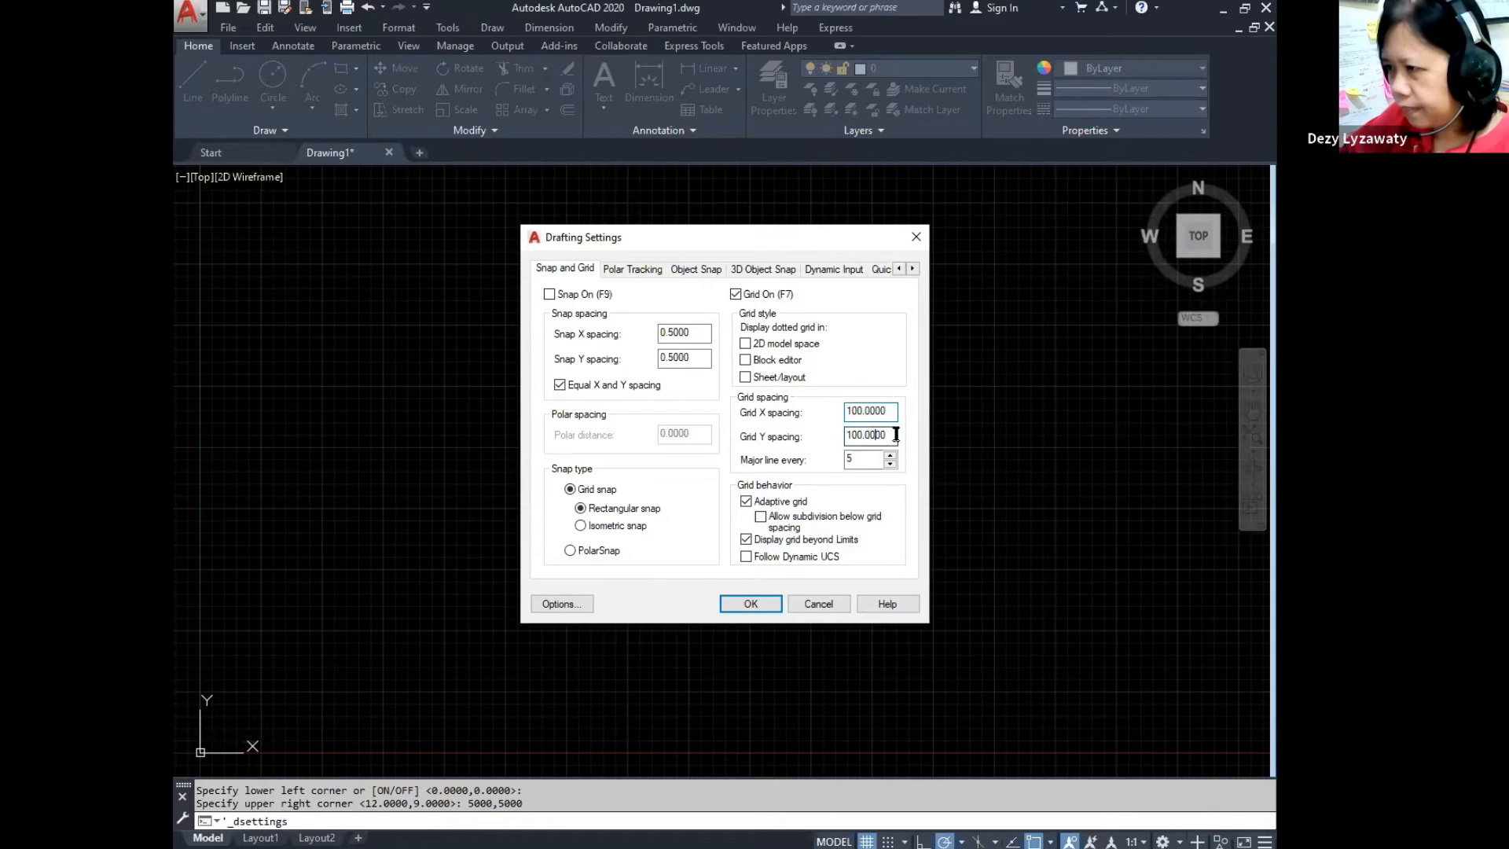
Step: Turn off Adaptive grid and Display grid beyond Limits, and apply the drafting settings
key("ctrl")
left_click(747, 502)
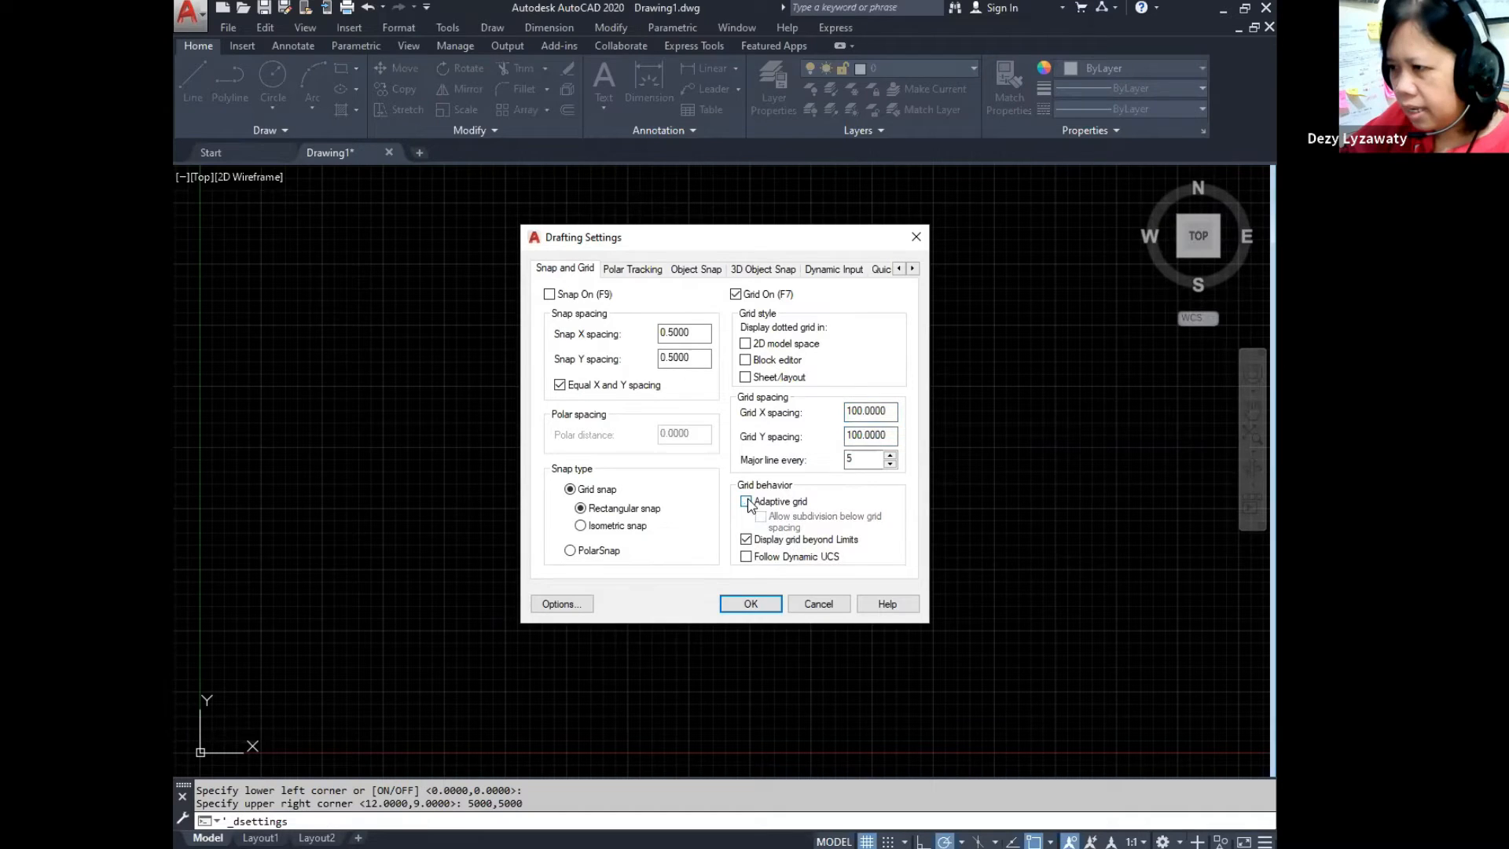
key("ctrl")
left_click(745, 540)
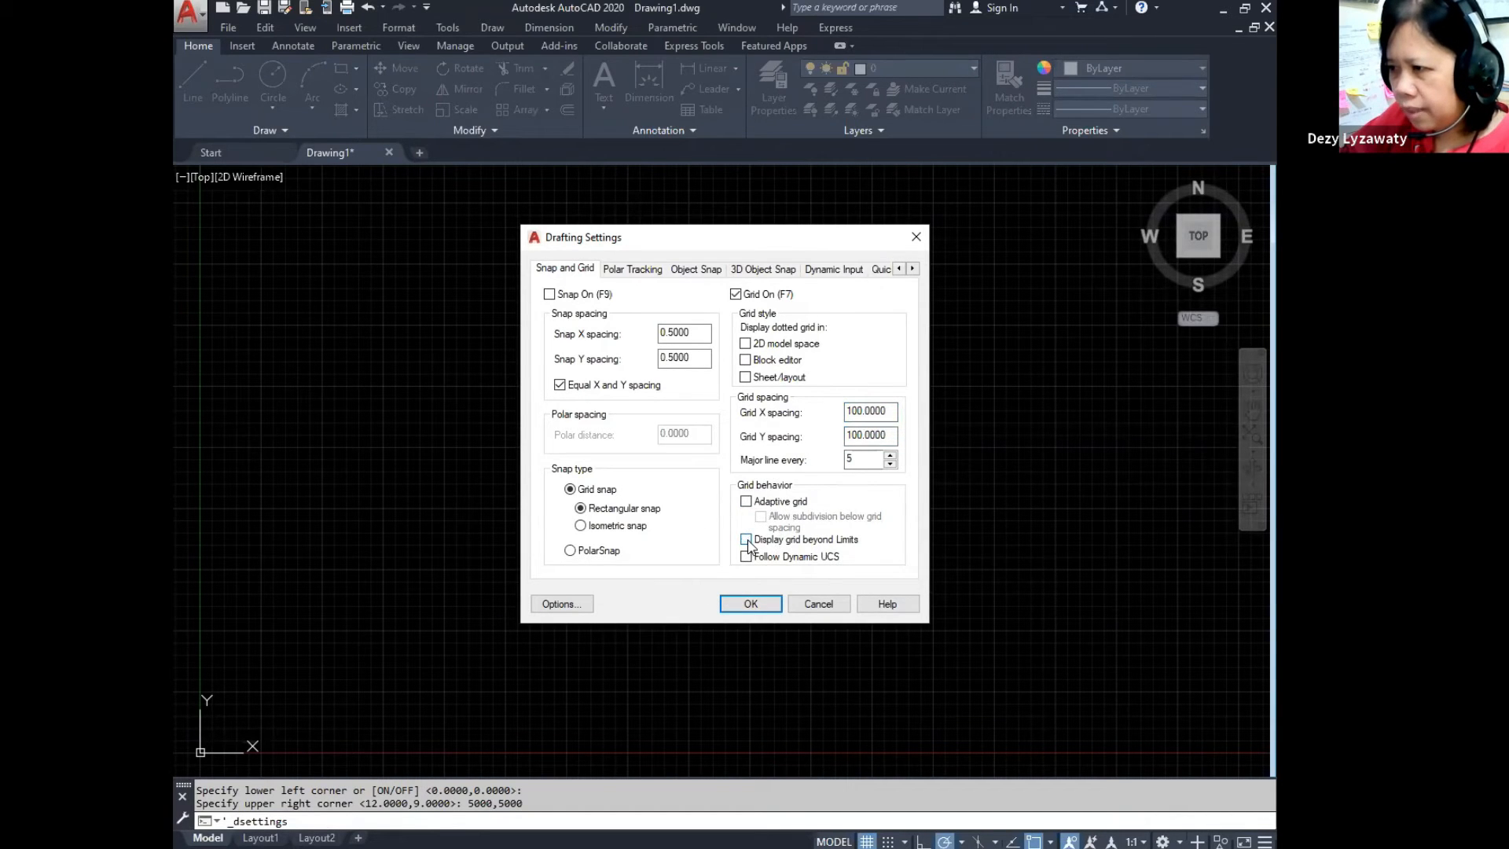
left_click(750, 603)
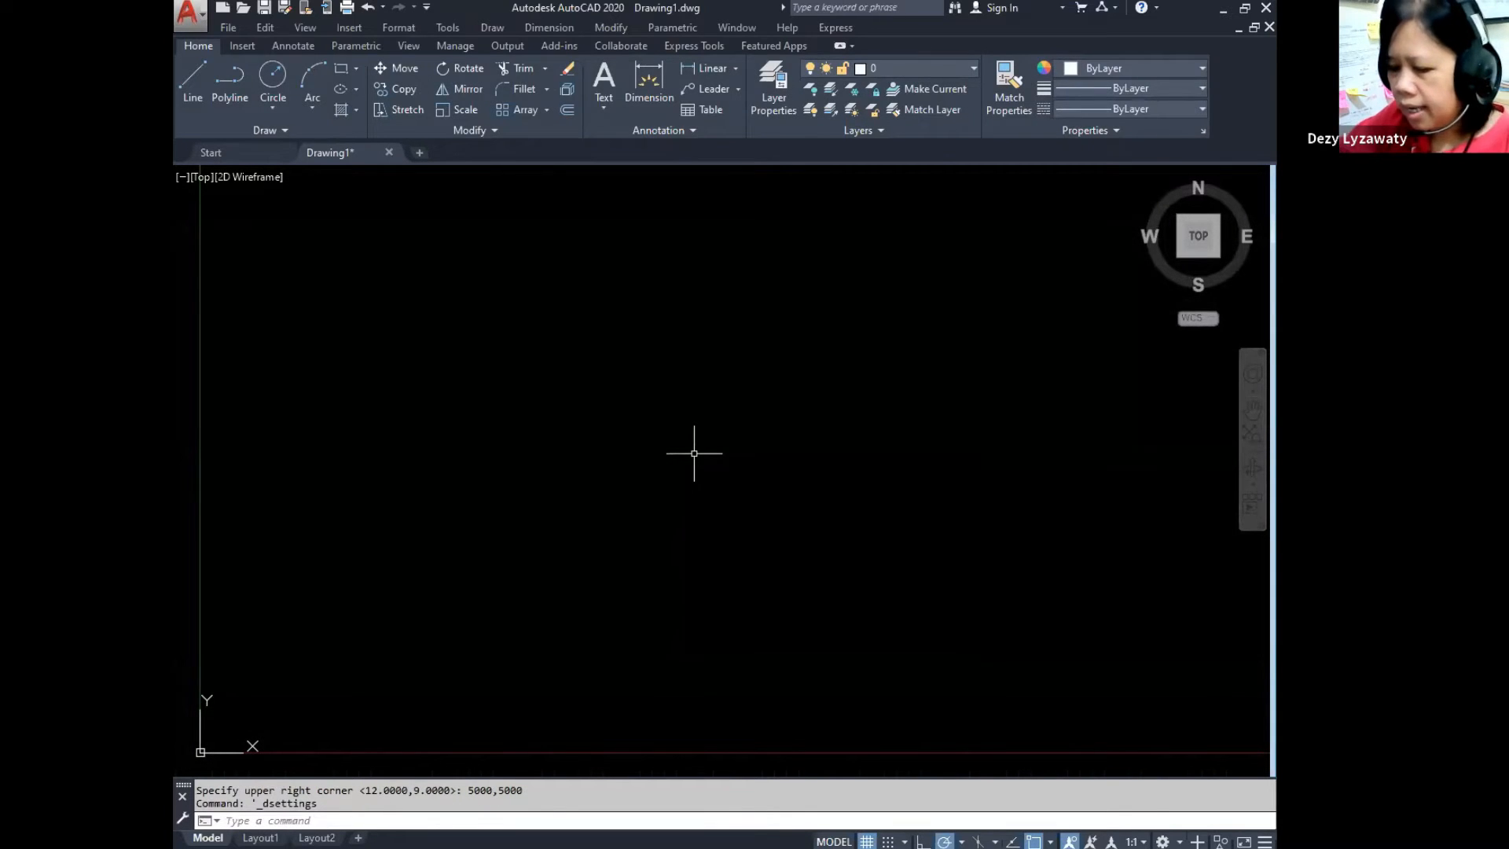
Step: Zoom the view to All so the whole area of the drawing limits is shown
type("z")
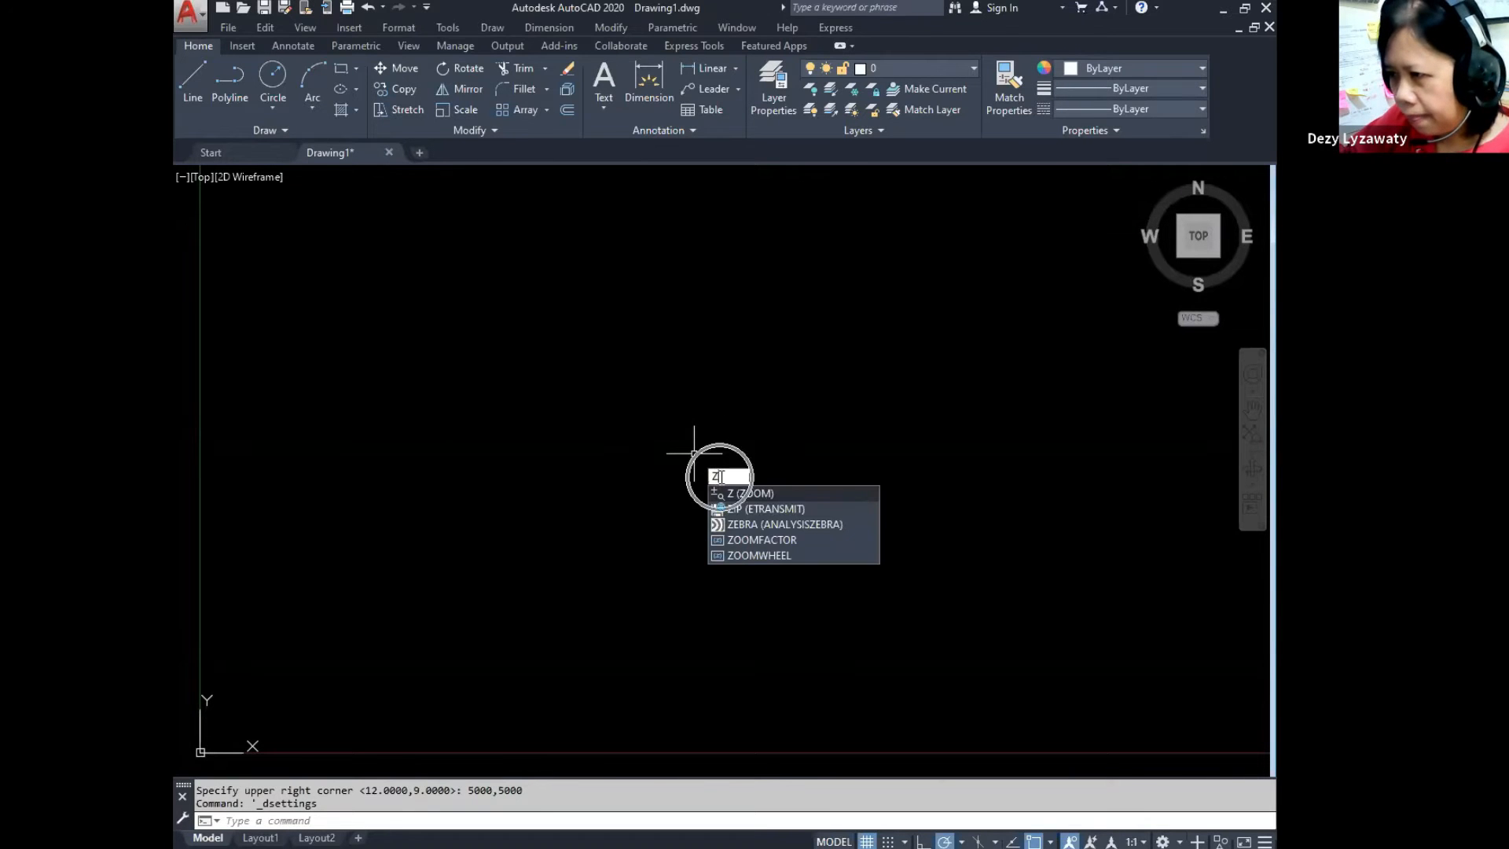
key("Return")
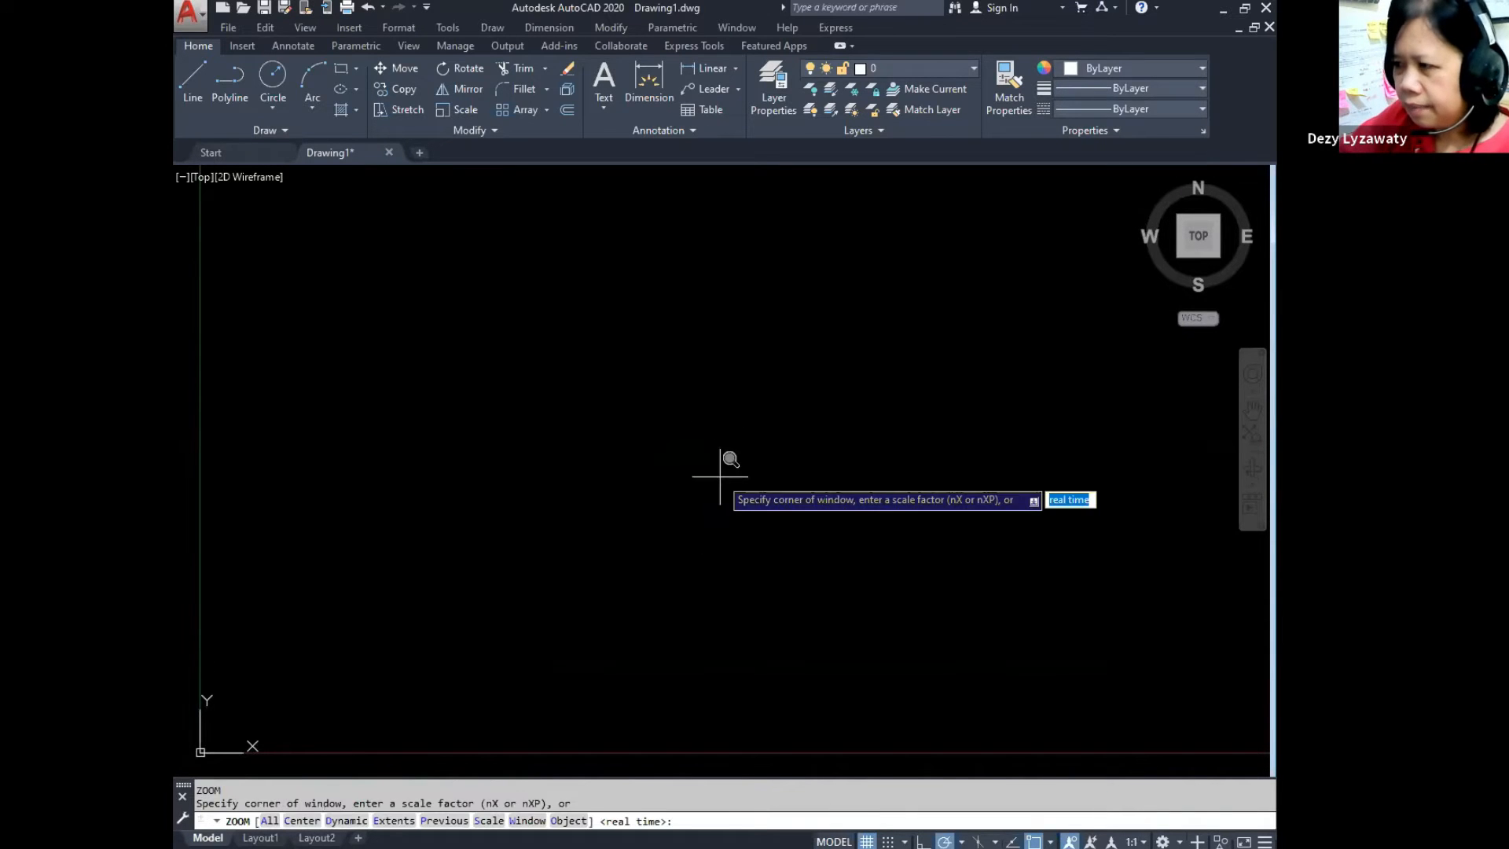
left_click(1064, 499)
type("a")
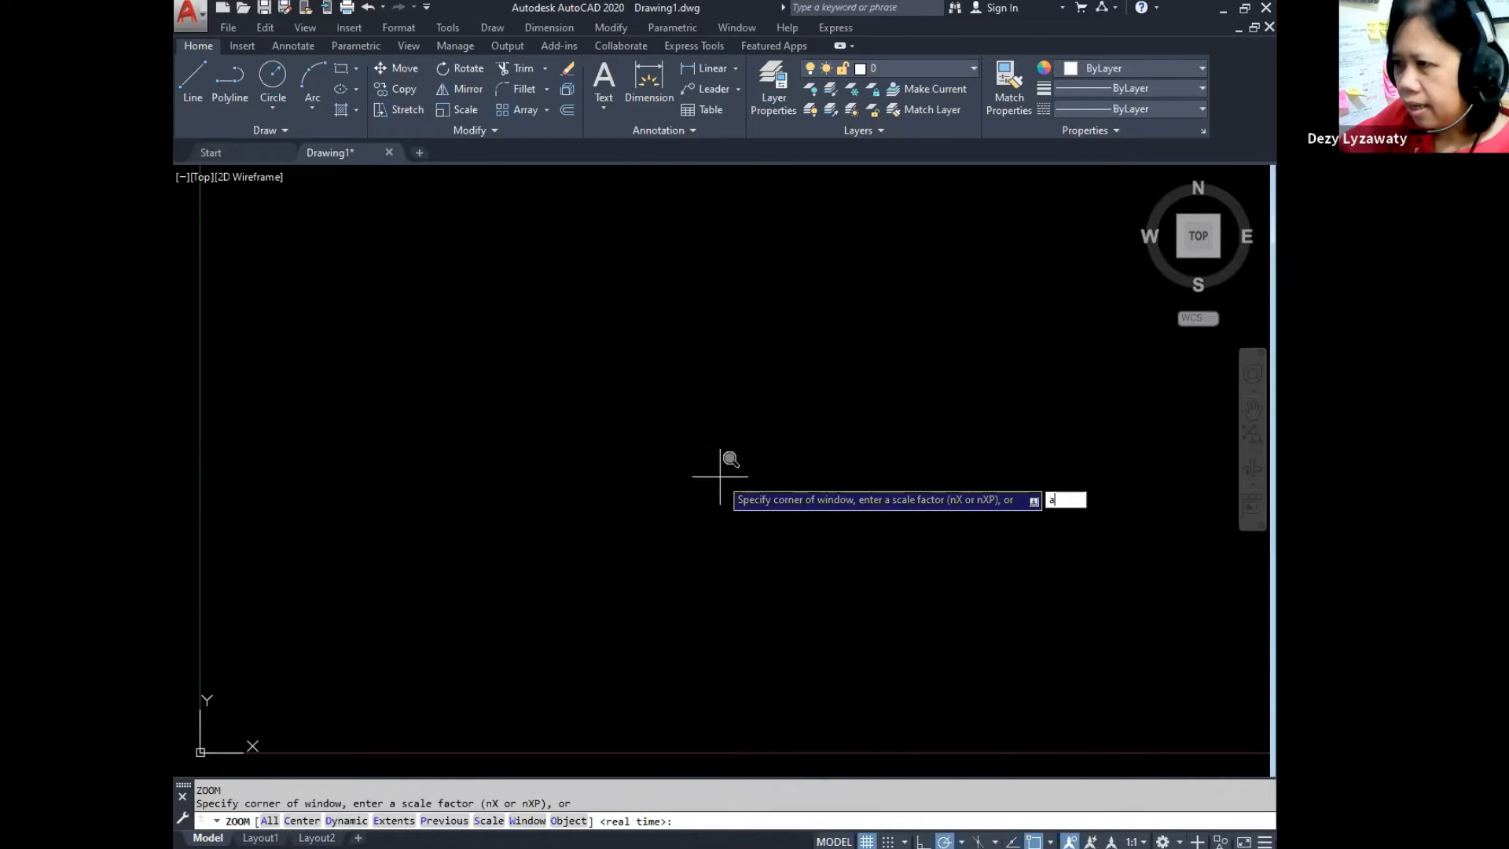
key("Return")
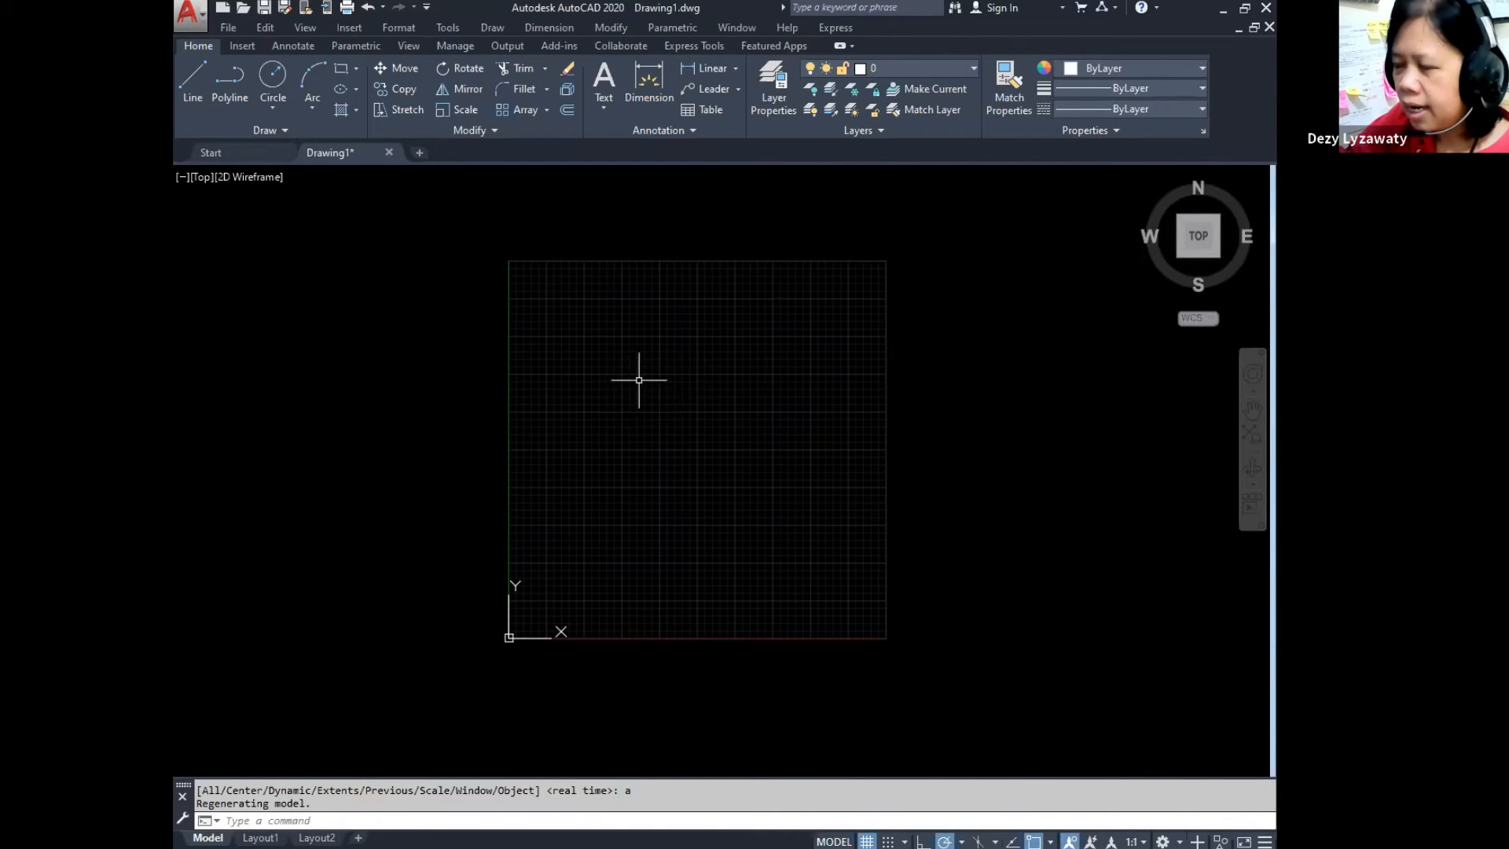
Step: Examine the limits grid by zooming and panning around it, restoring the view each time with Zoom Extents
scroll(650, 385, "down", 2)
scroll(650, 385, "up", 2)
scroll(654, 384, "down", 4)
scroll(653, 385, "up", 5)
scroll(659, 373, "down", 4)
scroll(664, 358, "up", 5)
scroll(663, 358, "down", 3)
scroll(667, 363, "up", 2)
scroll(664, 355, "up", 5)
scroll(665, 355, "down", 5)
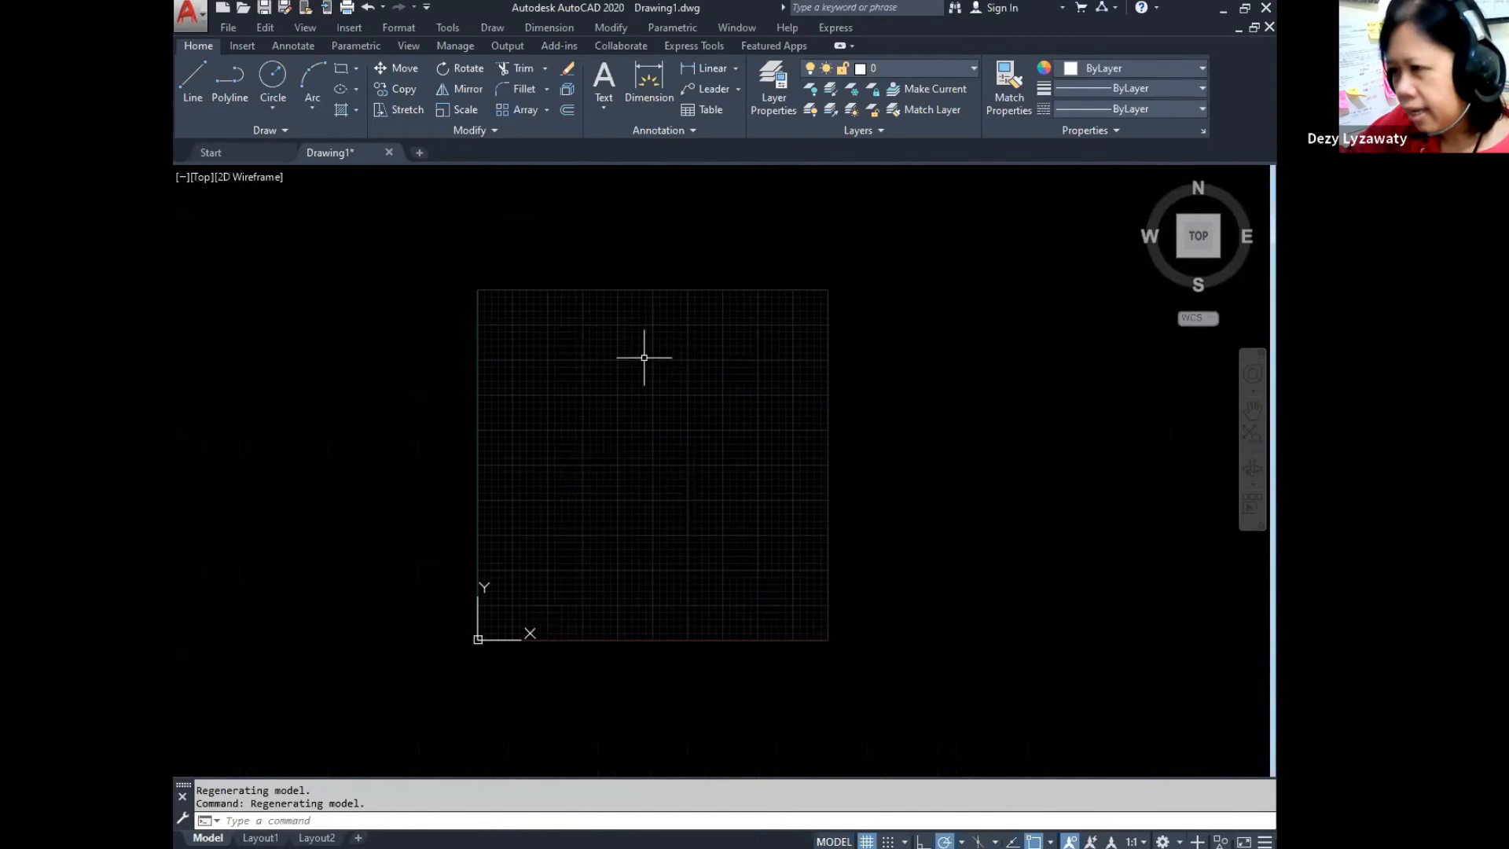
mouse_move(644, 360)
middle_mouse_down()
mouse_move(692, 331)
mouse_move(592, 341)
mouse_move(498, 374)
mouse_move(767, 435)
mouse_move(1014, 335)
mouse_move(562, 259)
mouse_move(384, 280)
mouse_move(650, 492)
mouse_move(1085, 367)
mouse_move(660, 323)
mouse_move(640, 327)
mouse_move(620, 377)
mouse_move(555, 388)
mouse_move(404, 361)
mouse_move(762, 323)
mouse_move(744, 337)
mouse_move(412, 337)
mouse_move(458, 256)
mouse_move(1061, 165)
middle_mouse_up()
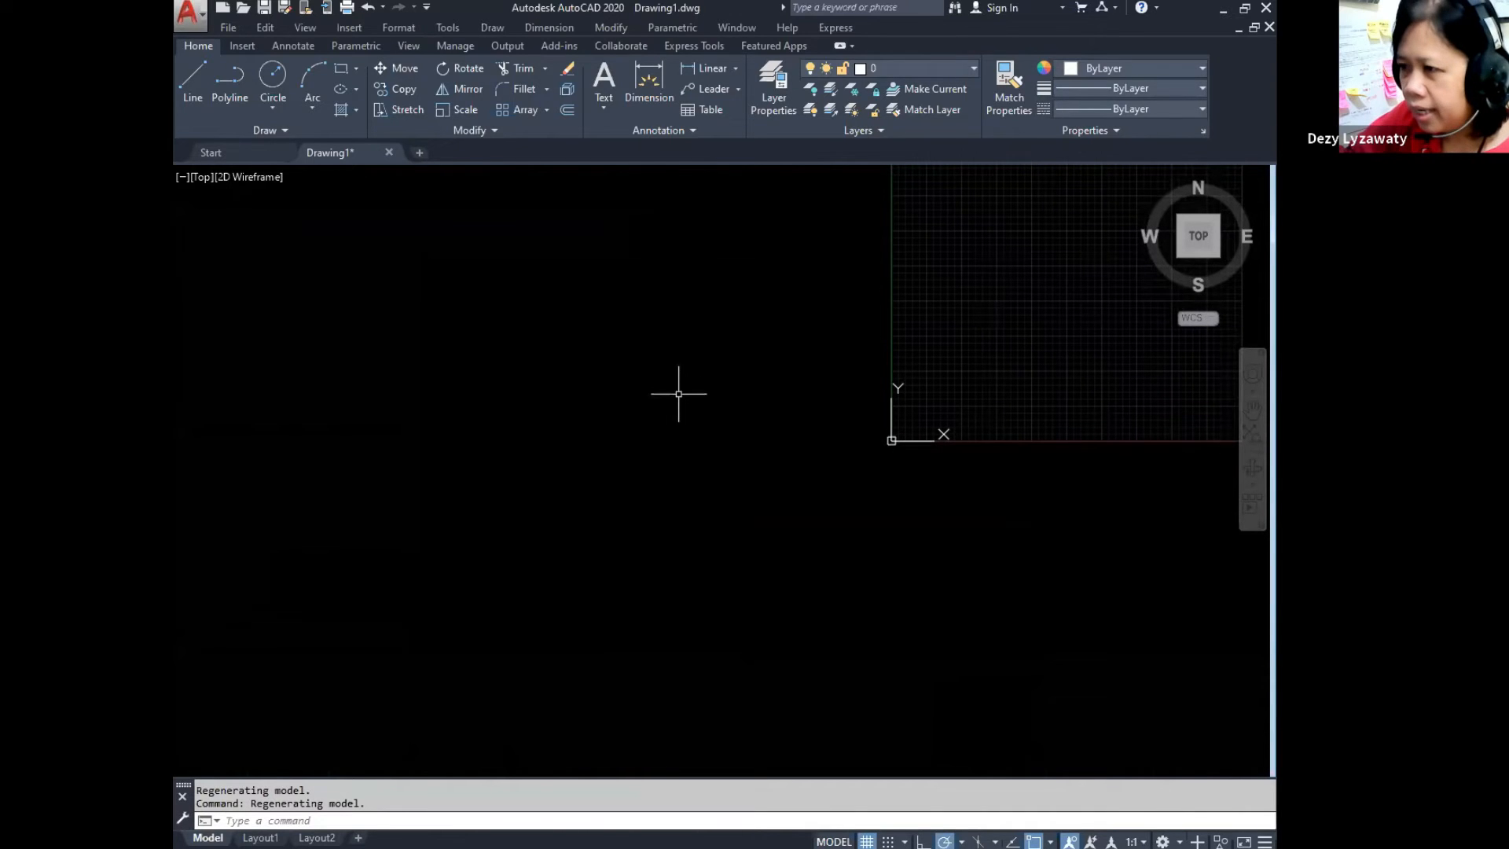
middle_click(682, 395)
middle_click(682, 396)
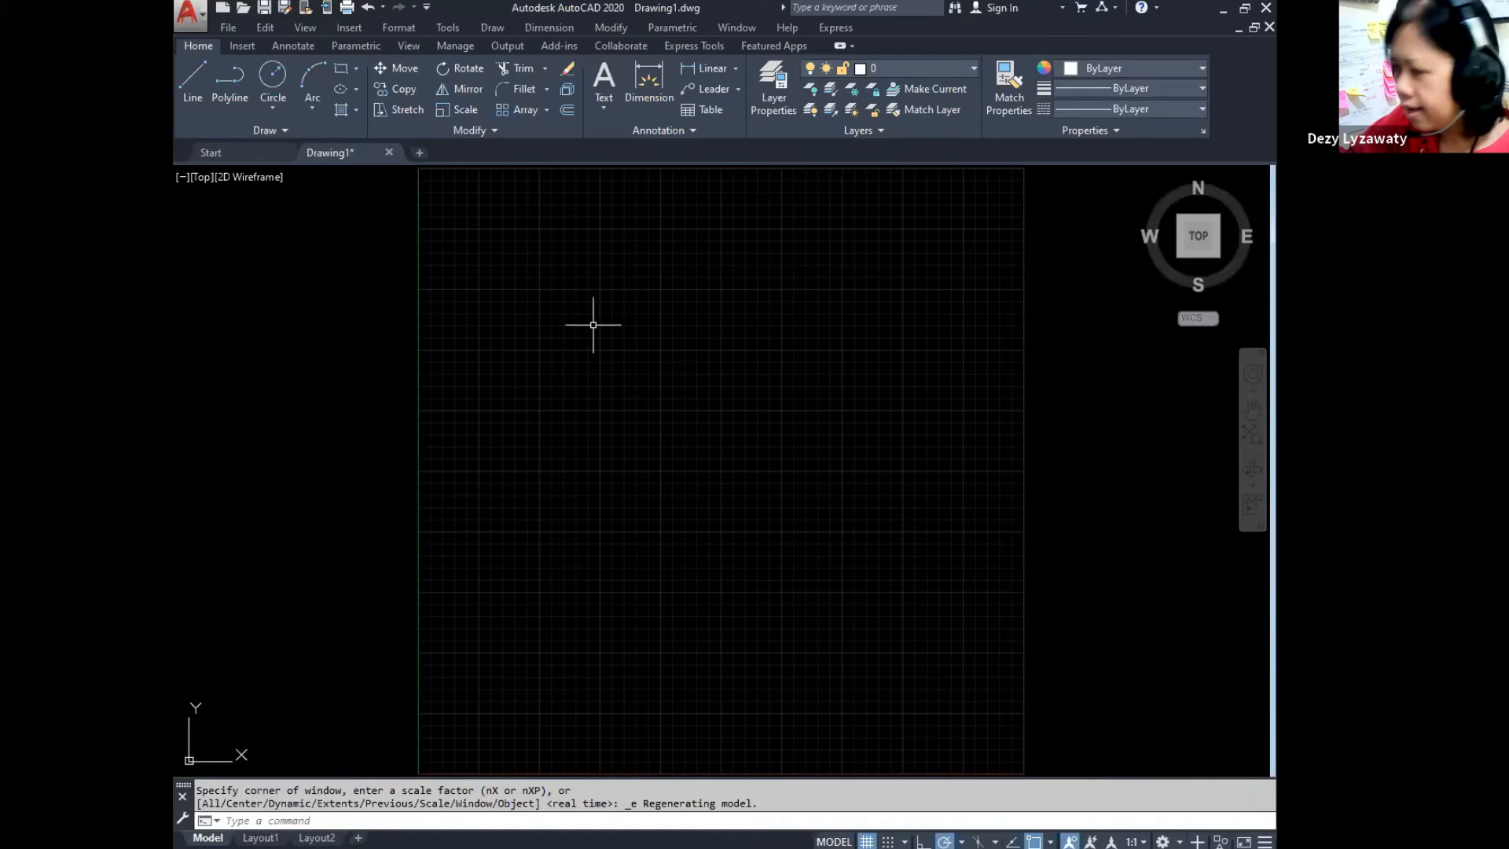
scroll(593, 325, "down", 4)
scroll(601, 334, "up", 2)
scroll(616, 340, "up", 3)
scroll(637, 333, "down", 5)
scroll(637, 333, "up", 5)
scroll(637, 333, "down", 3)
middle_click_drag(639, 337, 1087, 263)
scroll(639, 337, "down", 1)
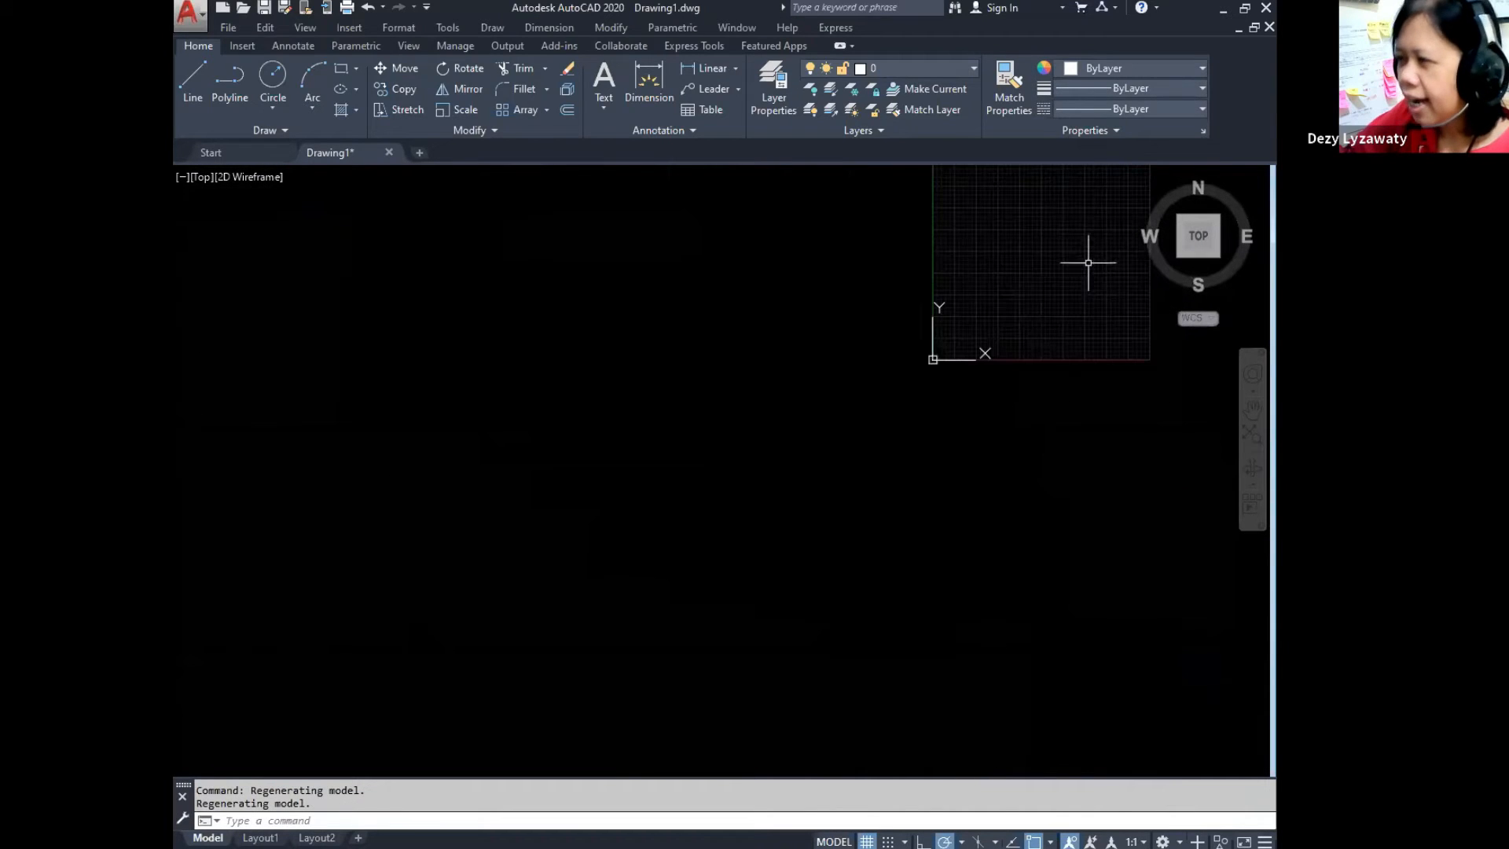
middle_click(747, 470)
middle_click(746, 470)
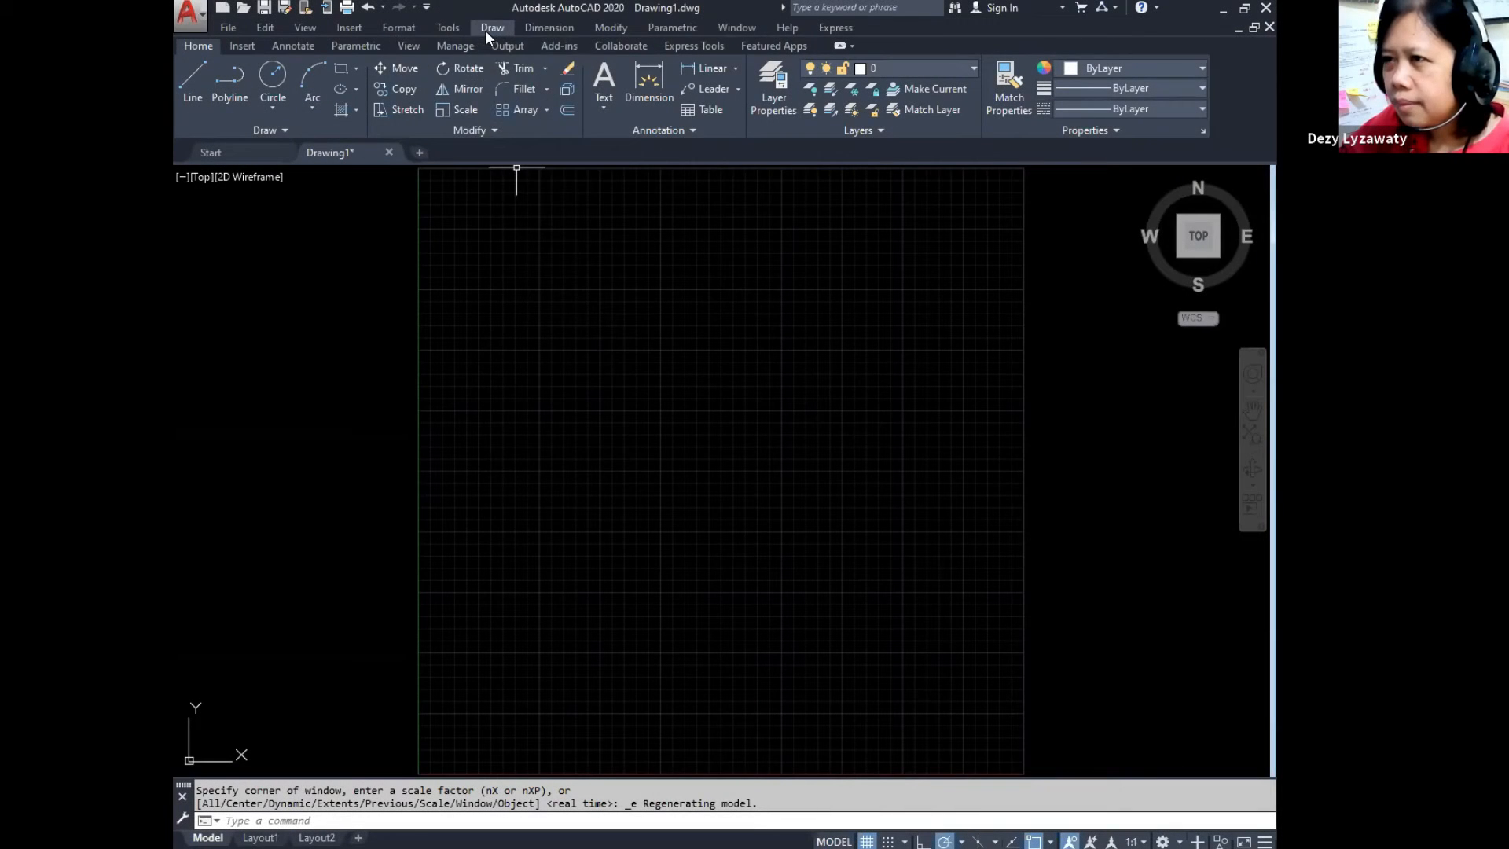
left_click(486, 35)
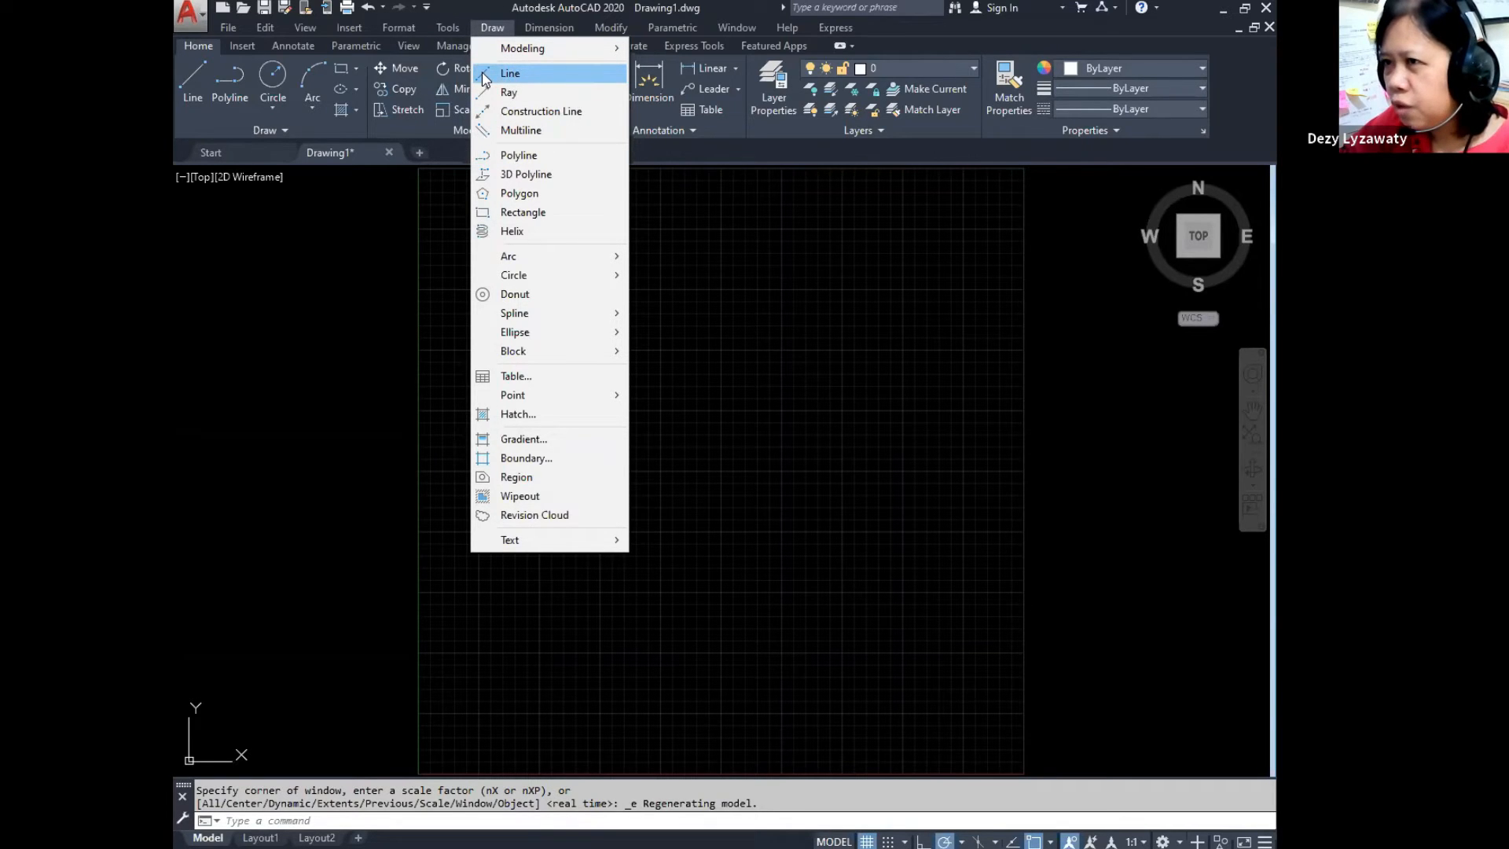
left_click(493, 28)
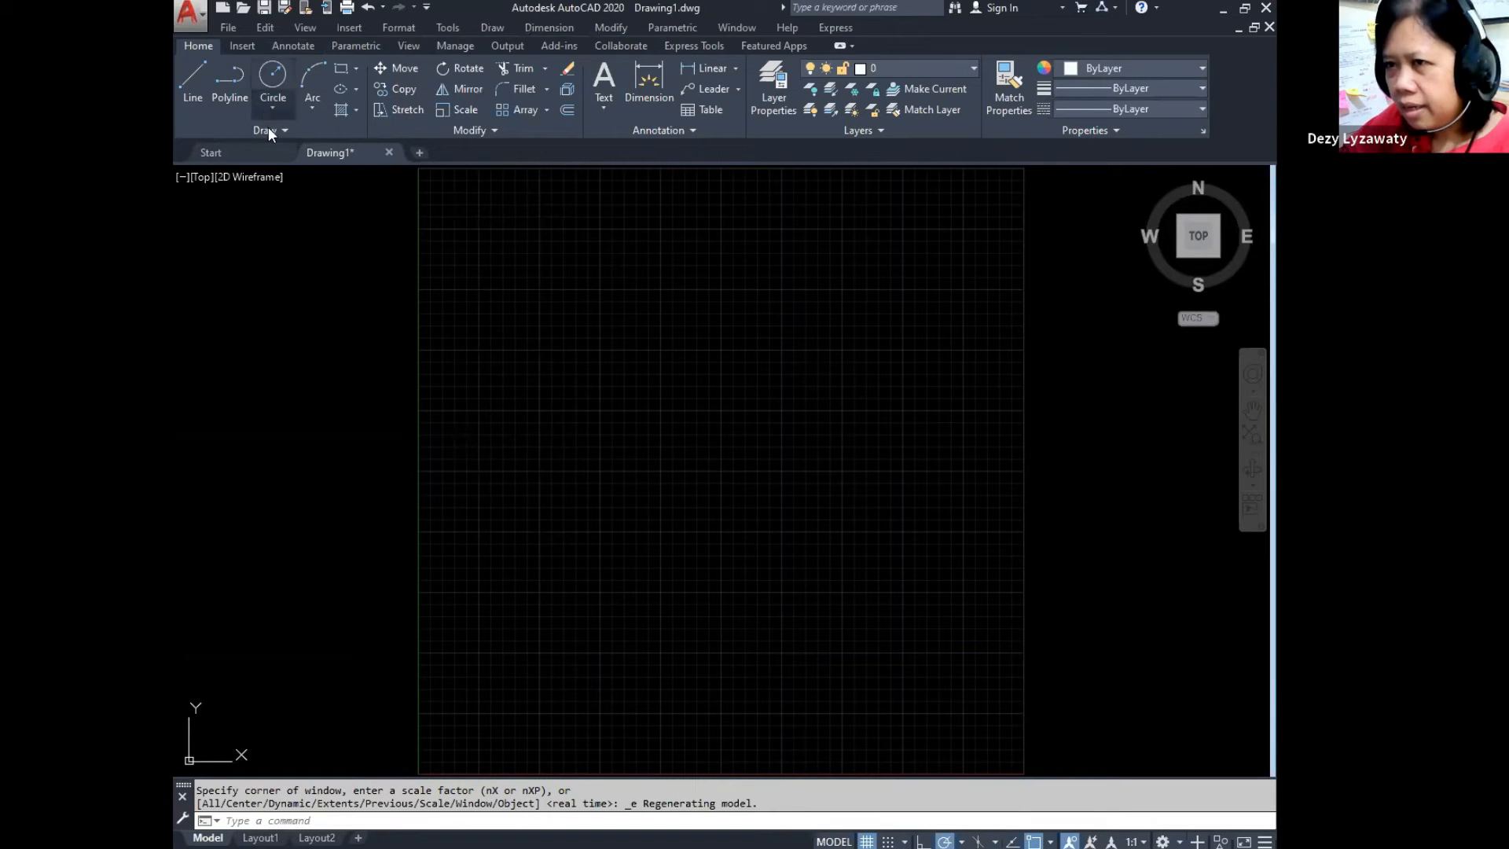
key("ctrl")
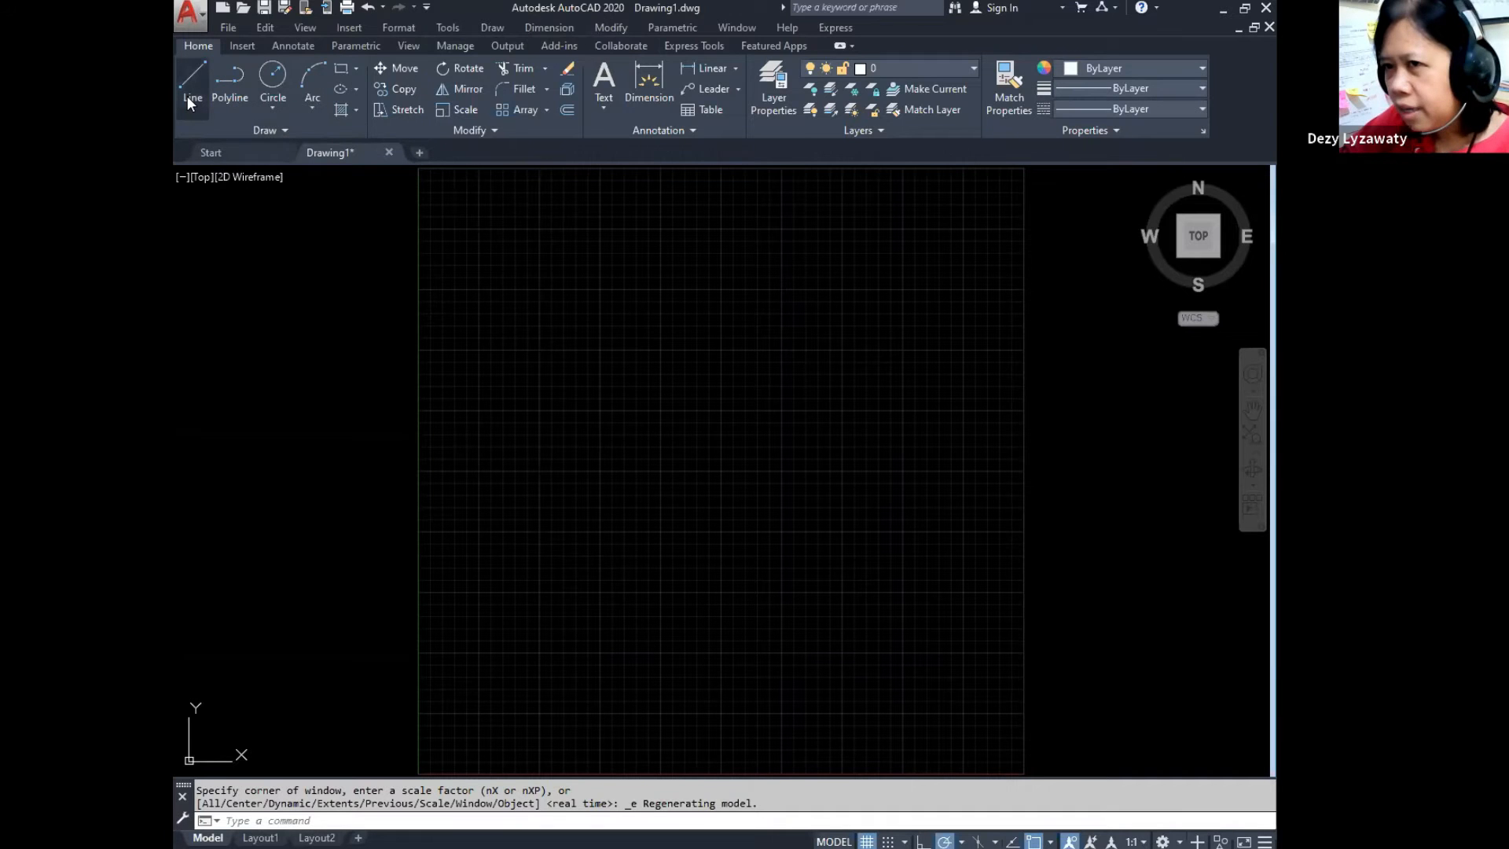
key("ctrl")
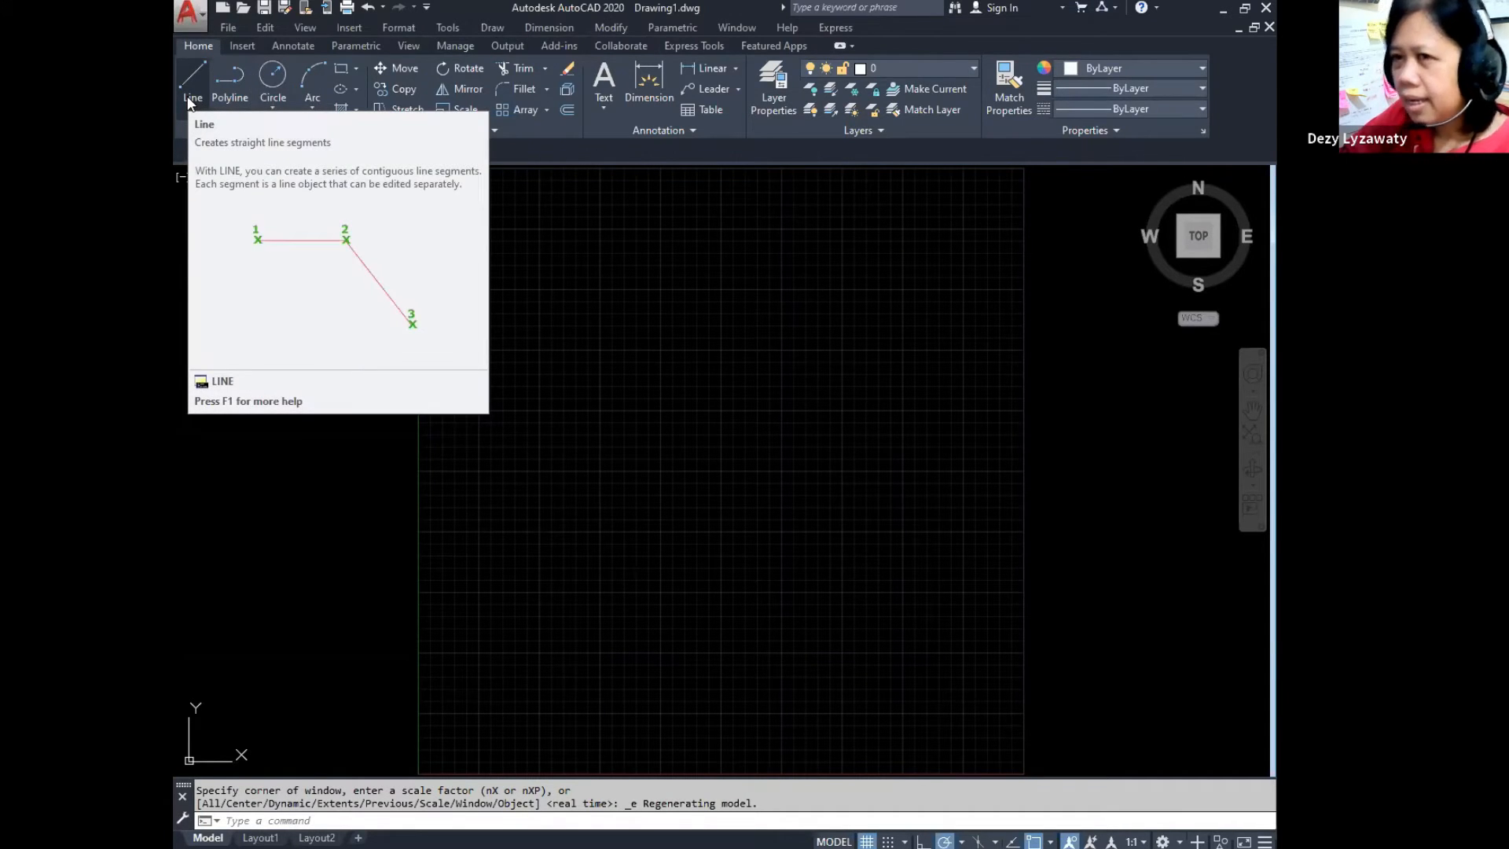
left_click(187, 95)
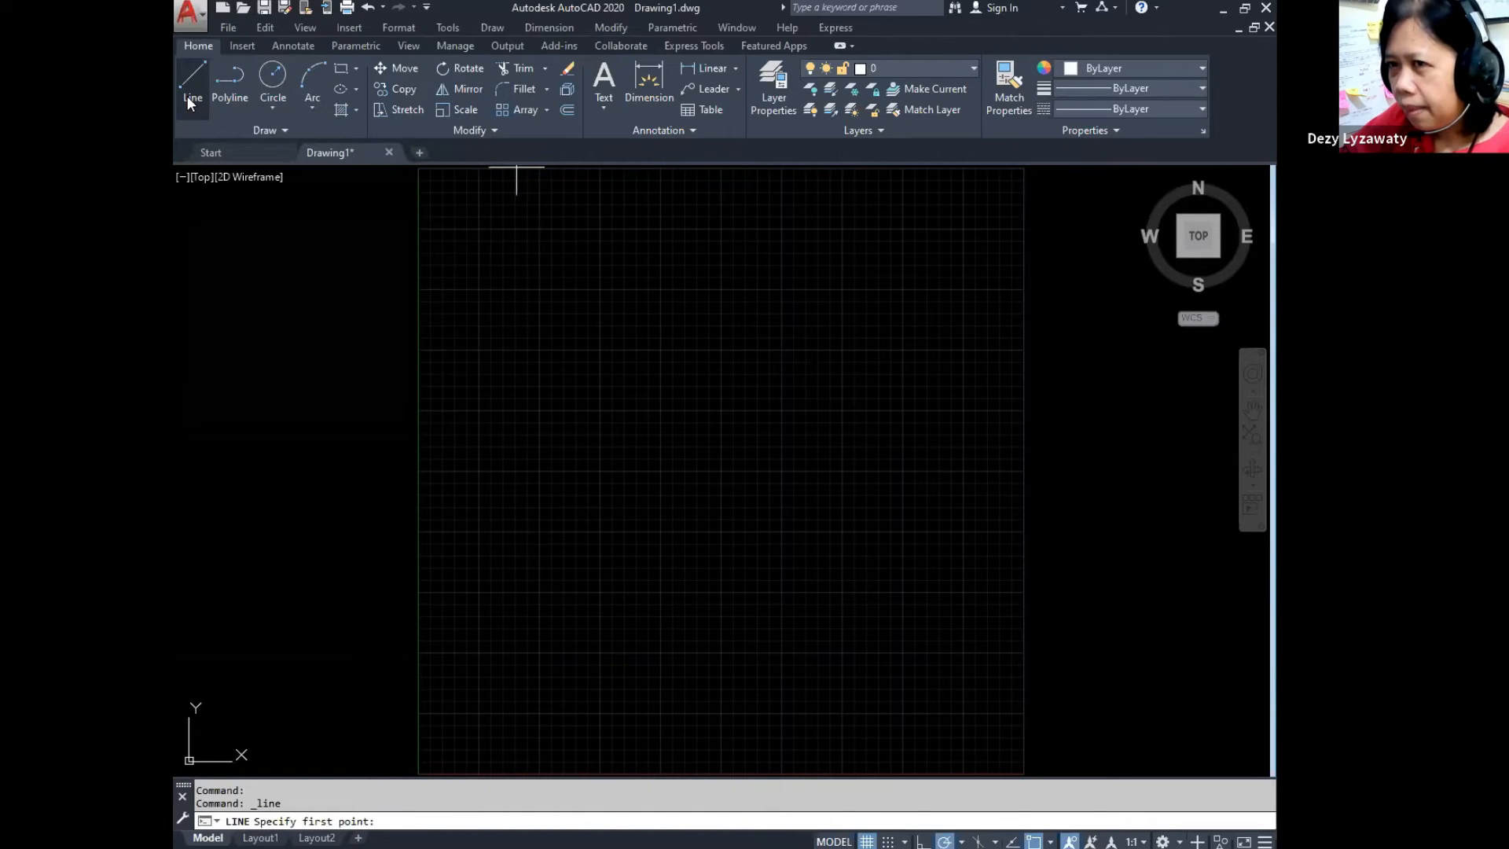
key("Escape")
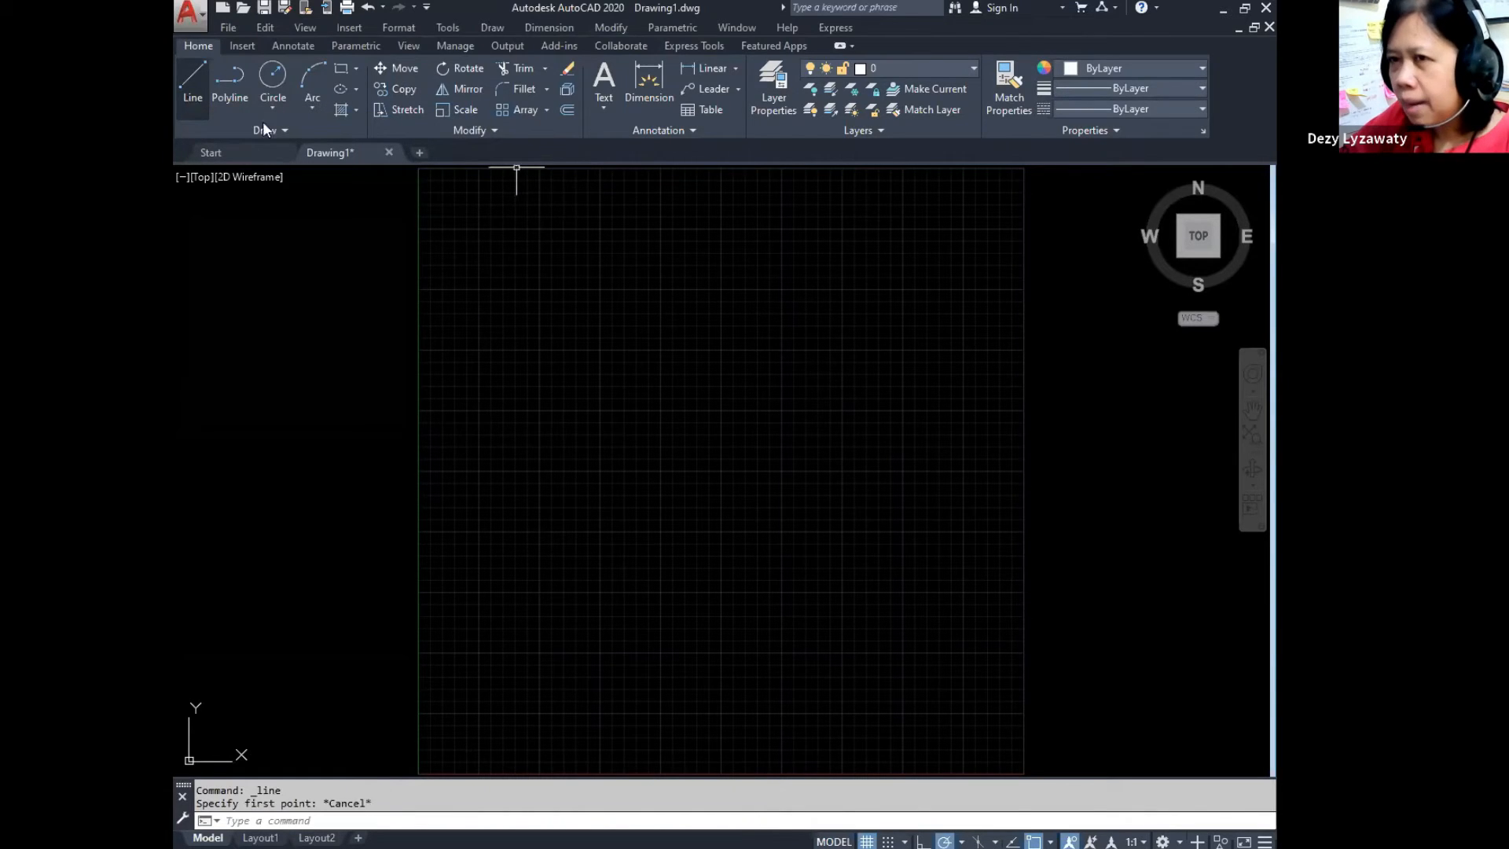
Step: Draw a self-crossing closed outline of seven line segments inside the grid area, finishing it with the Close option of the Line command
left_click(493, 28)
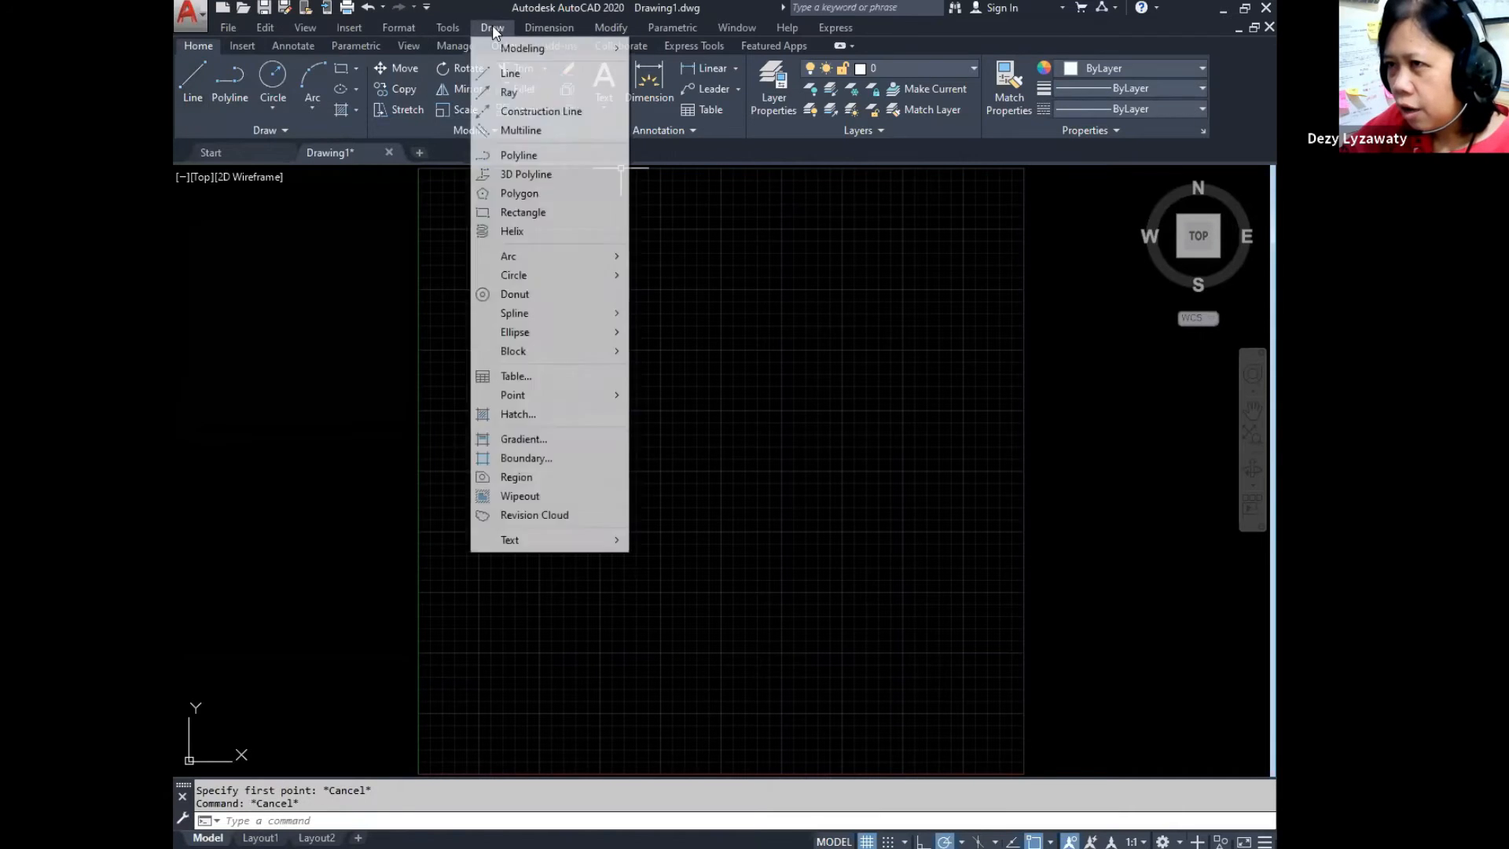
left_click(522, 77)
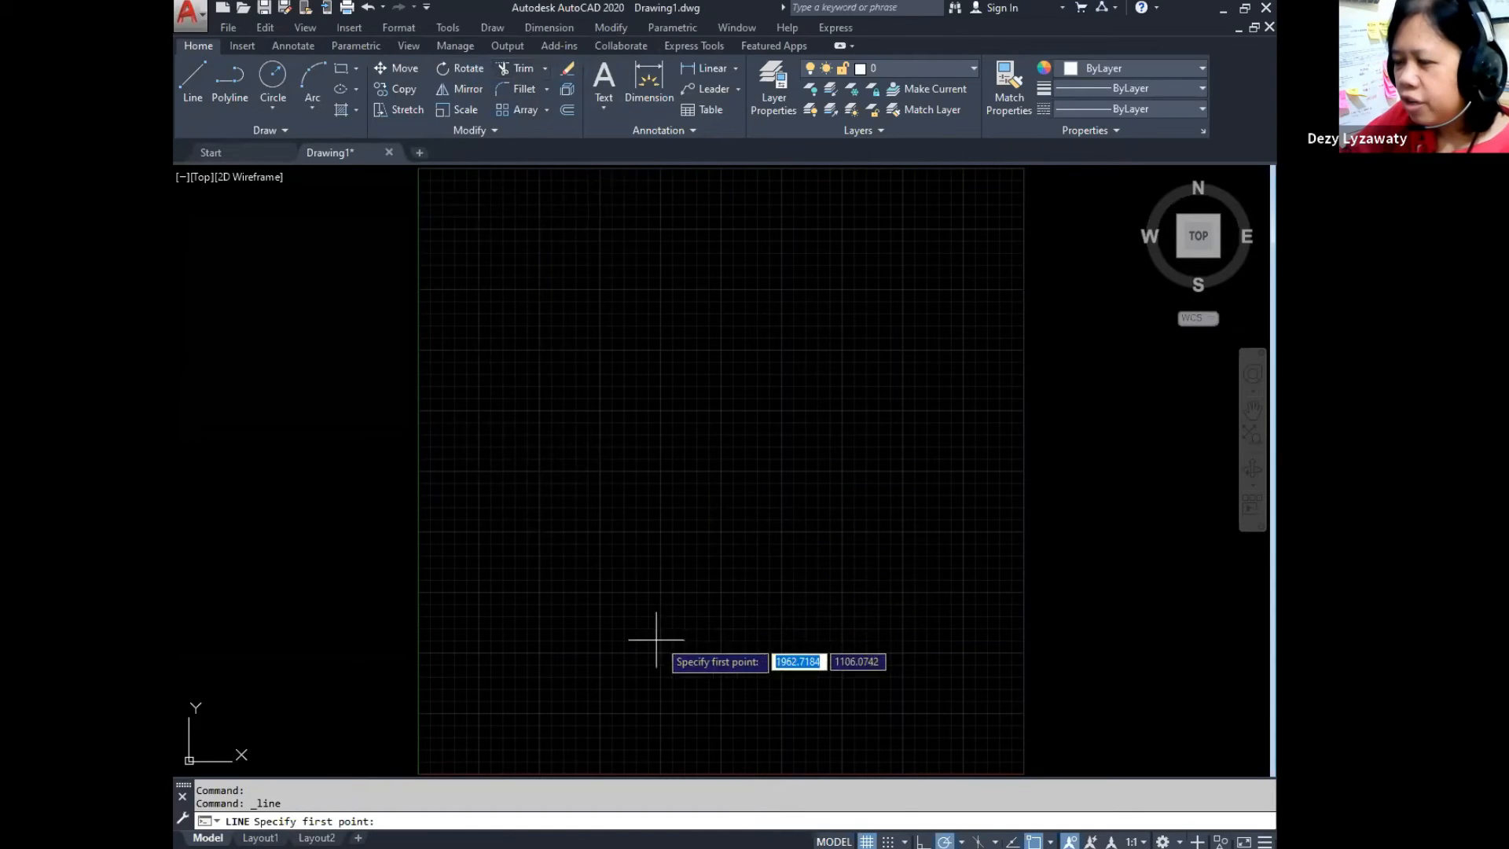
left_click(524, 628)
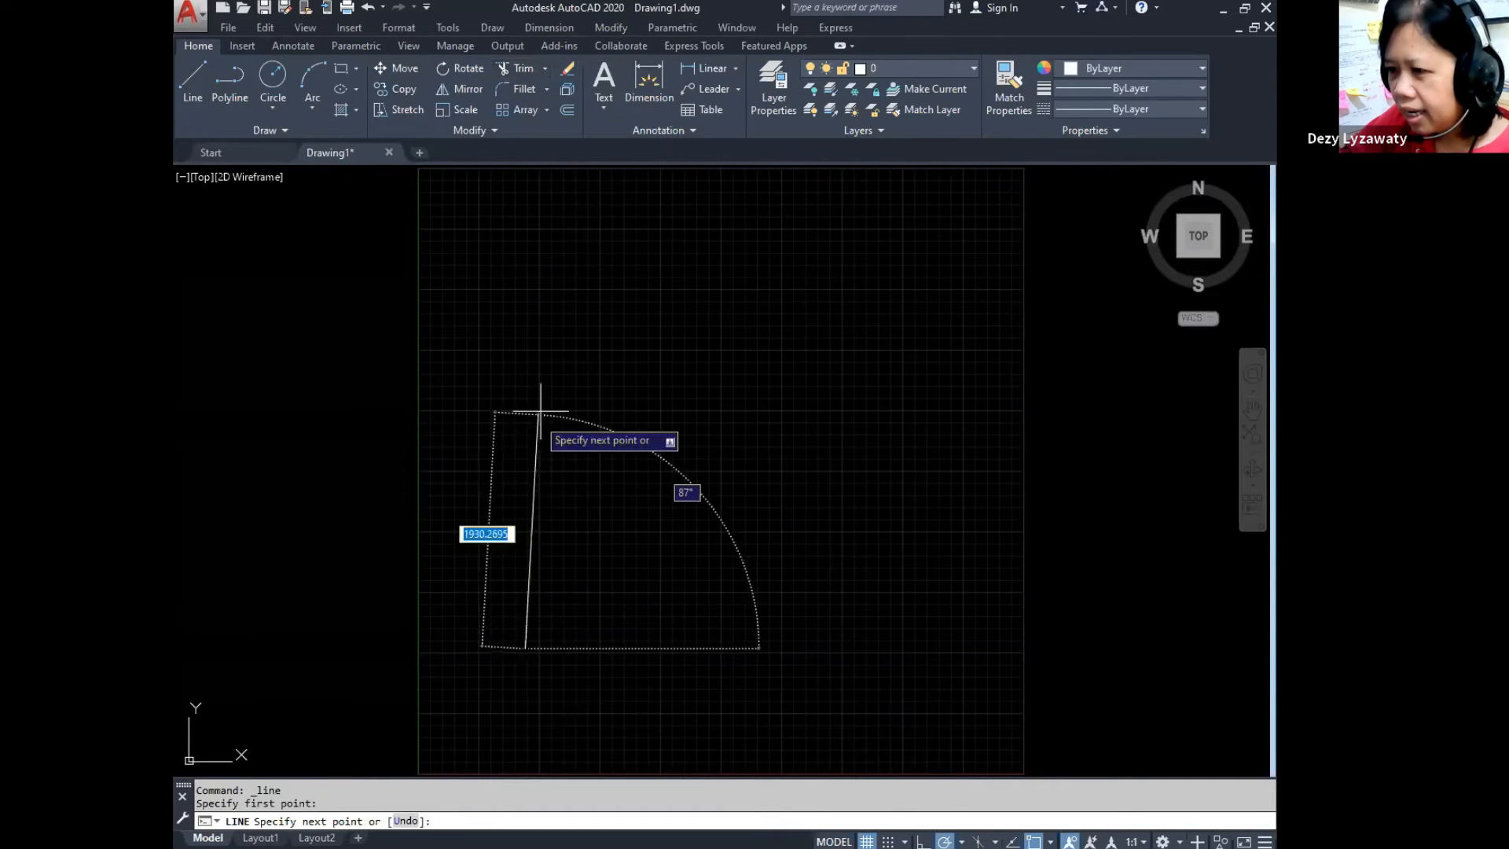
left_click(682, 307)
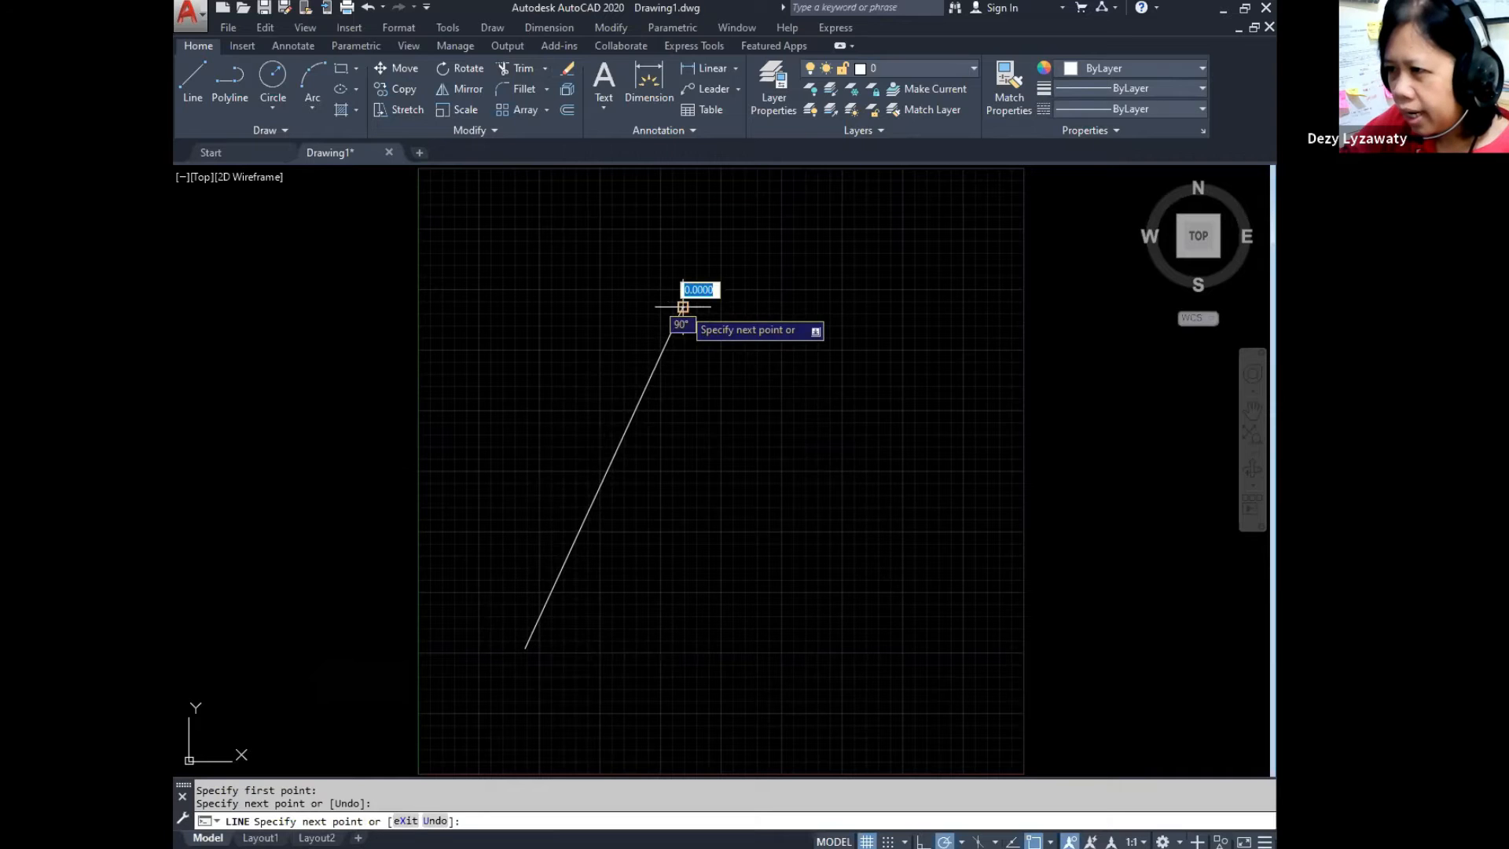
left_click(924, 534)
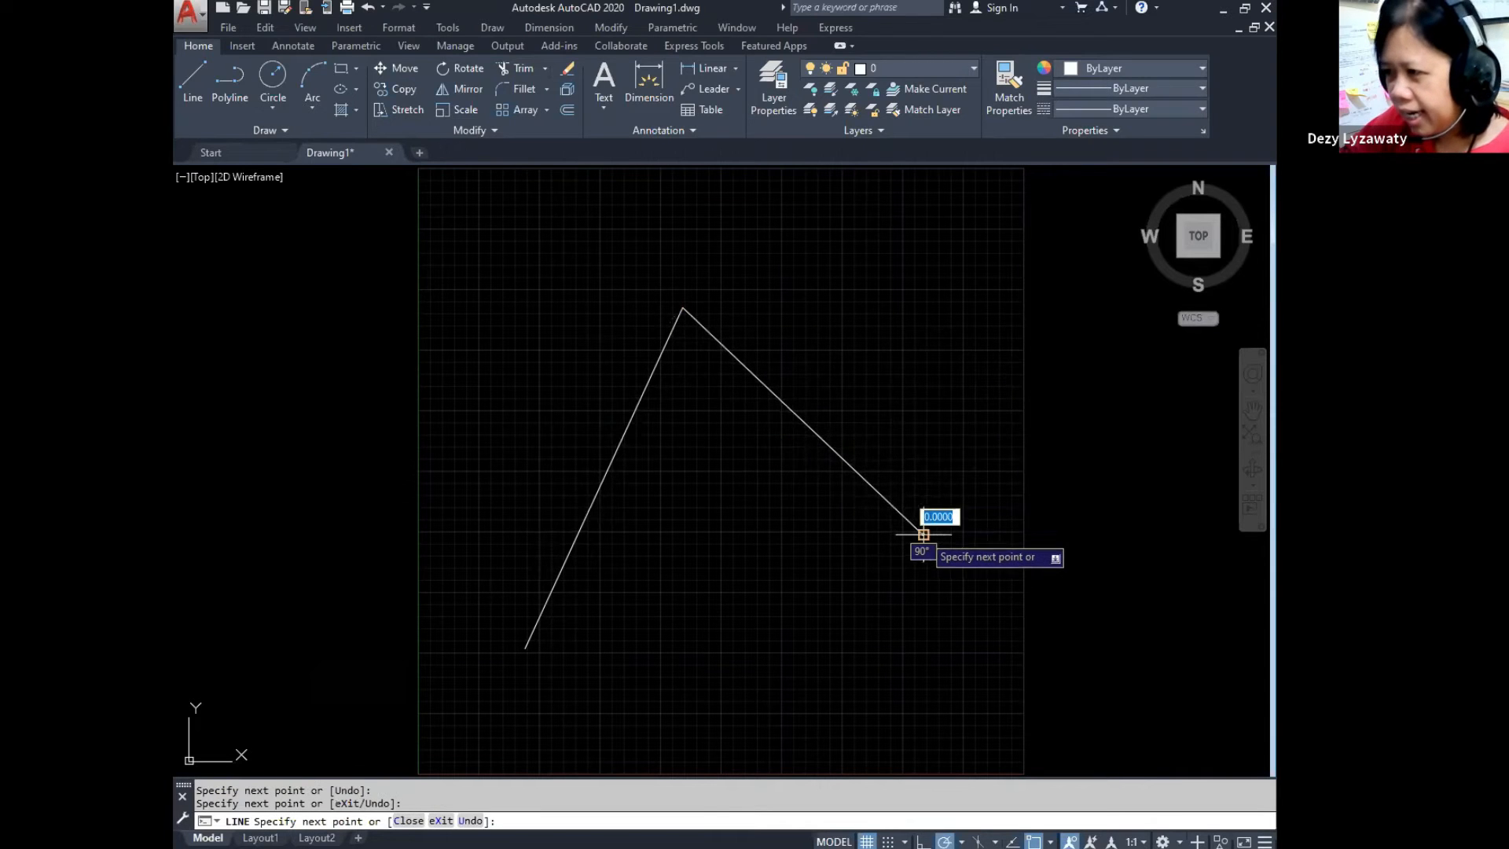
left_click(843, 699)
left_click(482, 528)
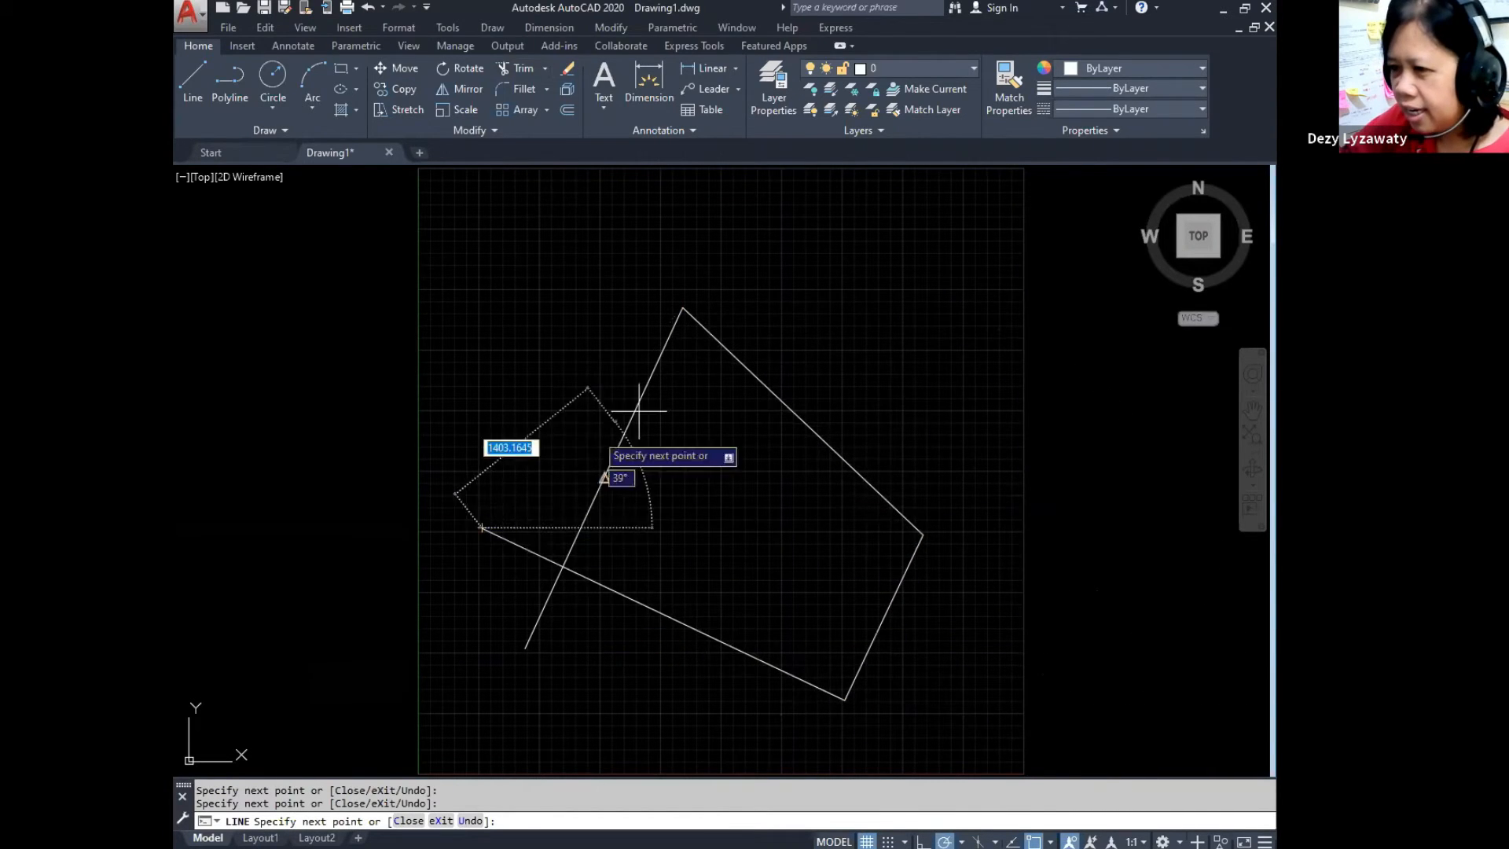
left_click(876, 307)
left_click(704, 733)
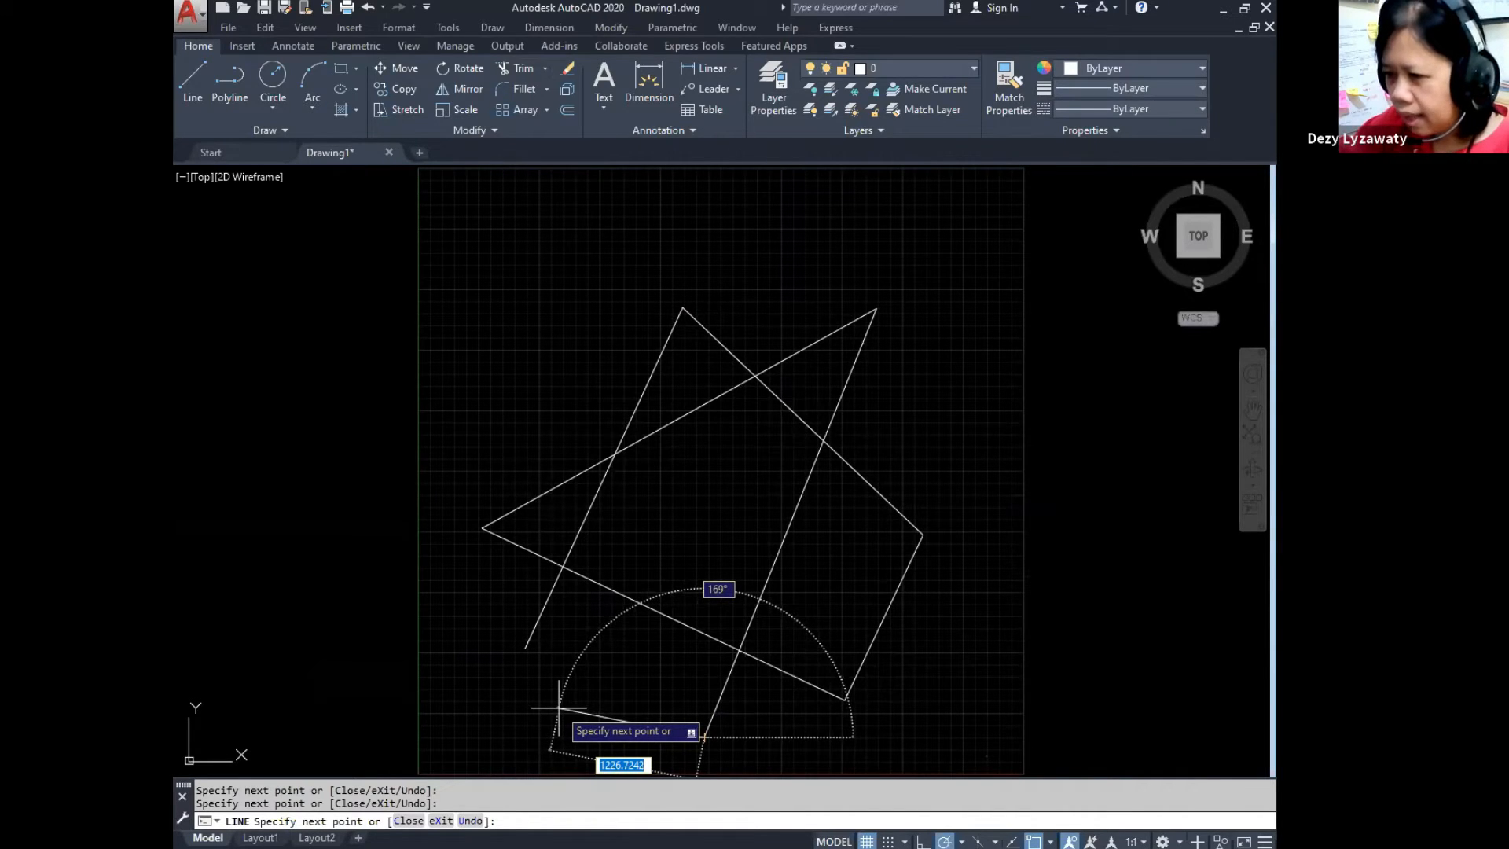
type("c")
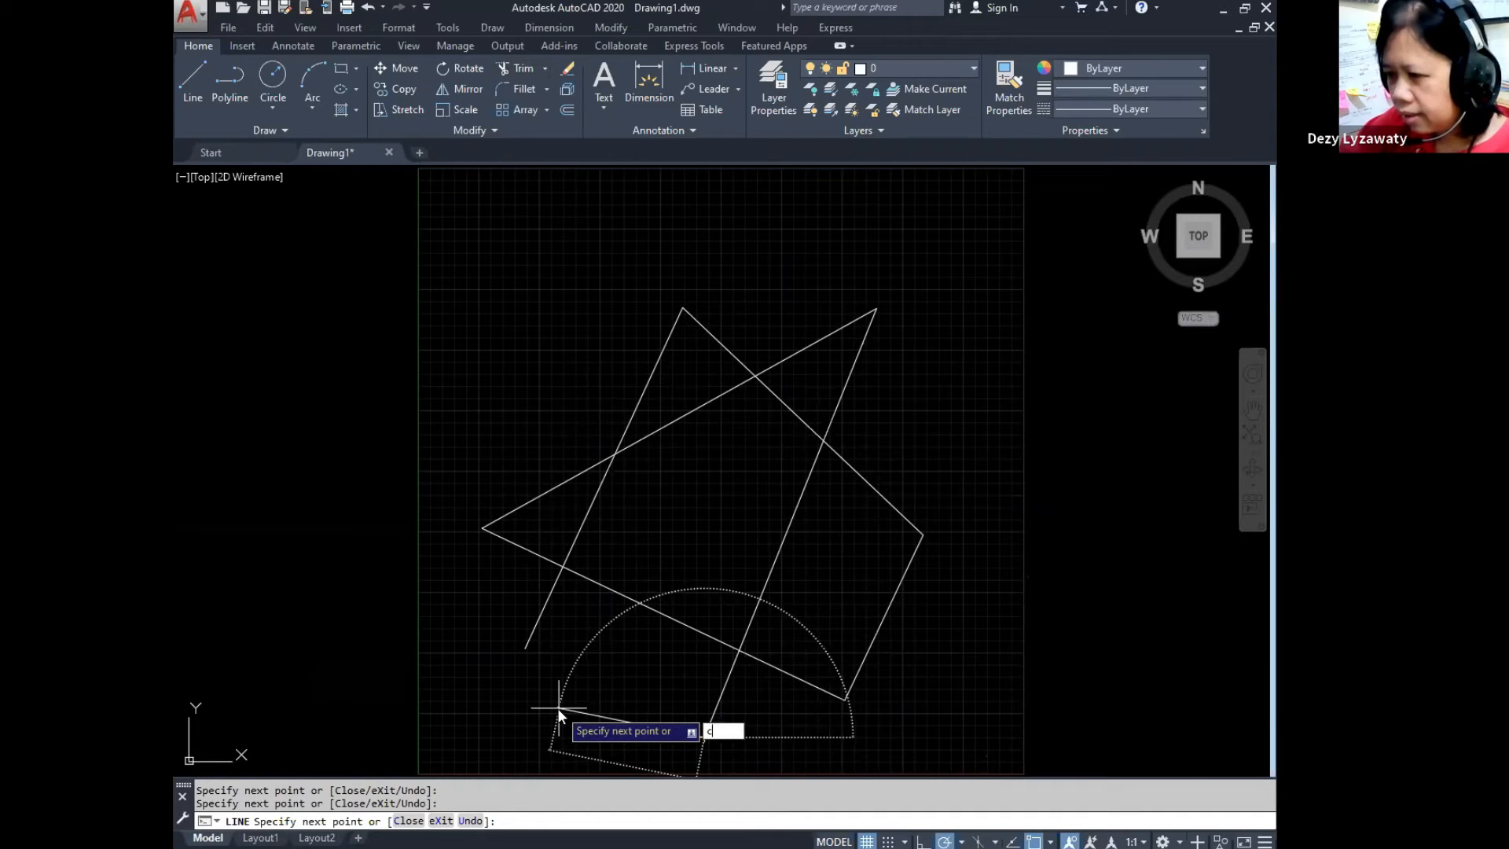
key("Return")
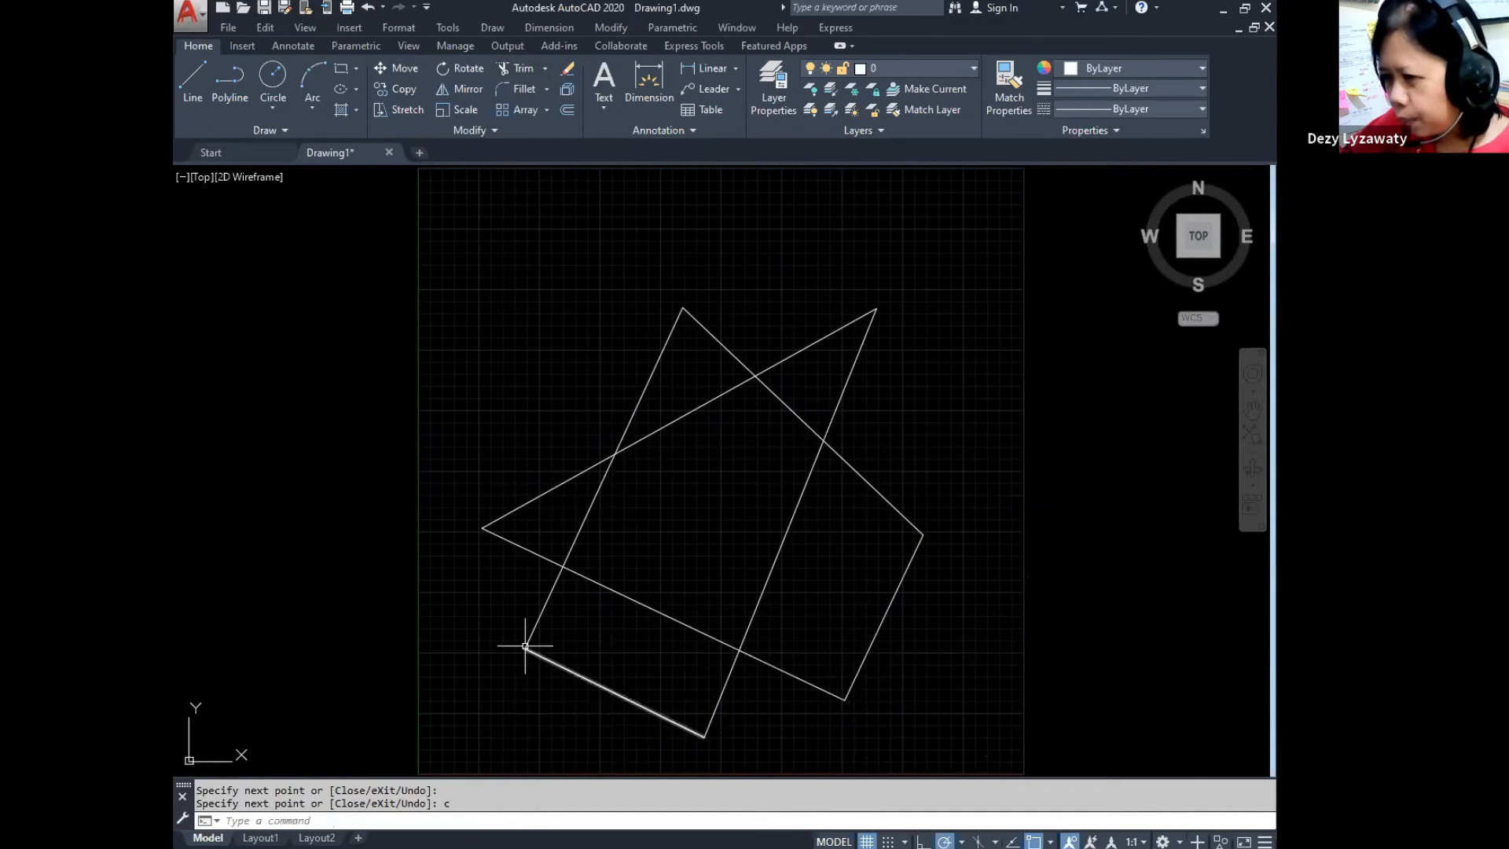
Step: Draw a six-sided outline with a horizontal top edge overlapping the first shape, ending the last line segment on its start point
left_click(484, 23)
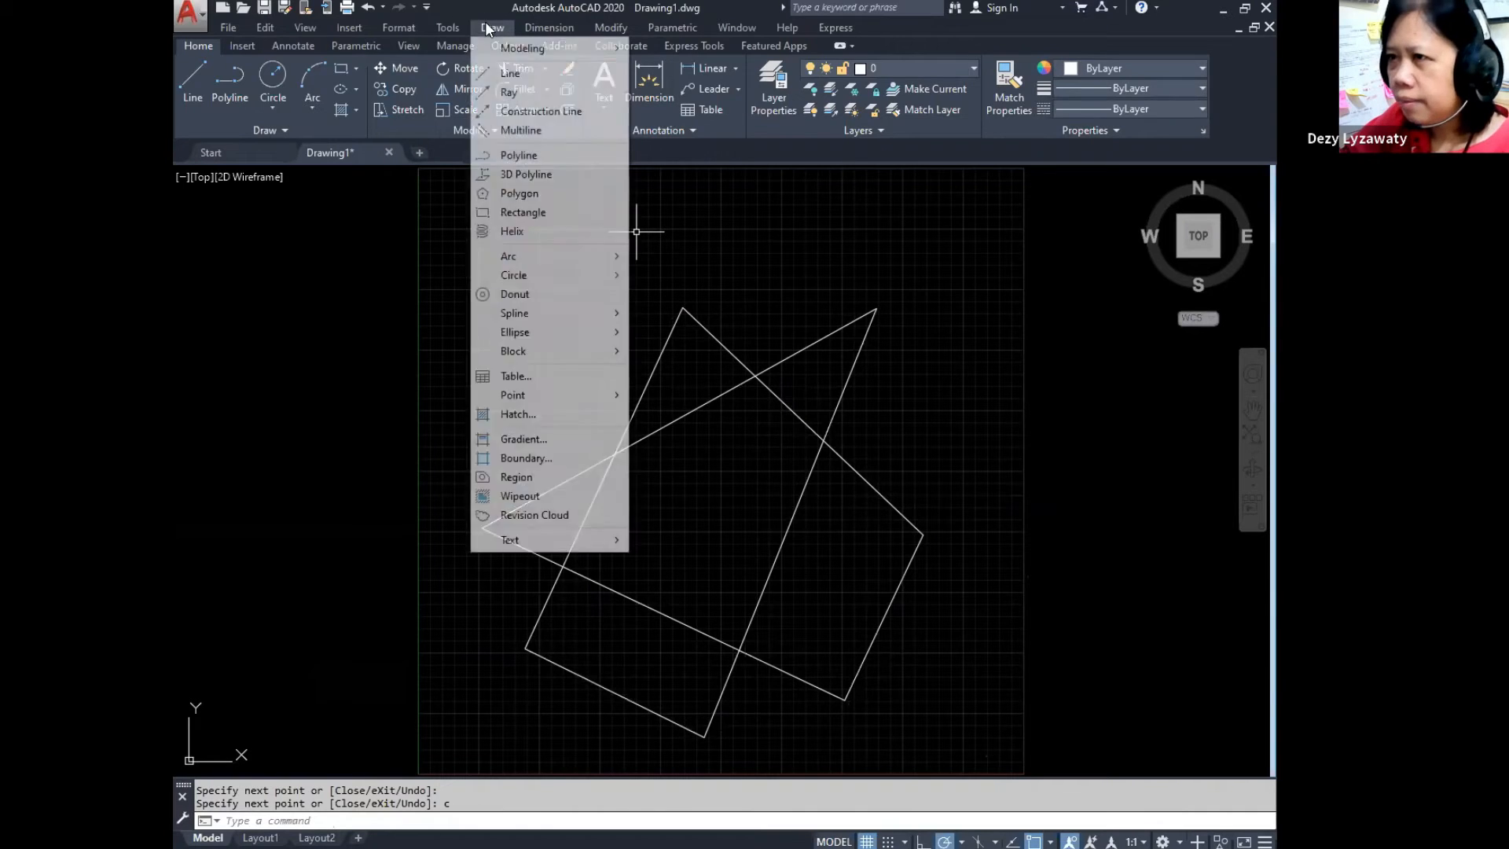
left_click(515, 76)
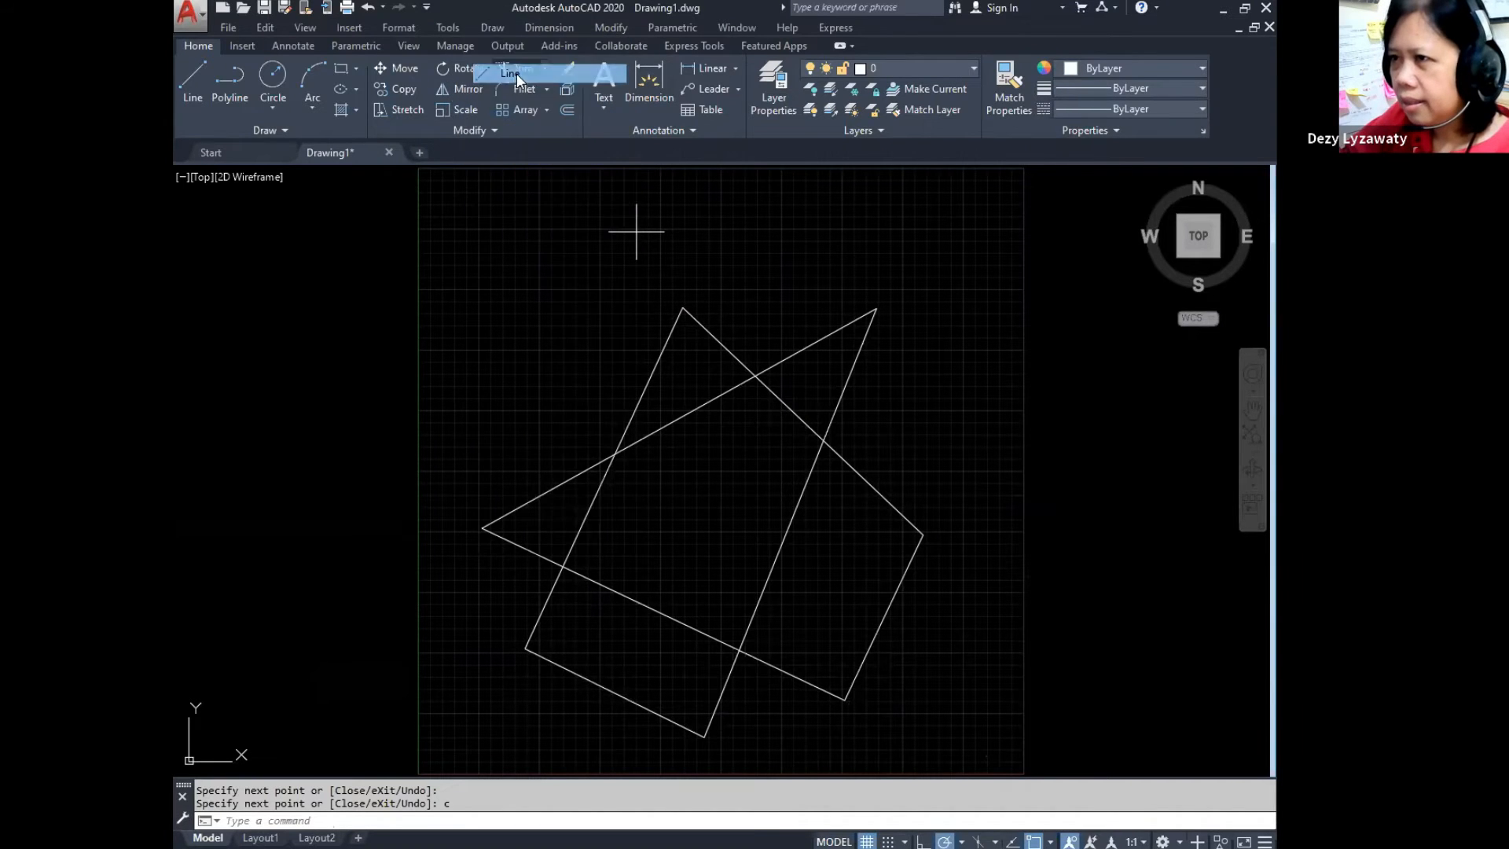
left_click(519, 227)
left_click(882, 228)
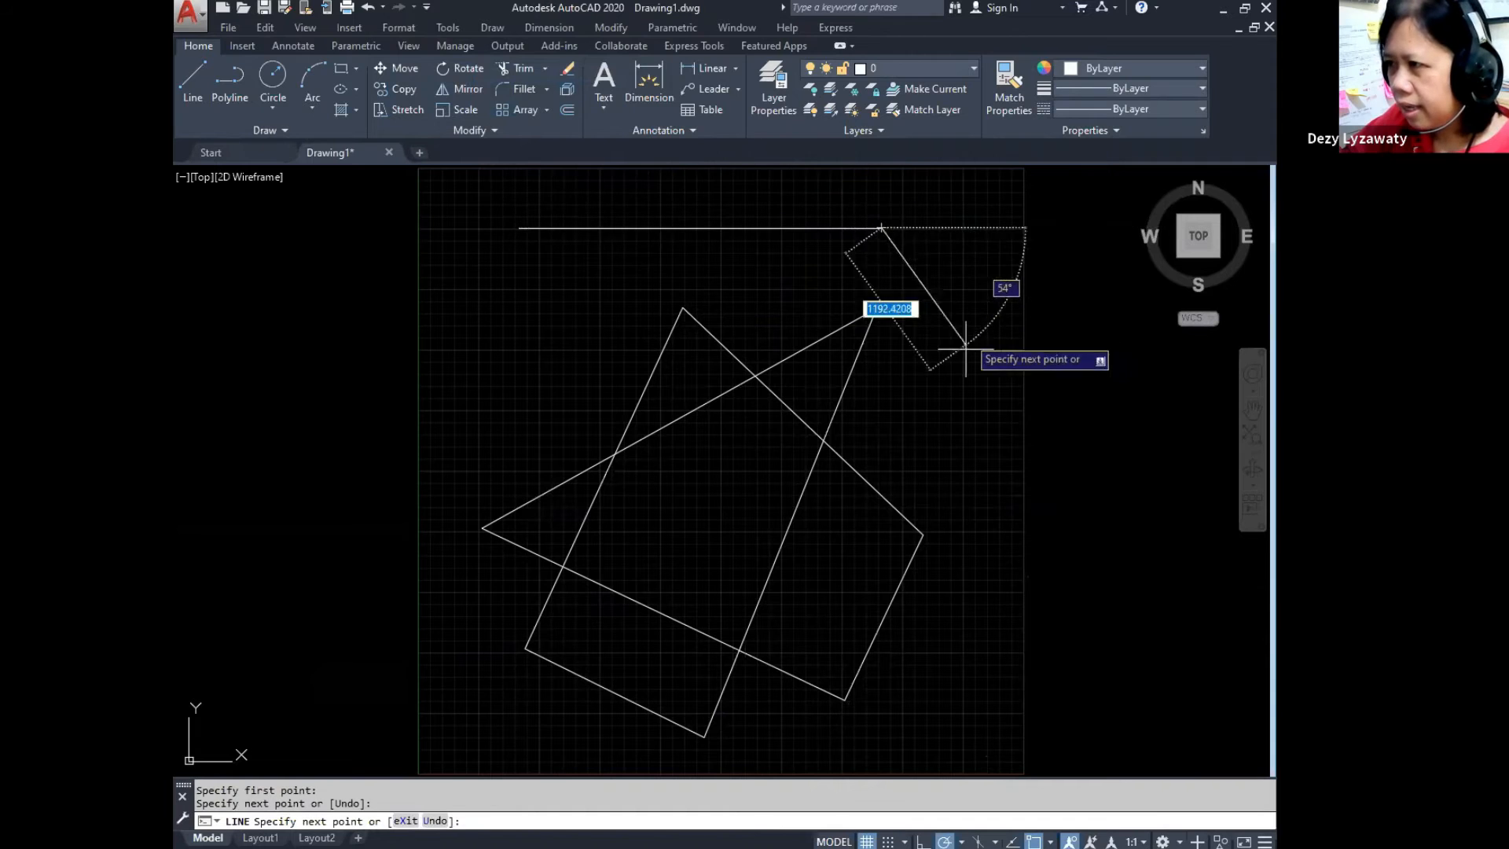
left_click(952, 429)
left_click(834, 595)
left_click(622, 549)
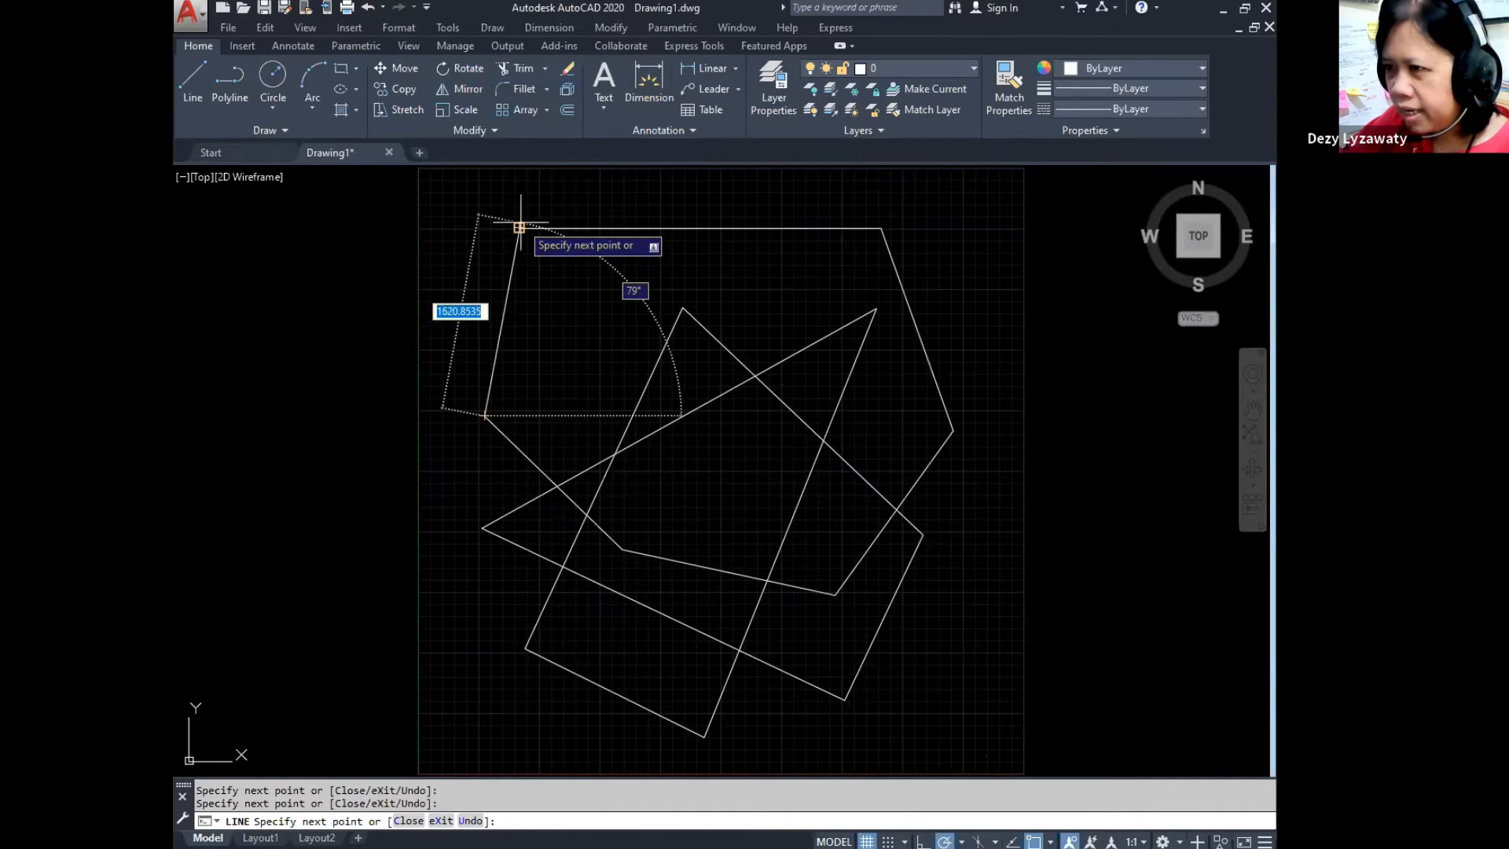
left_click(519, 228)
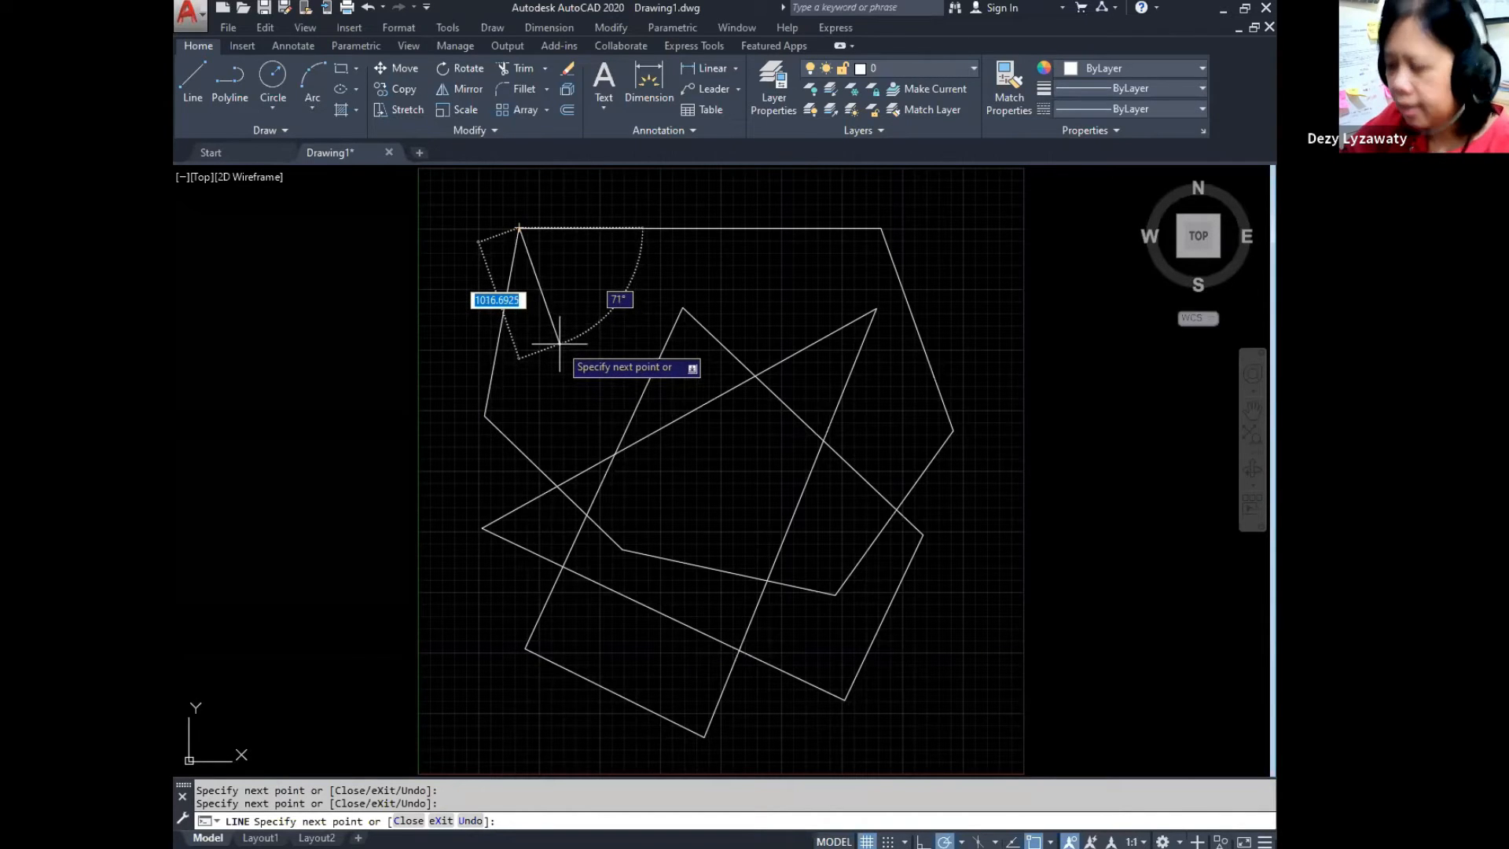
key("Return")
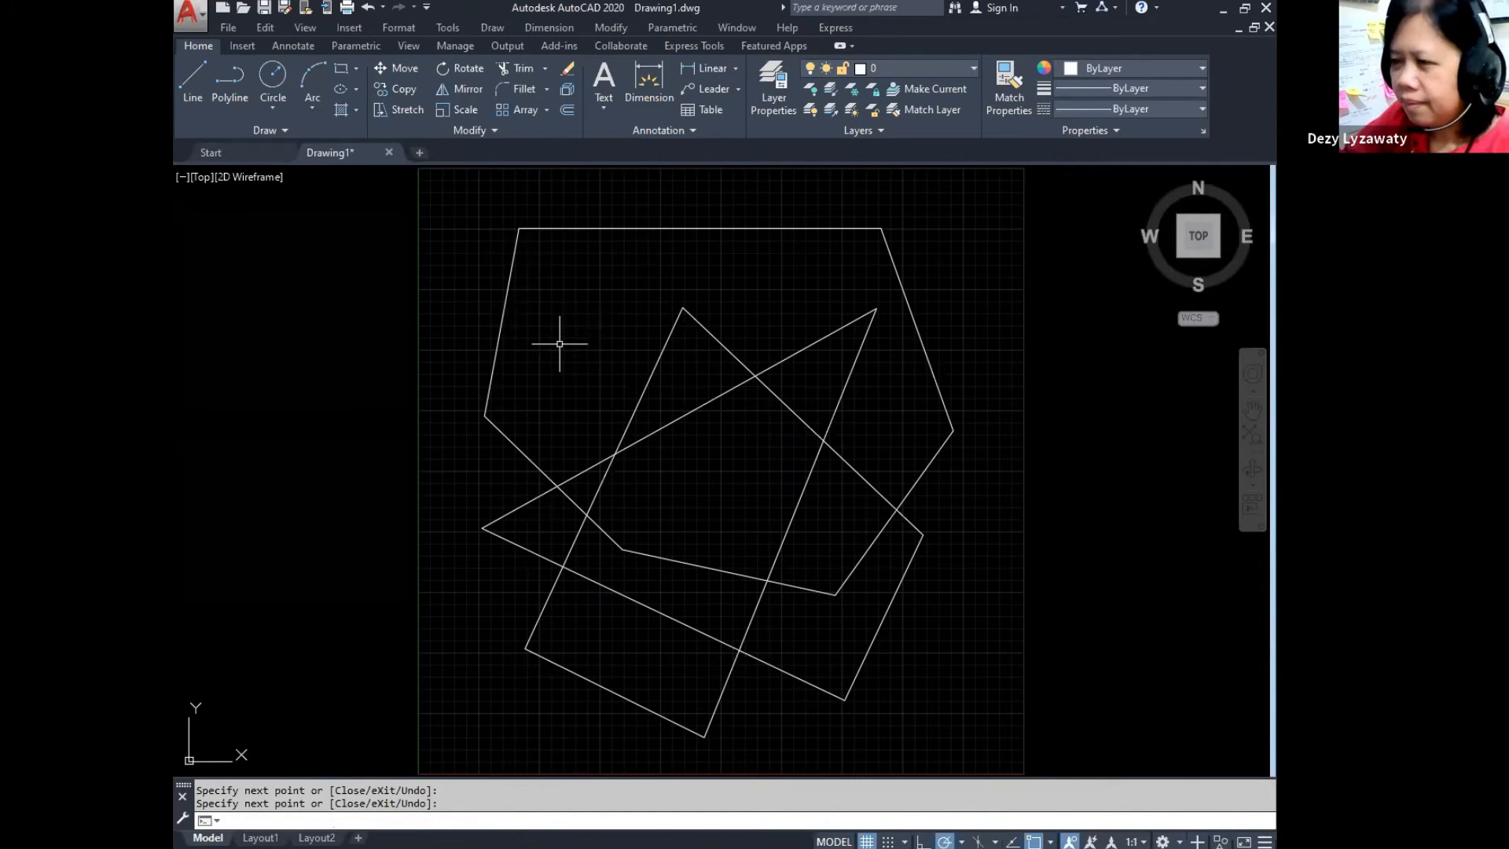
Step: Select the six-sided outline's horizontal top edge, the adjoining sloping edge and four lines of the self-crossing outline individually, and clear the selection
middle_click_drag(701, 448, 665, 438)
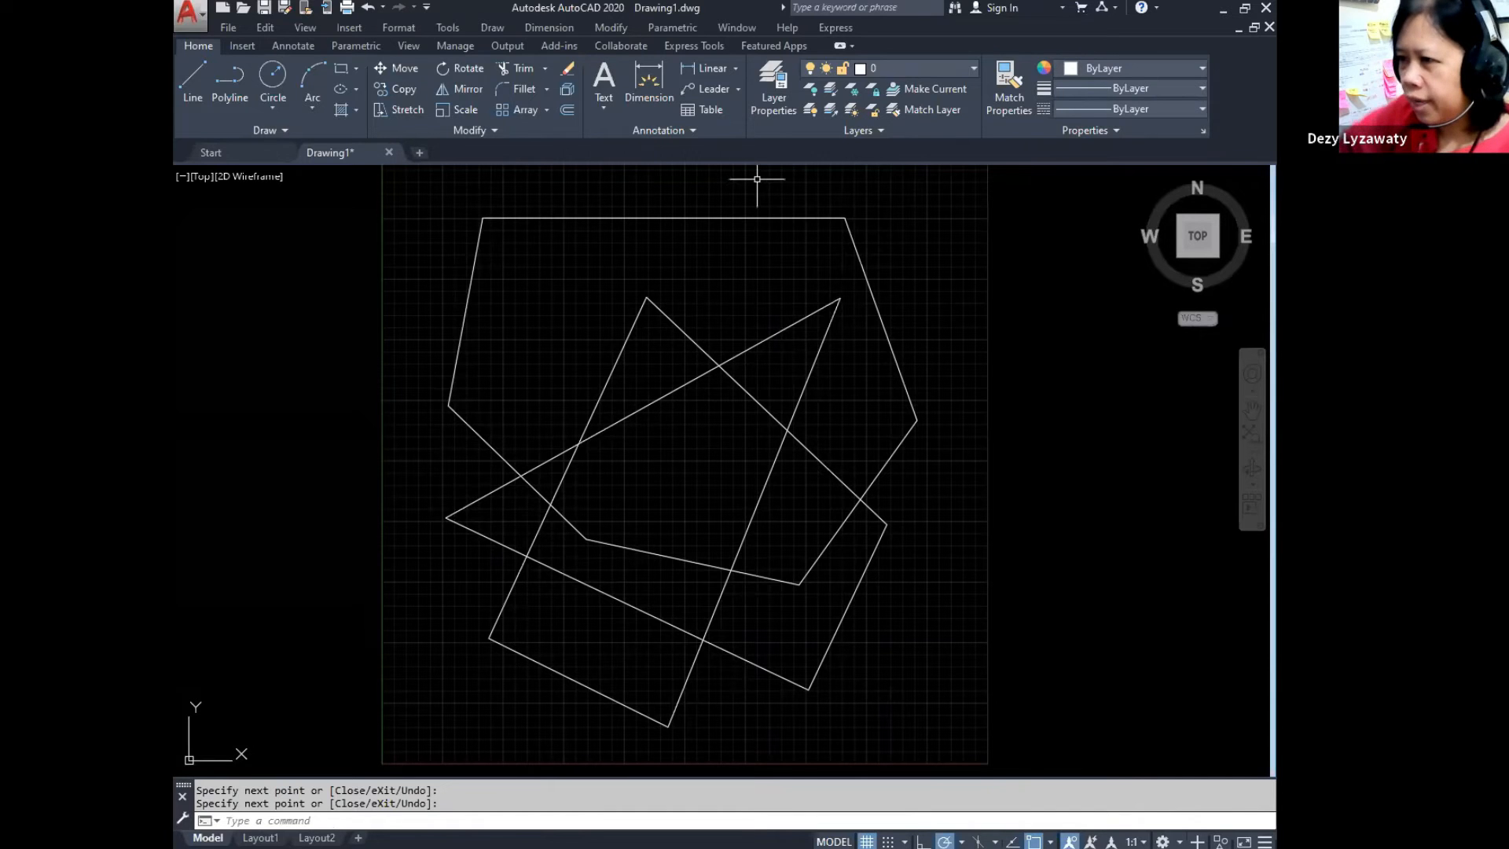
key("Escape")
left_click(719, 220)
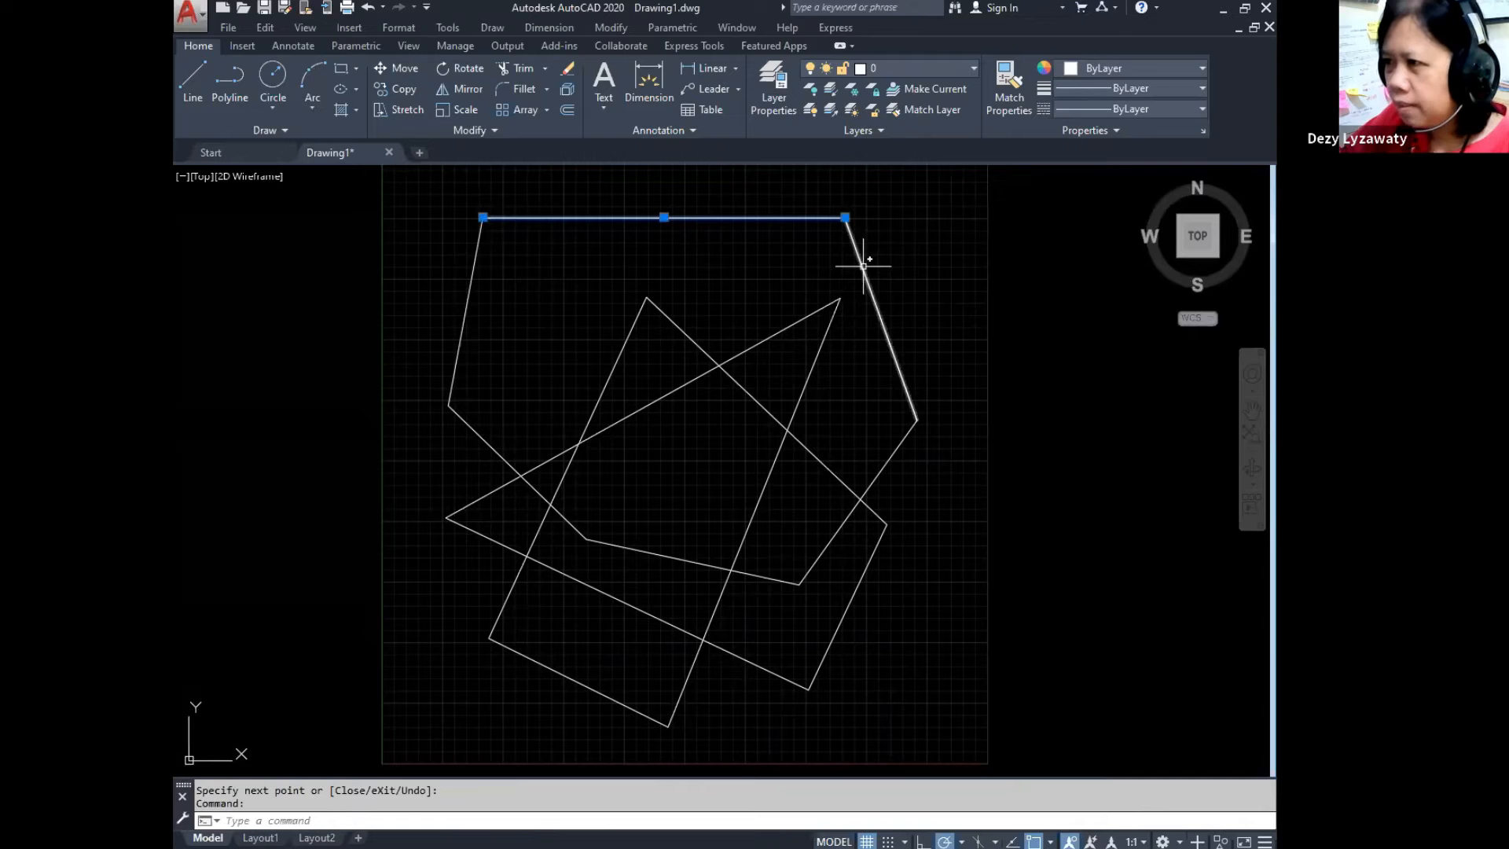
left_click(864, 266)
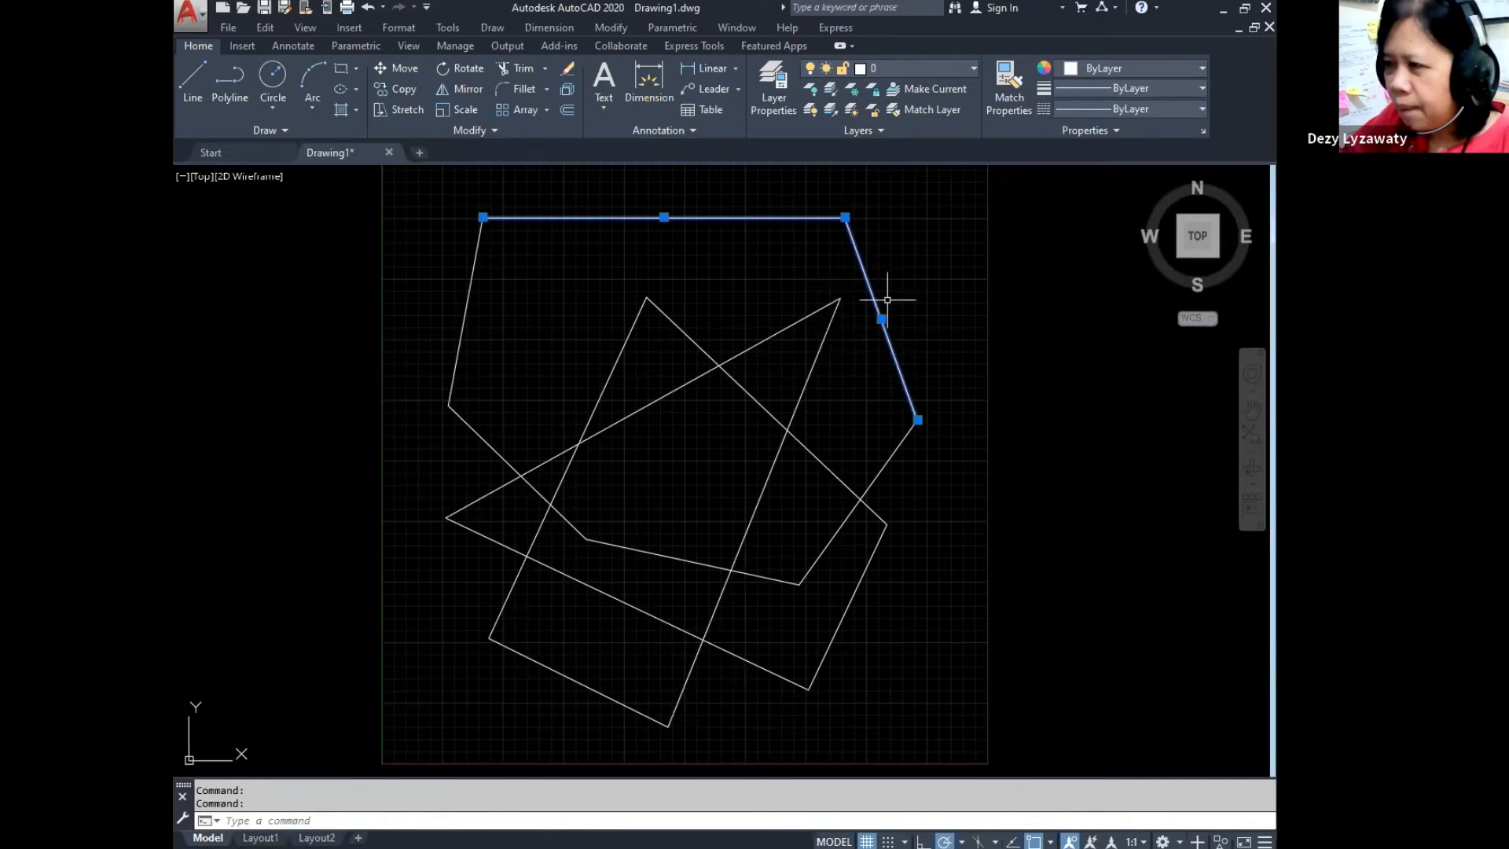
left_click(790, 325)
left_click(812, 366)
left_click(753, 398)
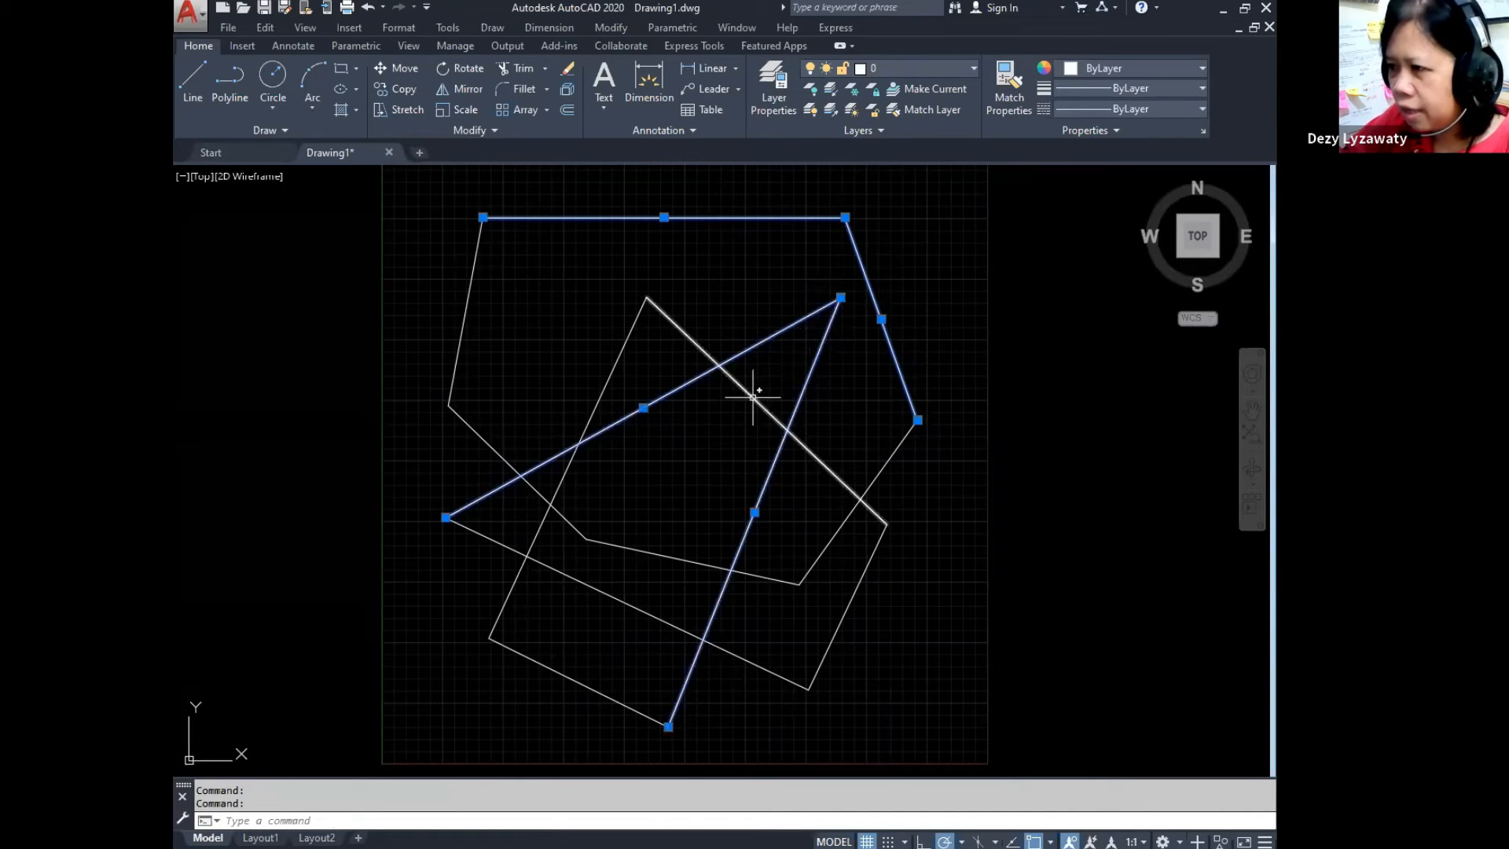
left_click(629, 338)
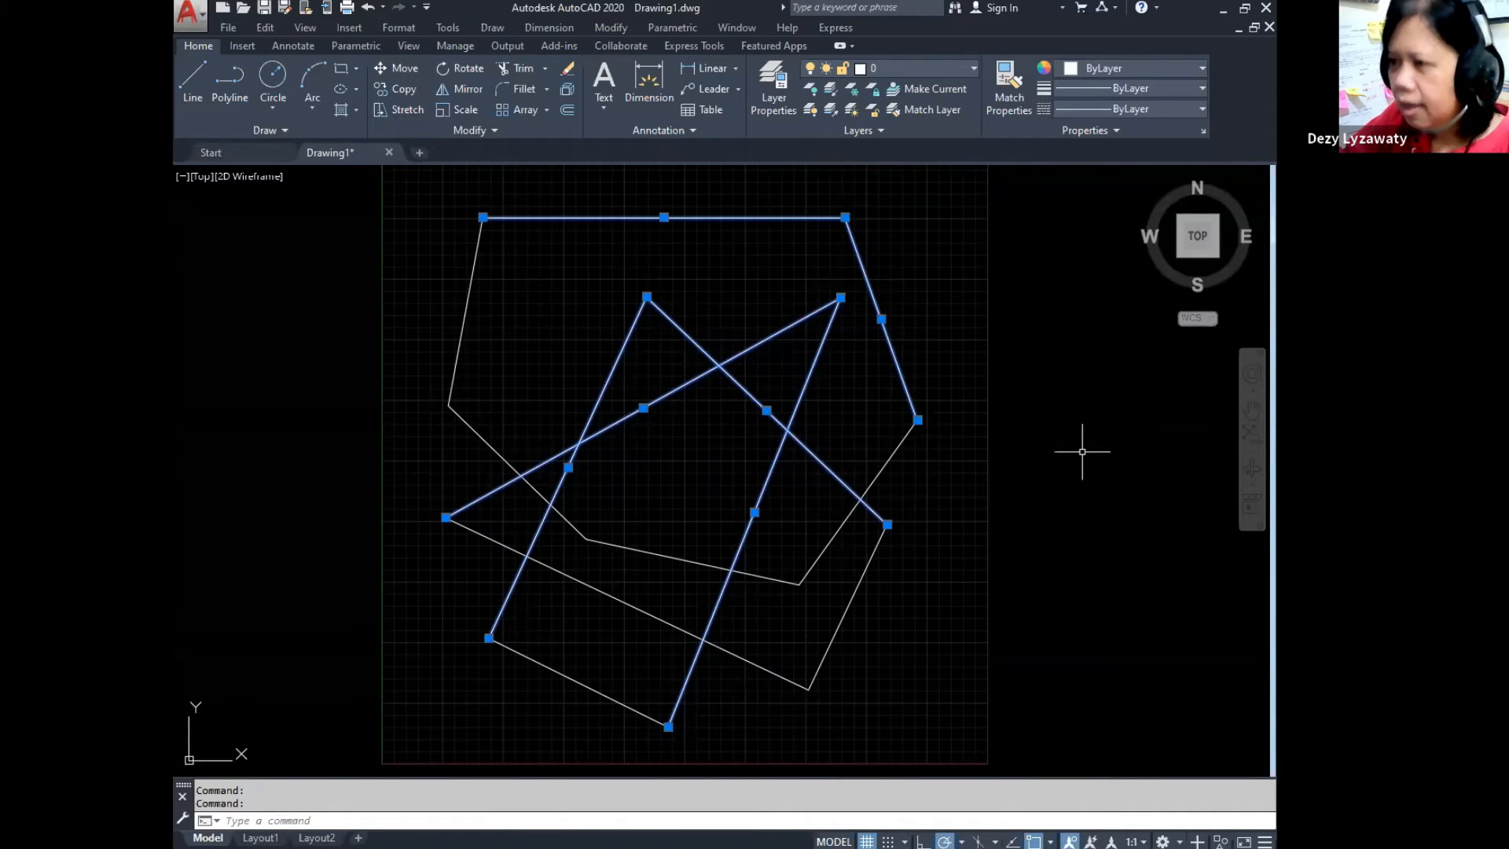
key("Escape")
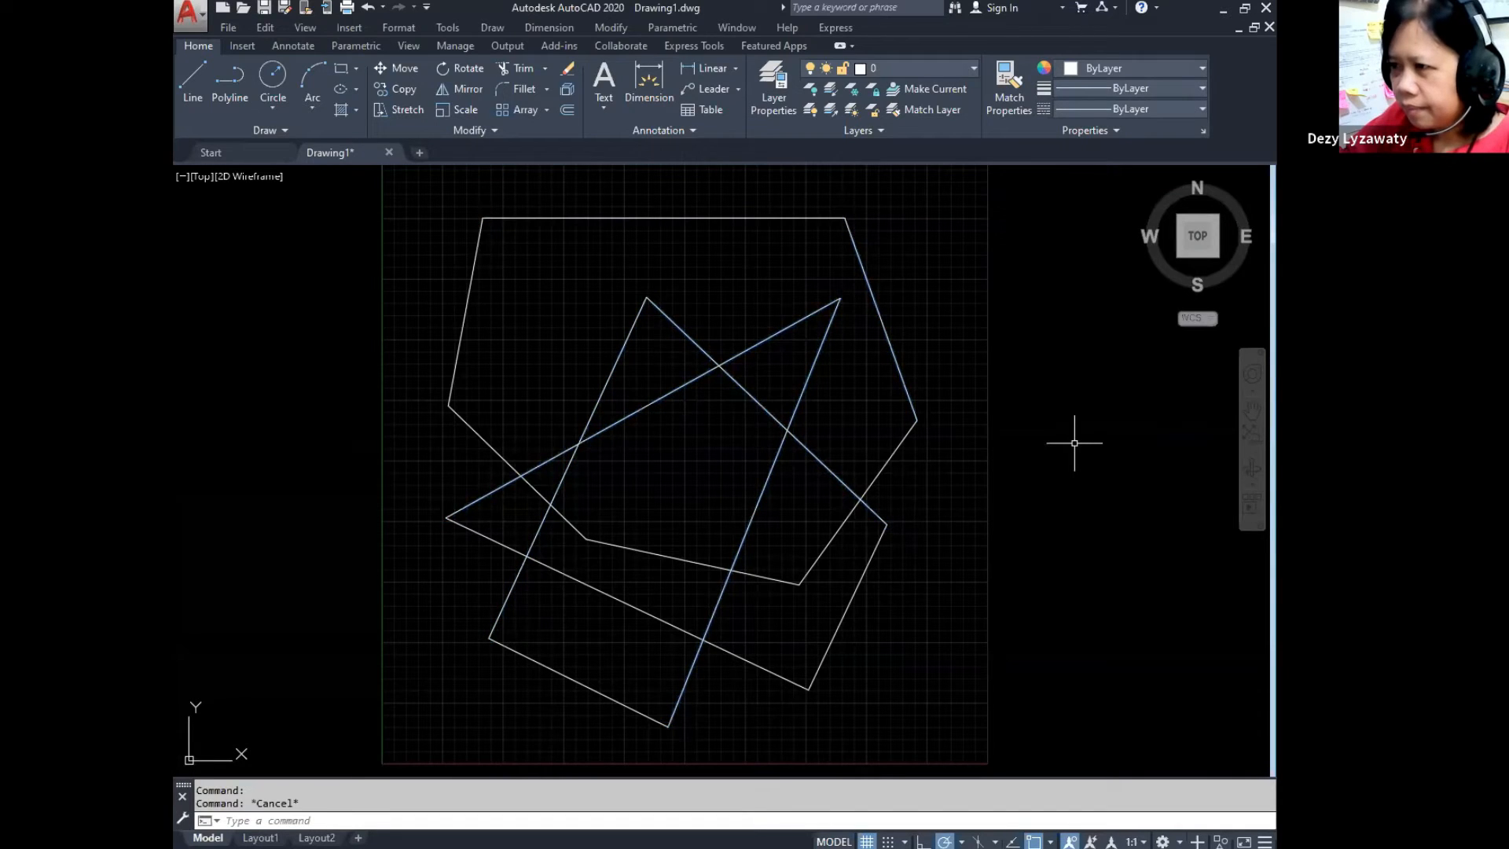
Step: Select the two lines meeting at the upper-right tip of the self-crossing outline and clear the selection
left_click(697, 344)
key("Escape")
left_click(779, 334)
left_click(810, 377)
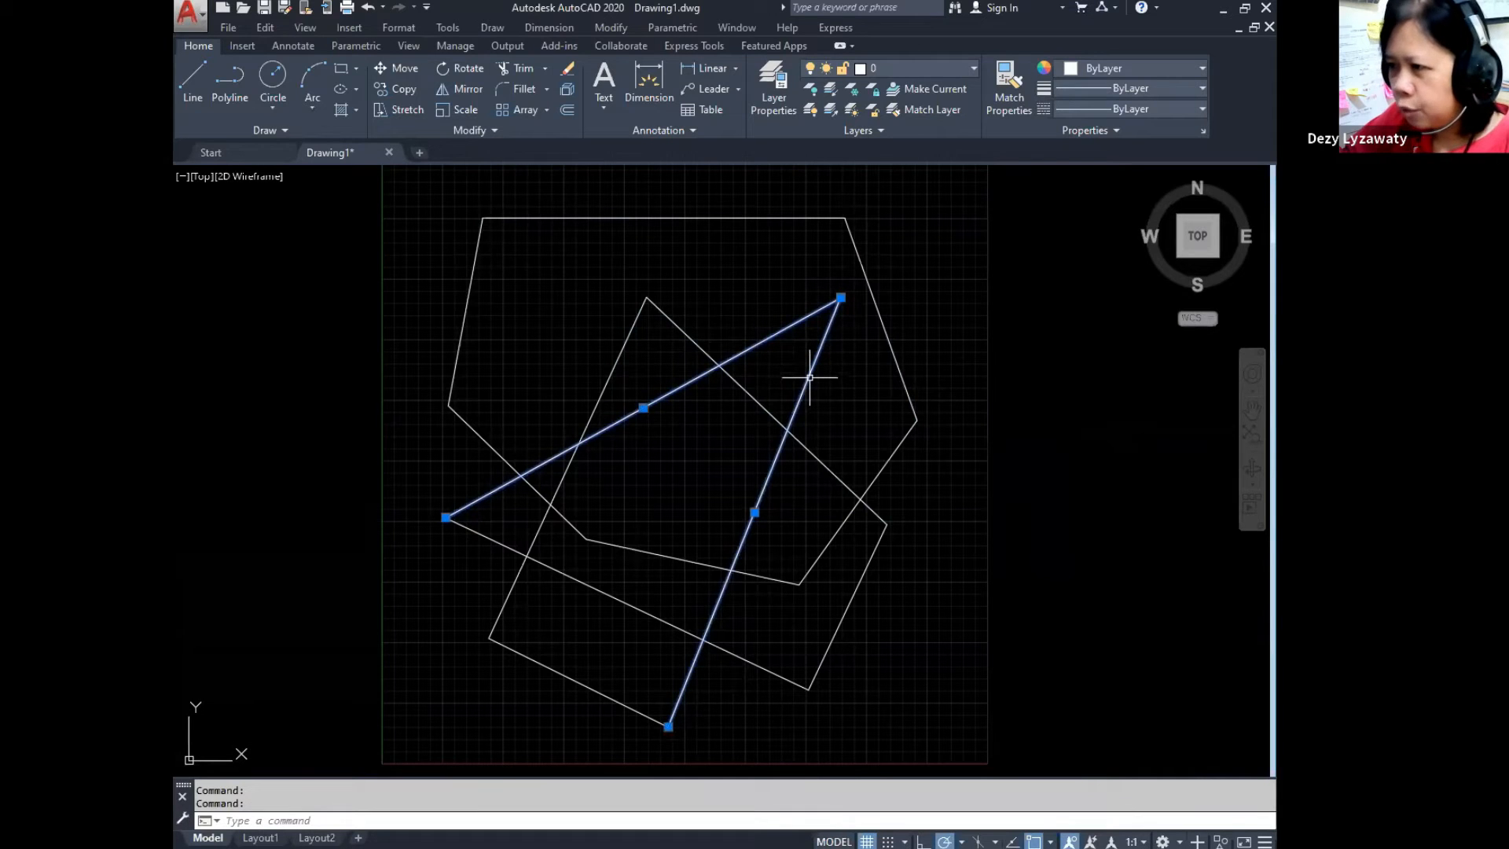
key("Escape")
key("Escape")
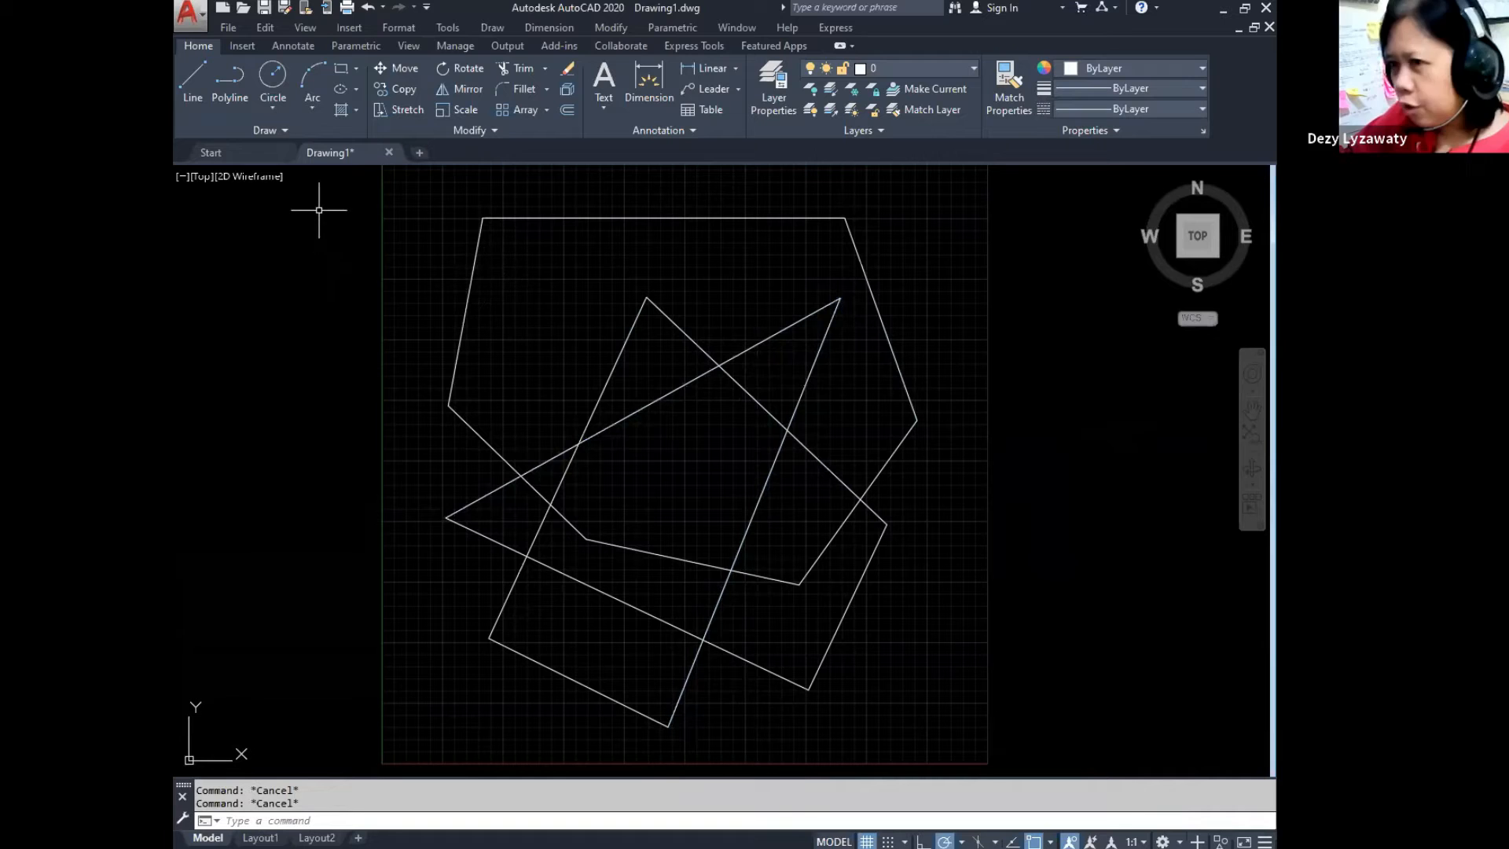
Step: Practise window selection twice with a box enclosing the six-sided outline and part of the self-crossing one, clearing the selection each time
left_click(326, 176)
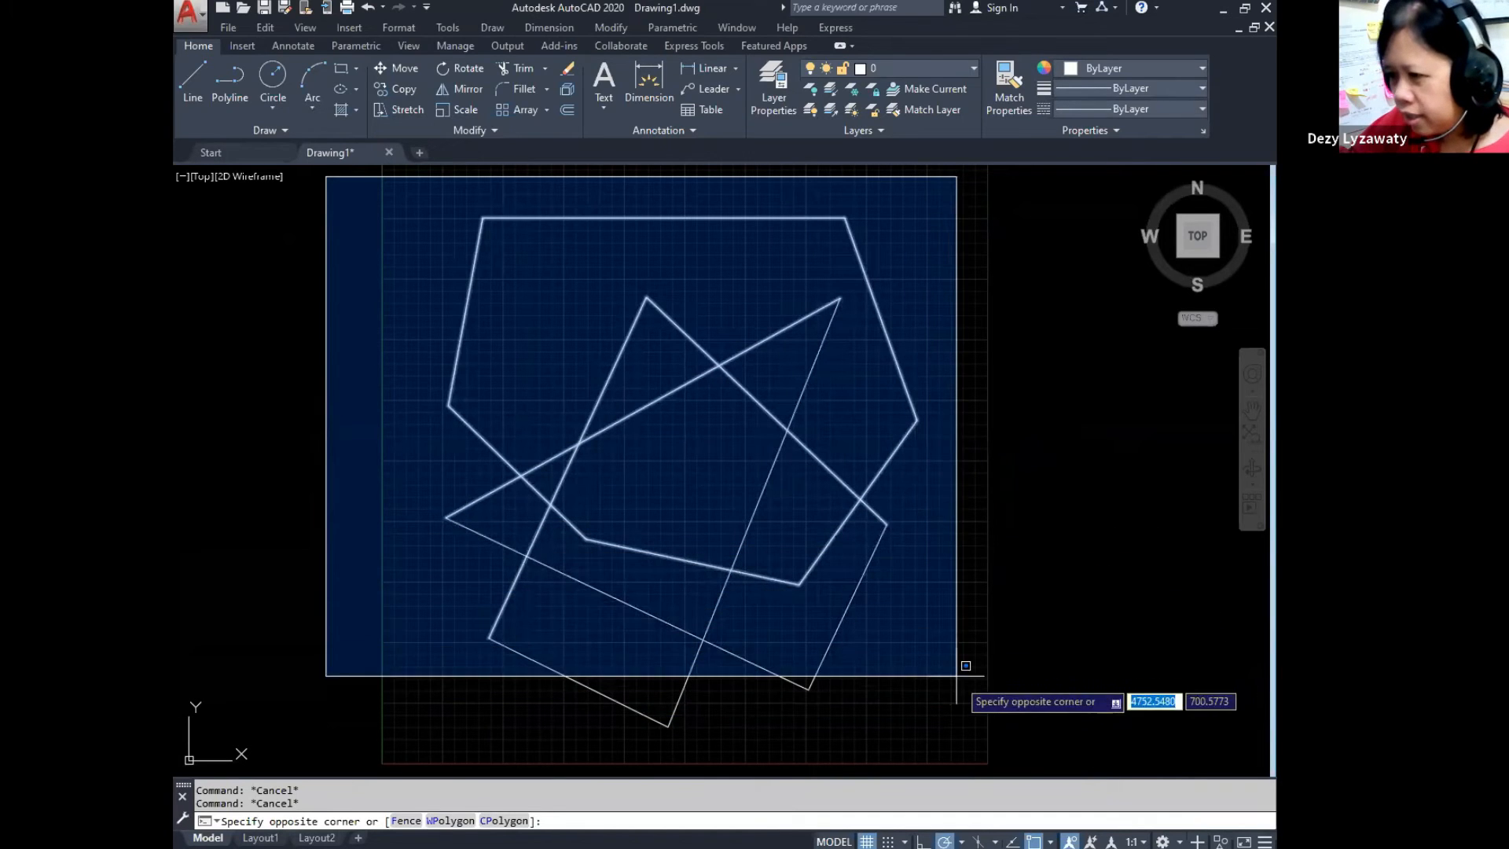
left_click(955, 653)
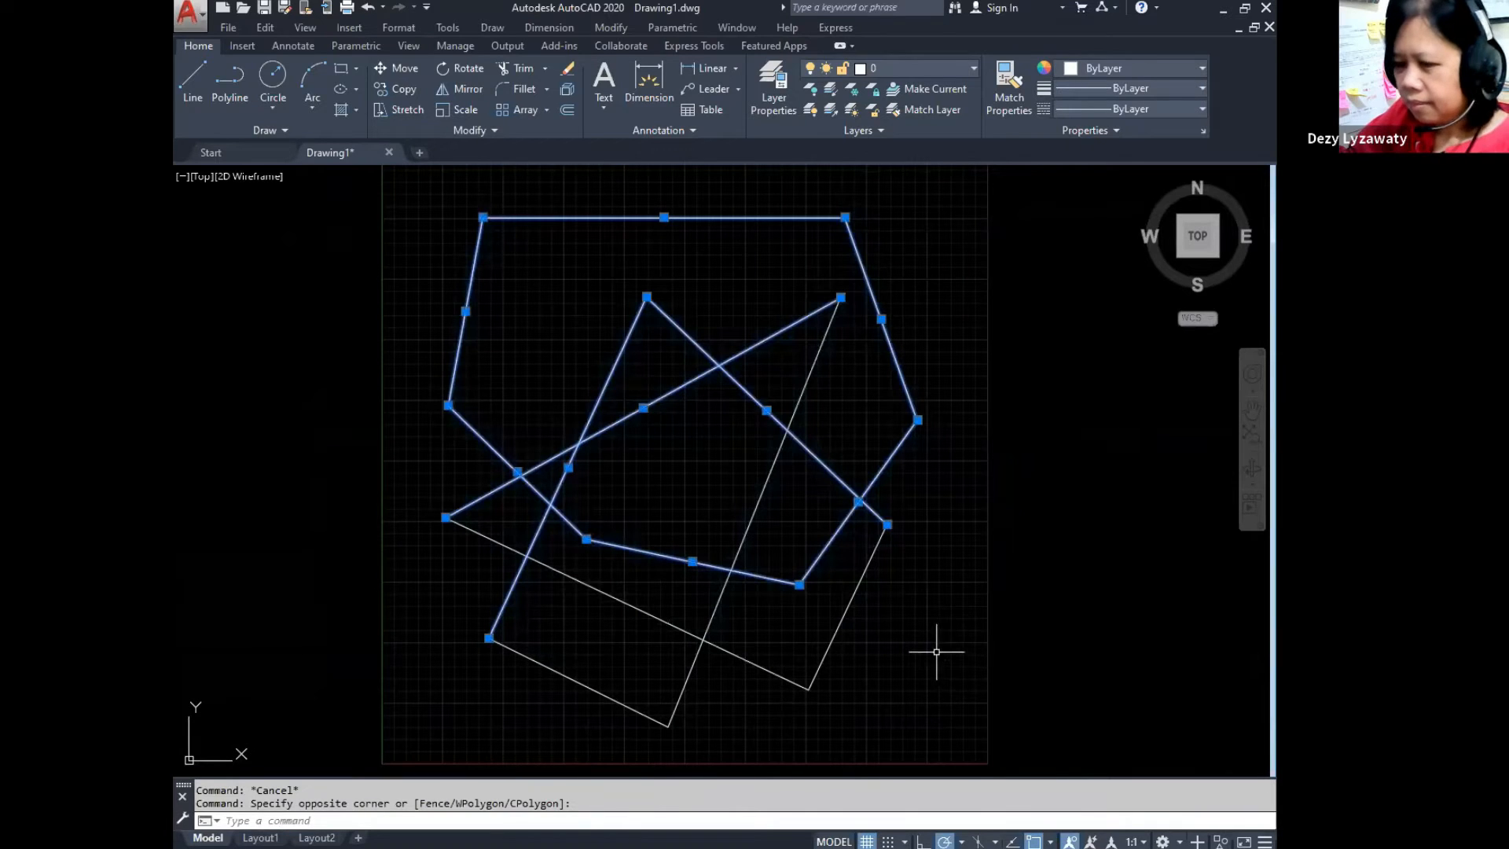
key("Escape")
left_click(260, 206)
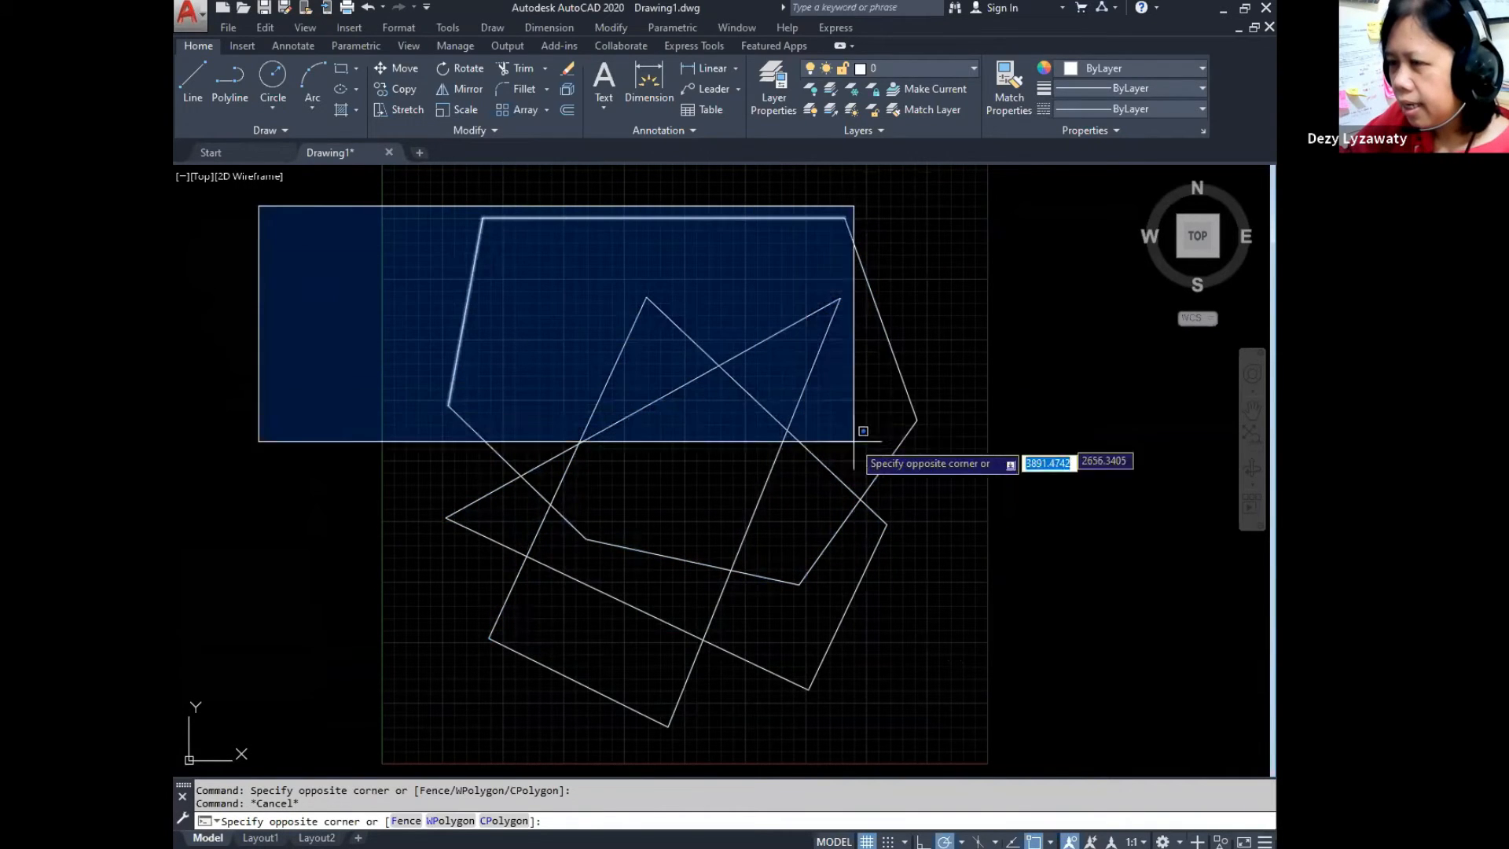
left_click(971, 612)
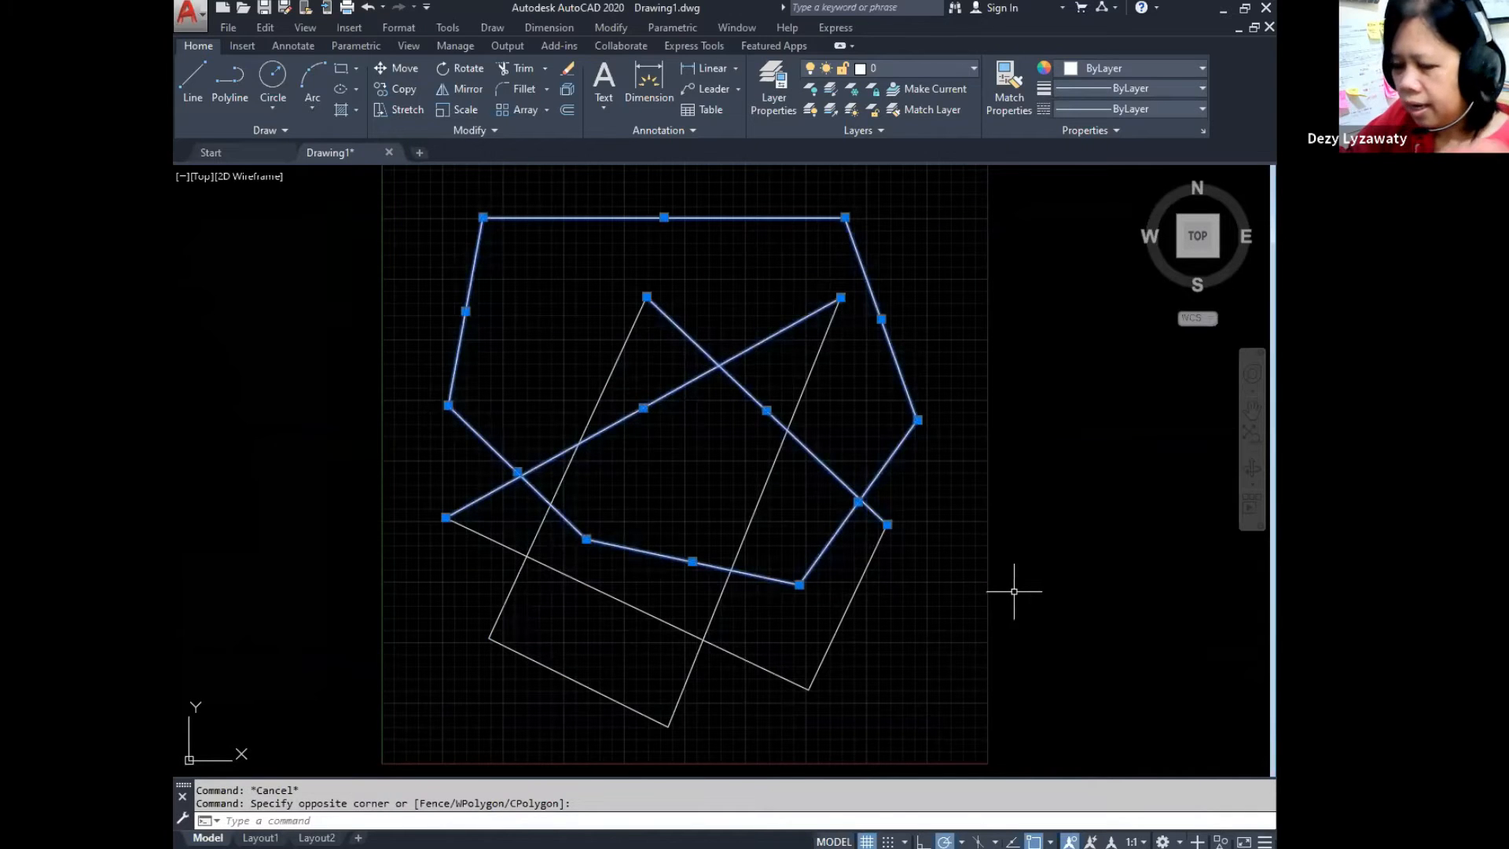
key("Escape")
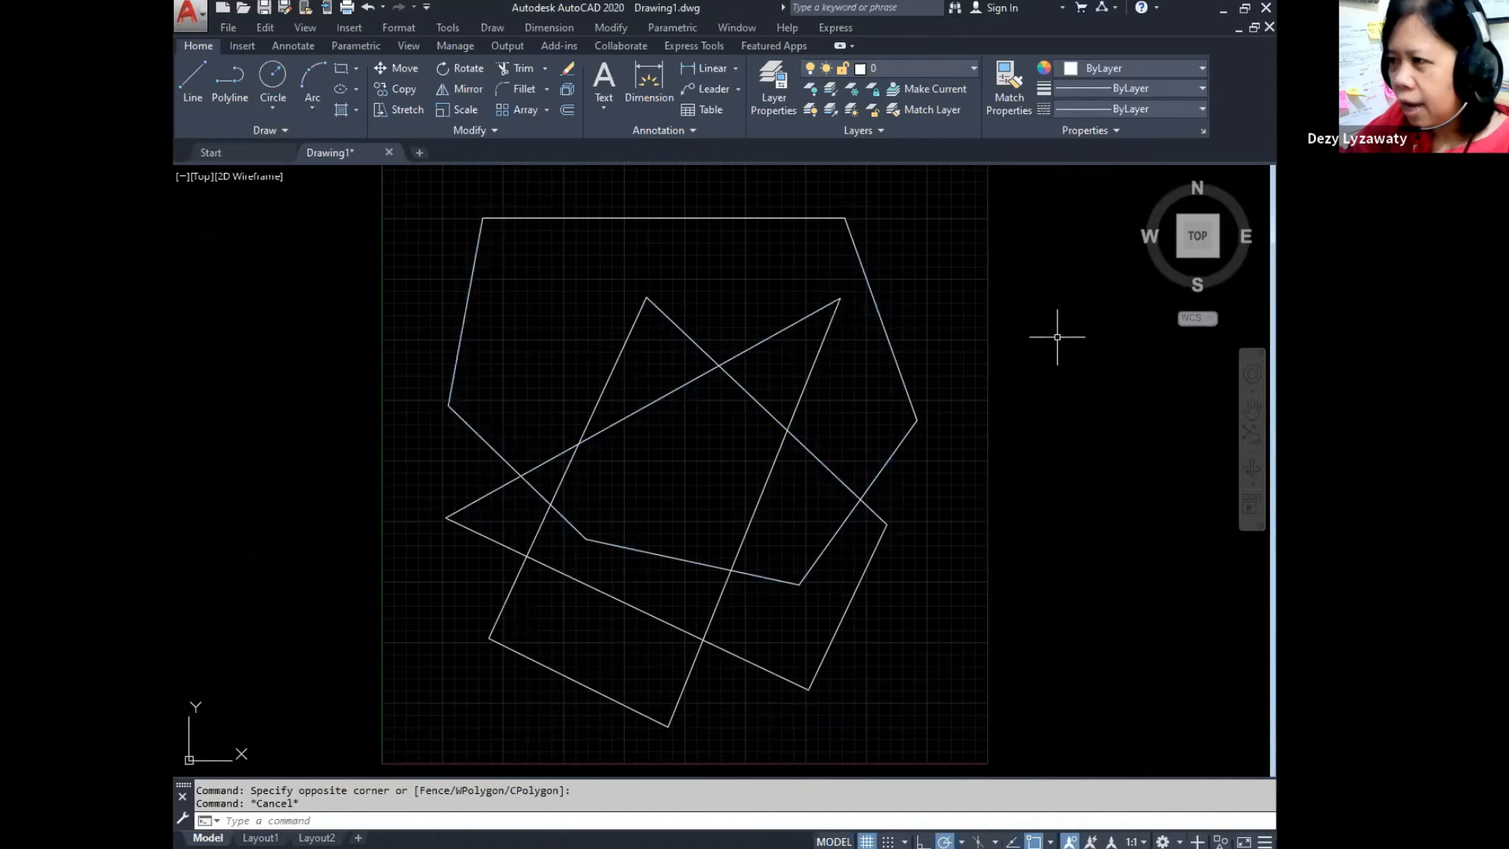
Step: Build up a selection of both outlines with four successive crossing selections and clear it
left_click(1120, 191)
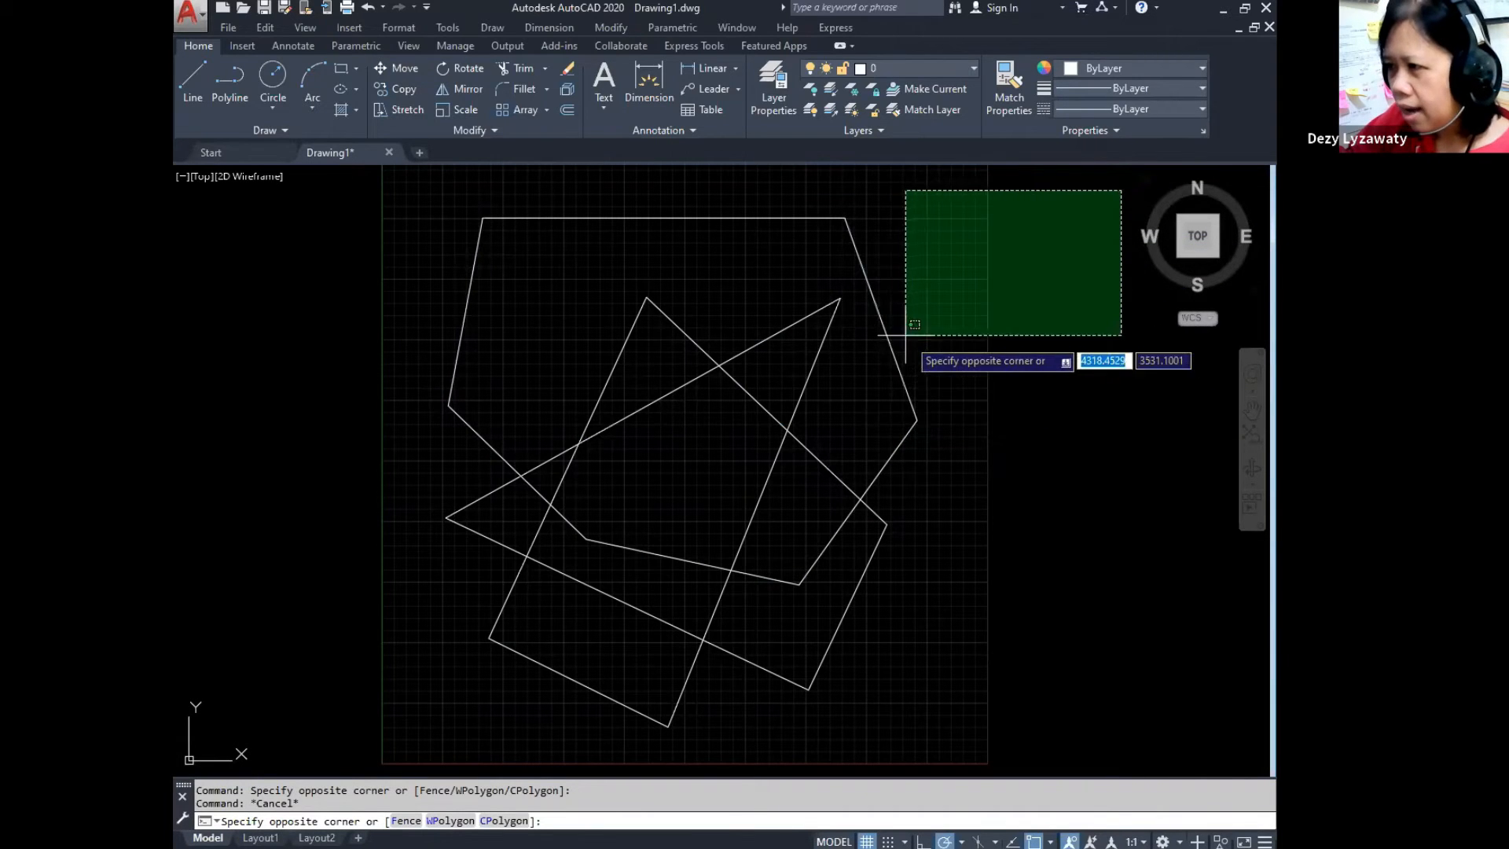
left_click(871, 369)
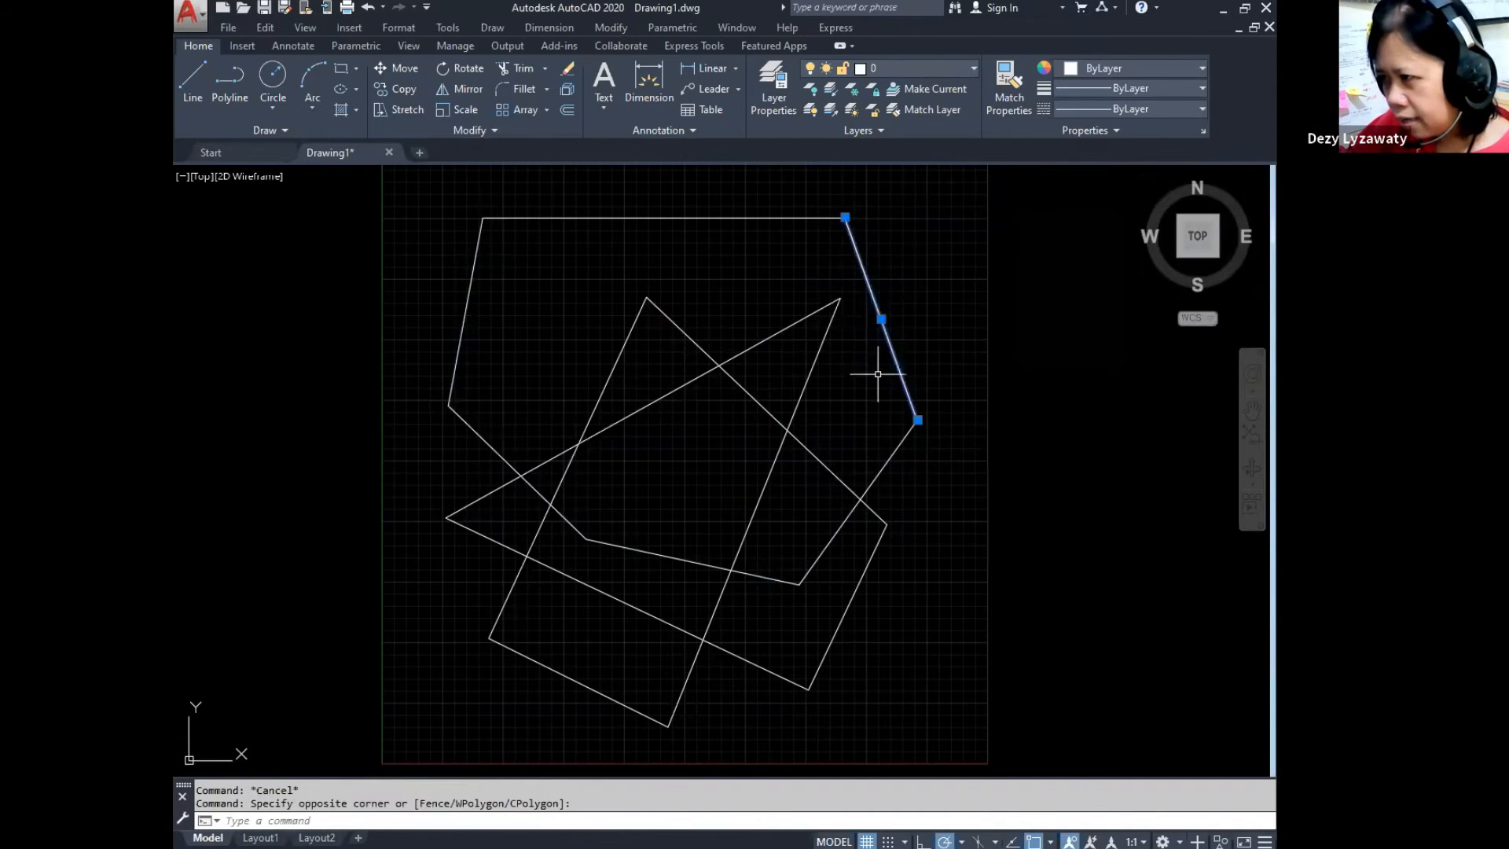
left_click(982, 500)
left_click(862, 432)
left_click(1084, 604)
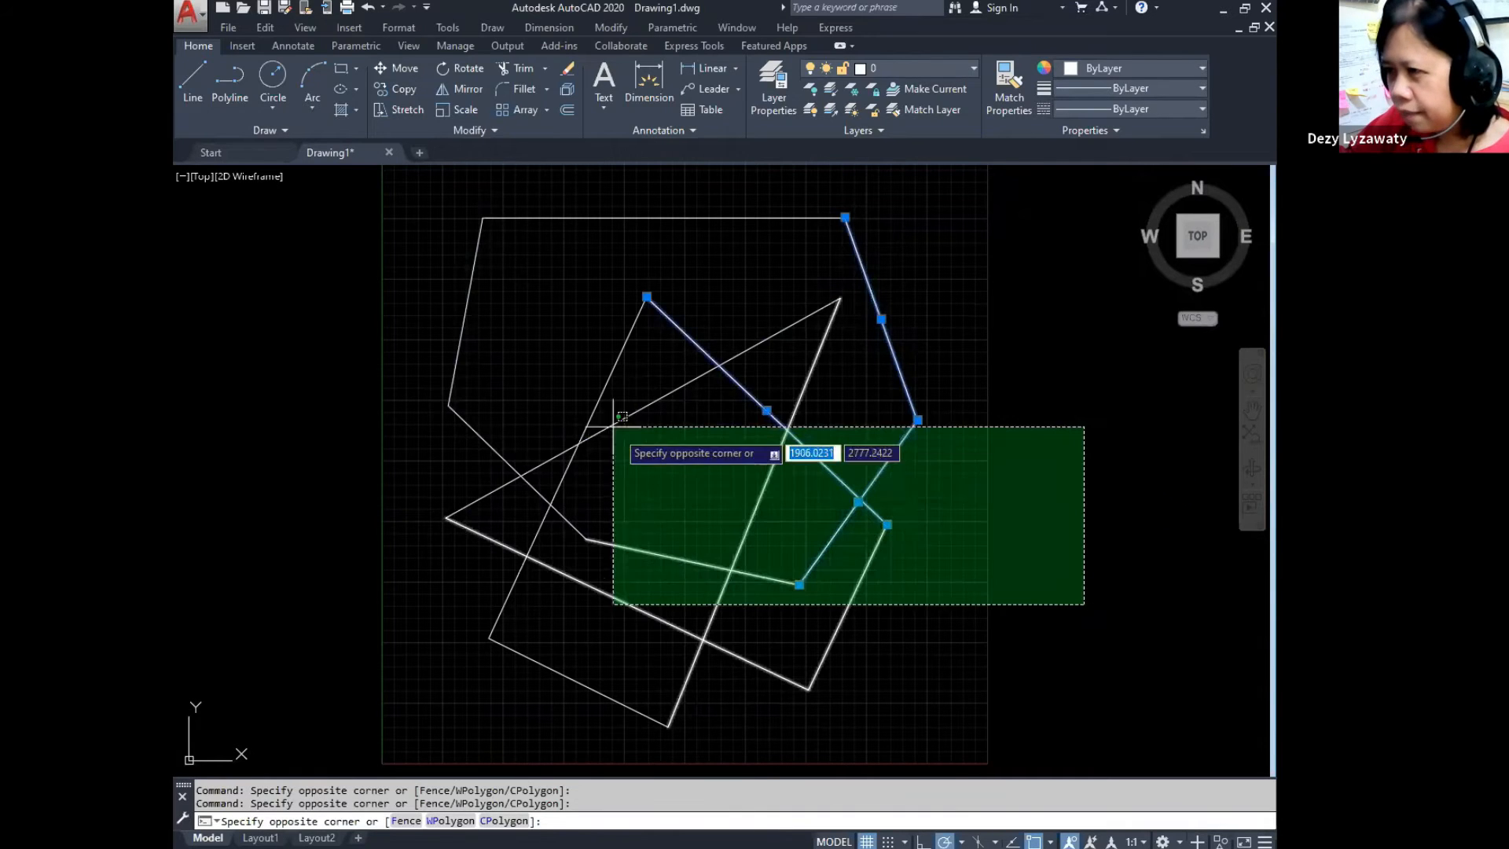
left_click(424, 257)
left_click(1080, 653)
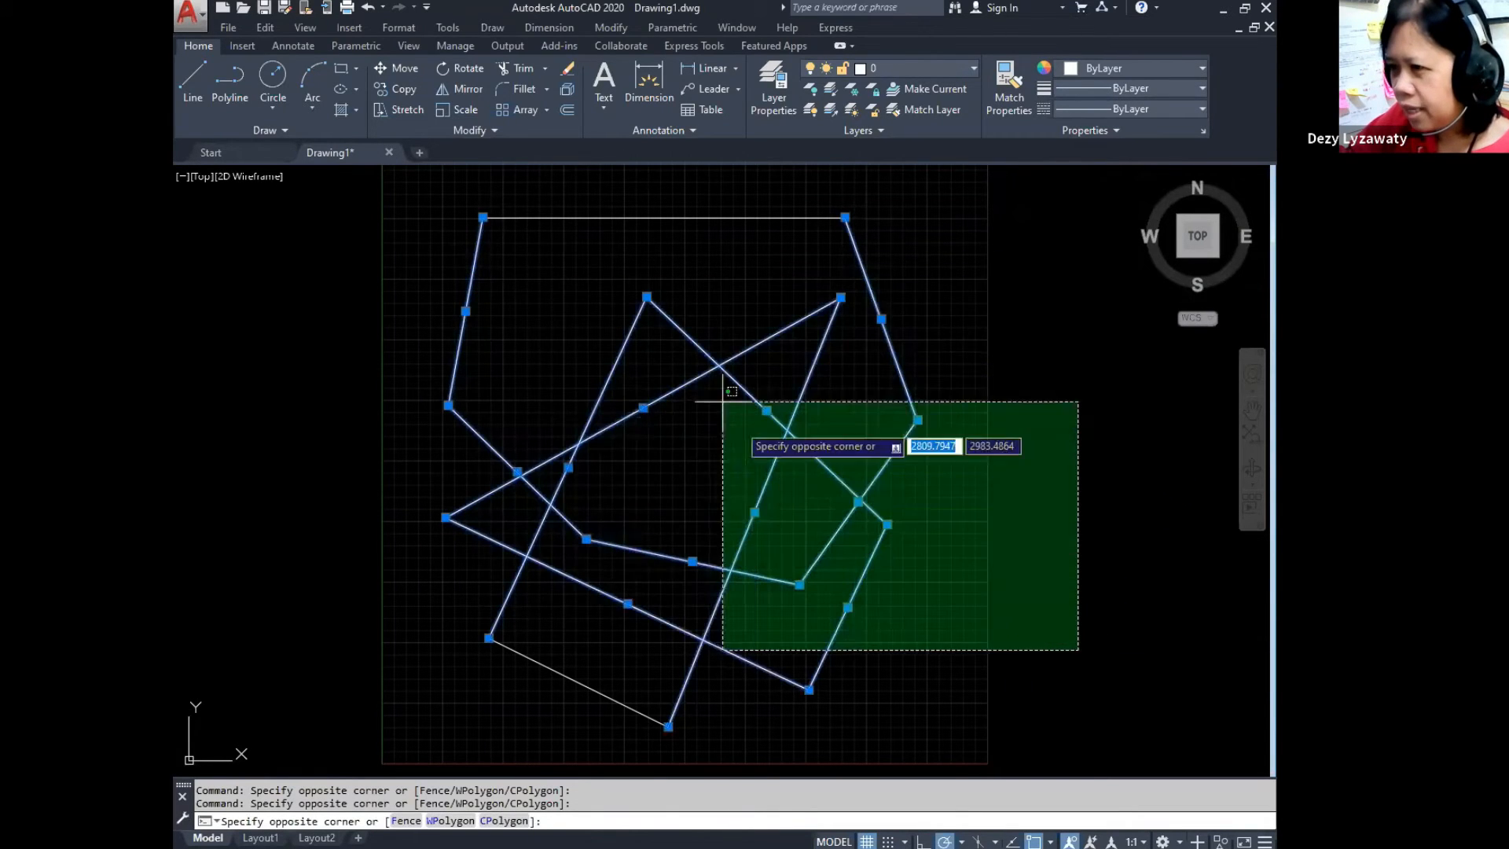
left_click(488, 181)
key("Escape")
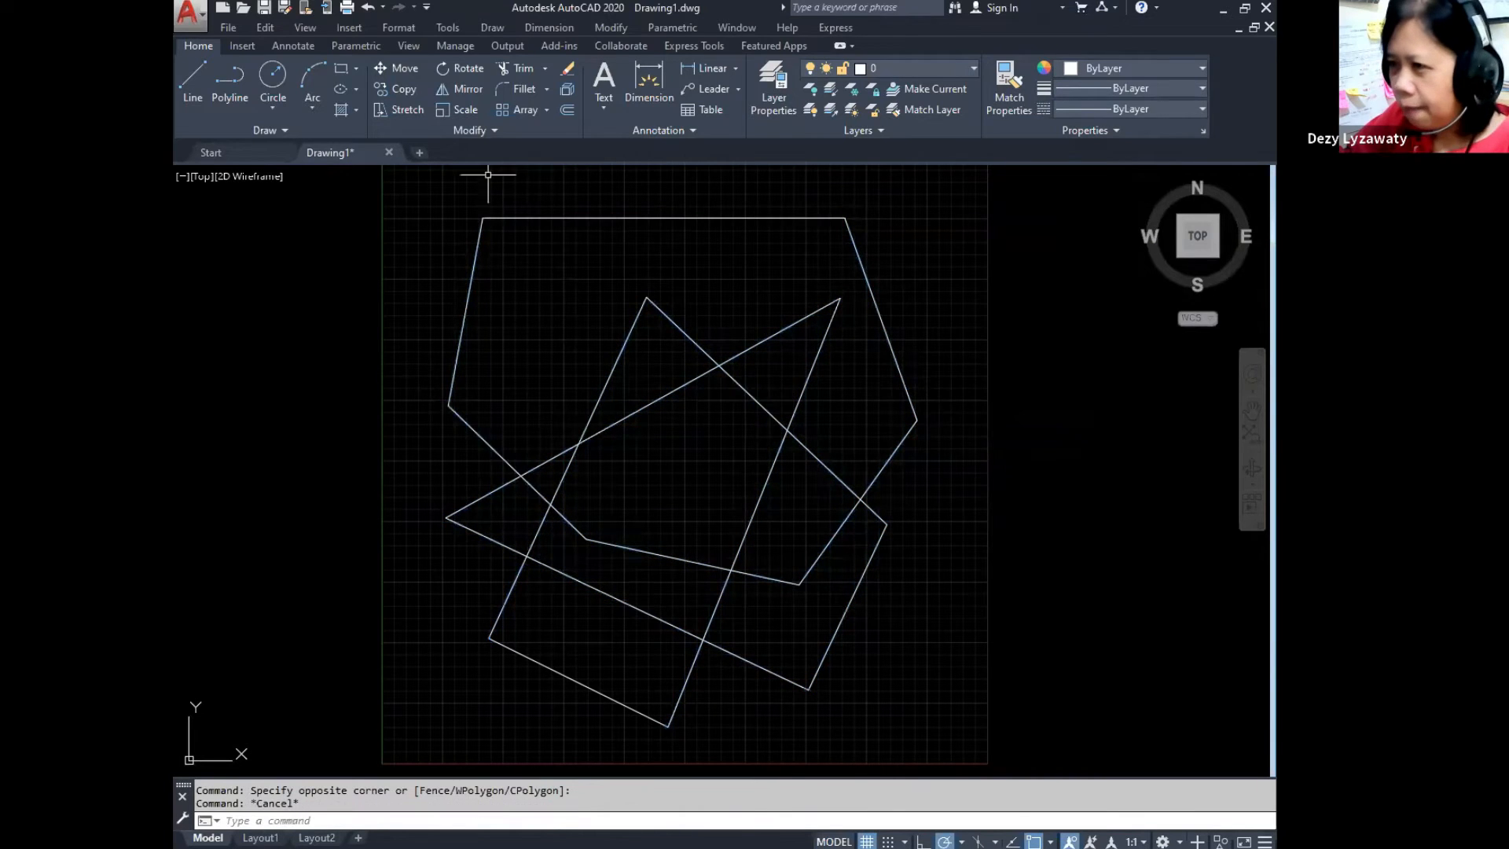
Step: Compare one window selection with one crossing selection over the upper part of both outlines, clearing the selection after each
left_click(317, 176)
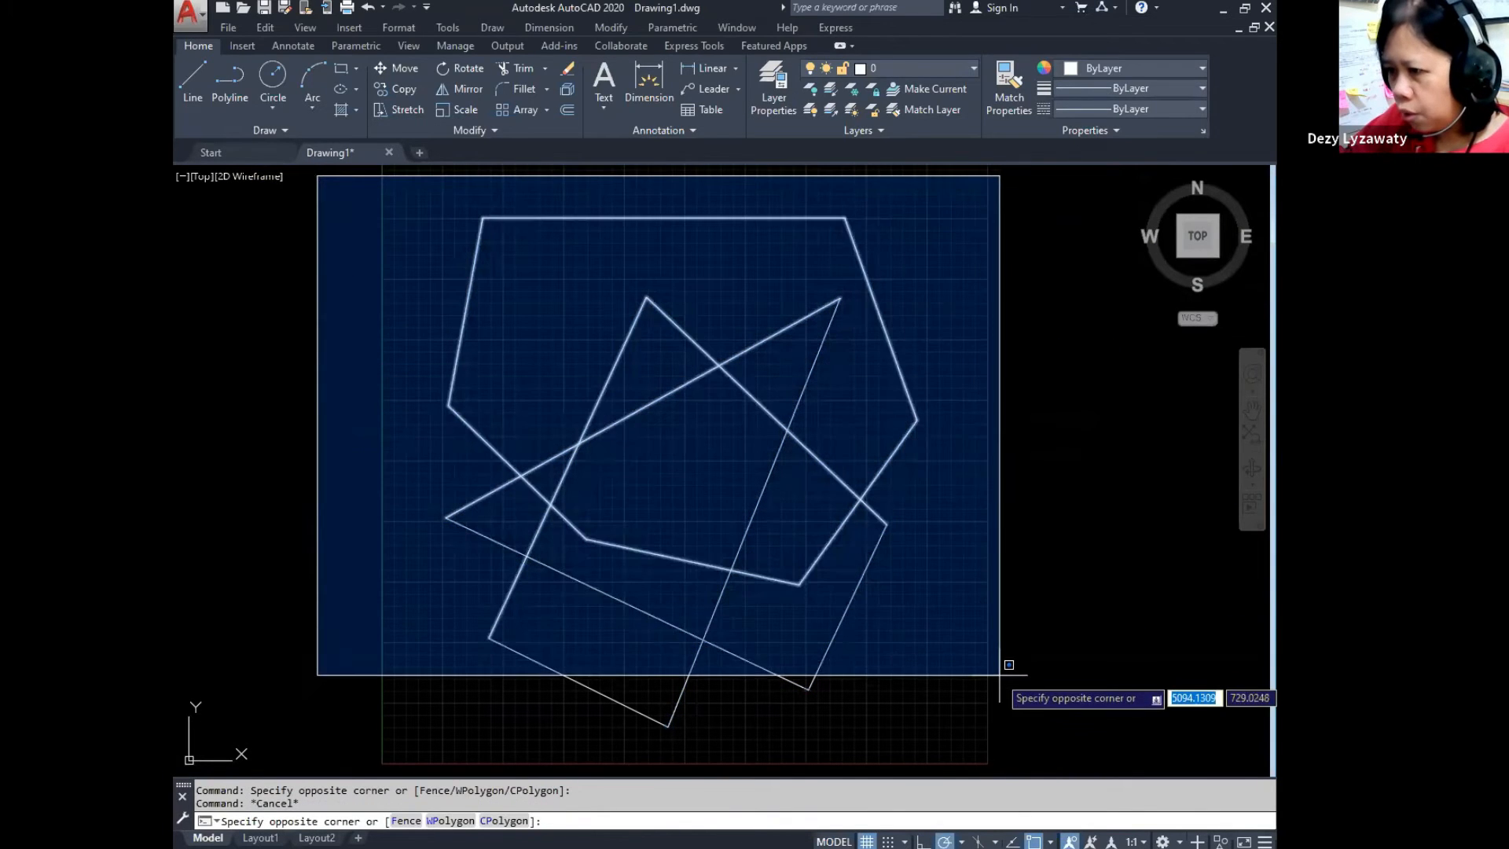
left_click(1005, 625)
key("Escape")
left_click(1110, 166)
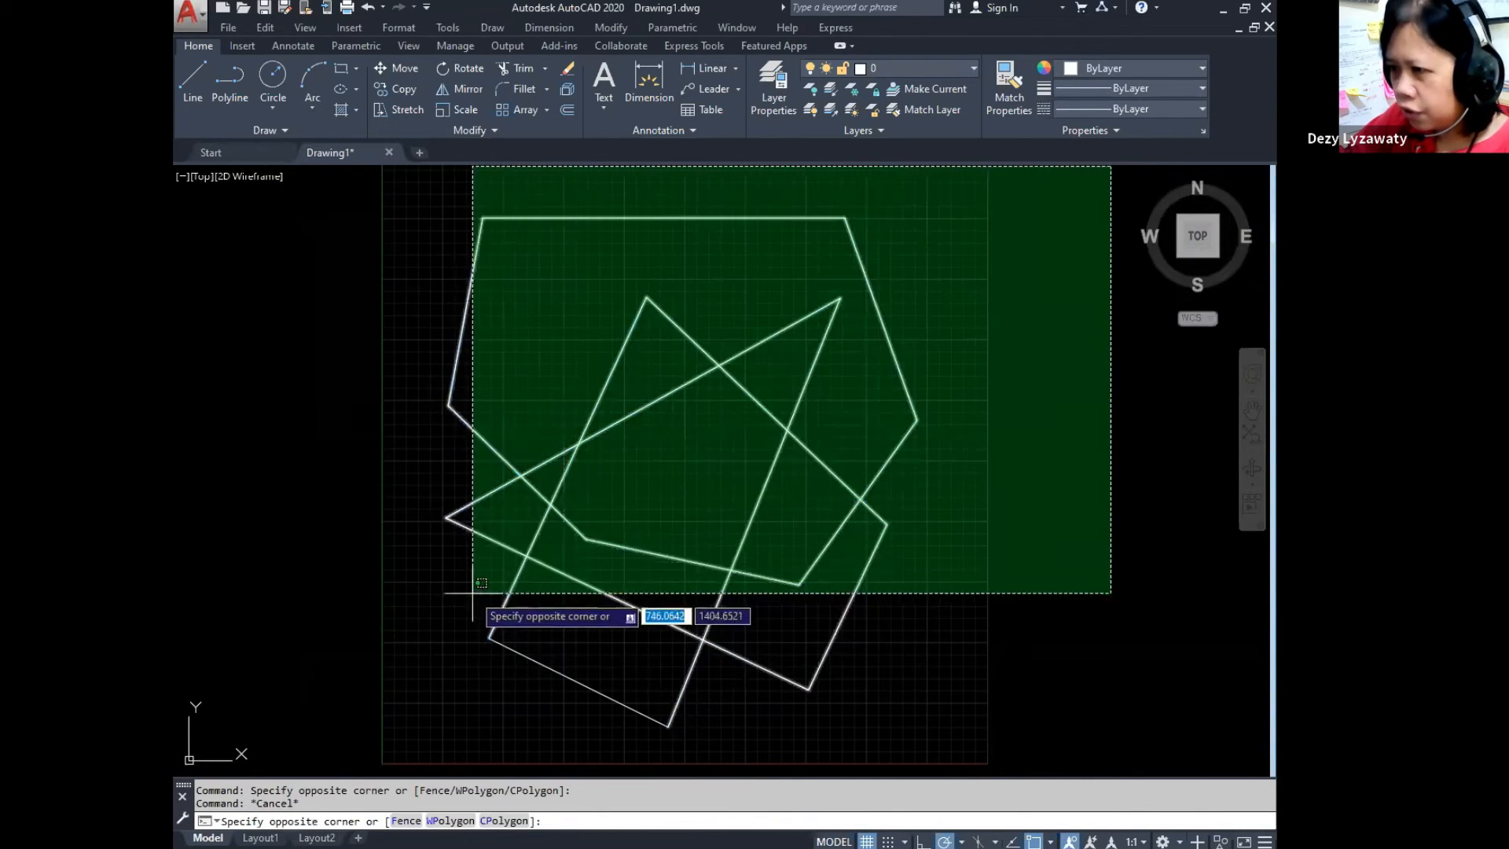
left_click(472, 607)
key("Escape")
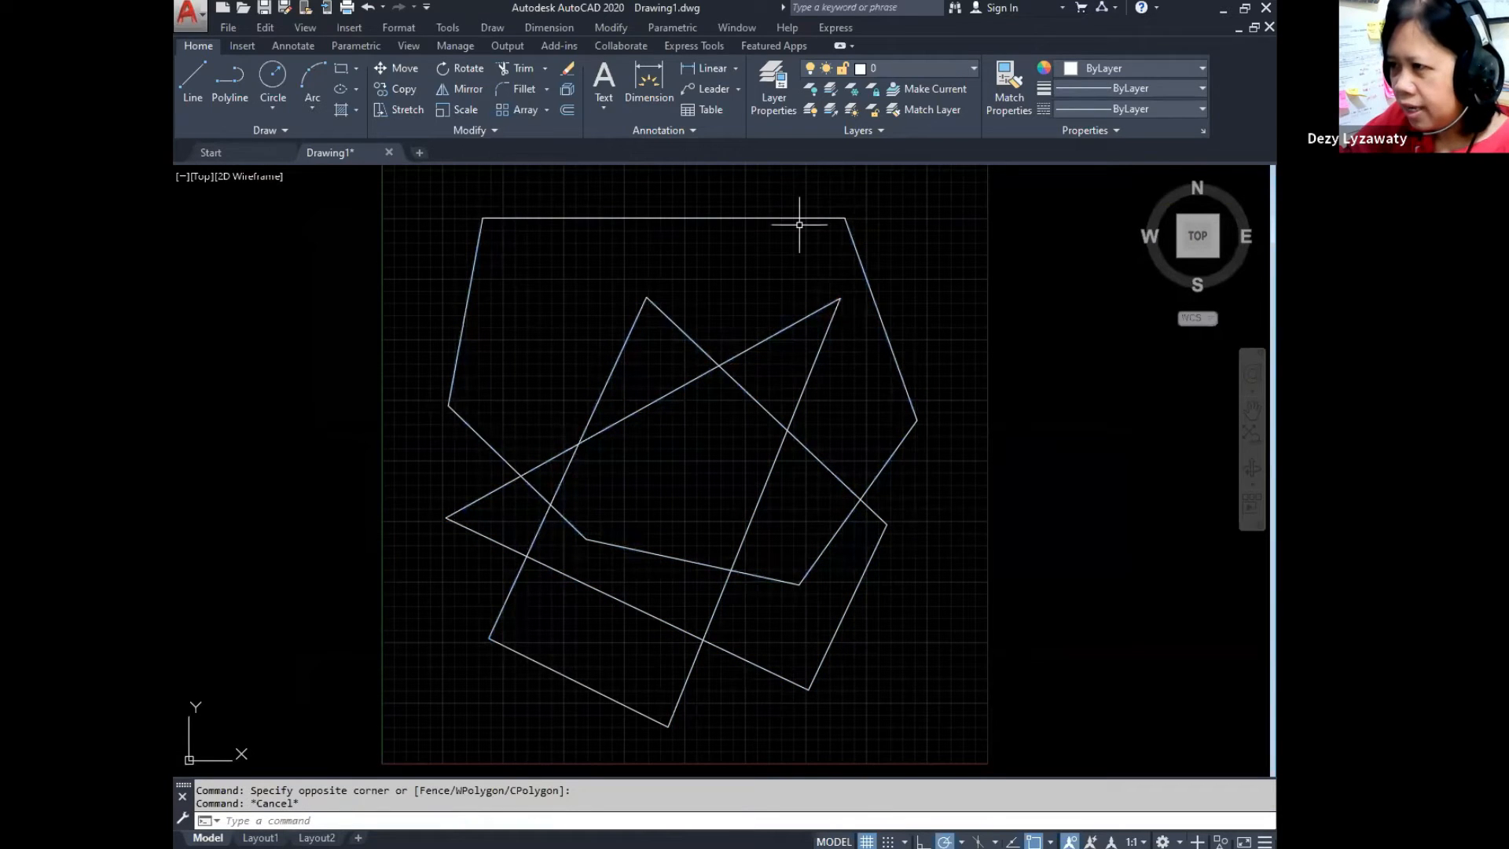
Step: Select the horizontal top edge and the sloping edge to its right one at a time, and clear the selection
left_click(800, 218)
left_click(865, 269)
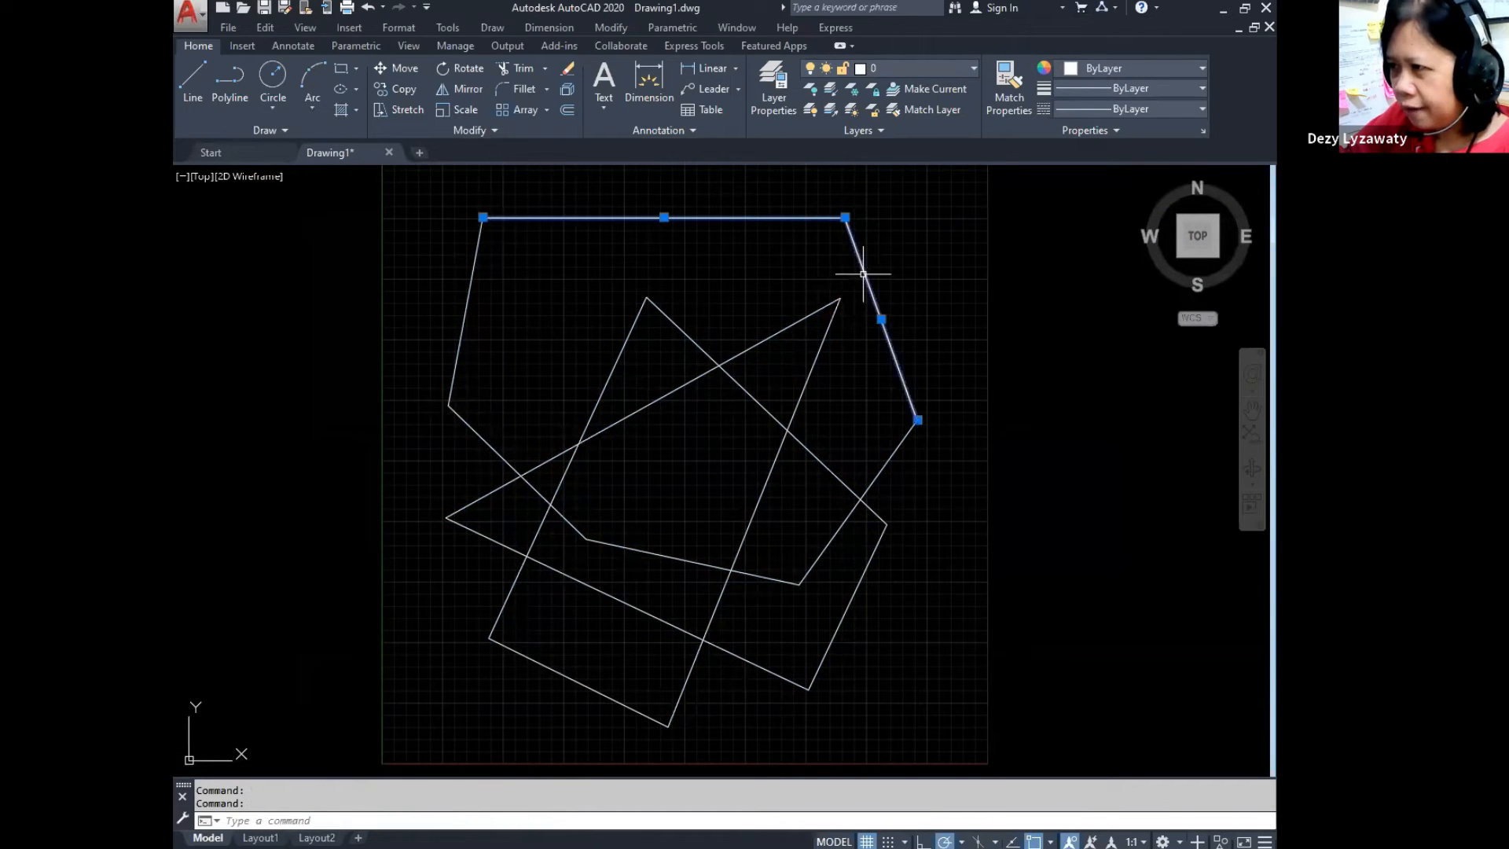
key("Escape")
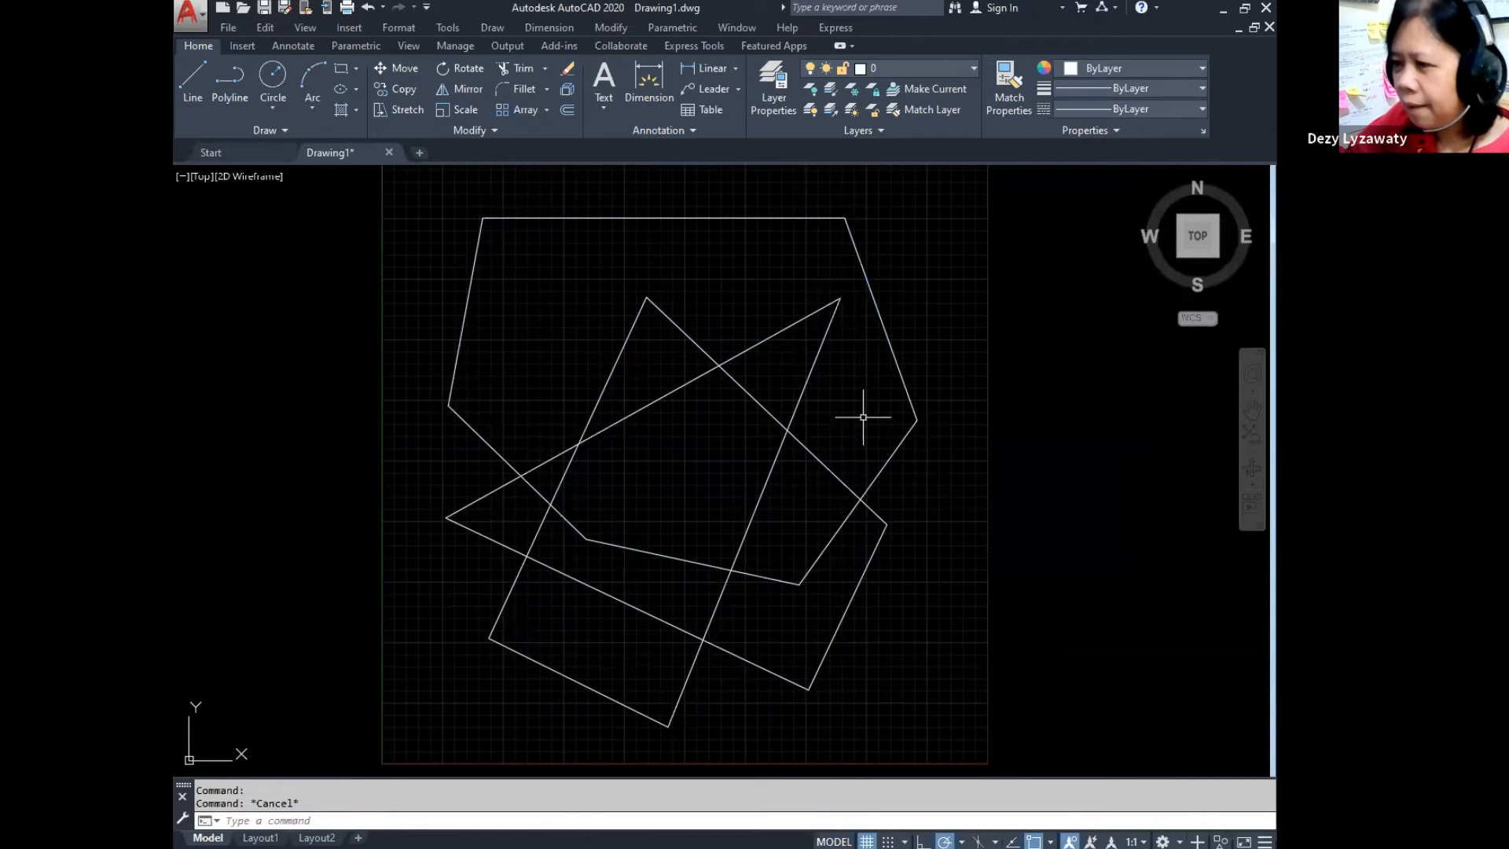
Step: Select both outlines with a crossing selection, remove three lines of the self-crossing outline from the selection, and clear it
left_click(1054, 733)
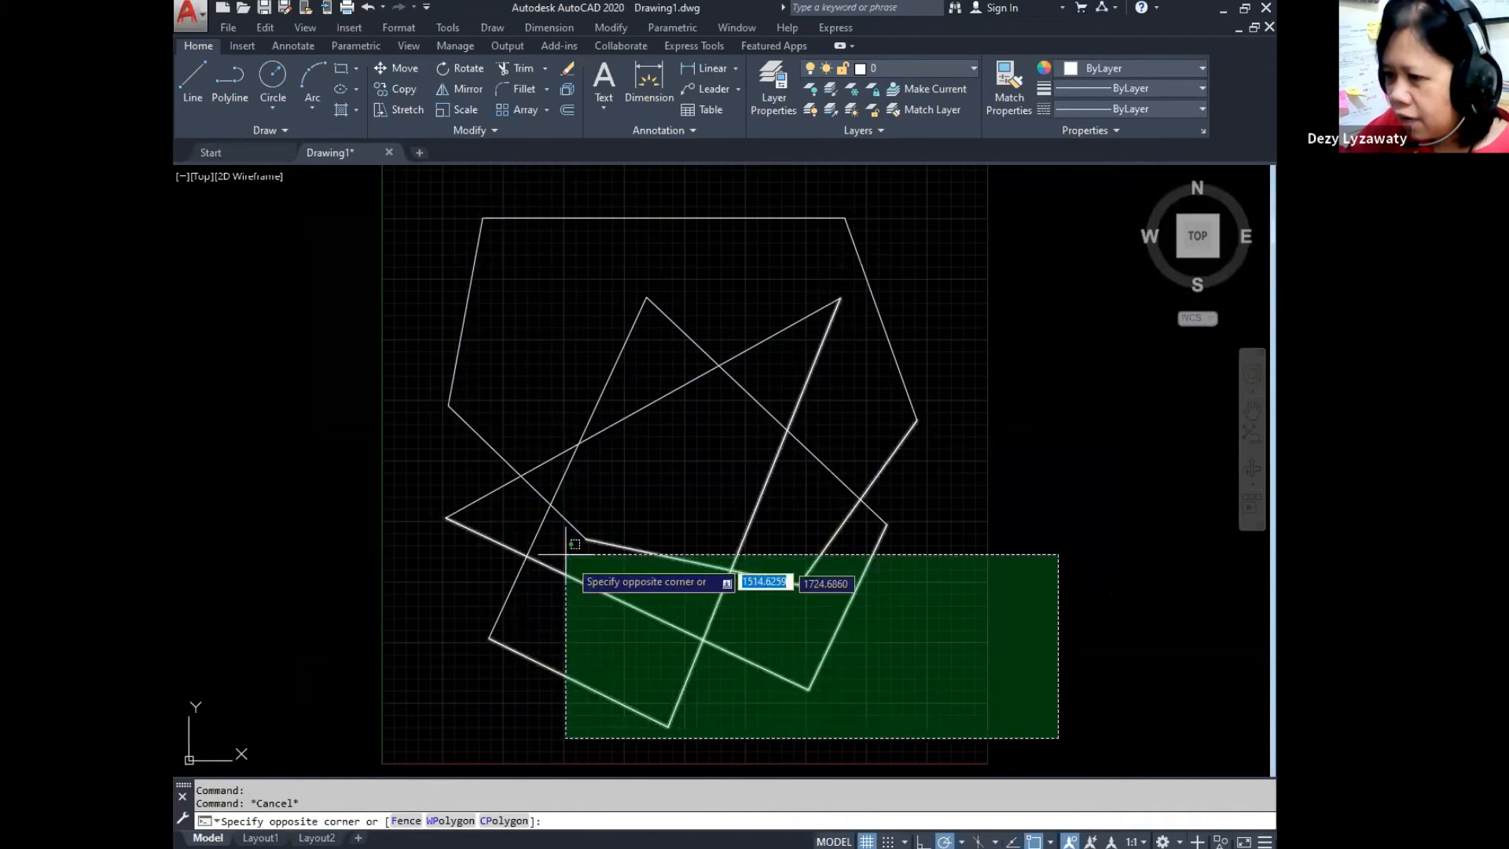
left_click(357, 179)
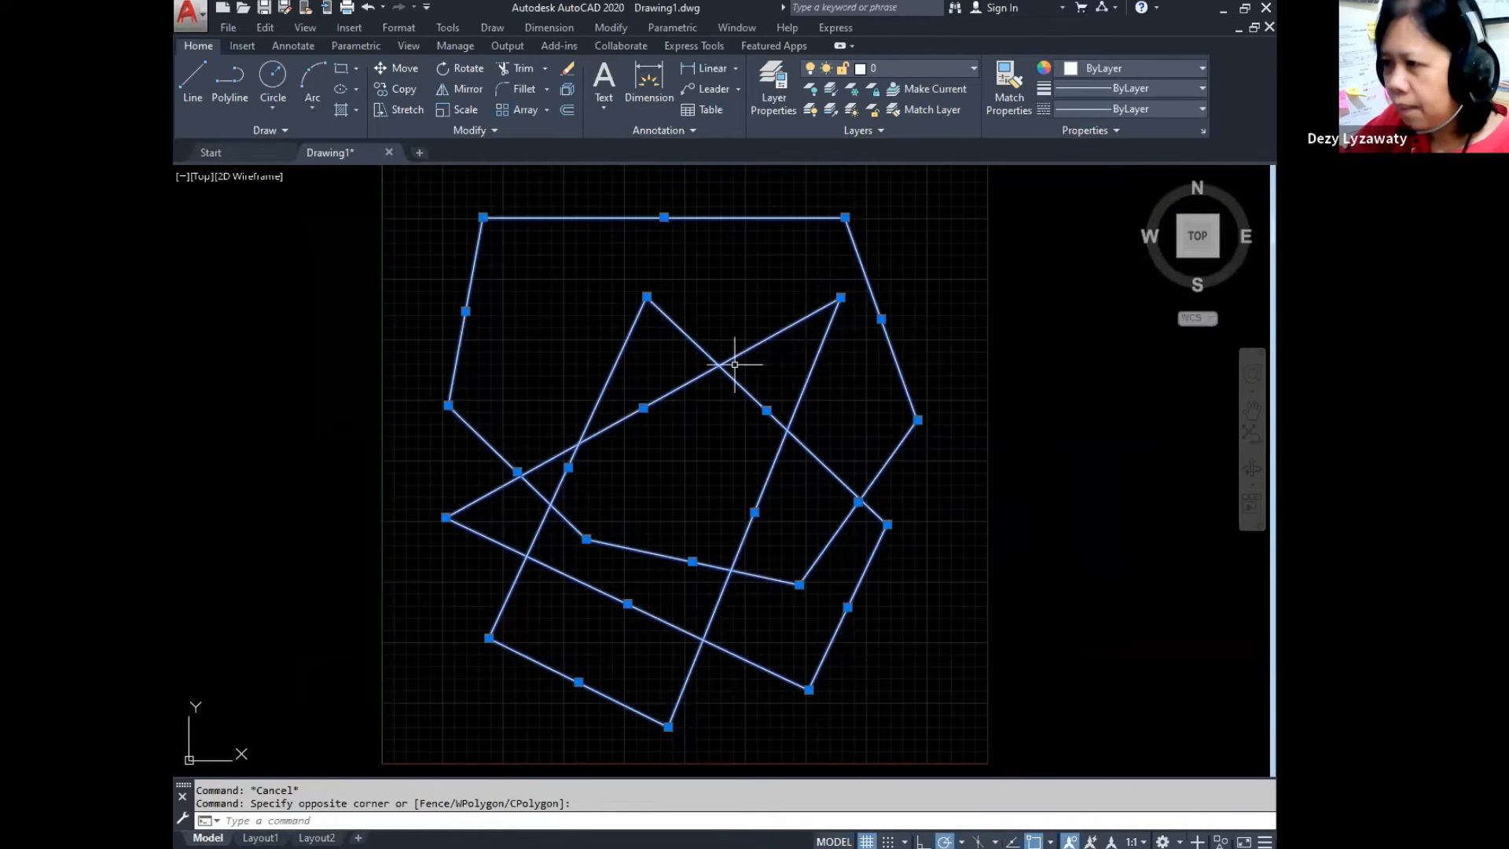
left_click(698, 339)
left_click(686, 349, "shift")
left_click(655, 358, "shift")
left_click(616, 333, "shift")
left_click(690, 447, "shift")
left_click(660, 391, "shift")
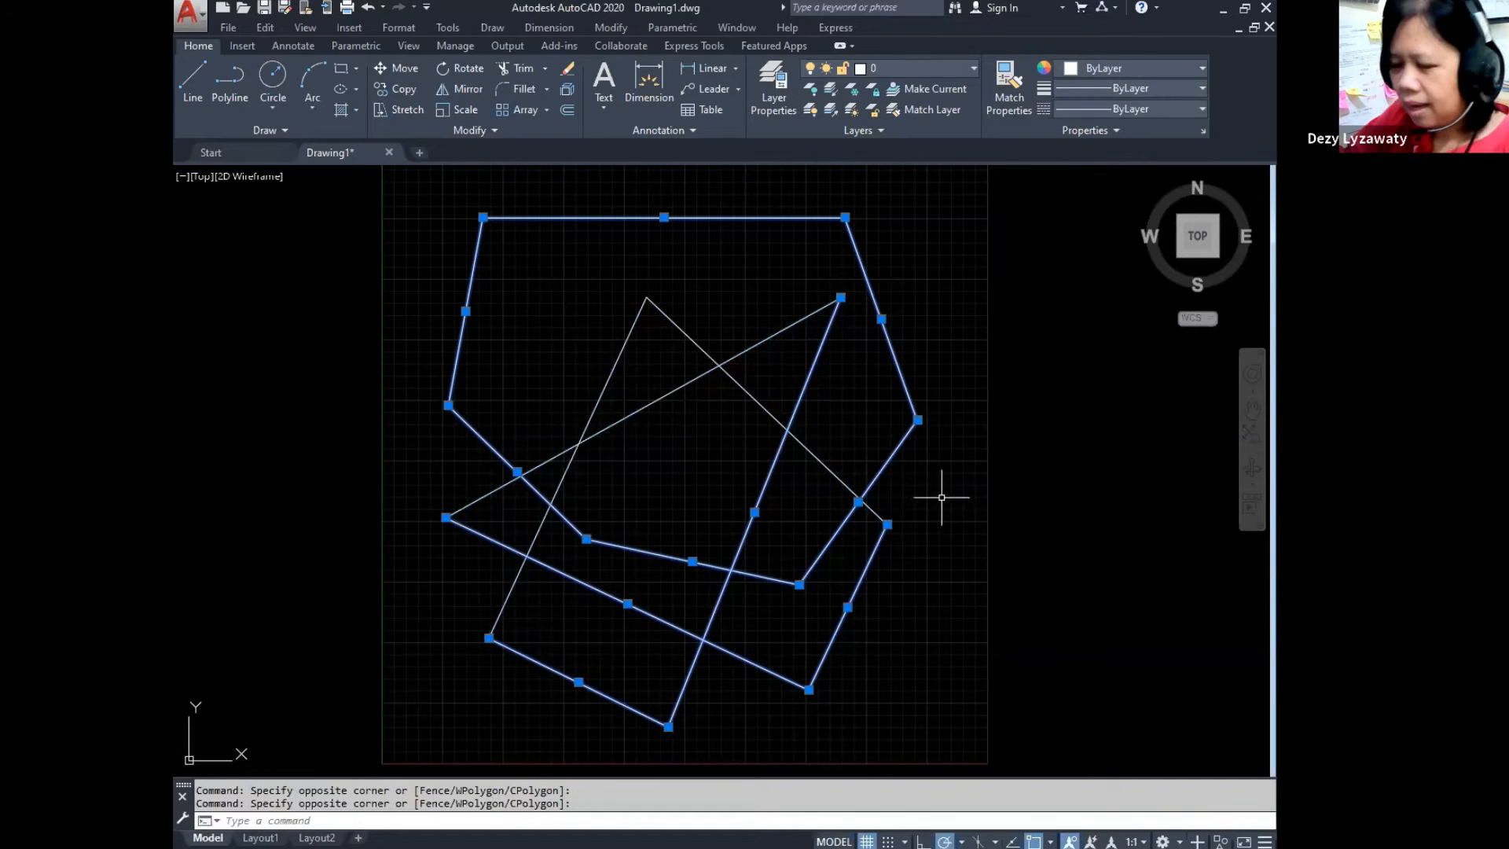
key("Escape")
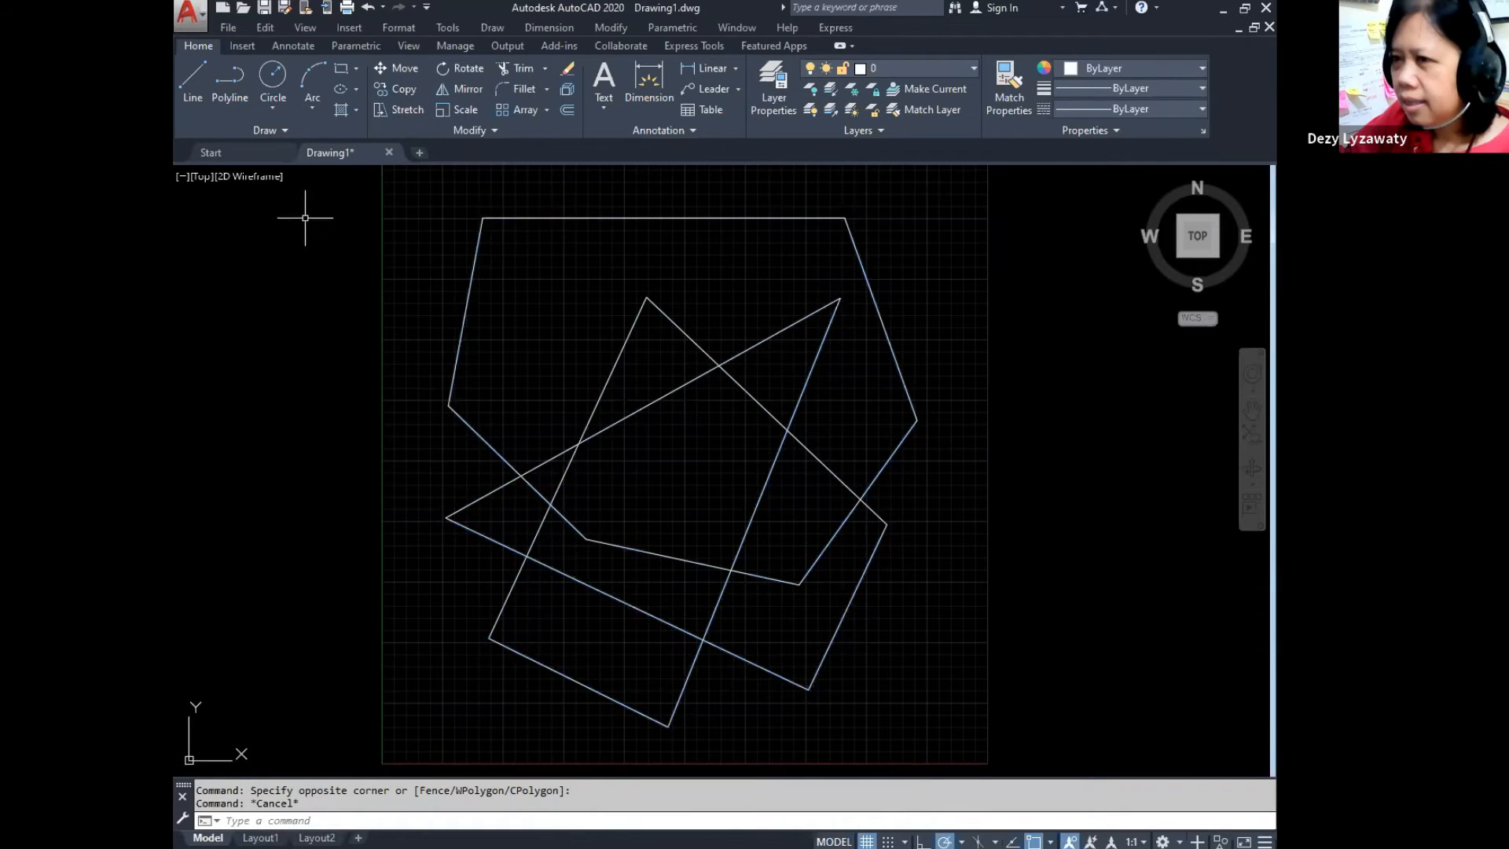
Step: Select all lines of both outlines with a window selection and delete them
left_click(315, 187)
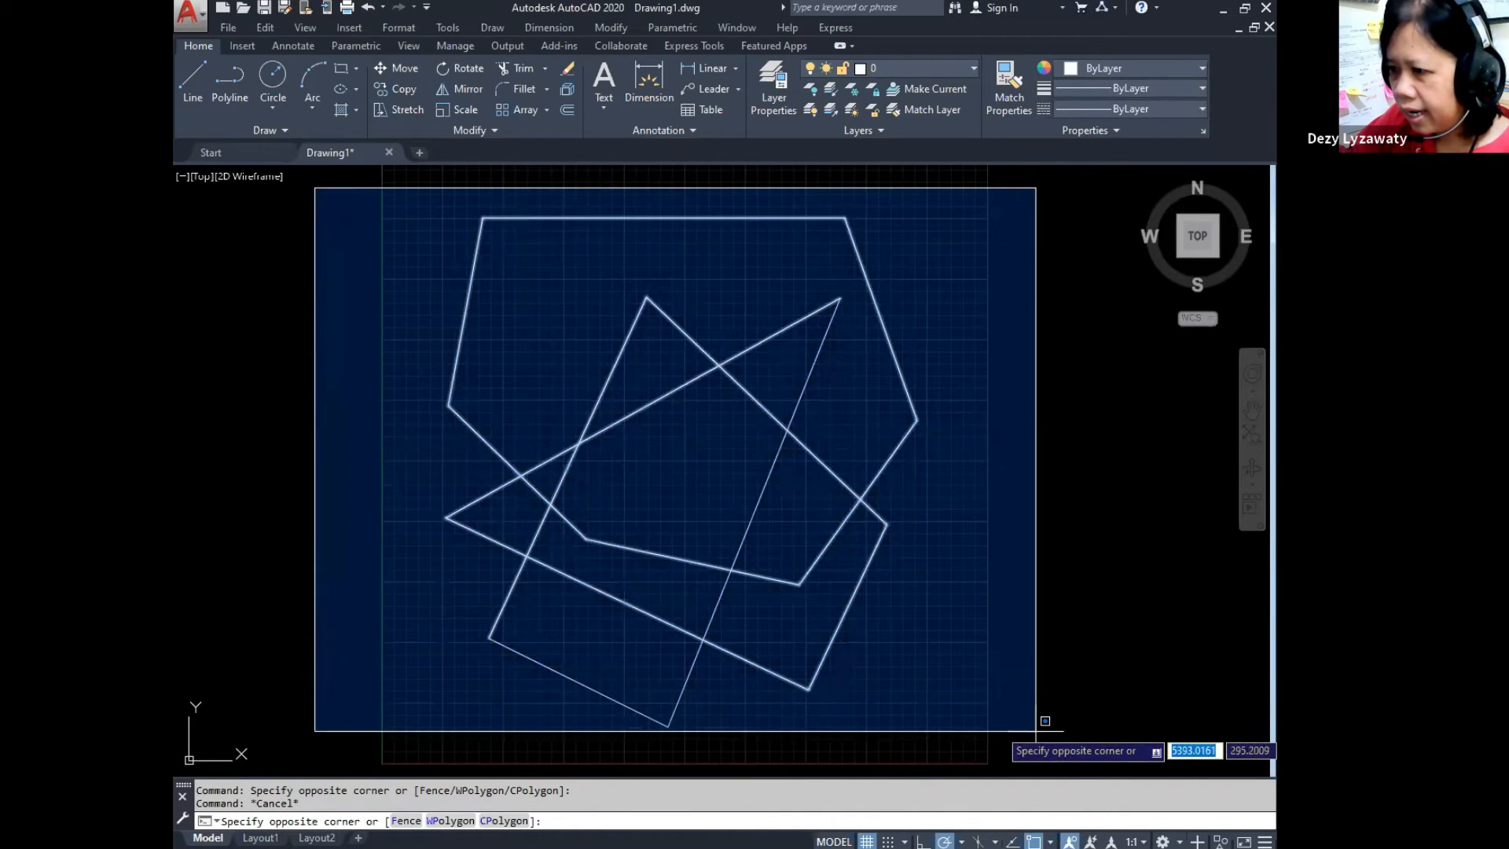
left_click(1061, 751)
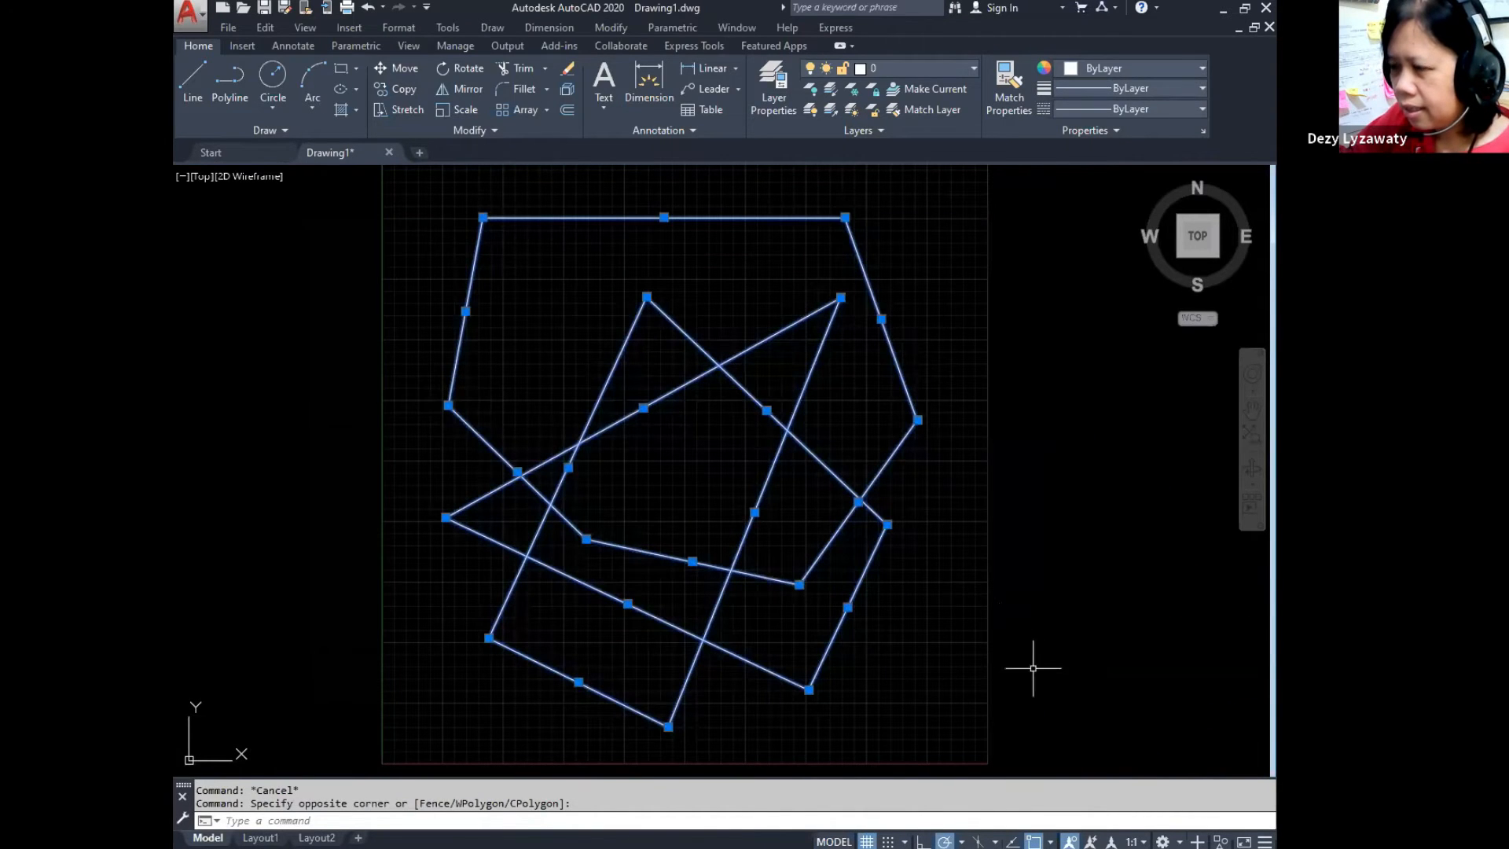
left_click(1087, 682)
left_click(330, 200)
left_click(339, 197)
left_click(953, 698)
left_click(1019, 666)
left_click(427, 320)
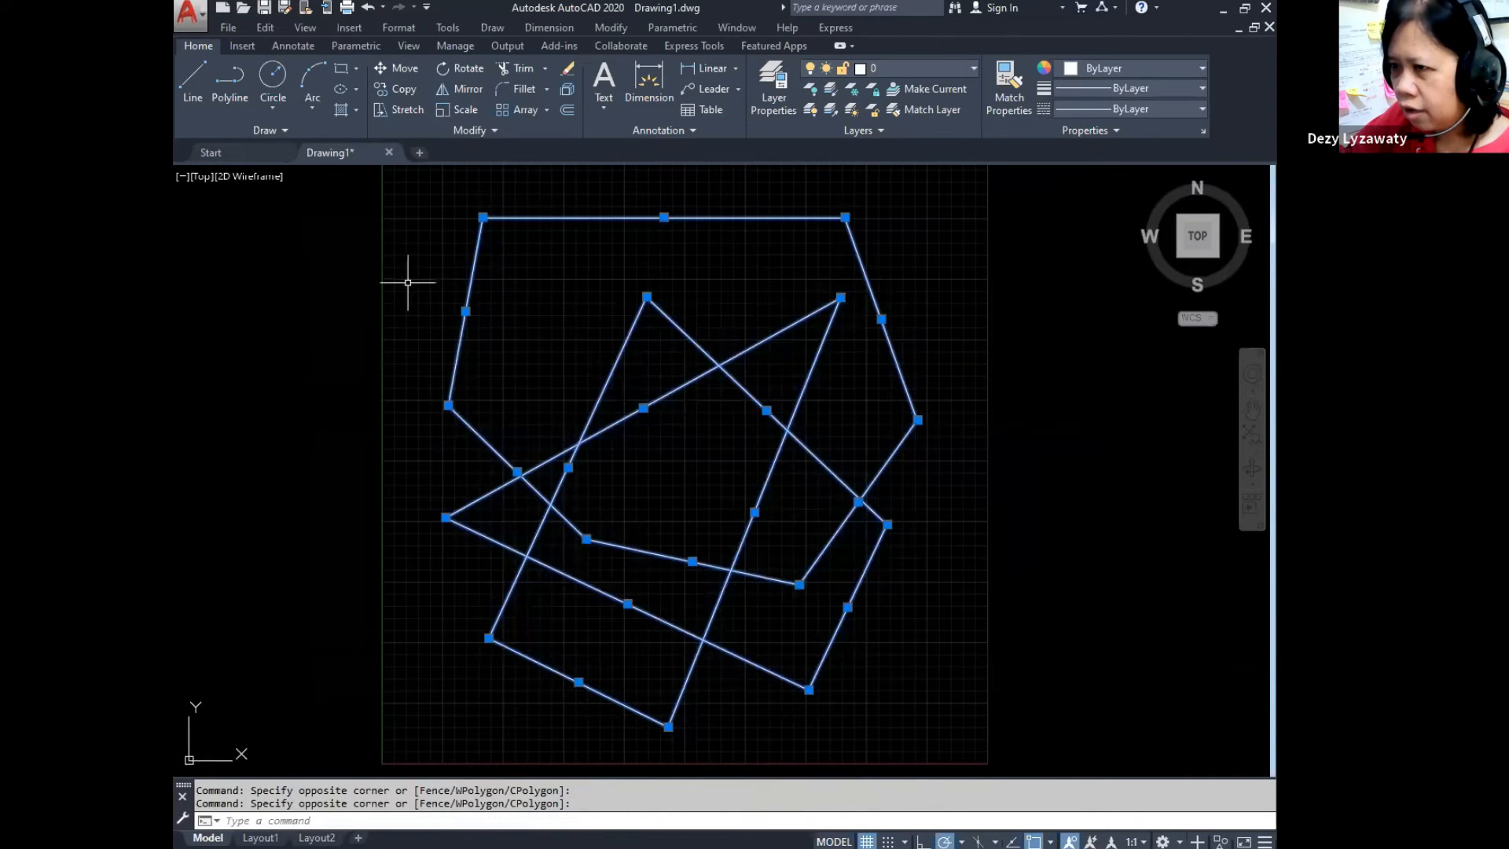
left_click(289, 215)
left_click(1015, 660)
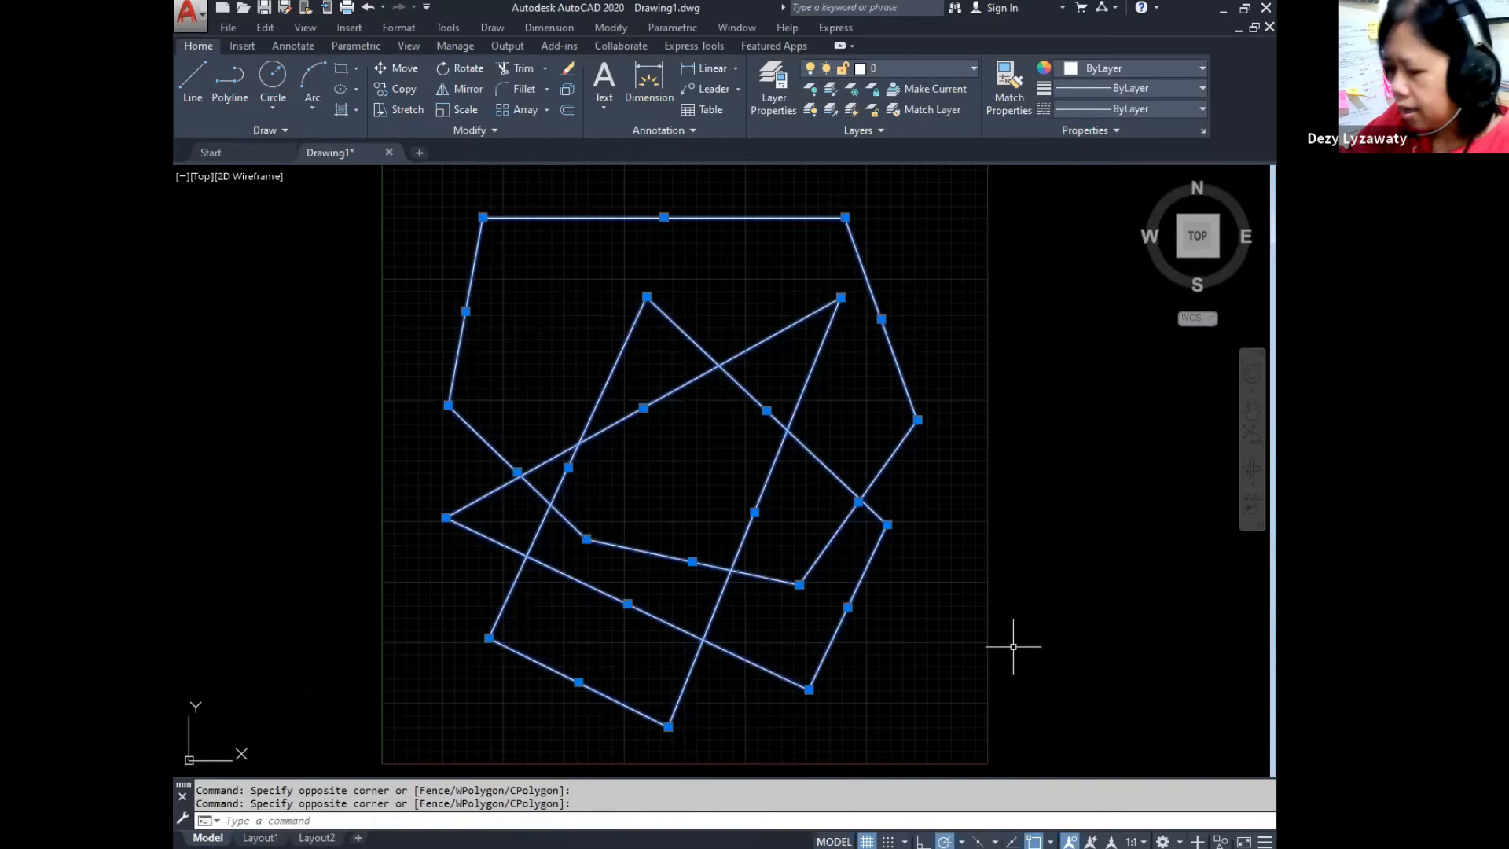
key("Delete")
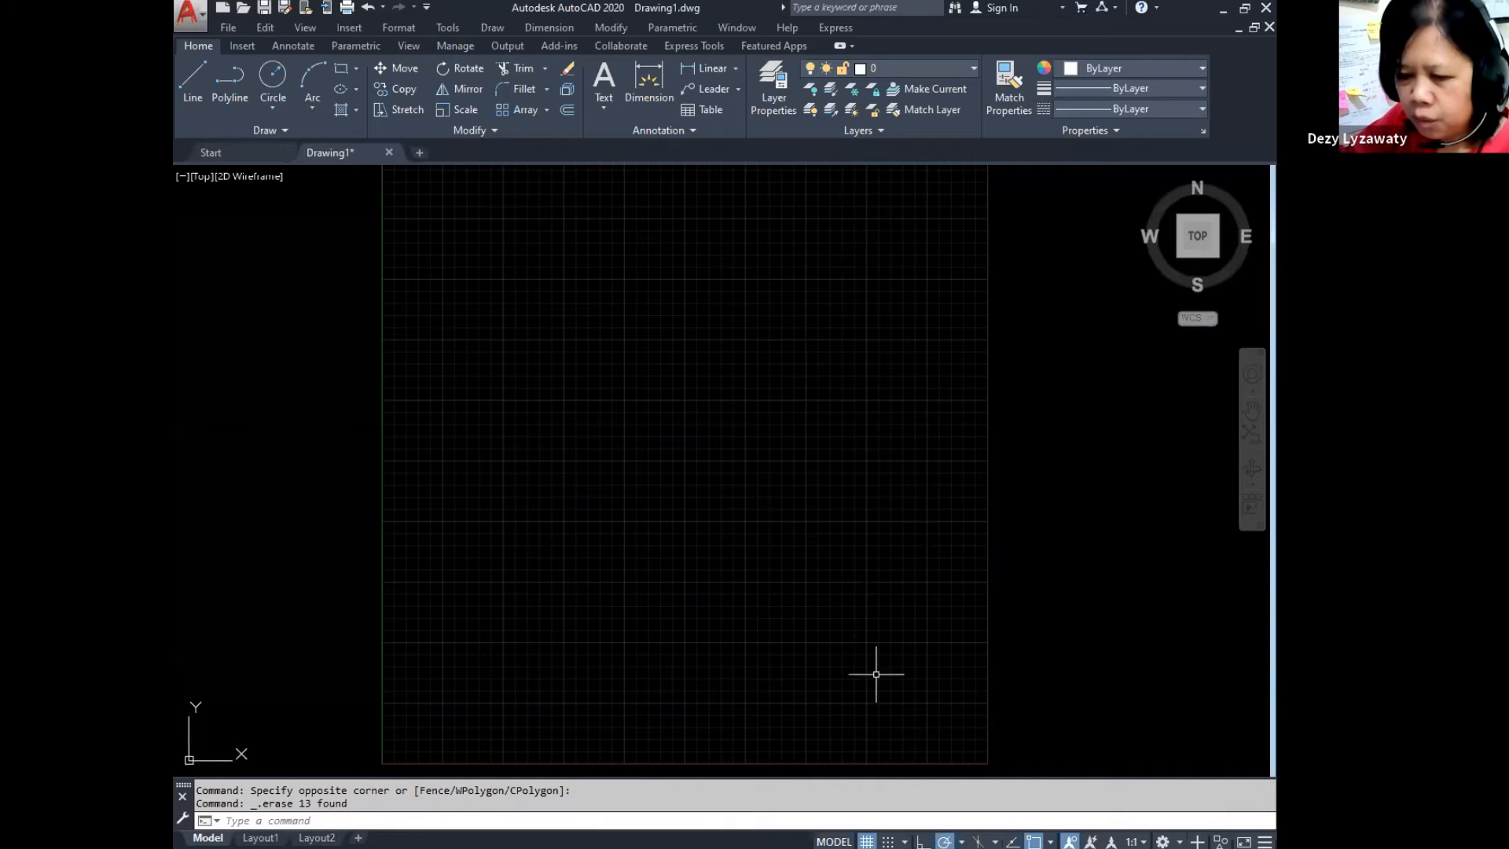
Step: Draw a closed 1000 by 1000 square from lines in the upper-left part of the grid, starting at its top-left corner
scroll(847, 610, "down", 2)
scroll(660, 397, "up", 2)
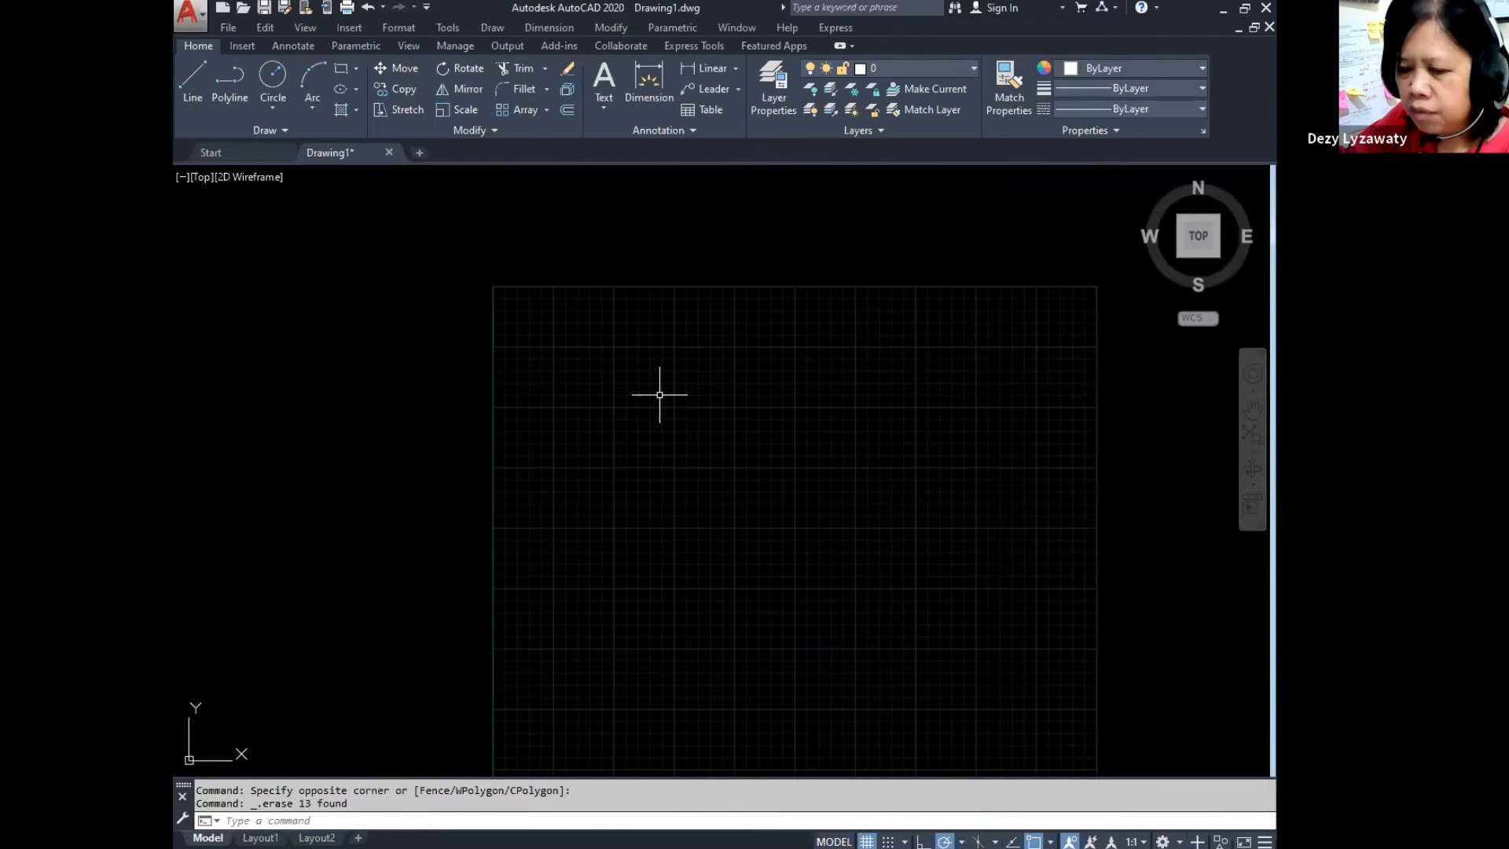
mouse_move(673, 438)
middle_mouse_down()
mouse_move(610, 370)
mouse_move(593, 320)
middle_mouse_up()
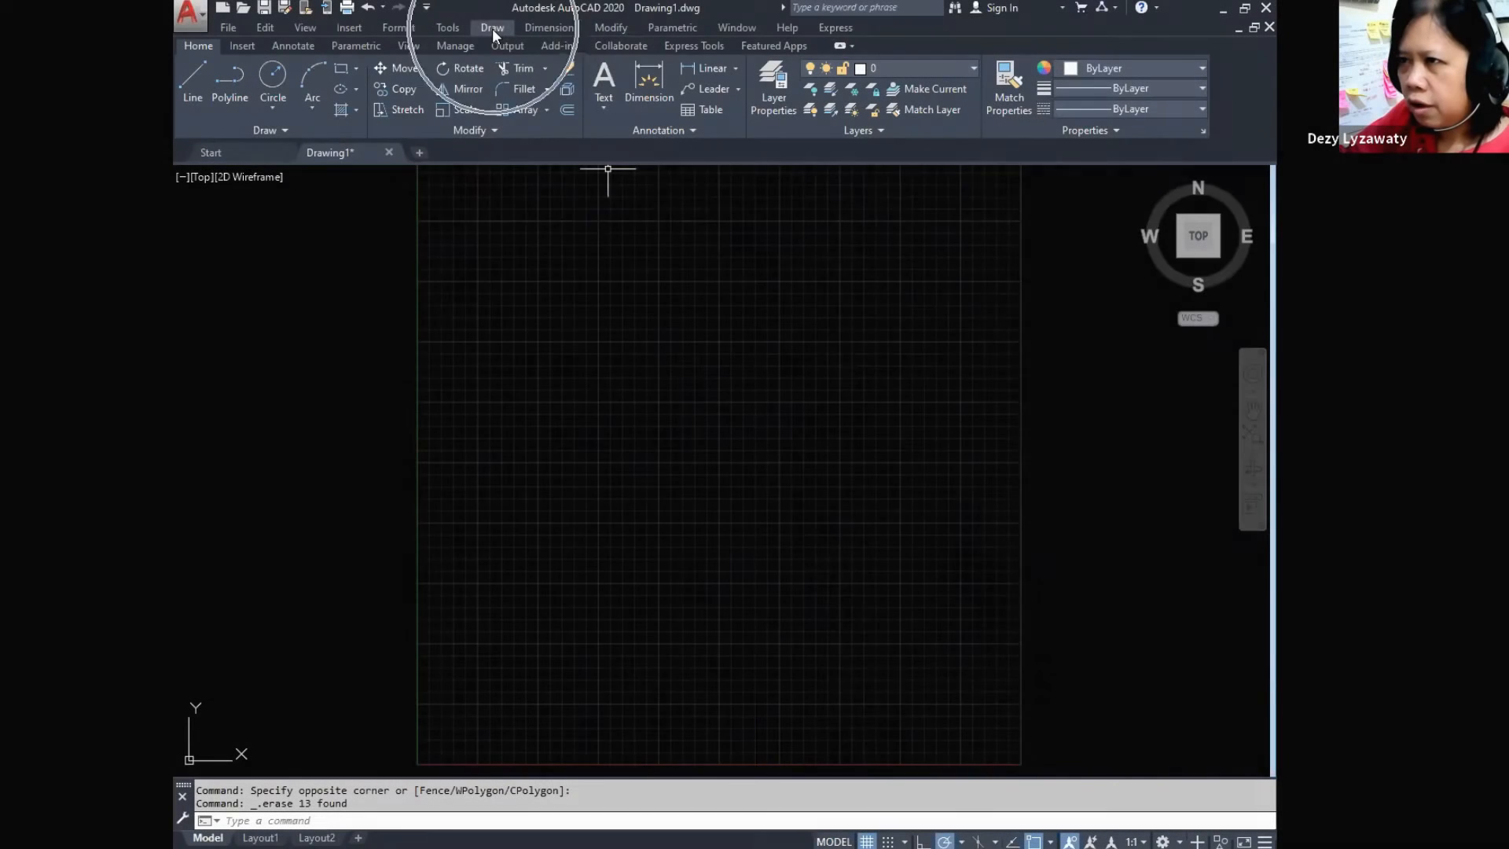
left_click(492, 29)
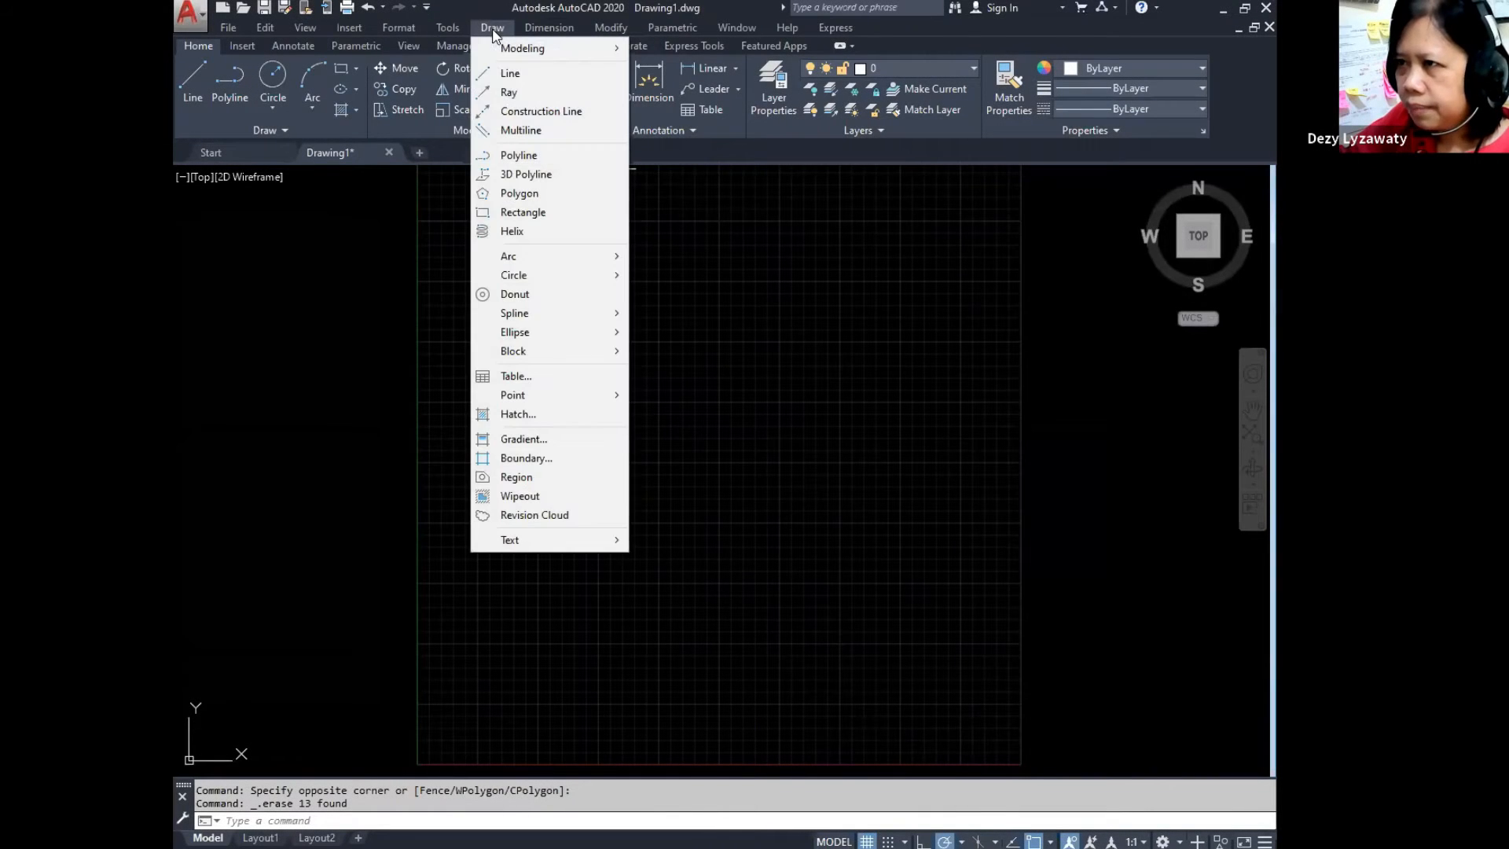
left_click(509, 75)
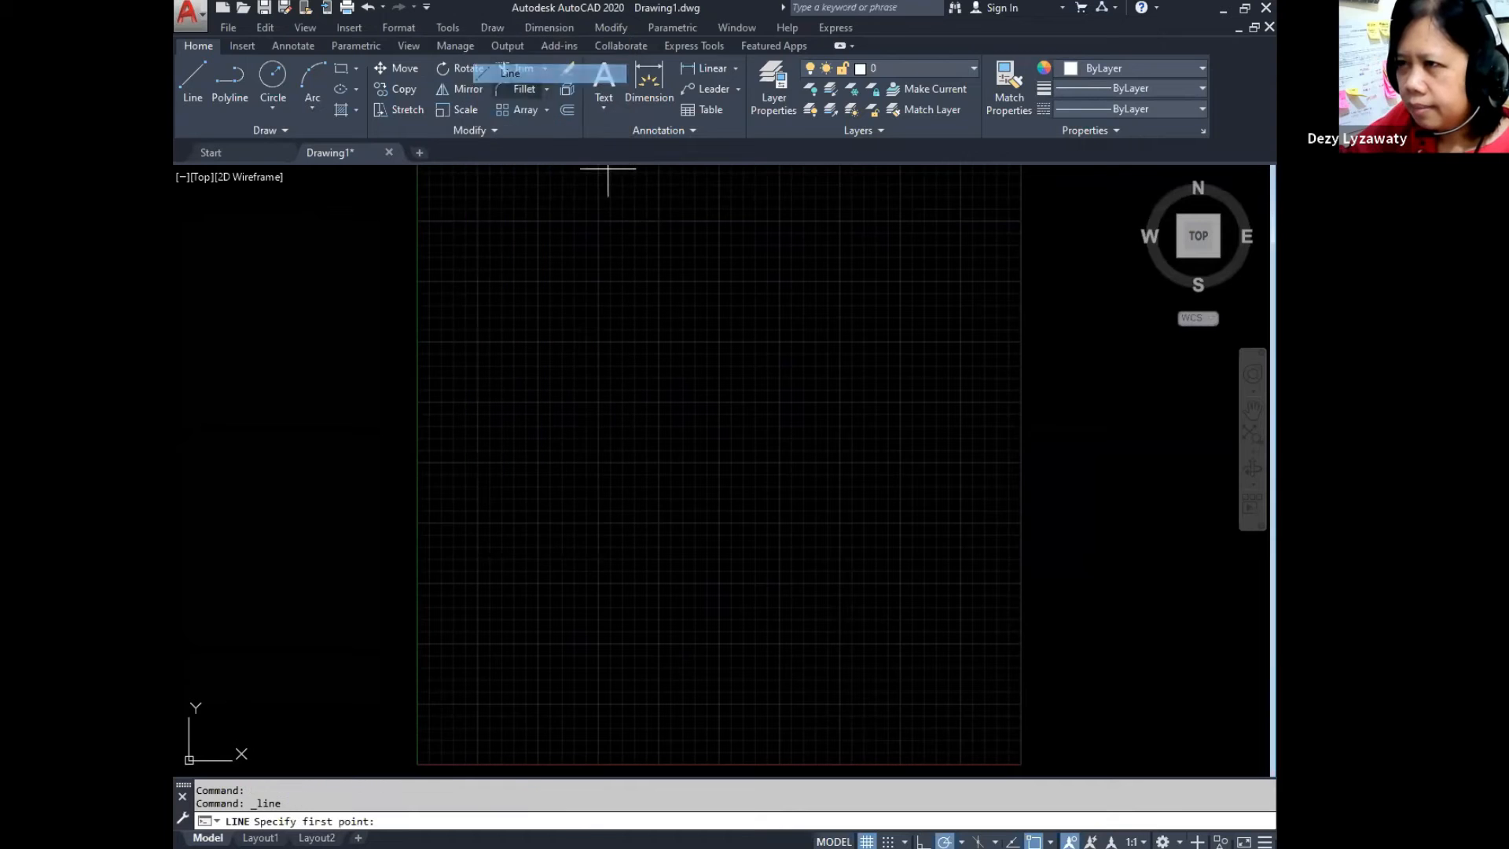
left_click(469, 242)
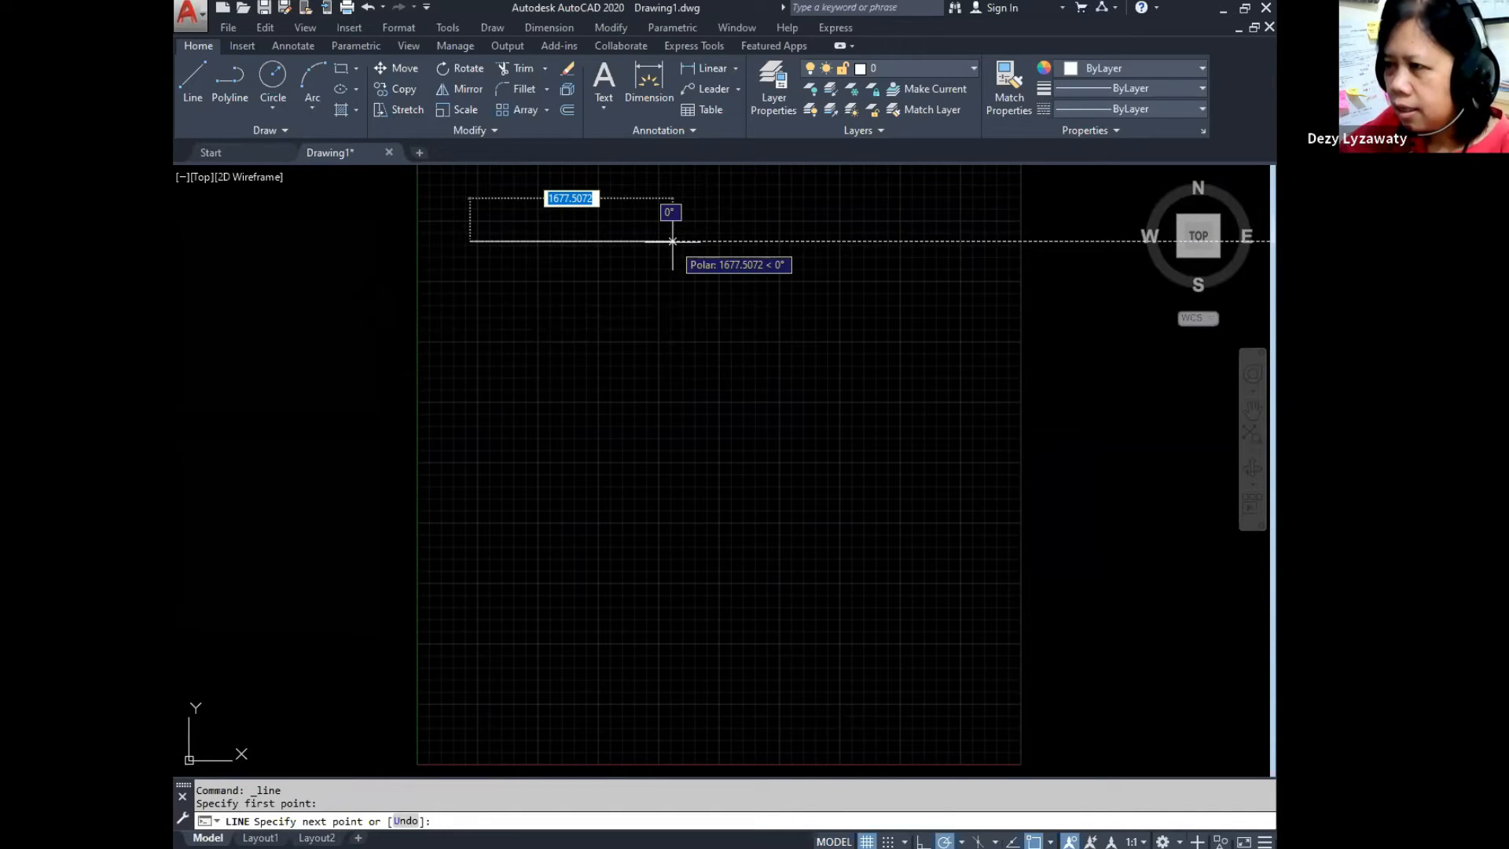
type("1000")
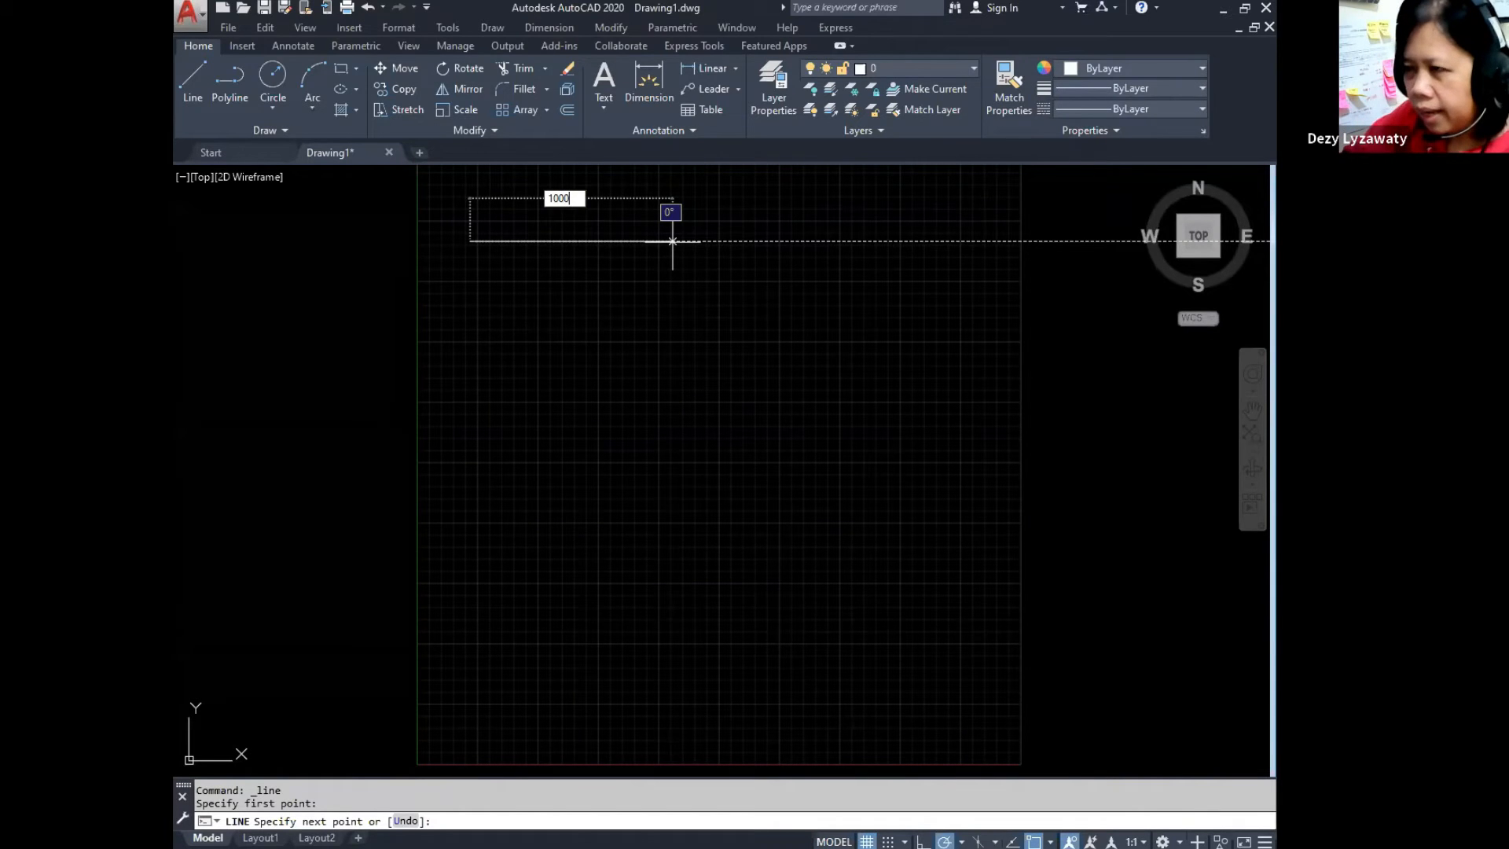
key("Return")
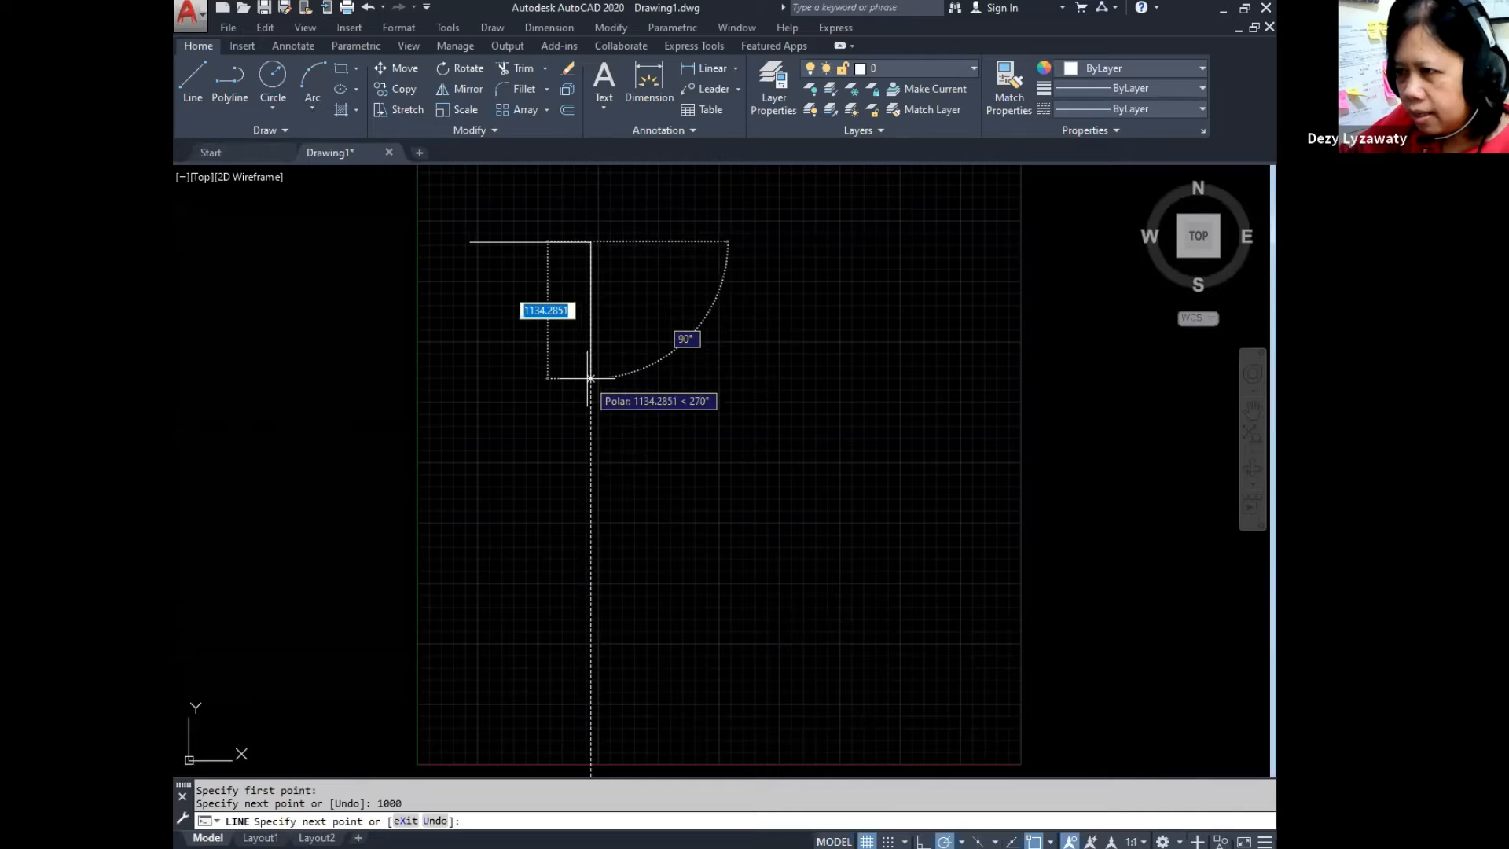
type("1000")
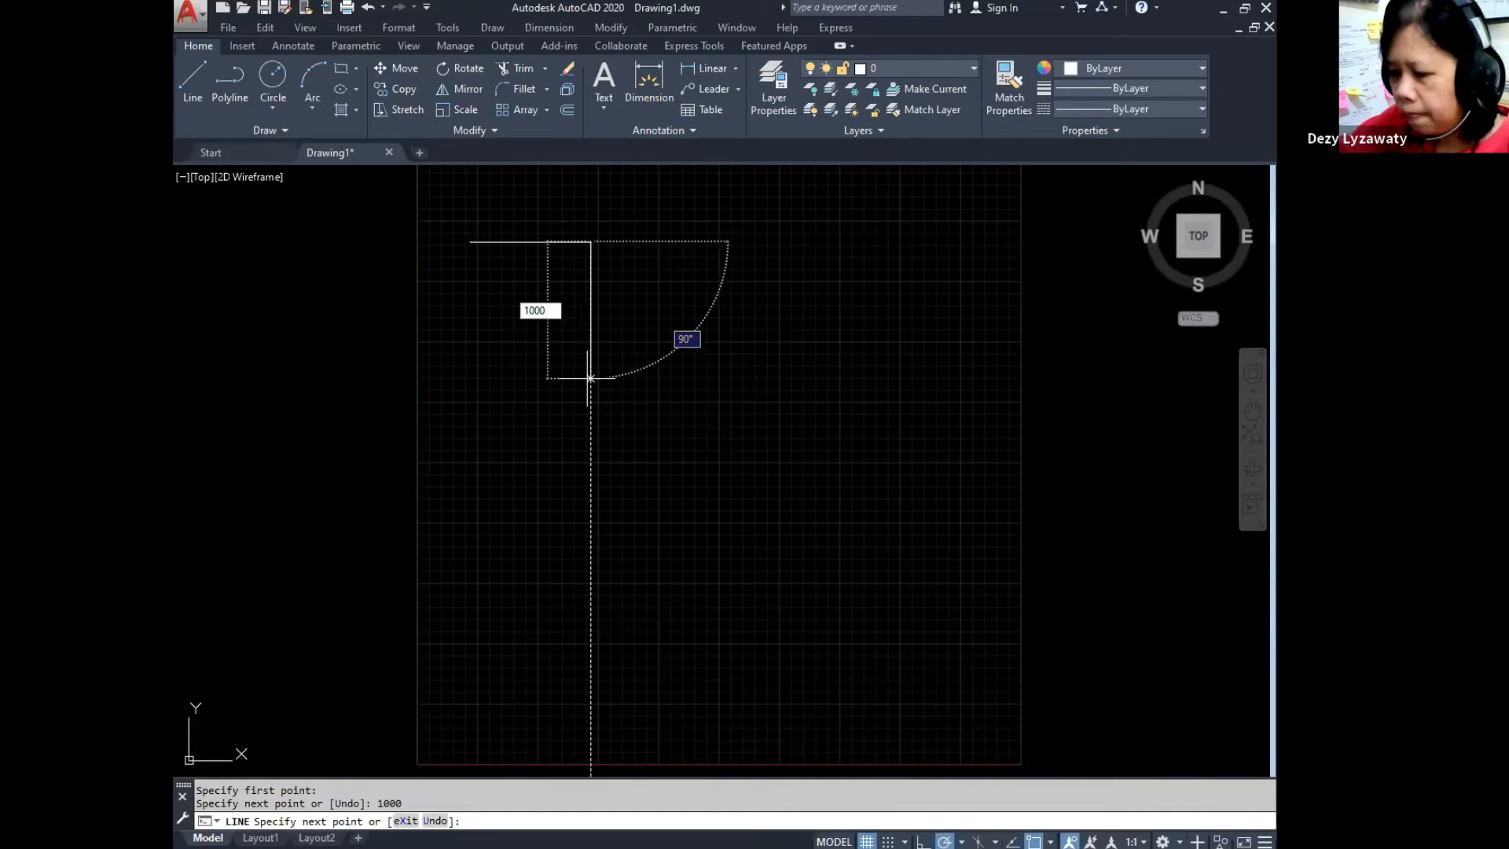
key("Return")
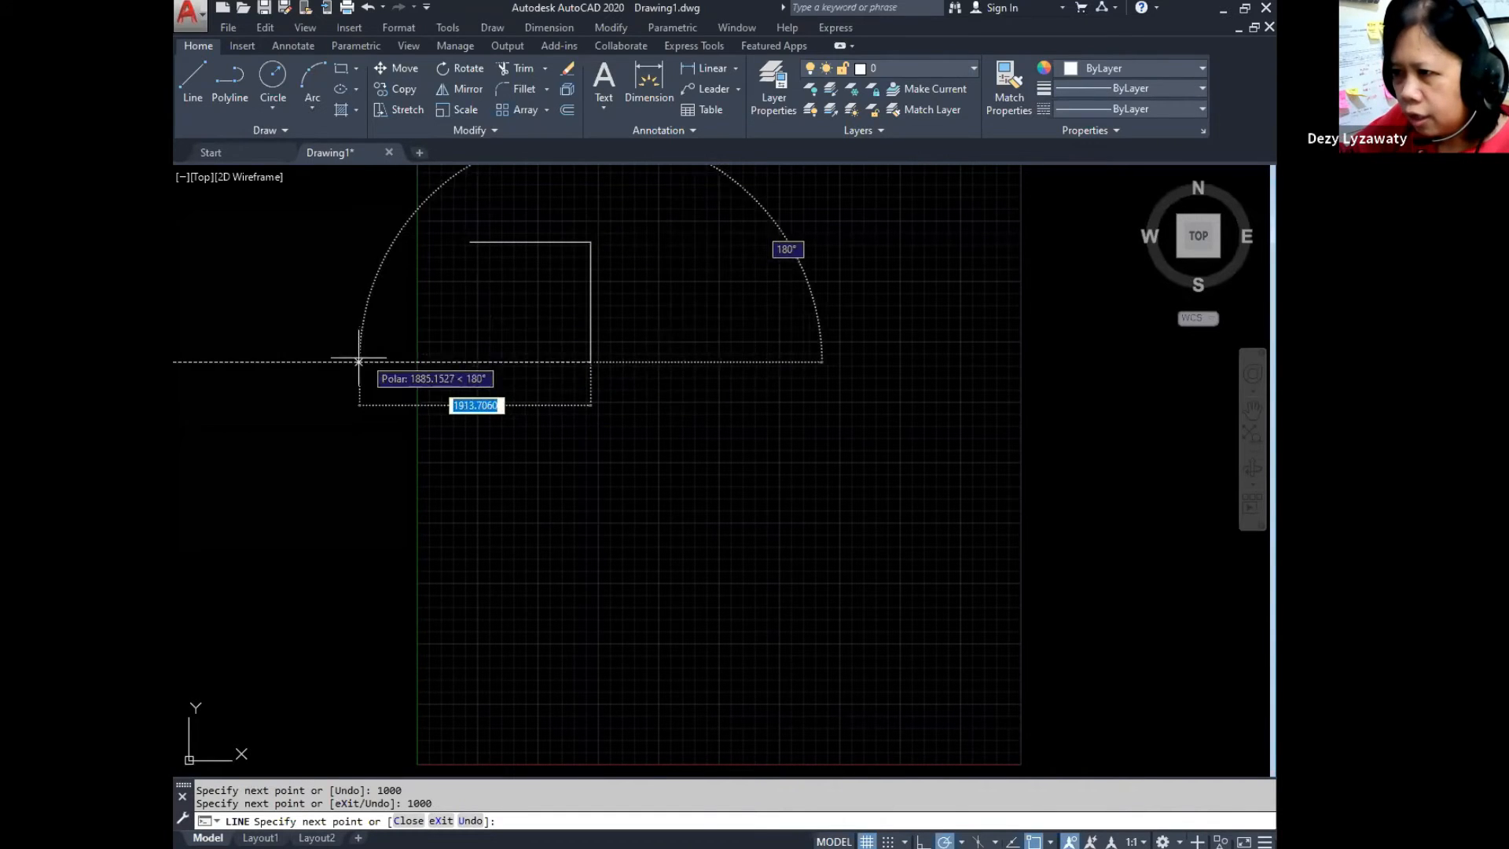
type("1000")
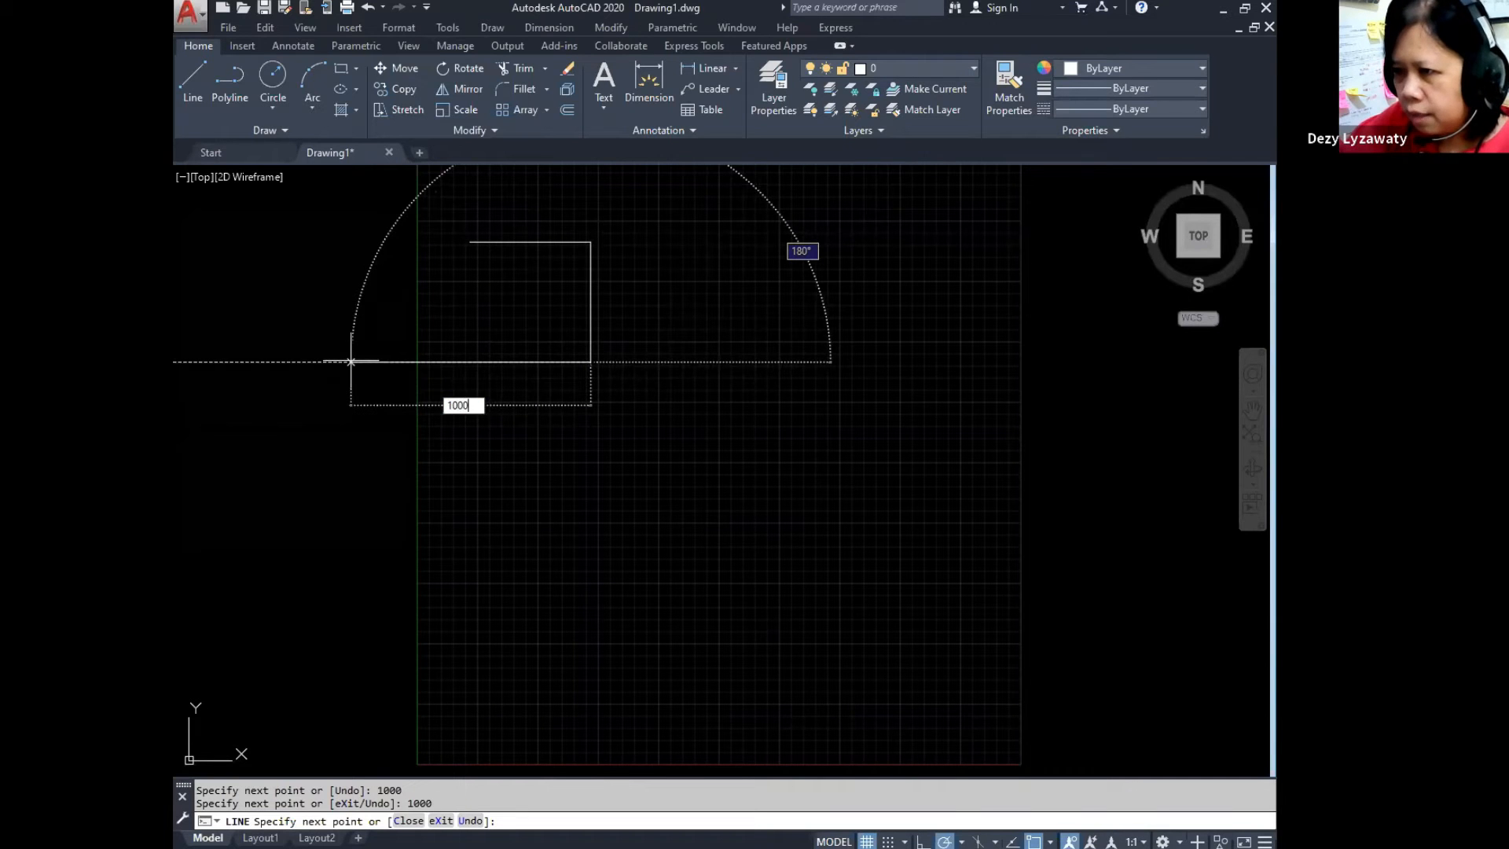
key("Return")
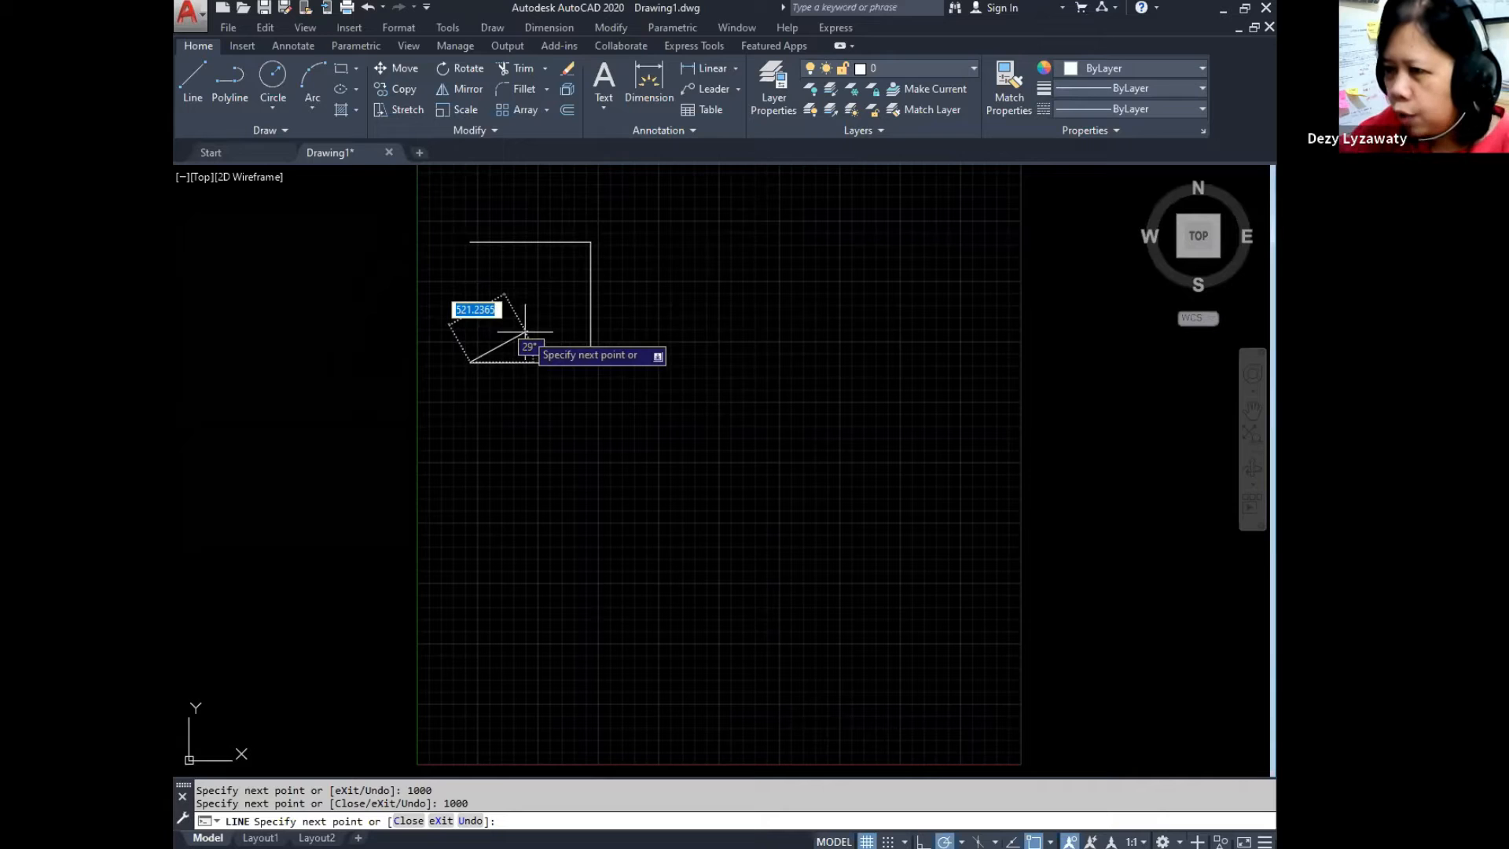
type("c")
key("Return")
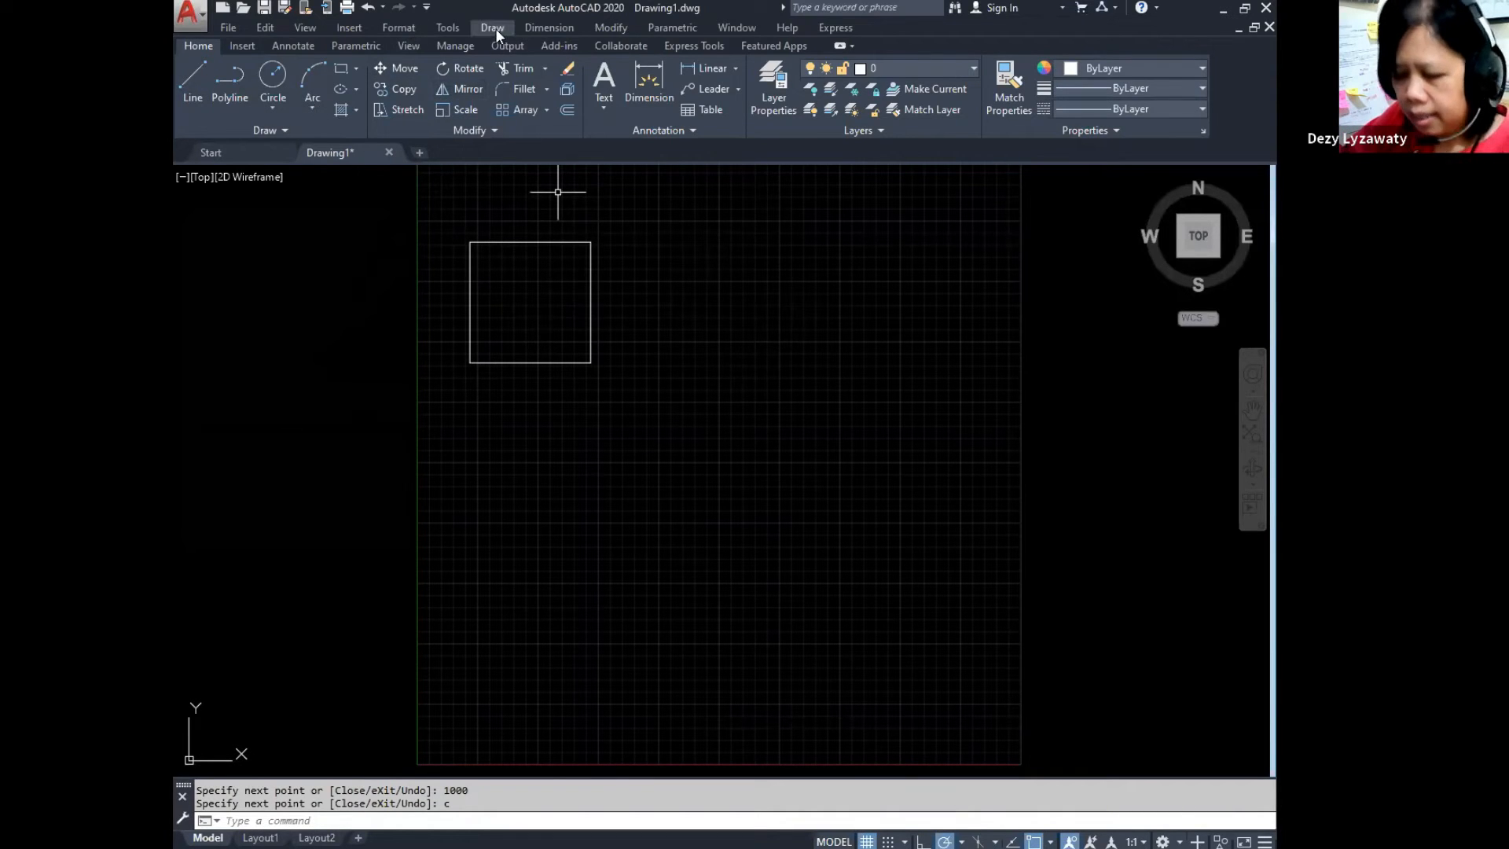
Step: Draw a closed upright rectangle from lines, 600 wide and 1200 high, to the right of the square with their tops roughly level
left_click(189, 105)
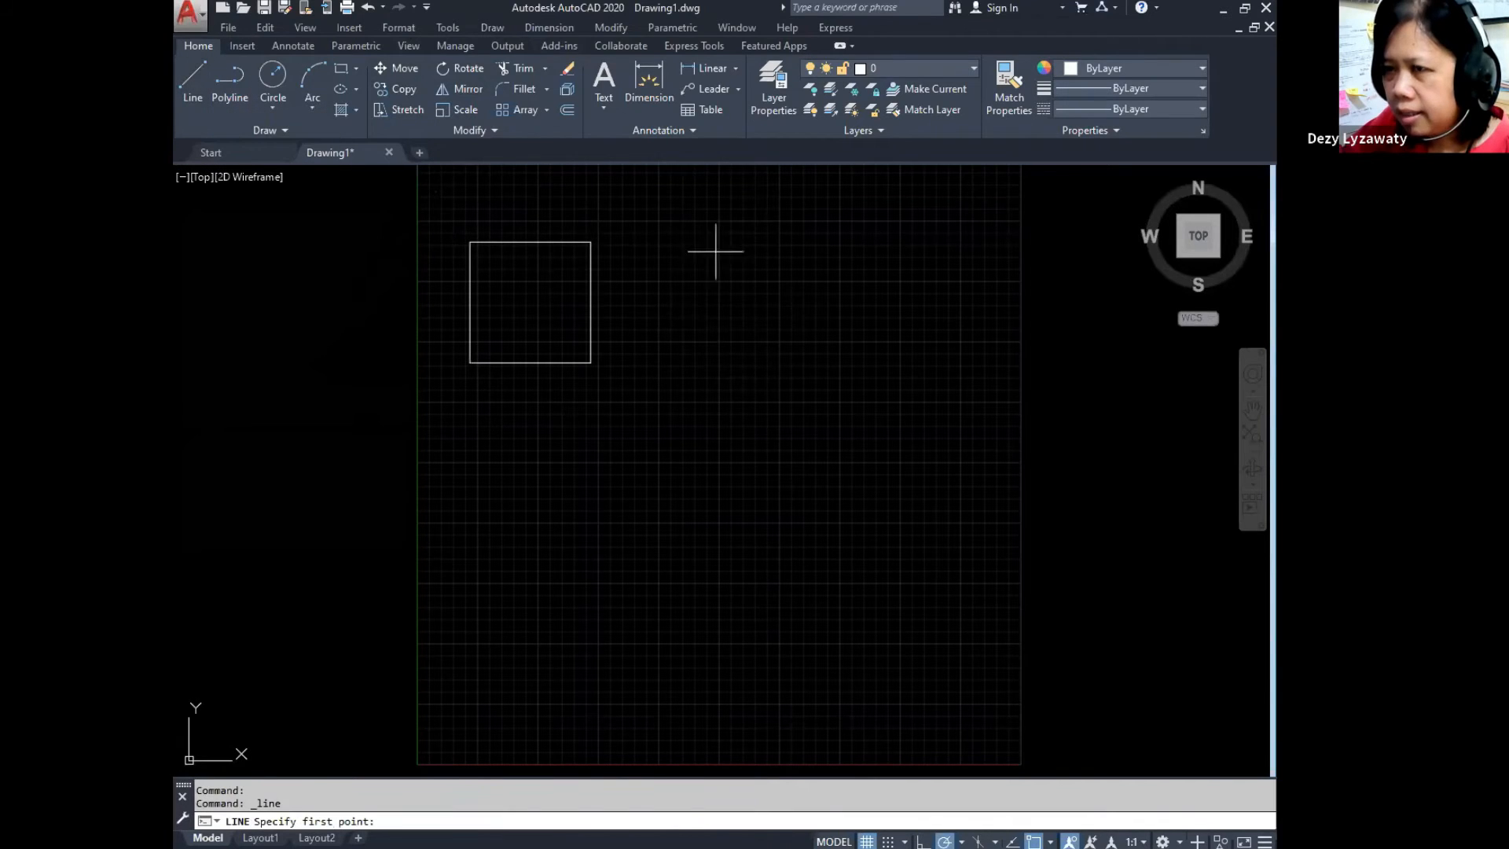
left_click(646, 245)
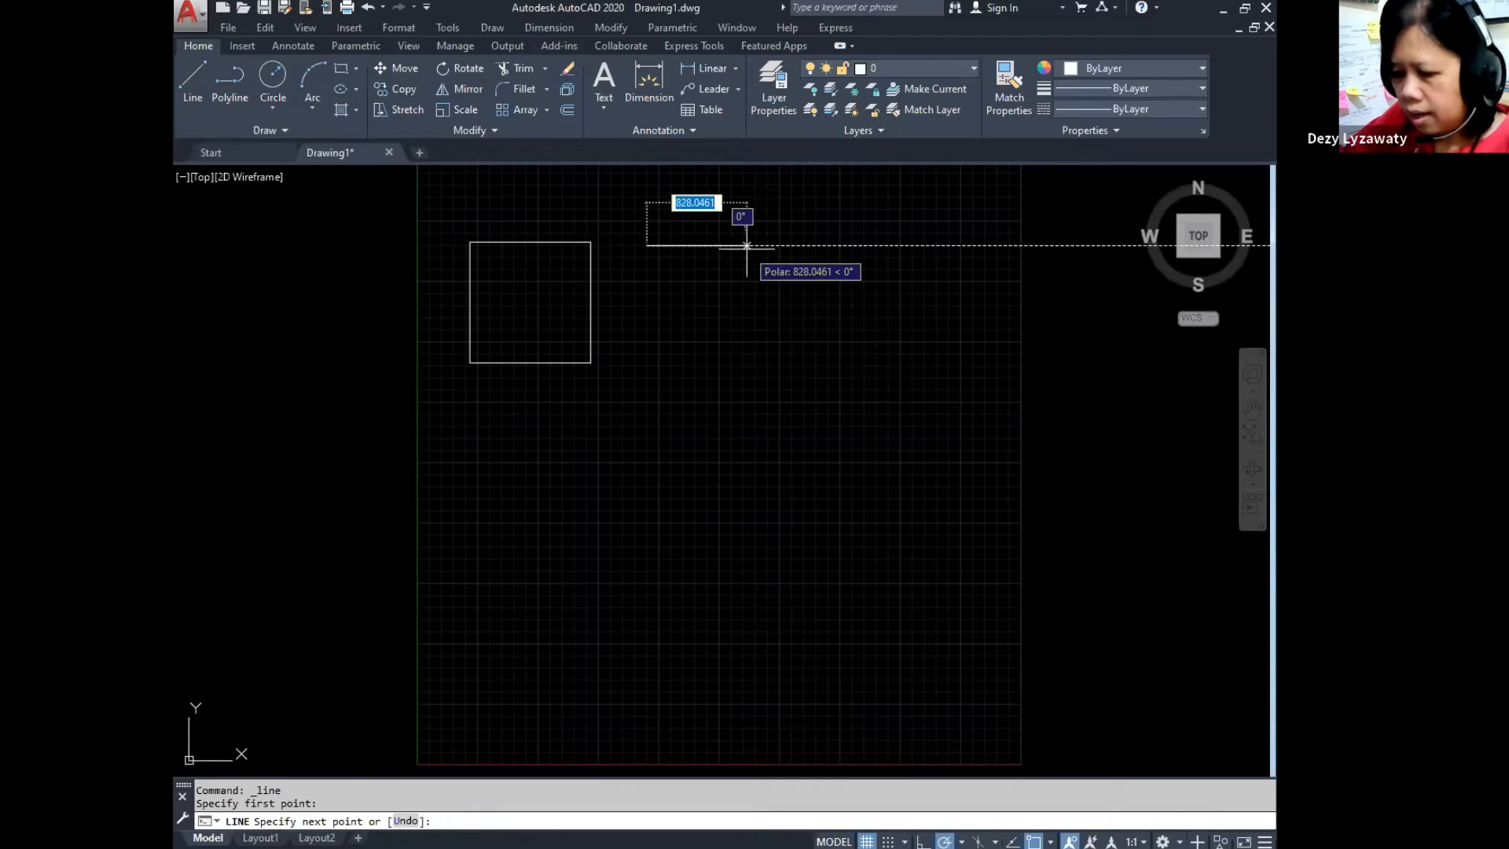
type("600")
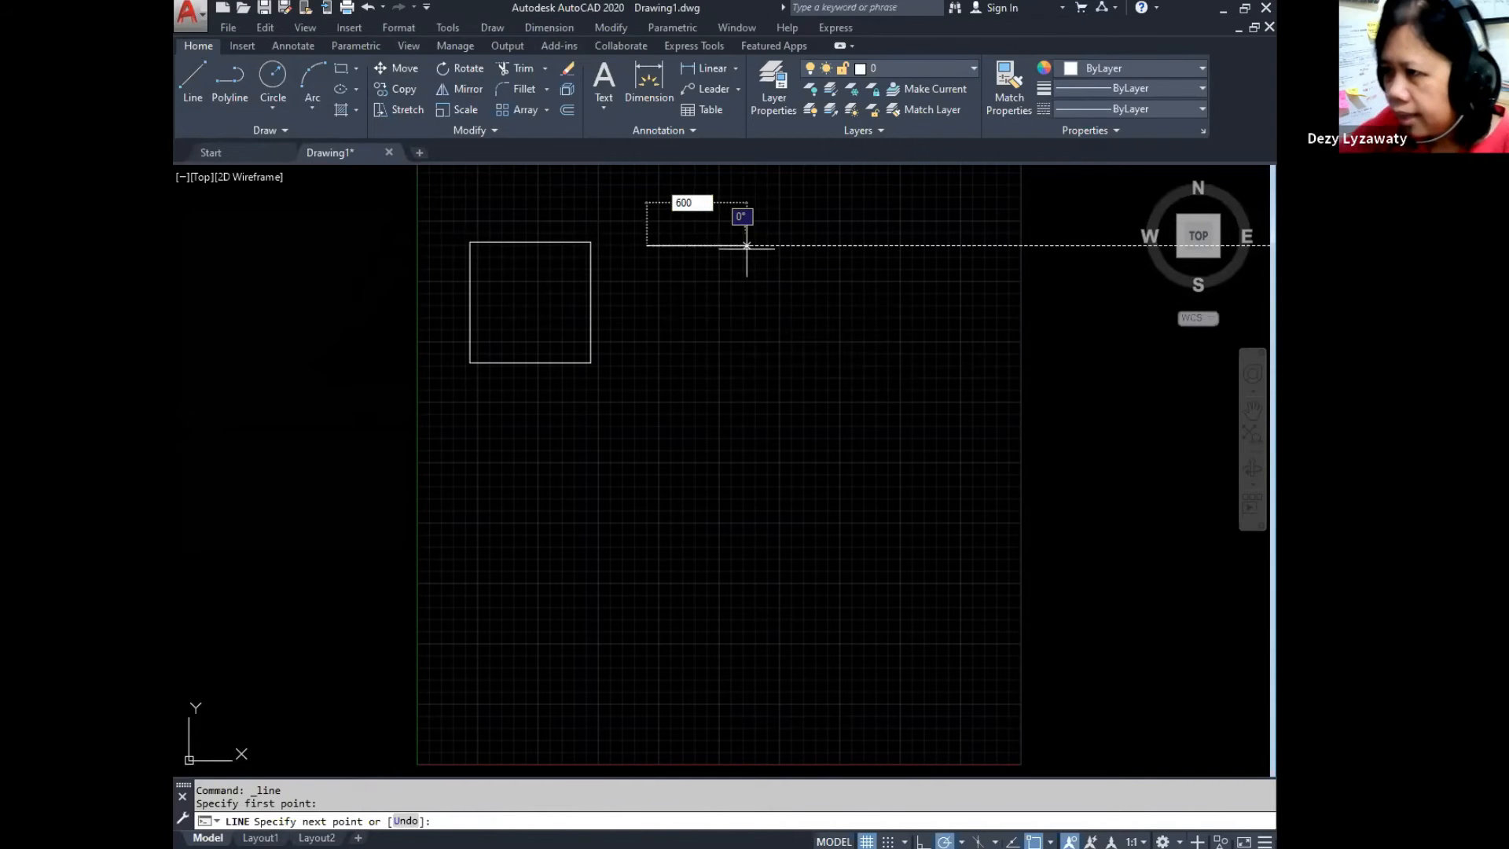
key("Return")
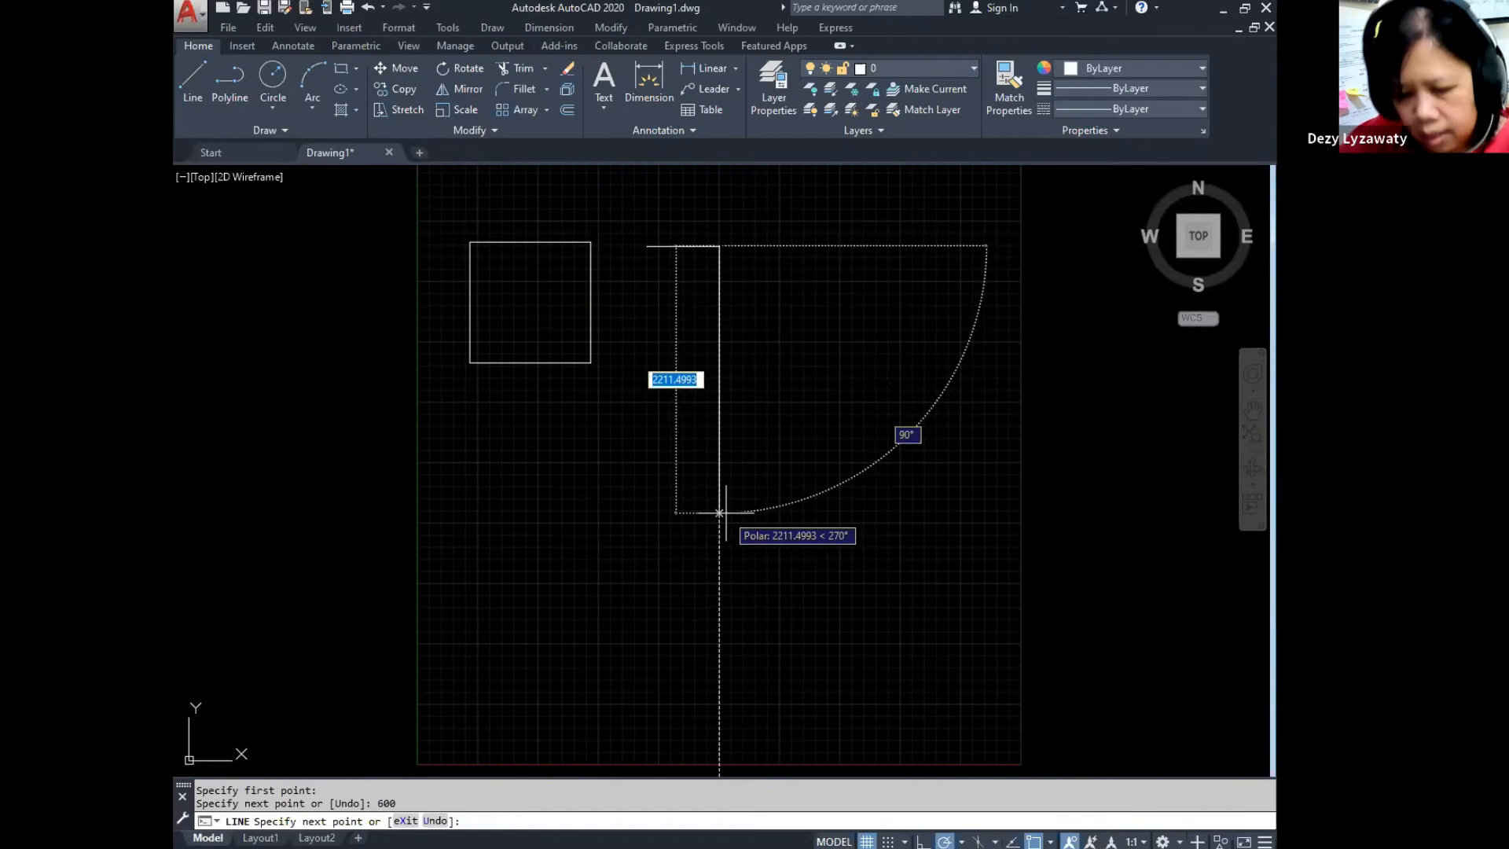
type("1200")
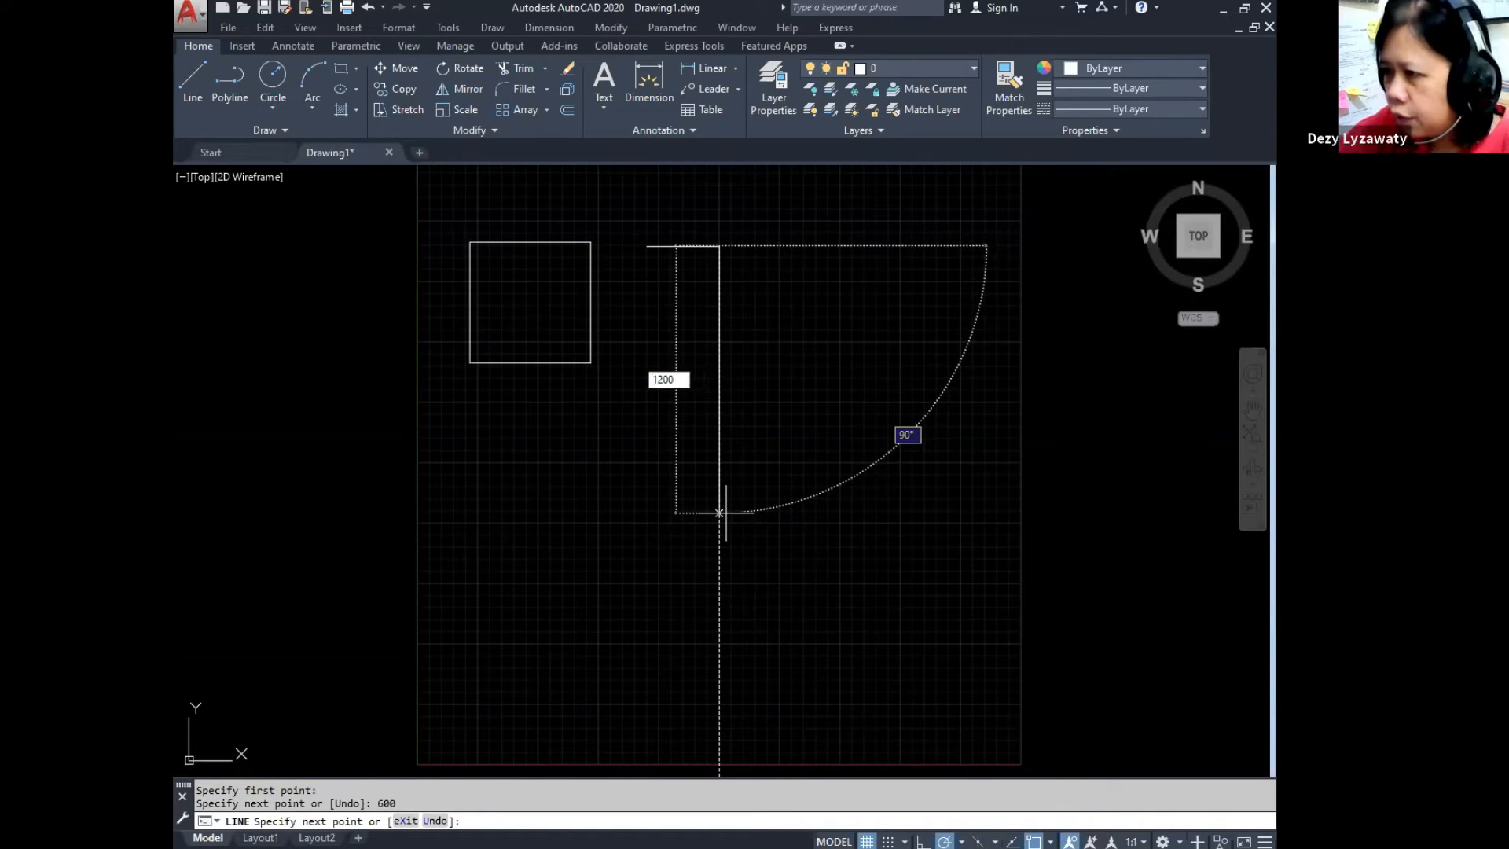
key("Return")
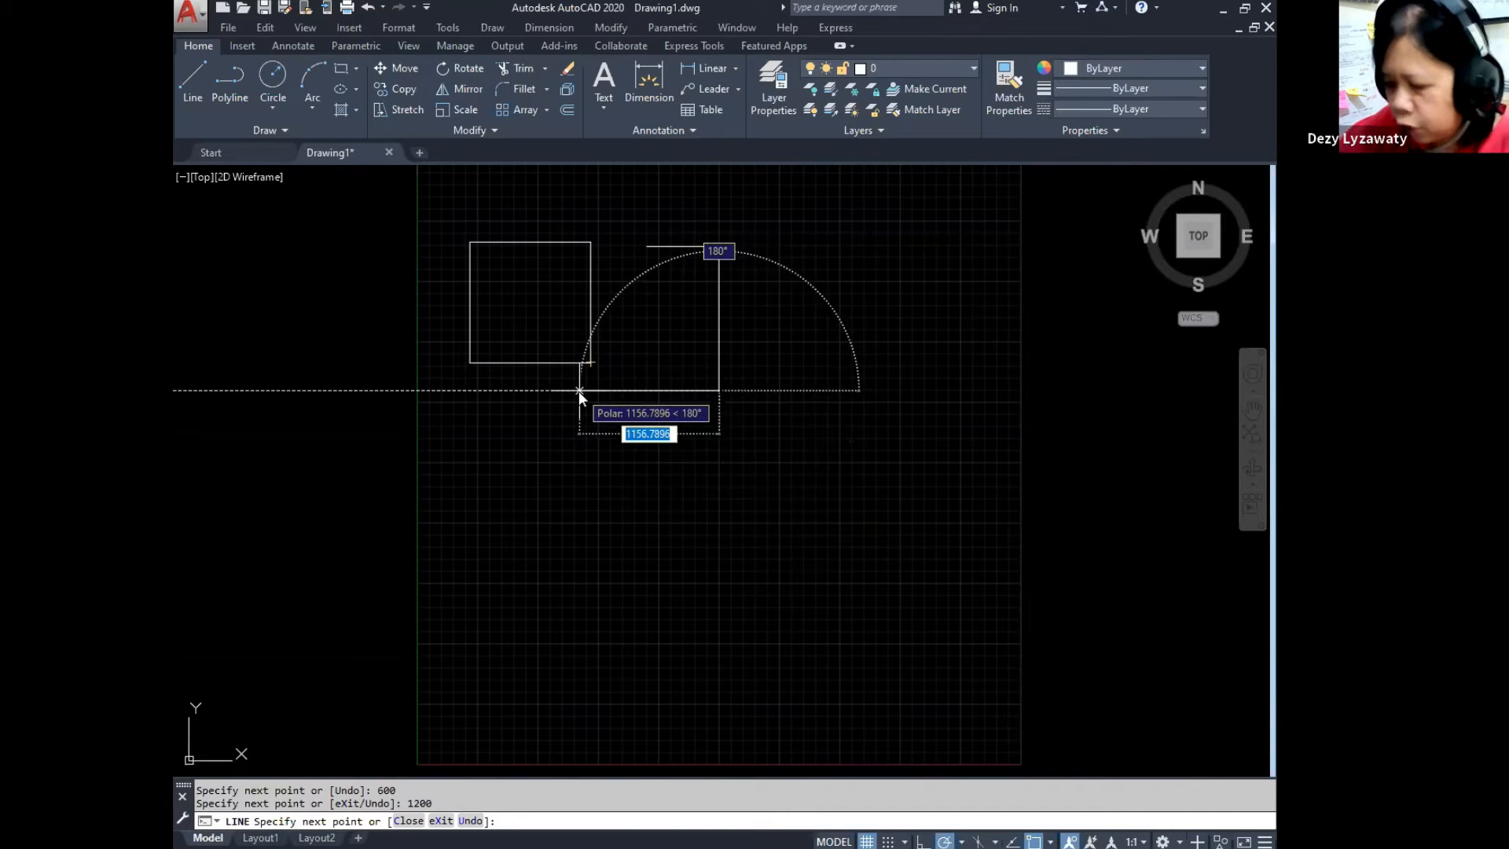
type("600")
key("Return")
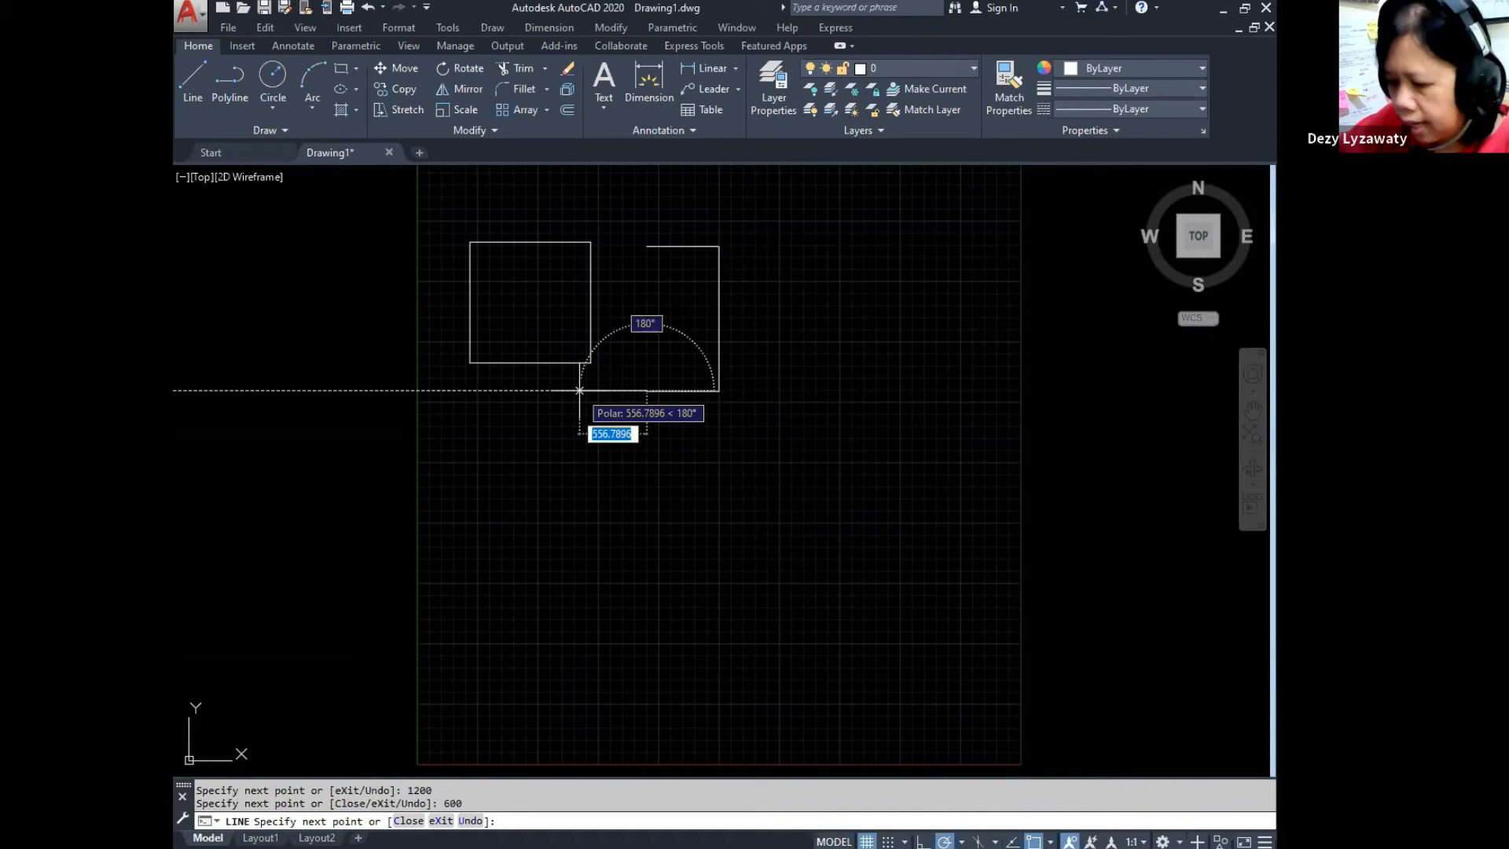
type("c")
key("Return")
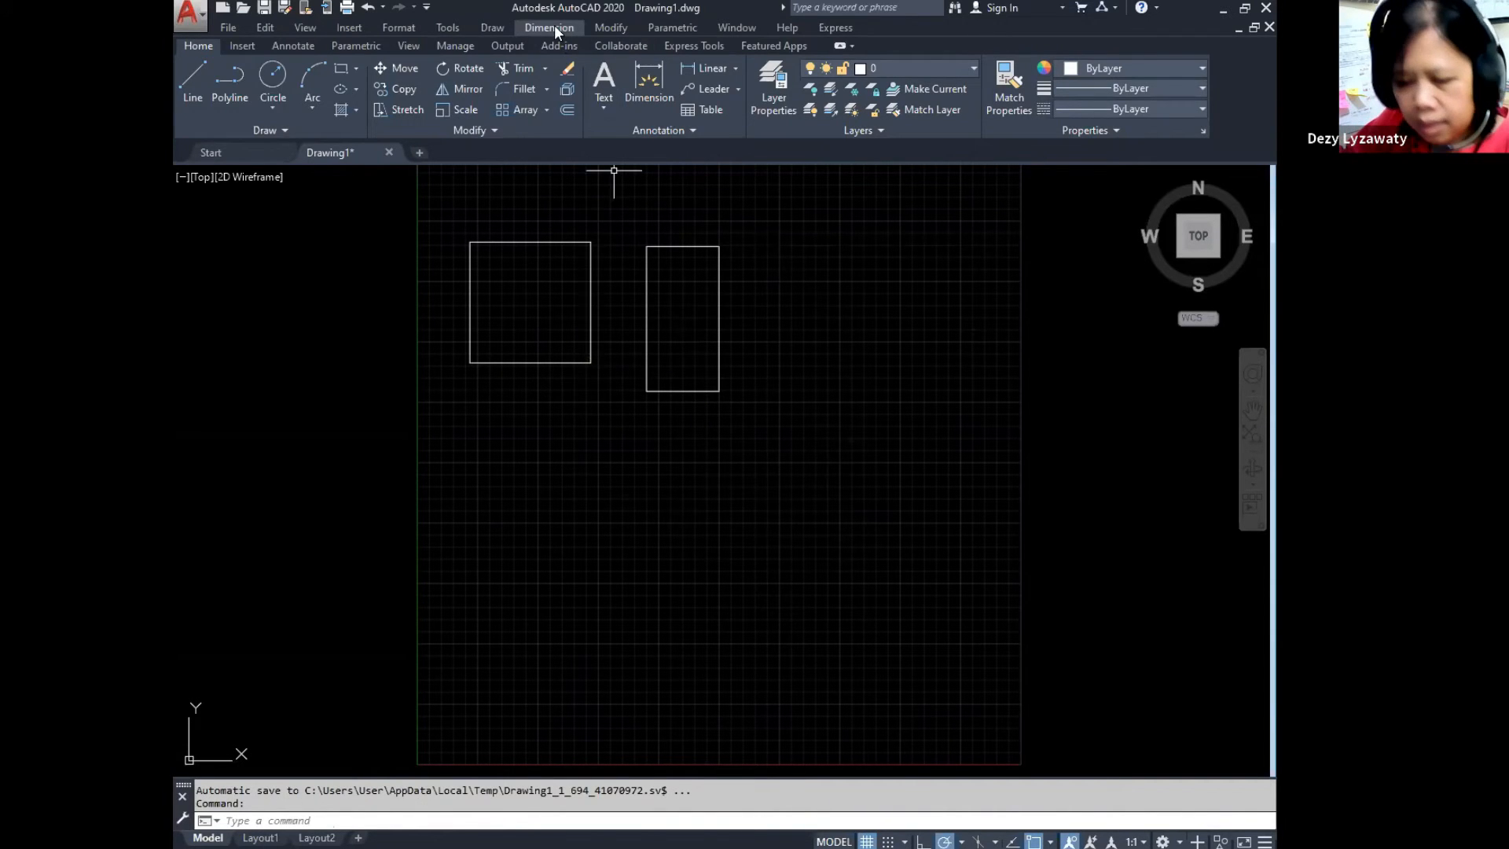
Step: Start an L-shaped outline below the square with connected lines 600 to the right, 600 down and 900 to the right
left_click(495, 29)
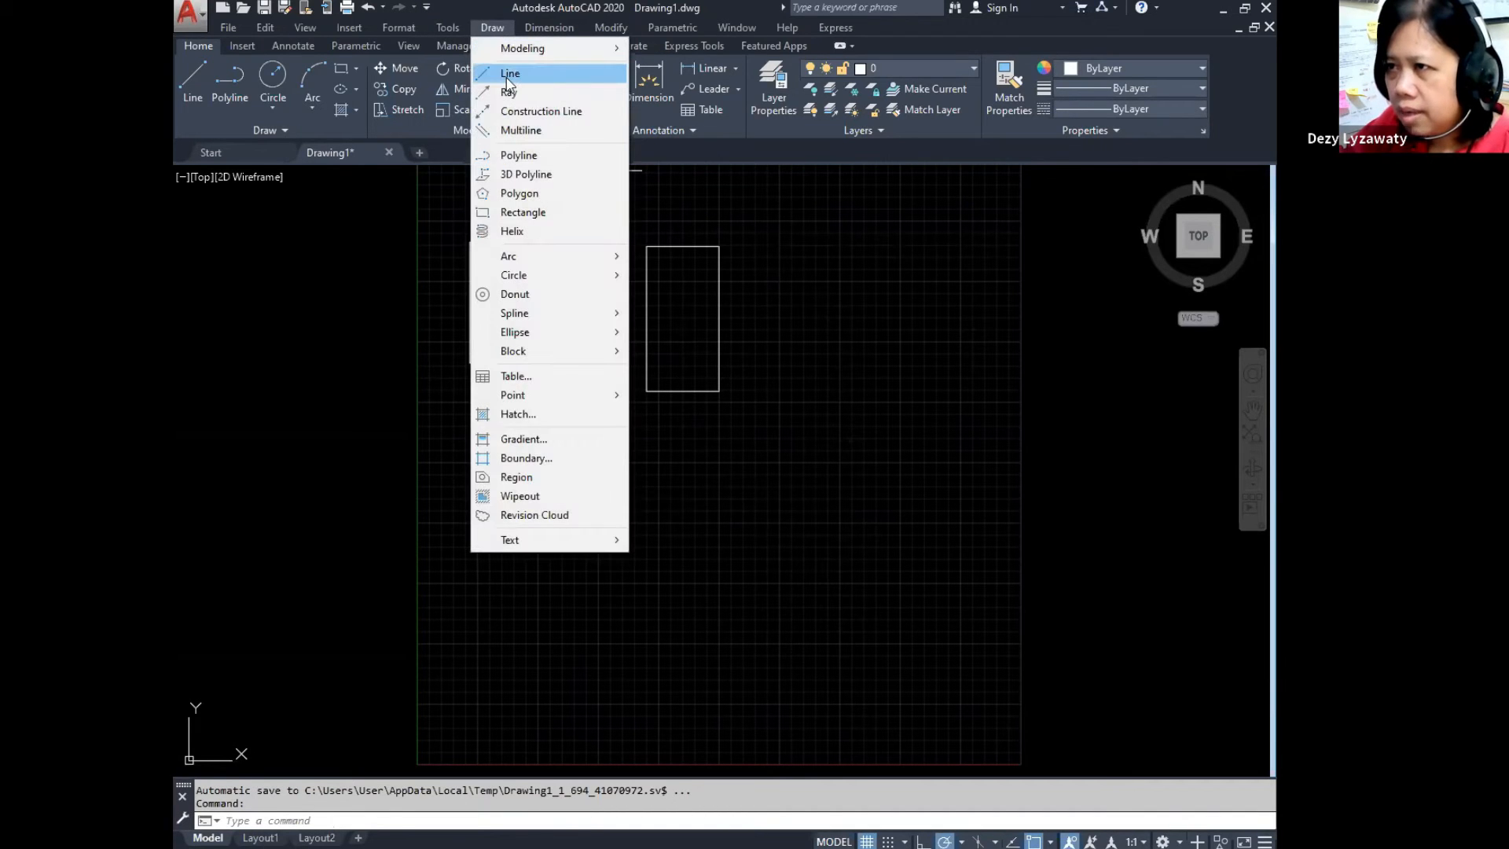
left_click(509, 74)
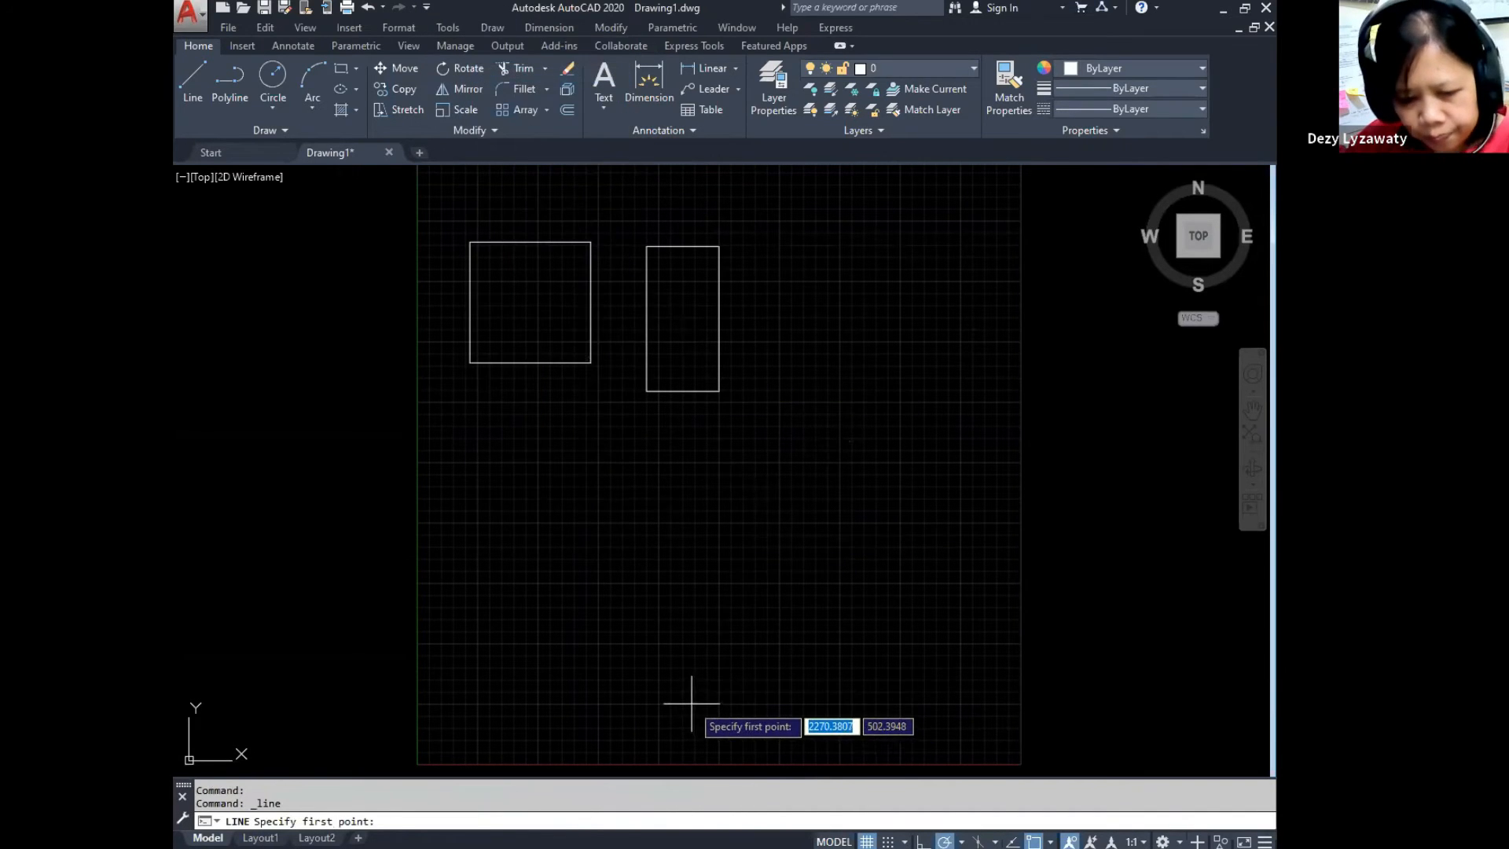
left_click(492, 493)
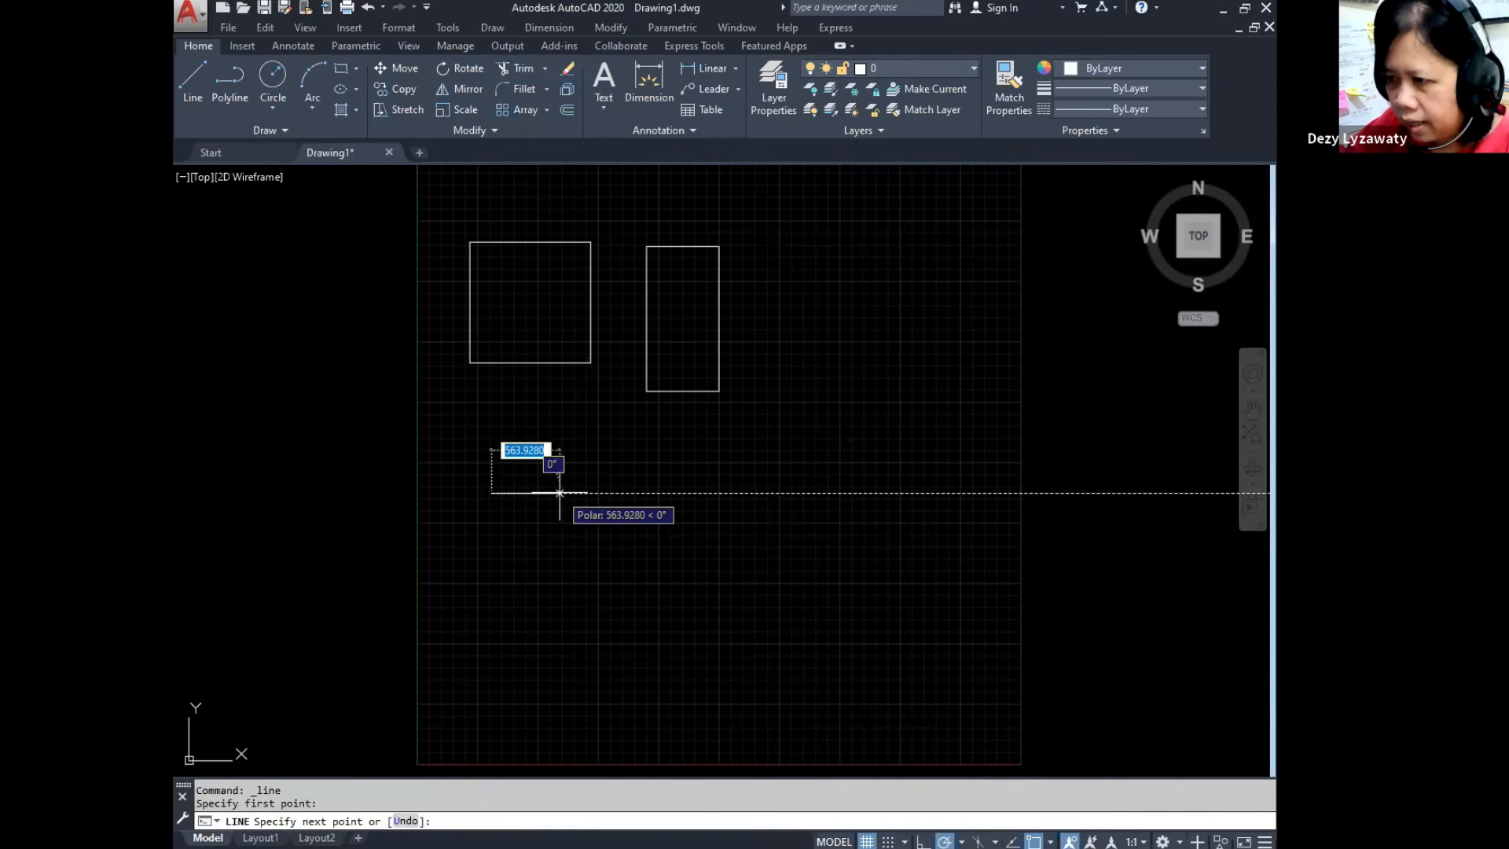
type("600")
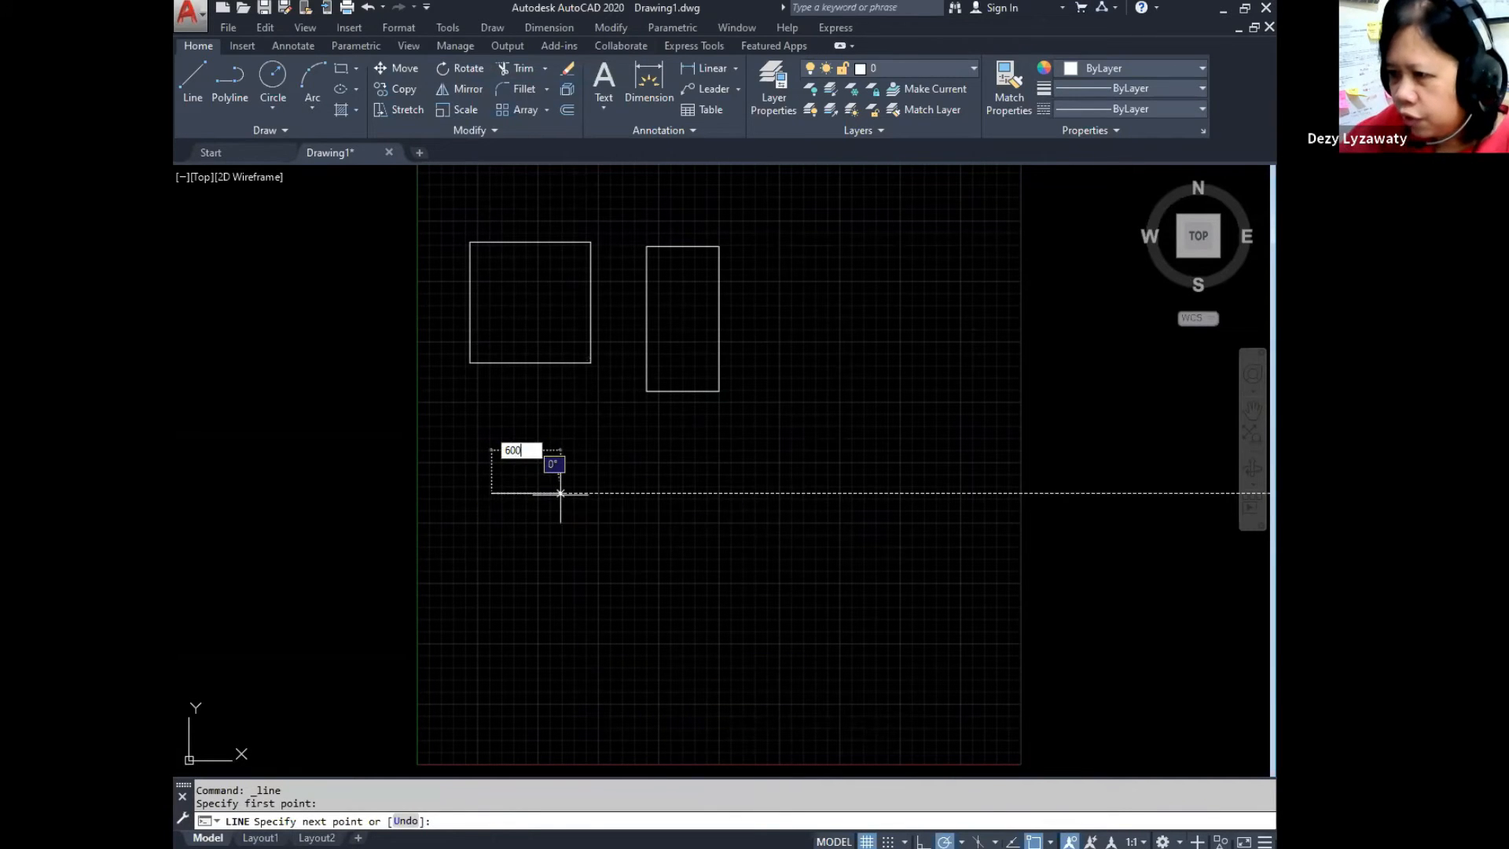
key("Return")
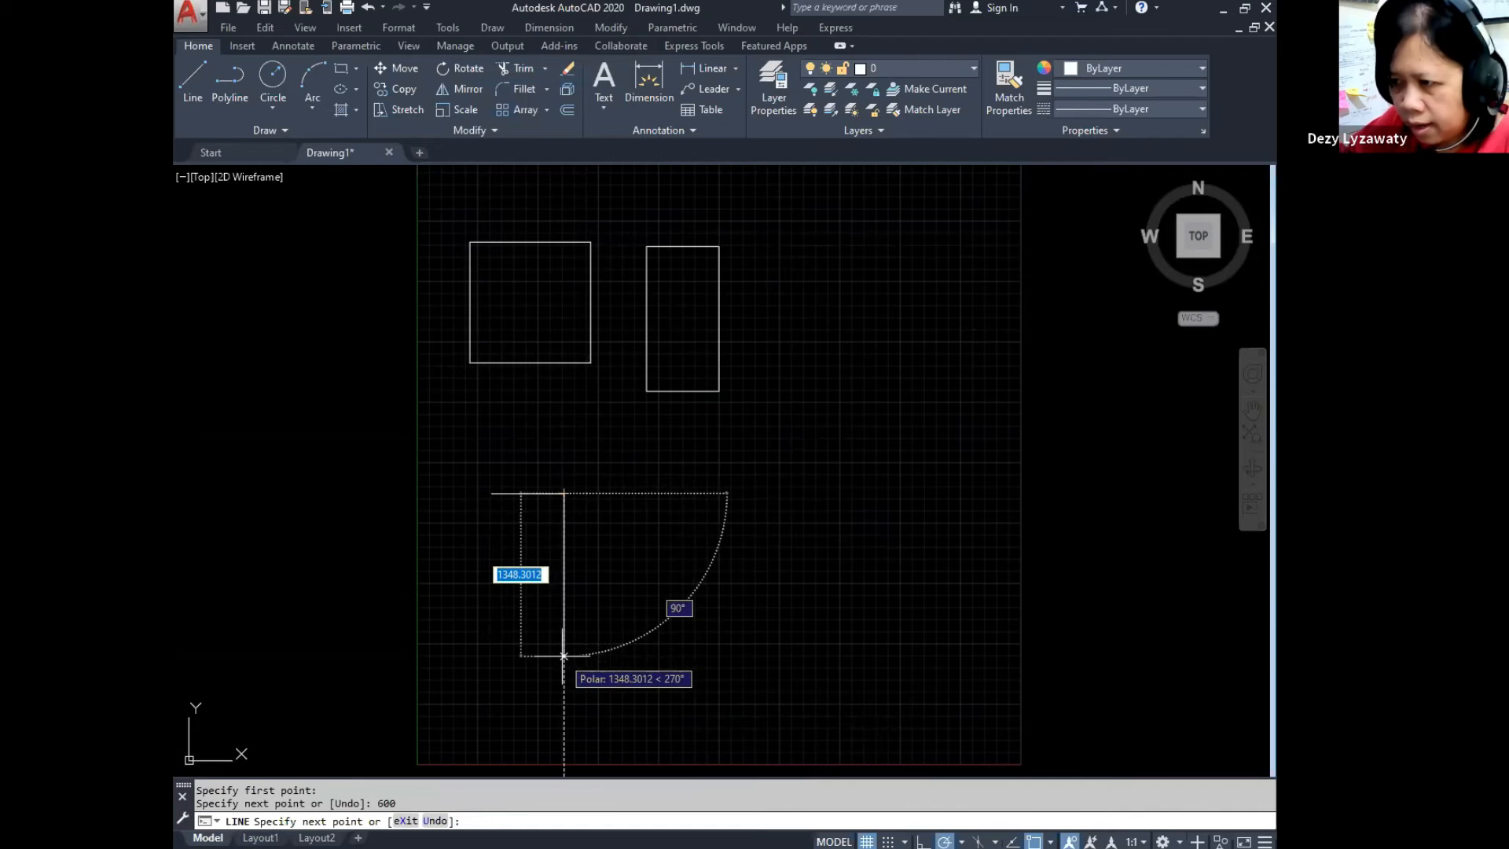
type("600")
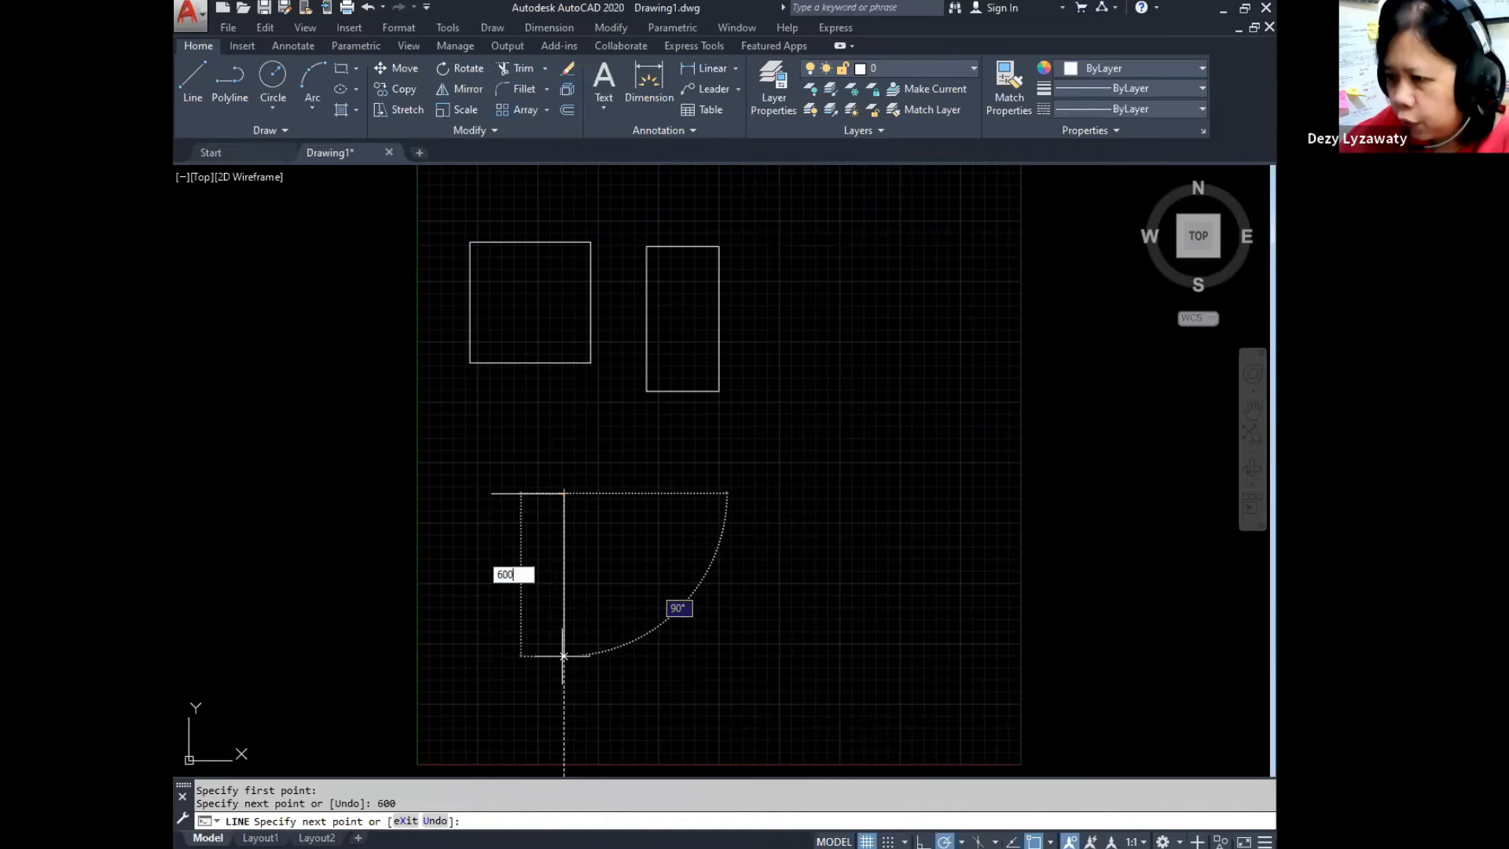
key("Return")
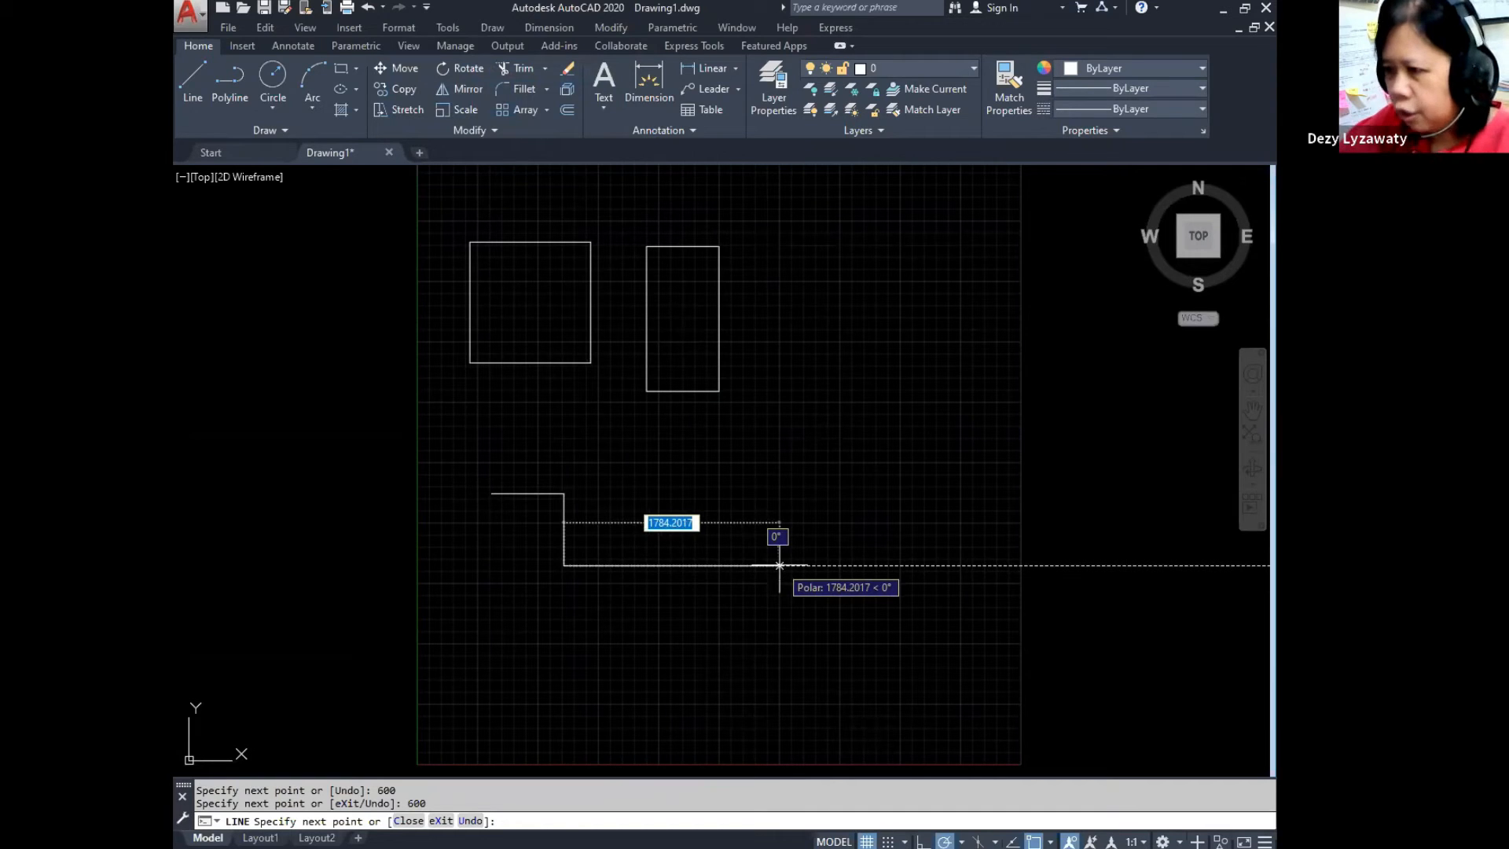
type("900")
key("Return")
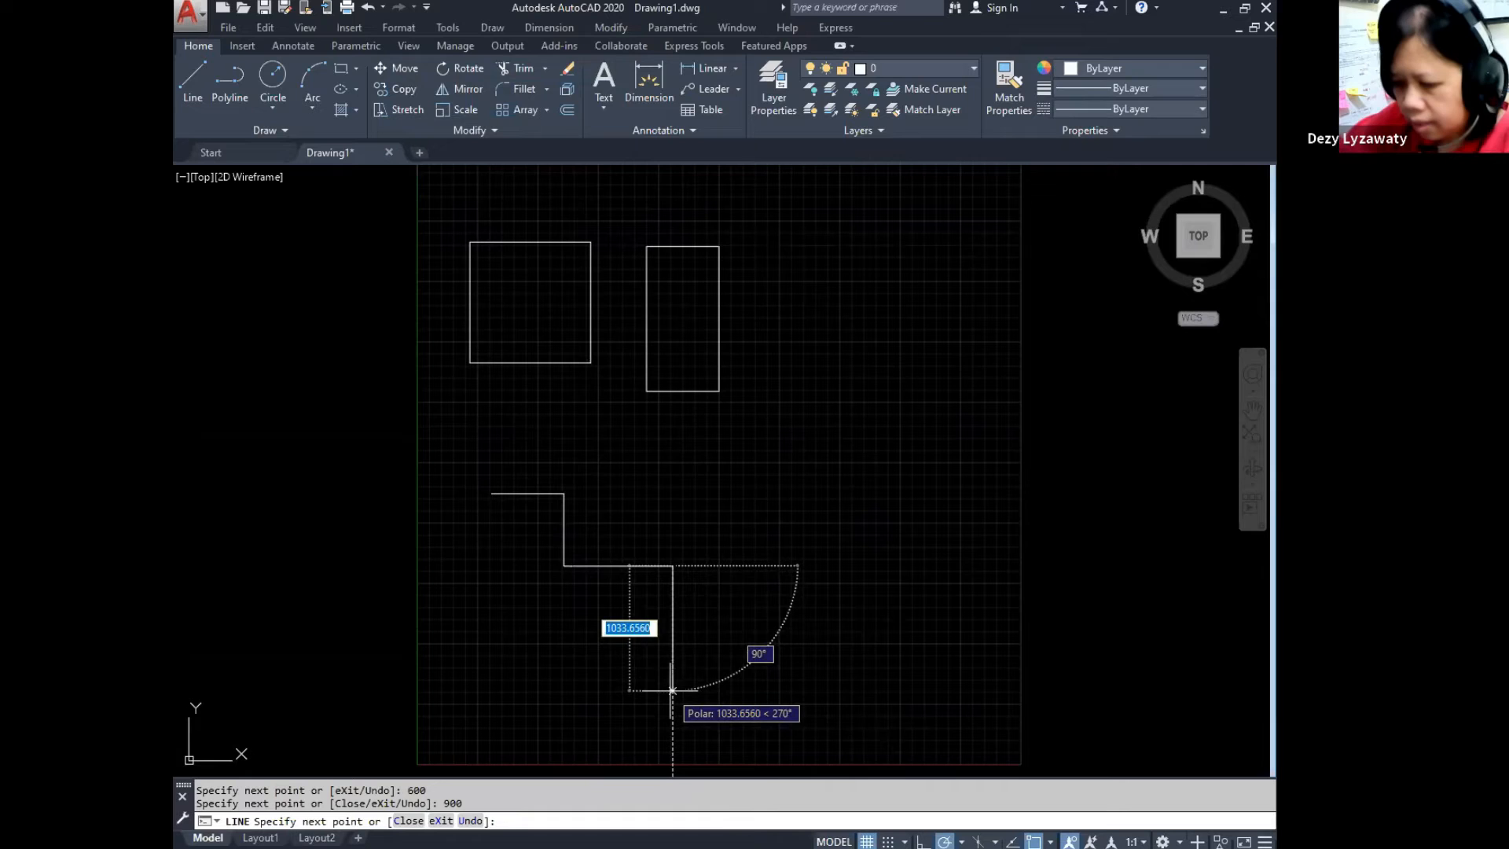
Step: Complete the L-shaped outline with lines 600 down and 1500 to the left, and close it to its starting point
type("600")
key("Return")
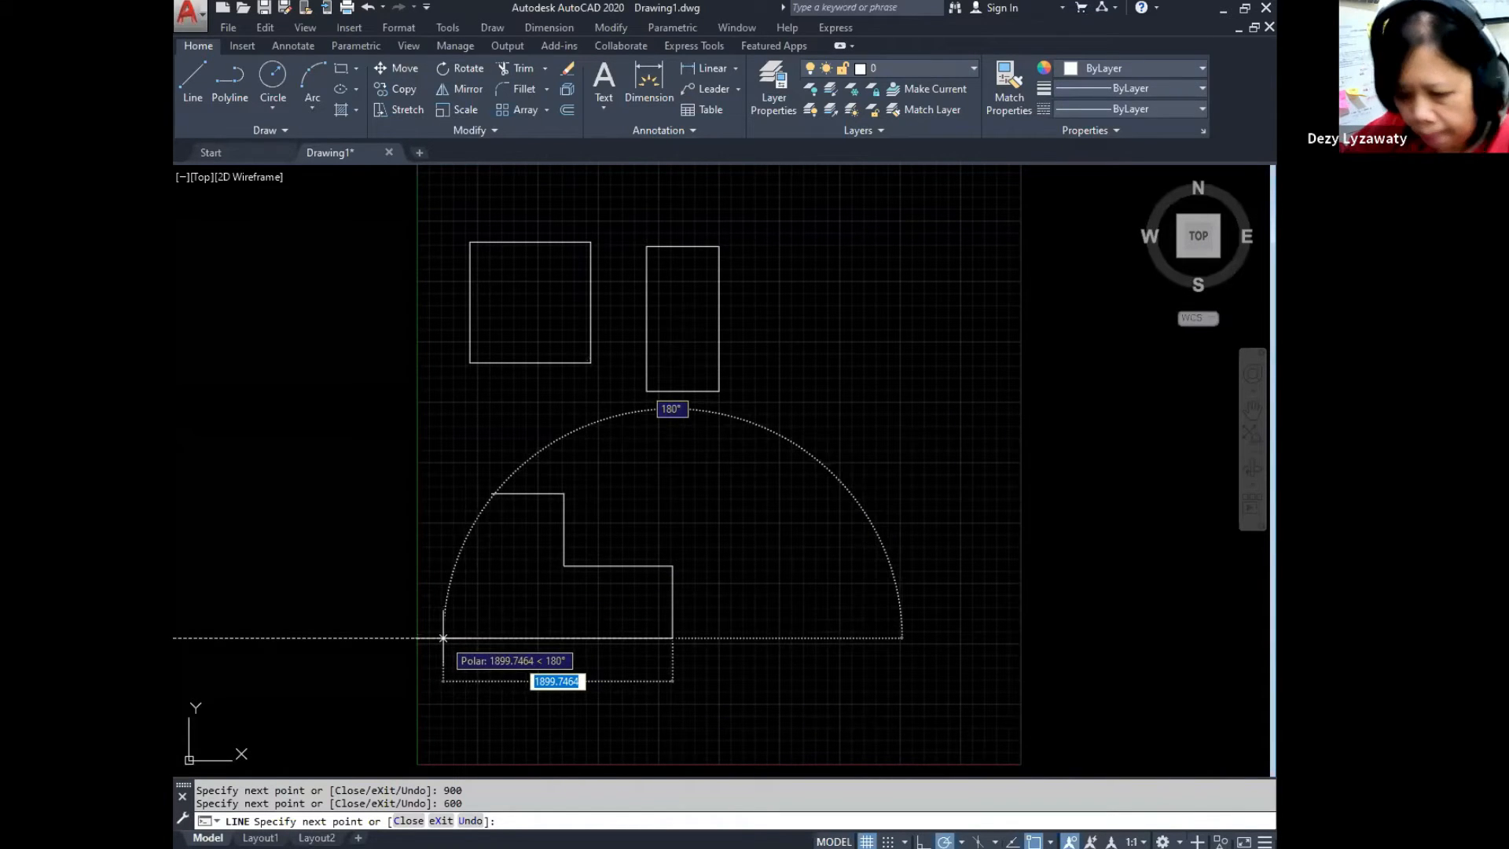
type("1500")
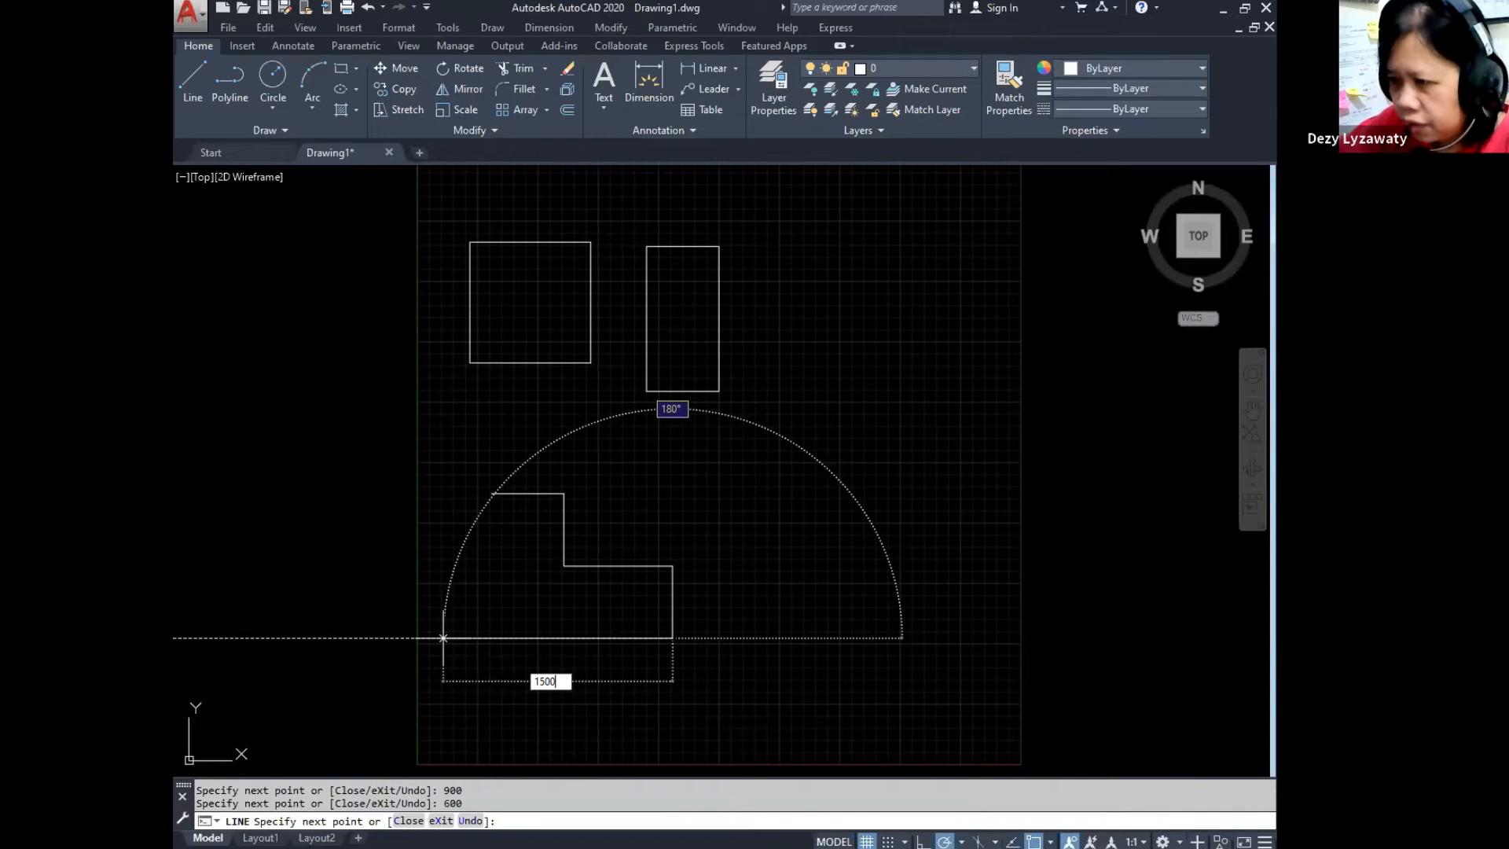
key("Return")
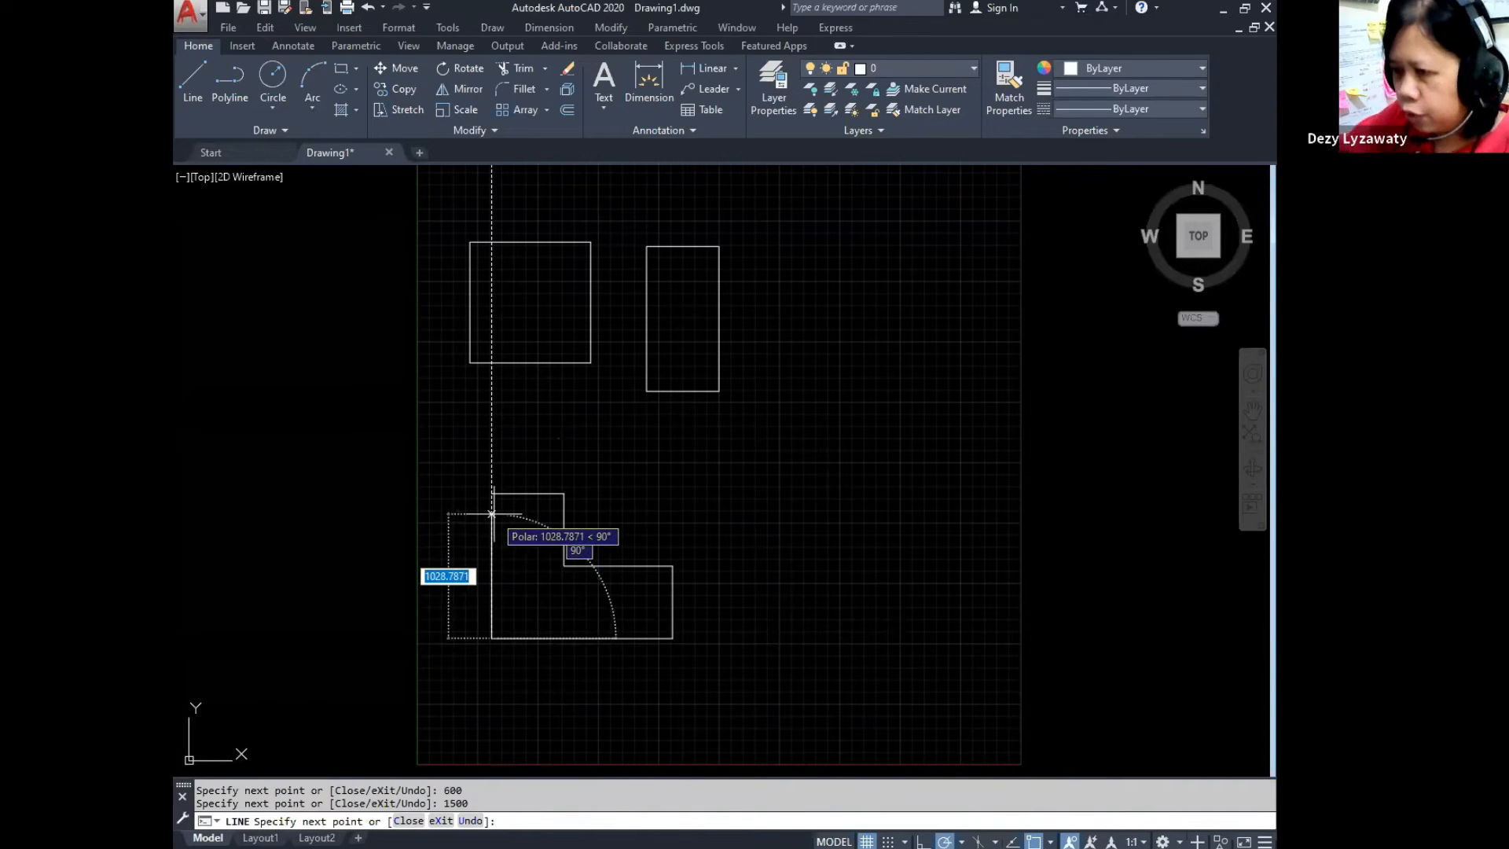
type("c")
key("Return")
Step: Draw connected lines 1200 to the right and 600 up in the open area right of the upright rectangle
middle_click_drag(1001, 315, 990, 321)
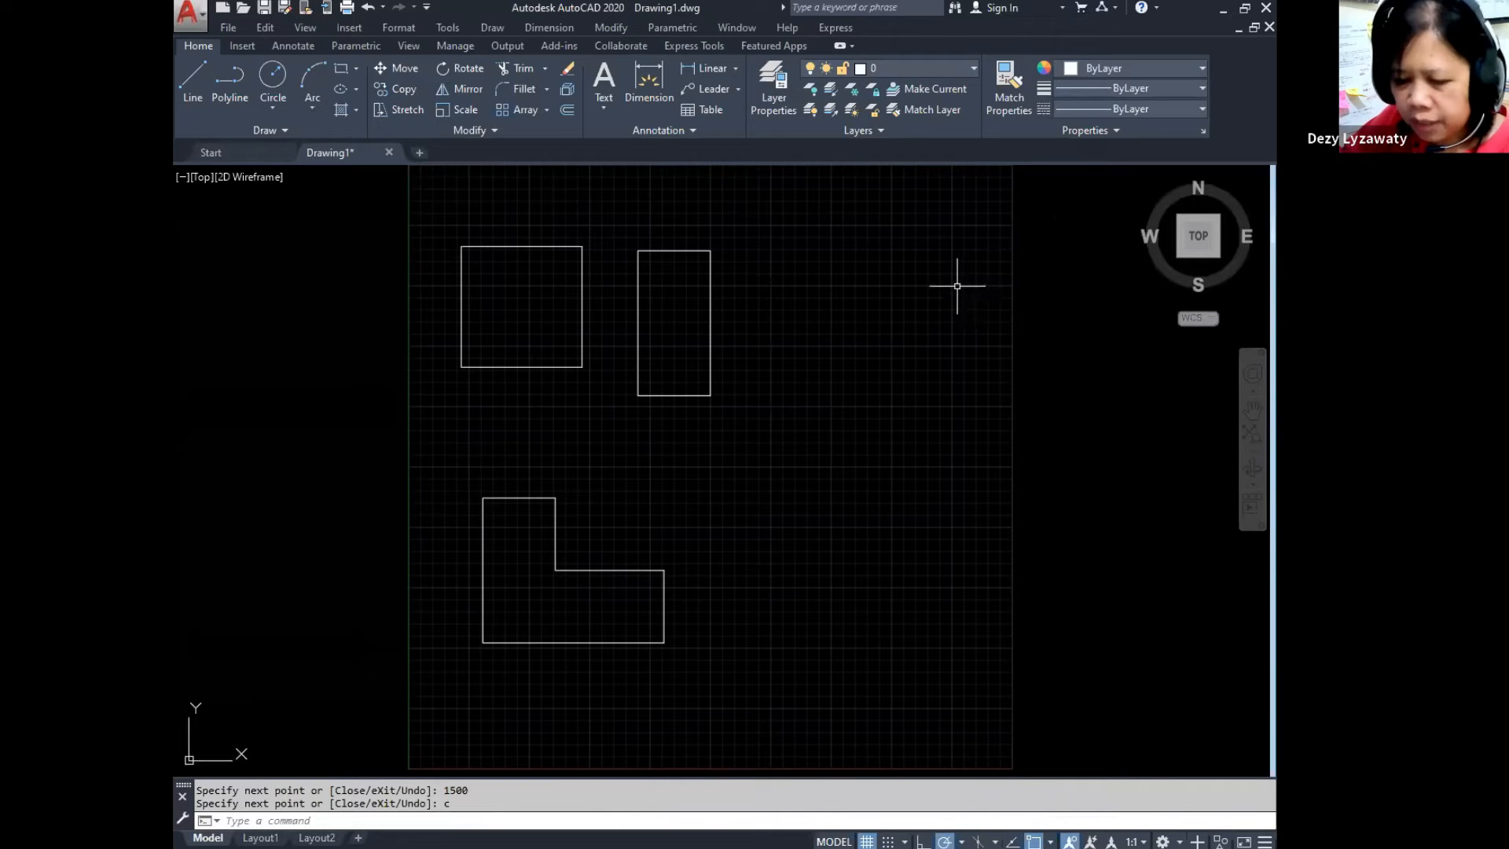
left_click(498, 32)
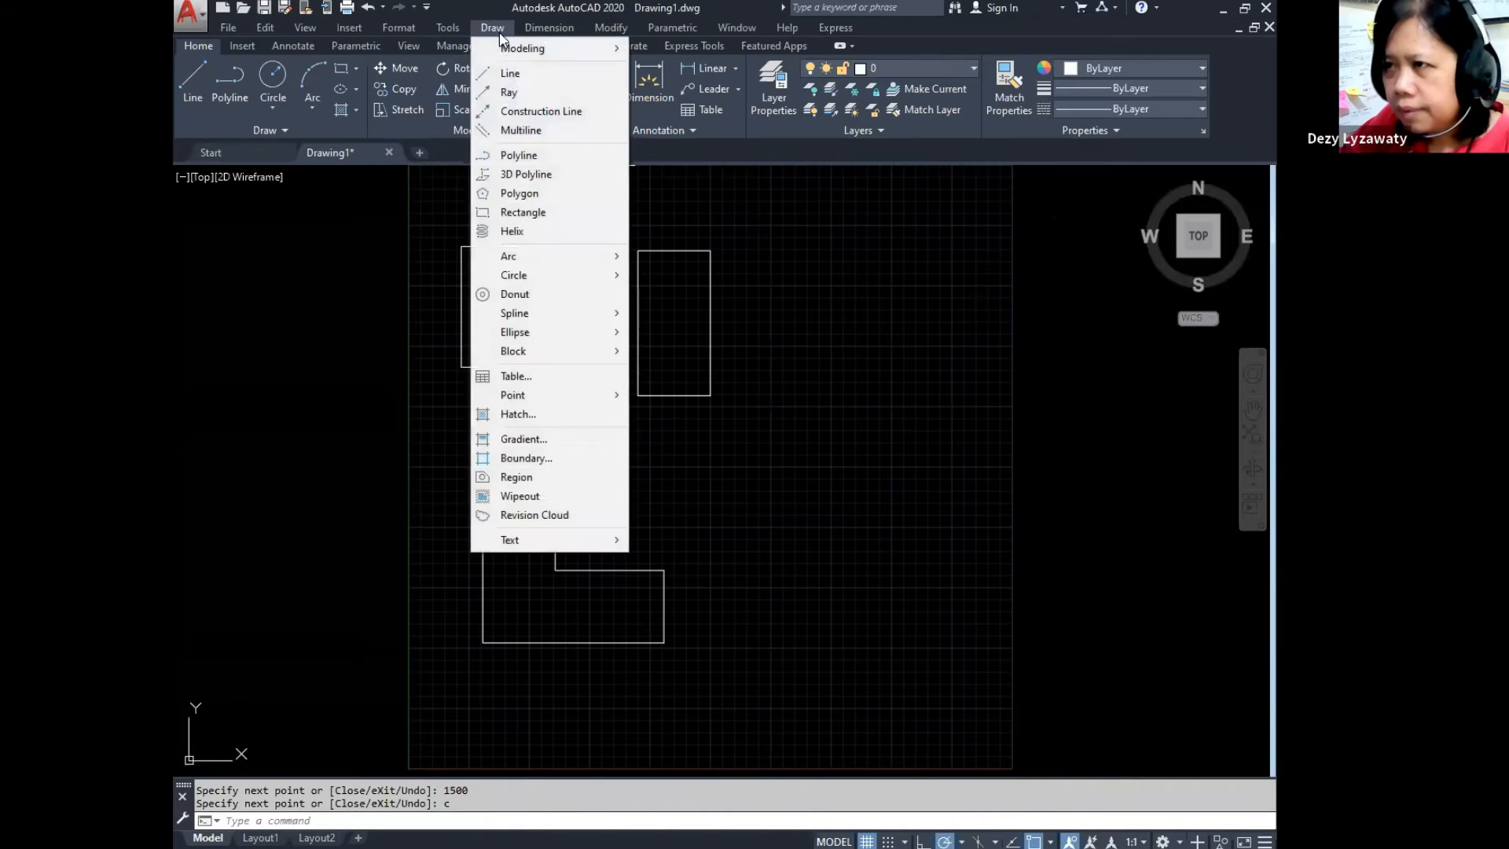
left_click(508, 75)
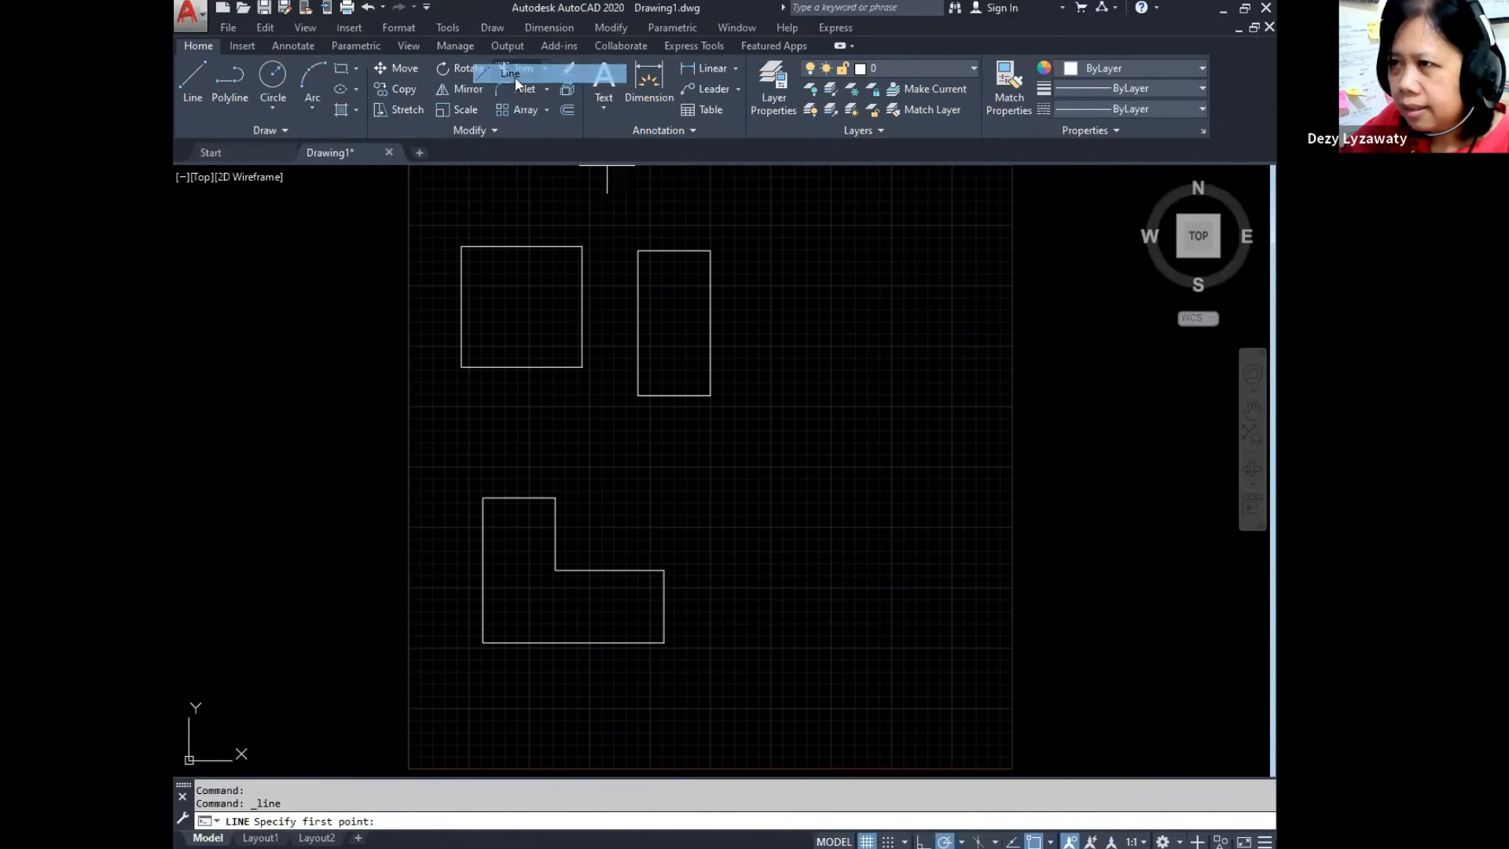
left_click(815, 396)
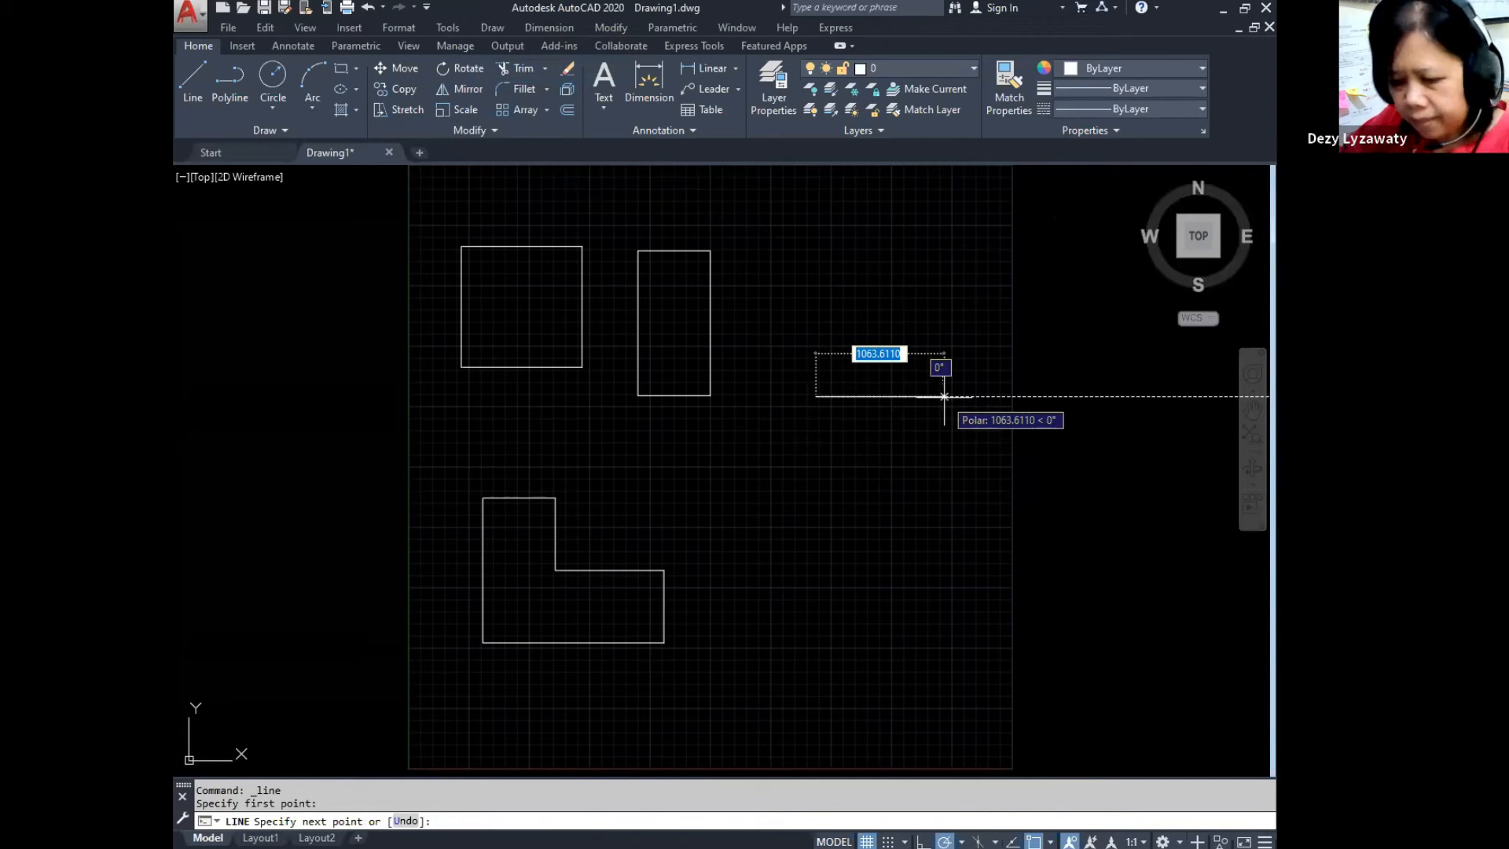
type("1200")
key("Return")
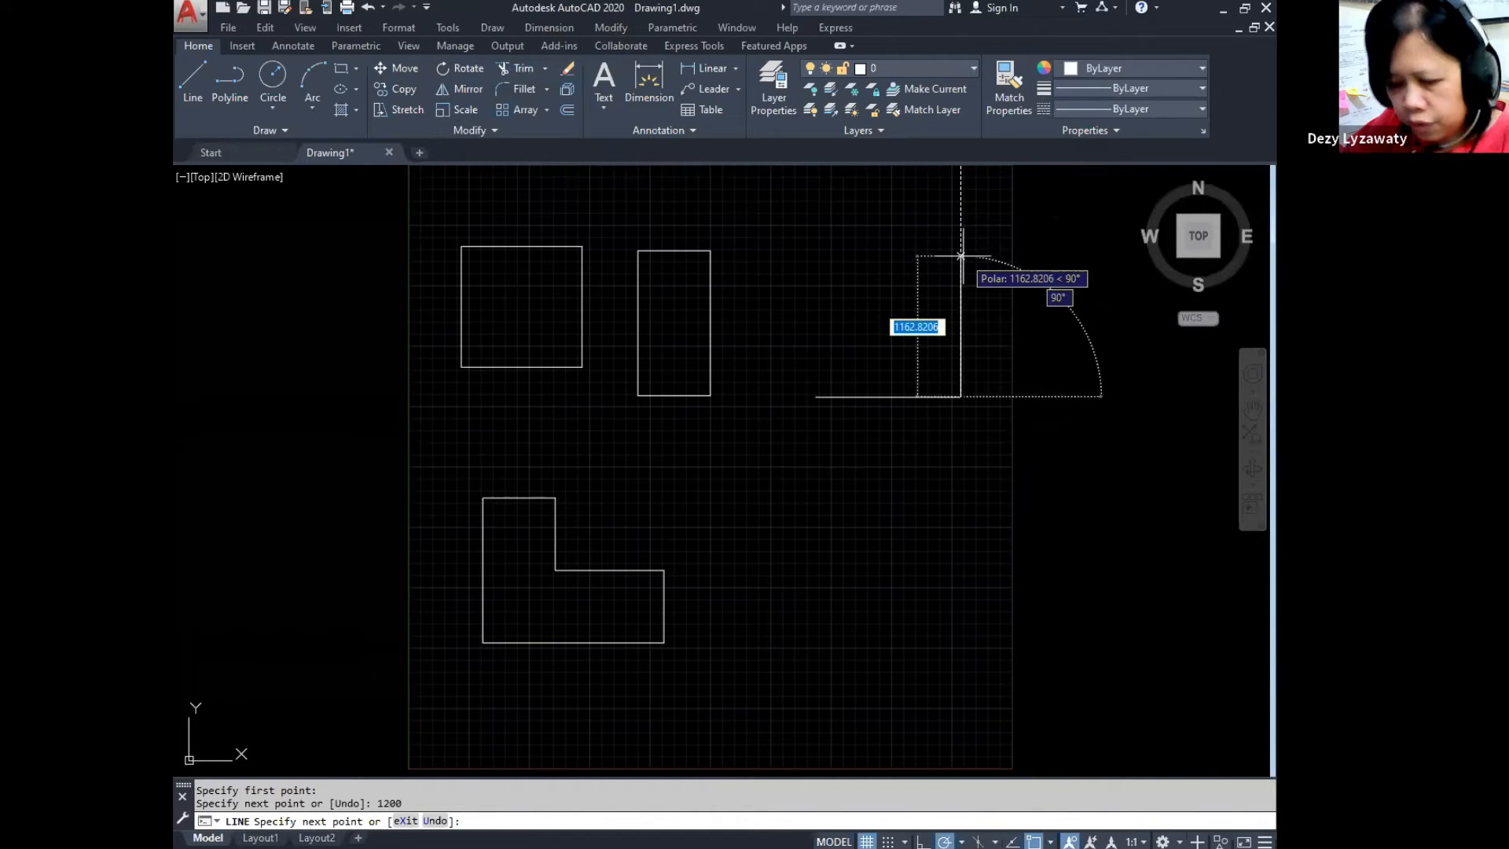
type("600")
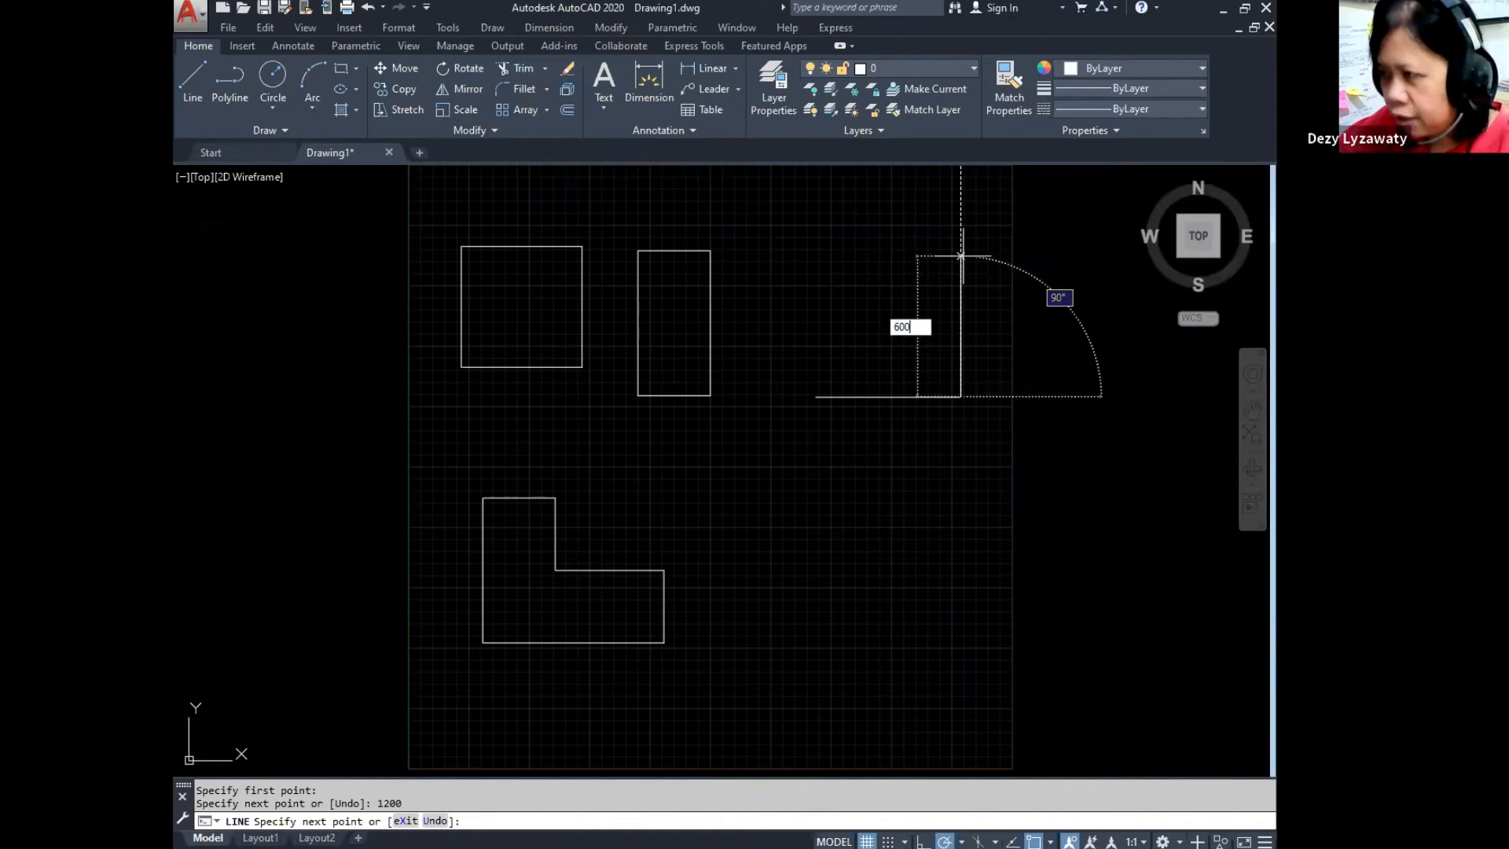
key("Return")
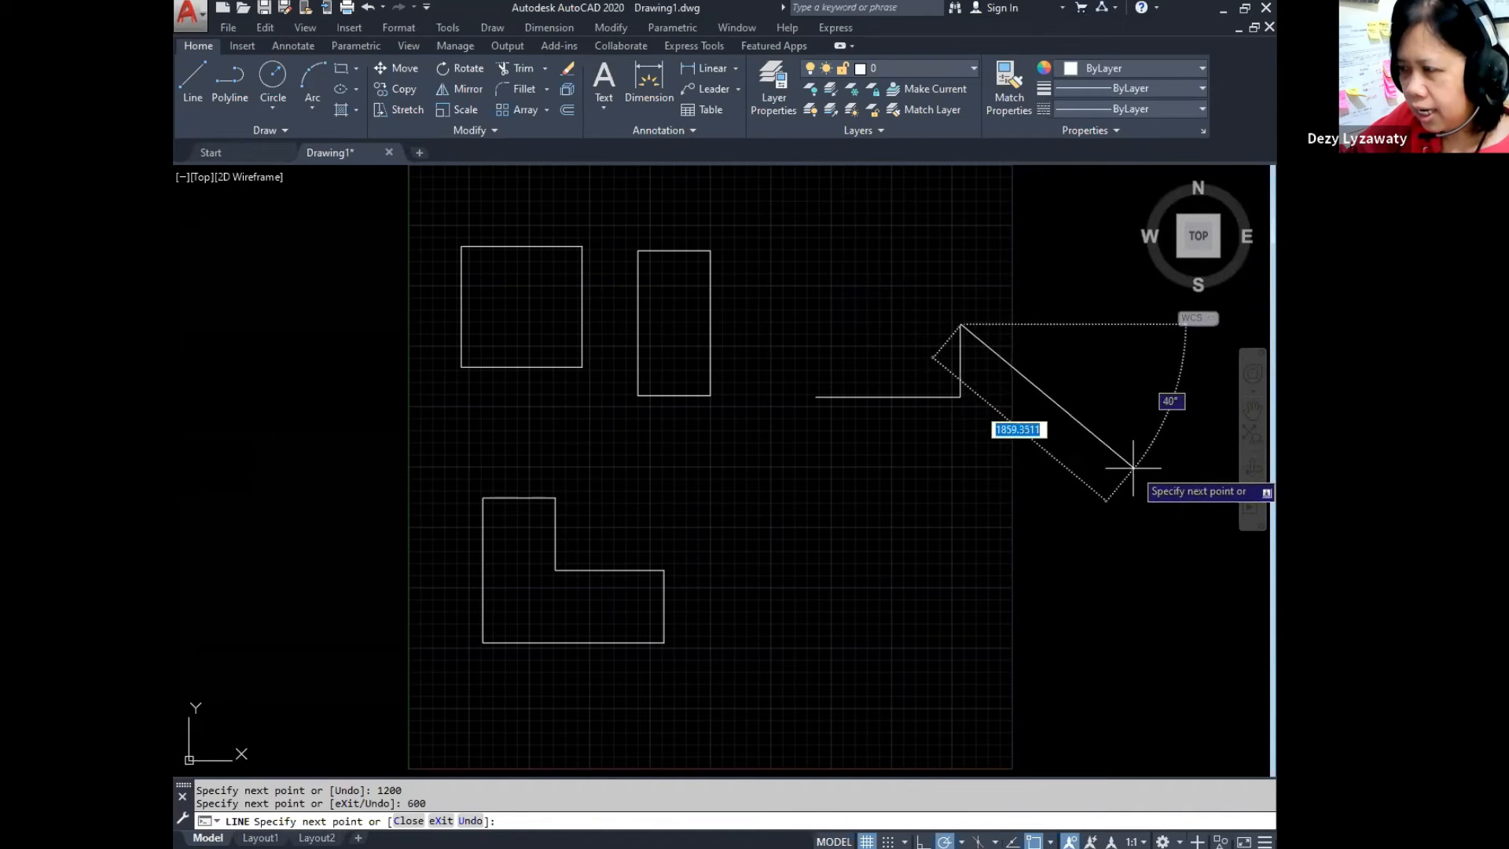
Step: End the line chain and erase its two connected lines to the right of the upright rectangle
key("Escape")
key("Escape")
left_click(969, 406)
left_click(919, 293)
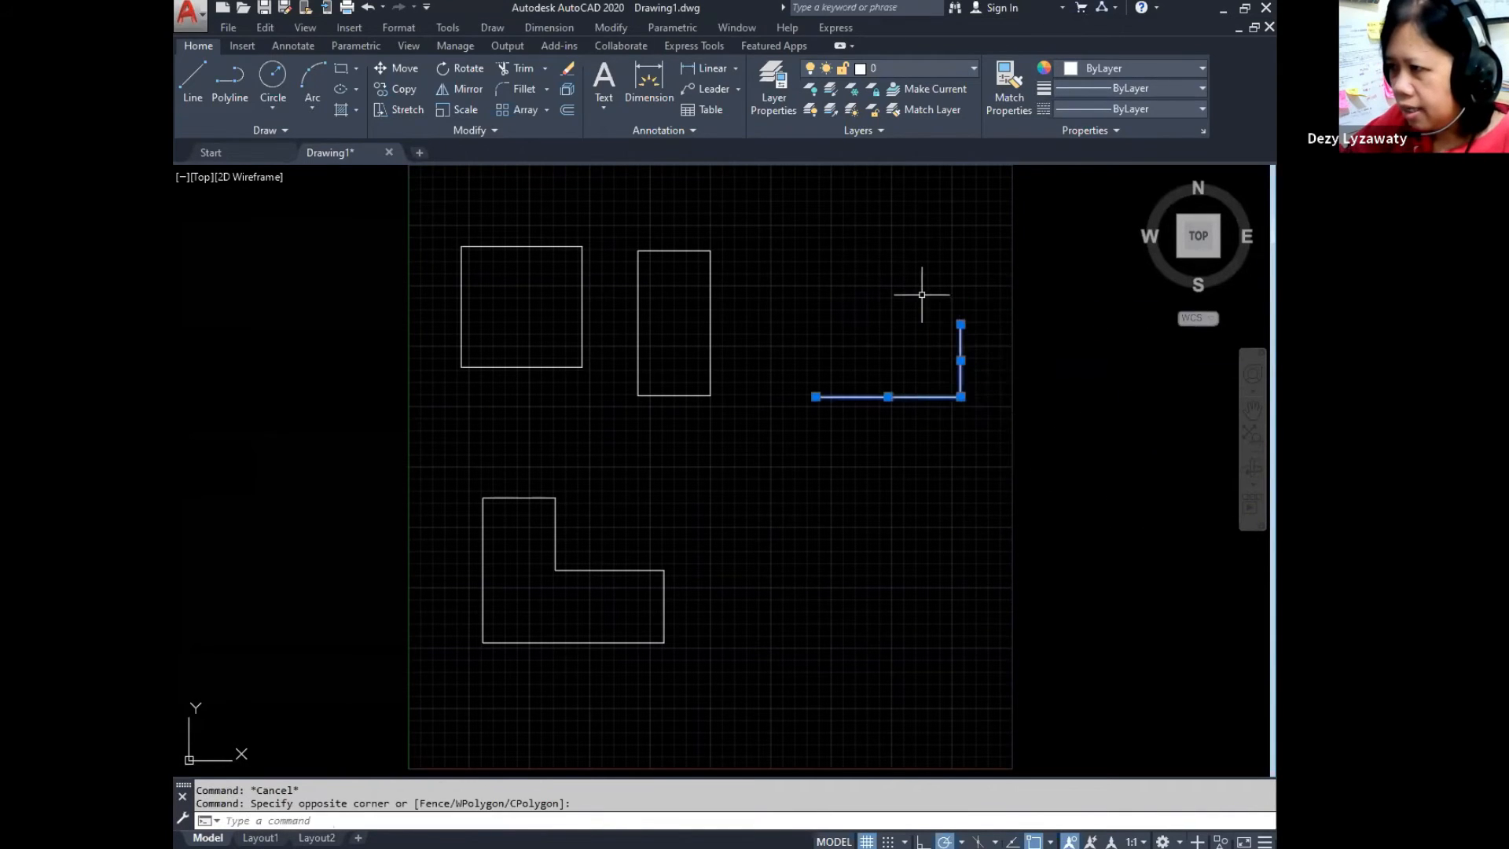
key("Delete")
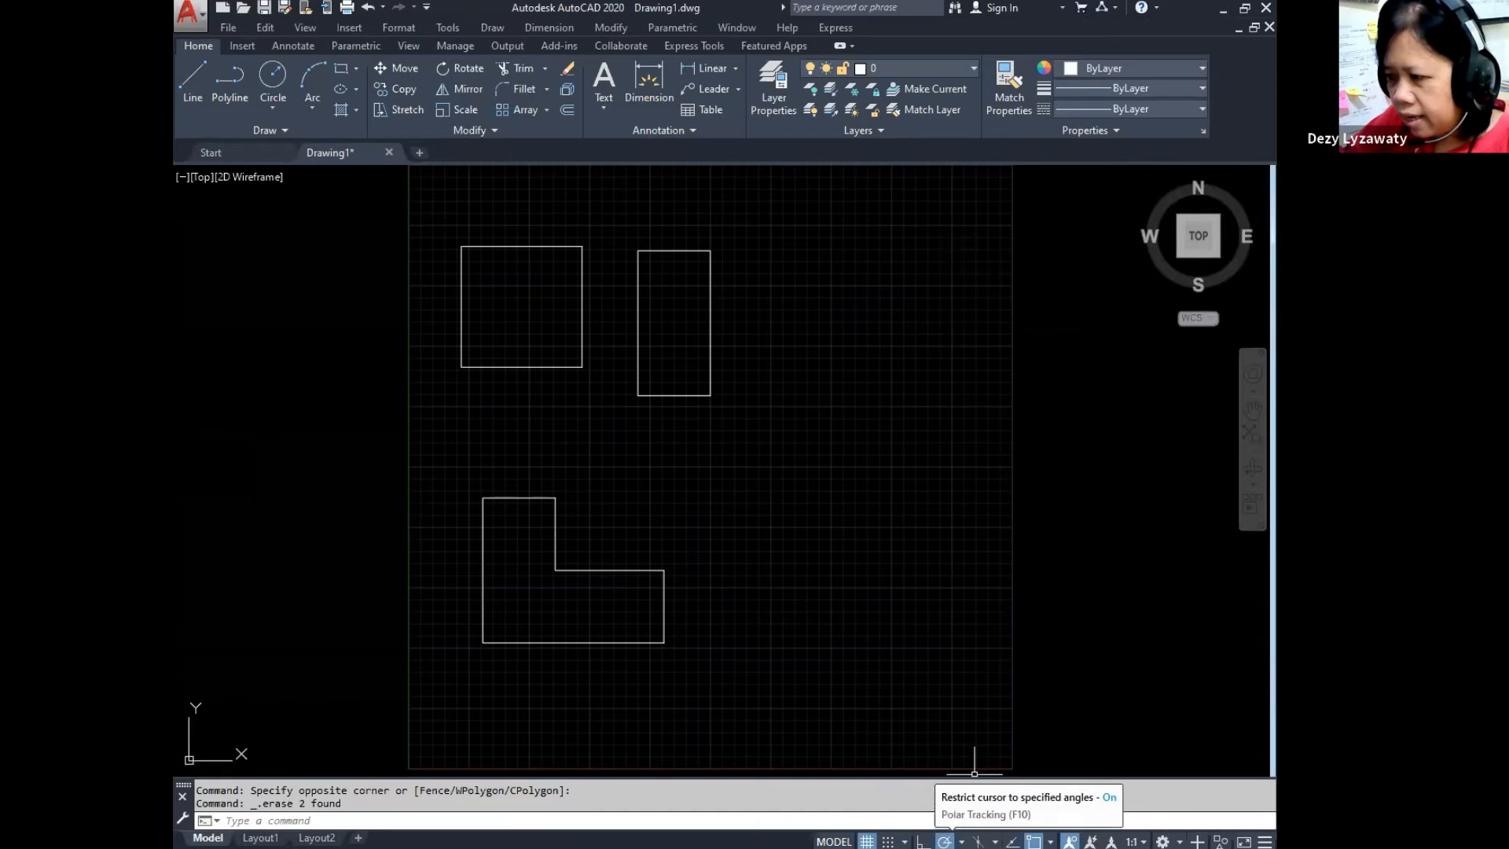
Step: Set the polar tracking angles to the 45, 90, 135, 180 option
left_click(961, 841)
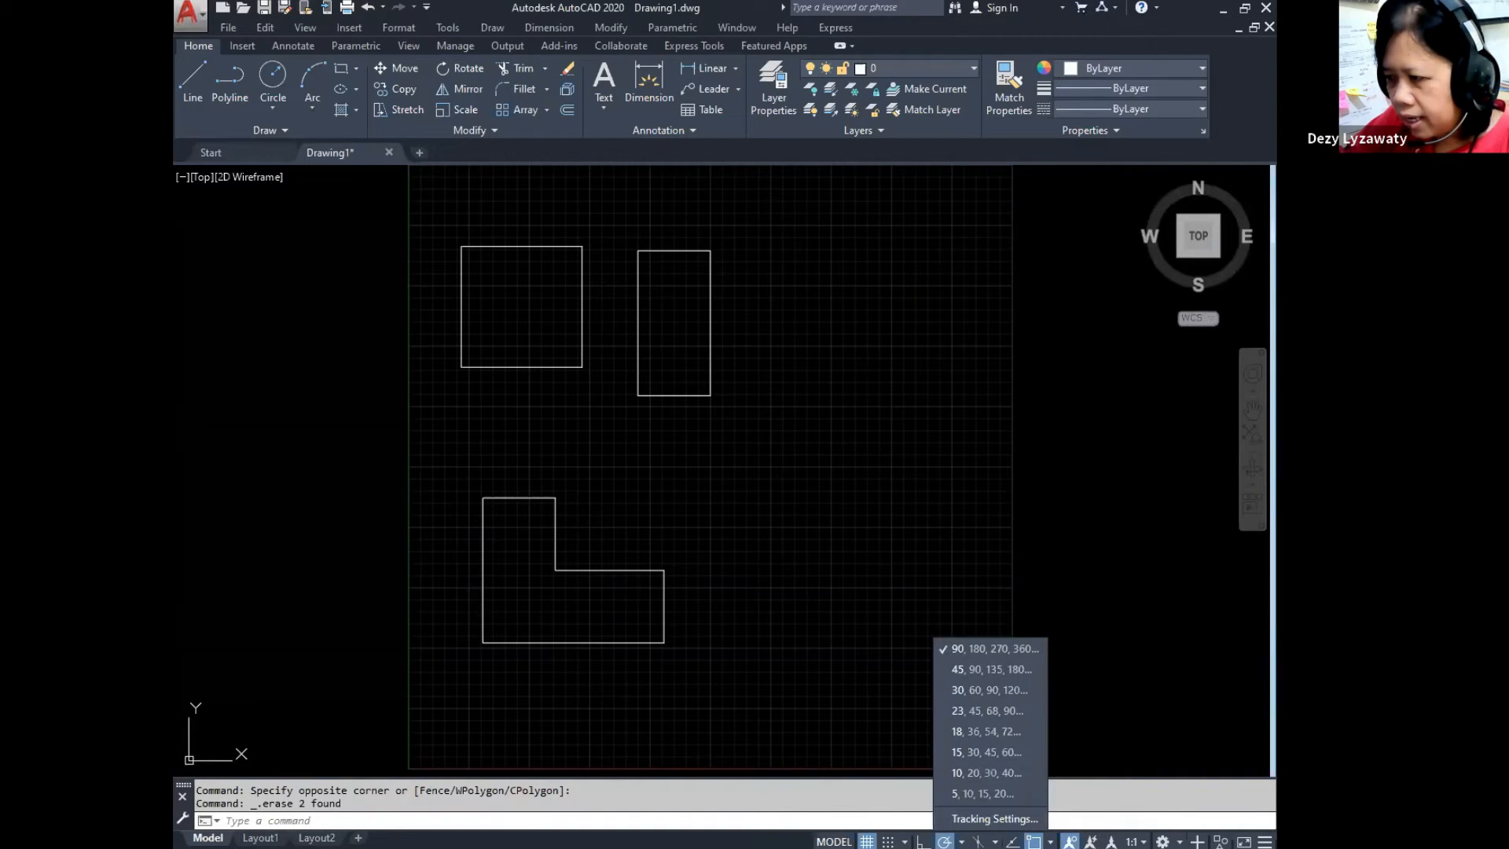
left_click(1012, 668)
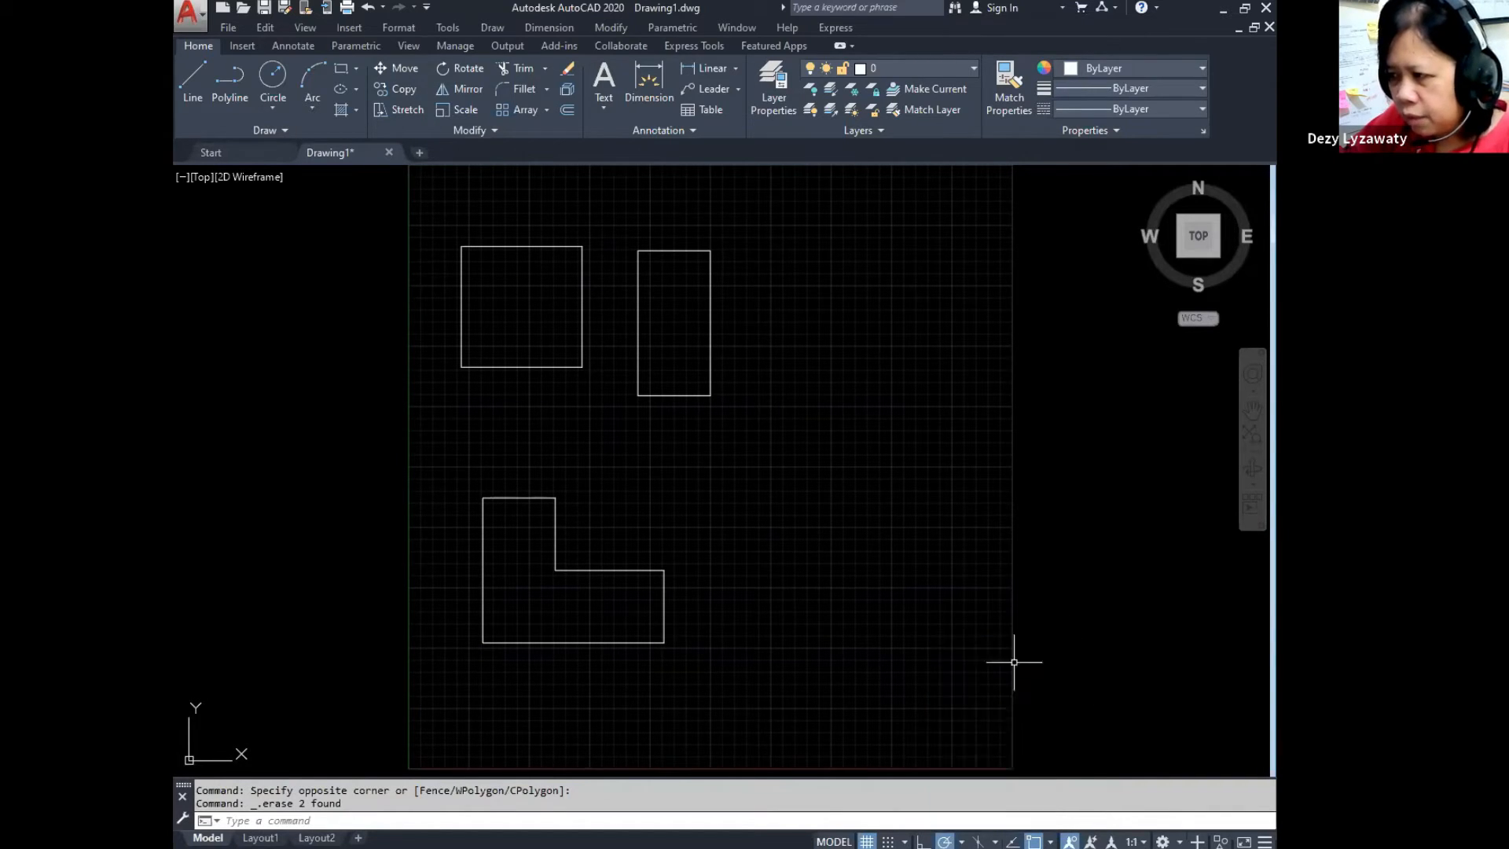
left_click(191, 75)
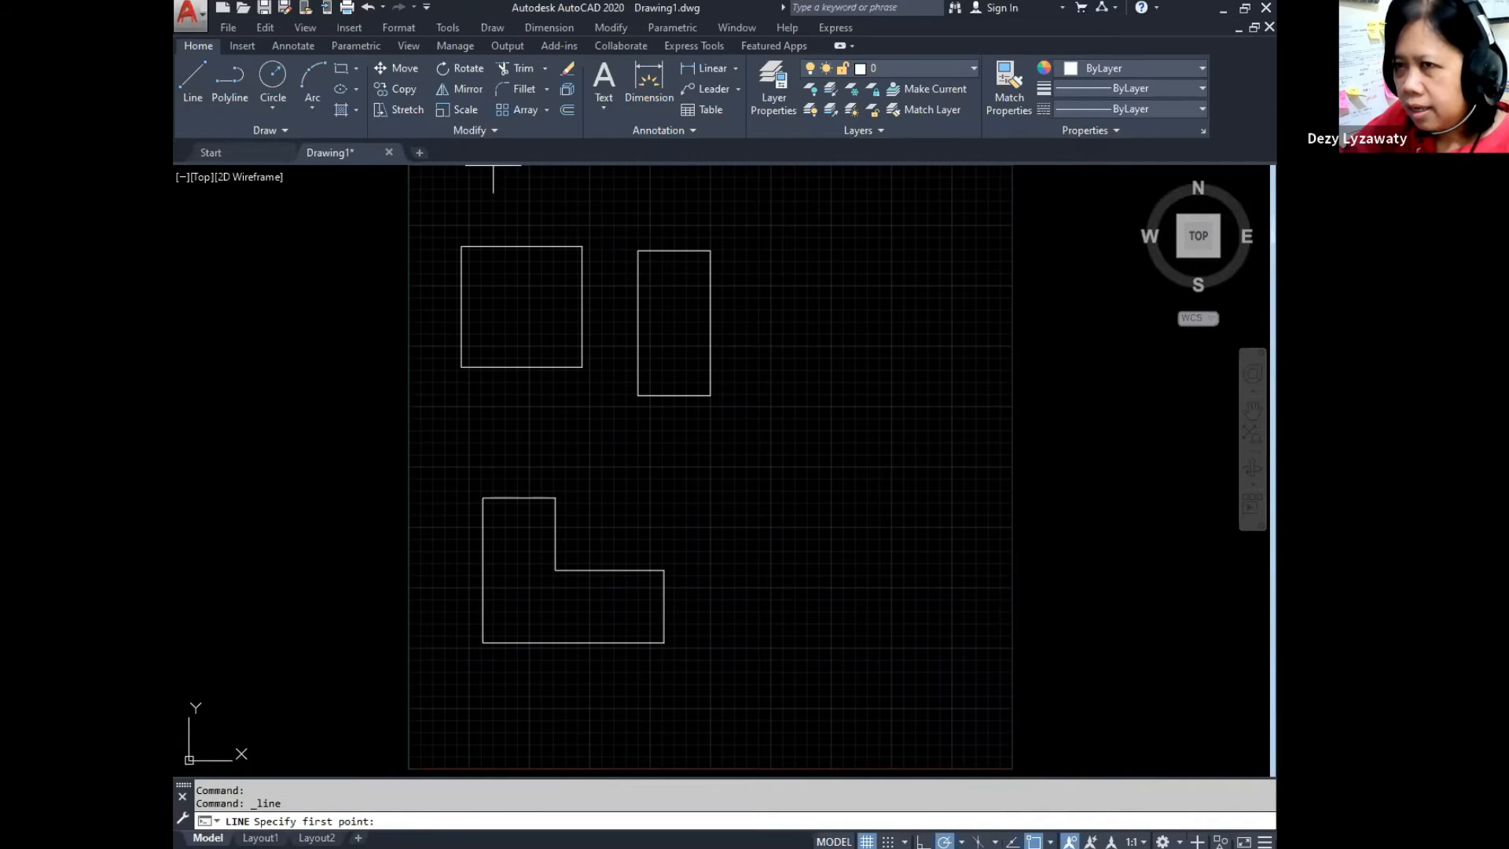
left_click(815, 399)
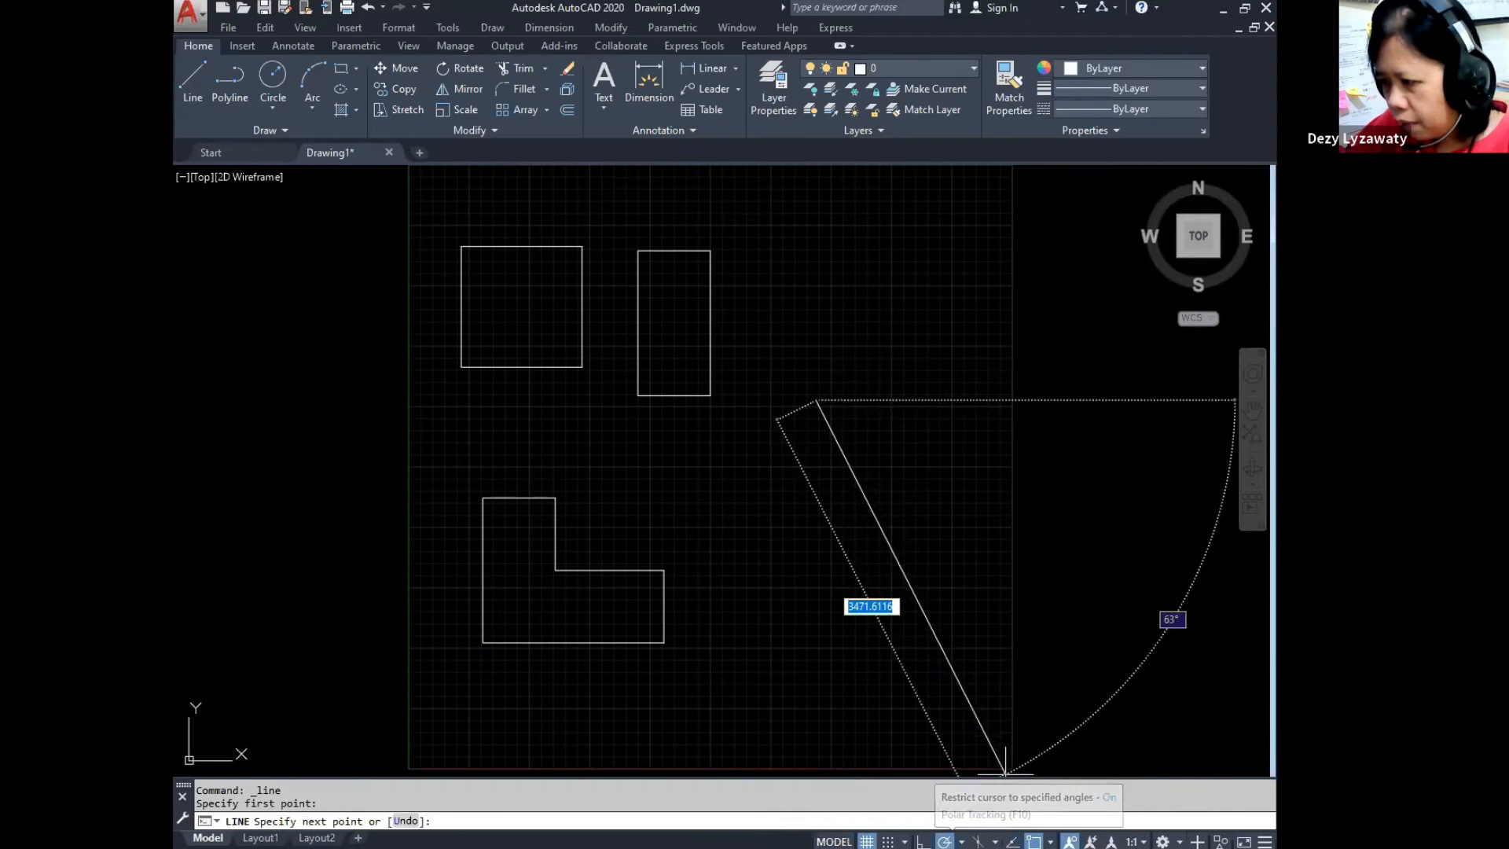
left_click(961, 842)
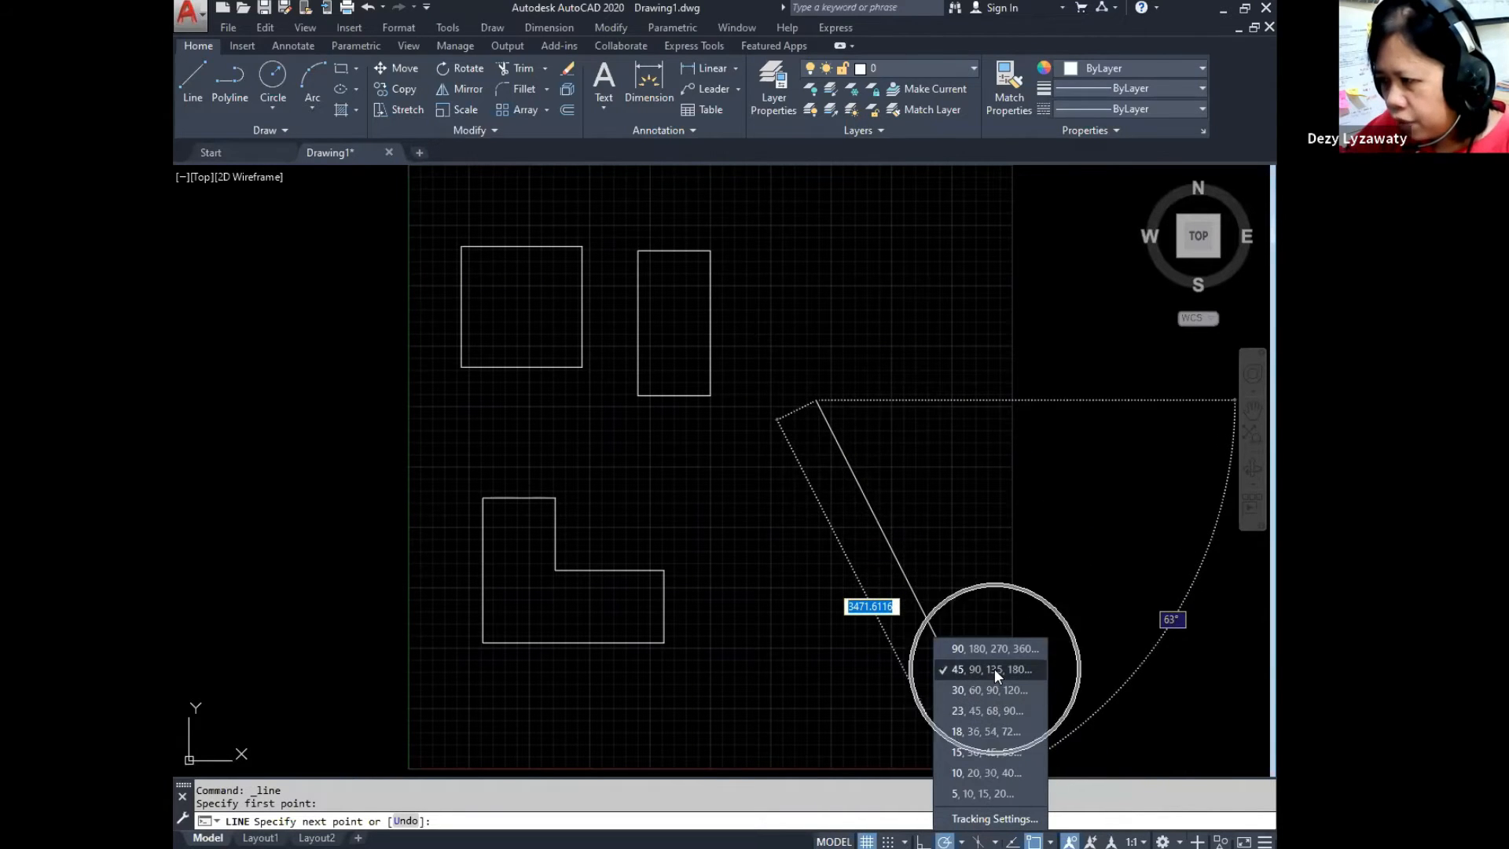
key("Escape")
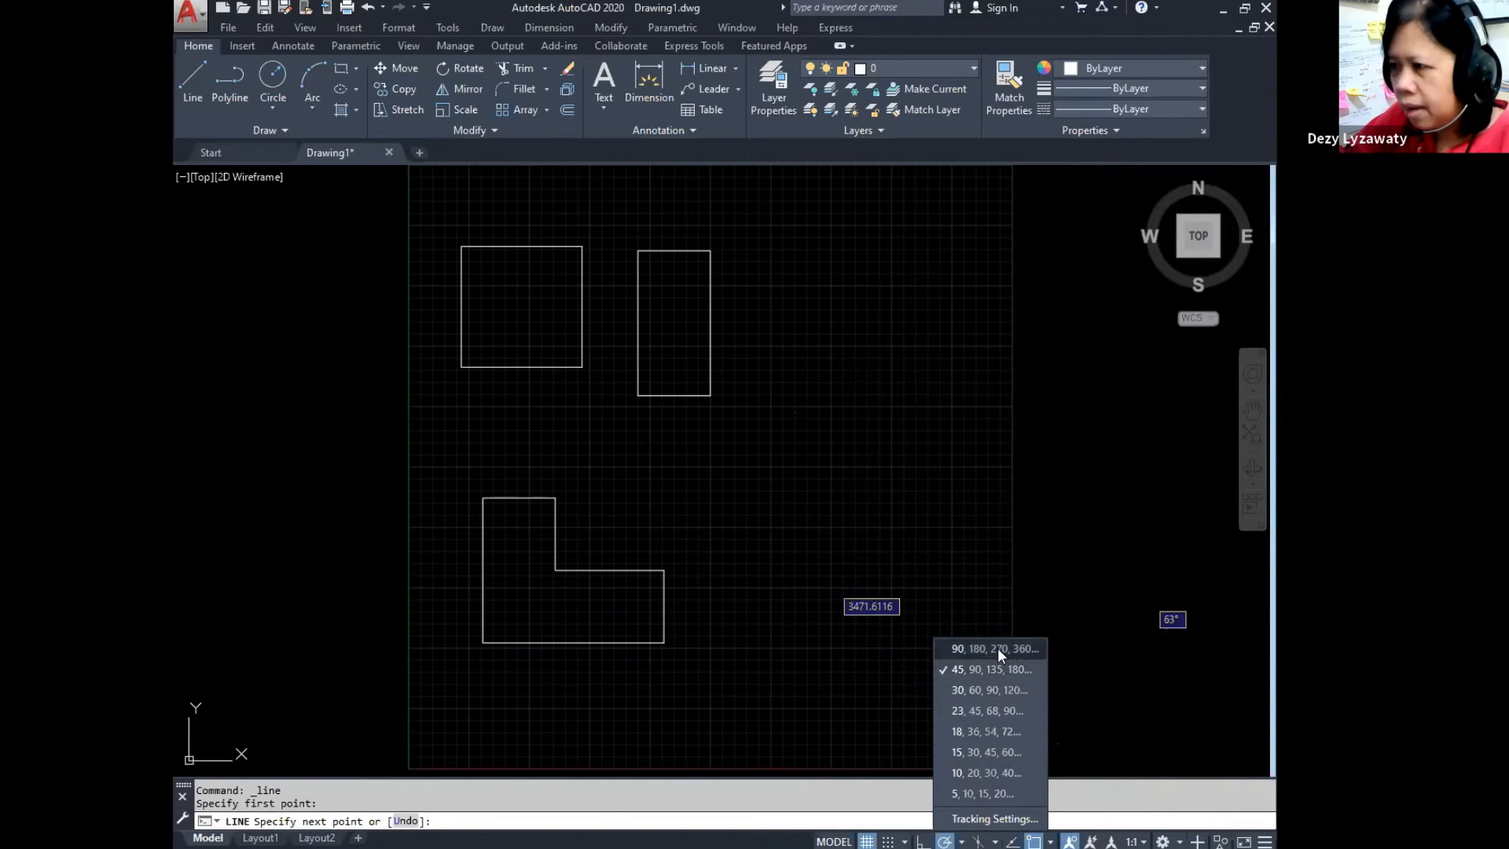
key("Escape")
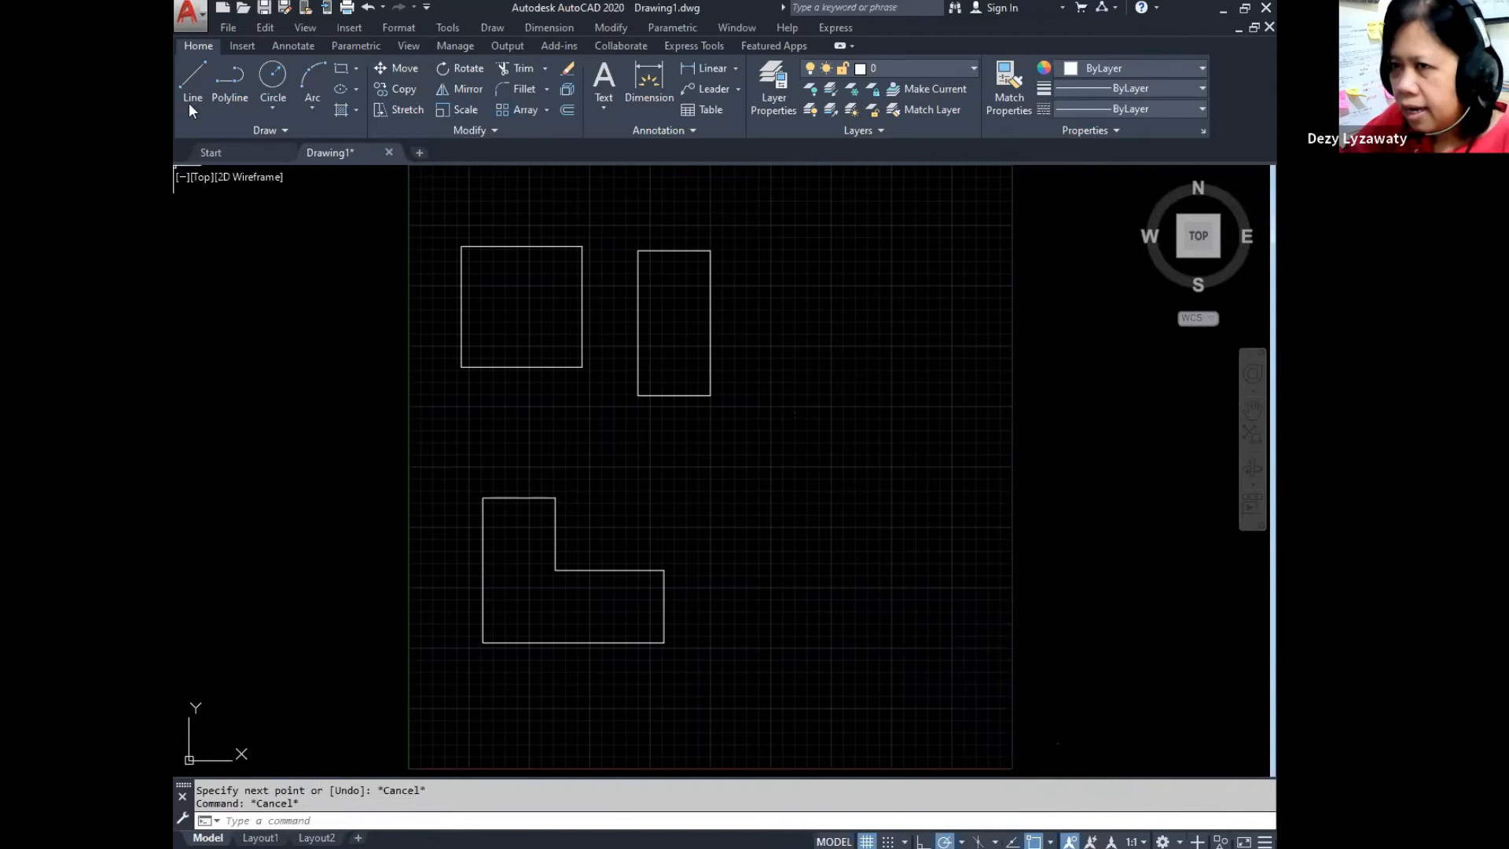
Step: Start an arrow outline right of the L-shape and slightly above its top, with connected lines 1200 to the right and 600 up
left_click(498, 29)
left_click(550, 69)
left_click(818, 456)
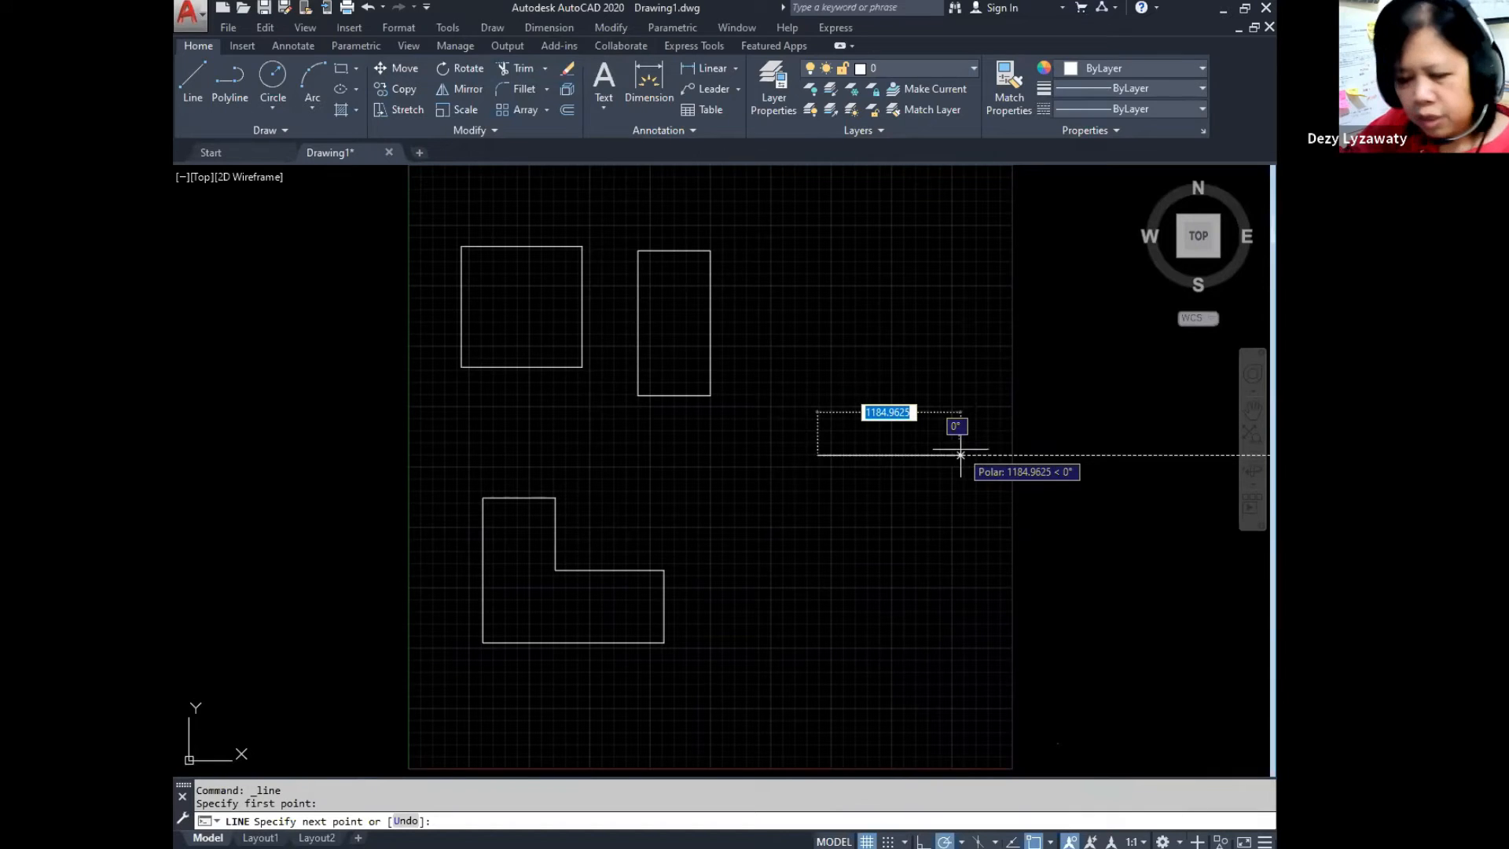
type("1200")
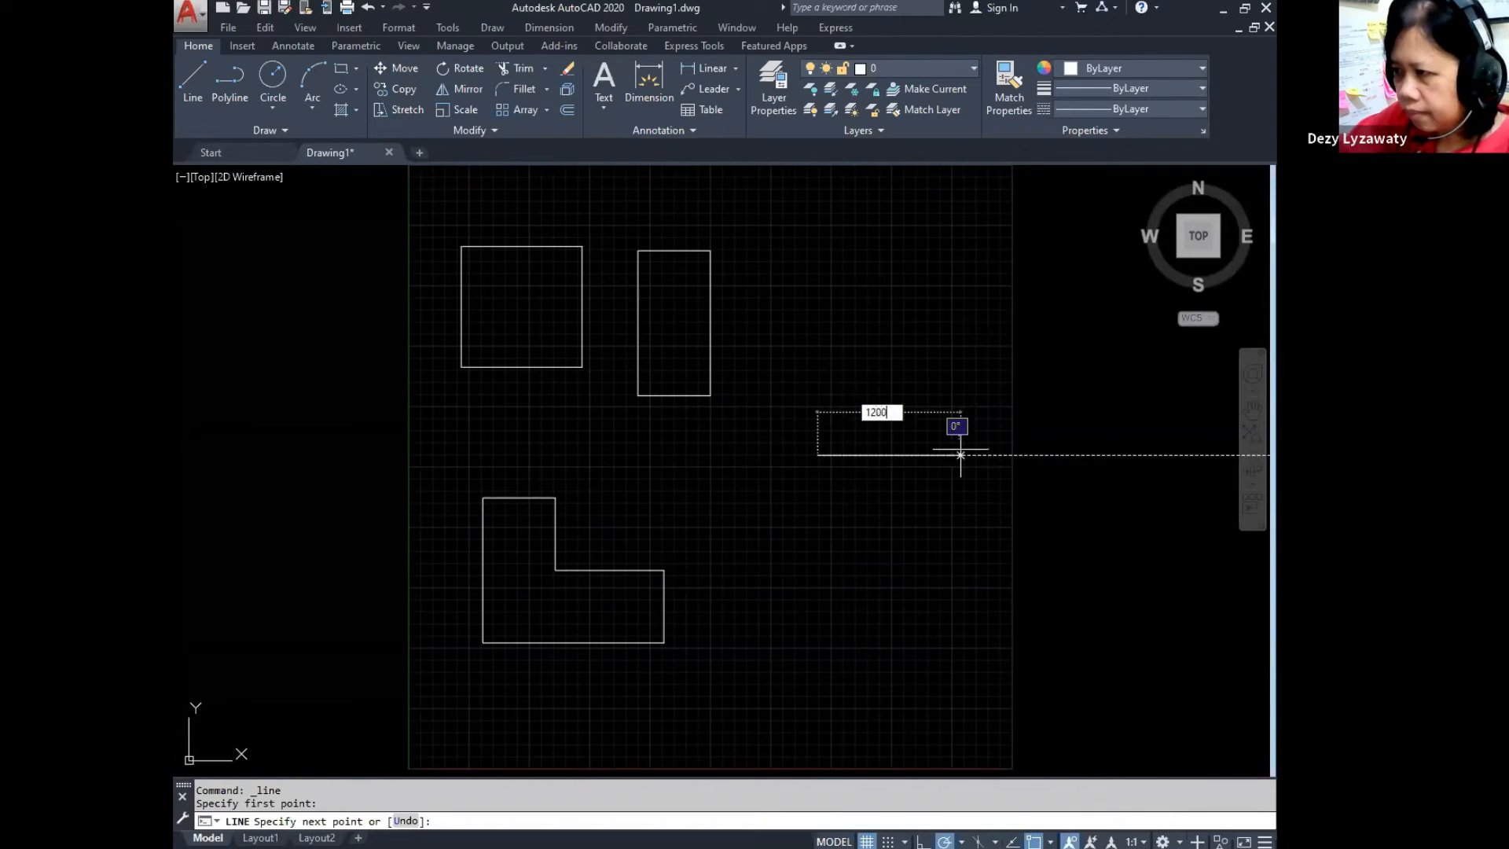
key("Return")
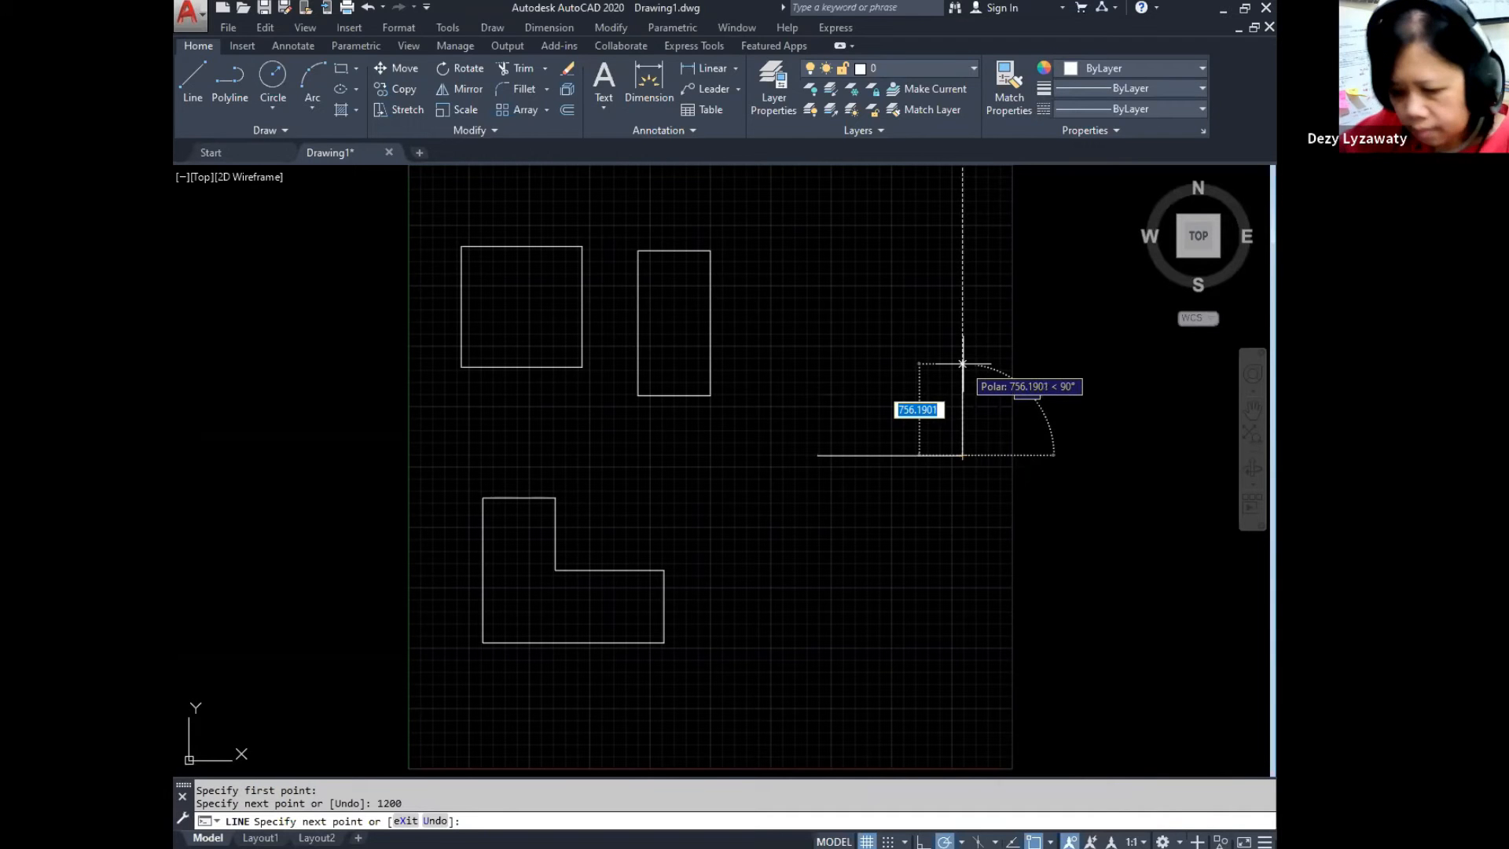
type("600")
key("Return")
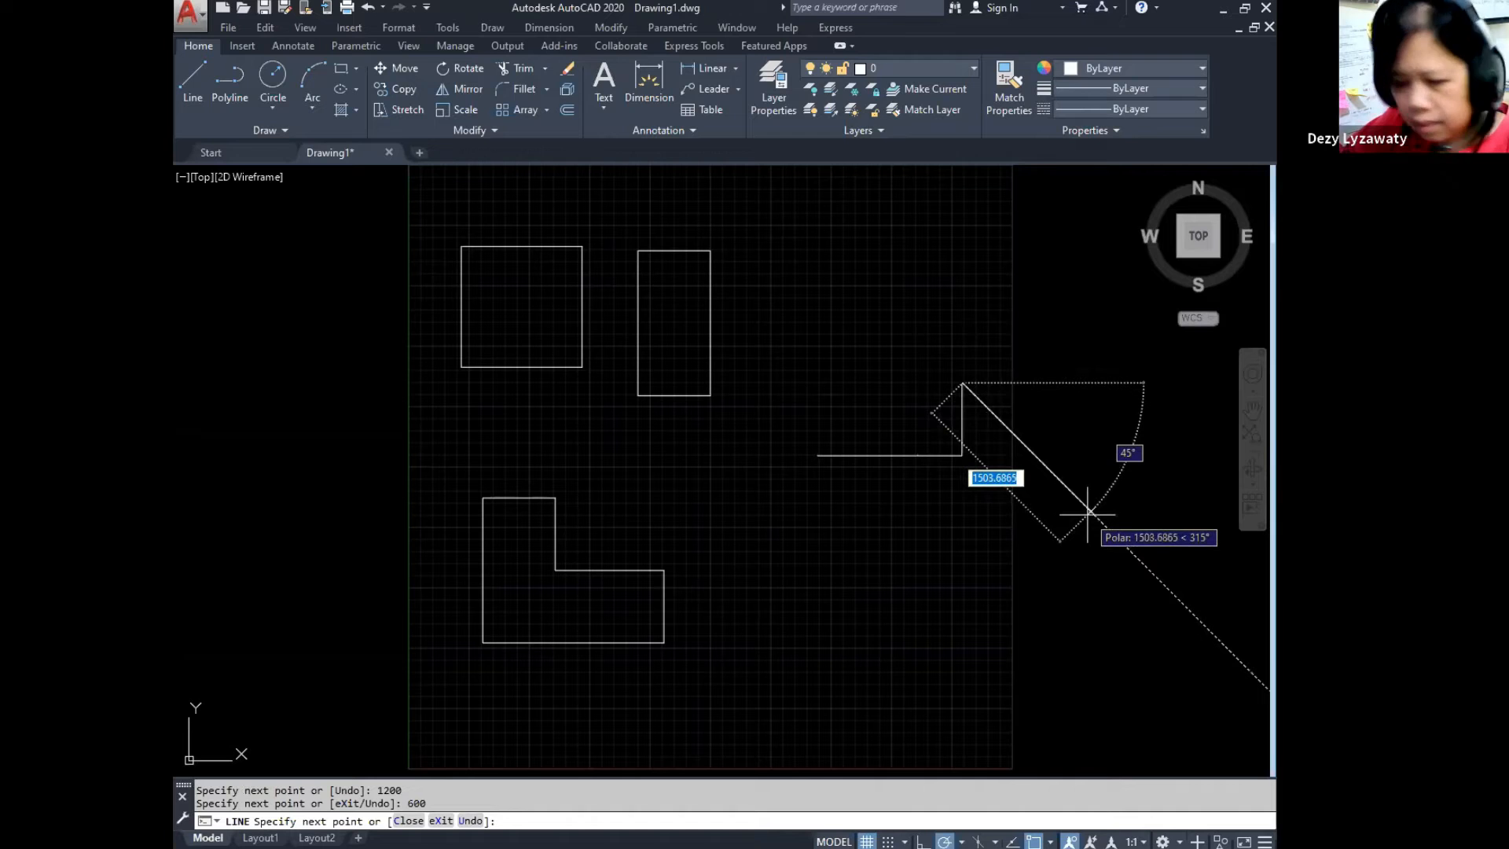
Step: Draw the arrowhead's two slanted sides, 1600 long at 315° and 1600 long at 225°
type("1600")
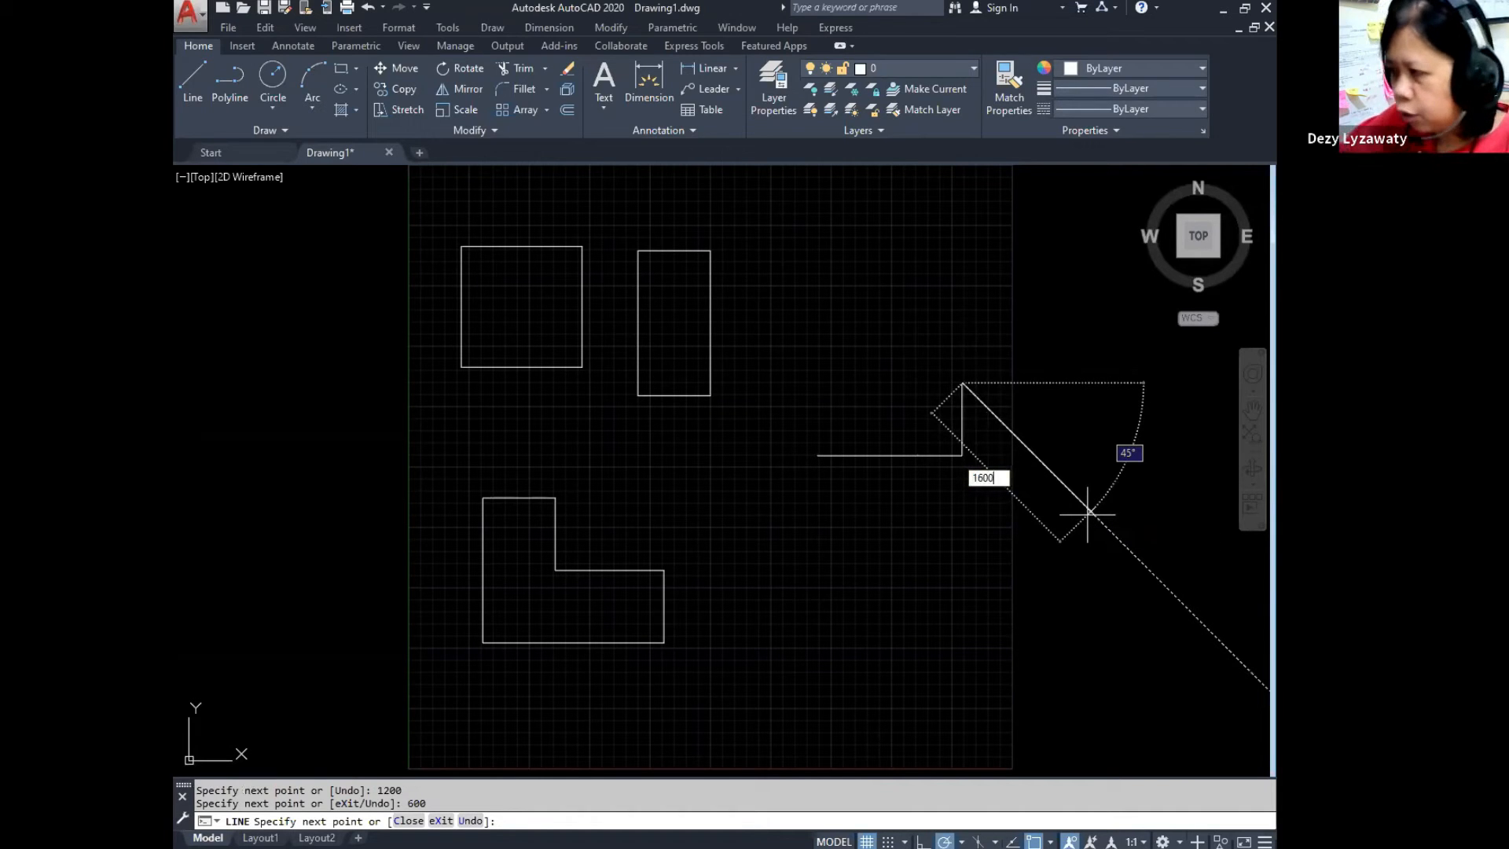
key("Return")
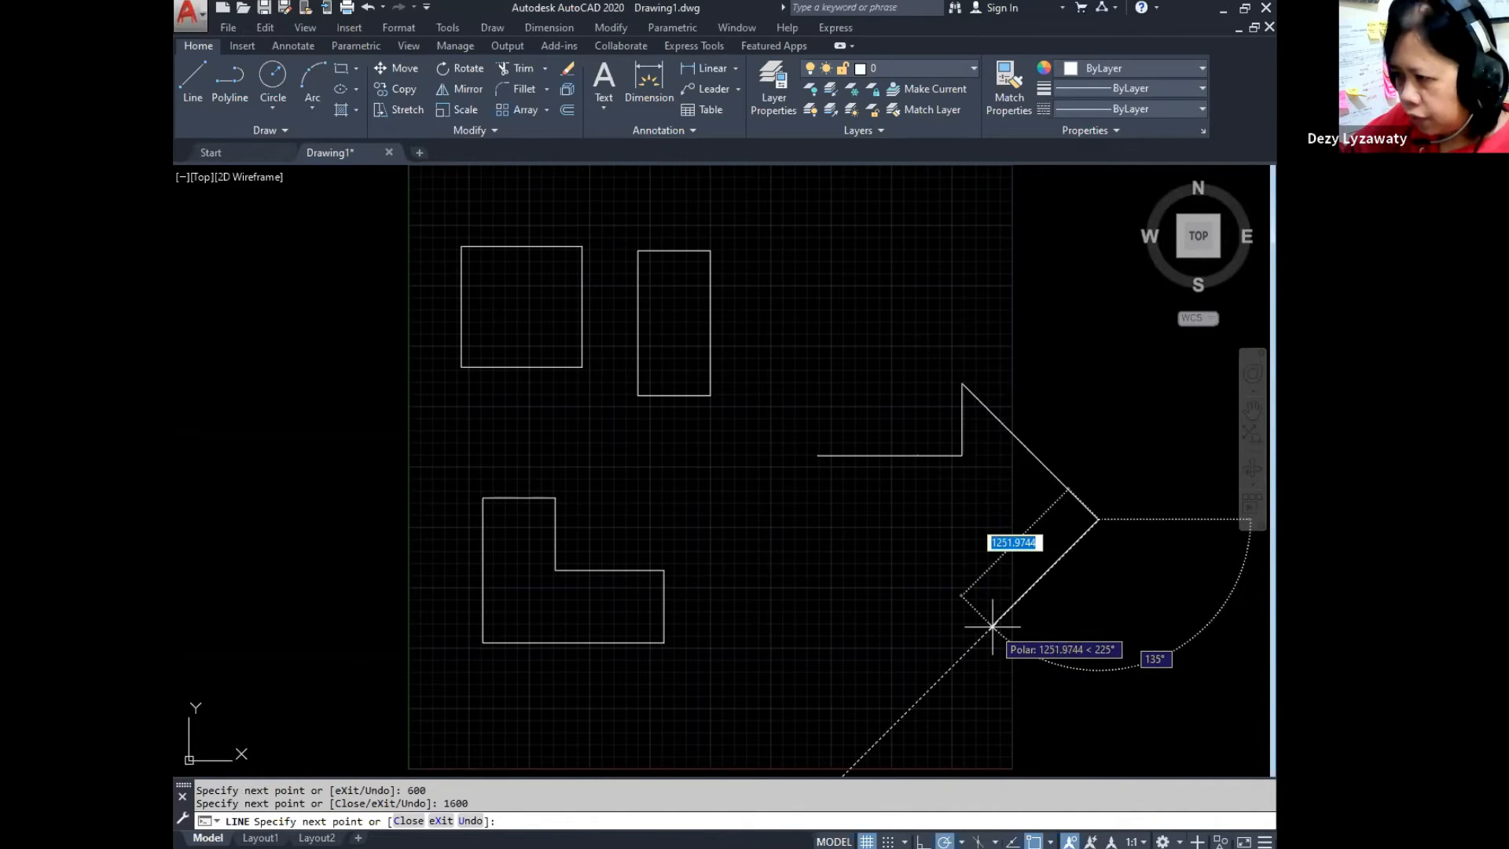
type("1600")
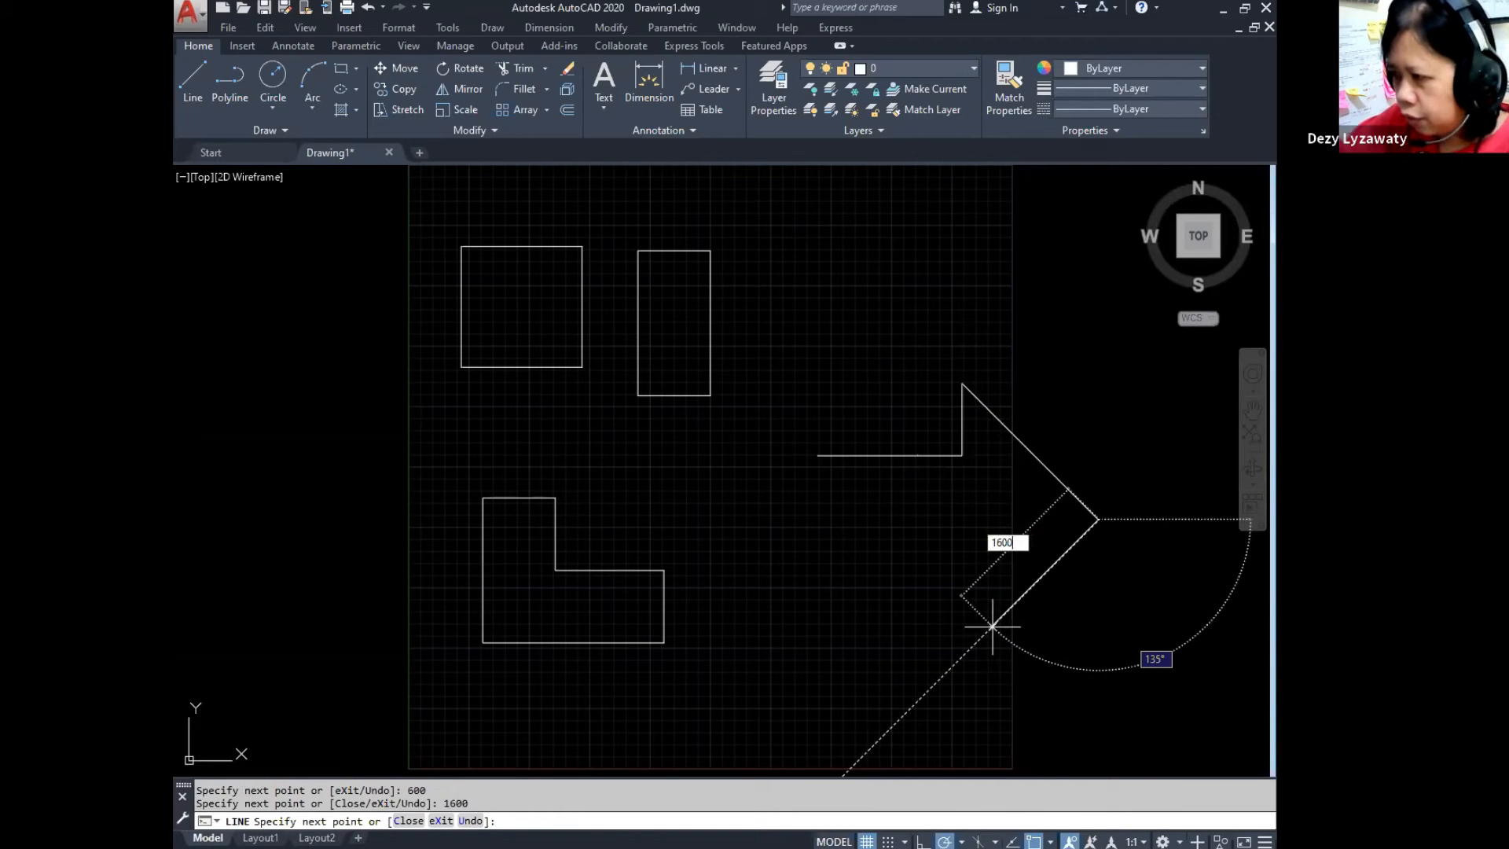
key("Return")
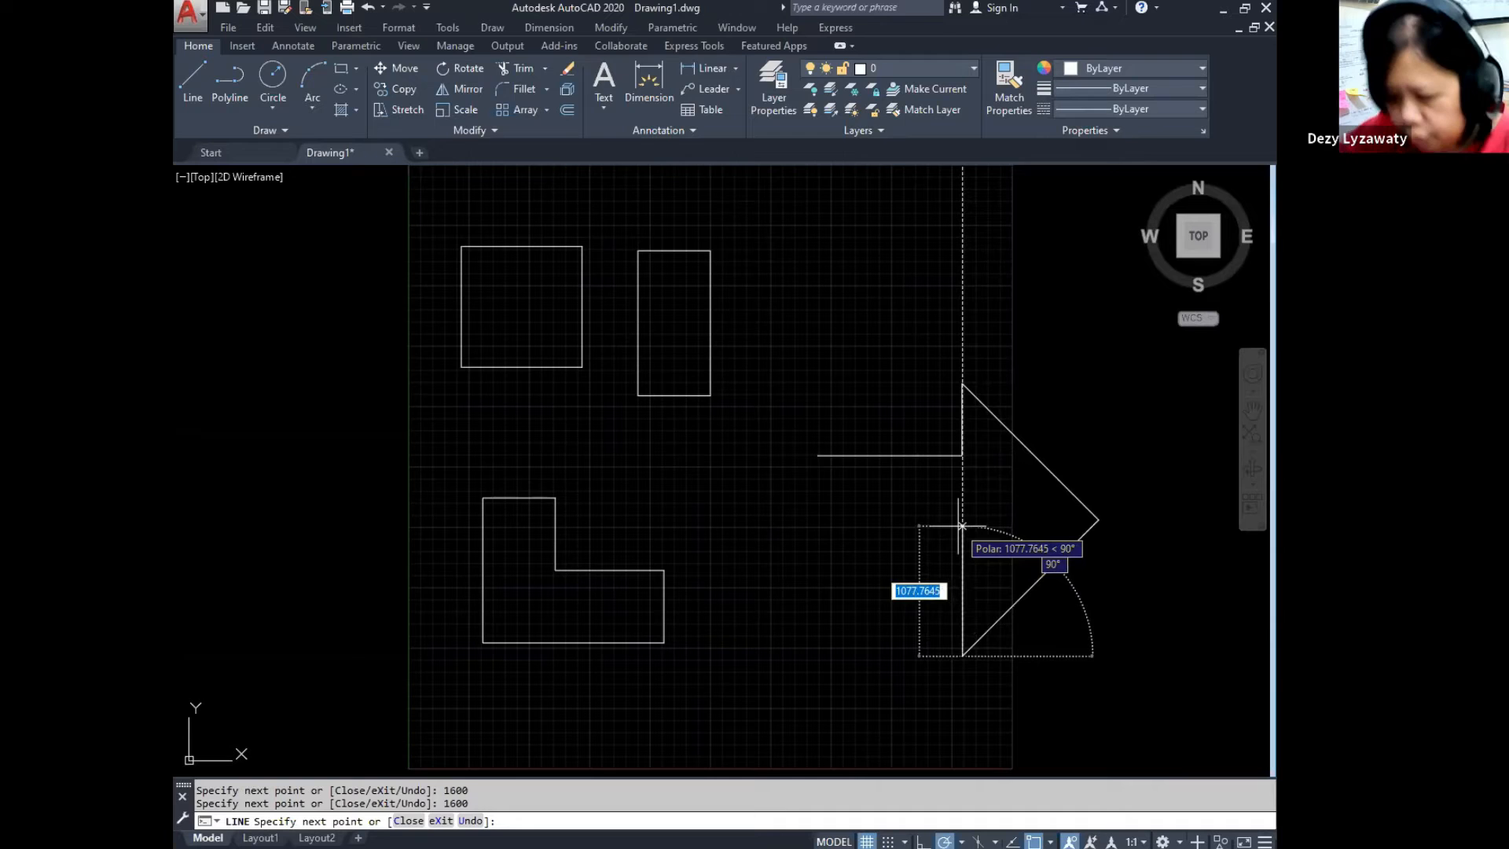
Step: Complete the arrow outline with lines 600 up and 1200 to the left, and close it to its starting point
type("600")
key("Return")
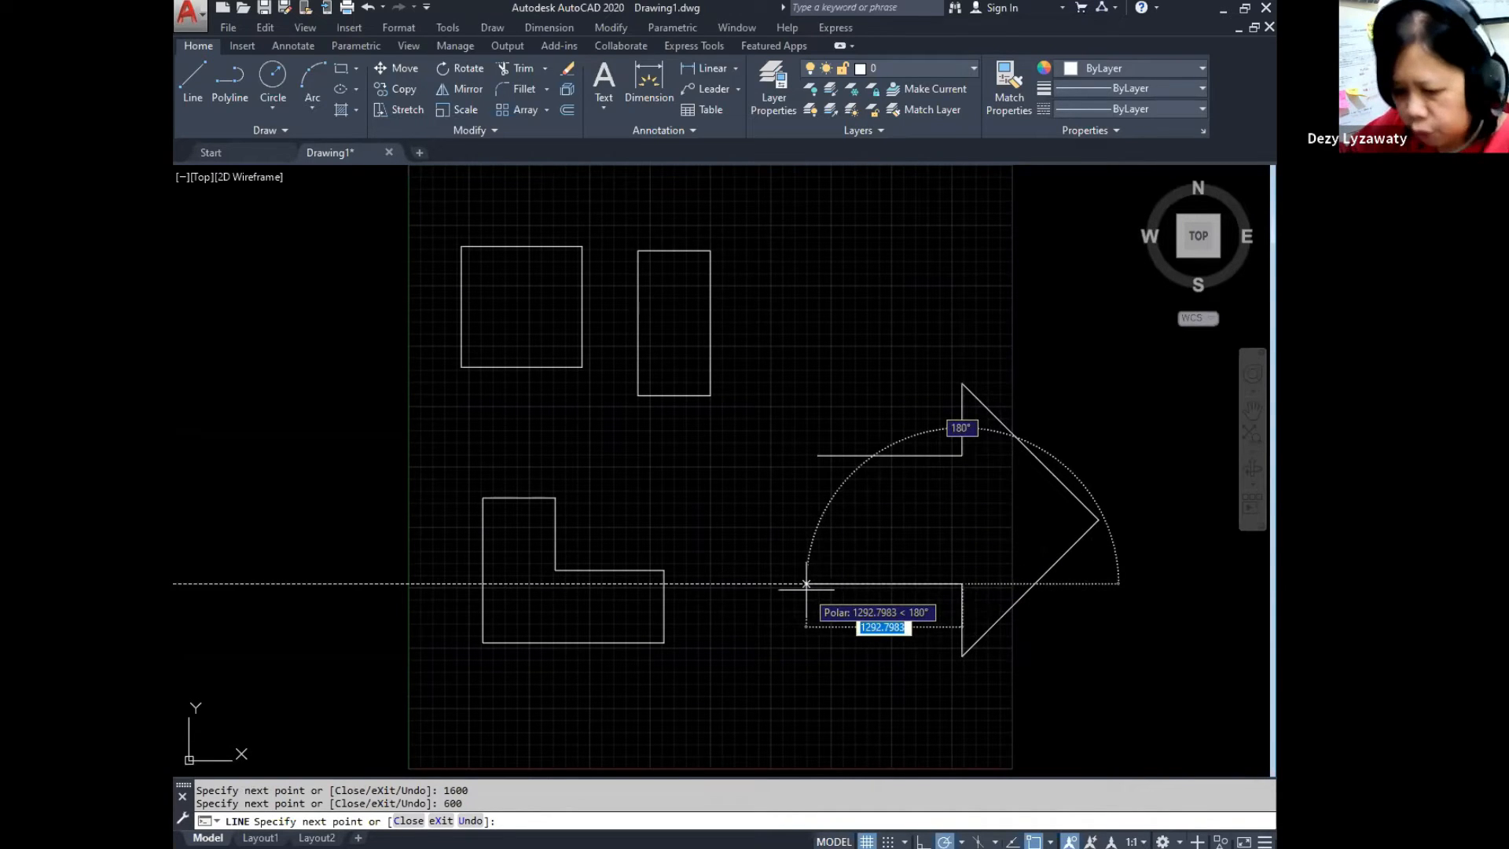
type("1200")
key("Return")
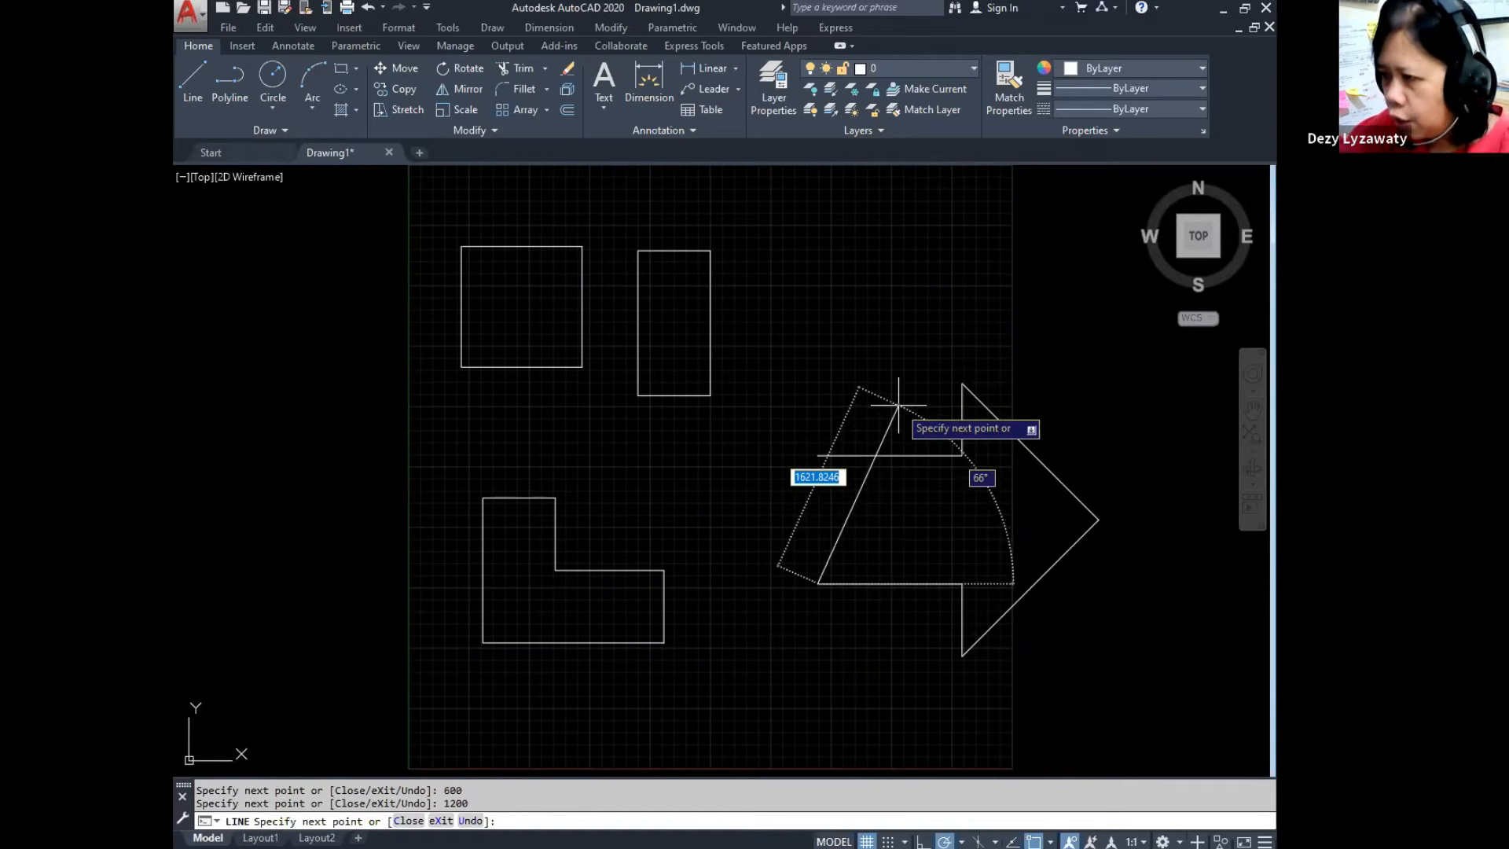
type("c")
key("Return")
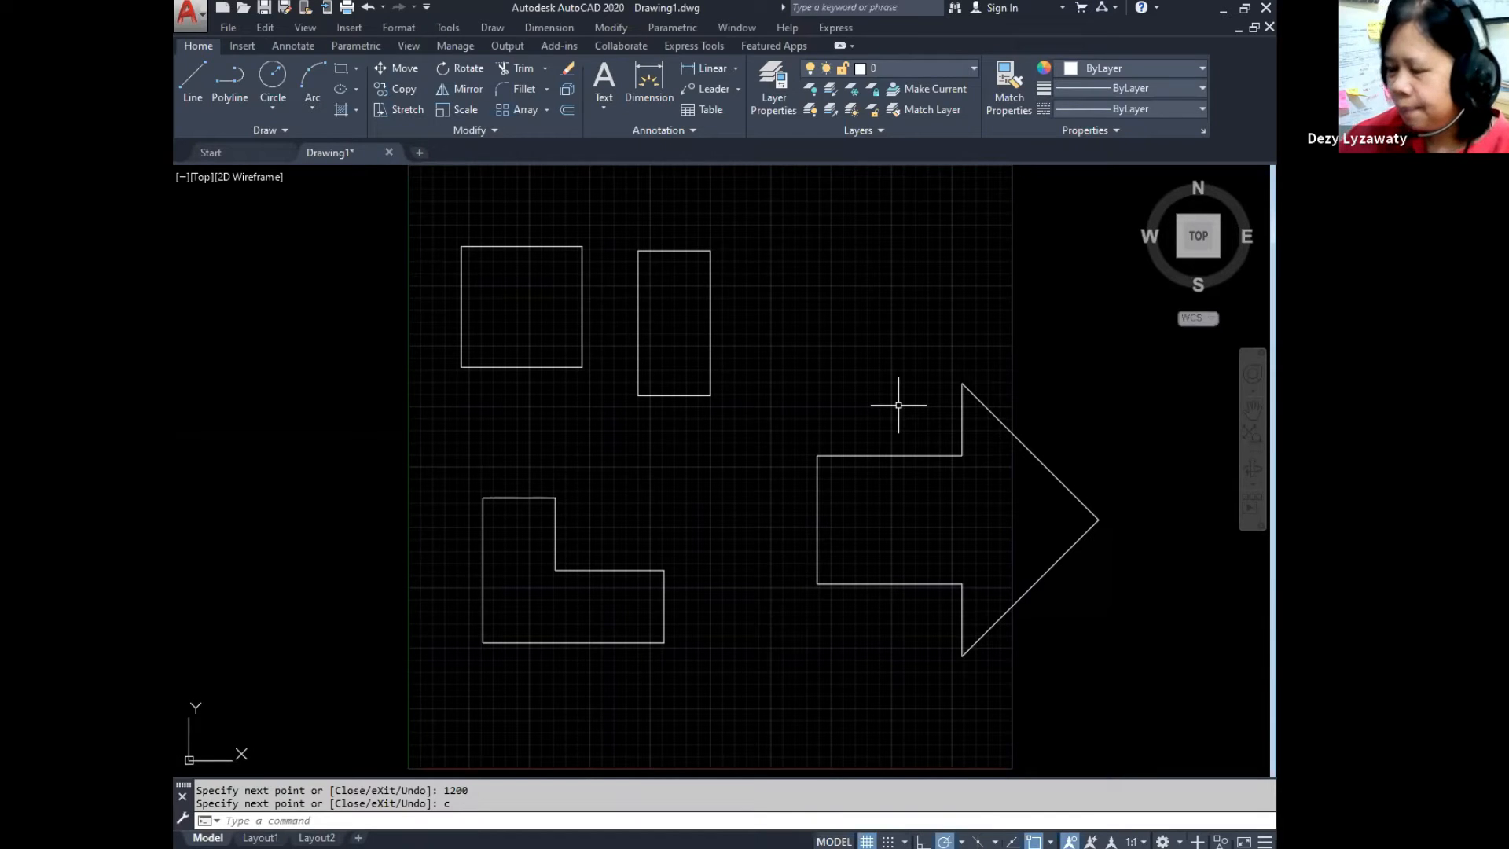
Step: Erase the whole arrow outline by enclosing it in a selection window
mouse_move(965, 454)
middle_mouse_down()
mouse_move(913, 387)
mouse_move(932, 442)
mouse_move(966, 455)
middle_mouse_up()
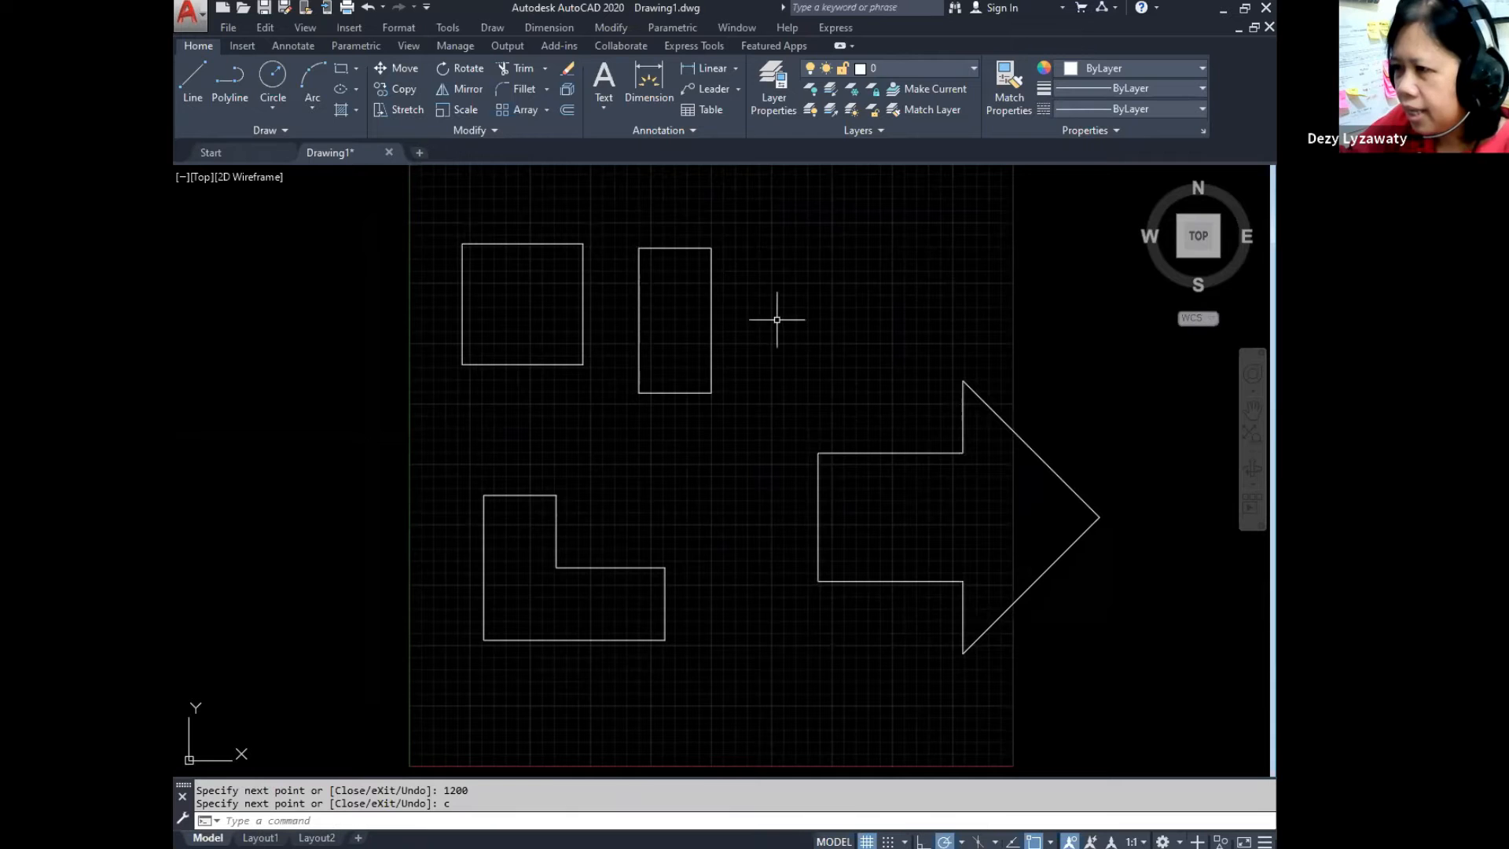
left_click(774, 296)
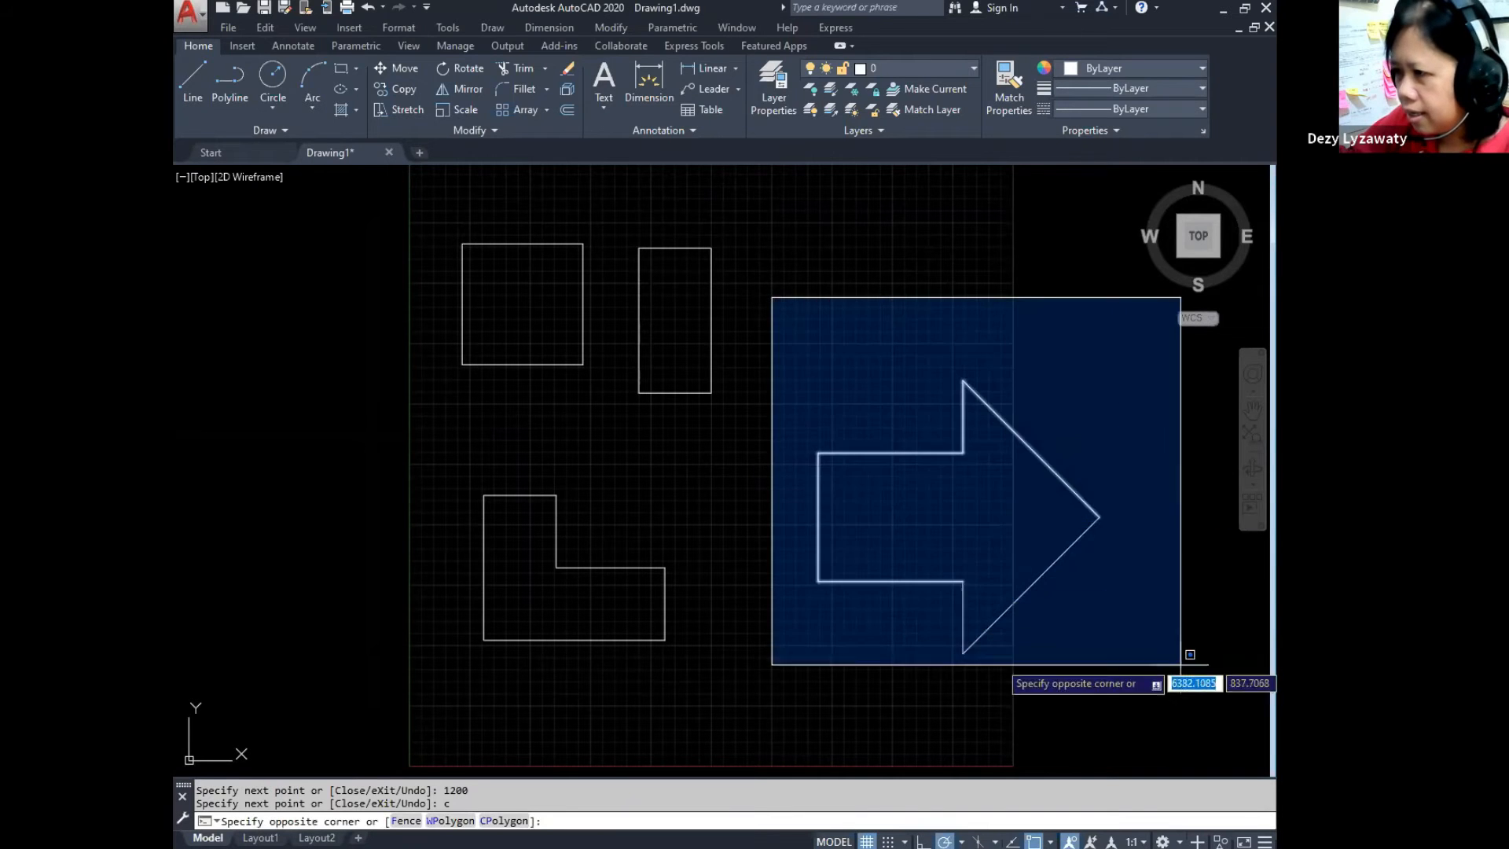
left_click(1183, 660)
key("Delete")
Step: Erase the upright rectangle and the L-shaped outline with selection windows, keeping only the square
left_click(631, 213)
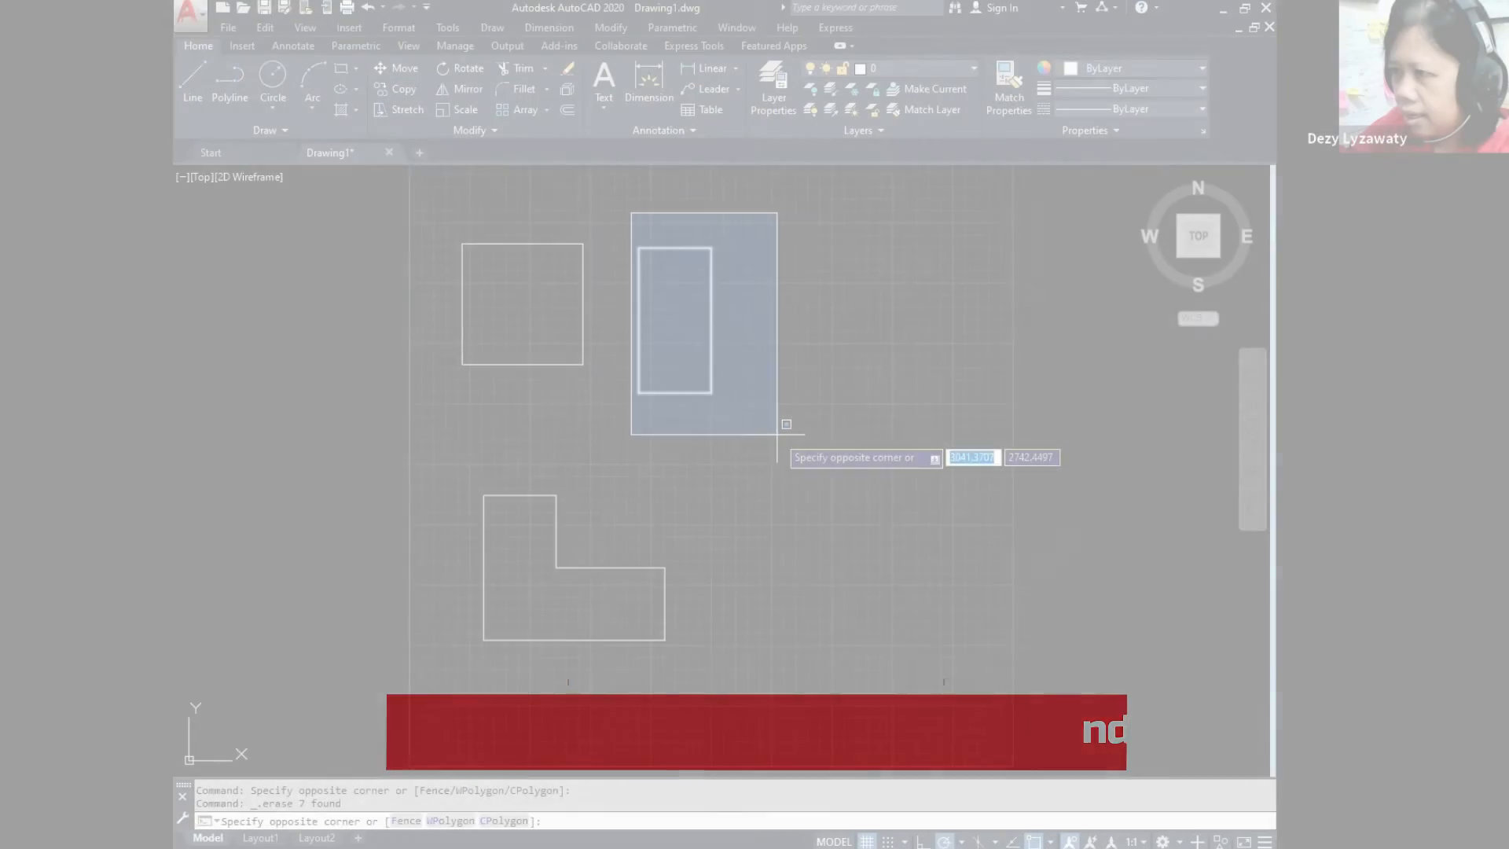
left_click(784, 433)
key("Delete")
left_click(471, 488)
left_click(762, 673)
key("Delete")
middle_click_drag(761, 447, 771, 470)
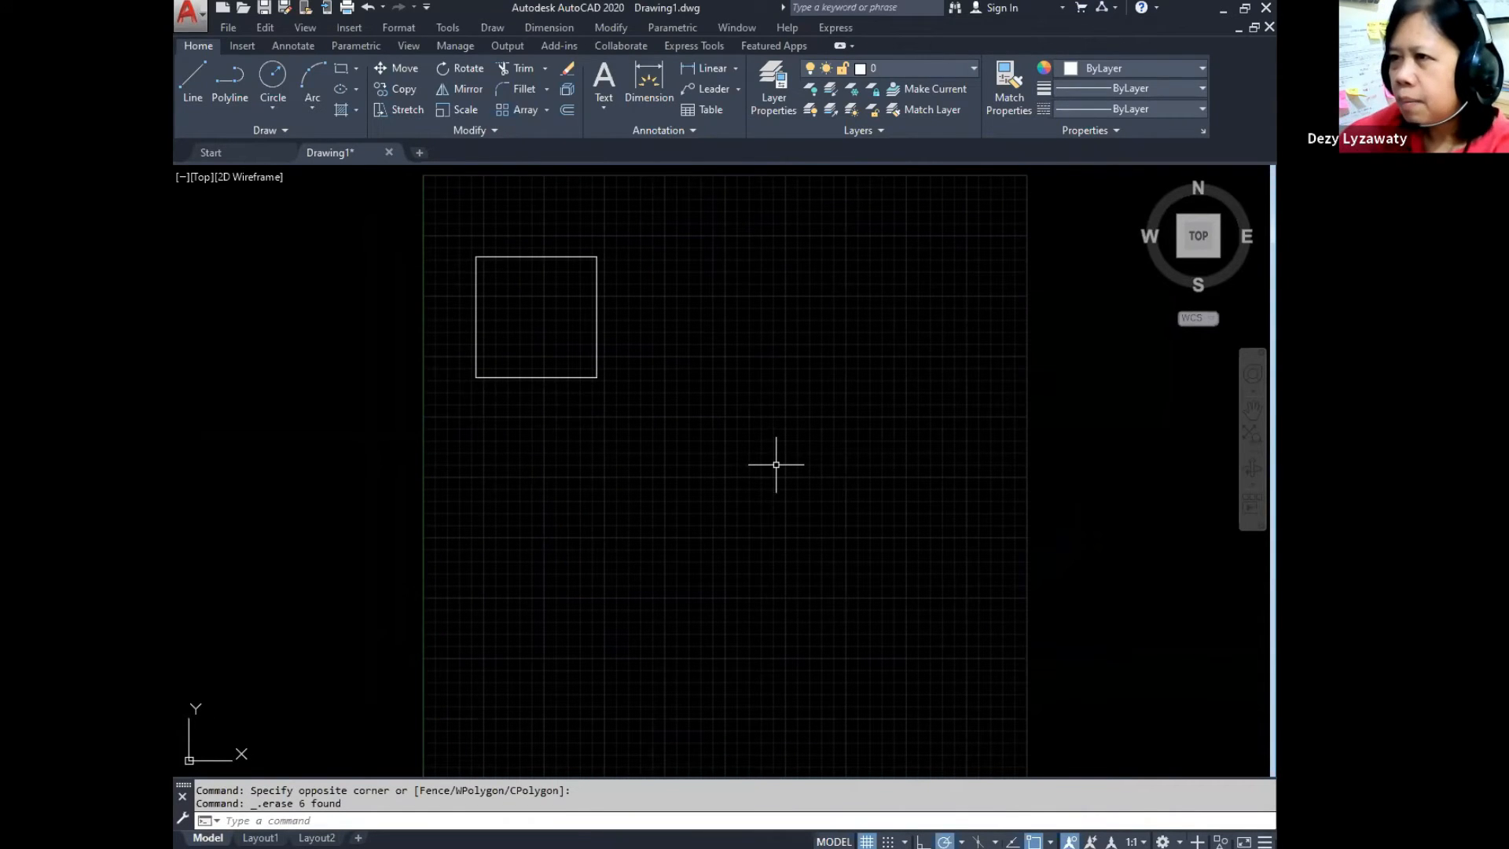
left_click(495, 28)
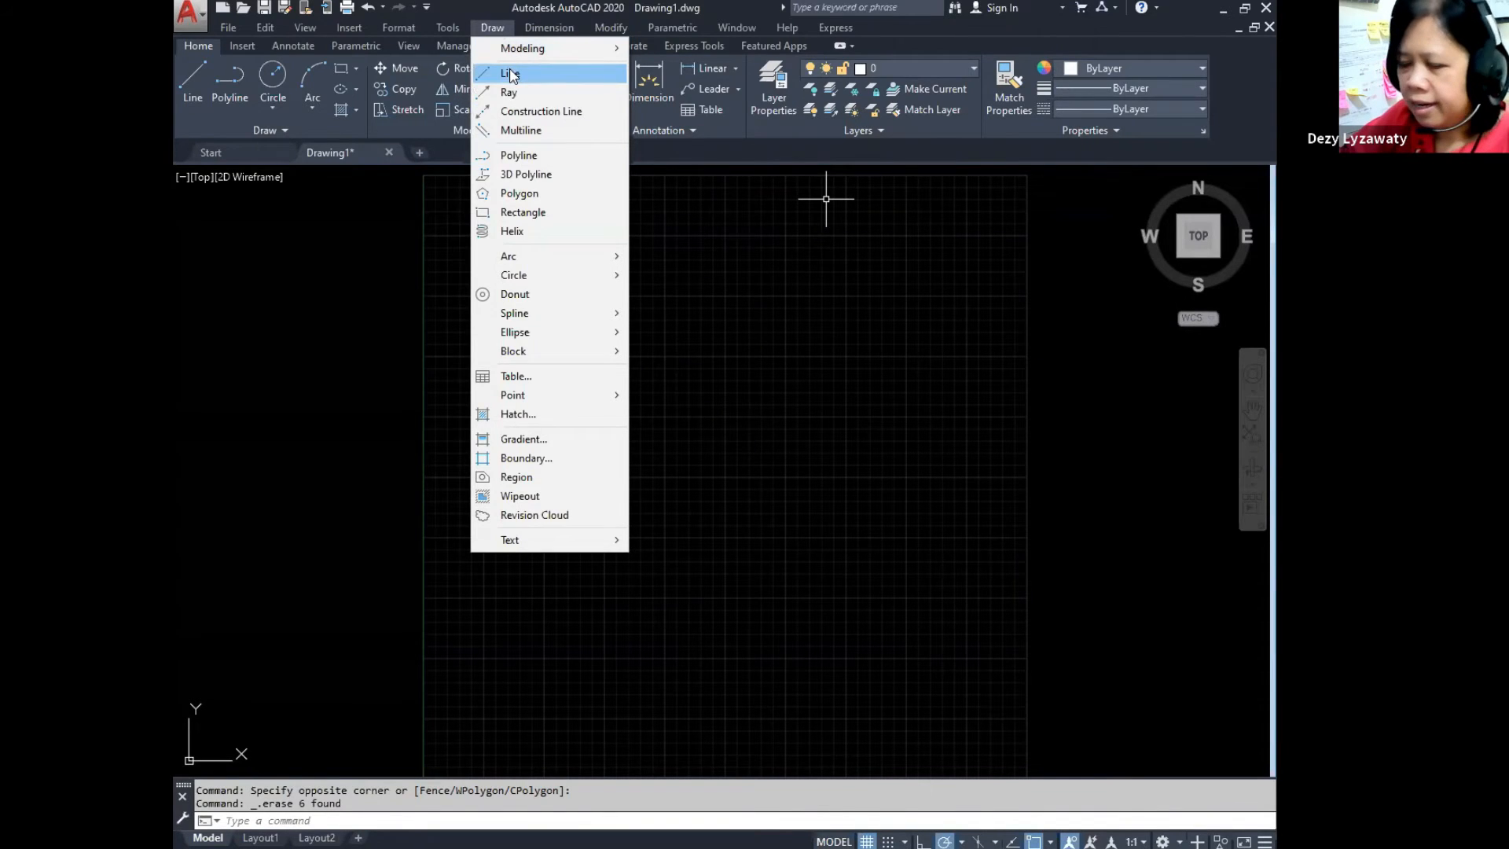
key("Escape")
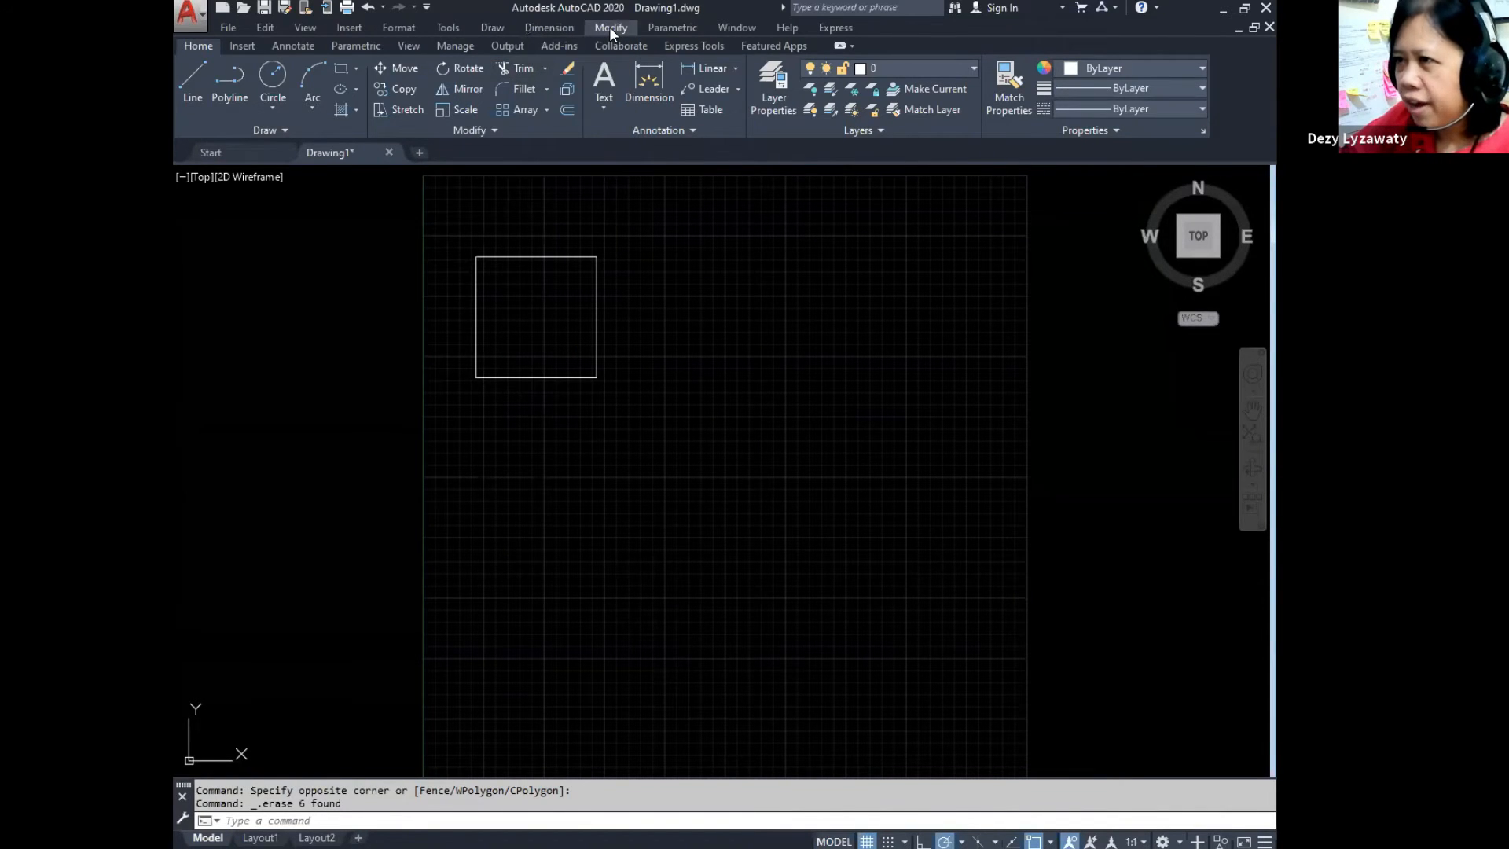
key("ctrl")
key("ctrl")
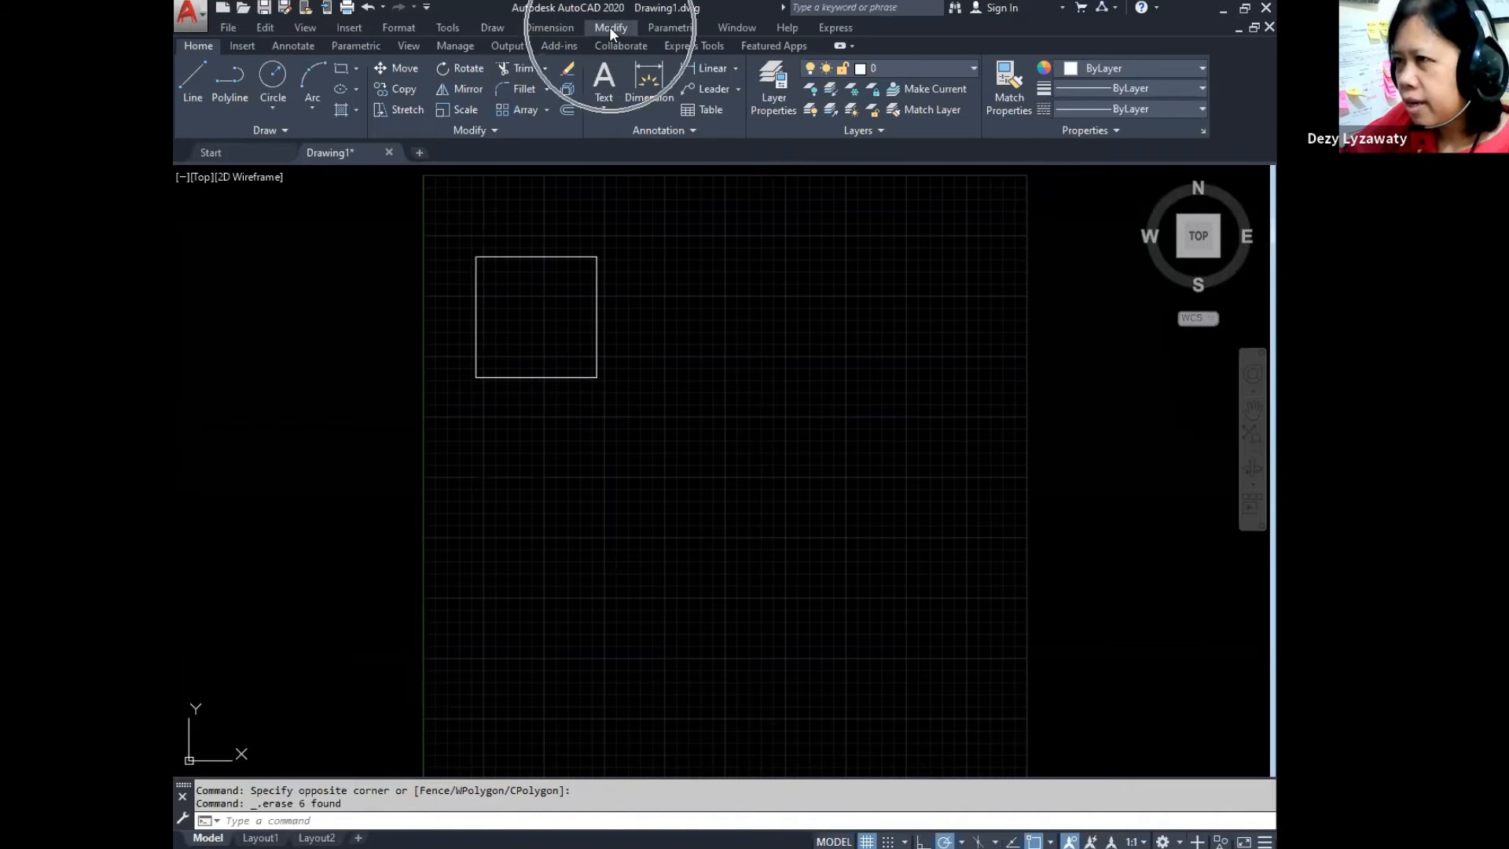
left_click(610, 28)
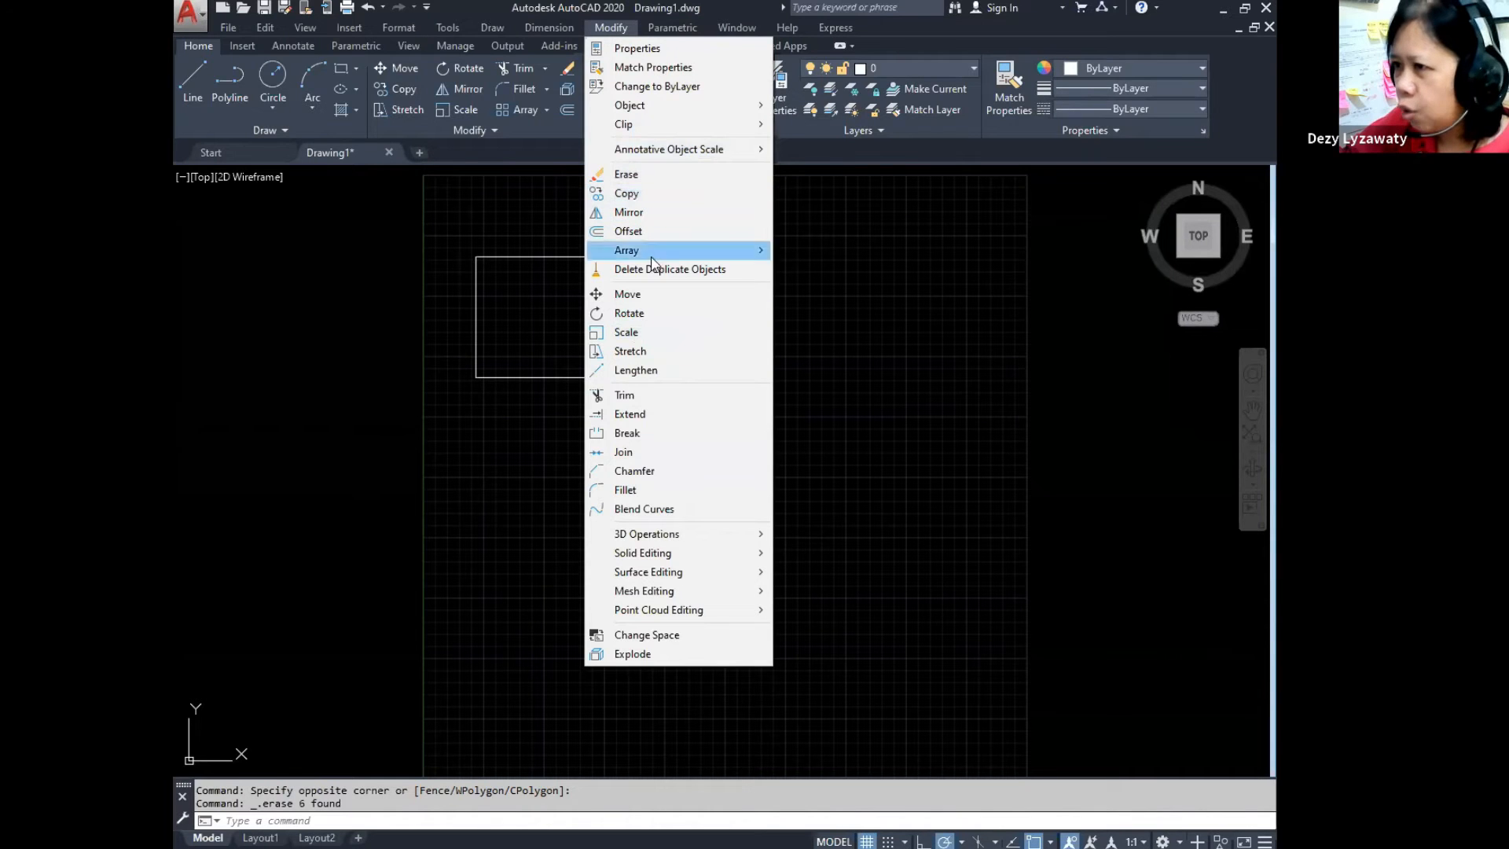
Step: Review the available modify commands, from Erase, Copy and Array through Move, Rotate, Trim and Extend
mouse_move(643, 251)
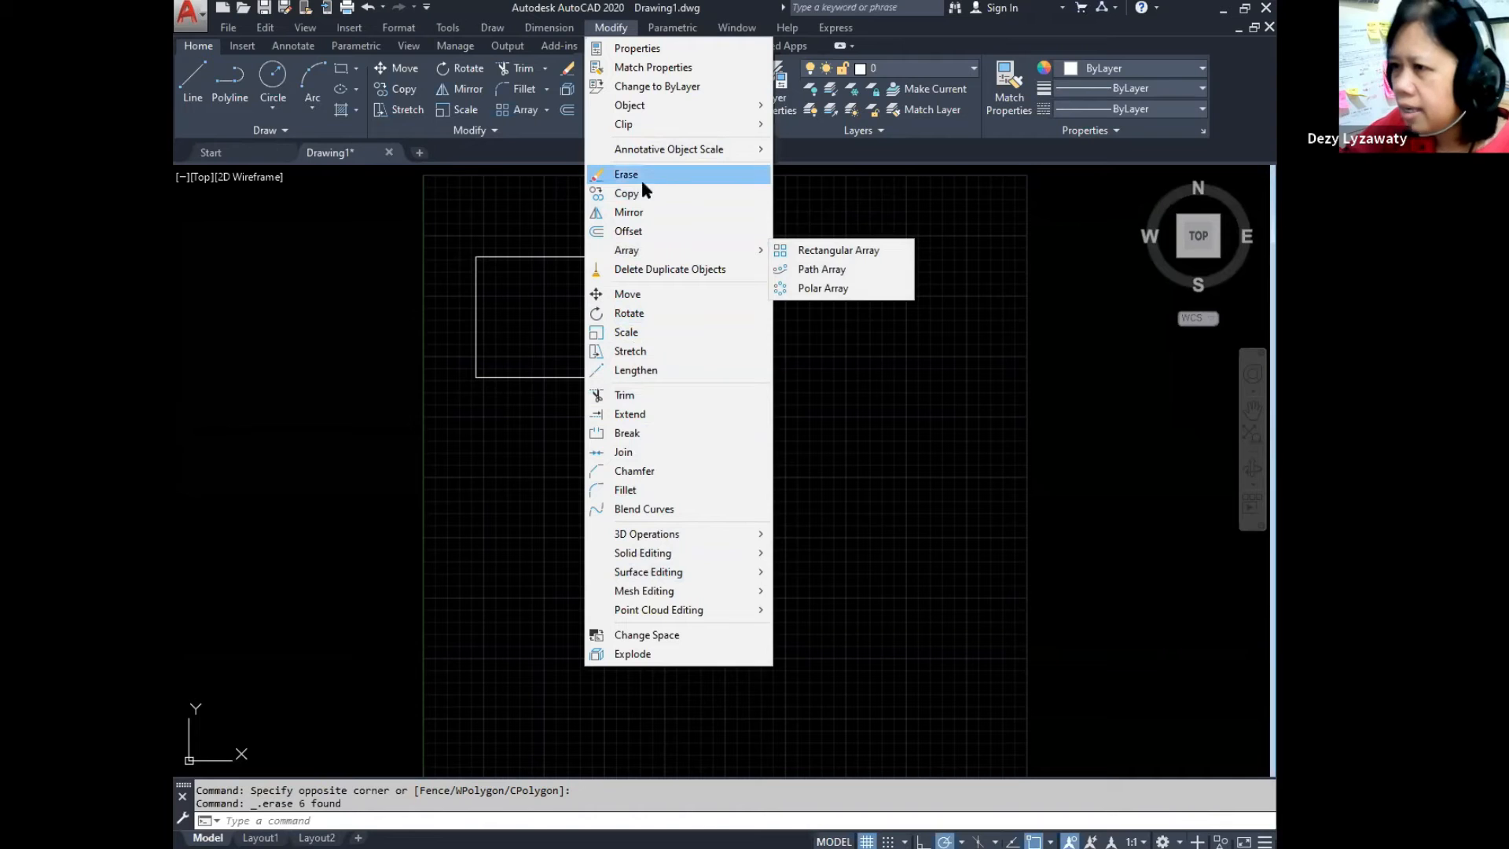
mouse_move(671, 29)
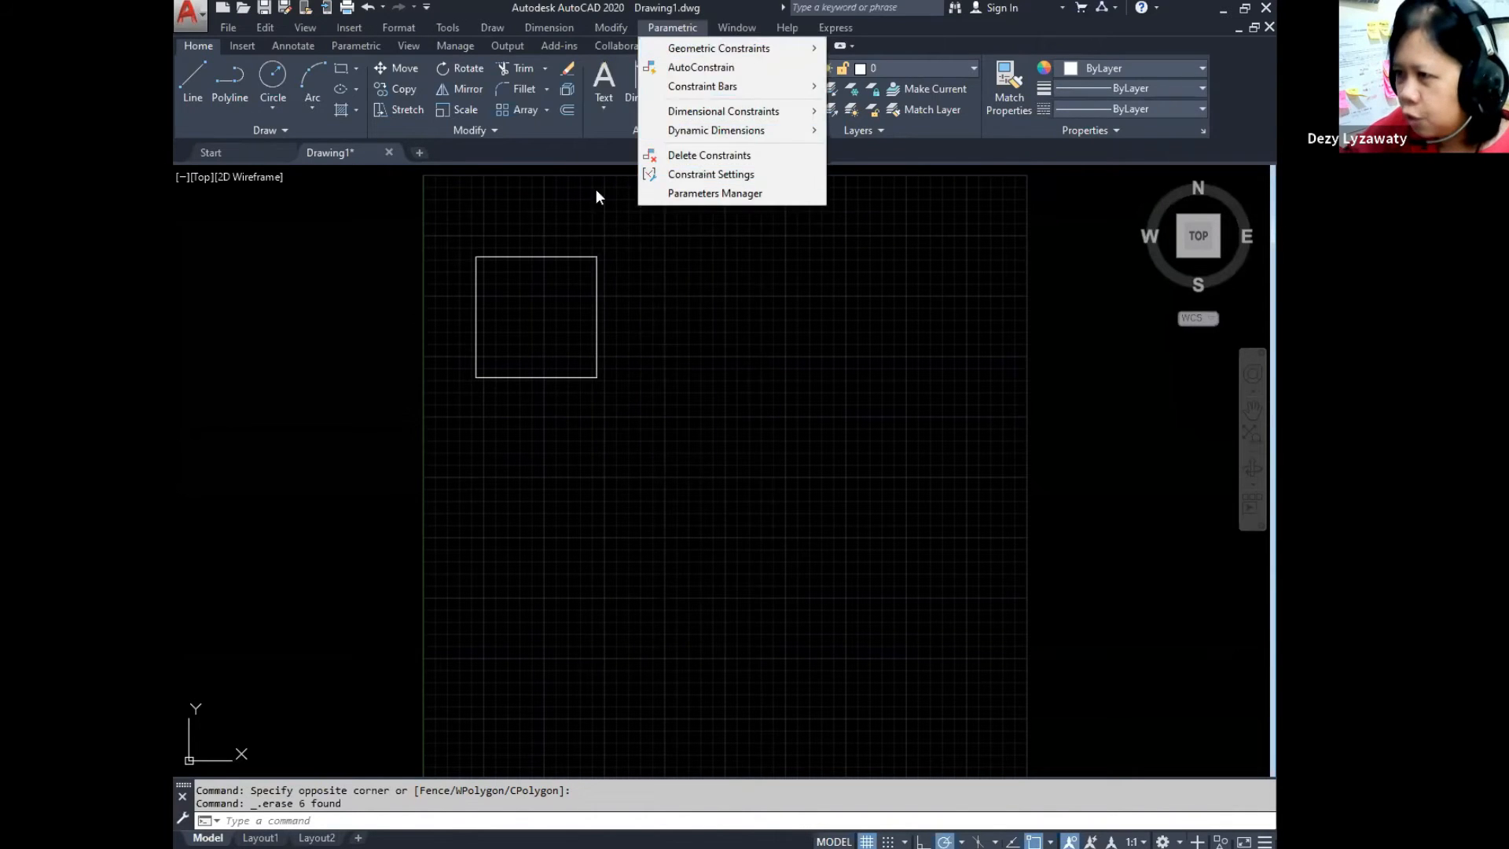
mouse_move(611, 28)
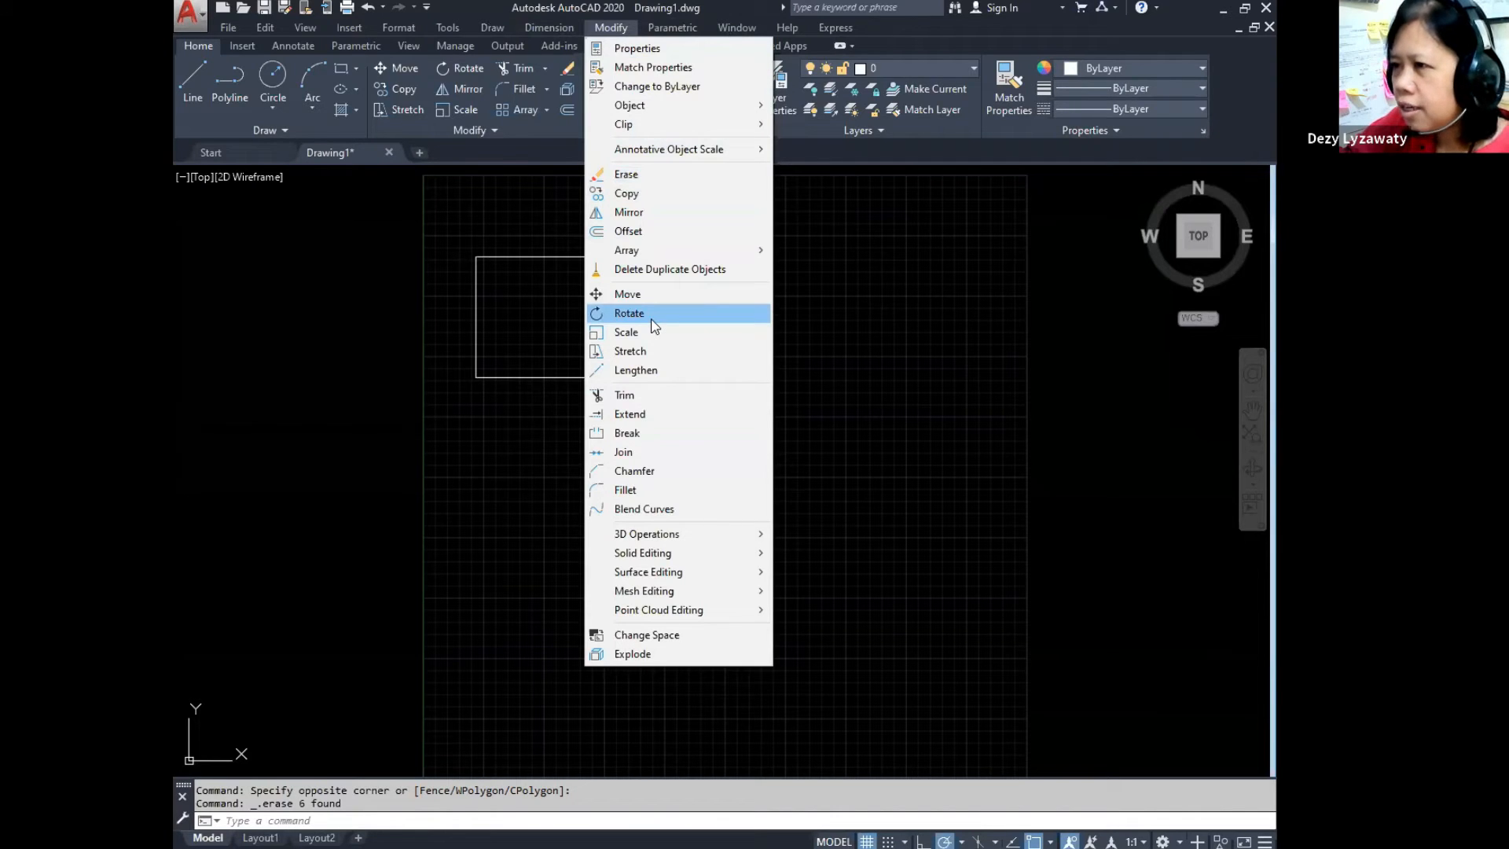
left_click(608, 30)
left_click(628, 175)
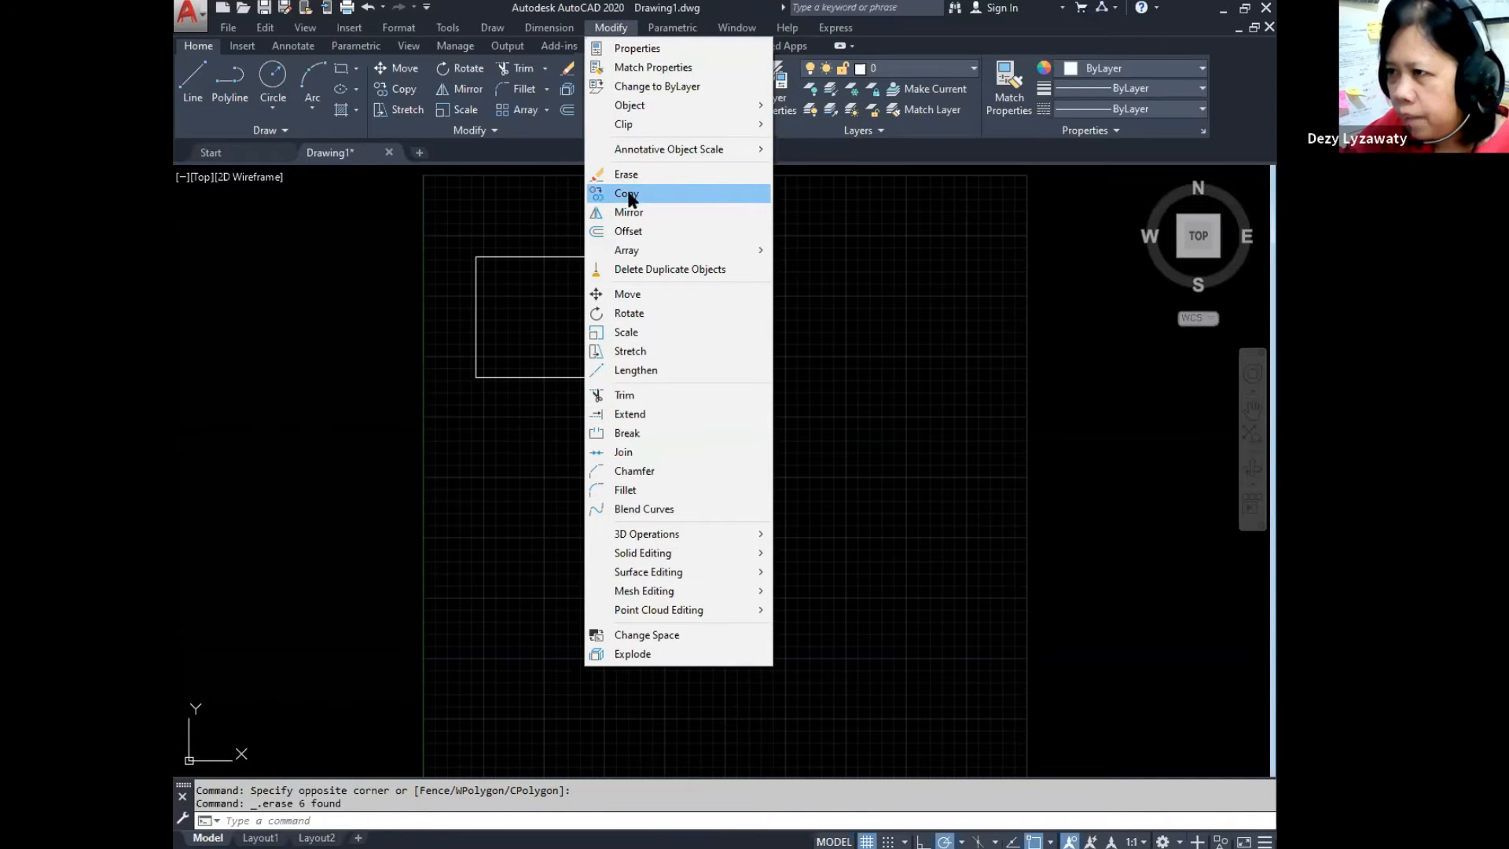
left_click(635, 295)
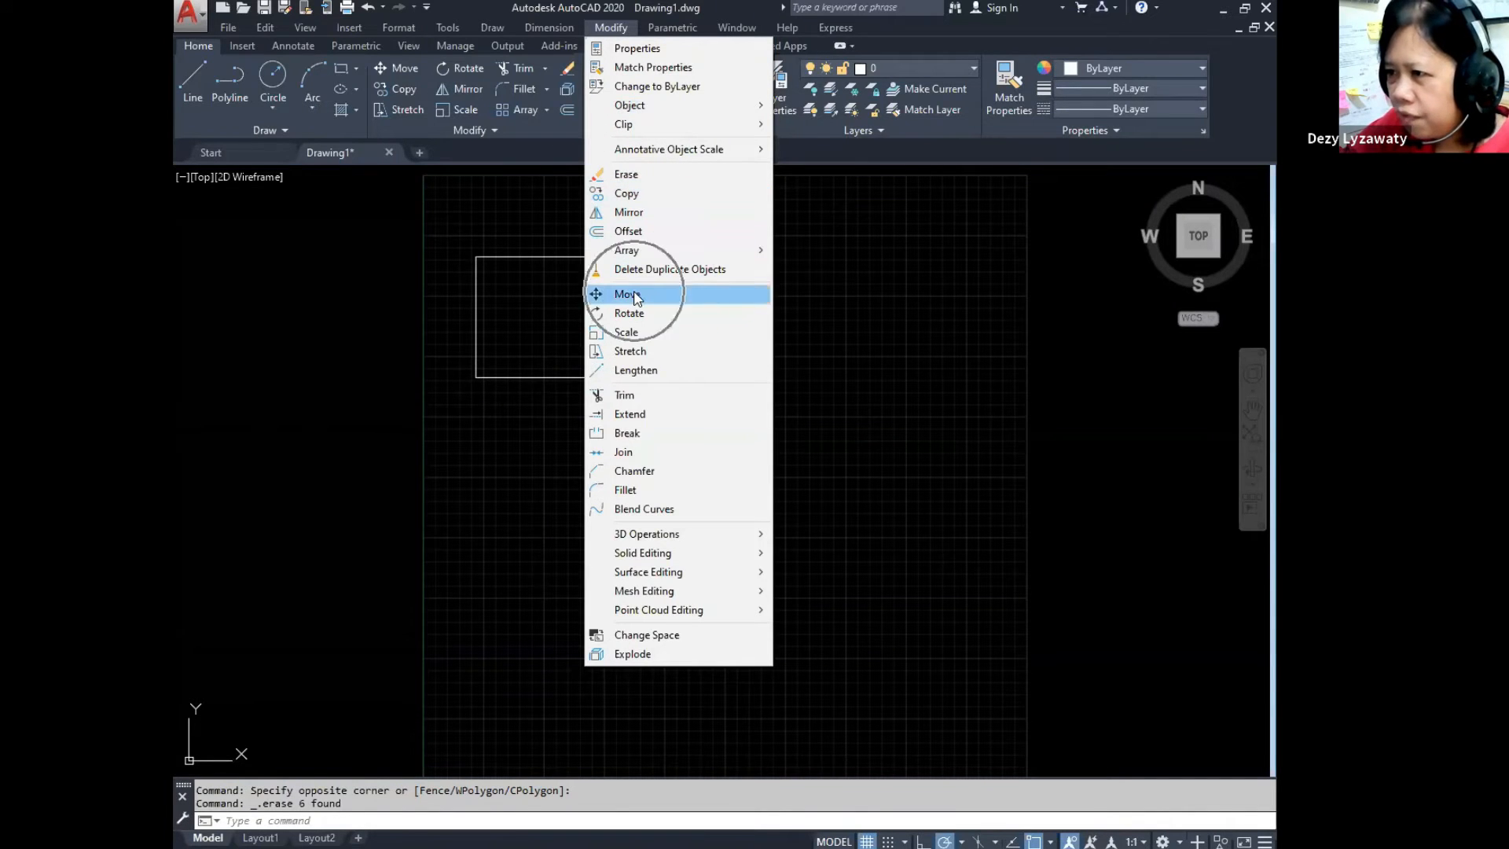
key("ctrl")
key("ctrl")
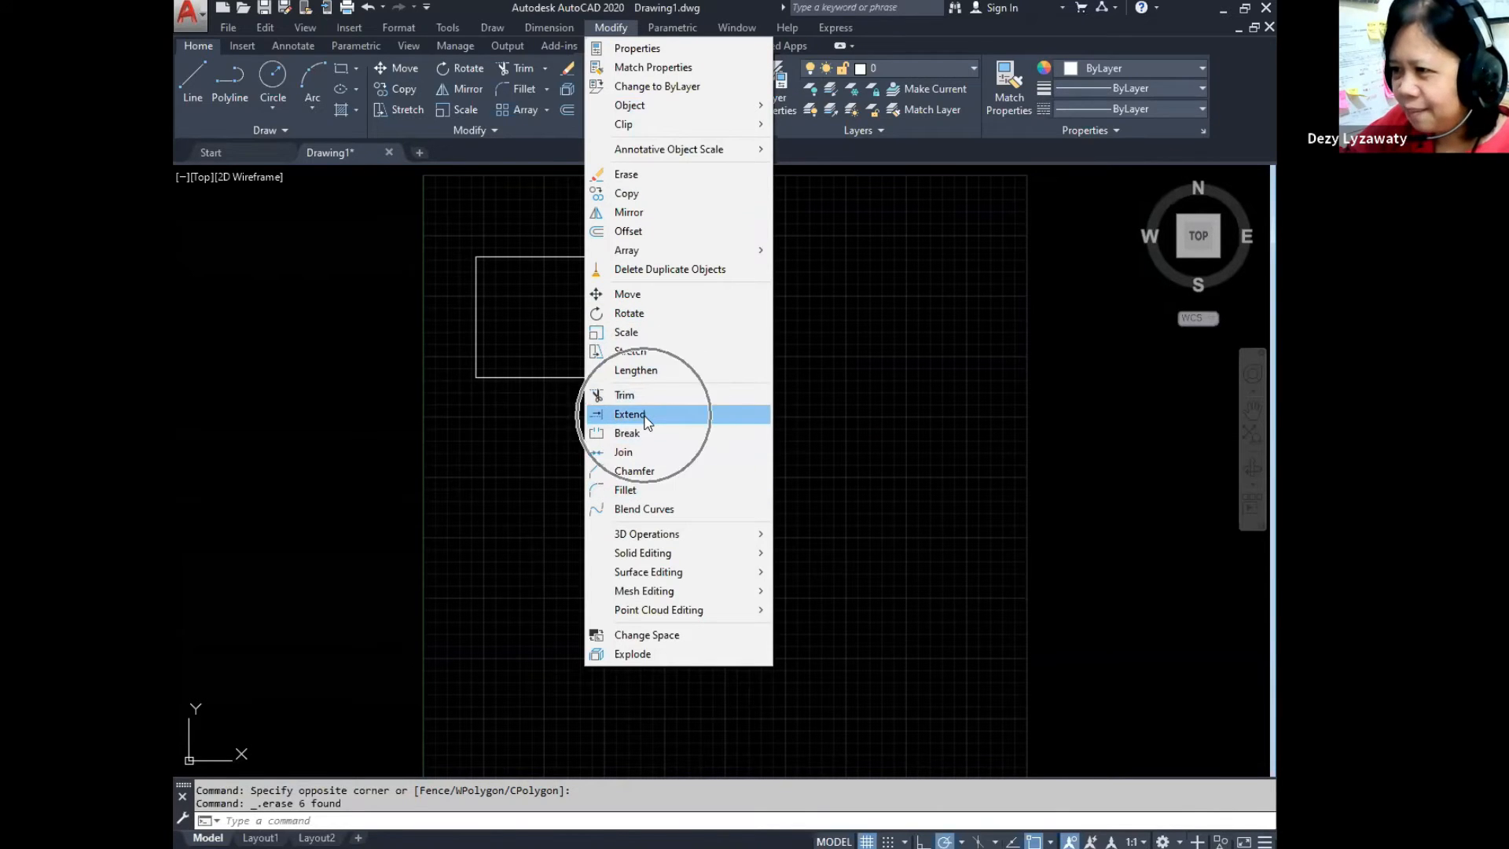
key("ctrl")
key("ctrl")
key("ctrl")
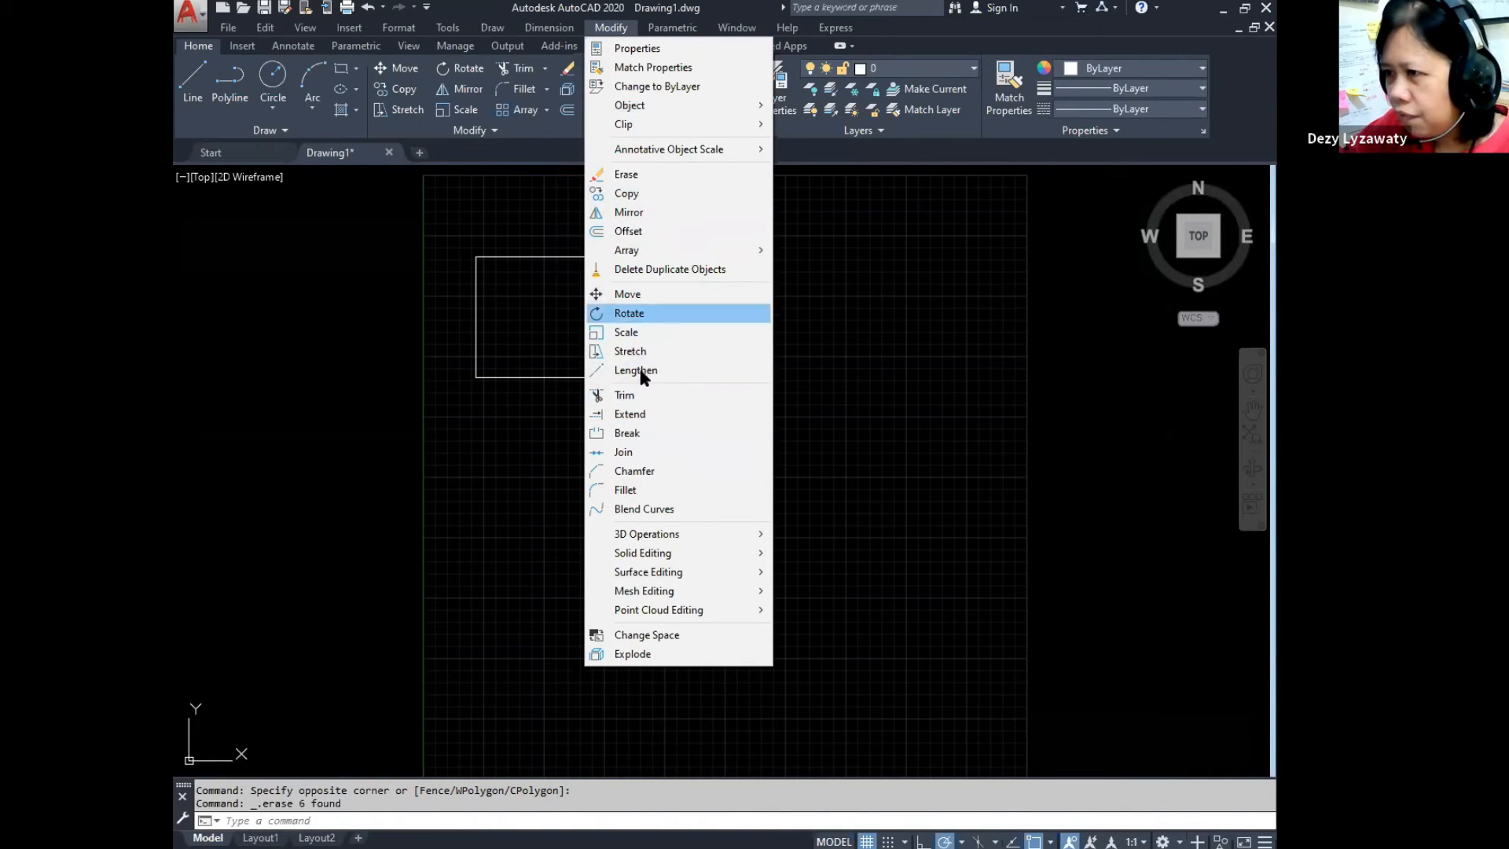
key("ctrl")
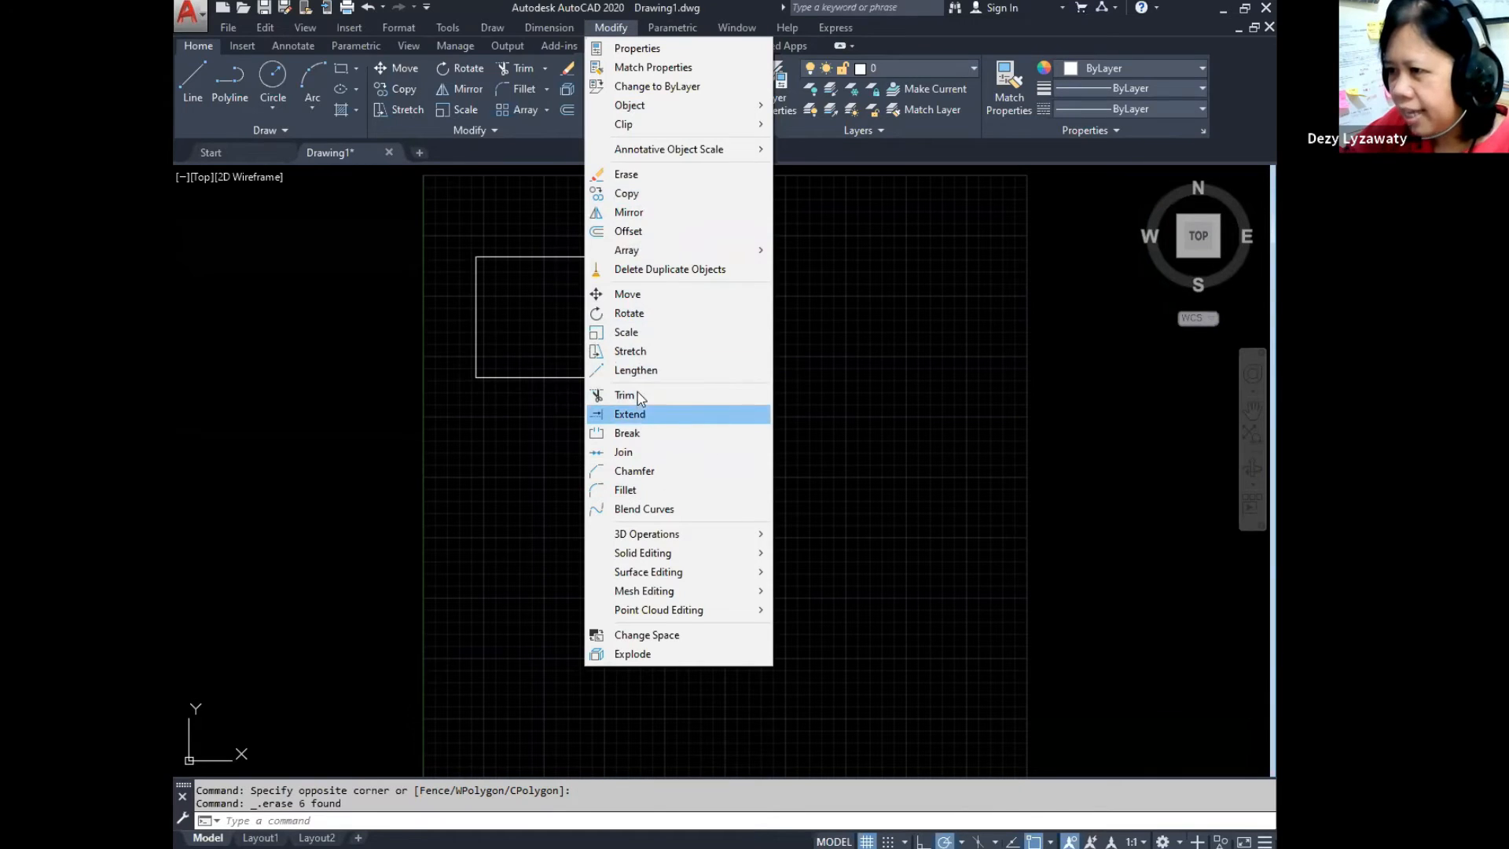
left_click(630, 196)
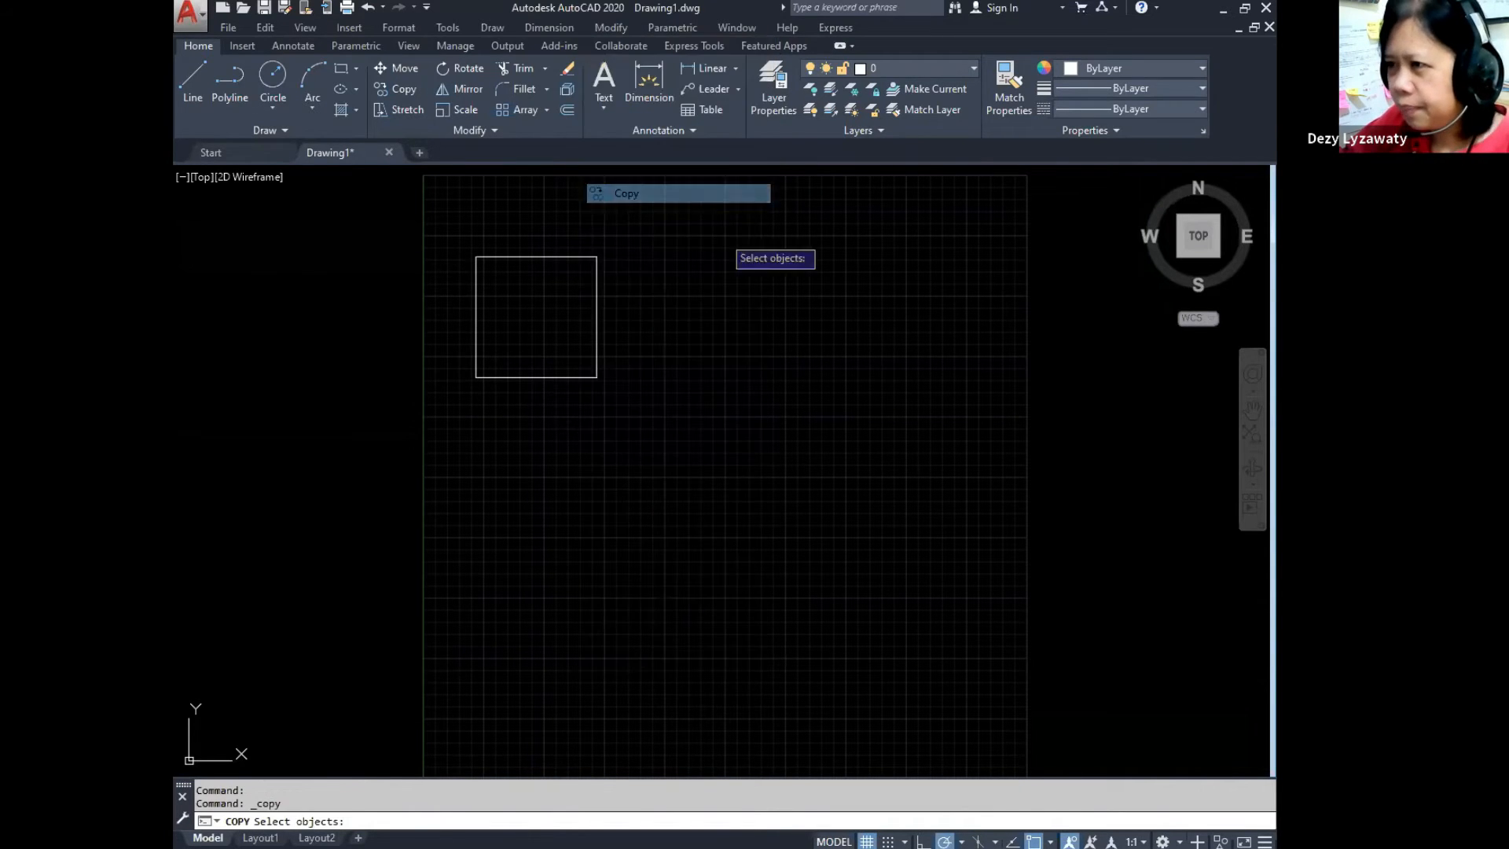
key("Escape")
left_click(605, 26)
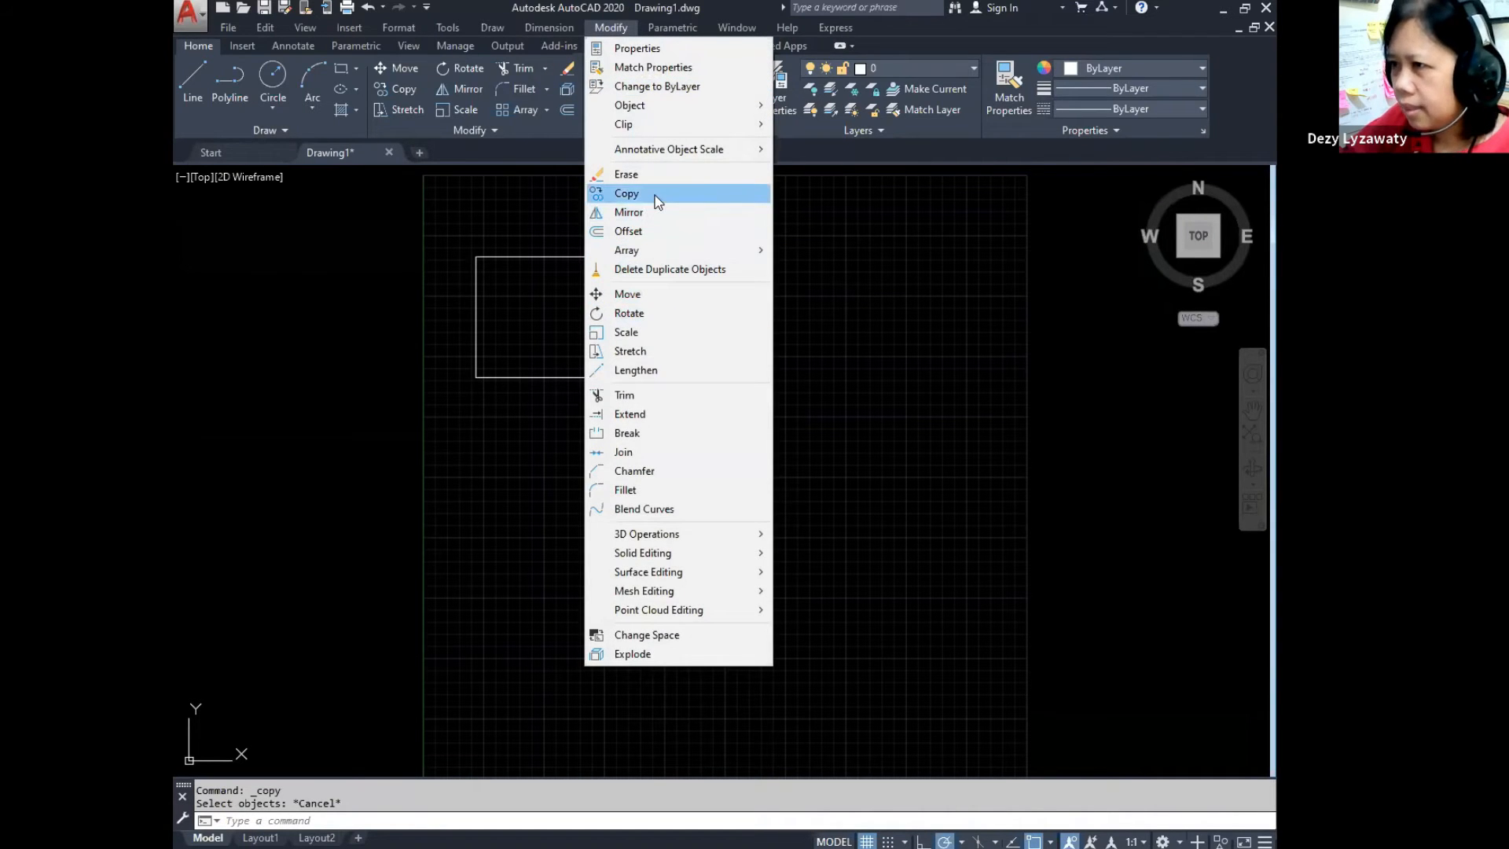
key("Escape")
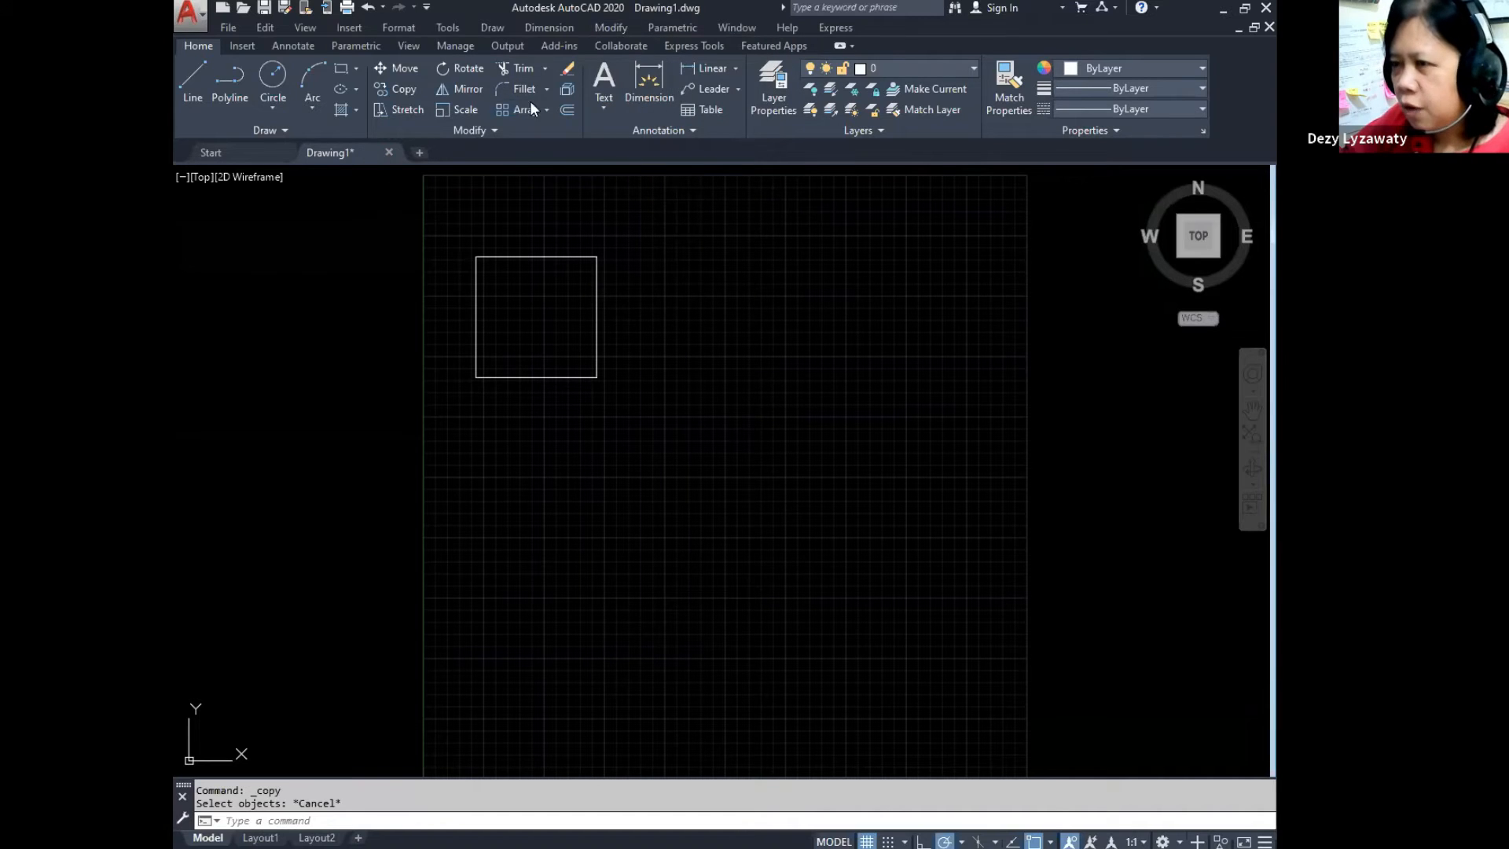
left_click(502, 127)
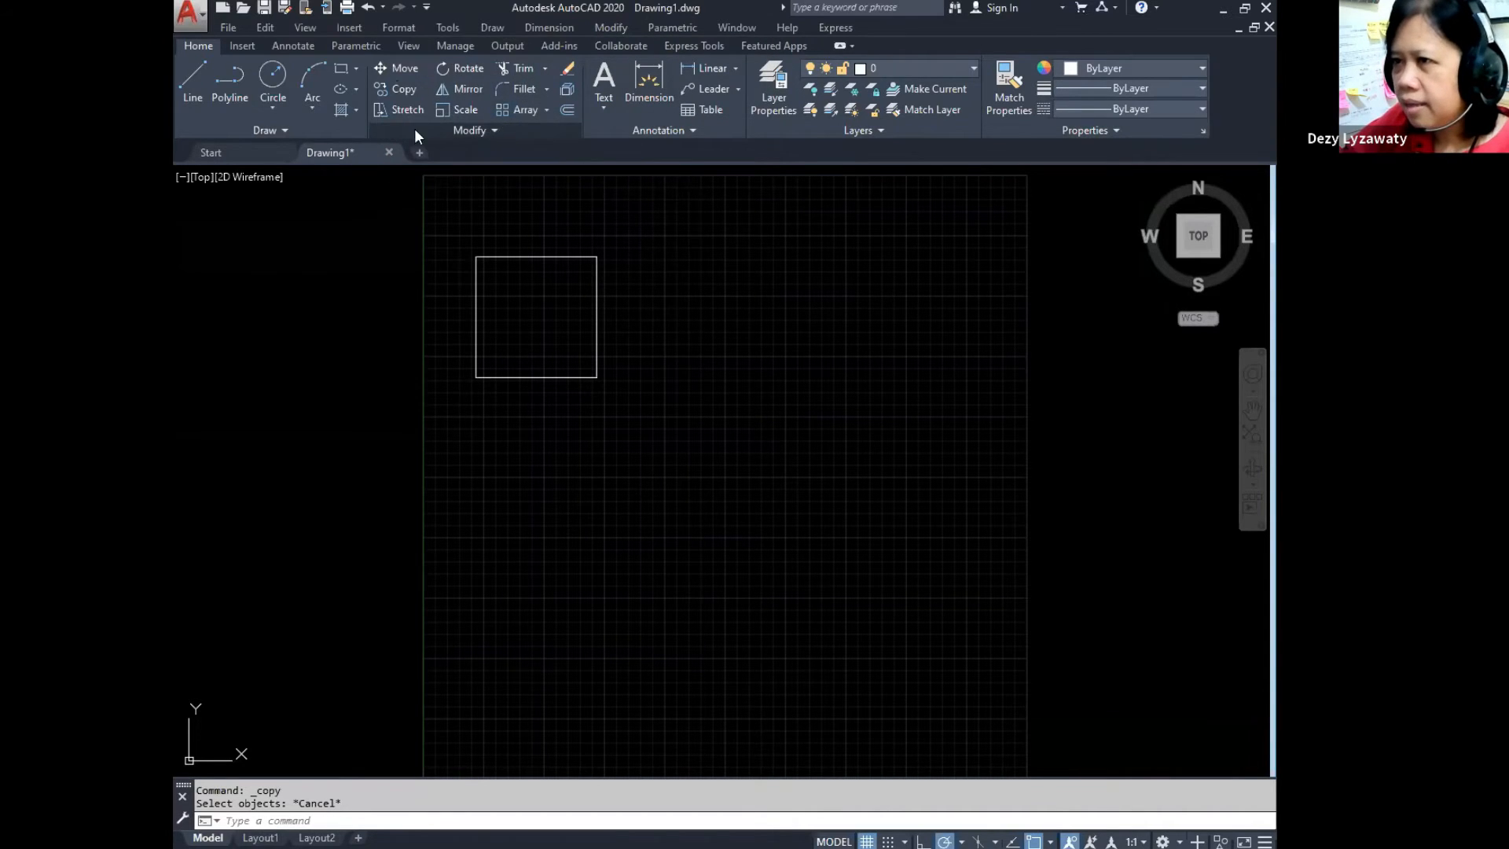
left_click(401, 92)
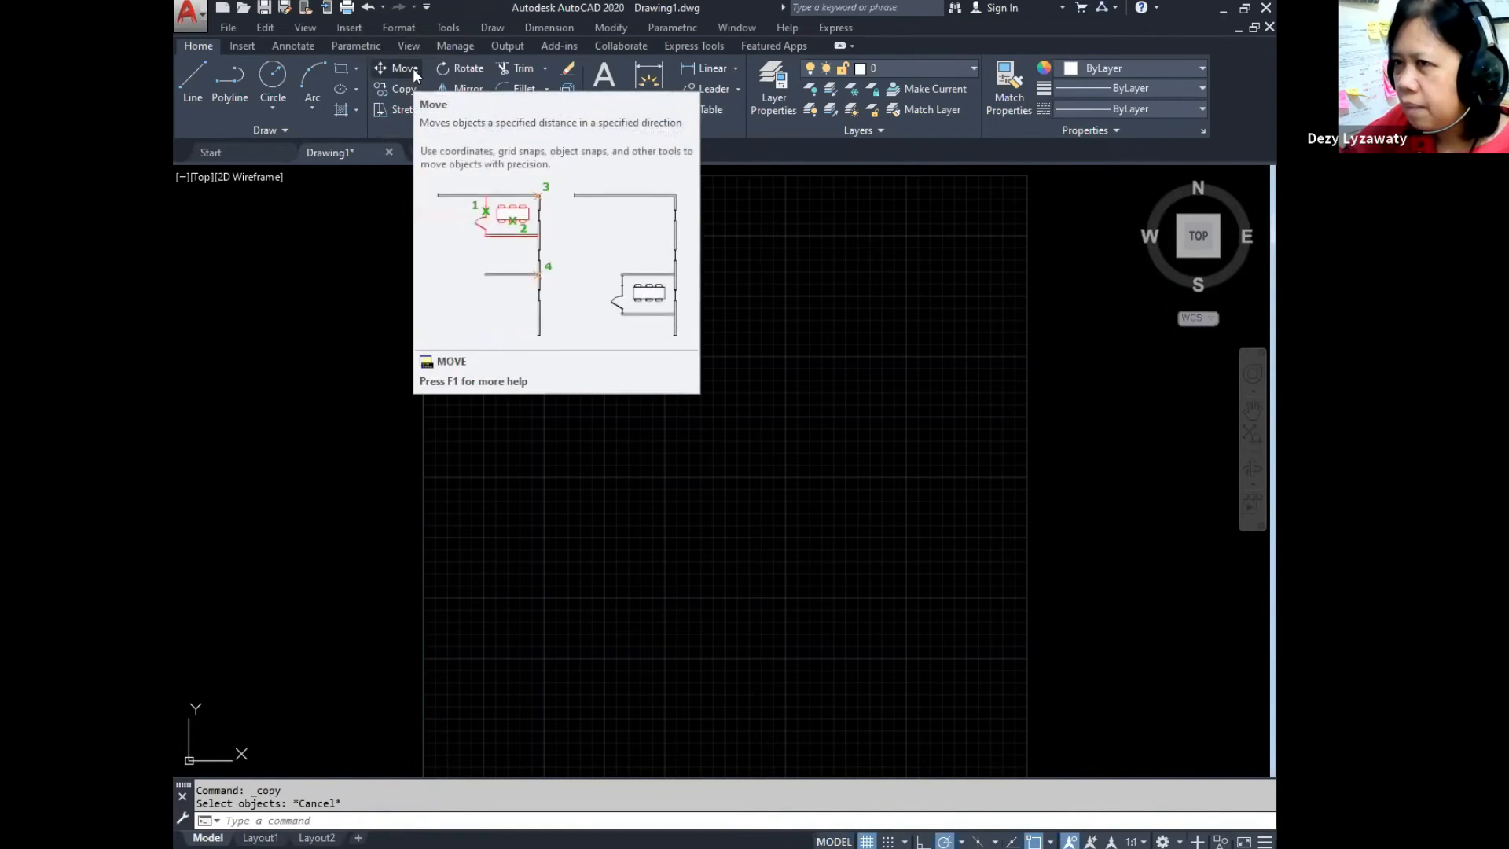
Step: Move the whole square horizontally to the right side of the grid, using its upper-right corner as the base point
left_click(413, 68)
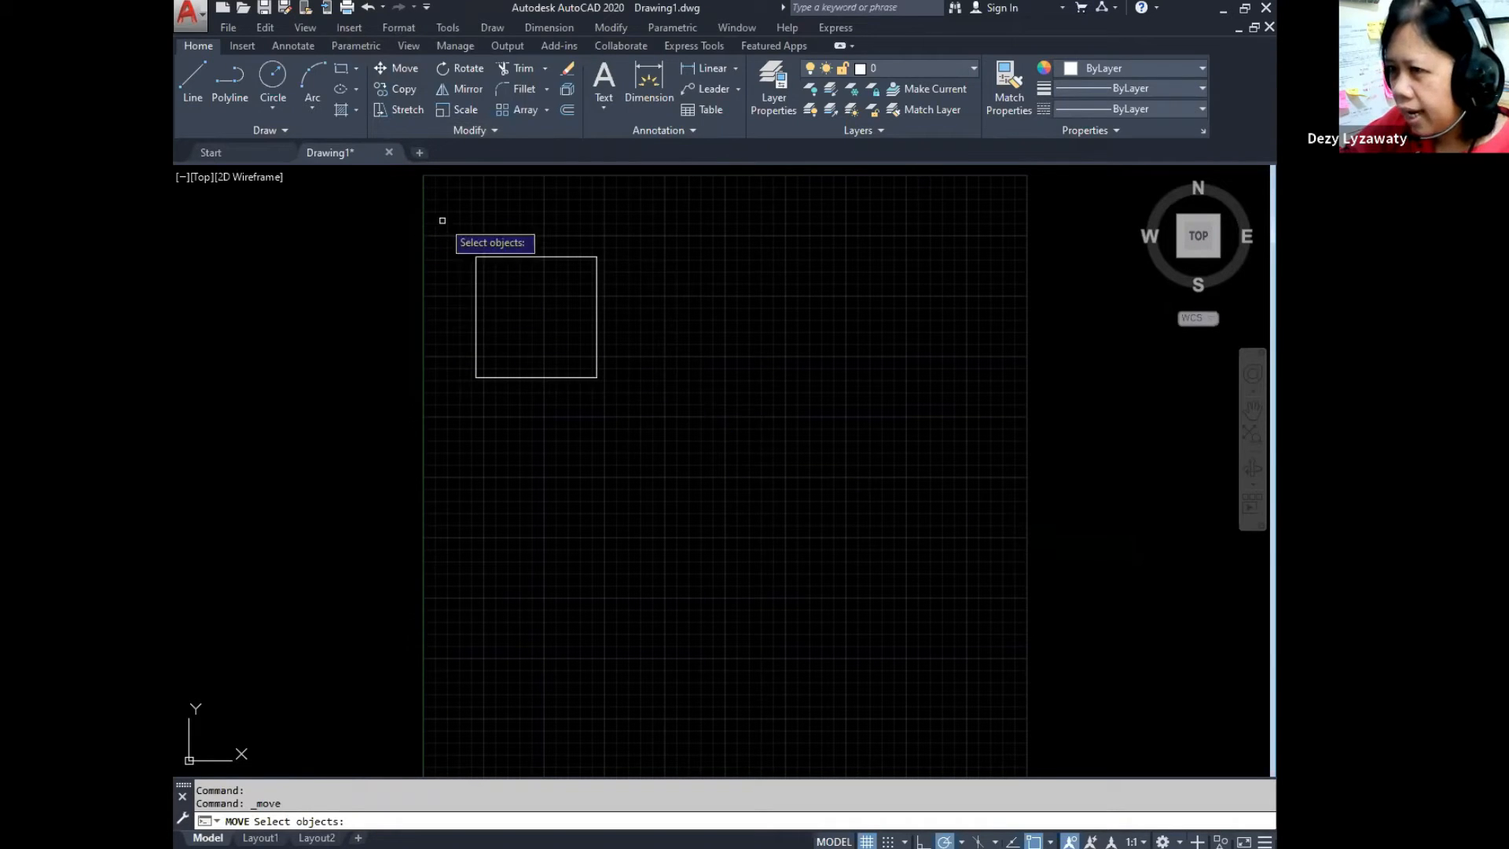
left_click(460, 242)
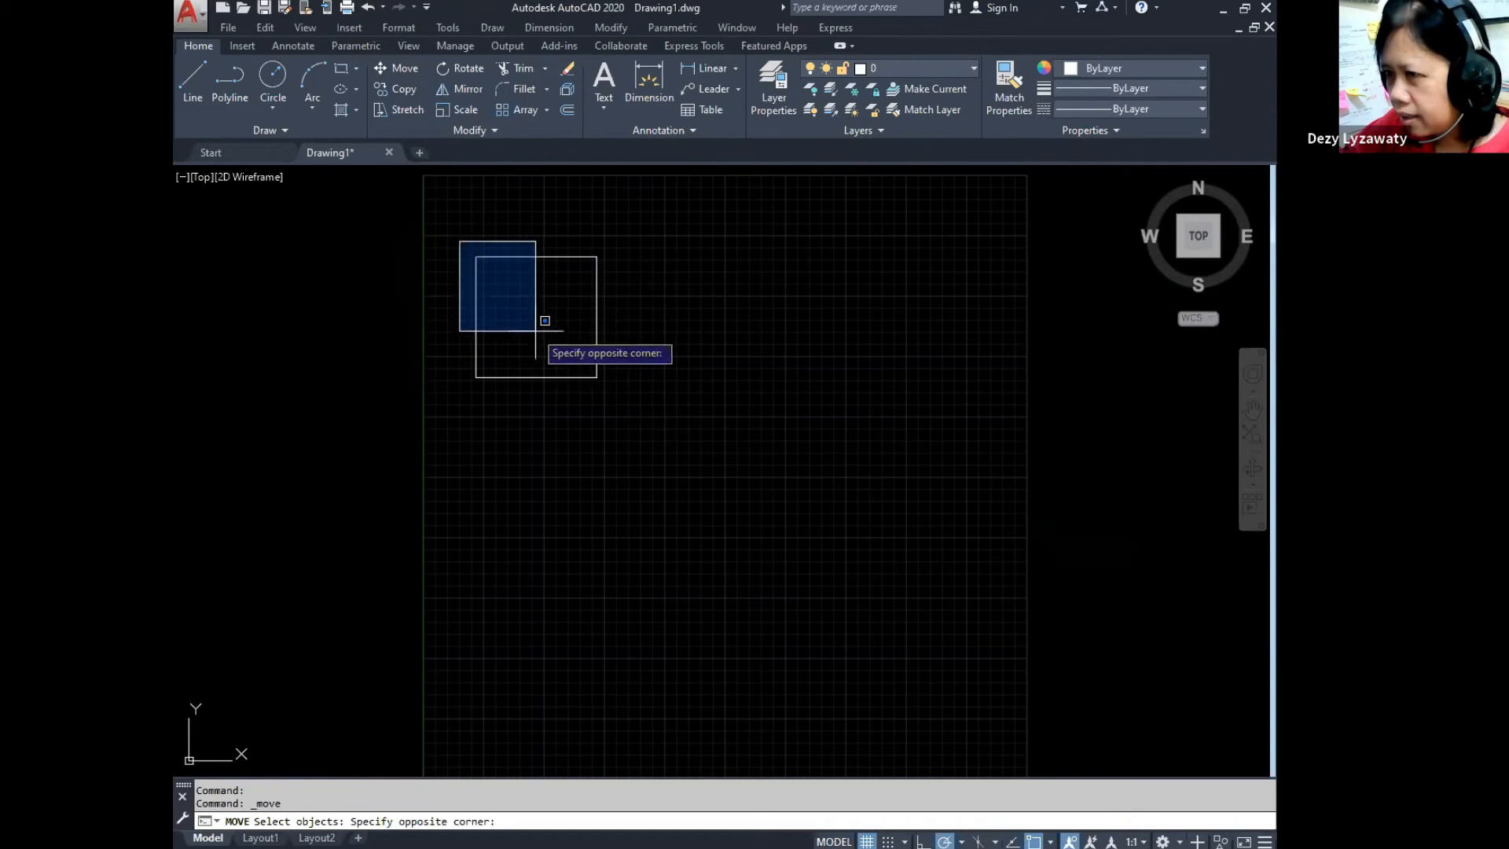
left_click(660, 415)
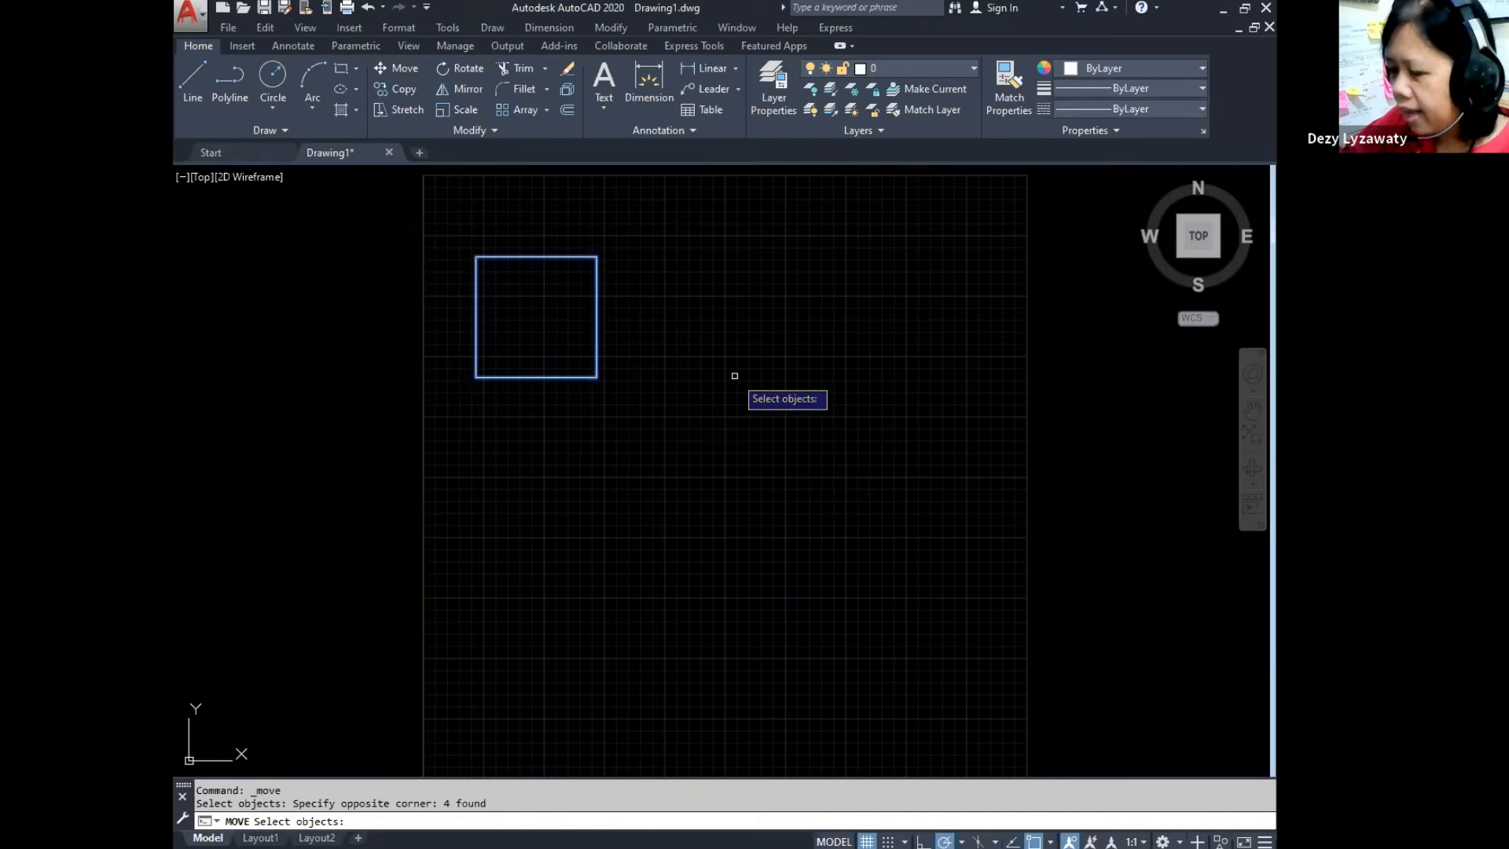
key("Return")
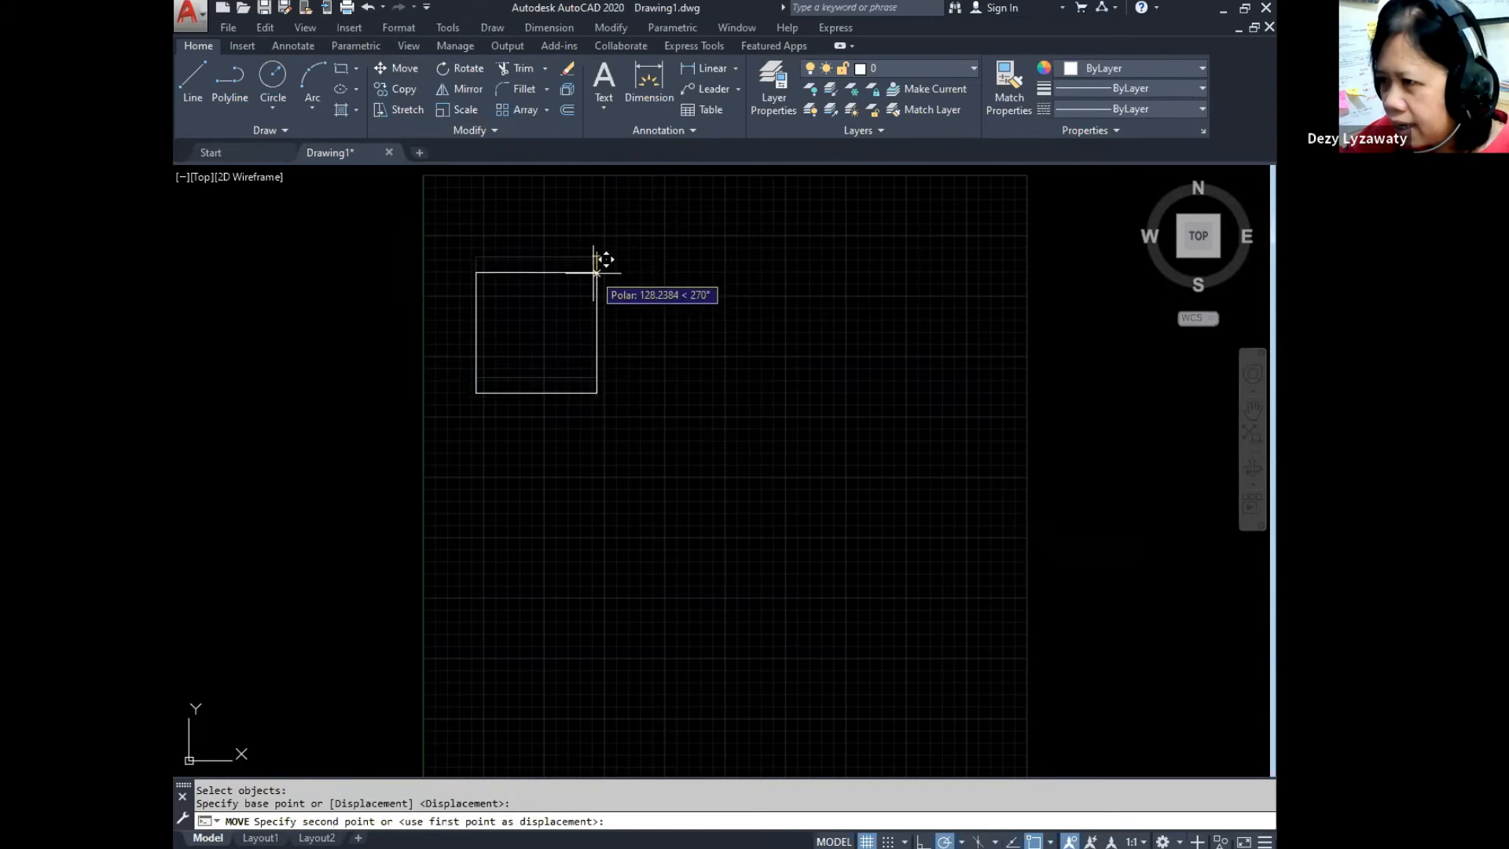
left_click(900, 254)
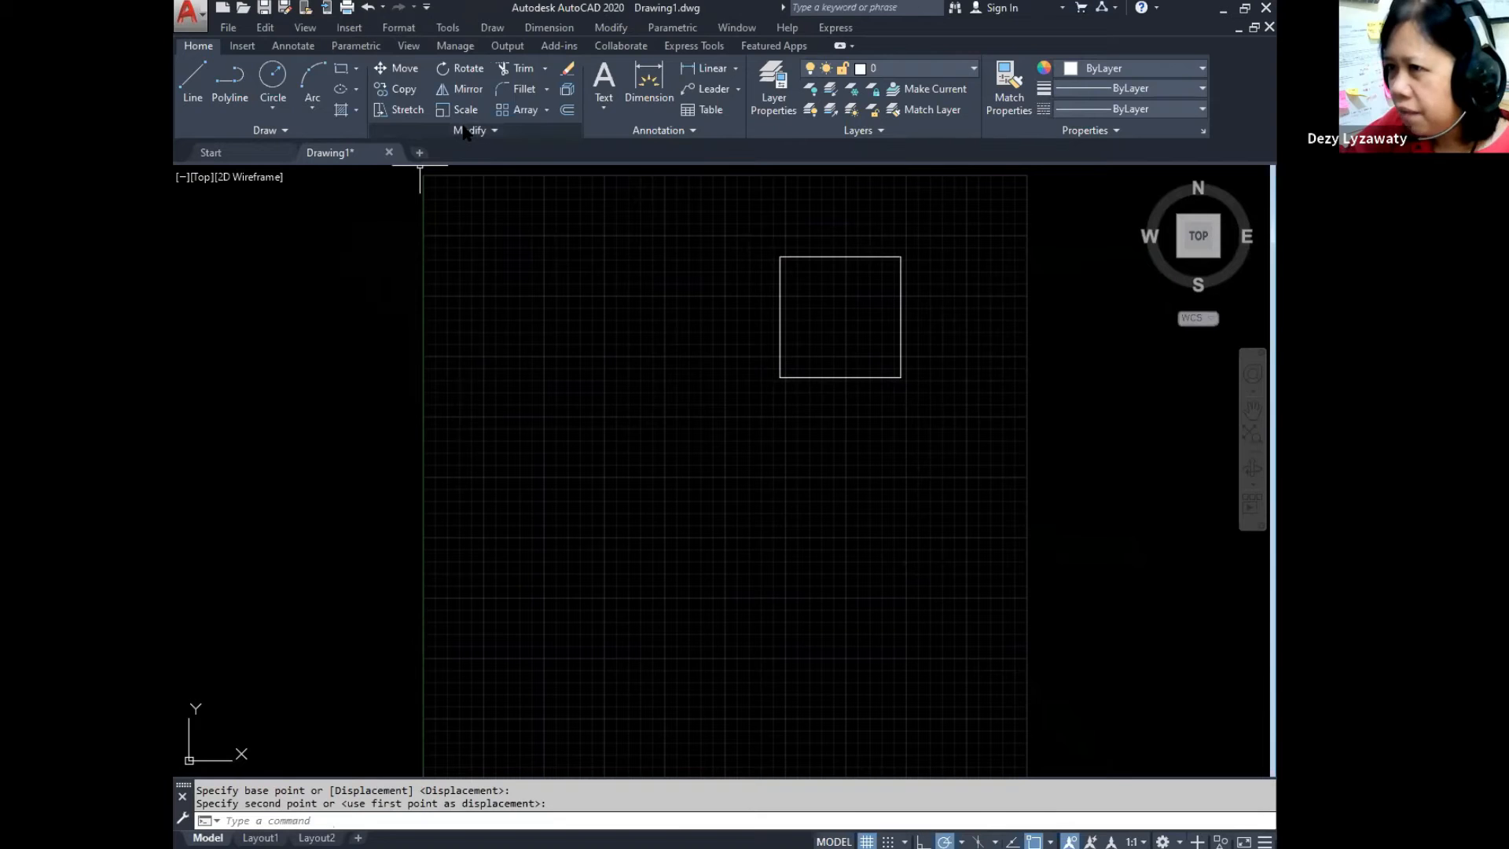
Step: Move the square 2000 to the left at 180°, using its upper-left corner as the base point
left_click(414, 75)
left_click(722, 210)
left_click(981, 463)
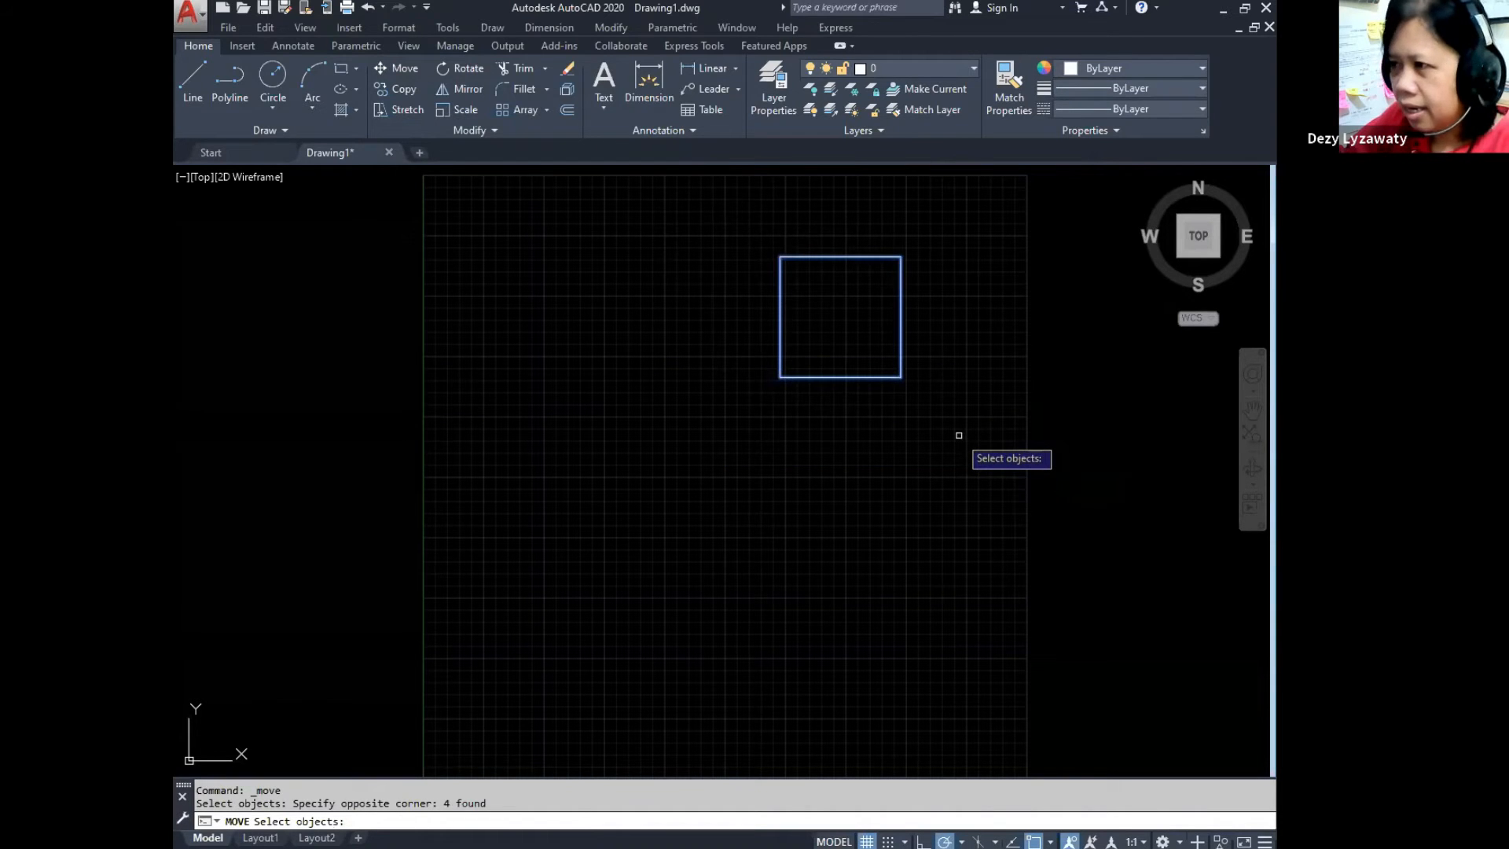
key("Return")
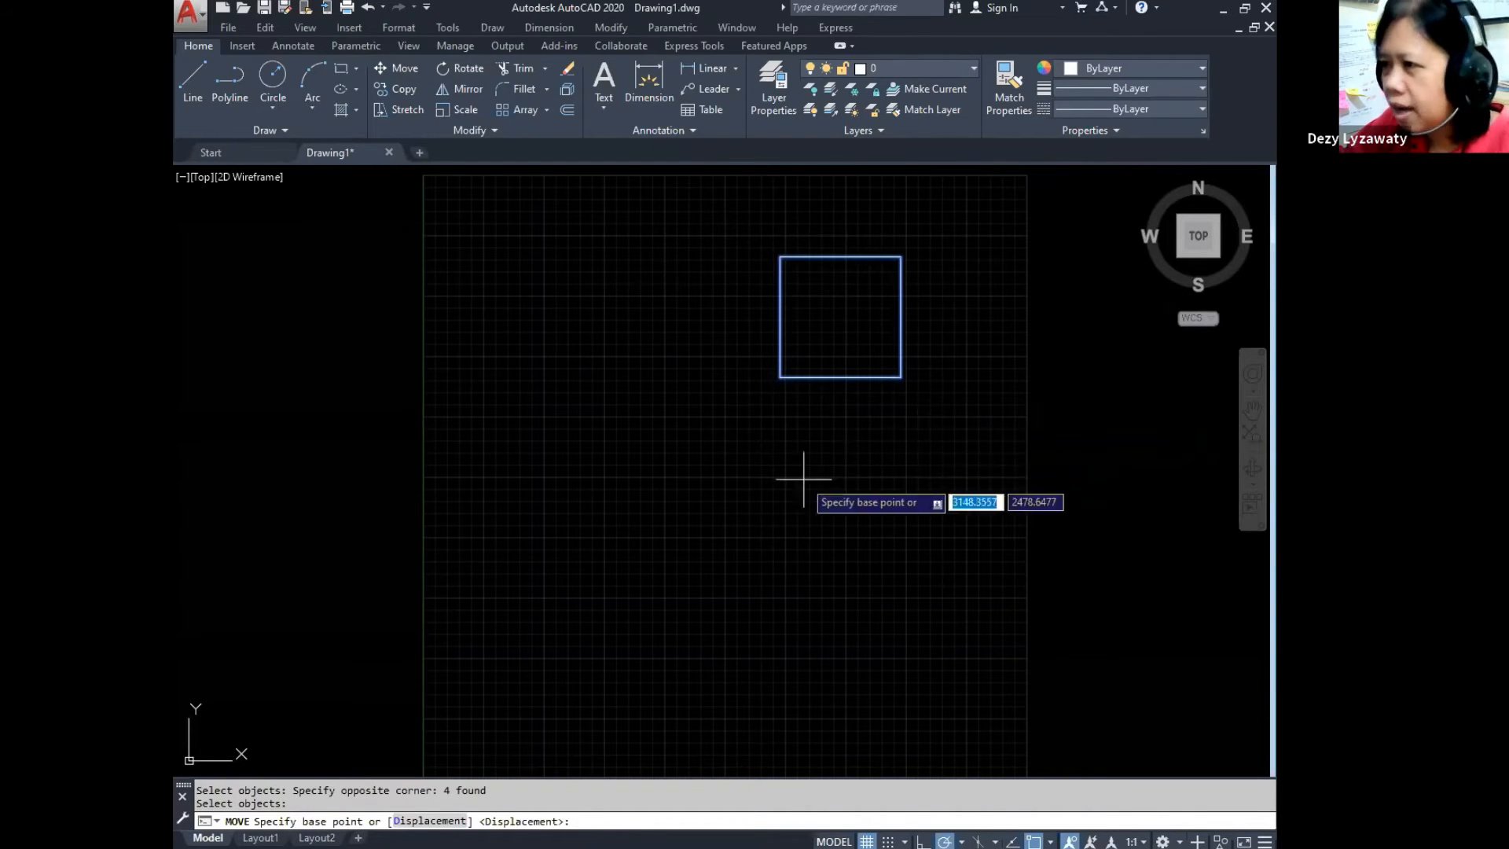
left_click(779, 256)
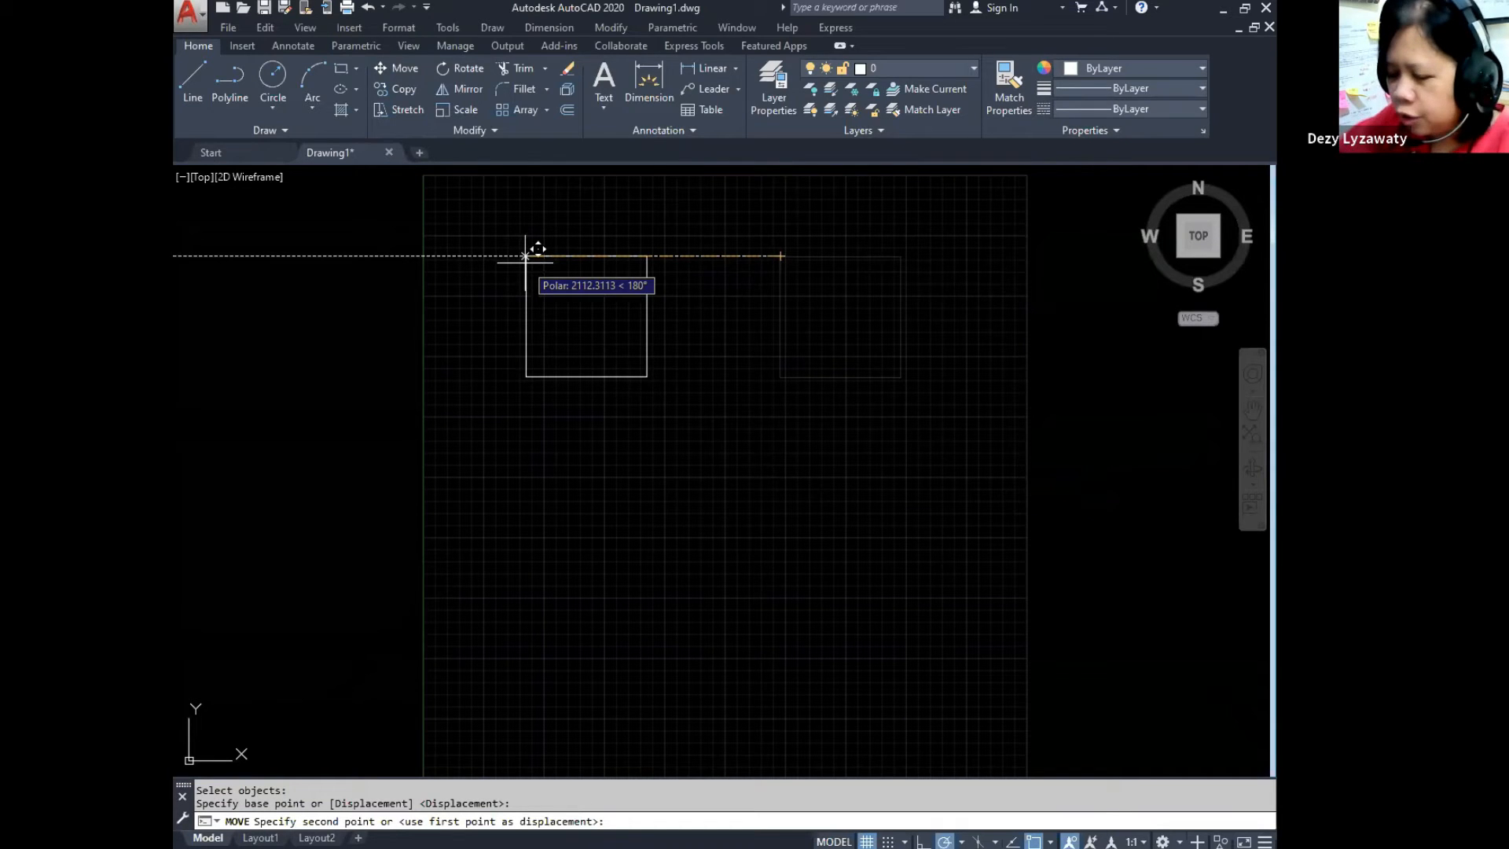
type("2000")
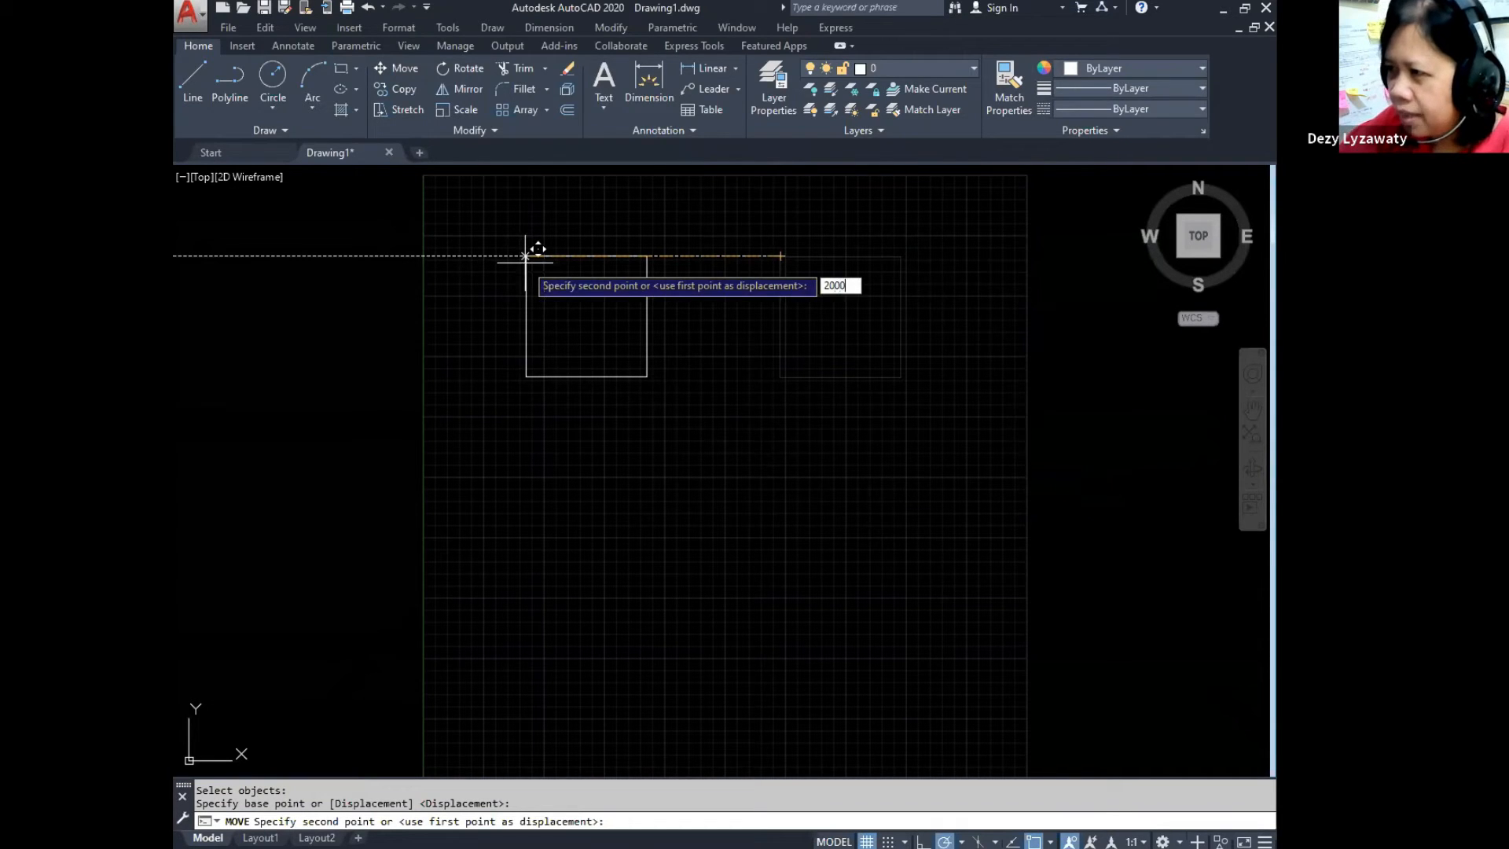
key("Return")
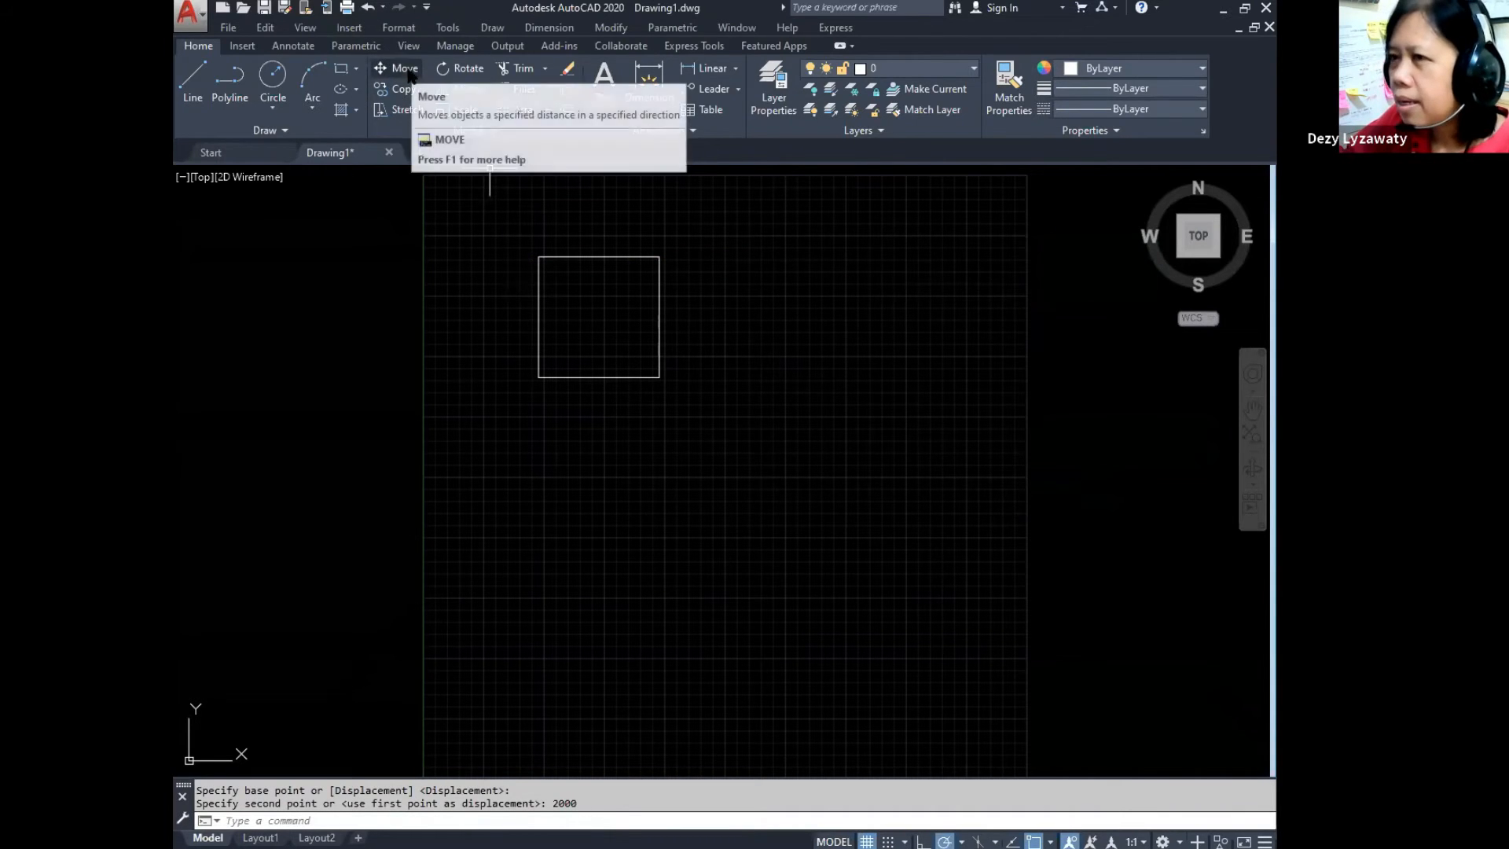
Step: Copy the square from its lower-right corner, placing copies to its right, directly below, and diagonally below to form a two-by-two arrangement
key("ctrl")
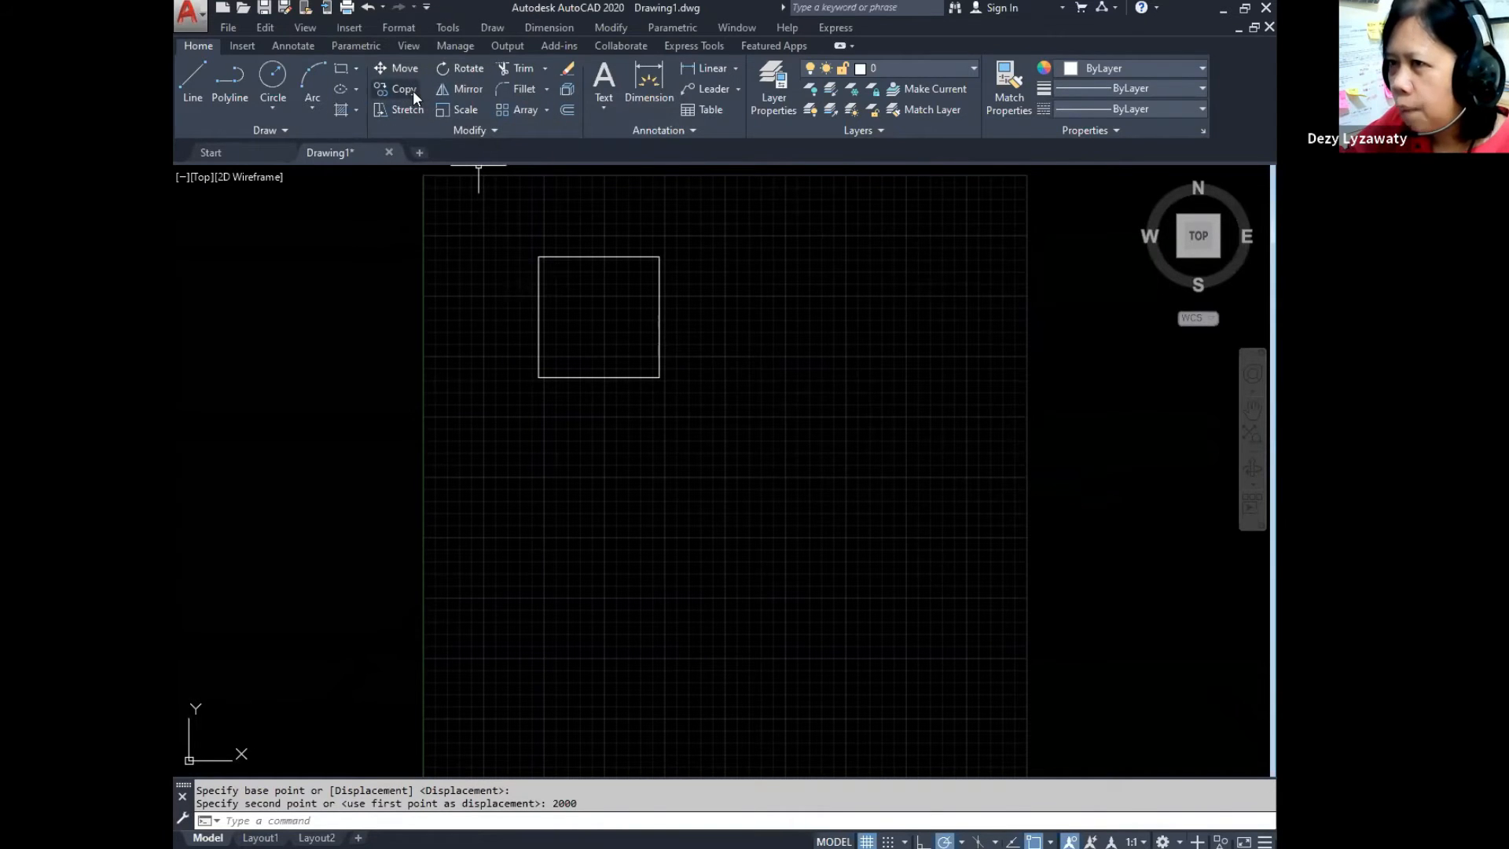
left_click(616, 30)
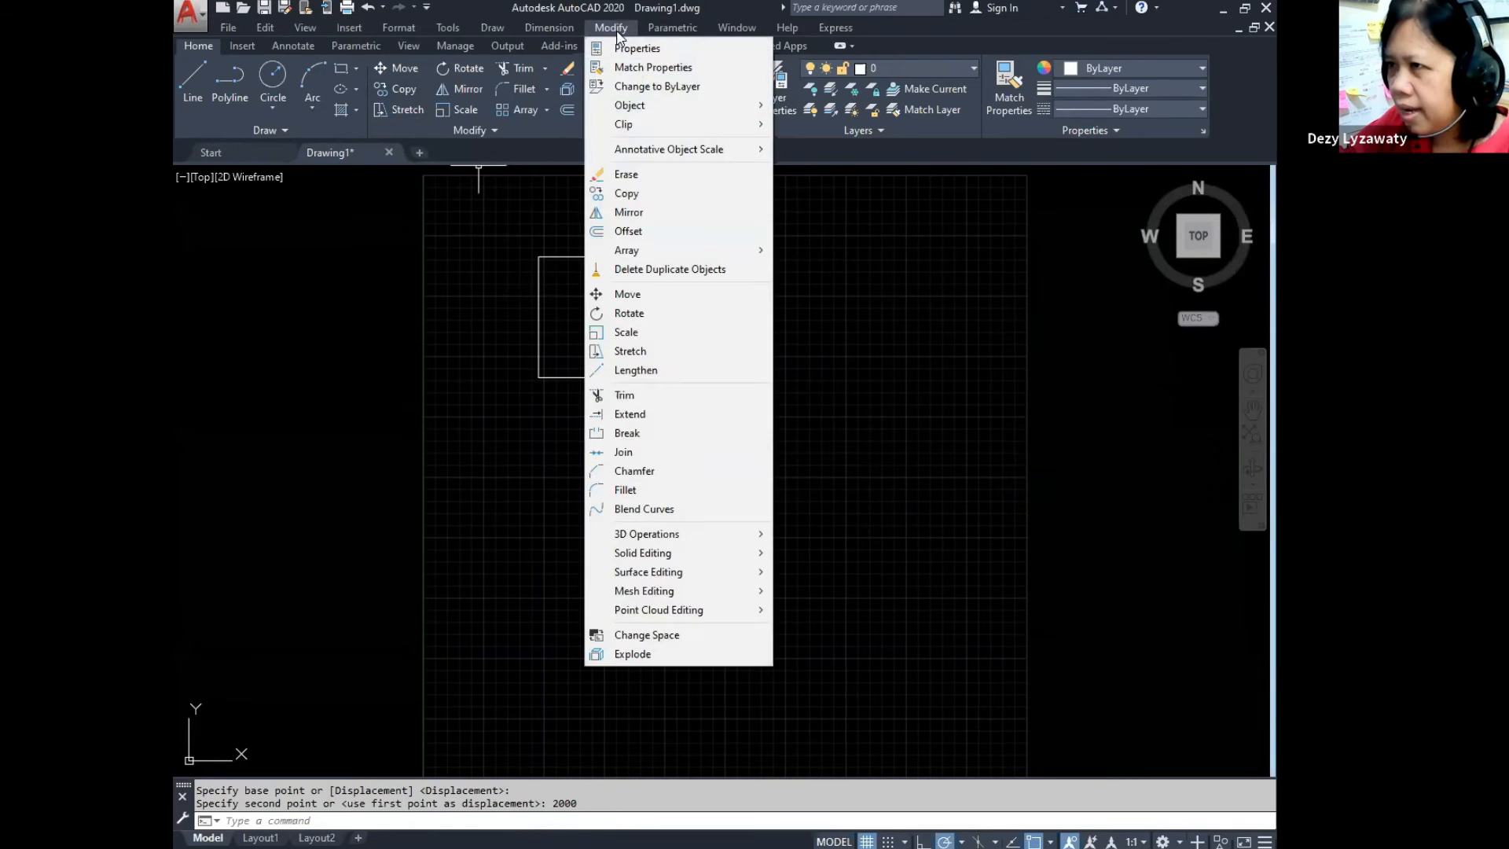
left_click(633, 194)
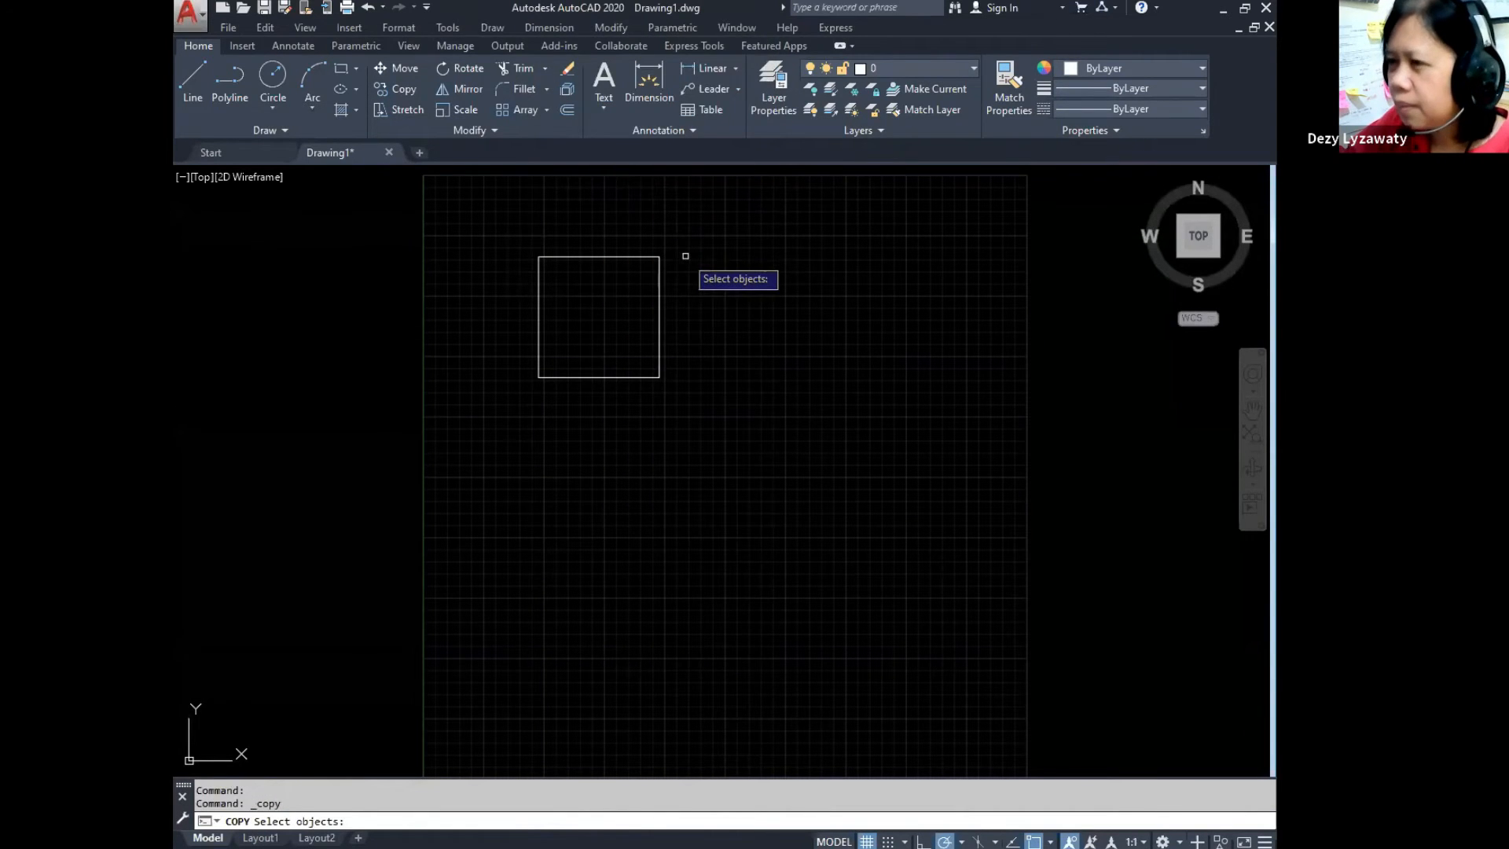
left_click(466, 210)
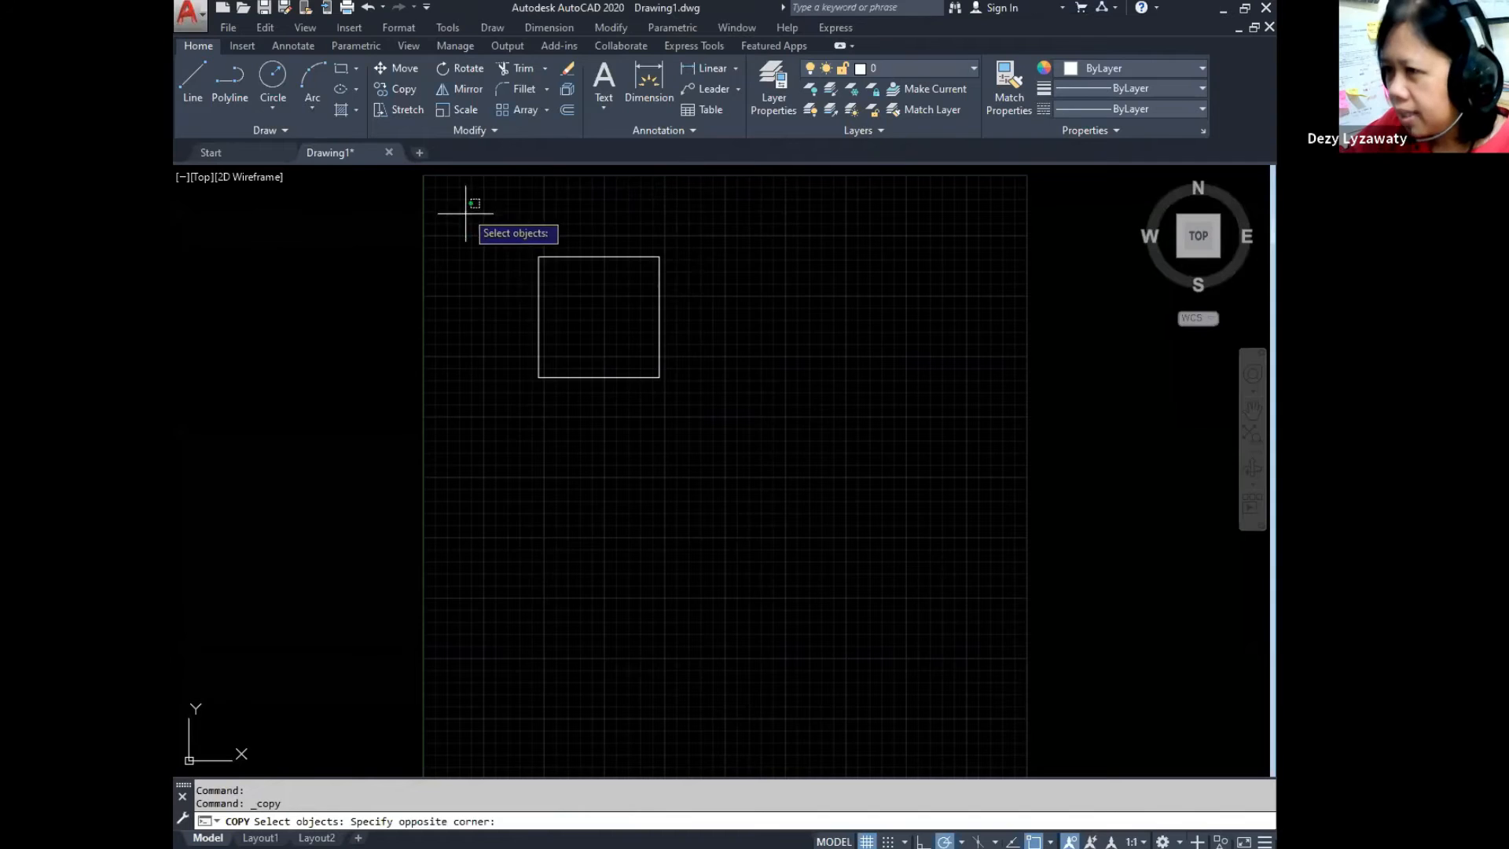
left_click(741, 441)
key("Return")
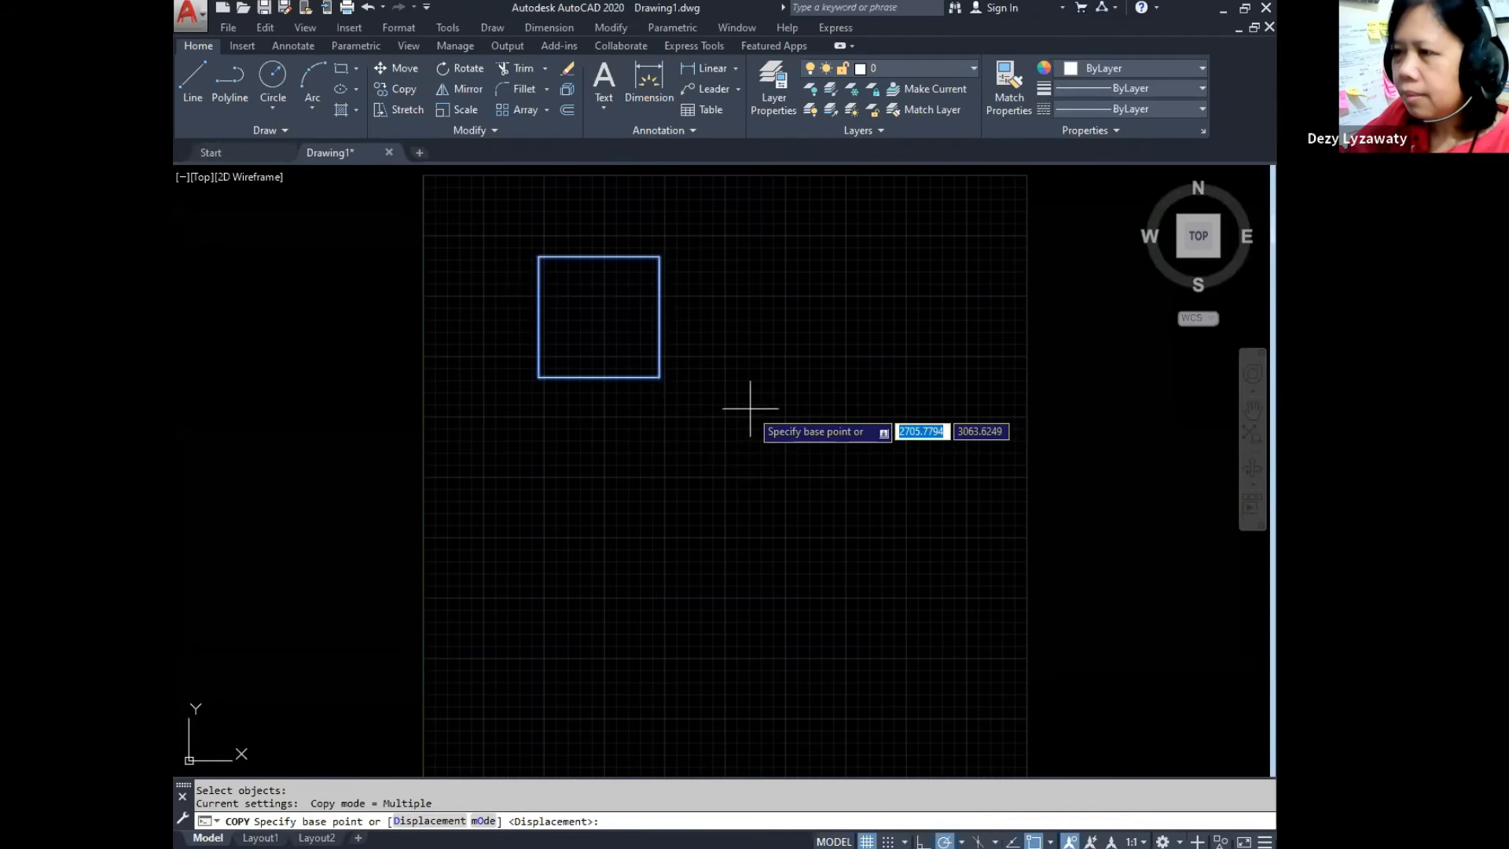
left_click(659, 377)
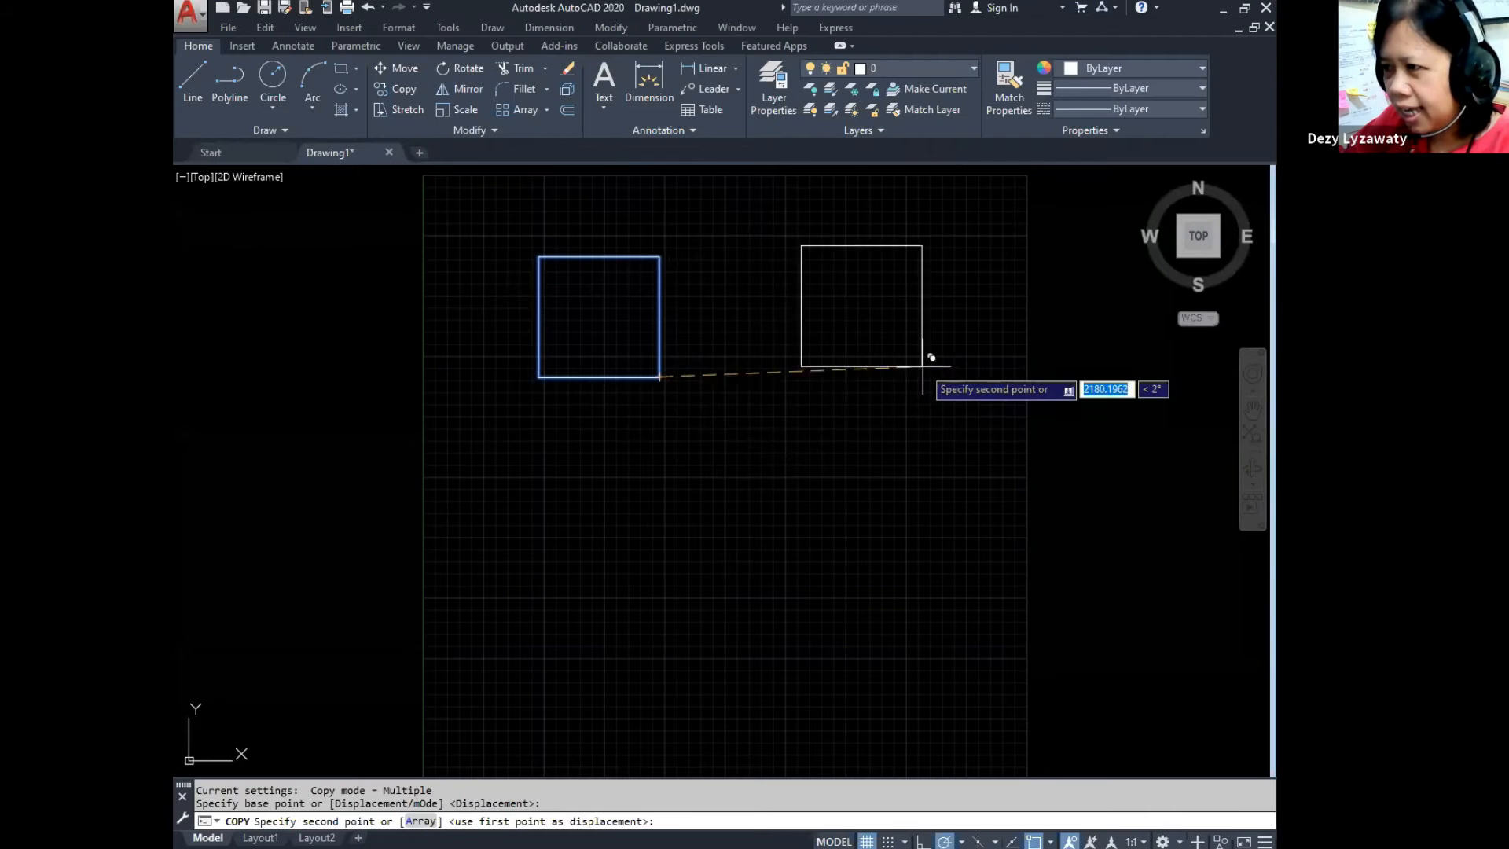
left_click(898, 376)
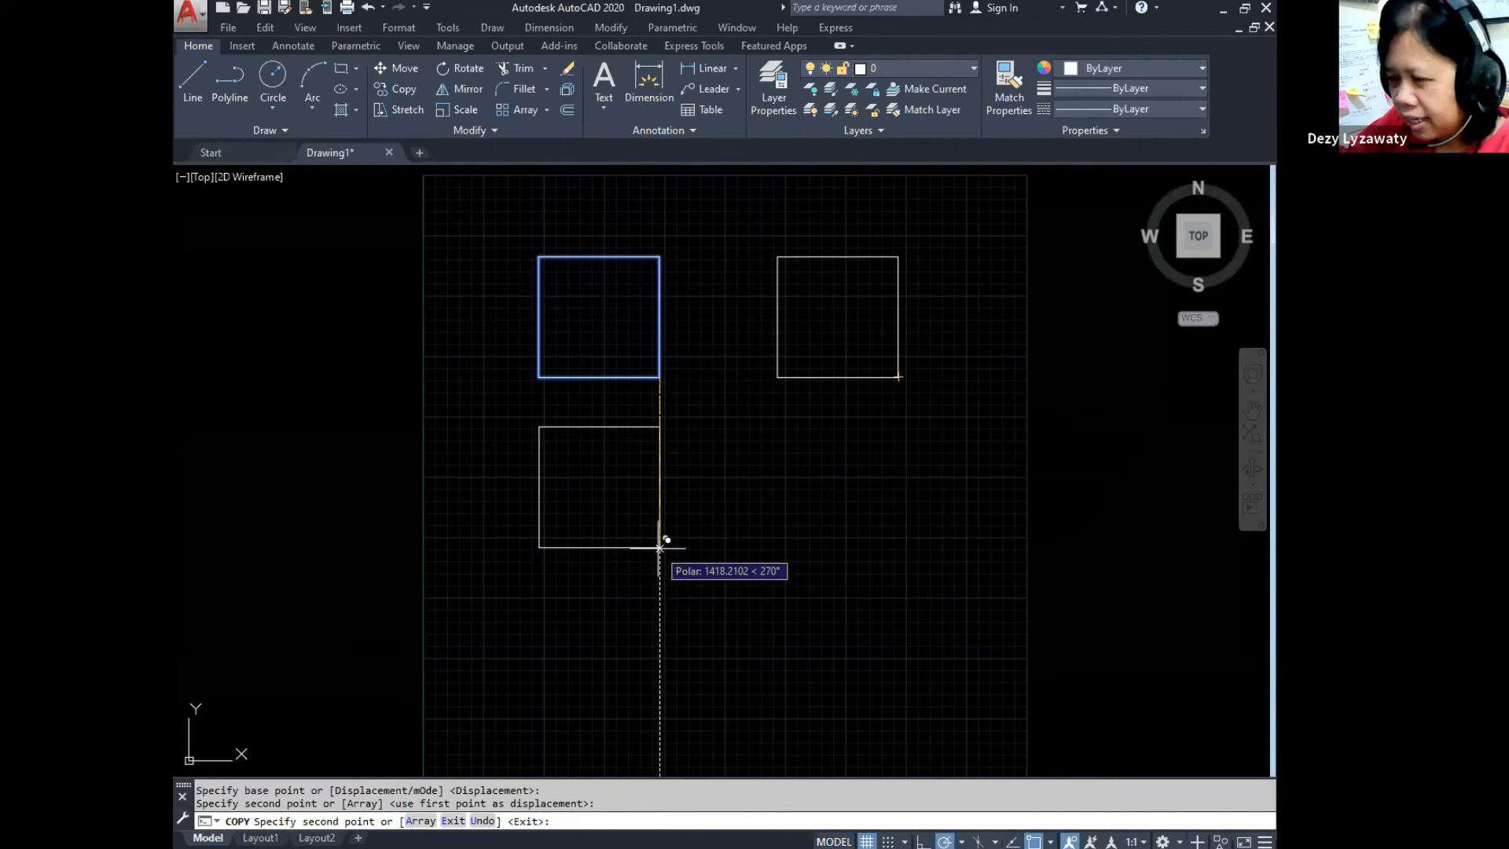
left_click(659, 548)
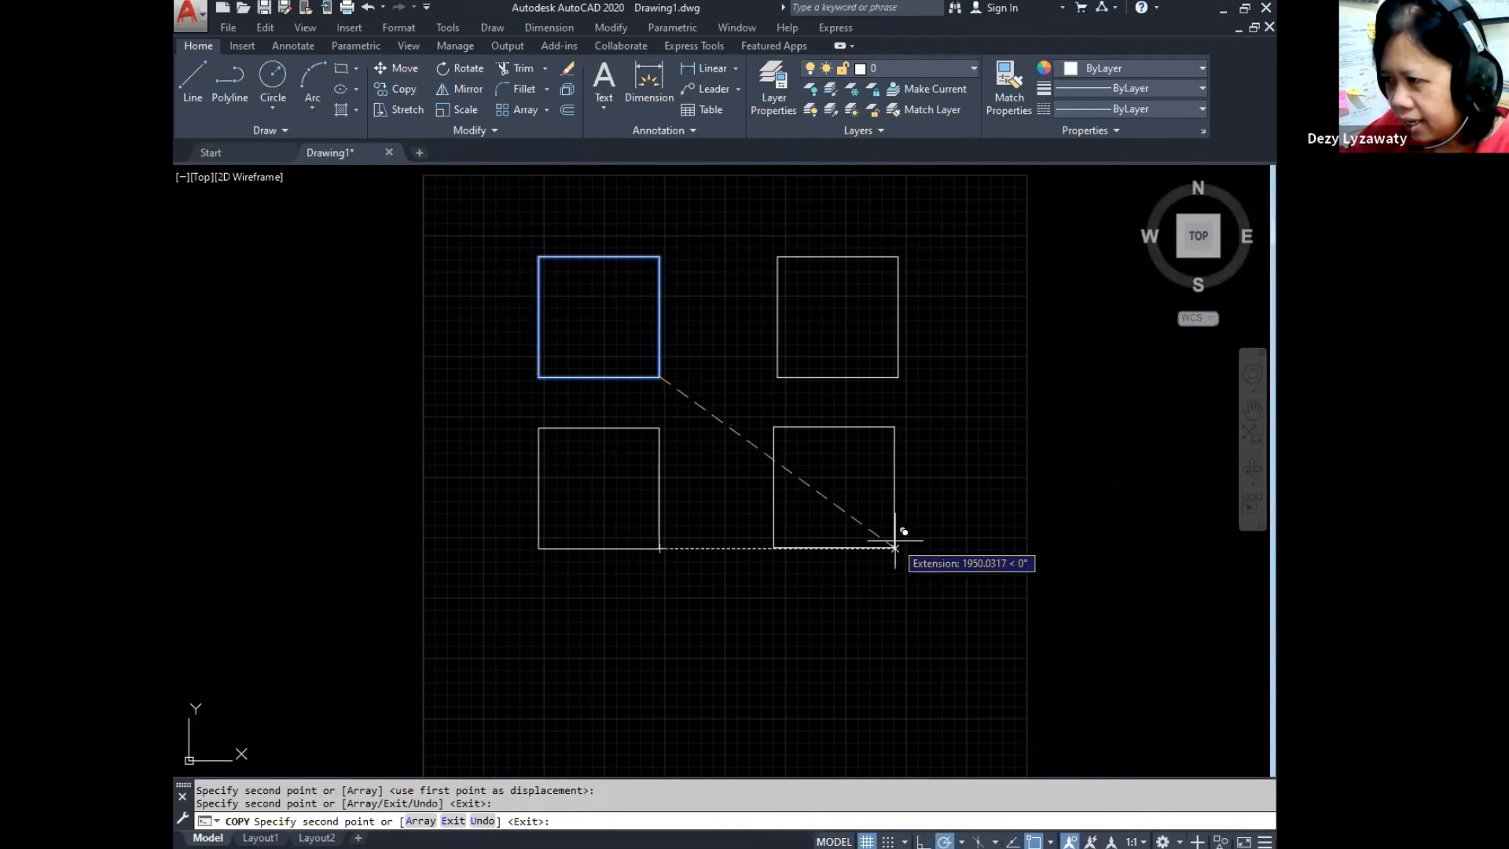
left_click(895, 547)
Step: Place more copies of the square from its lower-right corner, scattered freely around the two-by-two group, and finish the Copy
left_click(1103, 440)
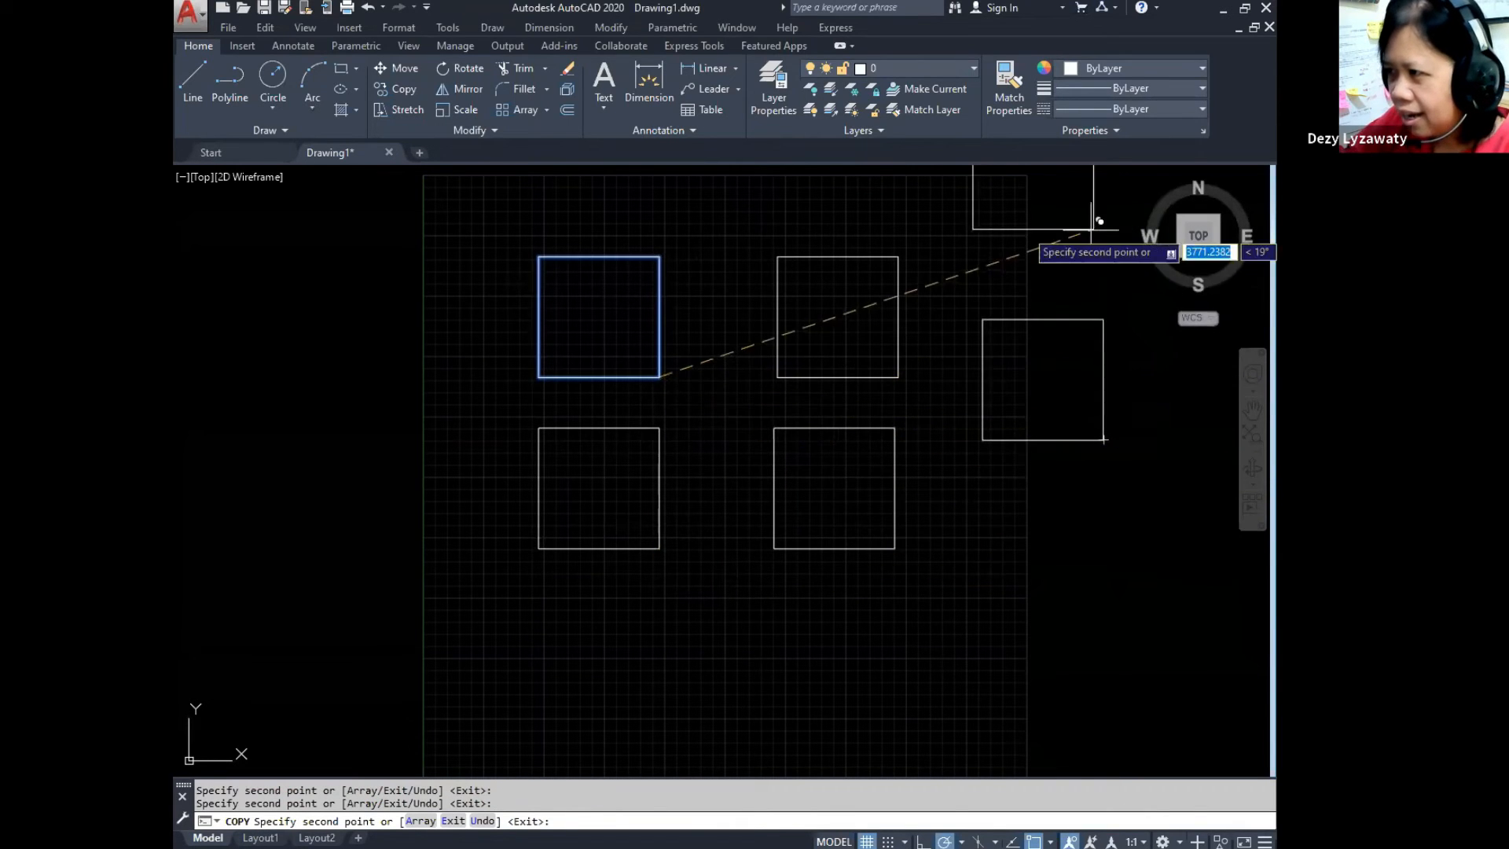
left_click(1070, 596)
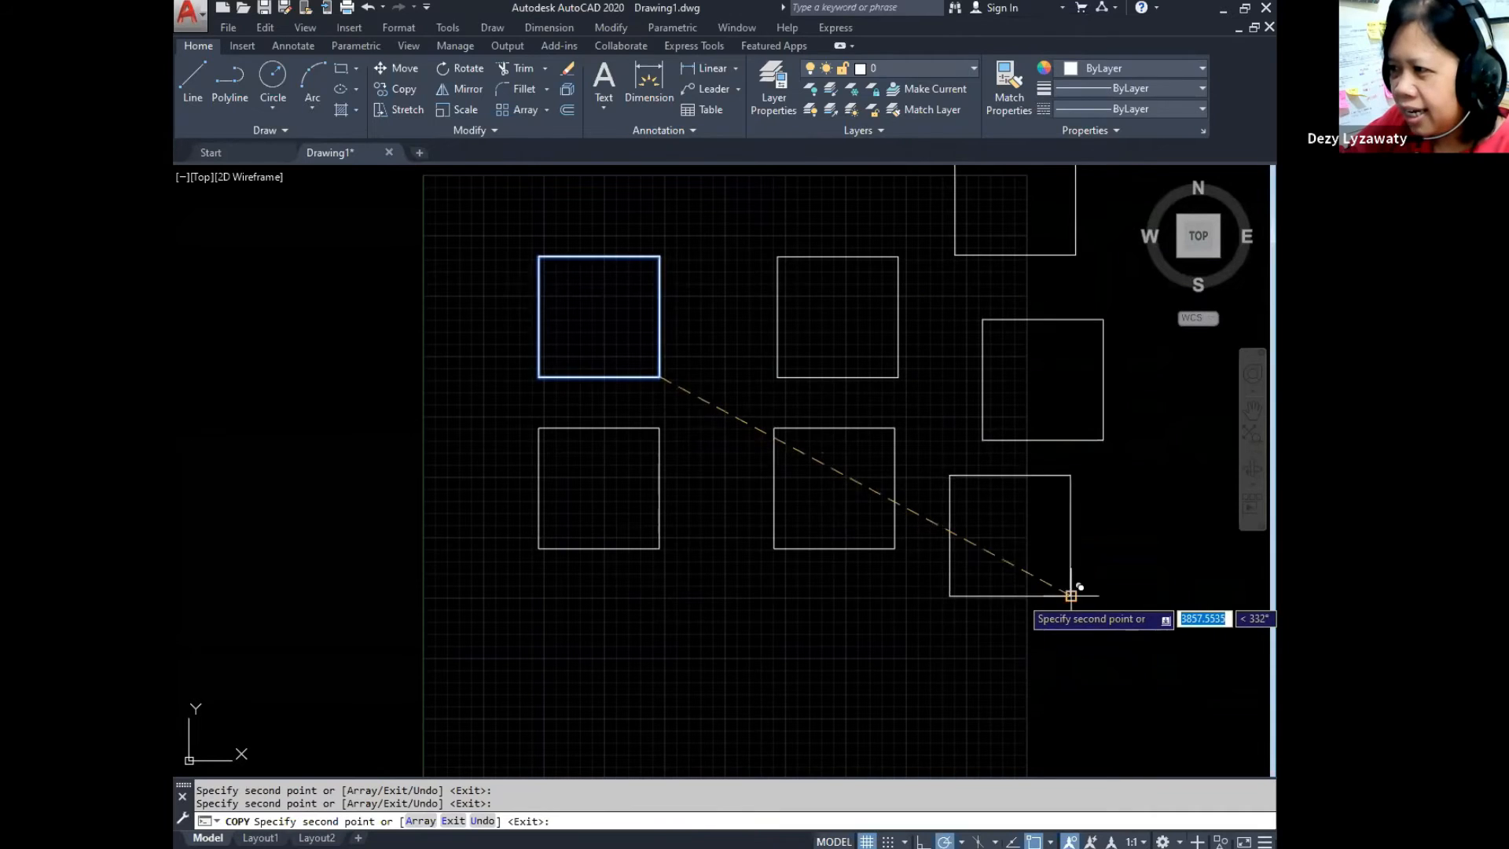
left_click(470, 417)
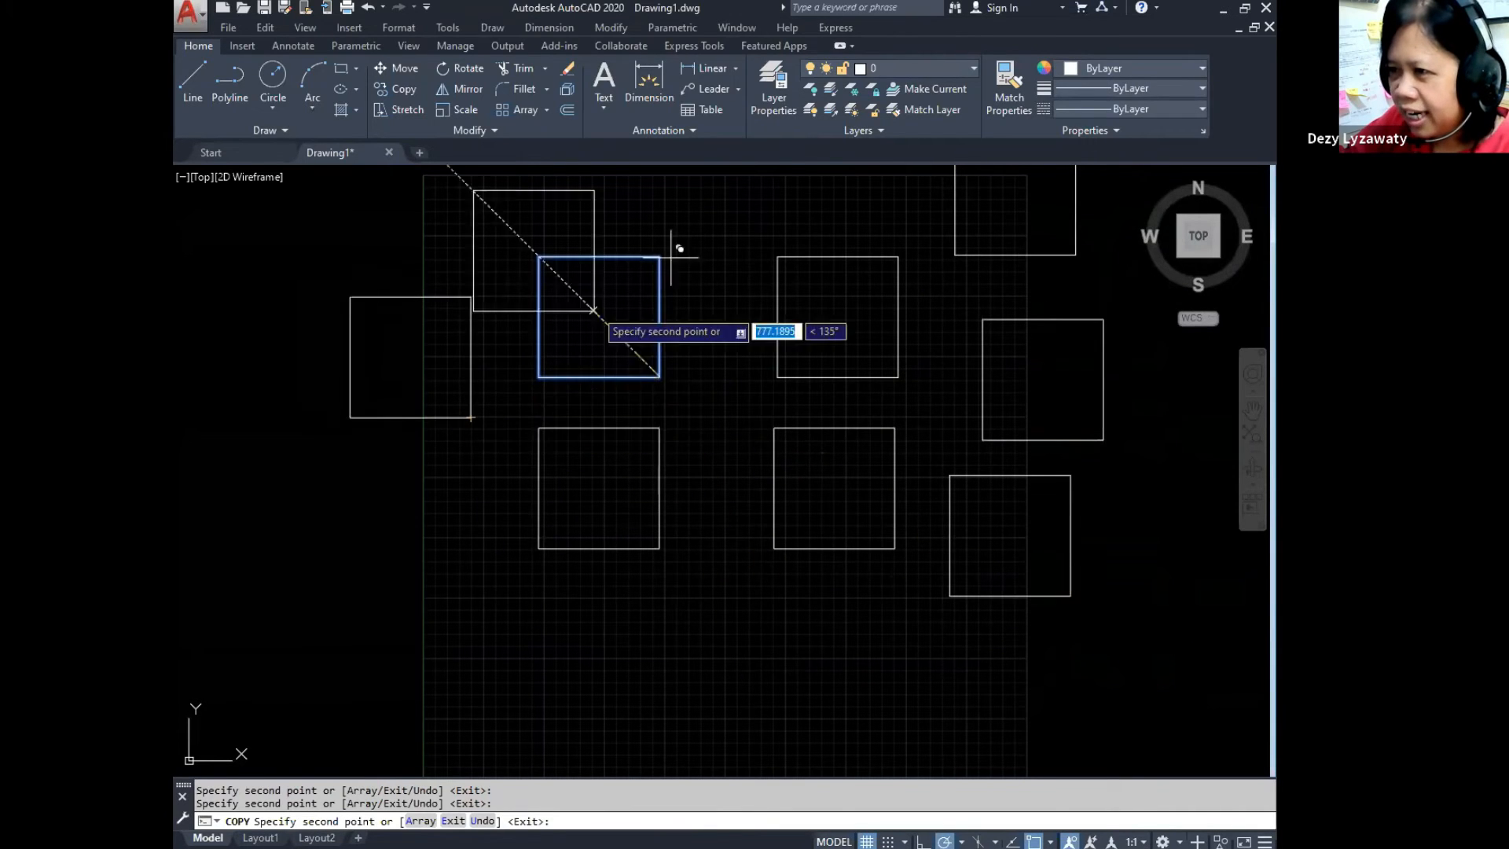
left_click(774, 210)
left_click(550, 211)
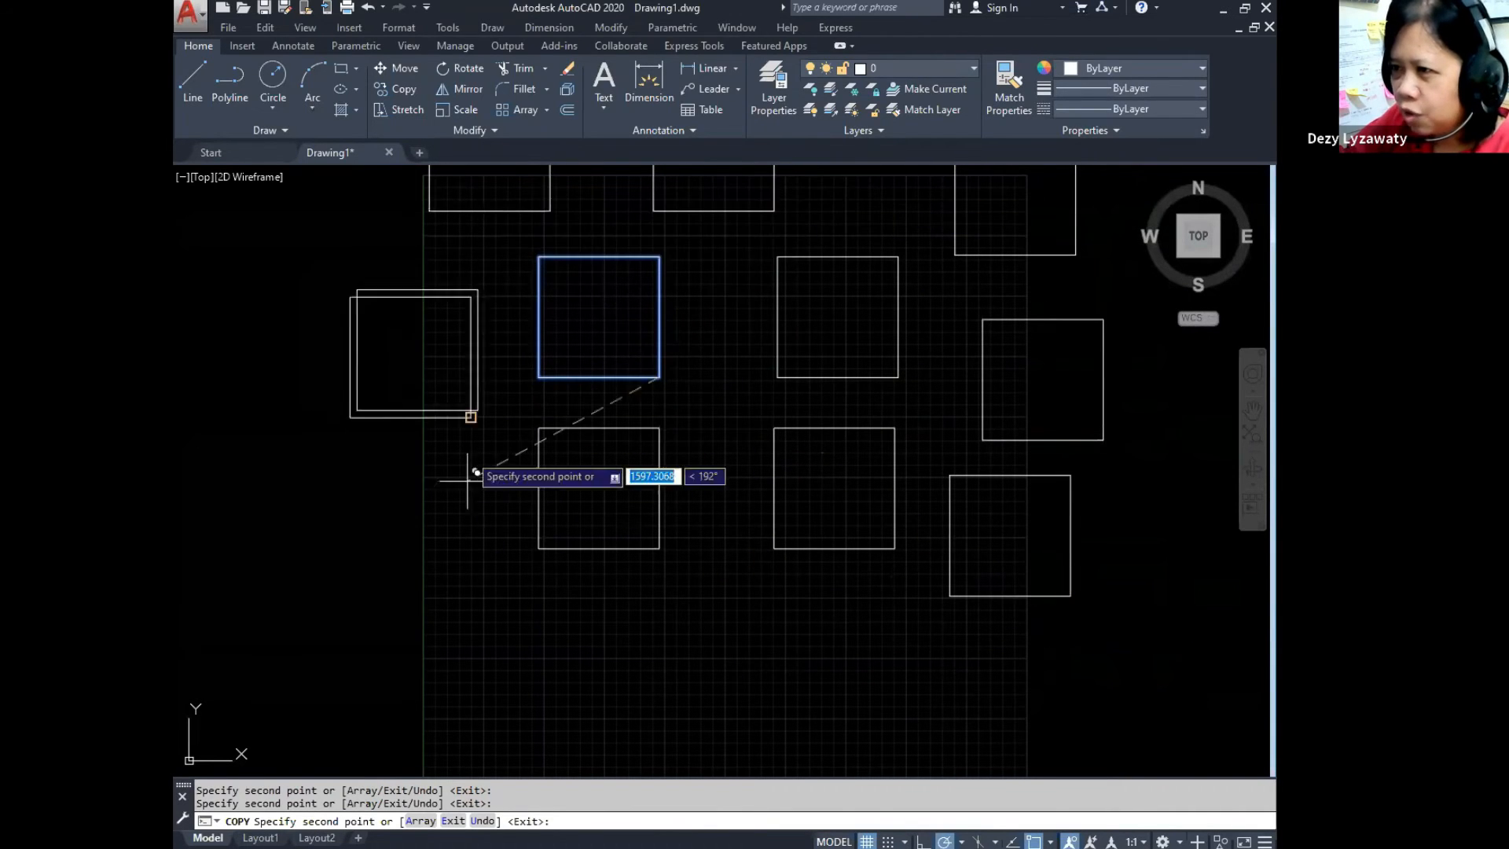
left_click(458, 579)
left_click(326, 341)
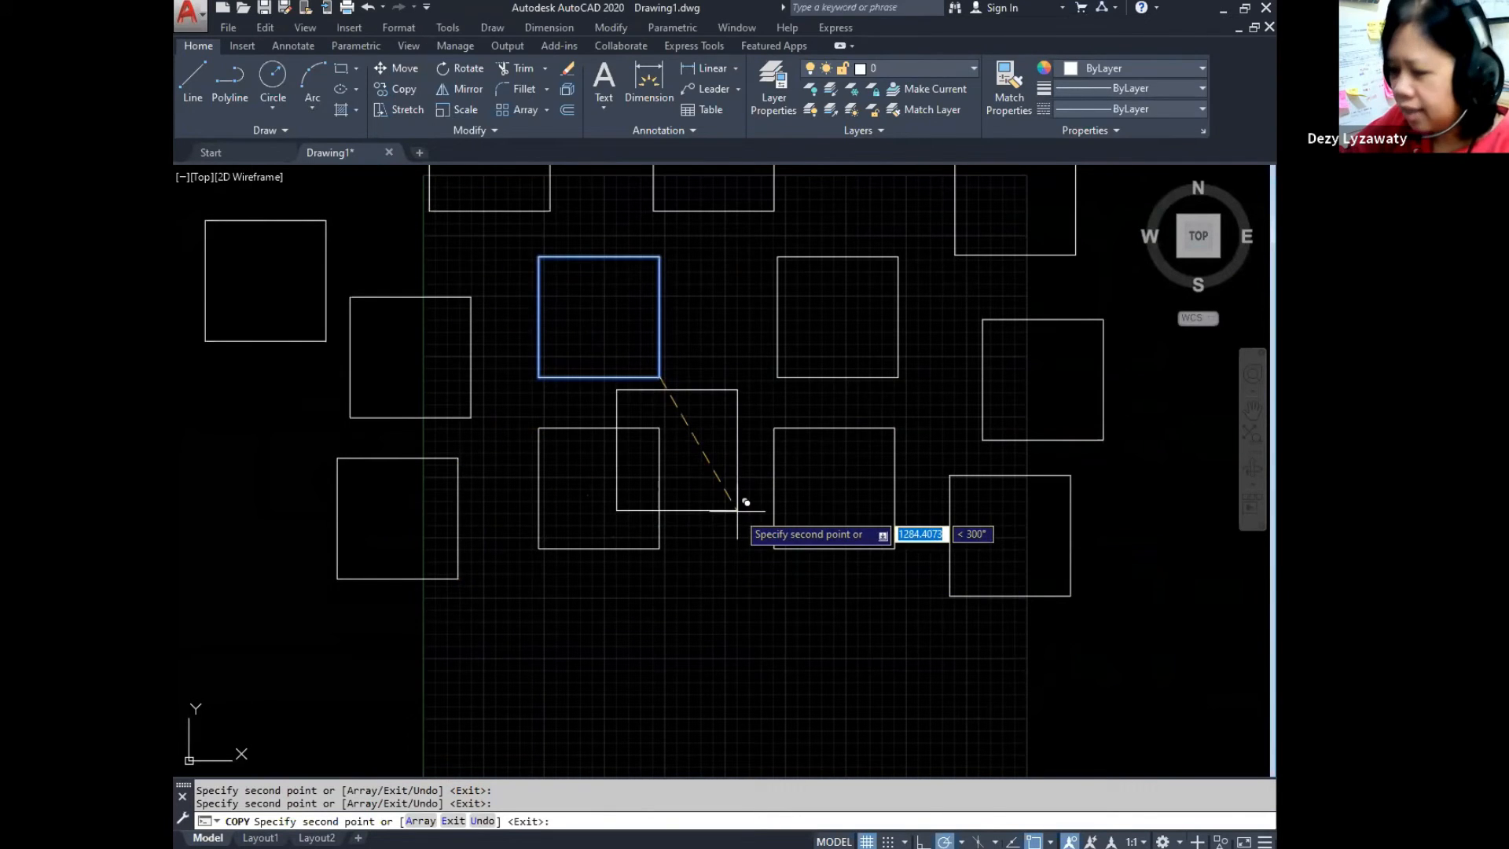
key("Return")
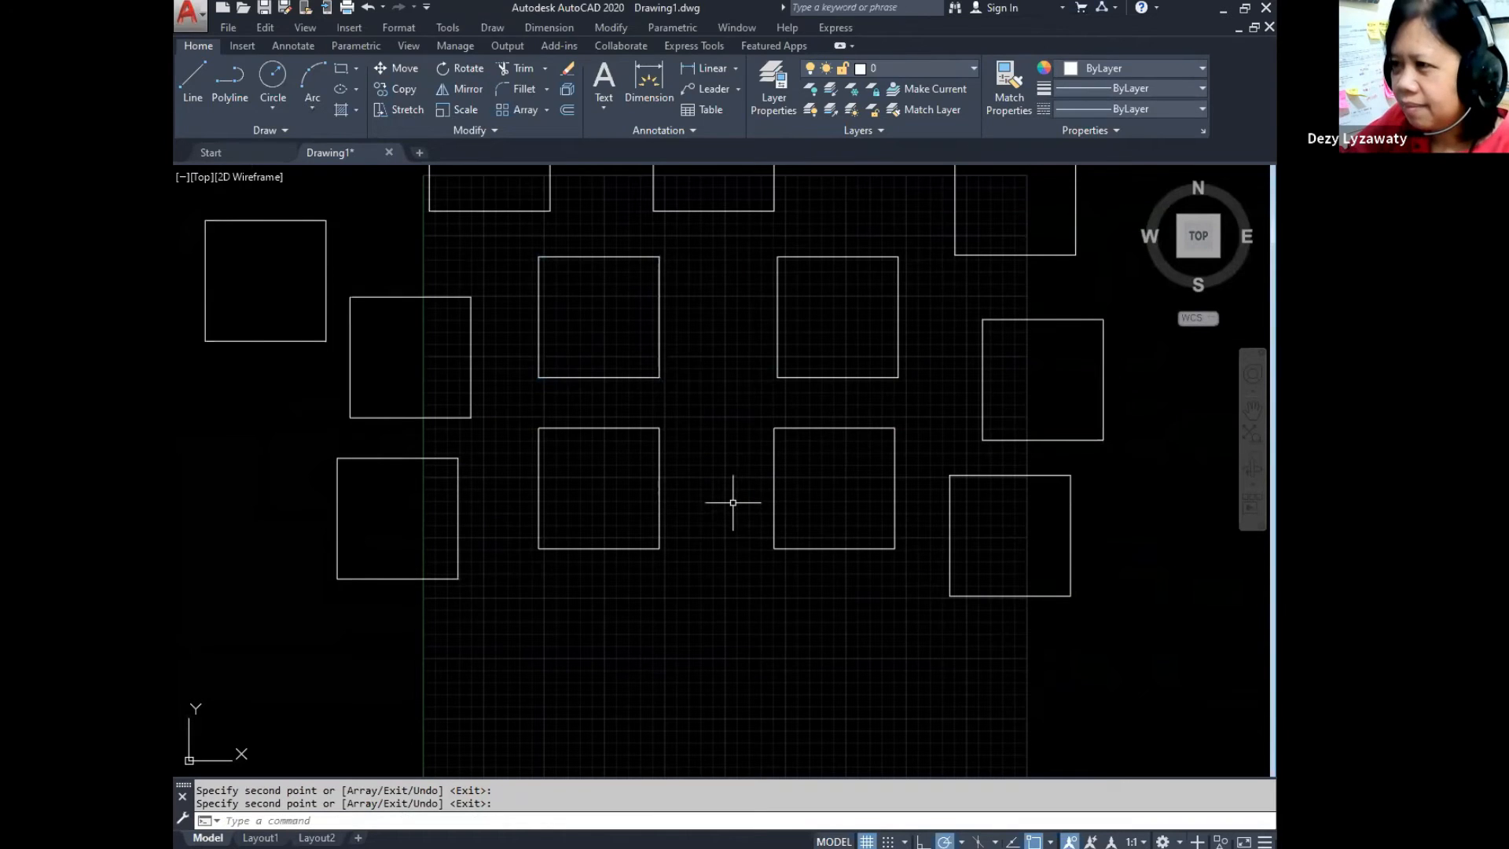
Step: Undo the whole multiple Copy operation, removing every copied square
scroll(613, 448, "down", 2)
mouse_move(690, 546)
middle_mouse_down()
mouse_move(710, 400)
mouse_move(682, 494)
middle_mouse_up()
scroll(688, 479, "up", 2)
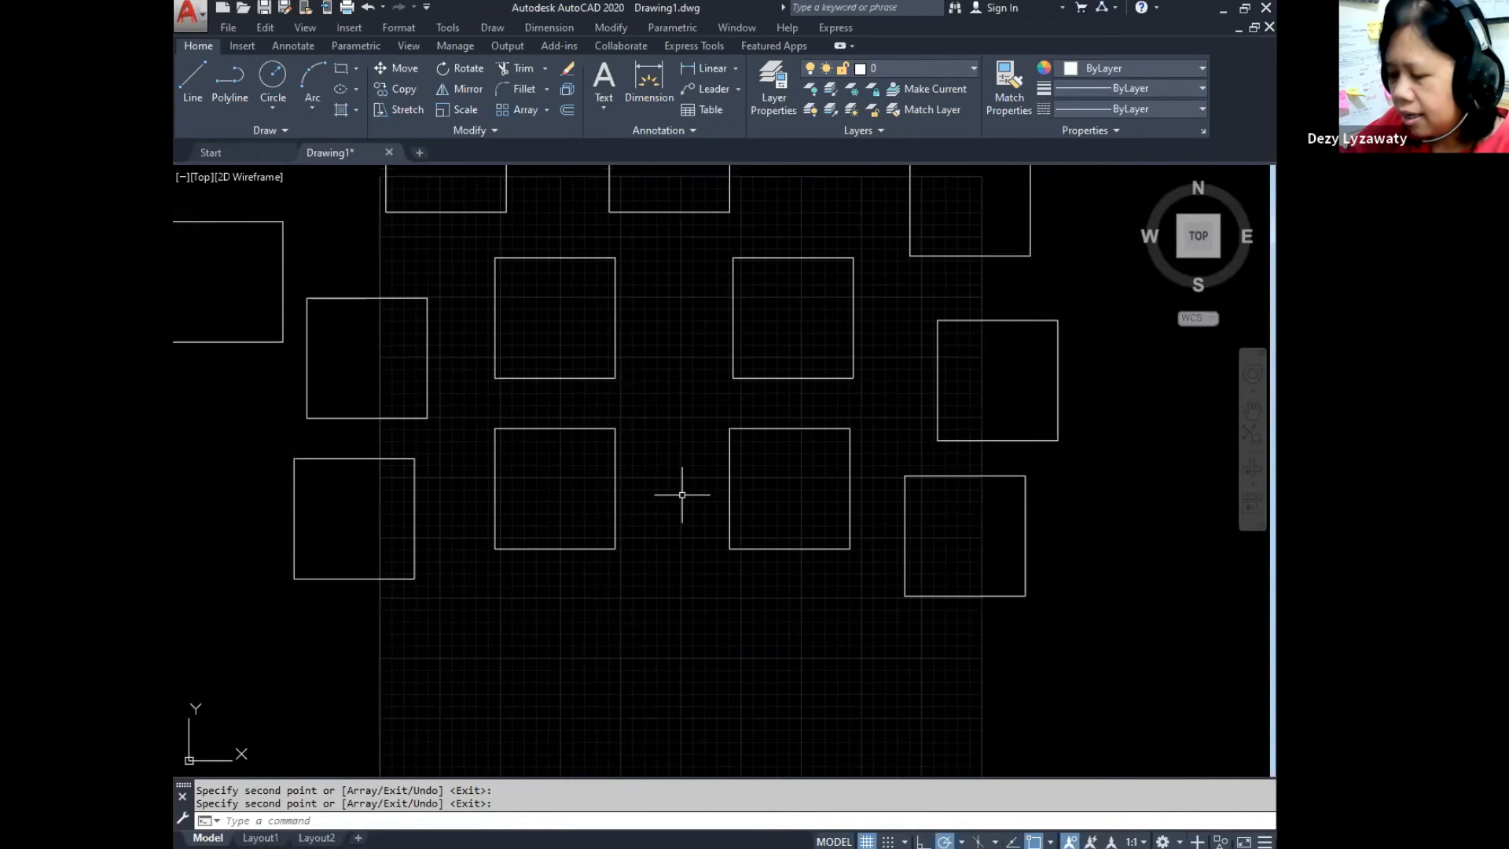
scroll(684, 498, "down", 2)
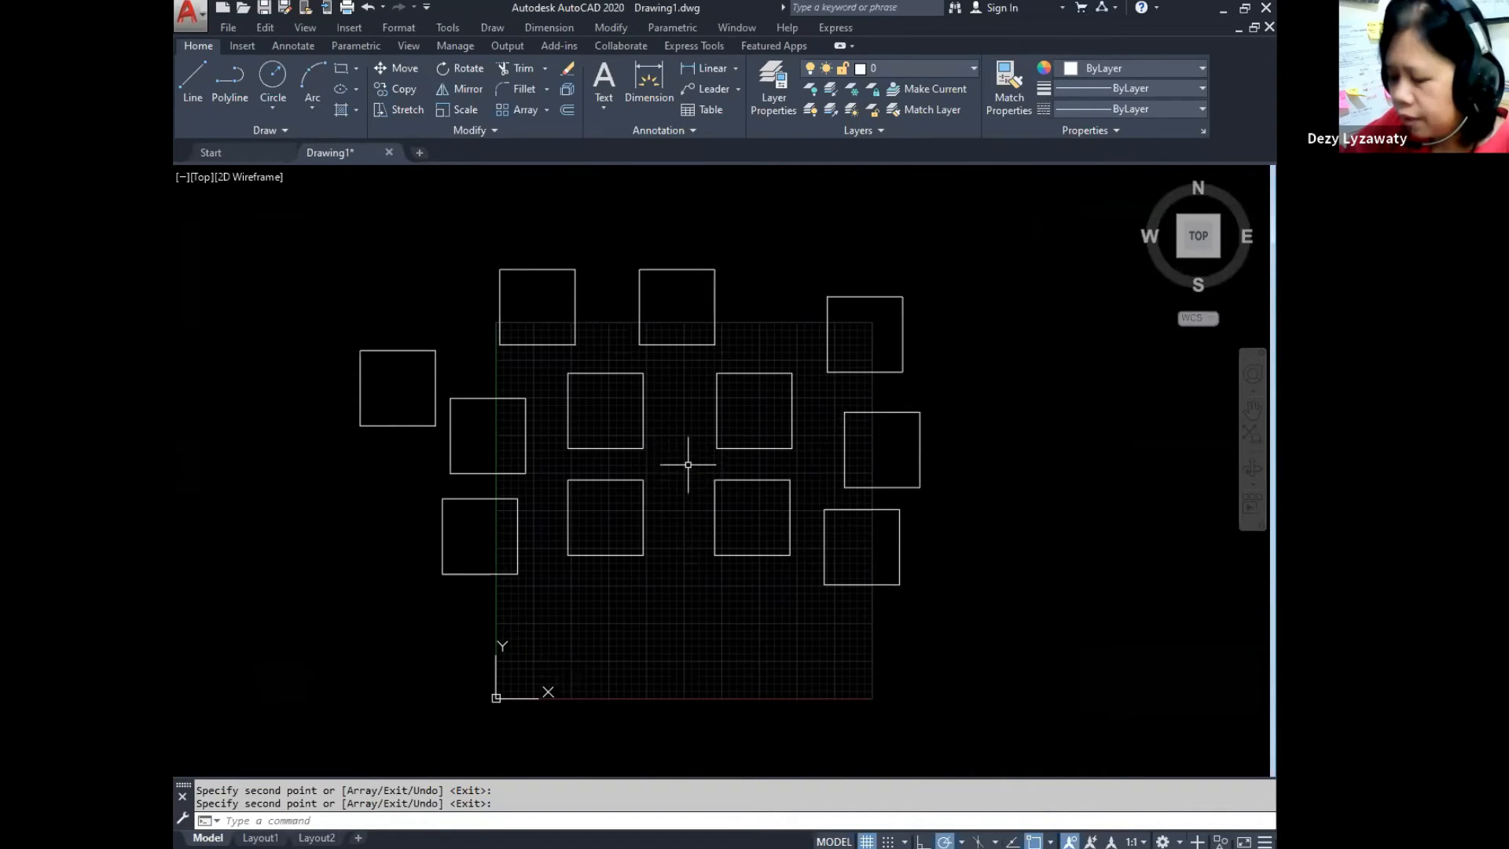
left_click(369, 7)
left_click(369, 7)
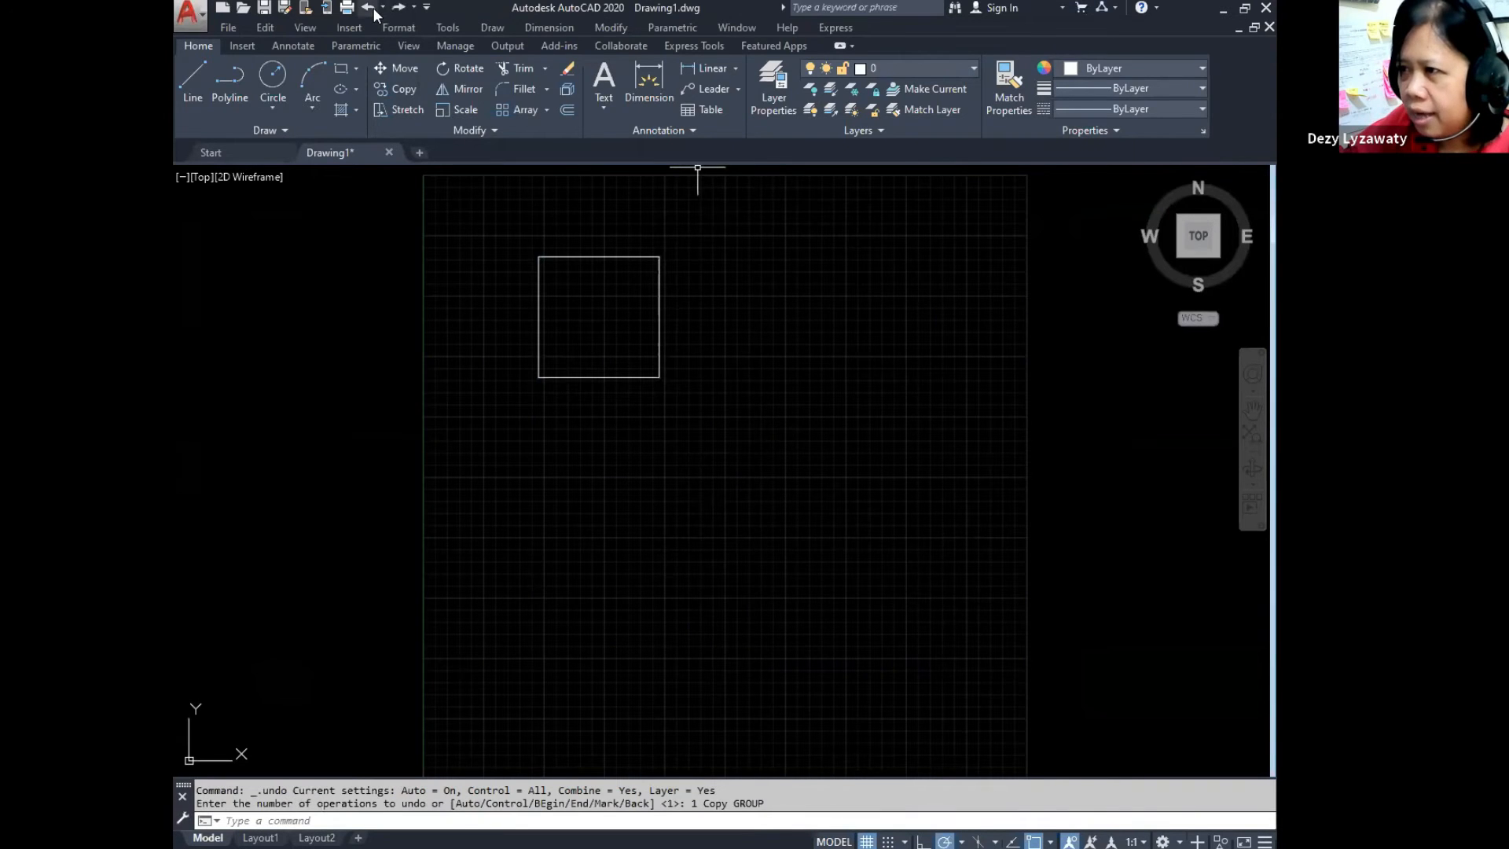
Step: Copy the whole square 2000 horizontally to the right, using its lower-right corner as the base point
left_click(610, 28)
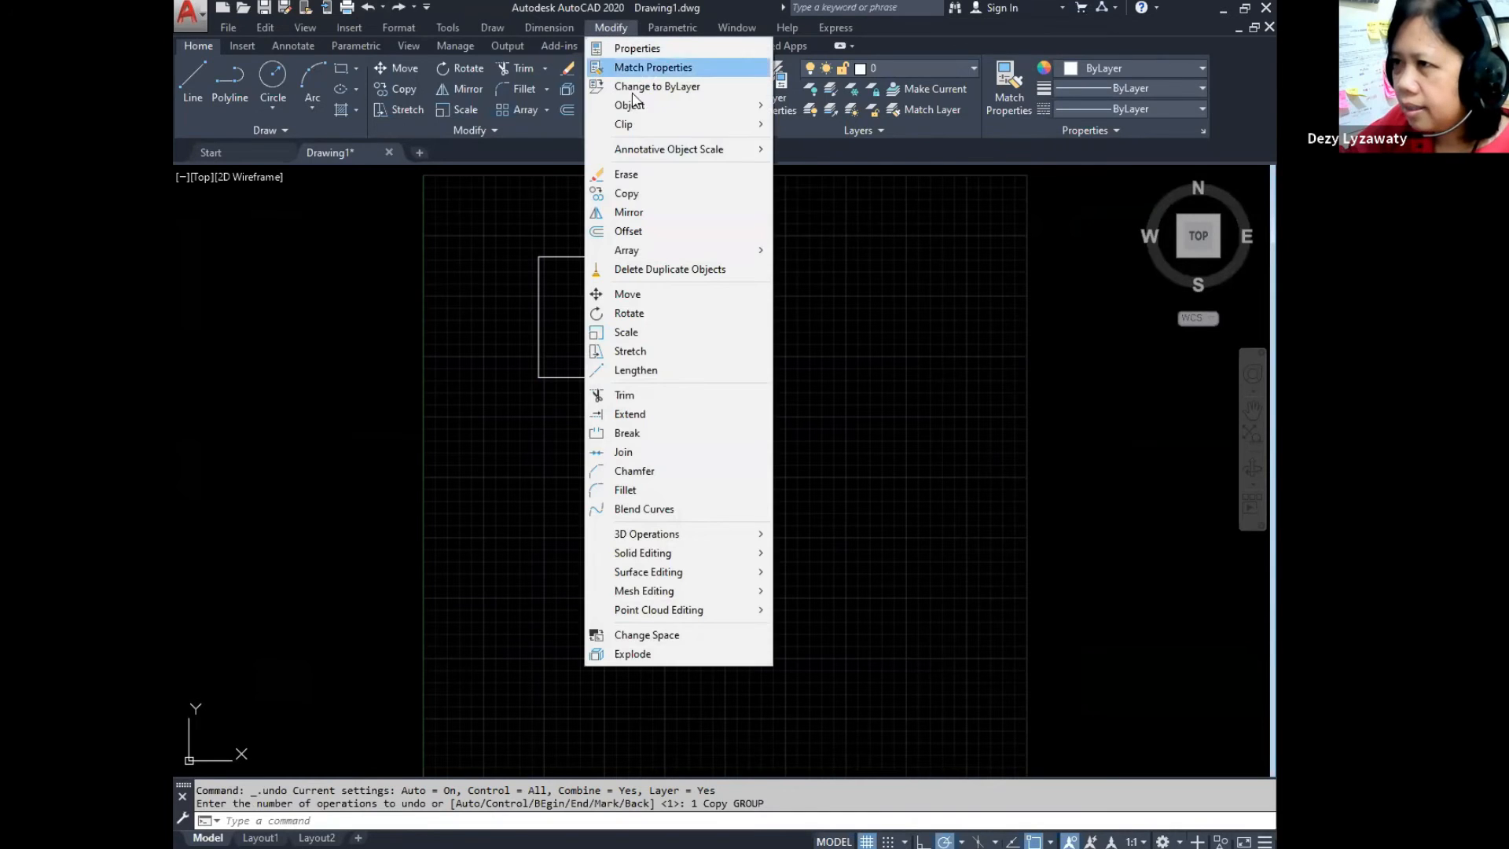
left_click(639, 195)
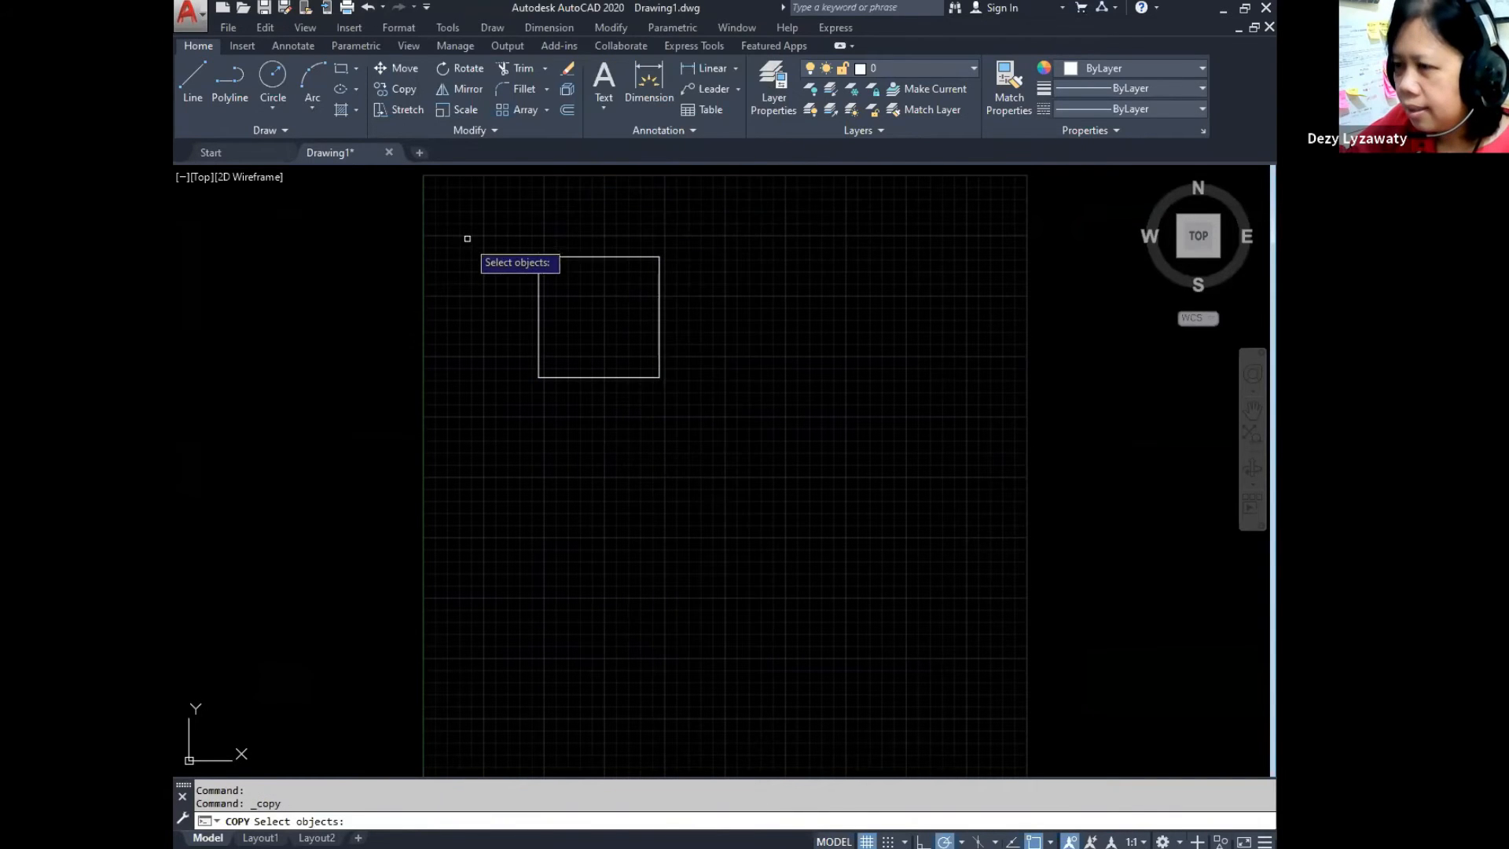
left_click(469, 214)
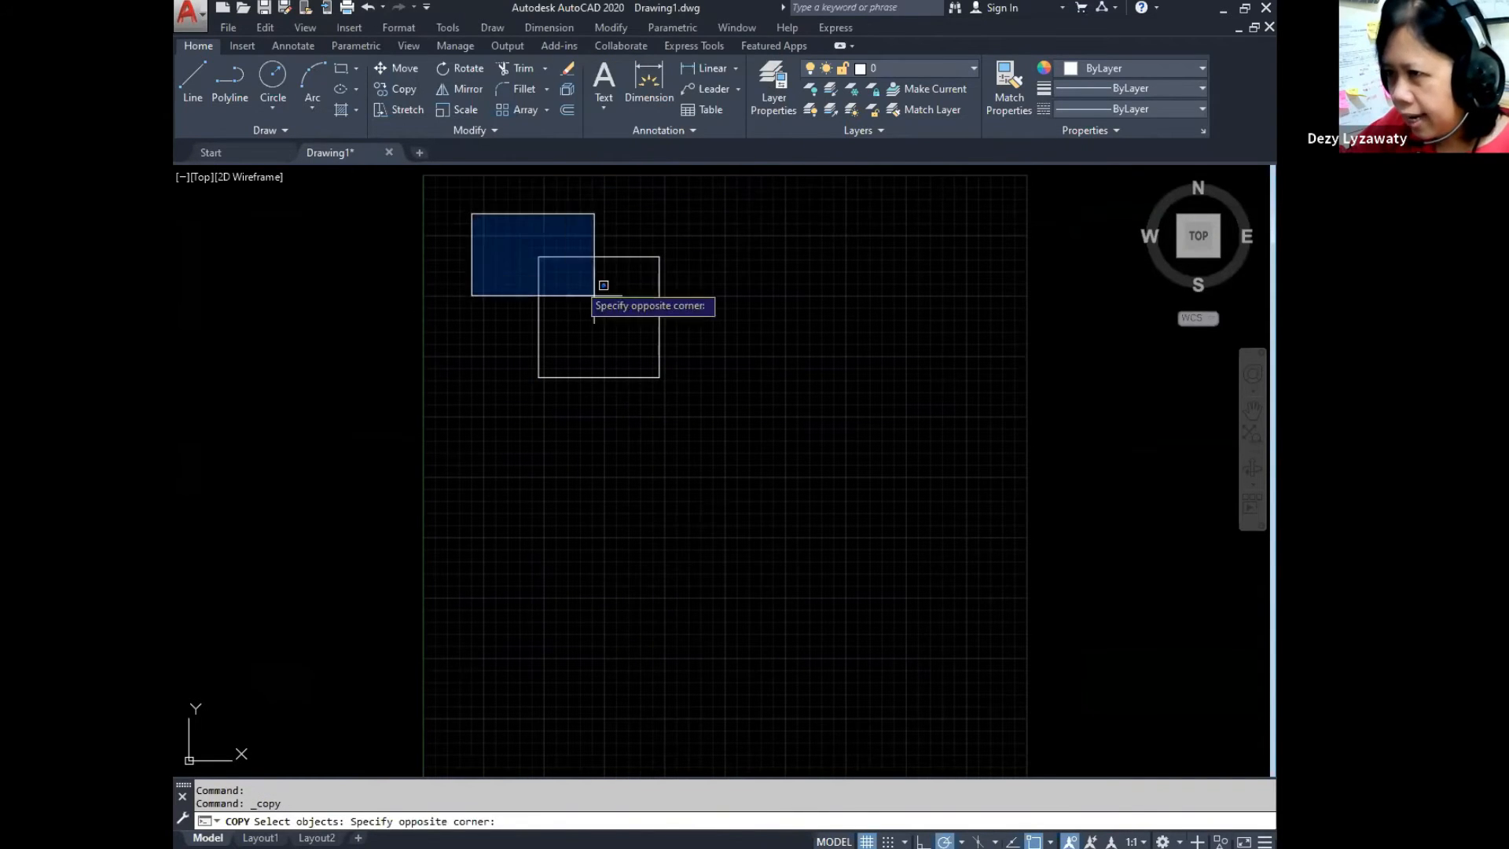
left_click(756, 413)
key("Return")
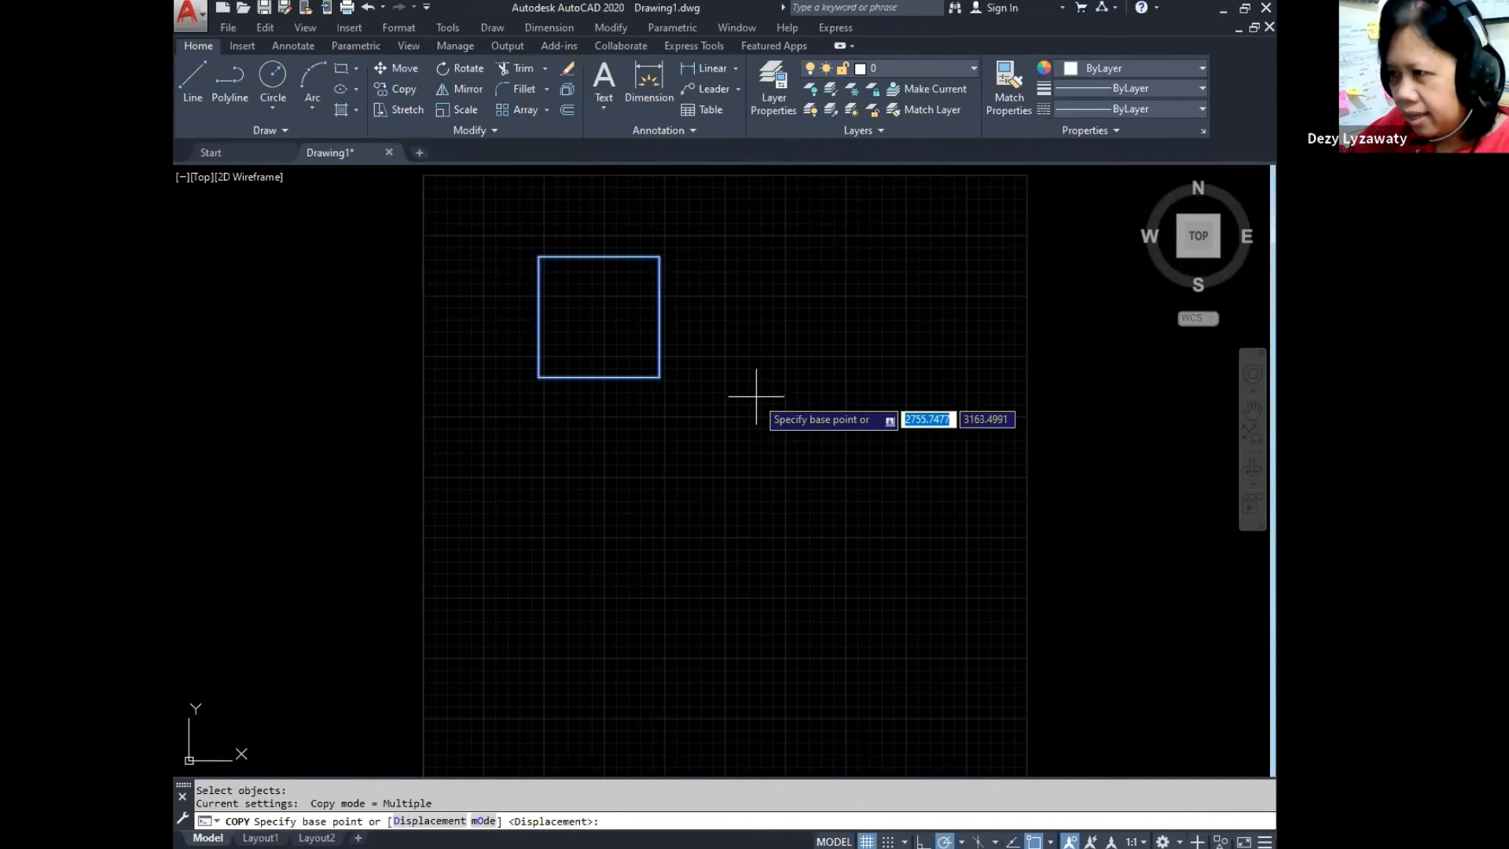
left_click(659, 377)
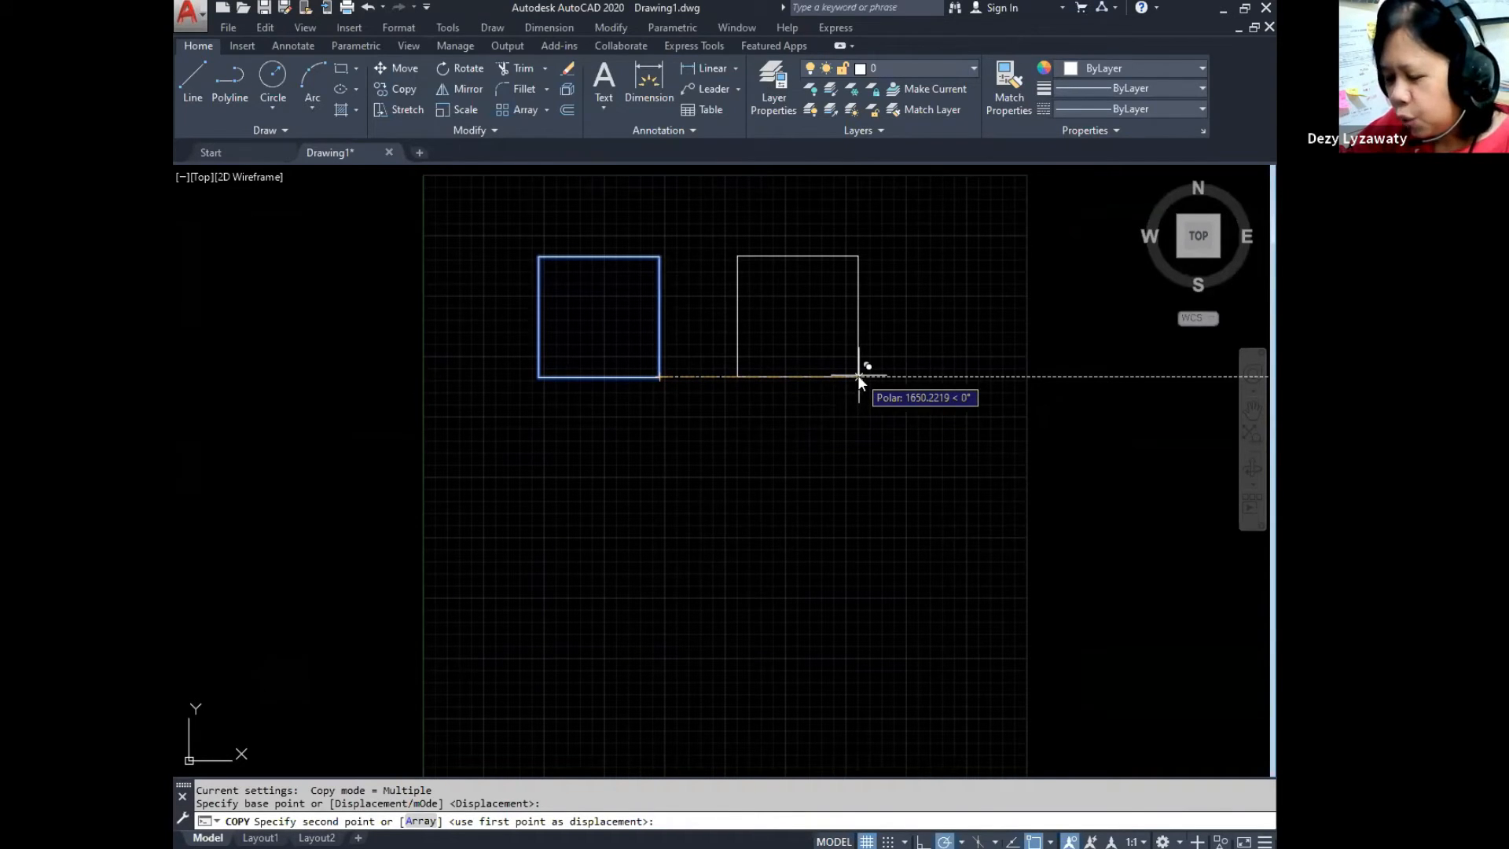
type("2000")
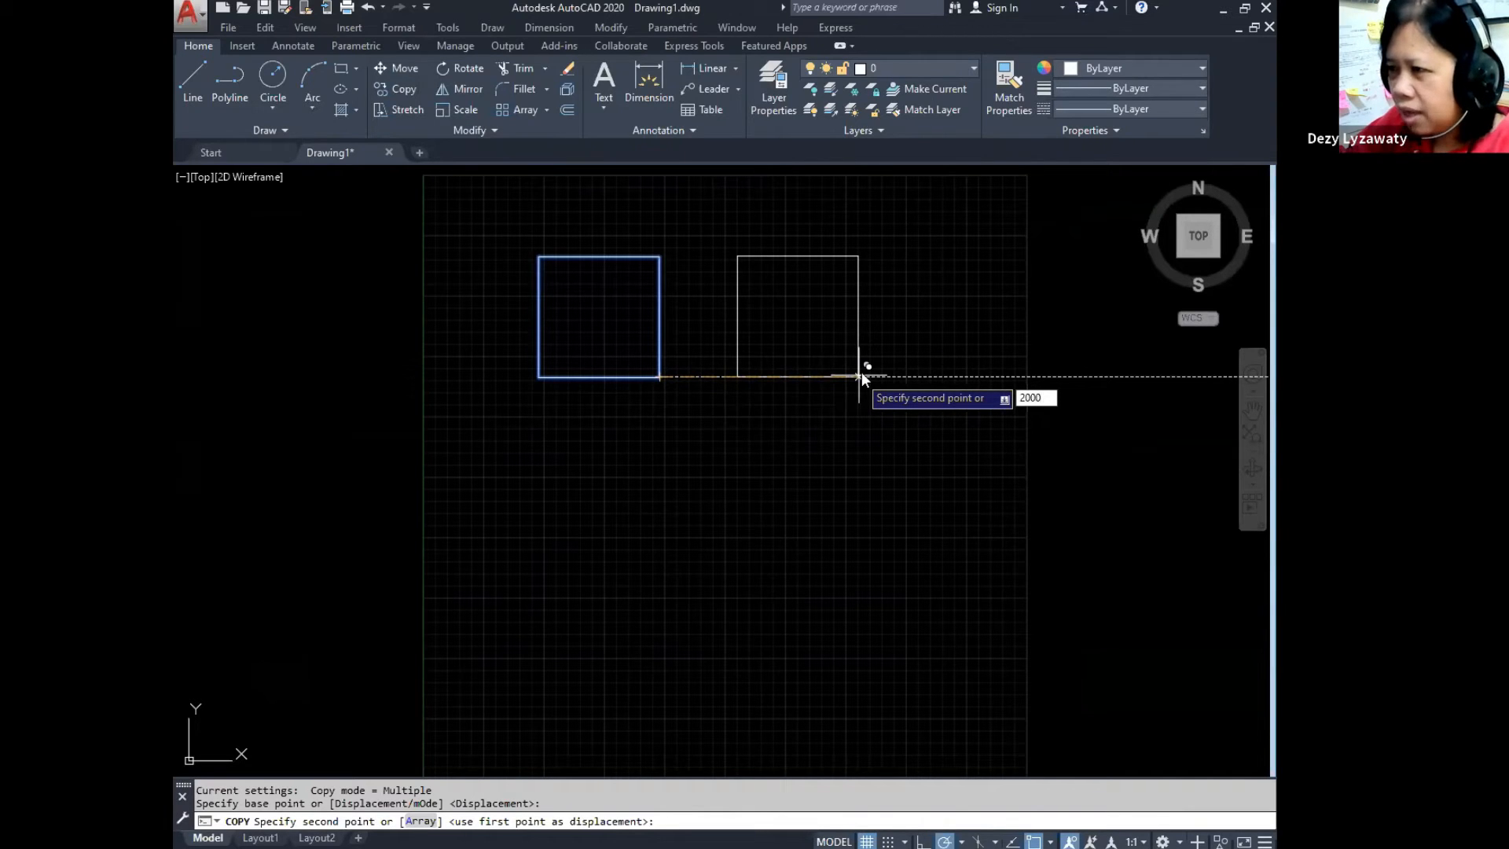
key("Return")
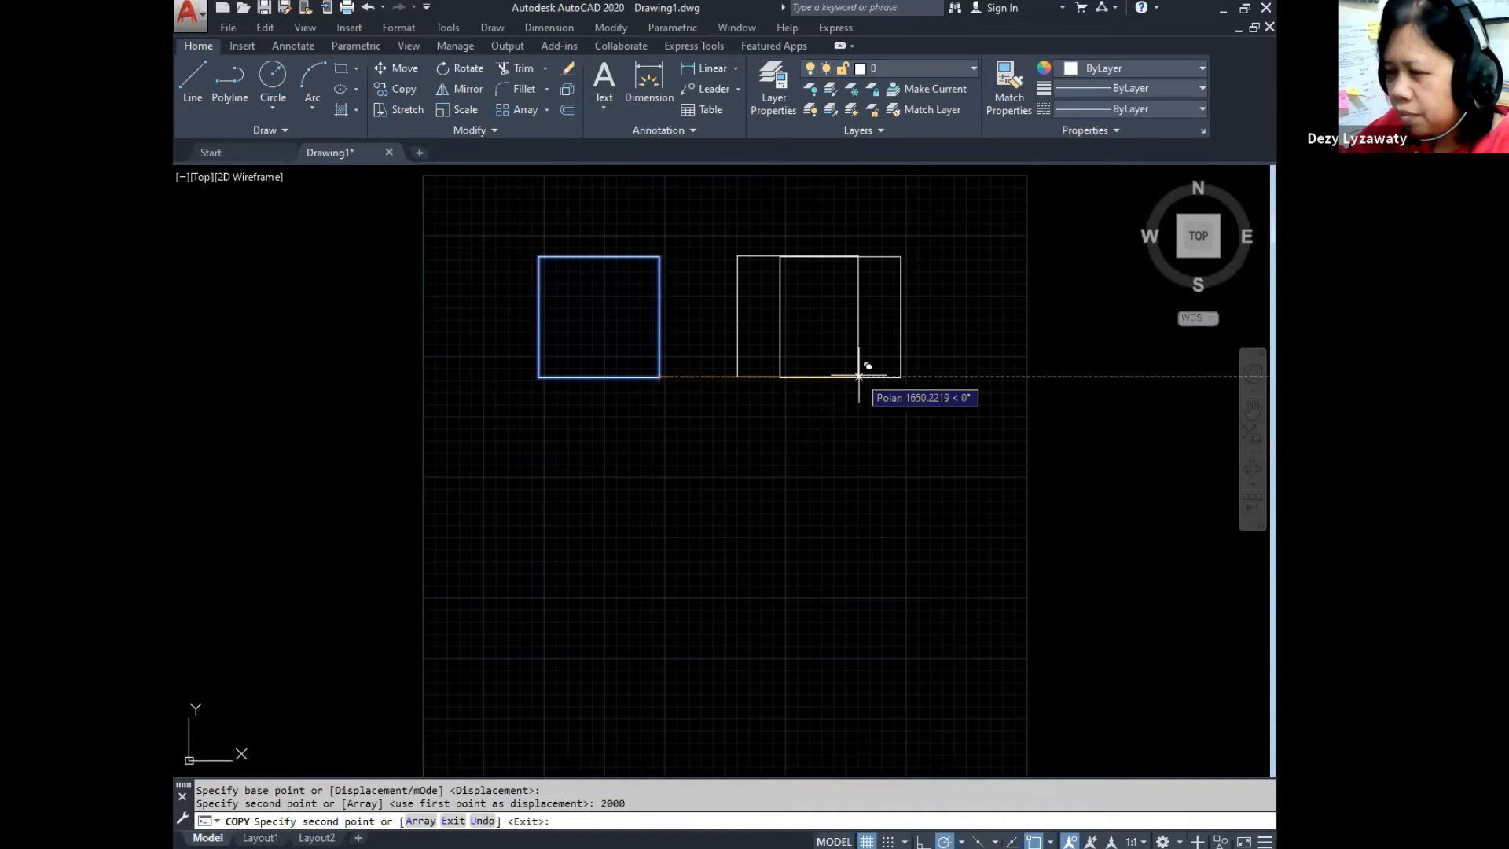
key("Return")
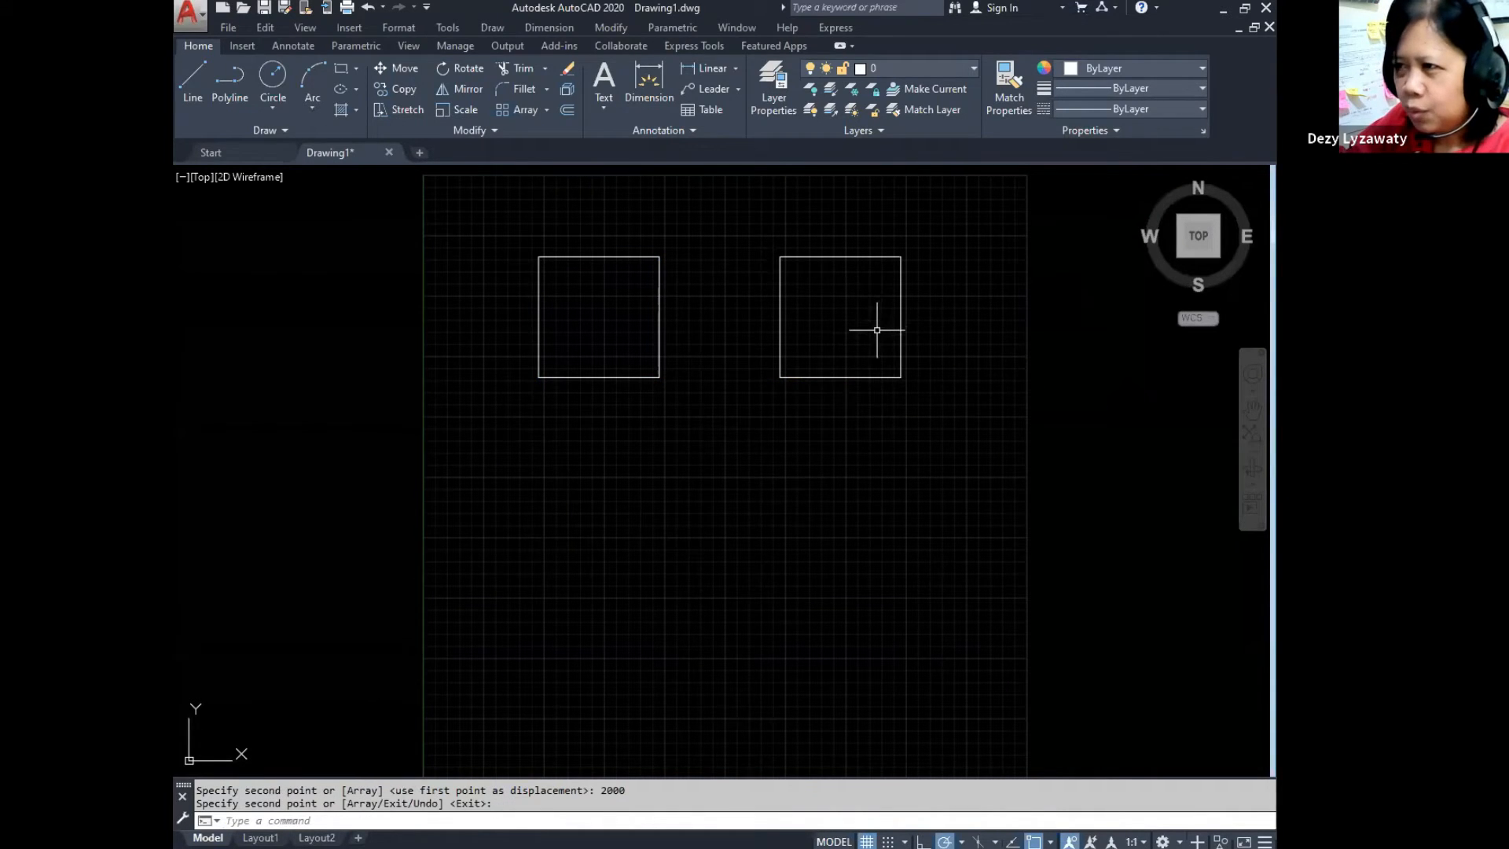
Step: Draw a cross beneath the left square from one vertical line and one horizontal line through its middle
left_click(187, 77)
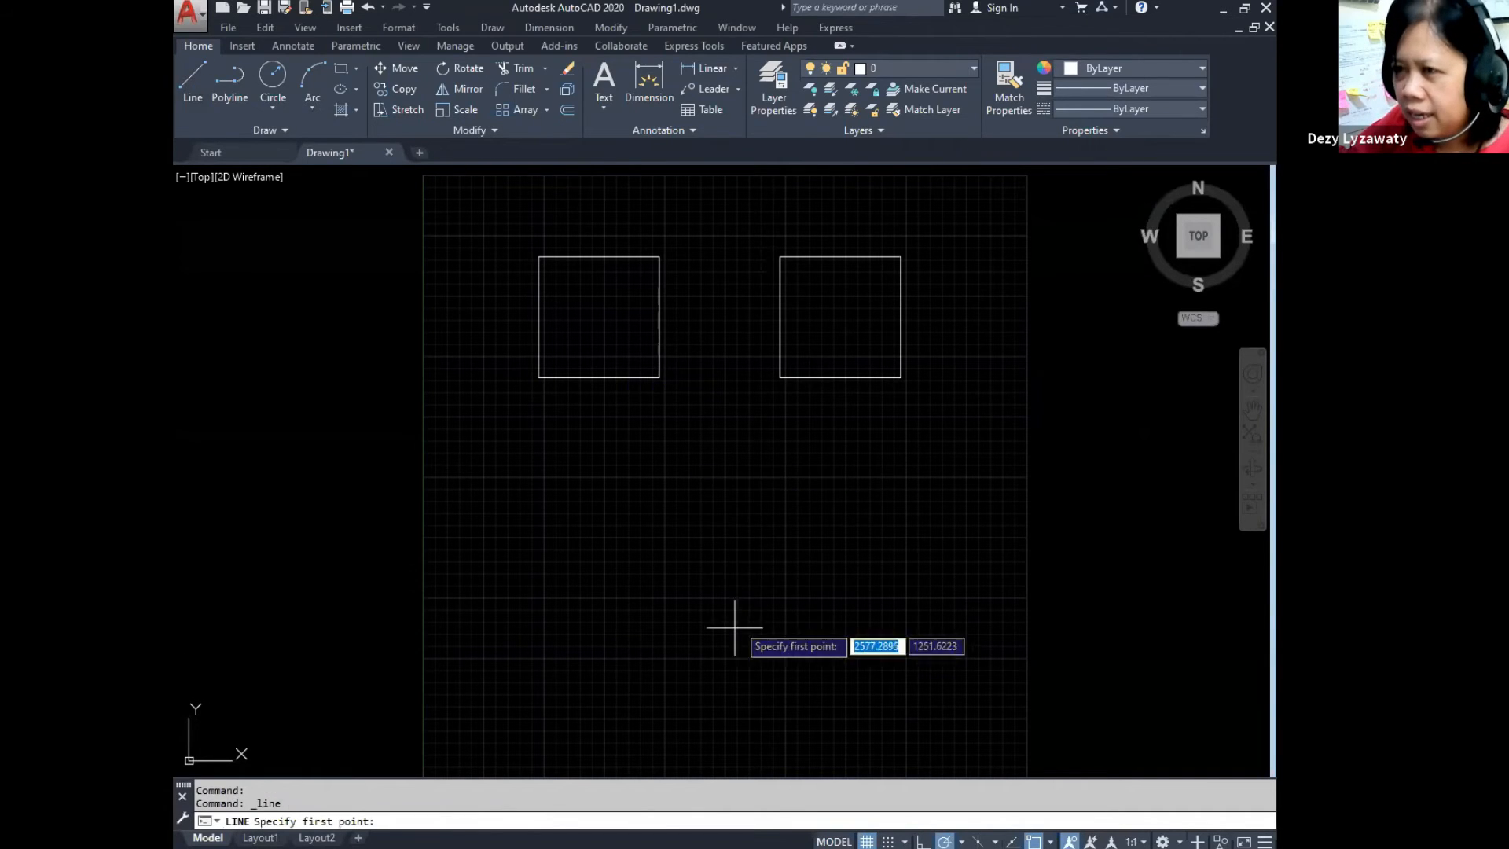
left_click(587, 500)
left_click(587, 631)
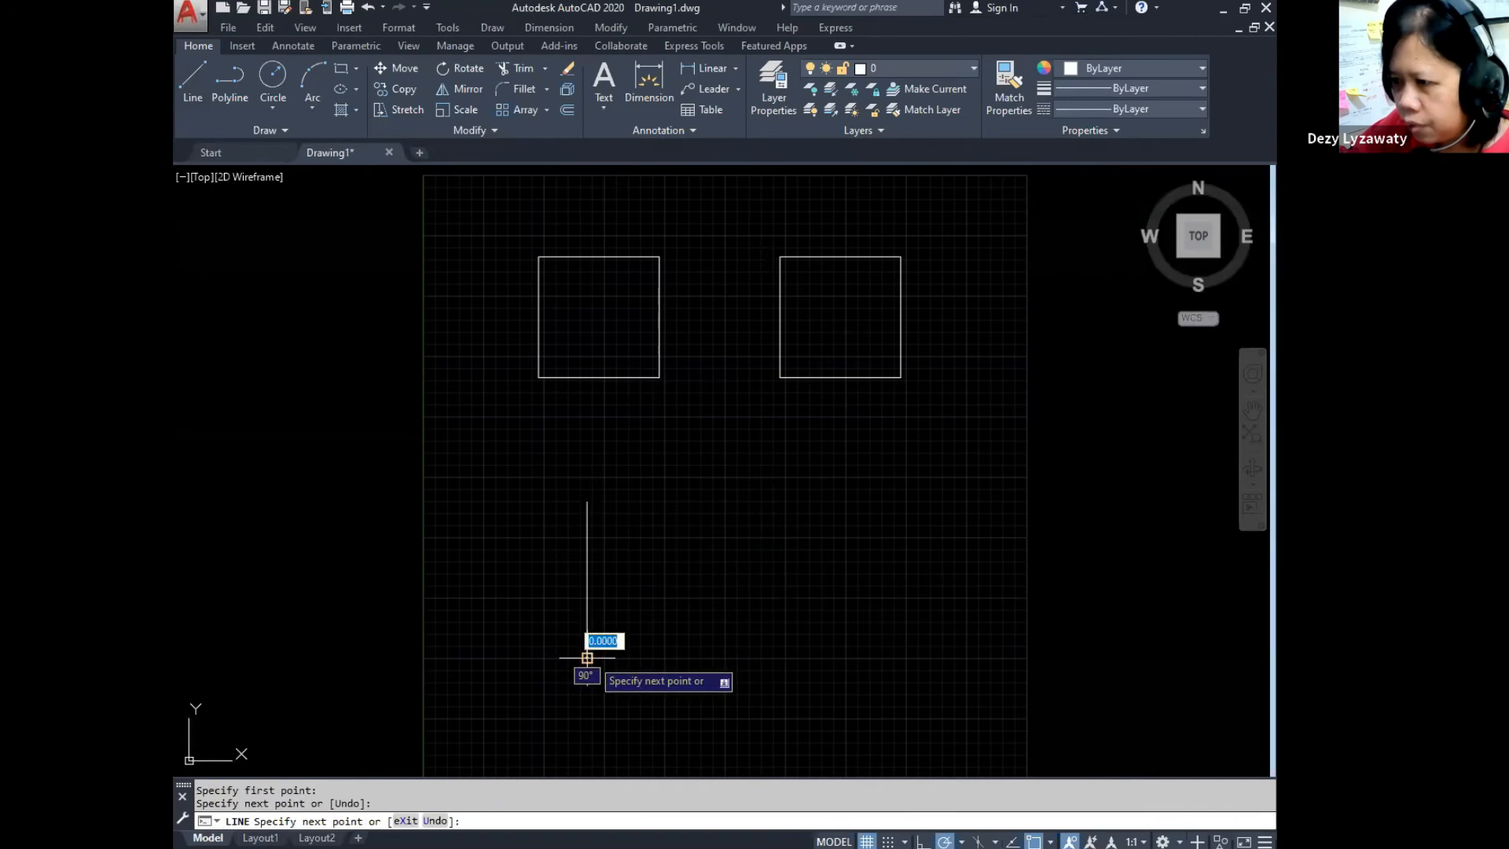
key("Return")
key("Return")
left_click(503, 577)
left_click(683, 576)
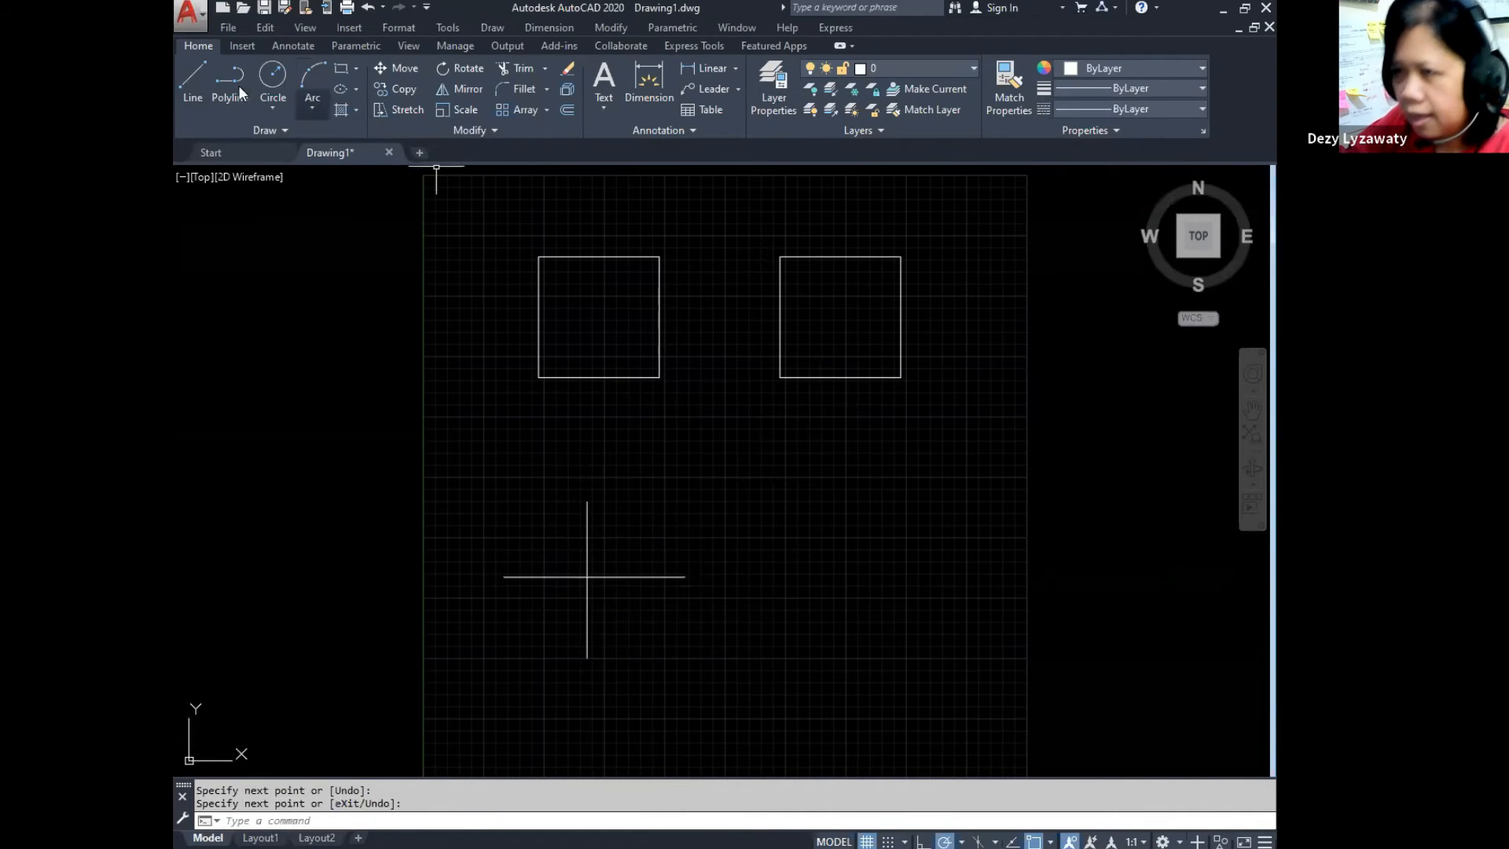
key("Return")
Step: Draw two parallel vertical lines of equal length, close together, beneath the right square
left_click(193, 78)
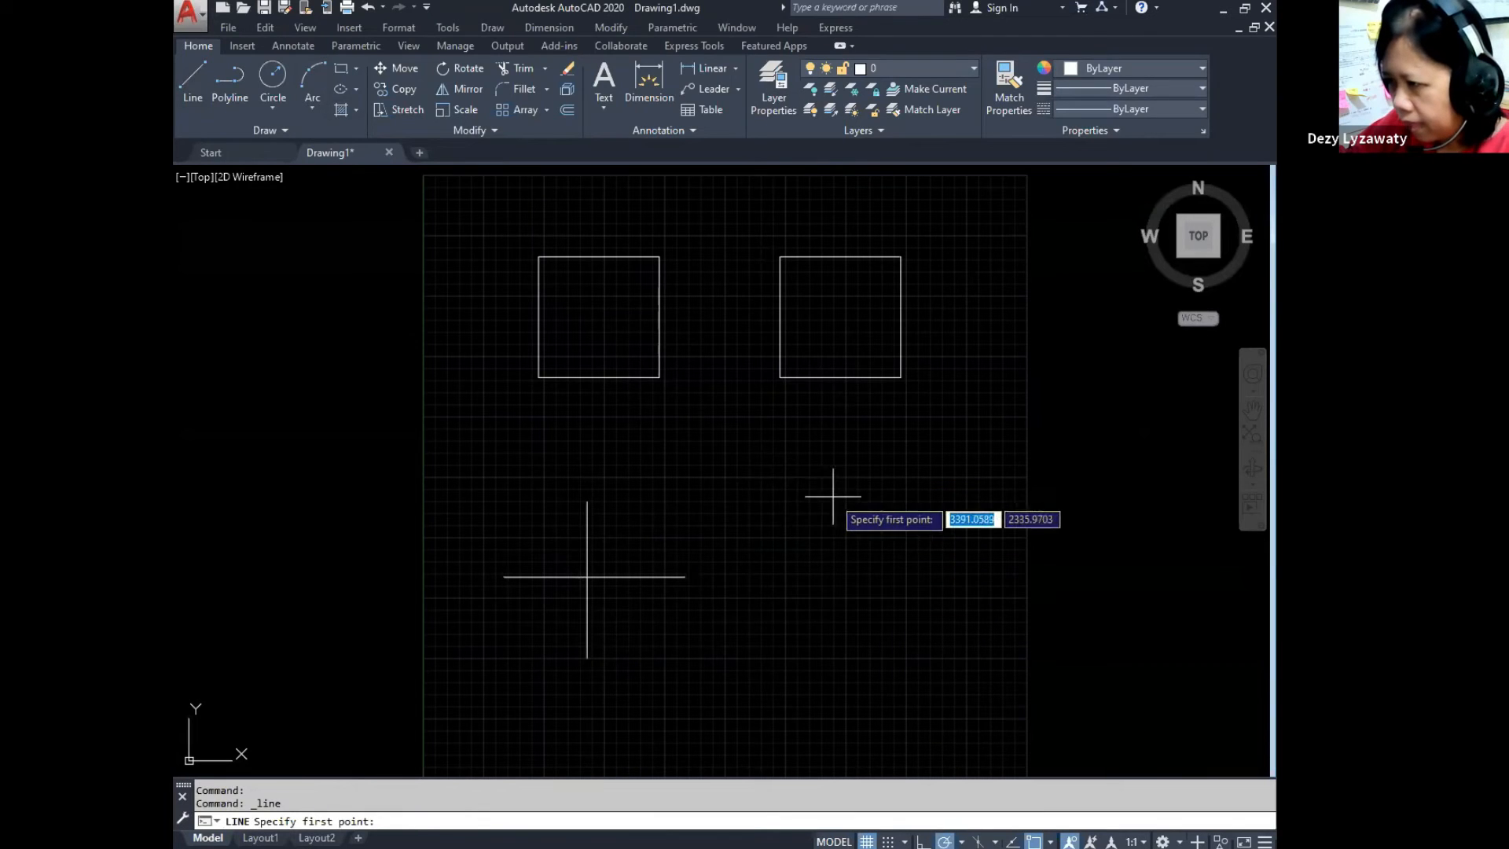
left_click(833, 495)
left_click(833, 673)
key("Return")
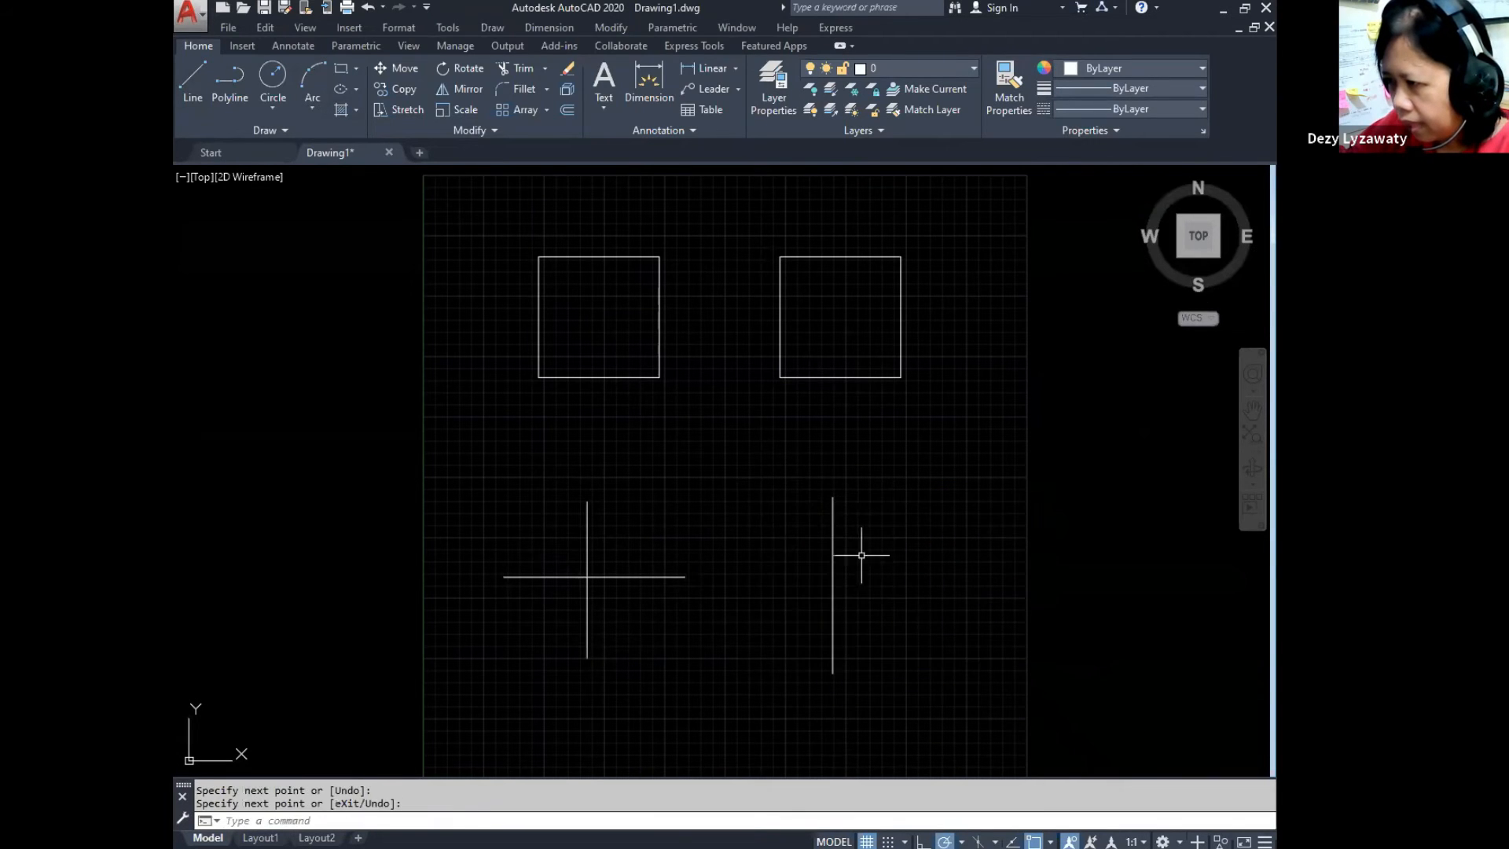
key("Return")
left_click(872, 497)
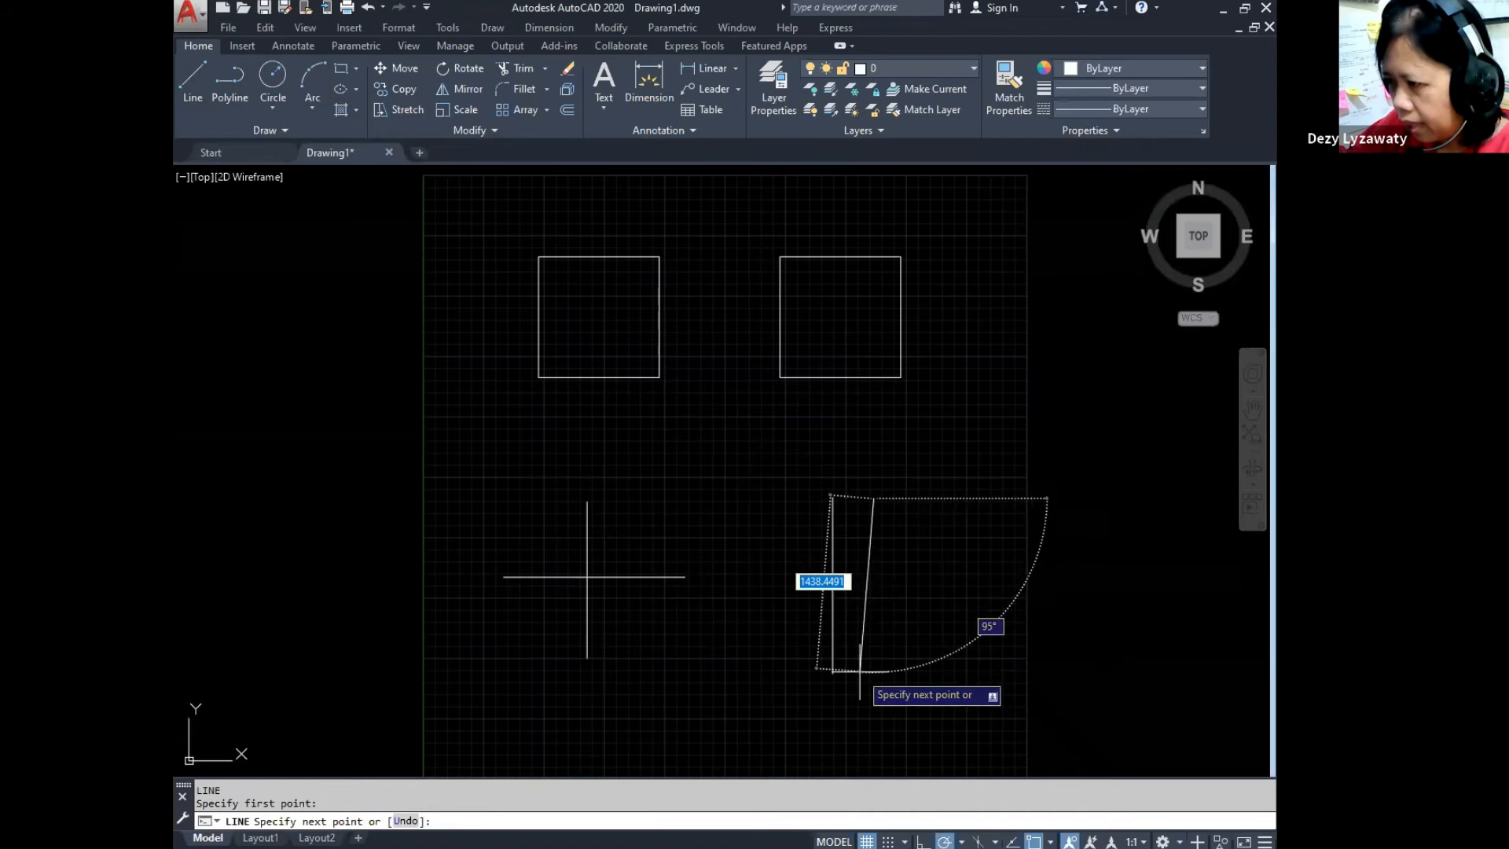
left_click(872, 674)
key("Return")
Step: Draw two parallel horizontal lines crossing the vertical pair to form a hash-shaped figure
key("Return")
left_click(775, 555)
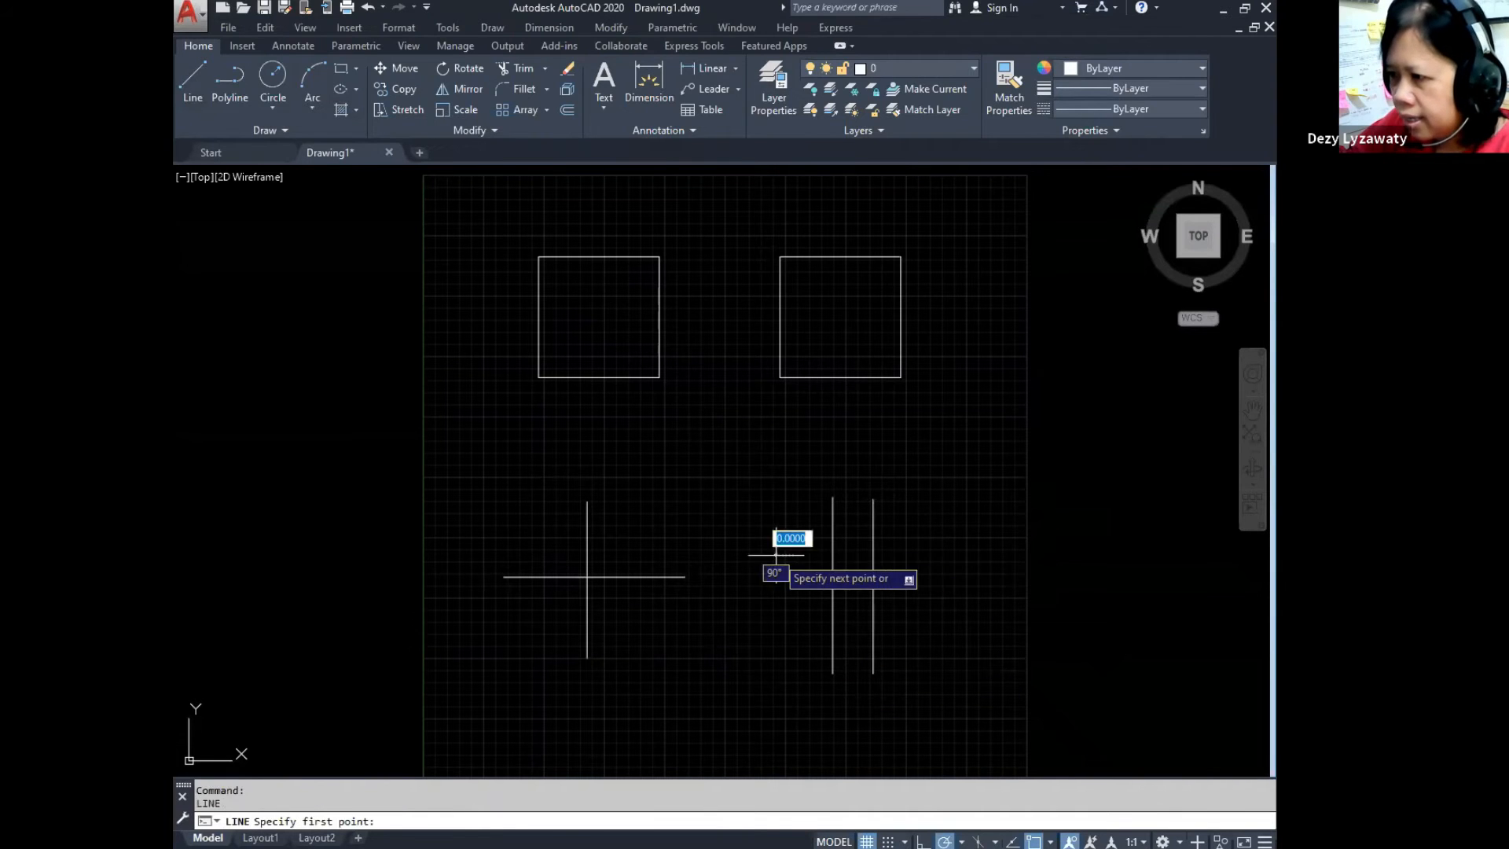
left_click(953, 554)
key("Return")
key("Return")
left_click(784, 592)
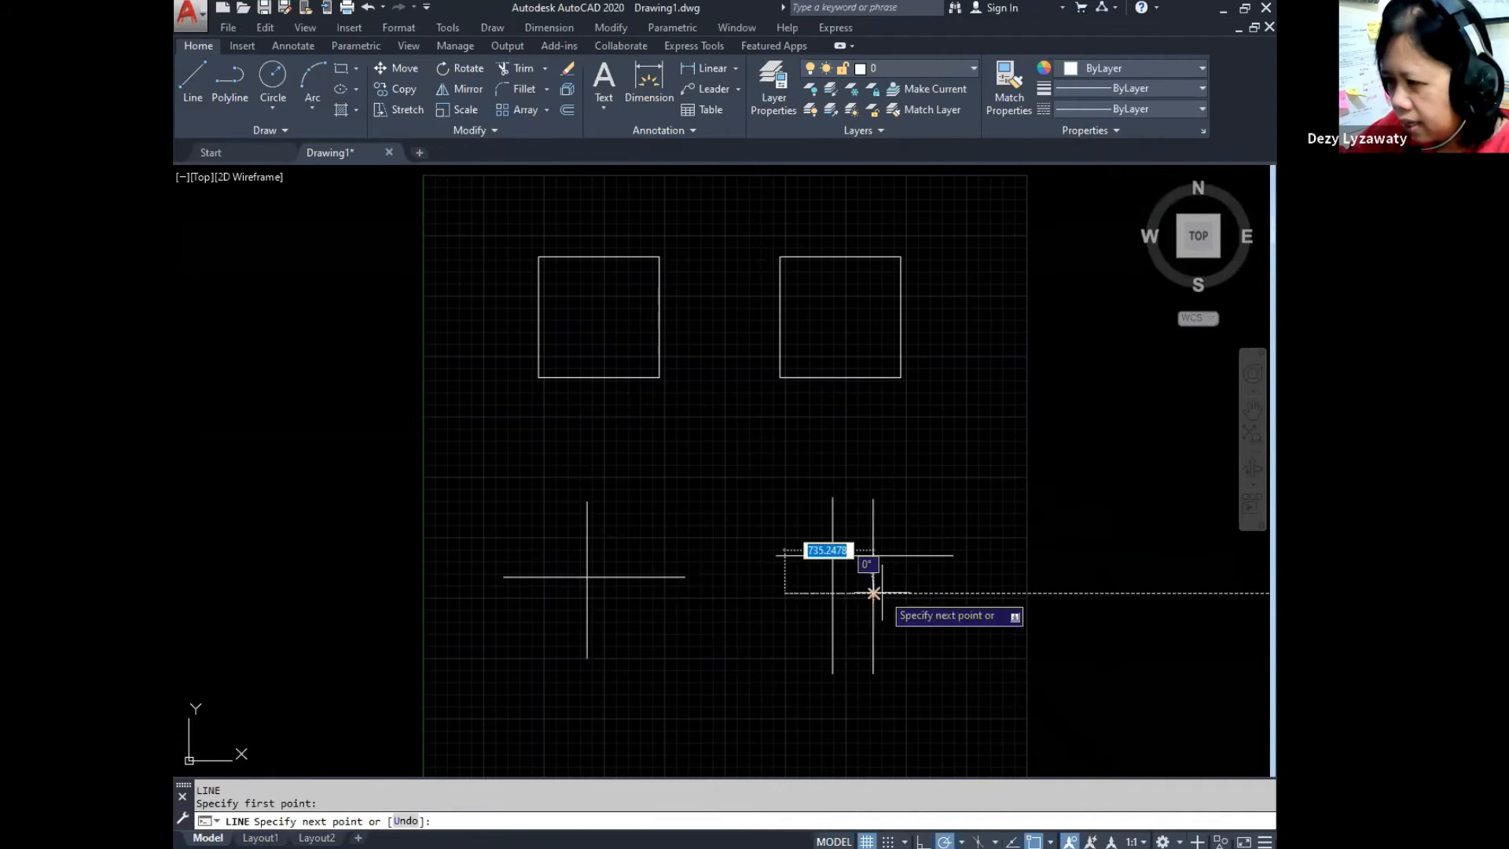
left_click(947, 592)
key("Return")
Step: Draw a separate vertical line to the right of the hash-shaped figure, clear of its horizontal lines
mouse_move(980, 648)
middle_mouse_down()
mouse_move(927, 587)
mouse_move(885, 581)
middle_mouse_up()
key("Return")
left_click(907, 436)
left_click(907, 601)
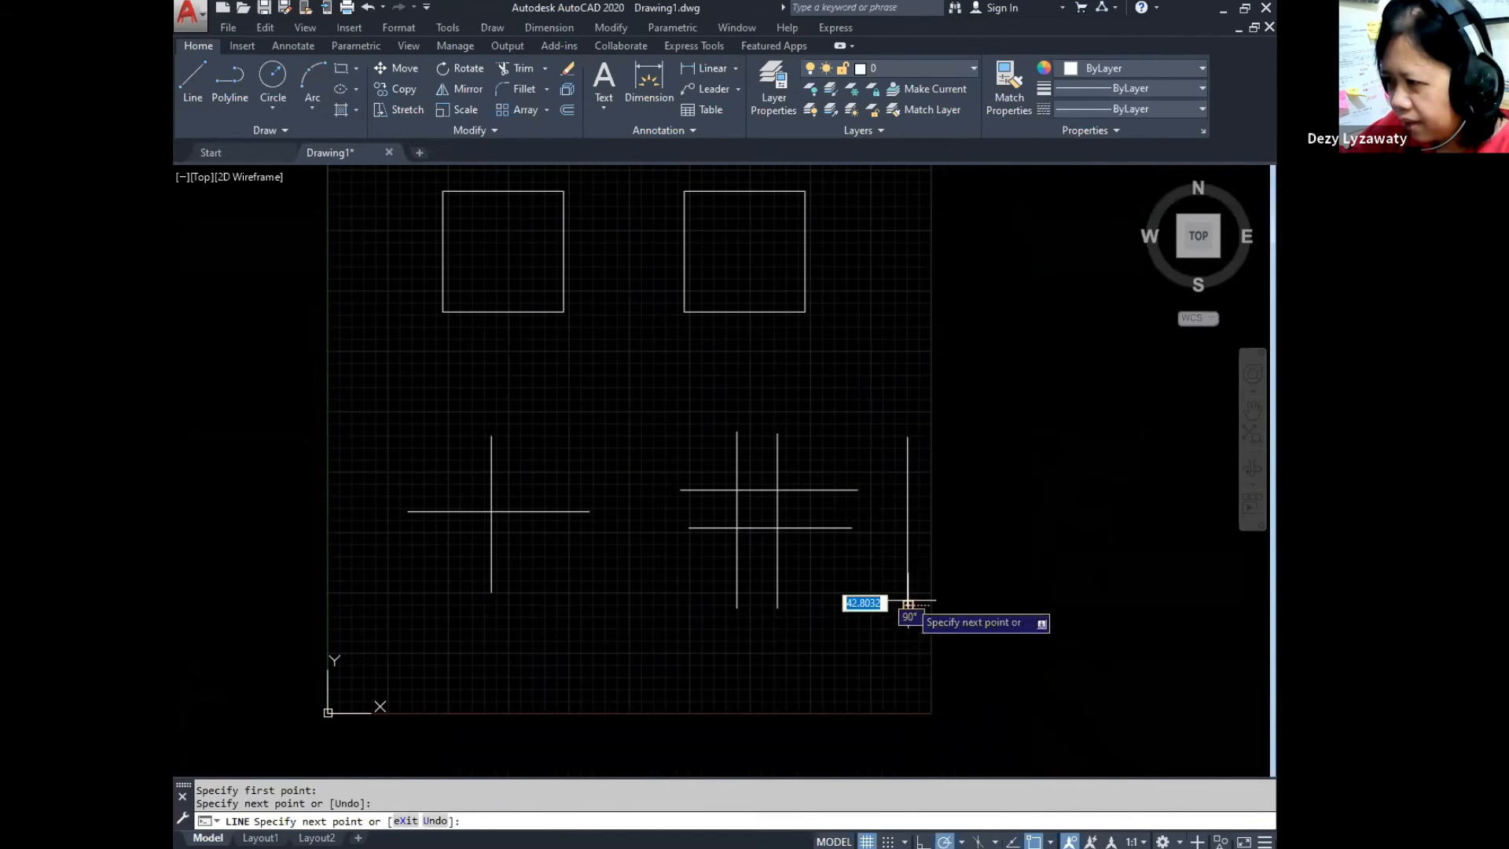
key("Return")
middle_click_drag(825, 498, 843, 523)
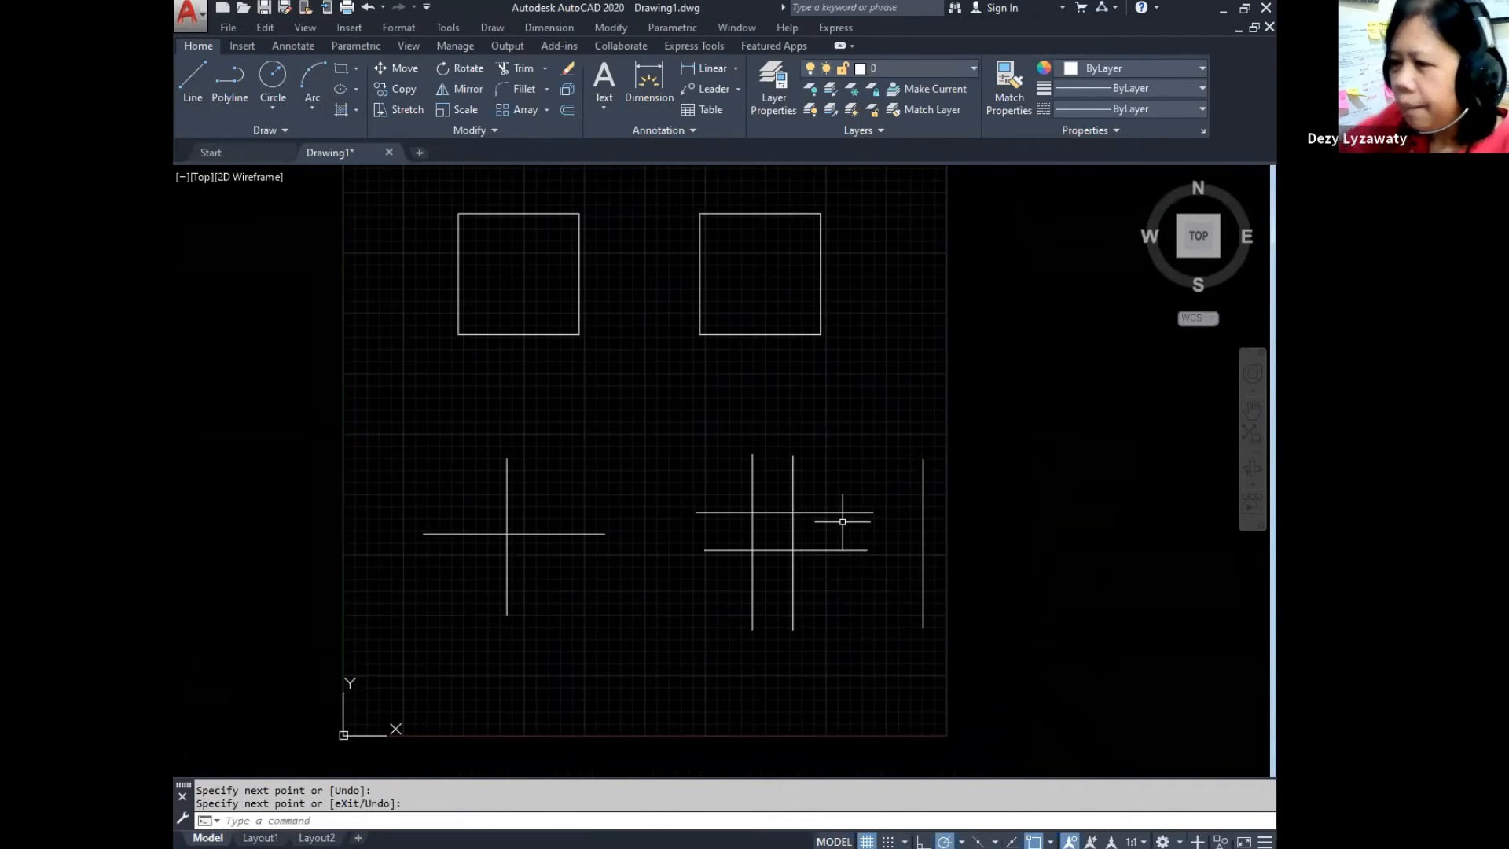
Step: Trim the upper part of the cross's vertical line with the horizontal line as cutting edge, and undo the trim
left_click(611, 28)
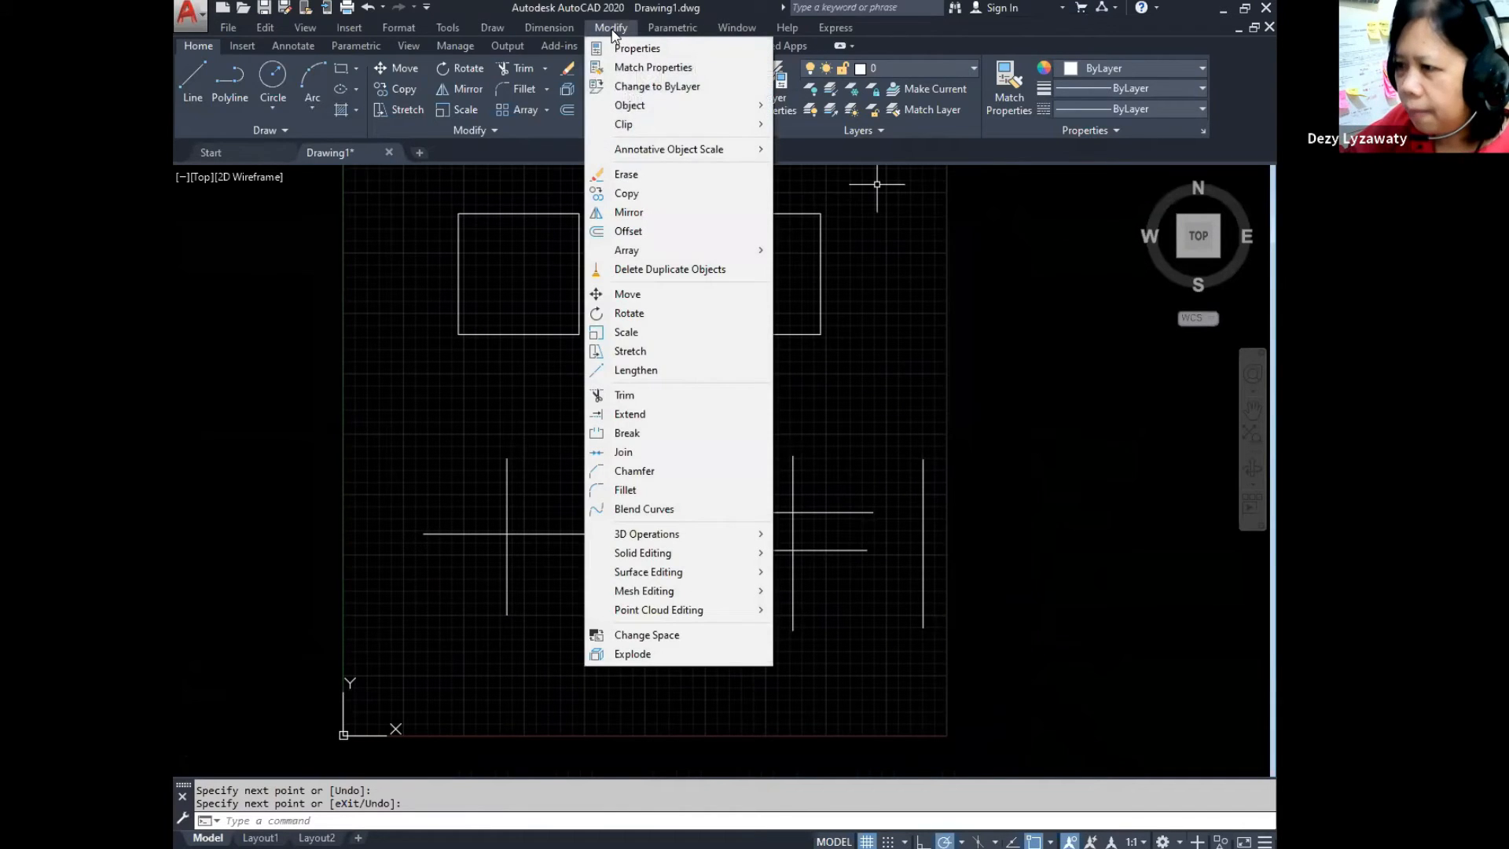
left_click(643, 398)
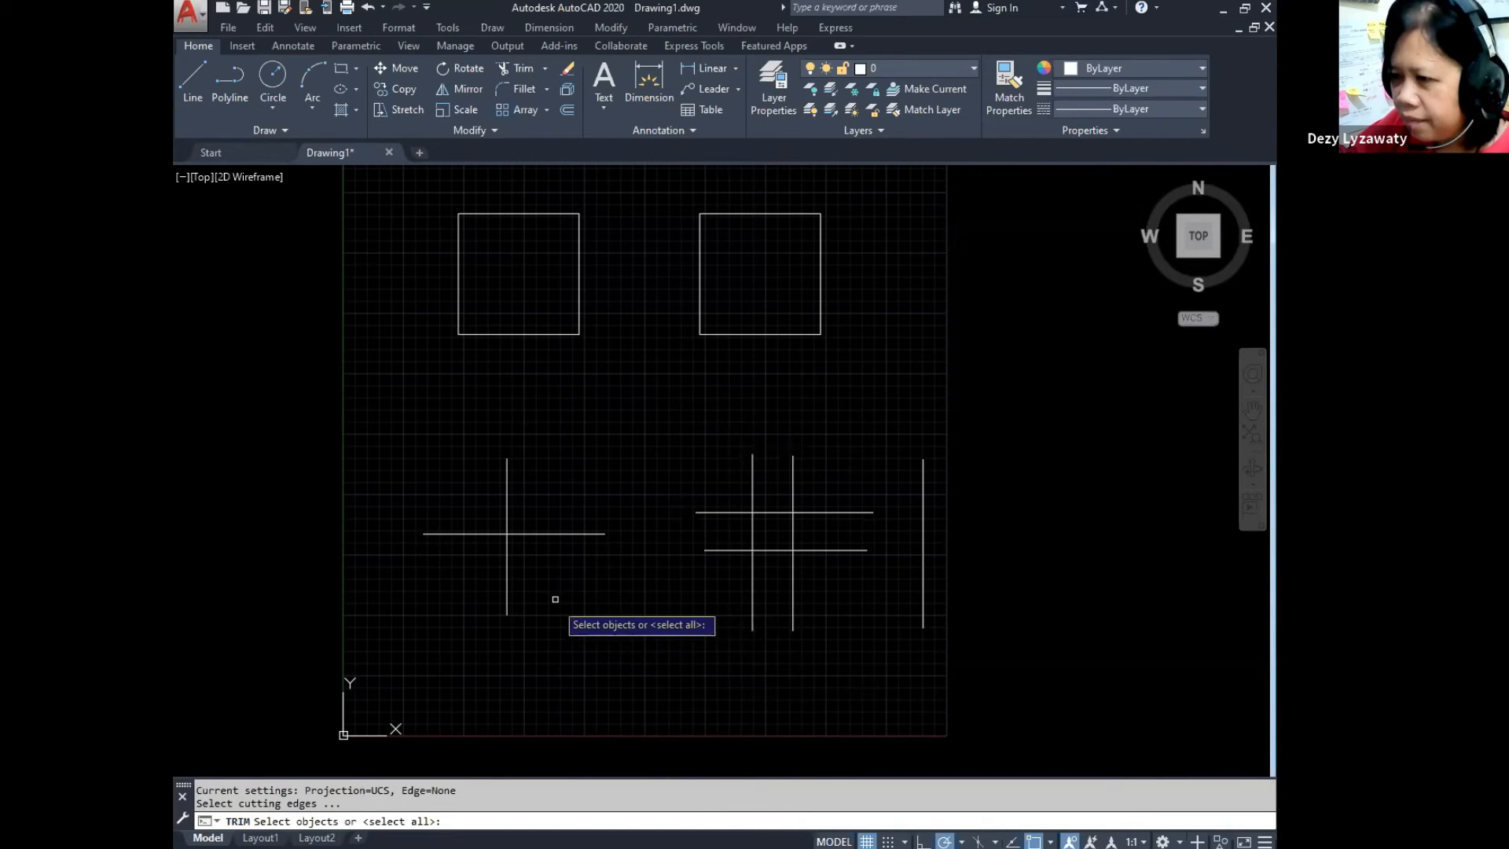
left_click(554, 534)
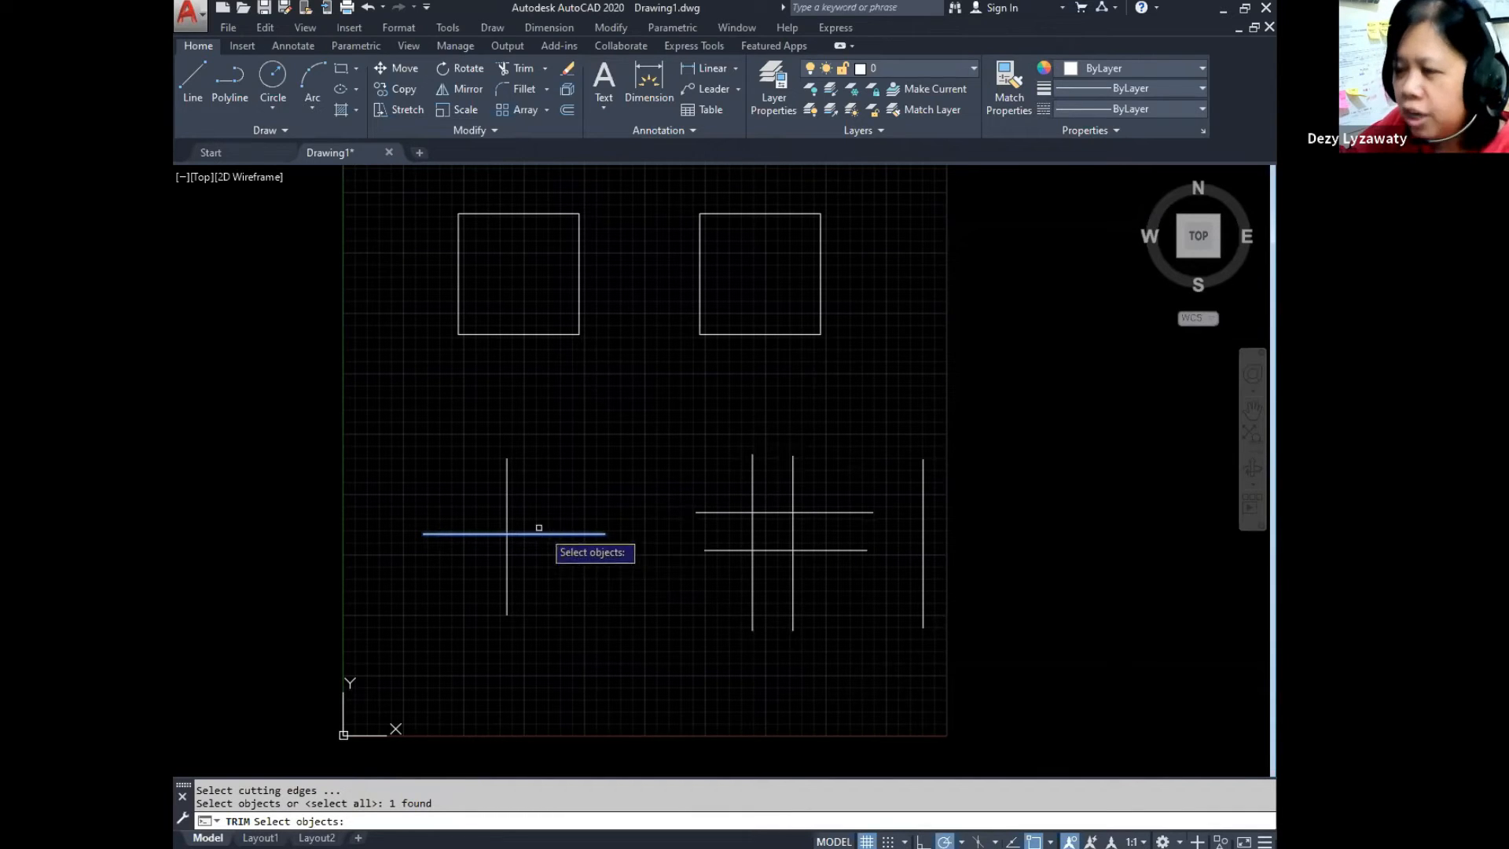
key("Return")
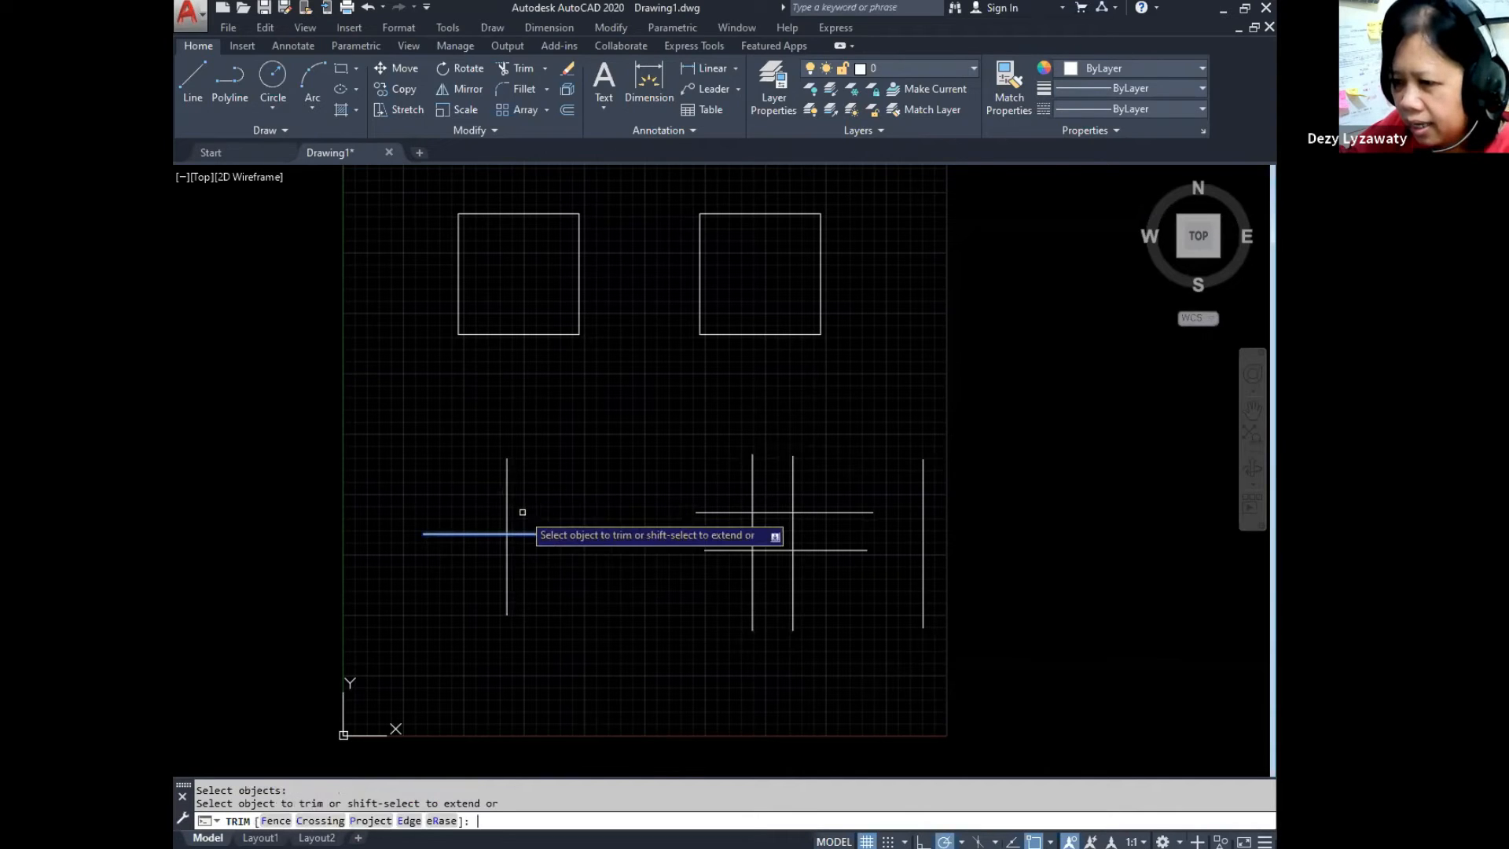
left_click(508, 503)
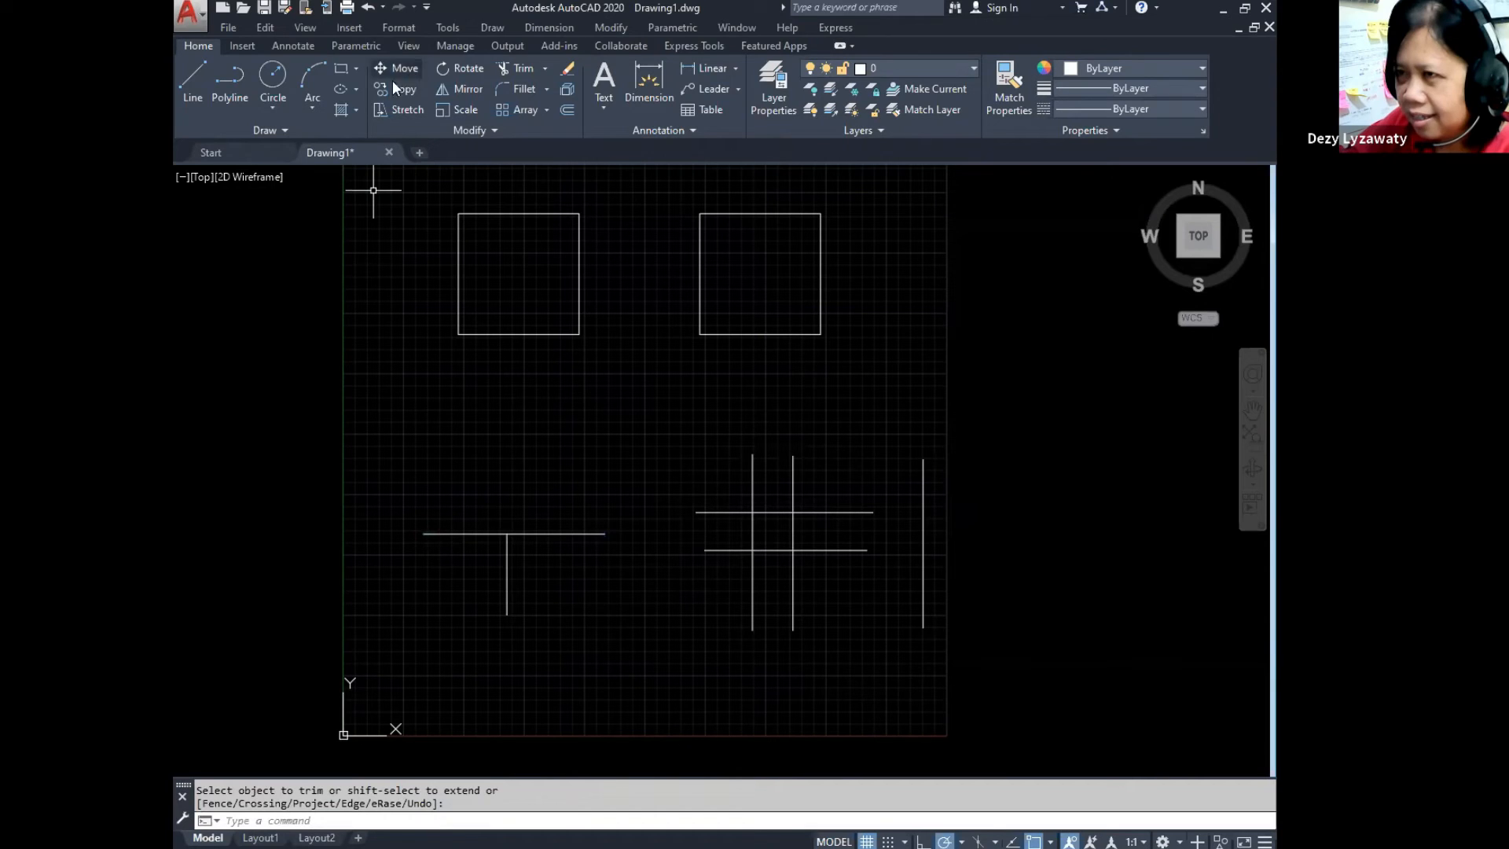
left_click(369, 7)
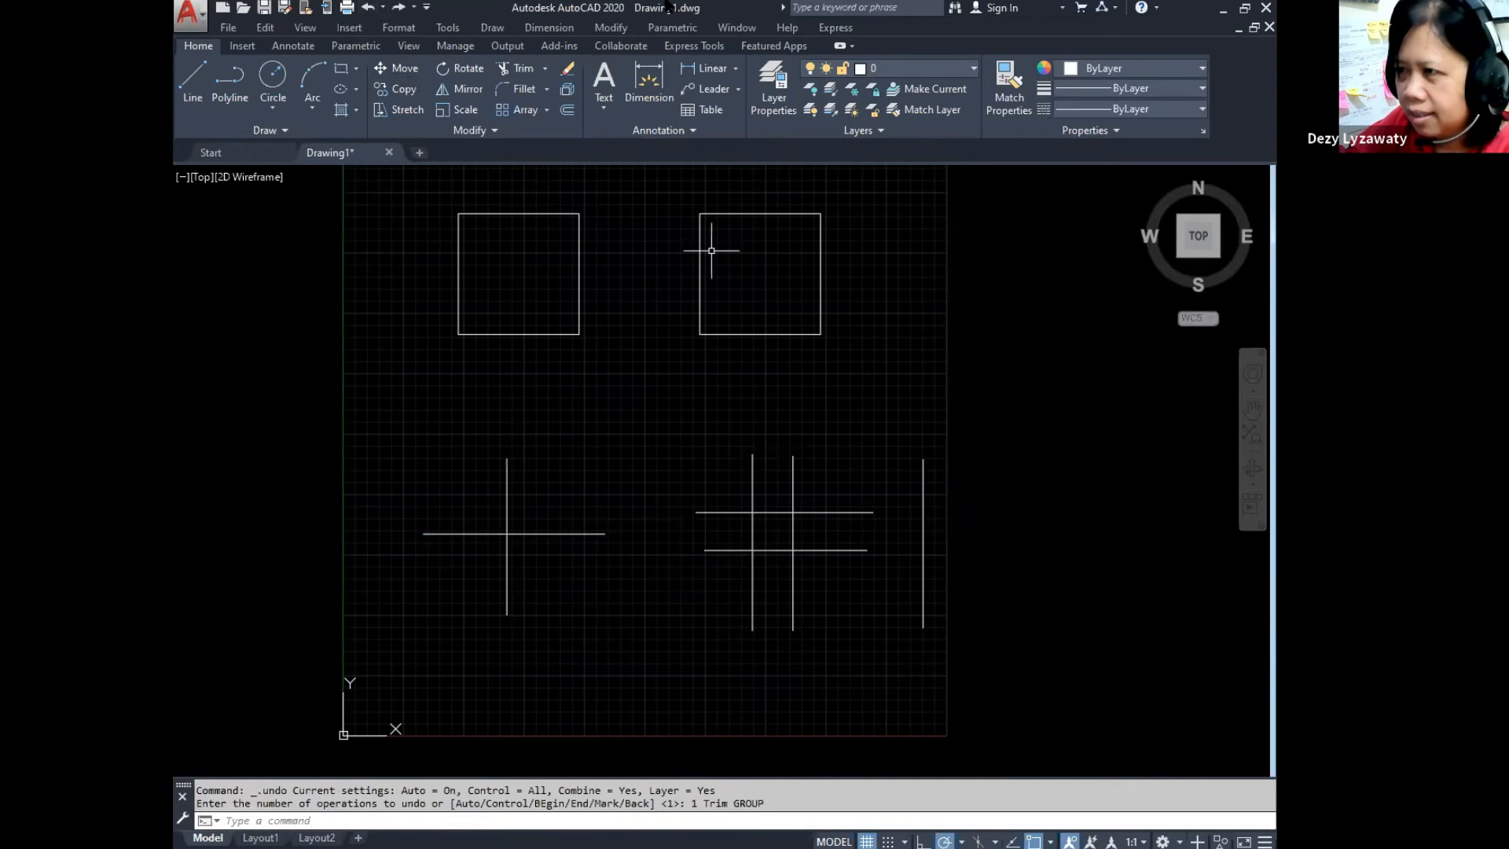
Step: Trim away the cross's vertical line above the horizontal line, using the horizontal line as cutting edge
left_click(625, 33)
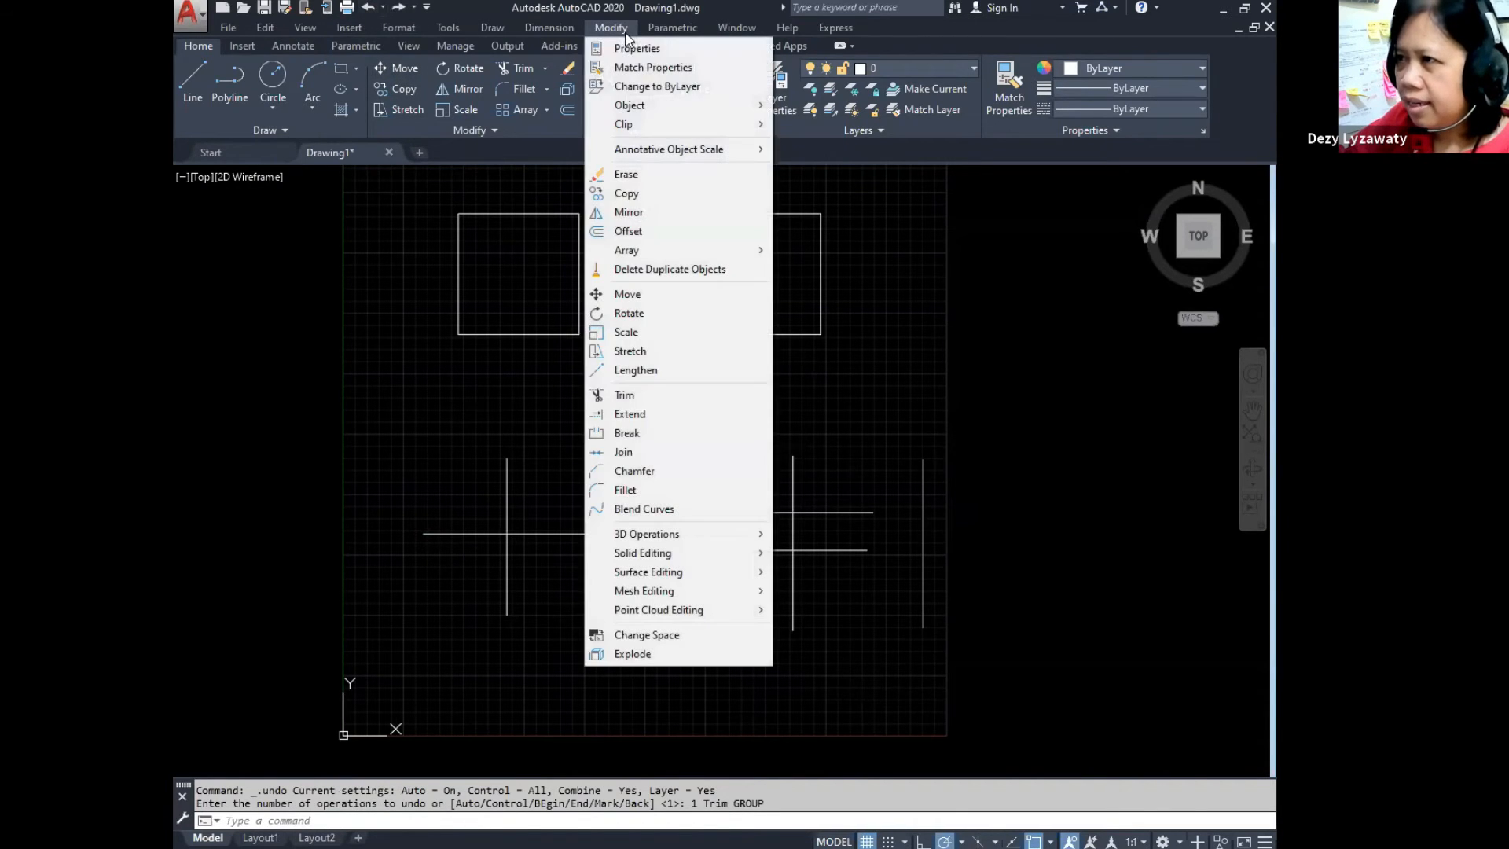
left_click(650, 401)
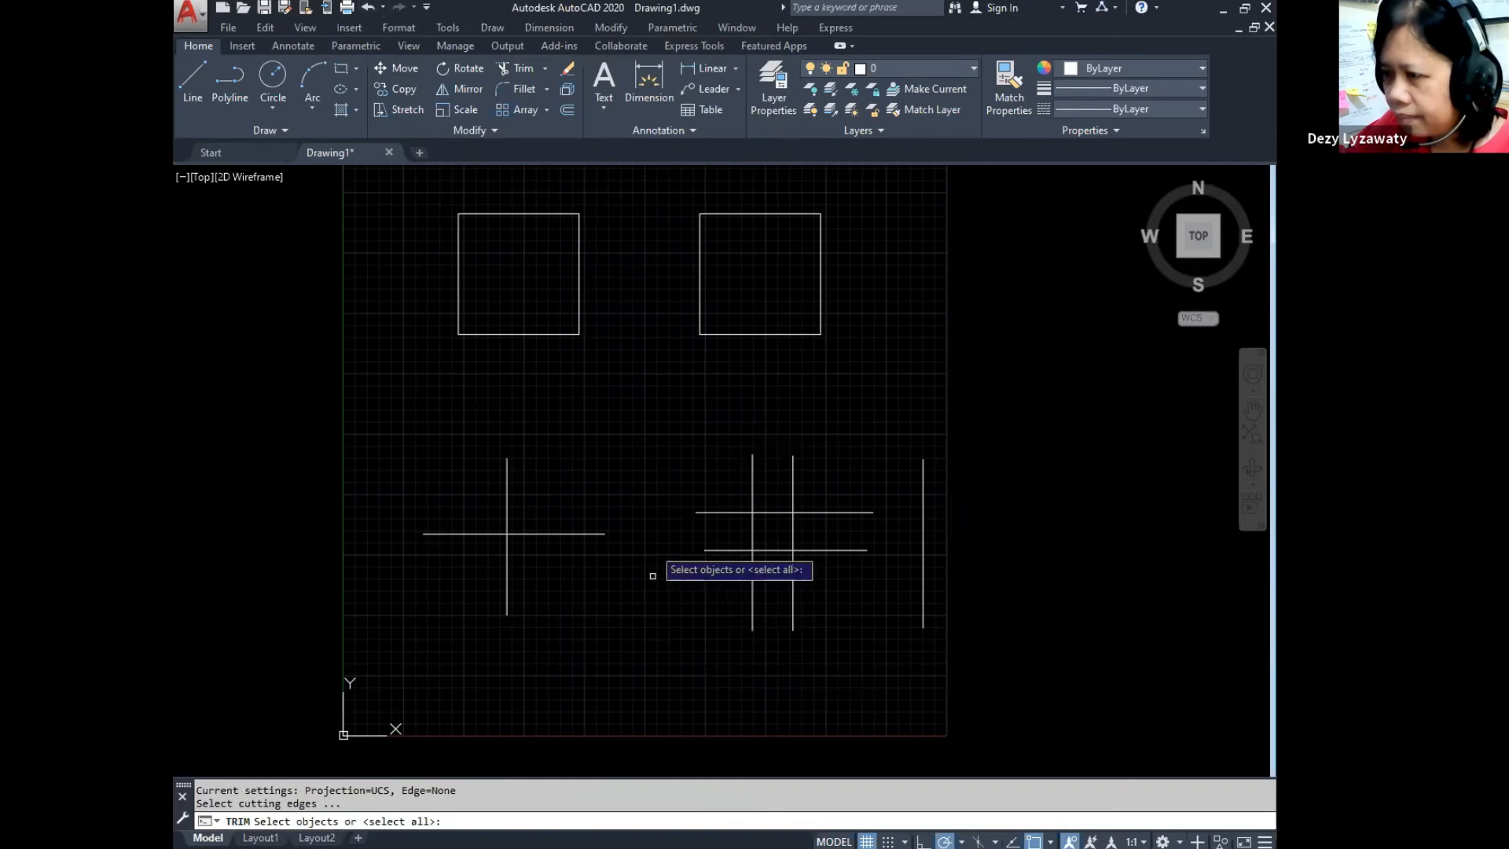
left_click(544, 534)
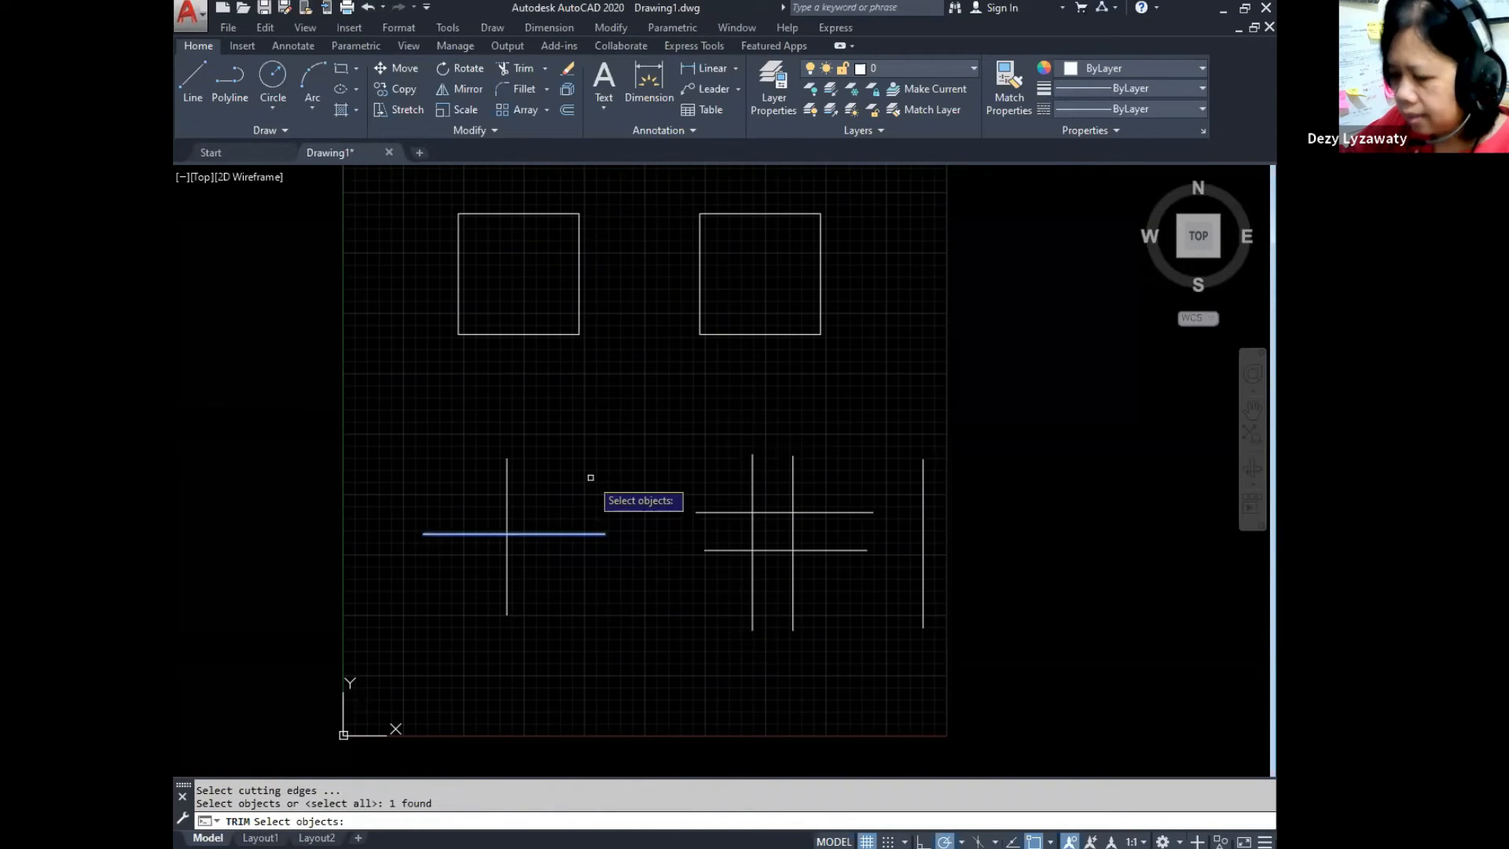
key("Return")
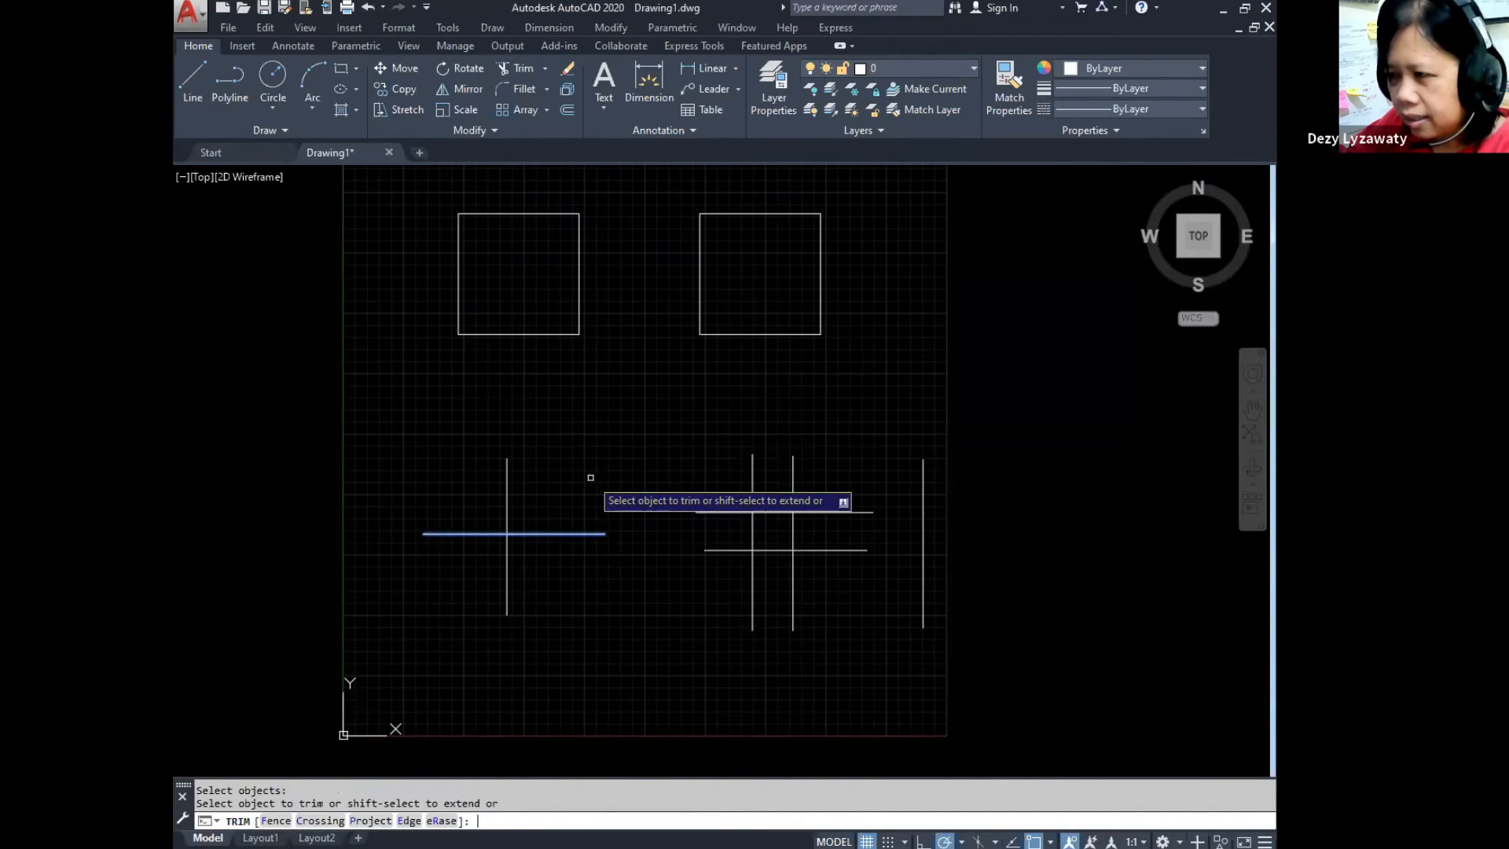
left_click(506, 500)
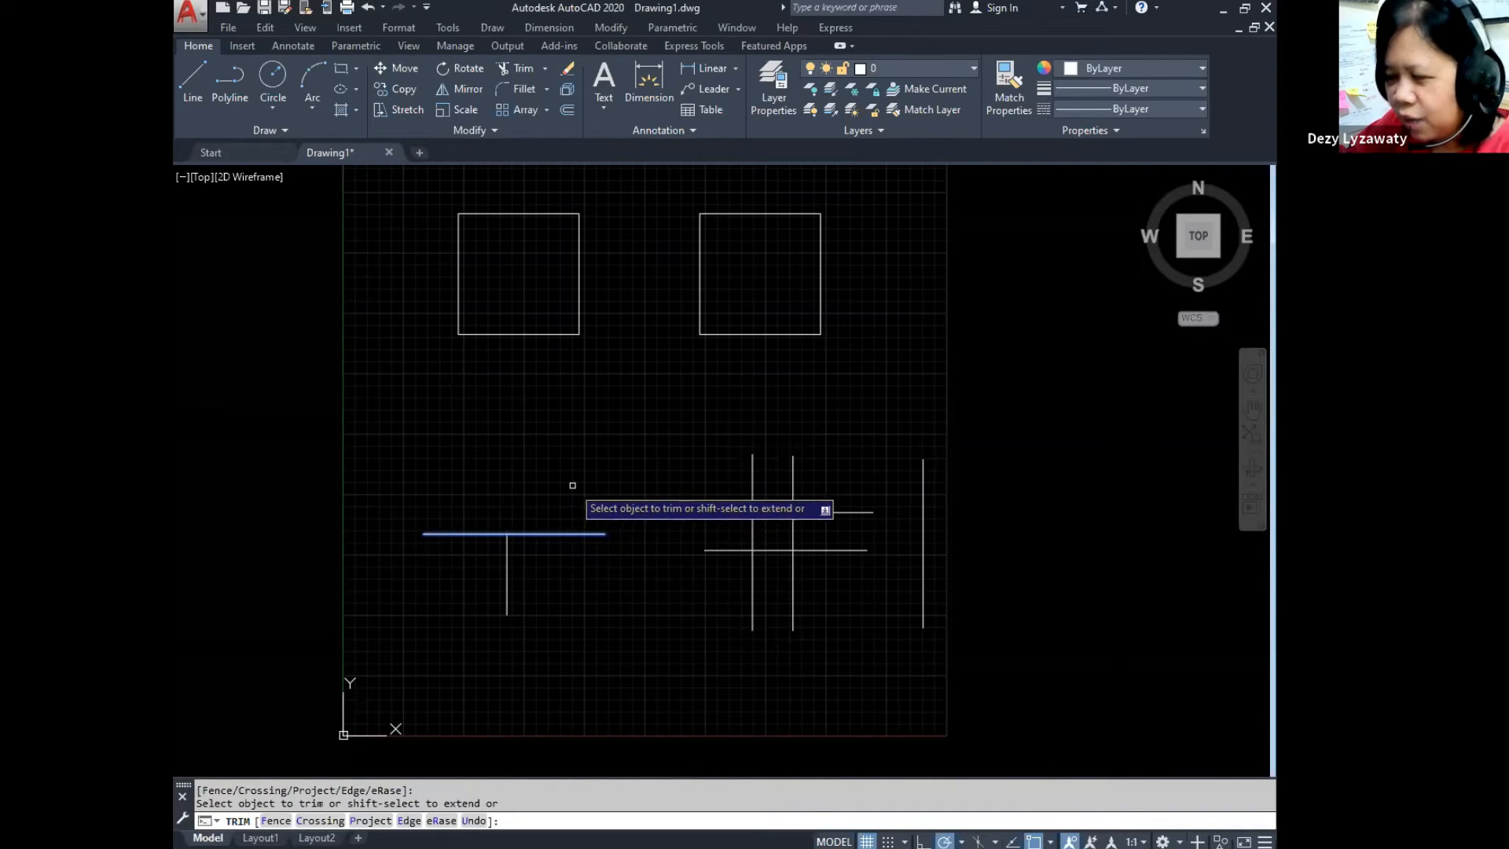
key("Return")
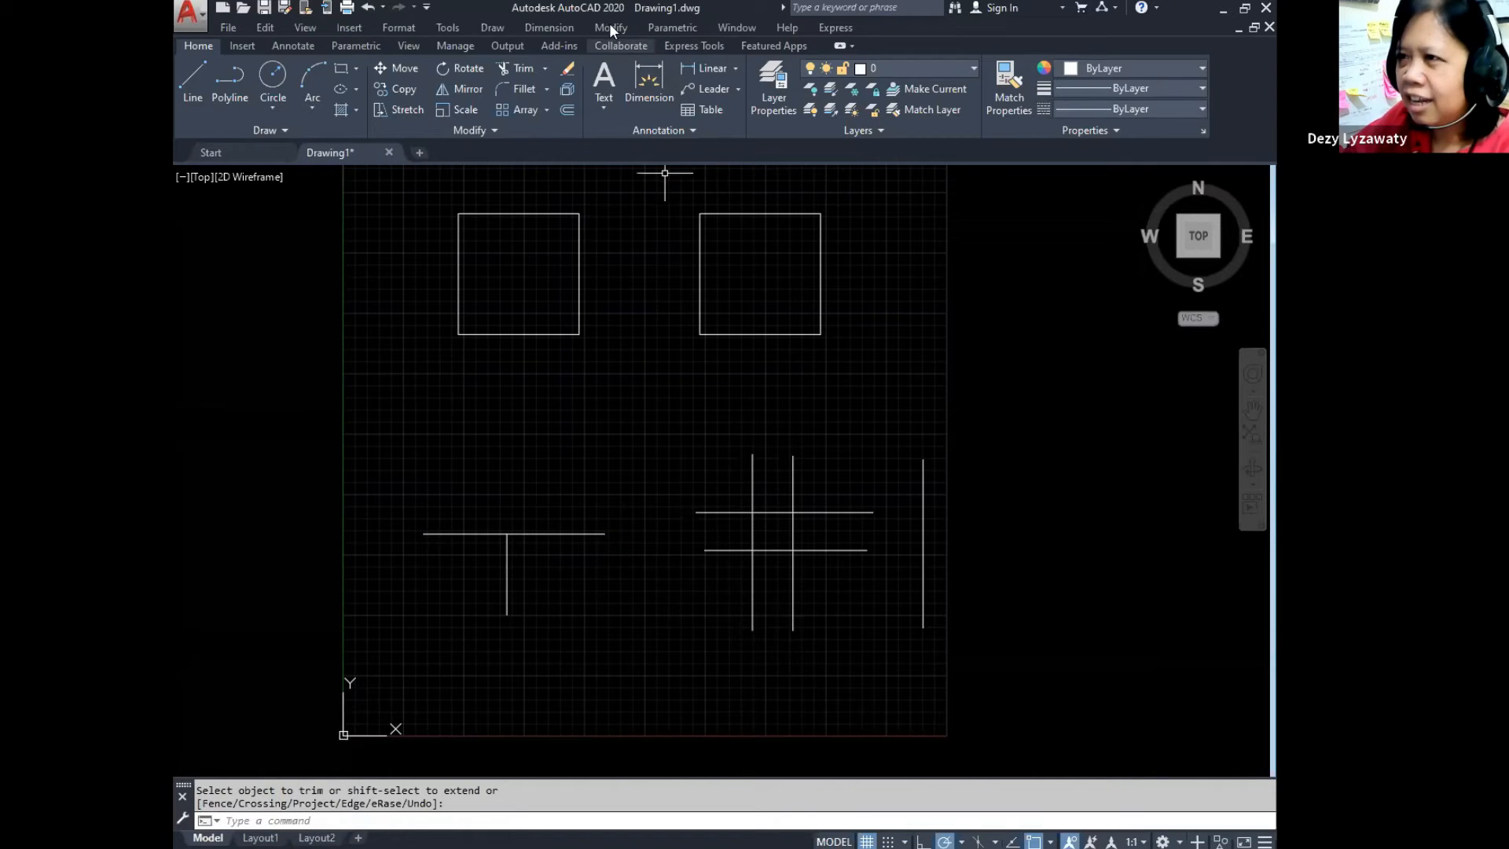
left_click(611, 25)
left_click(612, 29)
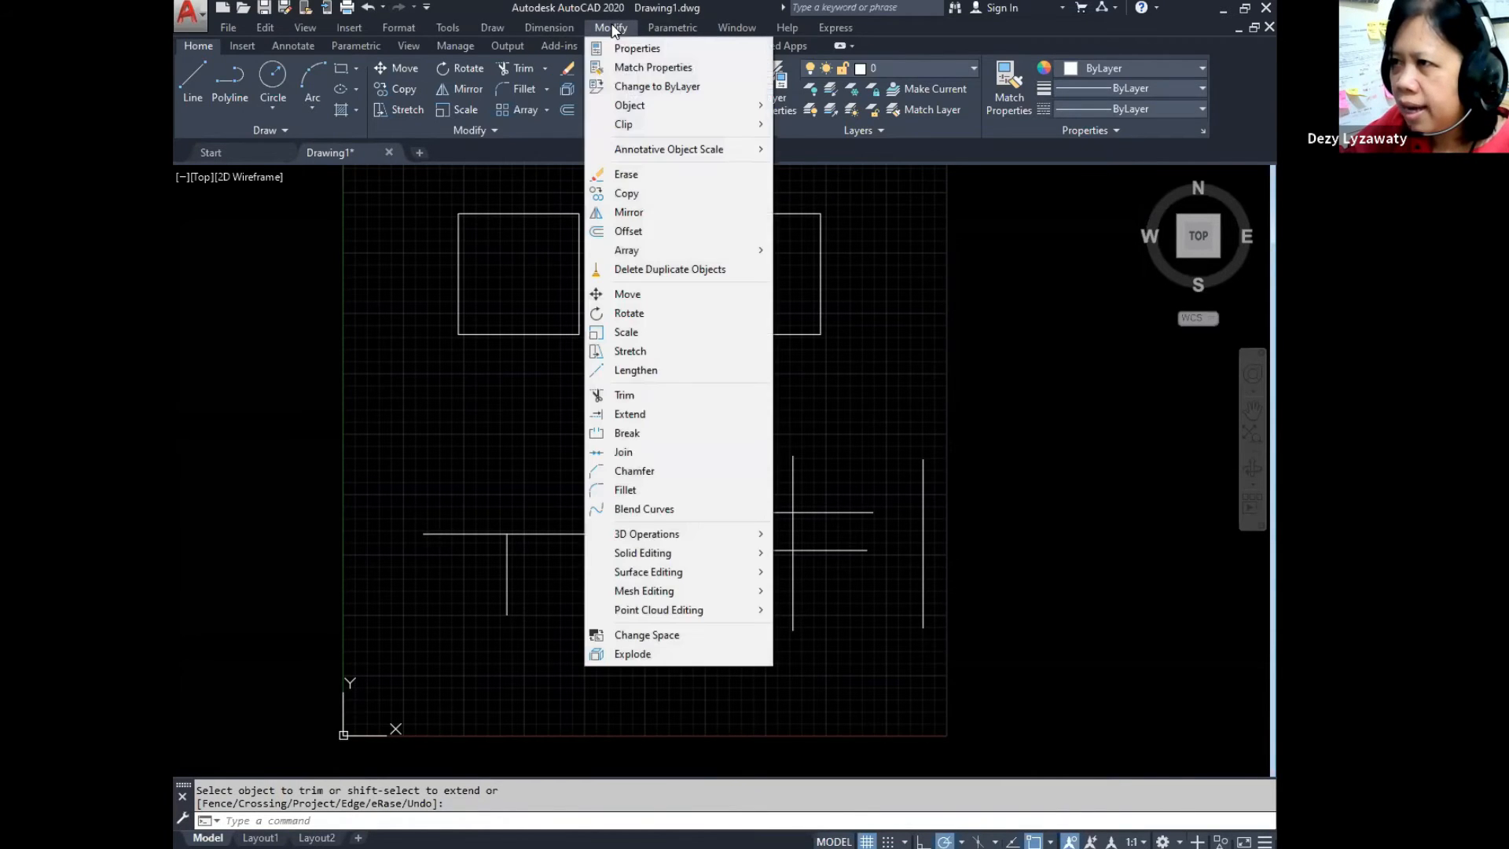
left_click(646, 402)
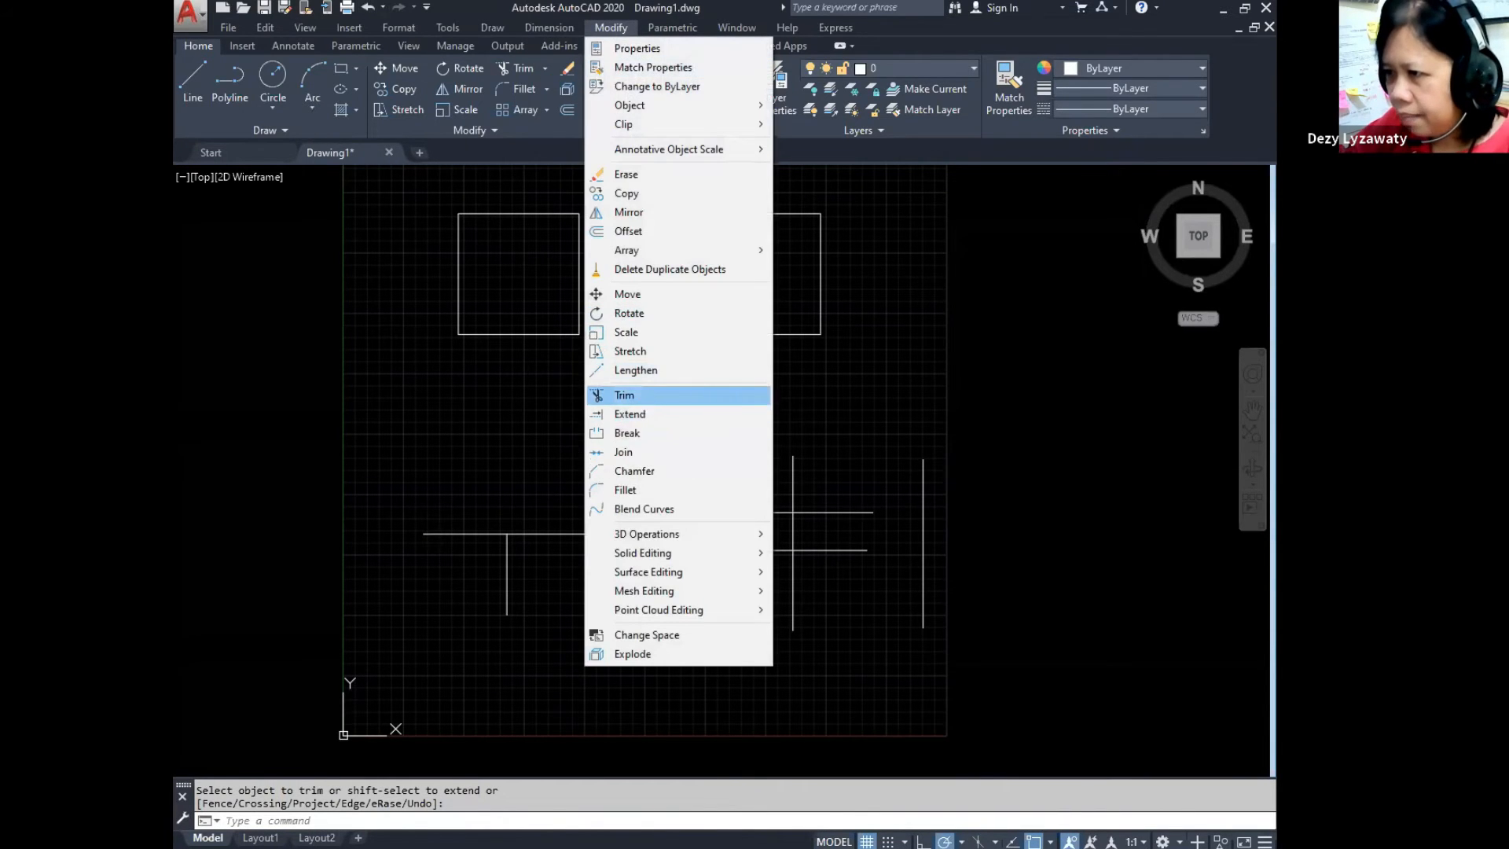
left_click(783, 551)
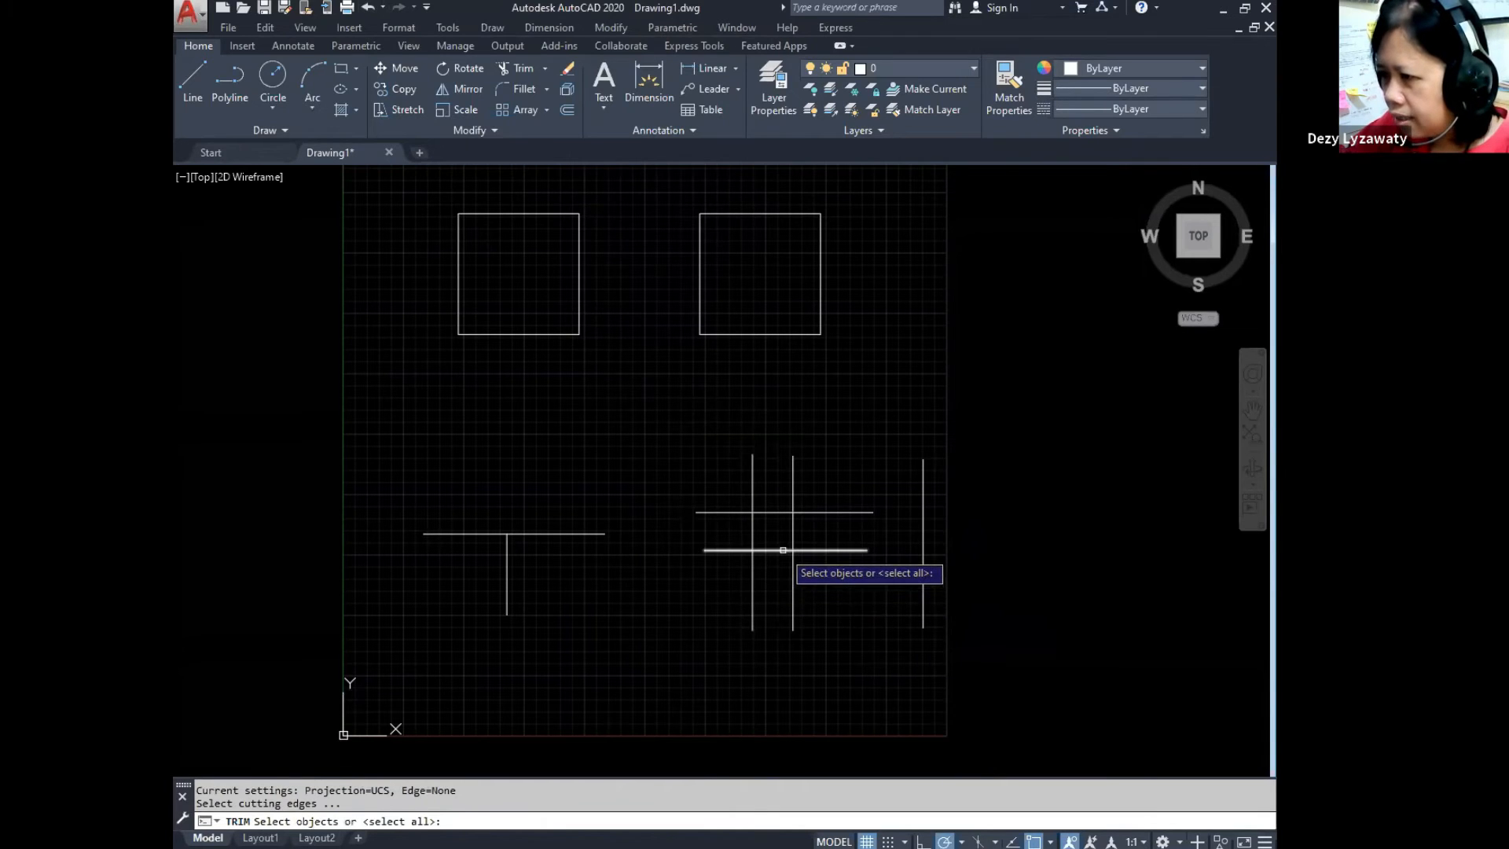
left_click(782, 512)
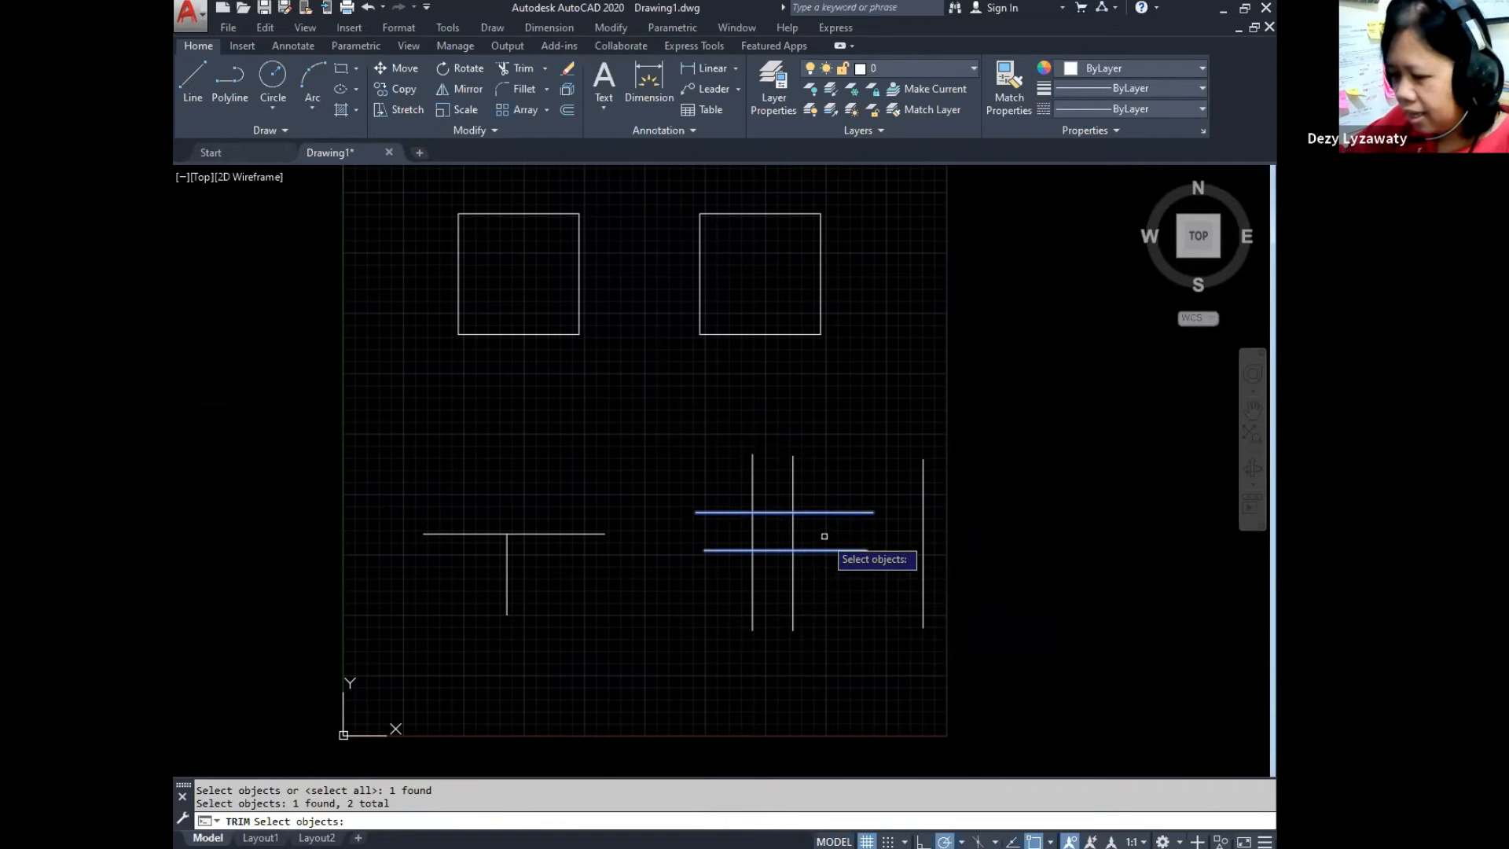
key("Return")
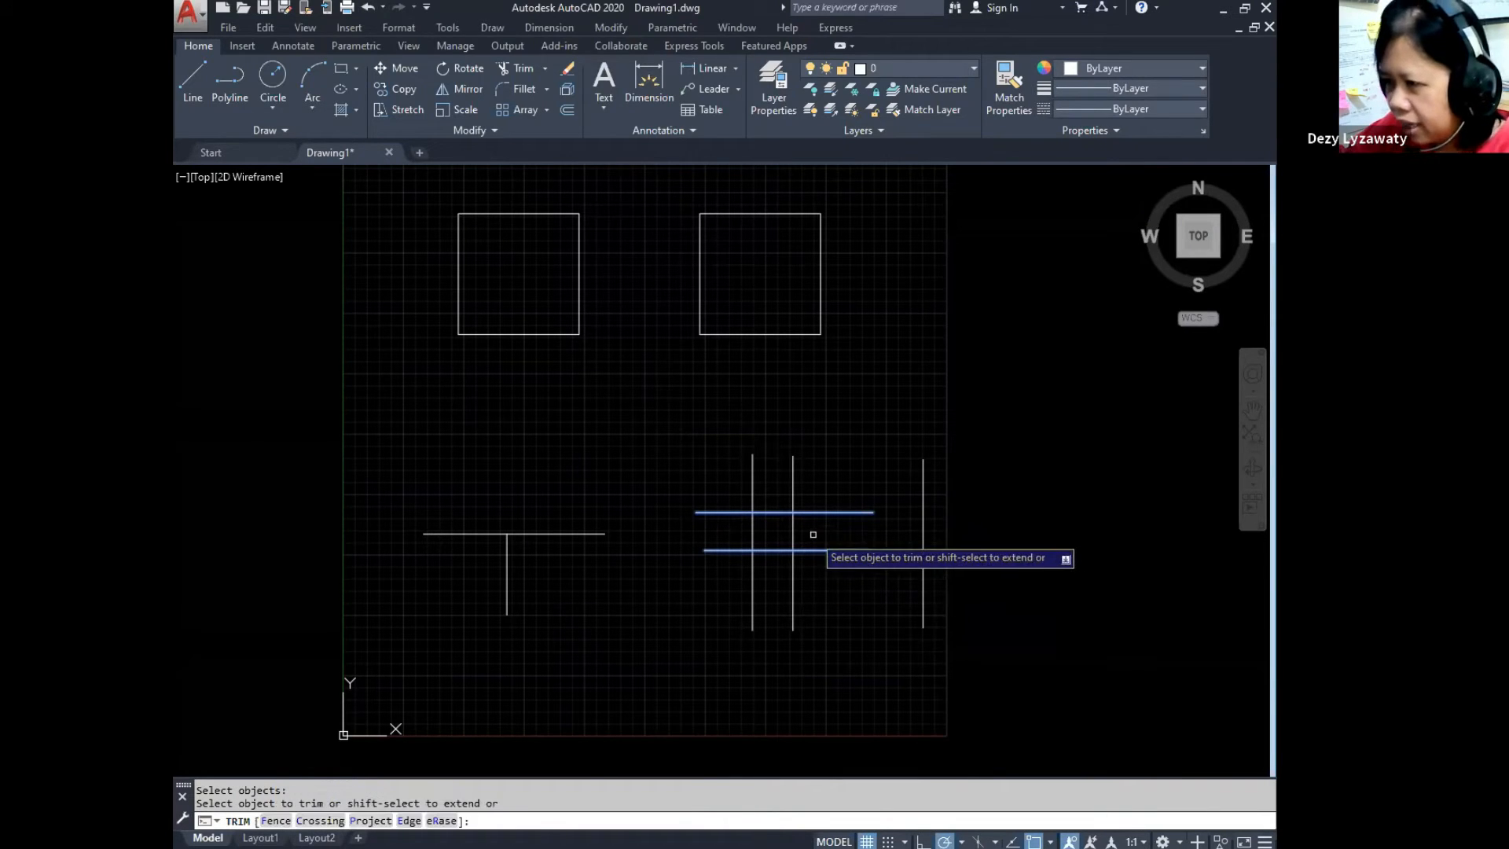
key("Escape")
Step: Trim both vertical lines of the hash-shaped figure between its two horizontal lines, using the horizontals as cutting edges
key("Return")
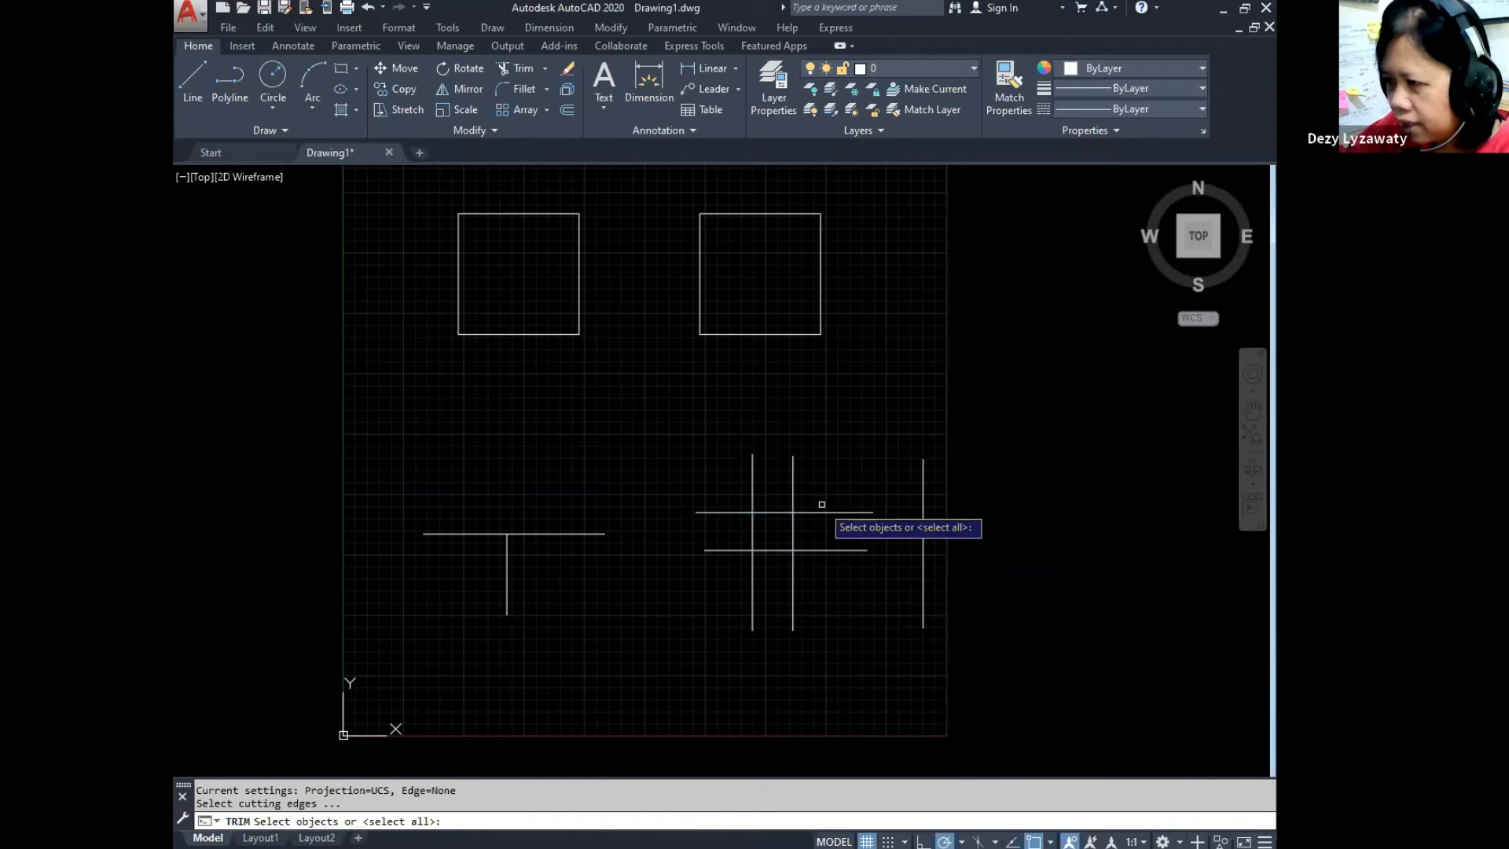
left_click(817, 512)
left_click(809, 550)
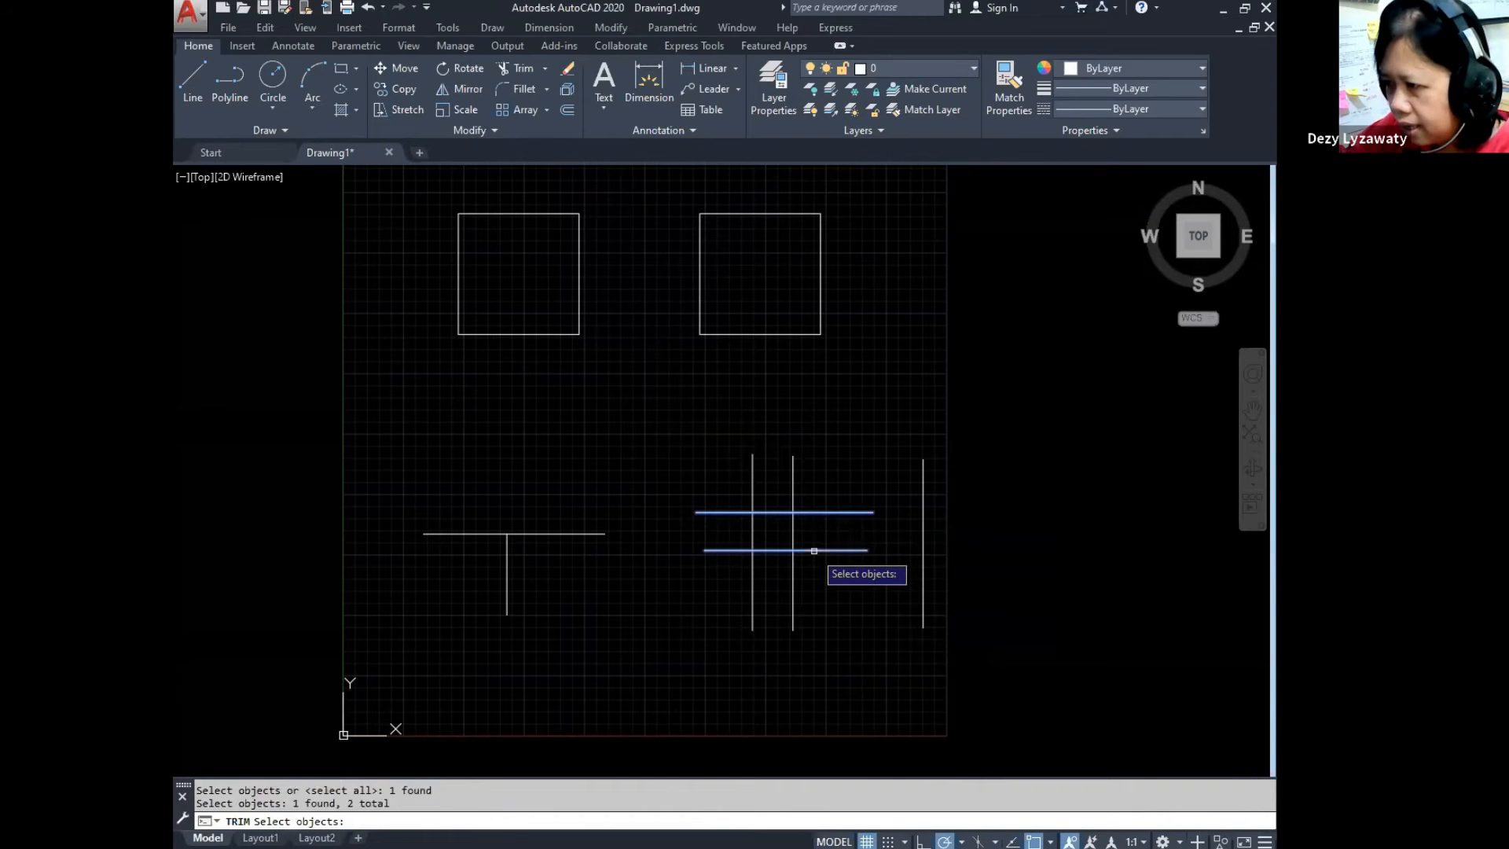
key("Return")
left_click(793, 538)
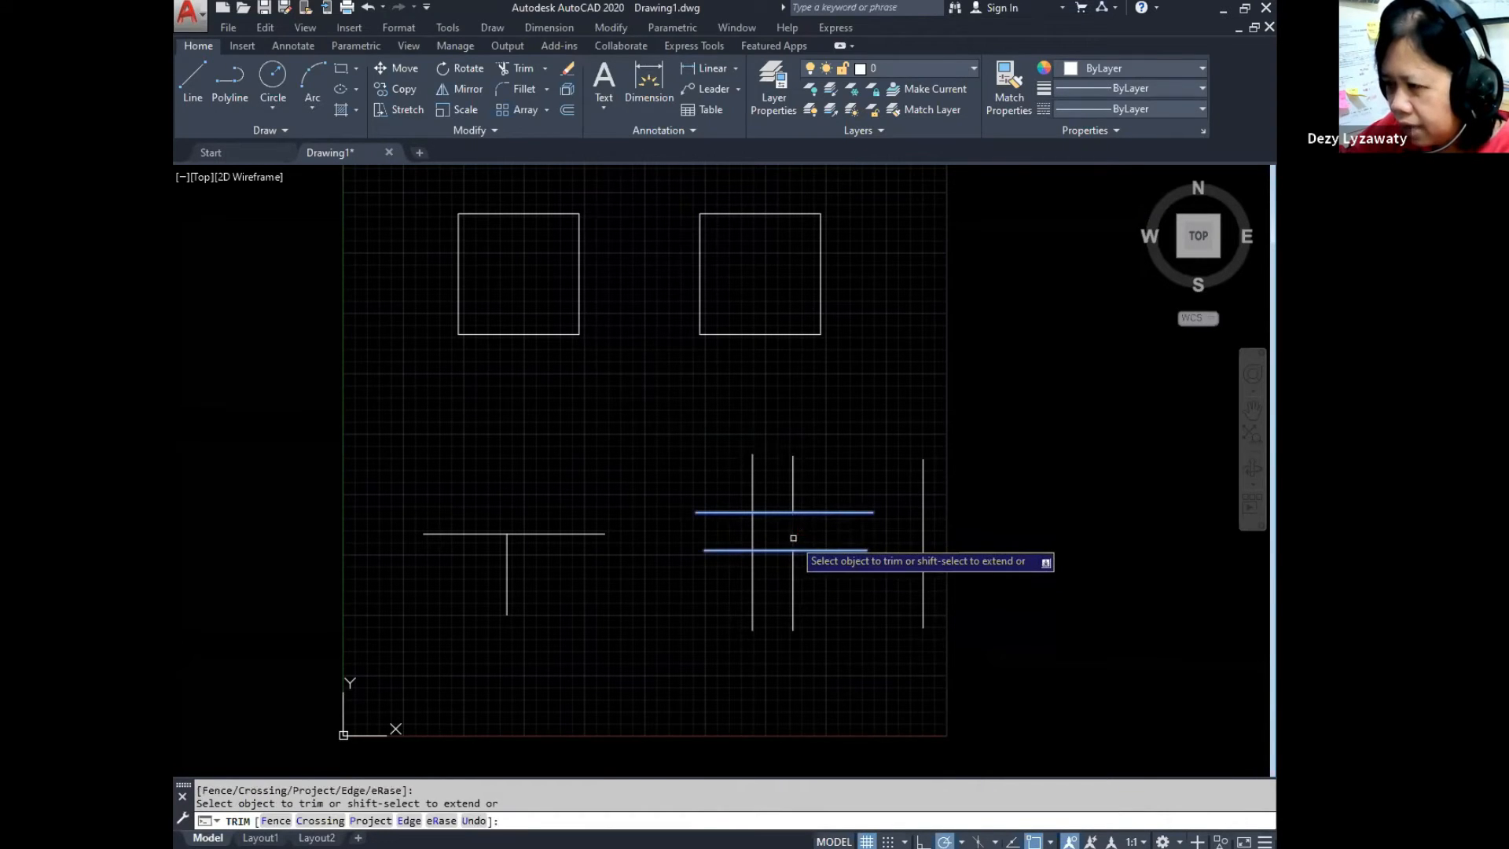
left_click(752, 536)
key("Escape")
key("ctrl+z")
key("Return")
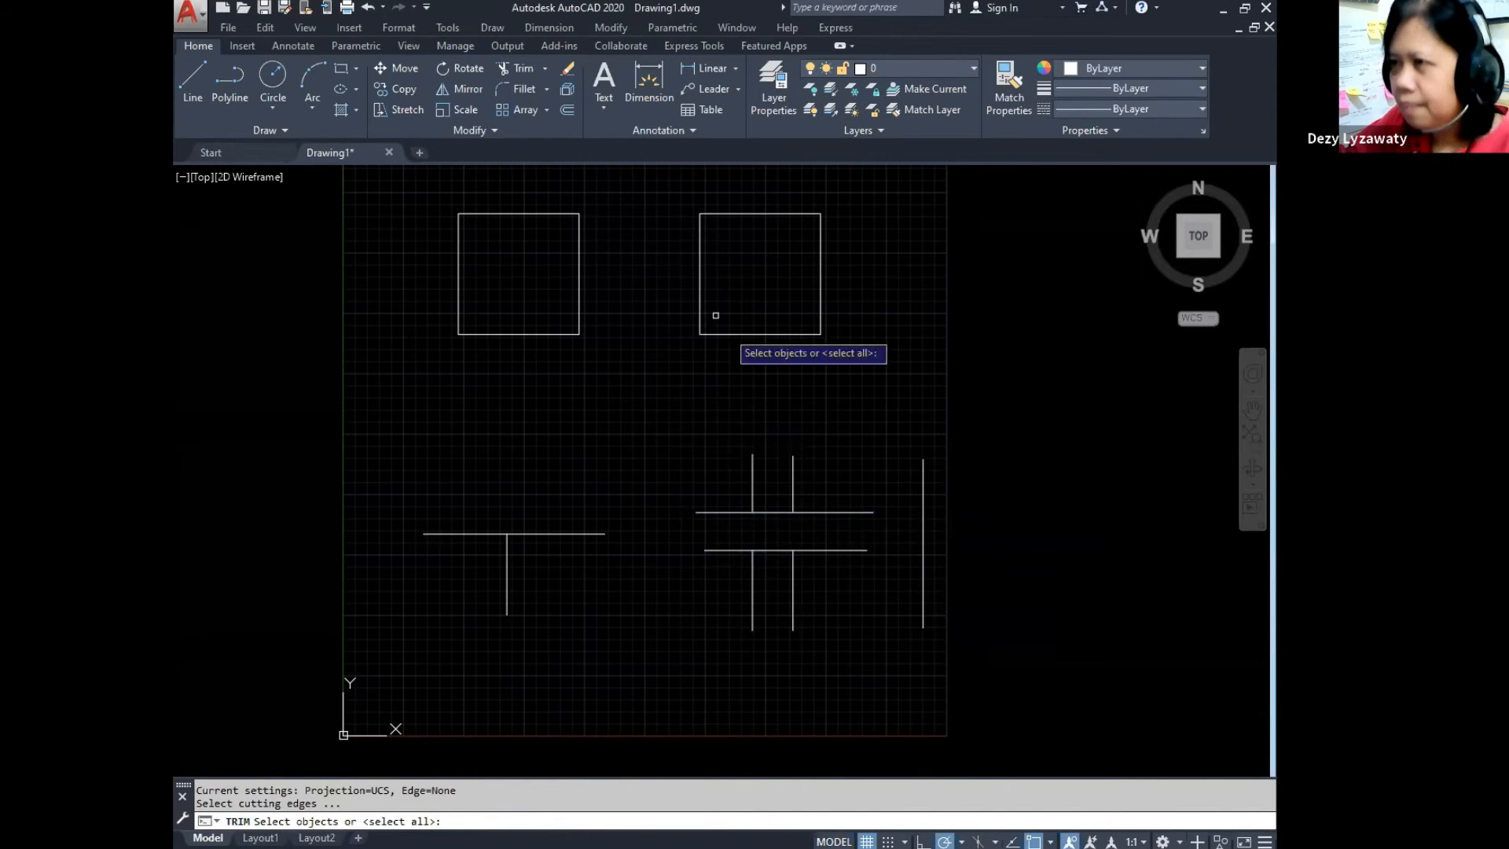
key("Escape")
Step: Trim the upper horizontal line between the two upper vertical segments of the hash-shaped figure, using those segments as cutting edges
left_click(614, 30)
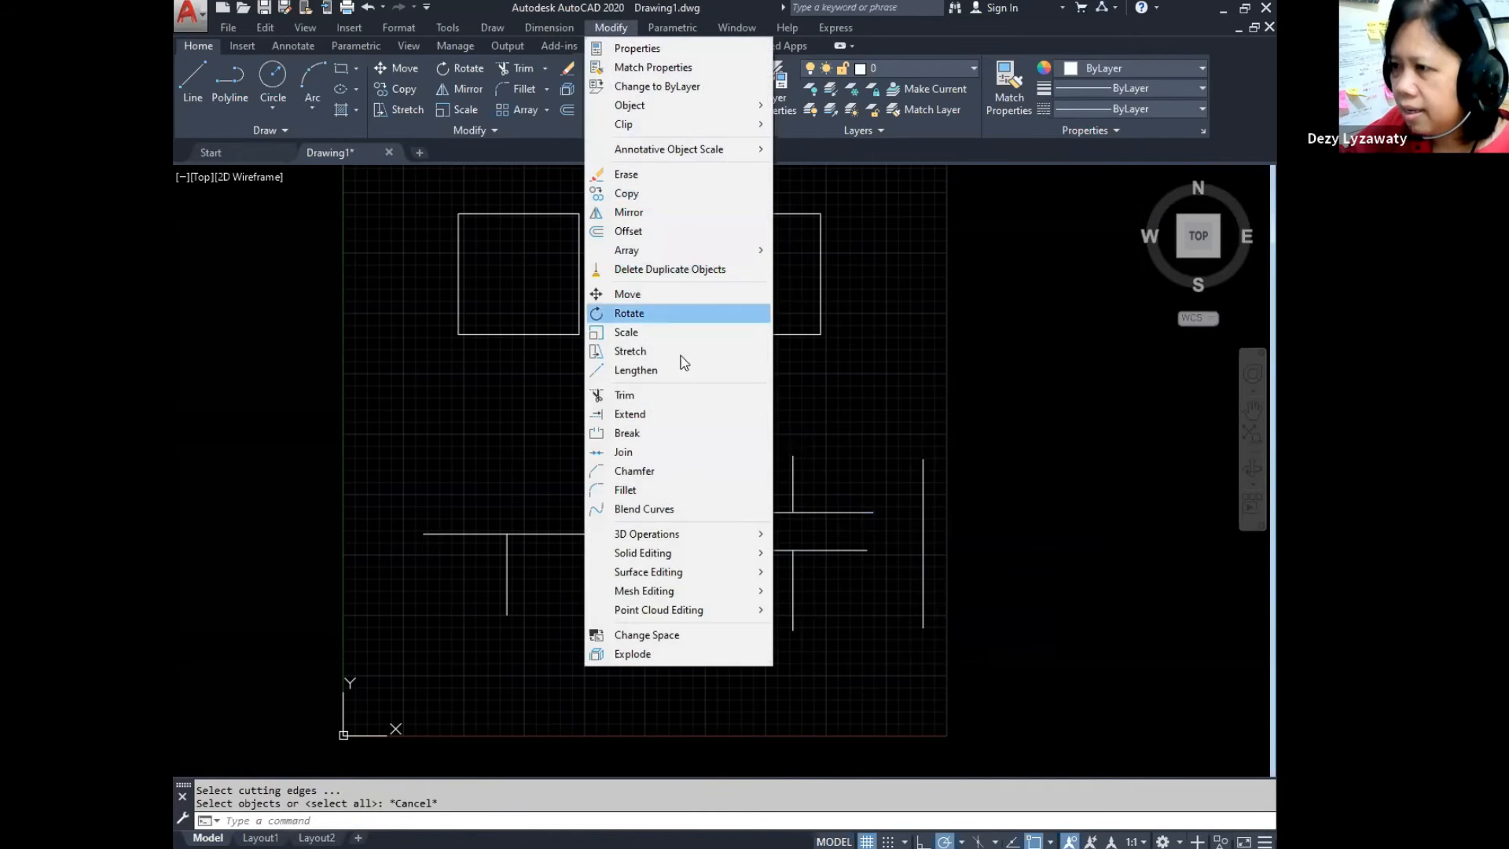
left_click(679, 399)
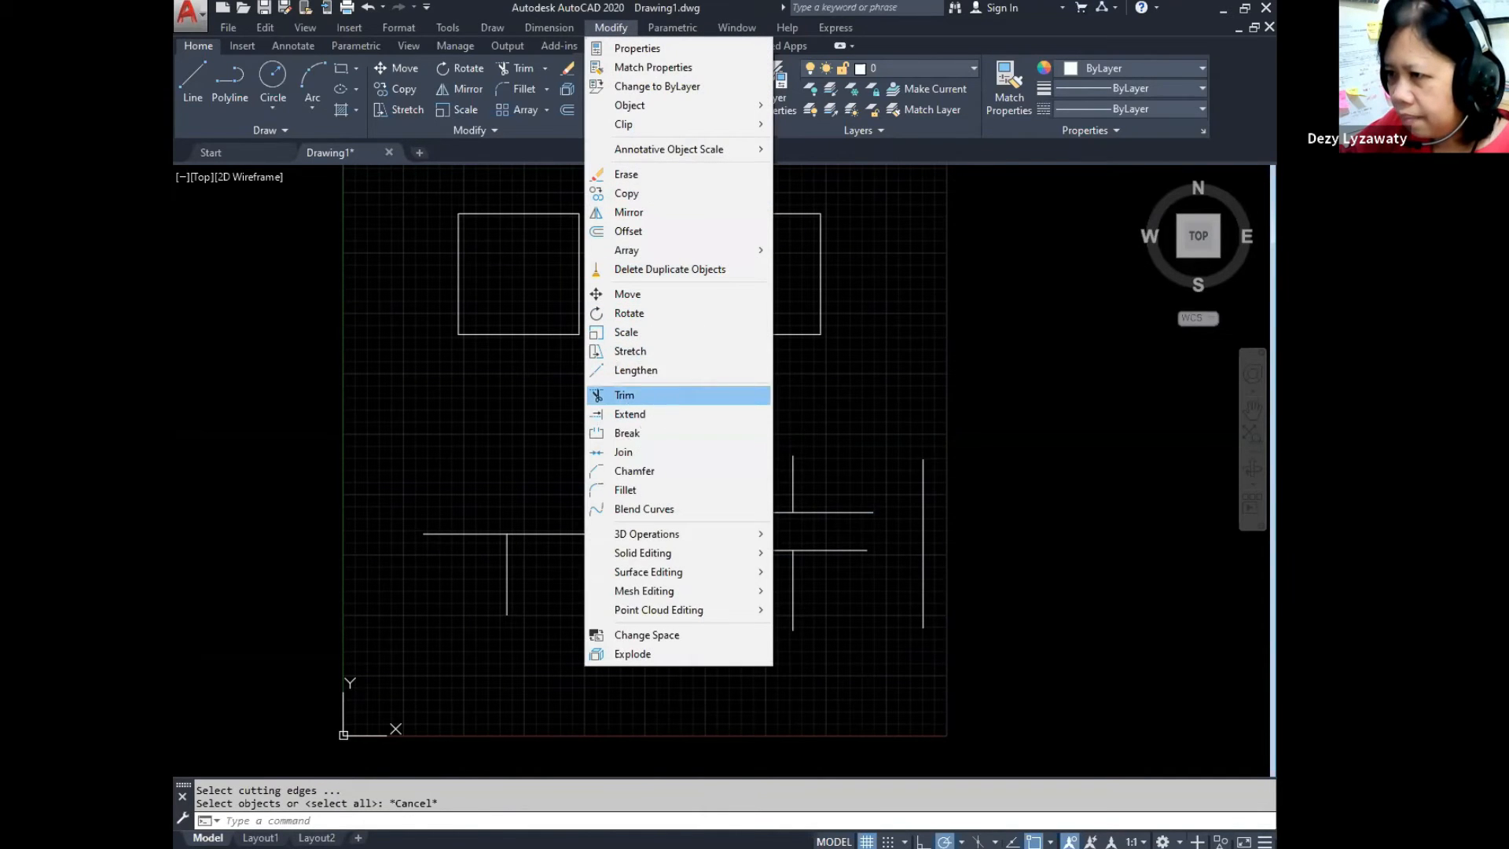
left_click(792, 482)
left_click(752, 486)
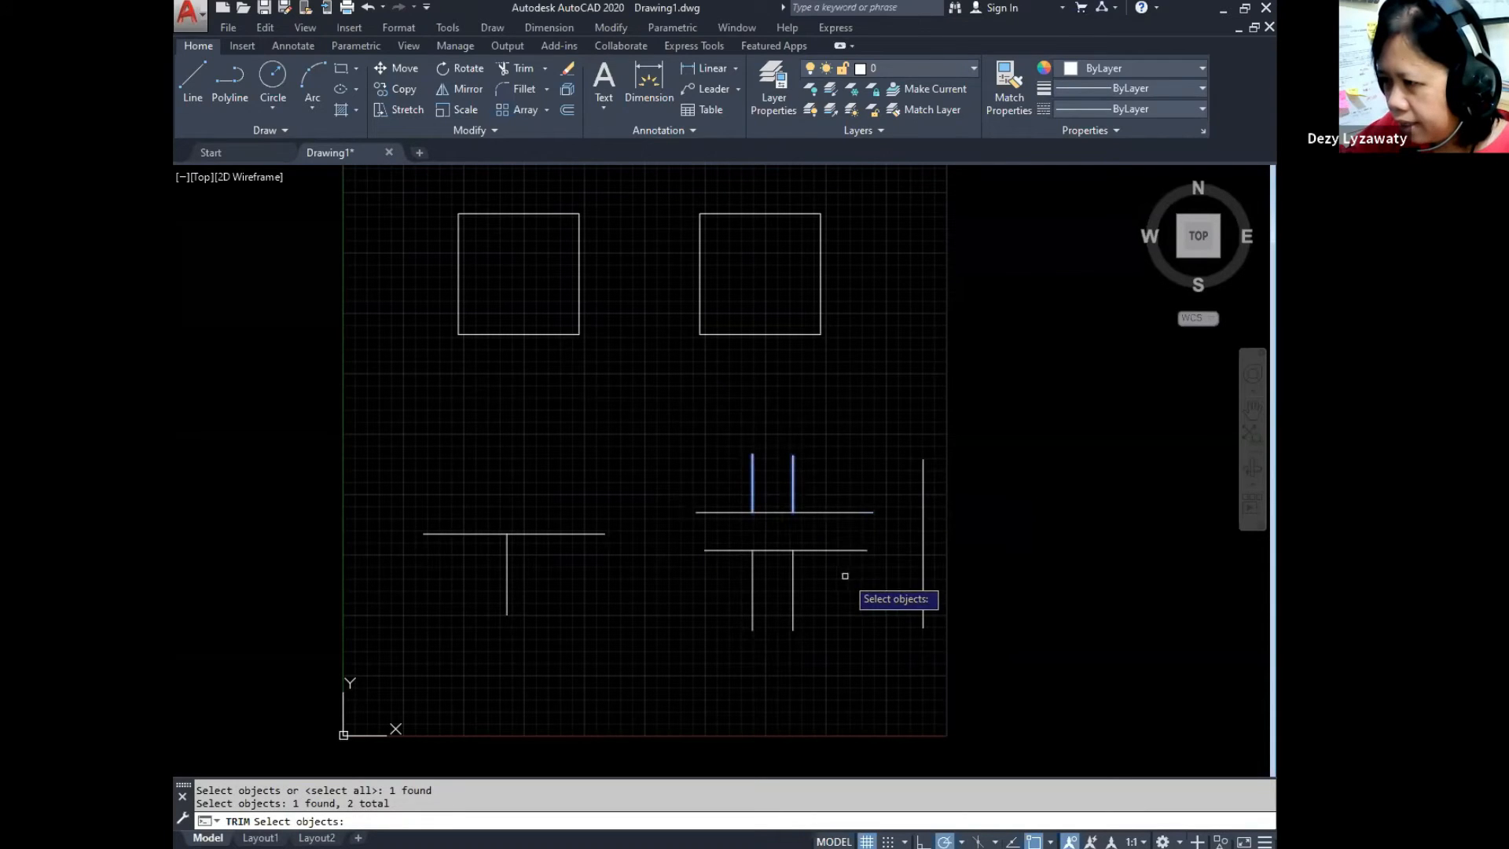
key("Return")
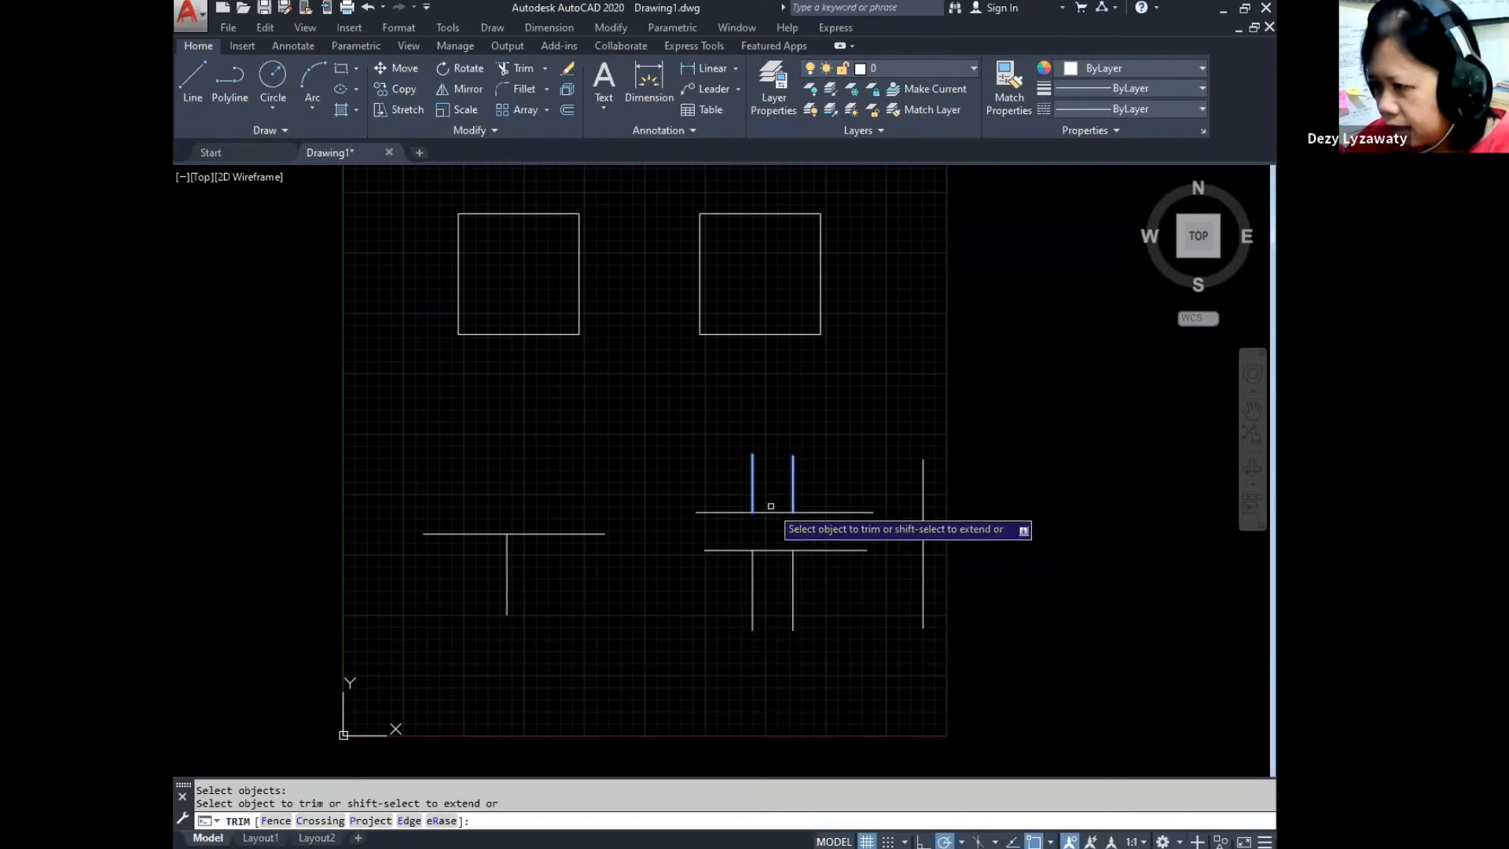
left_click(773, 511)
key("Return")
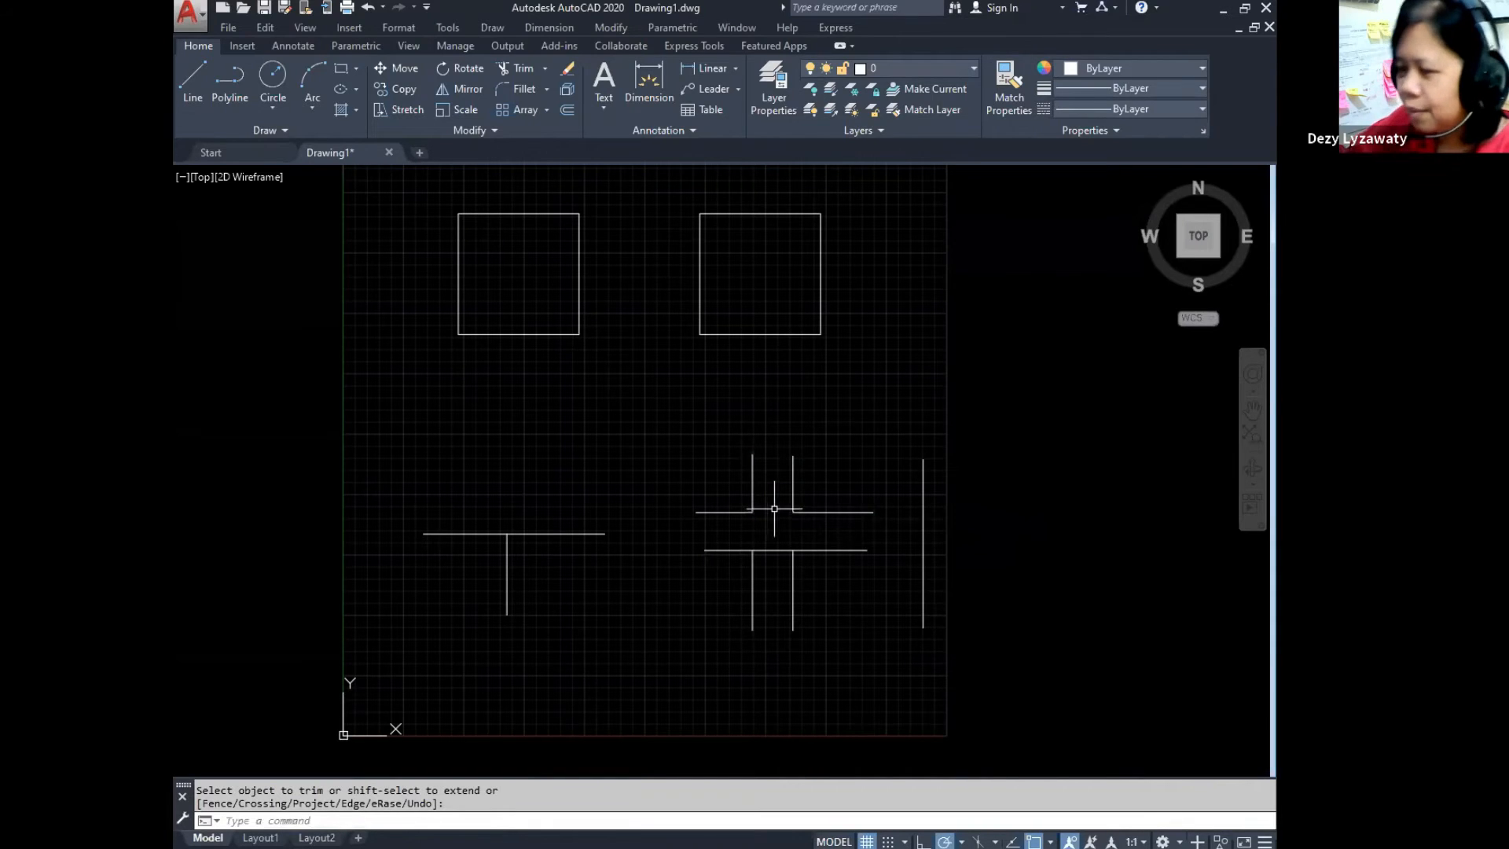
Step: Extend the upper and lower horizontal lines of the hash-shaped figure to the separate vertical line on its right
left_click(609, 28)
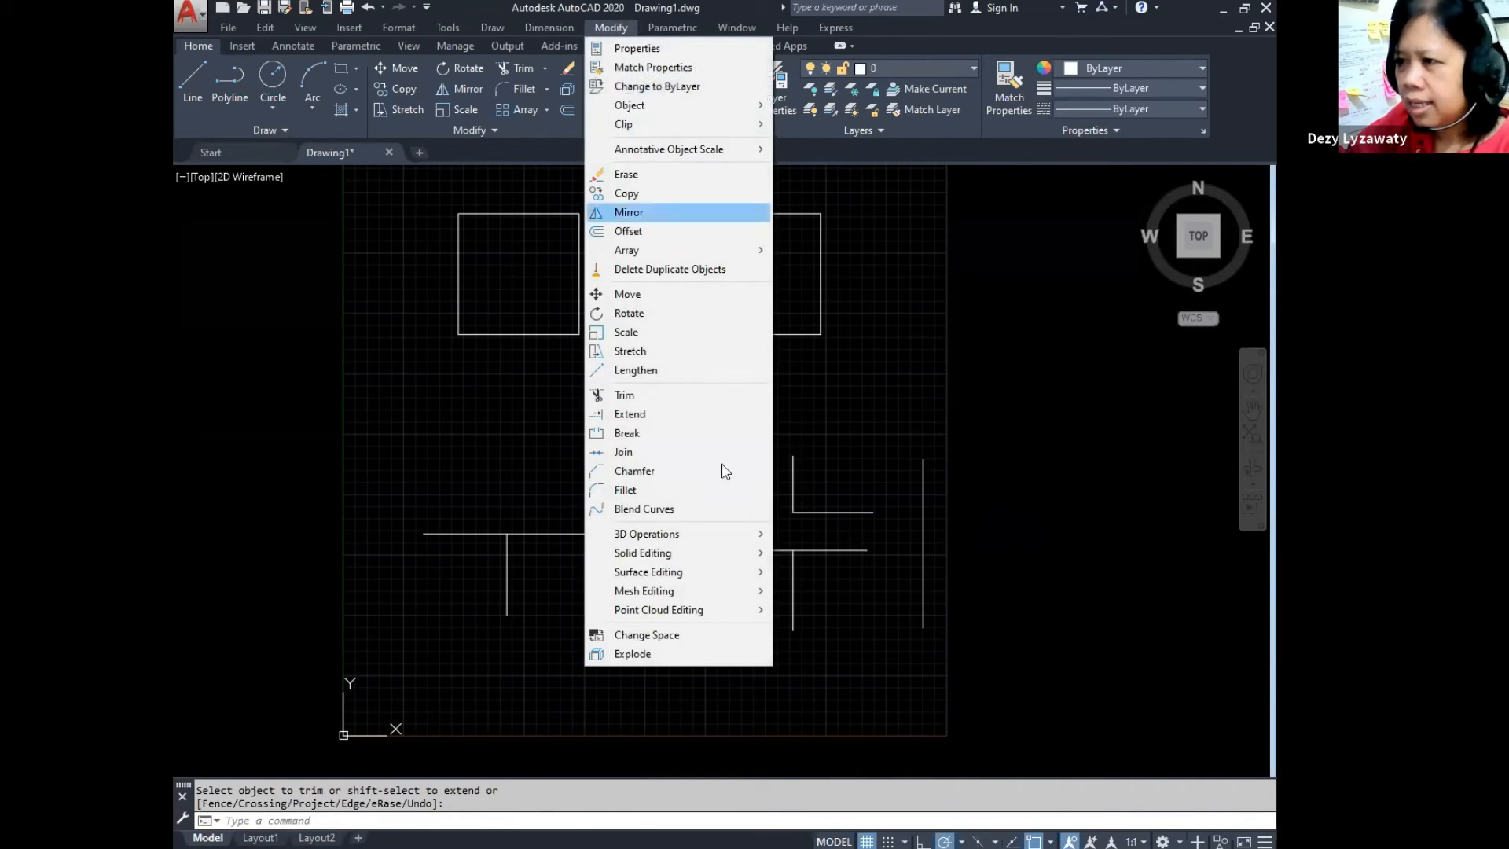
left_click(687, 412)
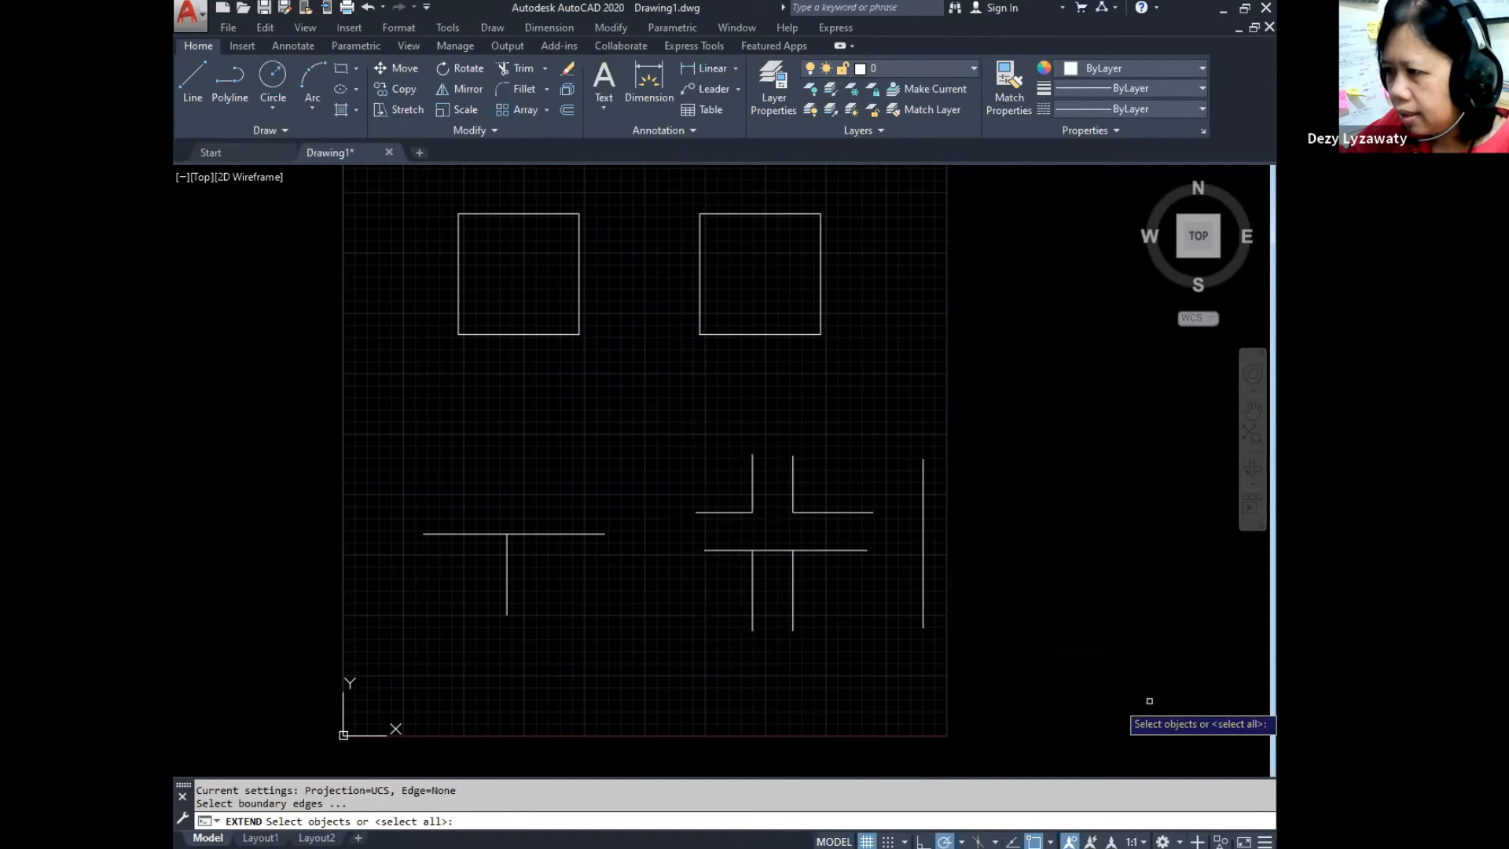
left_click(924, 545)
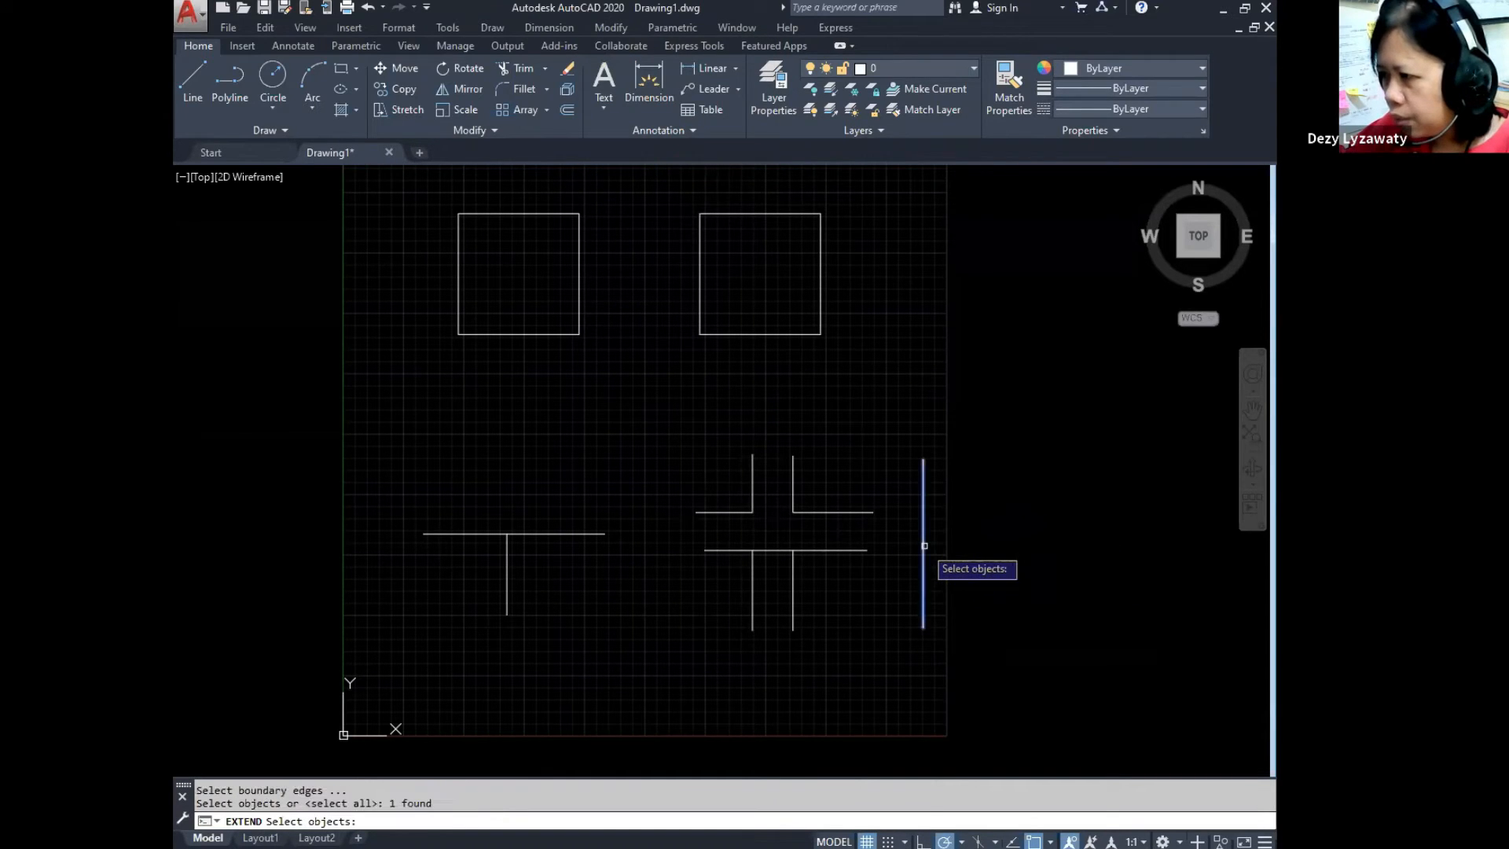
key("Return")
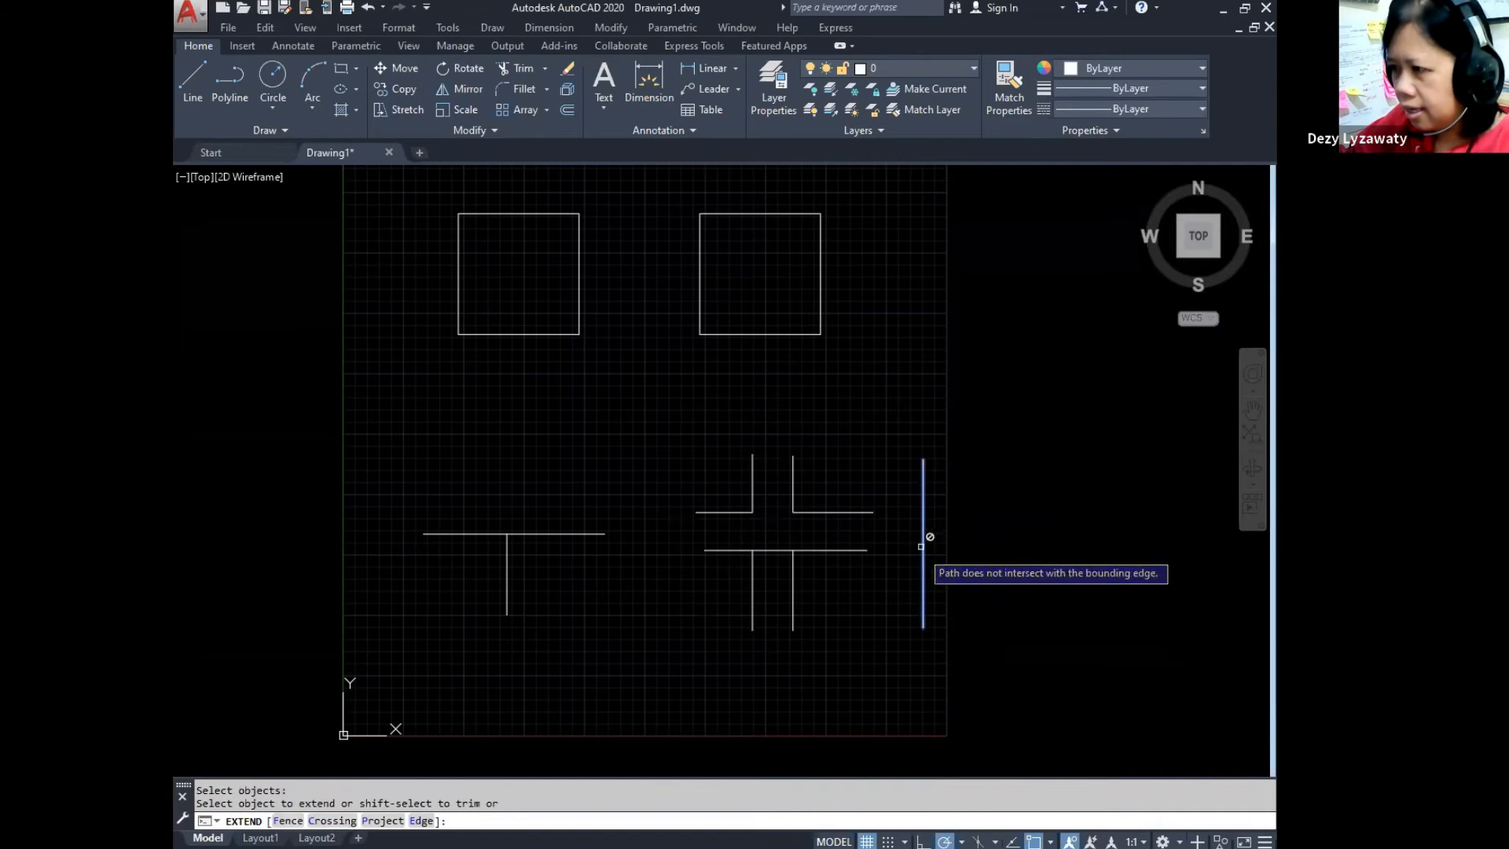
left_click(863, 511)
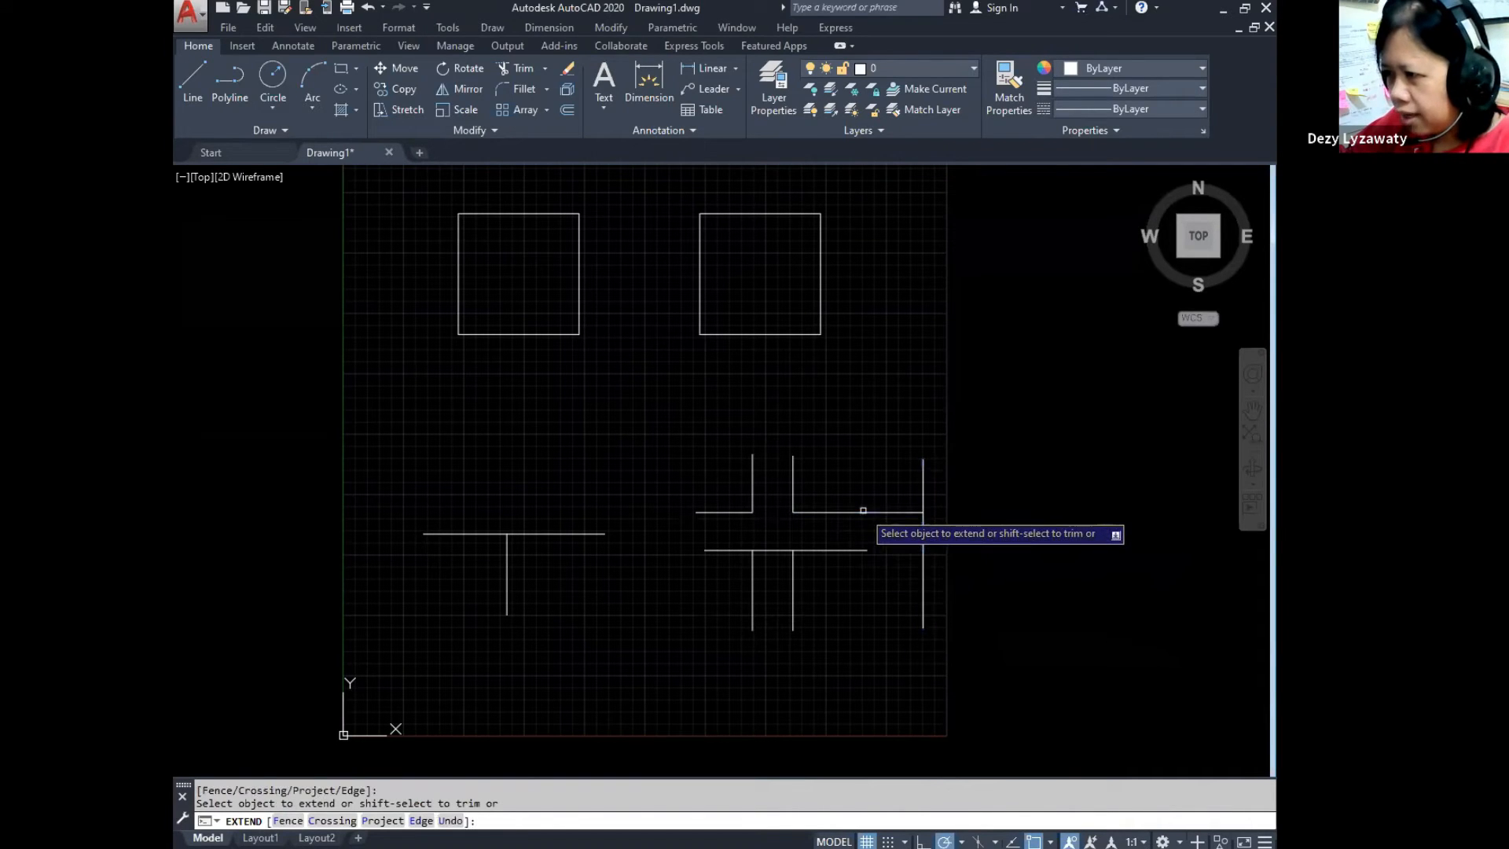
left_click(857, 549)
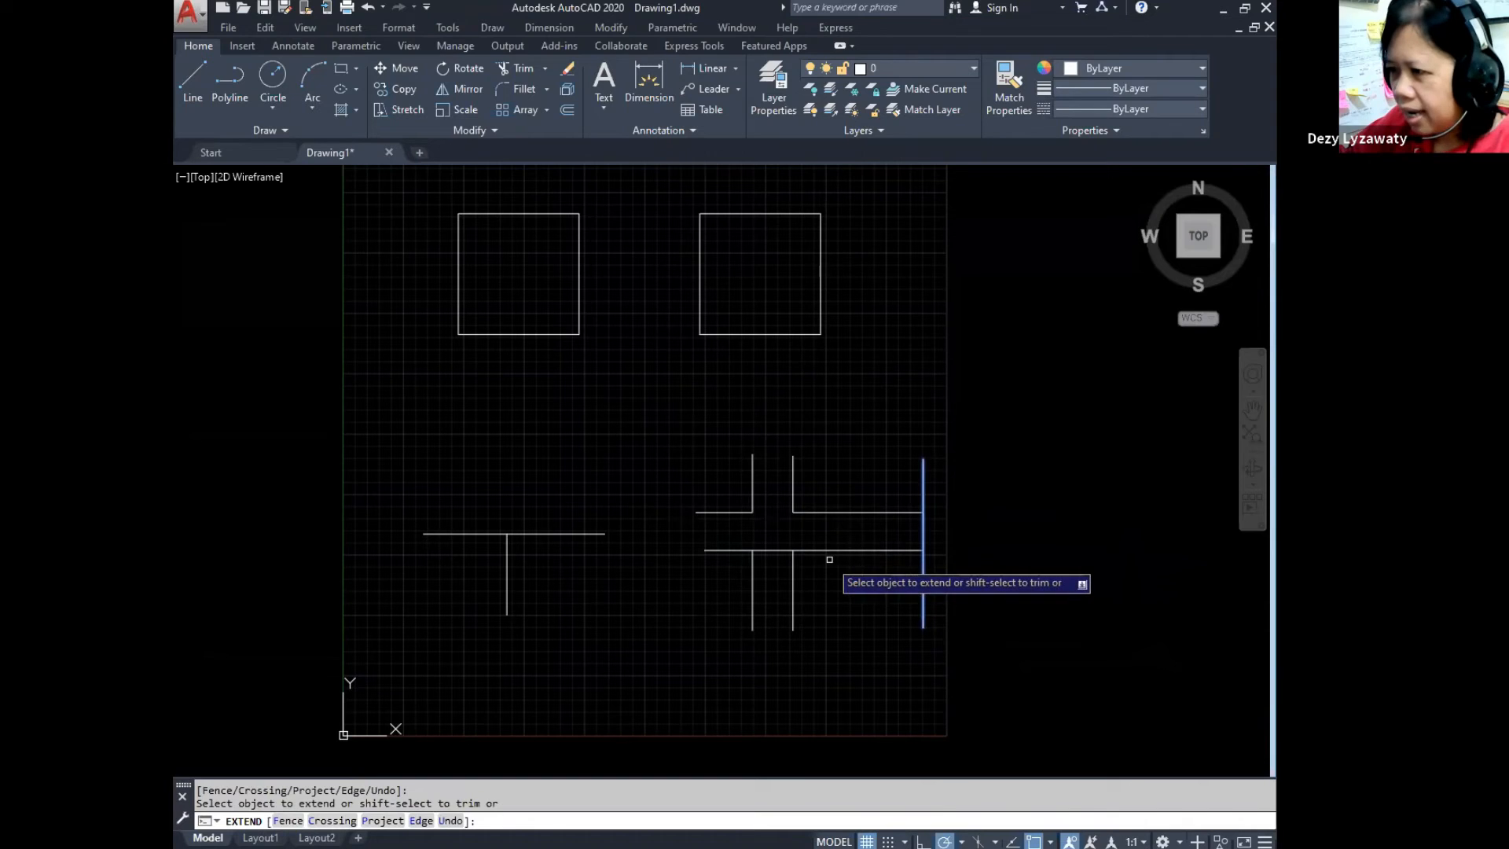
key("Return")
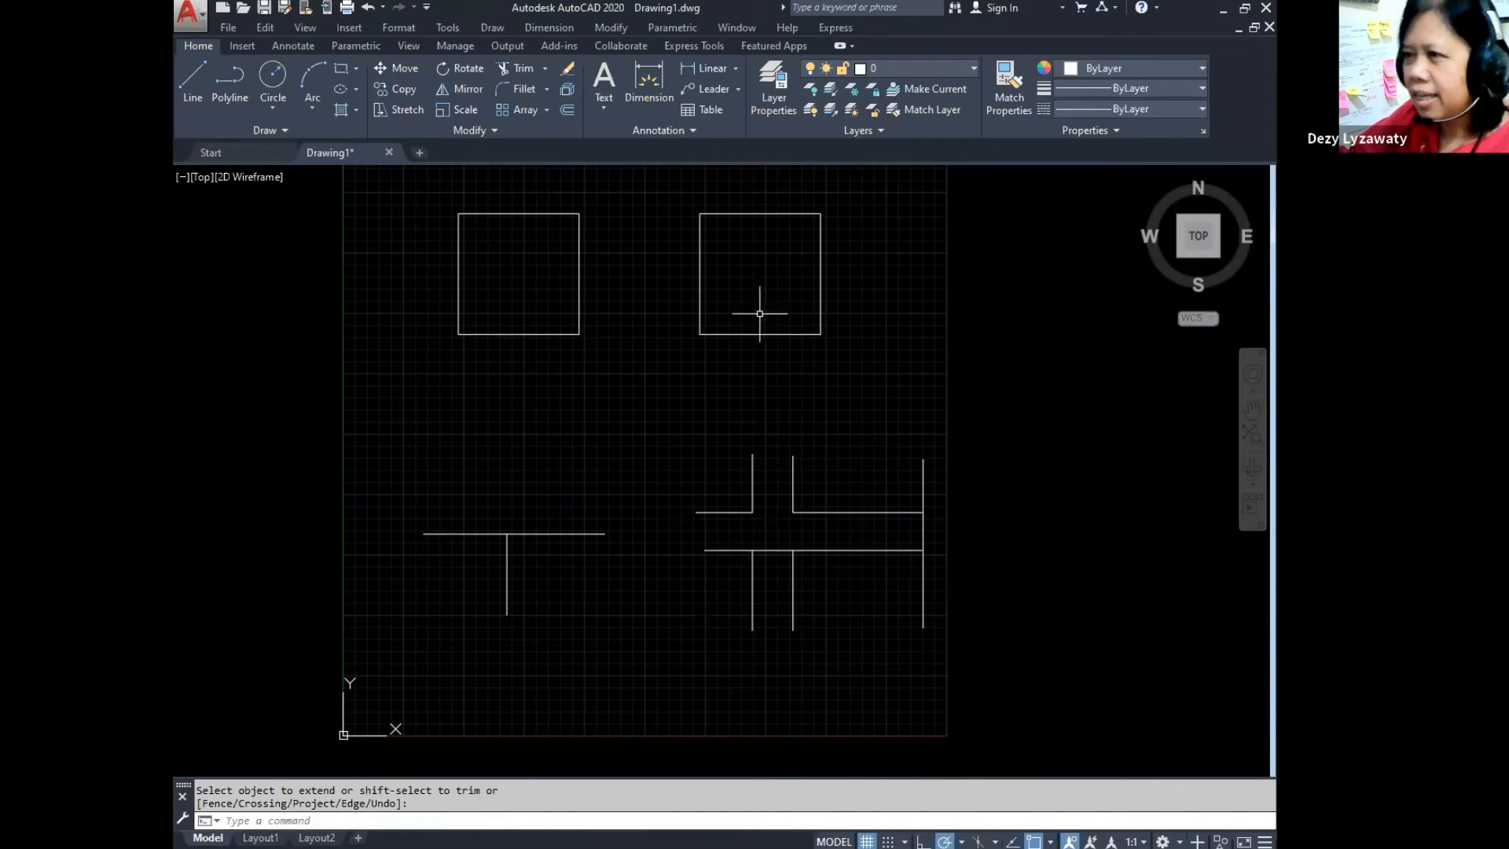
left_click(611, 28)
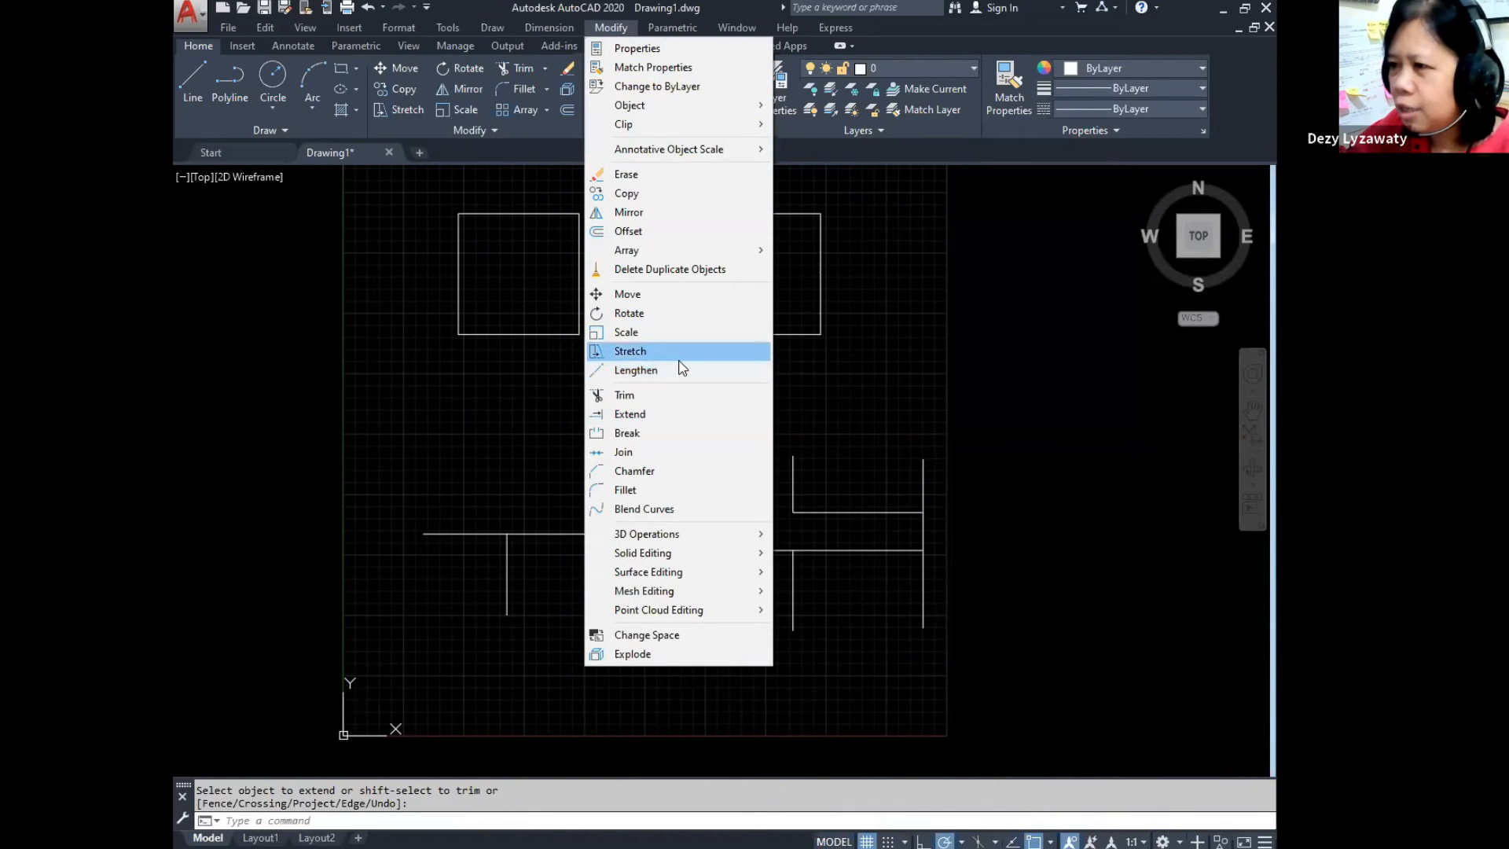
left_click(680, 6)
mouse_move(832, 418)
middle_mouse_down()
mouse_move(865, 435)
mouse_move(875, 465)
middle_mouse_up()
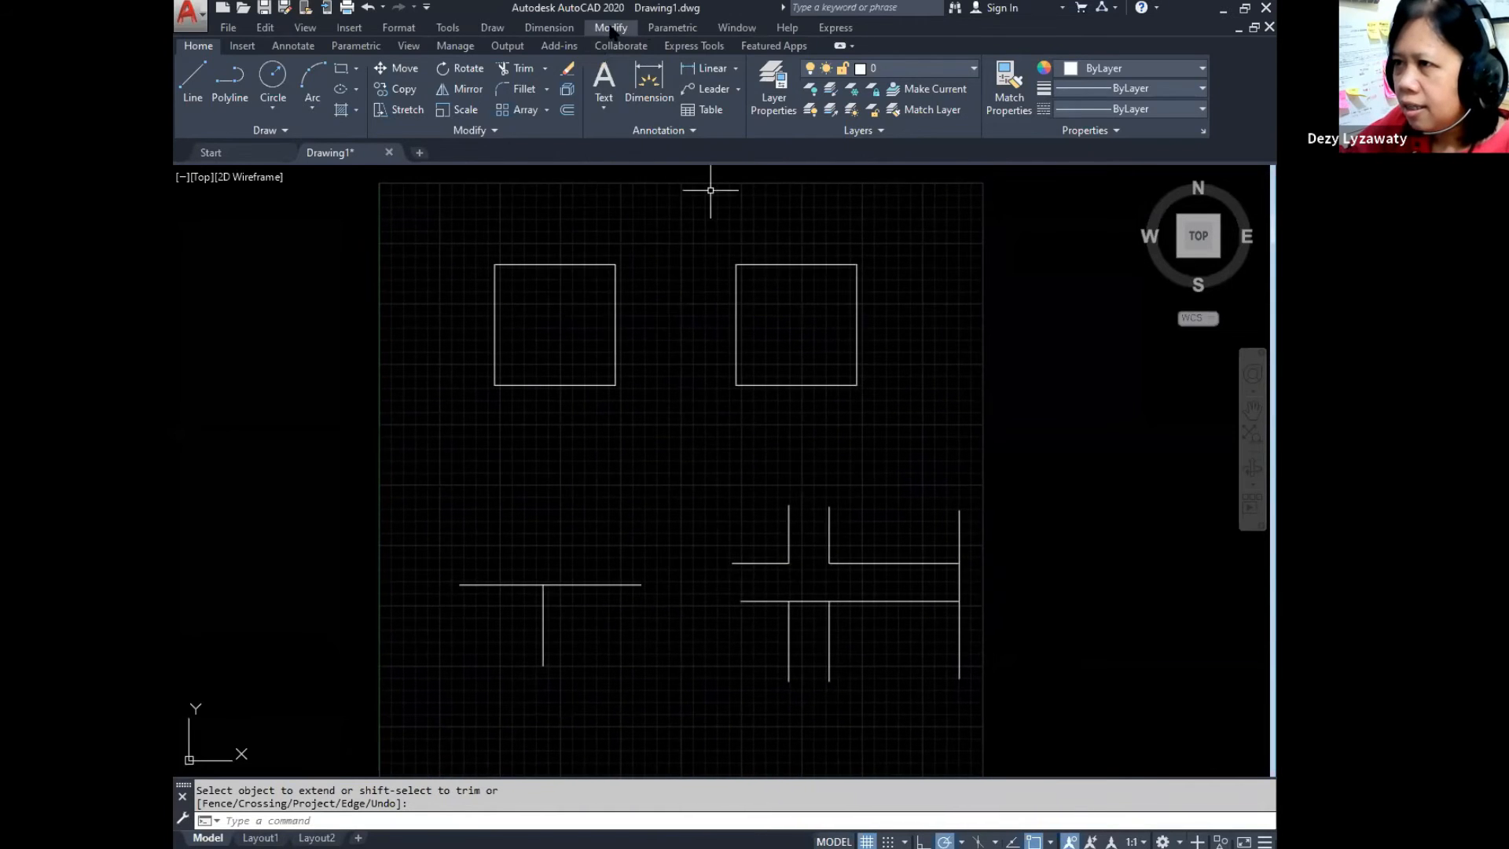
left_click(611, 28)
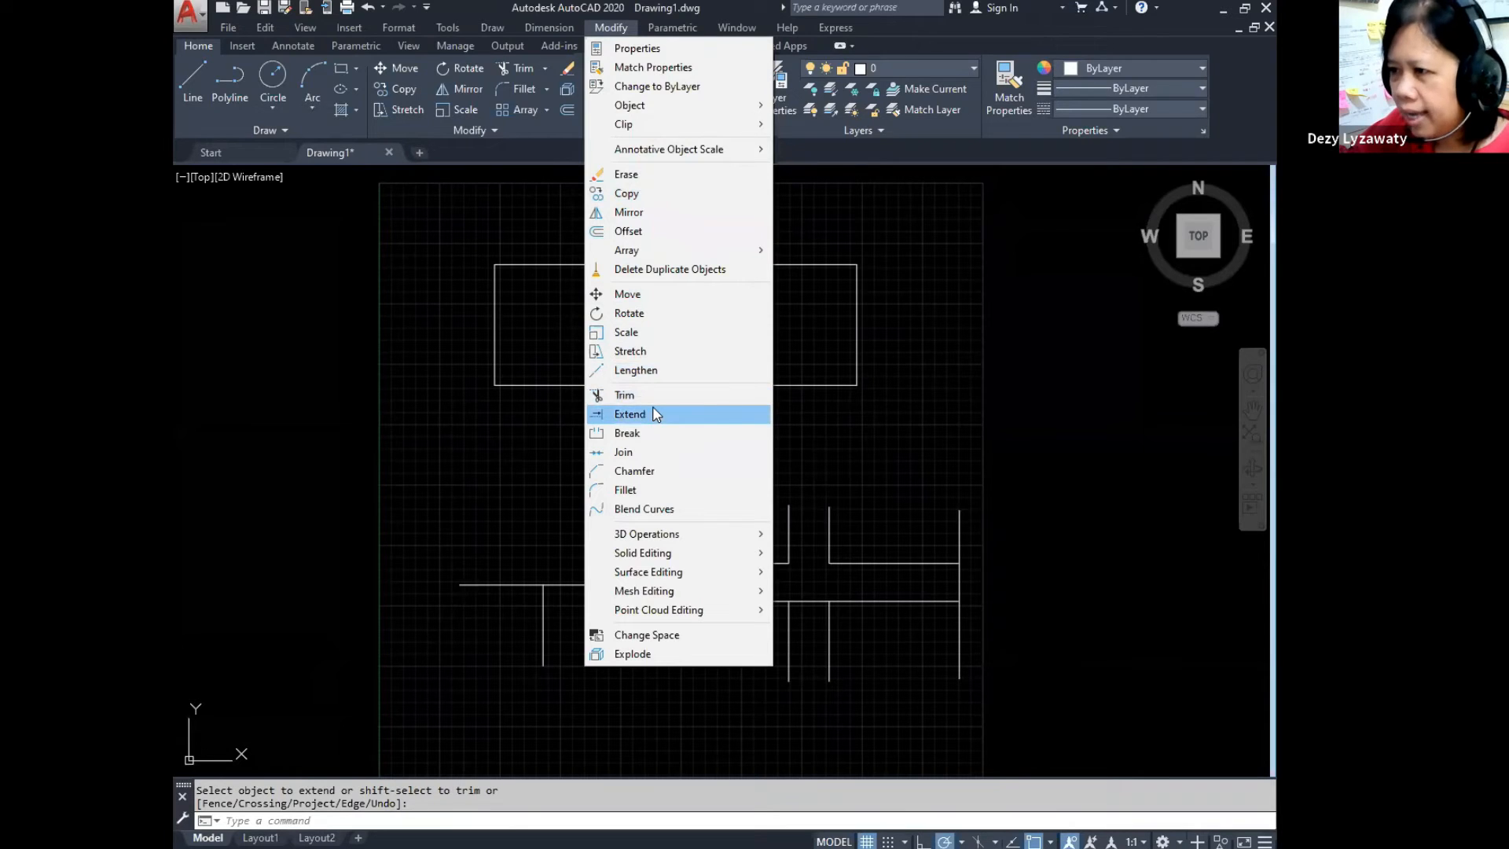
left_click(846, 432)
key("Escape")
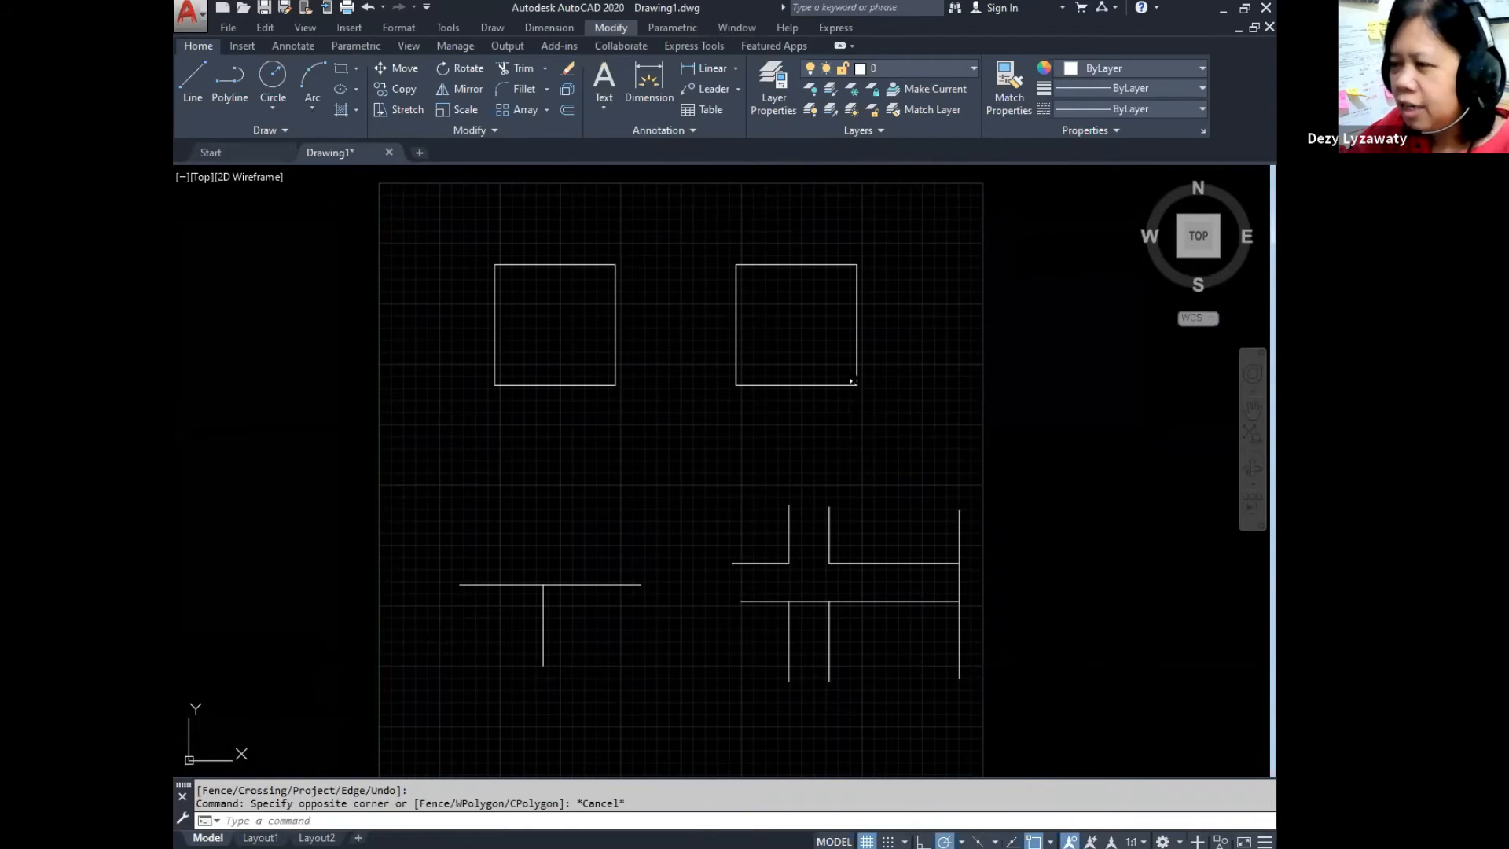
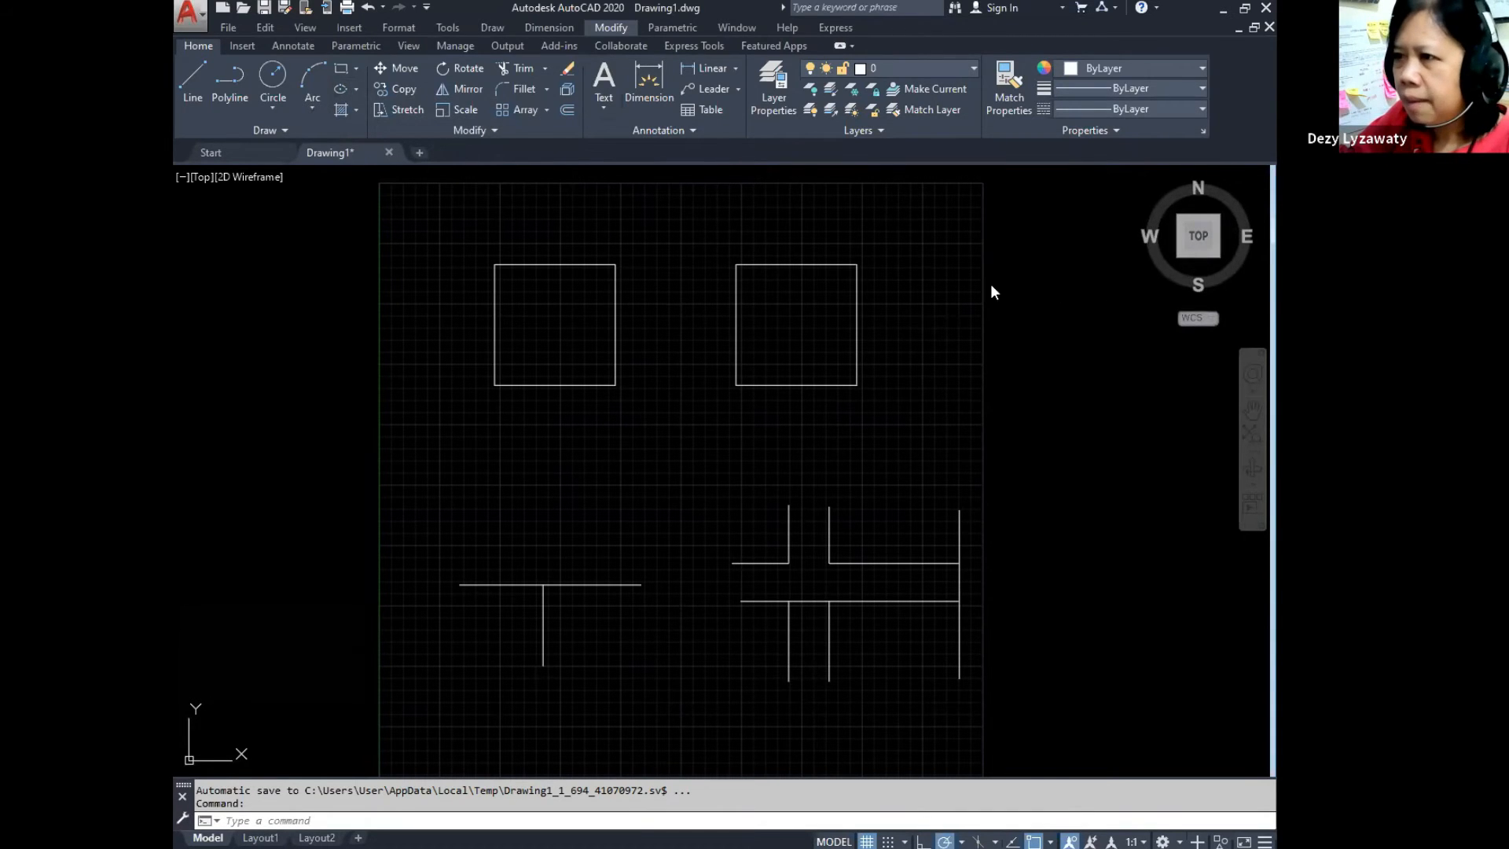
Step: Create a new drawing from the acad.dwt template
left_click(199, 22)
mouse_move(228, 102)
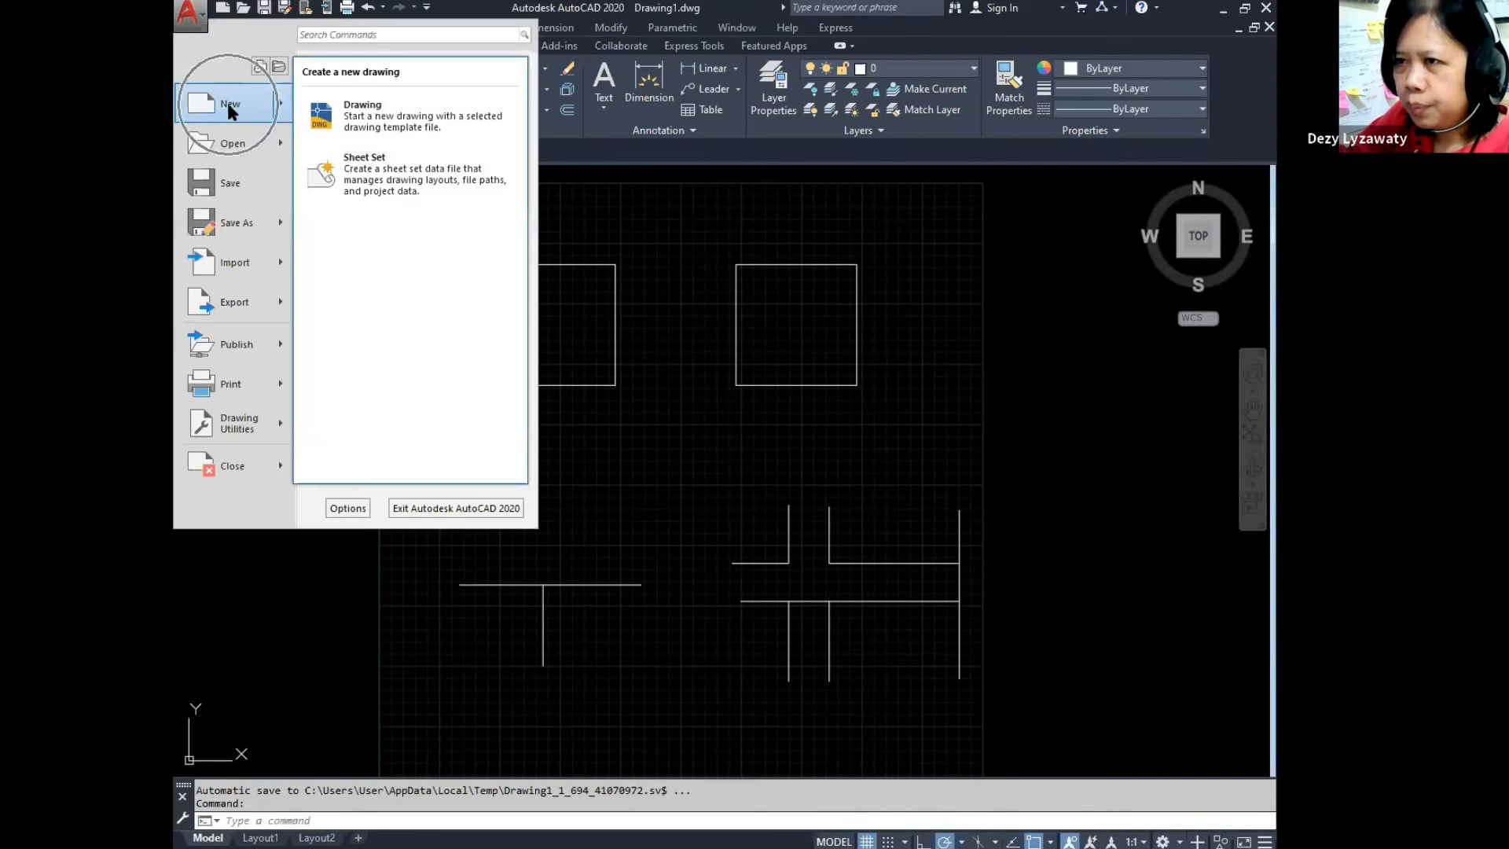
left_click(382, 124)
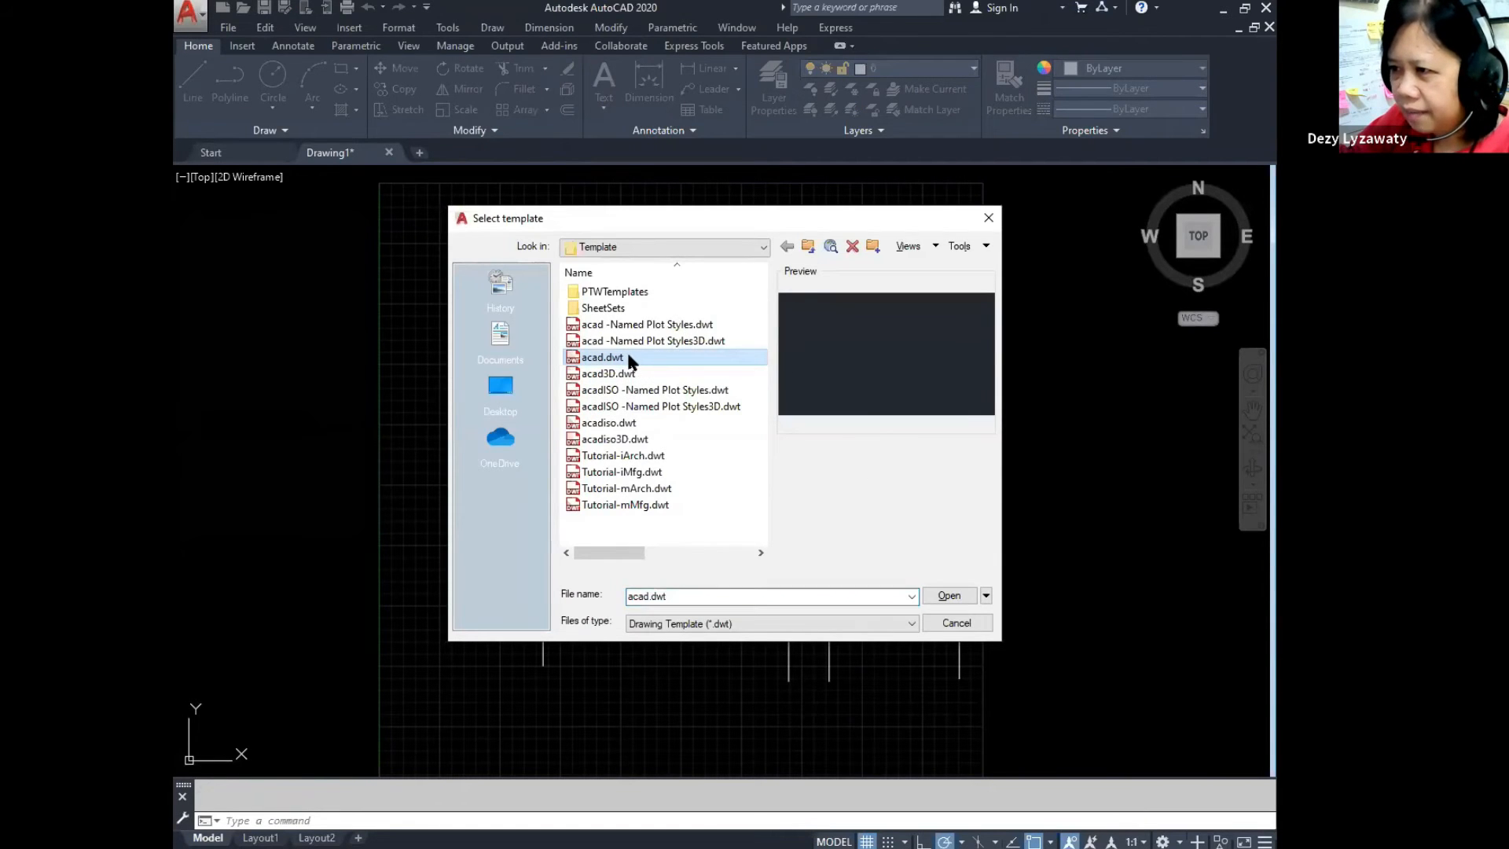
left_click(967, 596)
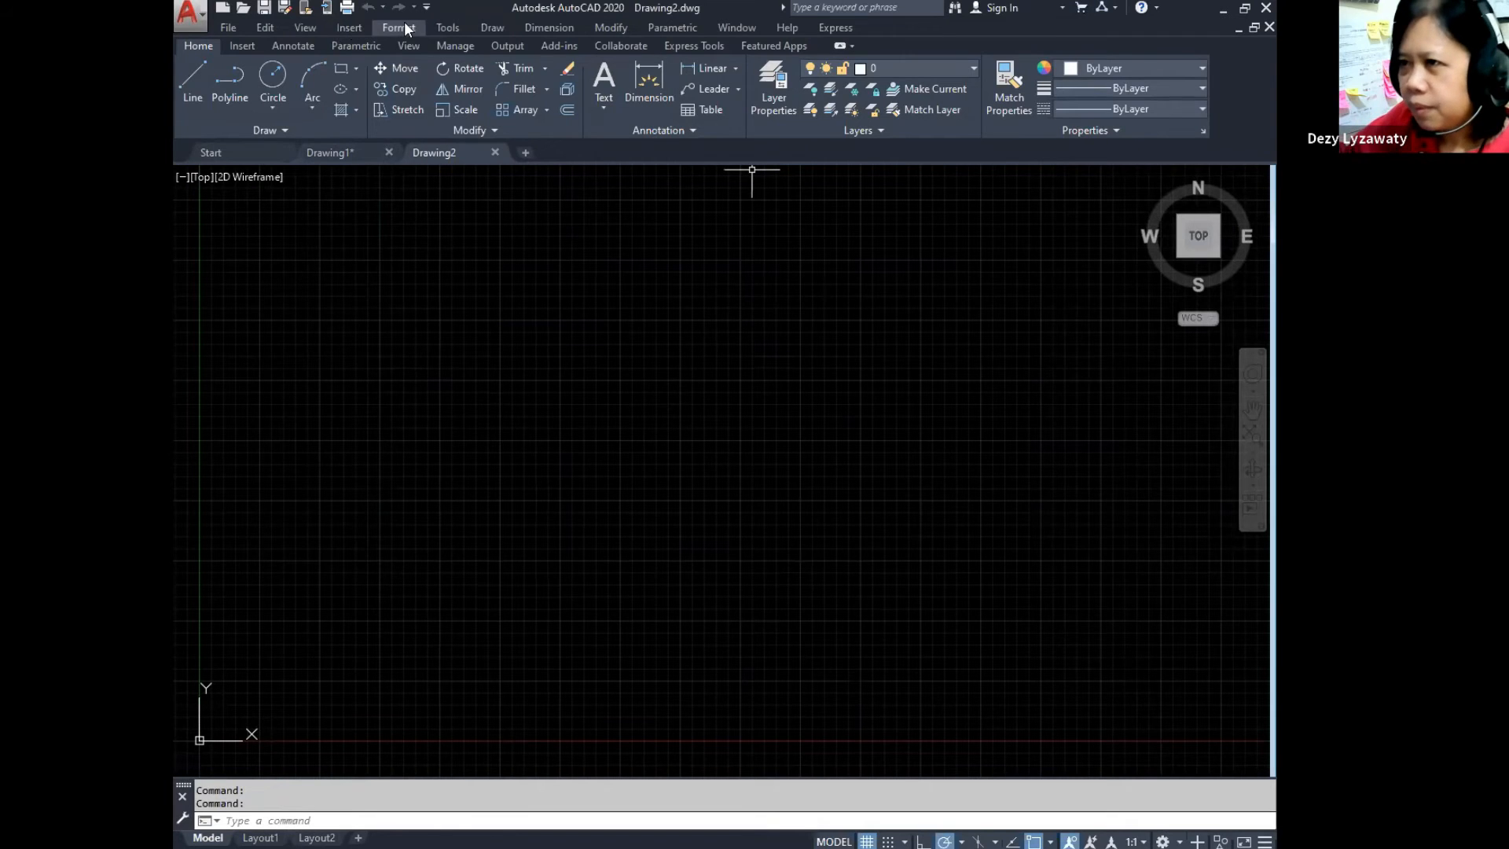
Step: Set the new drawing's insertion scale units to Millimeters
left_click(401, 28)
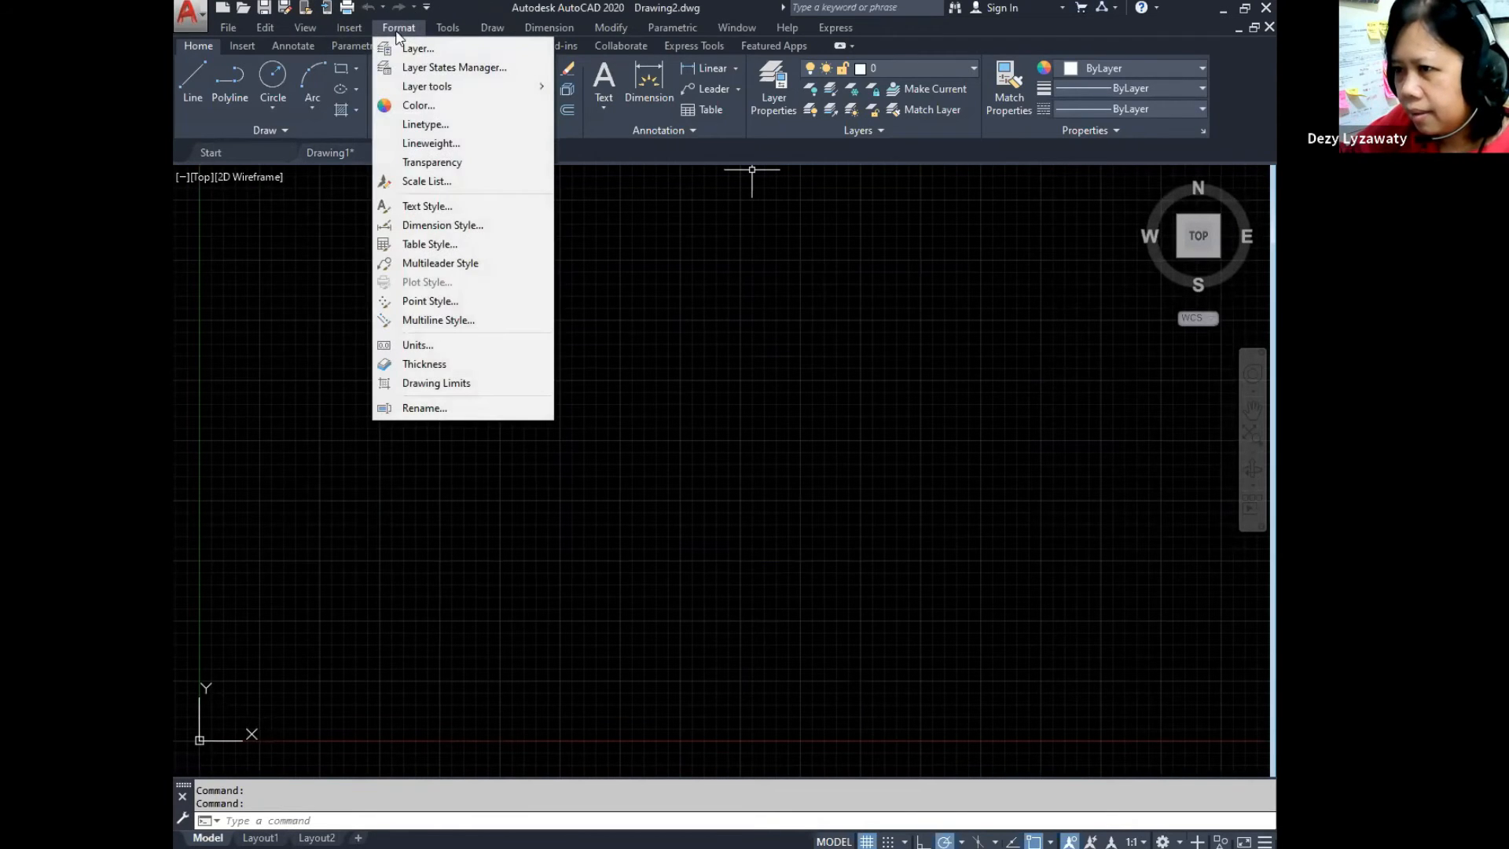
left_click(421, 348)
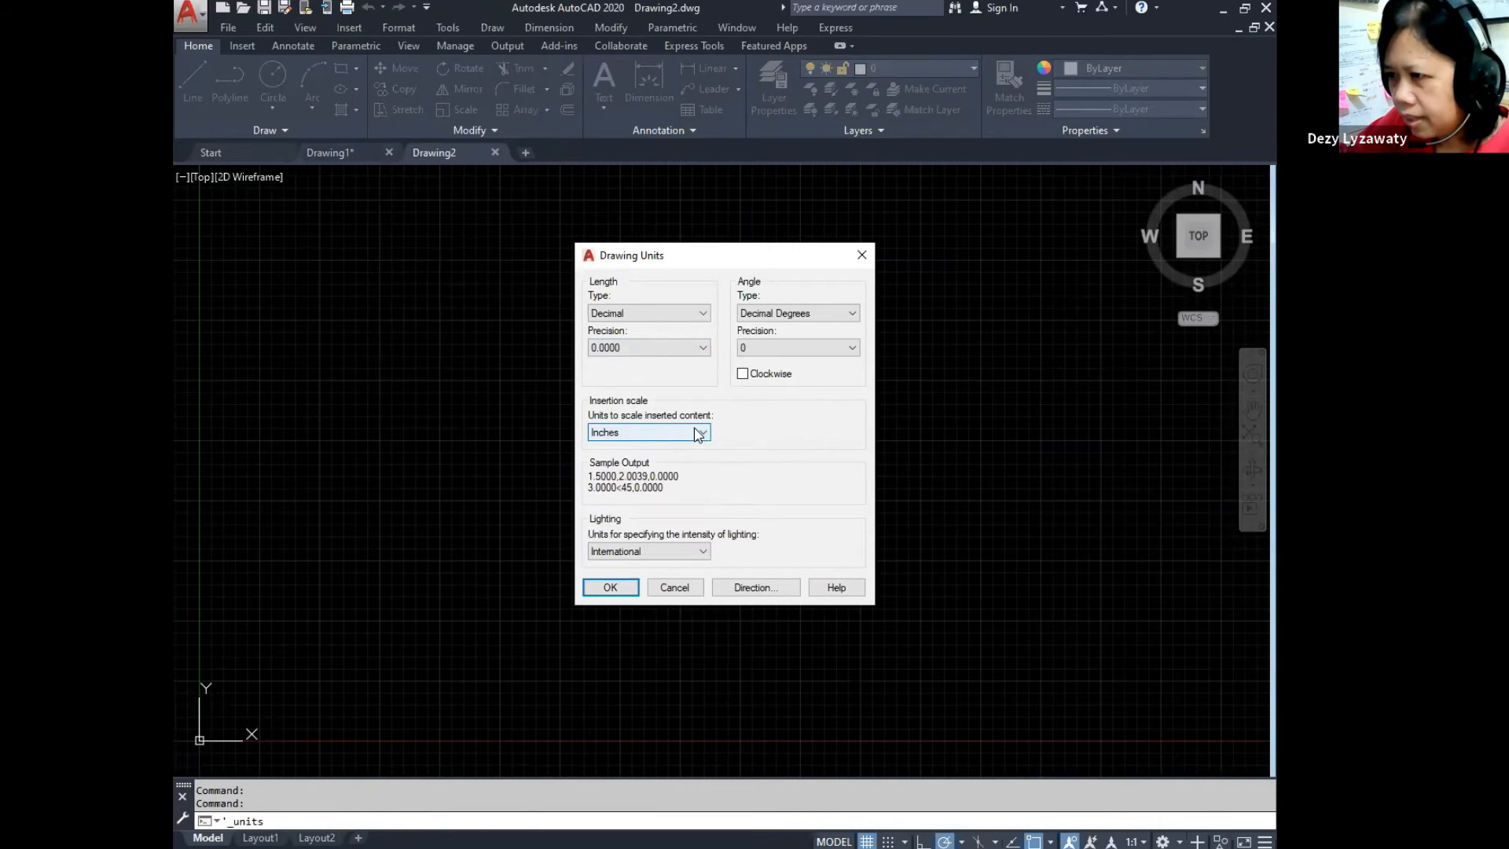
left_click(698, 432)
left_click(670, 505)
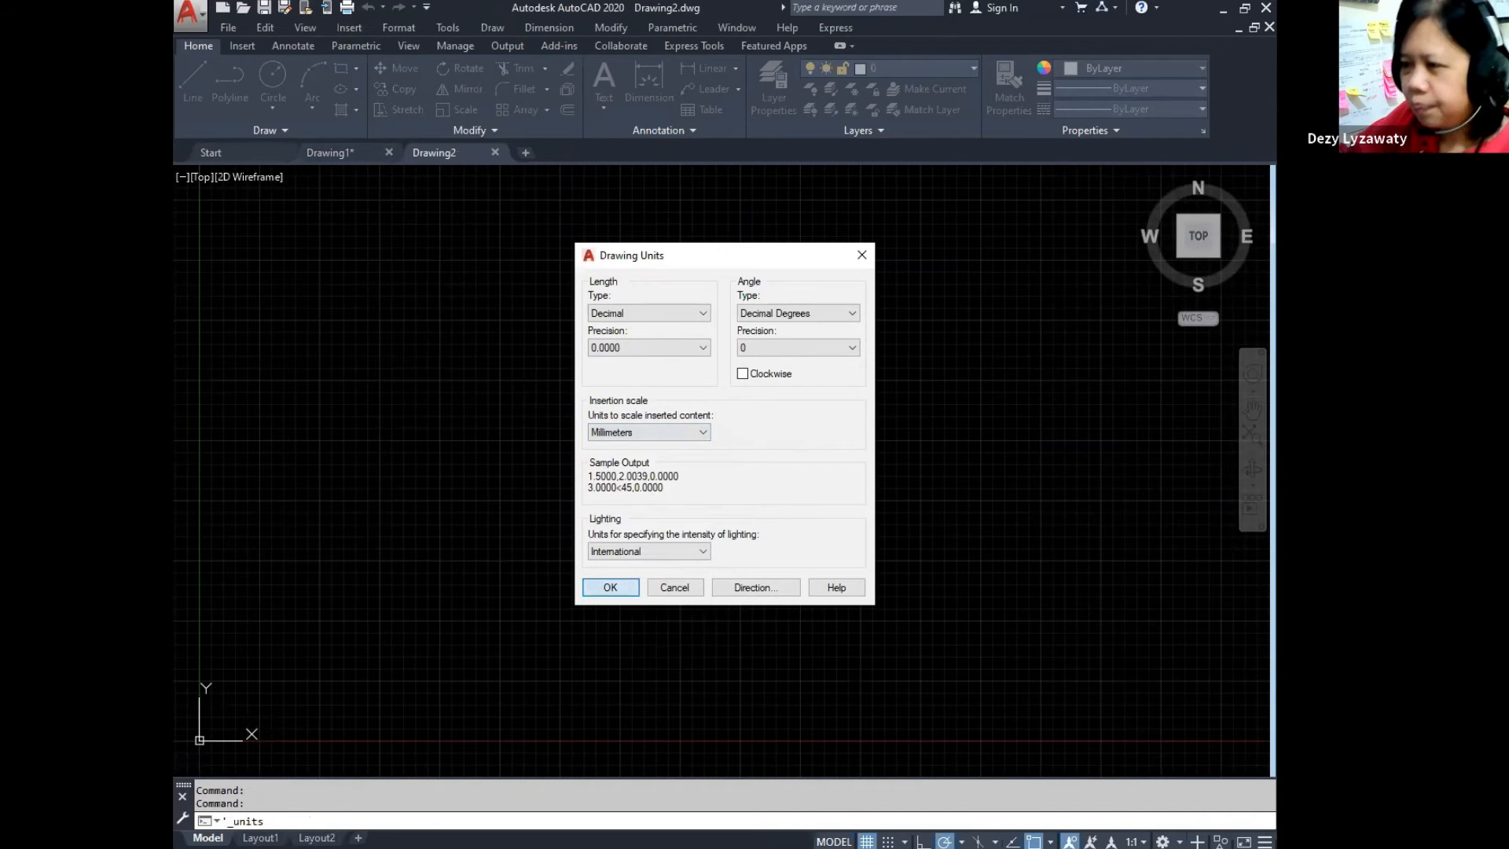
left_click(610, 587)
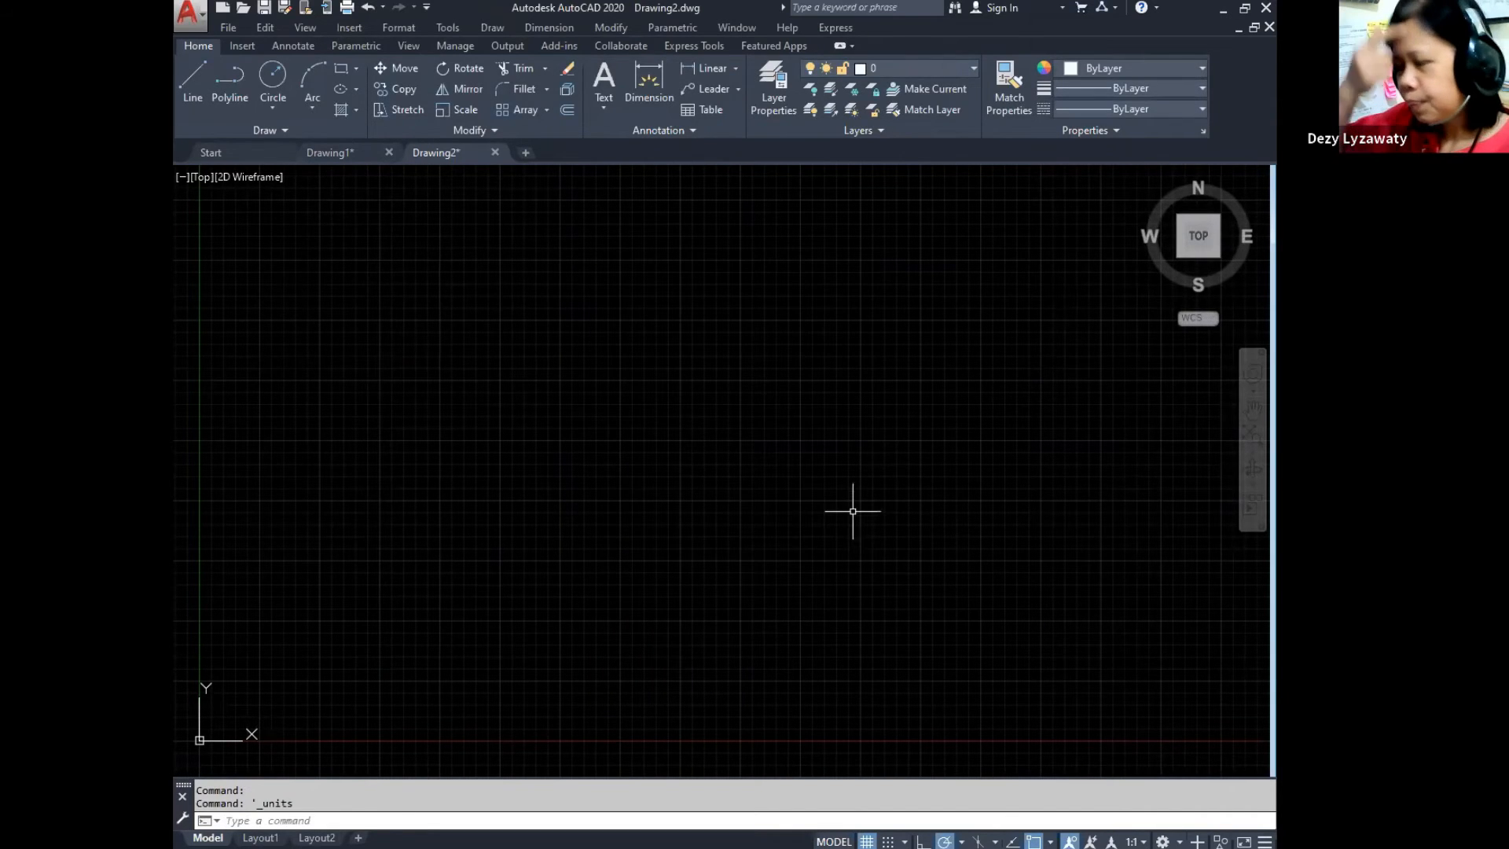
Step: Set the drawing limits with the lower left corner at 0,0 and the upper right corner at 5000,10000
left_click(398, 30)
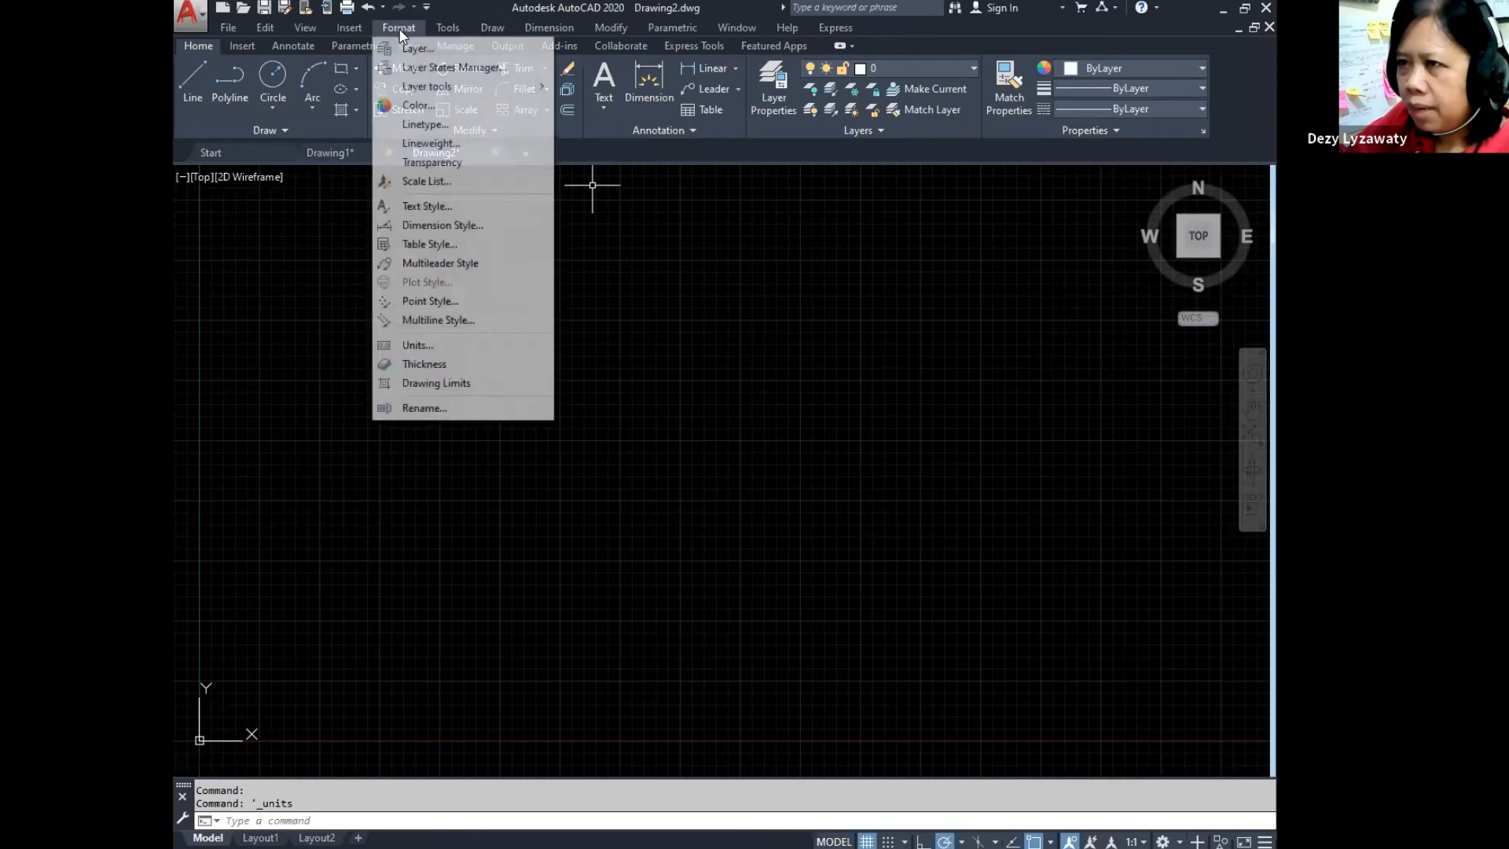
left_click(449, 384)
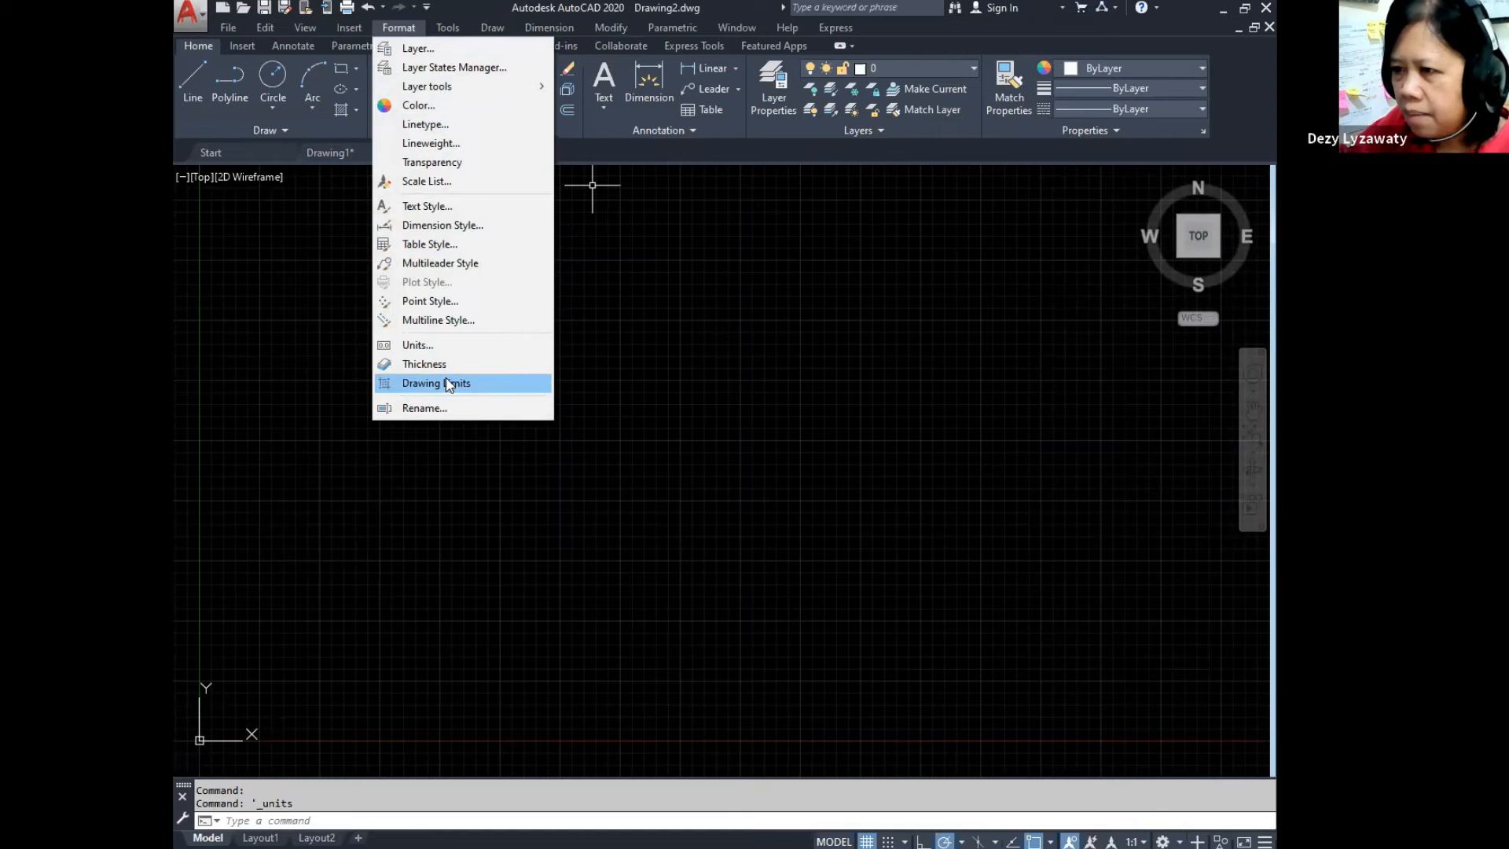
left_click(450, 384)
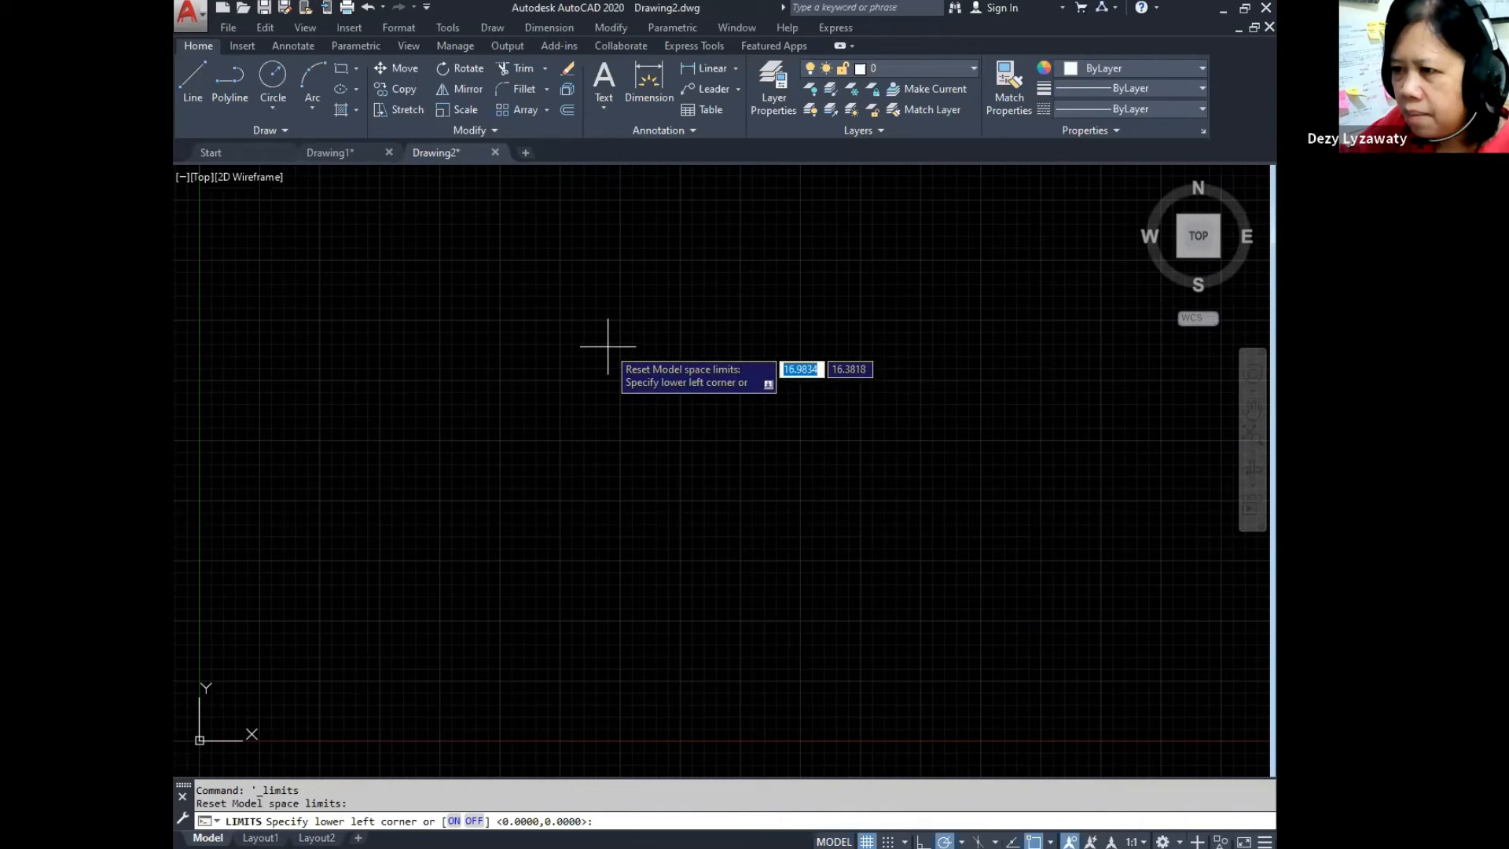
key("Return")
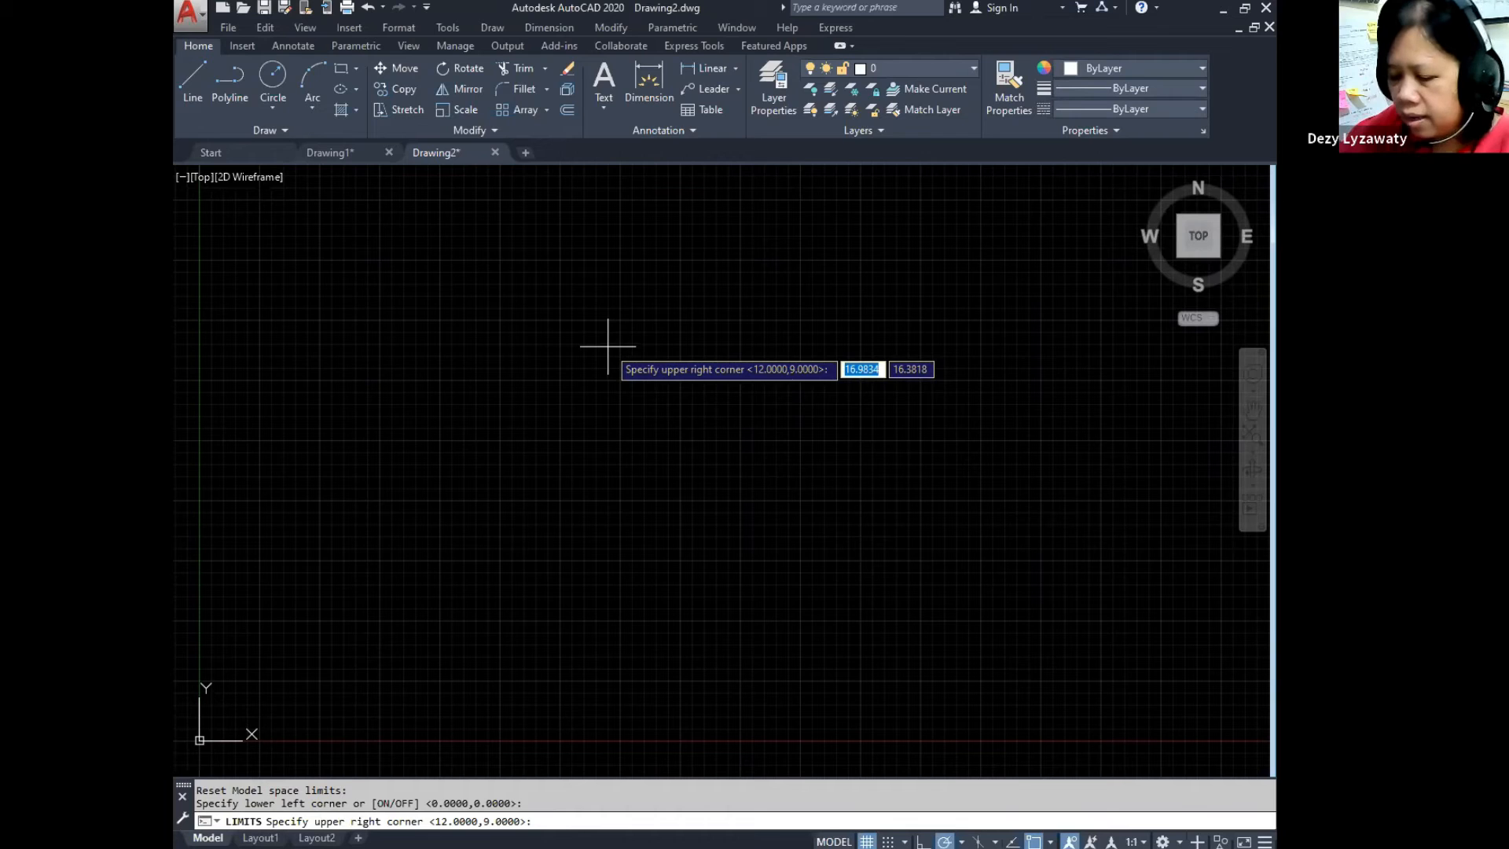
type("5")
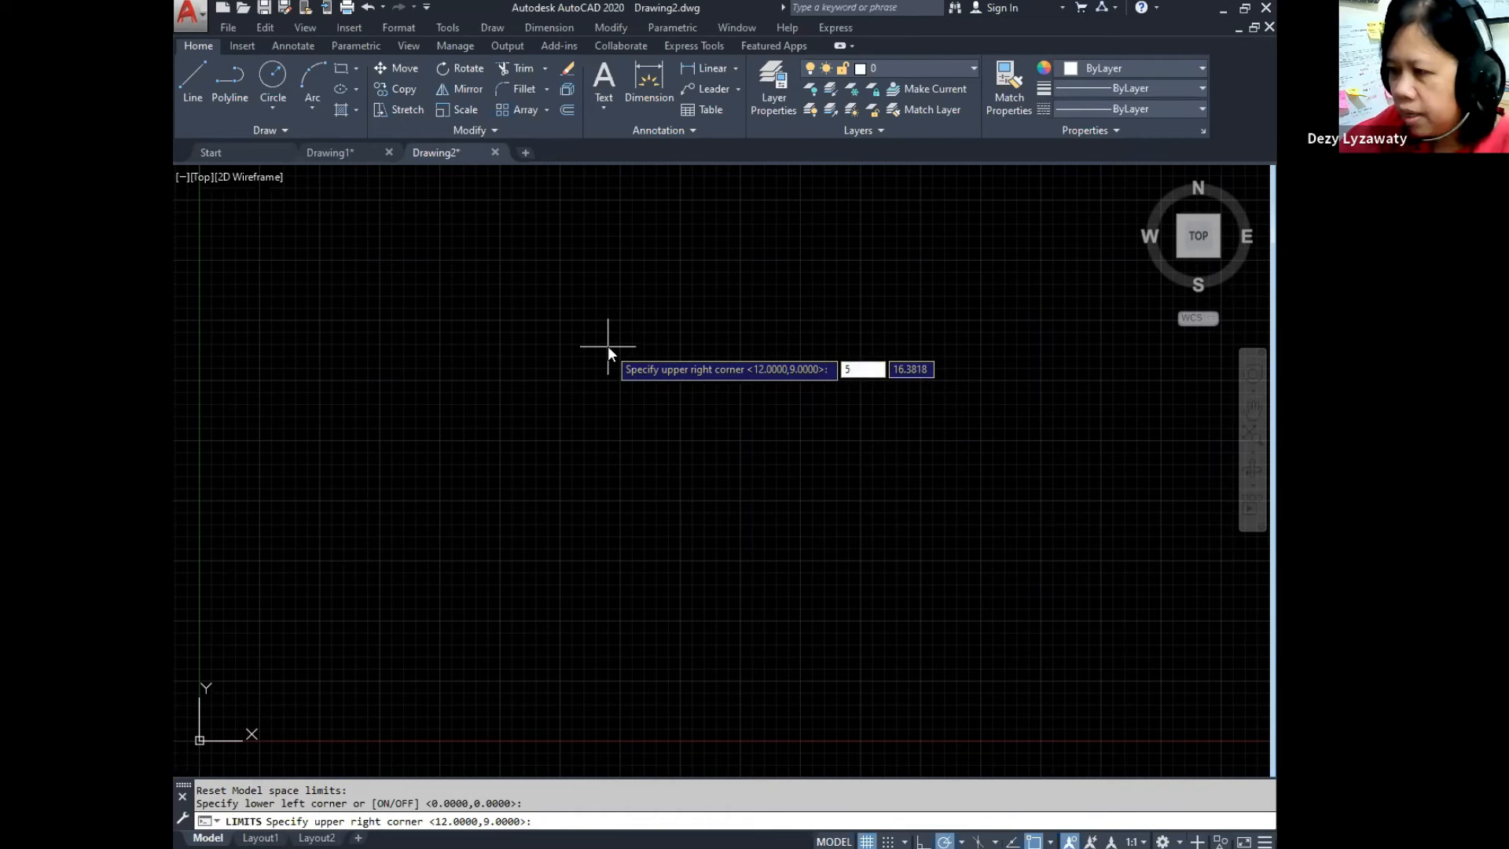
type("000")
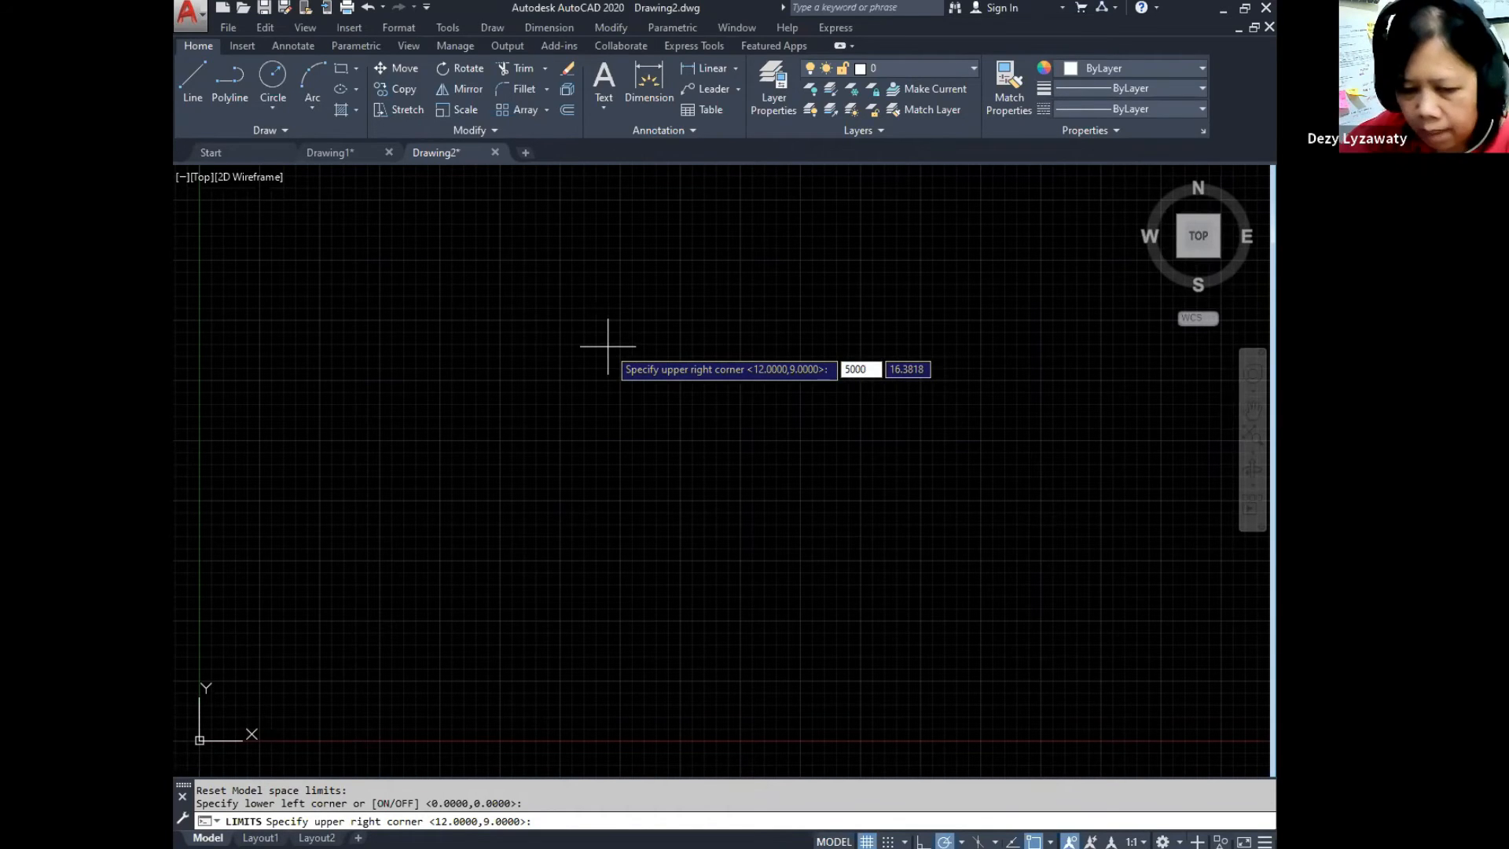
key("Tab")
type("10000")
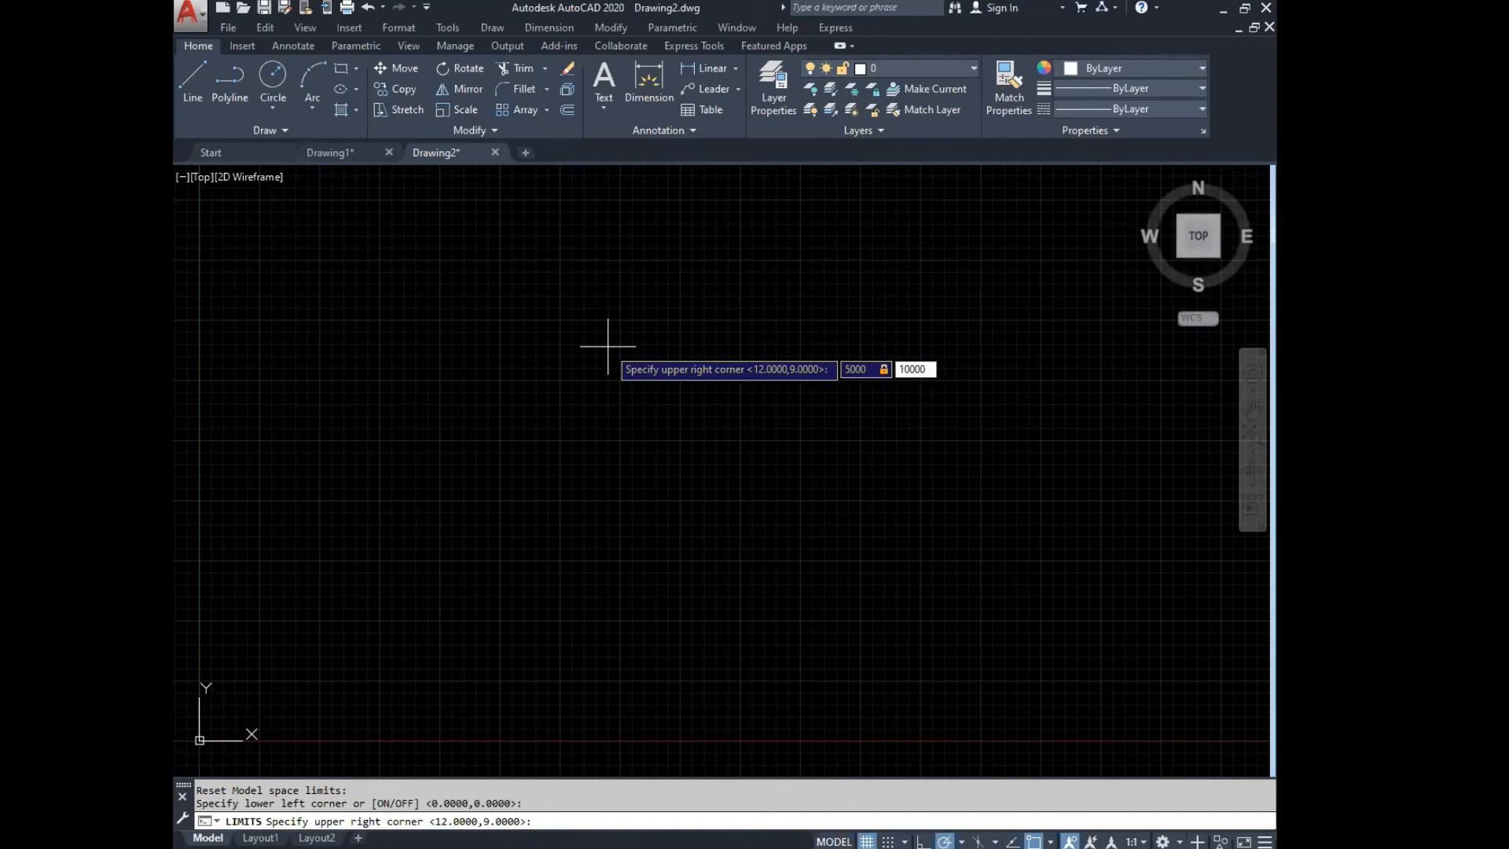
key("Return")
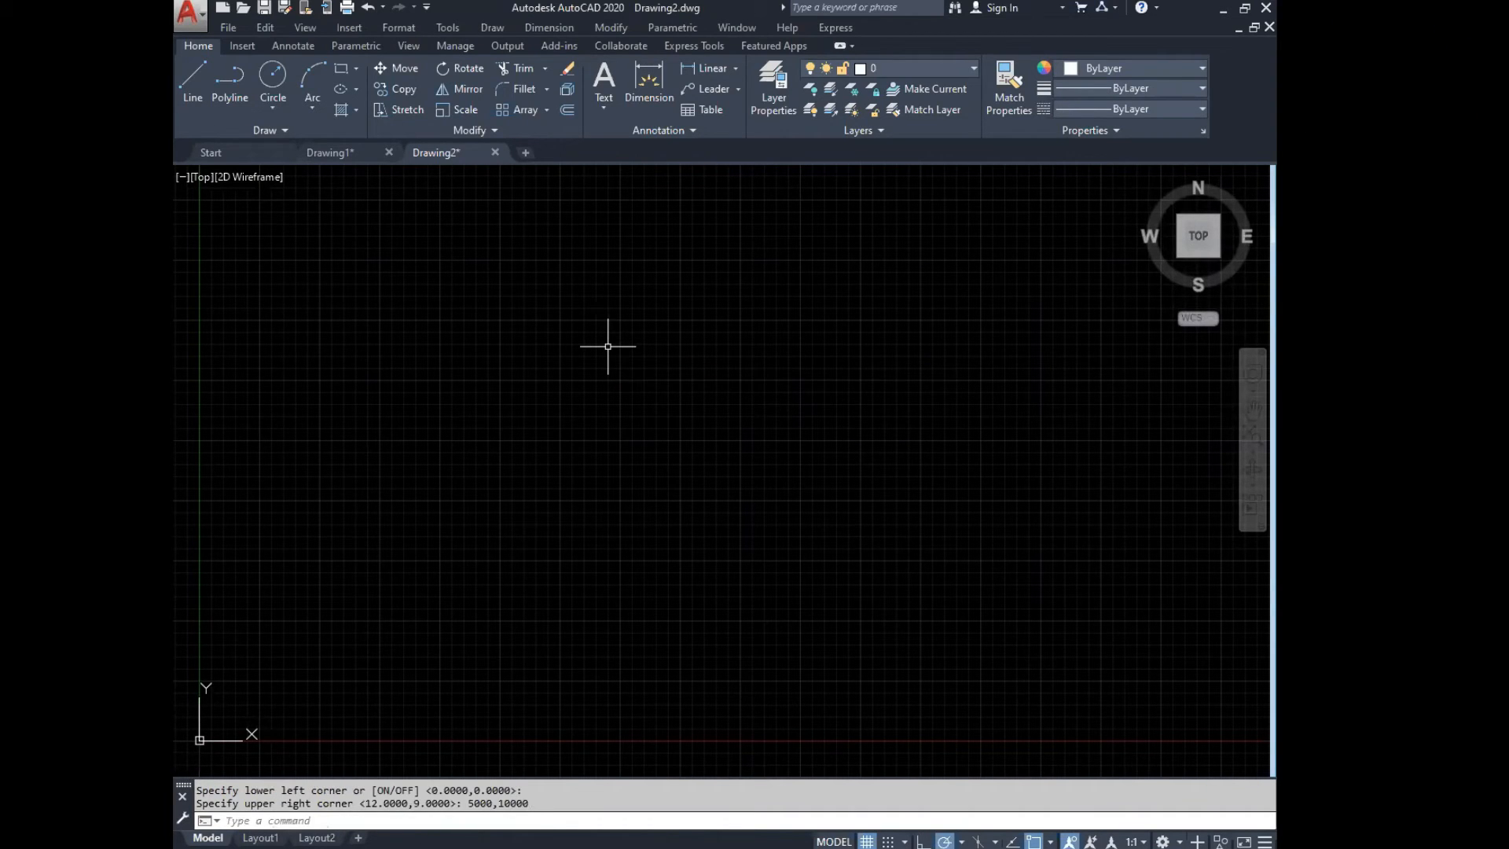
Step: Set the grid X and Y spacing to 1000, and turn off the adaptive grid and the grid display beyond limits
left_click(448, 30)
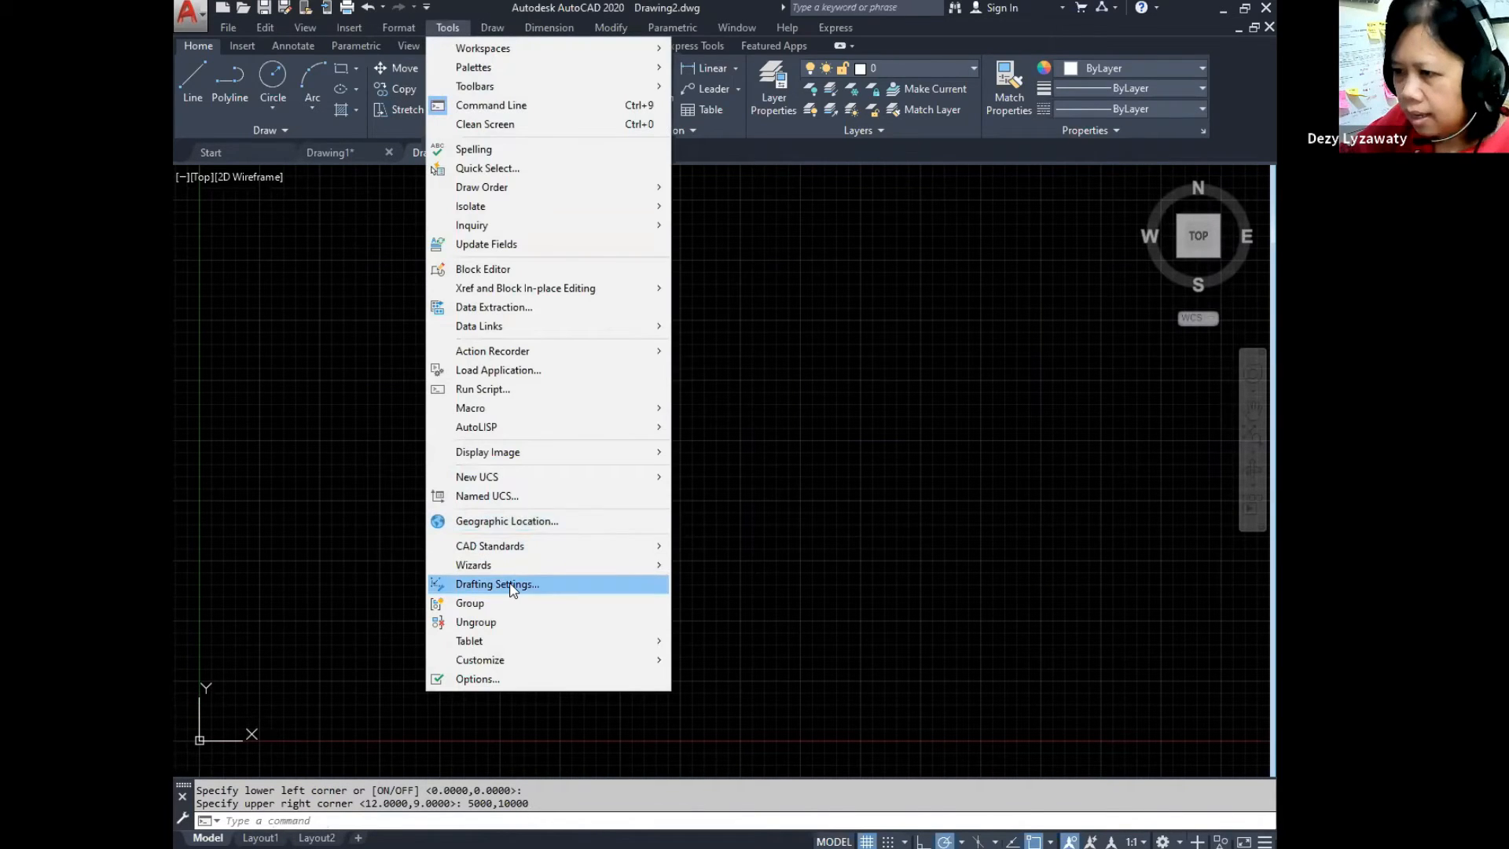
left_click(512, 585)
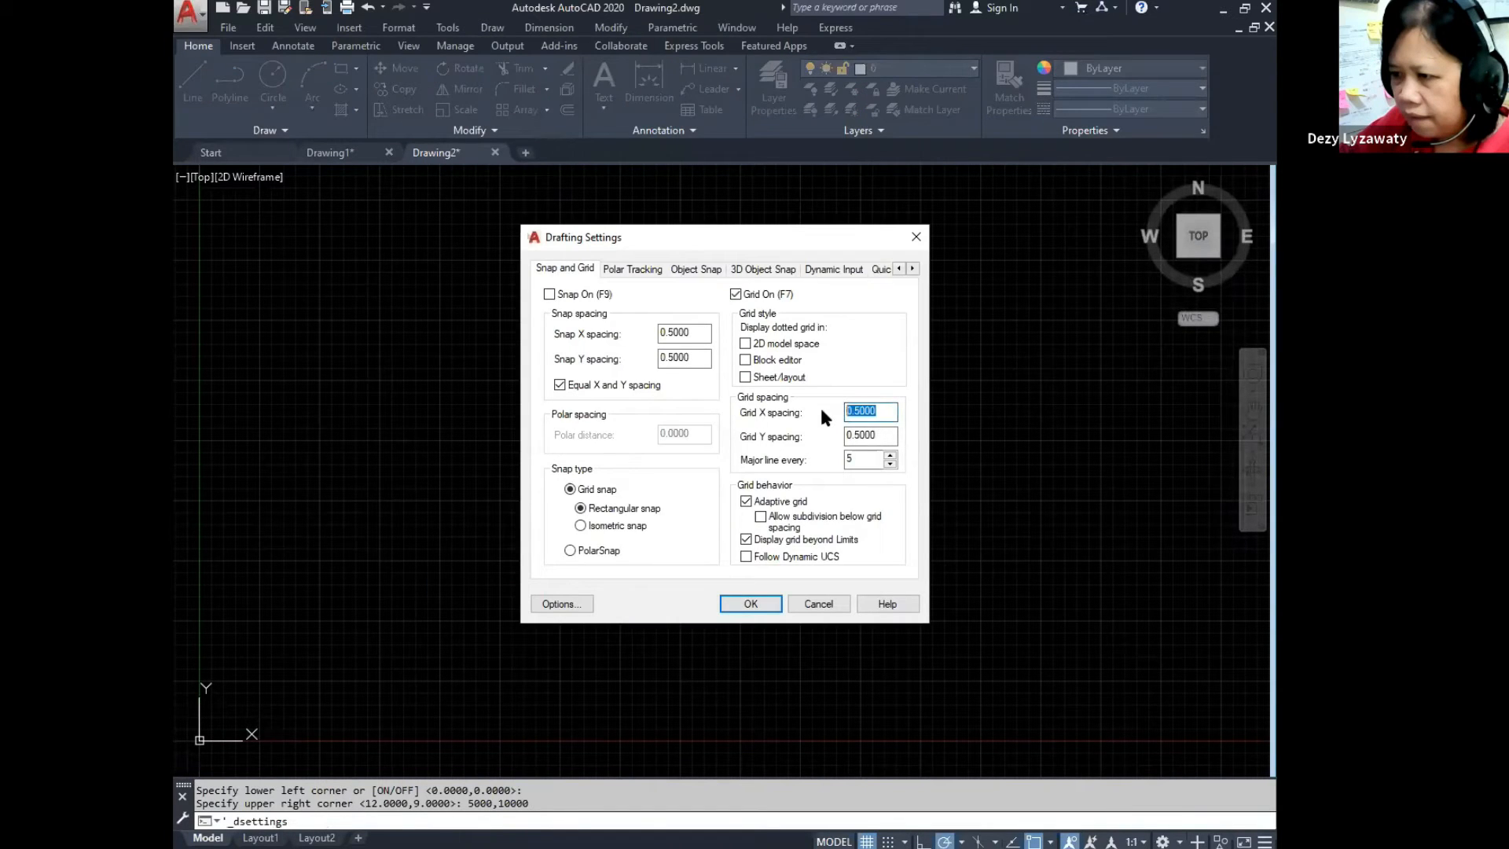
type("1000")
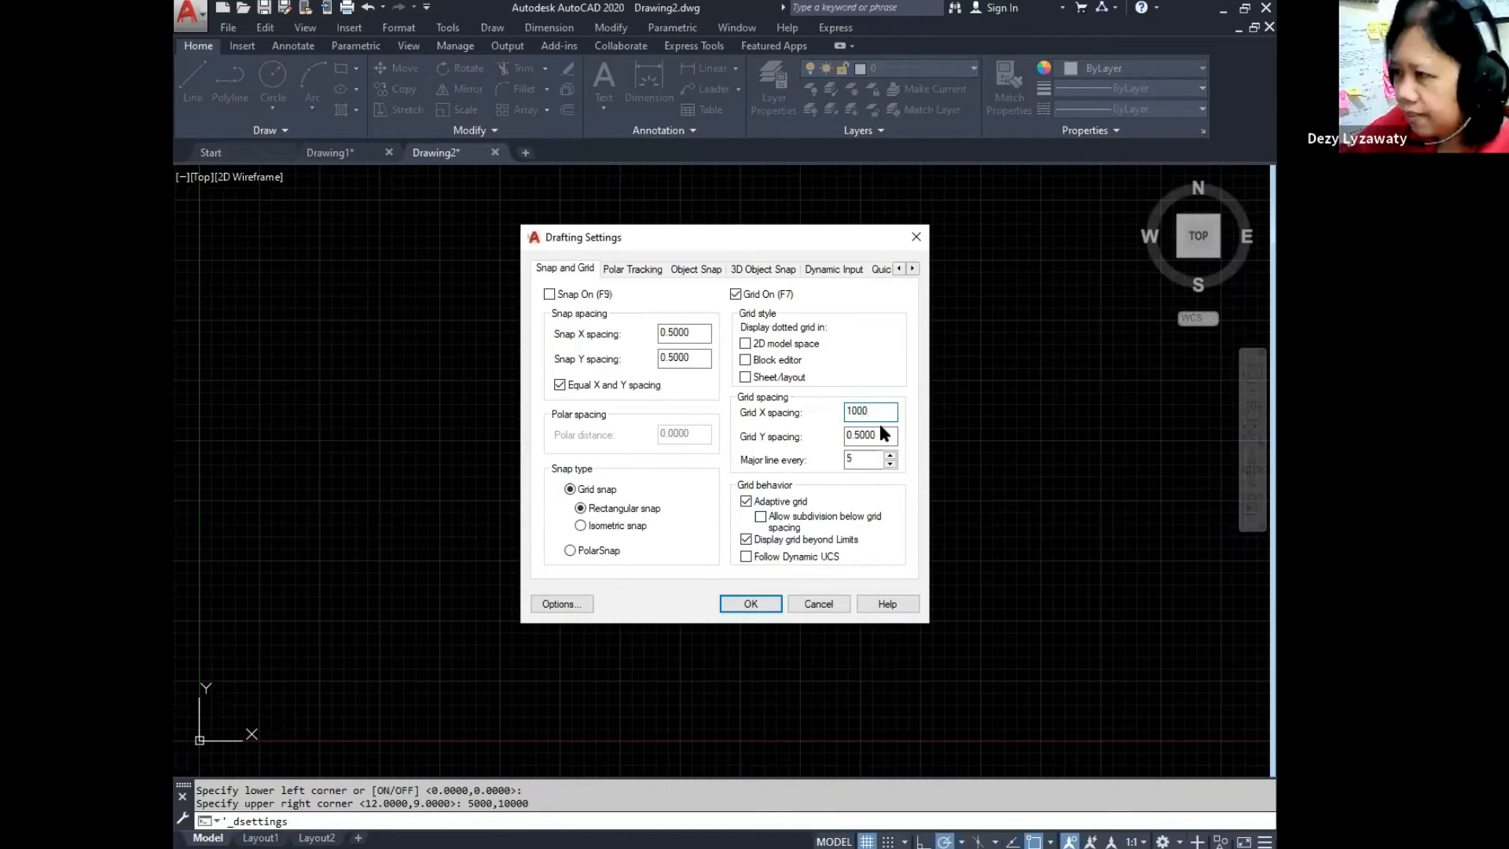
left_click(880, 436)
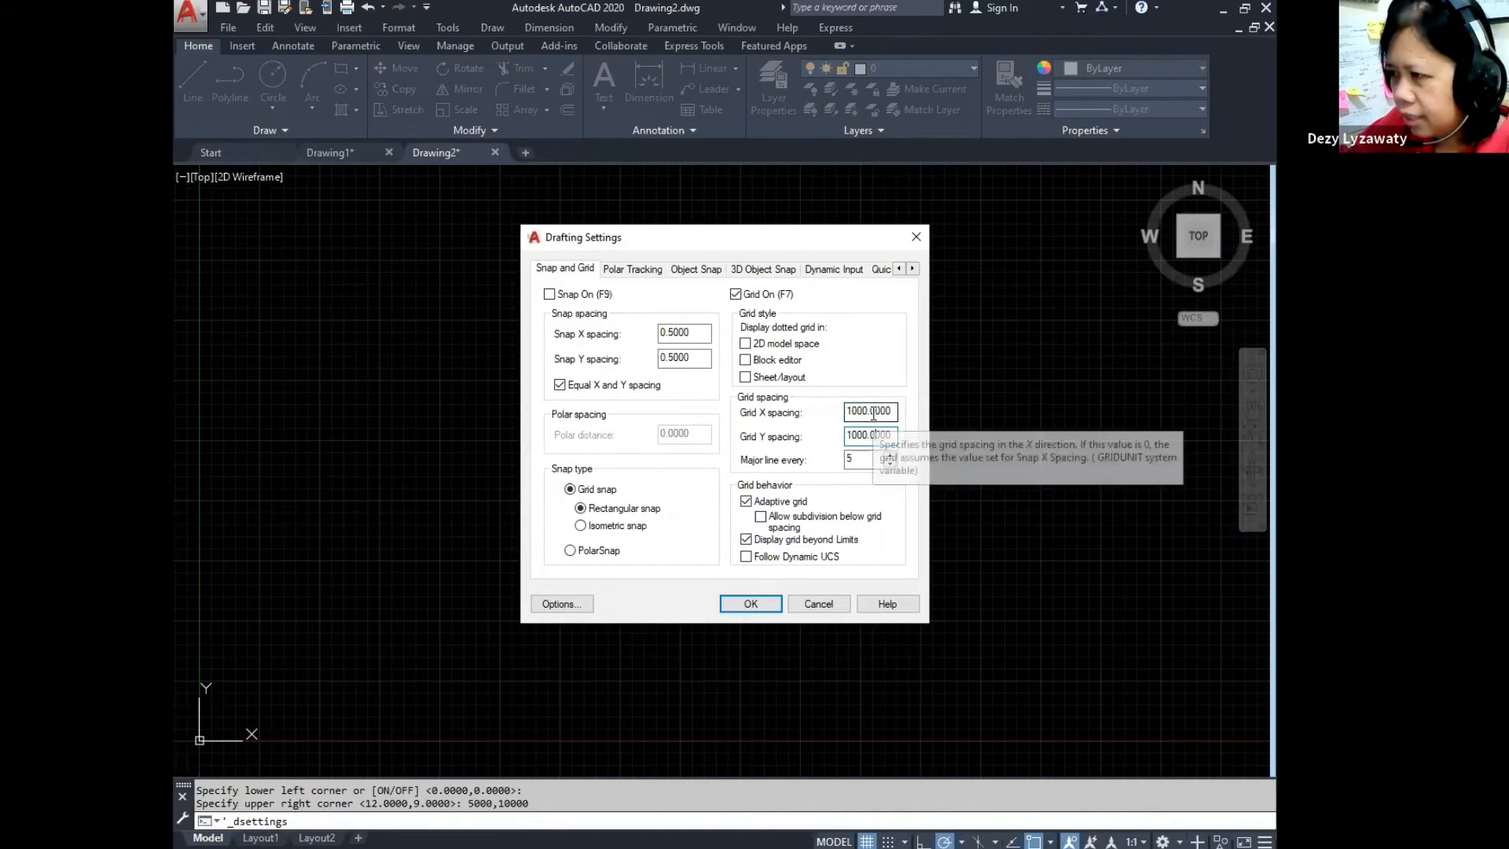
left_click(746, 502)
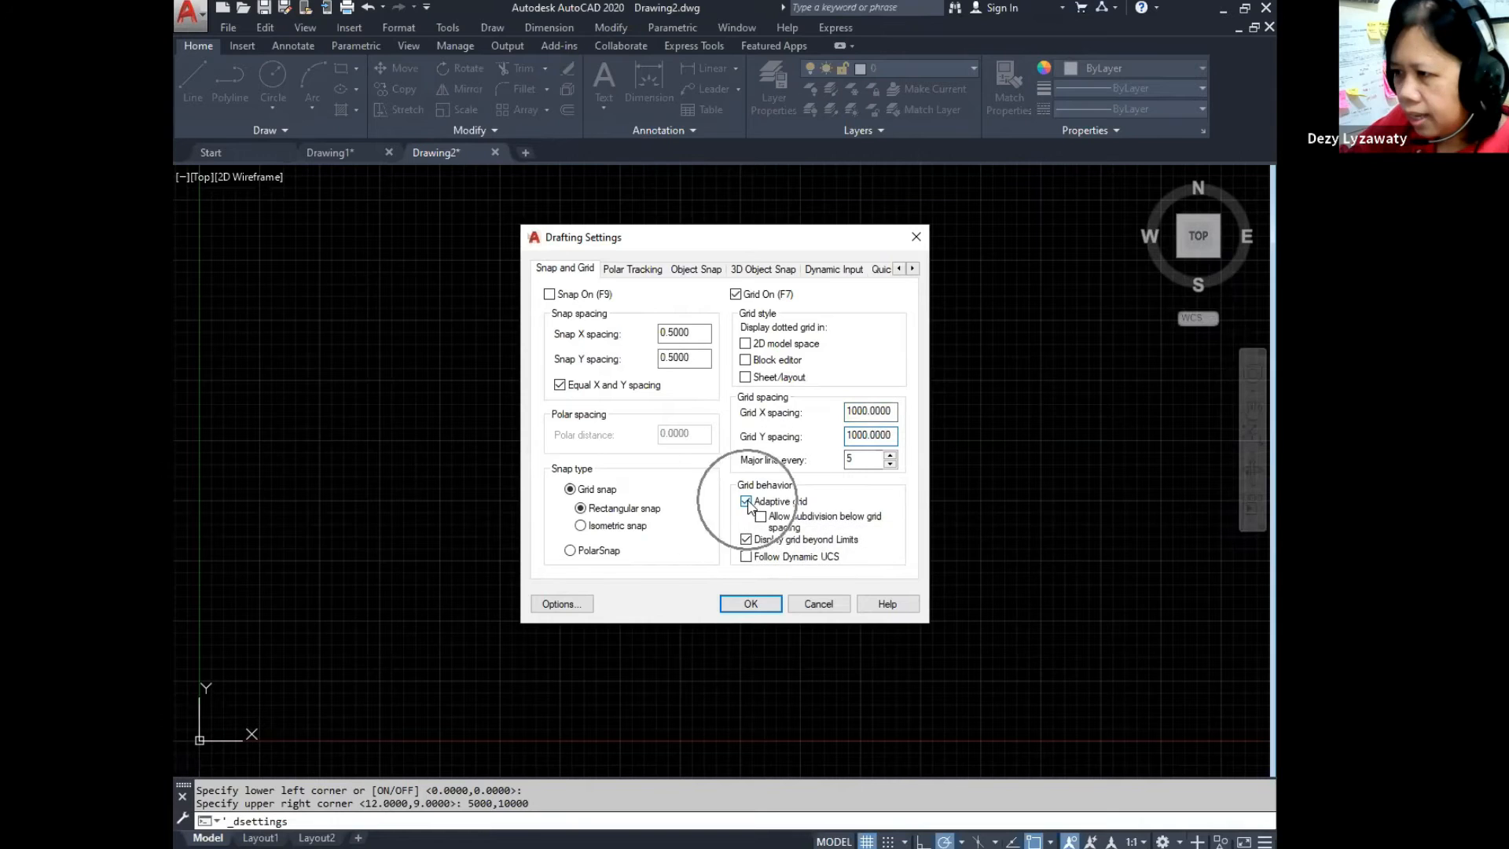
left_click(745, 539)
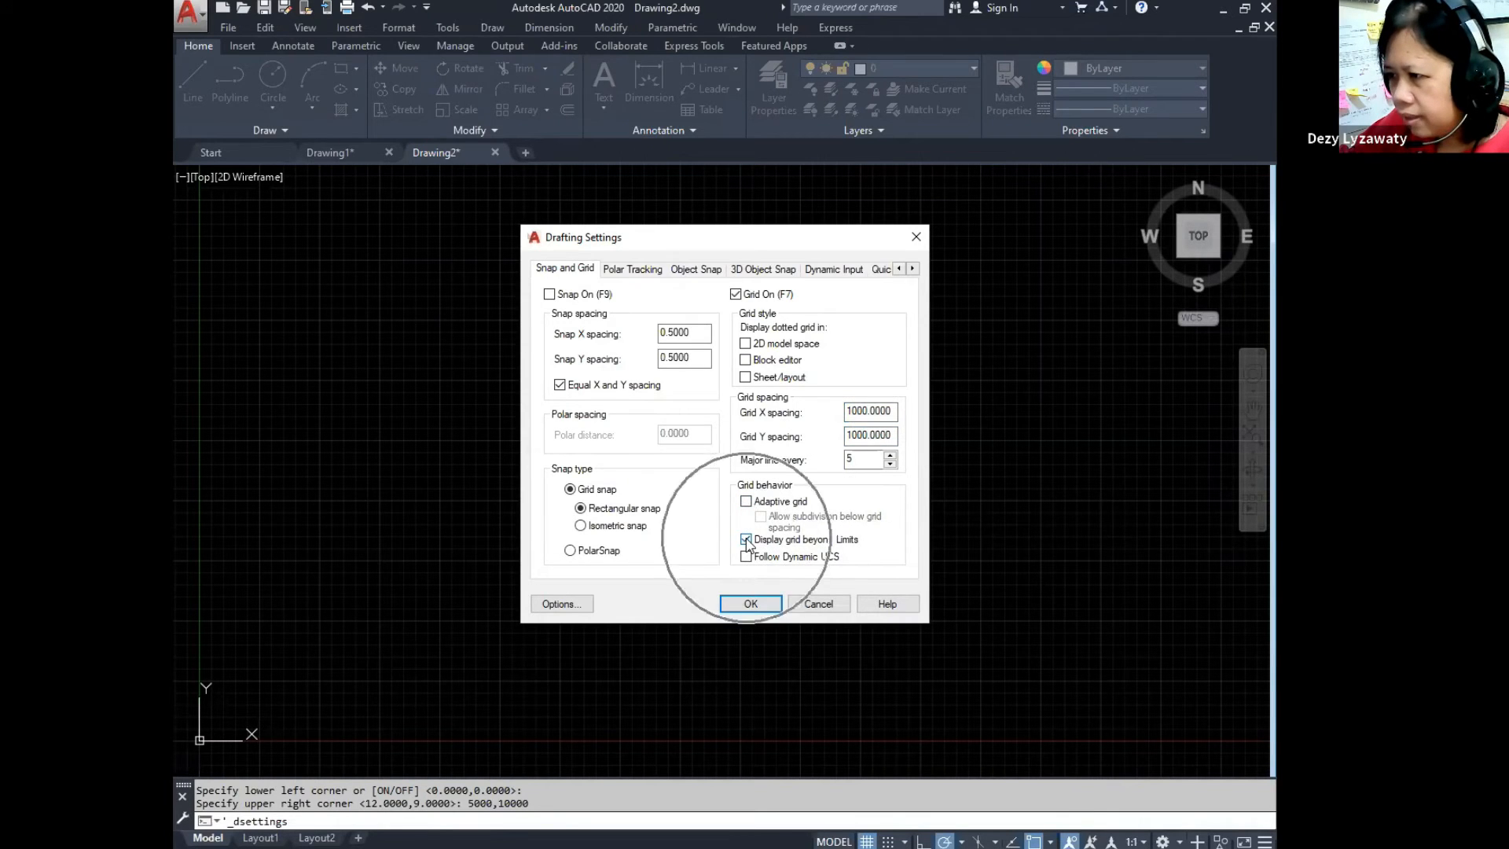
left_click(750, 603)
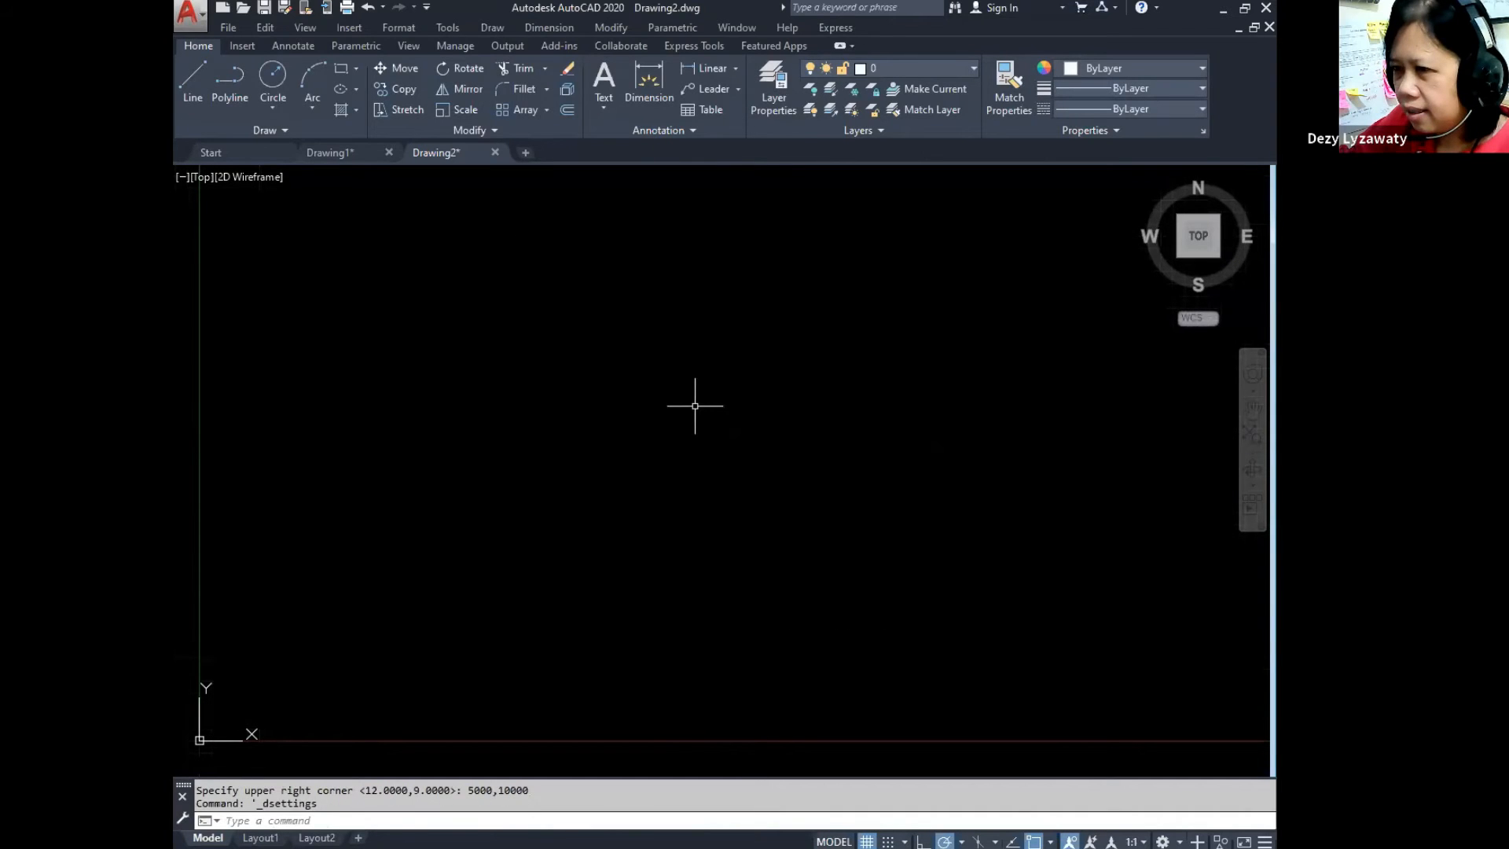
Step: Zoom to All so that the whole grid within the drawing limits fits in view
type("z")
key("Return")
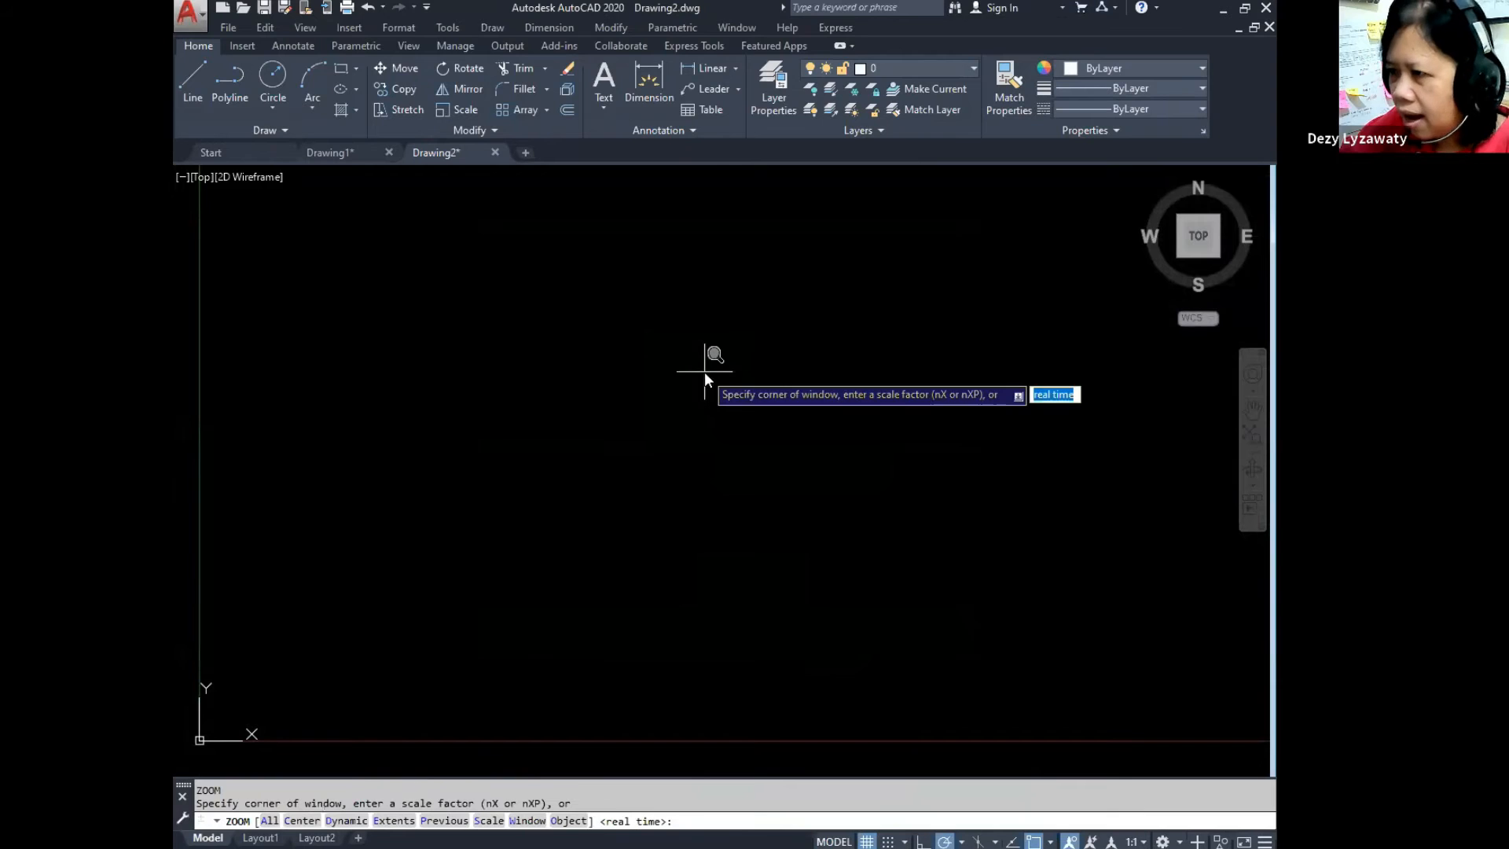
type("a")
key("Return")
scroll(693, 387, "down", 5)
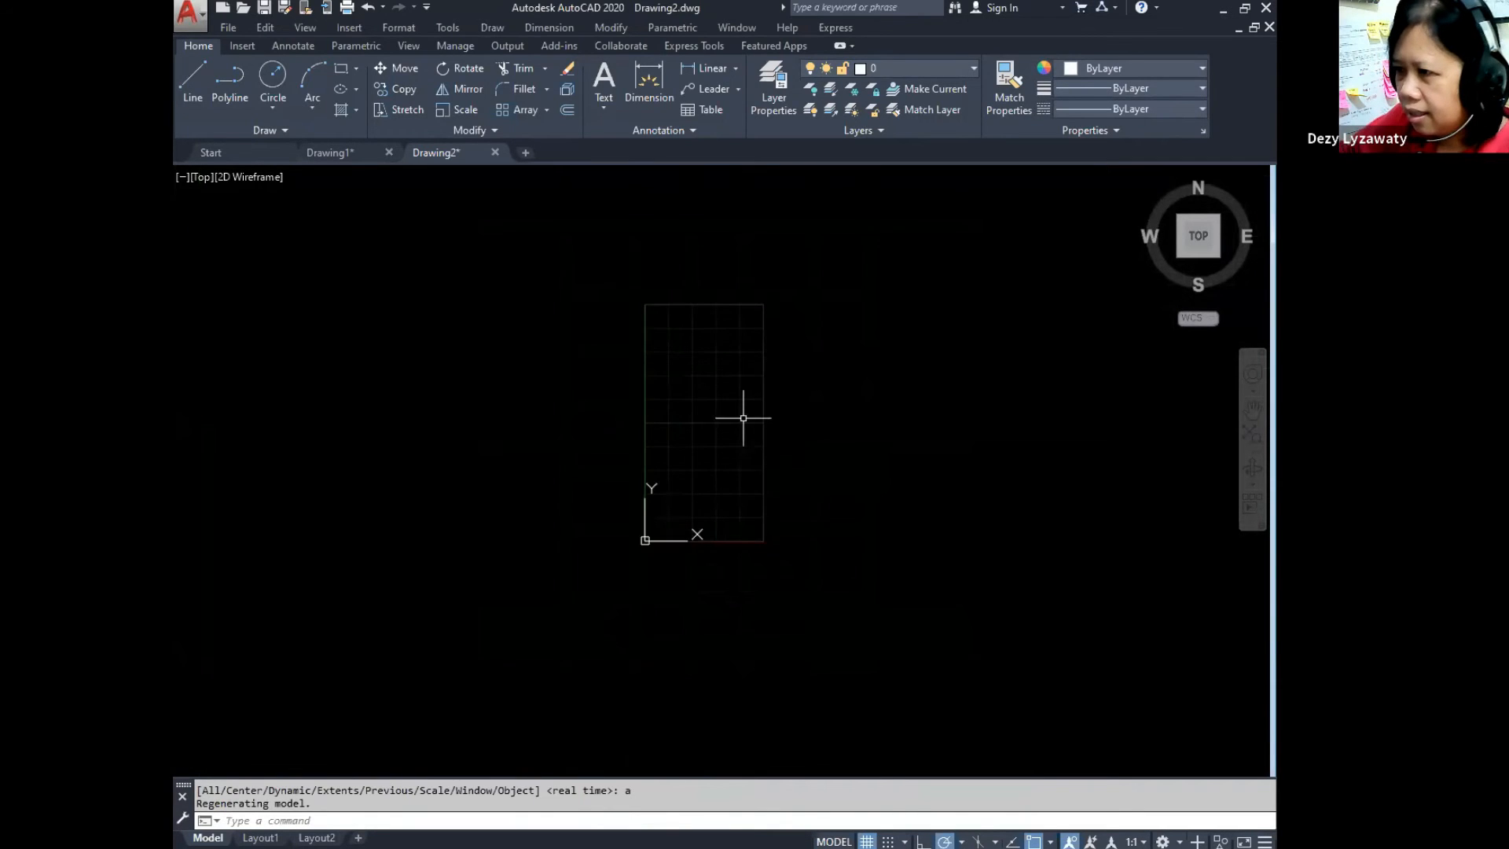
scroll(722, 409, "up", 5)
middle_click_drag(745, 429, 717, 455)
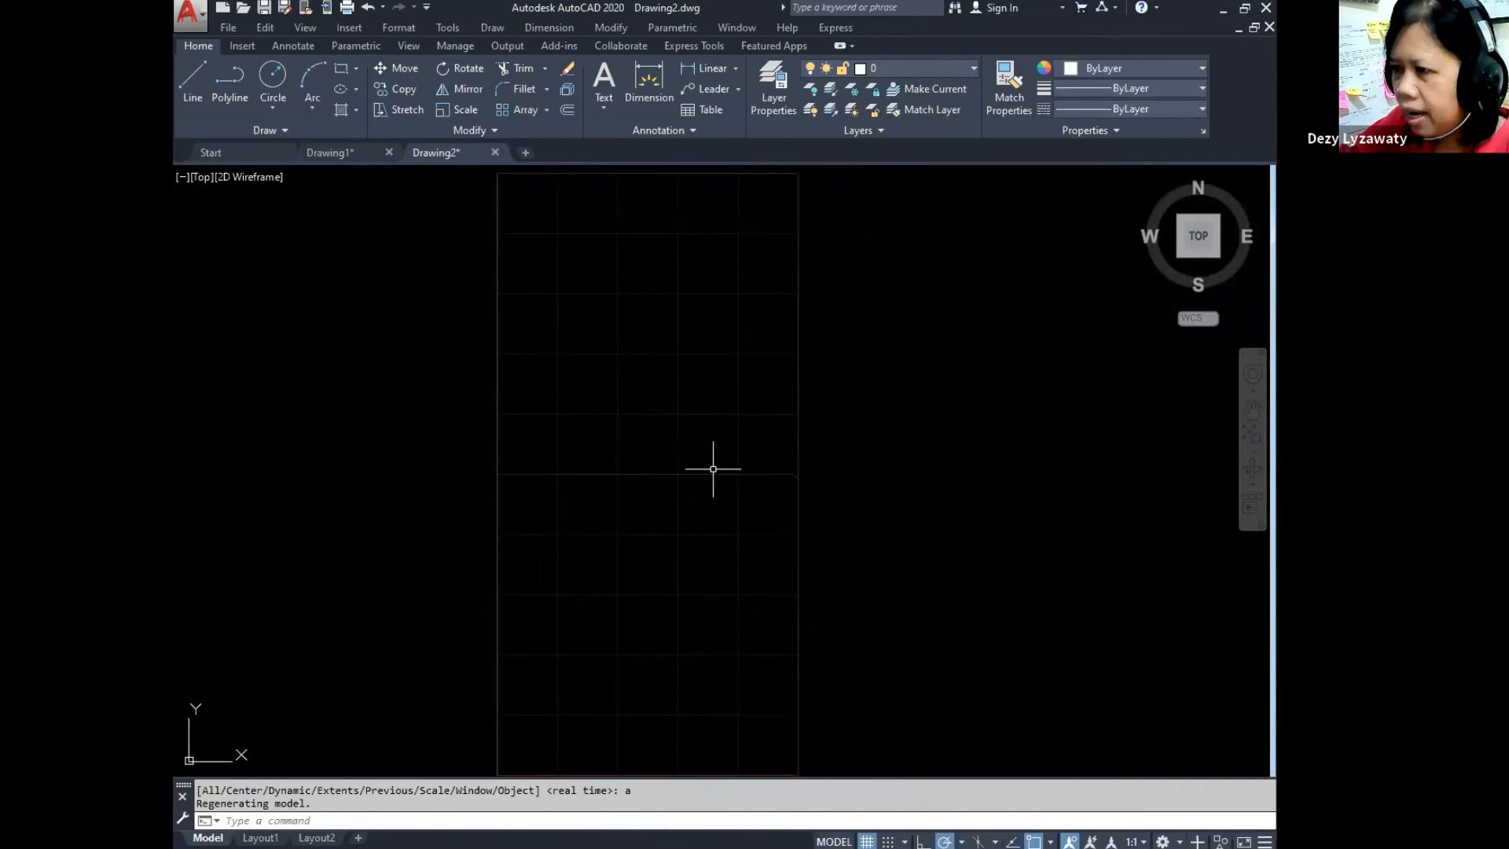
scroll(722, 444, "down", 2)
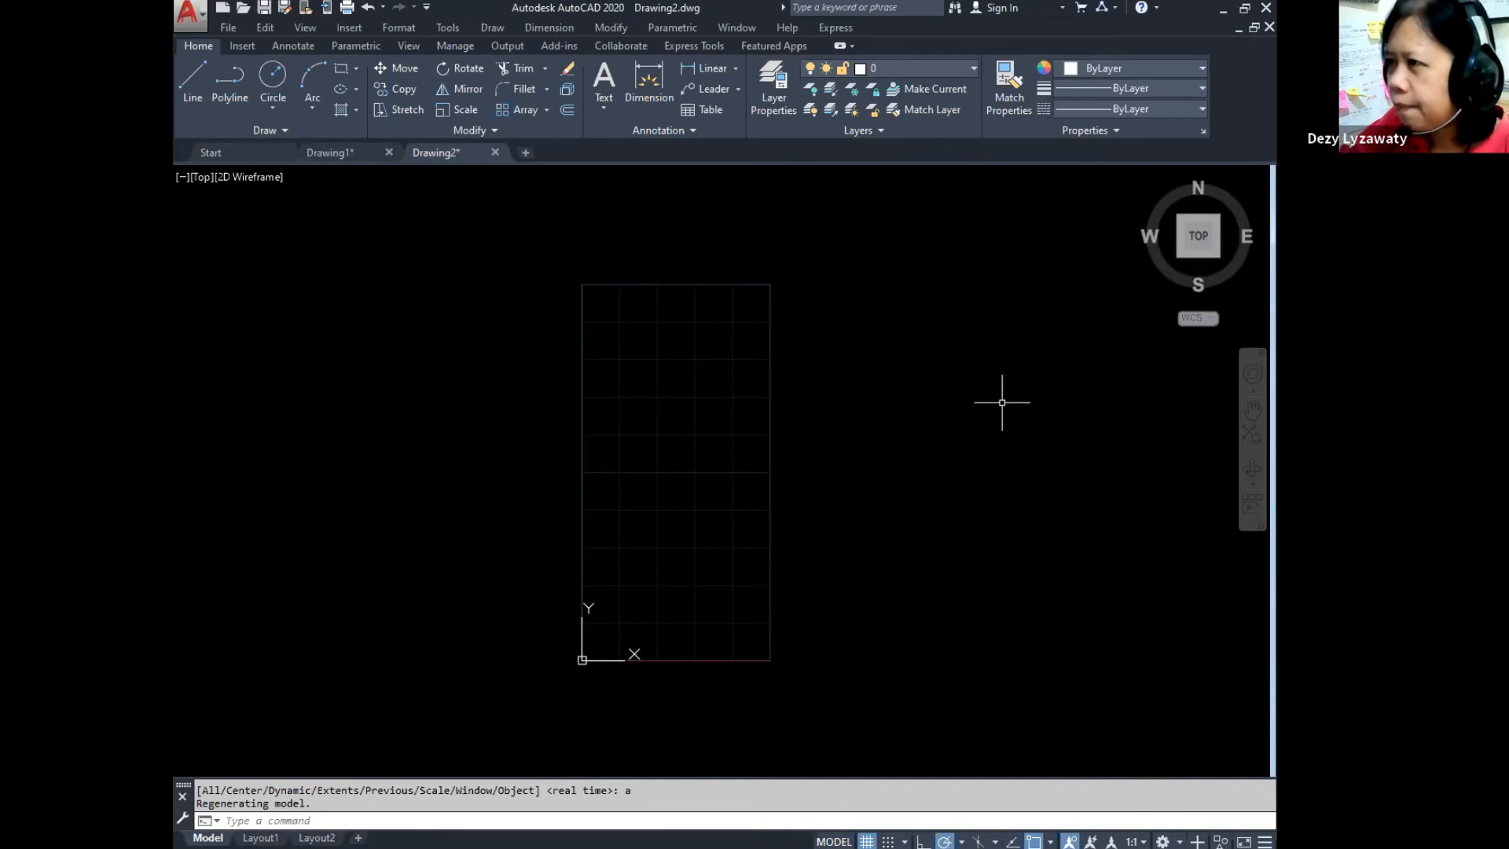
Step: Create a new layer named "Garis As" in the Layer Properties Manager
left_click(405, 29)
left_click(424, 50)
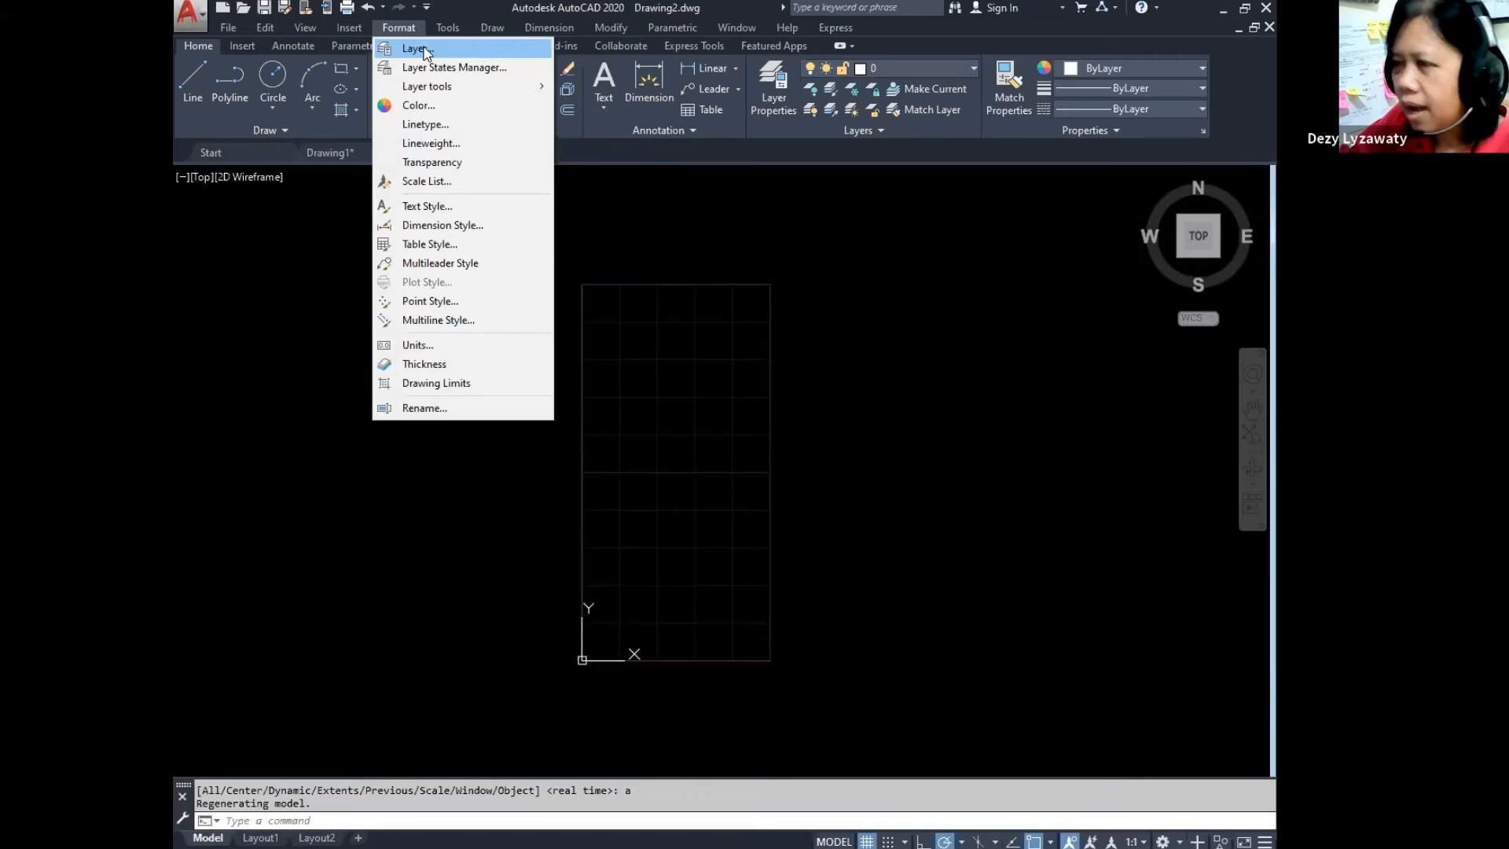
left_click(784, 92)
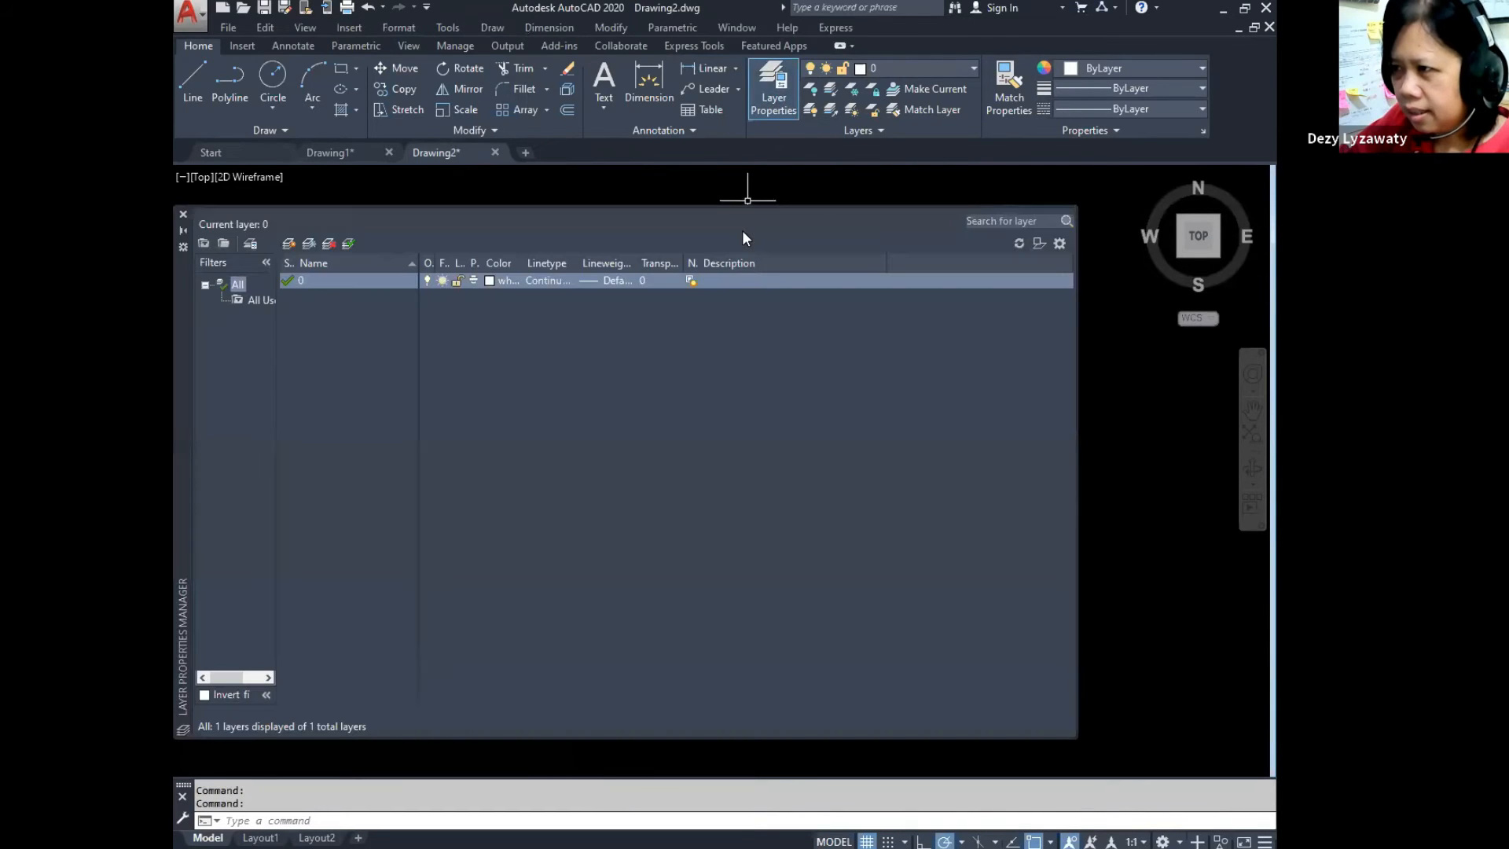
left_click(628, 431)
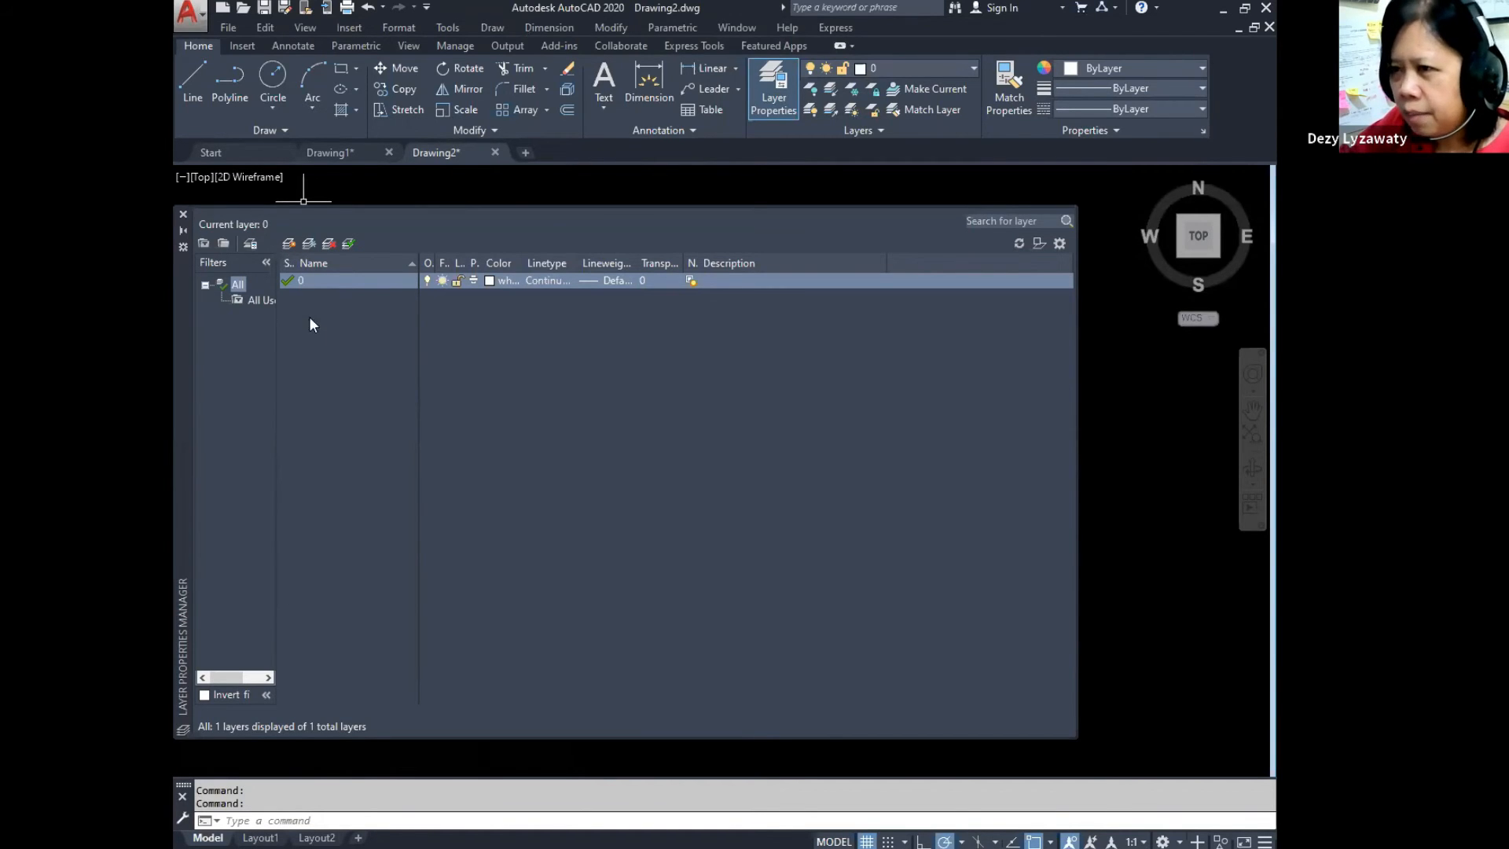
left_click(290, 246)
key("ctrl")
left_click(289, 242)
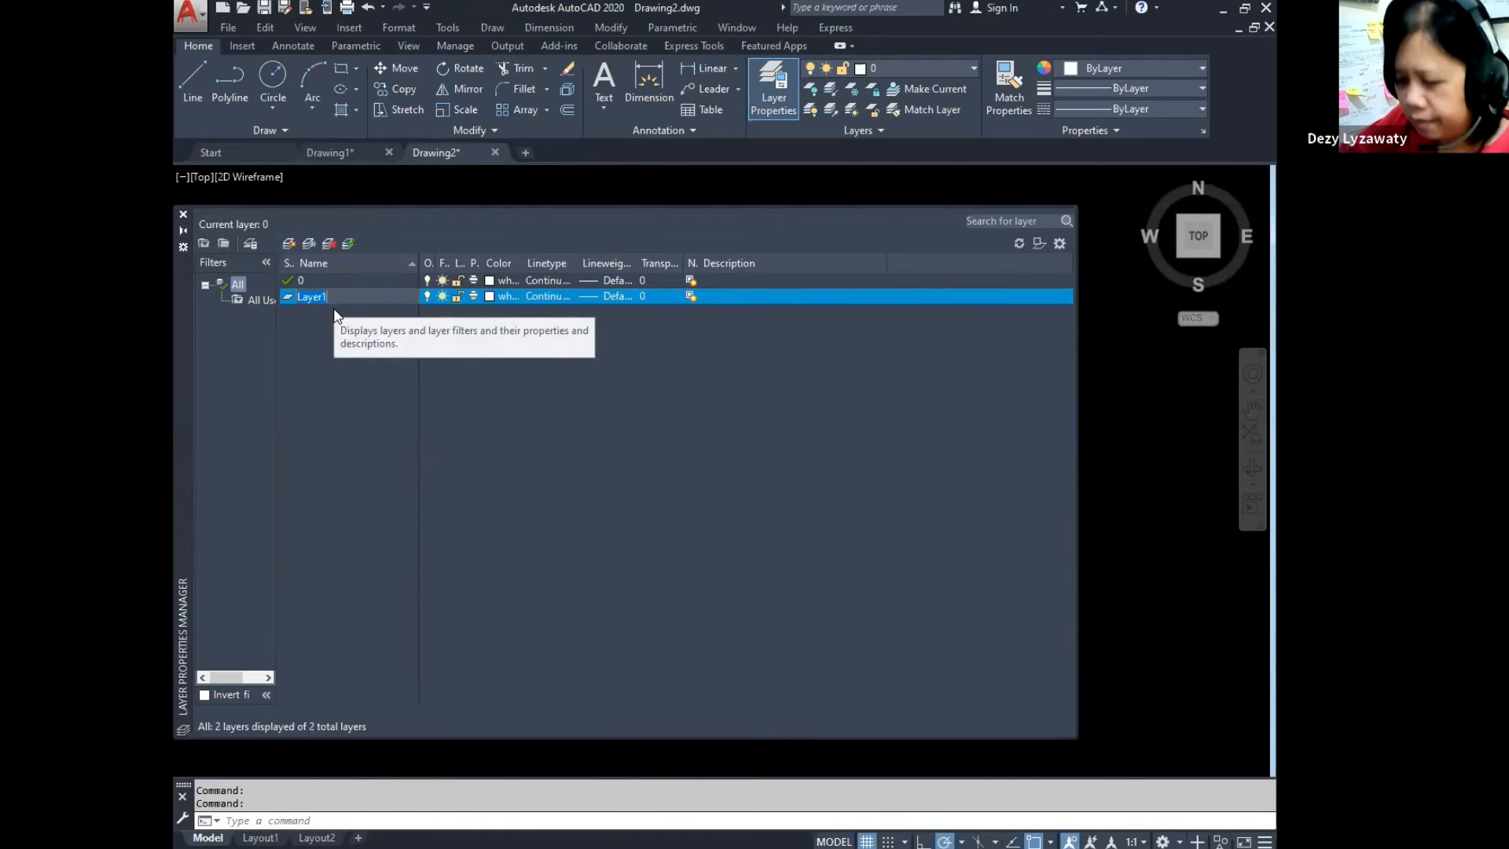
type("Garis")
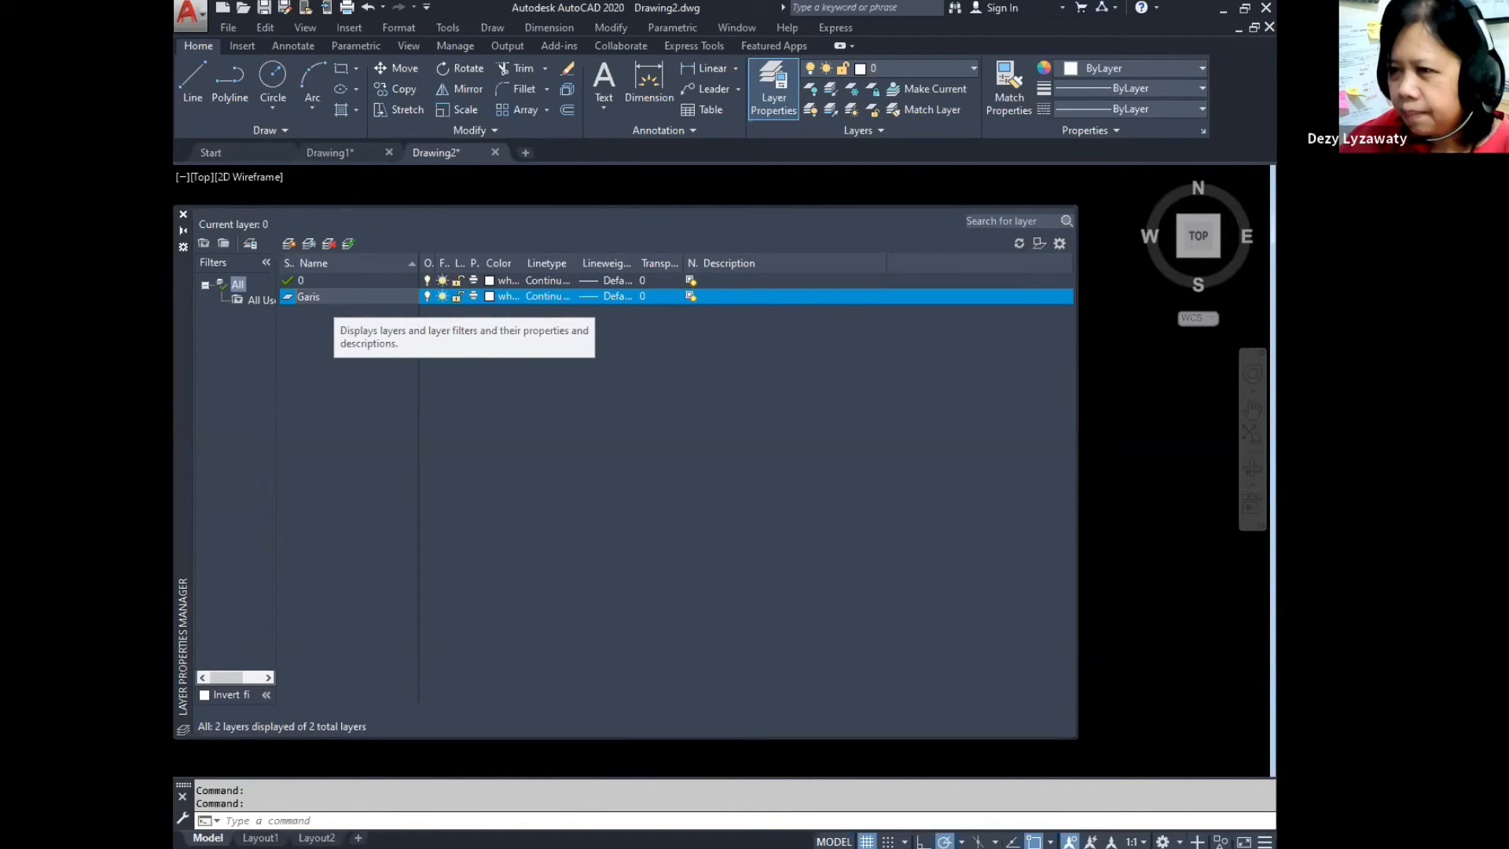
type(" As")
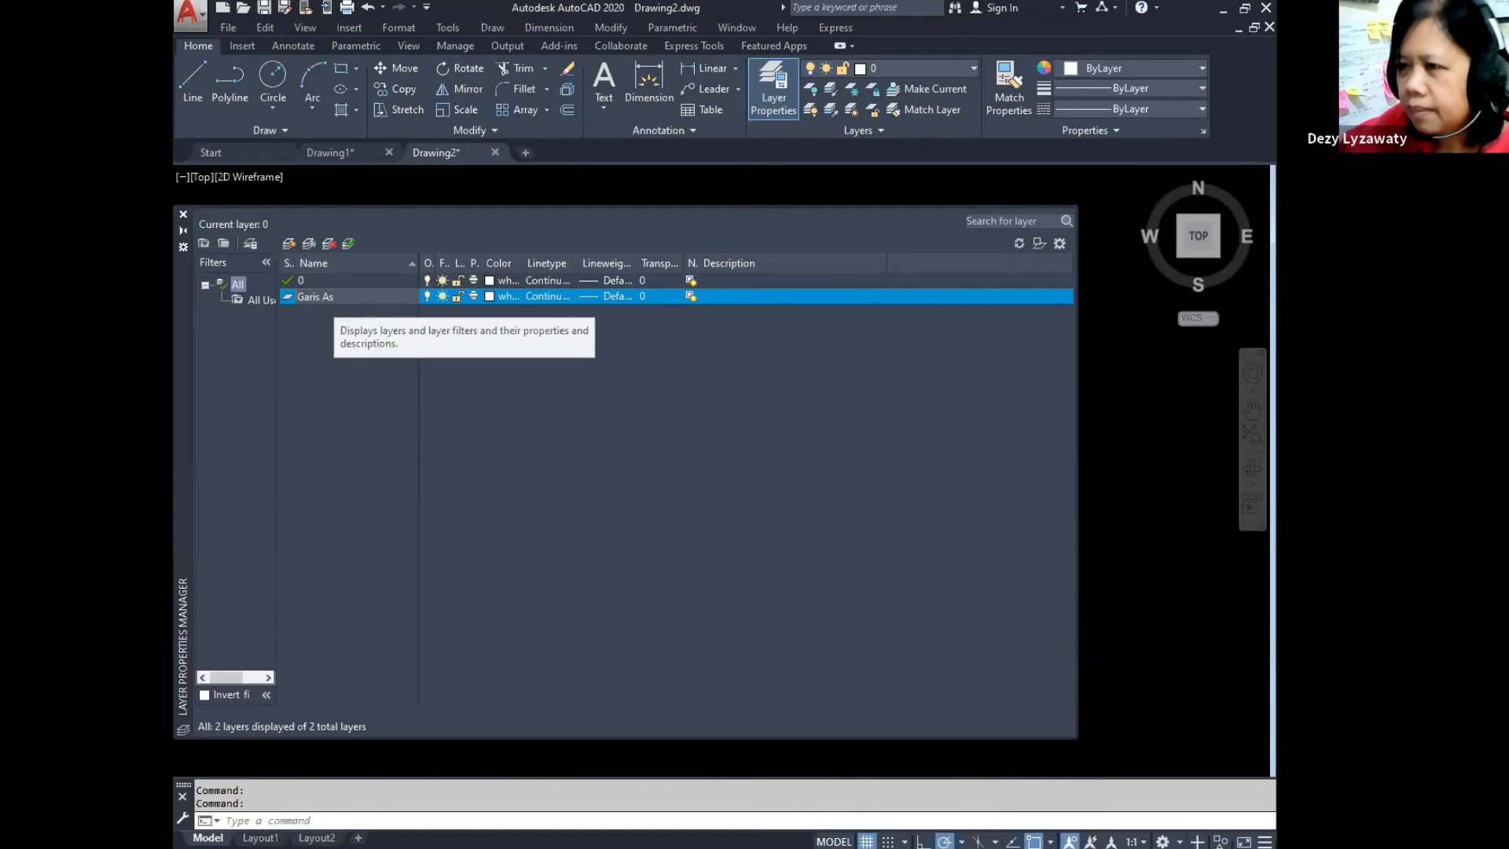
Step: Set the Garis As layer's color to red and its lineweight to 0.09 mm
left_click(492, 295)
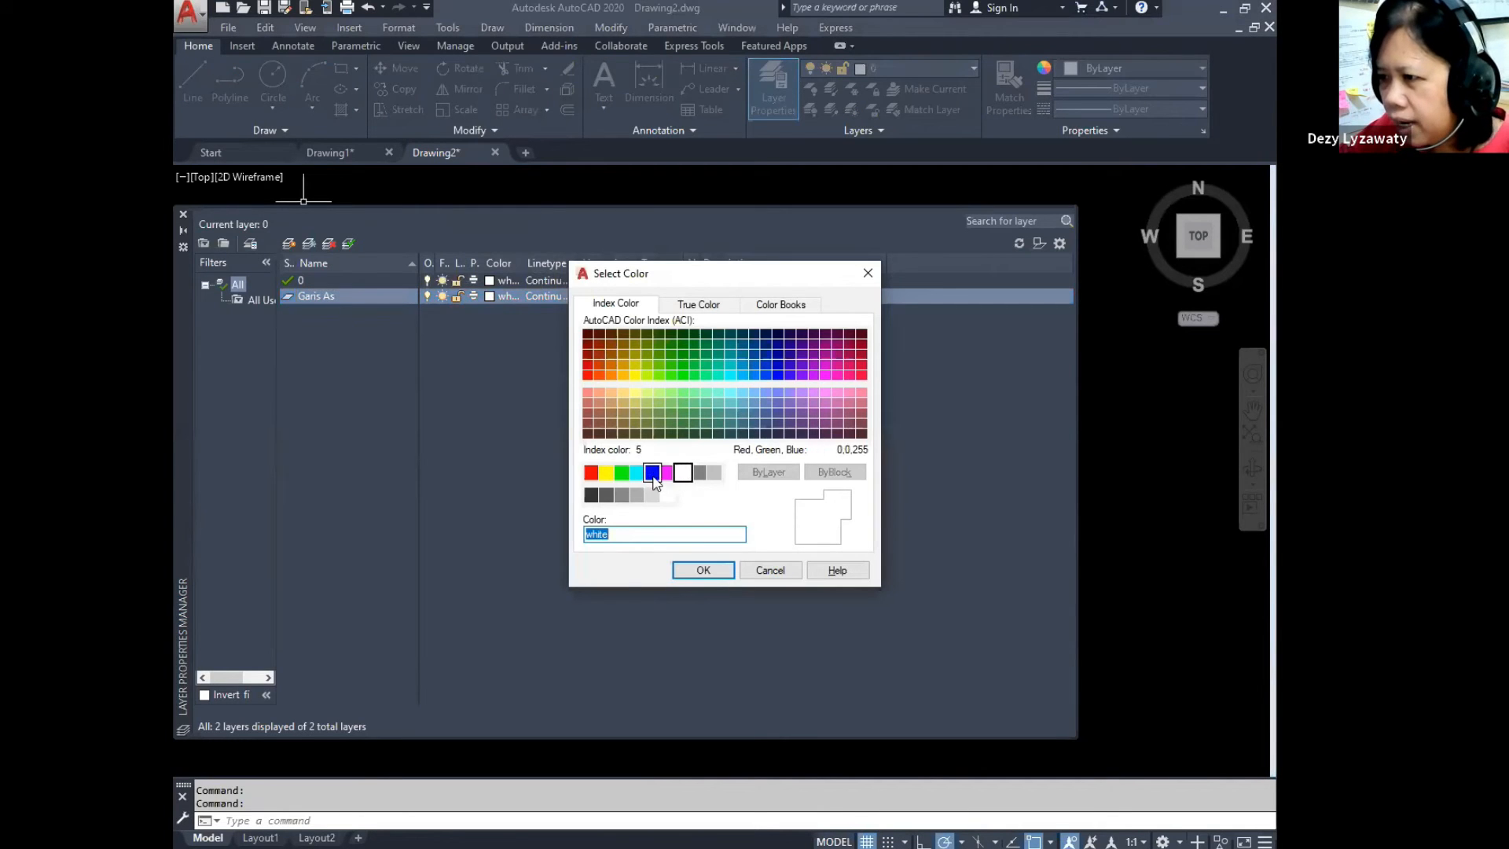
left_click(591, 472)
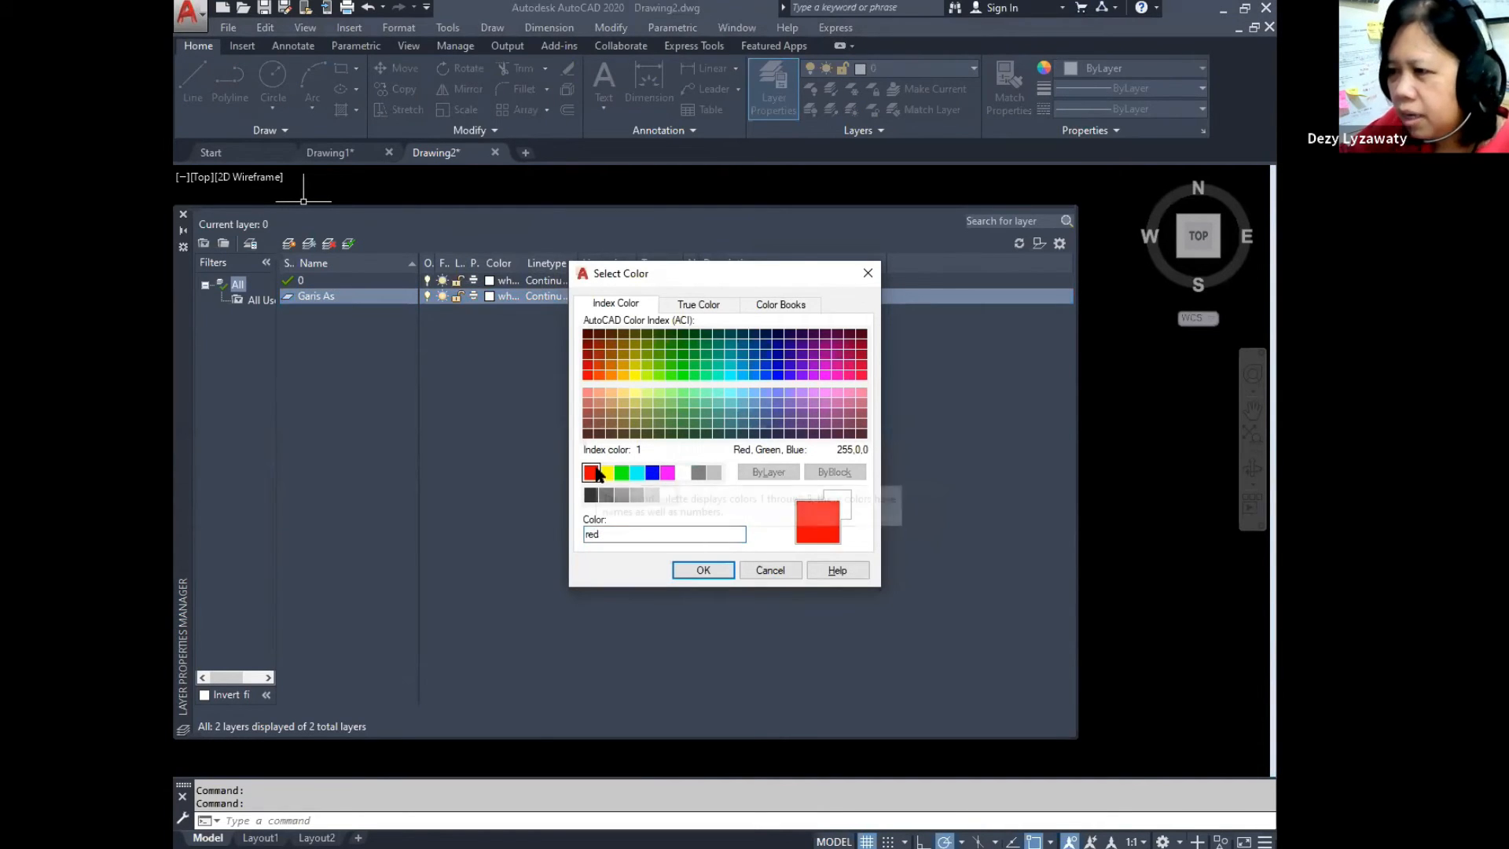
left_click(704, 569)
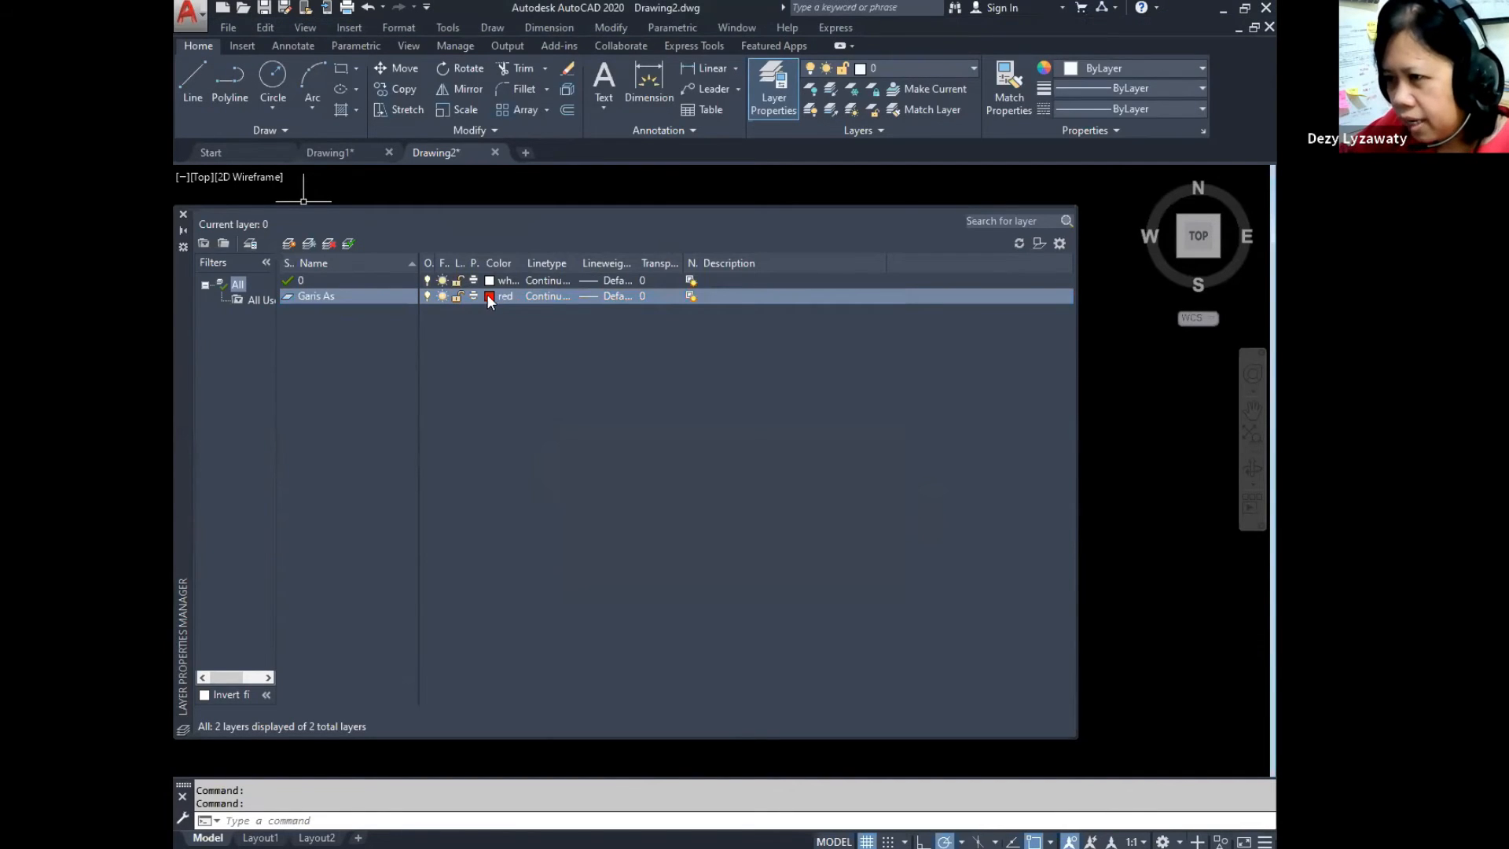
left_click(592, 297)
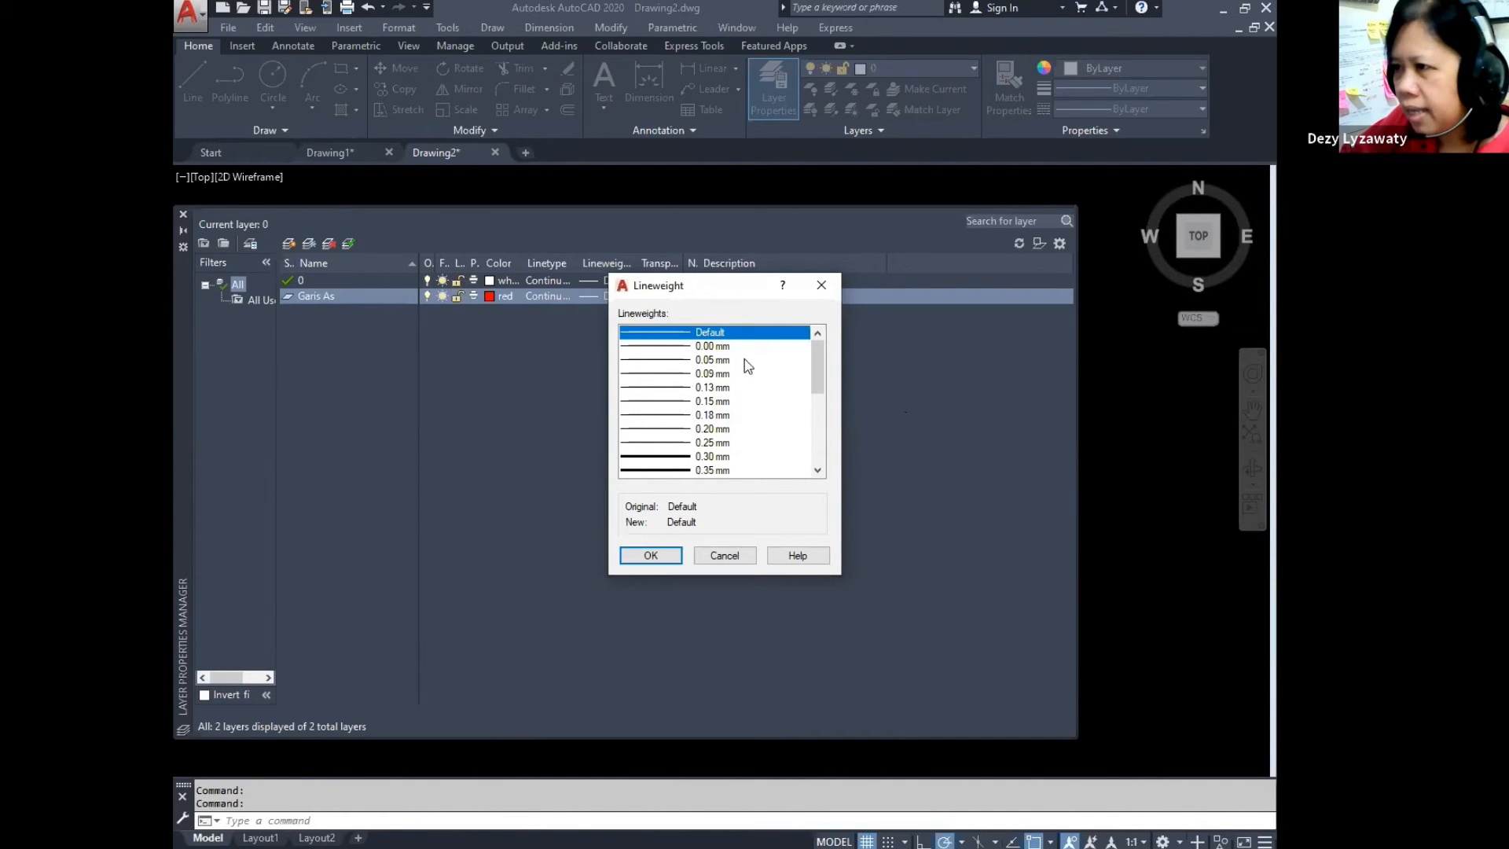
key("ctrl")
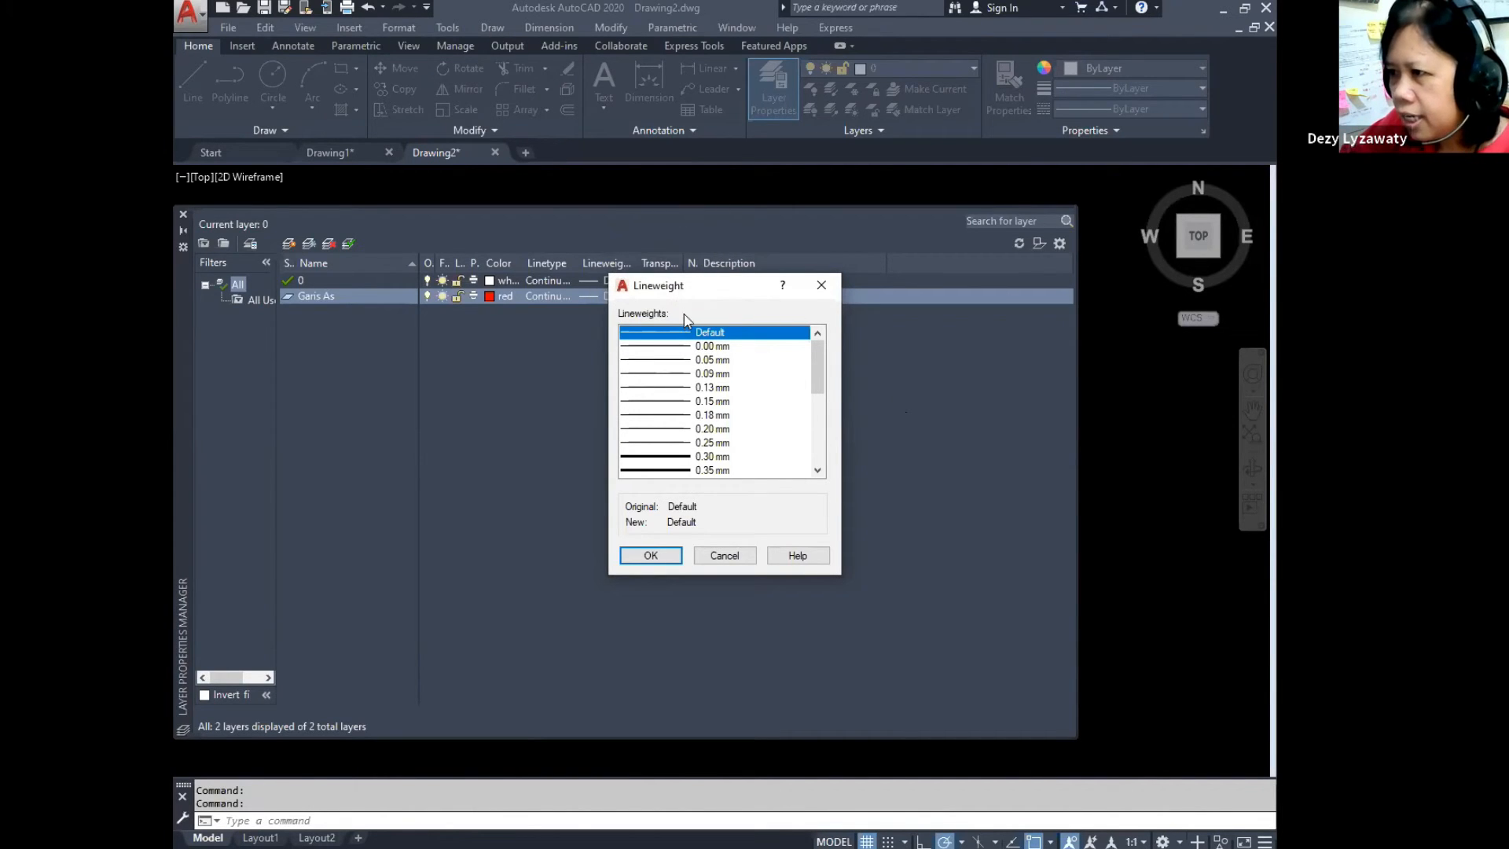
left_click(682, 374)
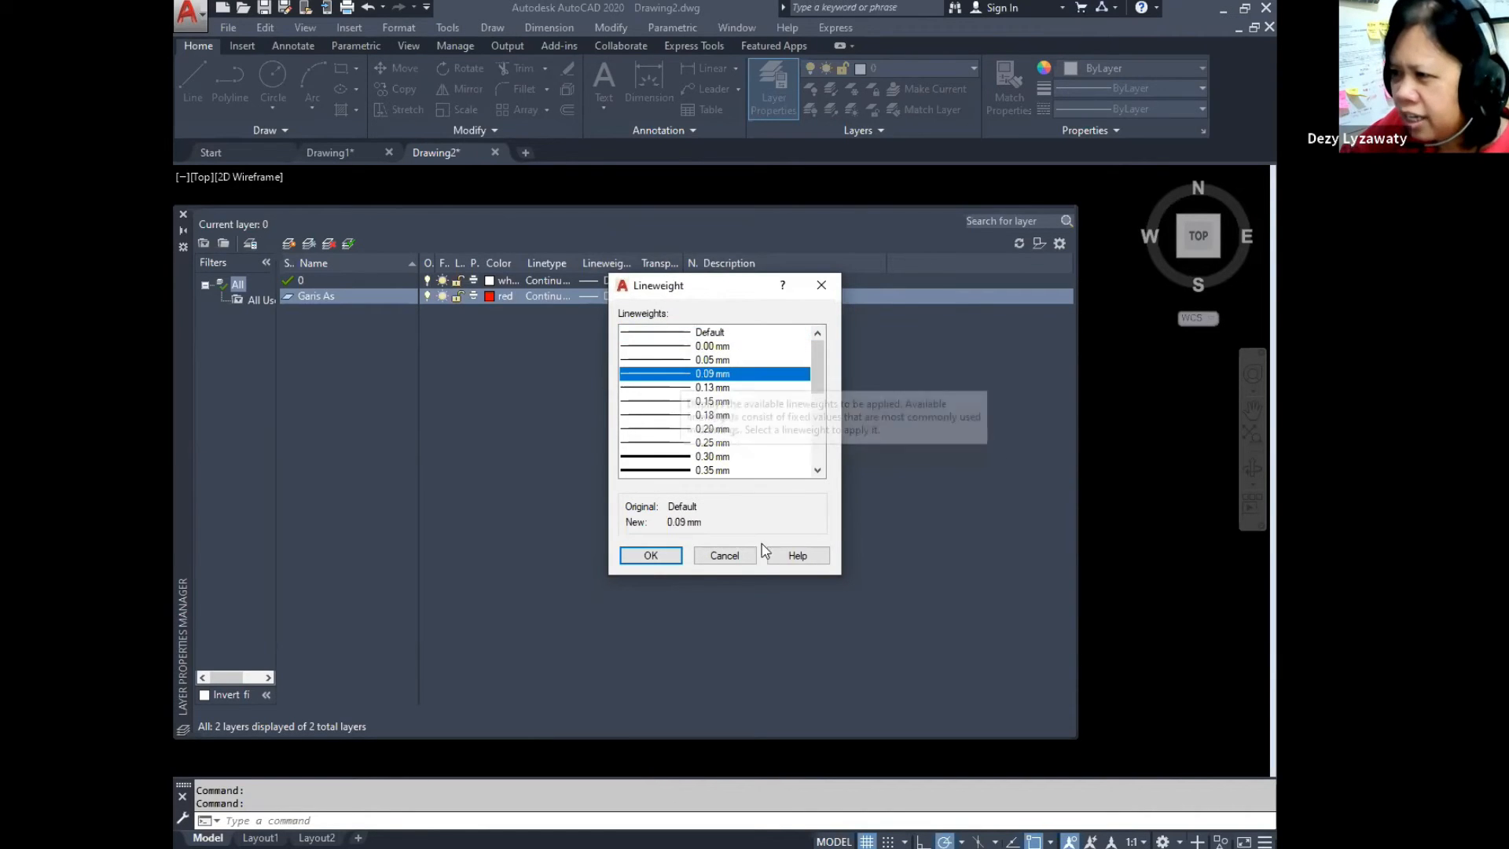
left_click(652, 555)
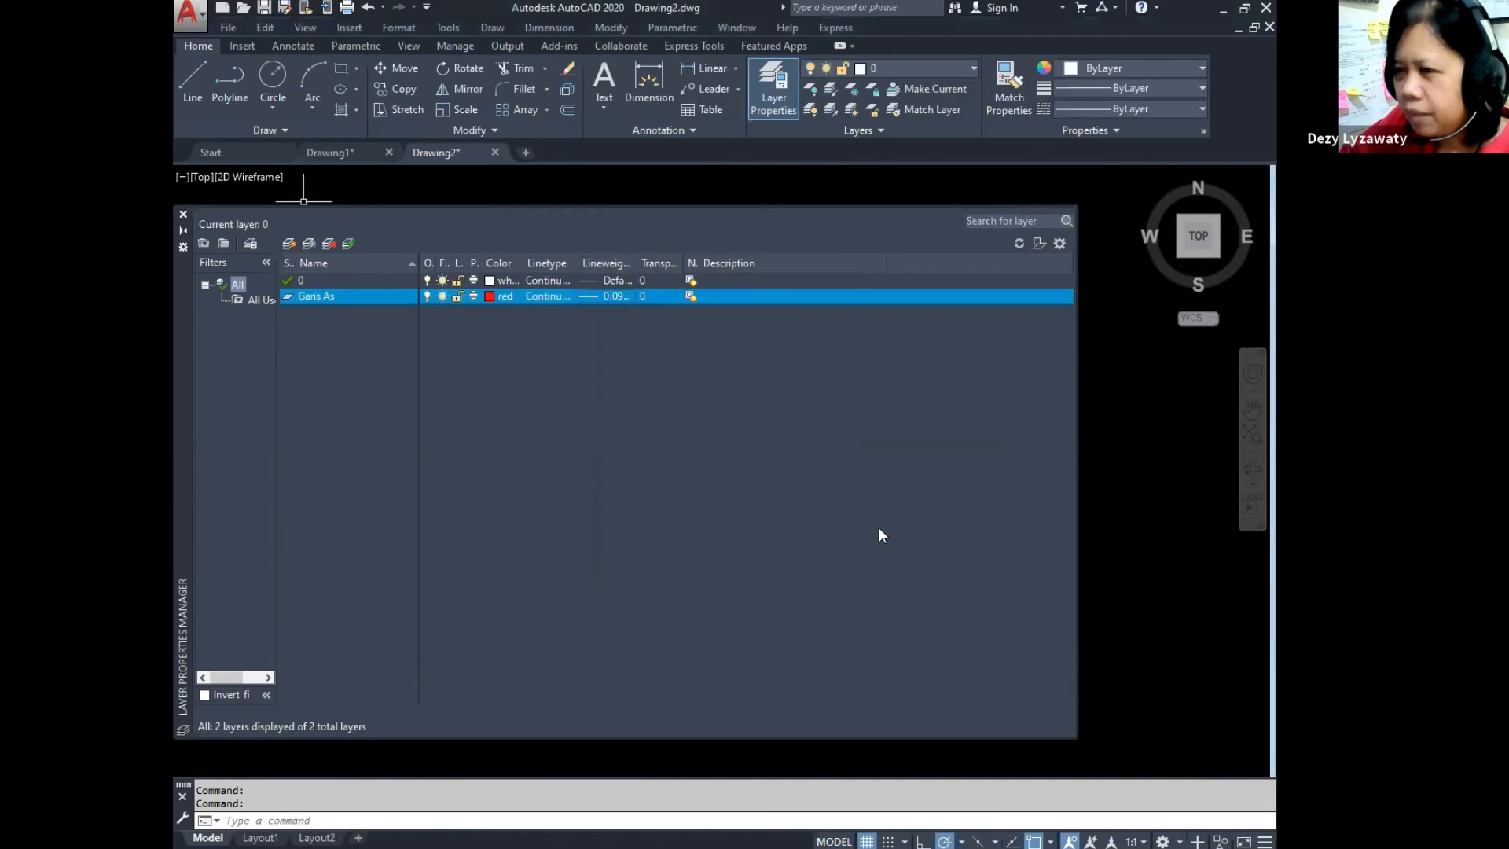
Step: Add another new layer based on the Garis As layer
left_click(289, 244)
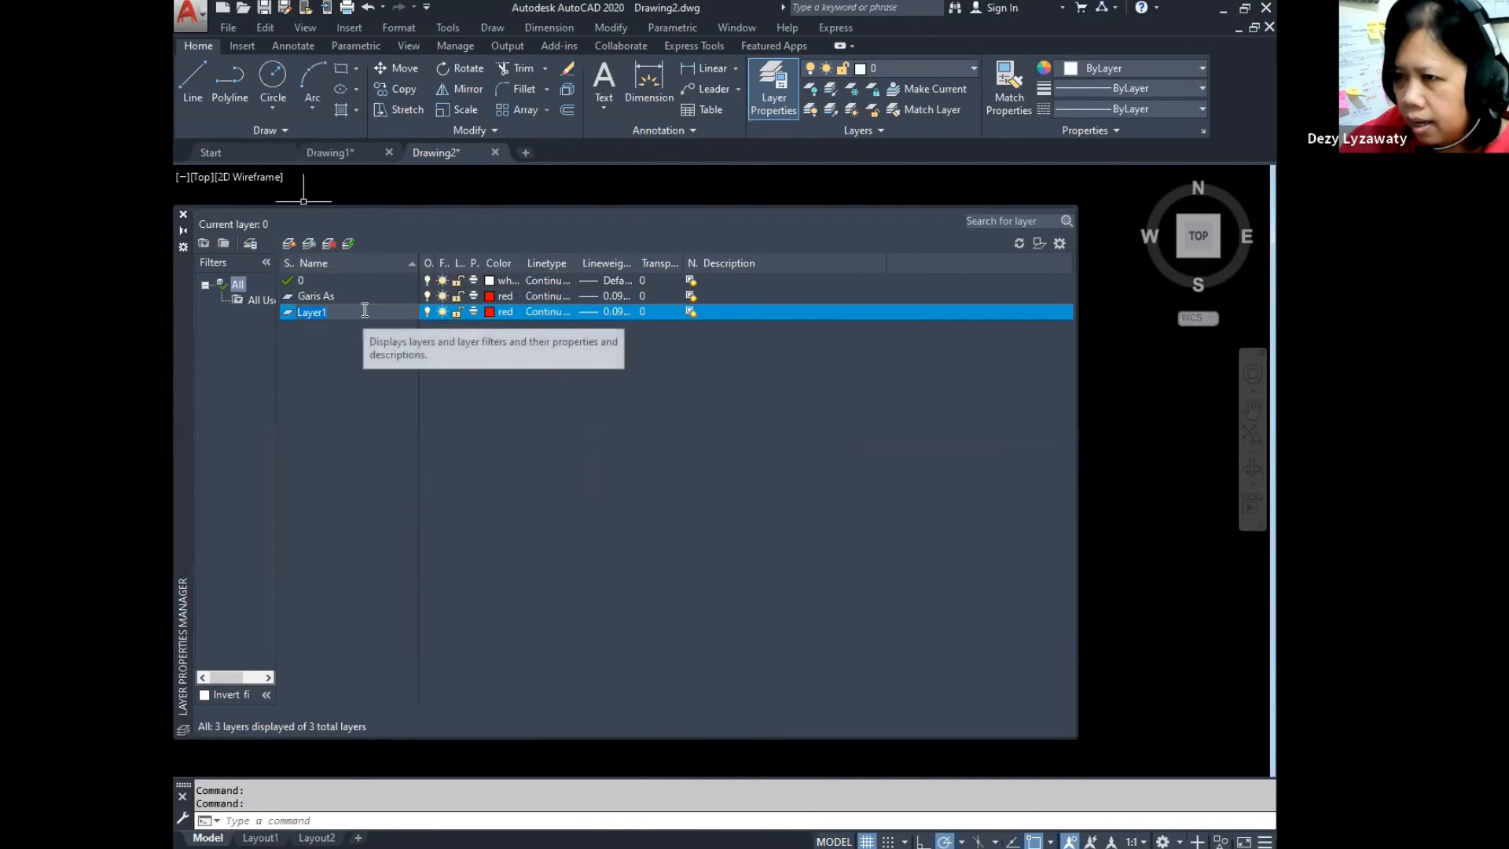
Step: Name the new layer Dinding and give it the colour cyan and a 0.30 mm lineweight
type("Dinding")
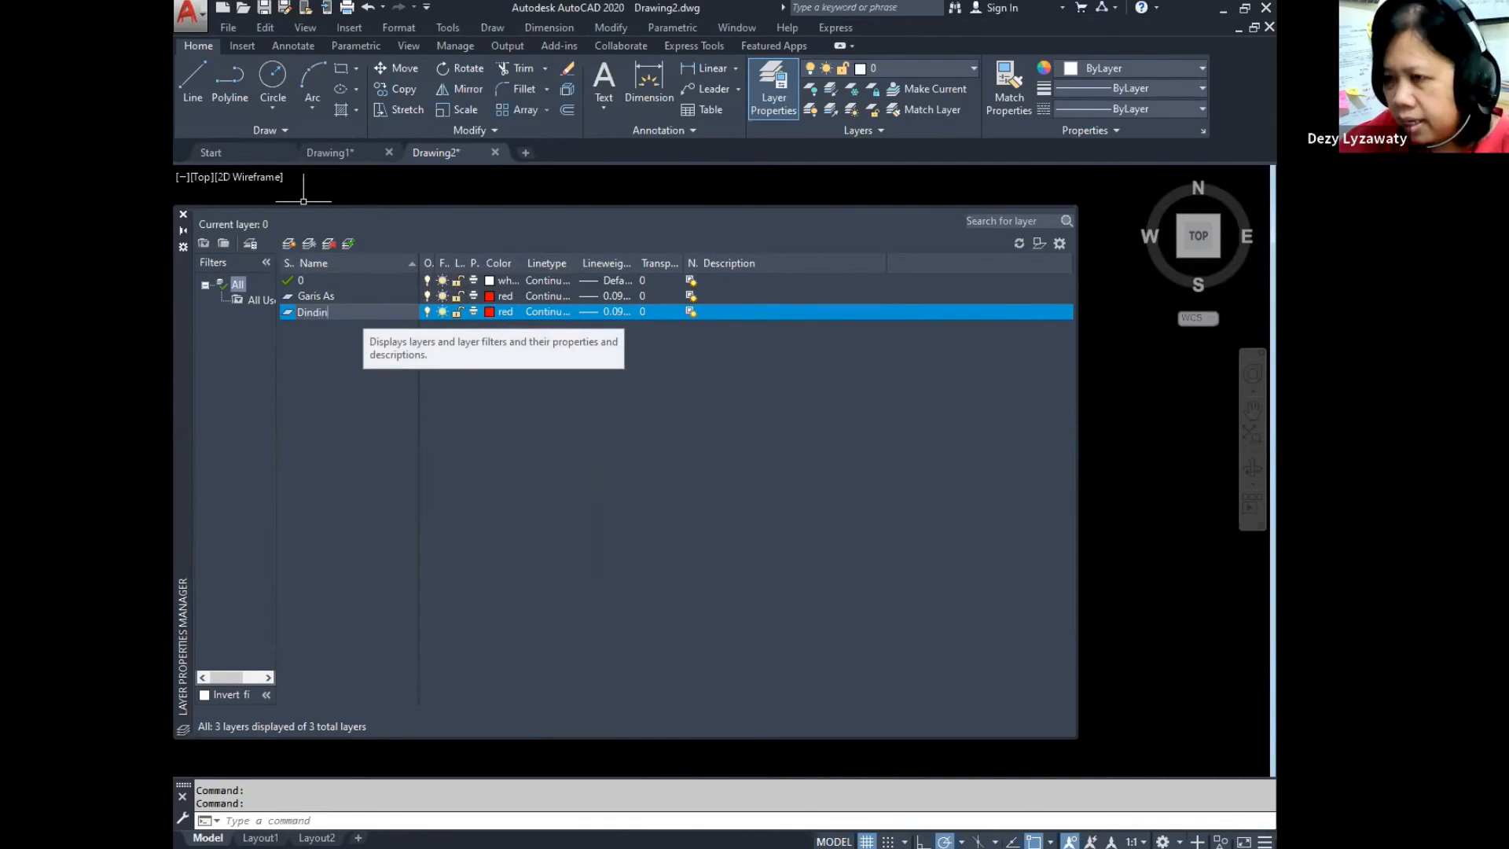
left_click(490, 313)
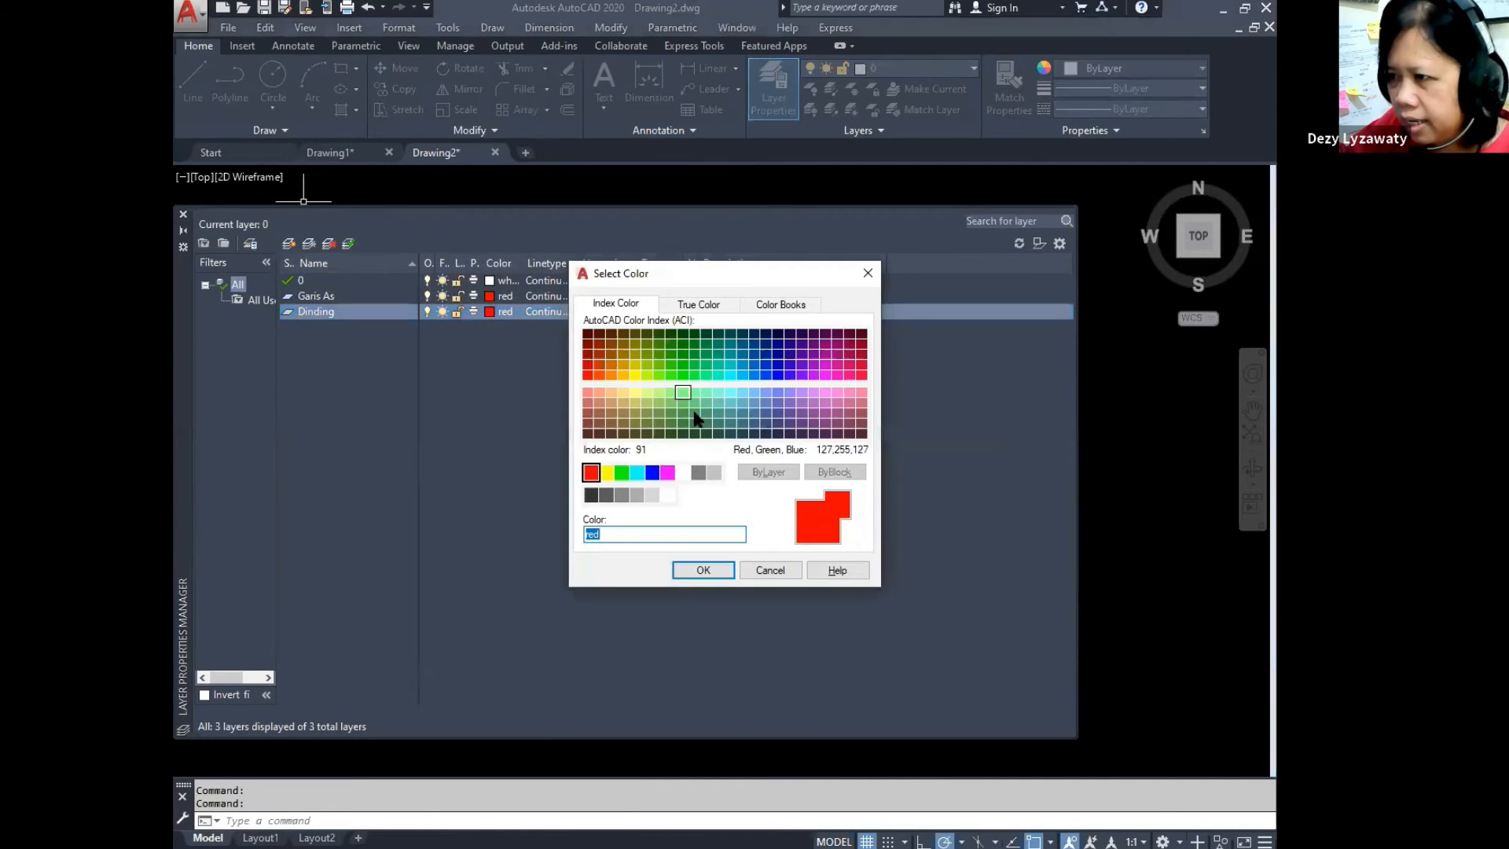
left_click(637, 472)
left_click(703, 570)
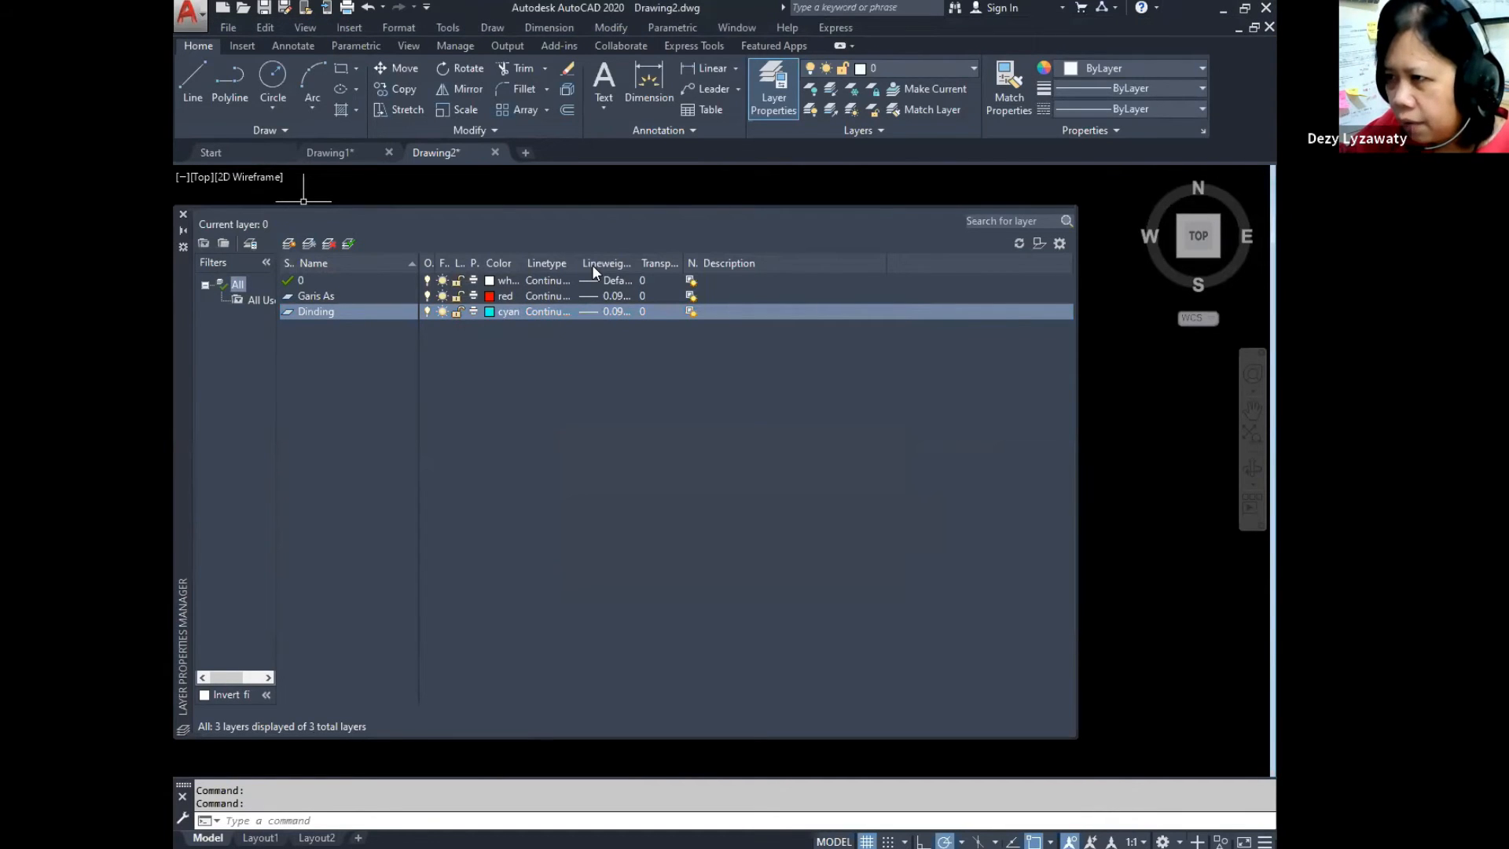
left_click(586, 310)
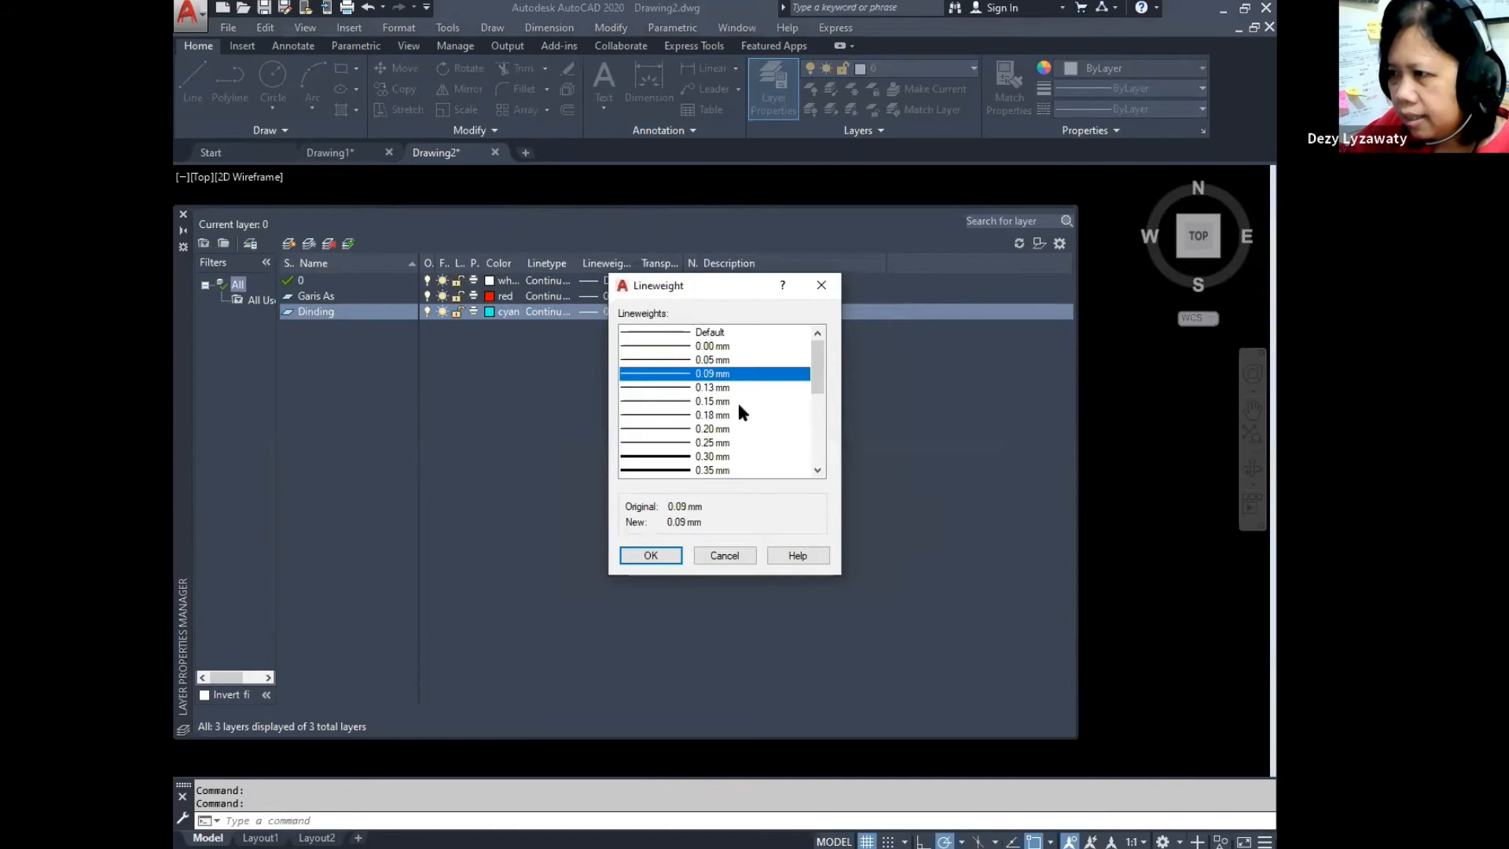
left_click(680, 457)
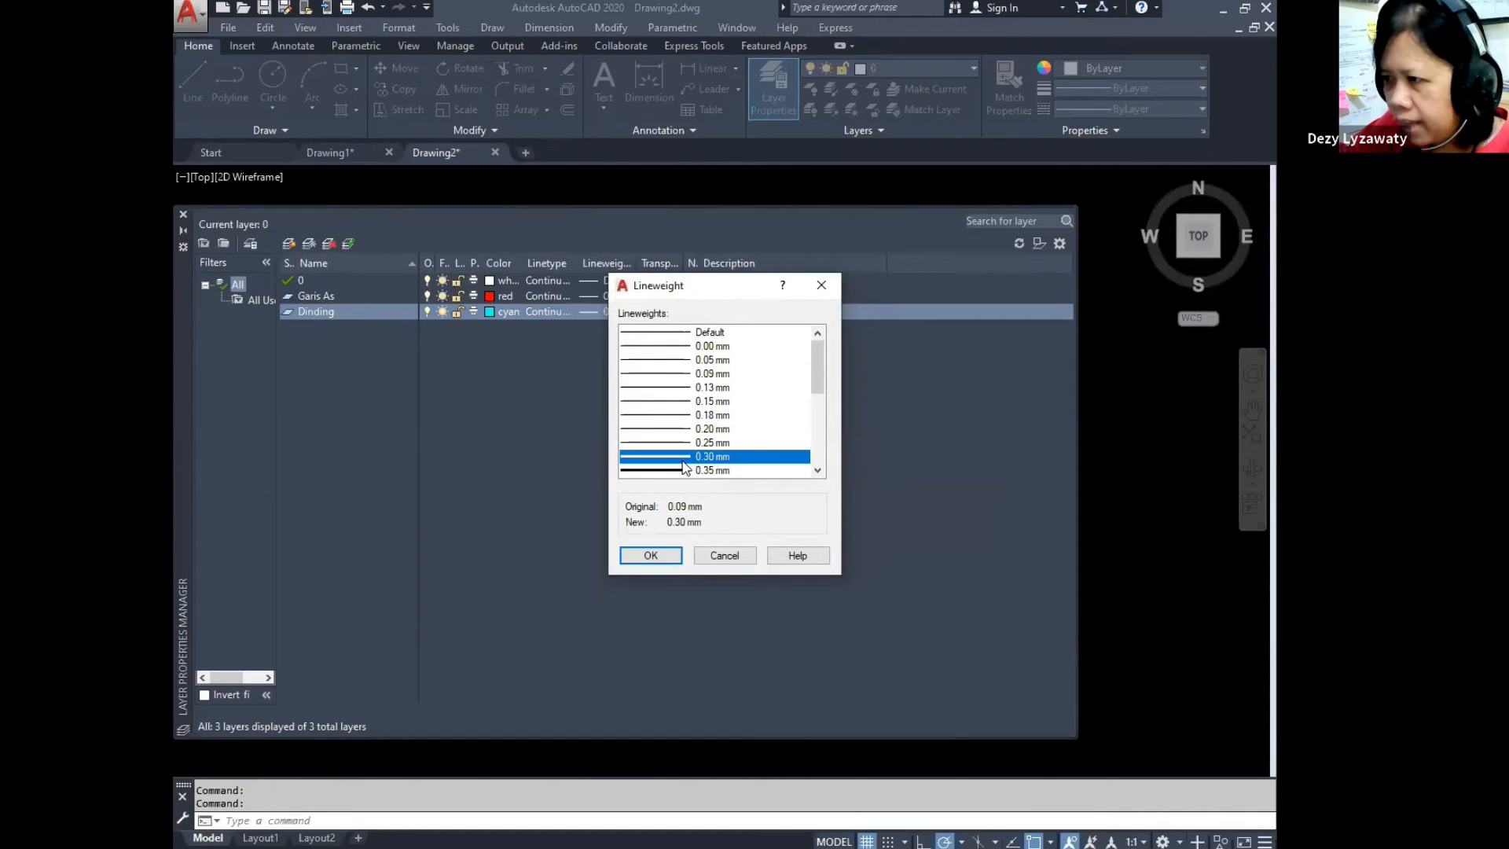
left_click(665, 557)
Step: Create a layer named Kusen with the colour magenta and a 0.20 mm lineweight
left_click(288, 244)
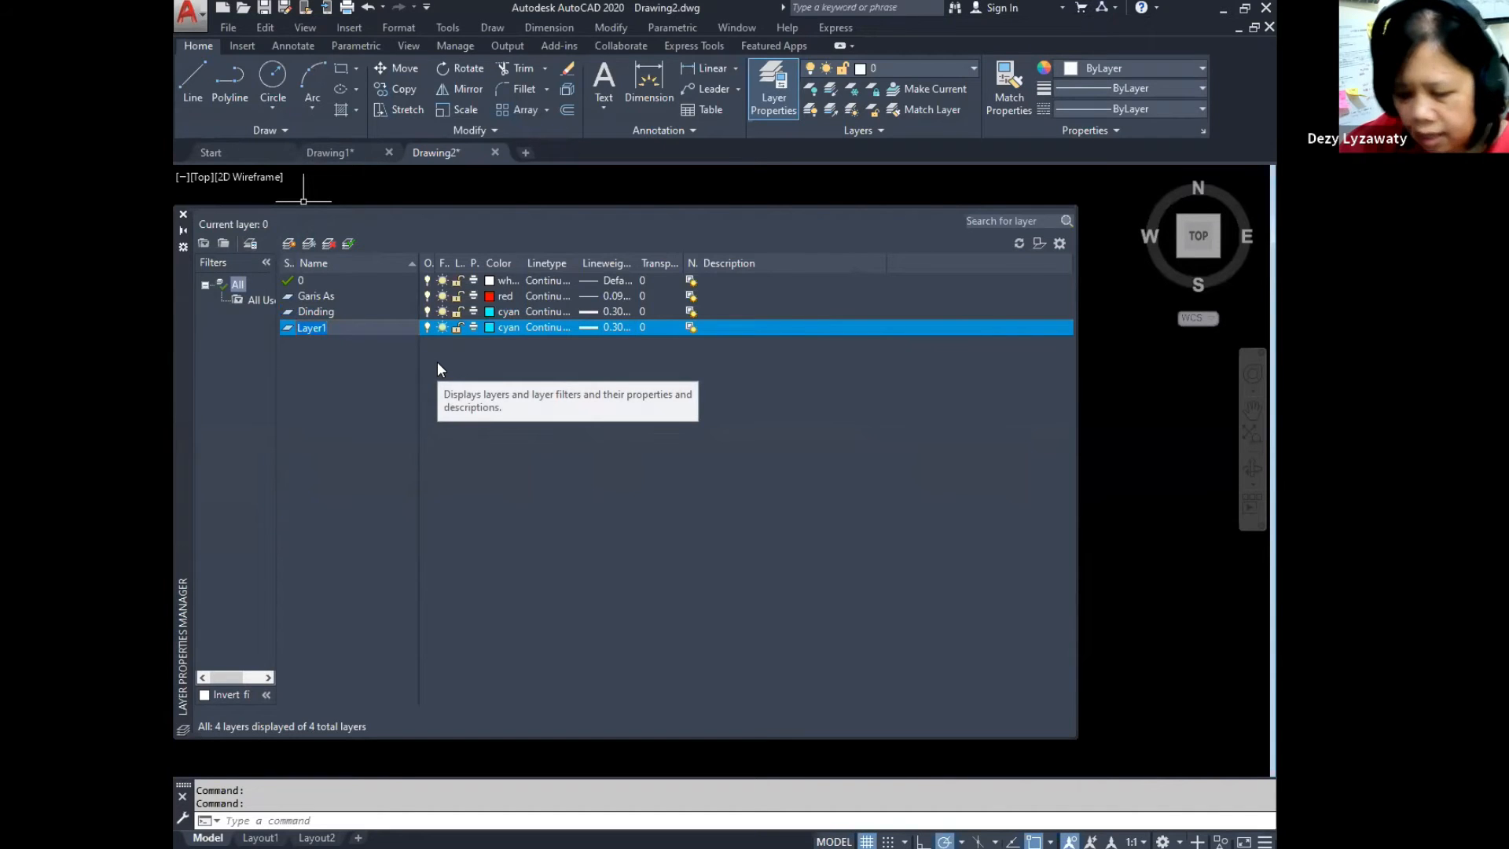
type("Kuse")
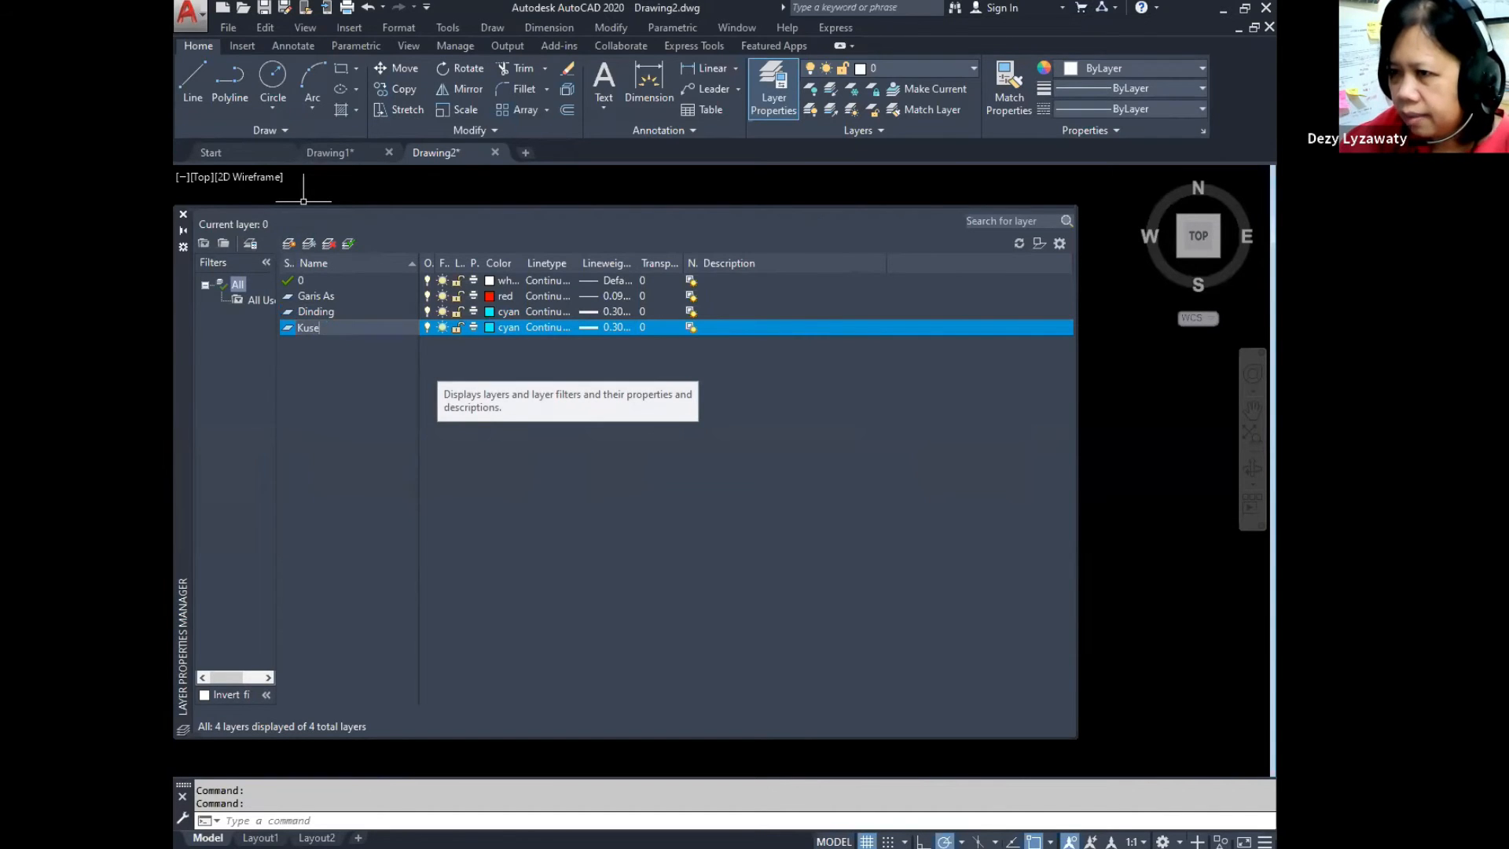
type("n")
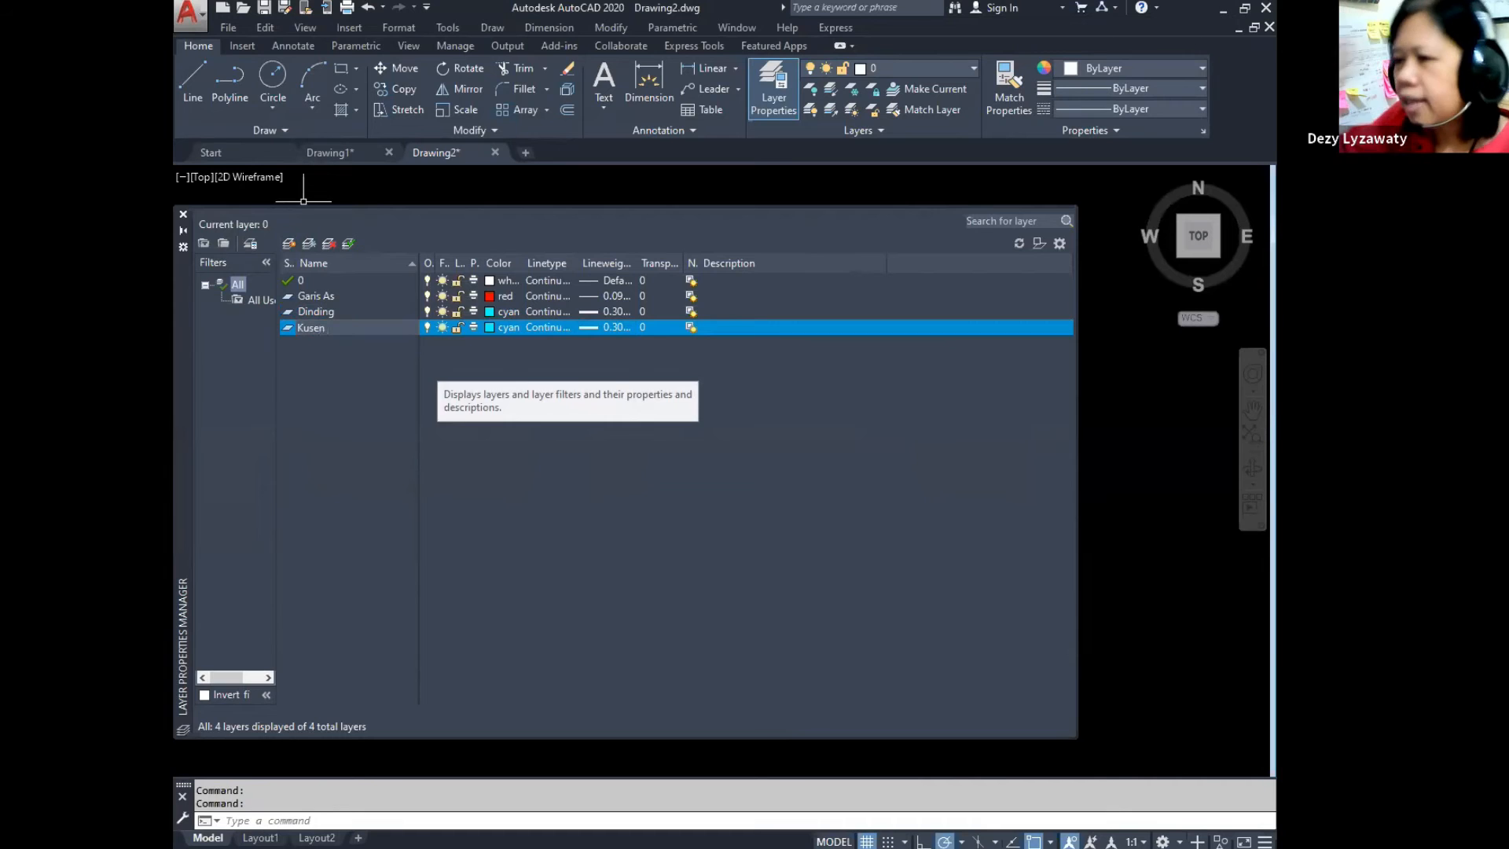
left_click(488, 326)
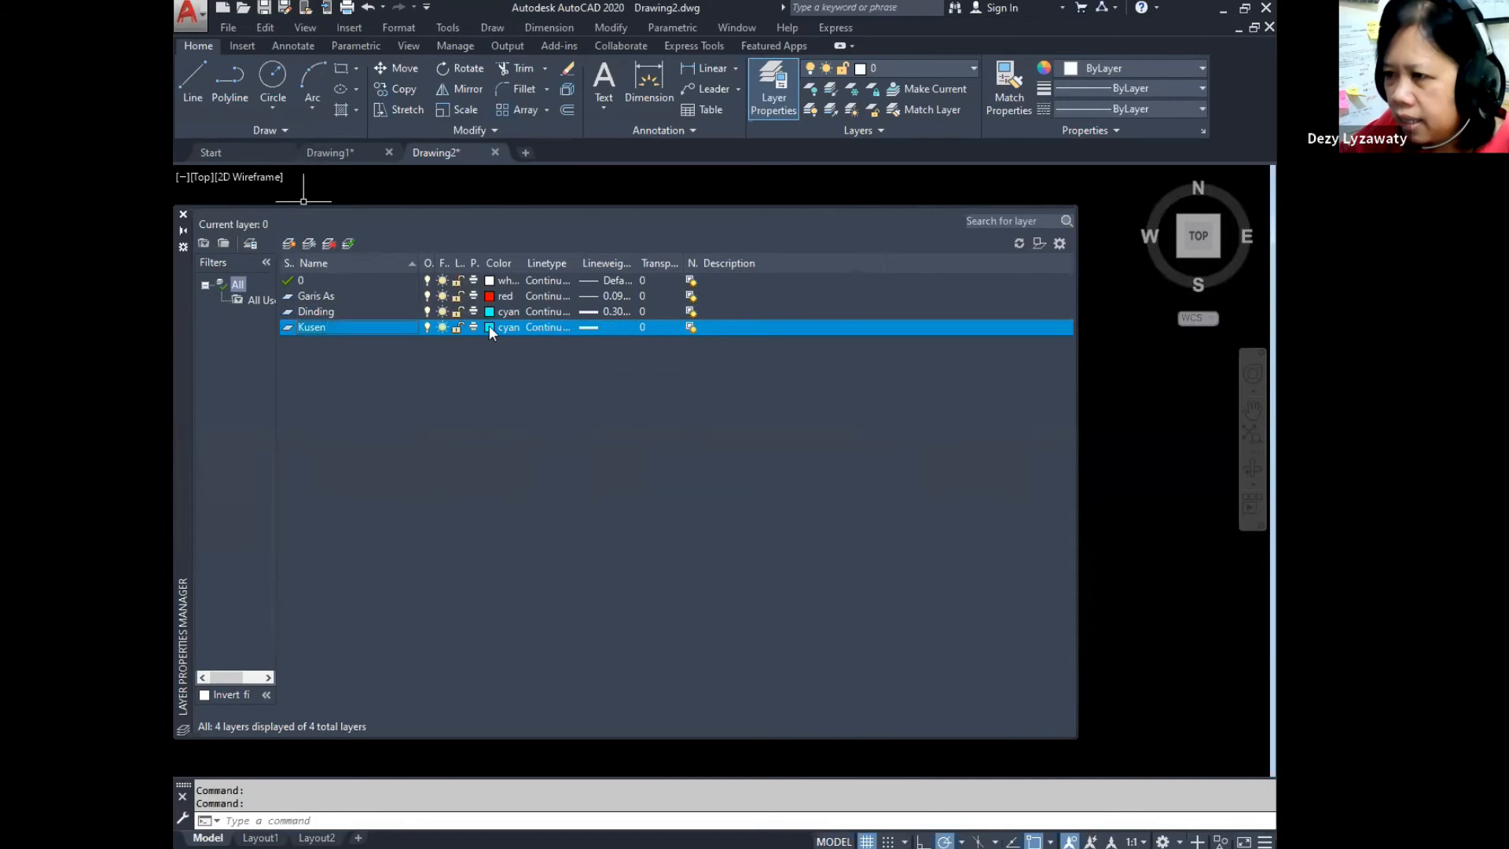
left_click(489, 325)
left_click(667, 472)
left_click(702, 570)
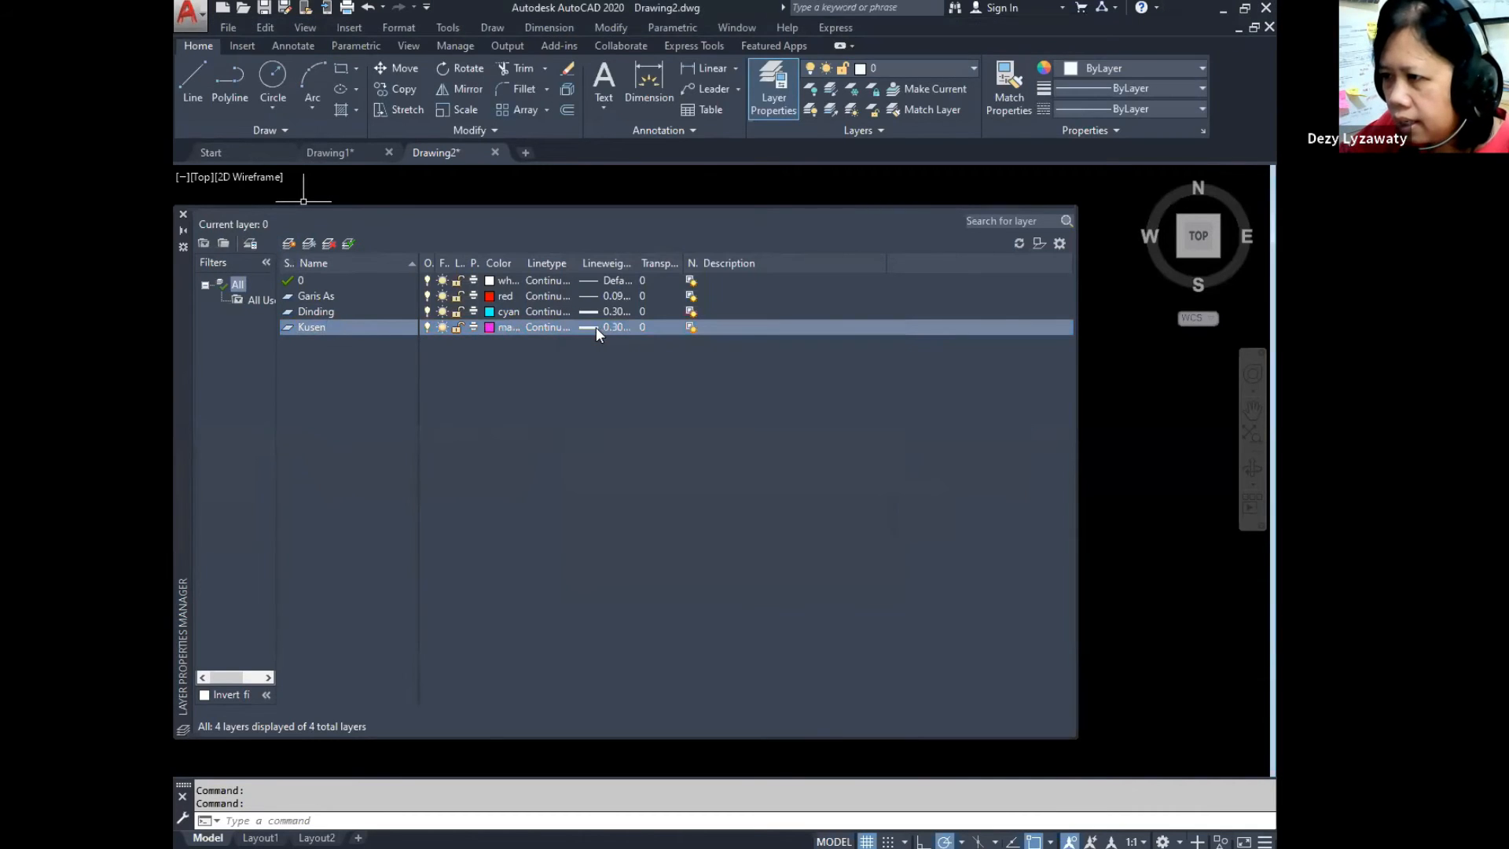
left_click(596, 327)
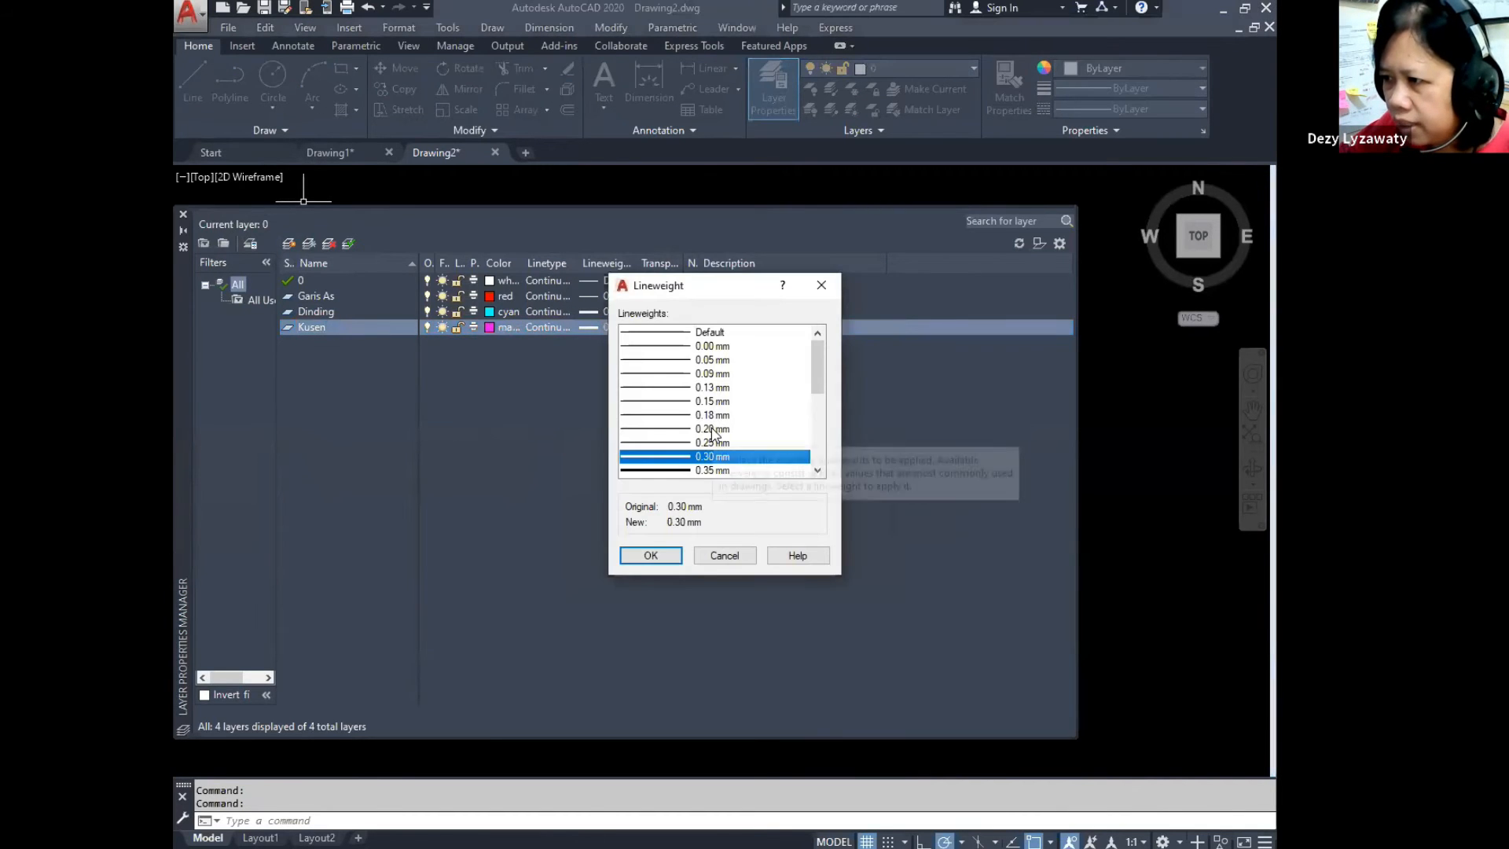
left_click(708, 431)
left_click(669, 554)
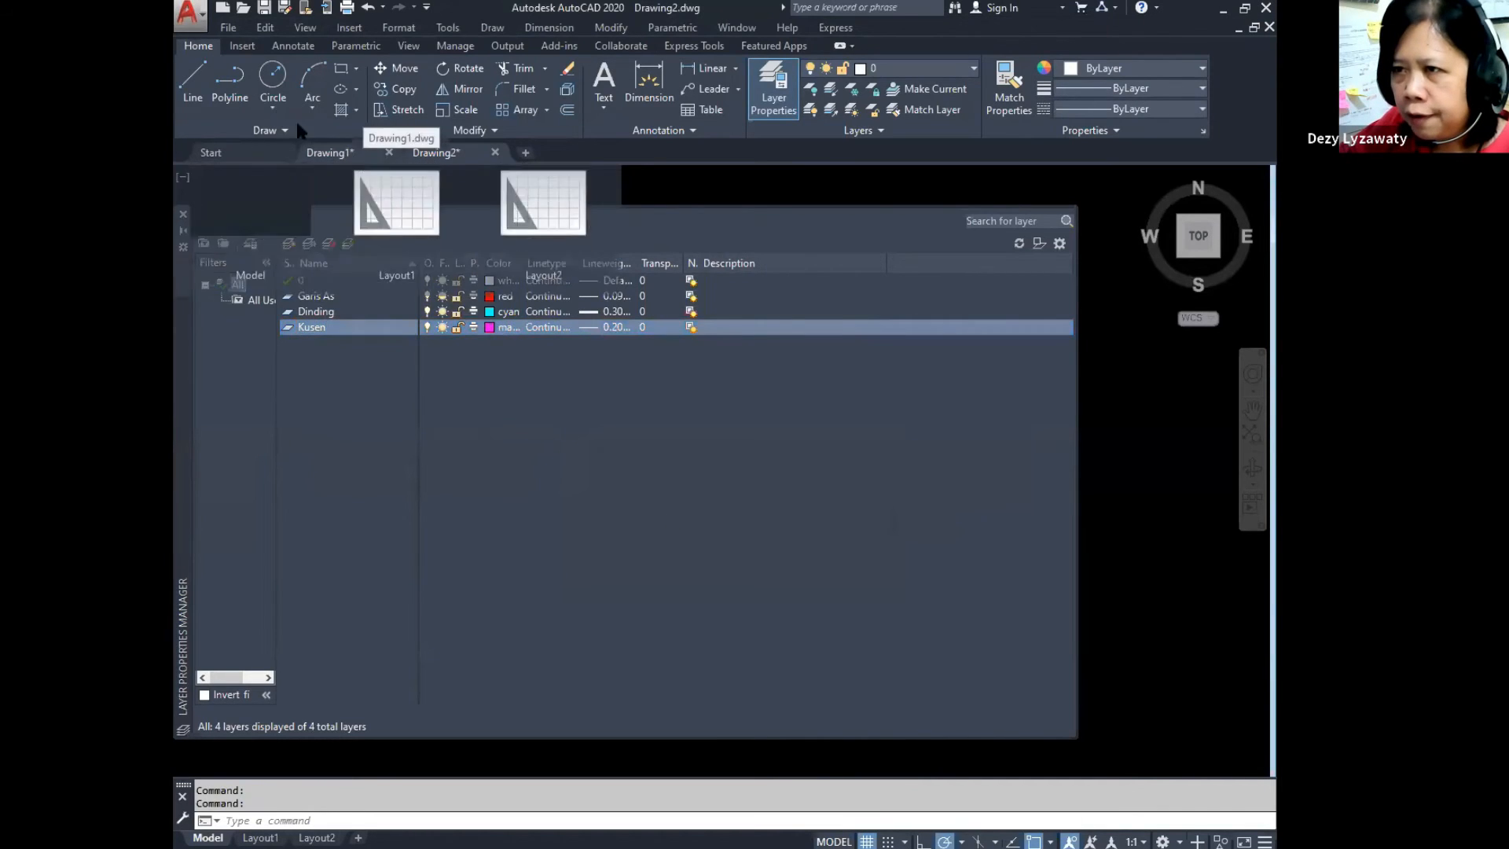
Step: Create a layer named Teks with index colour 131 and the Default lineweight
left_click(288, 244)
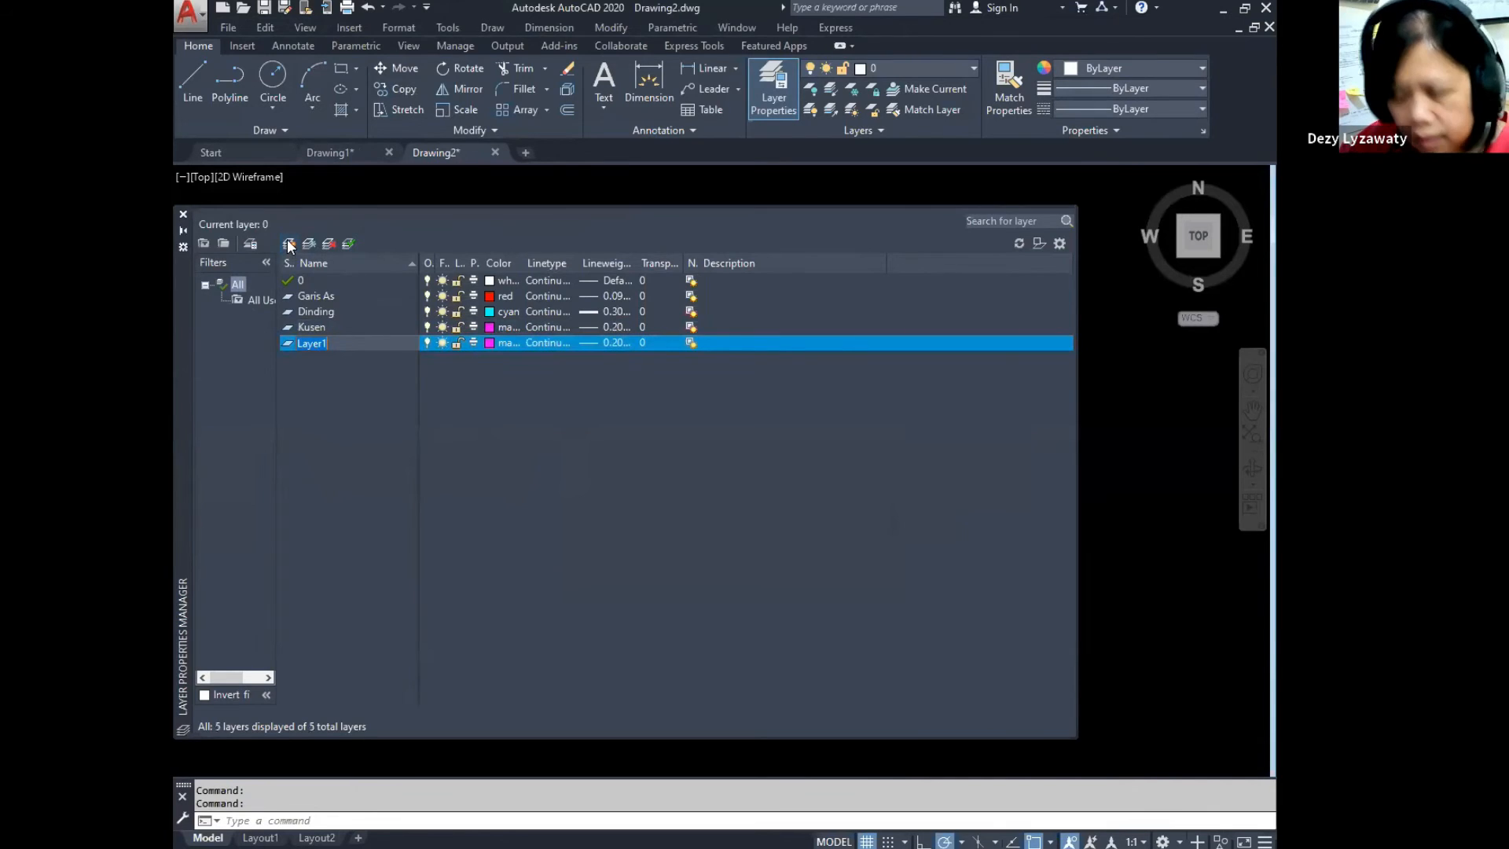
type("Teks")
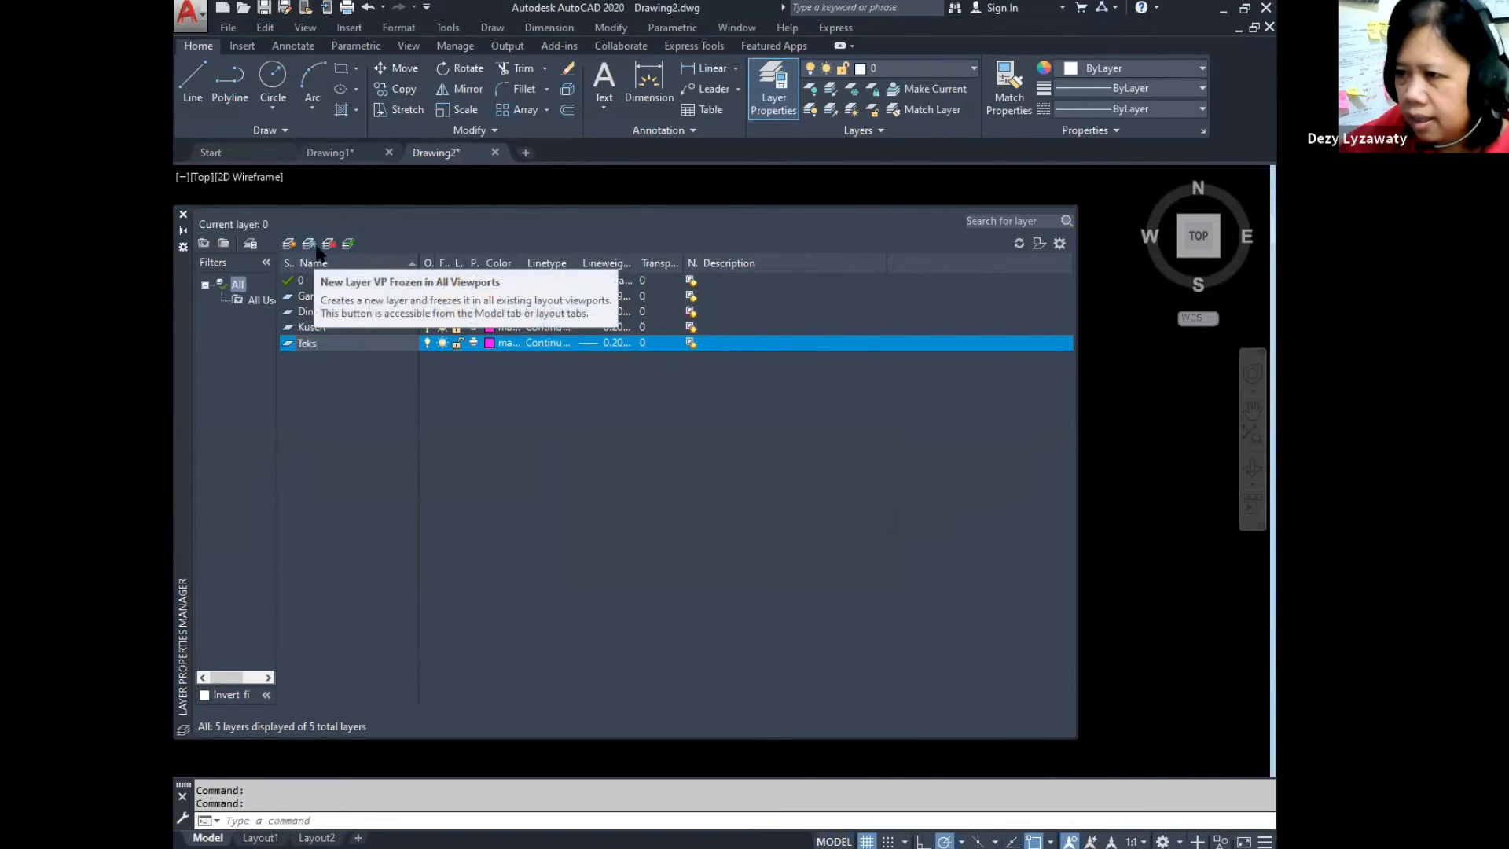
left_click(488, 343)
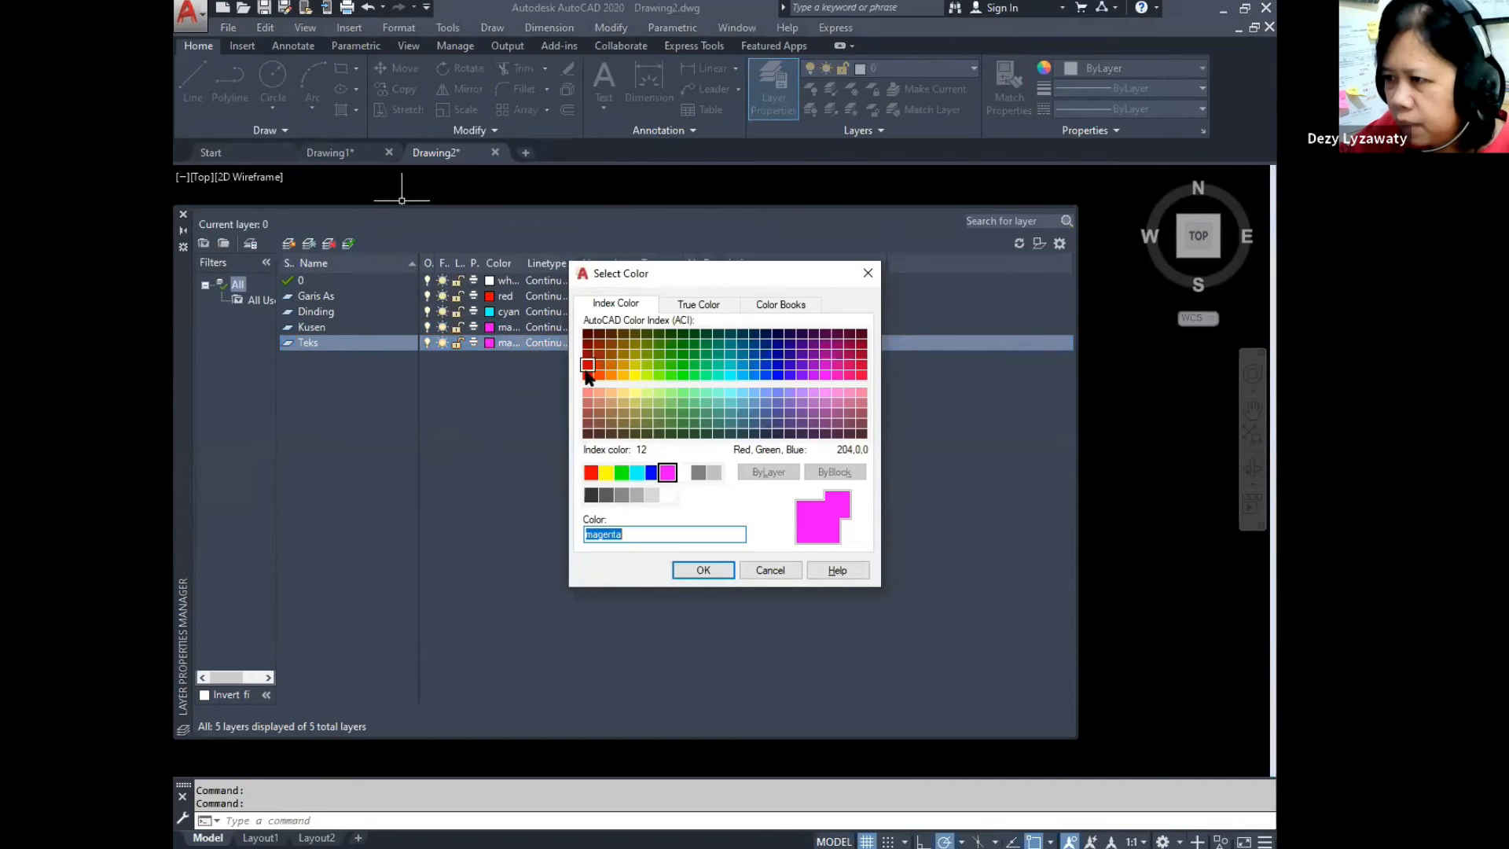
left_click(729, 393)
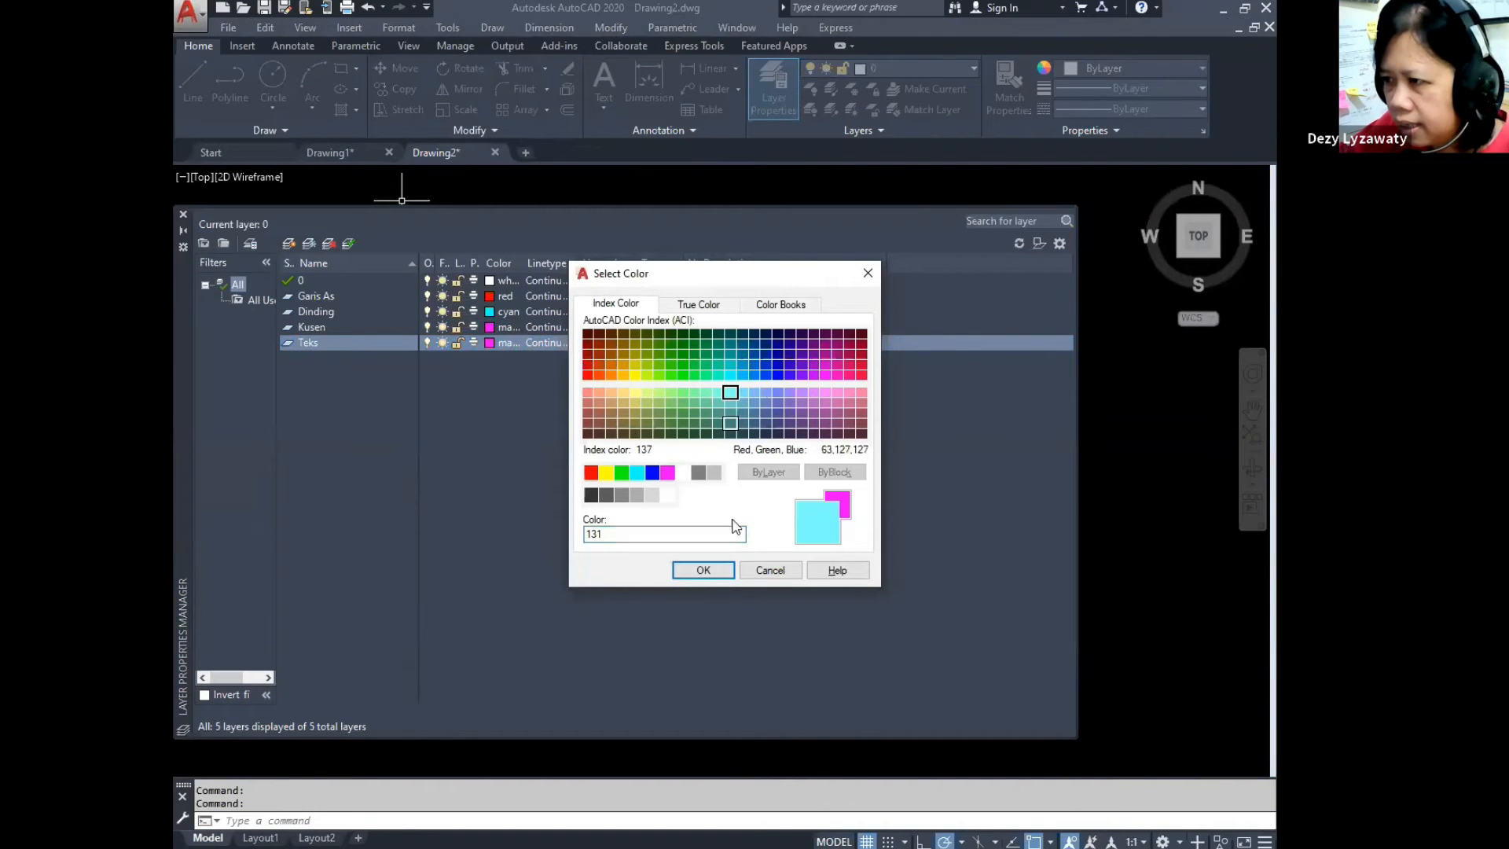
left_click(716, 570)
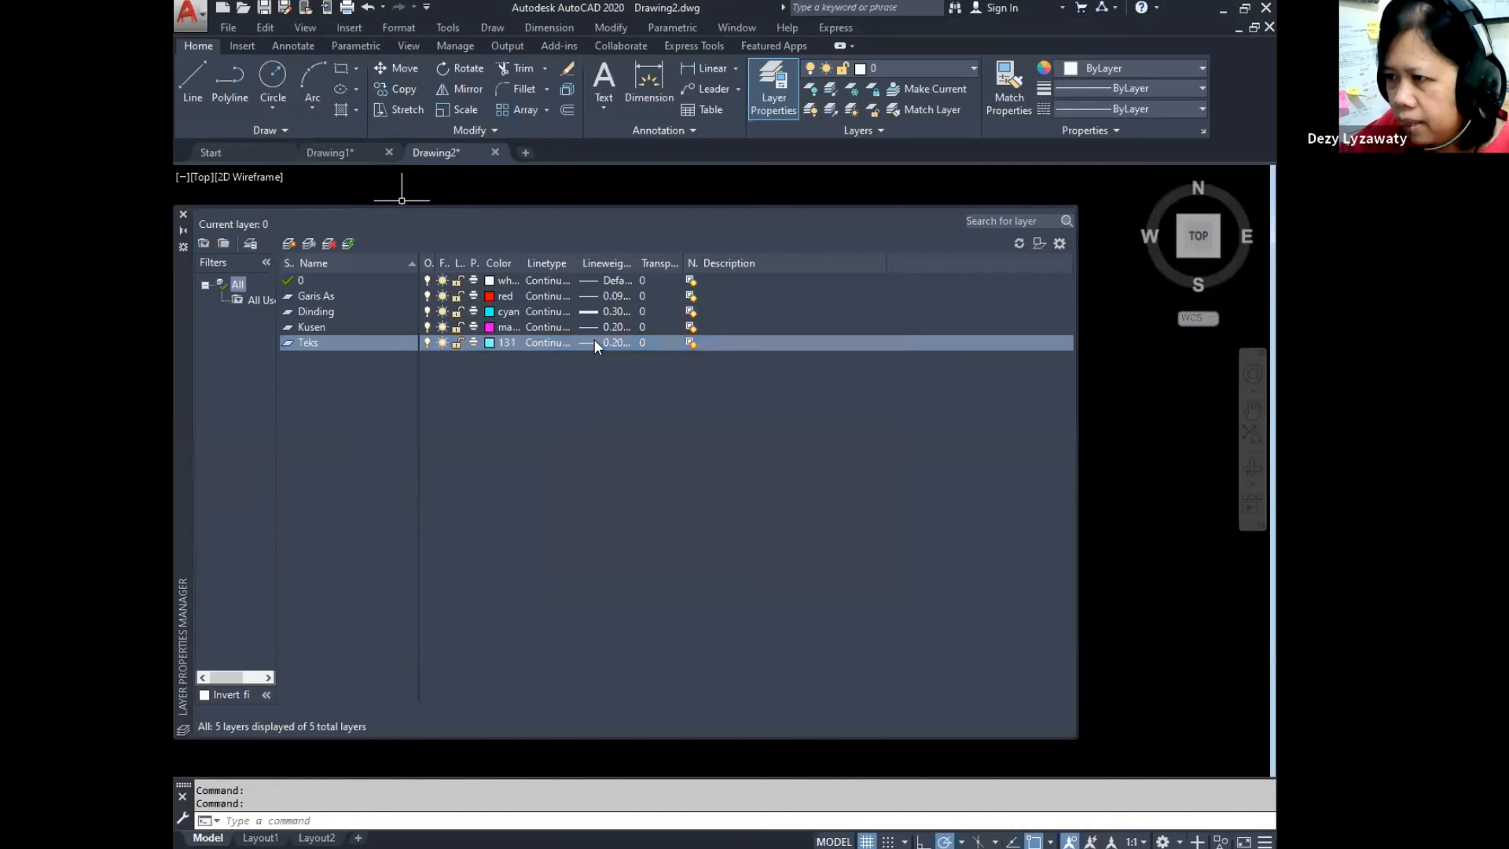
left_click(594, 343)
left_click(683, 332)
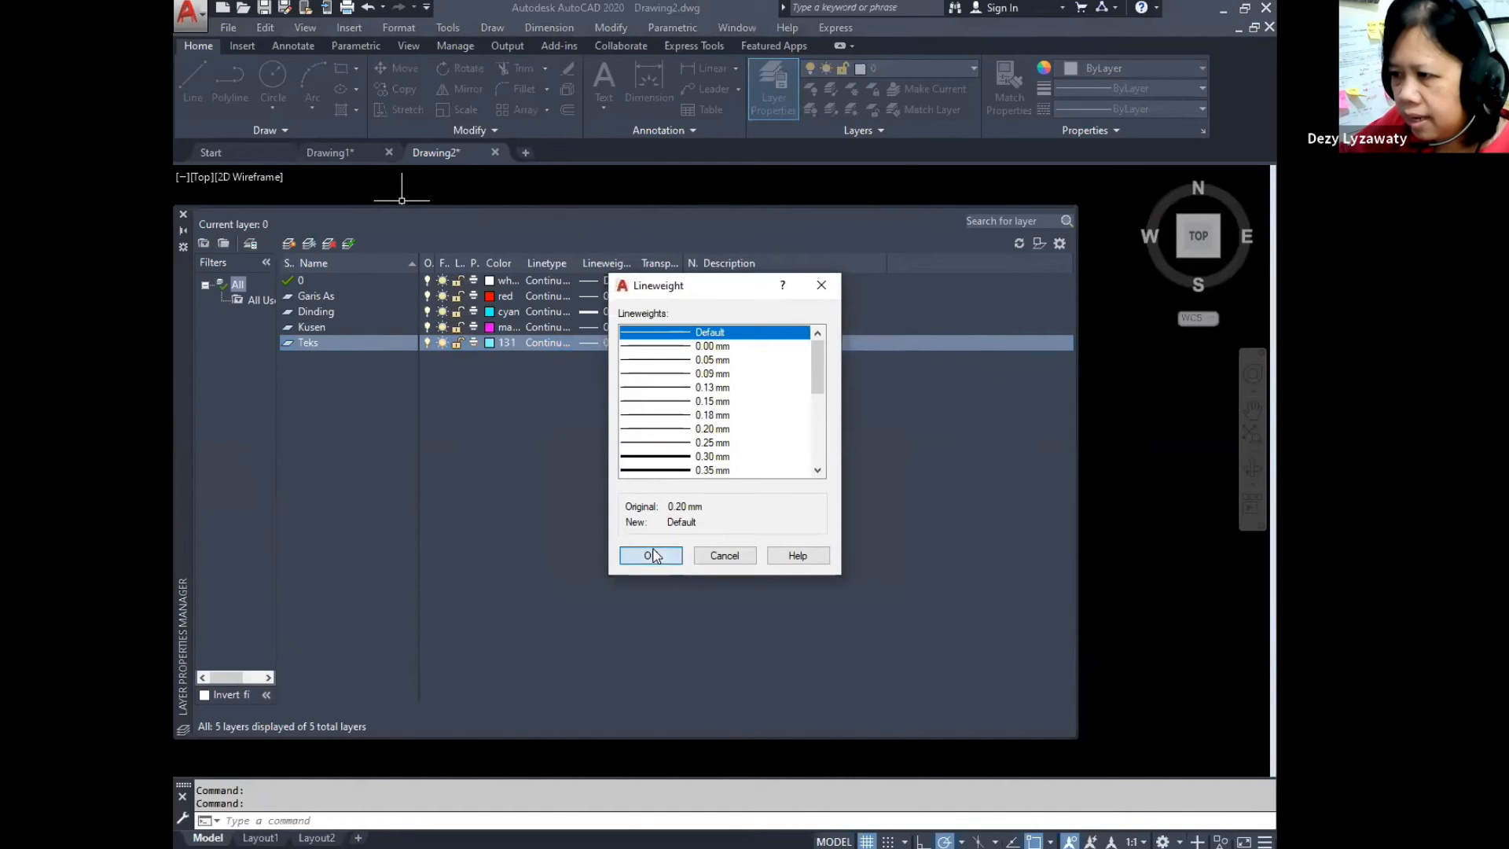
left_click(651, 555)
Step: Create a layer named Furniture with index colour 35 and a 0.20 mm lineweight, and close the layer manager
left_click(290, 244)
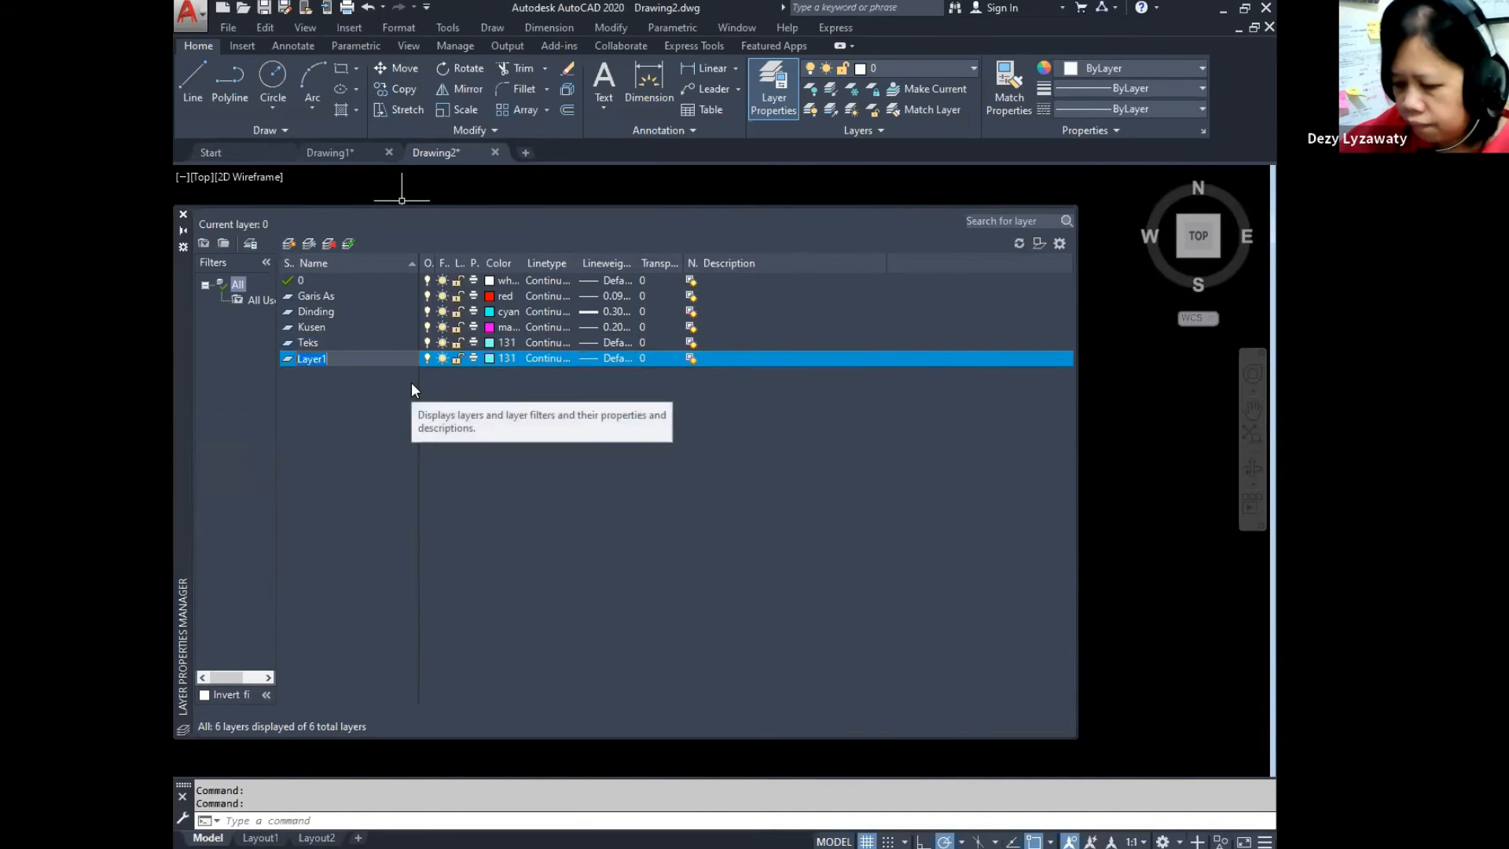
type("Furnit")
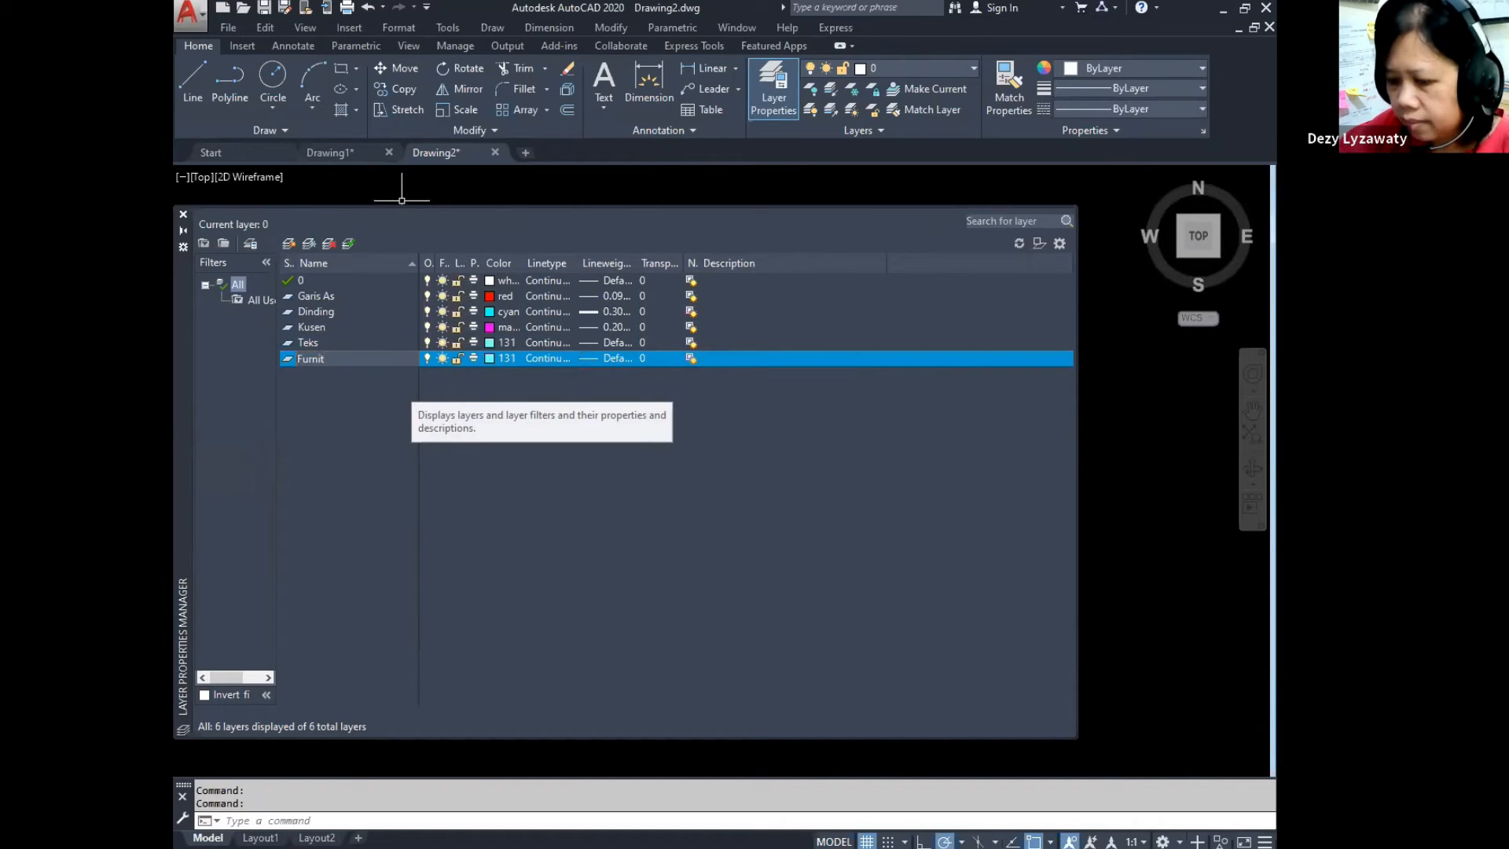
type("ure")
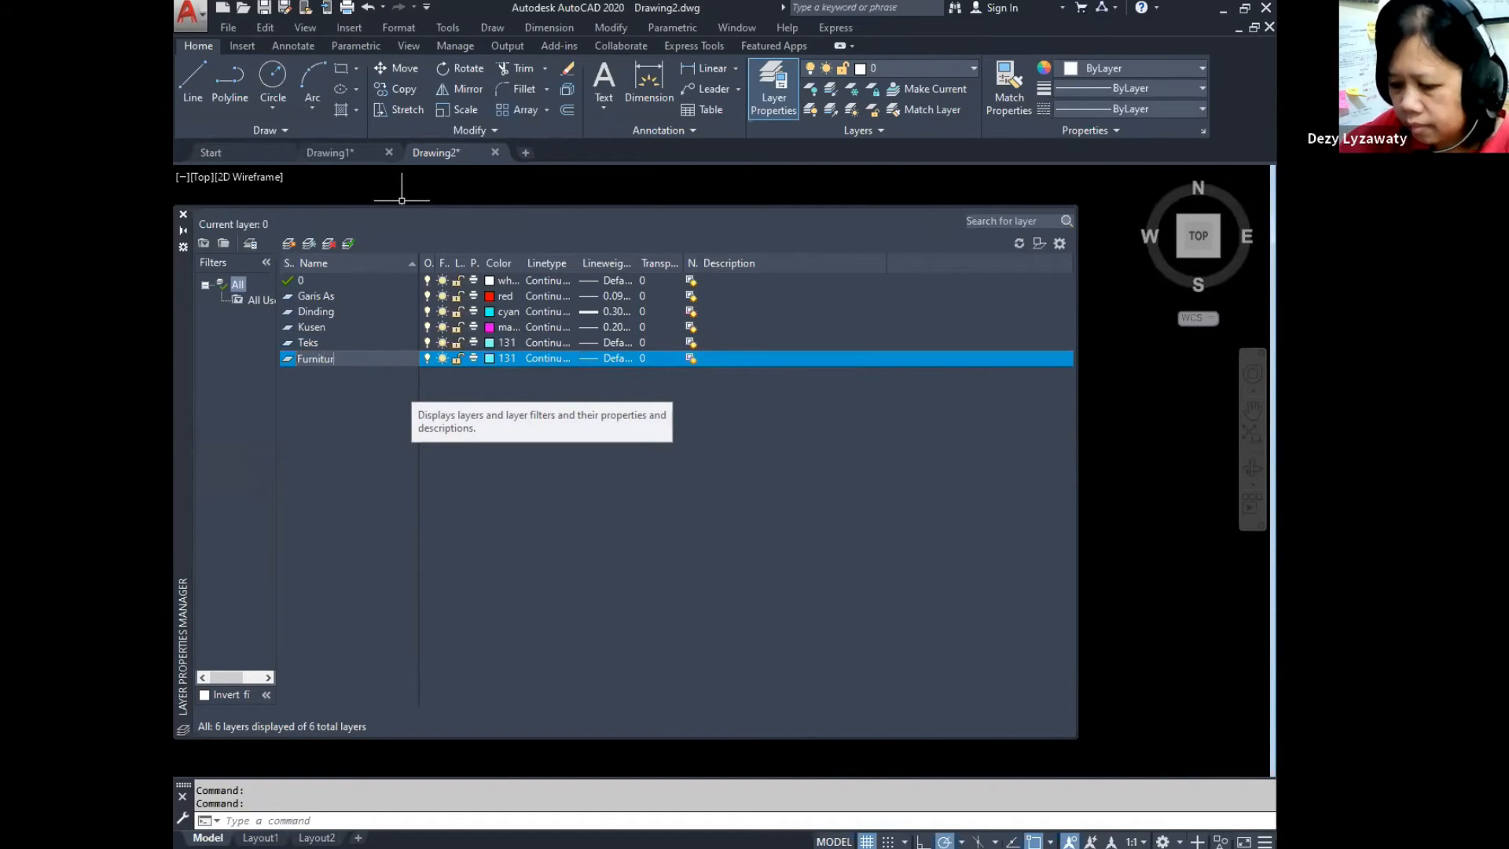
left_click(516, 360)
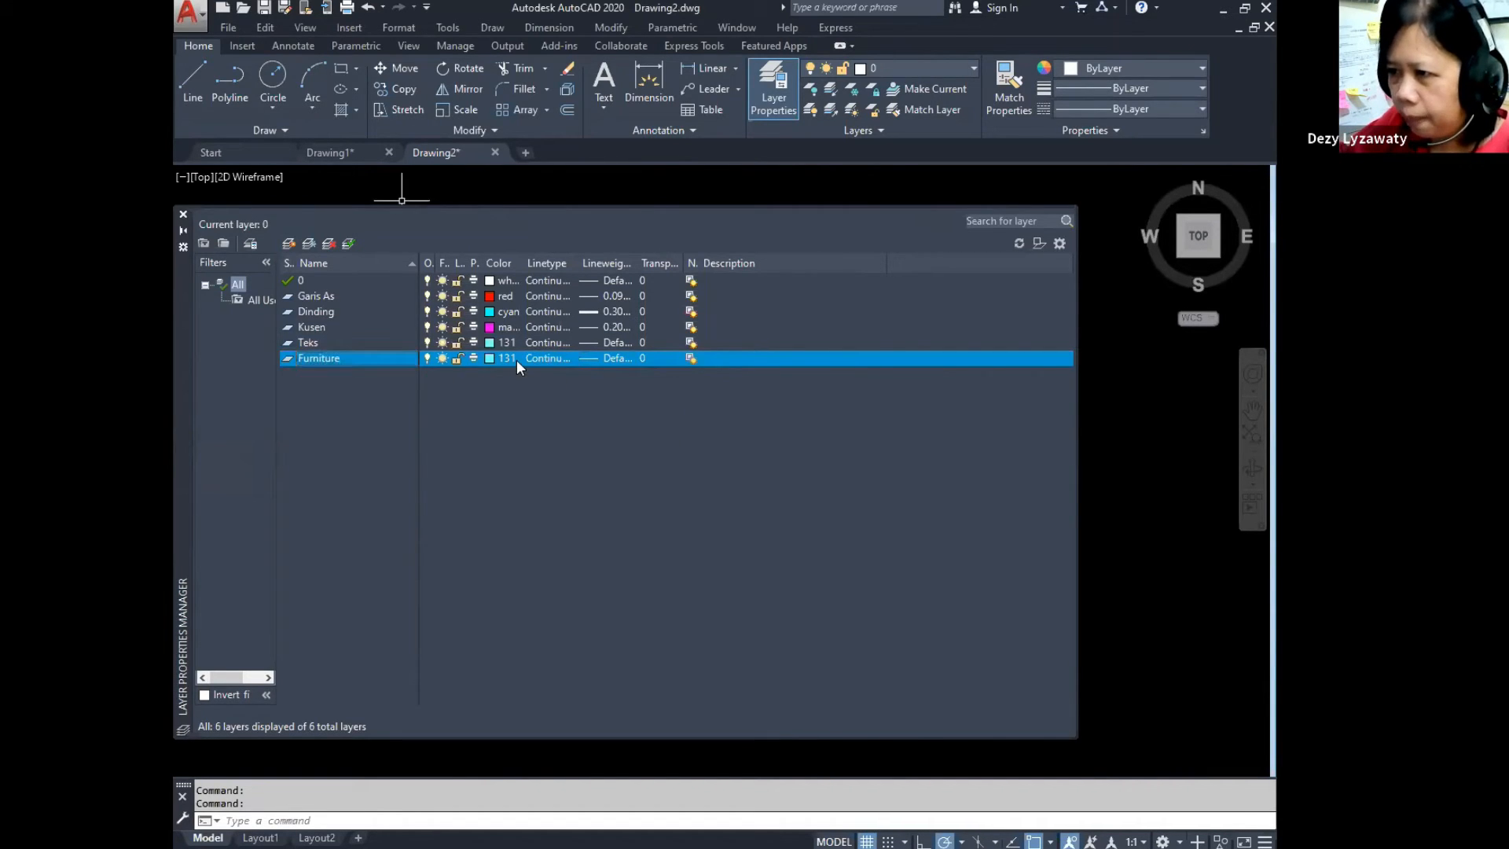
left_click(612, 413)
left_click(701, 569)
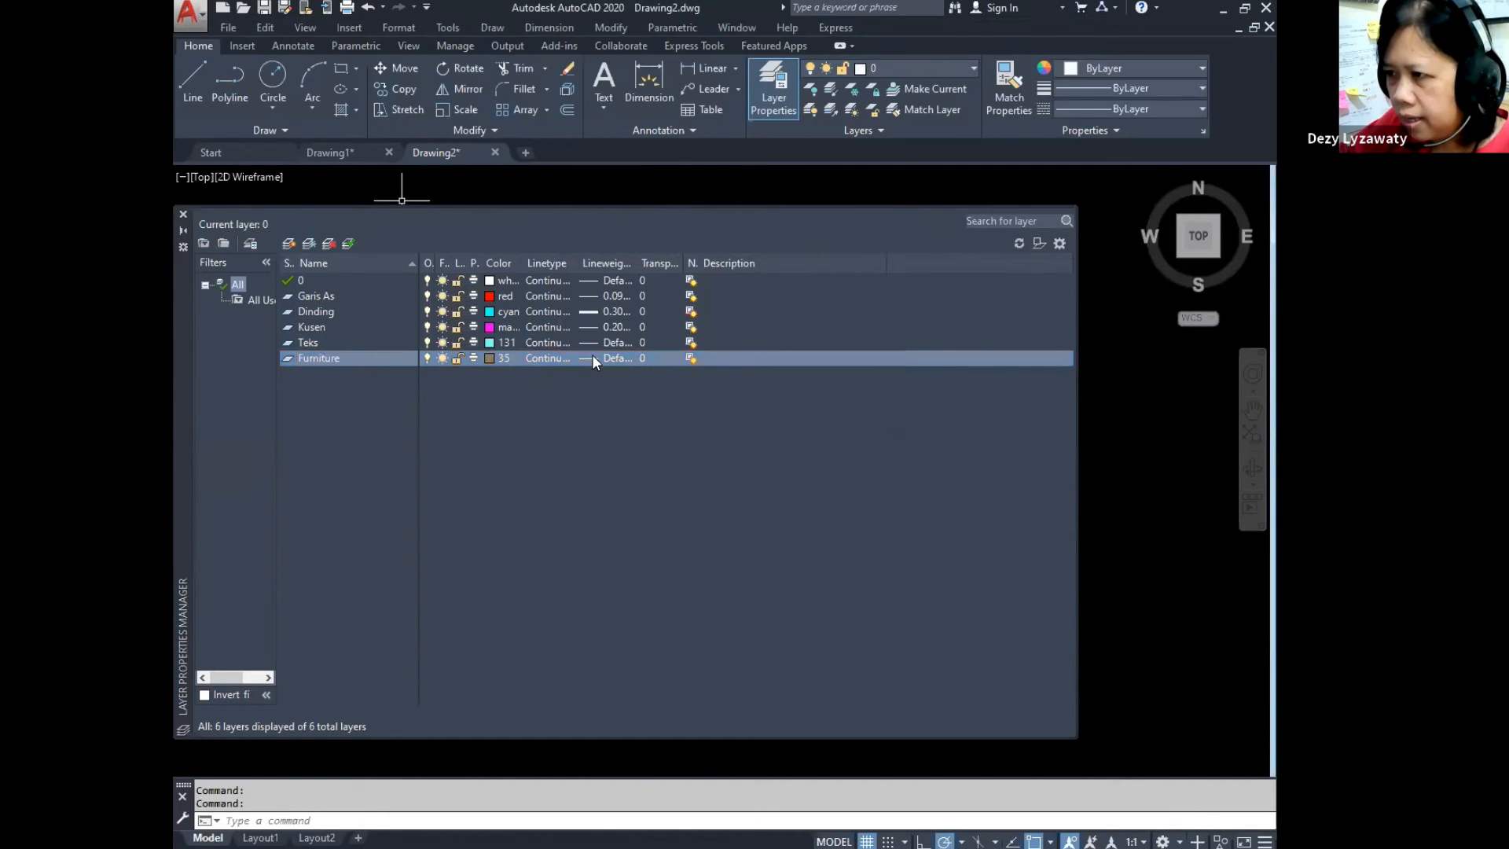
left_click(595, 358)
left_click(711, 428)
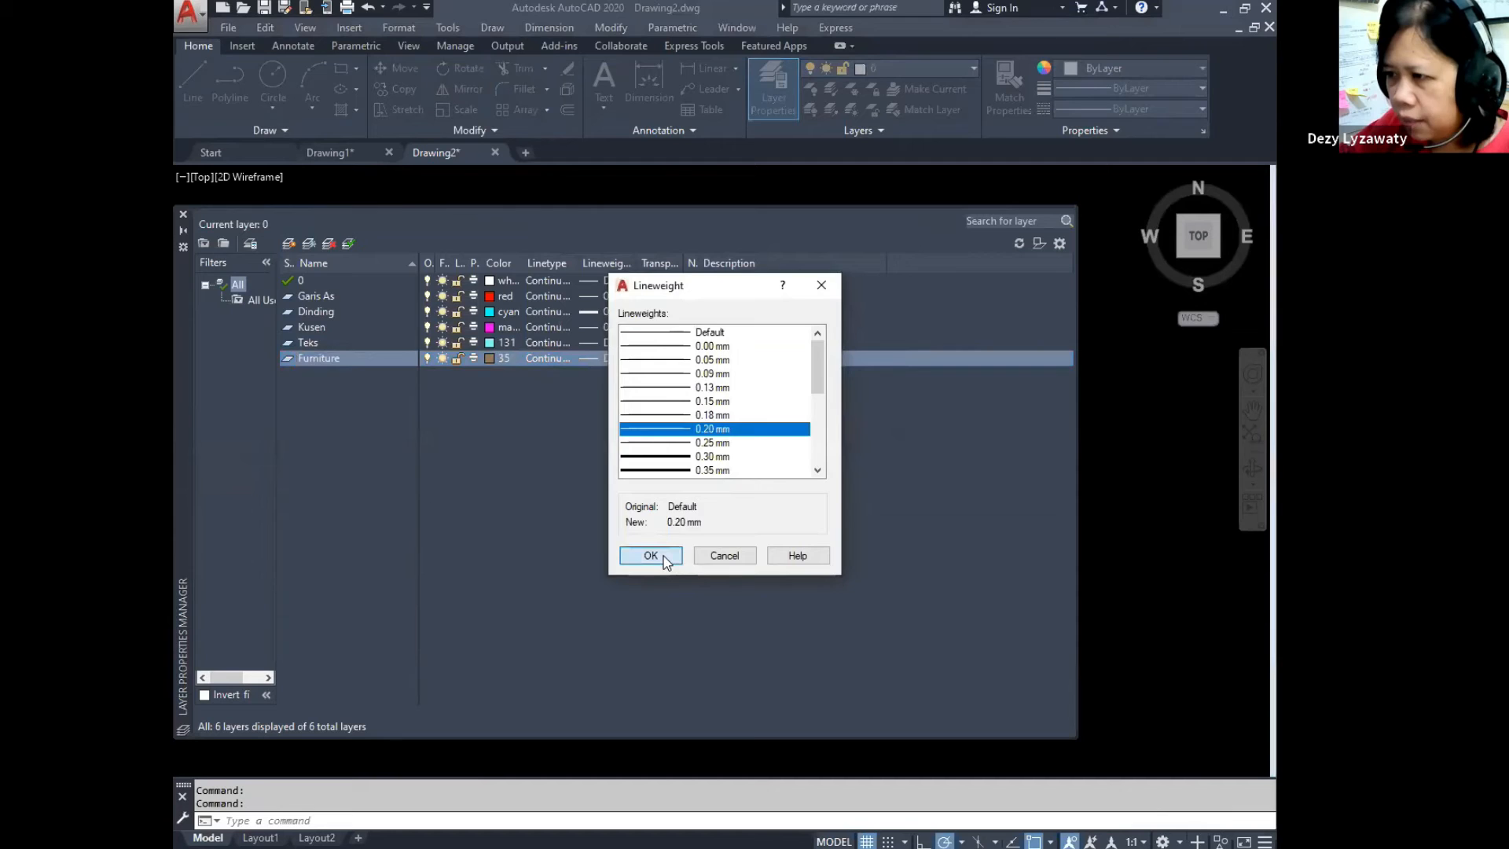
left_click(652, 555)
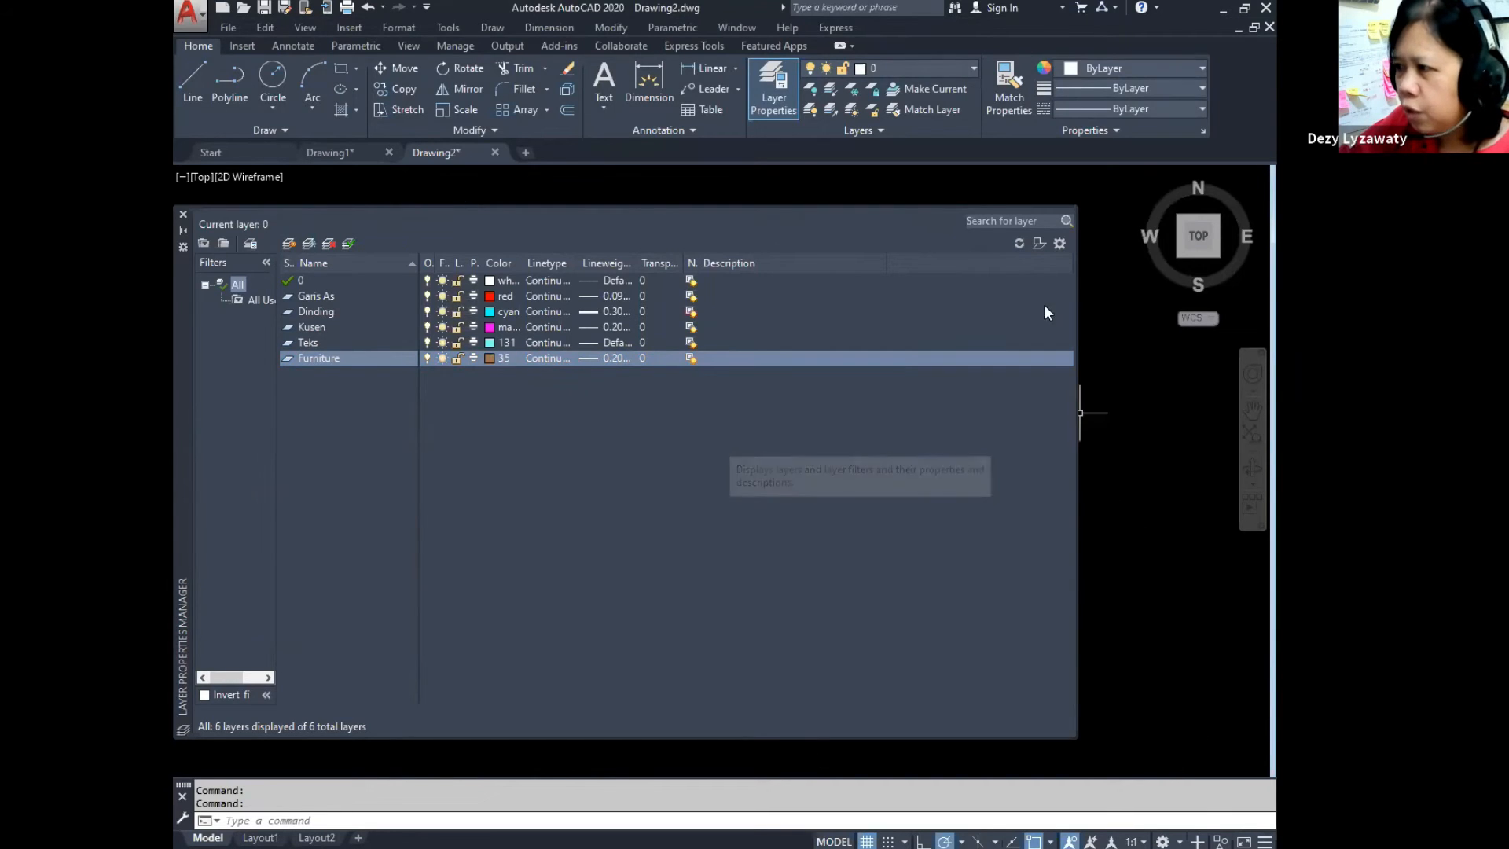
left_click(183, 216)
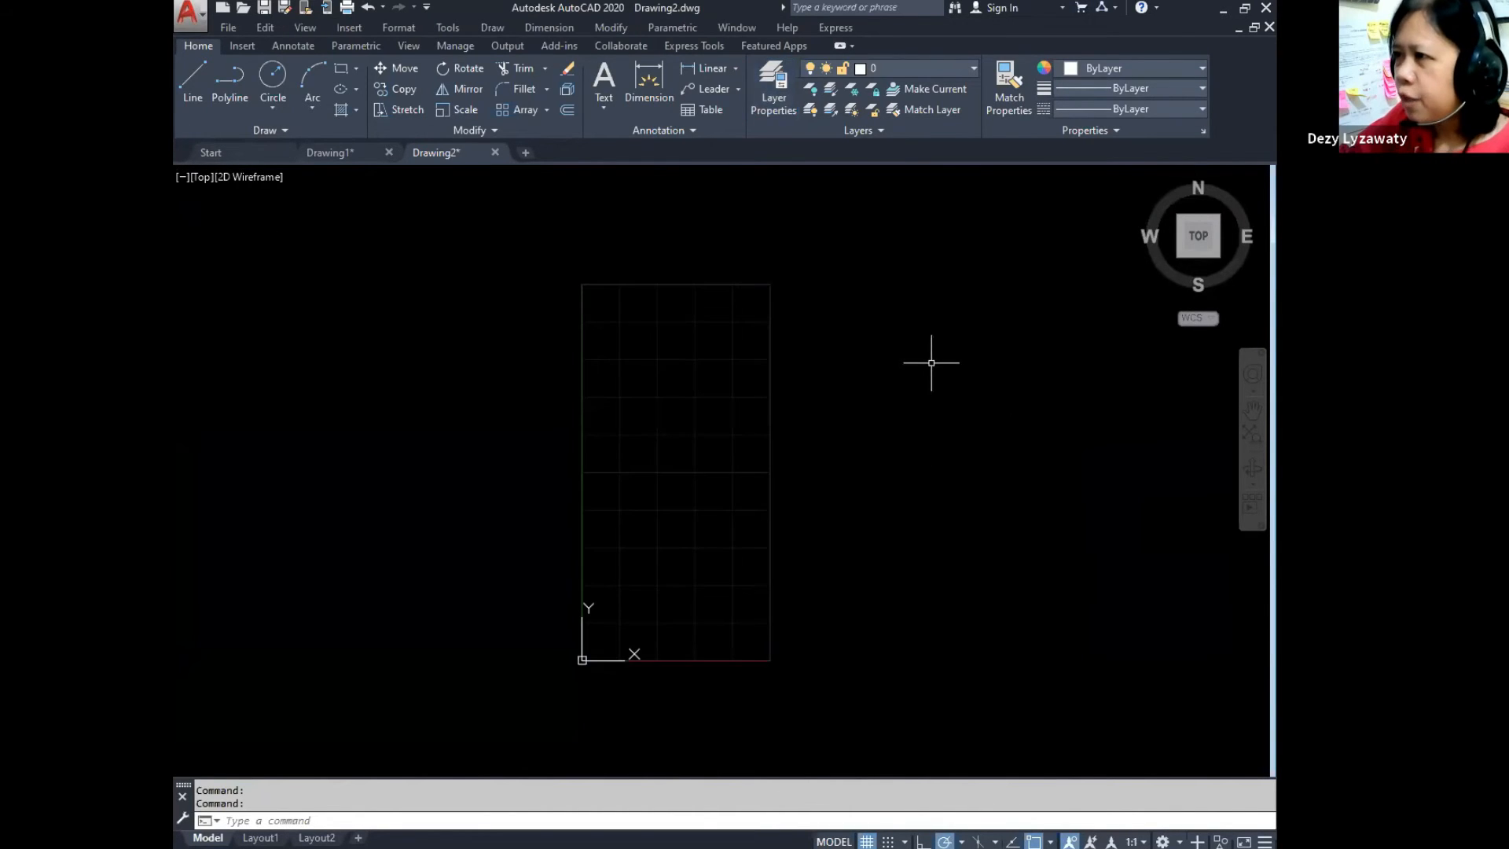
left_click(952, 72)
left_click(953, 70)
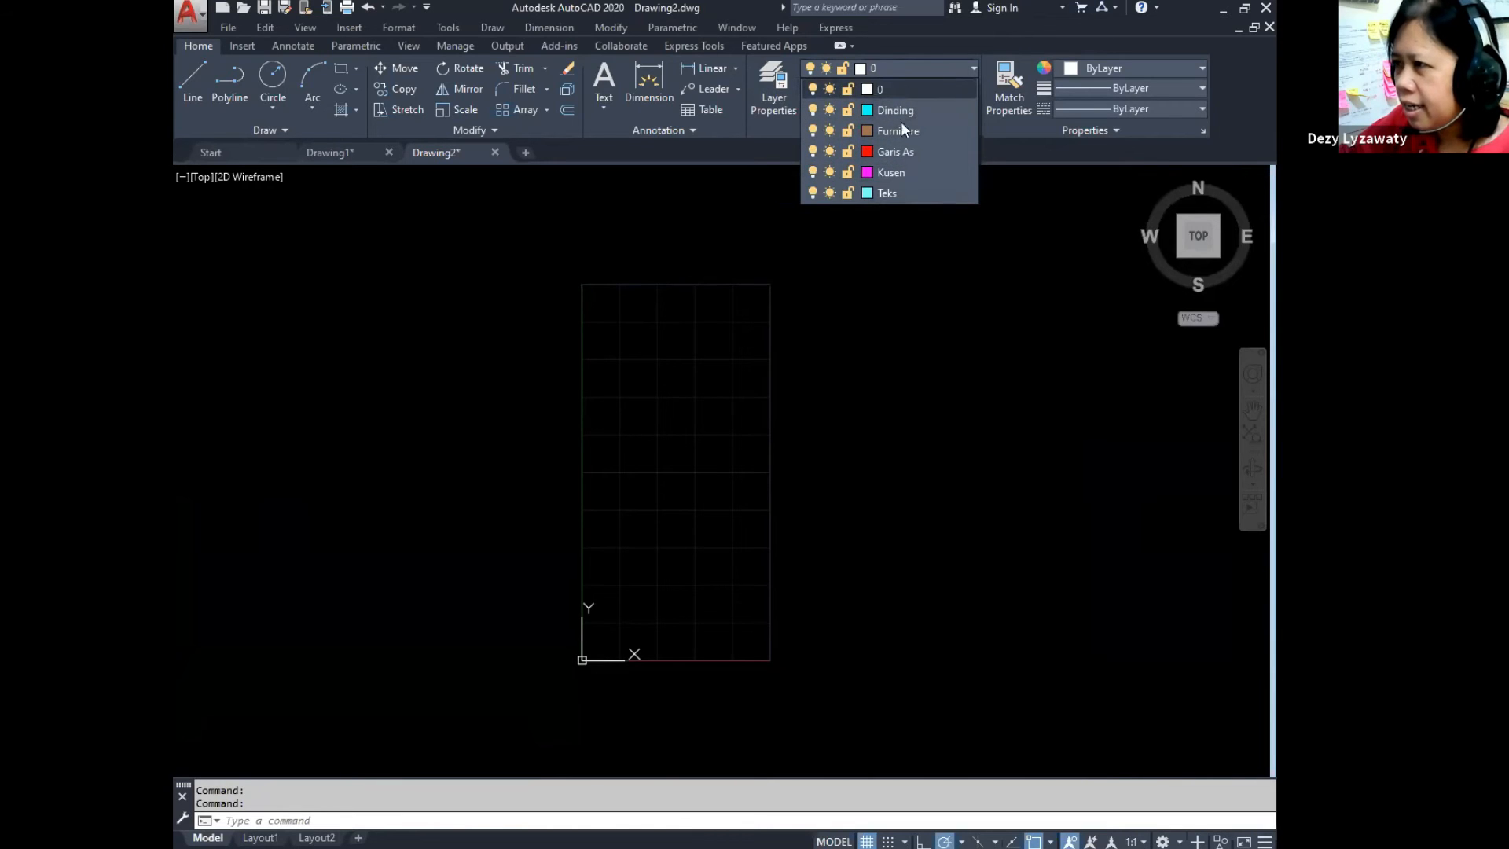
left_click(911, 236)
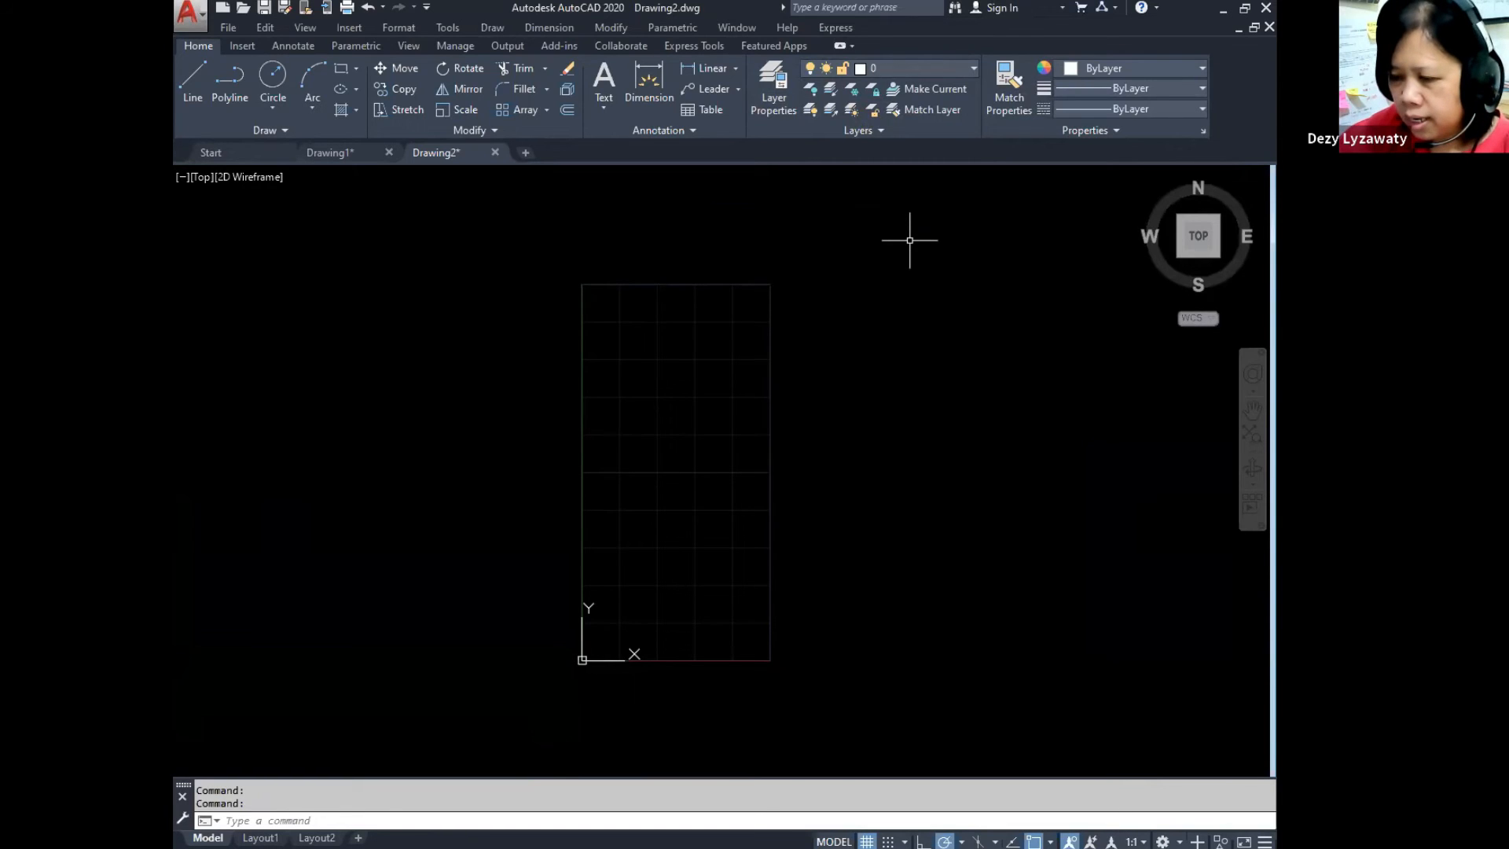
Step: Make Garis As the current layer
left_click(965, 67)
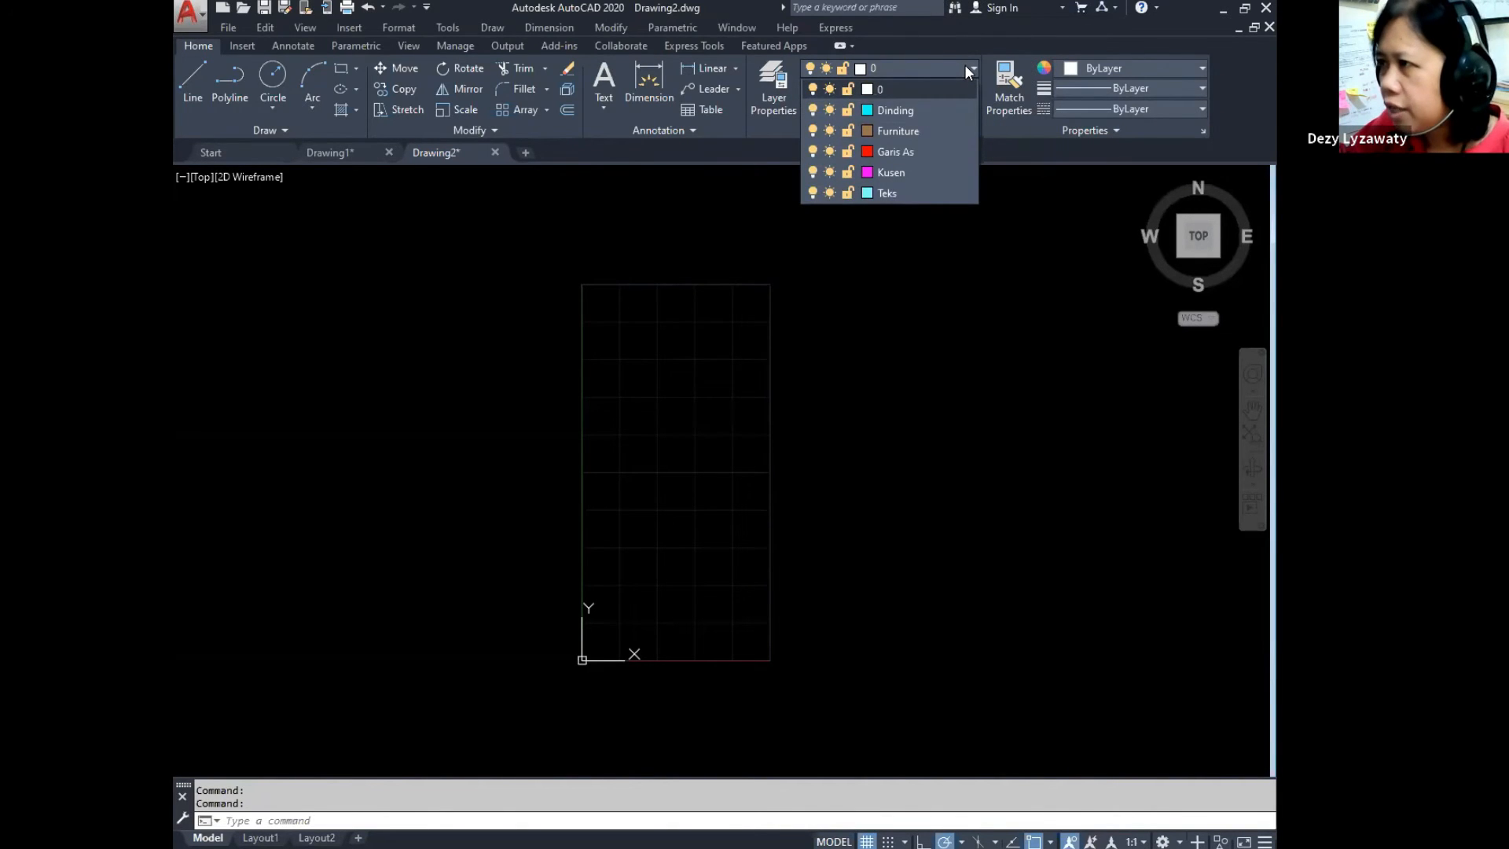
left_click(922, 151)
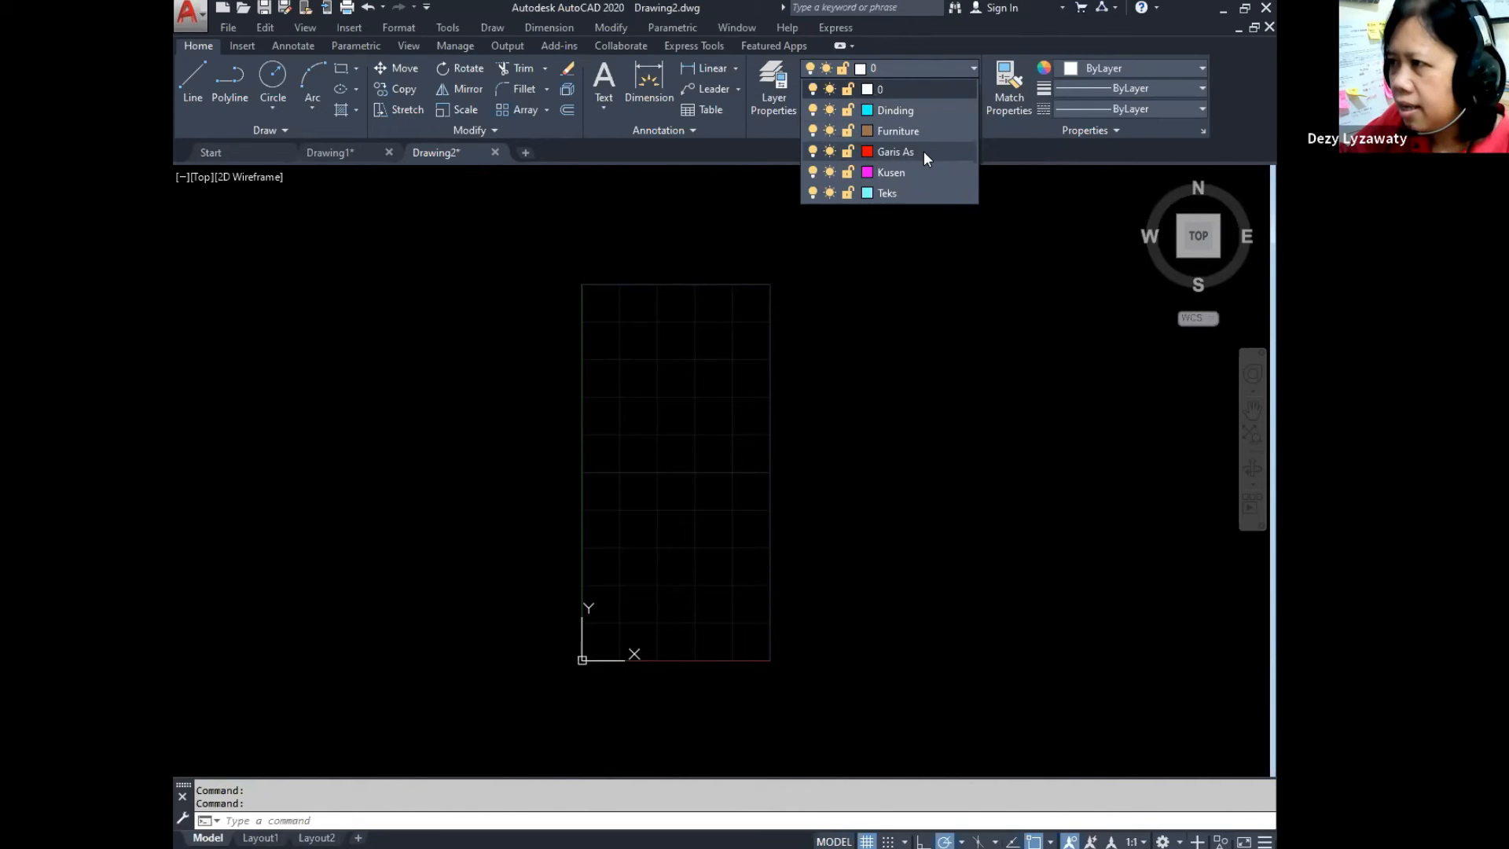
left_click(923, 151)
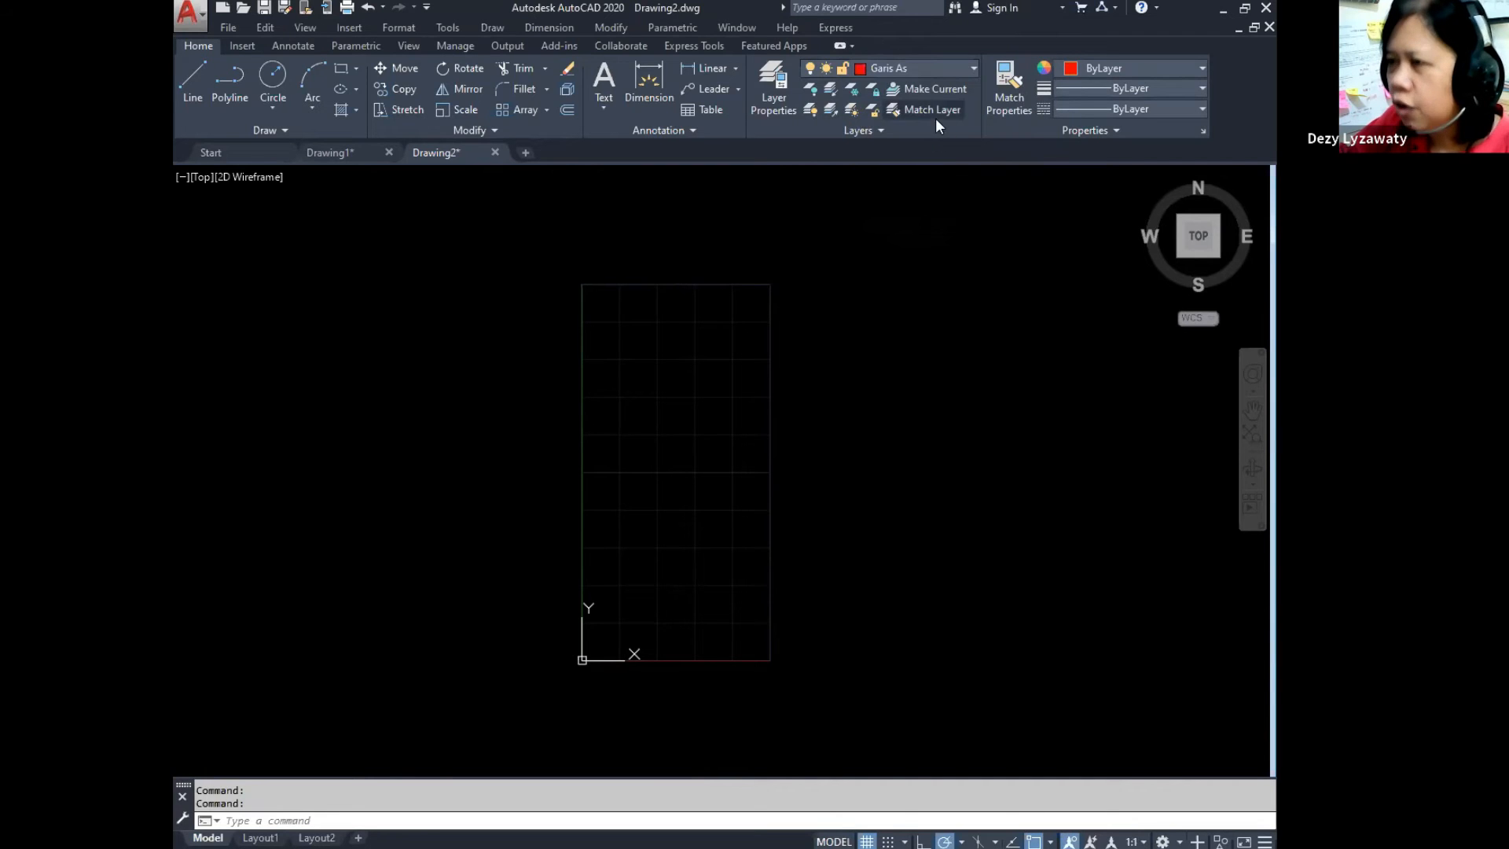
Step: Start the axis outline inside the upper grid area with a line 6500 straight down and a line 3000 to the right
left_click(492, 28)
left_click(507, 73)
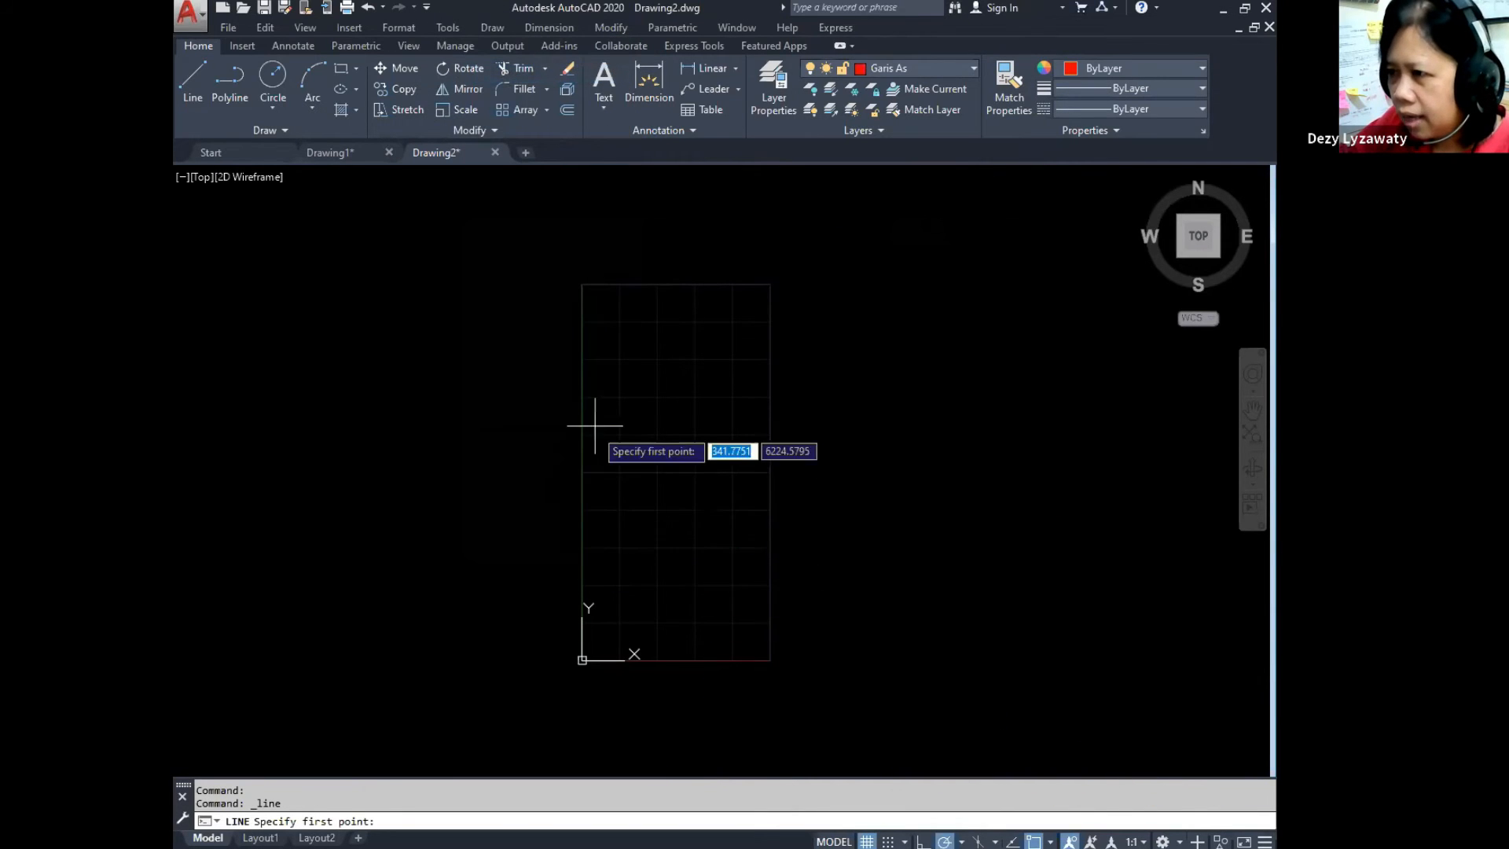
left_click(615, 334)
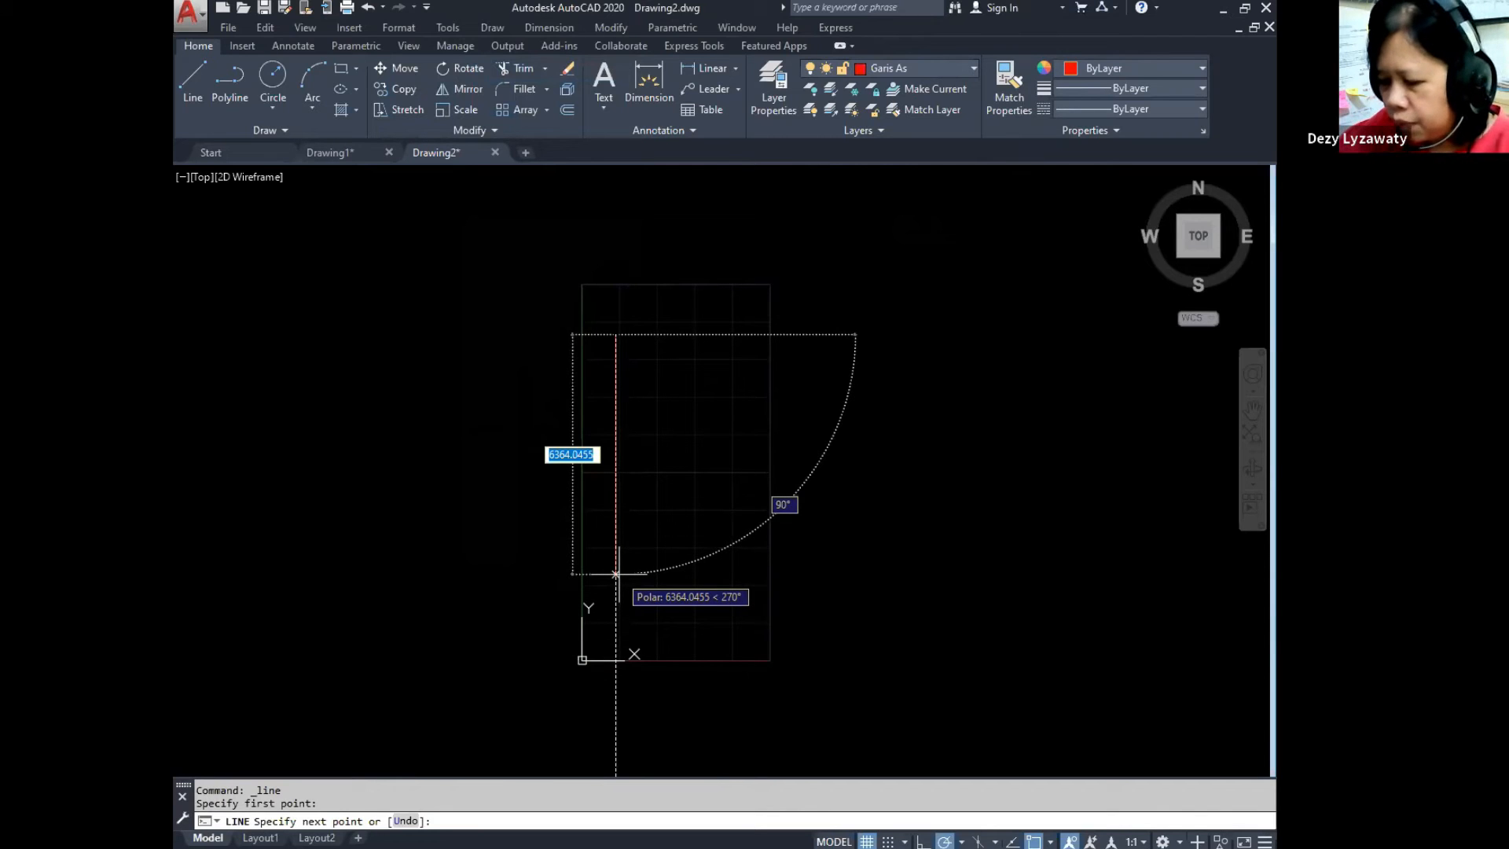
type("6500")
key("Return")
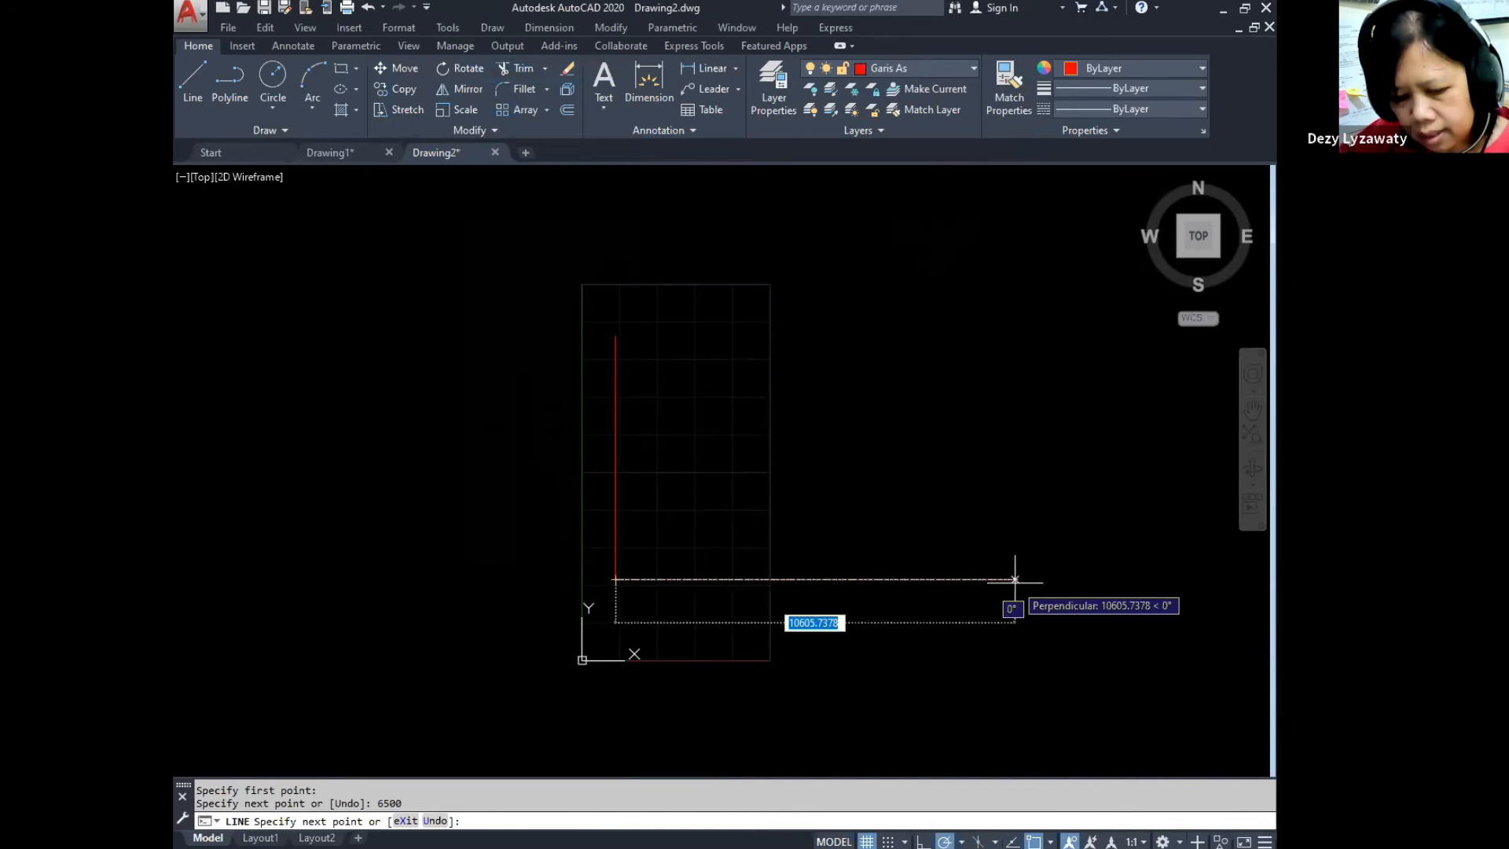
type("3000")
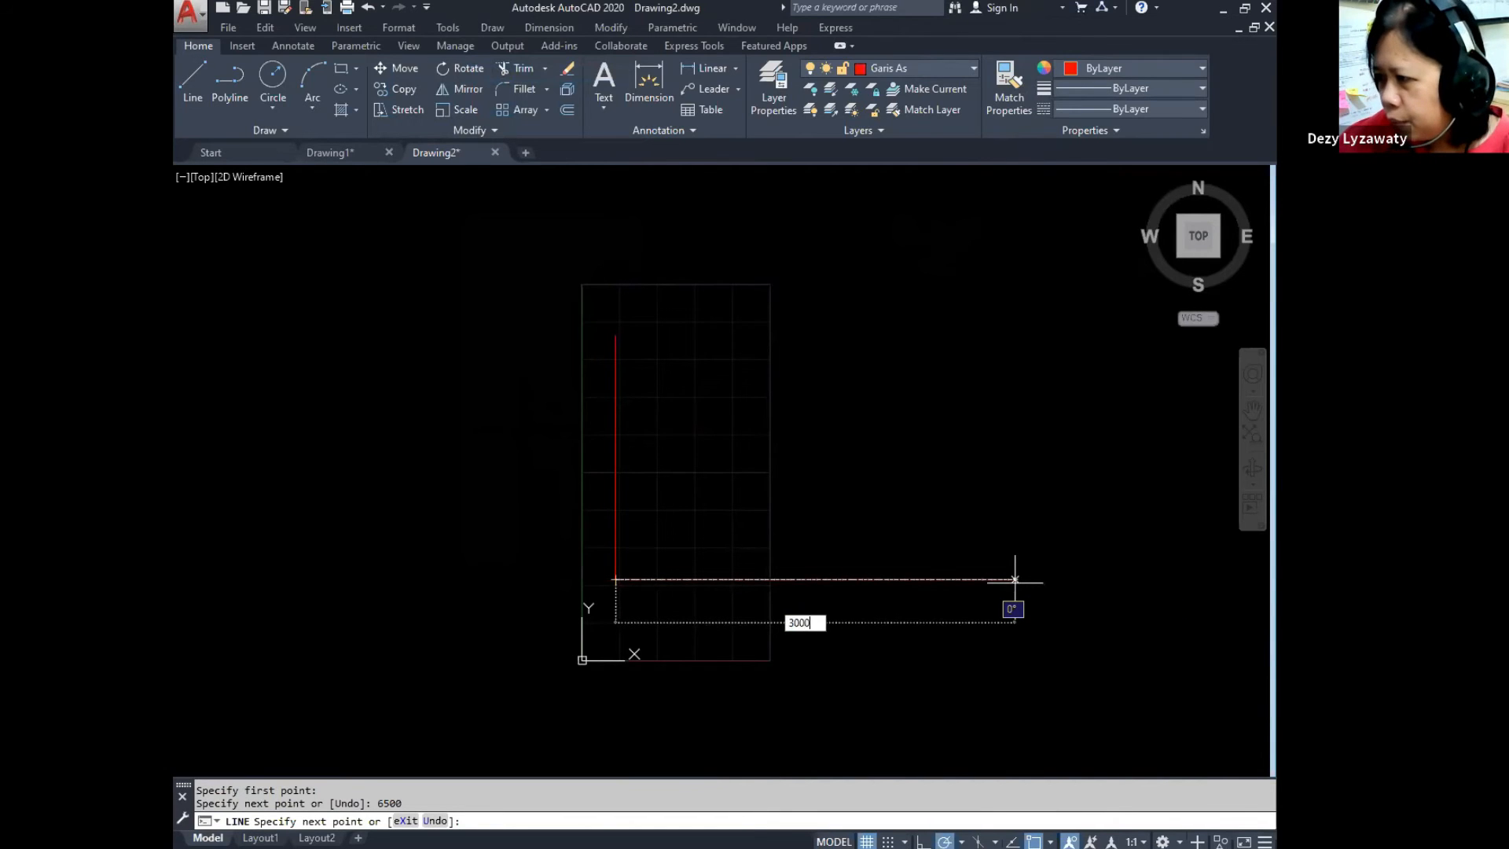
key("Return")
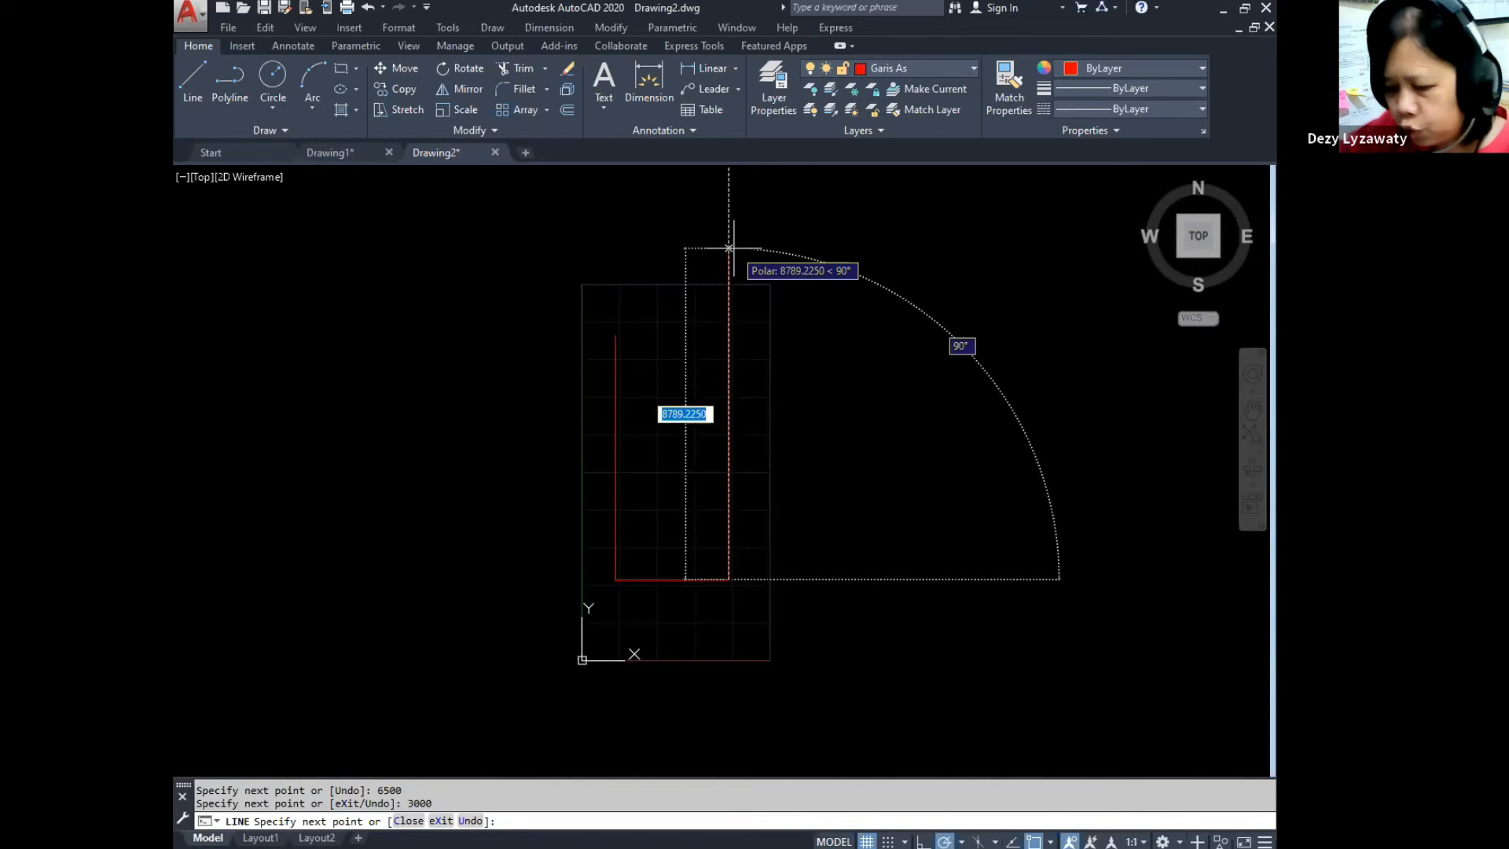
Step: Continue the outline 4500 up, 1200 left and 2000 up, and close it with a line back to the start point
type("4500")
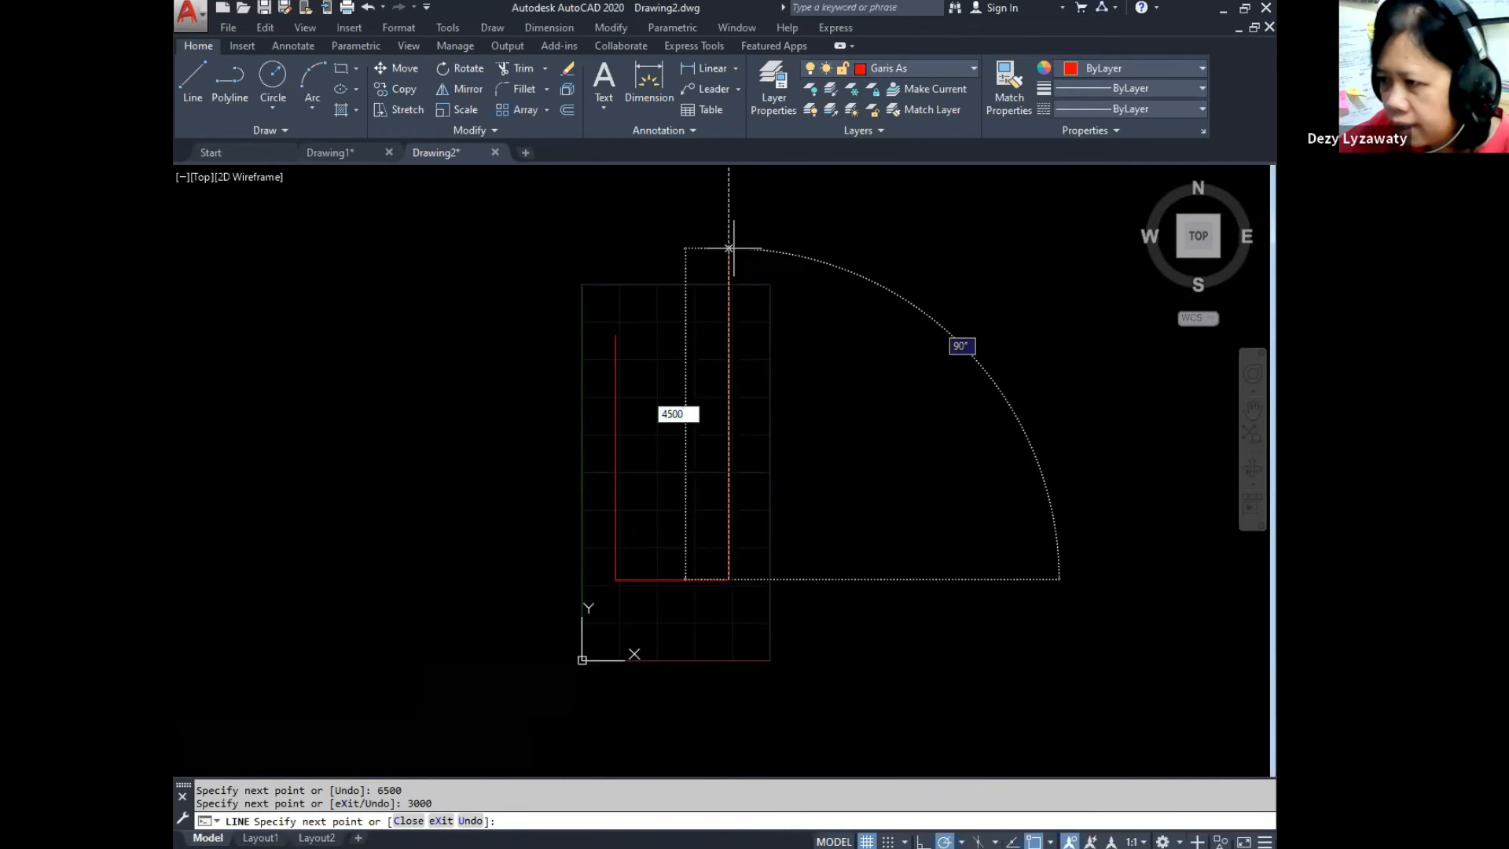
key("Return")
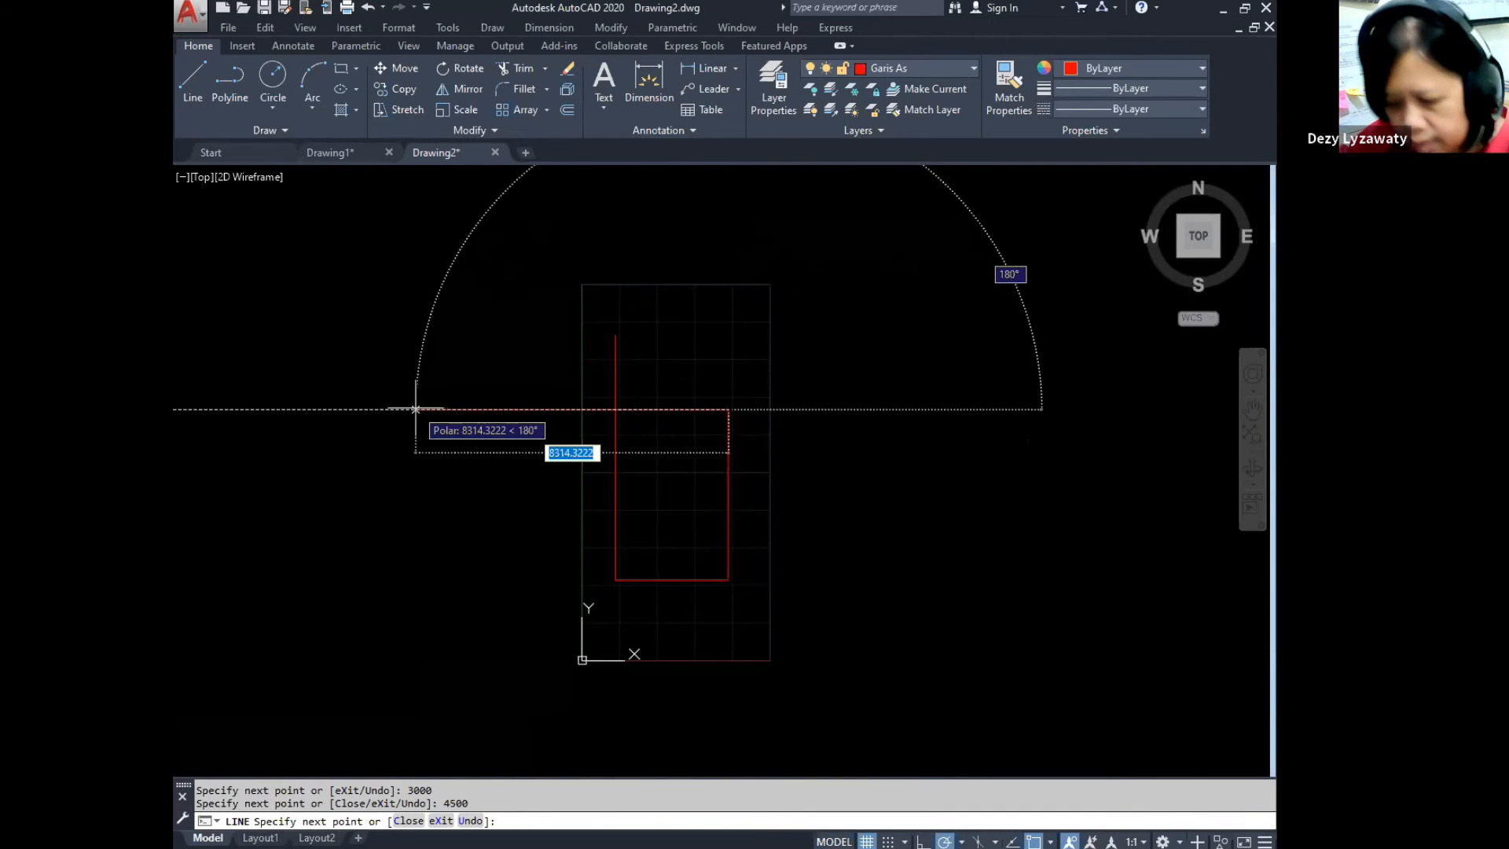
type("1200")
key("Return")
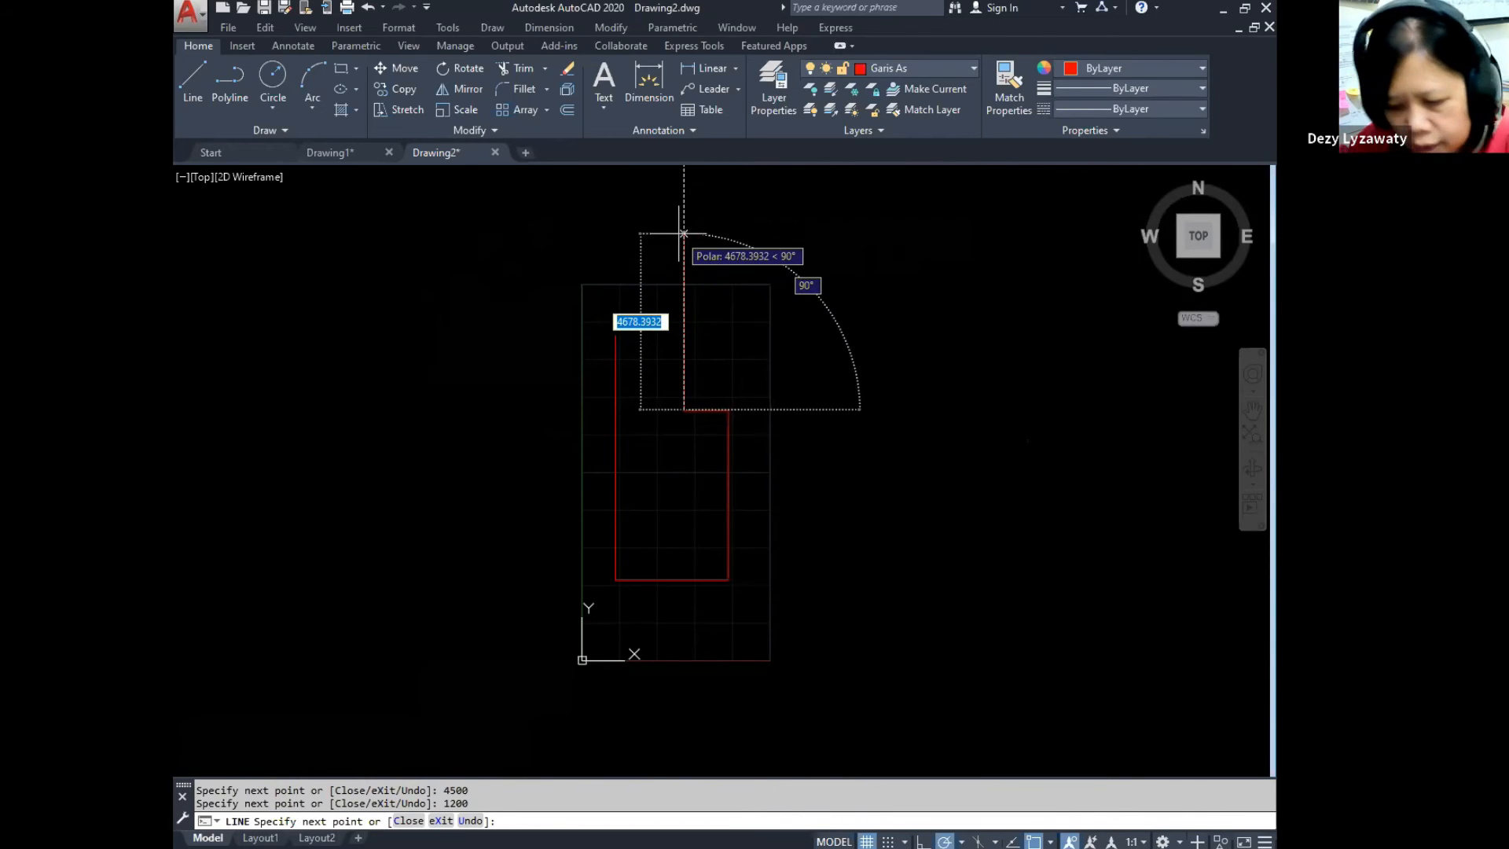
type("2000")
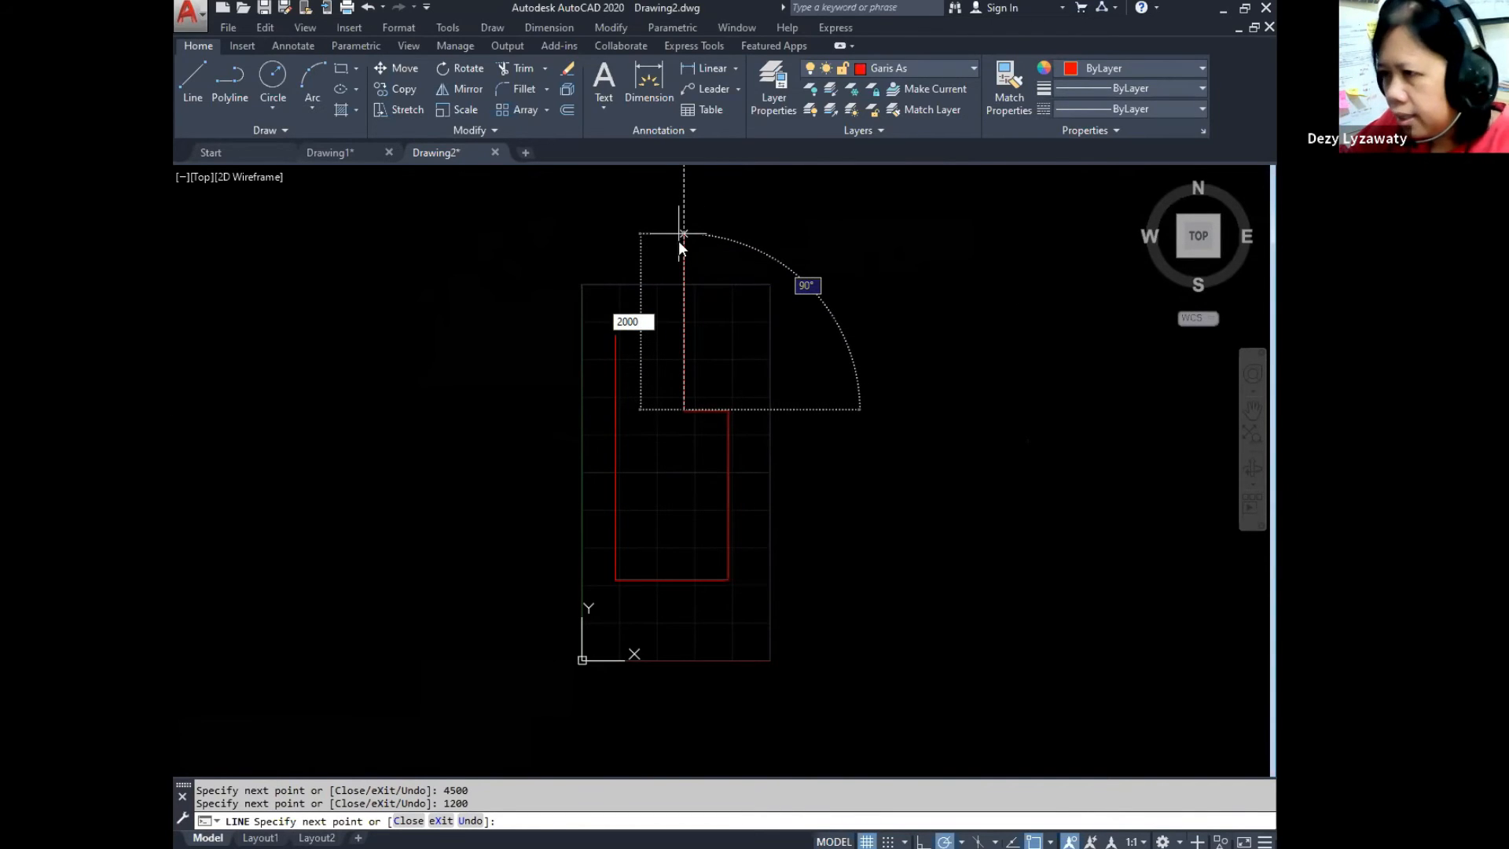
key("Return")
key("Escape")
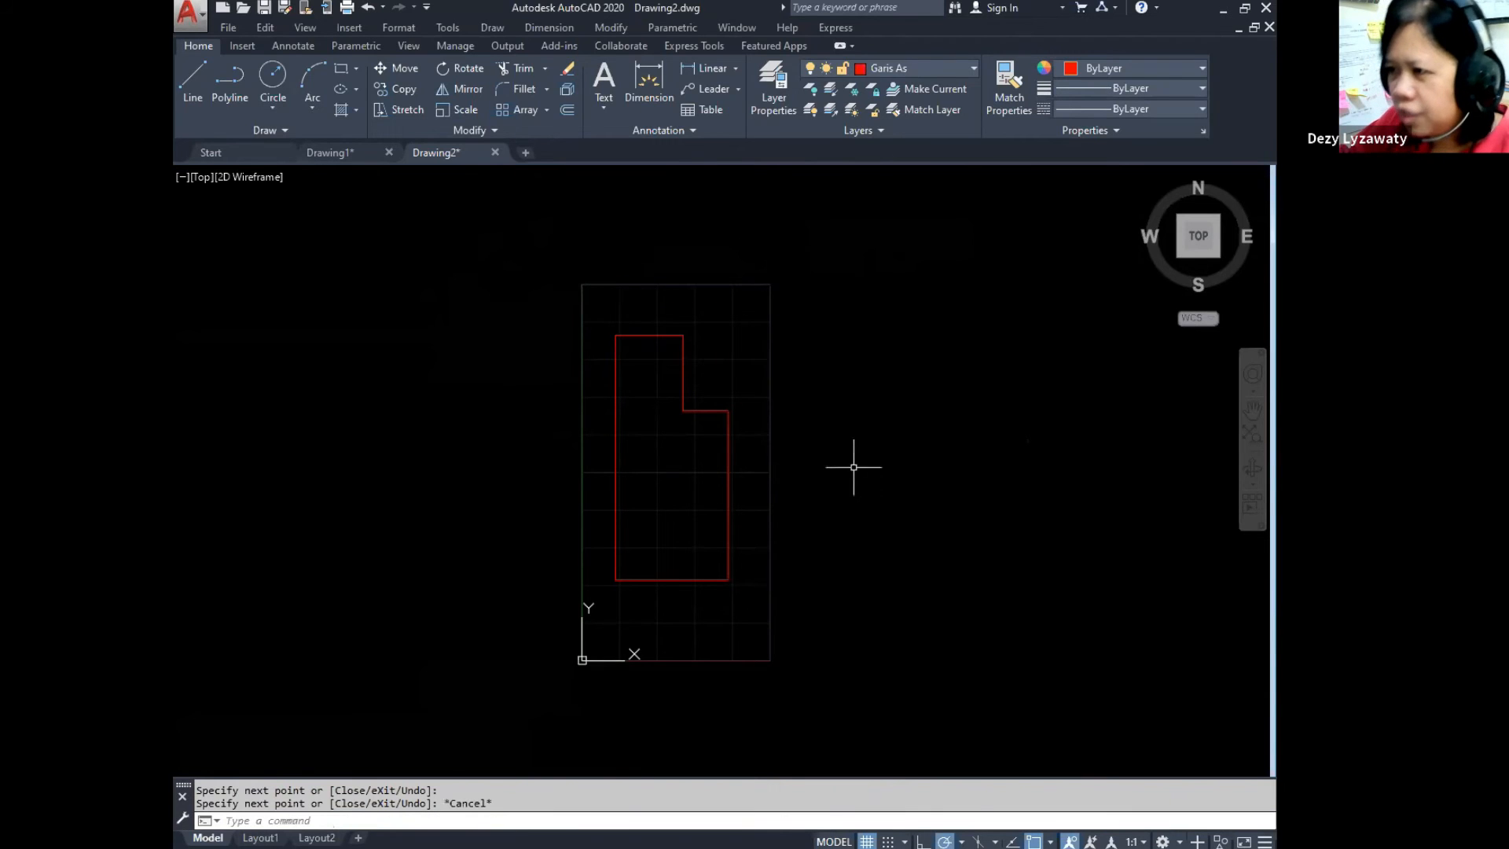
Step: Extend the 1200 horizontal line of the step in the outline to the long left vertical line
middle_click_drag(697, 473, 763, 441)
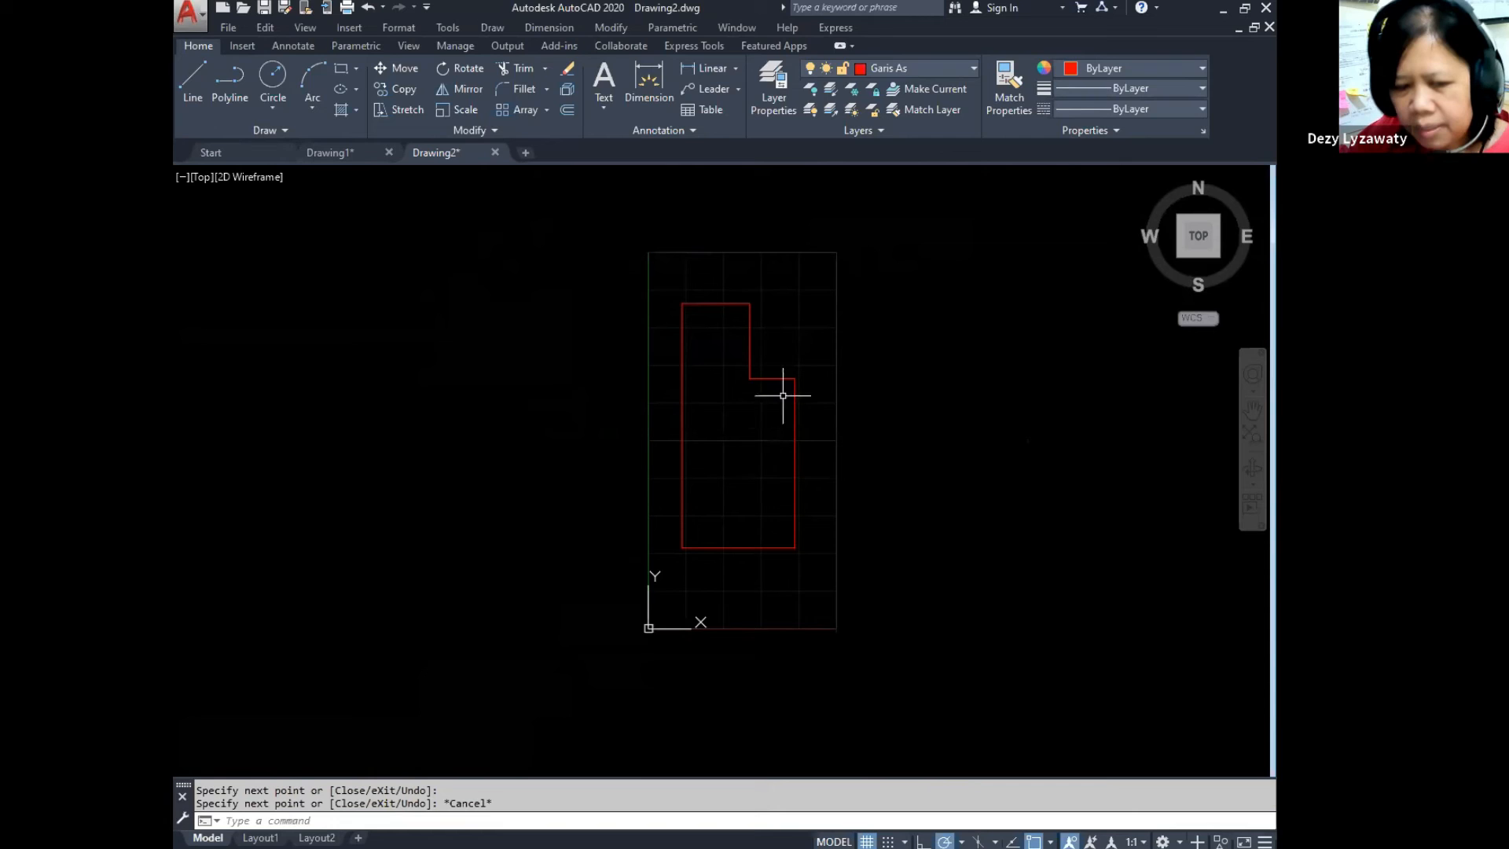
left_click(619, 26)
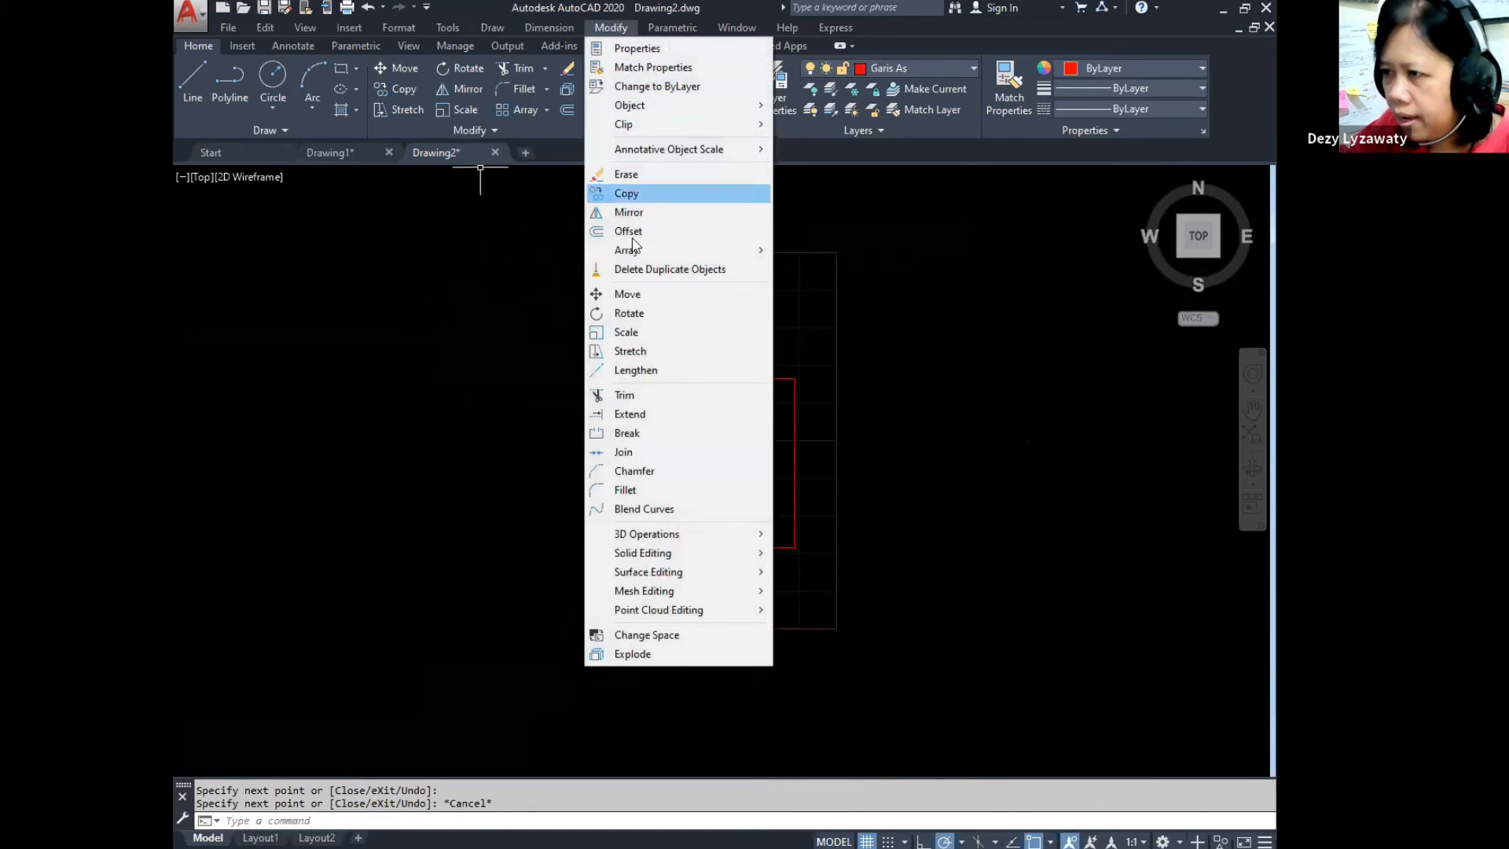
left_click(637, 417)
left_click(681, 385)
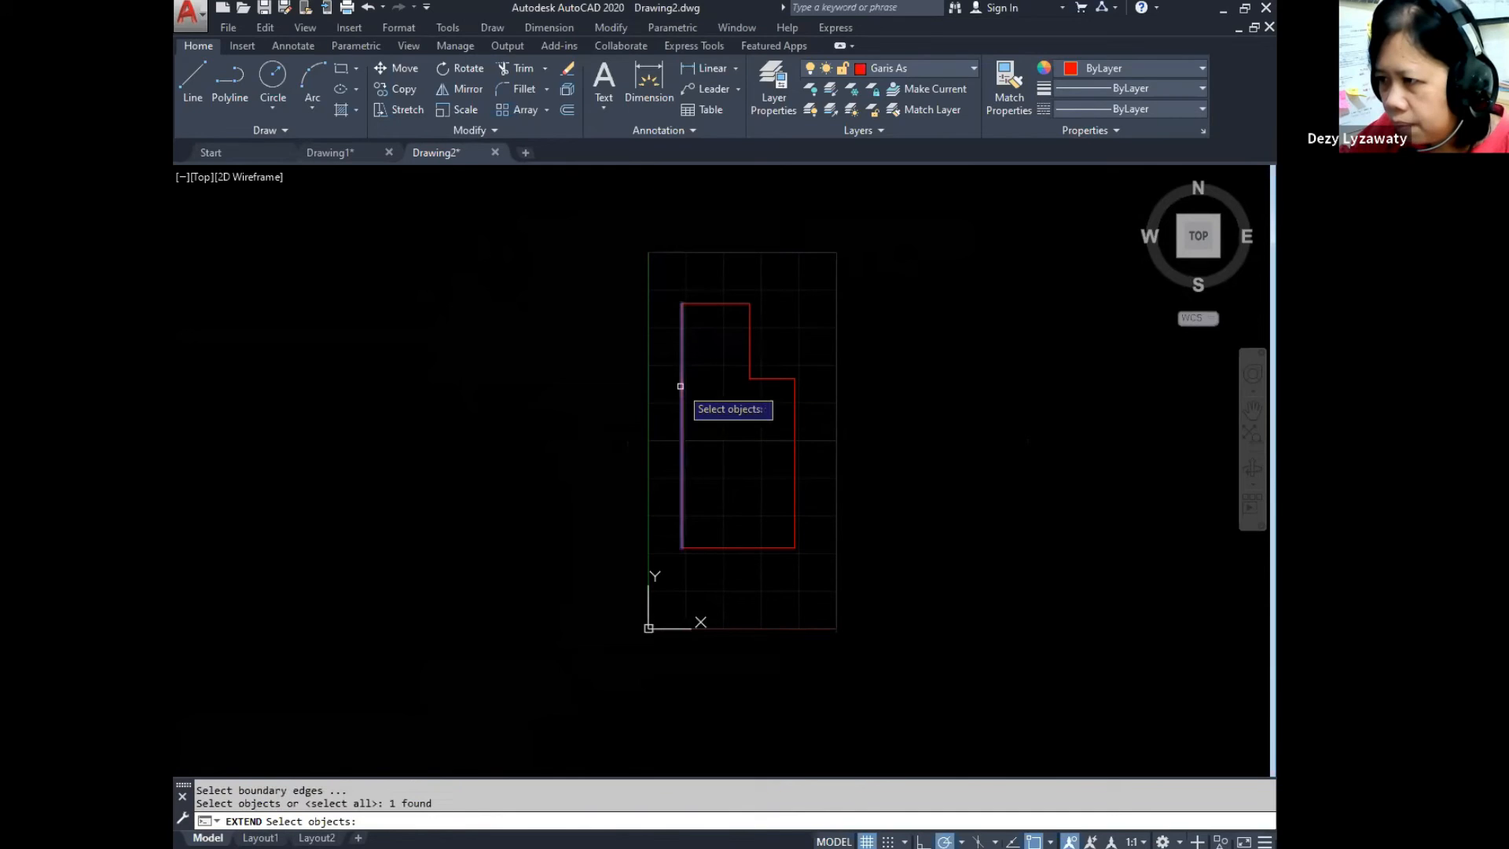
key("ctrl")
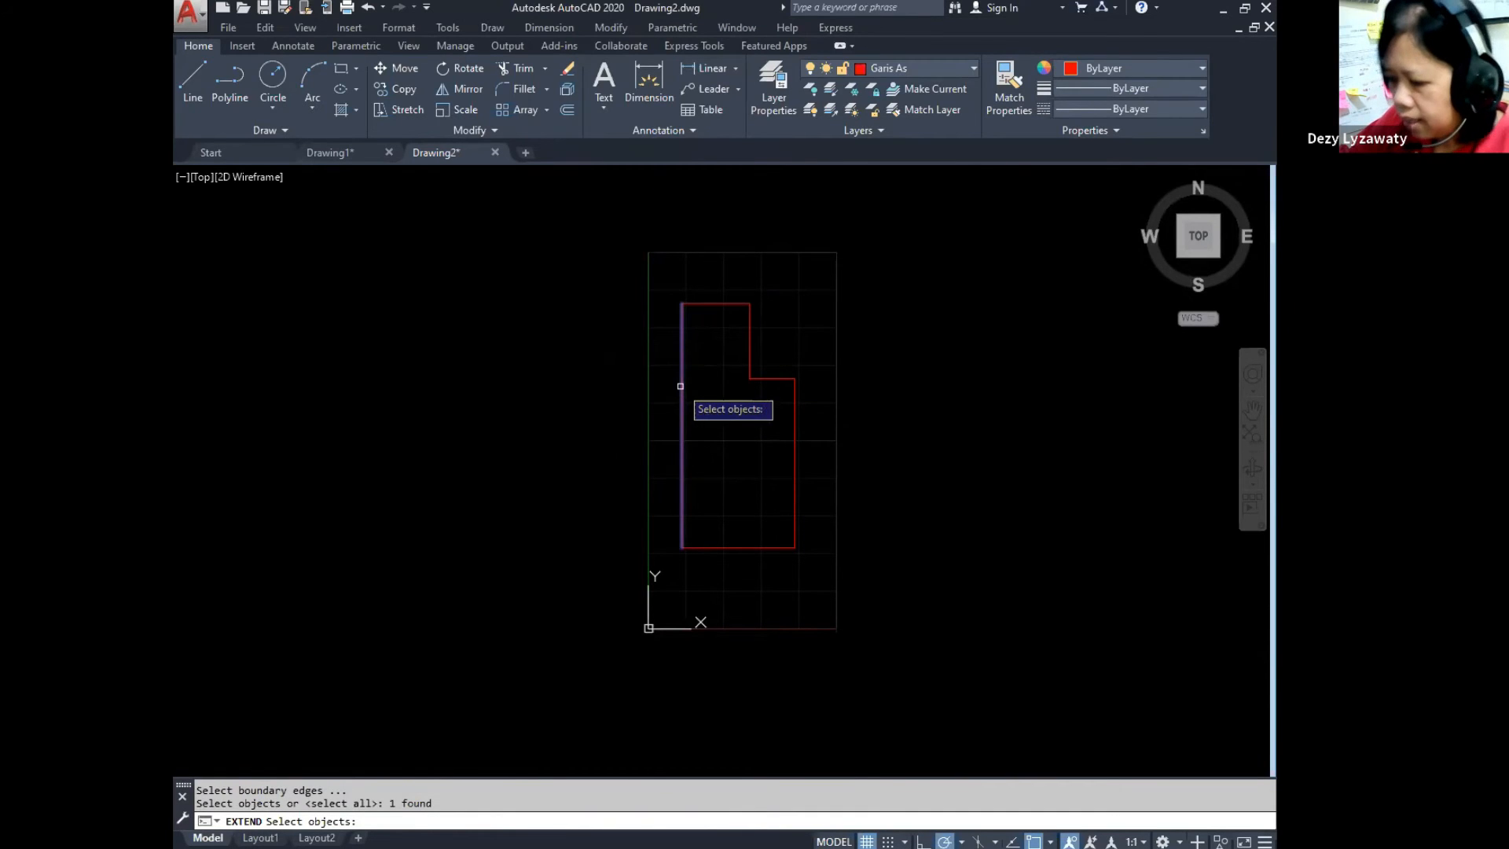
key("Return")
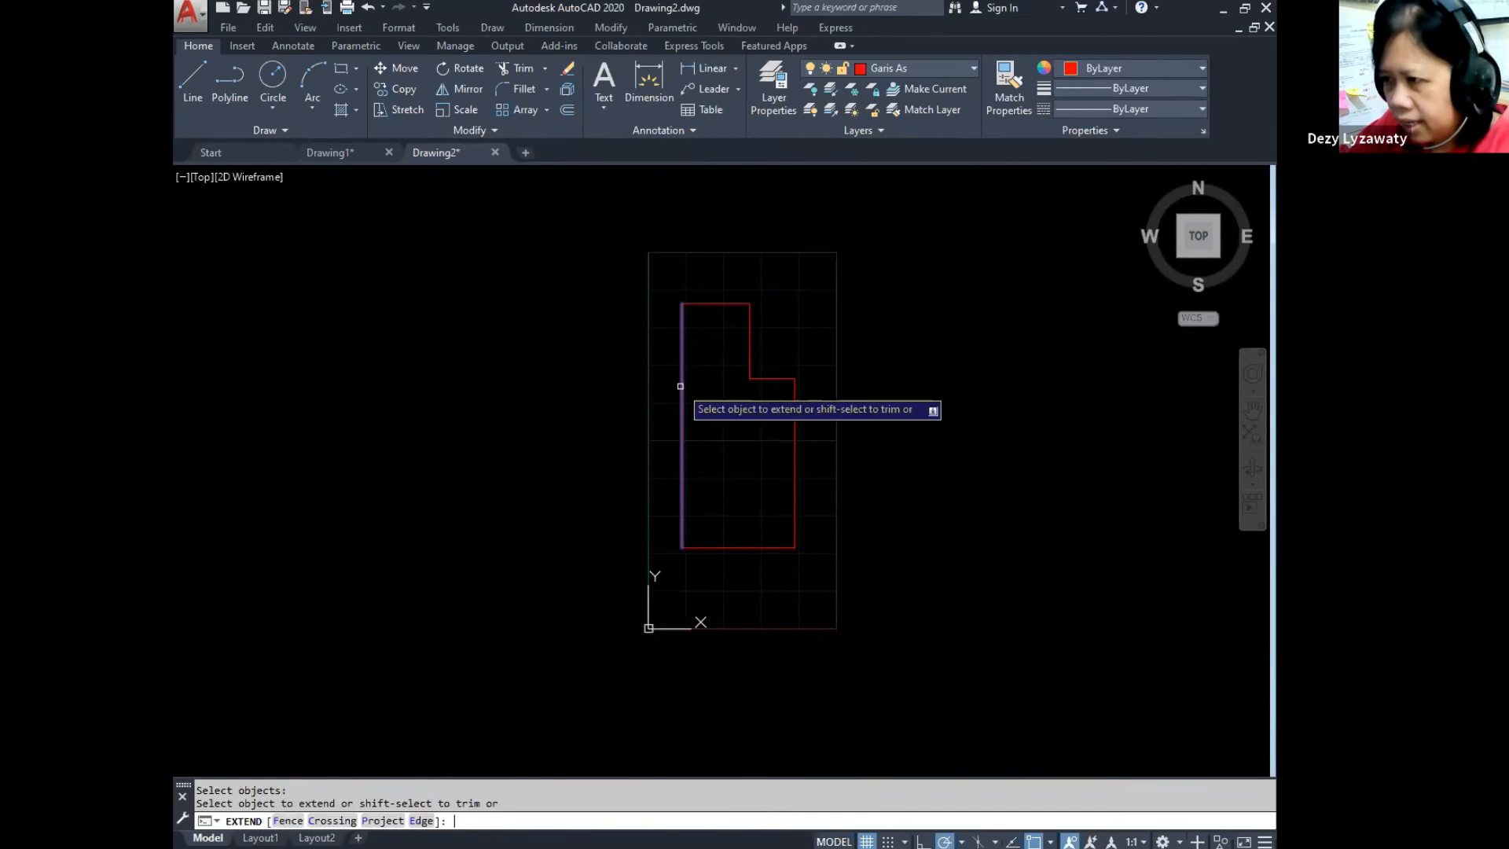
left_click(756, 378)
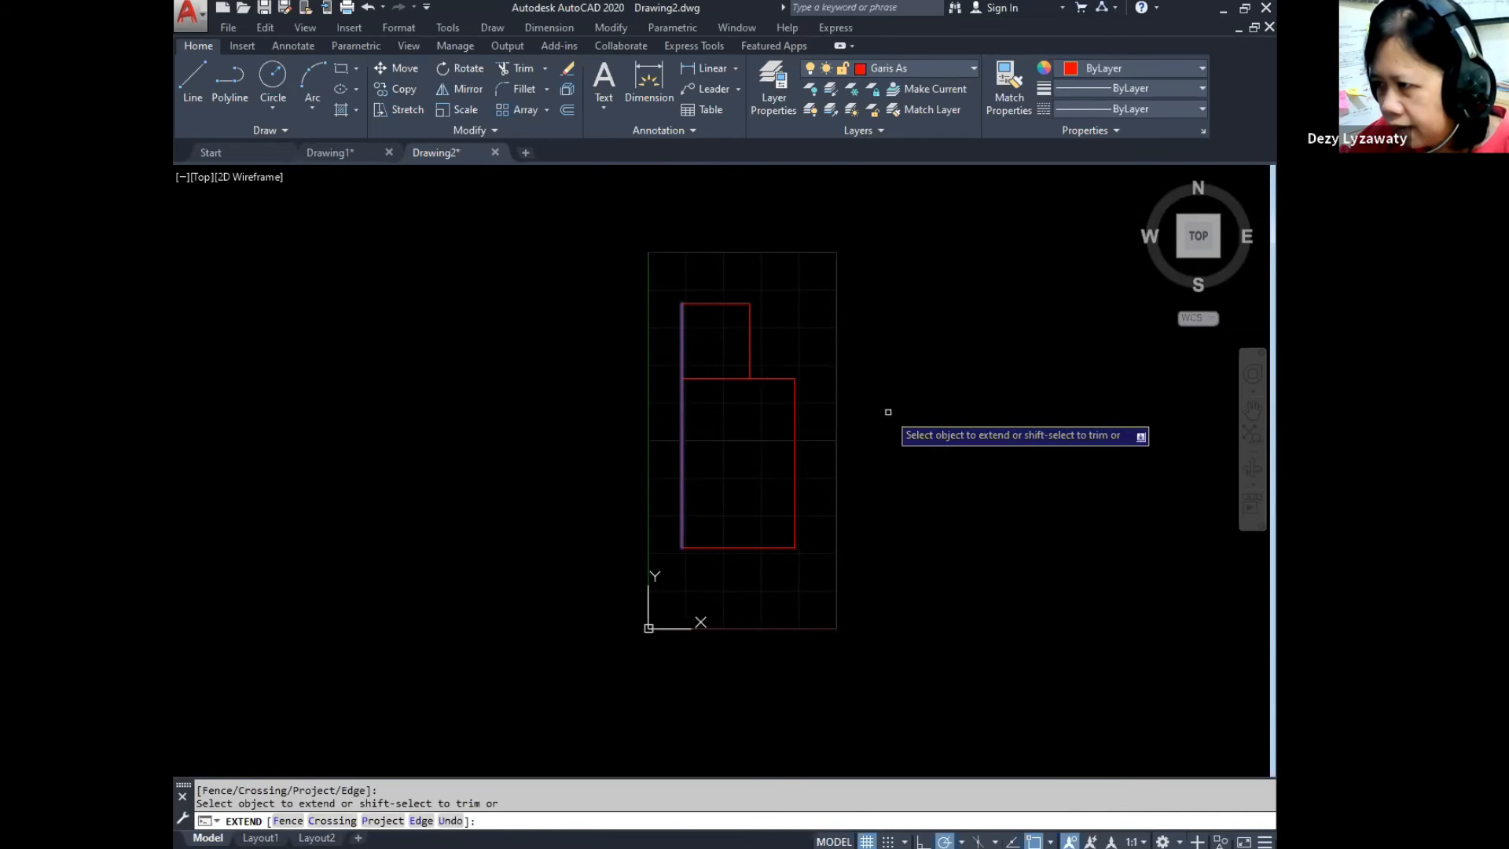
key("Return")
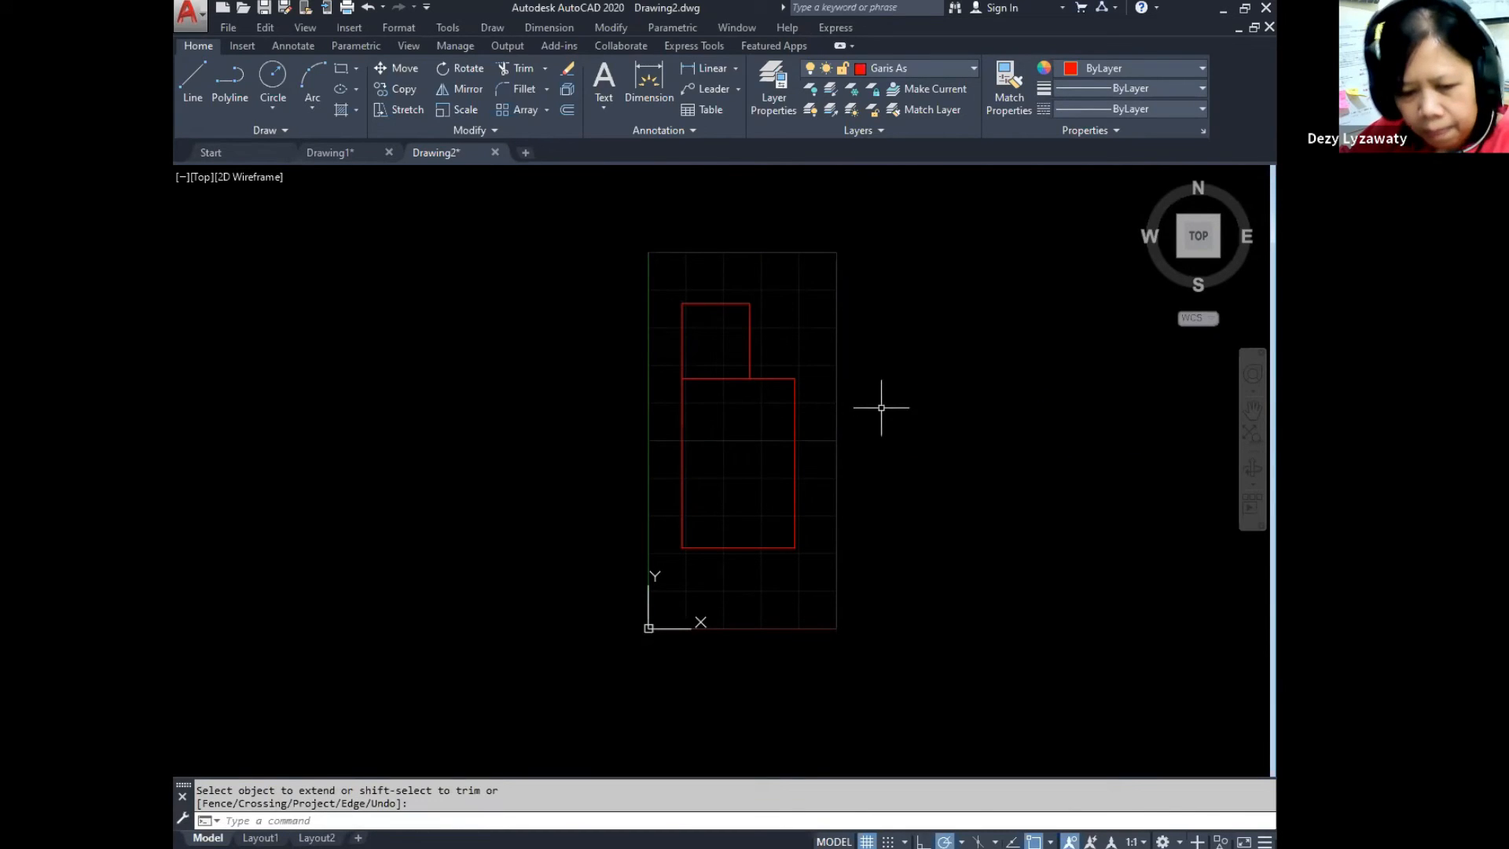
Step: Copy the outline's bottom horizontal line 1500 straight up
left_click(406, 93)
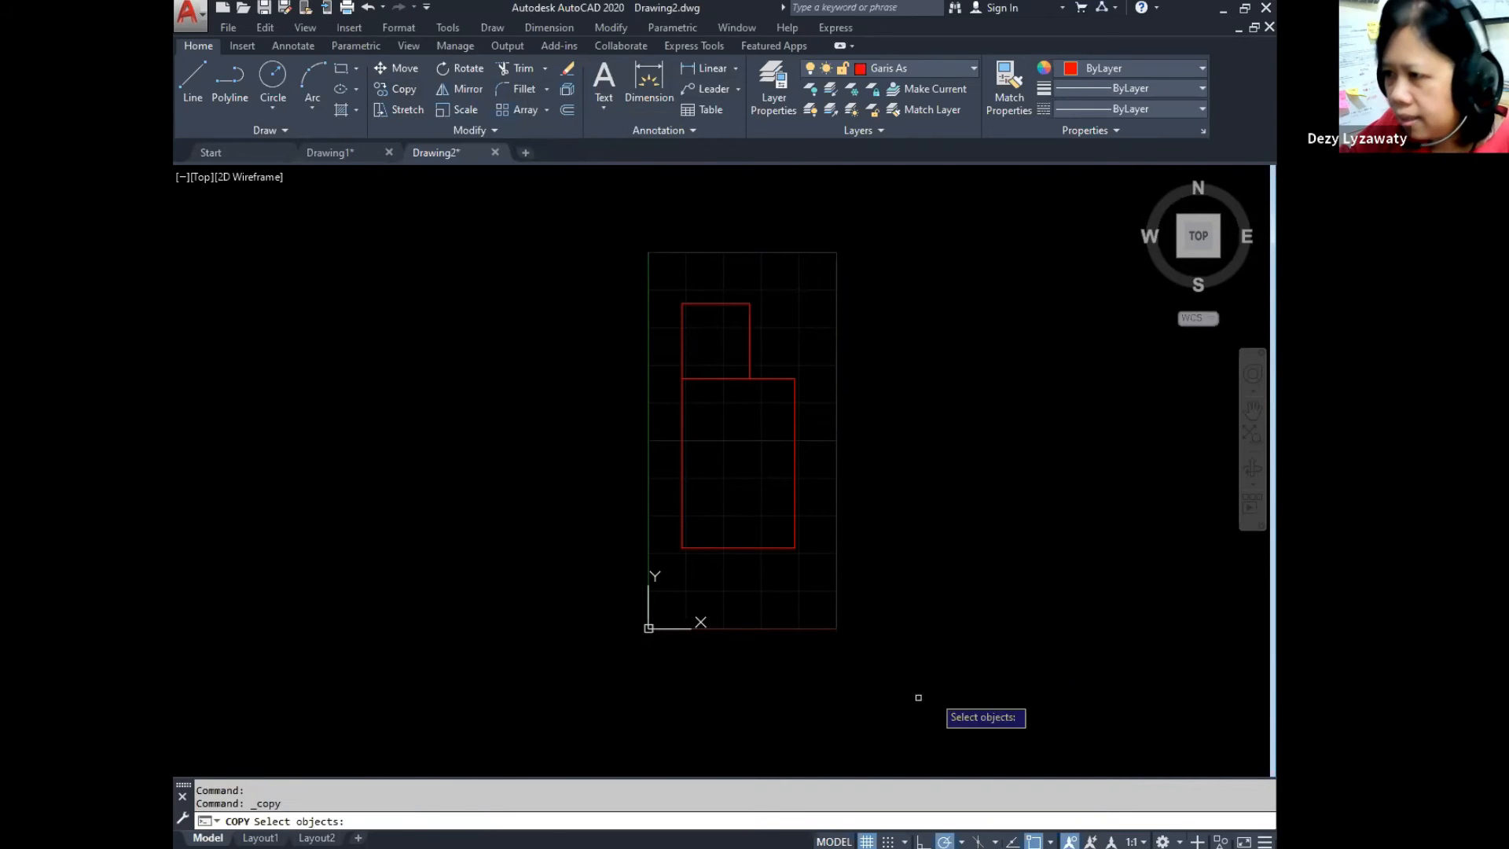
left_click(746, 548)
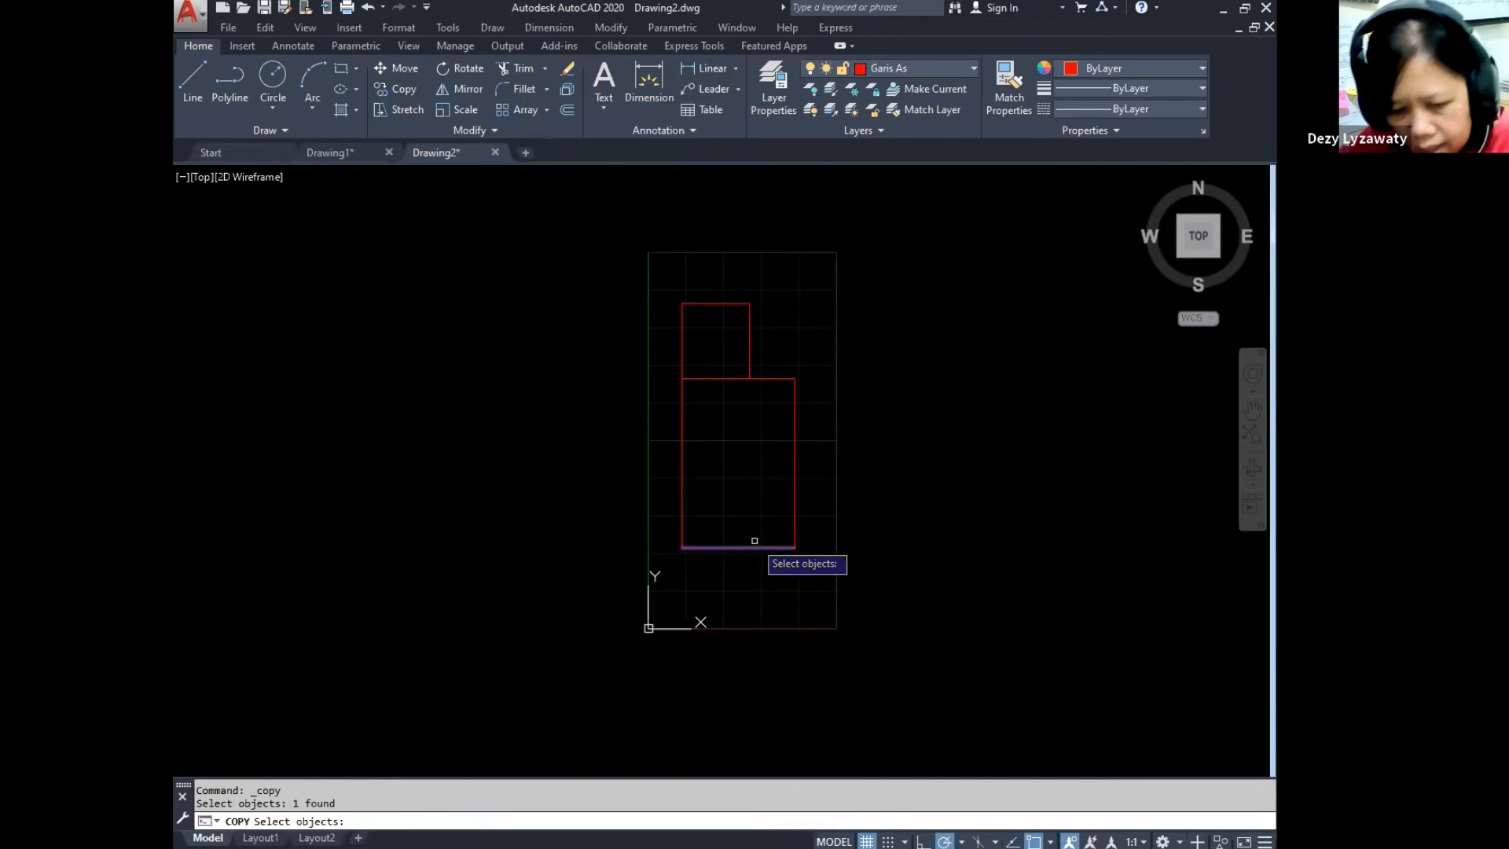
key("Return")
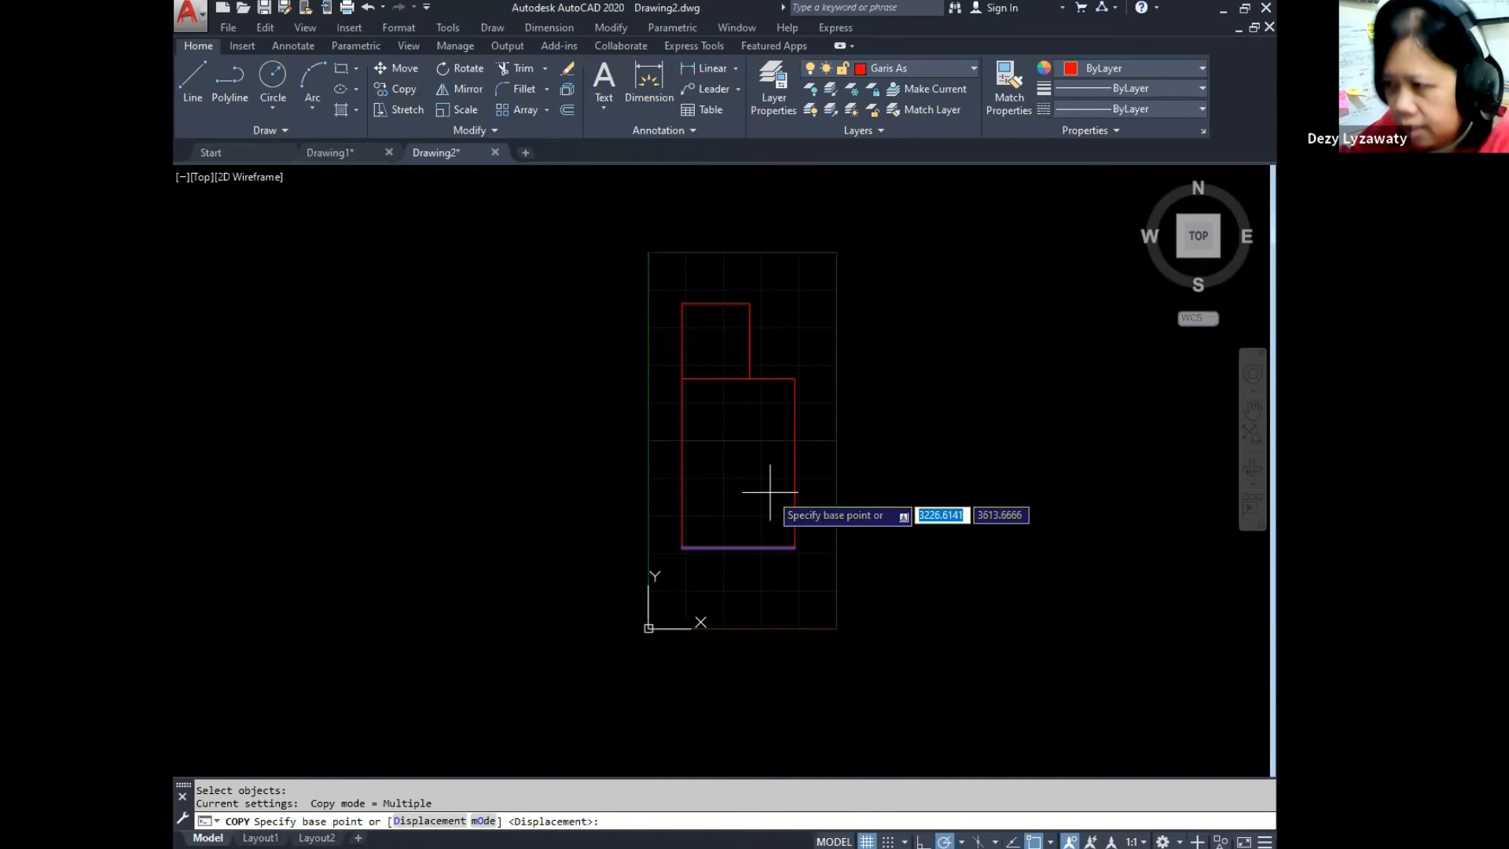
left_click(762, 516)
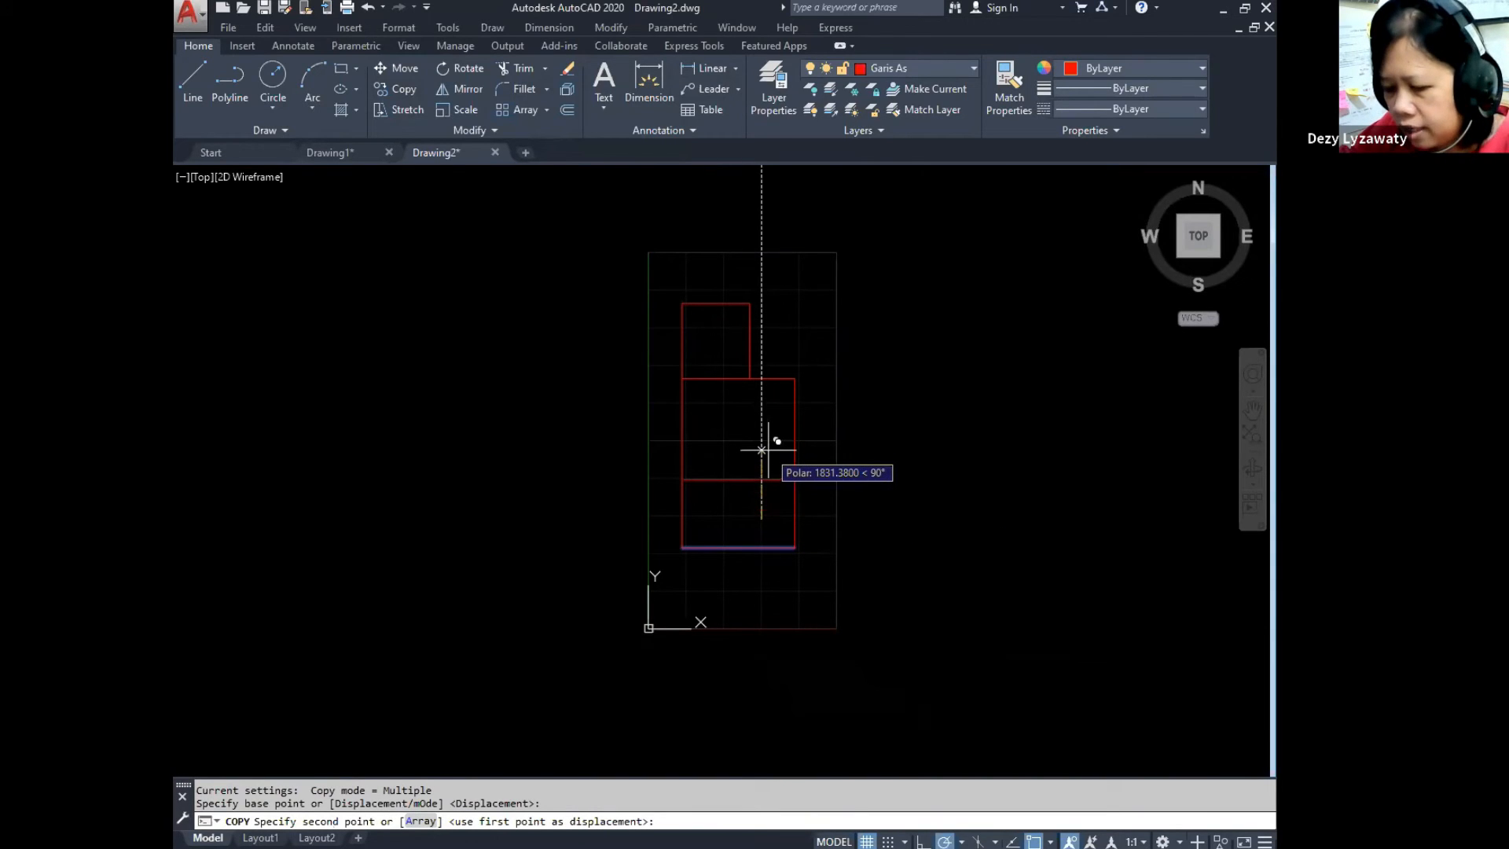
type("1500")
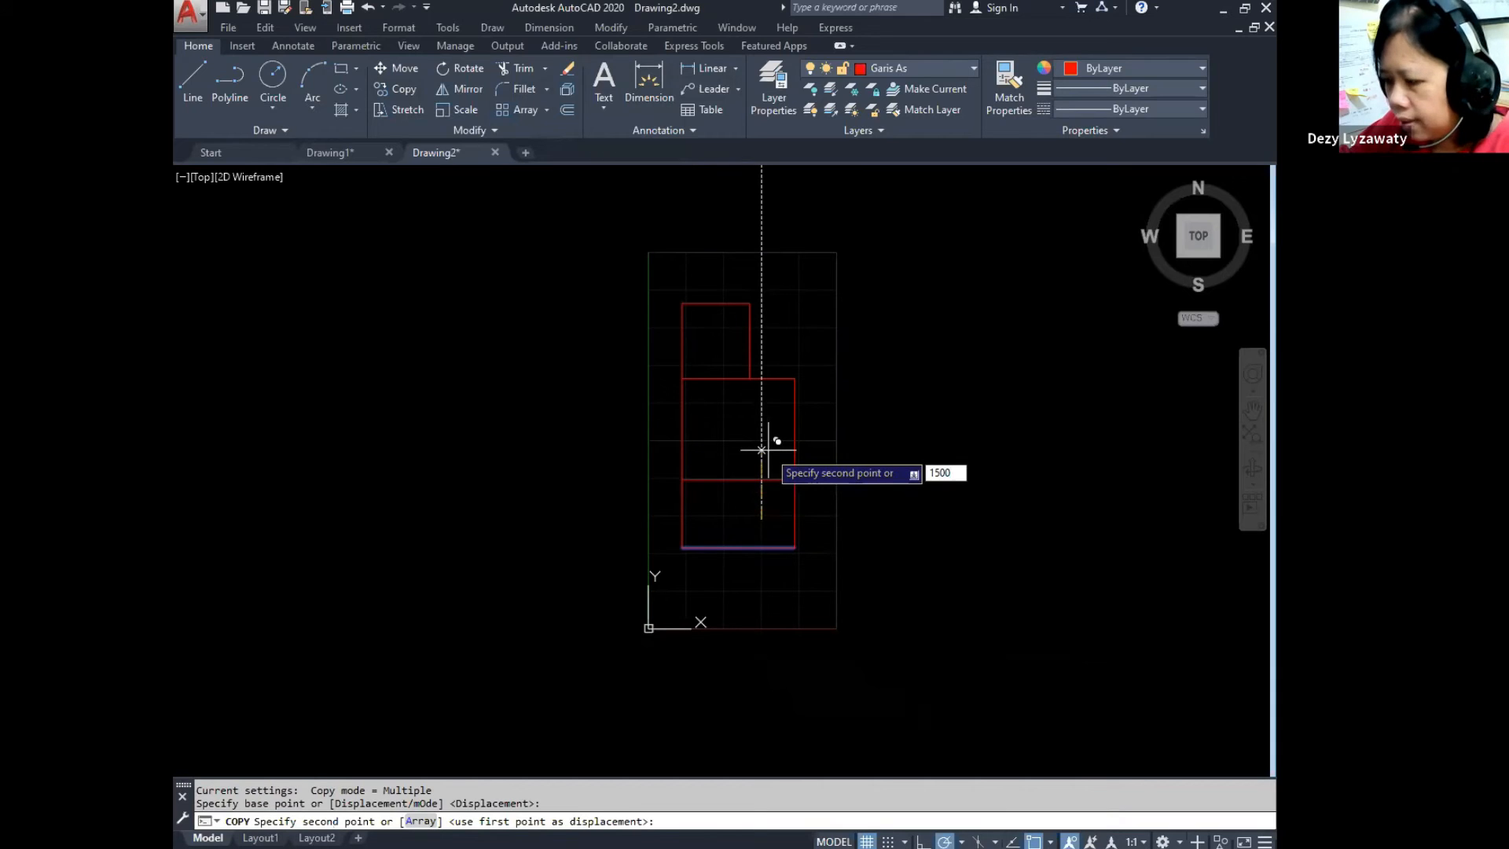
key("Return")
key("Return")
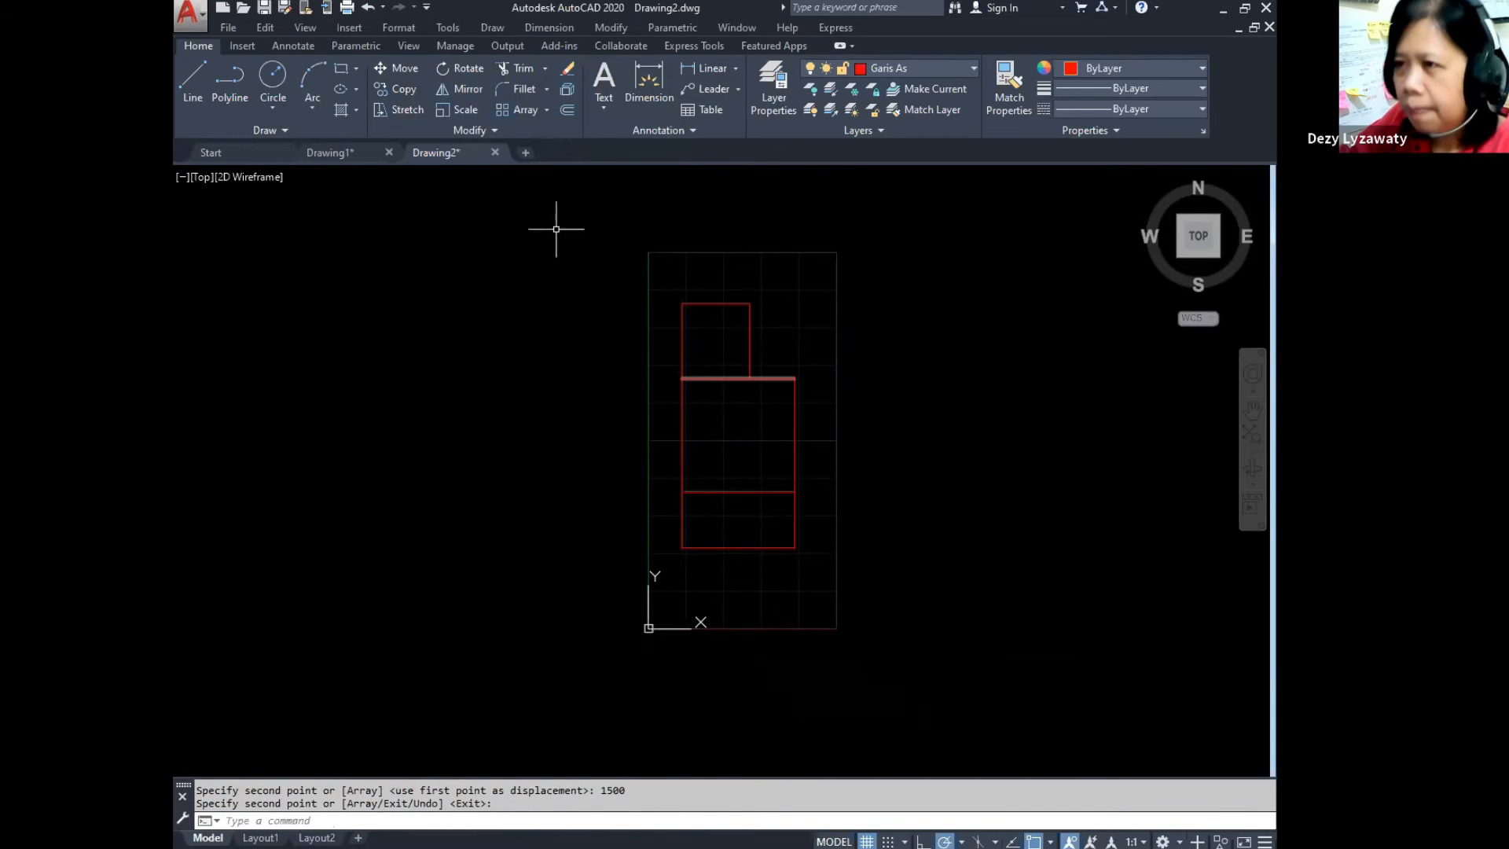
Step: Copy the new inner horizontal line another 1500 straight up
left_click(409, 88)
left_click(763, 490)
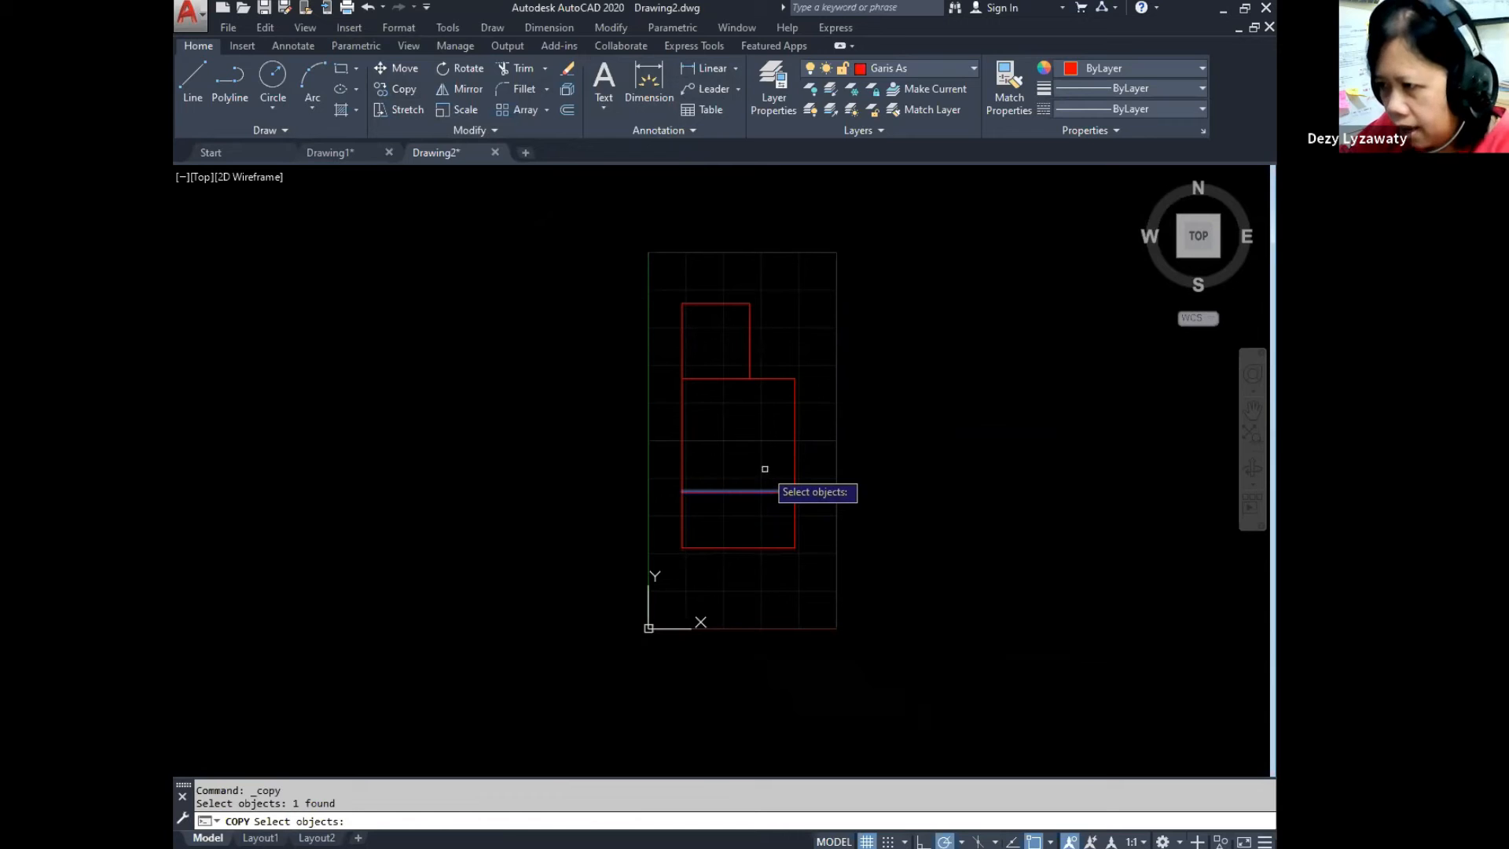
key("Return")
left_click(763, 469)
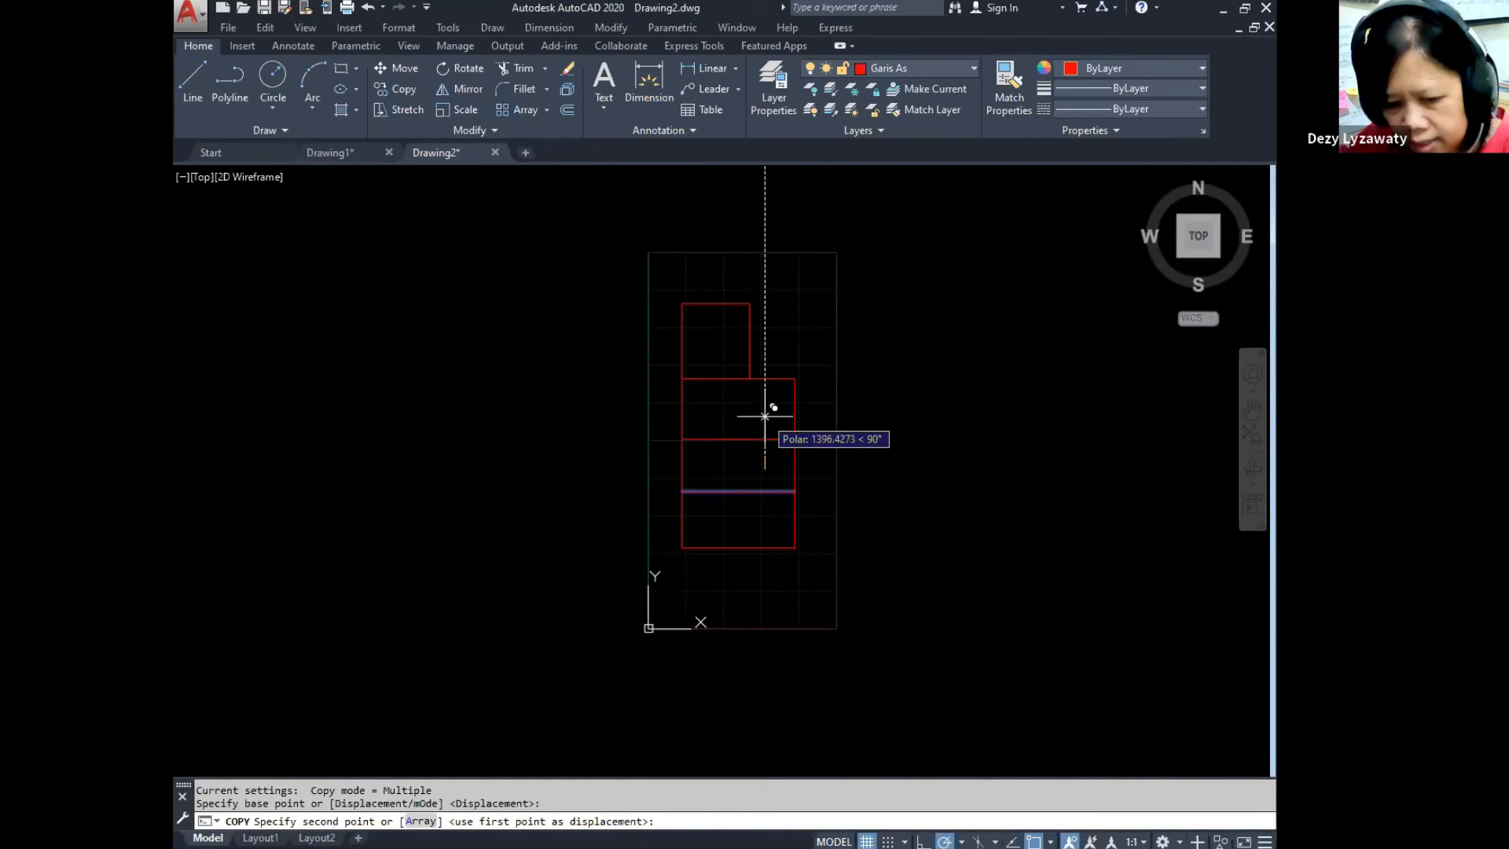
type("1500")
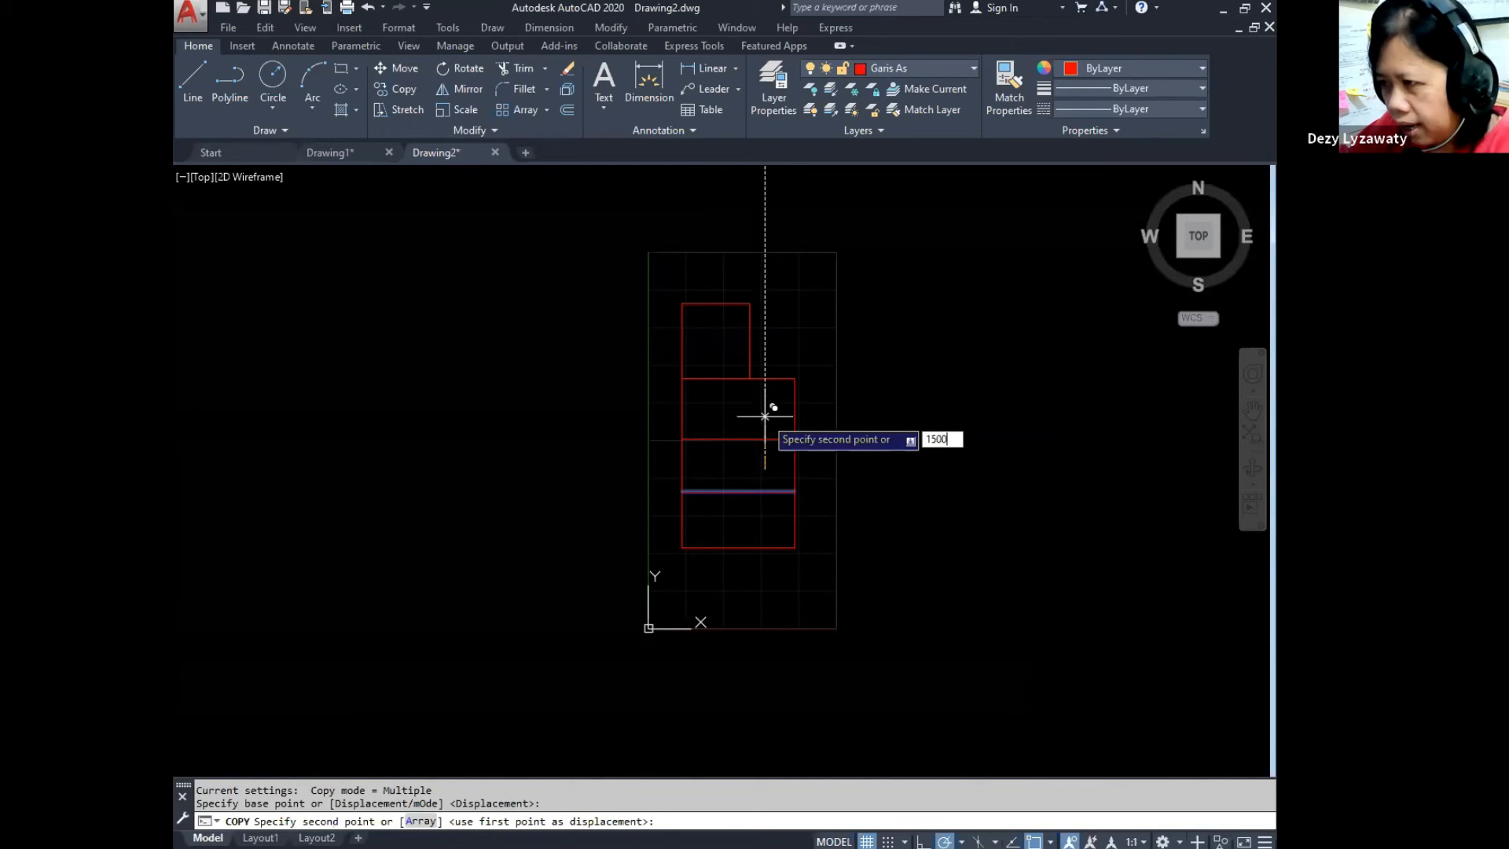
key("Return")
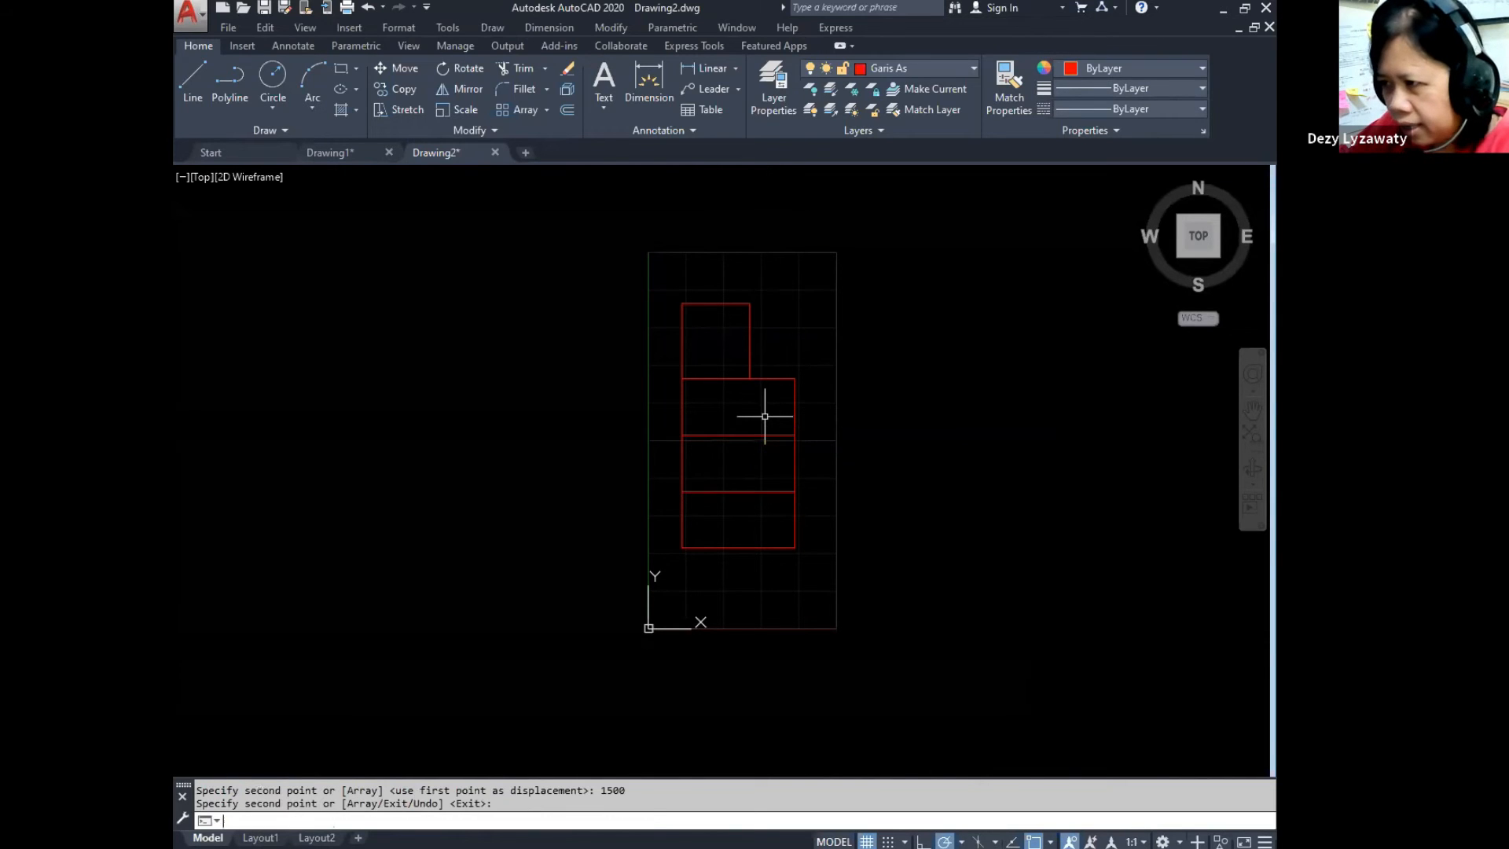
key("Return")
Step: Extend the 2000 vertical line of the narrow upper part down to the upper of the two copied horizontal lines
scroll(743, 393, "up", 2)
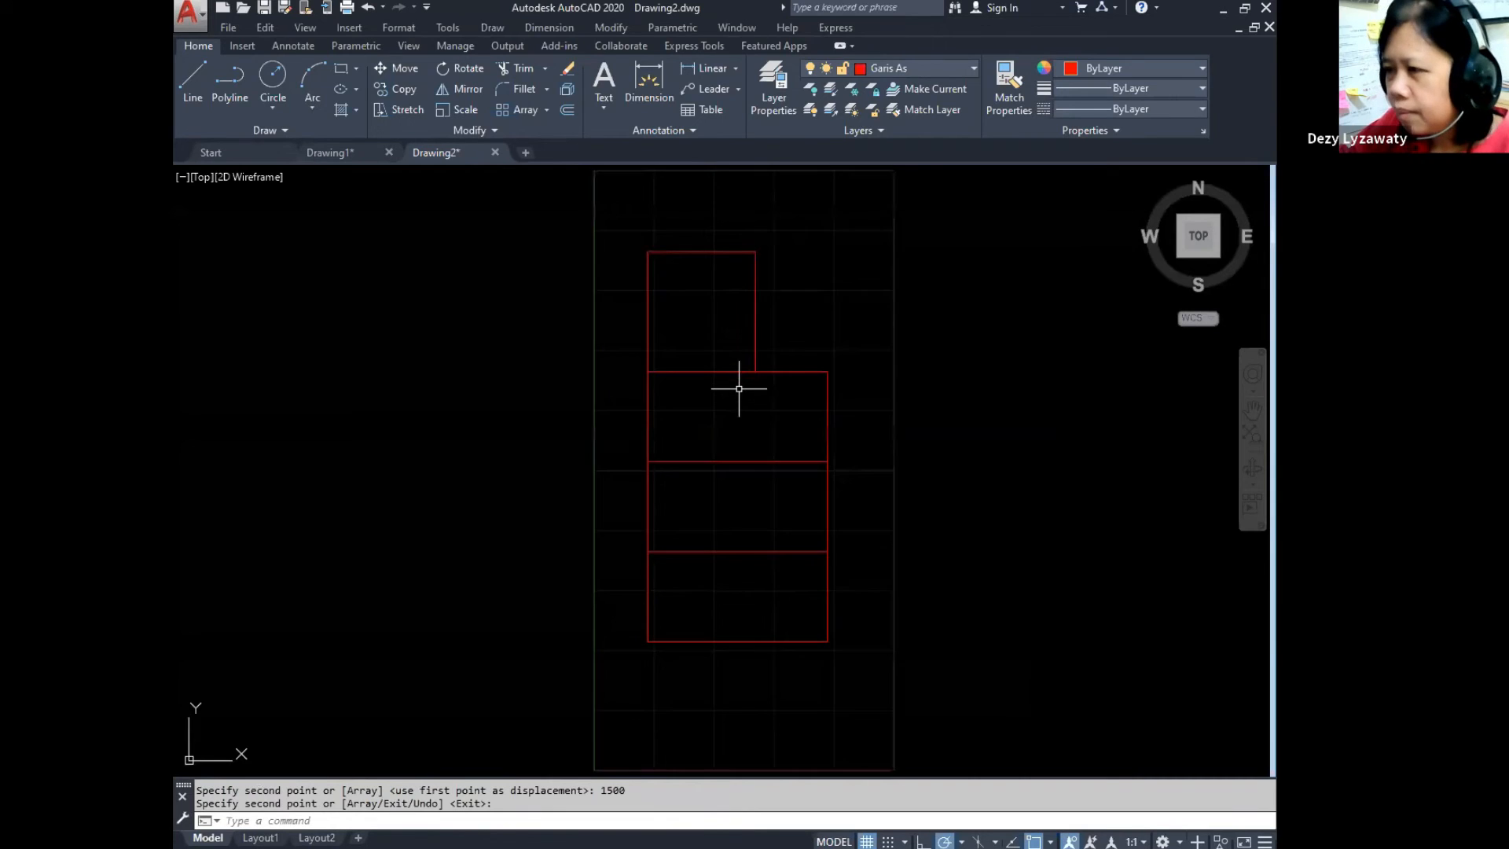
left_click(610, 28)
left_click(658, 410)
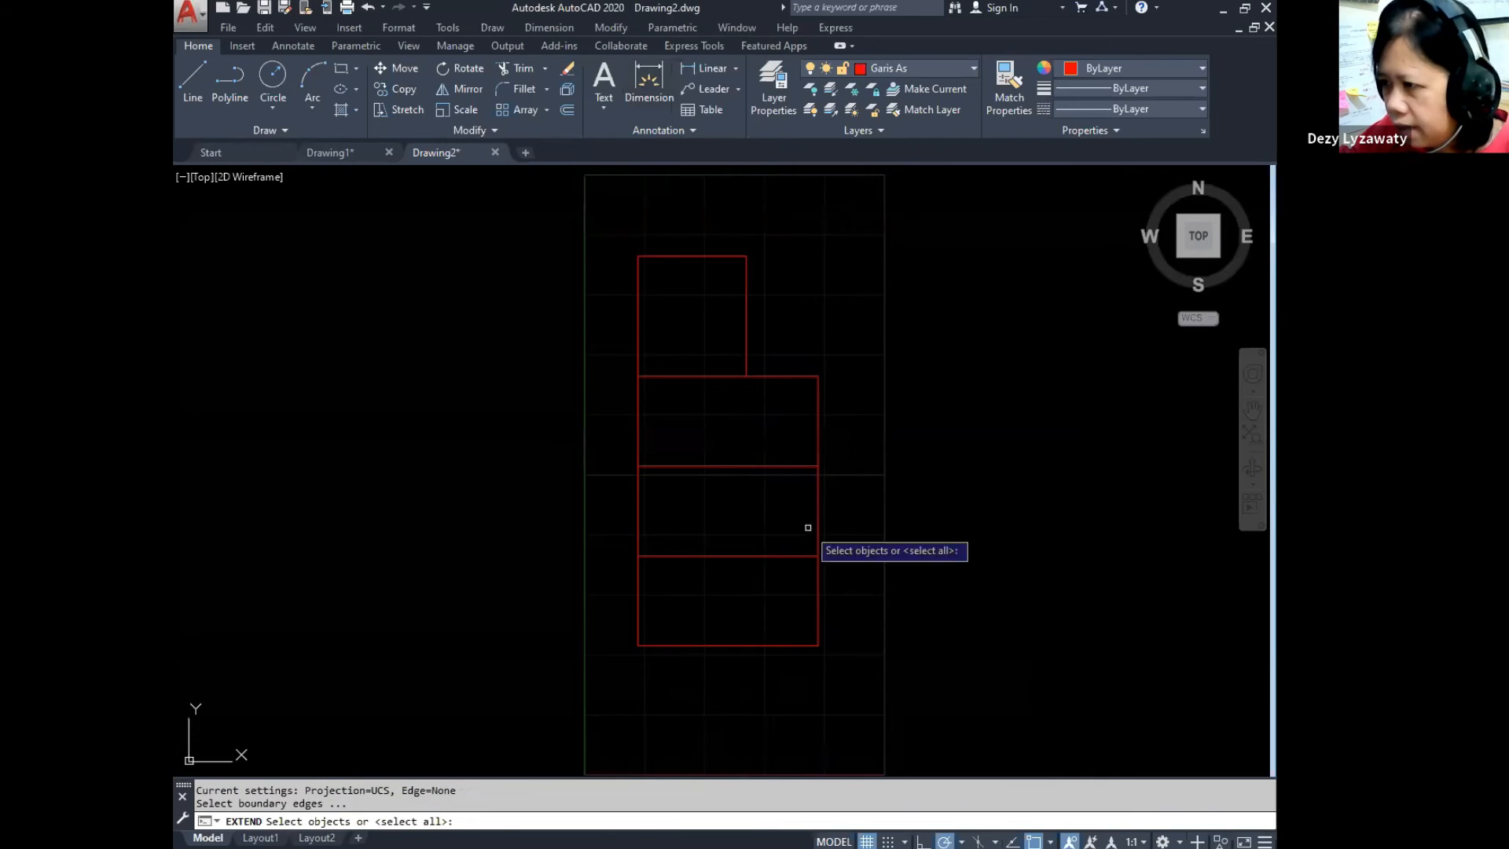
left_click(763, 462)
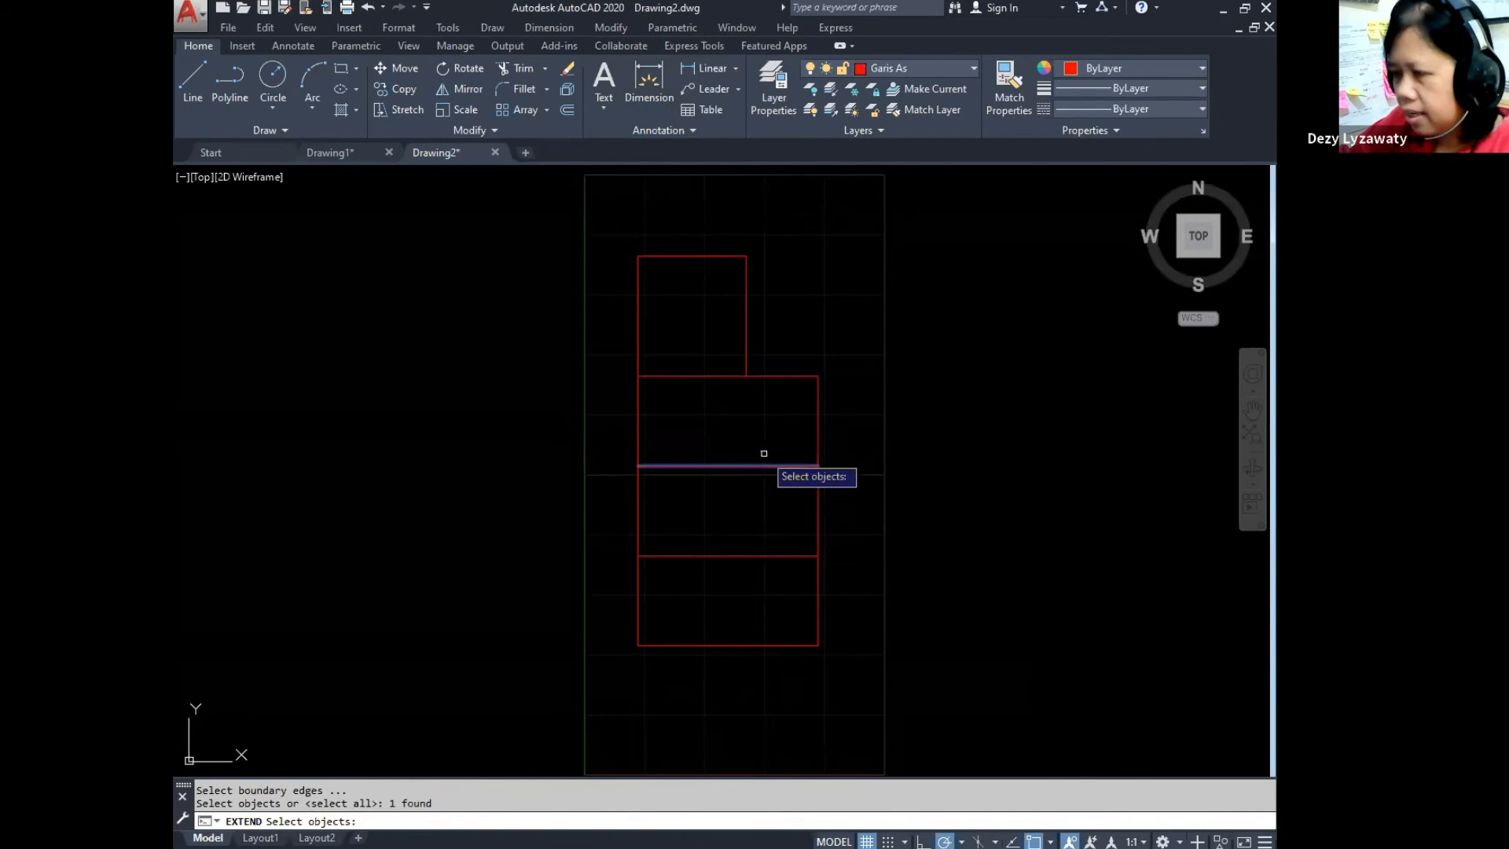
key("Return")
left_click(746, 353)
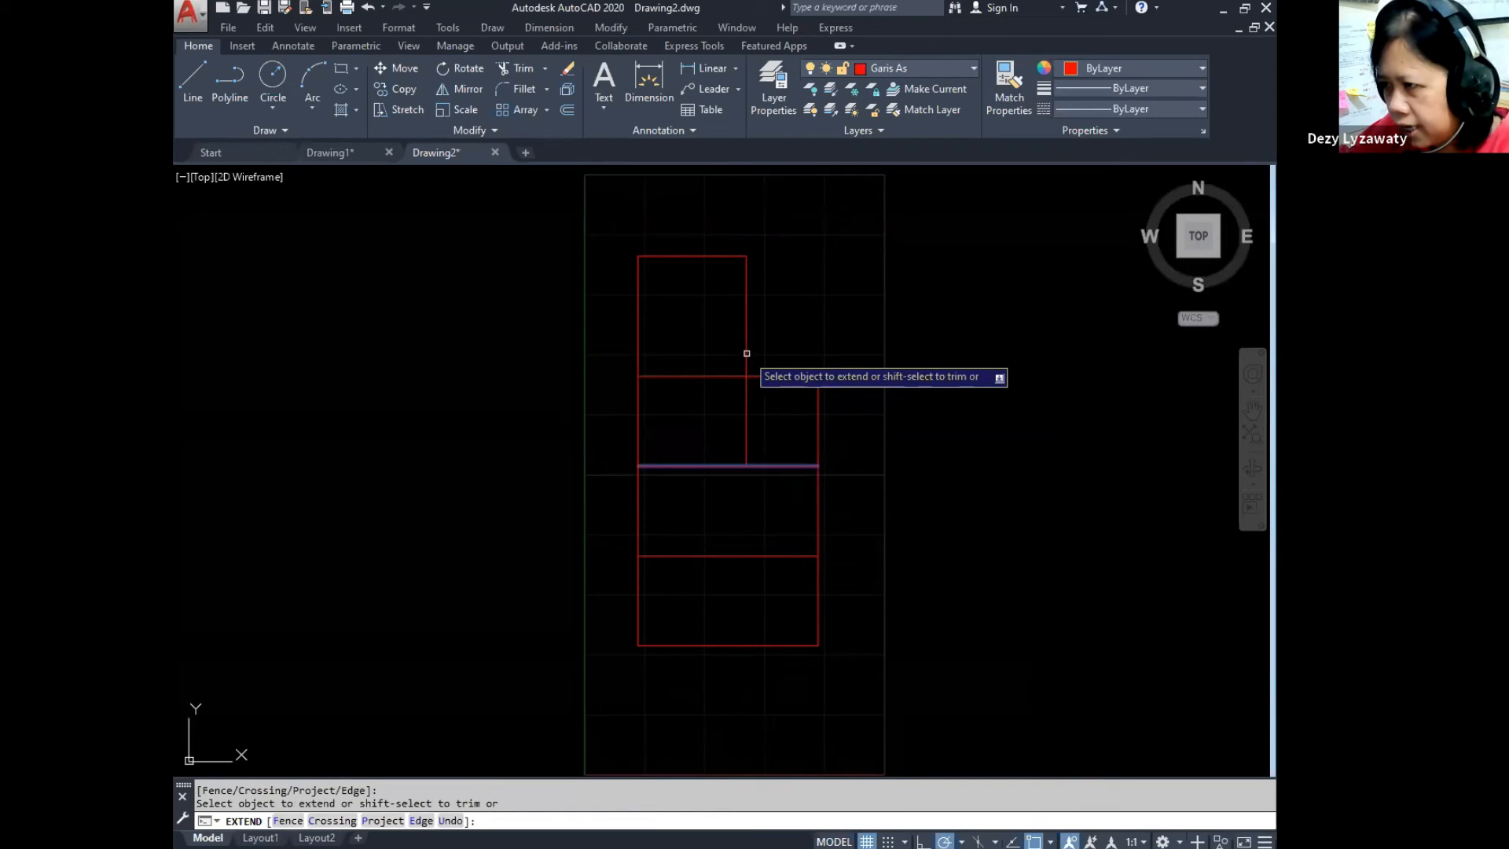
key("Return")
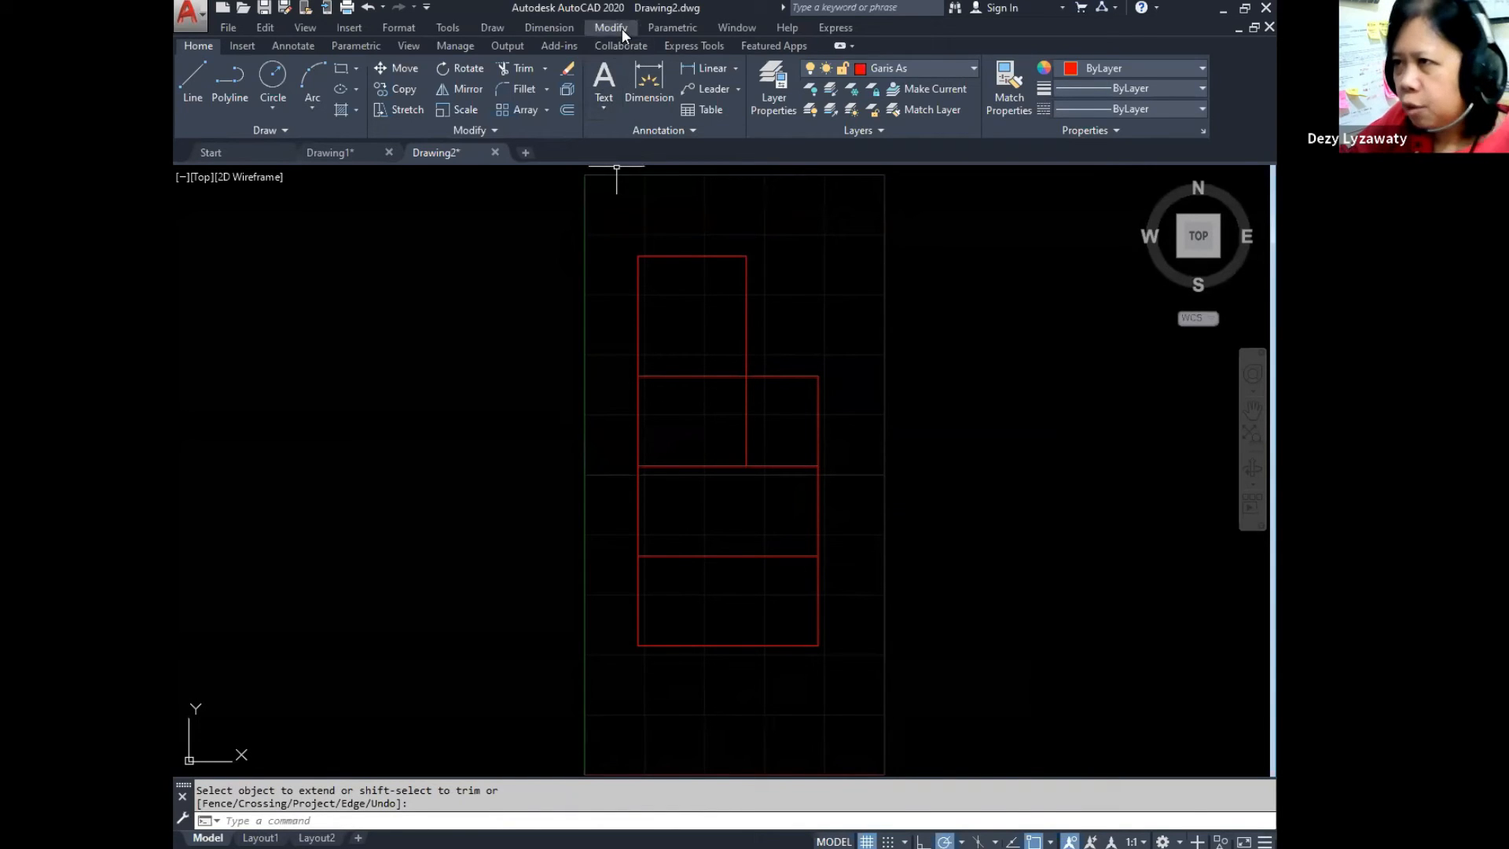
Step: Trim the upper copied horizontal line, removing its part left of the extended inner vertical line
left_click(620, 28)
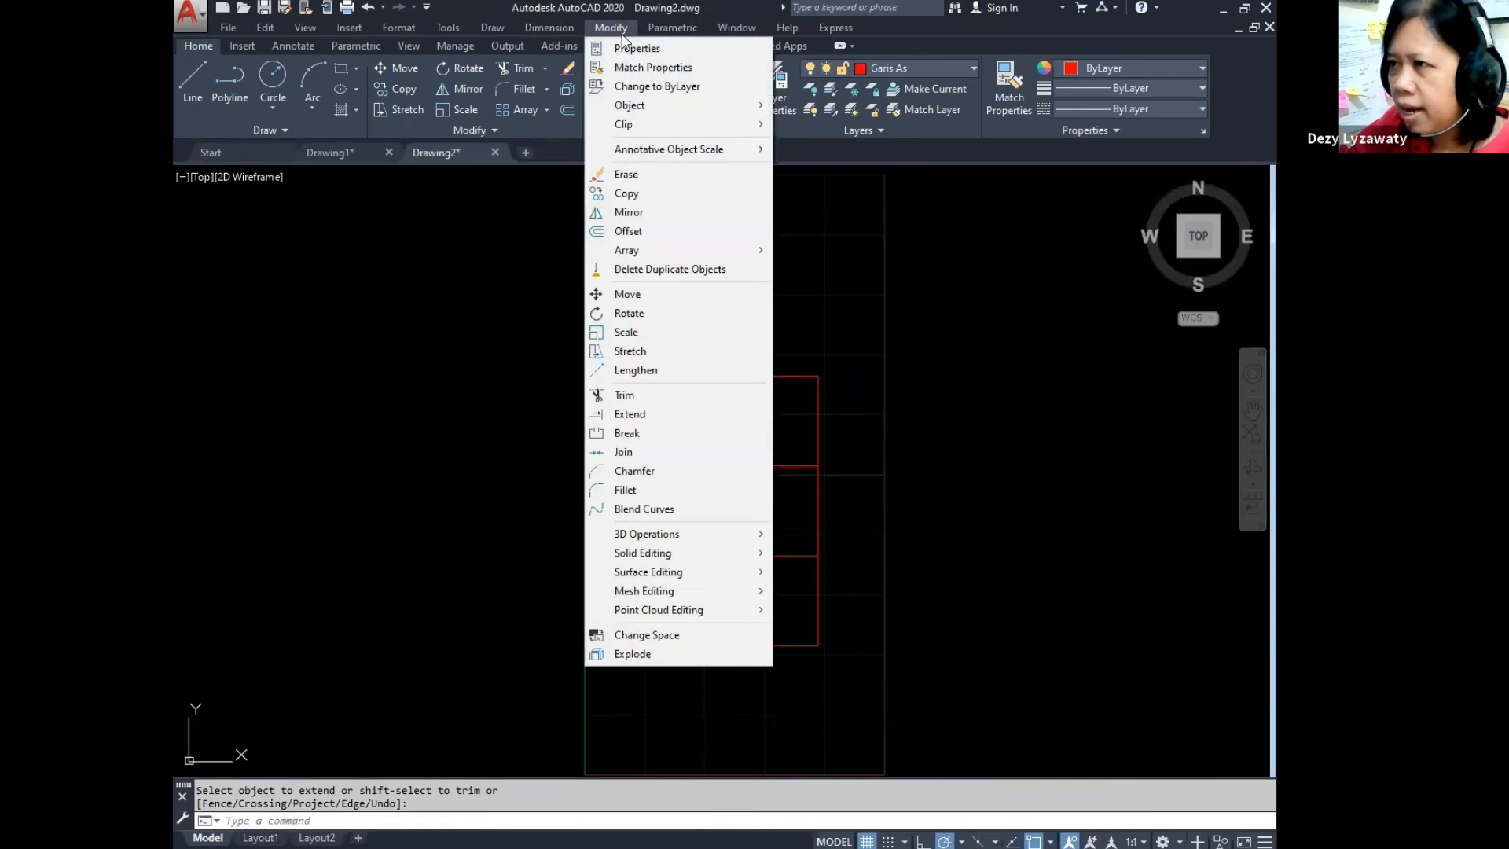
left_click(625, 394)
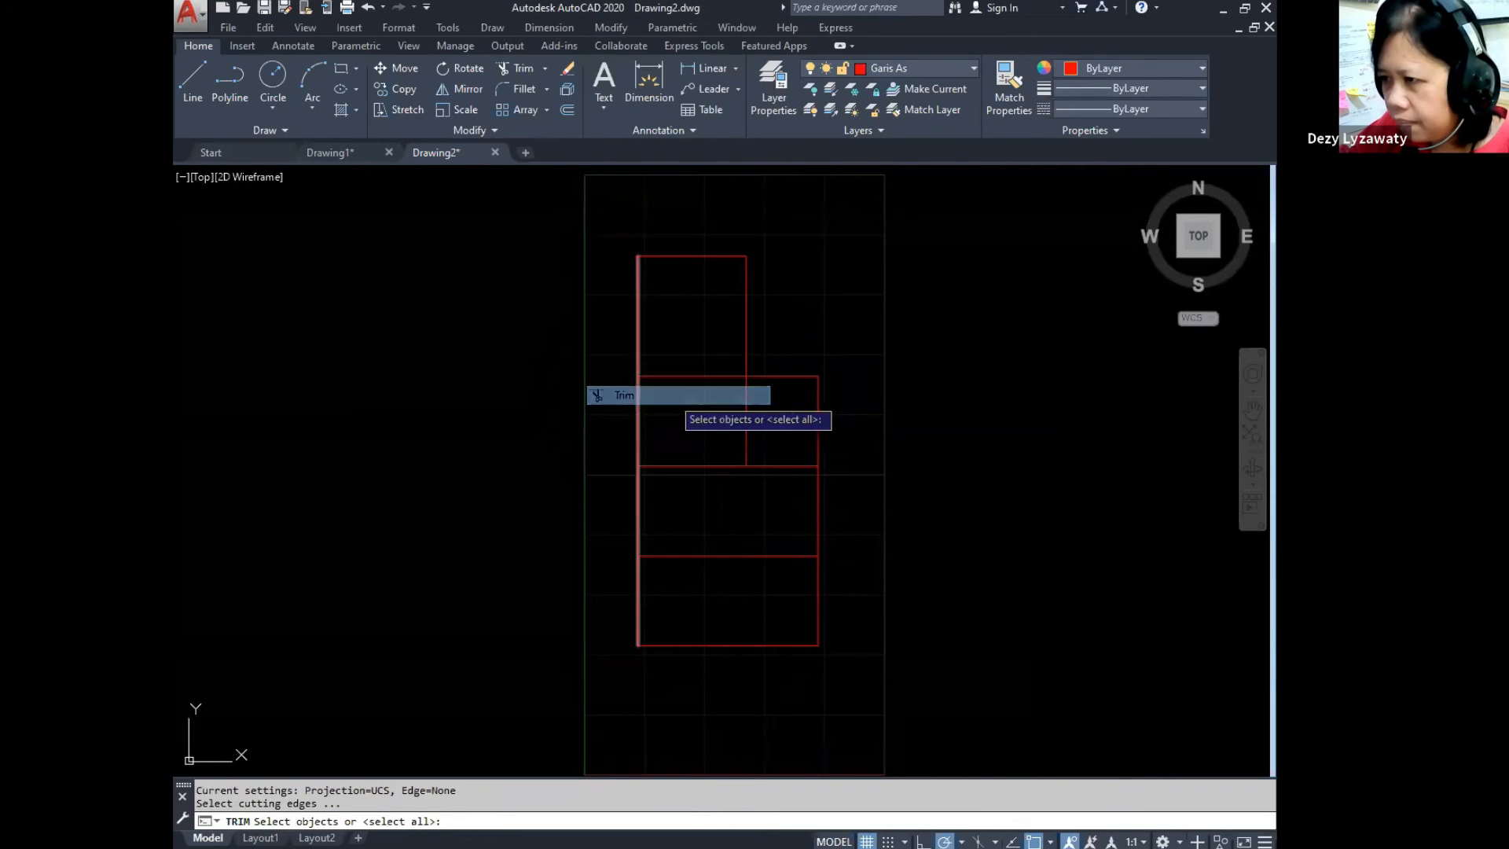
left_click(745, 447)
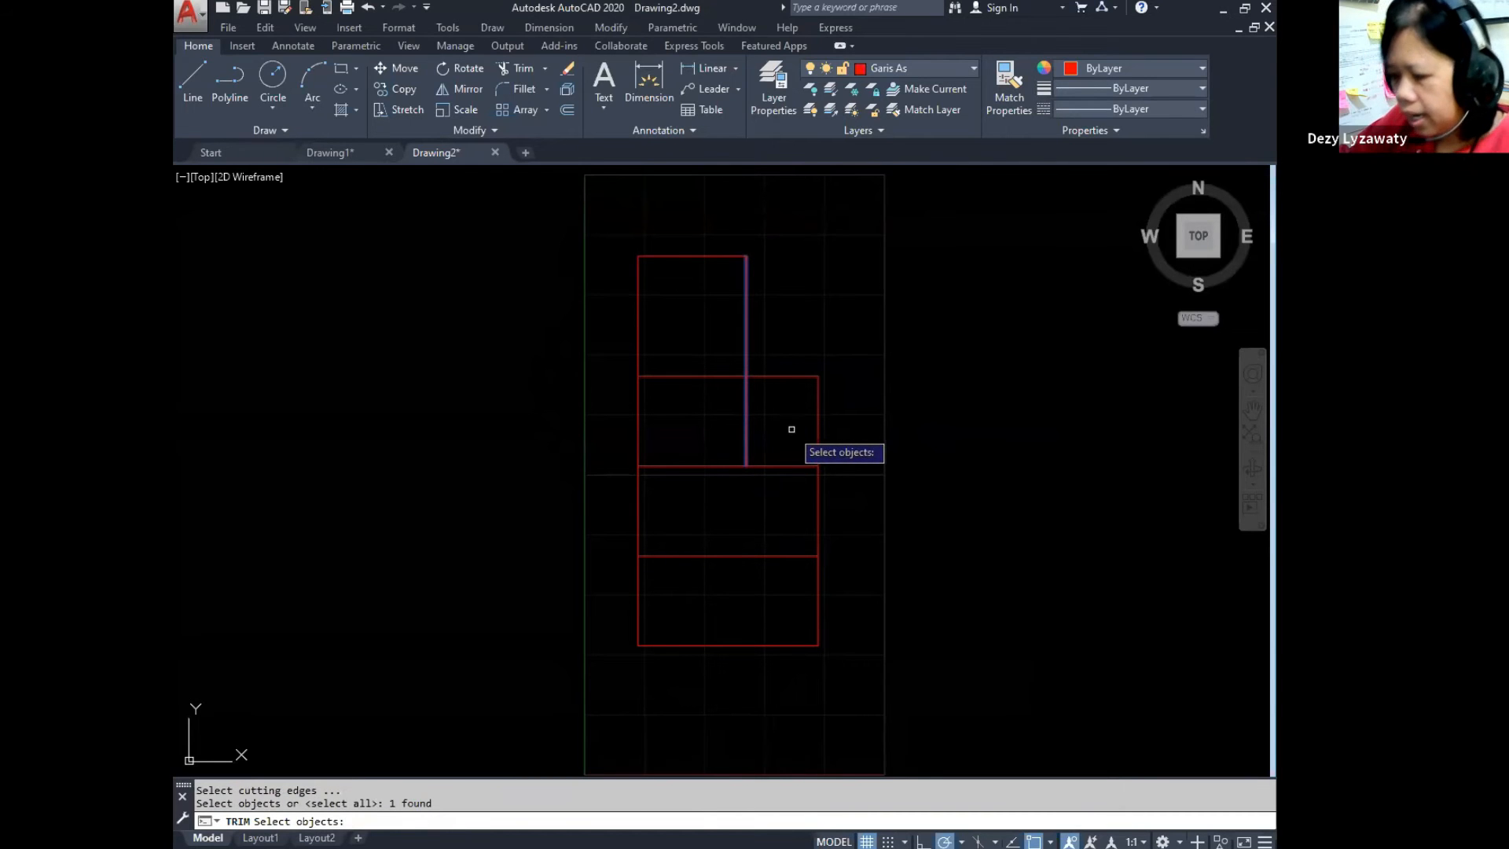
key("Return")
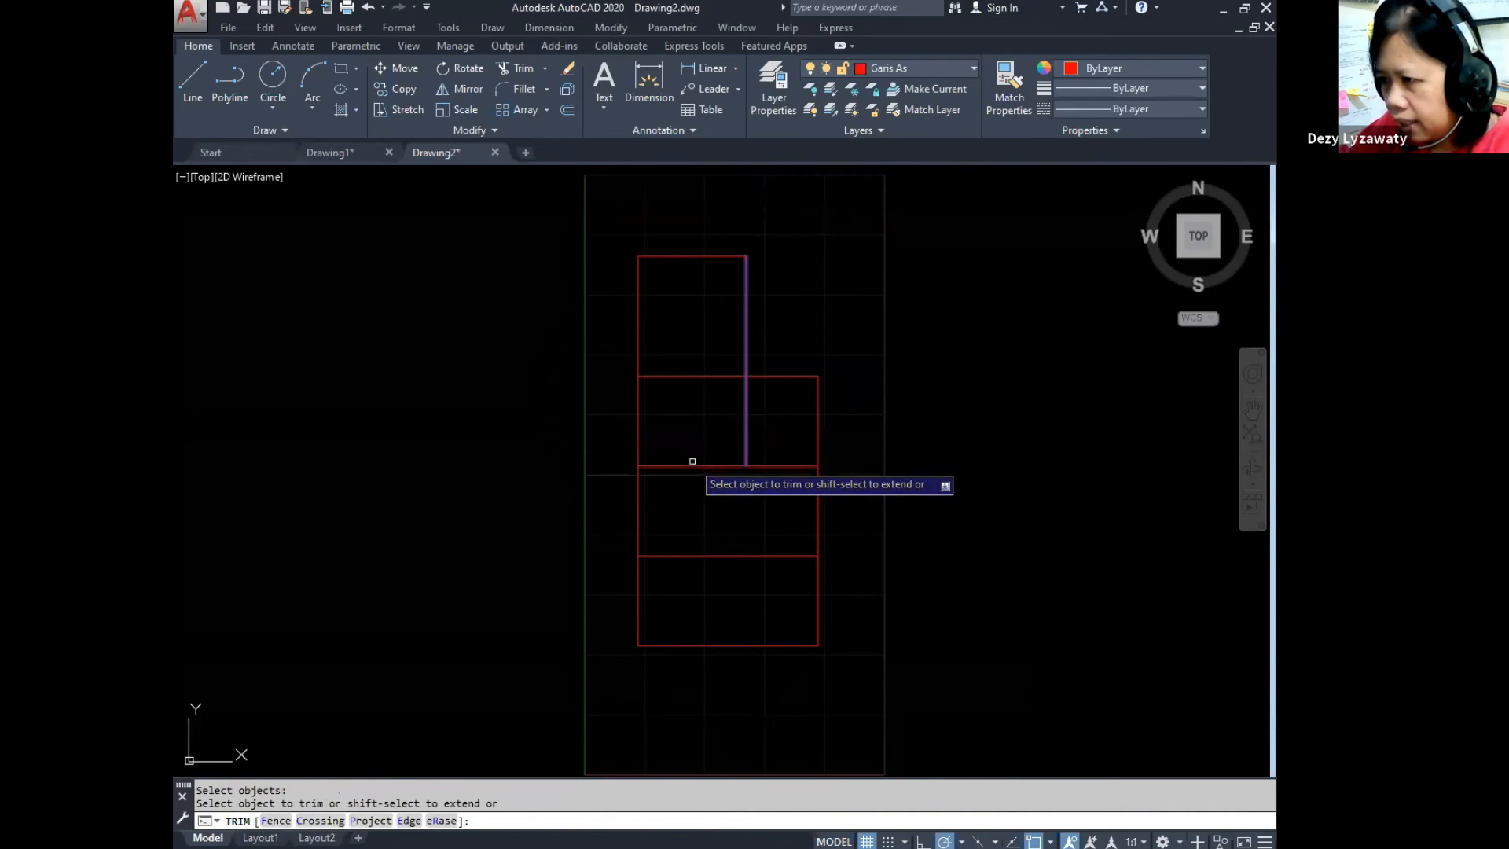
left_click(692, 464)
key("Return")
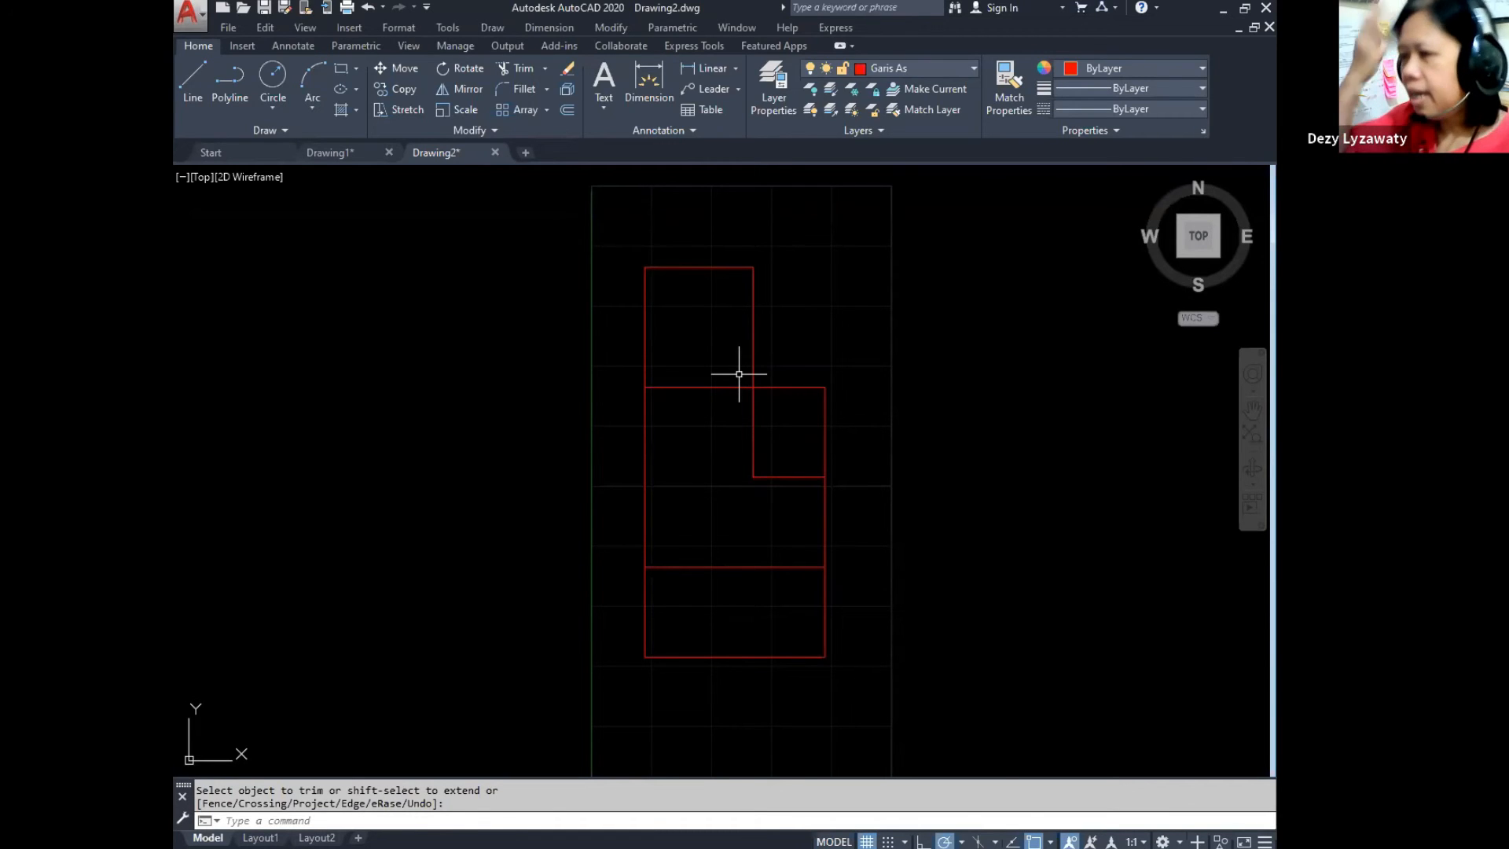
left_click(500, 26)
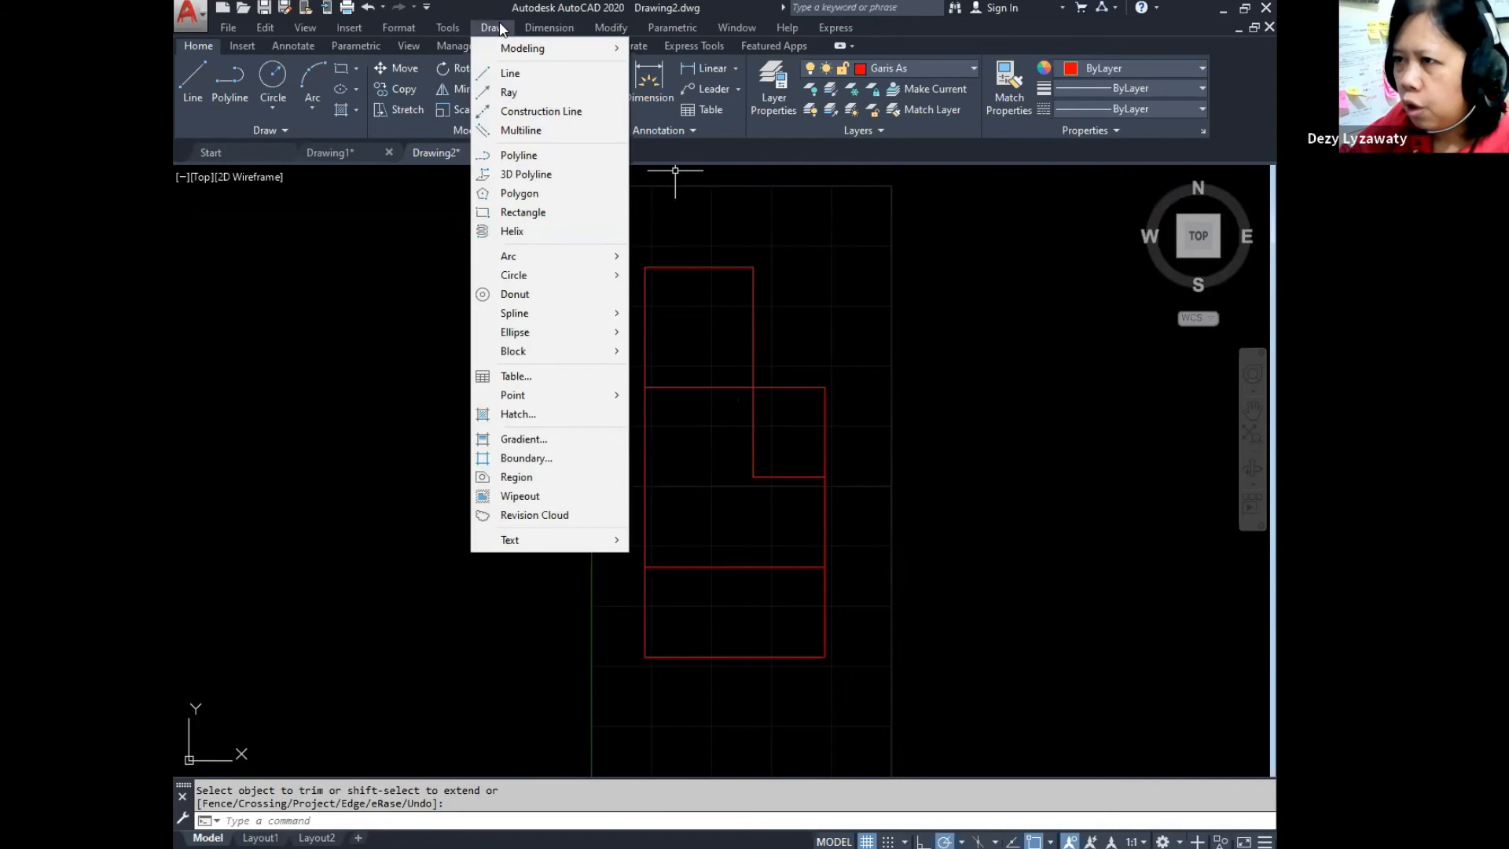
left_click(538, 131)
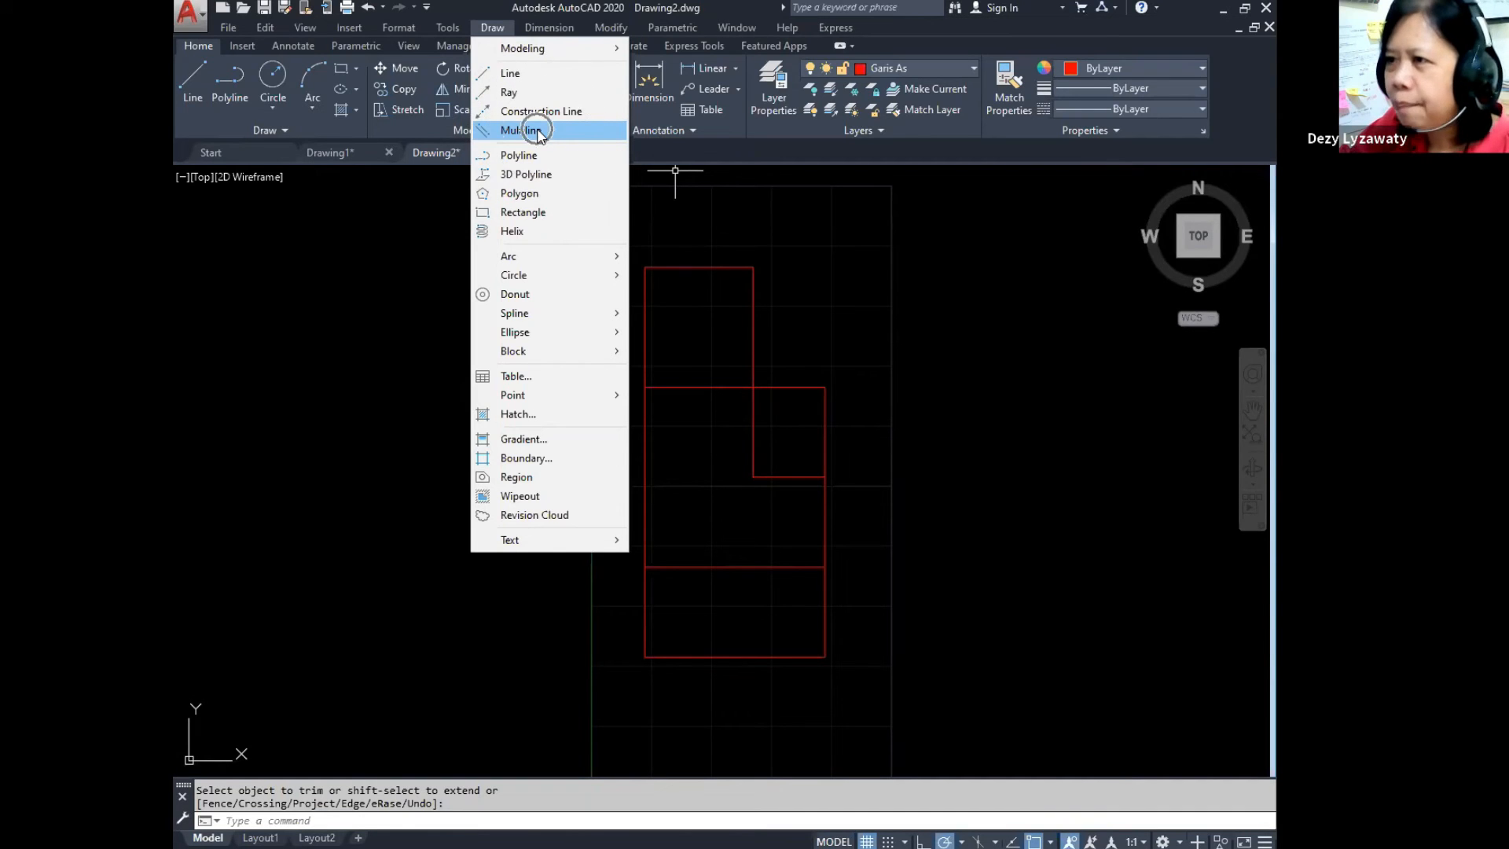
left_click(716, 126)
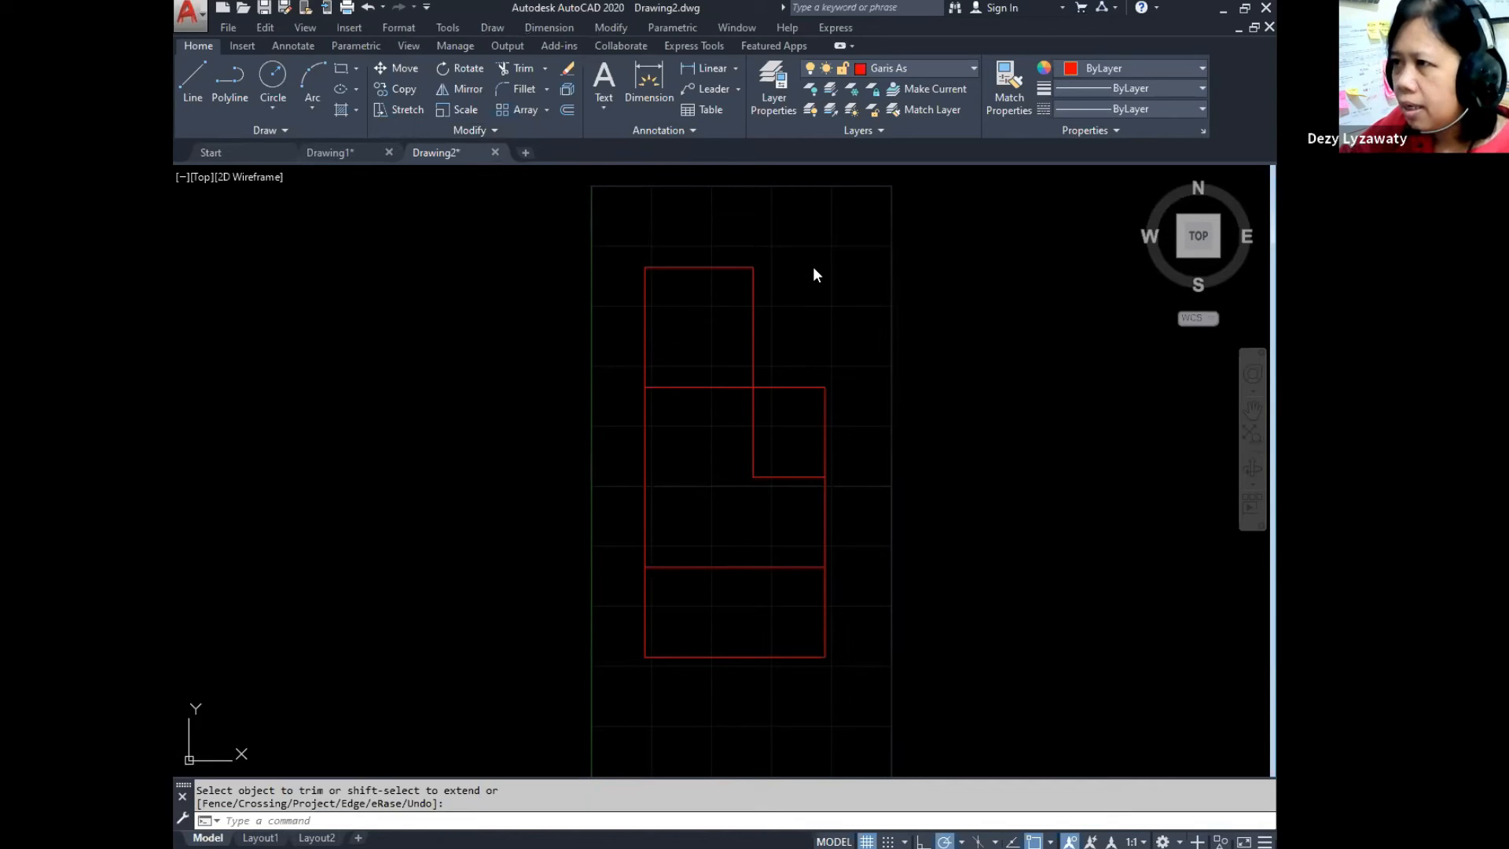
Step: Make Dinding the current layer
left_click(974, 69)
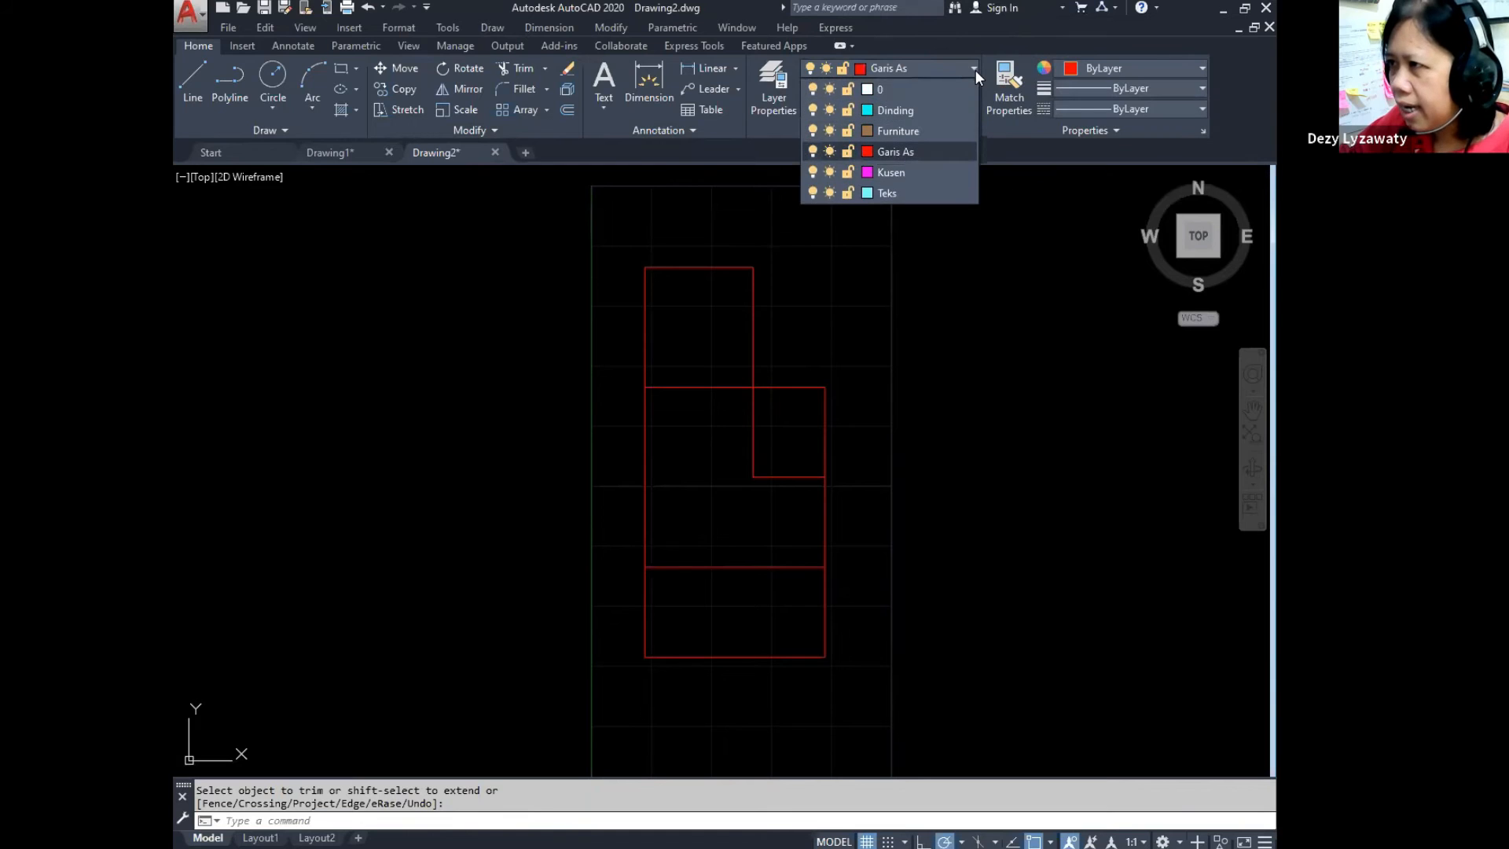
left_click(913, 110)
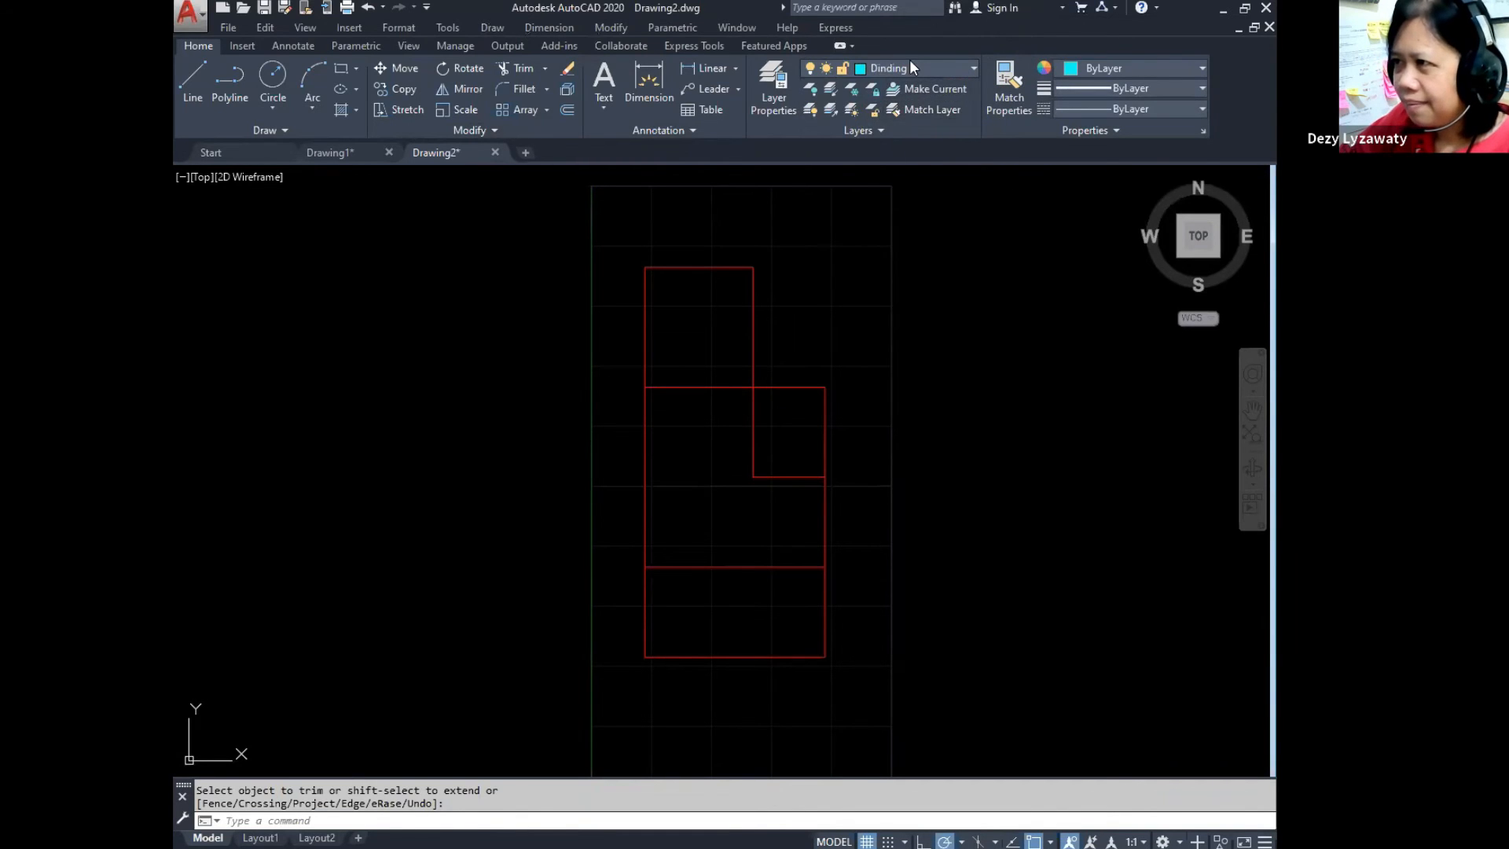
left_click(972, 68)
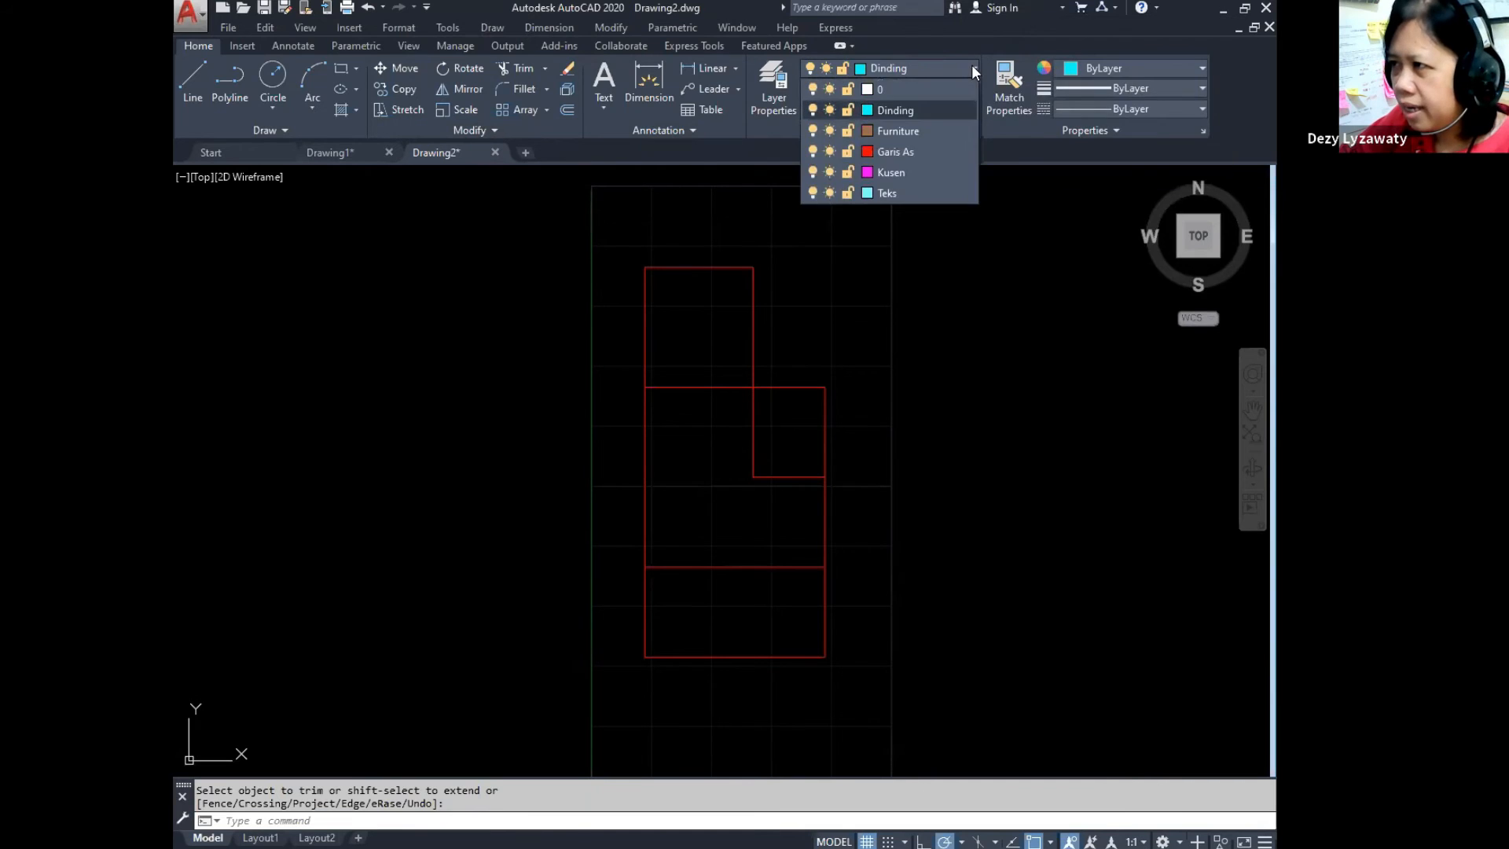
left_click(935, 112)
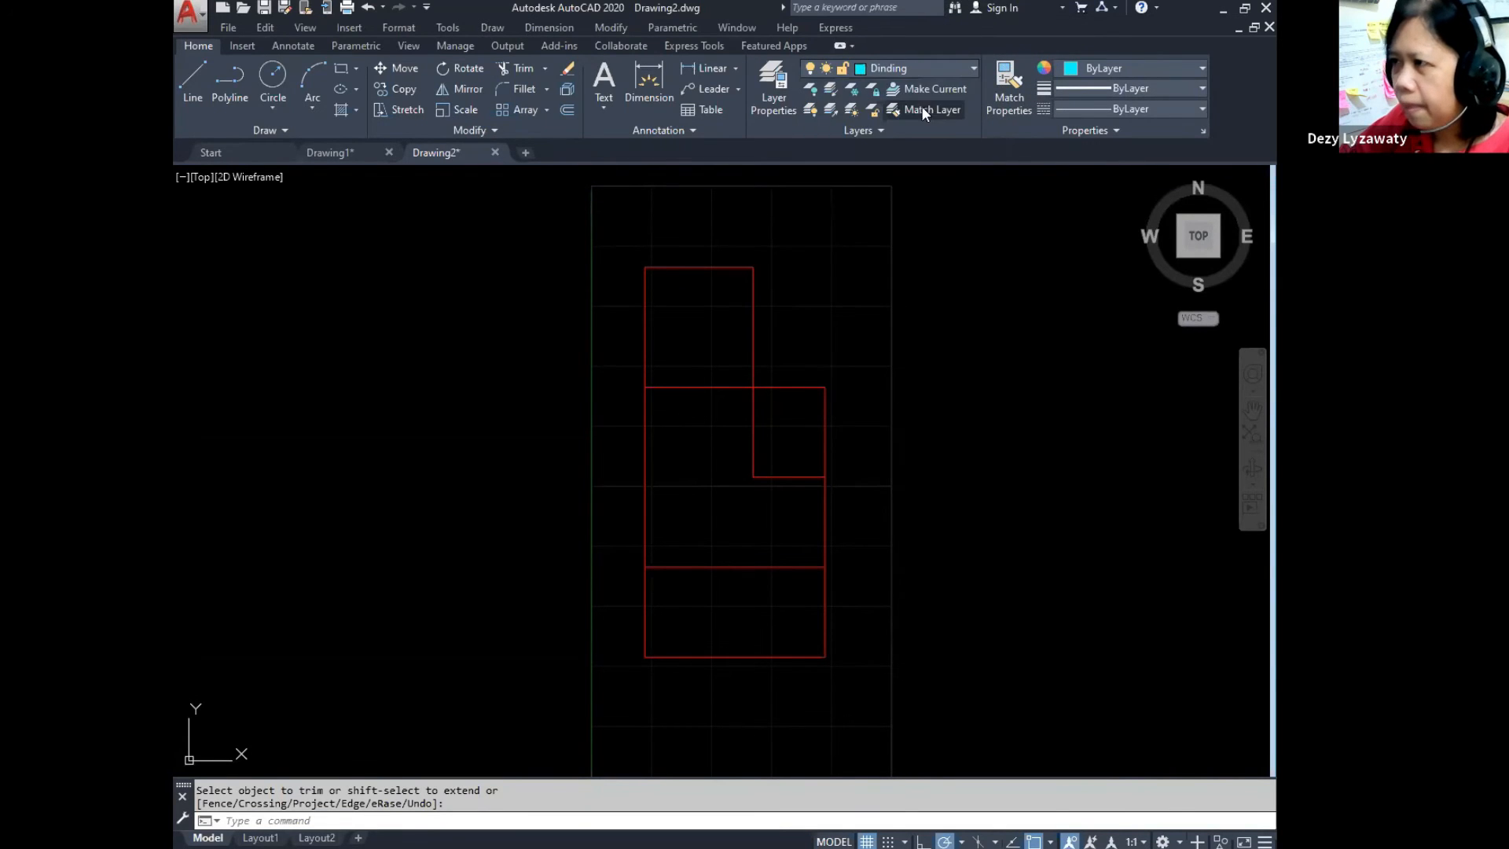
Step: Start a multiline with its scale set to 150 and its justification set to Zero
left_click(491, 27)
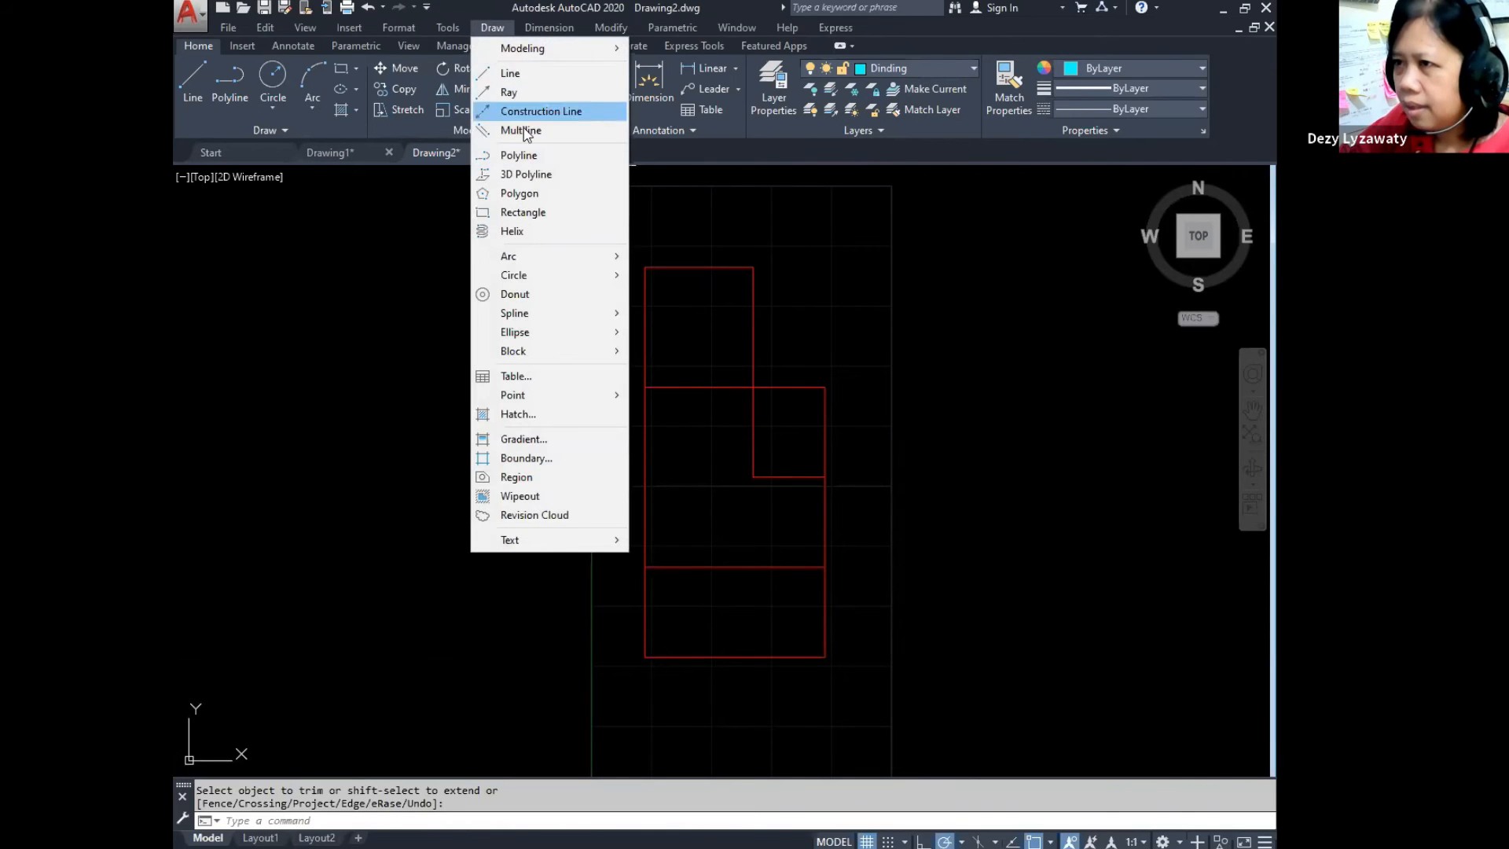
left_click(524, 131)
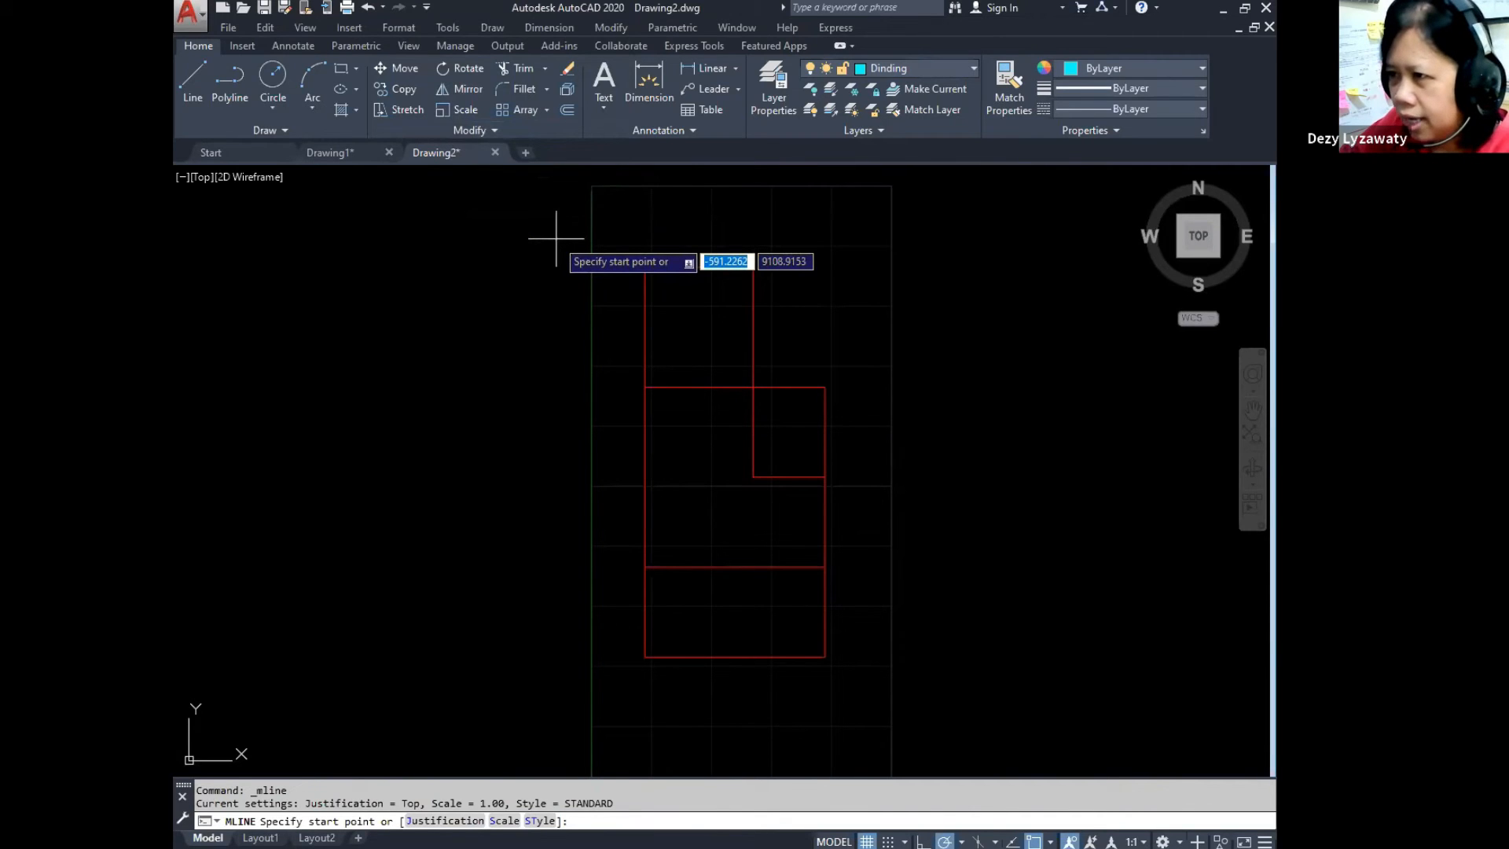
key("Down")
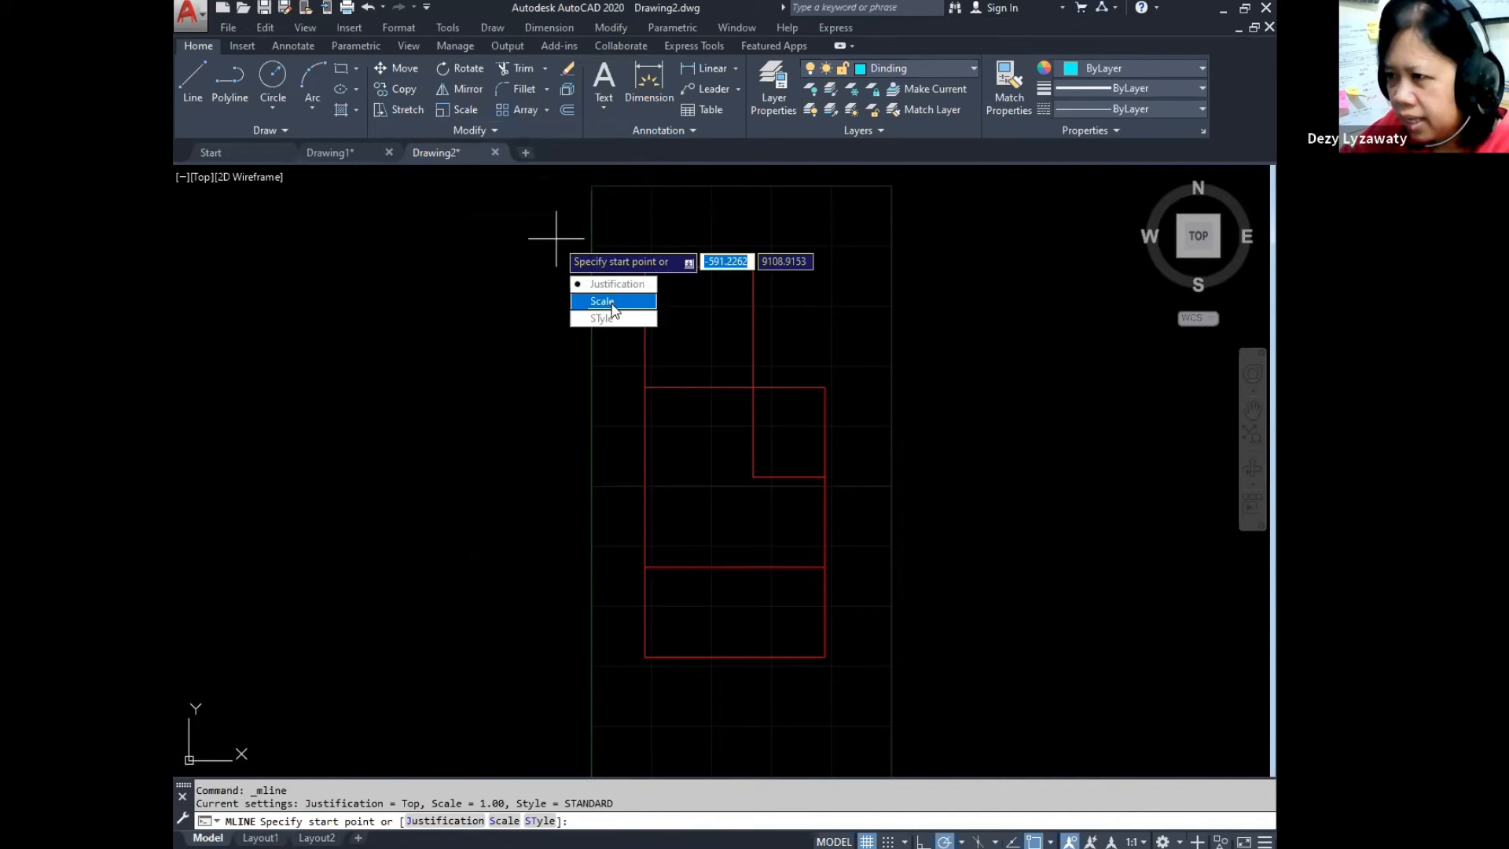
left_click(611, 303)
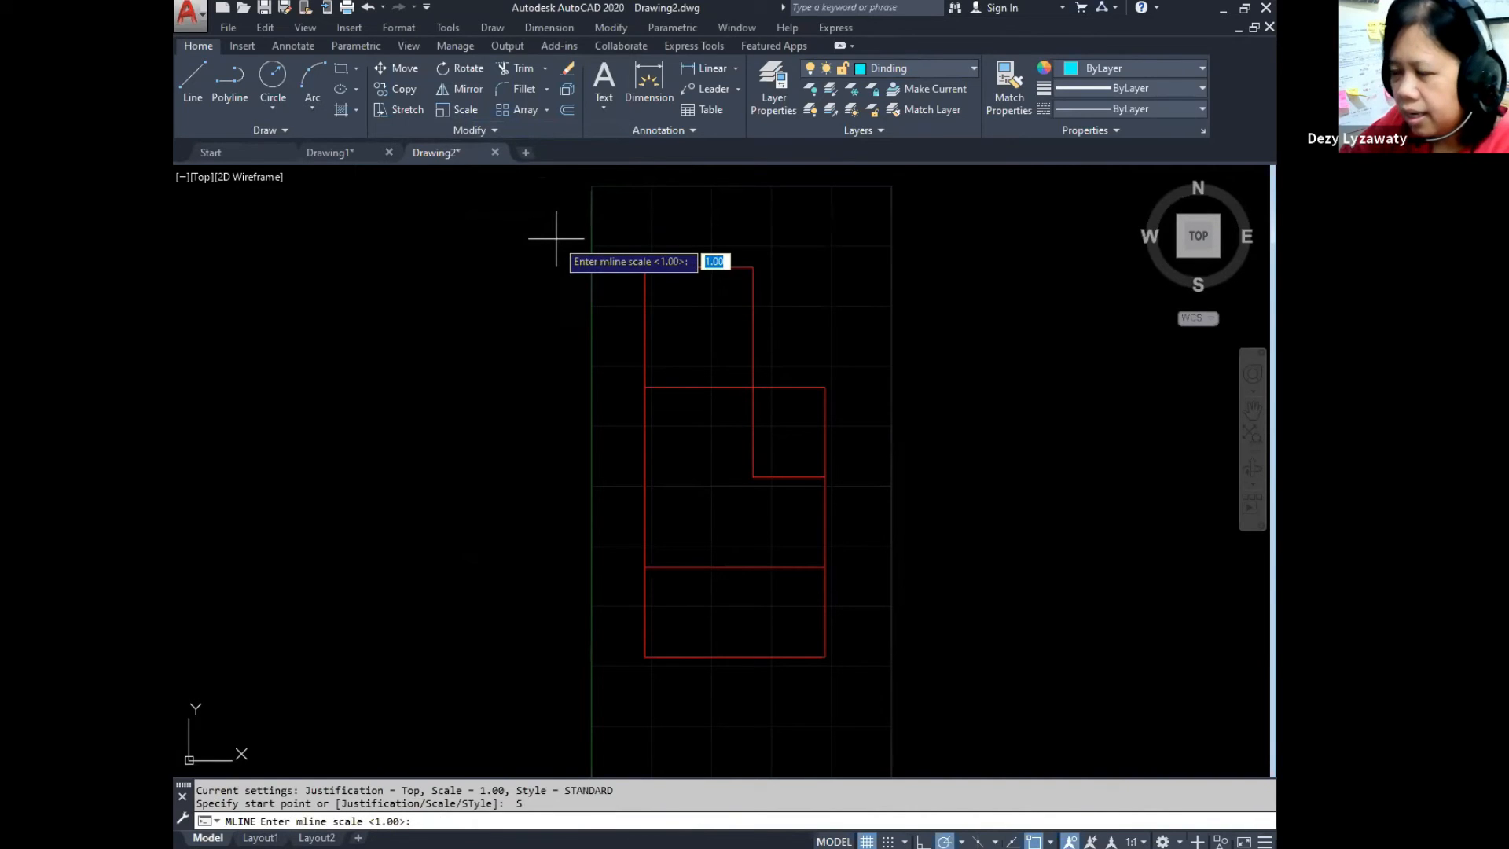
type("150")
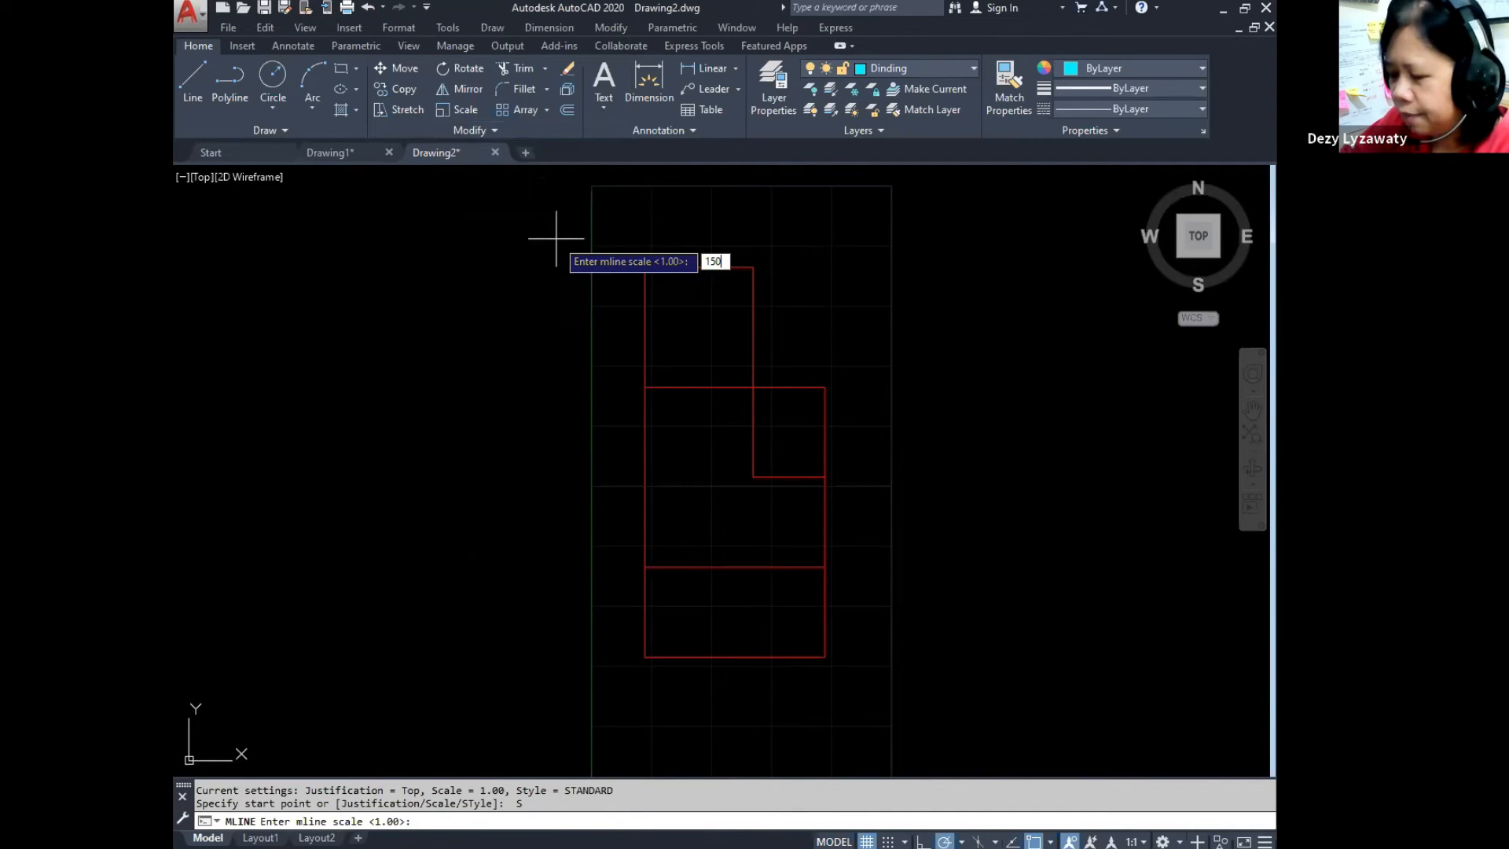
key("Return")
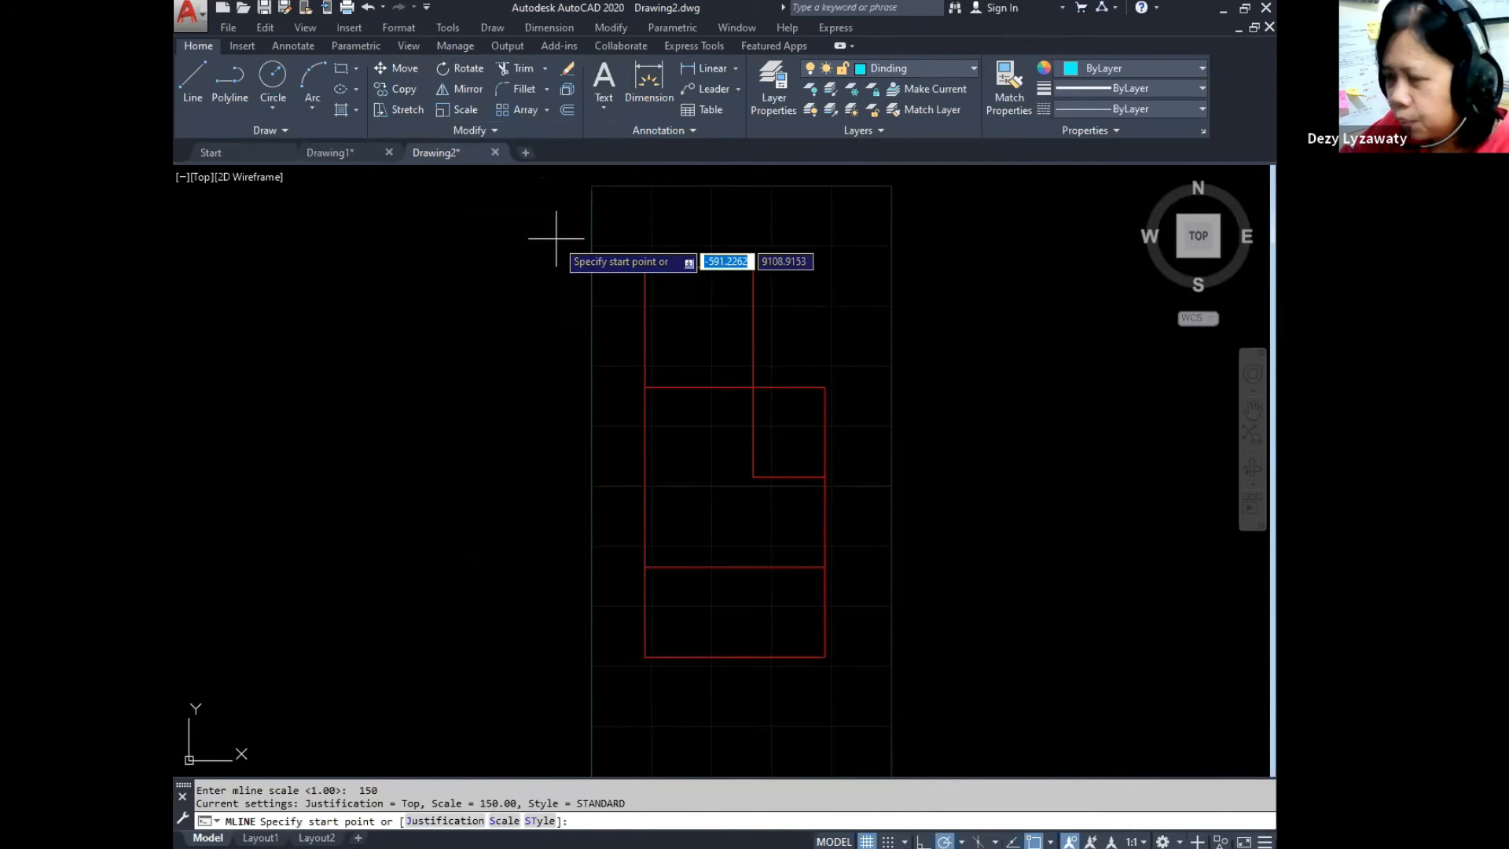
key("Down")
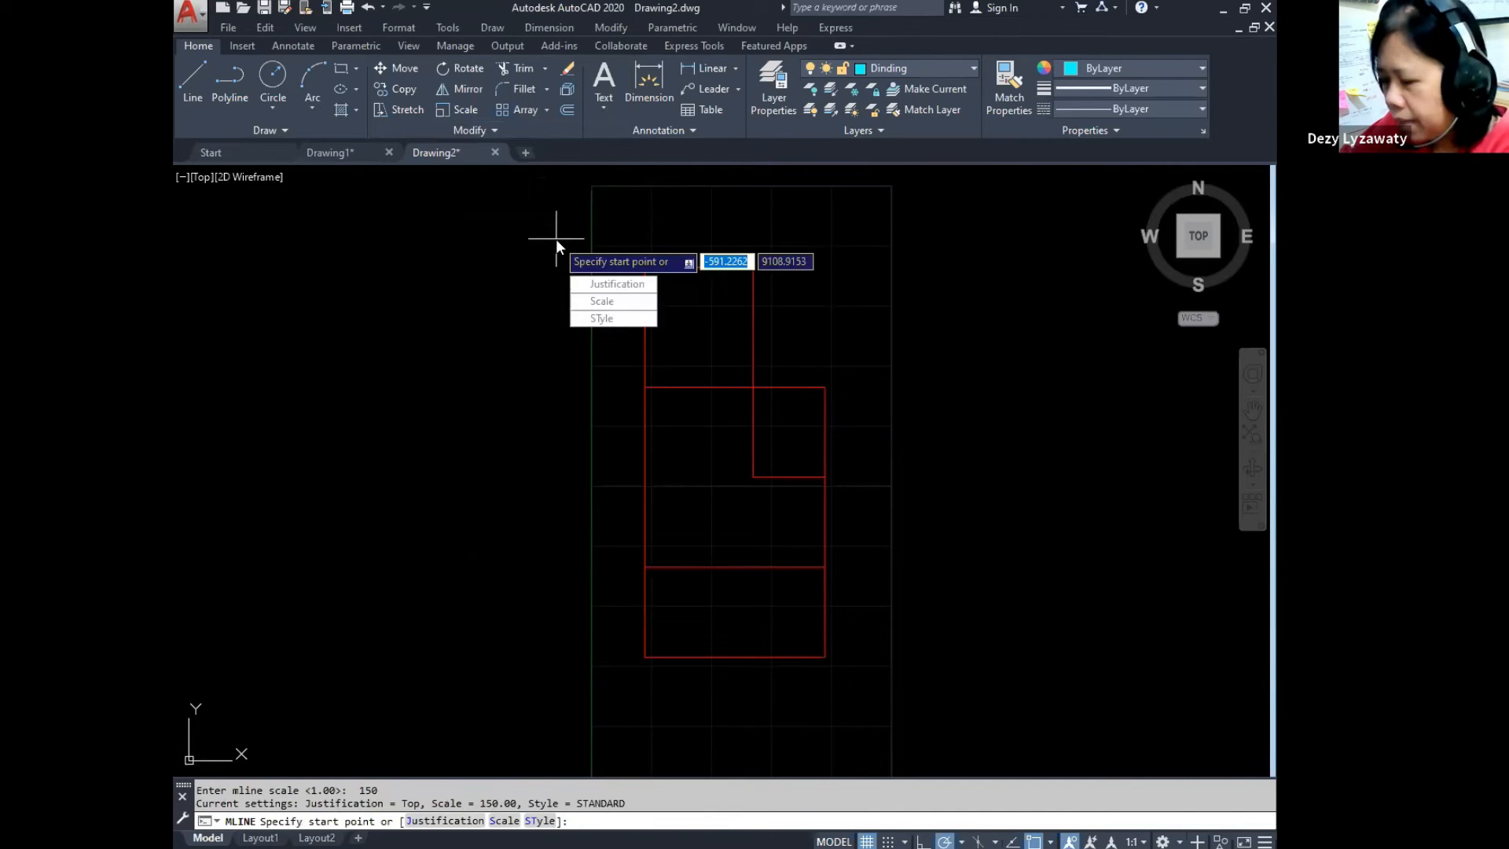
left_click(638, 292)
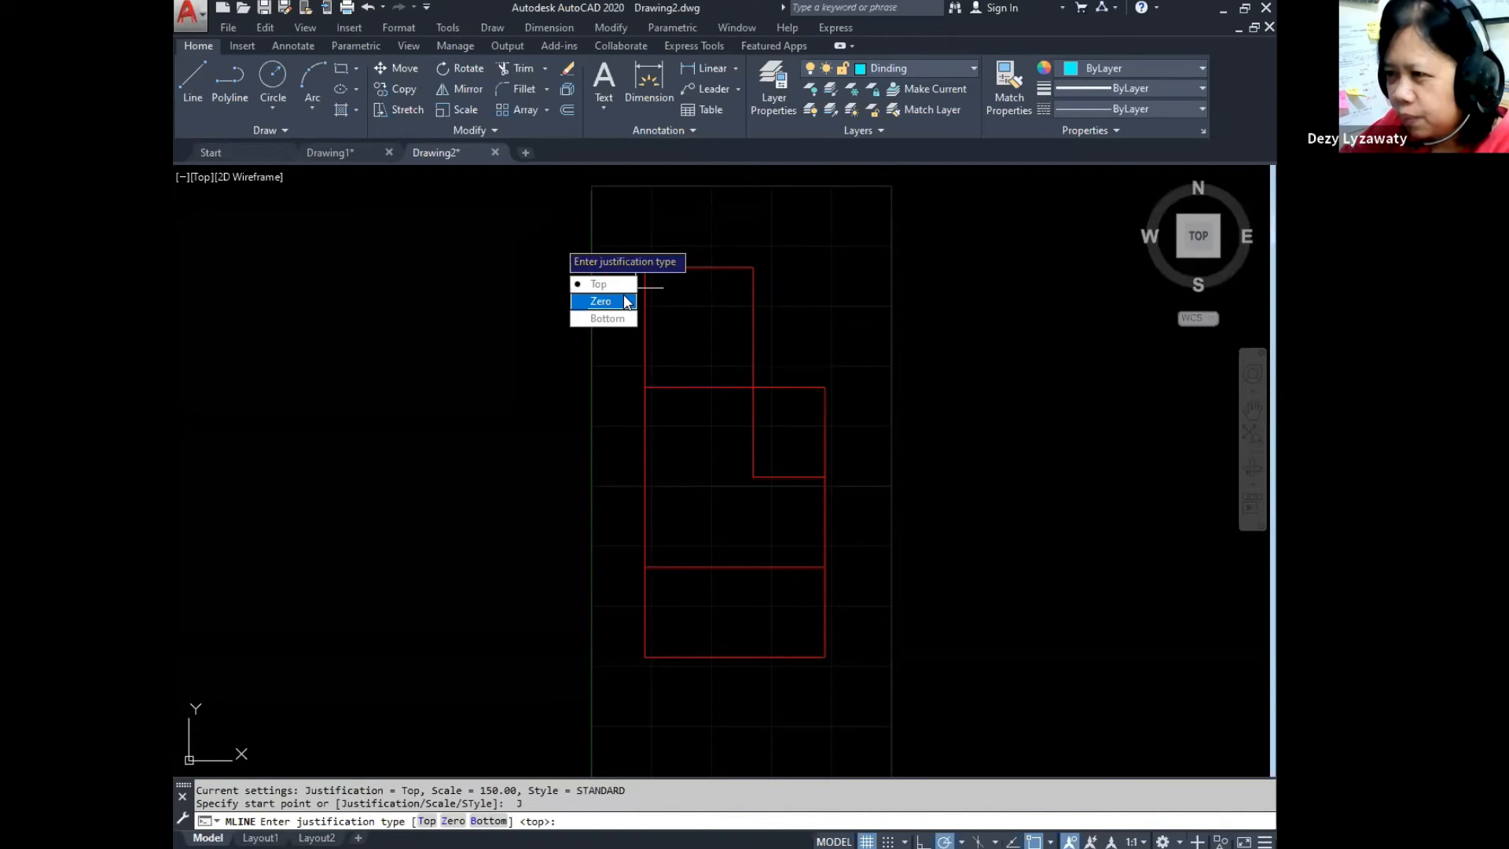
left_click(626, 302)
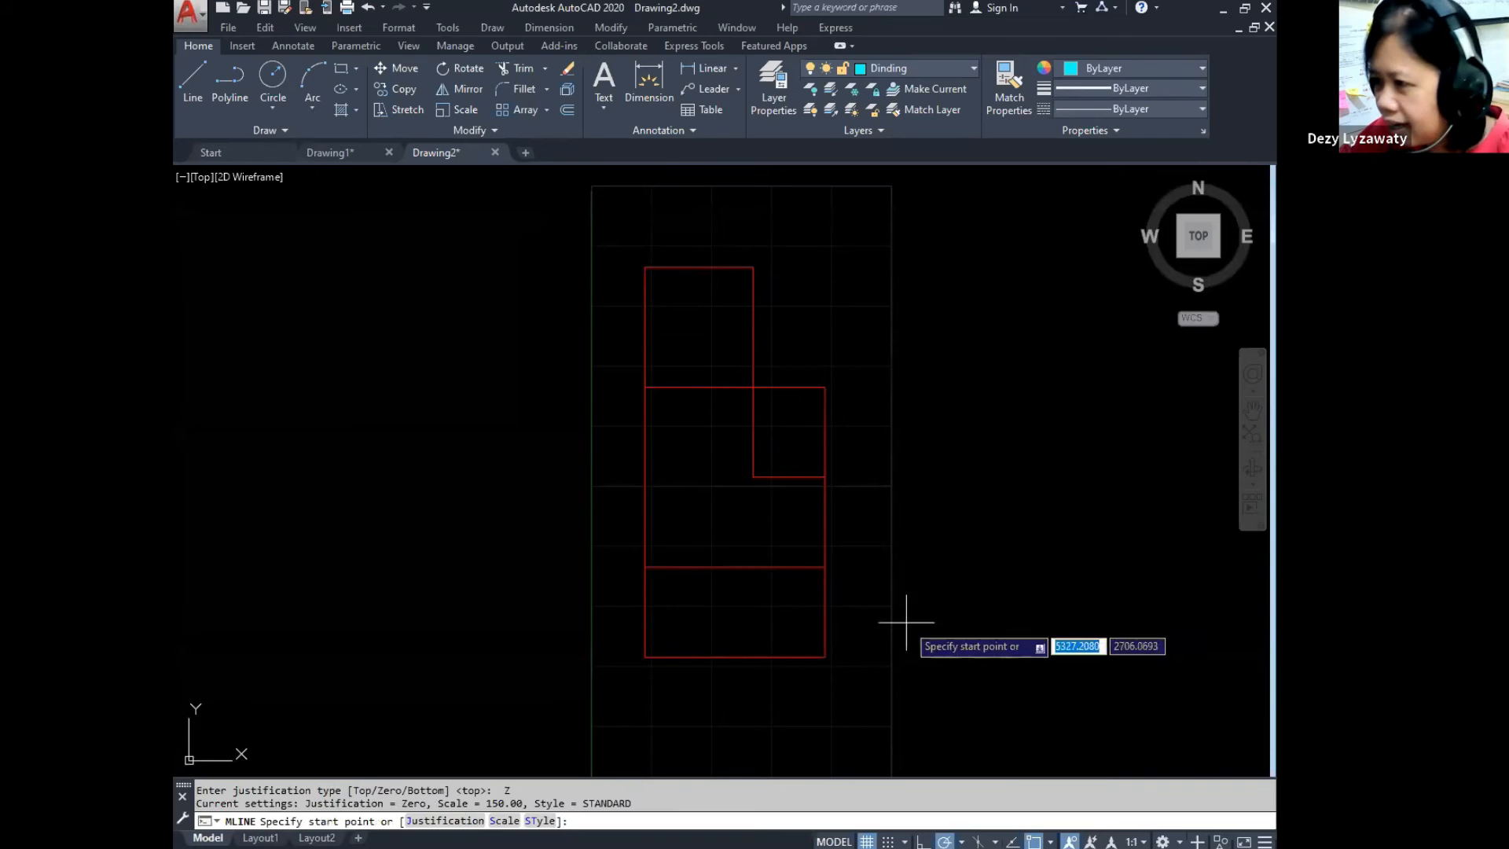
Step: Draw the wall multiline from the lower inner line's right end along the left and top axes, down the inner vertical, and across to the right axis
left_click(824, 566)
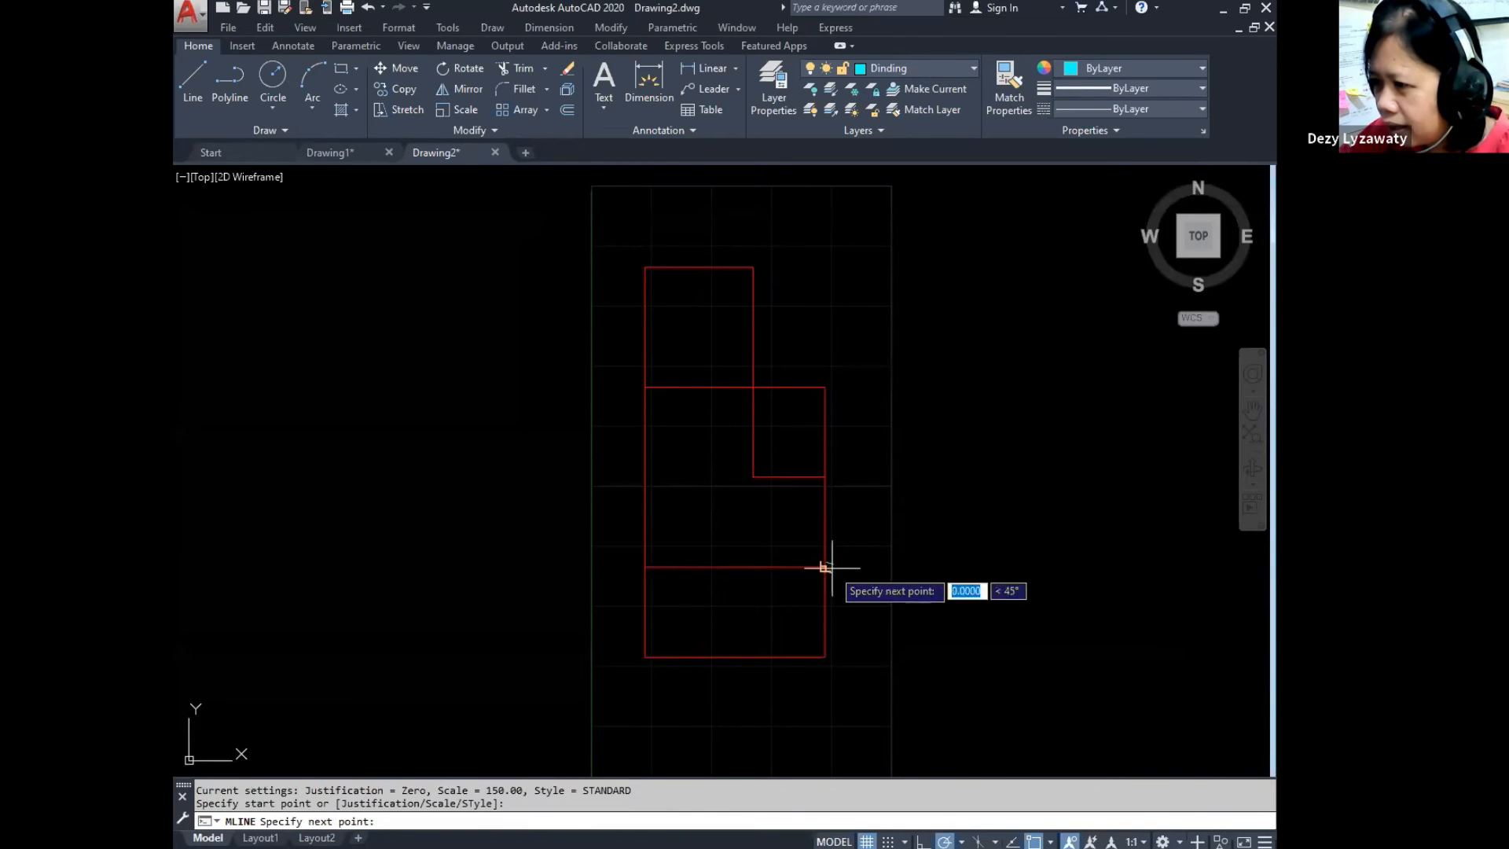
left_click(645, 566)
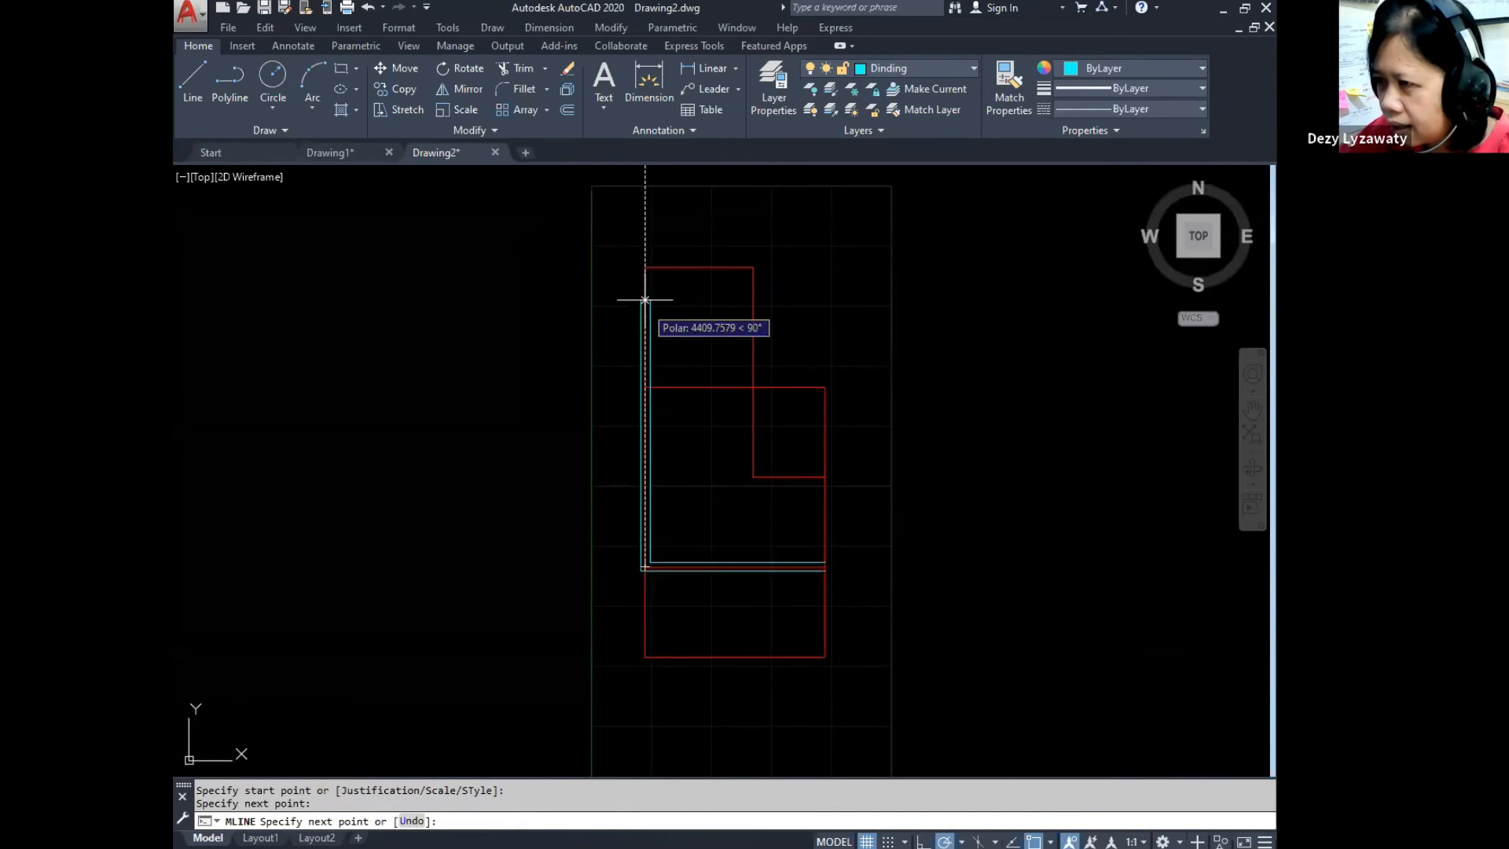
left_click(644, 267)
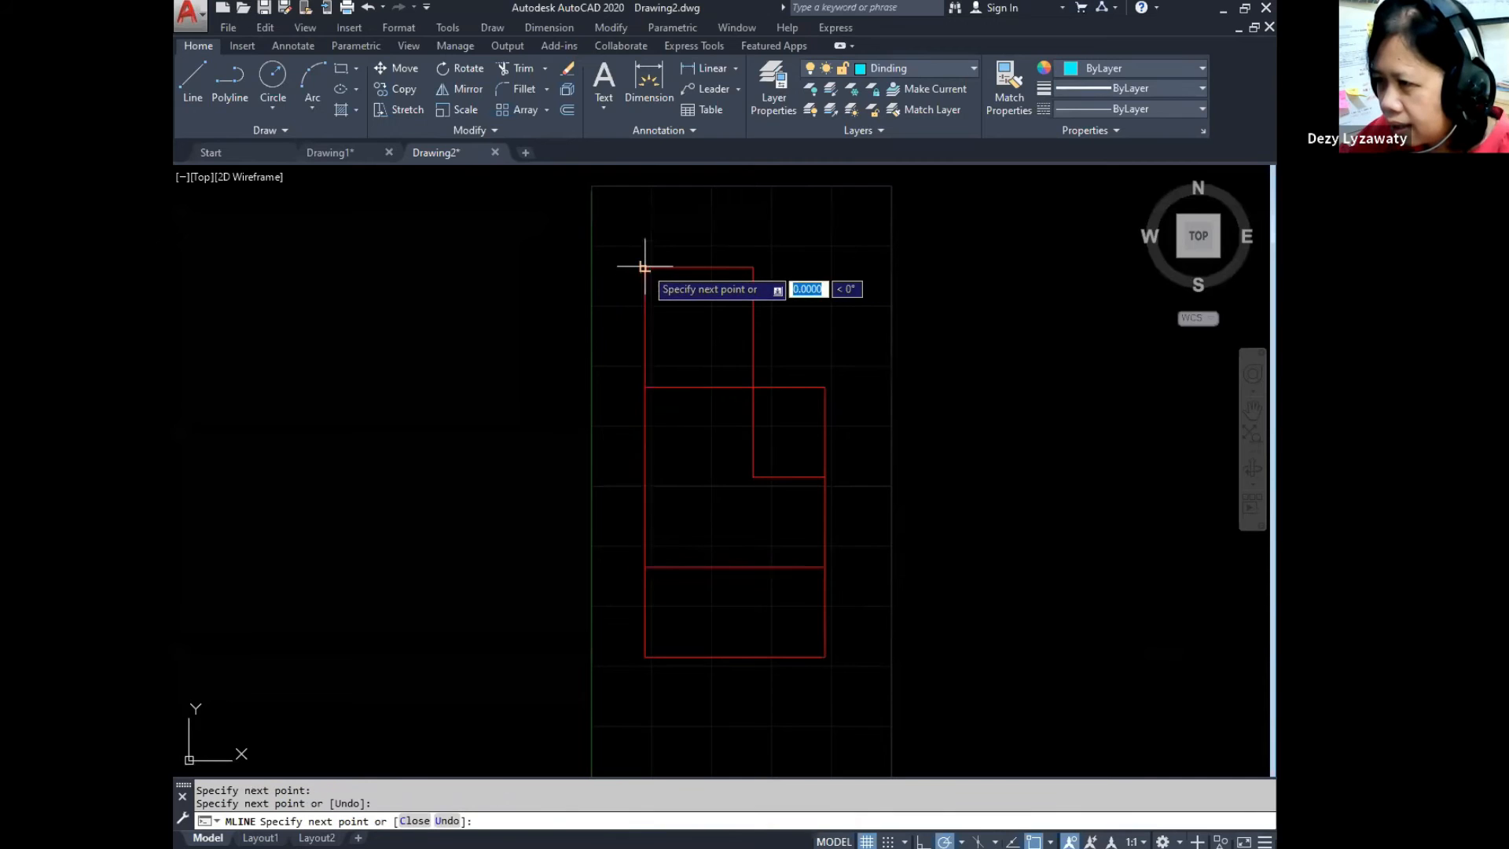
left_click(752, 267)
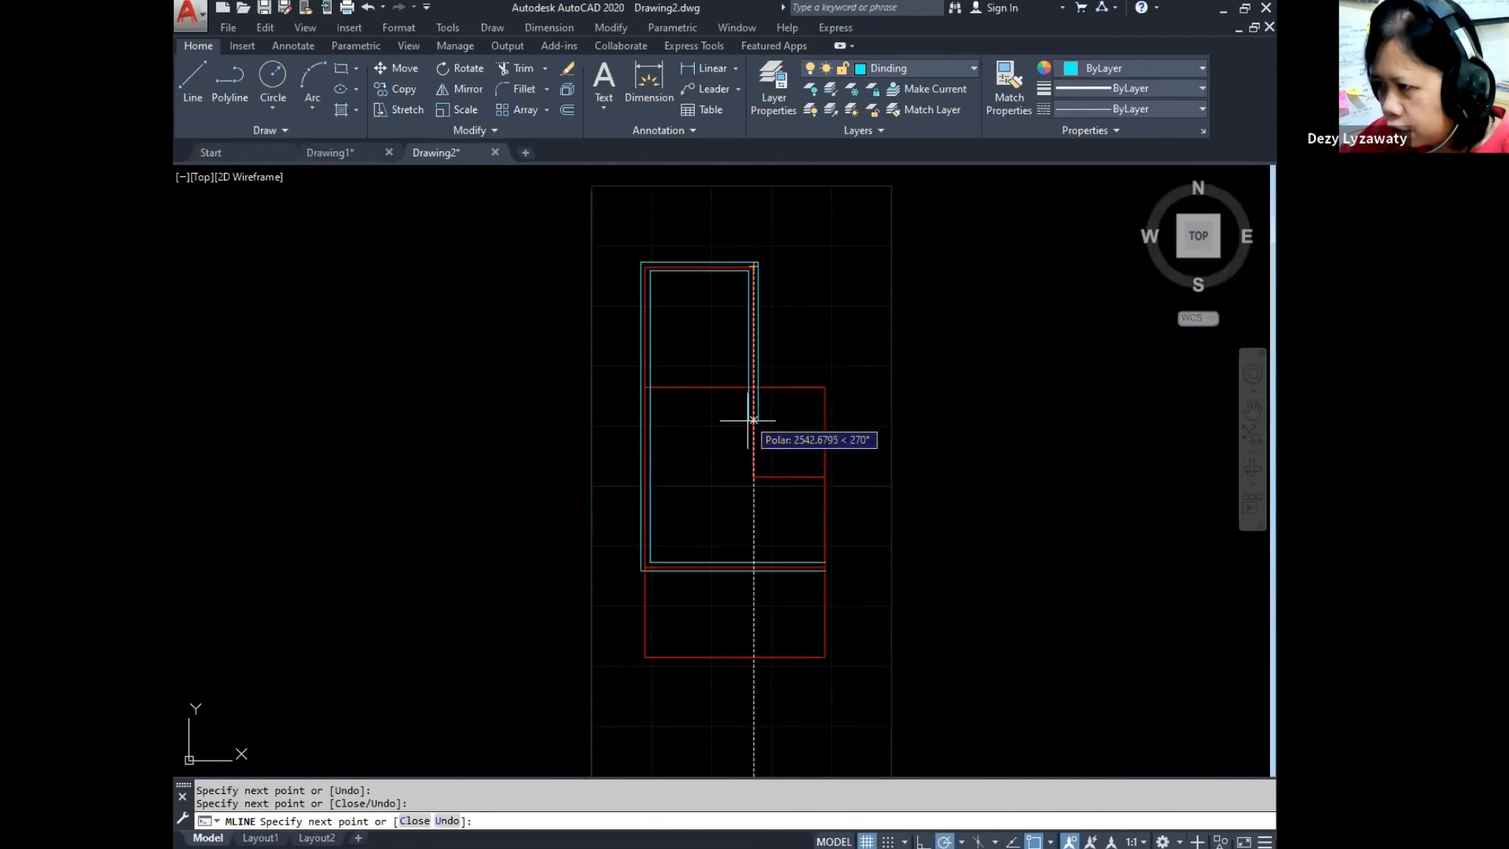
left_click(752, 476)
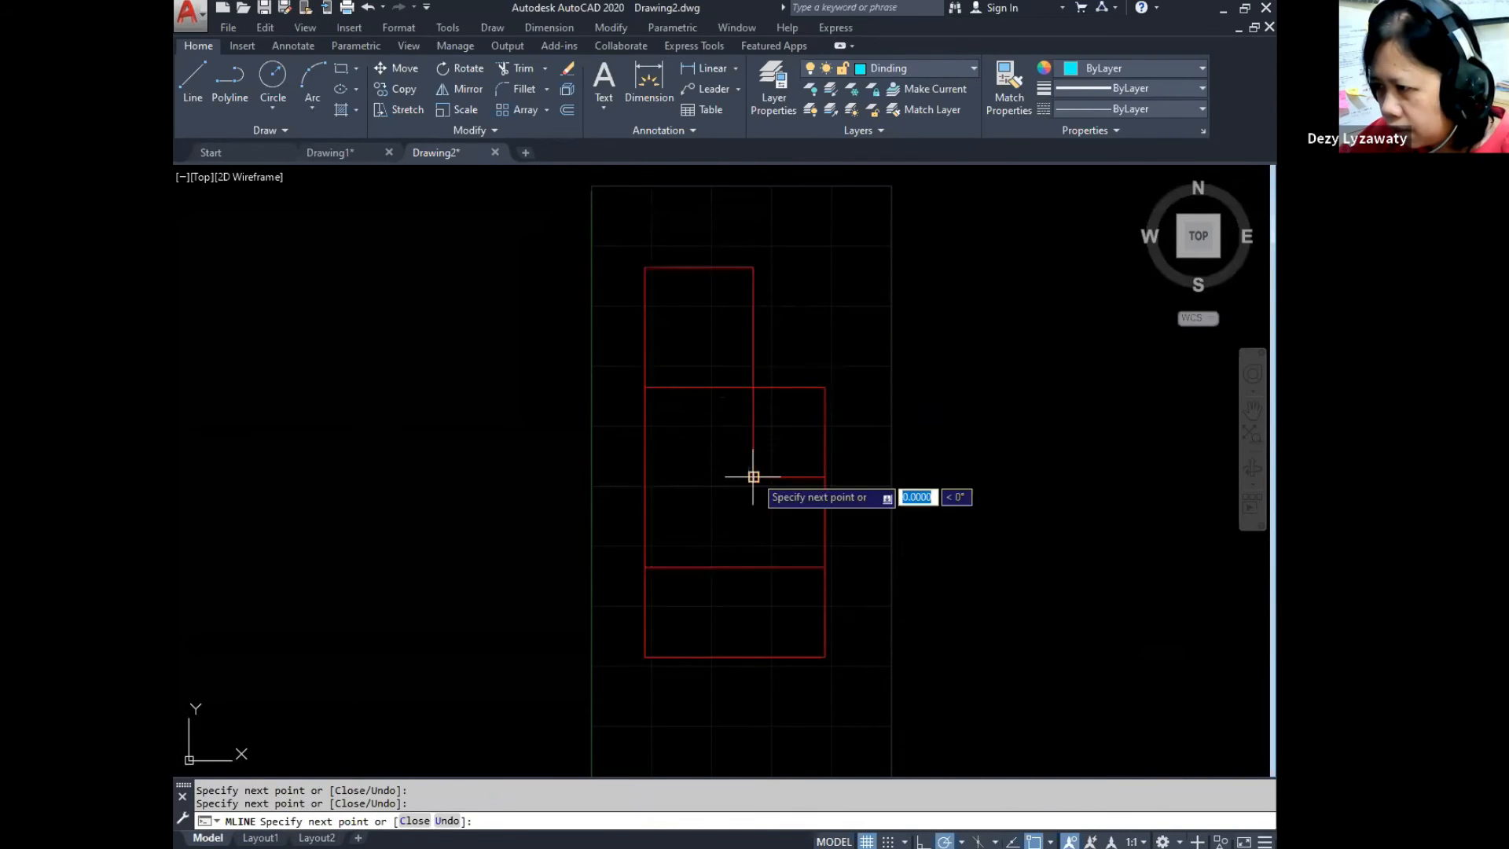
left_click(824, 475)
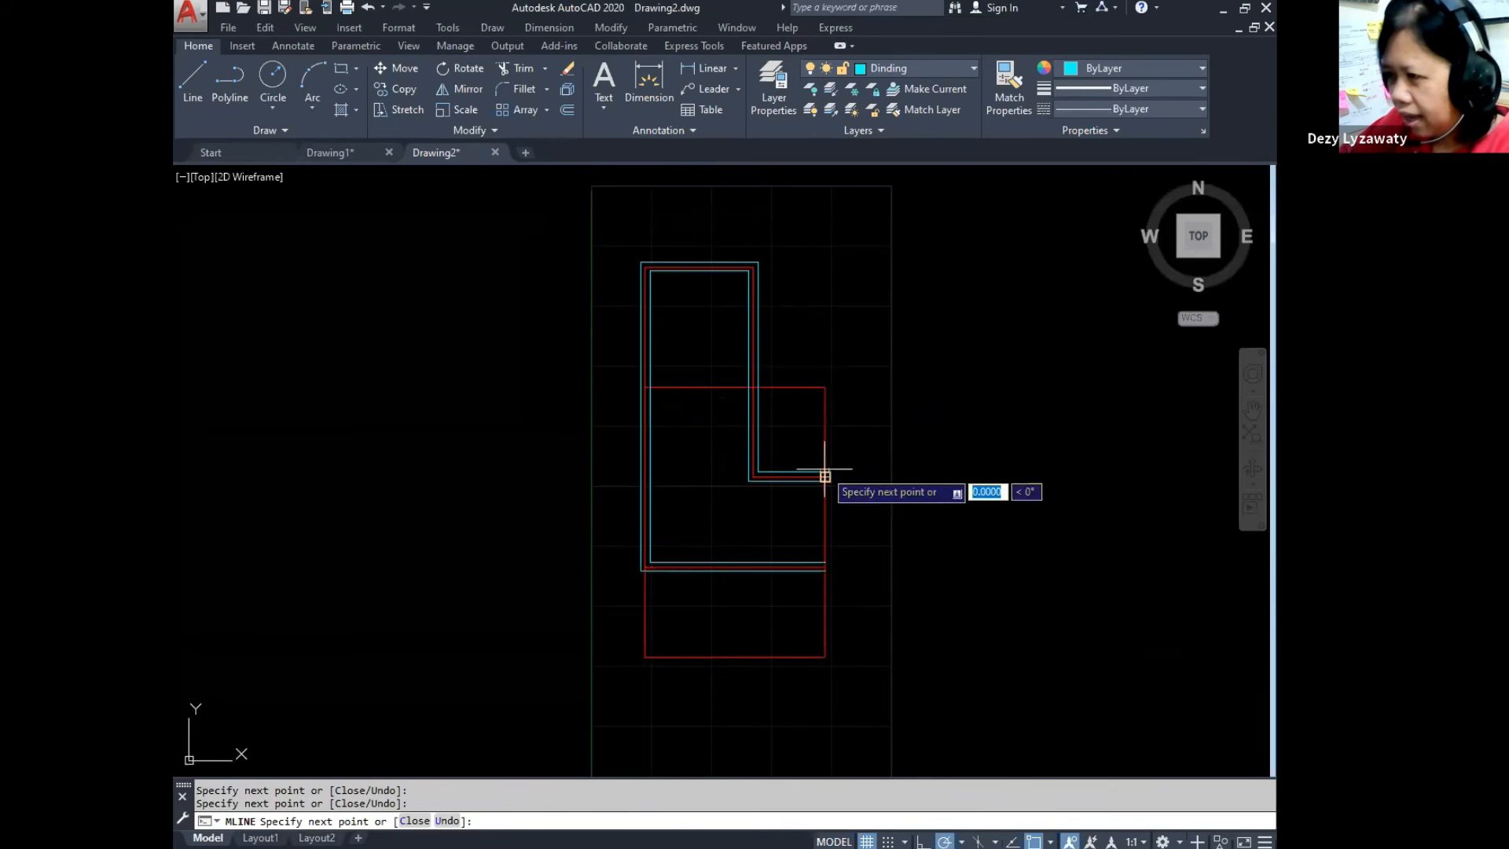
key("Return")
Step: Draw a second wall multiline from the lower inner line's right end up the right axis, then left along the upper room's horizontal axis to the left wall
left_click(490, 27)
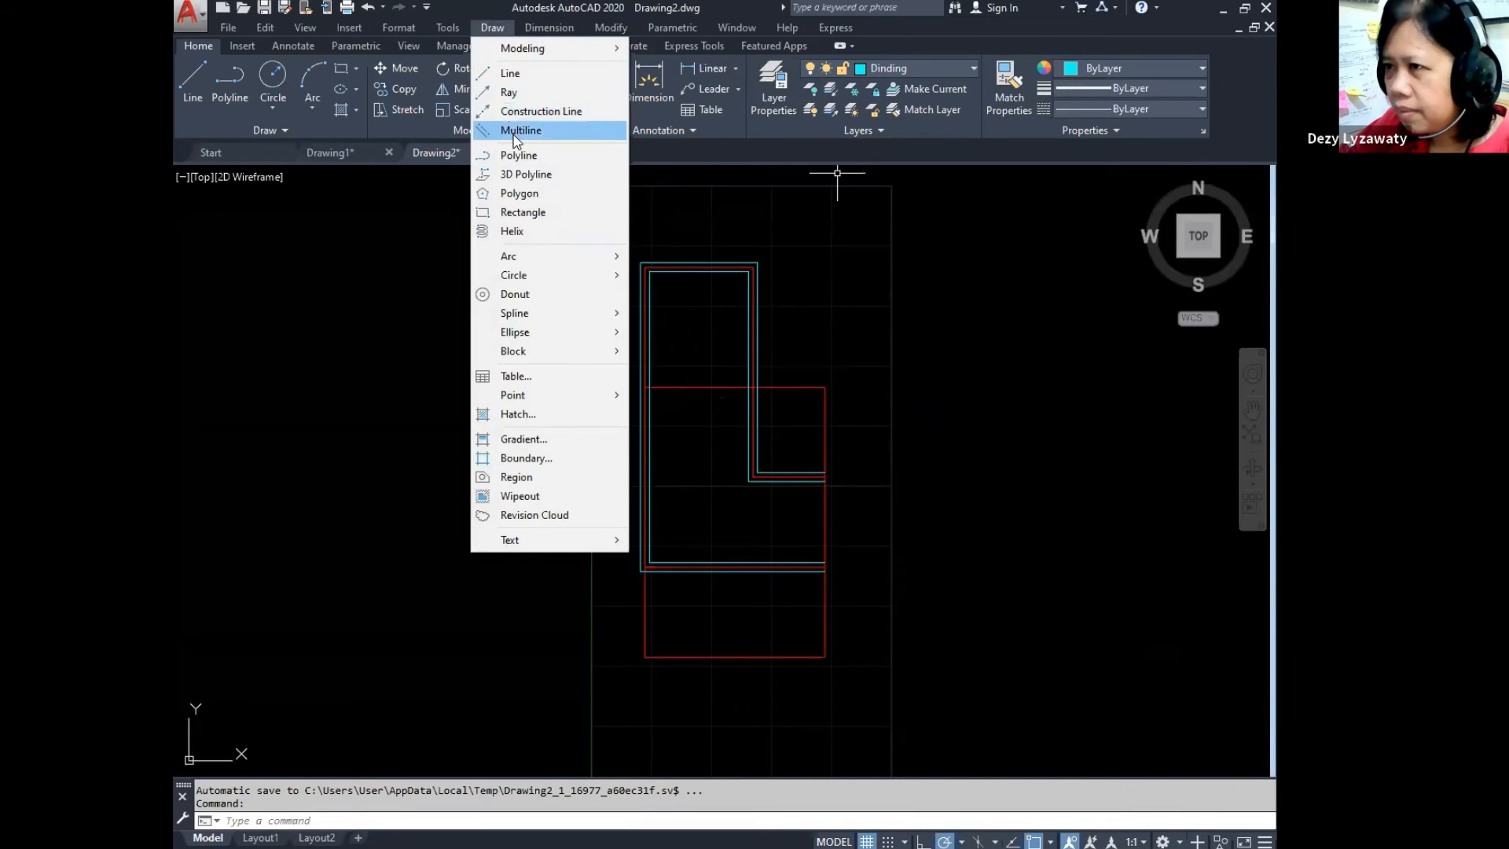
left_click(516, 133)
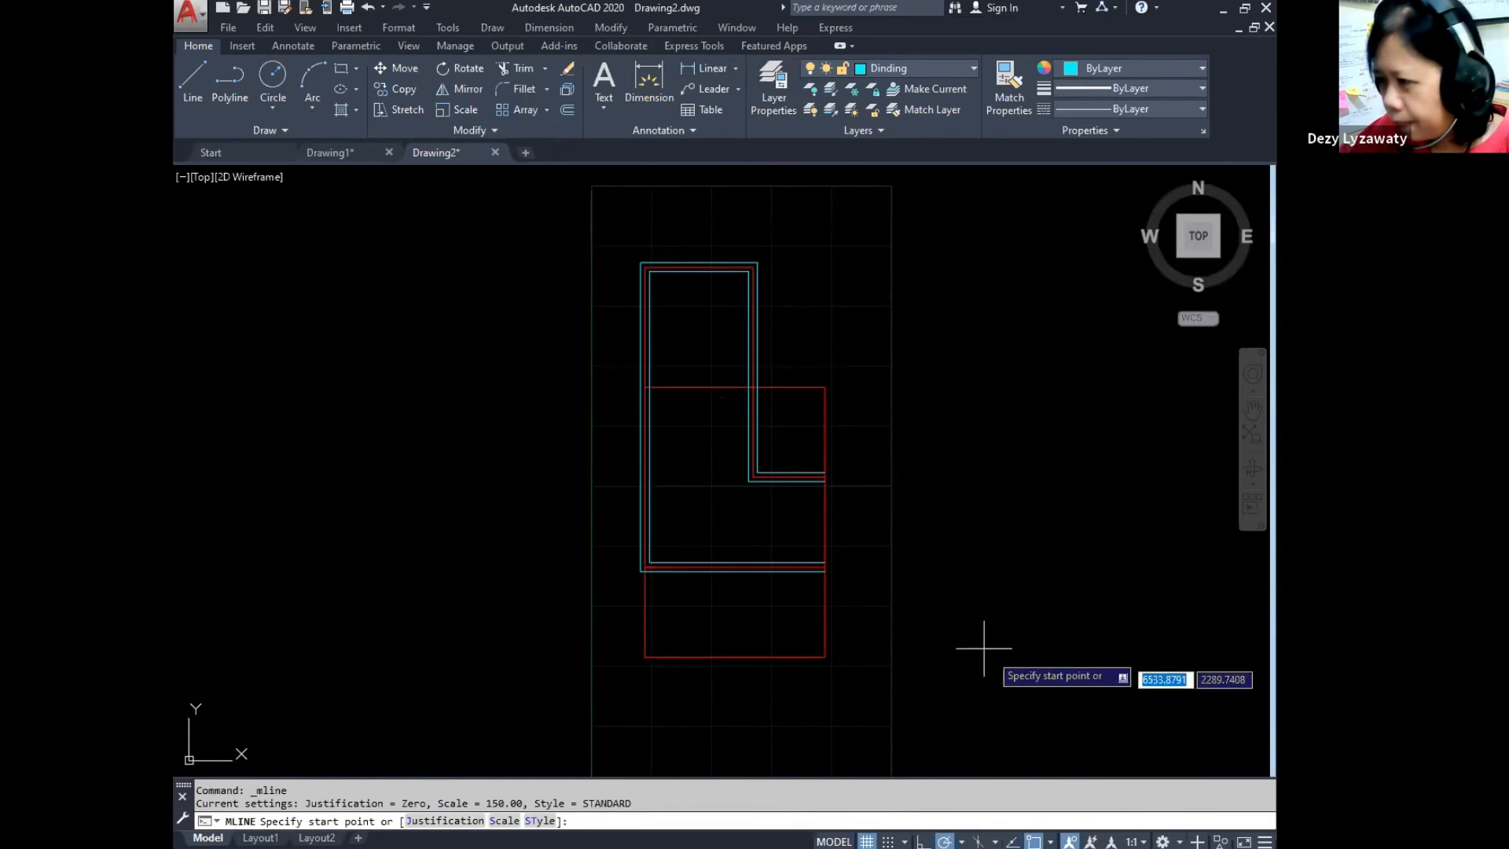
left_click(824, 563)
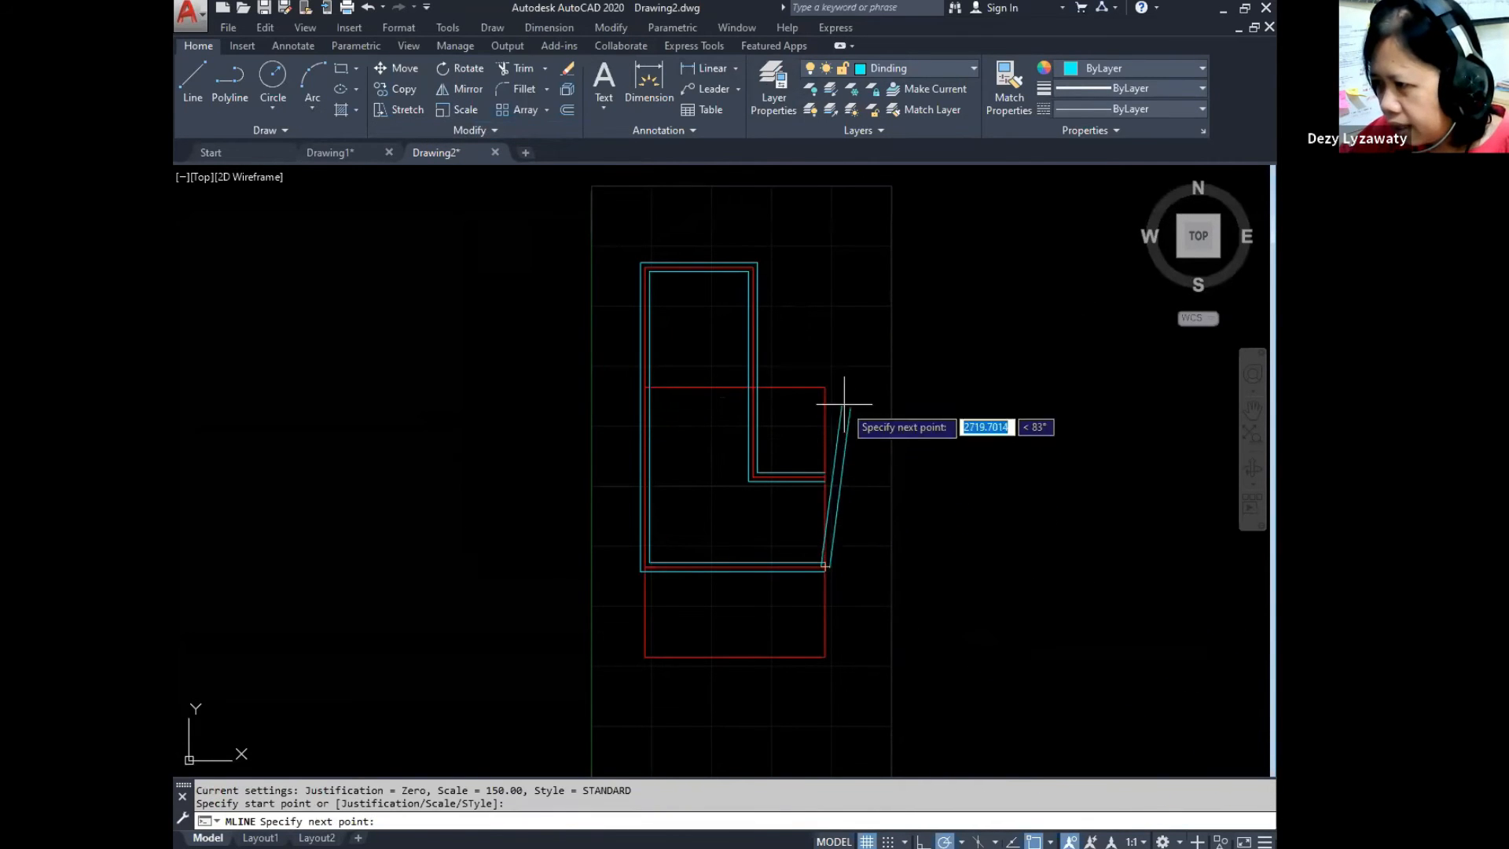
left_click(824, 386)
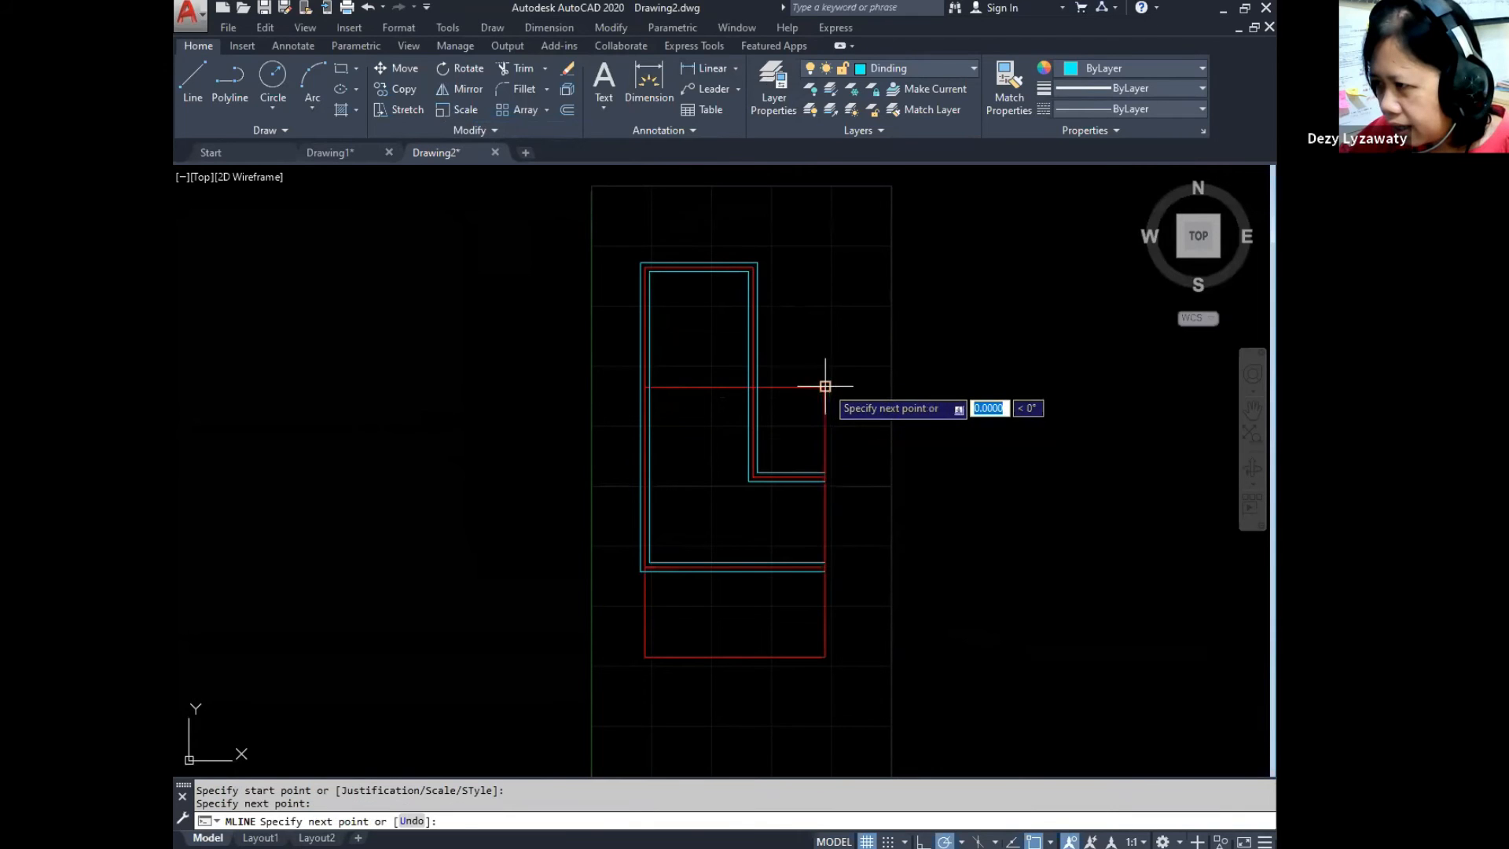
left_click(648, 386)
key("Return")
Step: Join the two wall multilines at the lower-right corner of the plan with the Corner Joint multiline edit tool
mouse_move(716, 448)
middle_mouse_down()
mouse_move(741, 458)
mouse_move(725, 436)
middle_mouse_up()
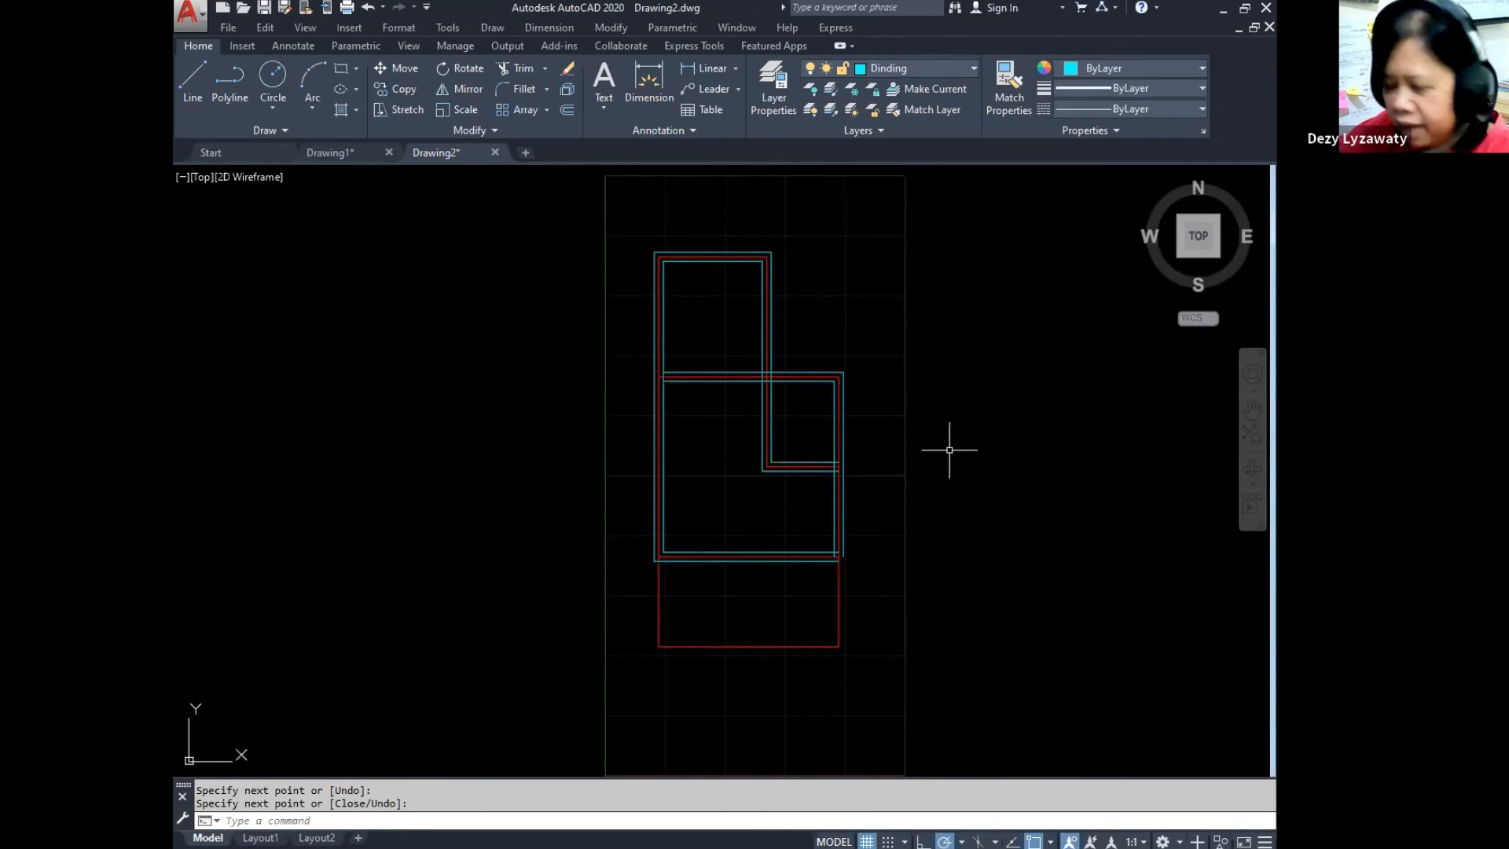
scroll(816, 593, "up", 4)
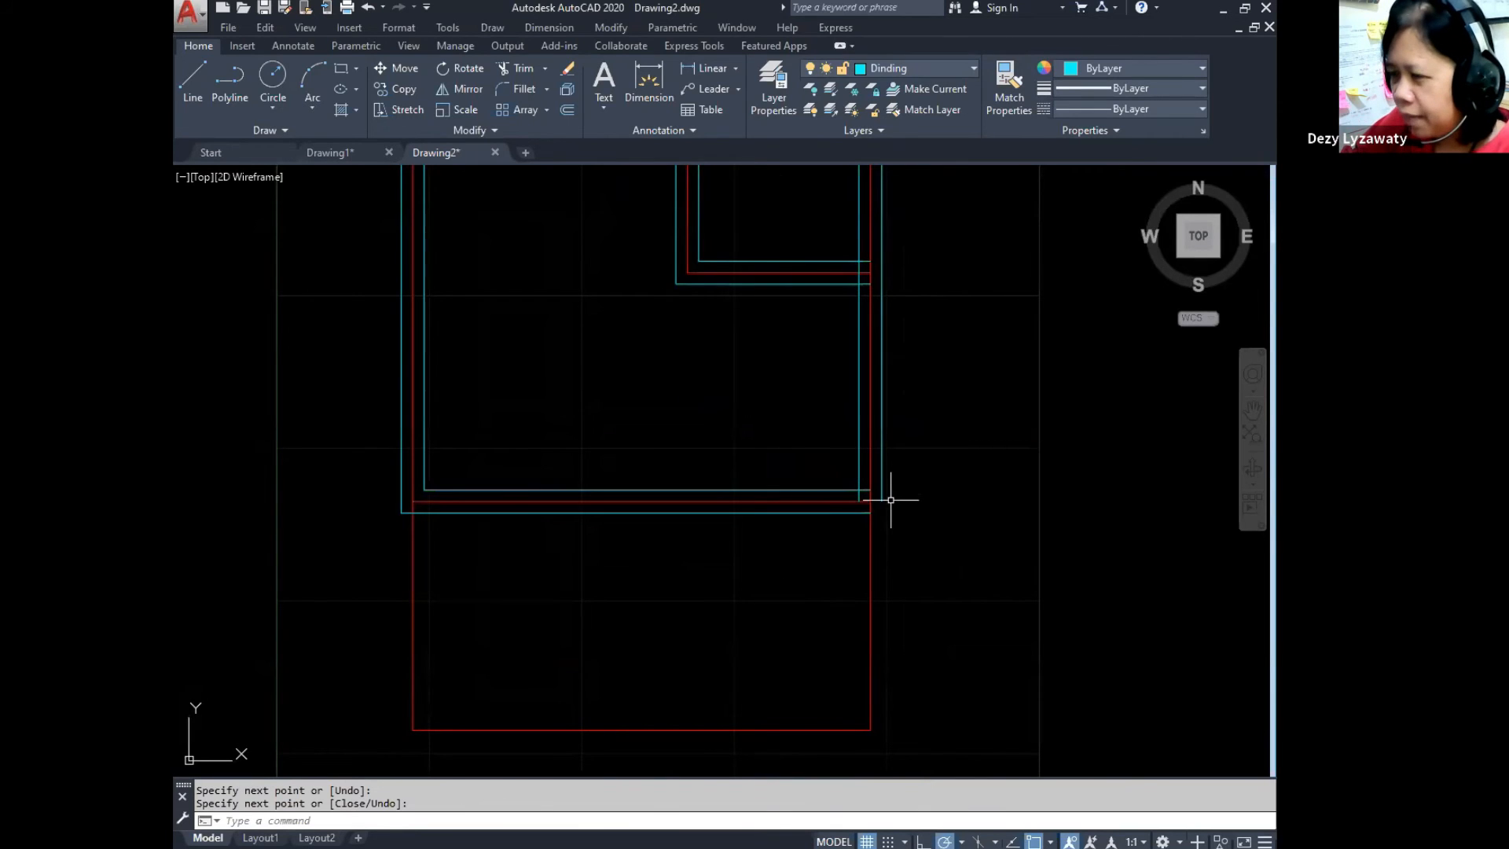
scroll(886, 496, "down", 4)
middle_click_drag(784, 489, 754, 521)
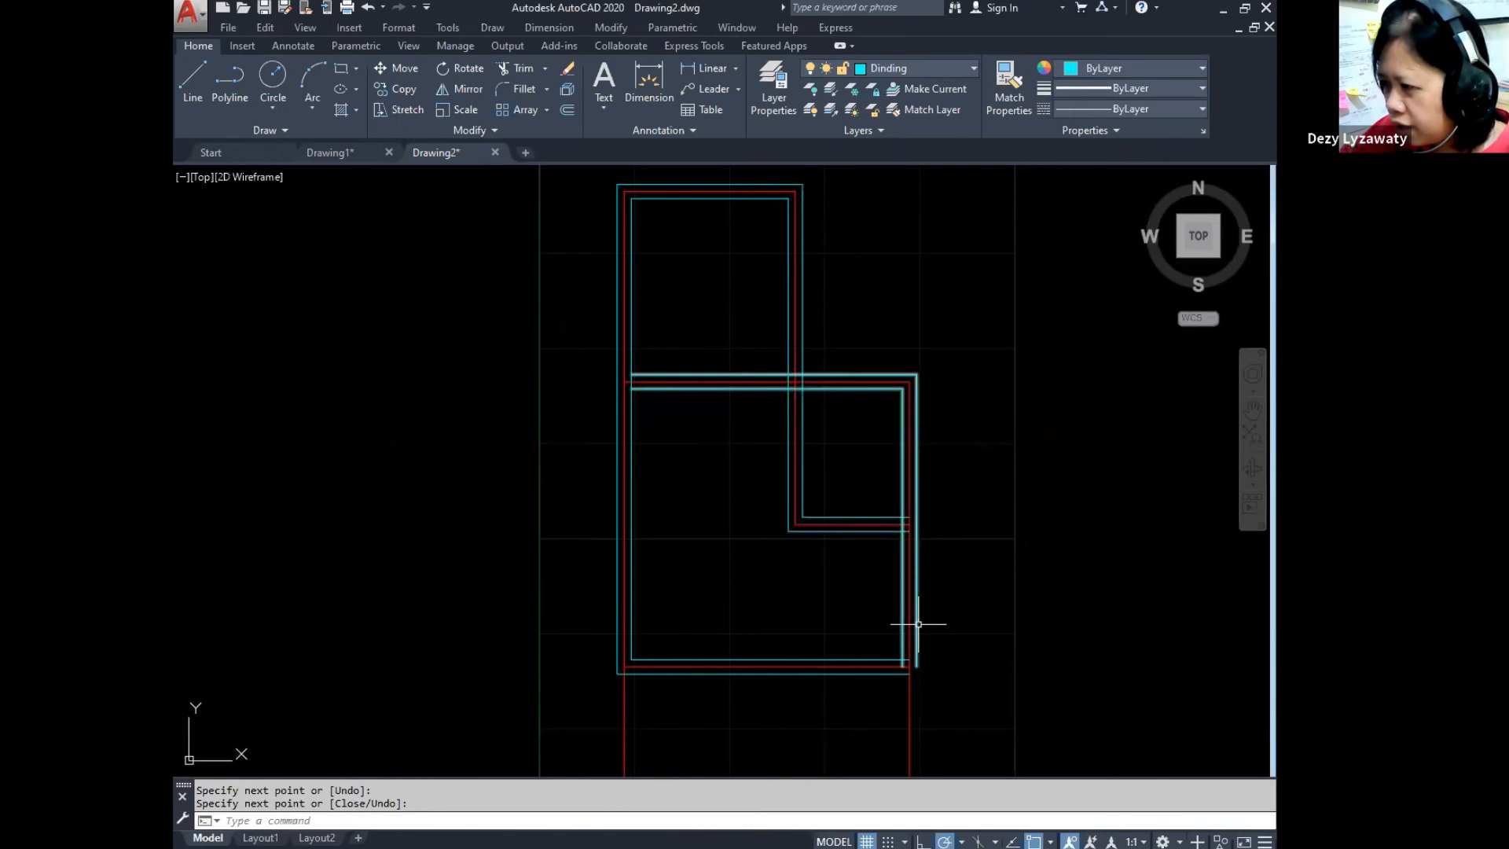
double_click(880, 660)
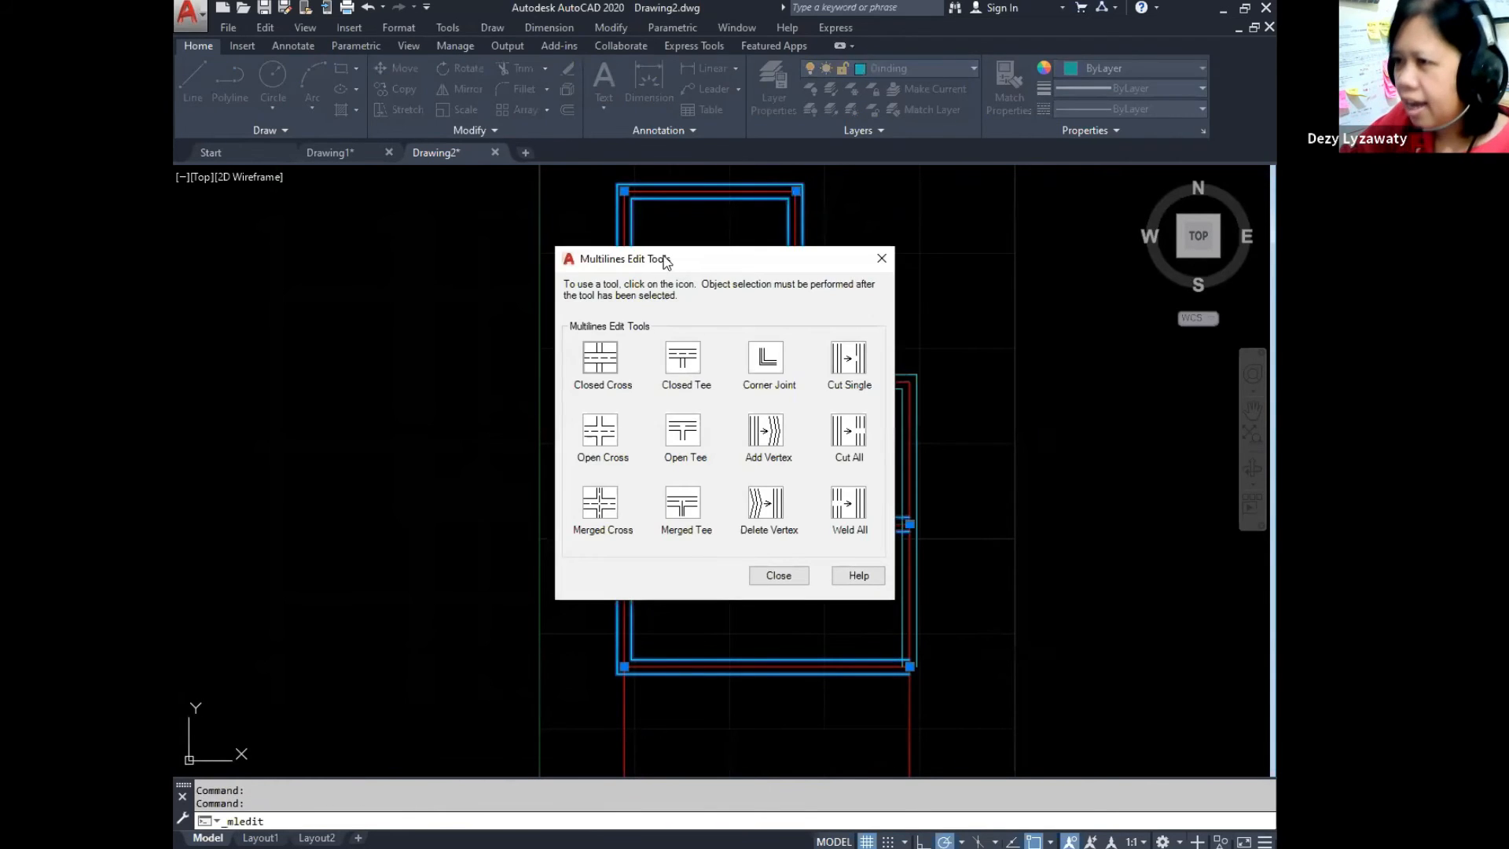
left_click(653, 258)
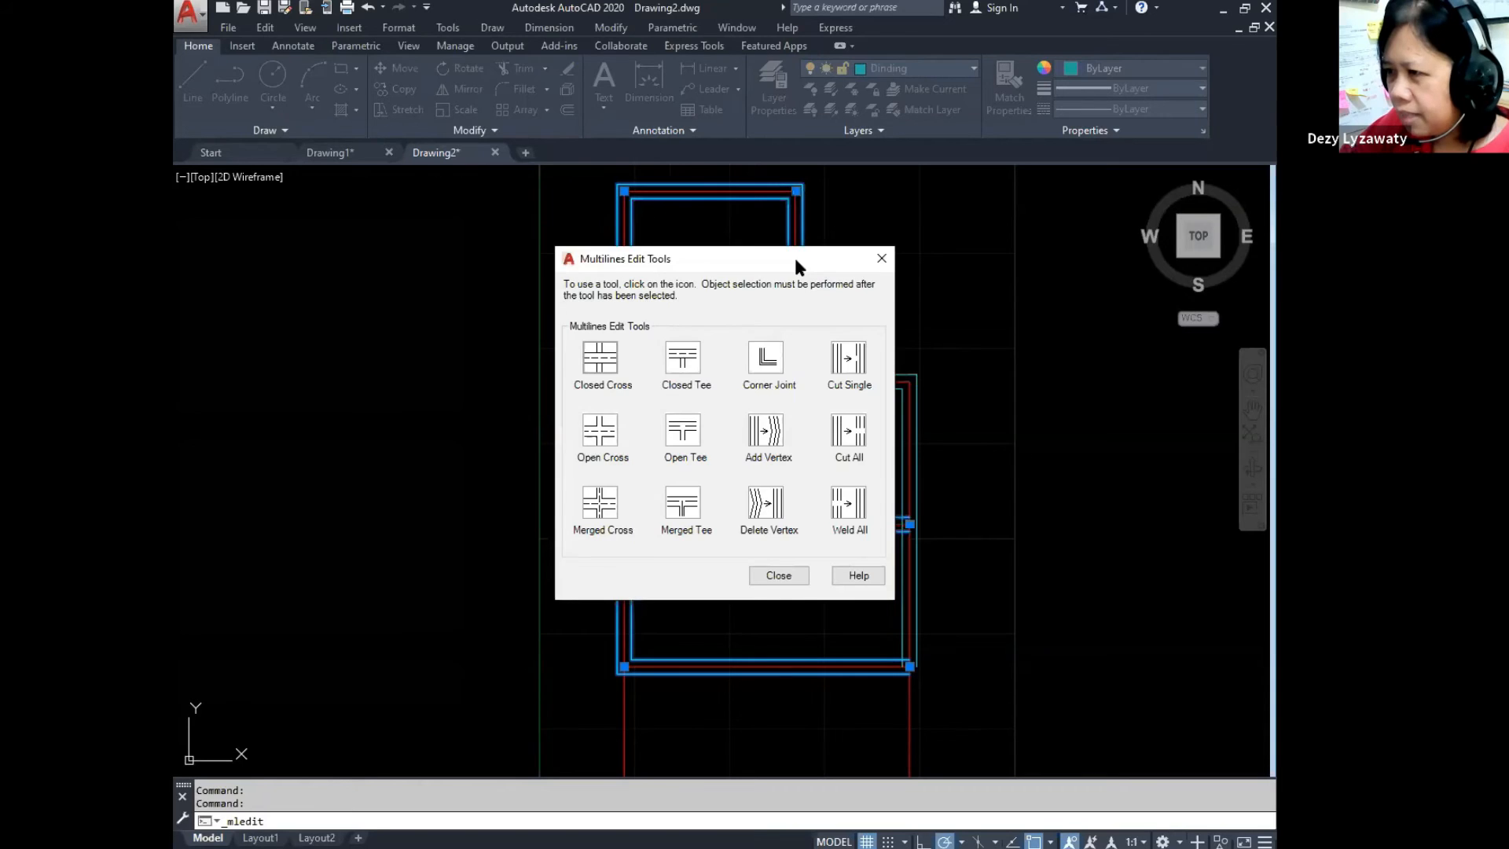
left_click_drag(795, 261, 689, 291)
left_click(659, 402)
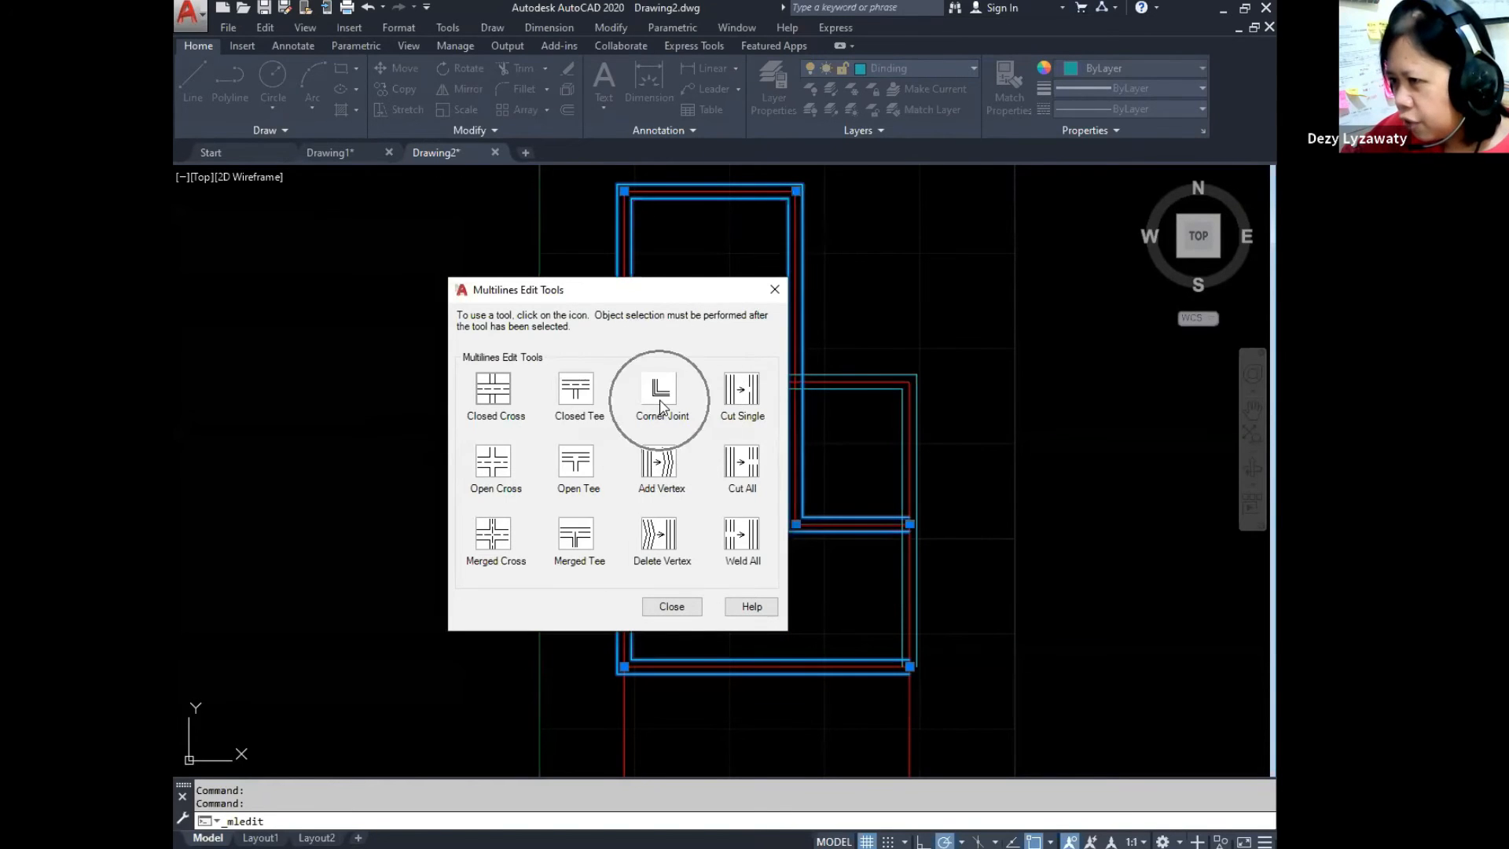
left_click(655, 397)
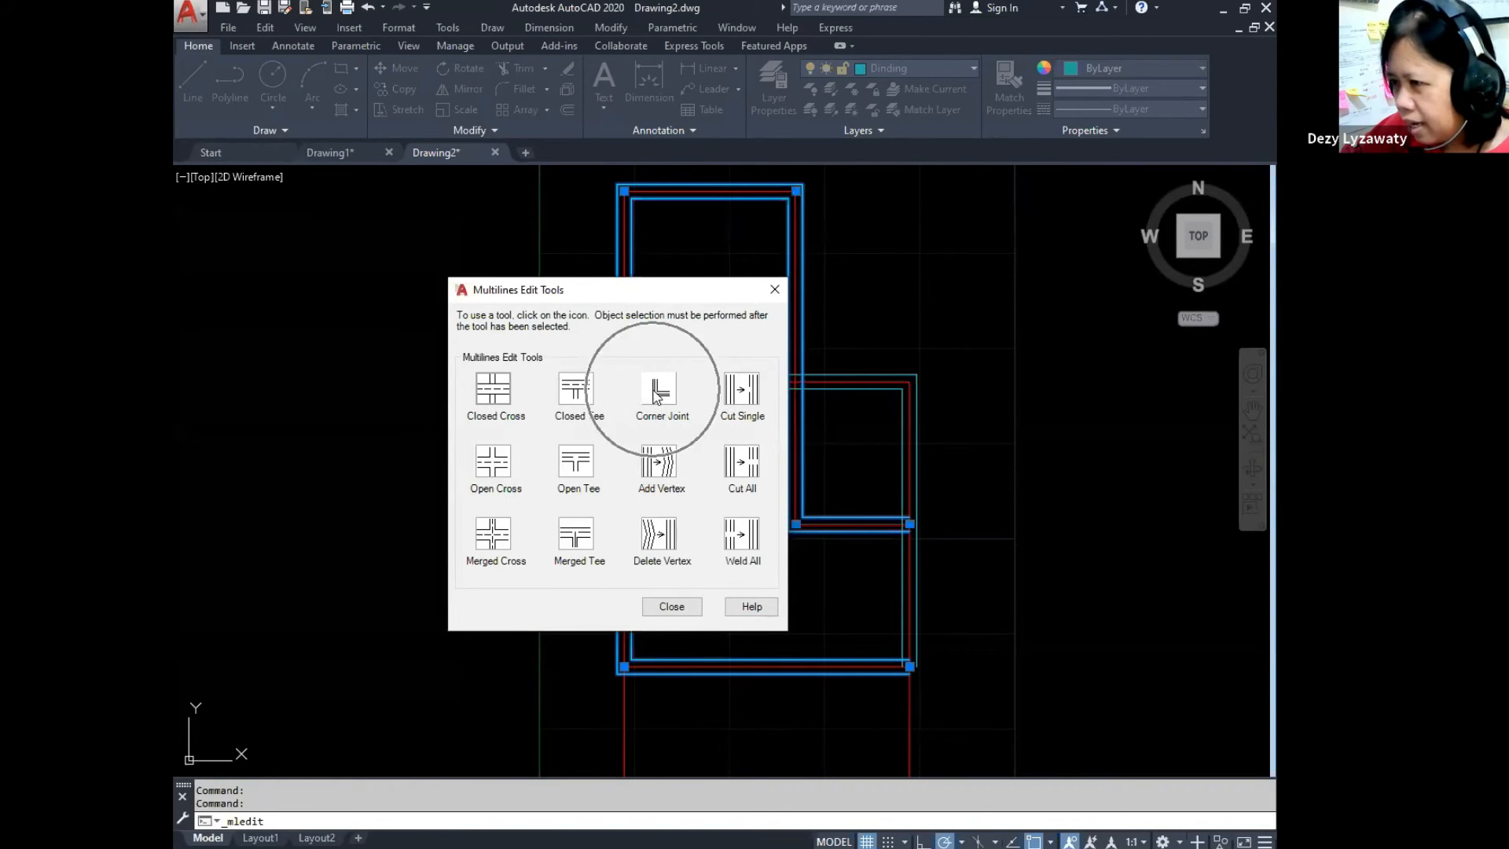
left_click(666, 400)
left_click(664, 399)
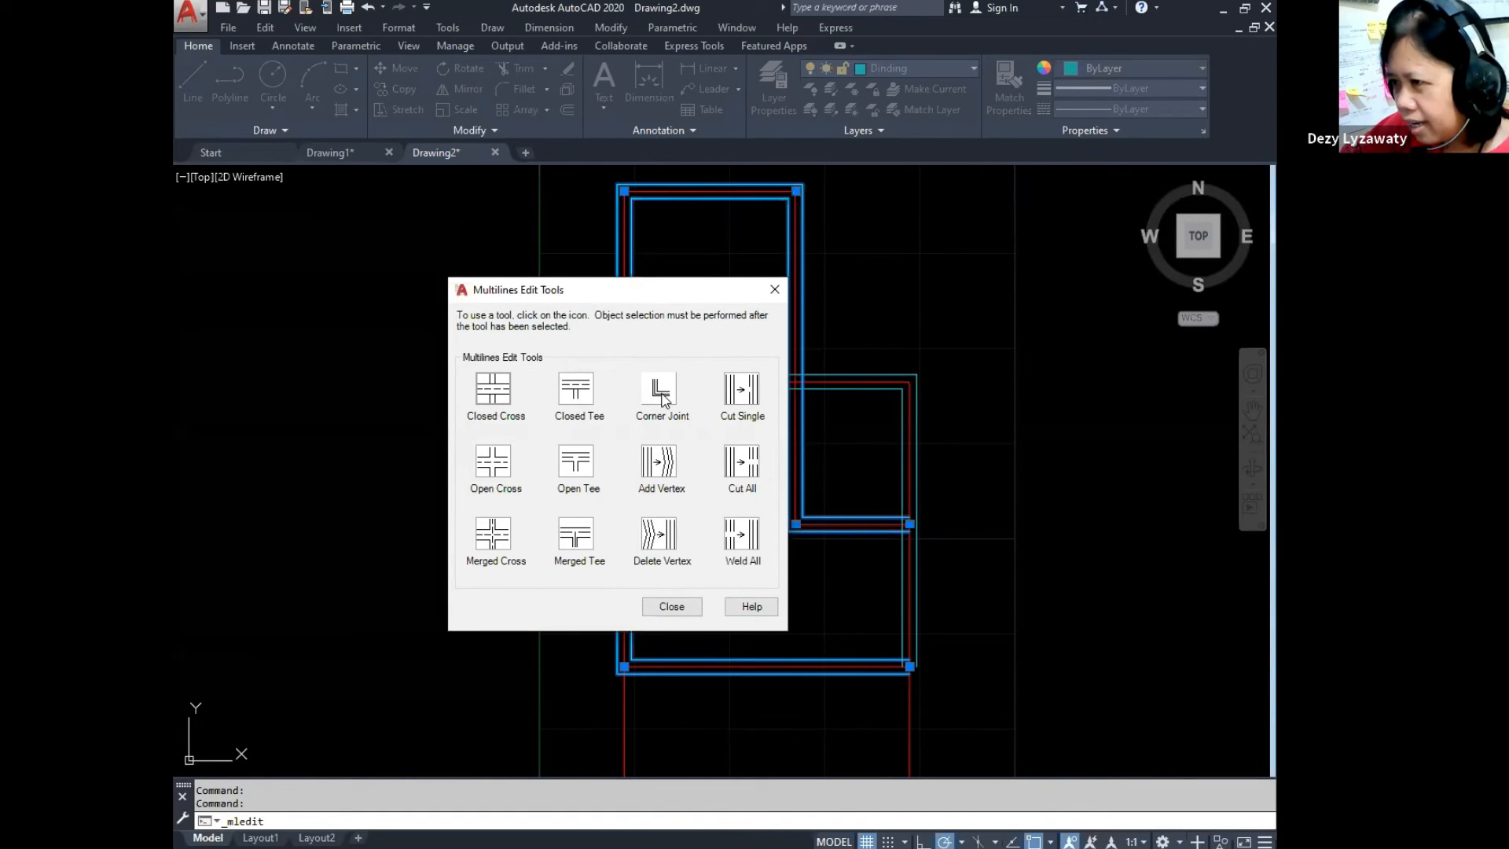
left_click(664, 400)
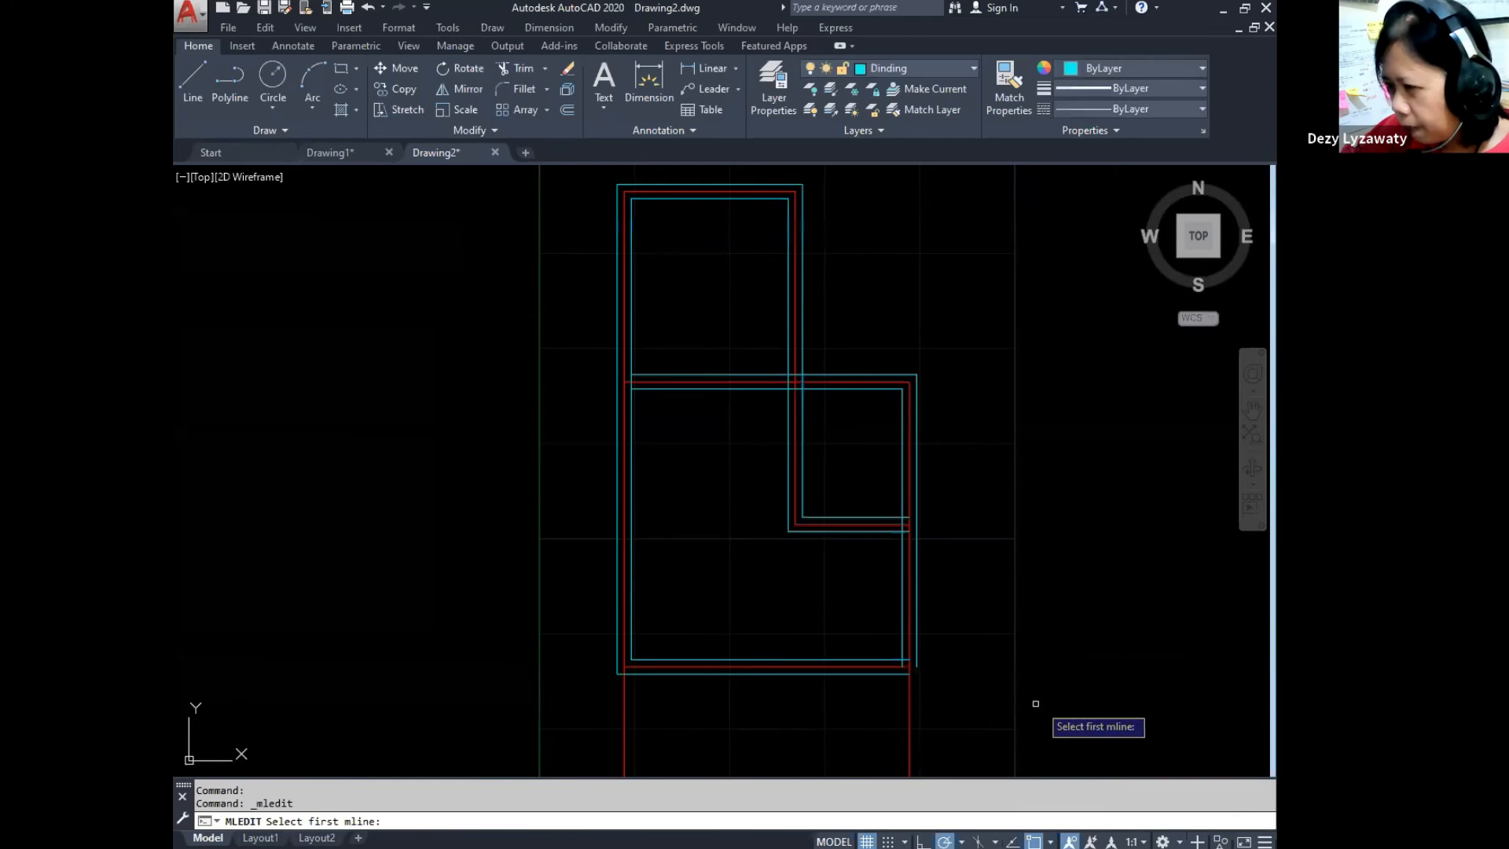
left_click(903, 632)
left_click(881, 658)
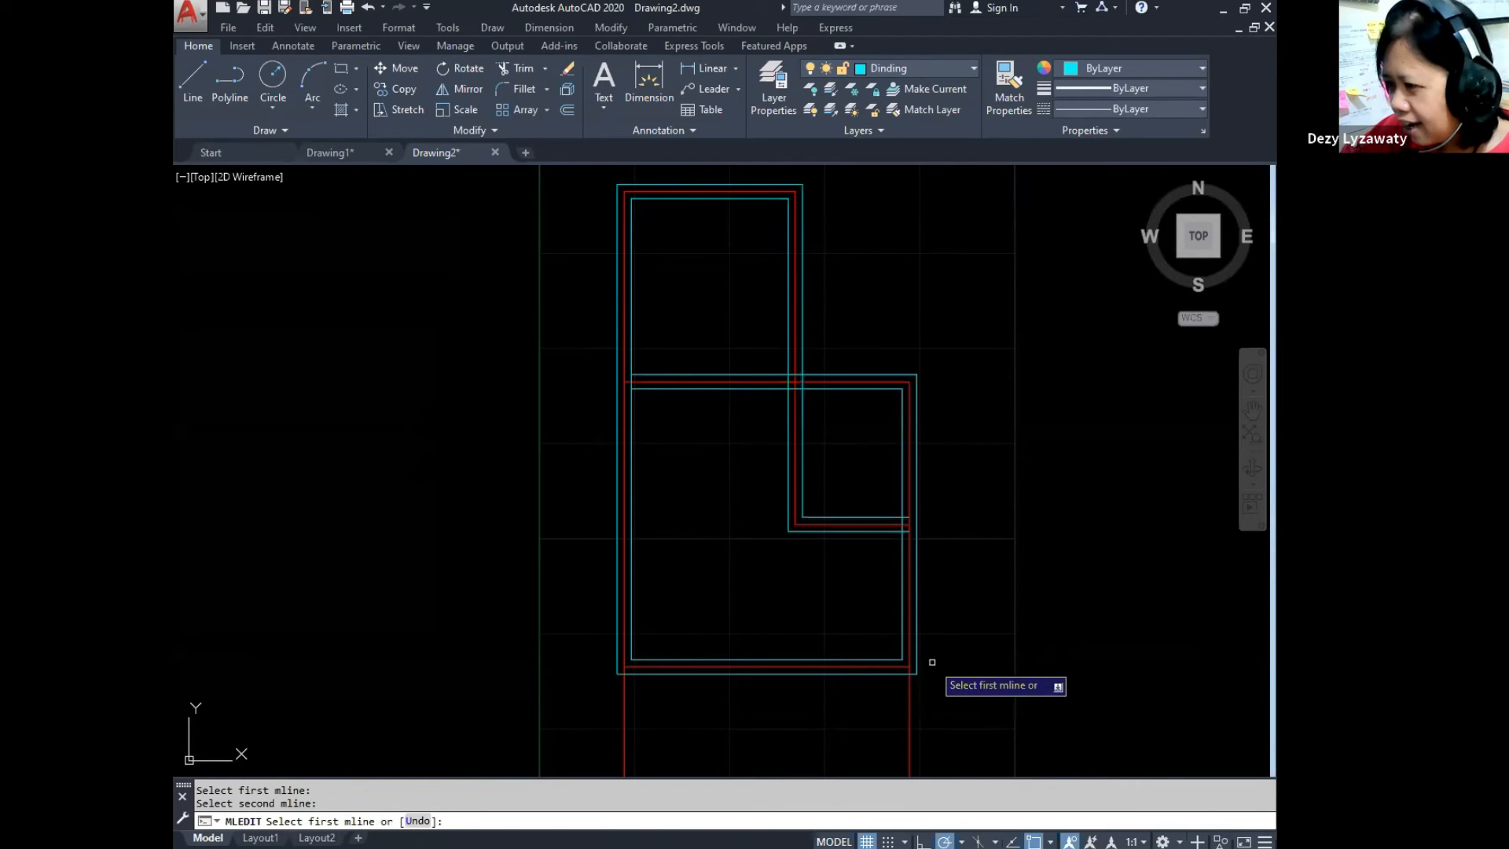
key("Return")
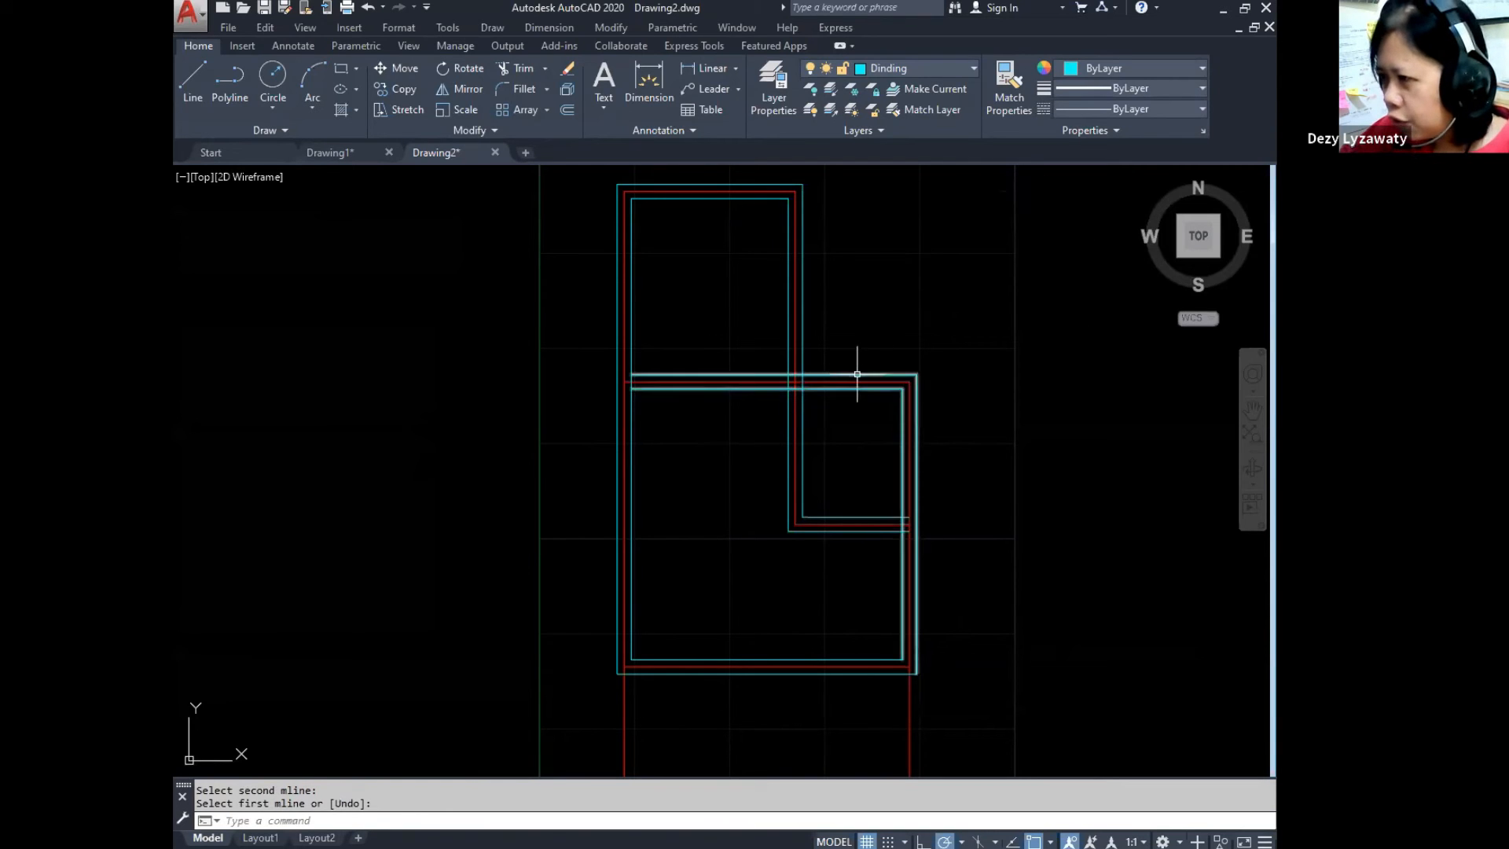
Step: Clean up the junction of the upper horizontal wall with the left outer wall using the Open Tee multiline edit tool
mouse_move(856, 374)
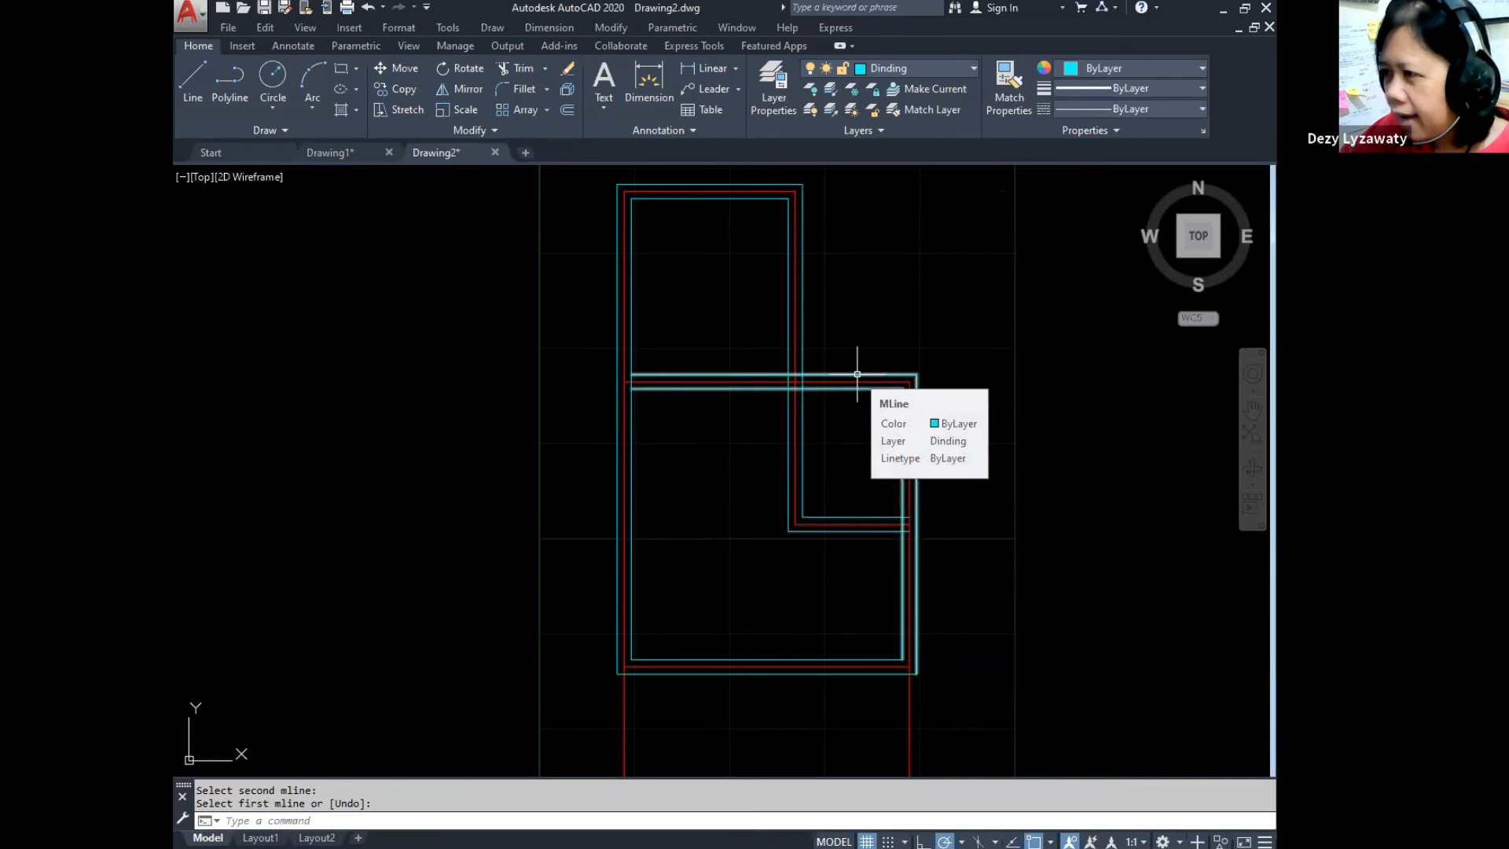
double_click(857, 374)
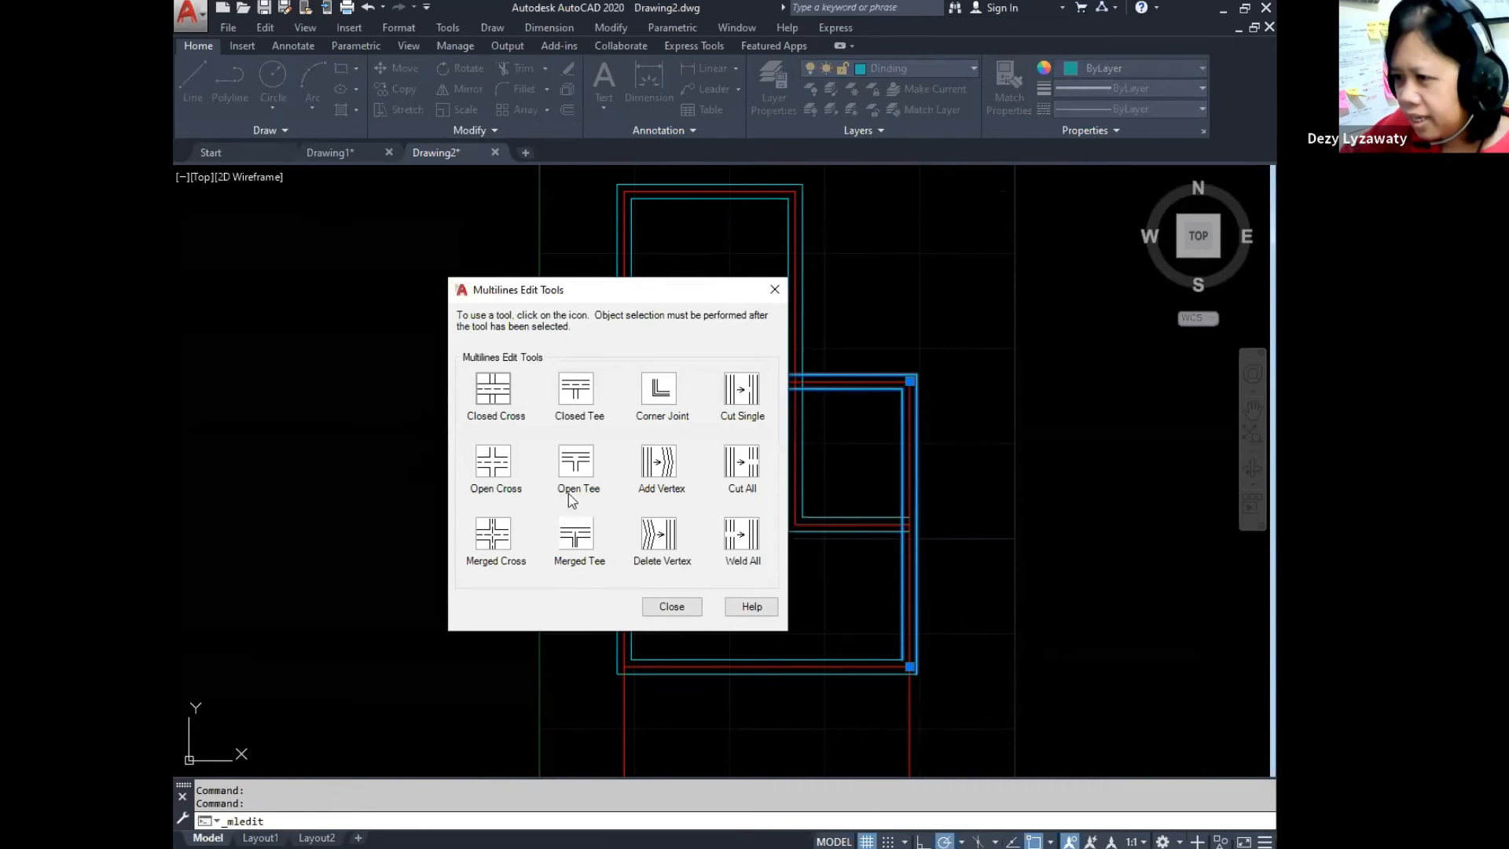
left_click(578, 470)
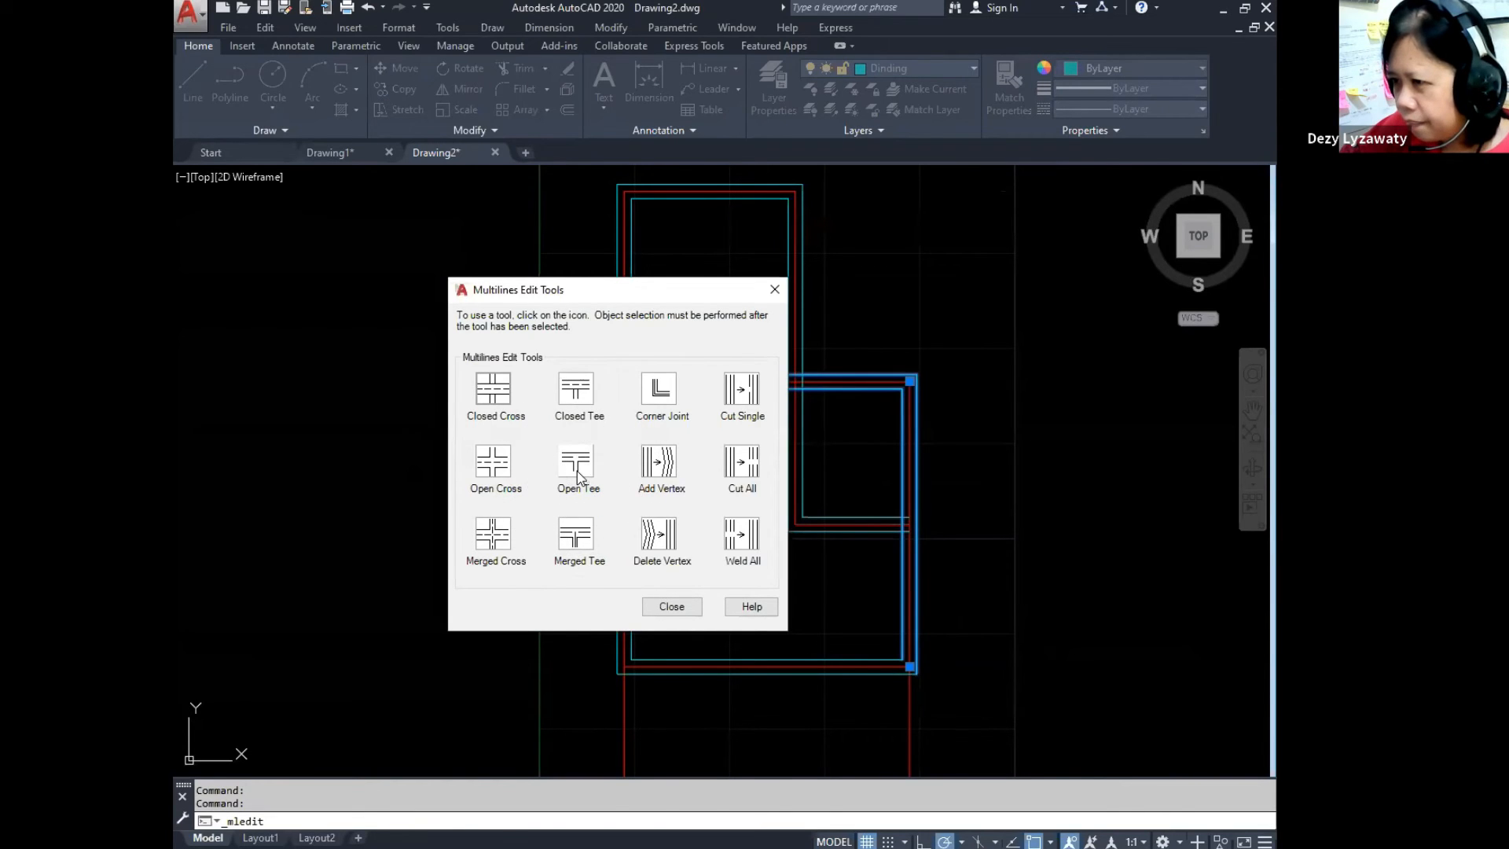
left_click(578, 470)
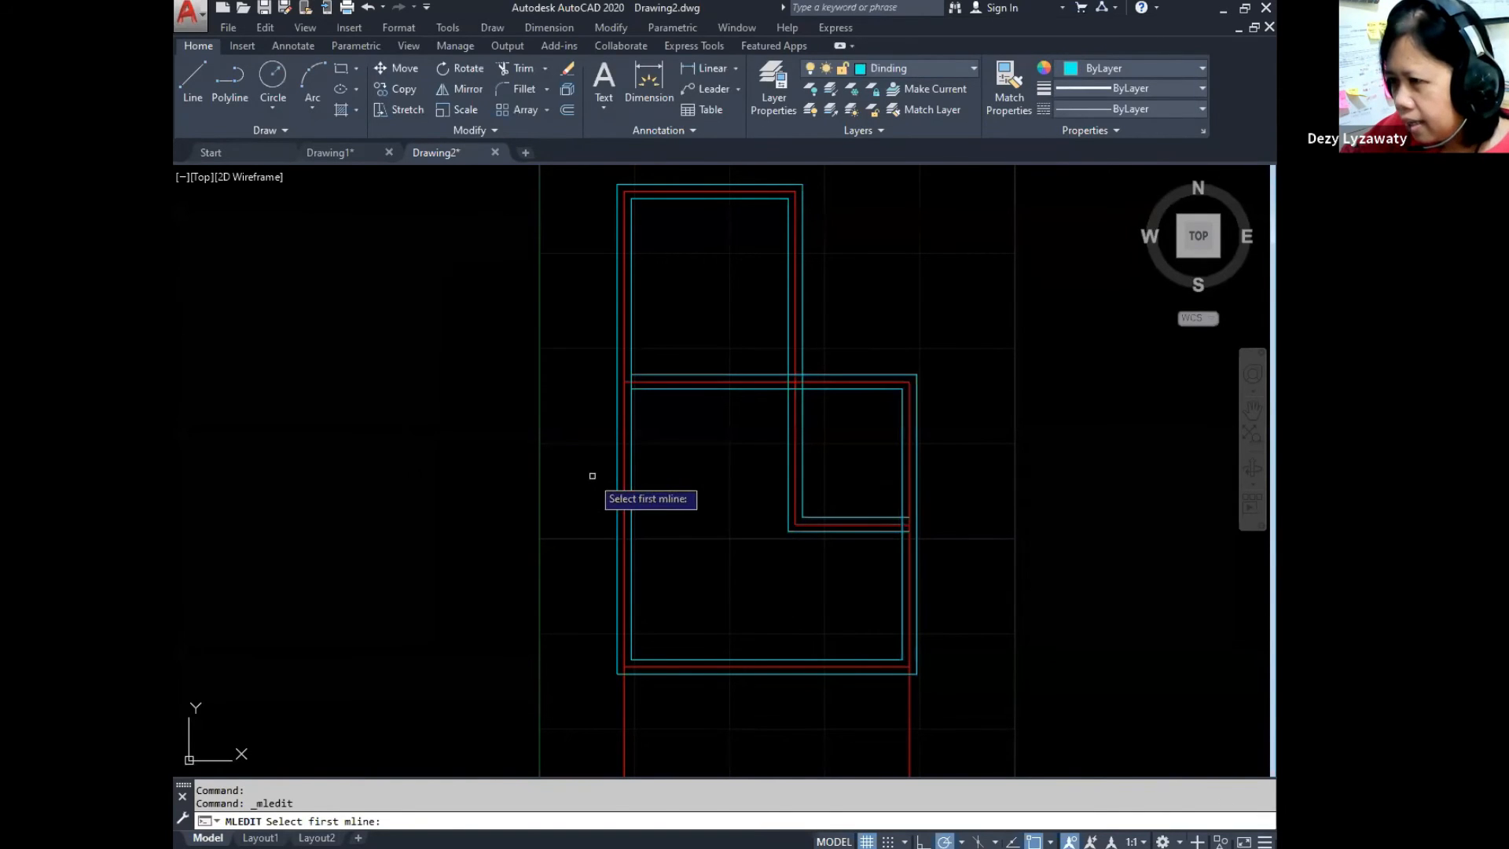
left_click(662, 388)
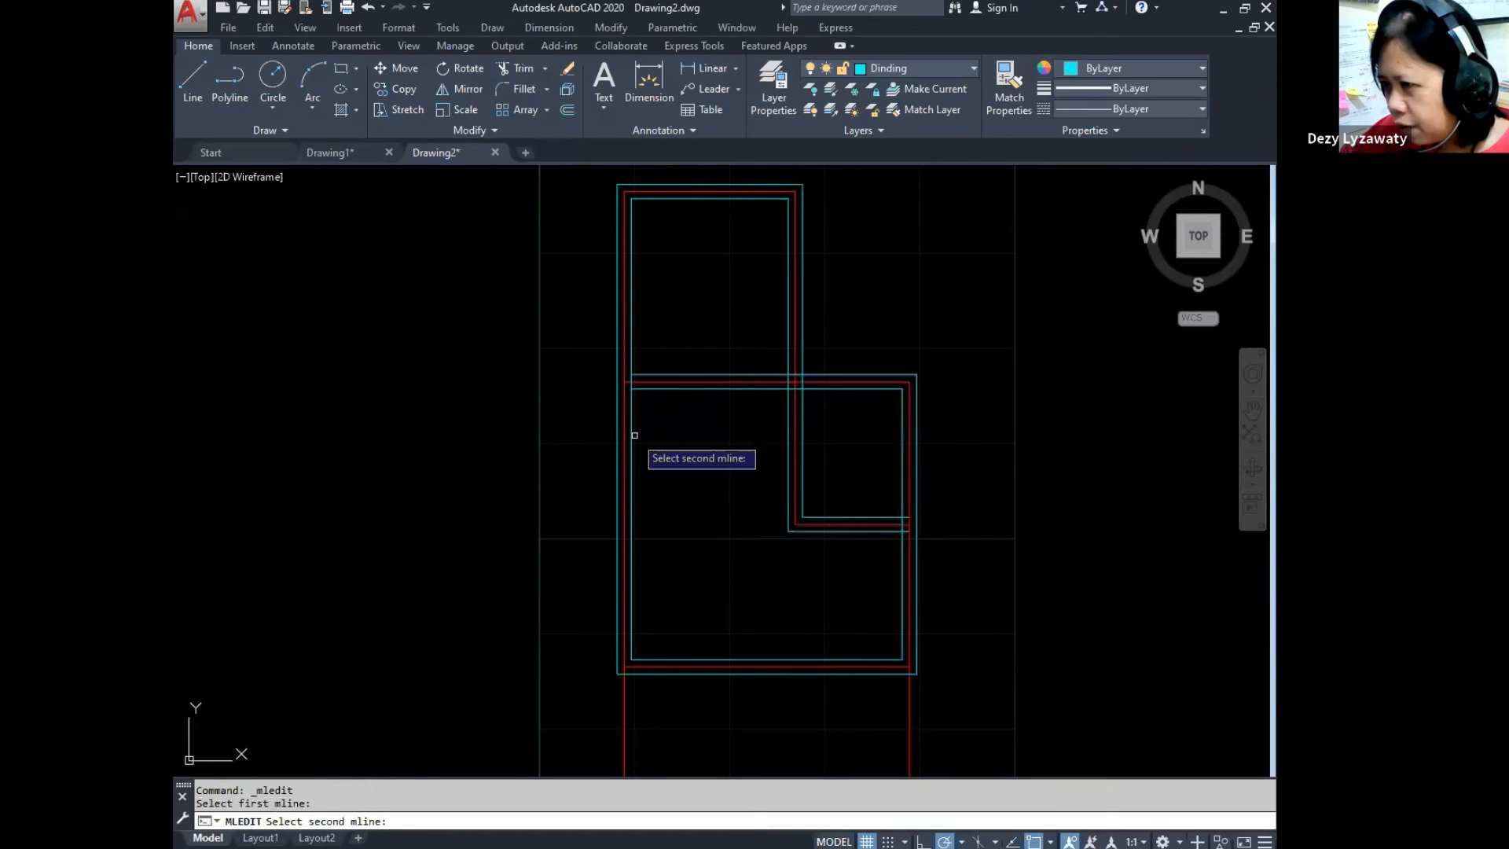
left_click(629, 378)
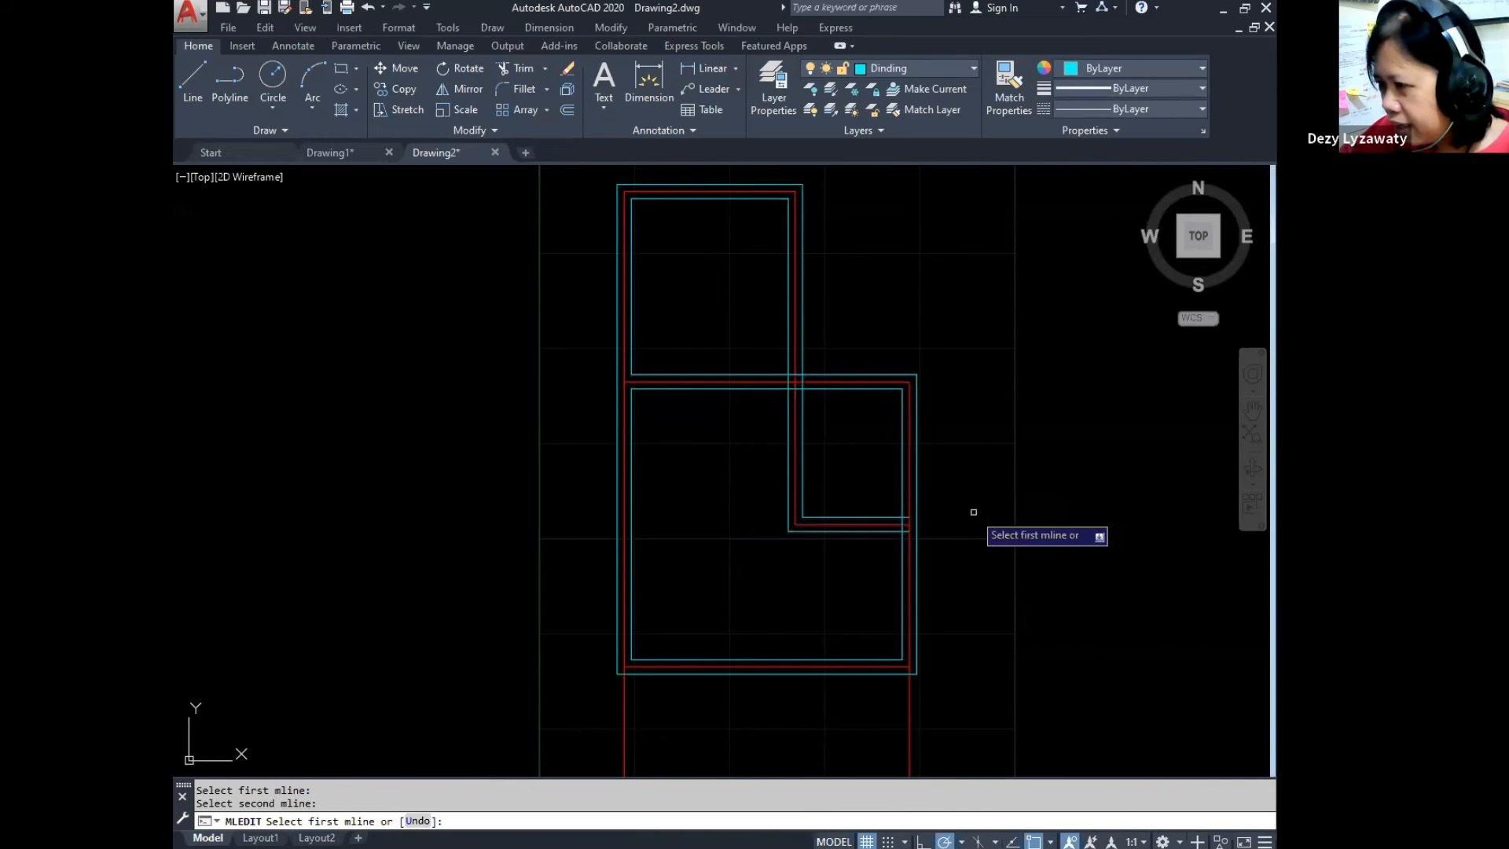
Step: Apply the same Open Tee edit where the small room's lower wall meets the right outer wall, and end the edit
left_click(885, 520)
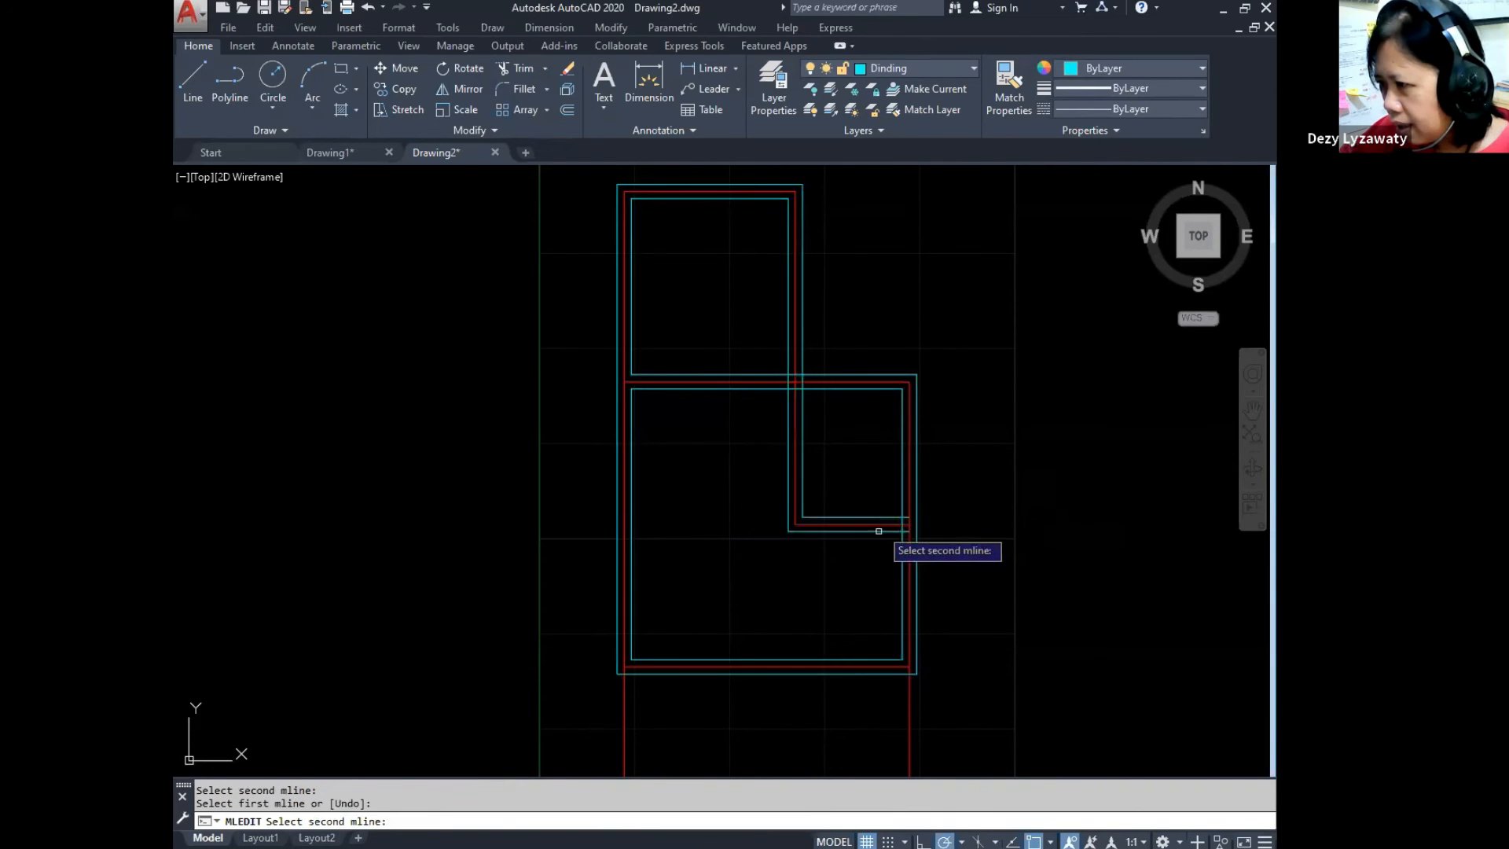
left_click(901, 498)
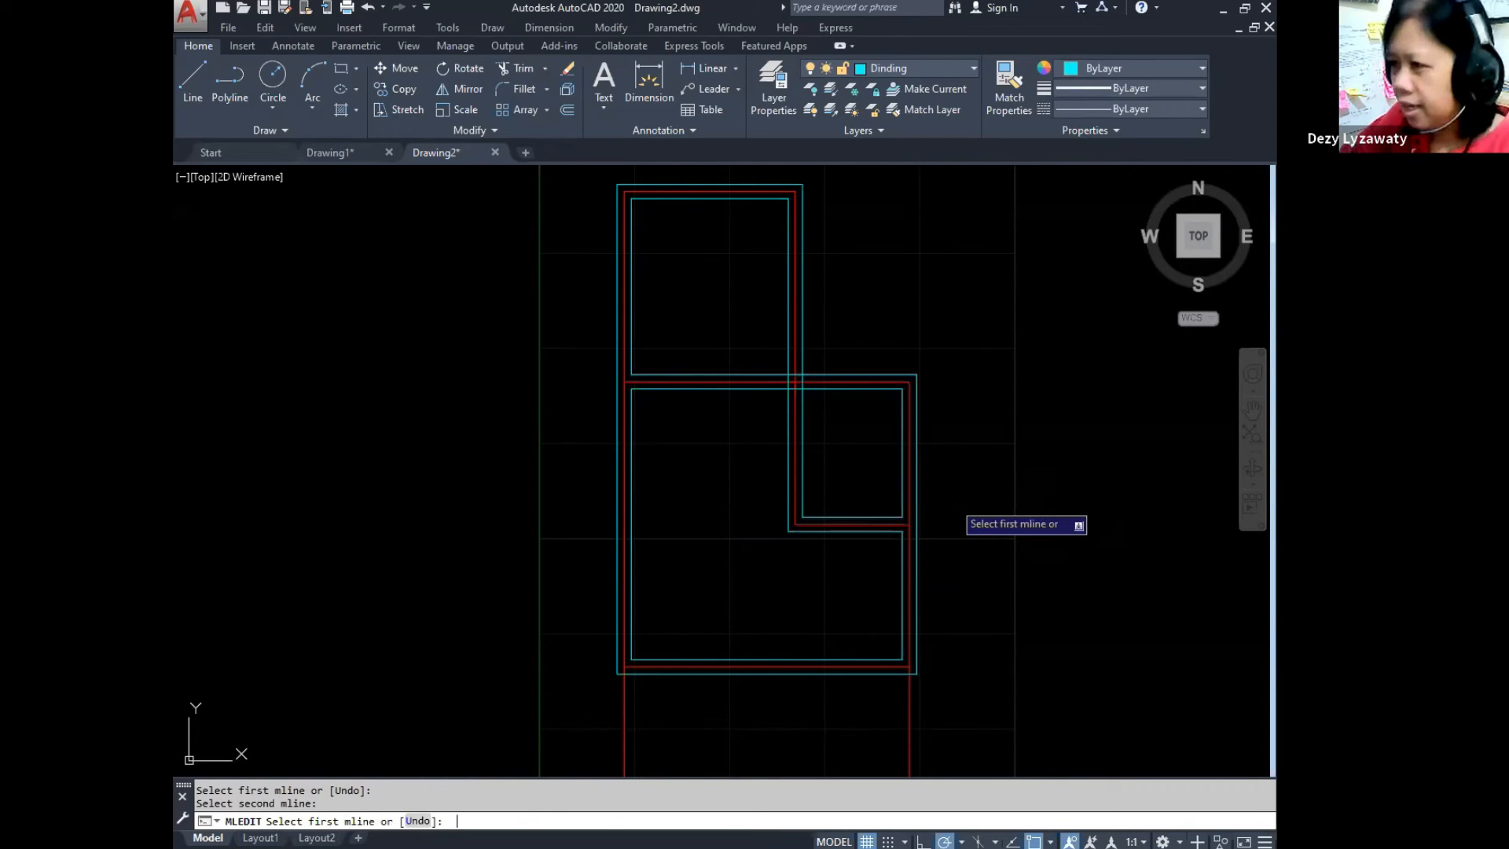
key("Return")
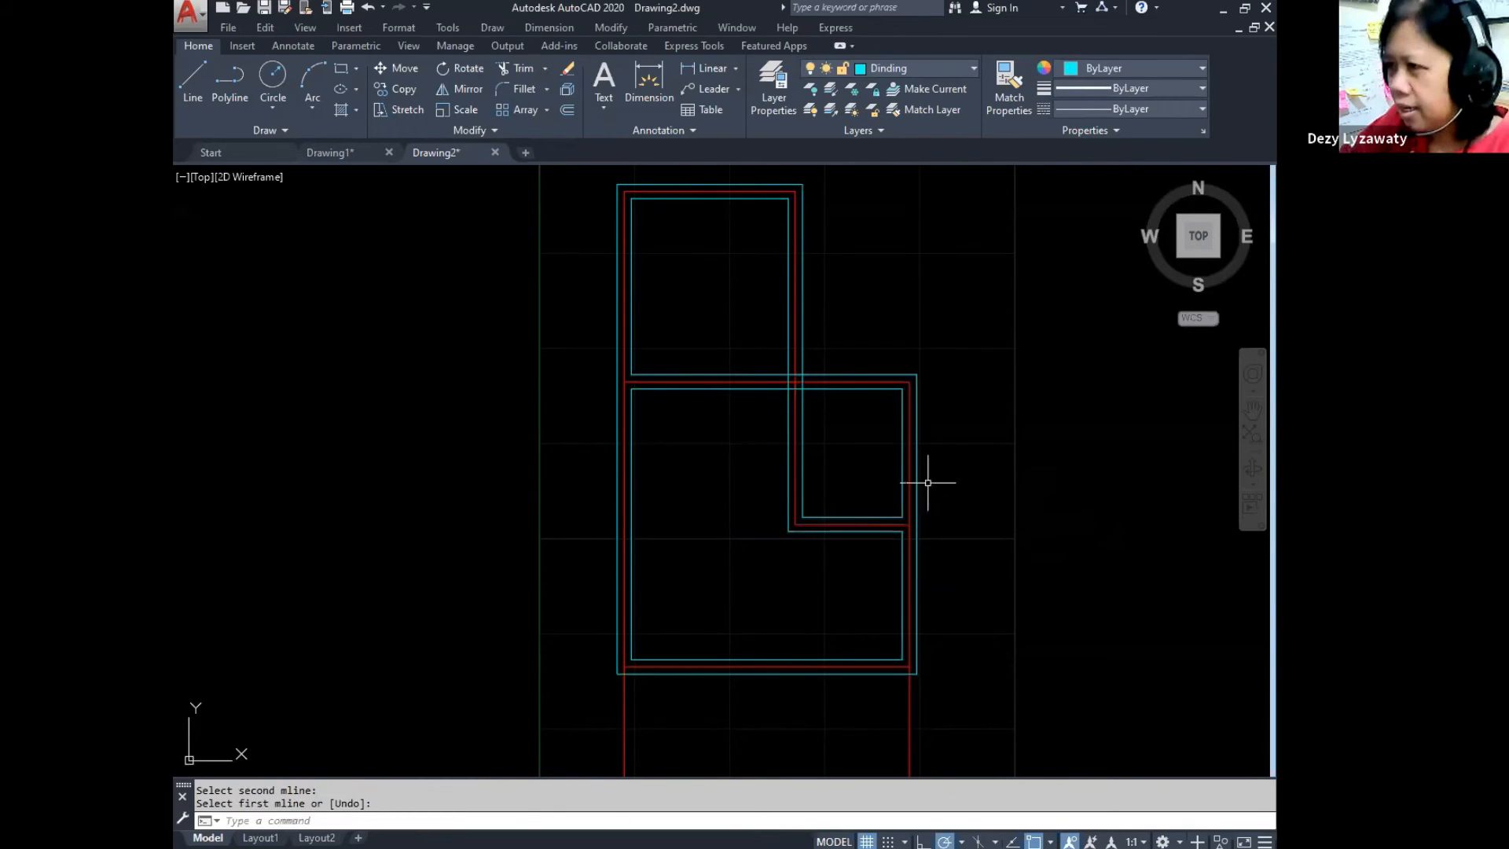
Step: Open the crossing of the inner vertical wall and the upper horizontal wall with the Open Cross multiline edit tool
left_click(864, 375)
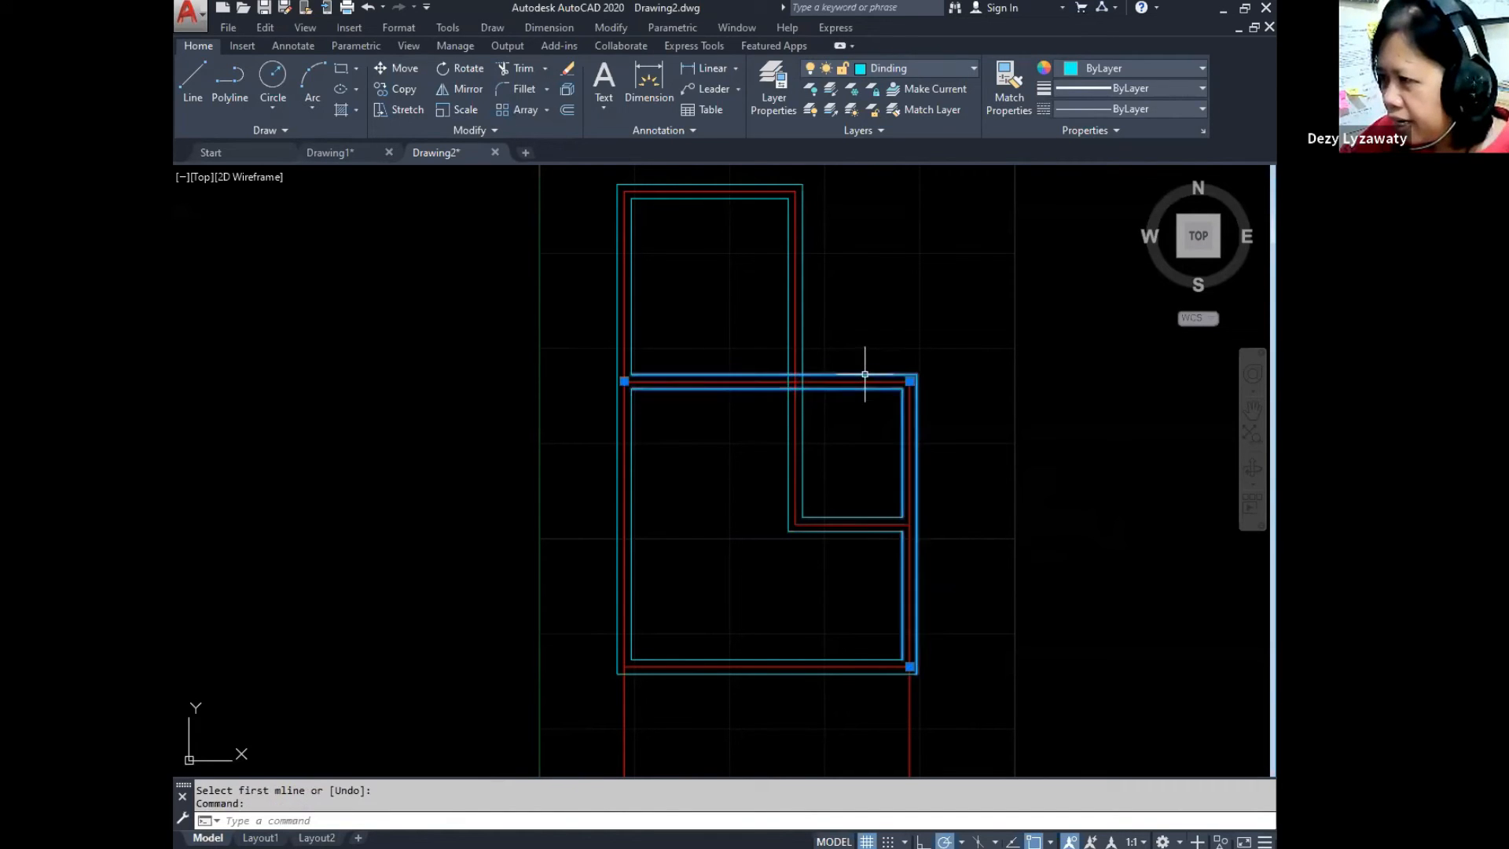
double_click(864, 375)
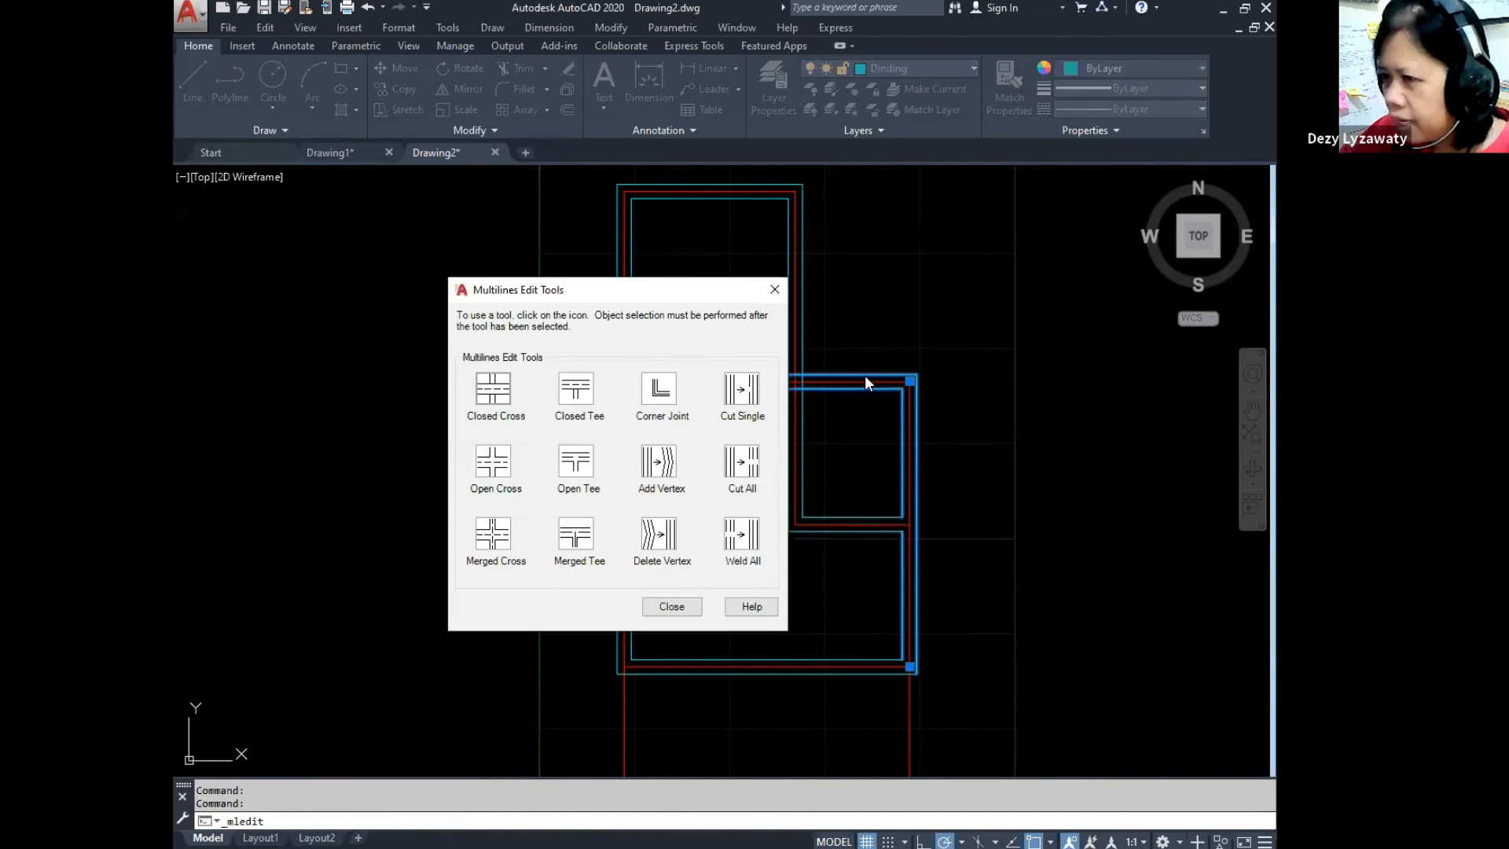
left_click(498, 468)
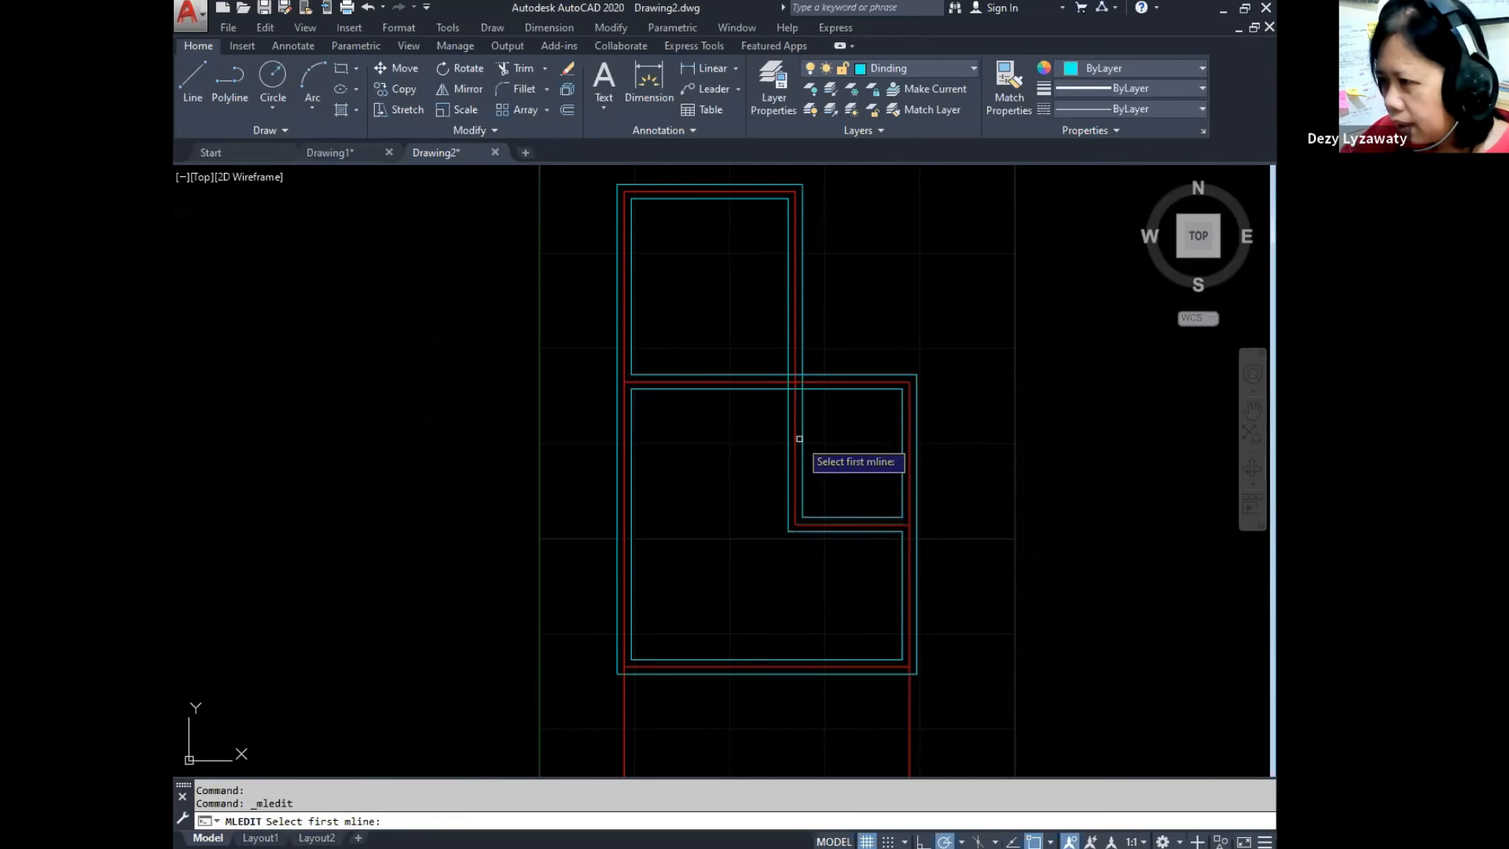
left_click(802, 437)
left_click(829, 393)
key("Return")
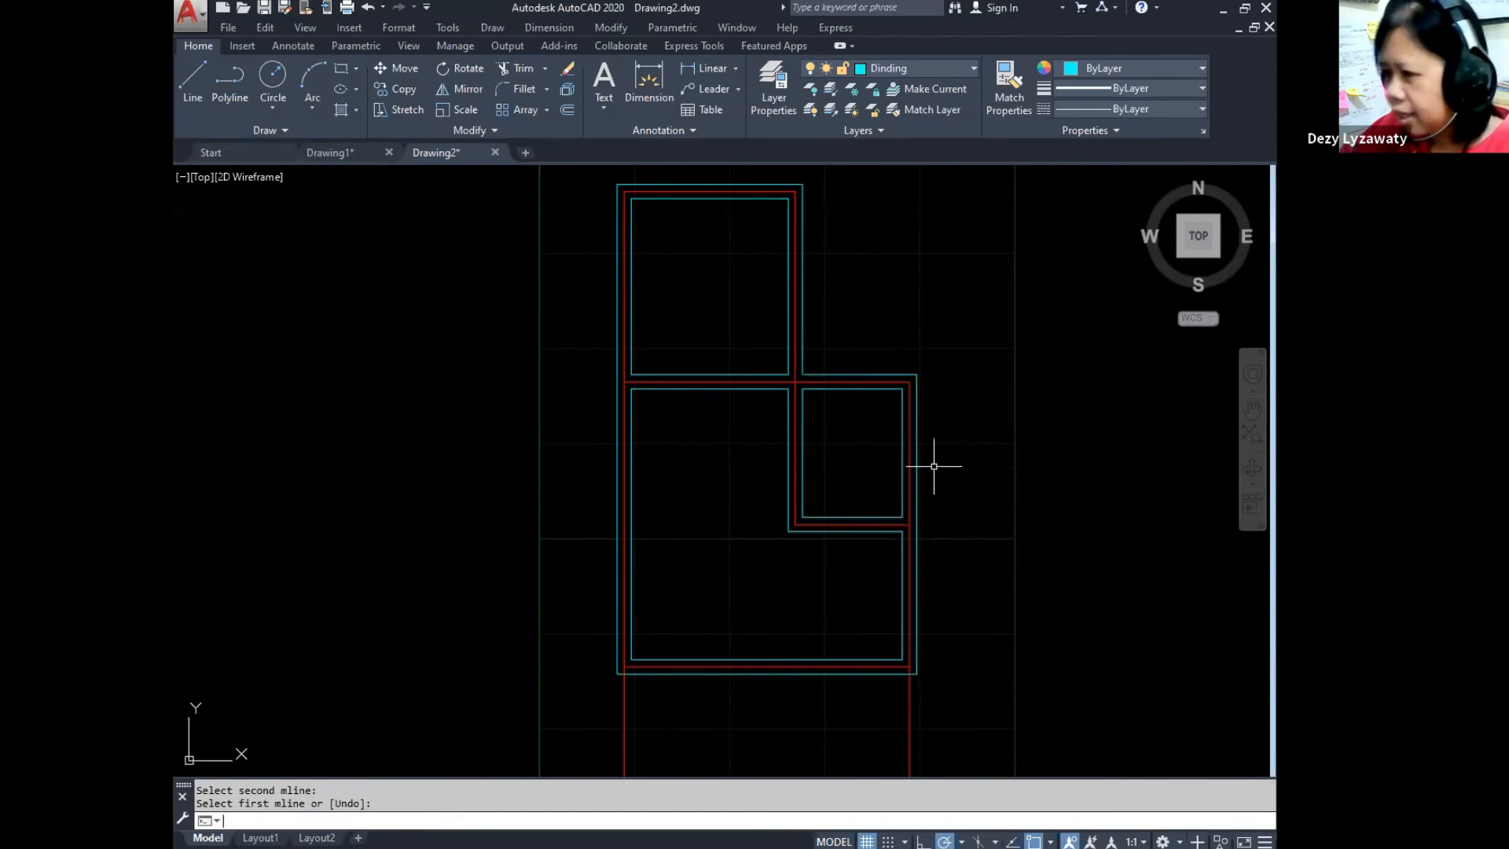
Step: Make Kusen the current layer
scroll(921, 469, "down", 2)
mouse_move(867, 485)
middle_mouse_down()
mouse_move(872, 438)
mouse_move(860, 491)
mouse_move(851, 454)
middle_mouse_up()
scroll(872, 437, "up", 2)
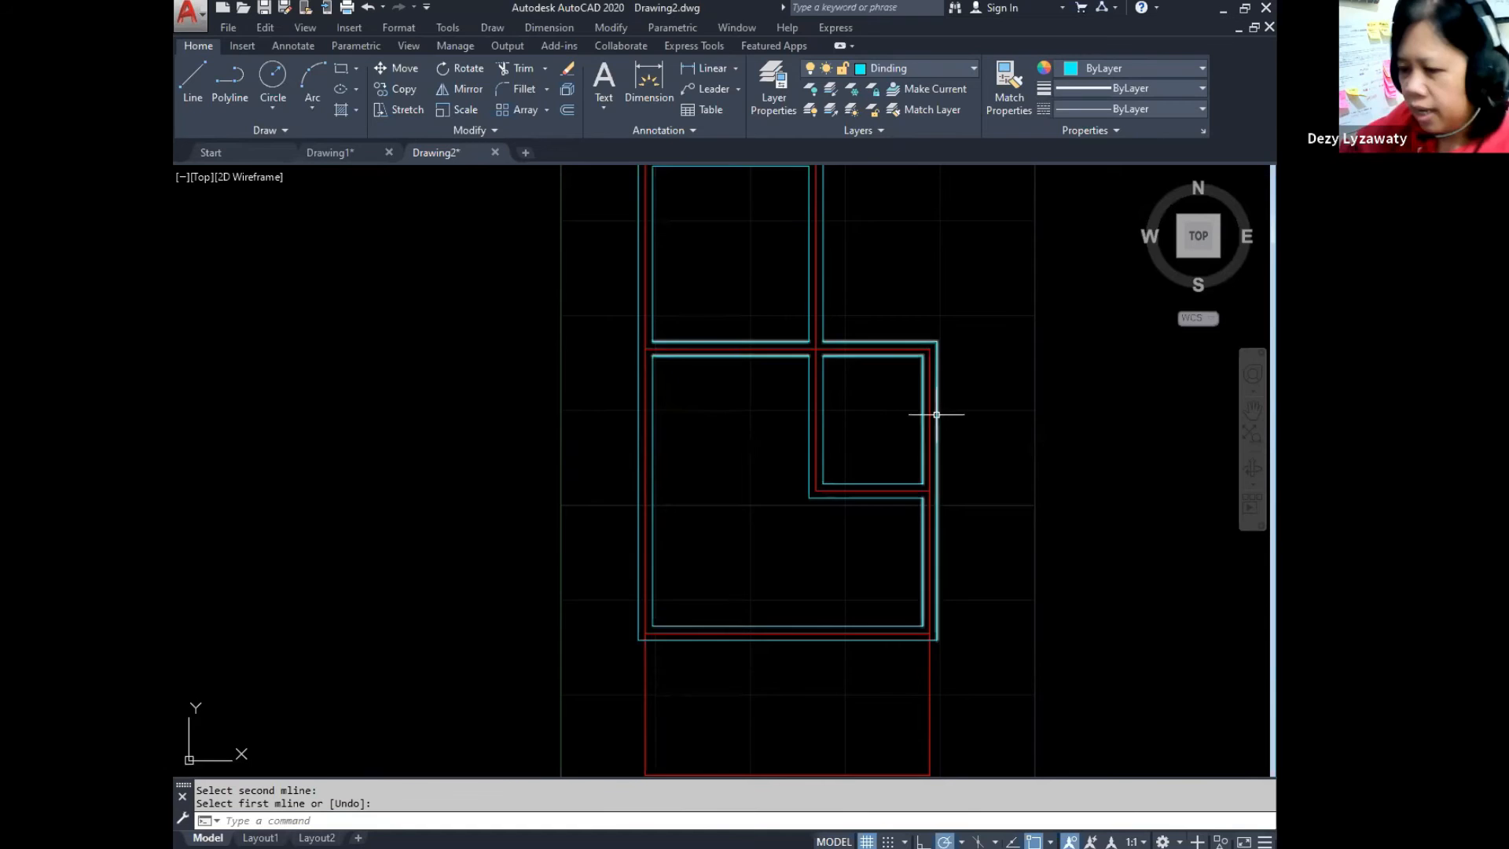
scroll(797, 444, "down", 2)
middle_click_drag(860, 375, 828, 394)
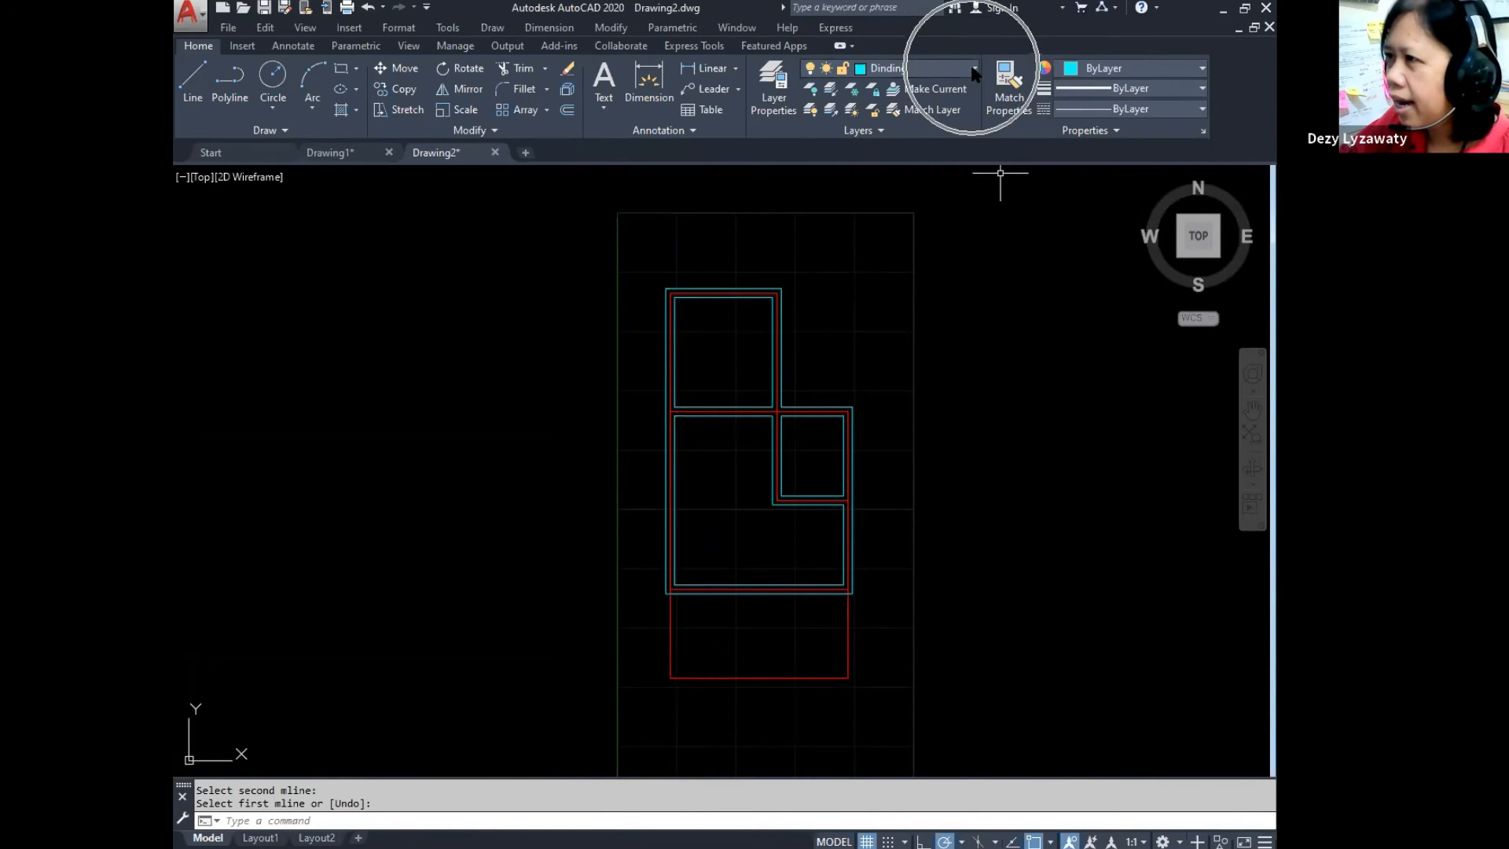
left_click(925, 69)
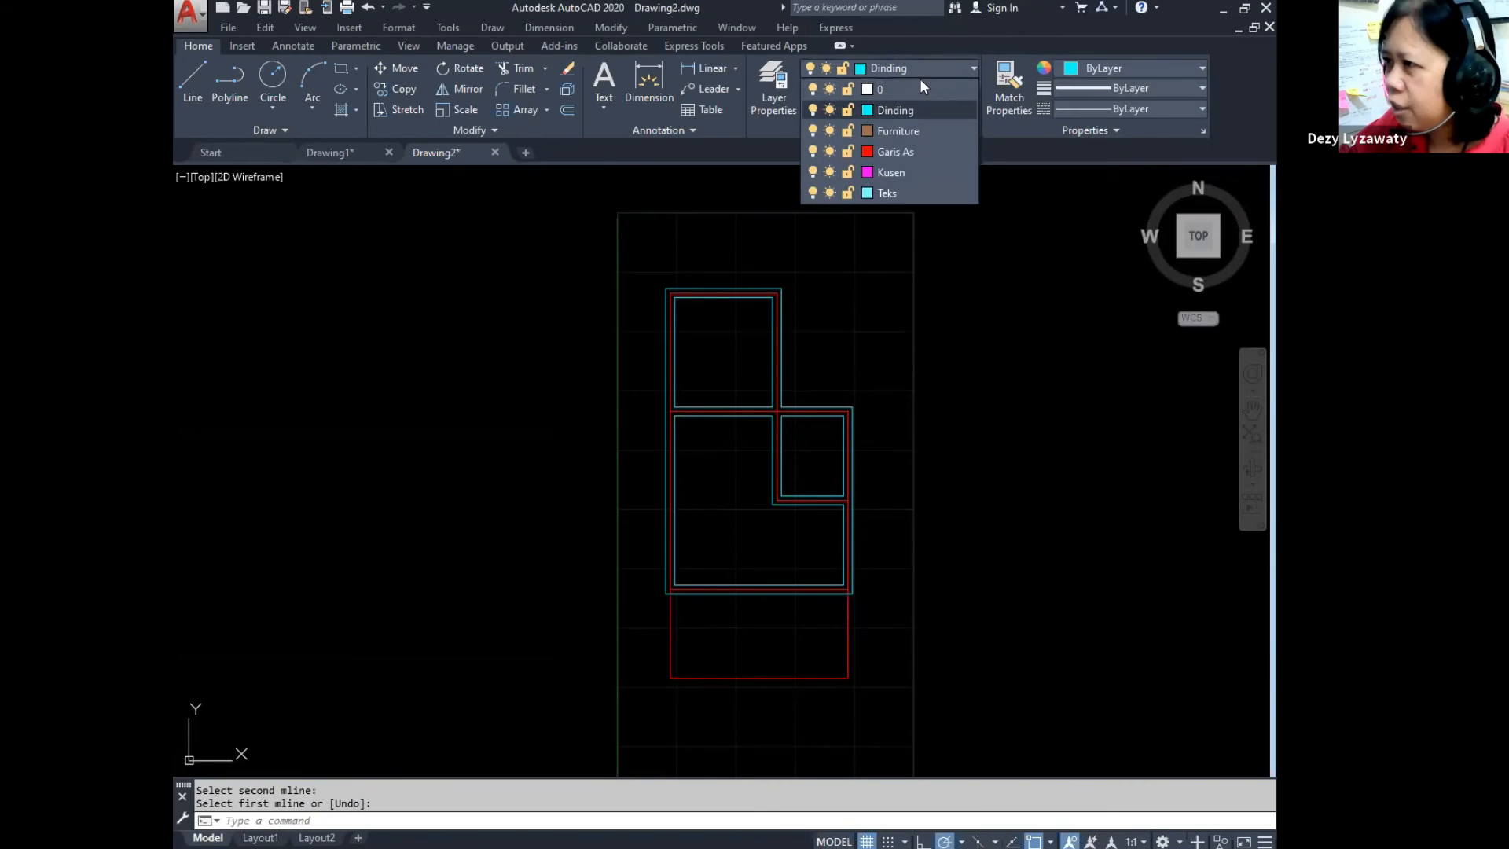
left_click(898, 171)
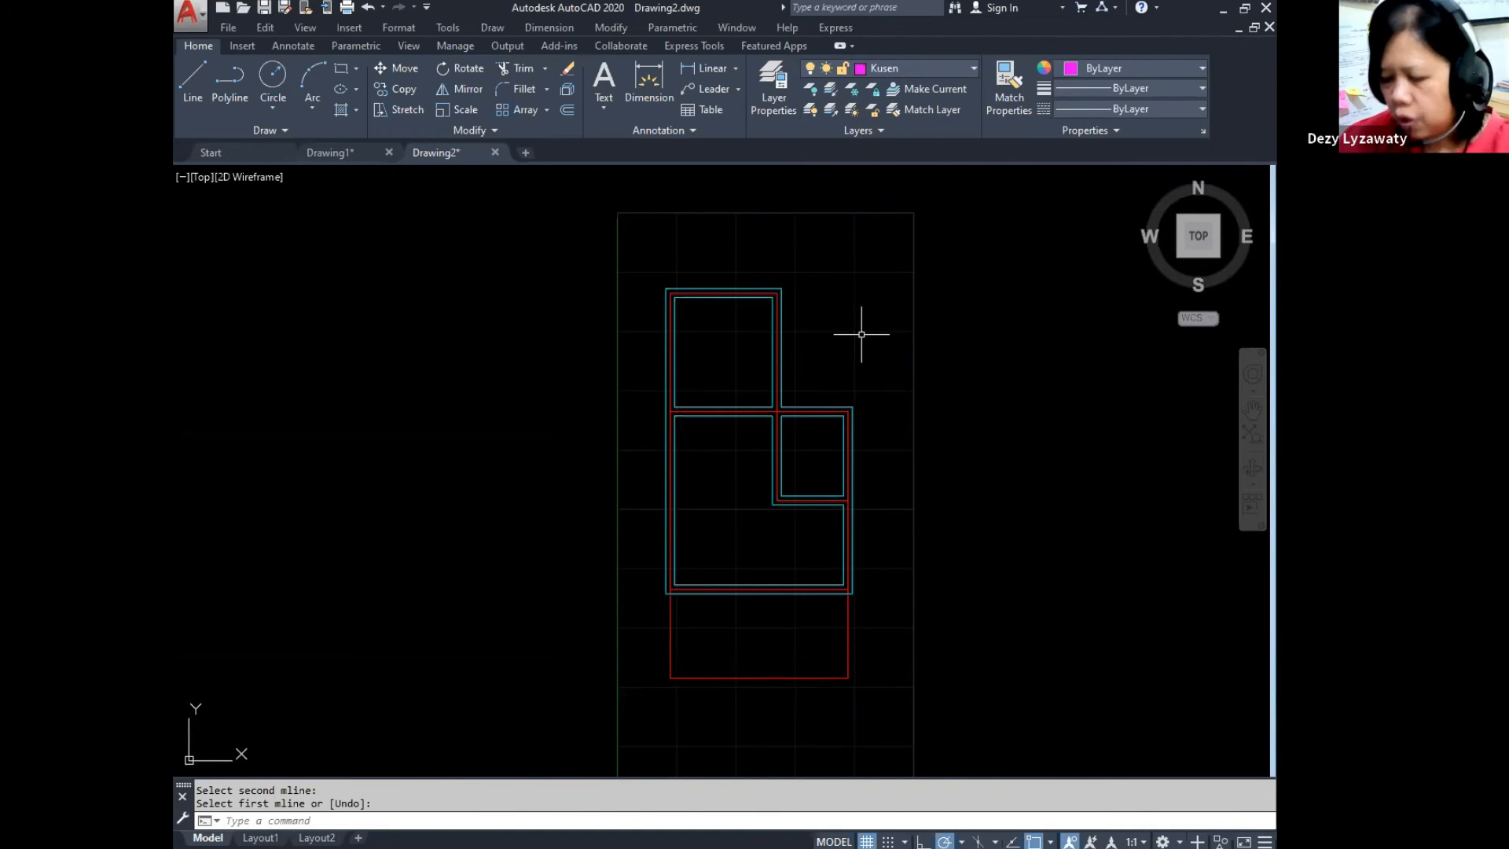
Step: Open the tool palettes and show the metric door and window samples of the Architectural palette
key("ctrl+3")
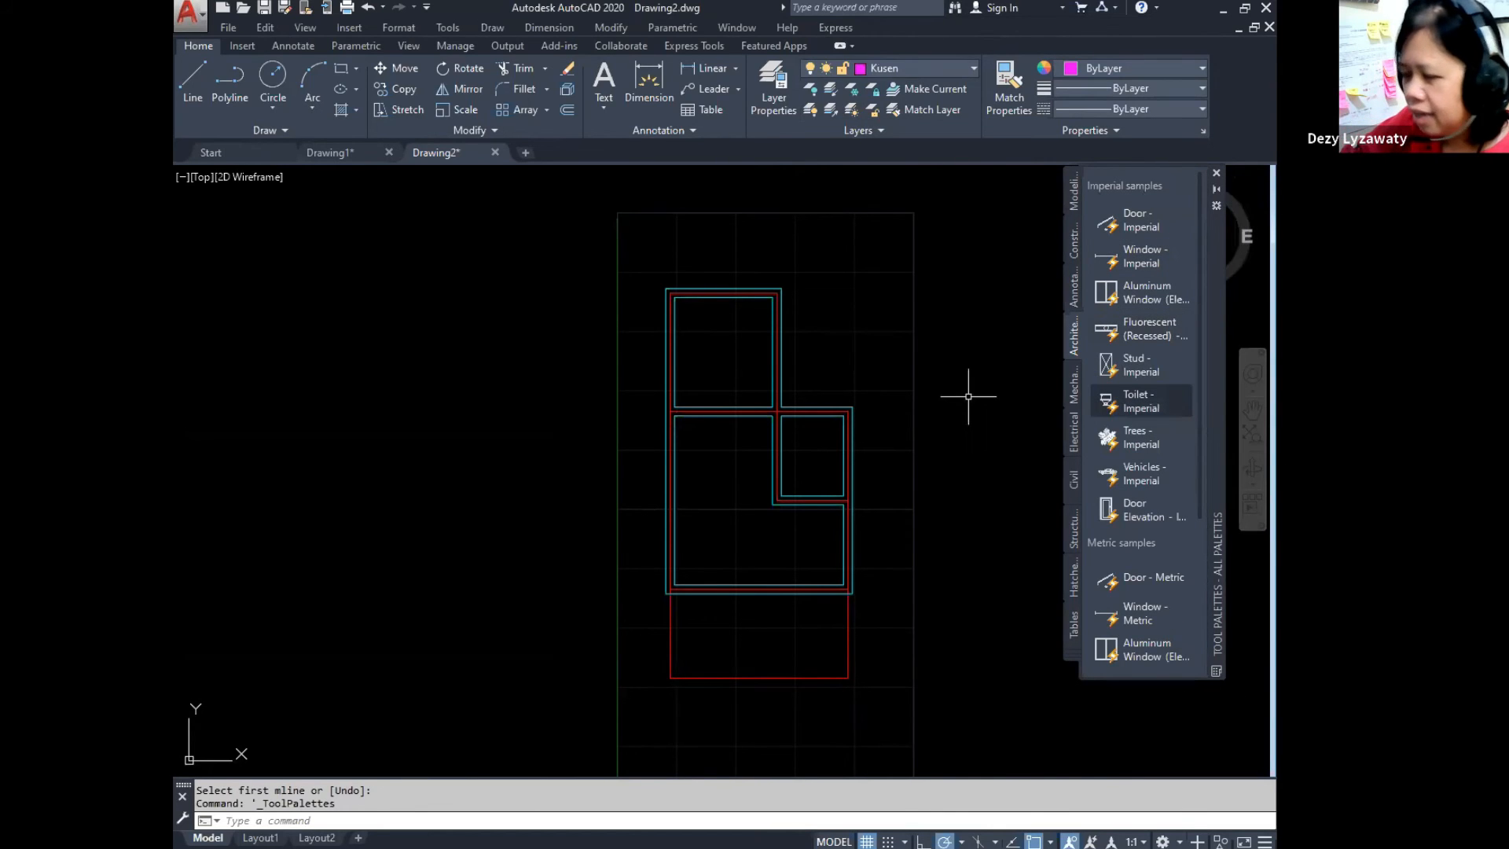
key("ctrl+3")
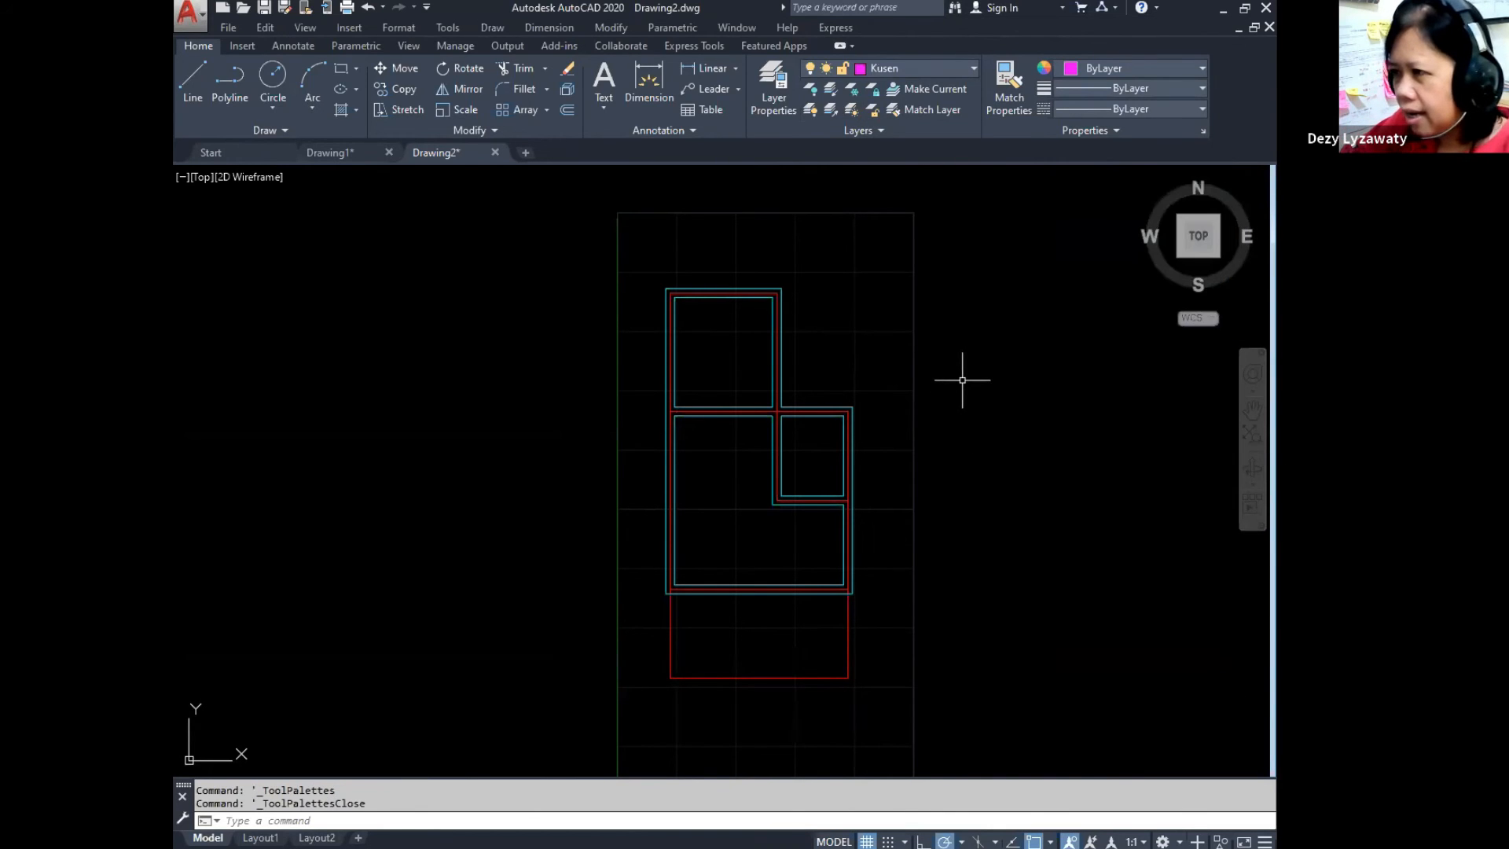
key("ctrl+3")
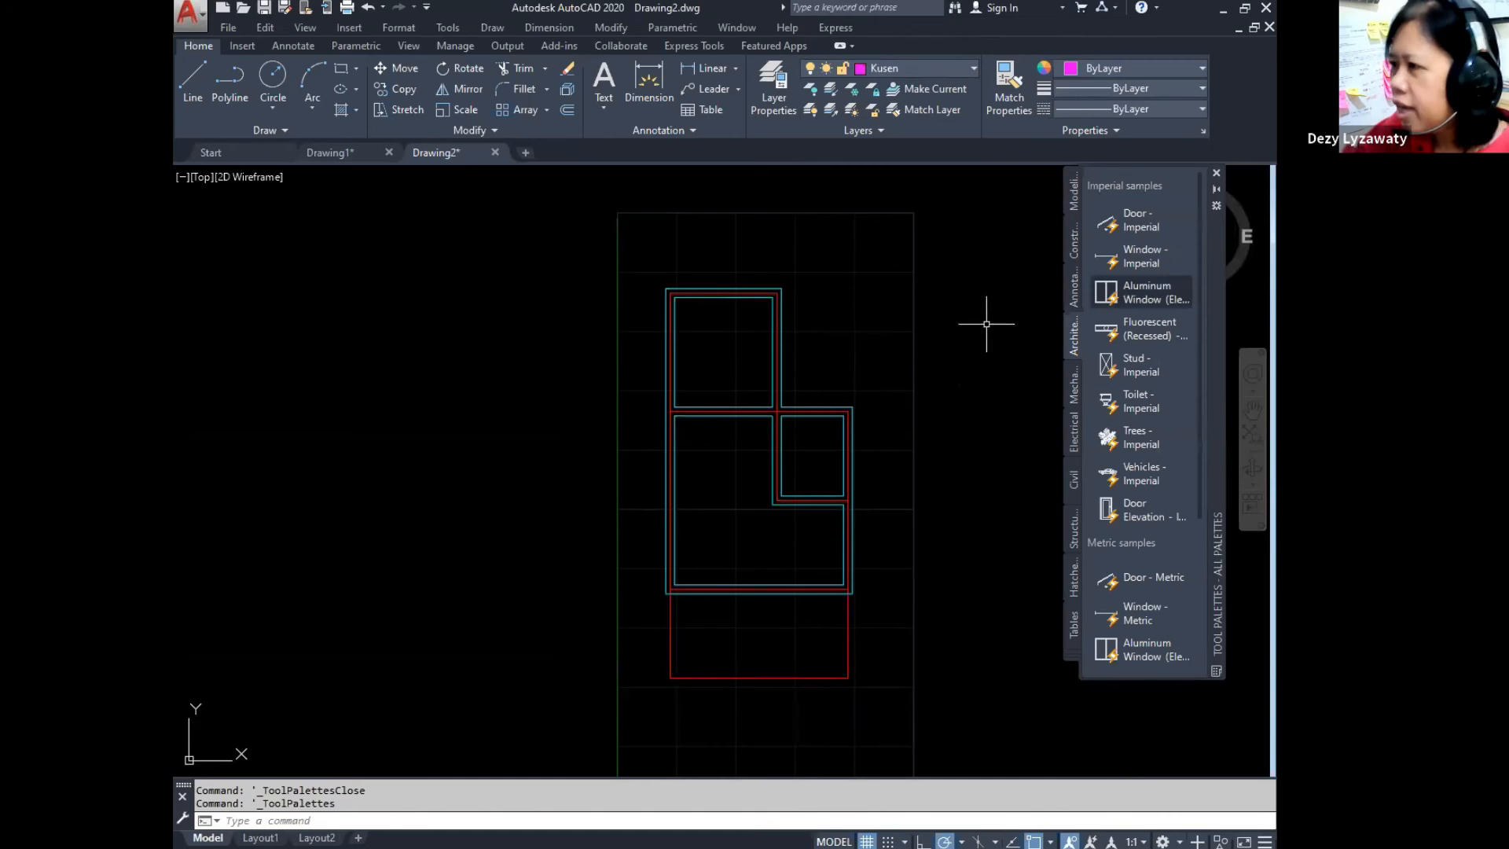
left_click(1074, 346)
left_click(1075, 348)
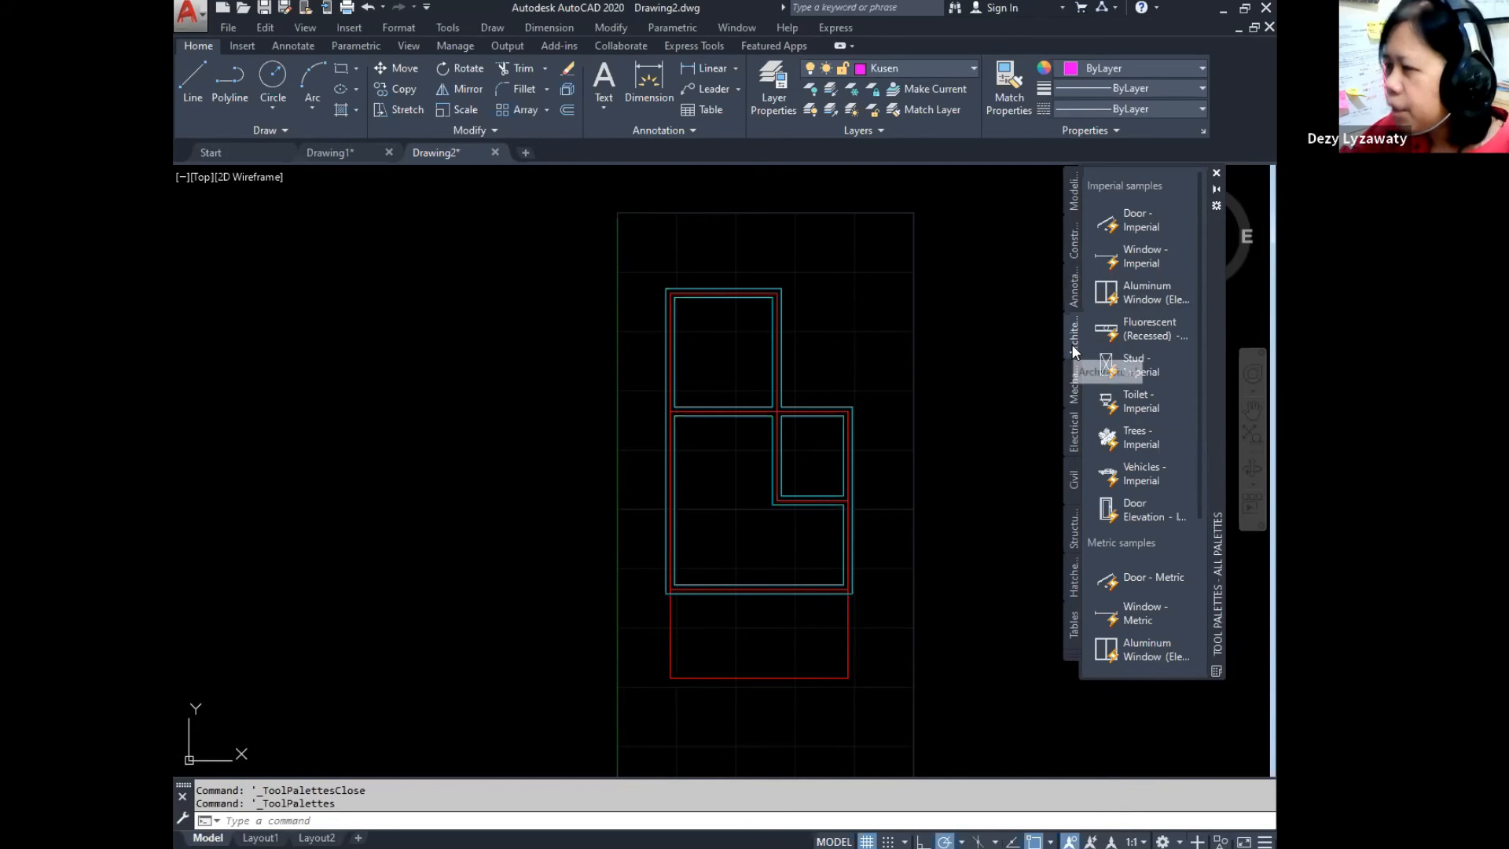
left_click(1153, 185)
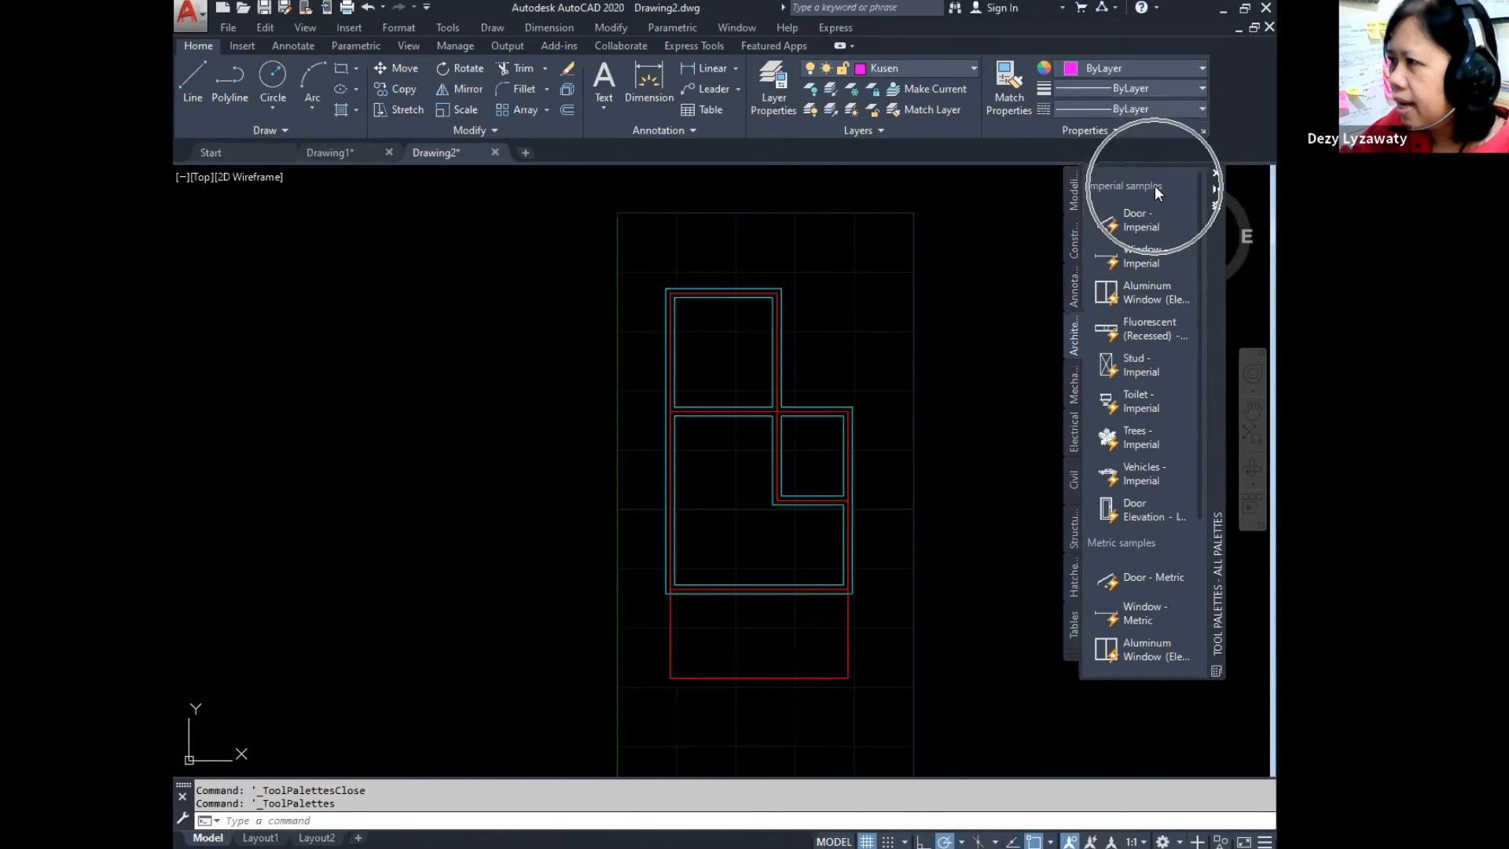
left_click(1144, 550)
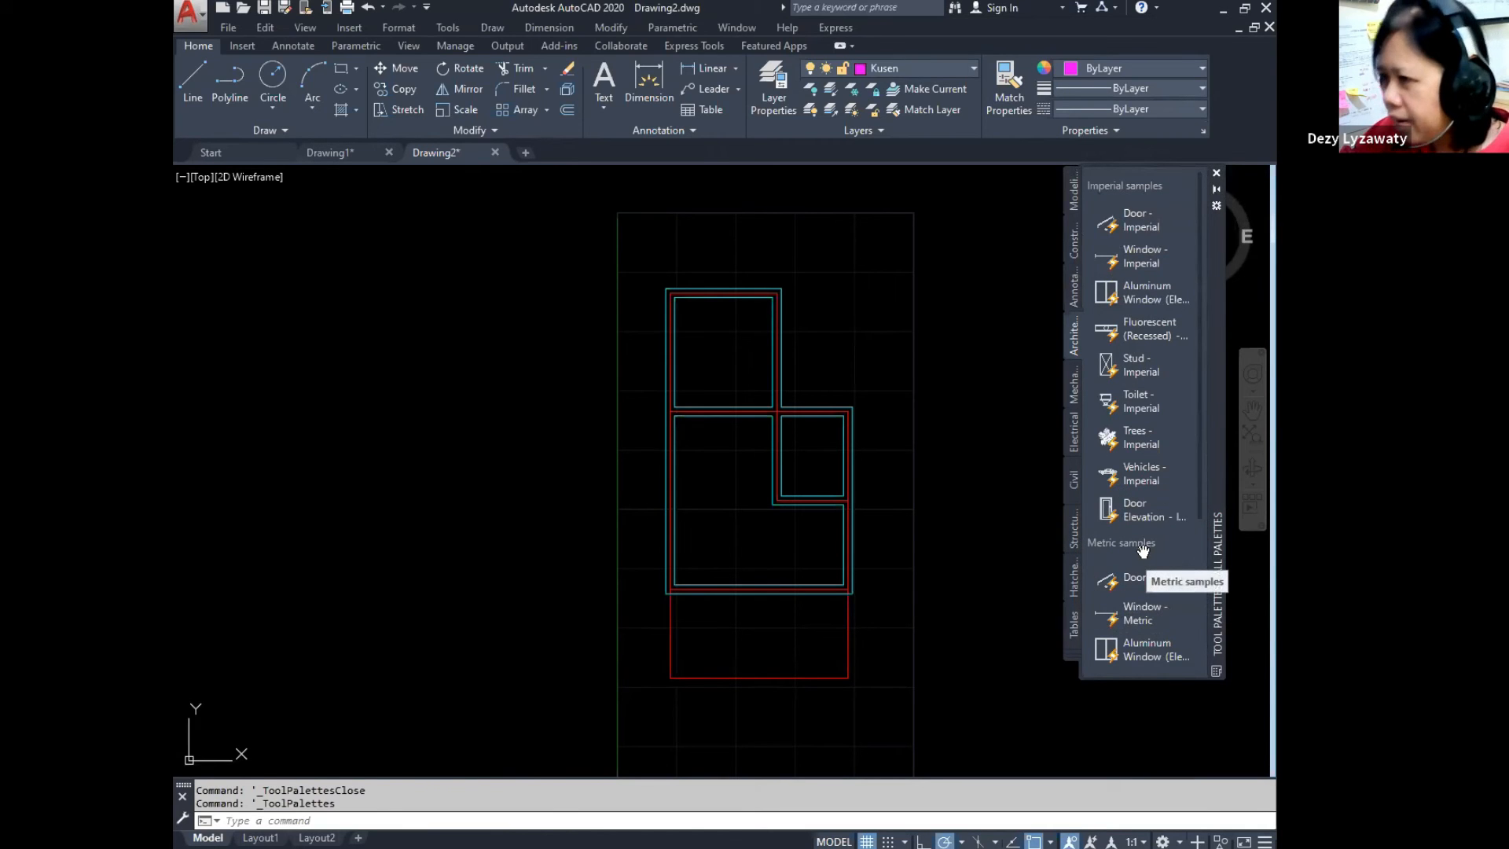
left_click(1143, 549)
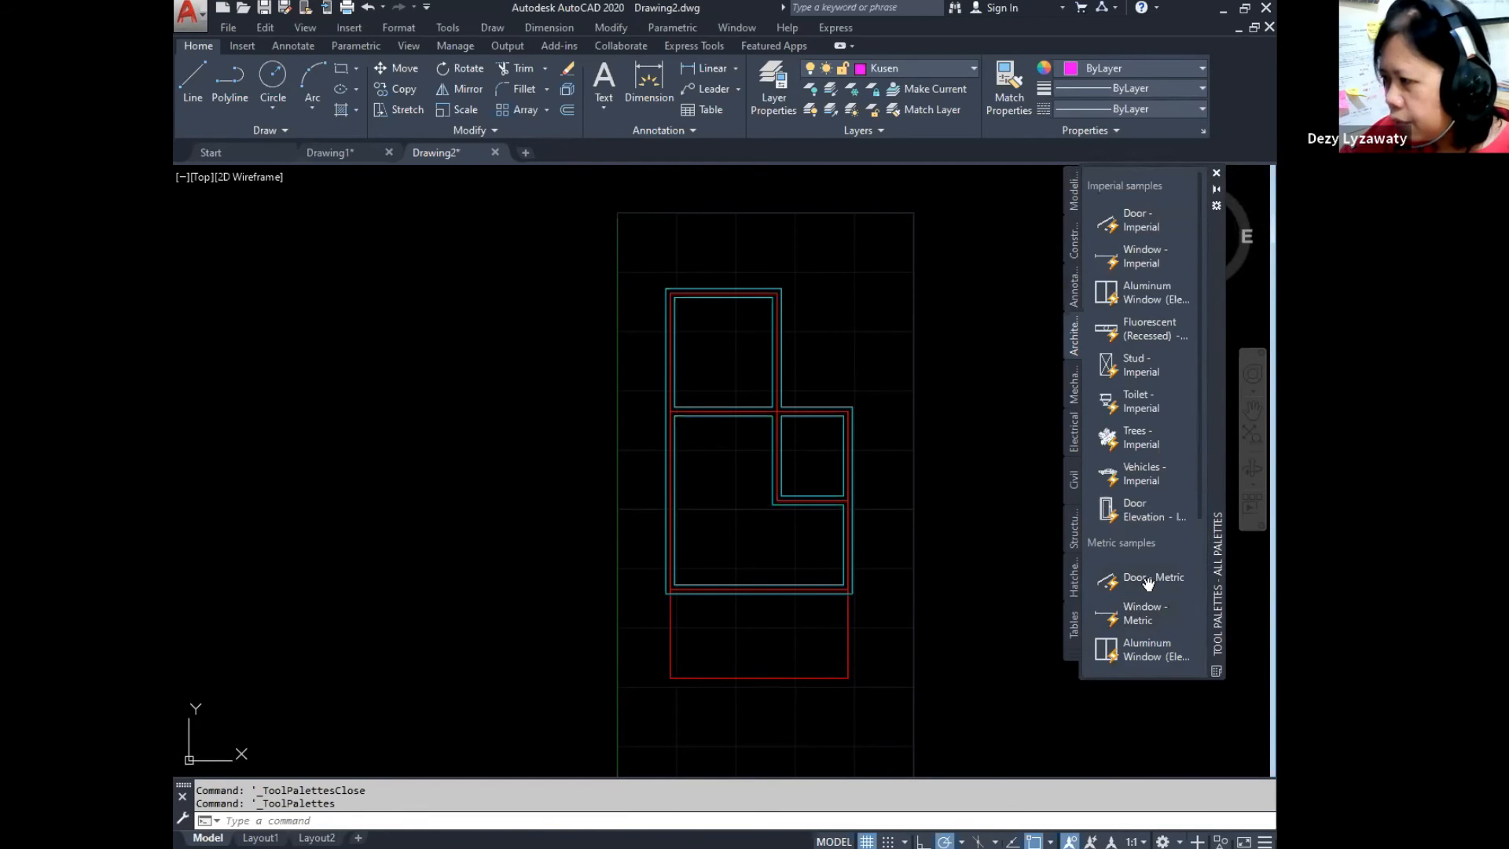
Step: Insert a Door - Metric block inside the large middle room
left_click(1147, 581)
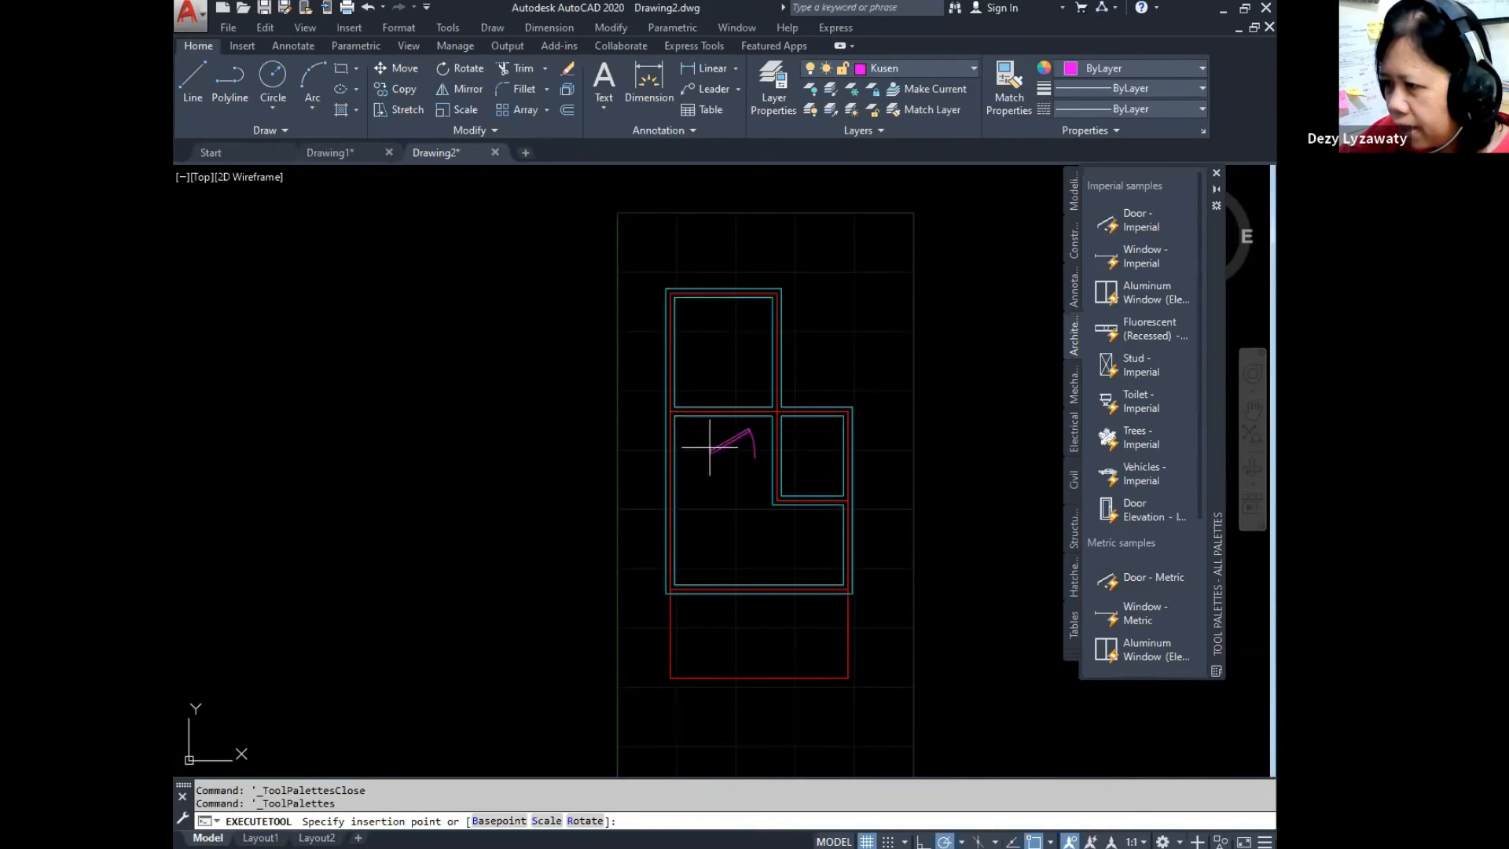
left_click(705, 481)
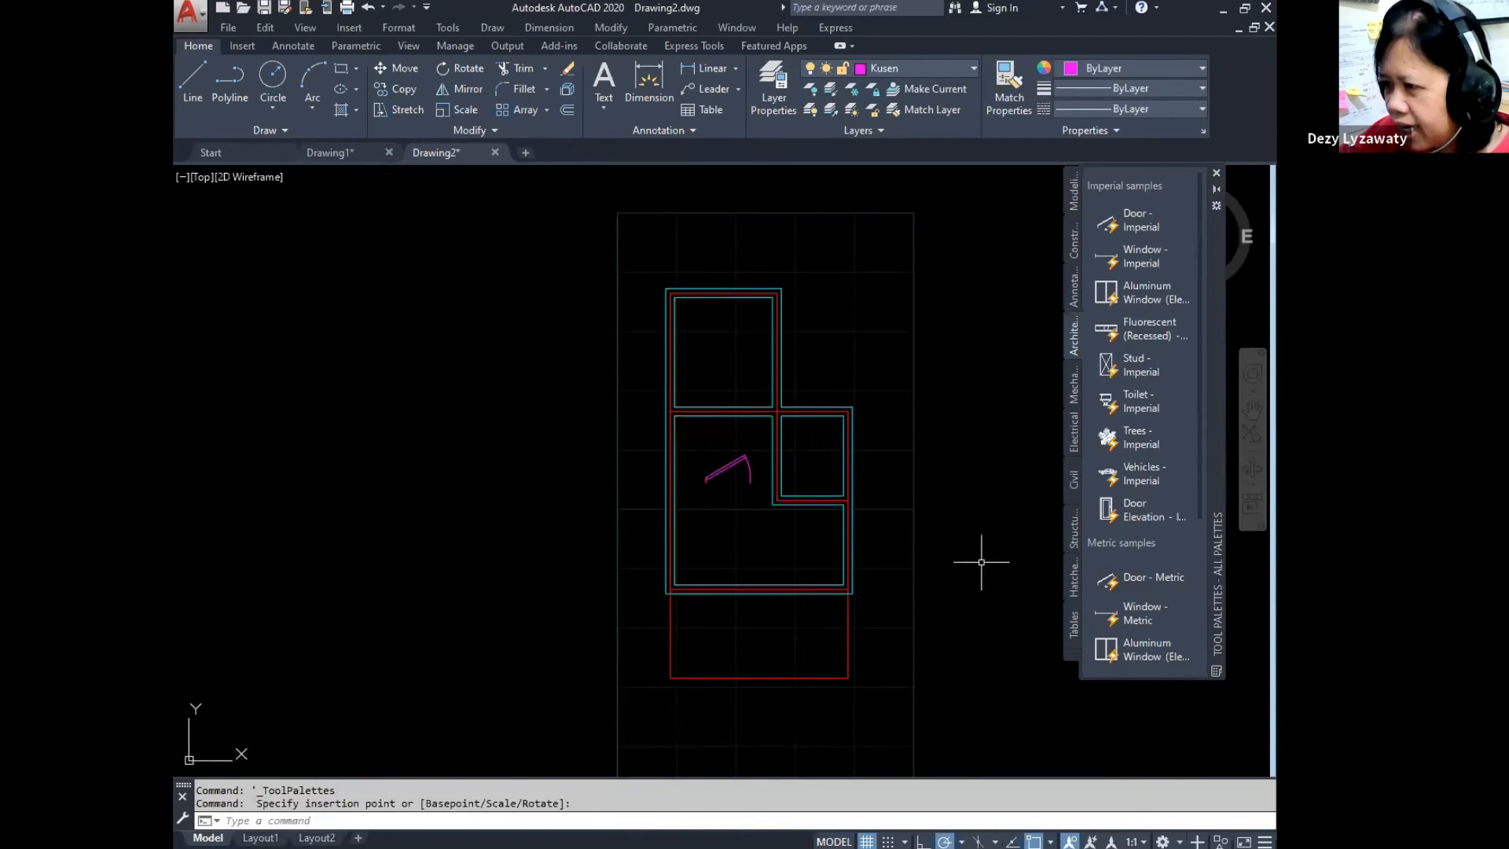
Step: Place a second metric door outside the walls beside the upper room, and erase it
left_click(1152, 579)
left_click(838, 354)
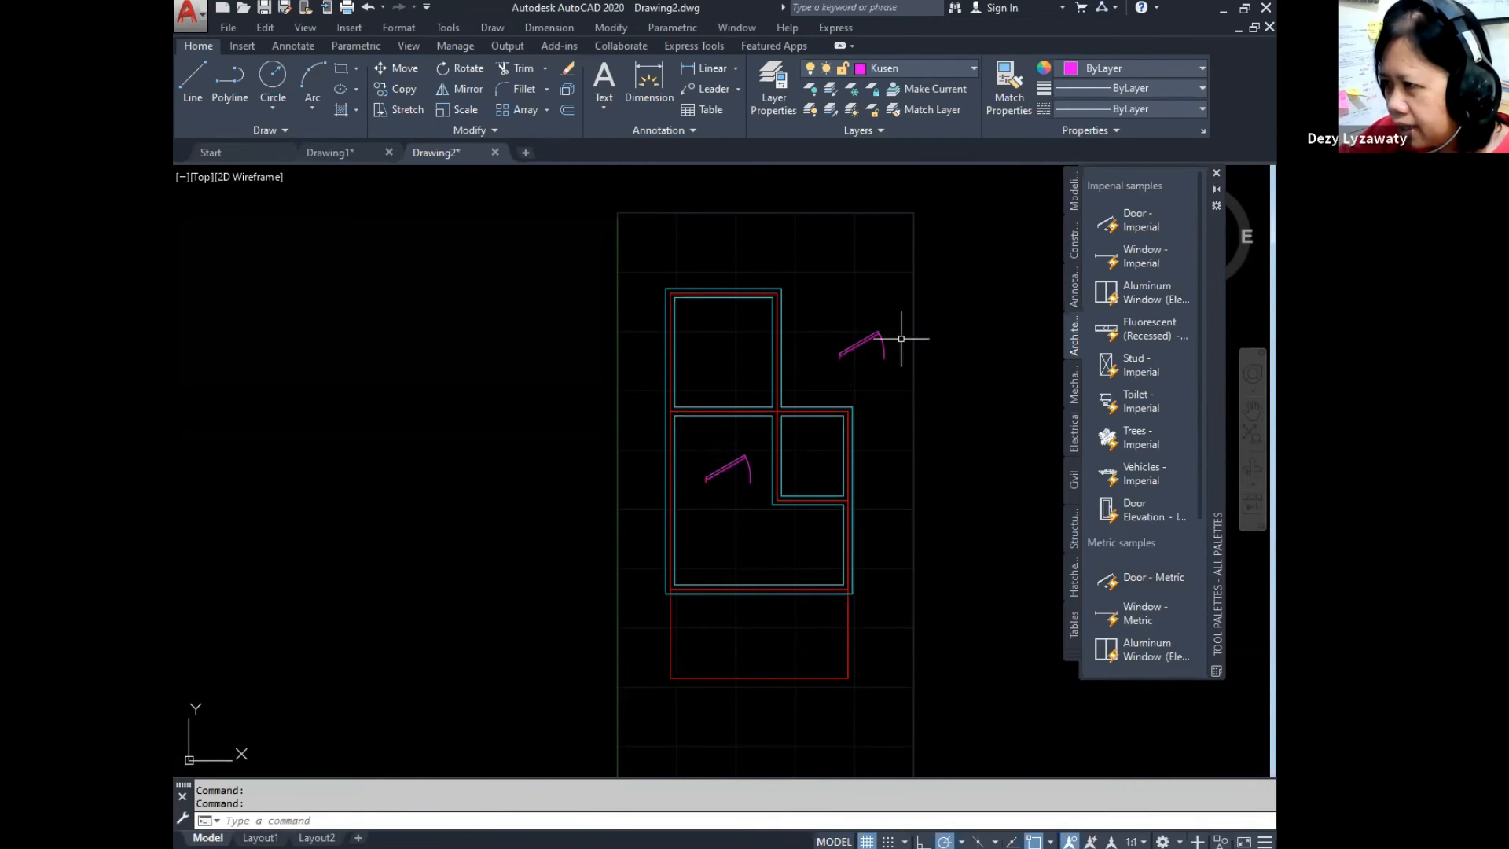
left_click(873, 336)
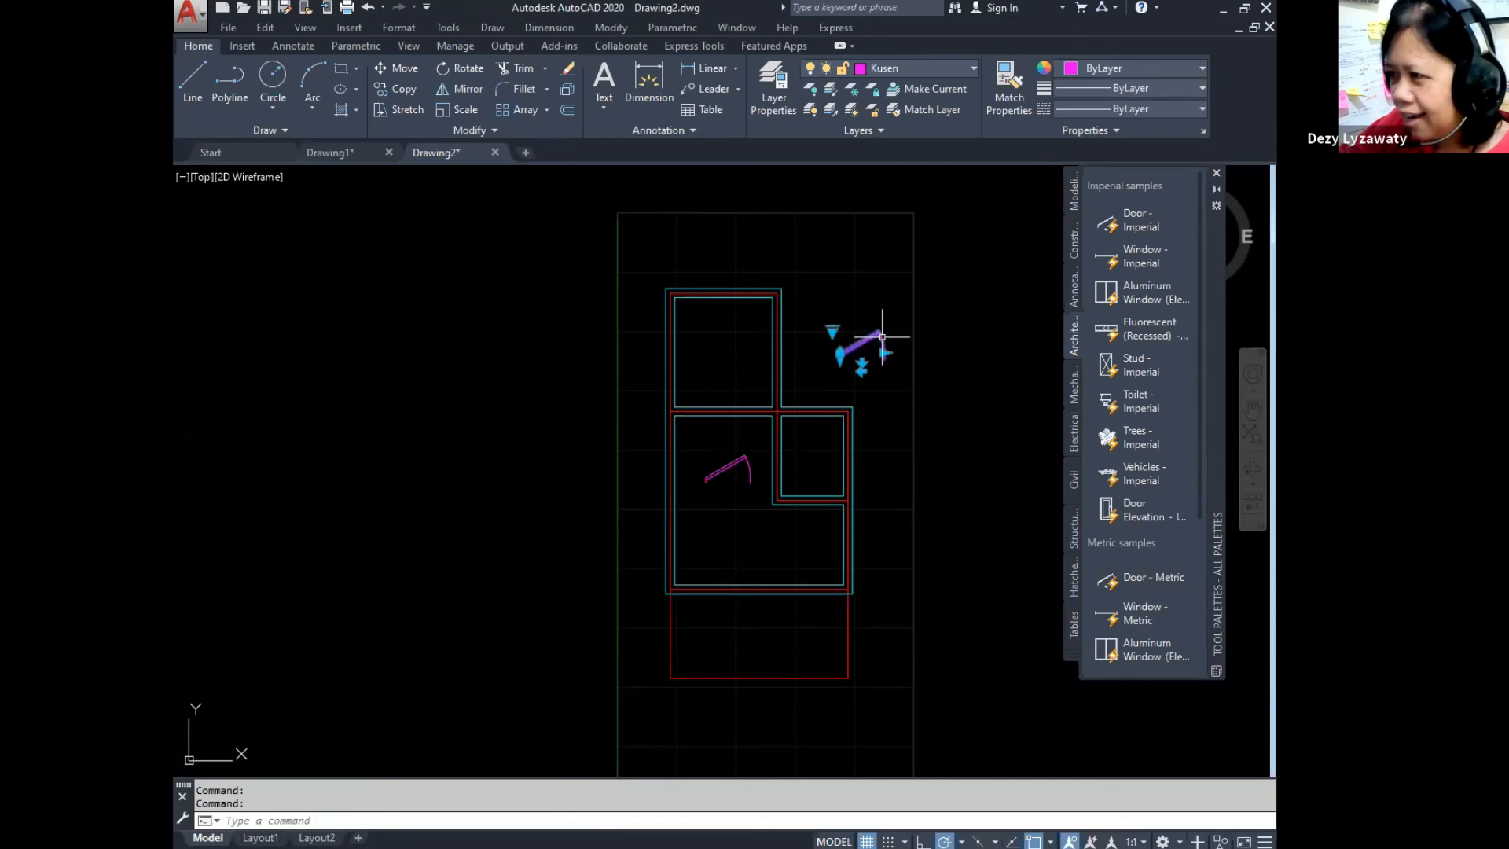
key("Delete")
Step: Move the door from its hinge corner to the lower-left inner wall corner of the large room
scroll(717, 495, "up", 5)
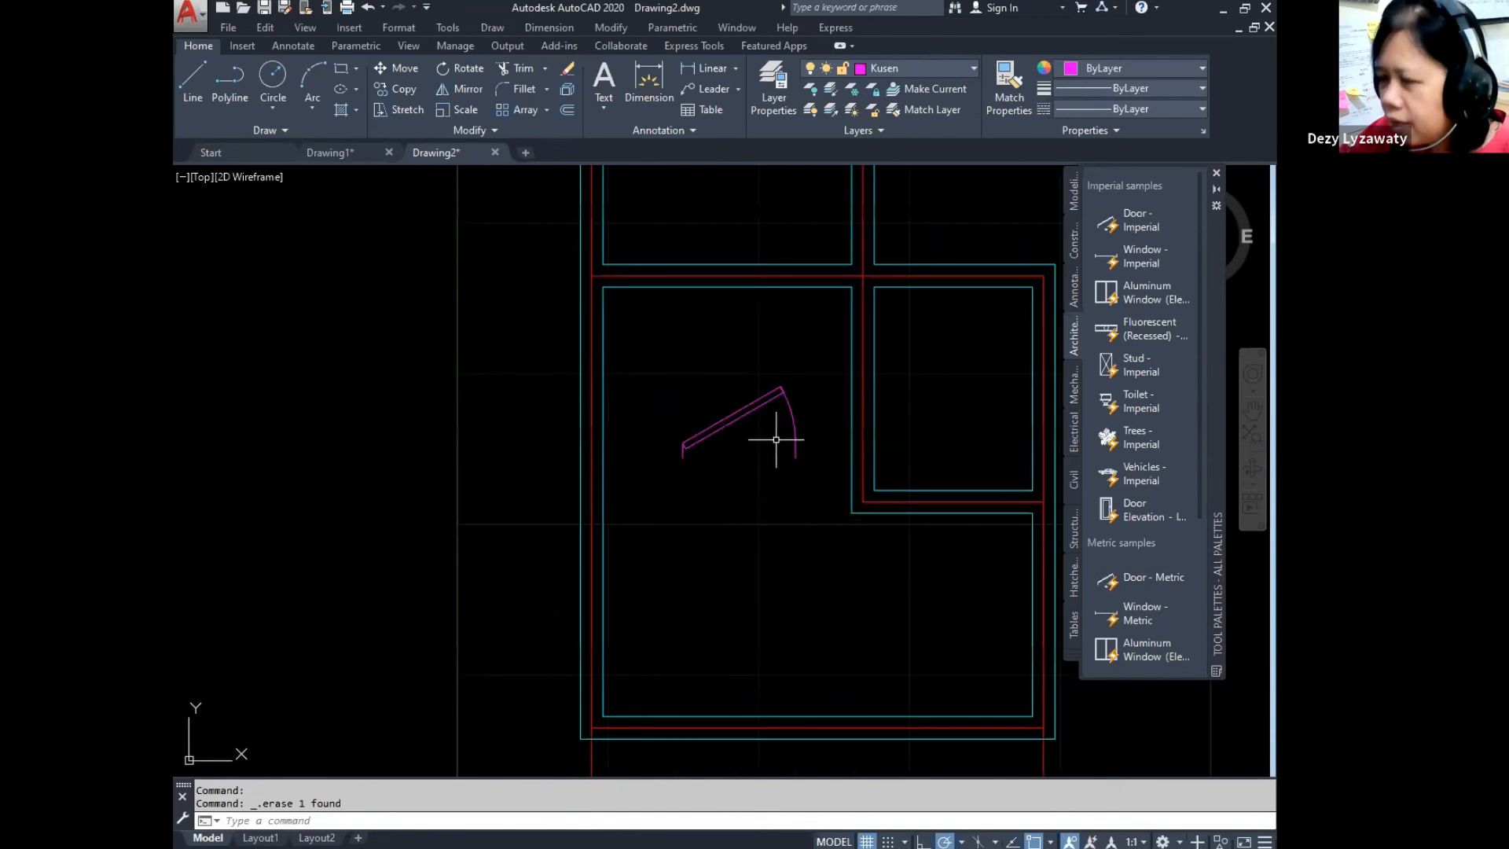
left_click(777, 397)
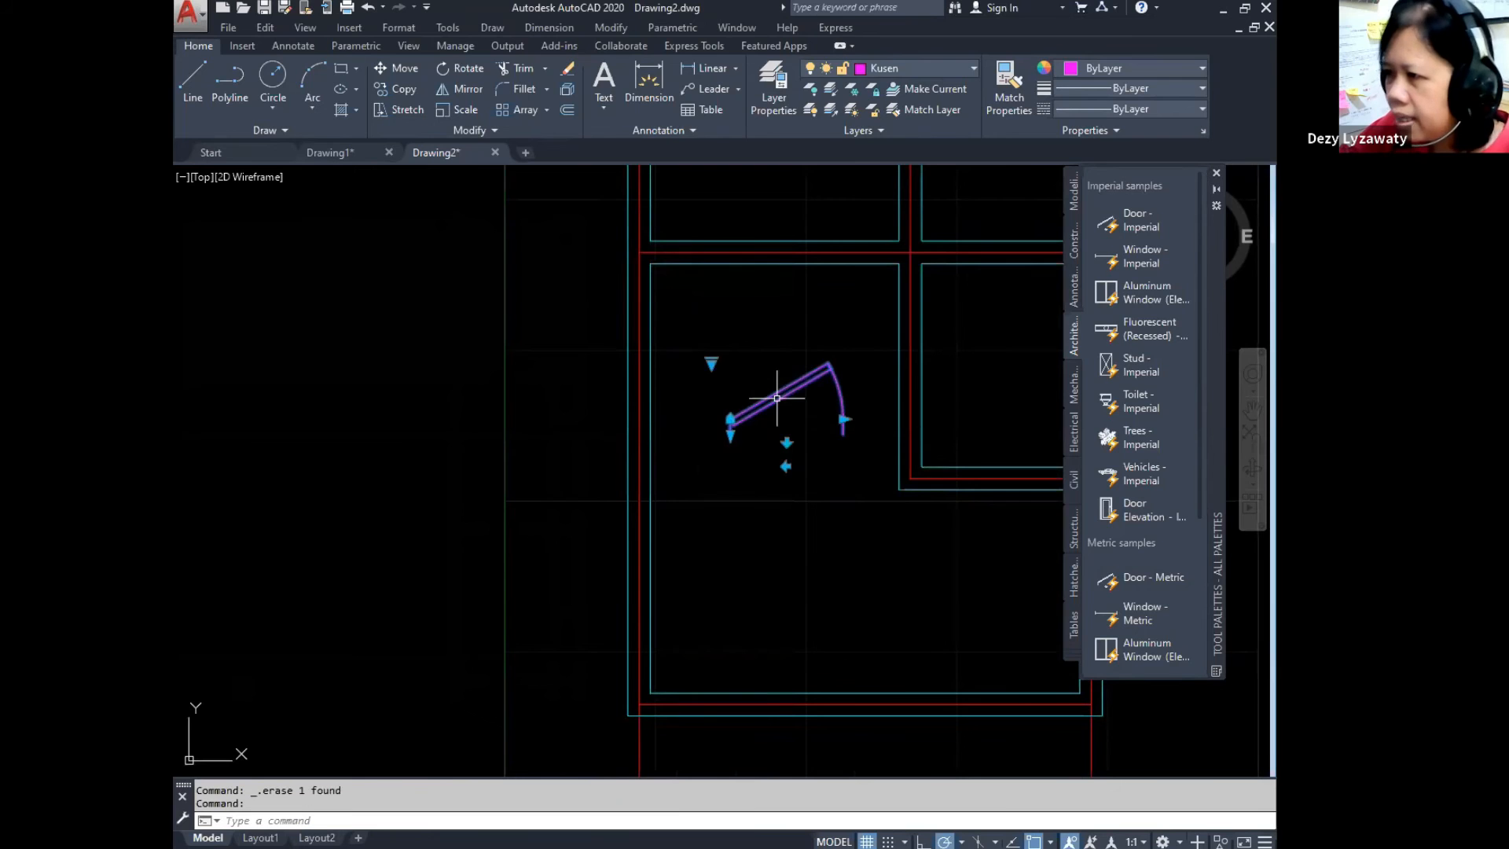
key("Escape")
left_click(611, 28)
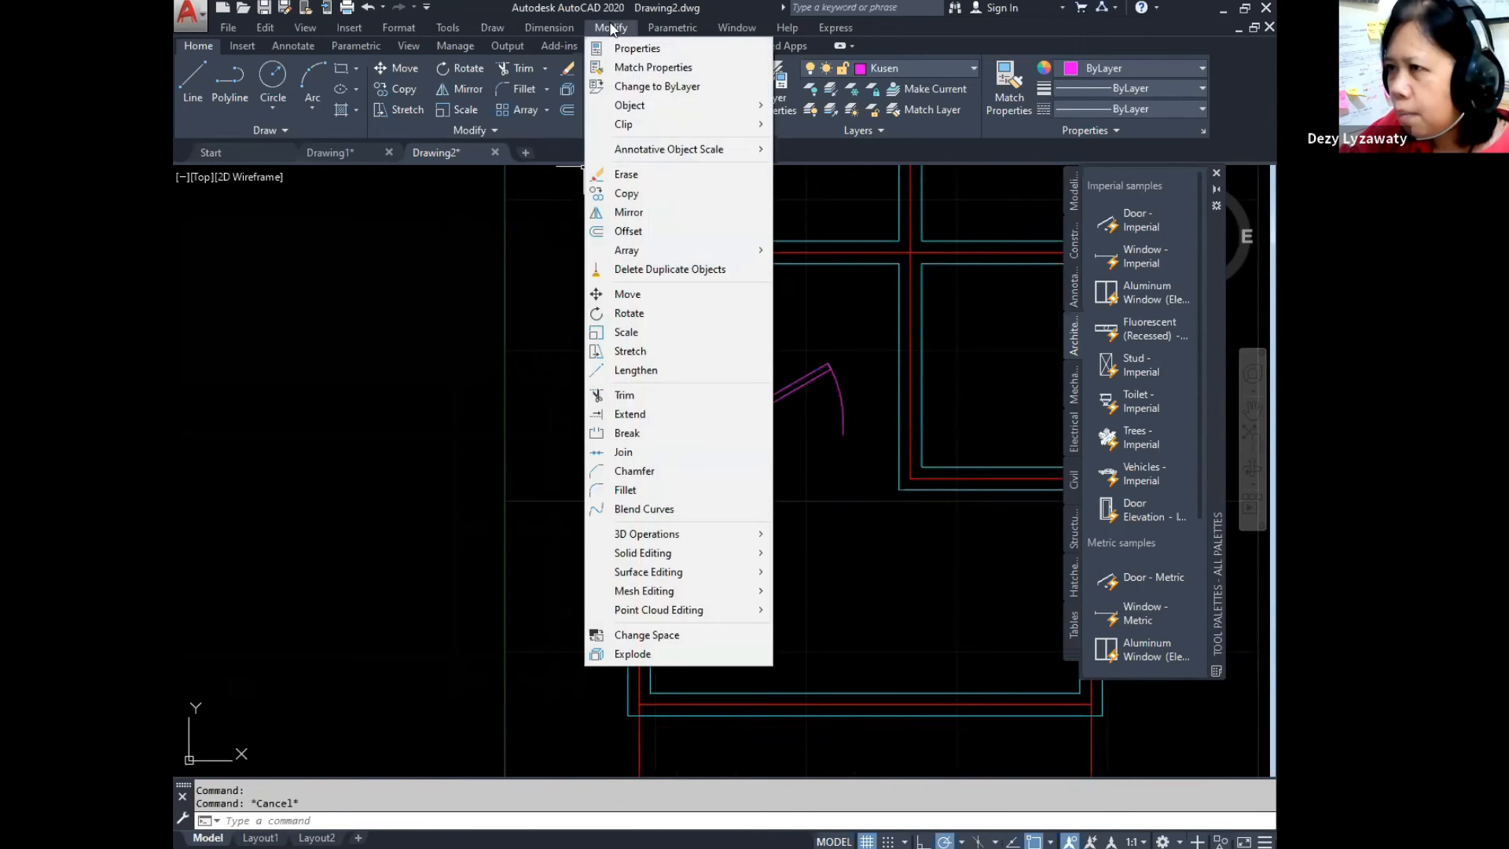
left_click(629, 294)
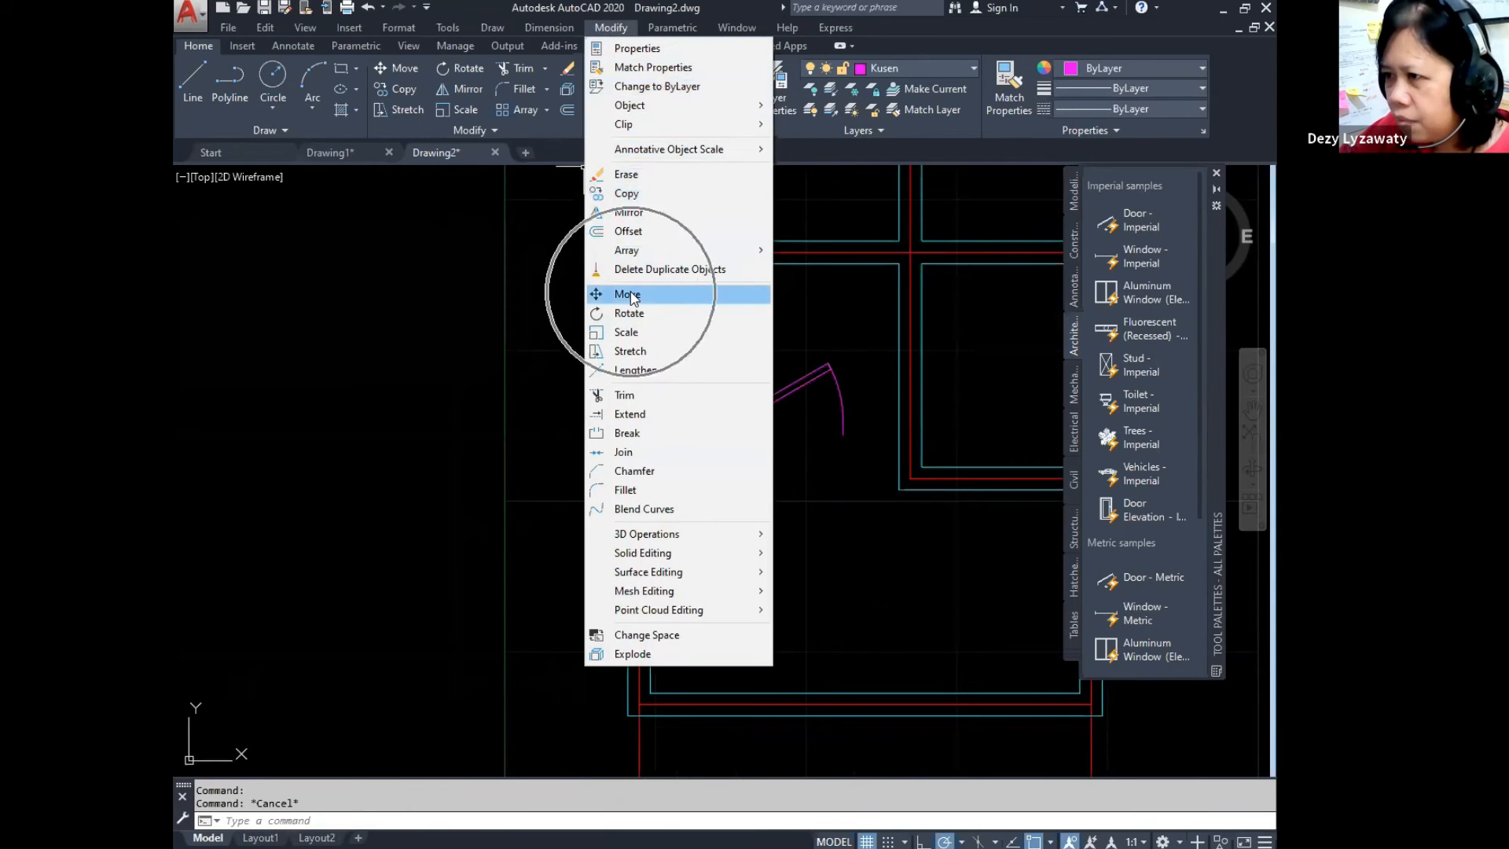
left_click(788, 391)
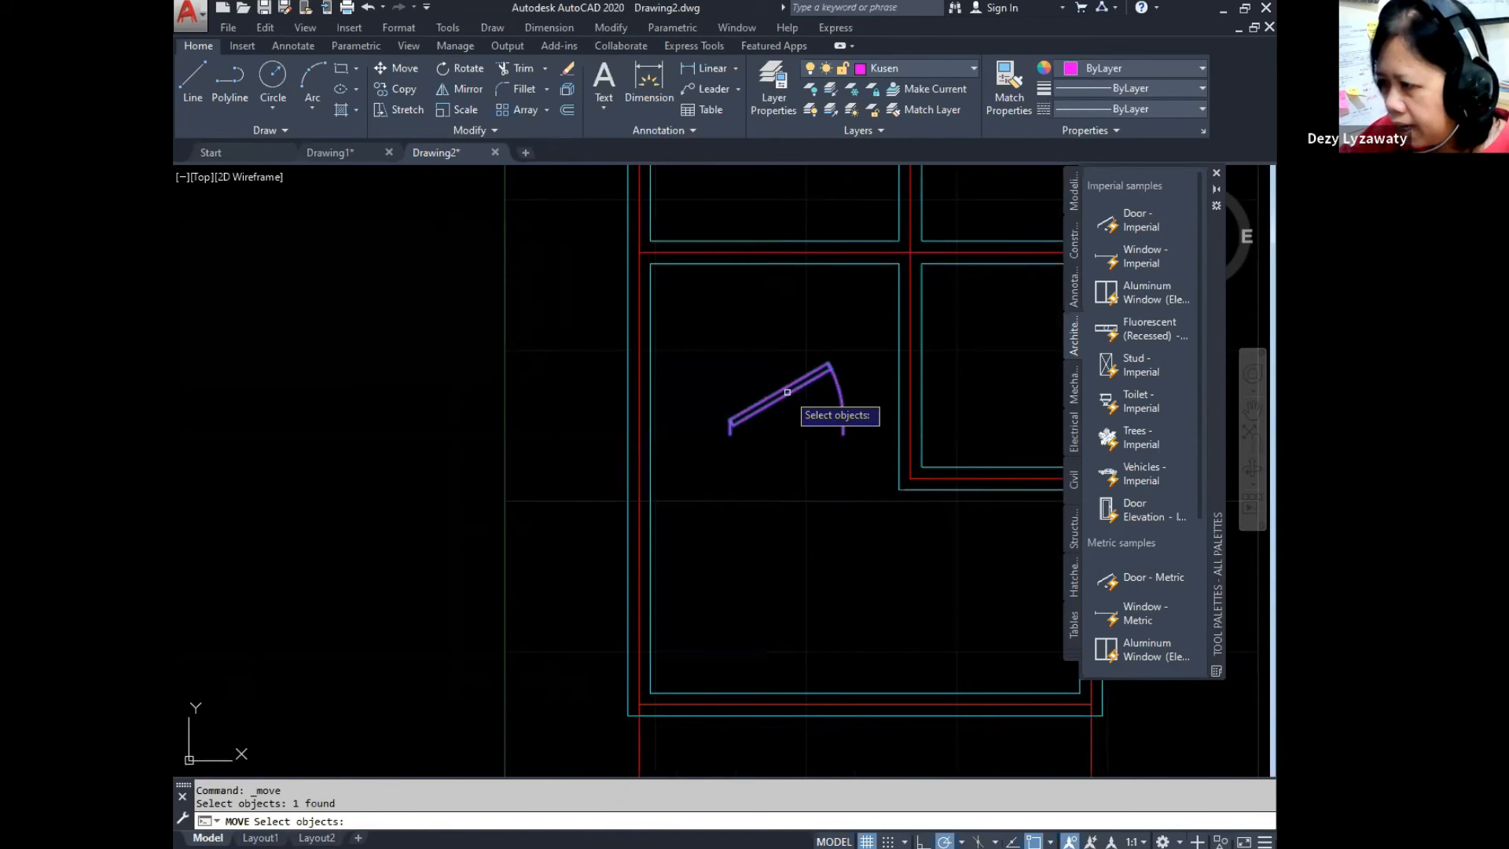
key("Return")
scroll(723, 427, "up", 5)
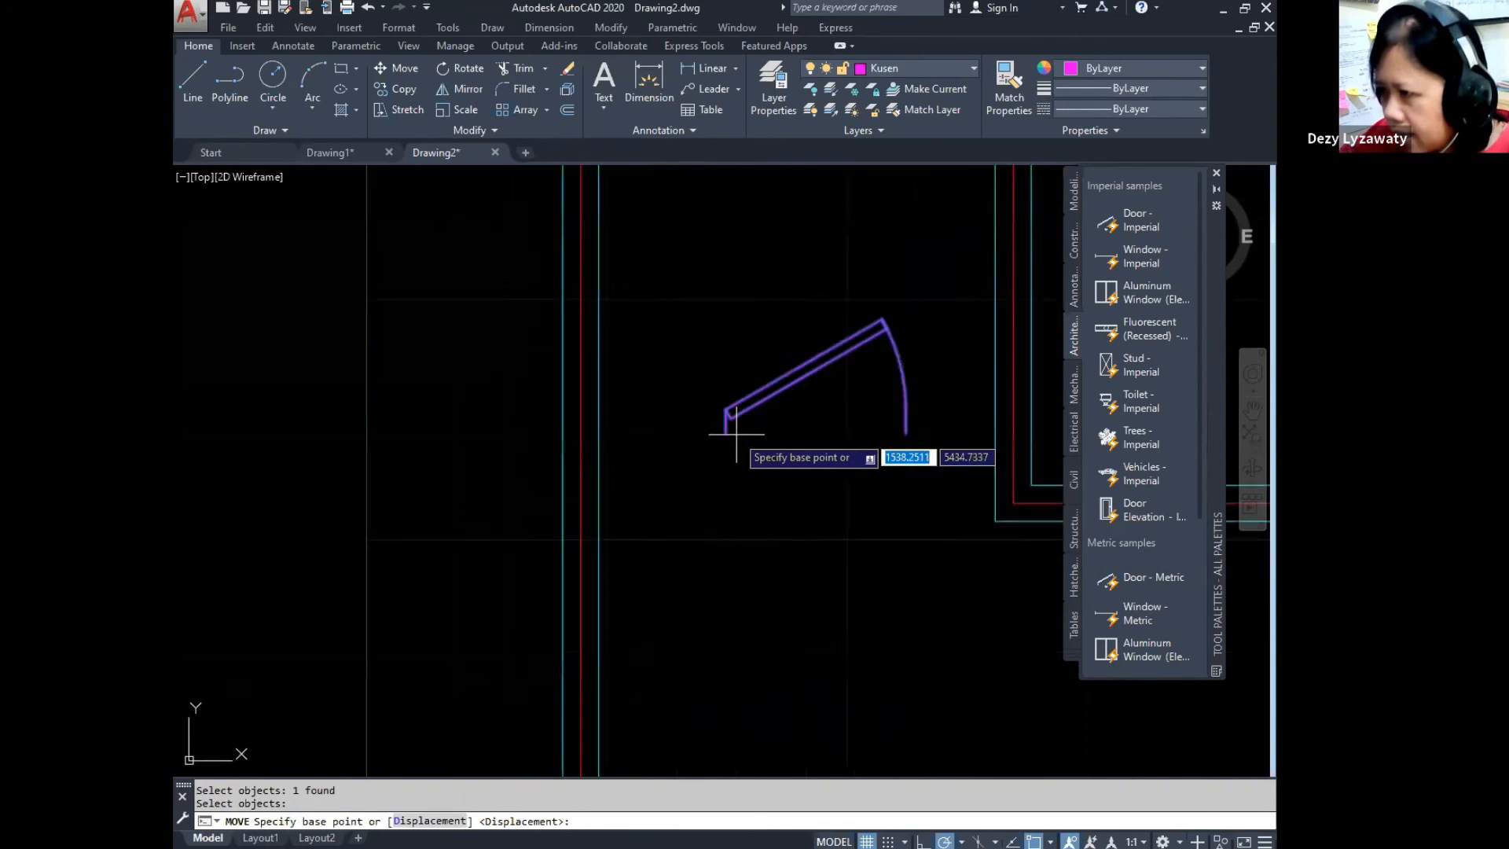
scroll(731, 431, "down", 4)
scroll(718, 375, "up", 4)
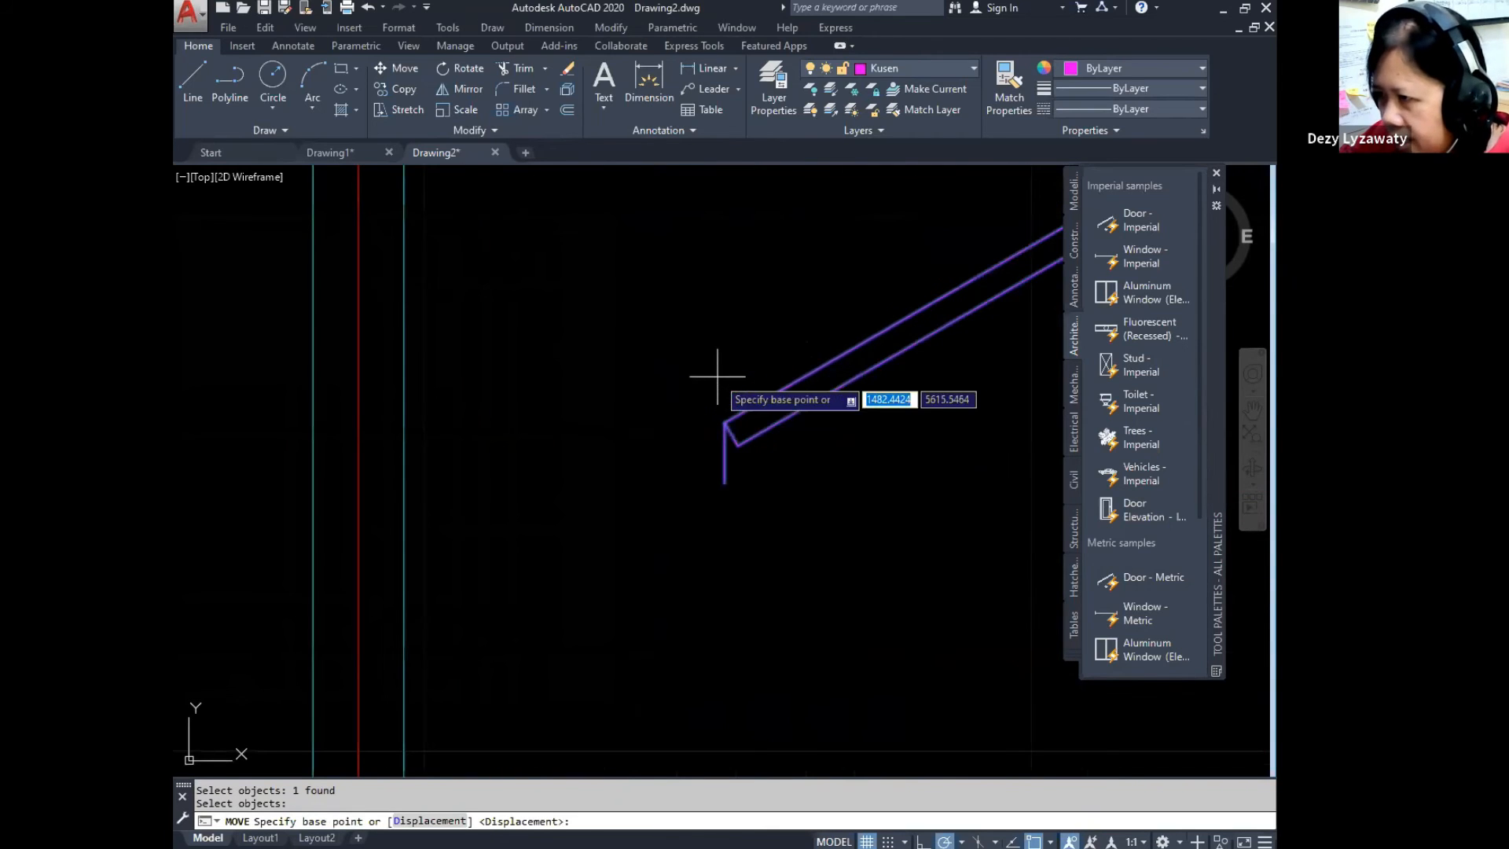
left_click(724, 422)
scroll(693, 343, "down", 5)
scroll(694, 439, "up", 6)
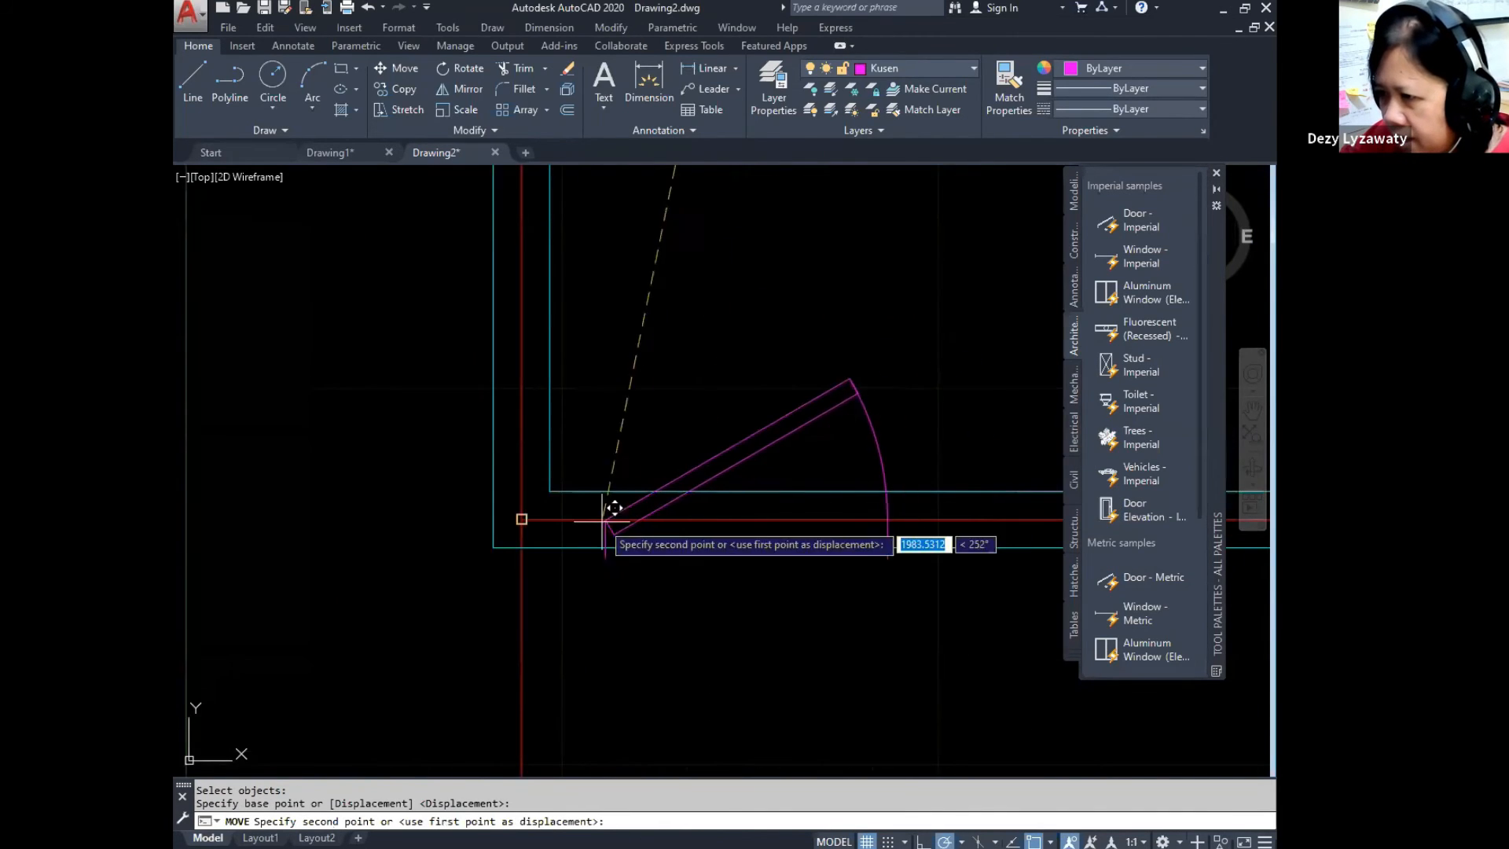
left_click(553, 491)
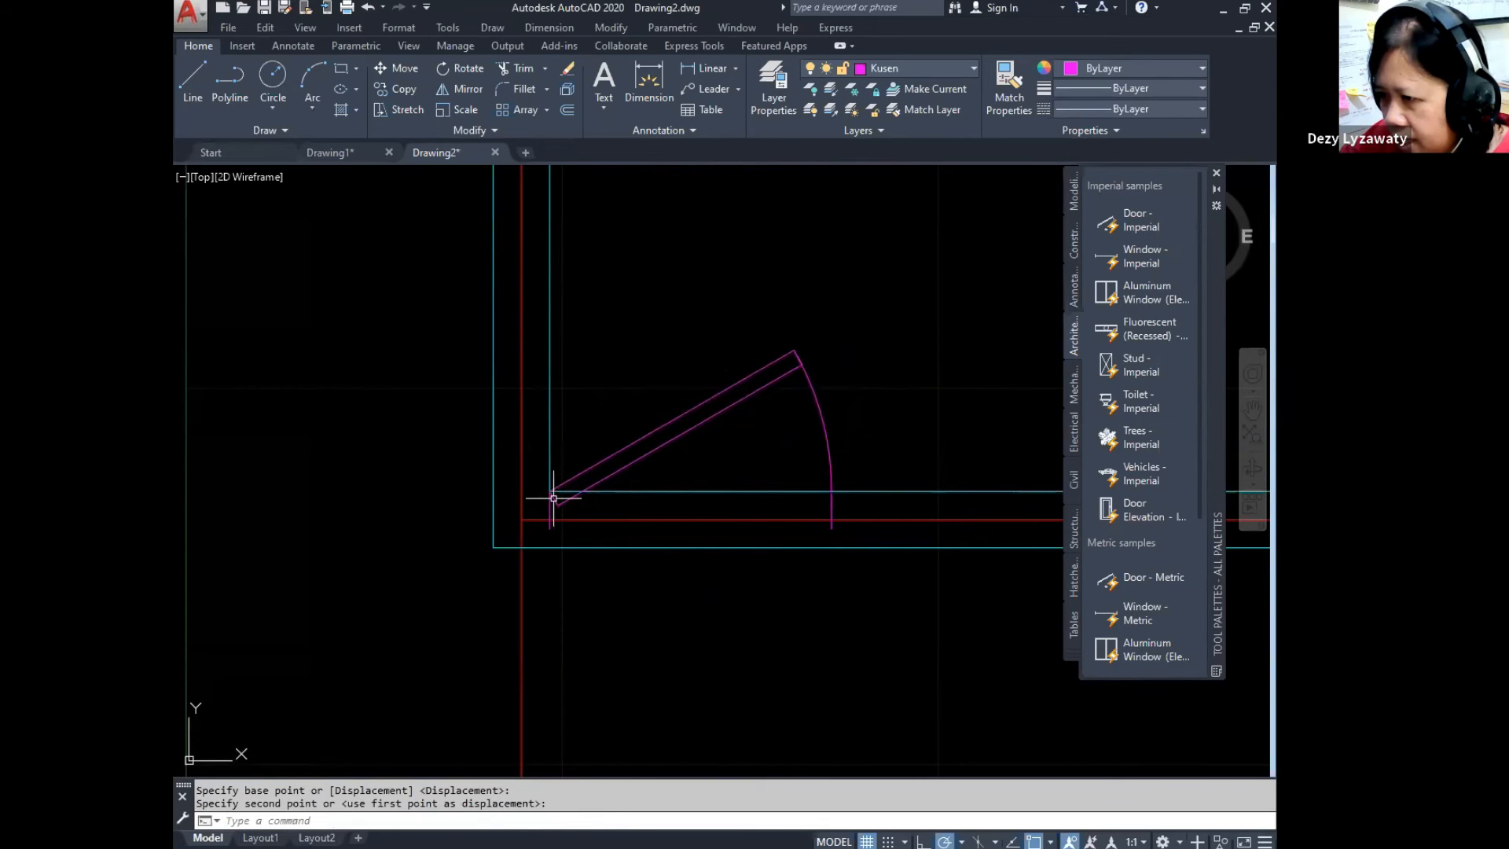
Step: Stretch the door's wall thickness to 150 so its jambs reach the outer face of the lower wall
scroll(797, 460, "down", 2)
scroll(781, 461, "up", 2)
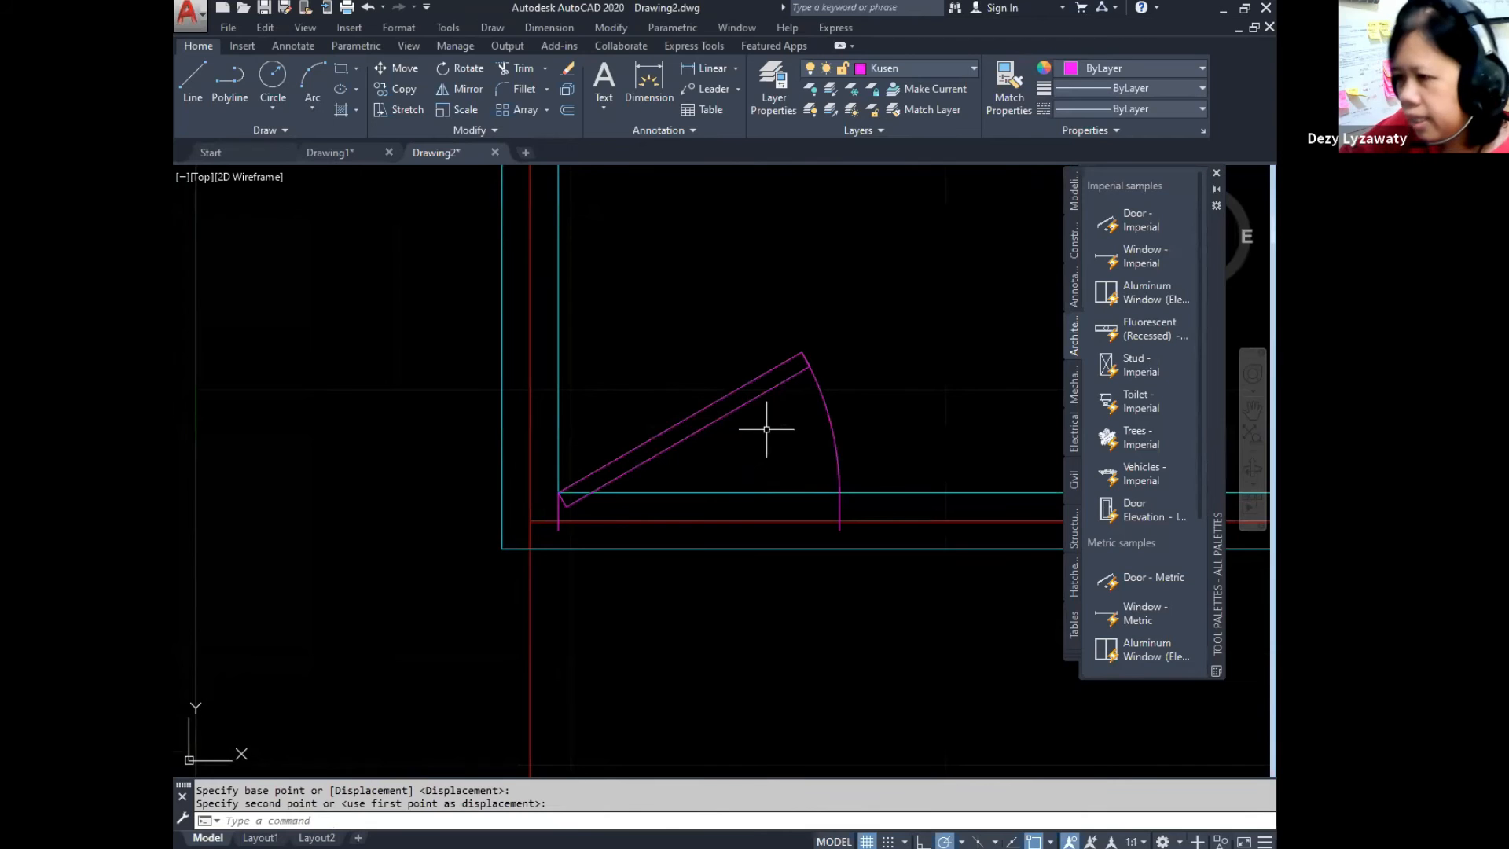
left_click(801, 365)
left_click(801, 366)
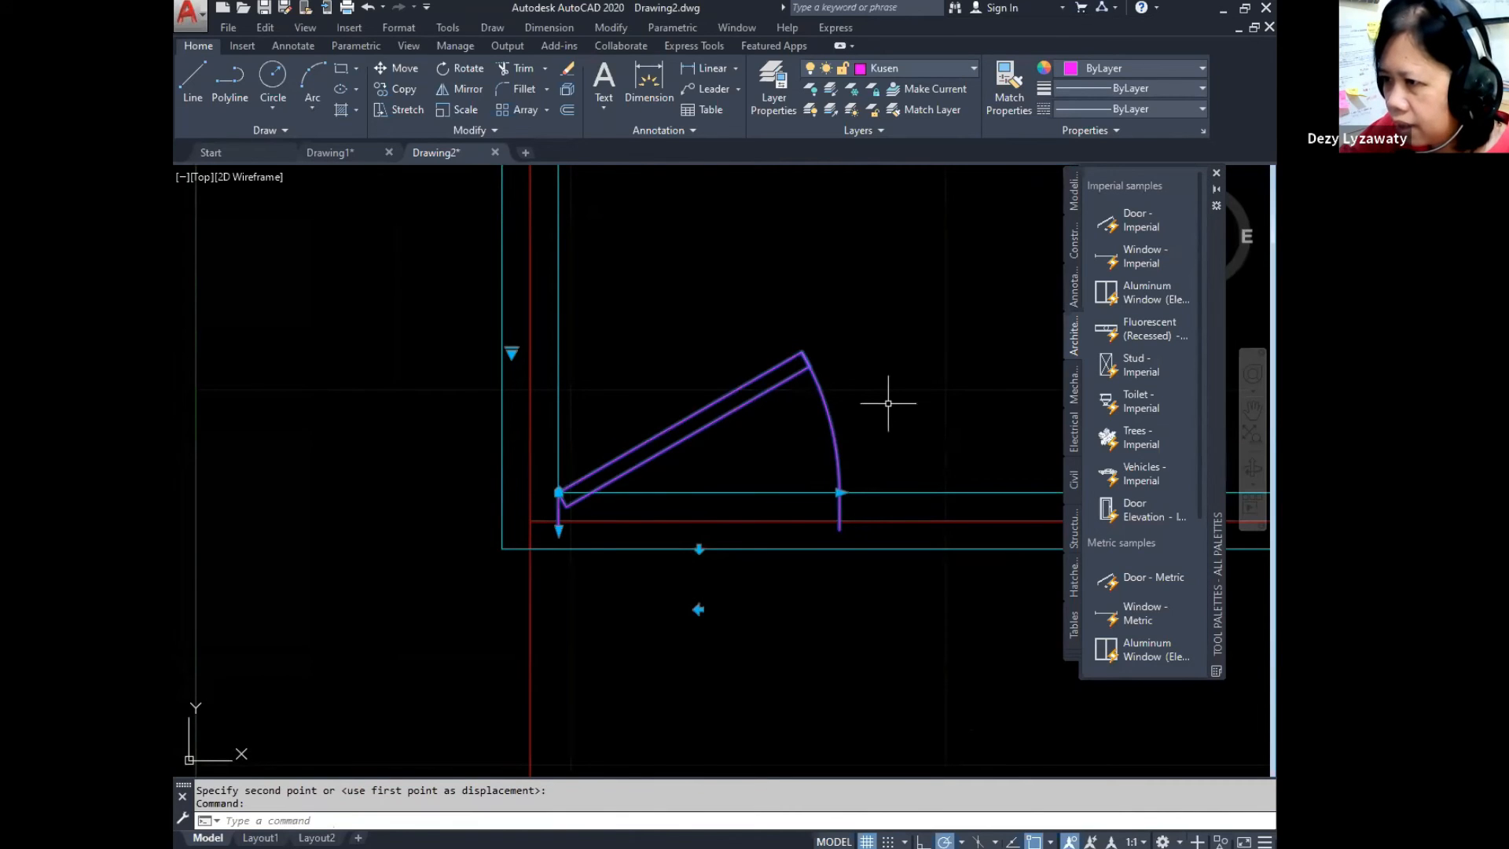
left_click(826, 316)
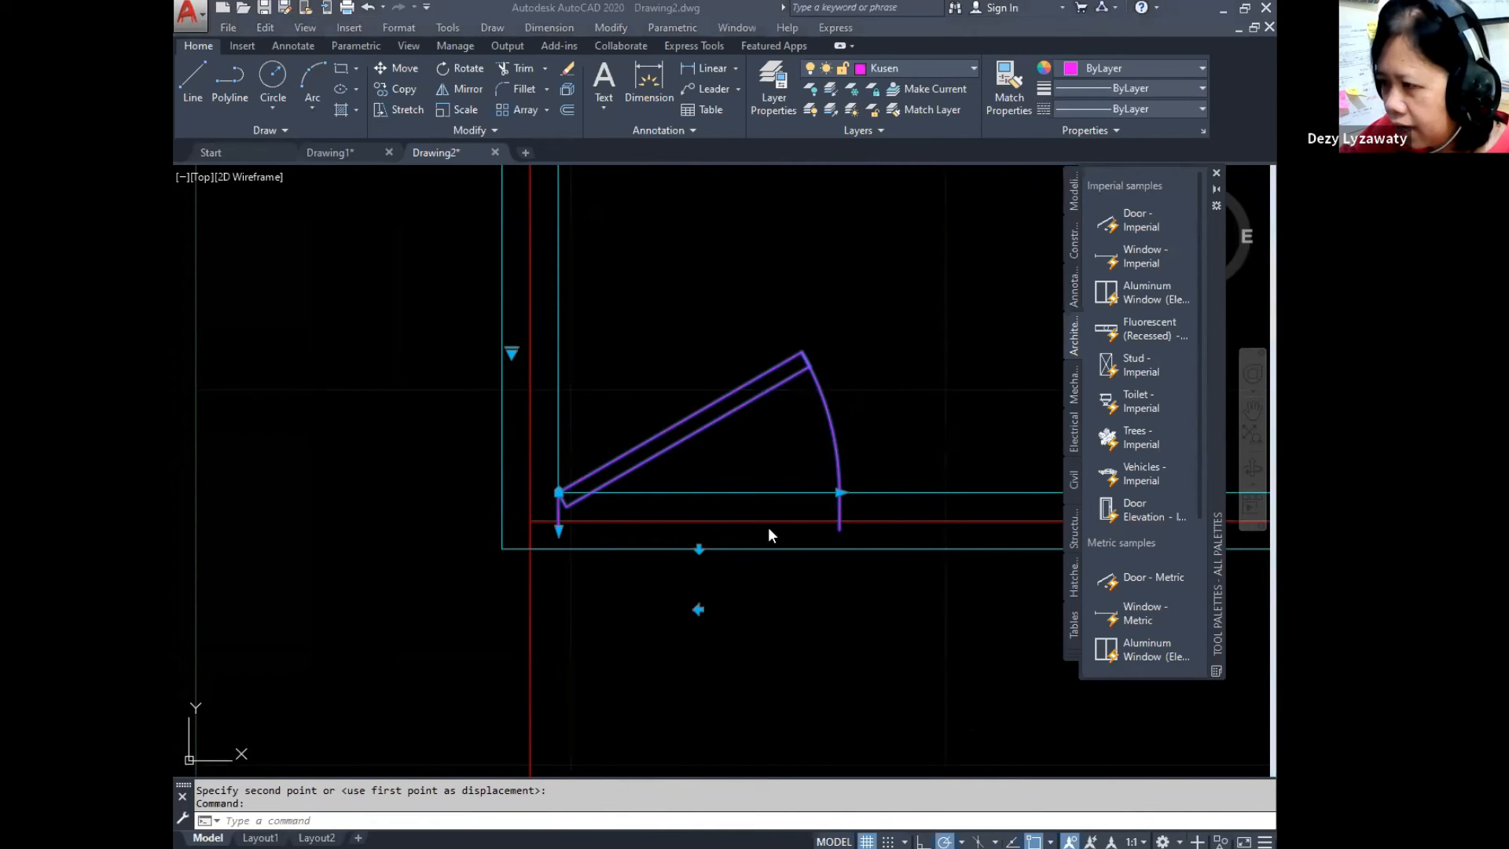
left_click(886, 604)
key("Escape")
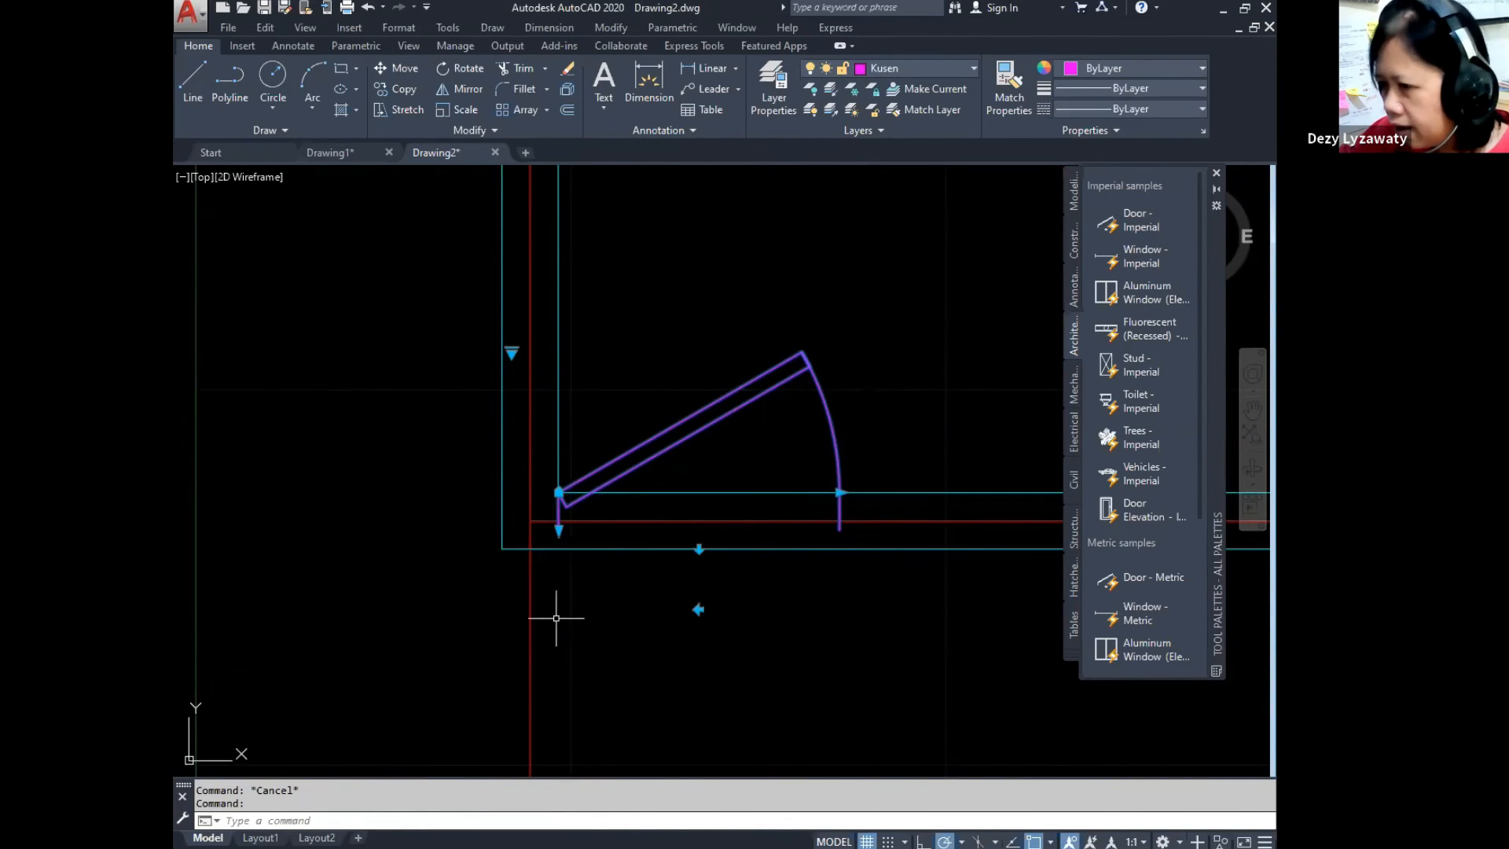
scroll(553, 531, "up", 2)
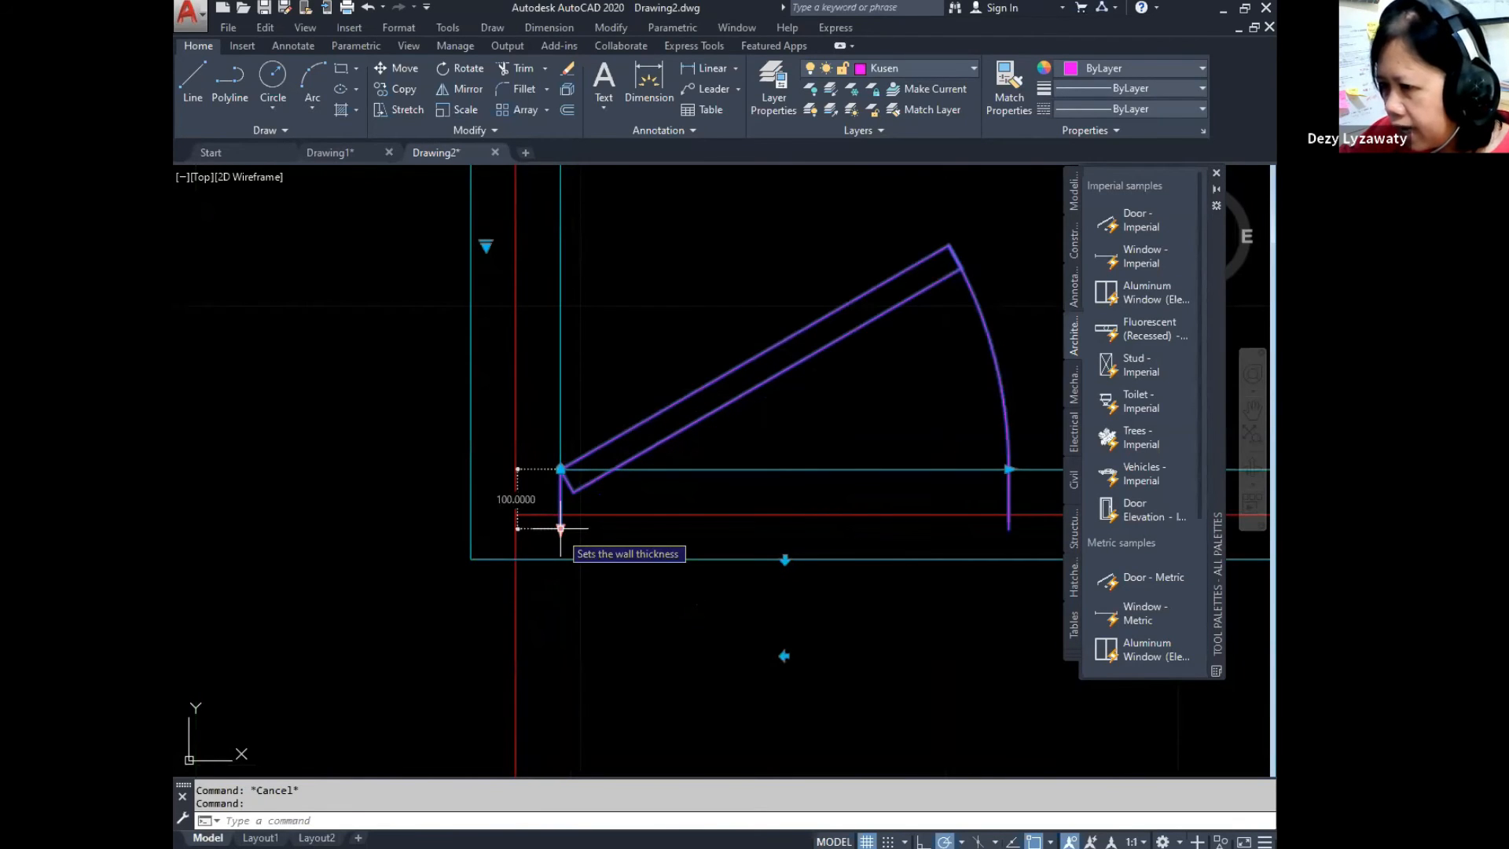
left_click(560, 528)
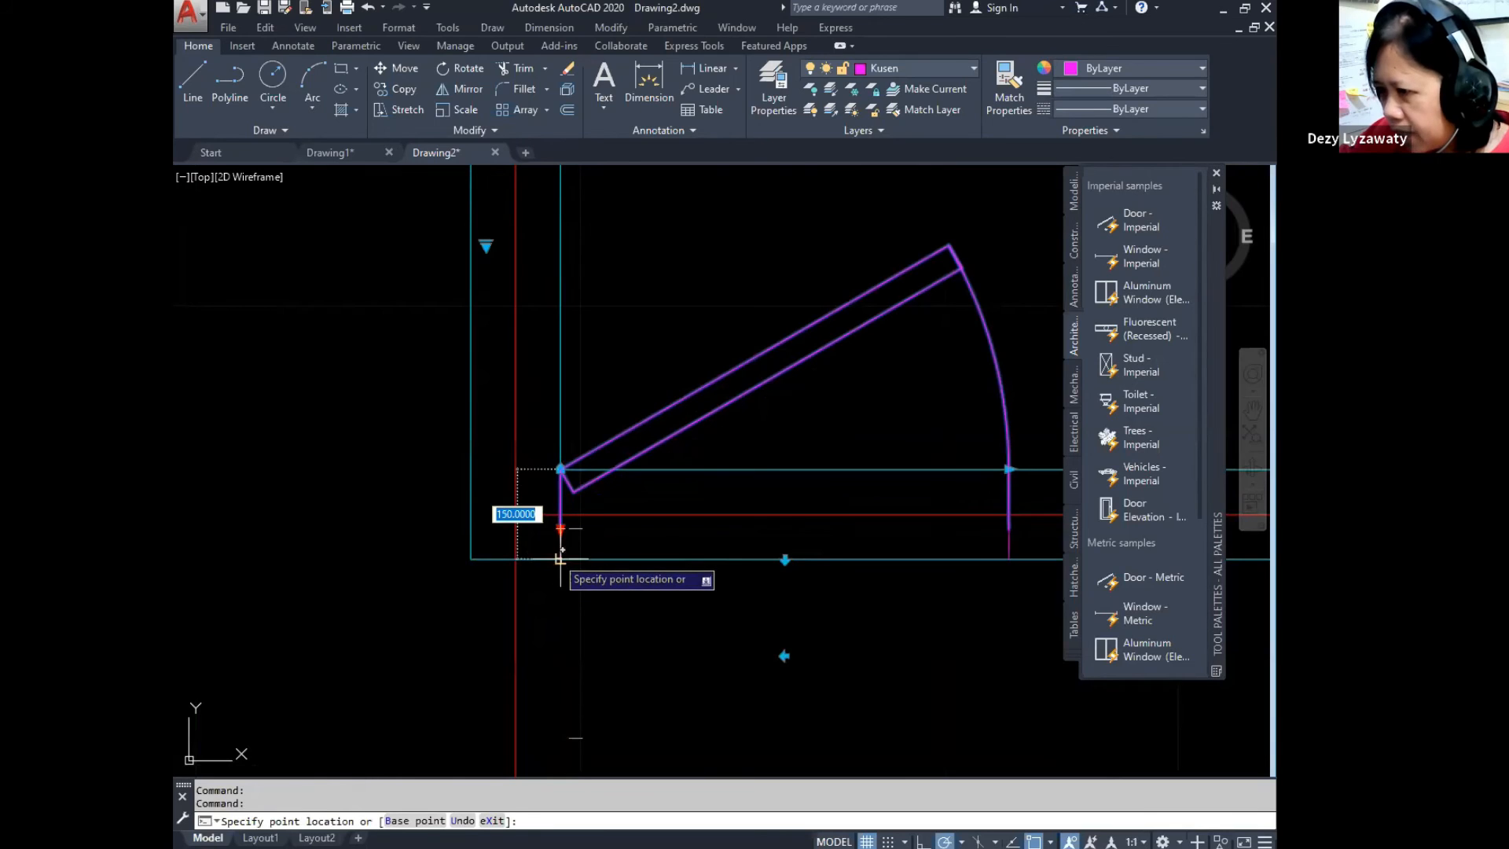
left_click(560, 559)
scroll(581, 574, "down", 2)
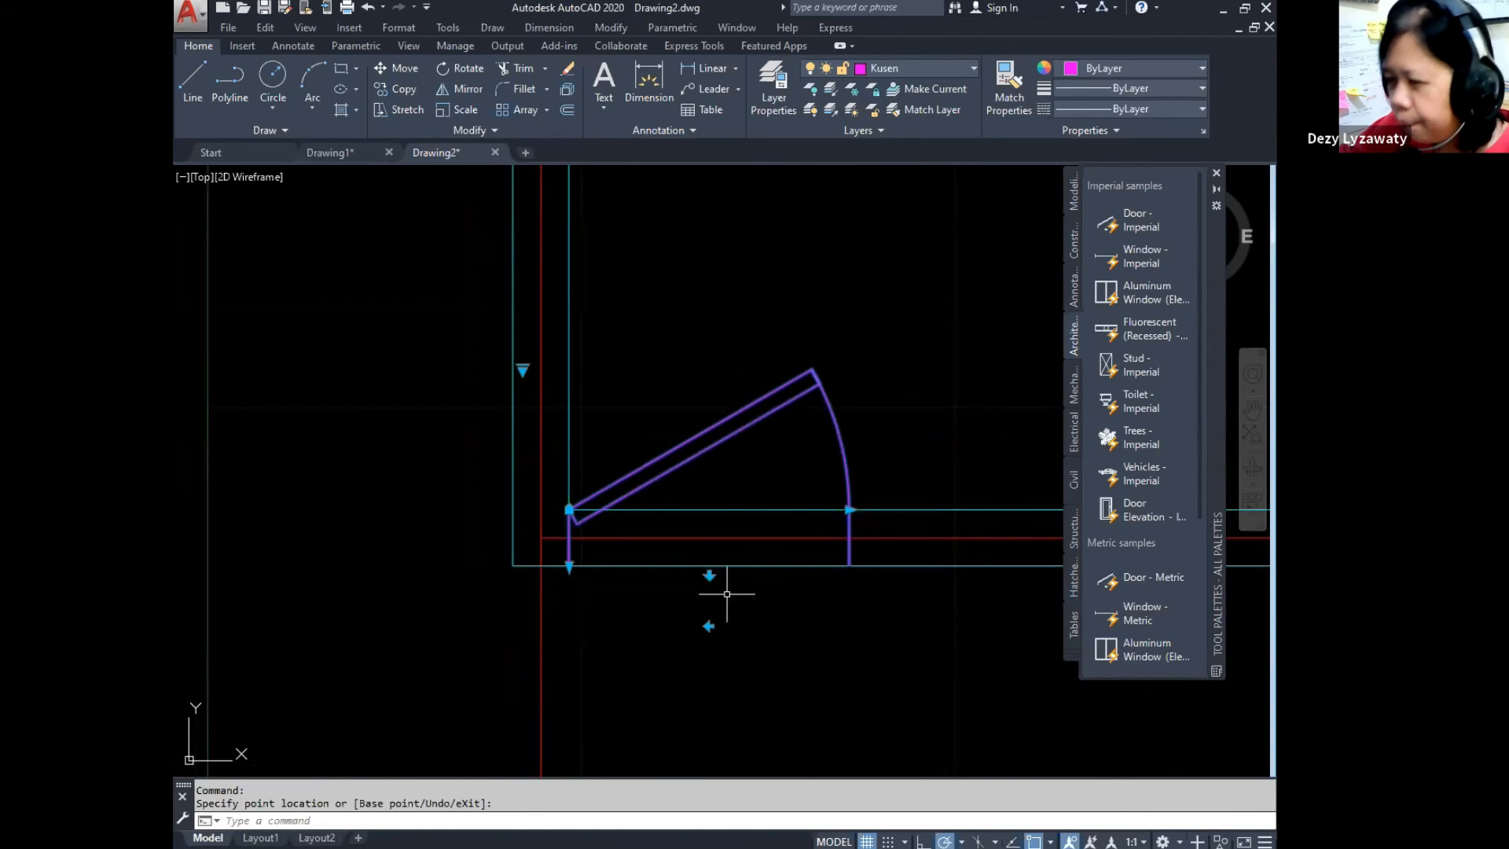
key("Escape")
Step: Widen the door opening to 1000
left_click(766, 417)
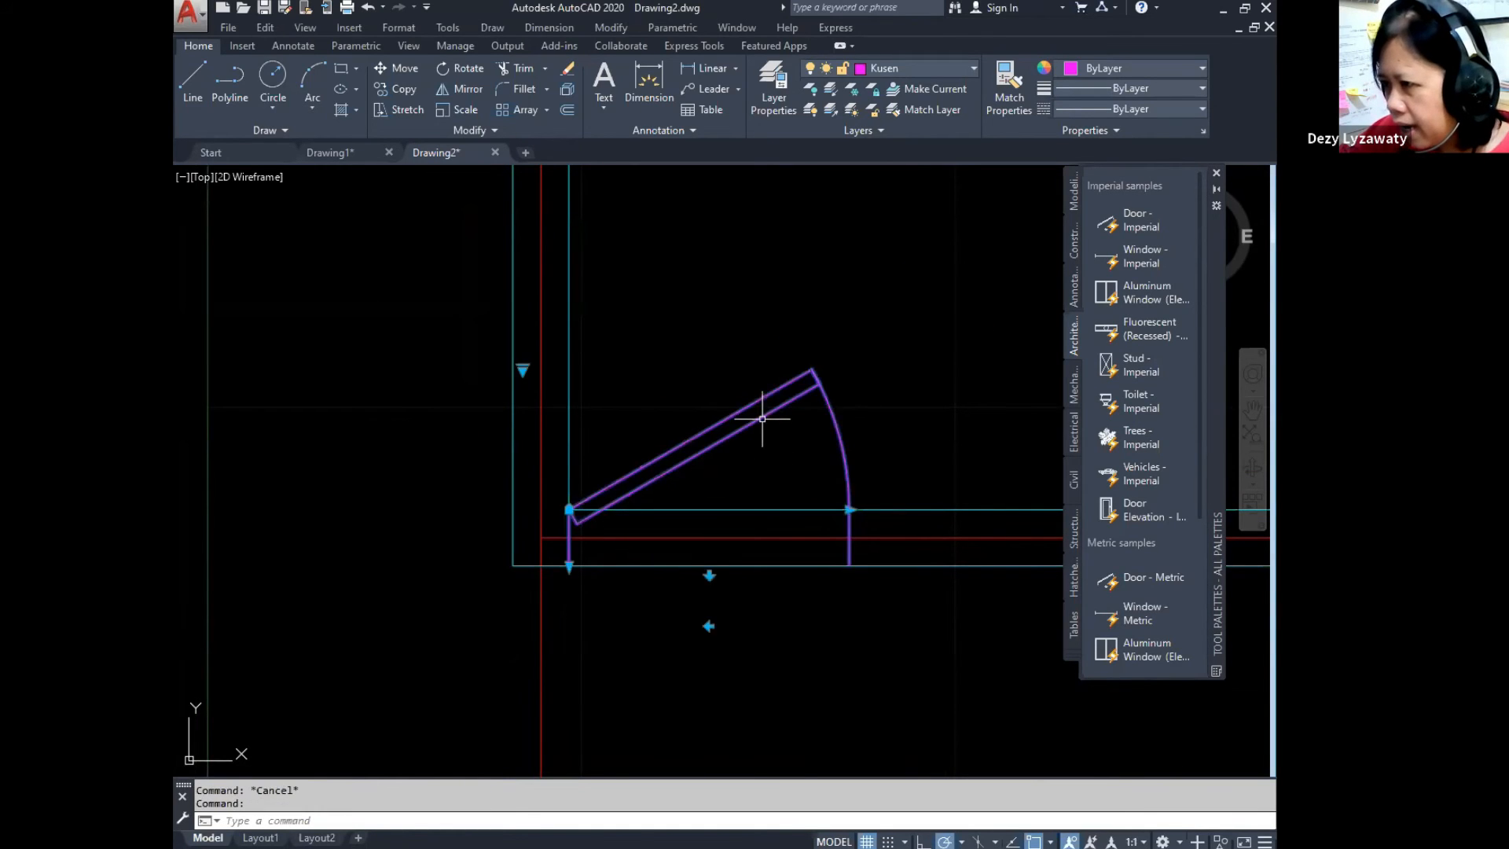
left_click(848, 510)
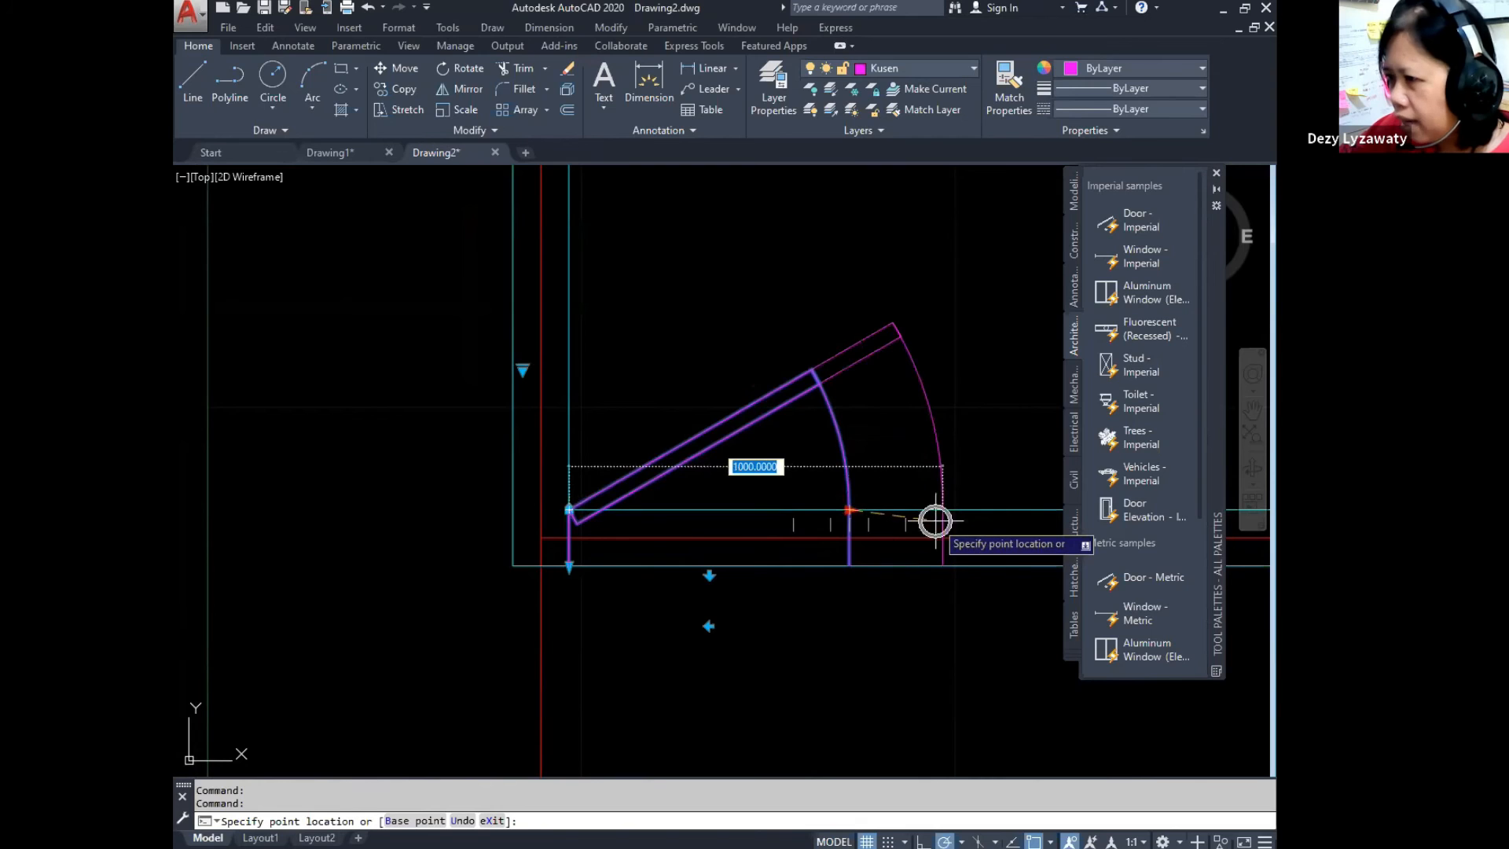
left_click(936, 525)
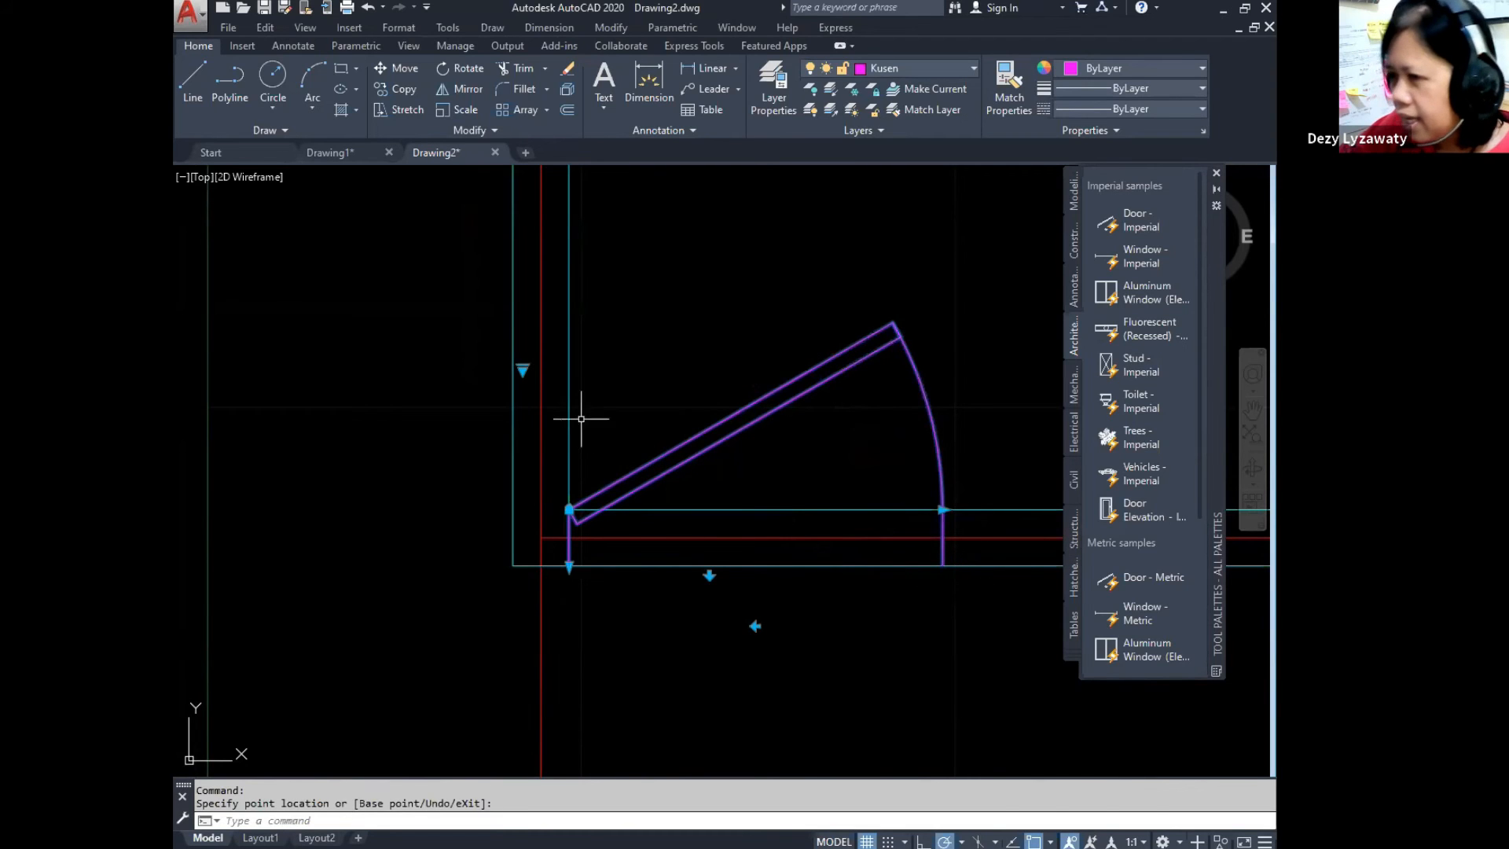
Step: Try the door's opening angles of 90°, 60° and 30°, and its closed state
left_click(522, 368)
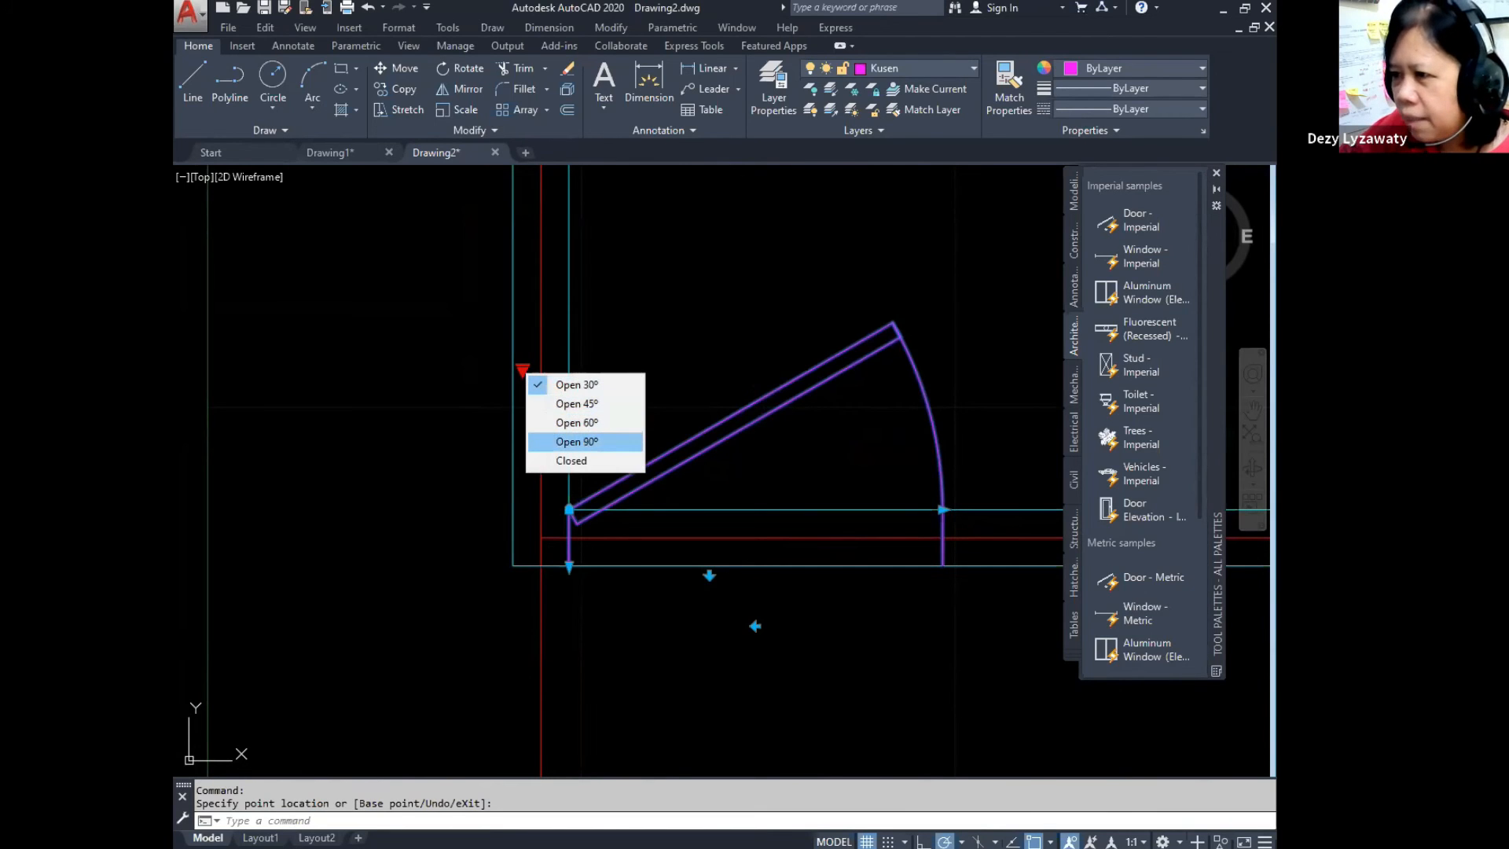
left_click(581, 442)
left_click(522, 369)
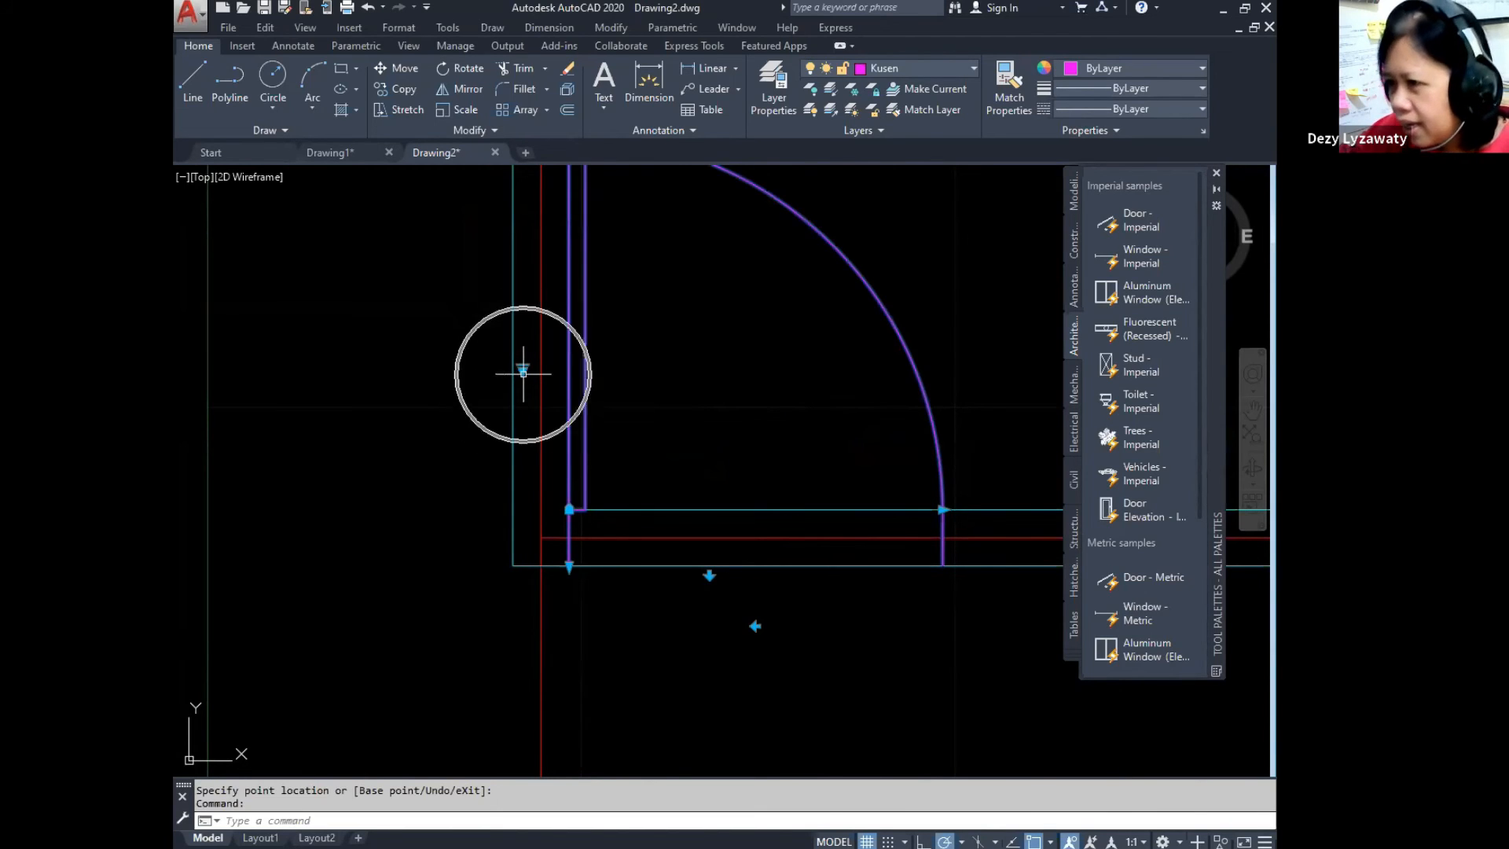
left_click(577, 425)
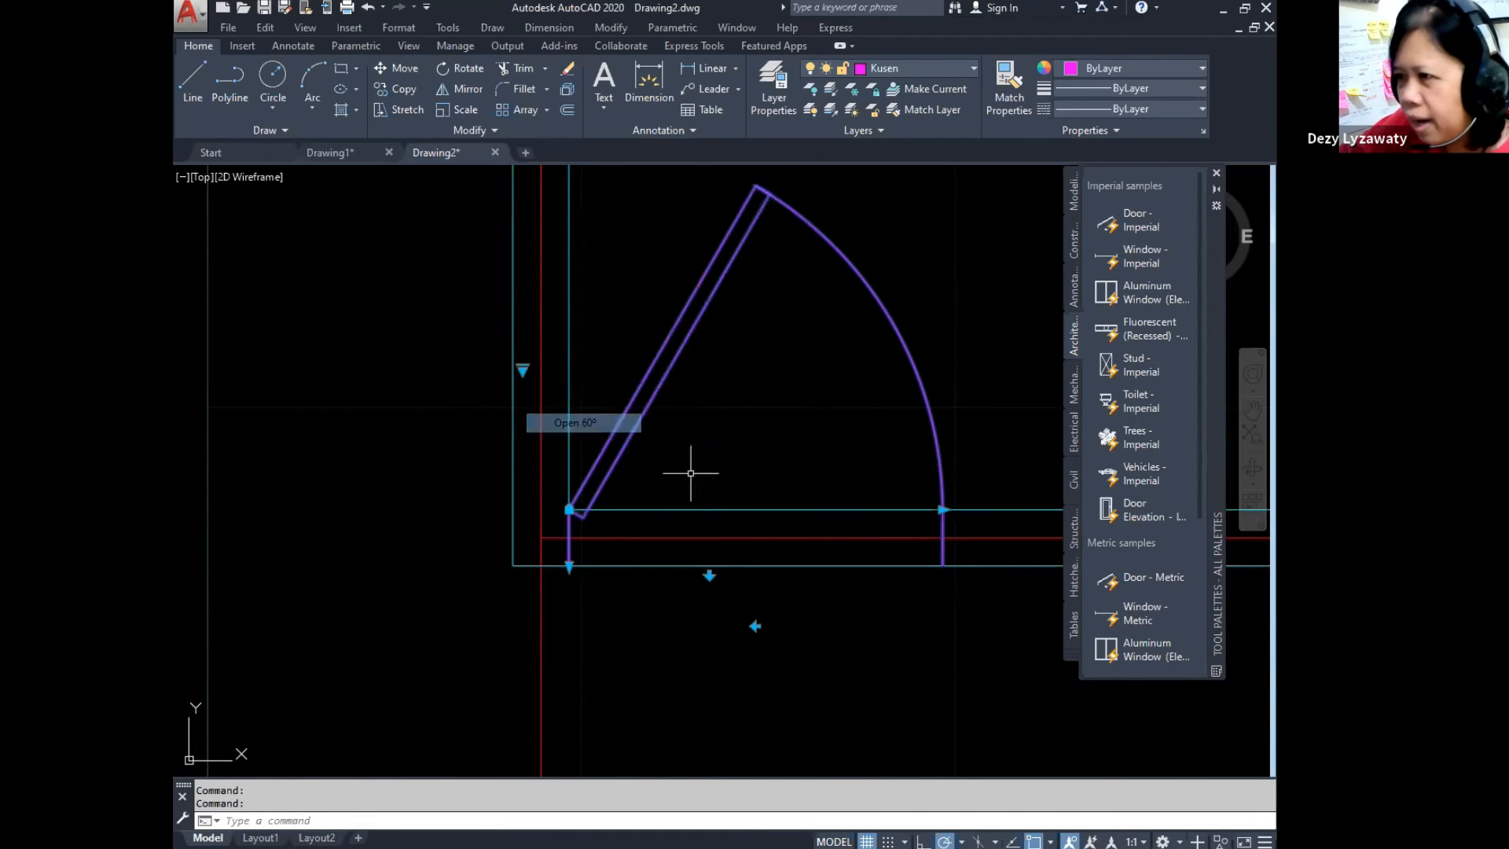
left_click(522, 369)
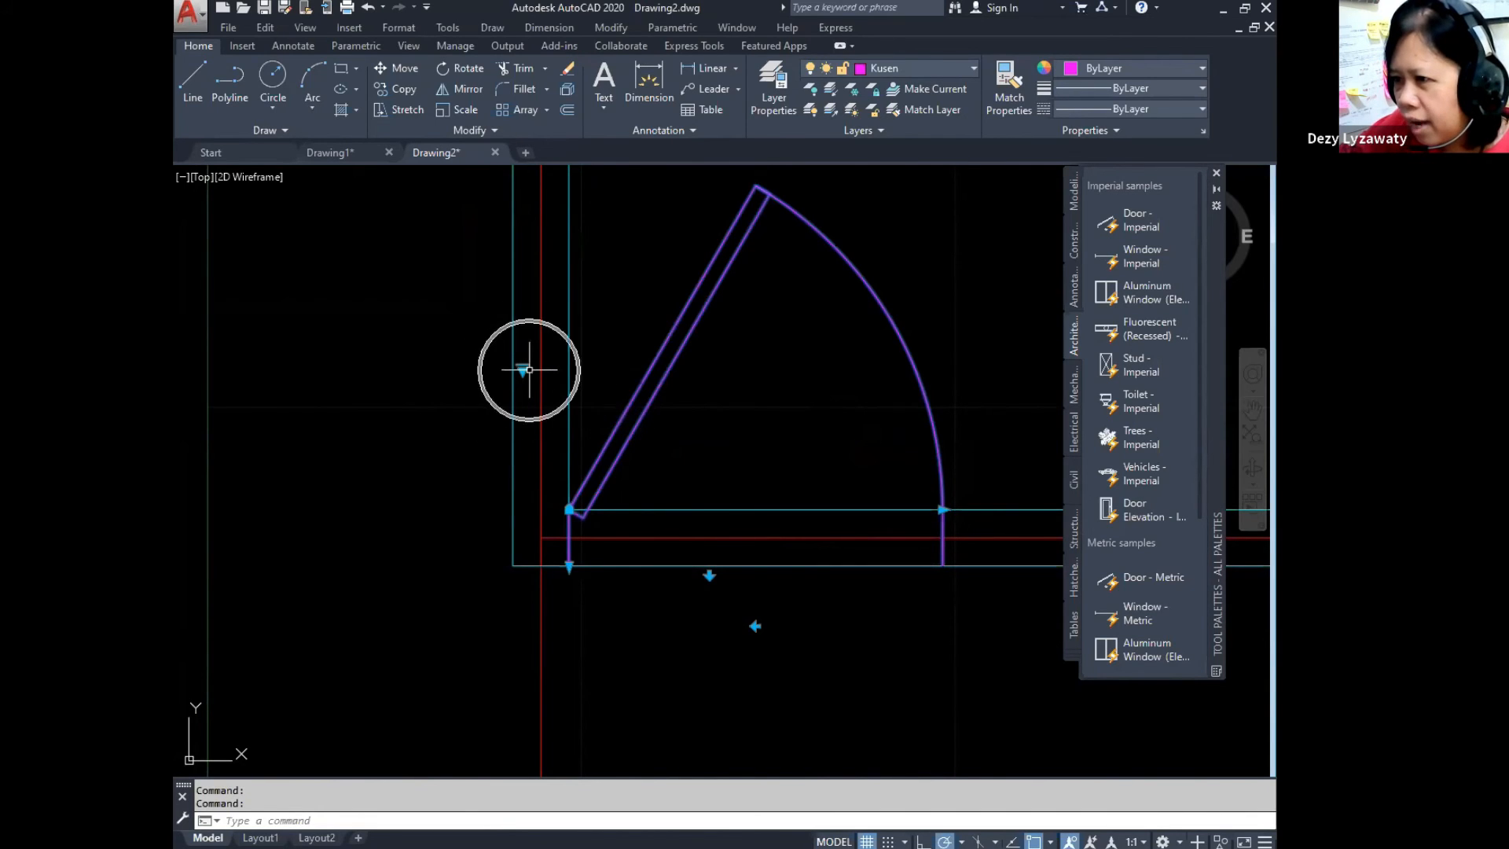
left_click(594, 386)
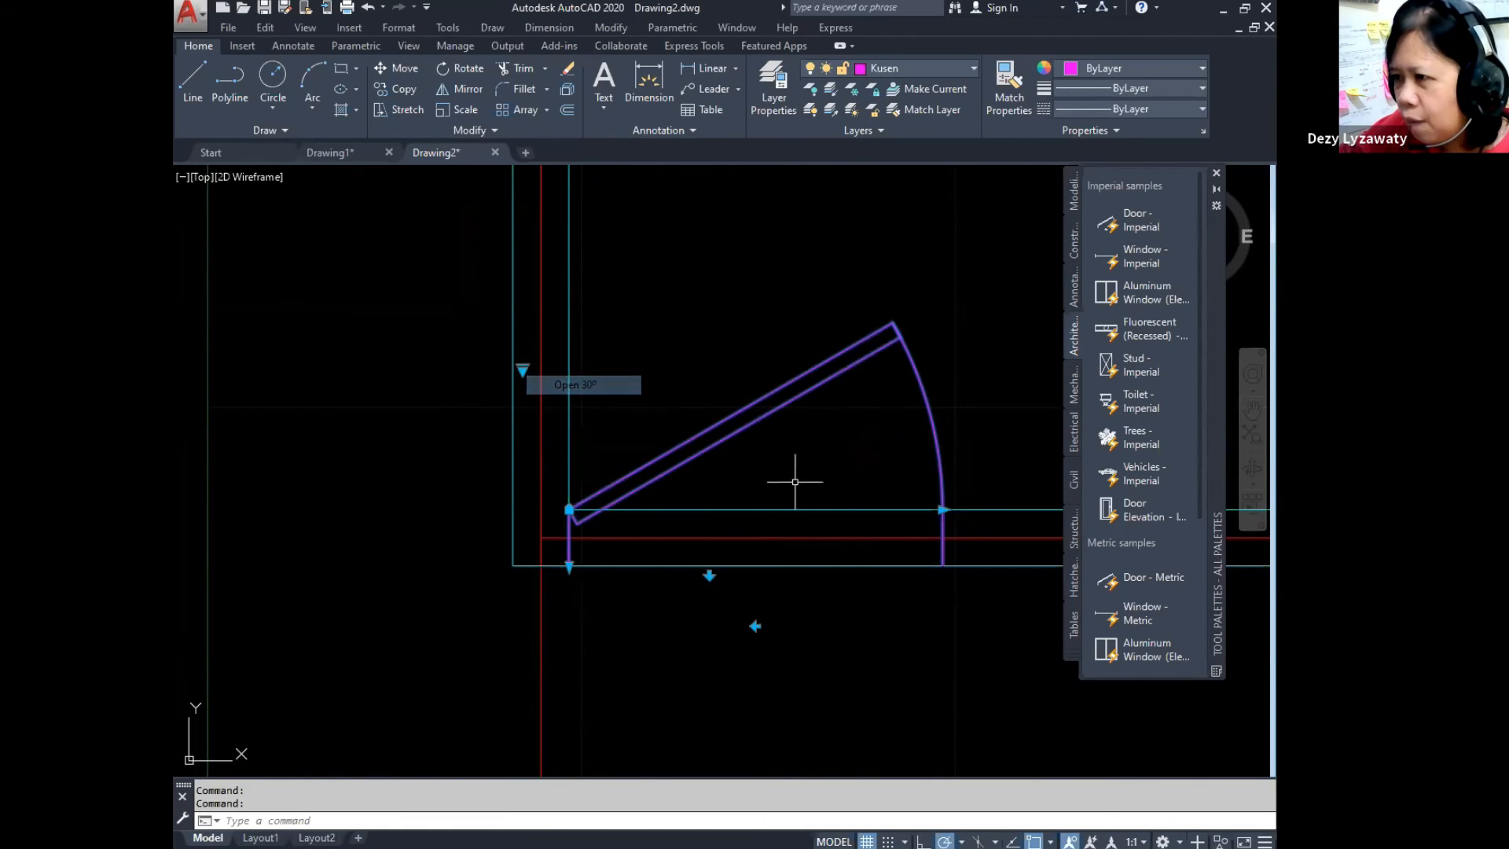
left_click(523, 368)
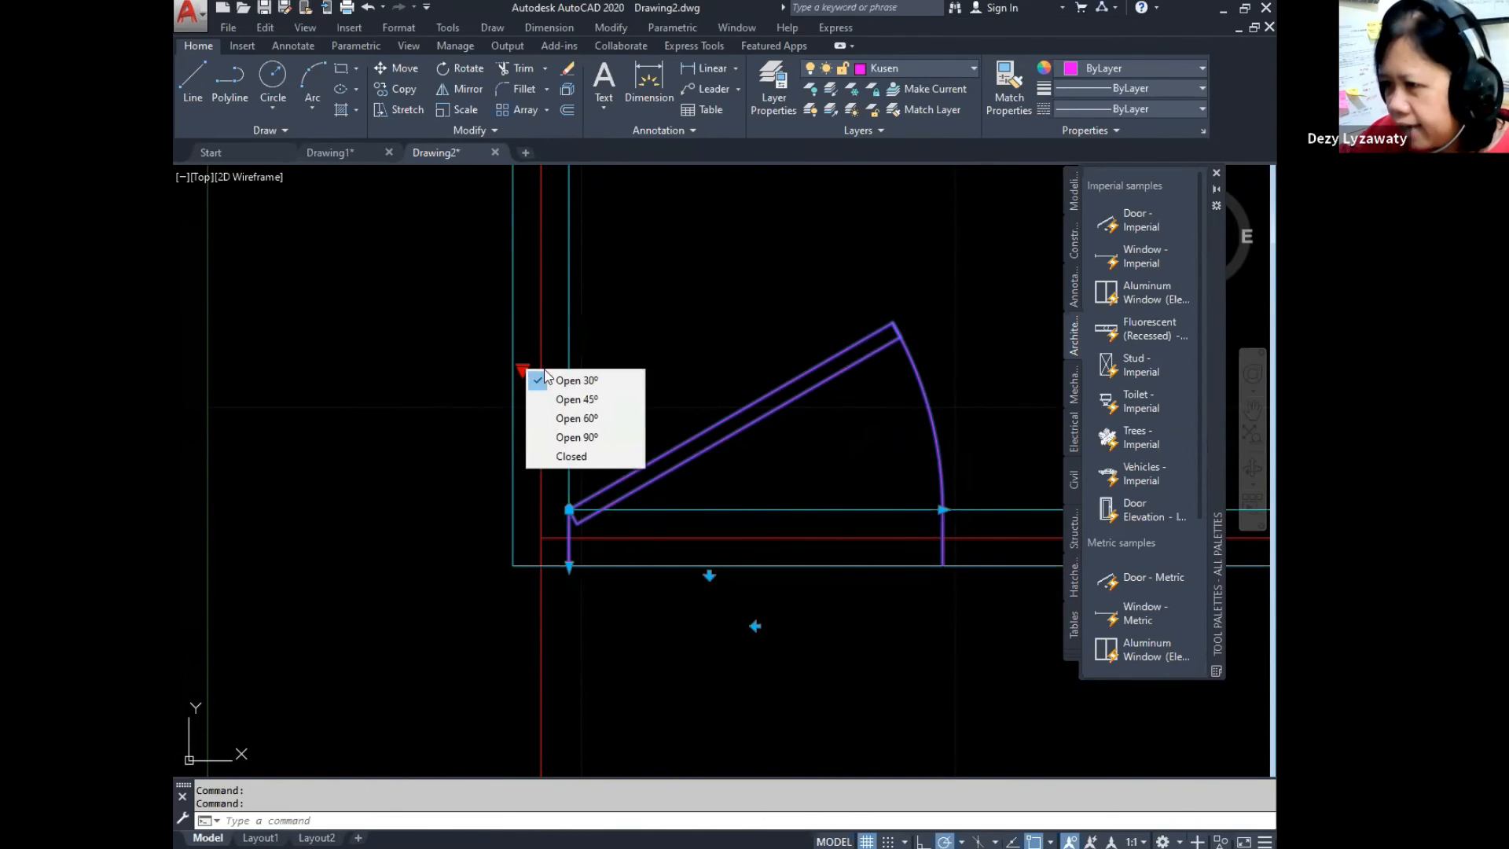
left_click(594, 458)
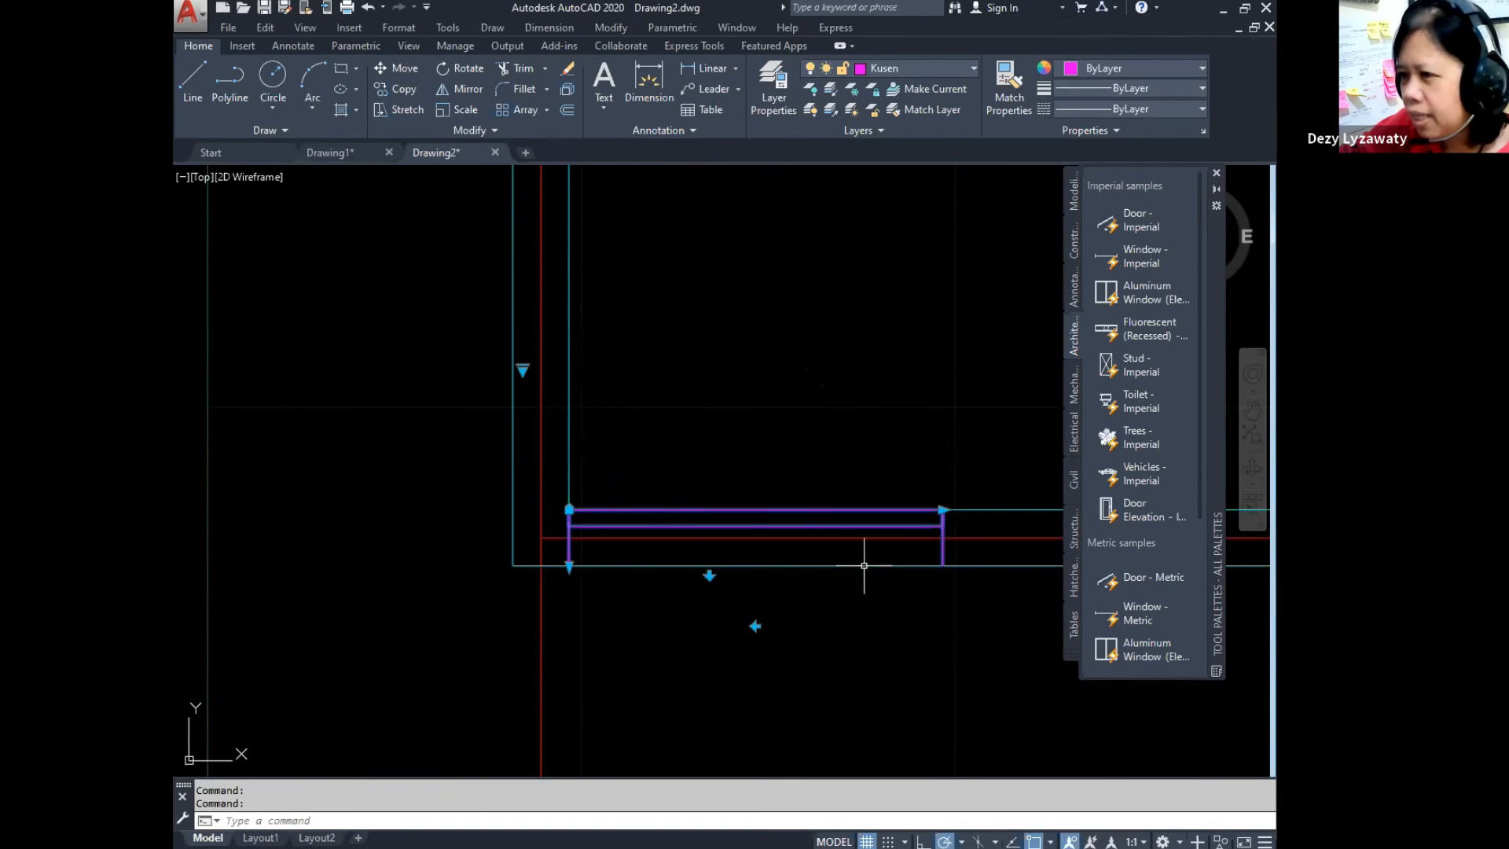
Step: Set the door to open at 60° and deselect it
left_click(522, 370)
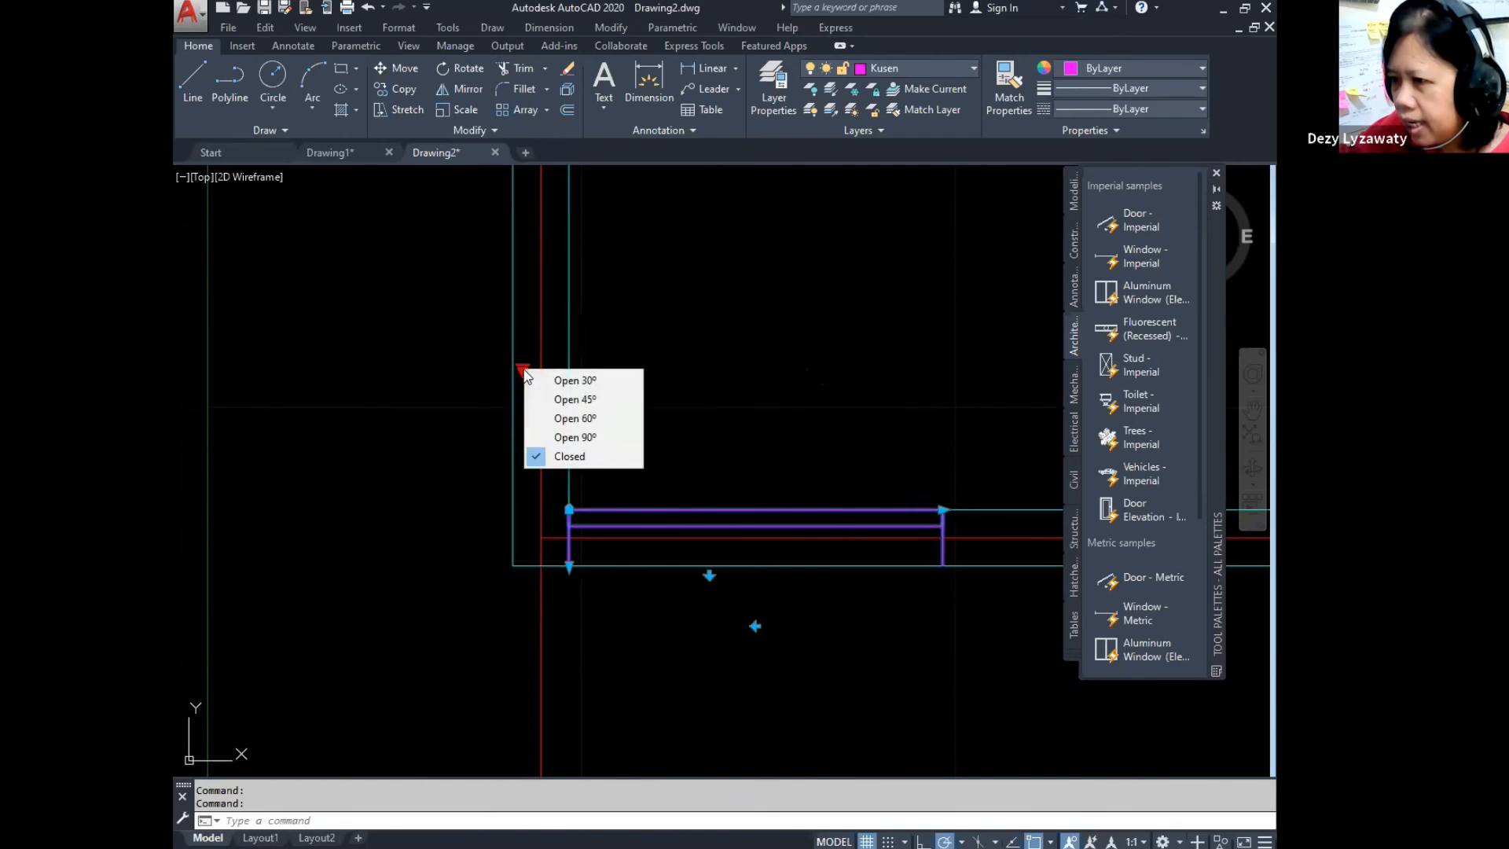
left_click(594, 418)
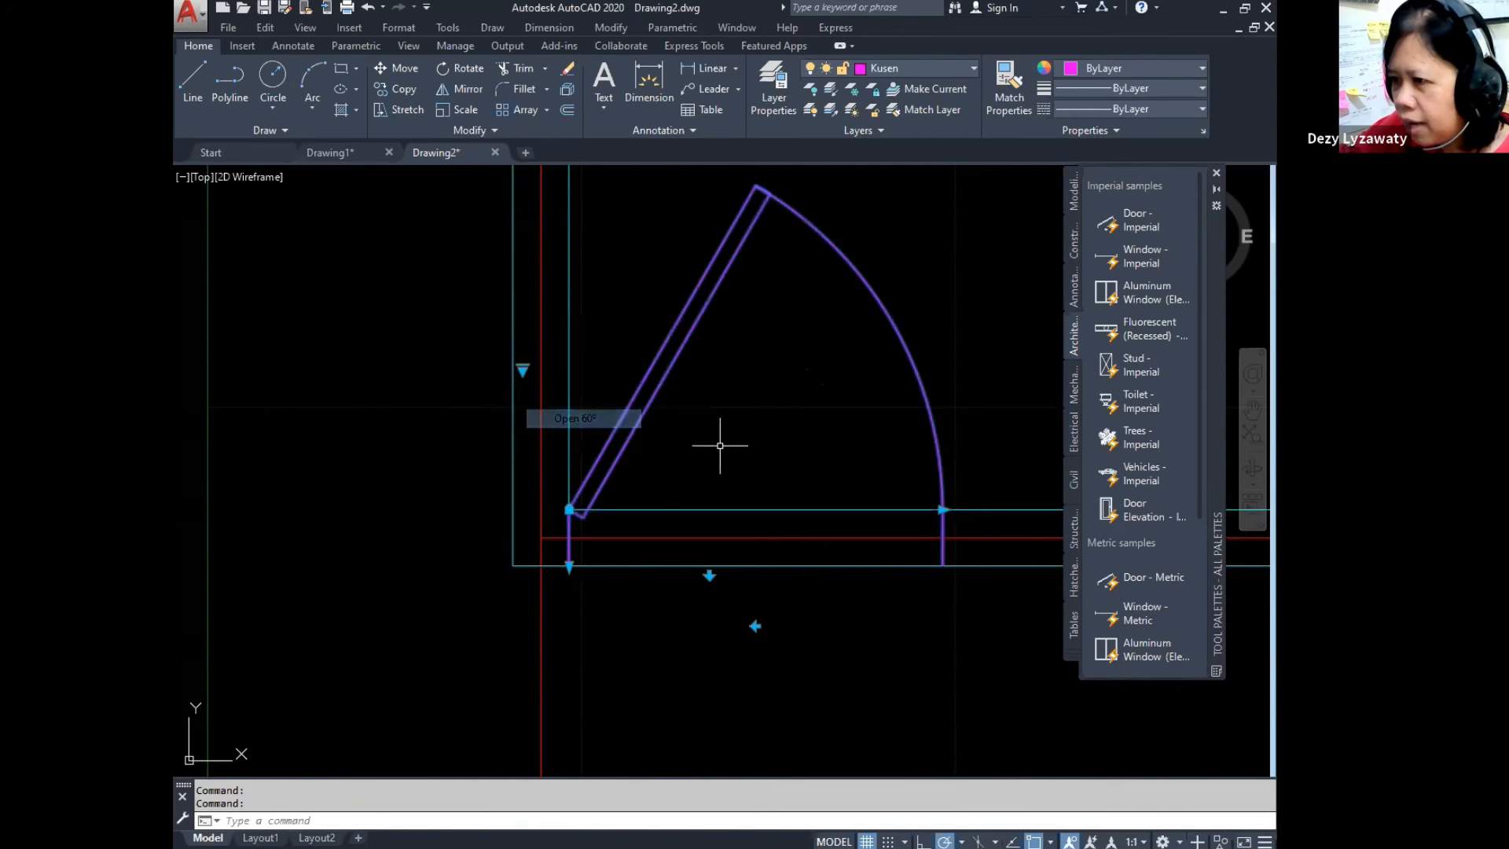
scroll(717, 437, "down", 5)
key("Escape")
key("Escape")
scroll(710, 501, "up", 2)
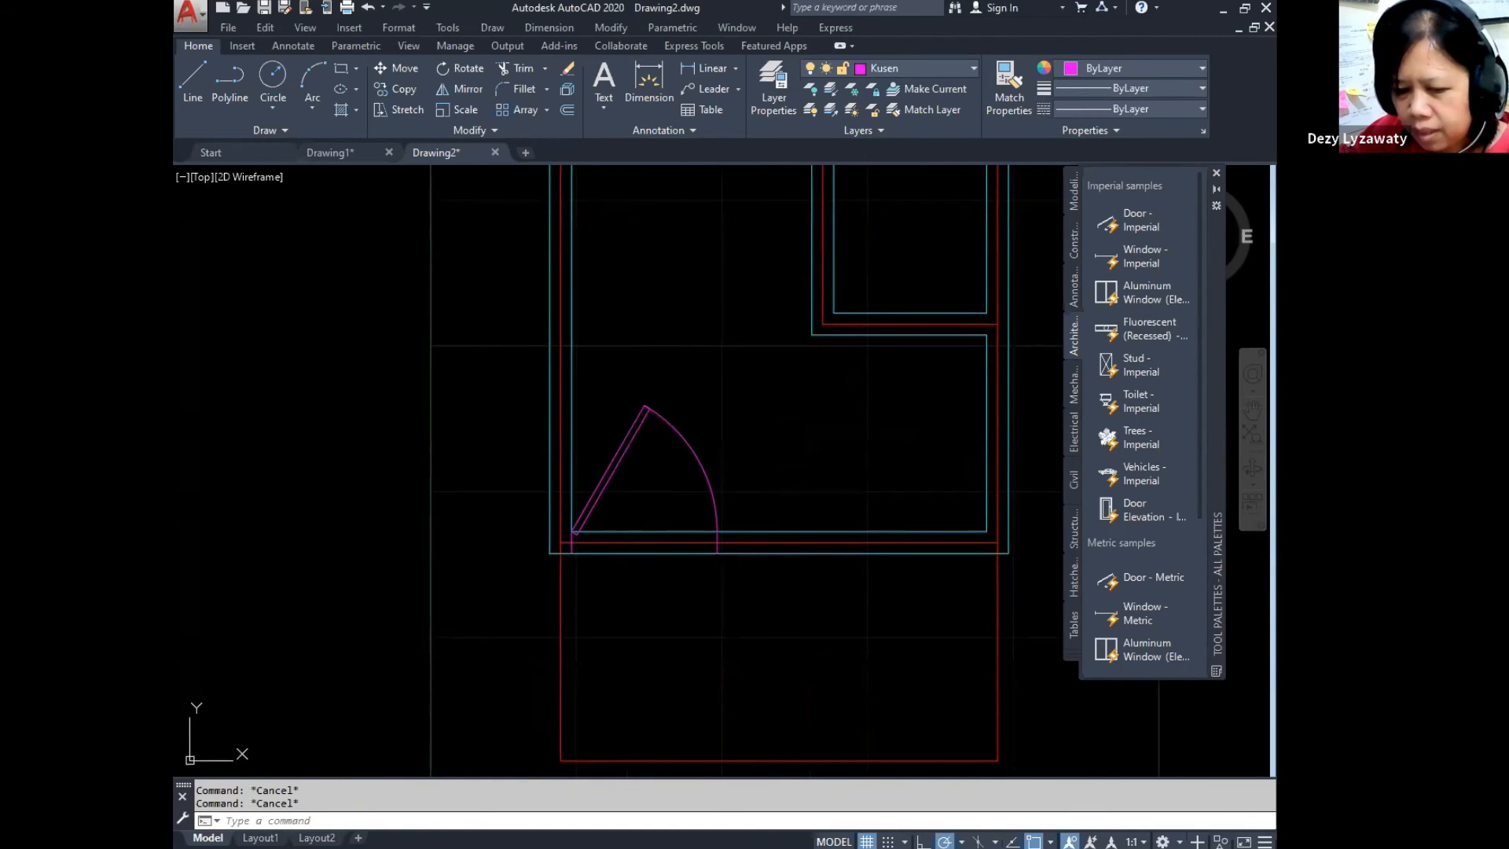
scroll(707, 480, "down", 3)
scroll(694, 603, "up", 2)
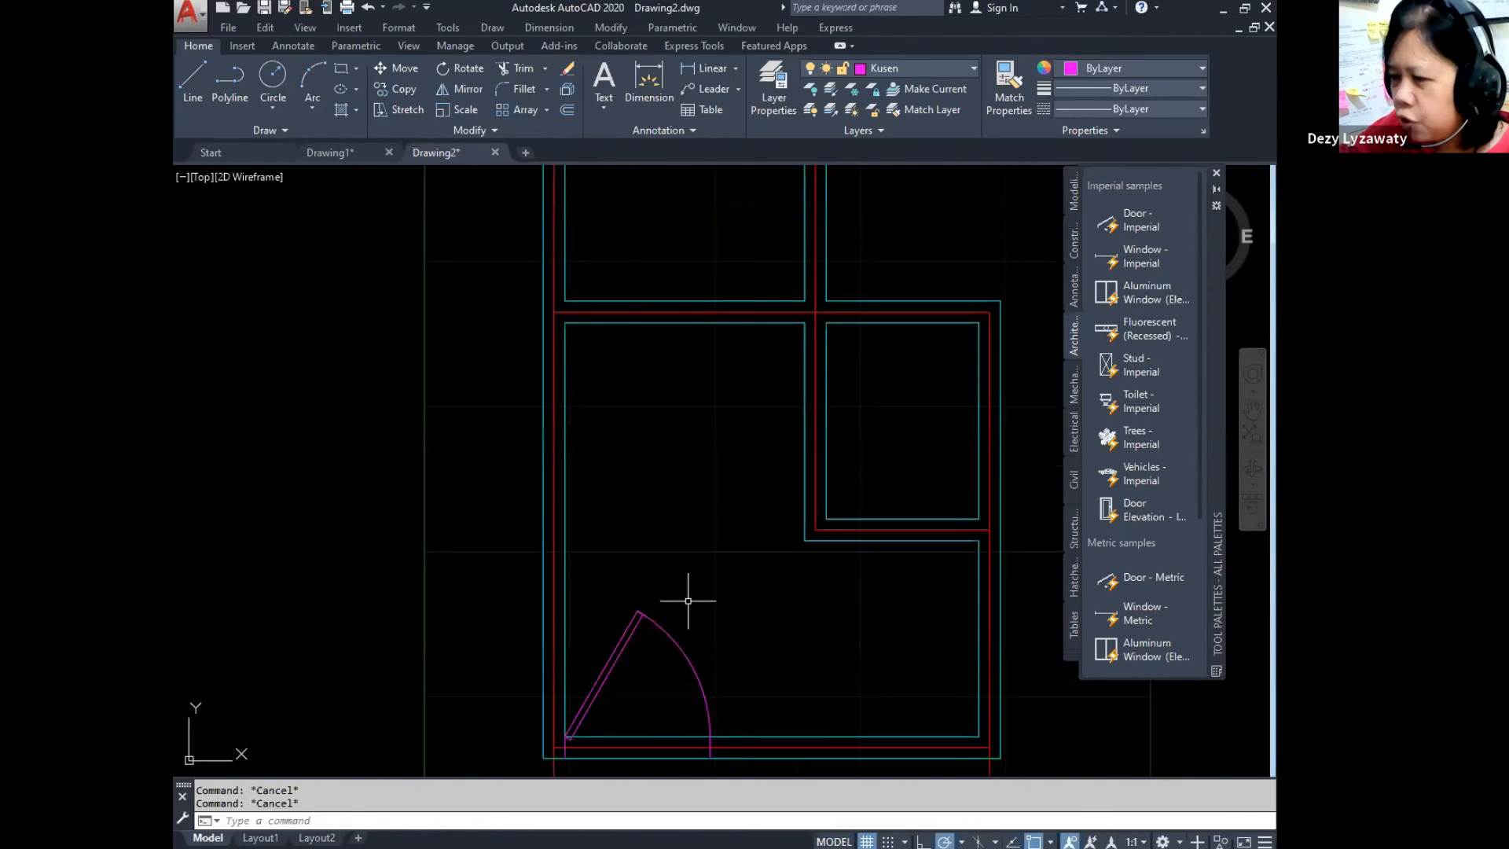
middle_click_drag(709, 650, 705, 634)
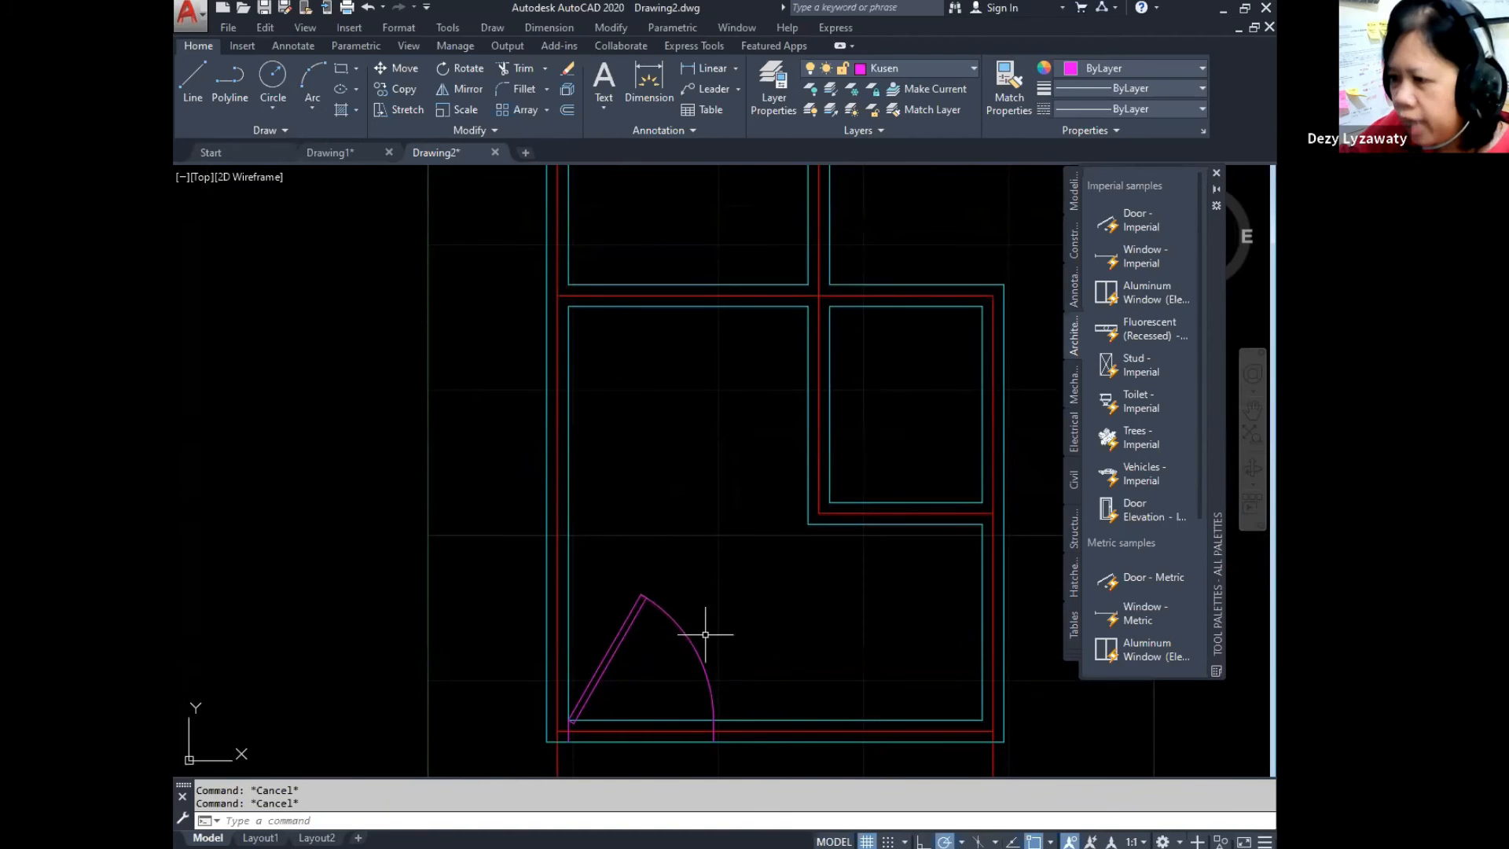
Step: Copy the 60° door from the lower wall to the matching inner corner of the wall below the upper room
left_click(618, 29)
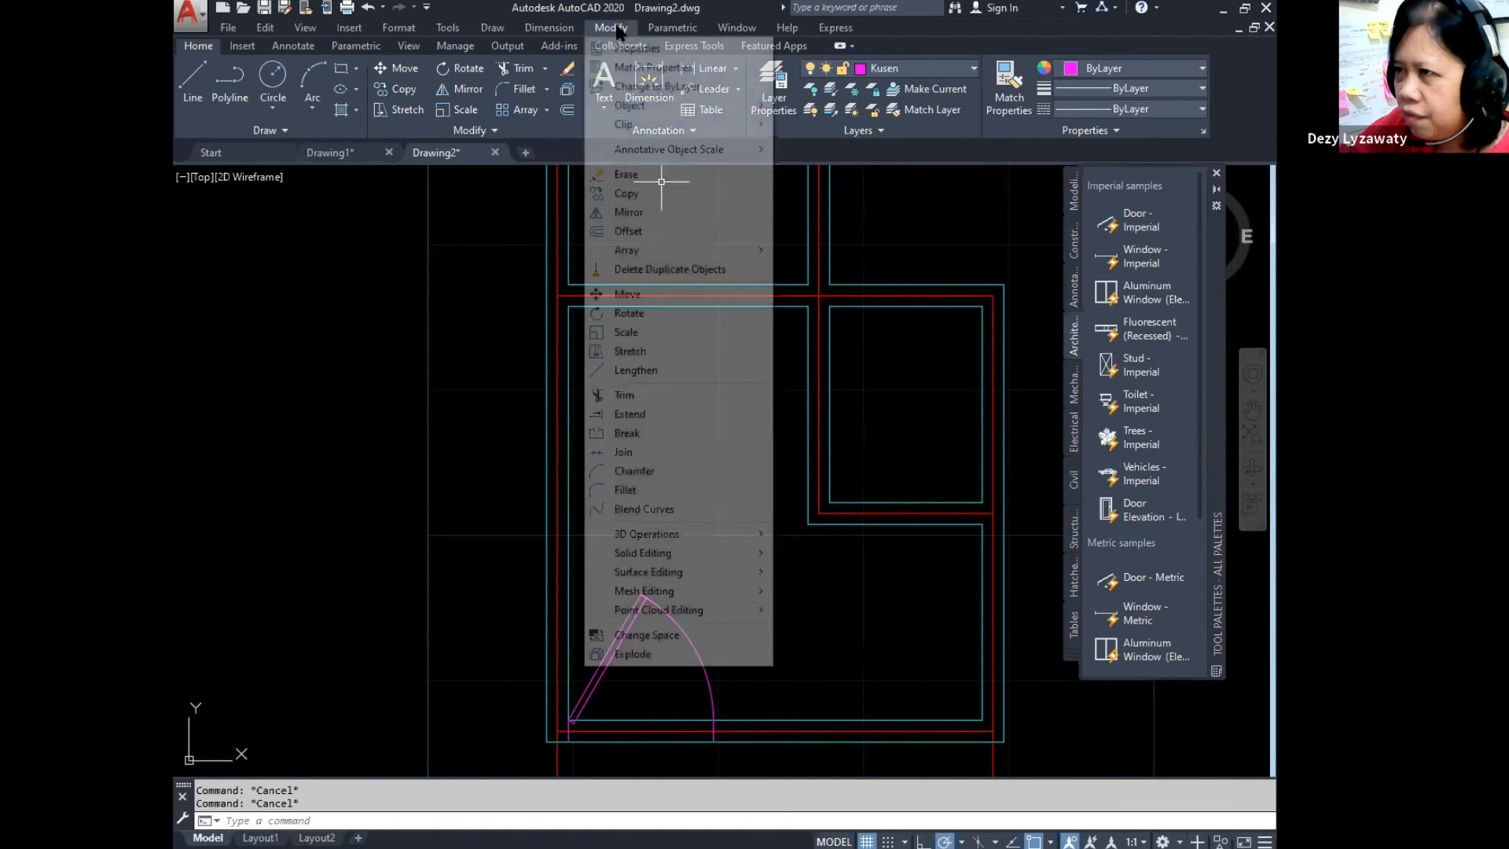
left_click(684, 193)
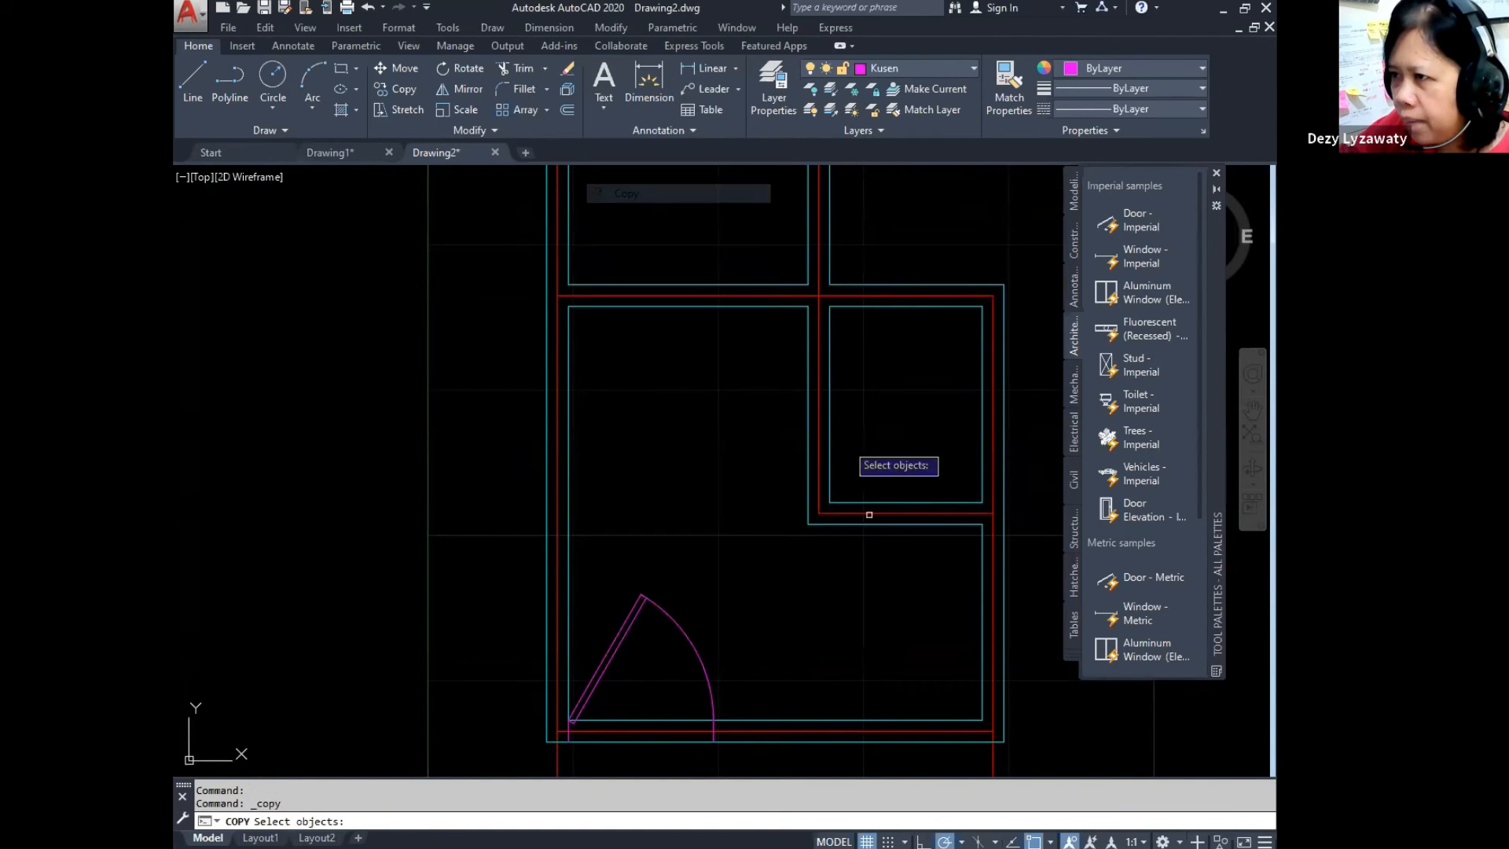
left_click(708, 684)
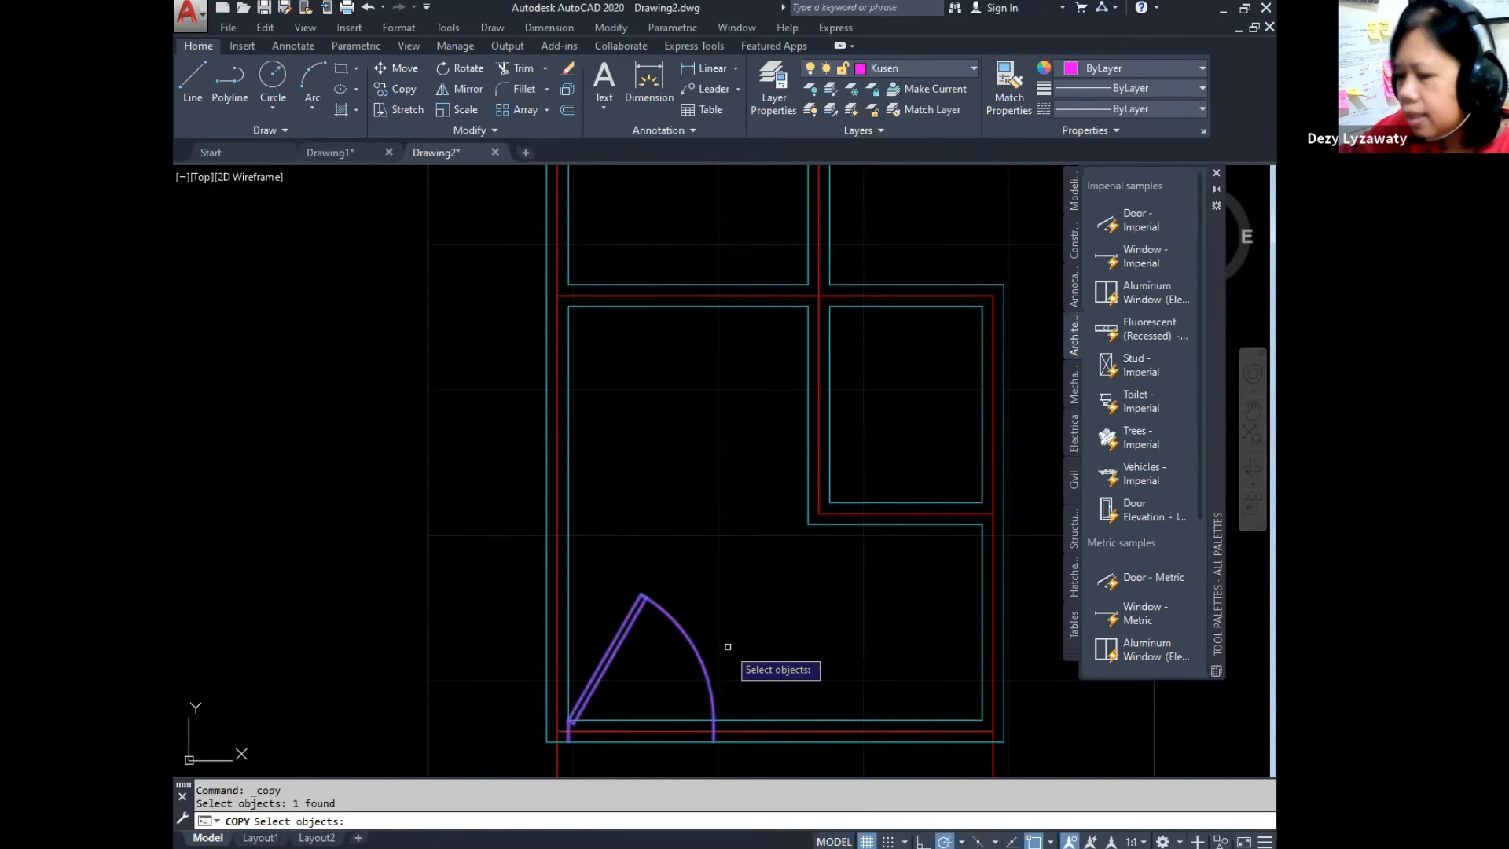
key("Return")
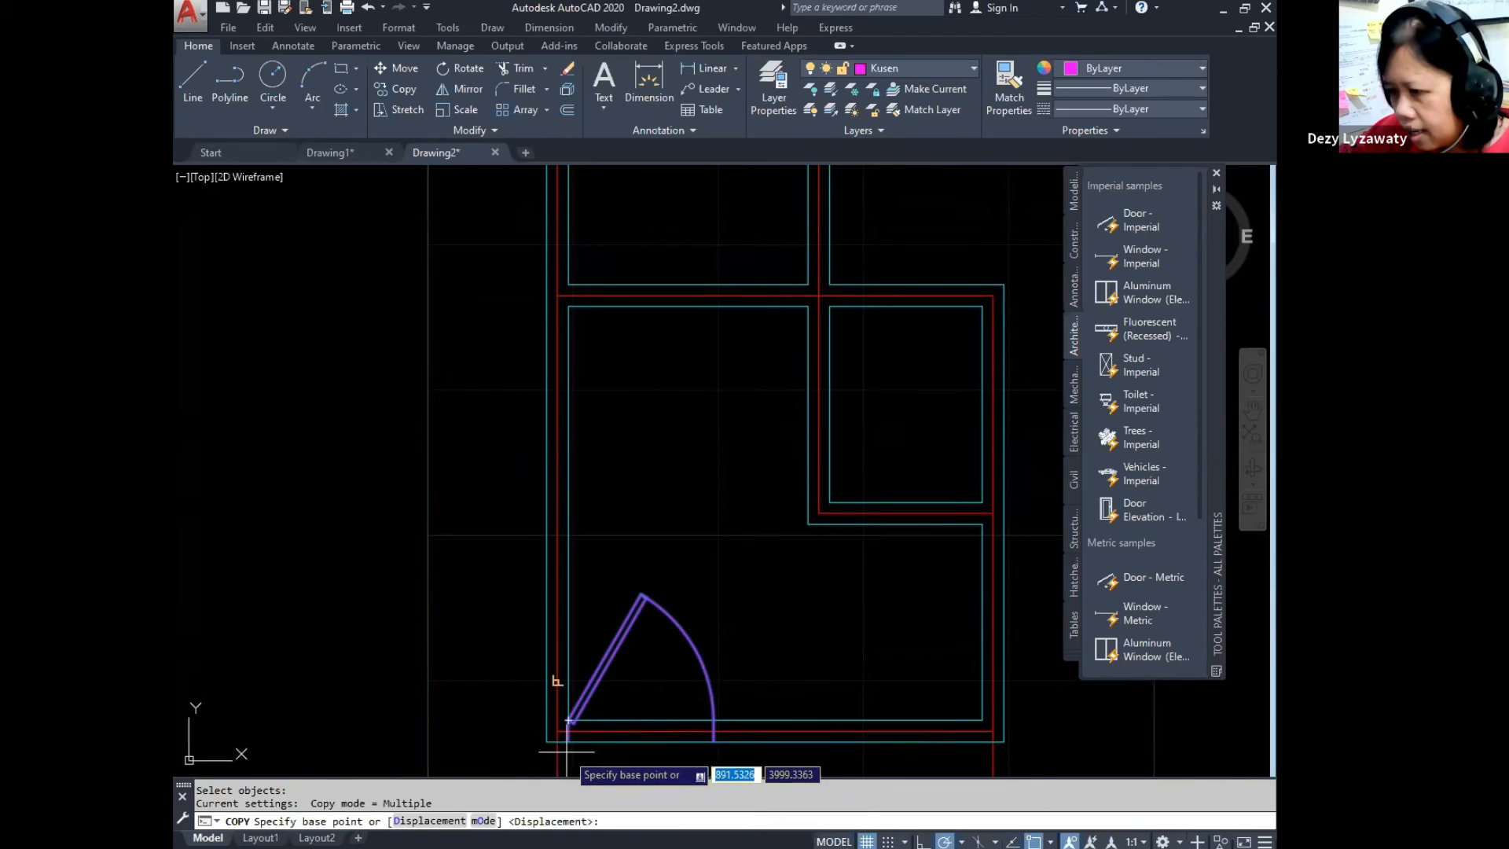
left_click(569, 720)
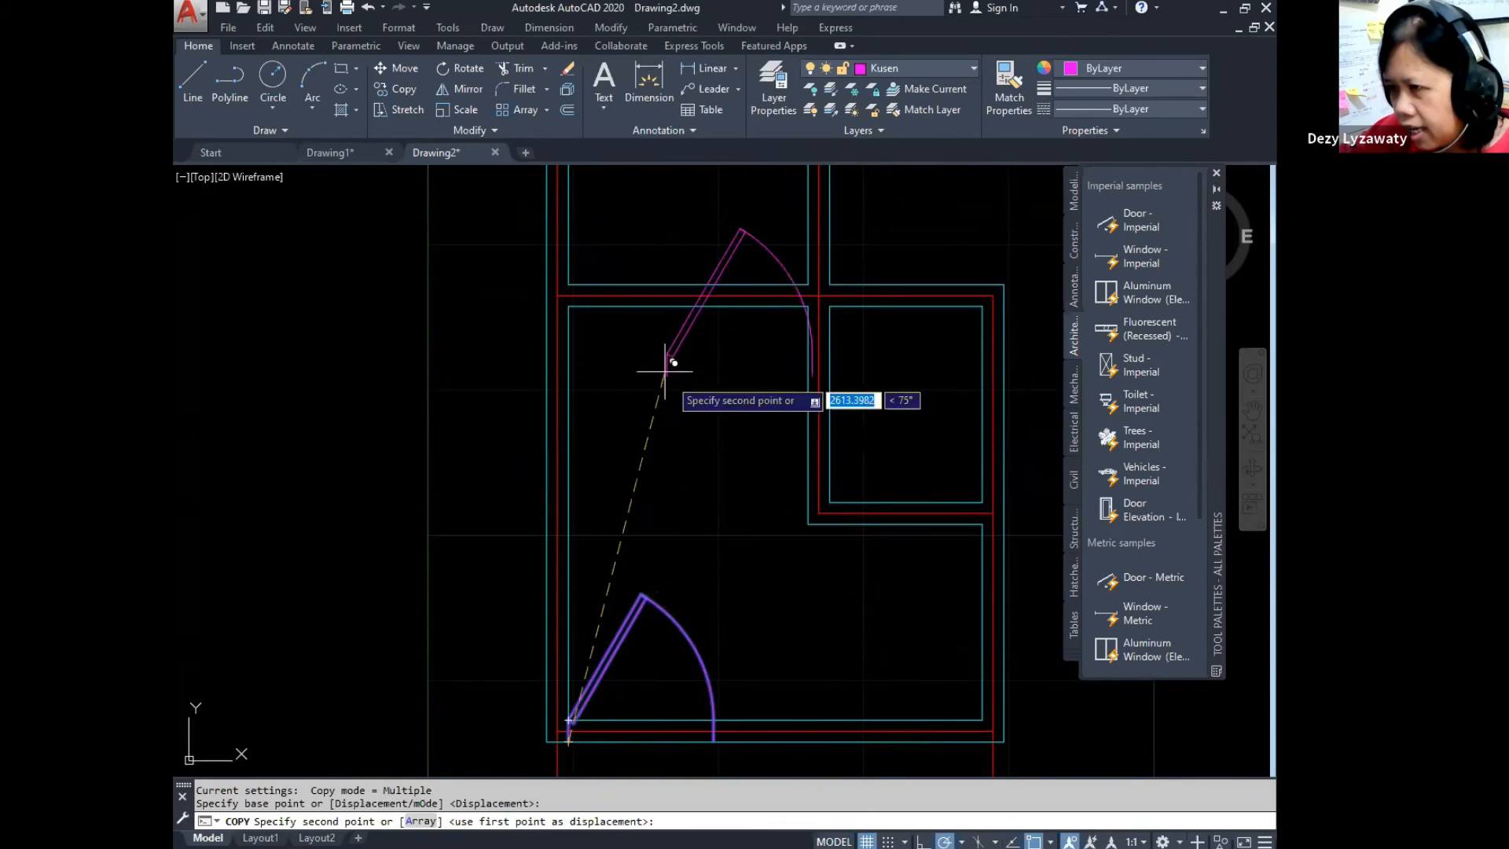
left_click(570, 286)
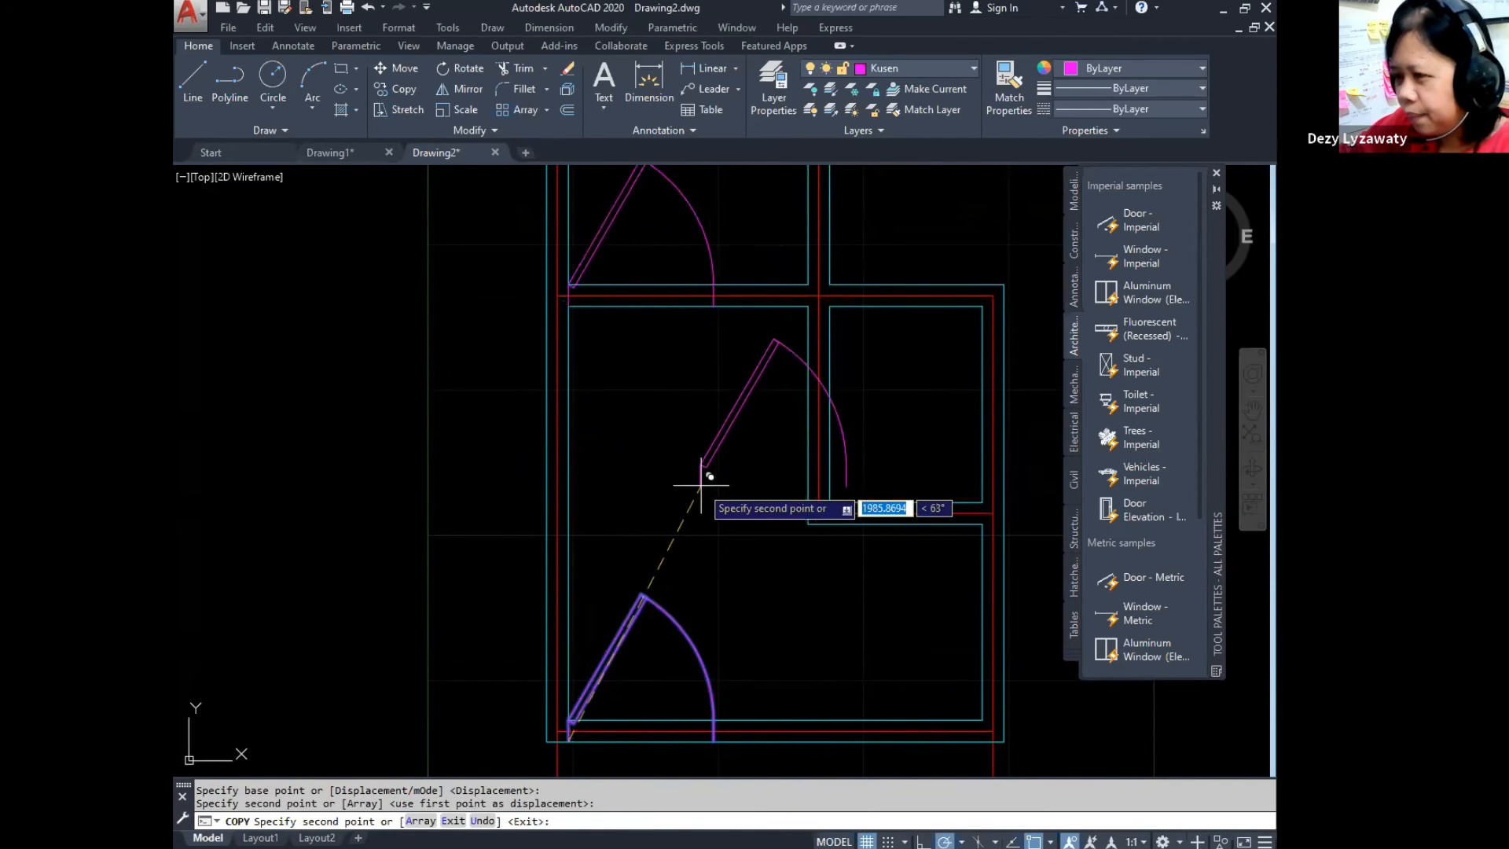
key("Return")
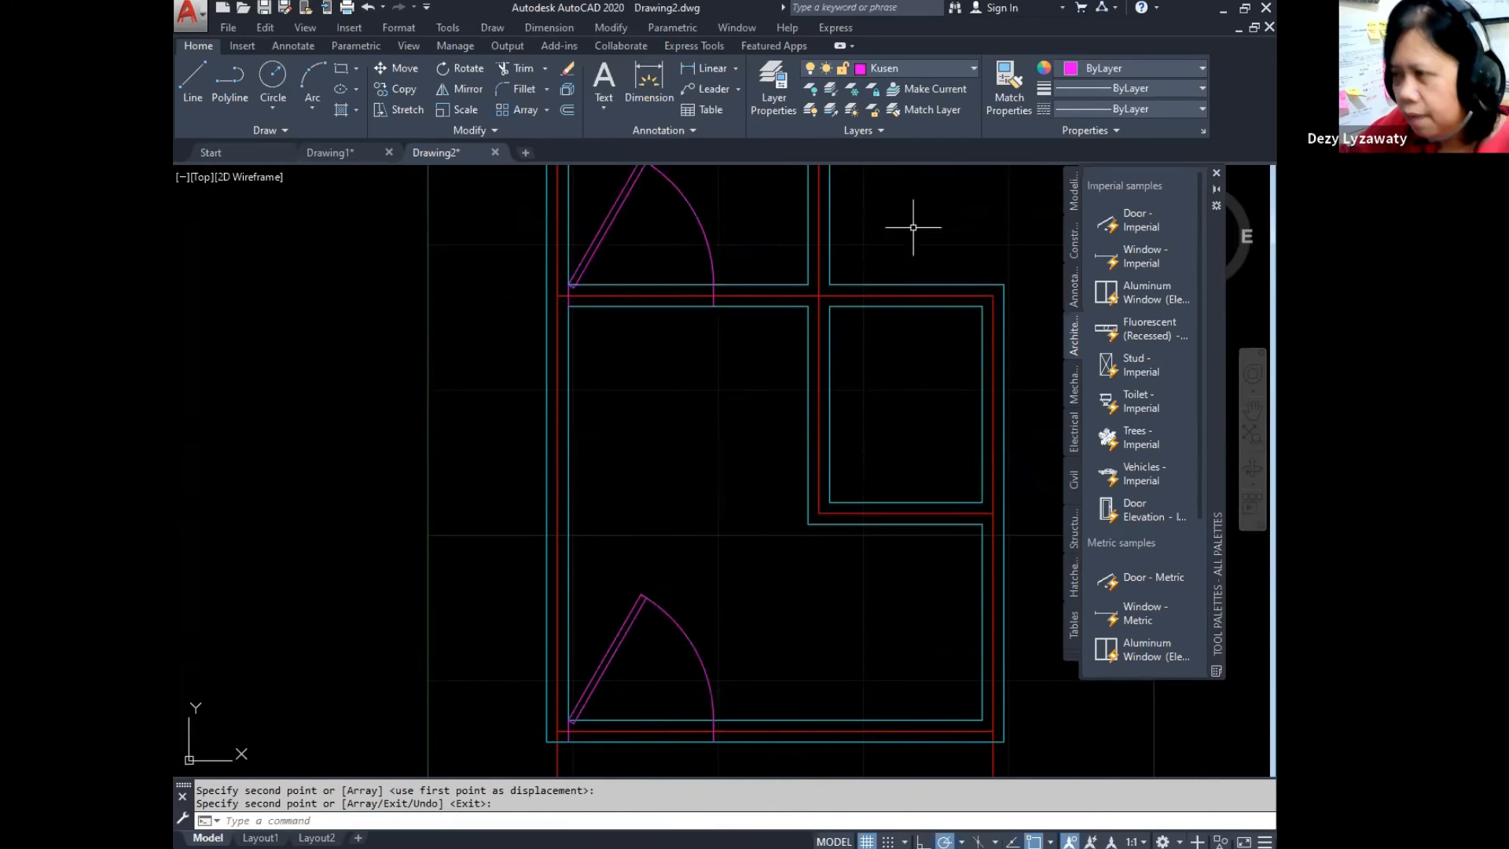
Step: Copy the upper room's door from its hinge corner into the open space of the middle room
left_click(707, 233)
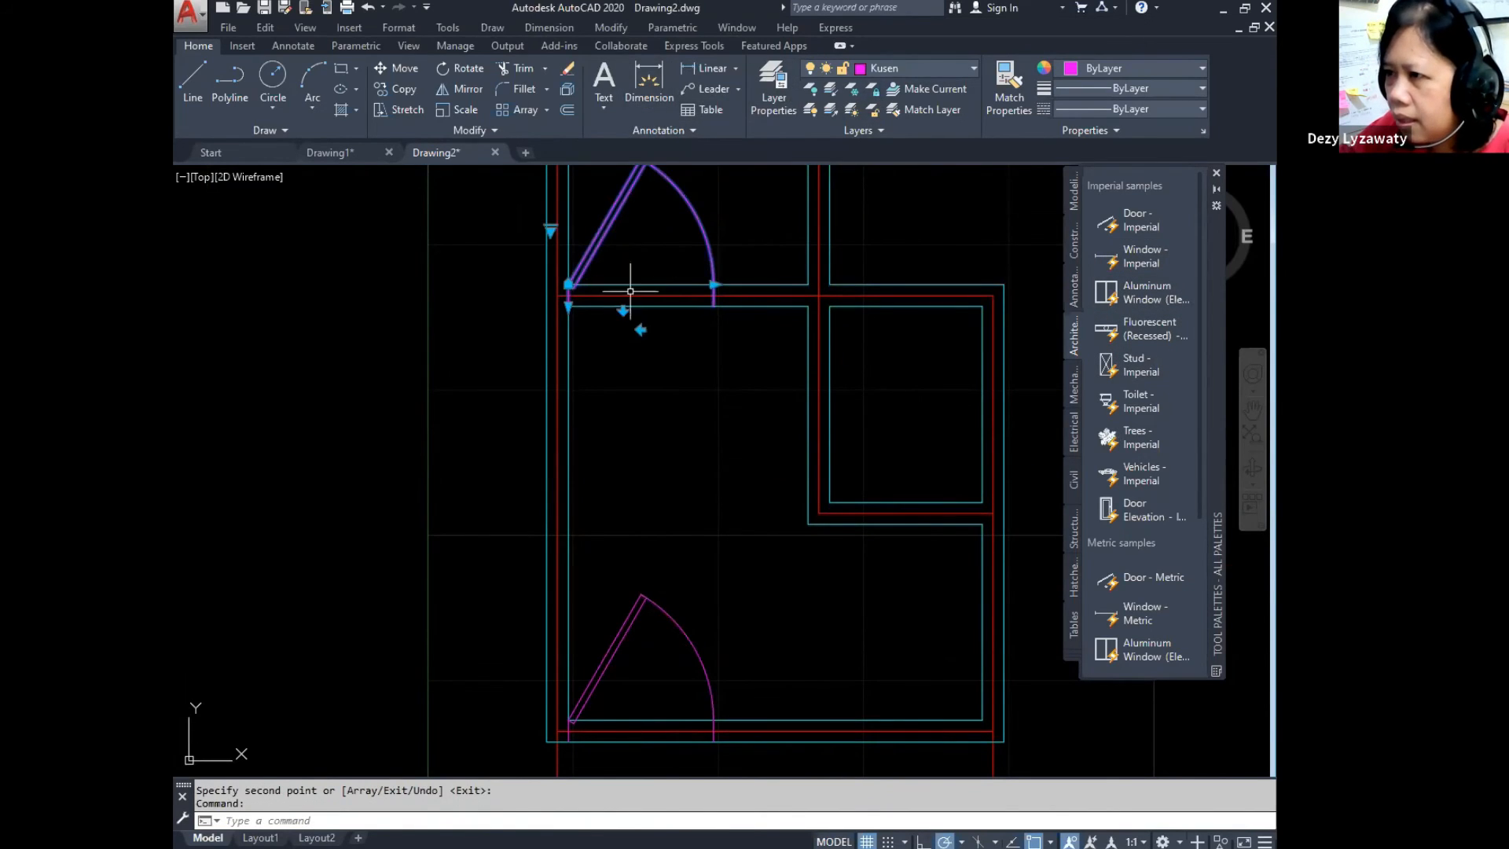
left_click(601, 28)
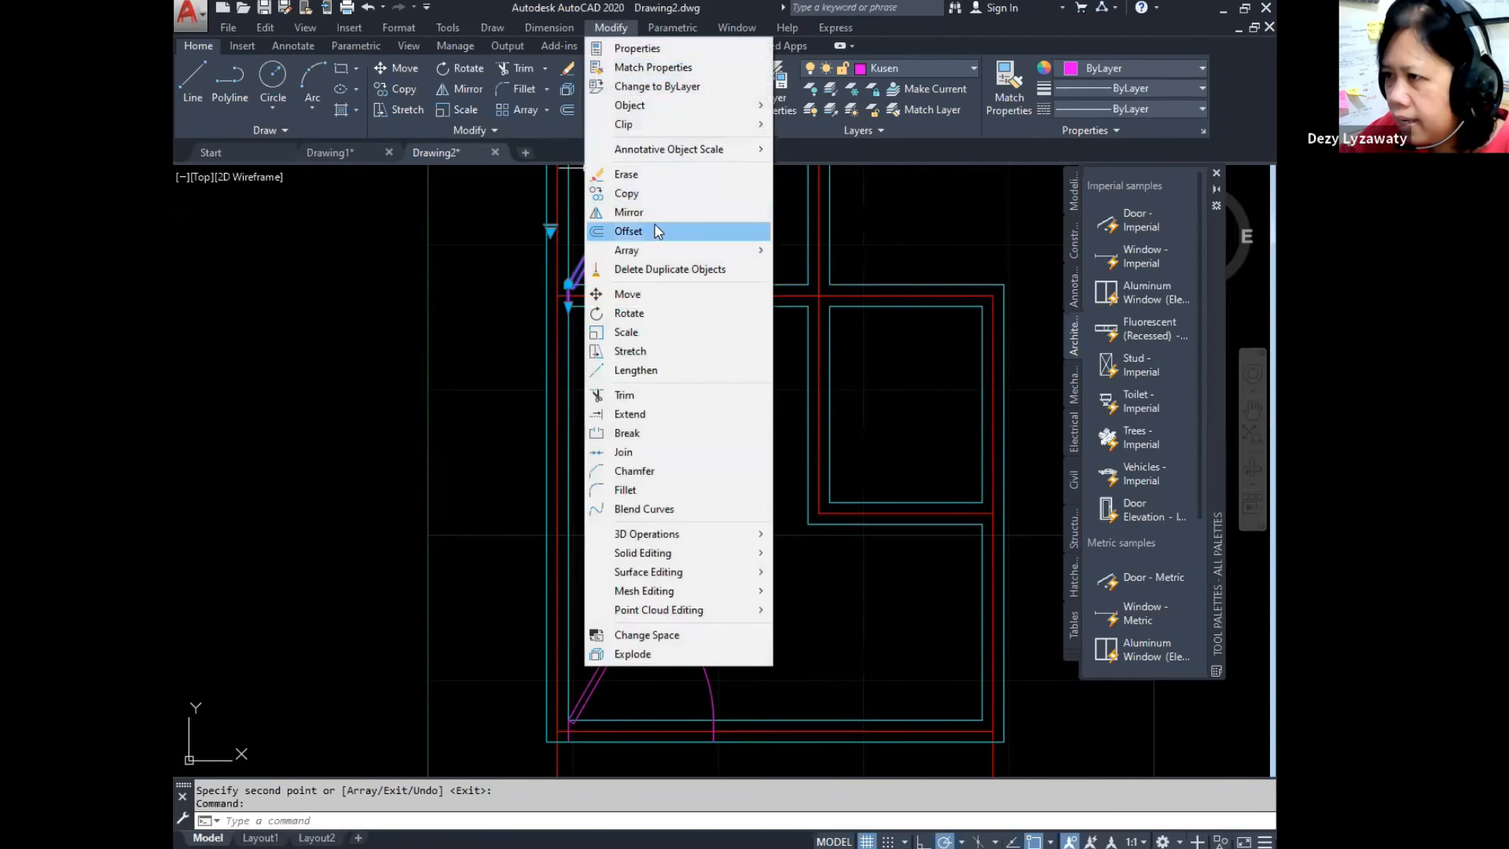
left_click(643, 195)
left_click(572, 288)
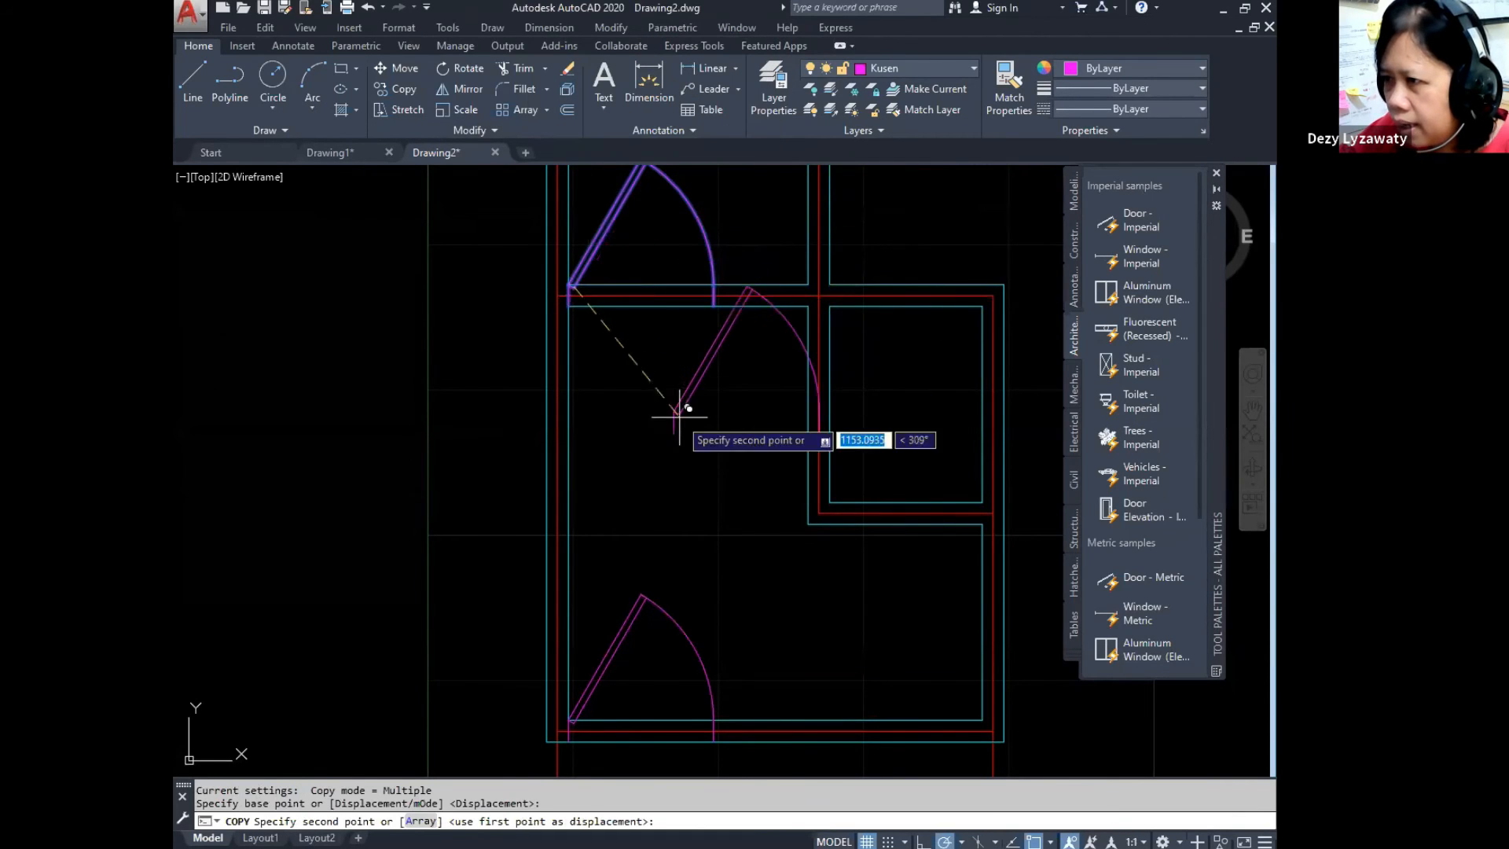
left_click(638, 456)
key("Escape")
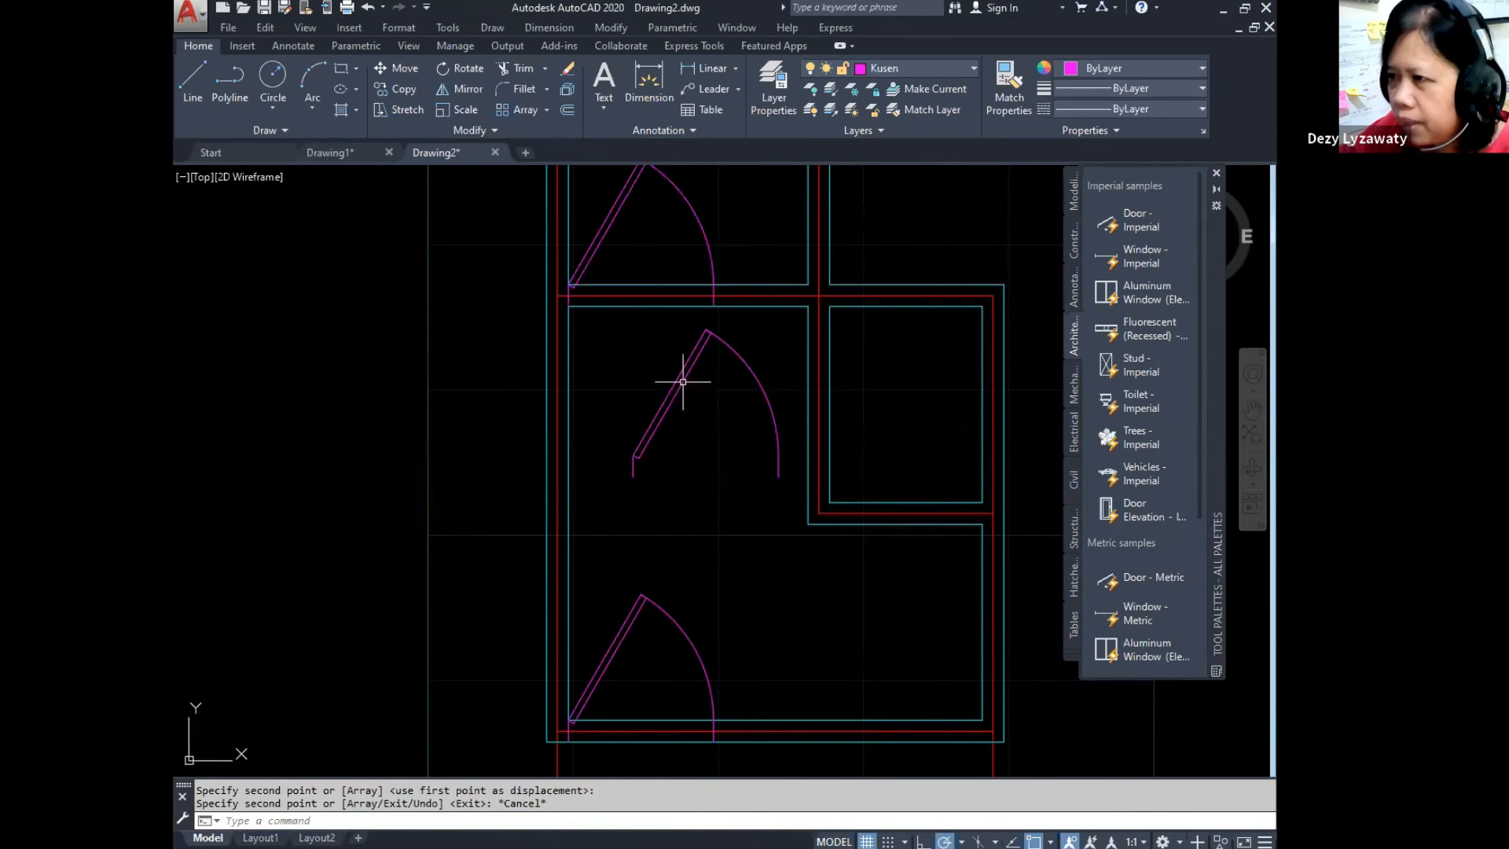
Step: Rotate the loose door copy 90° counterclockwise about its hinge corner
left_click(624, 28)
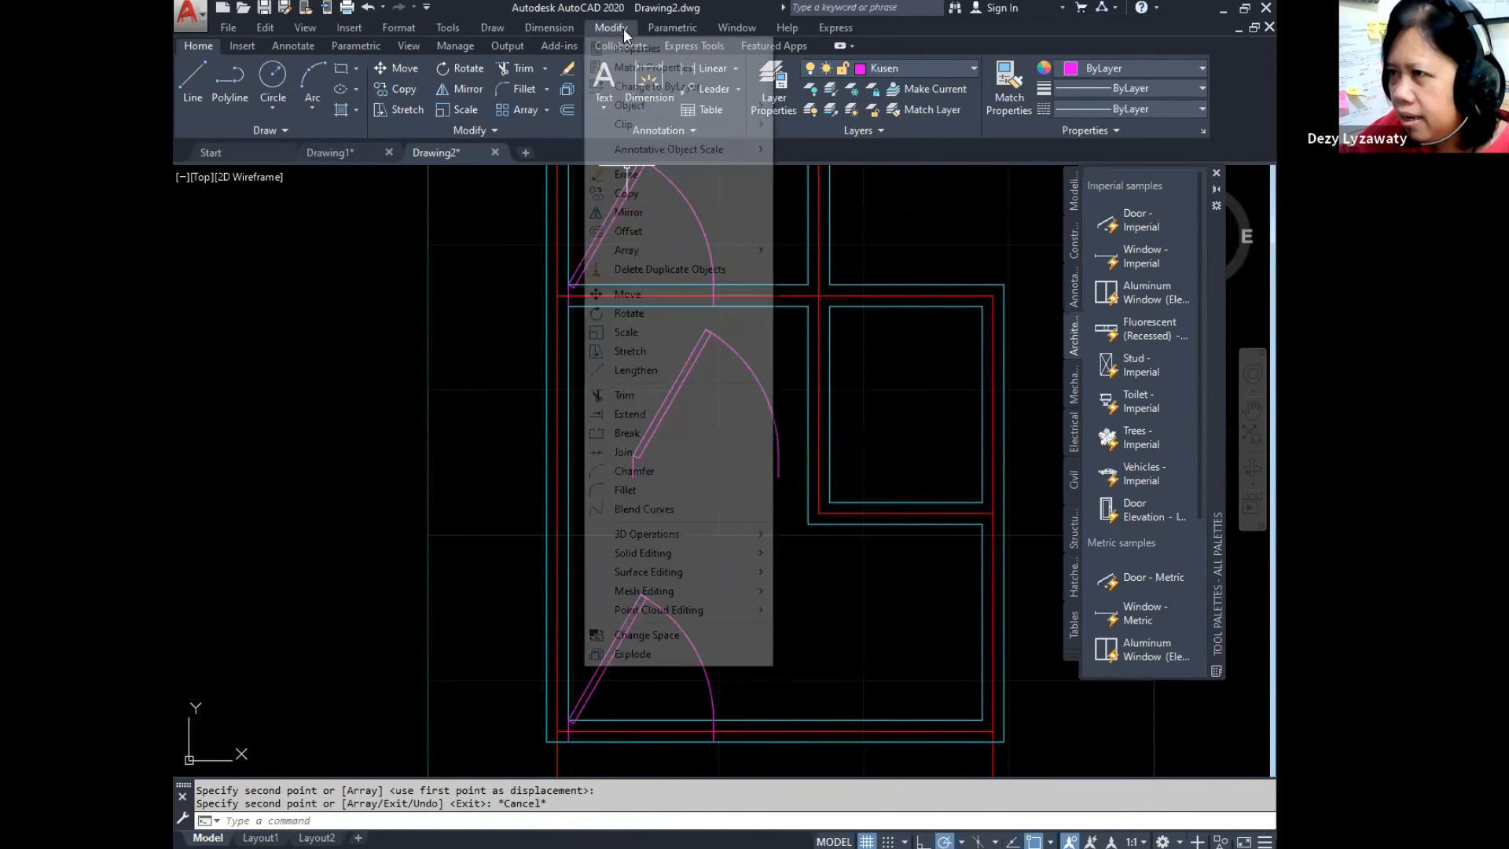
left_click(664, 315)
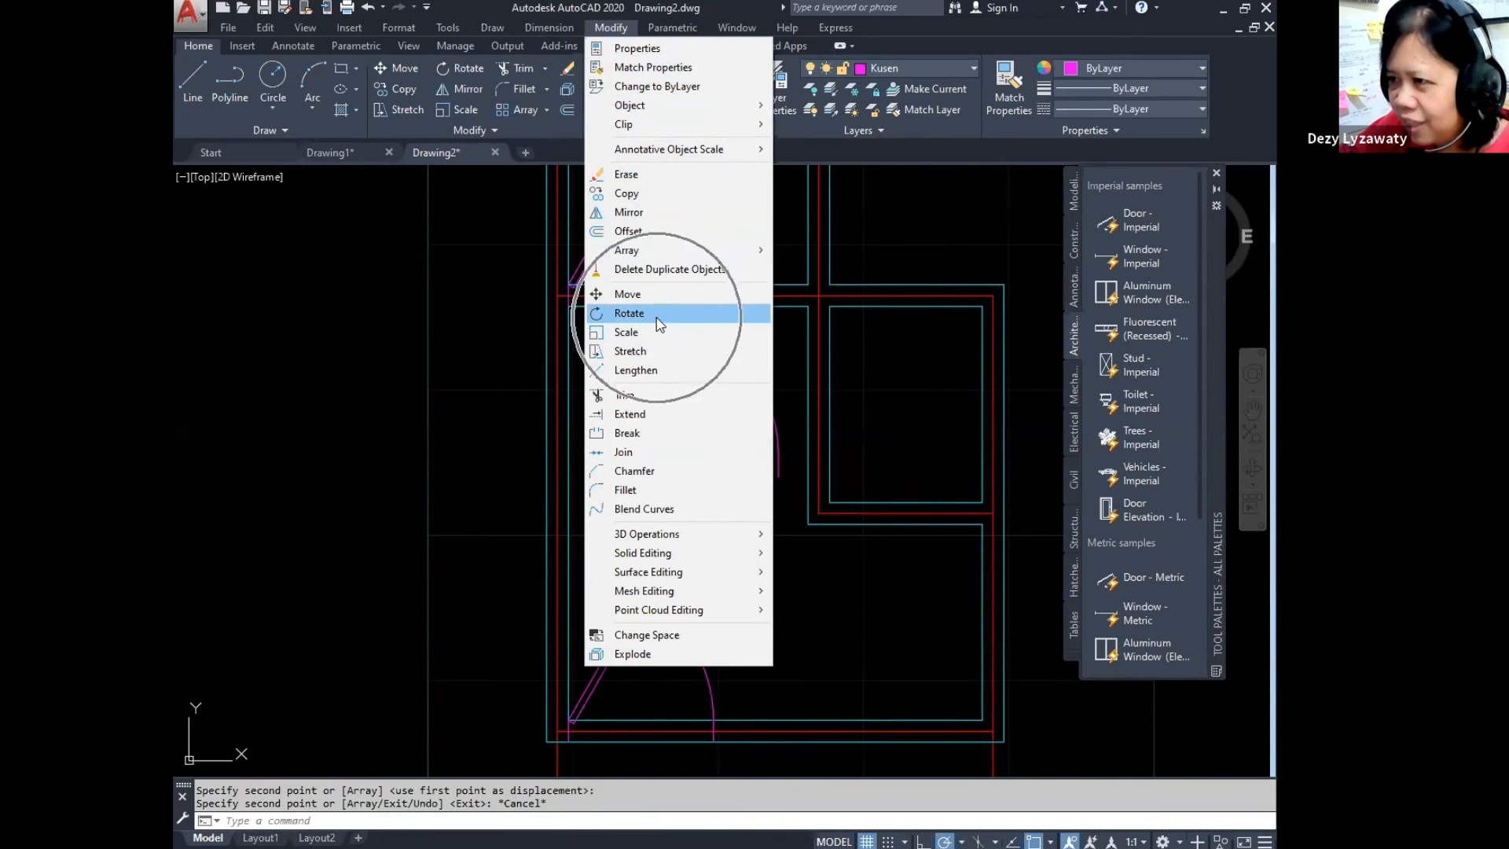
left_click(657, 314)
left_click(739, 357)
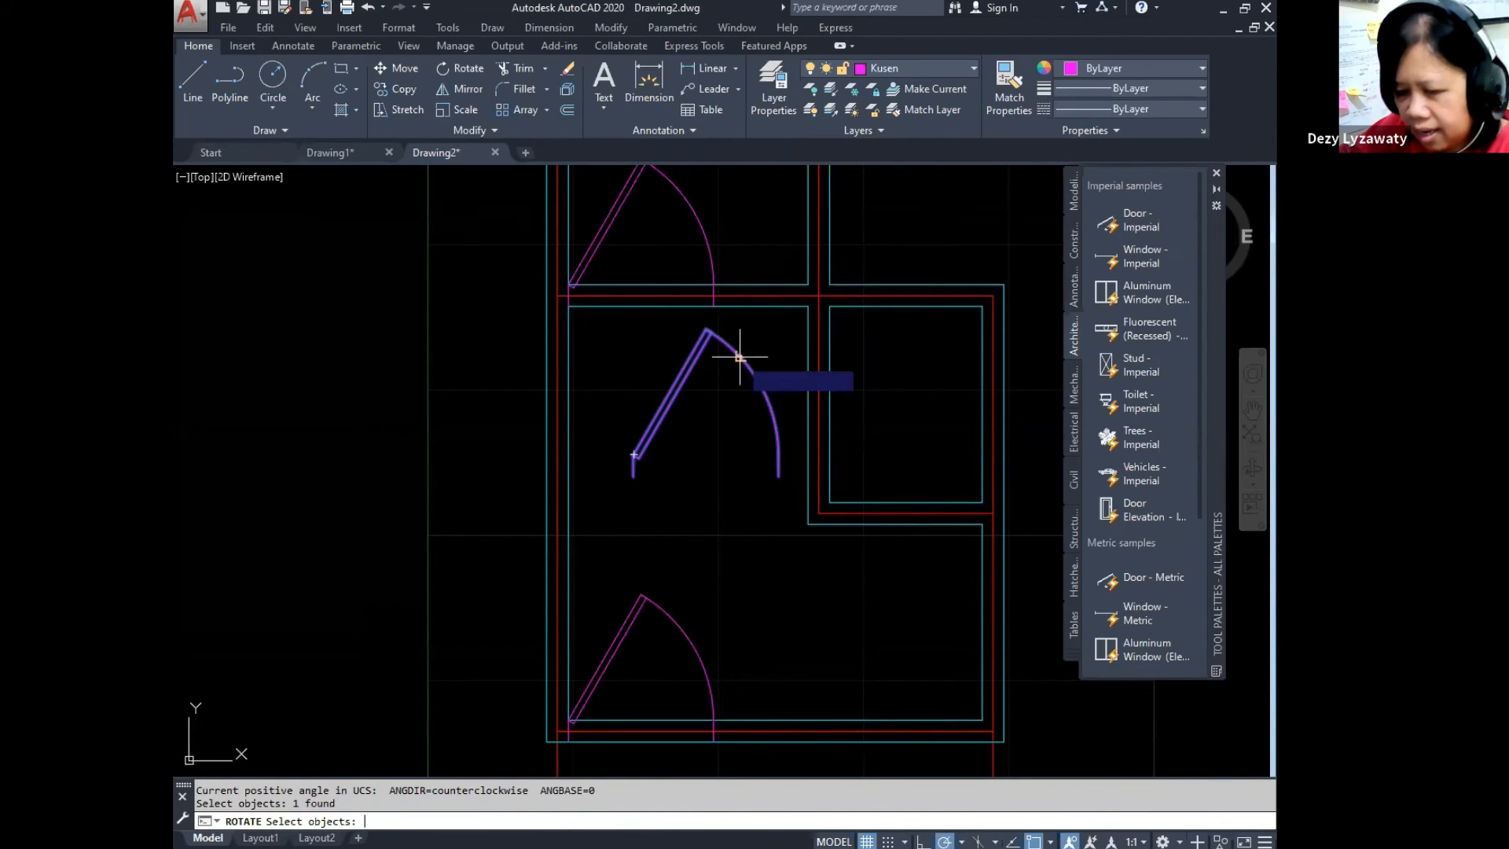
key("Return")
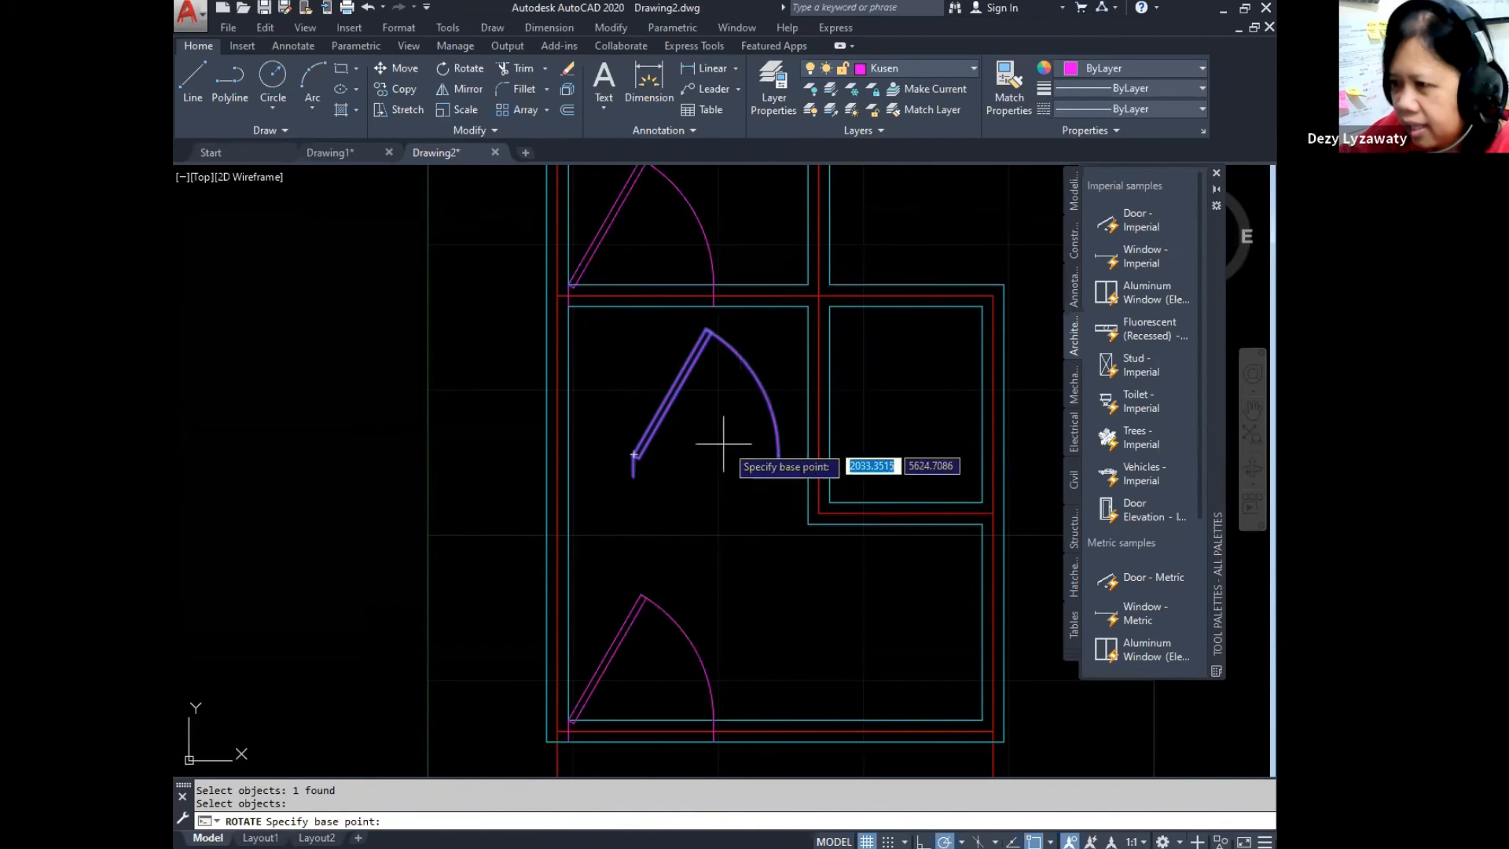
left_click(633, 454)
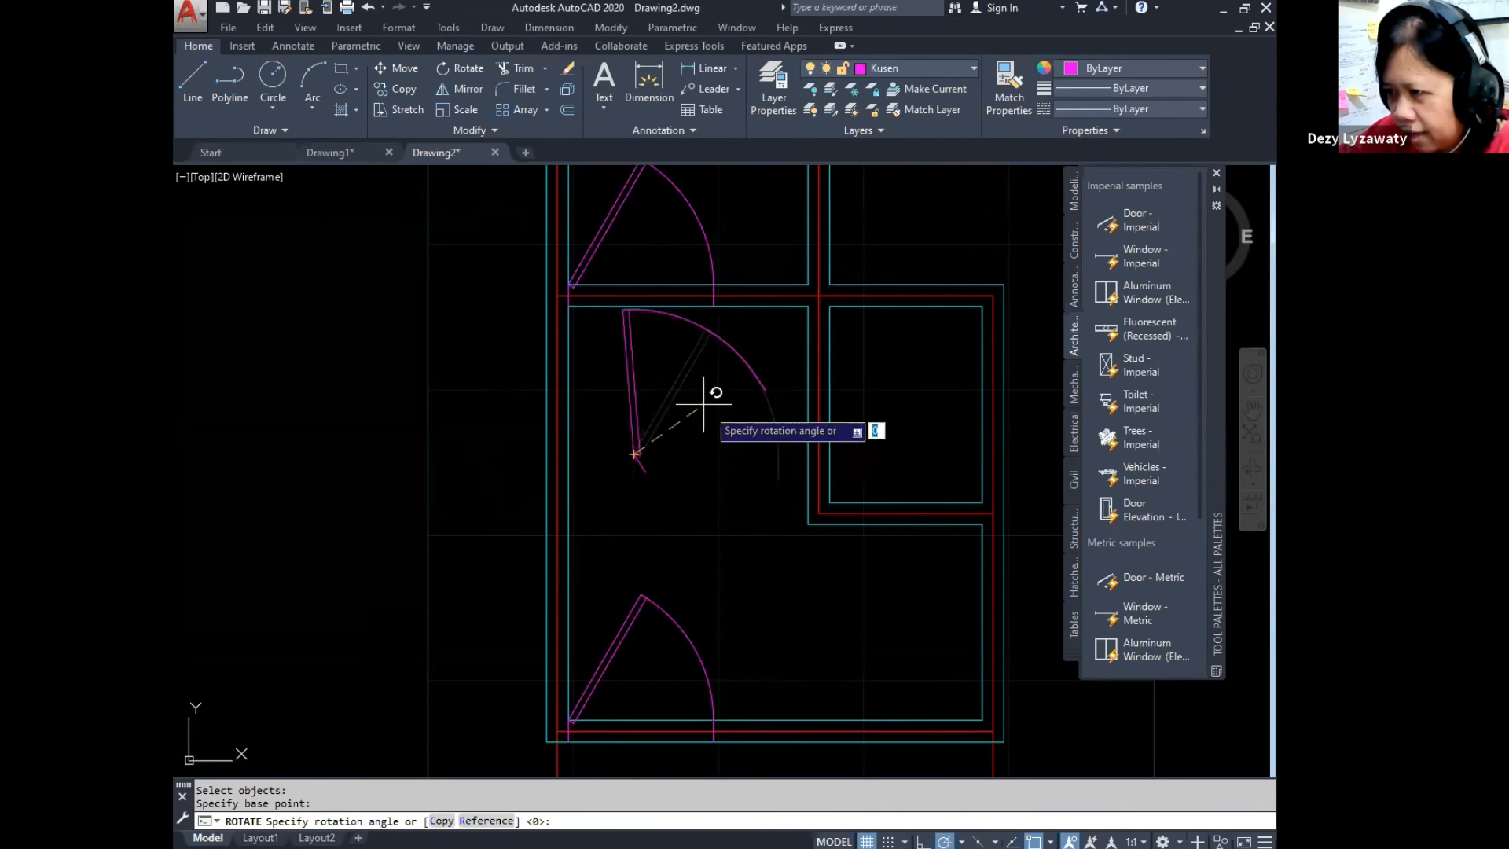
left_click(634, 340)
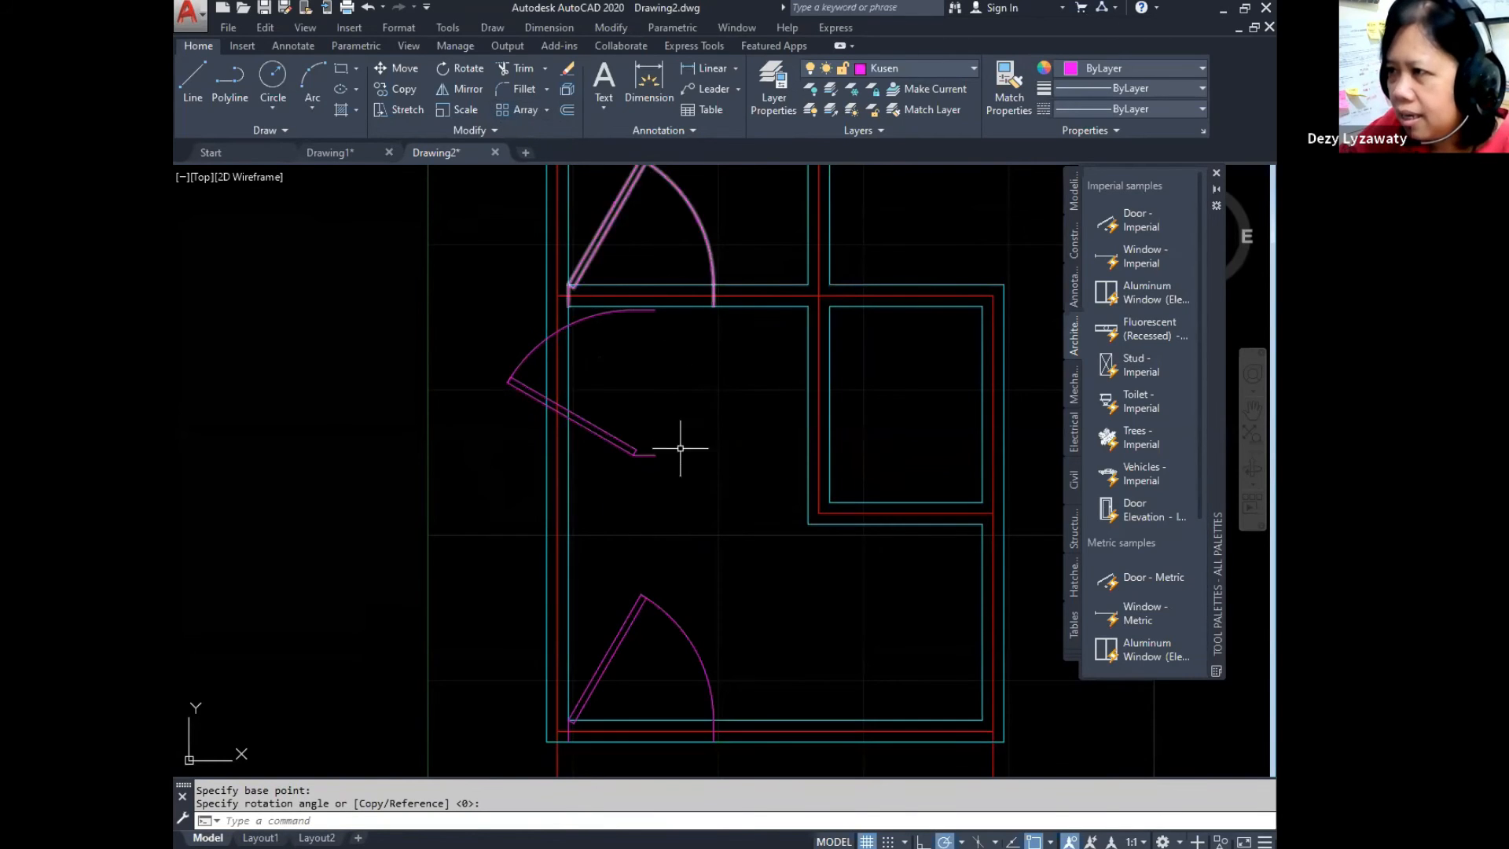
Step: Move the rotated door by its hinge corner into the small room's partition wall, level with that room's lower inner wall line
left_click(628, 448)
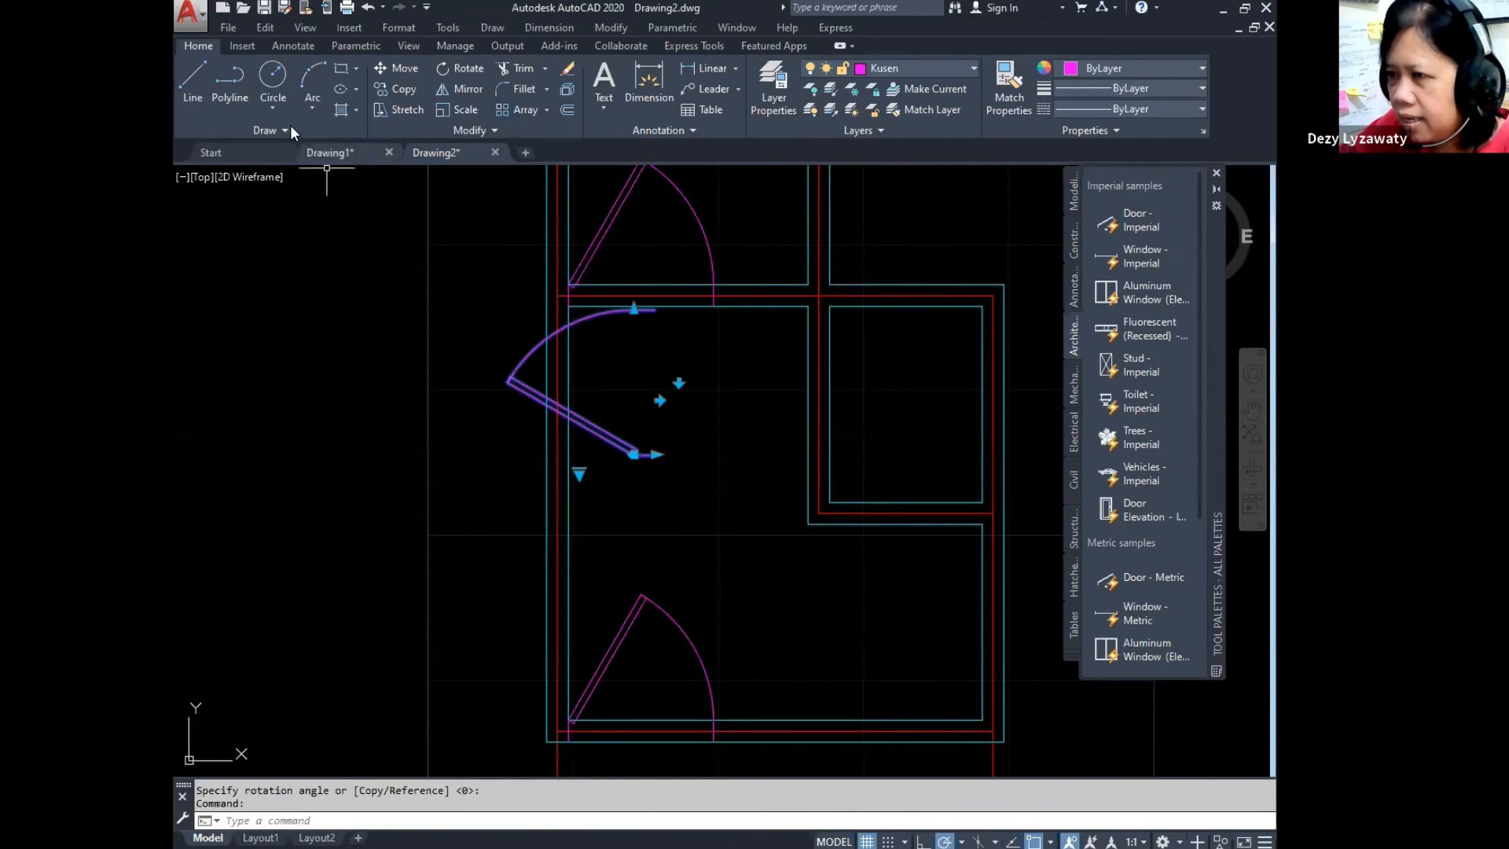
left_click(395, 69)
left_click(634, 454)
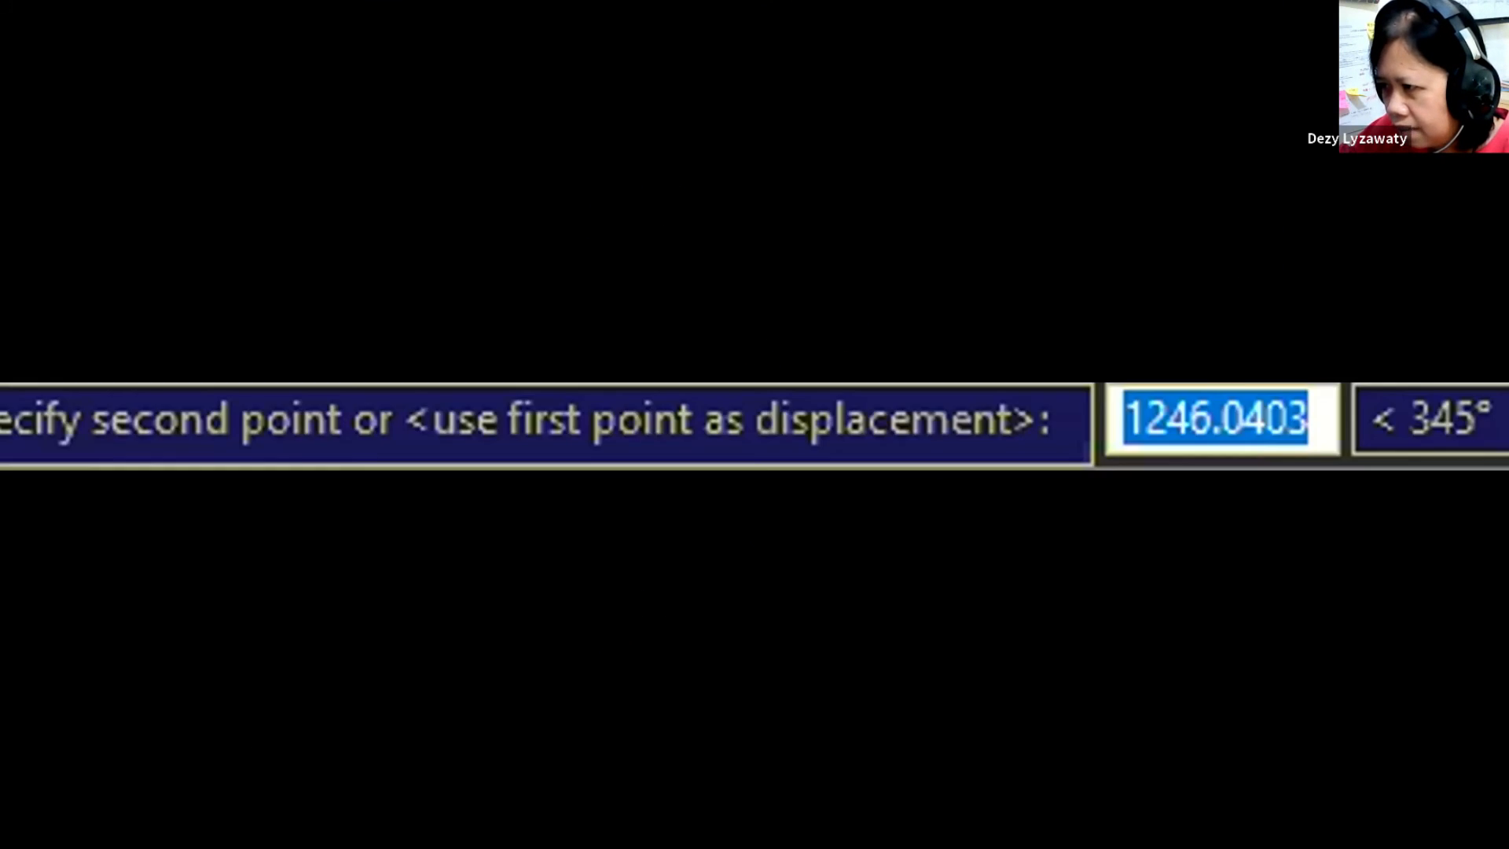
left_click(822, 499)
key("Escape")
Step: Flip the partition door so it swings into the small room, and narrow its opening
left_click(784, 481)
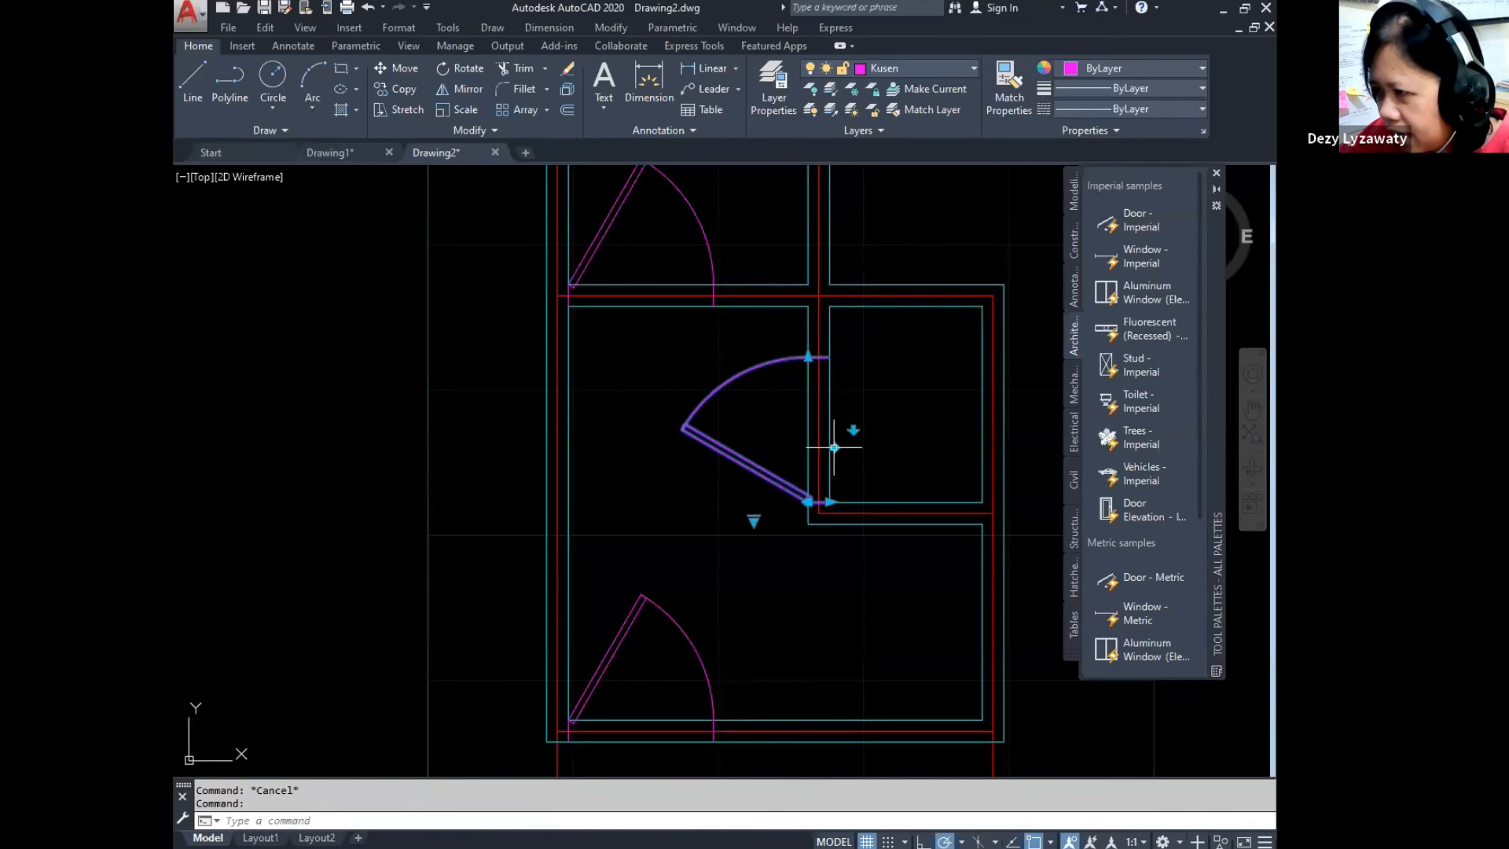
left_click(834, 447)
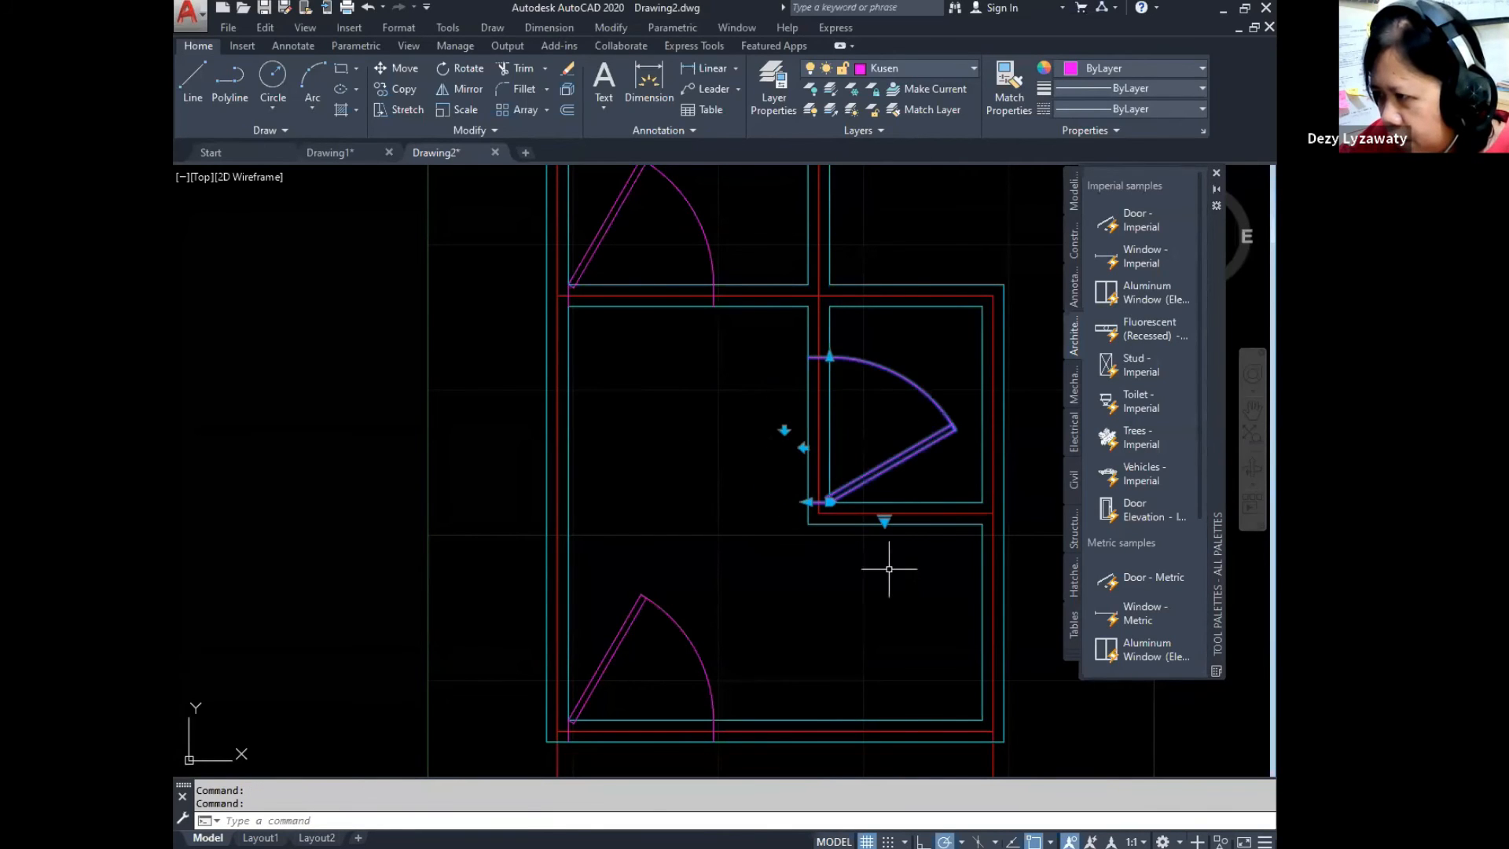
left_click(828, 356)
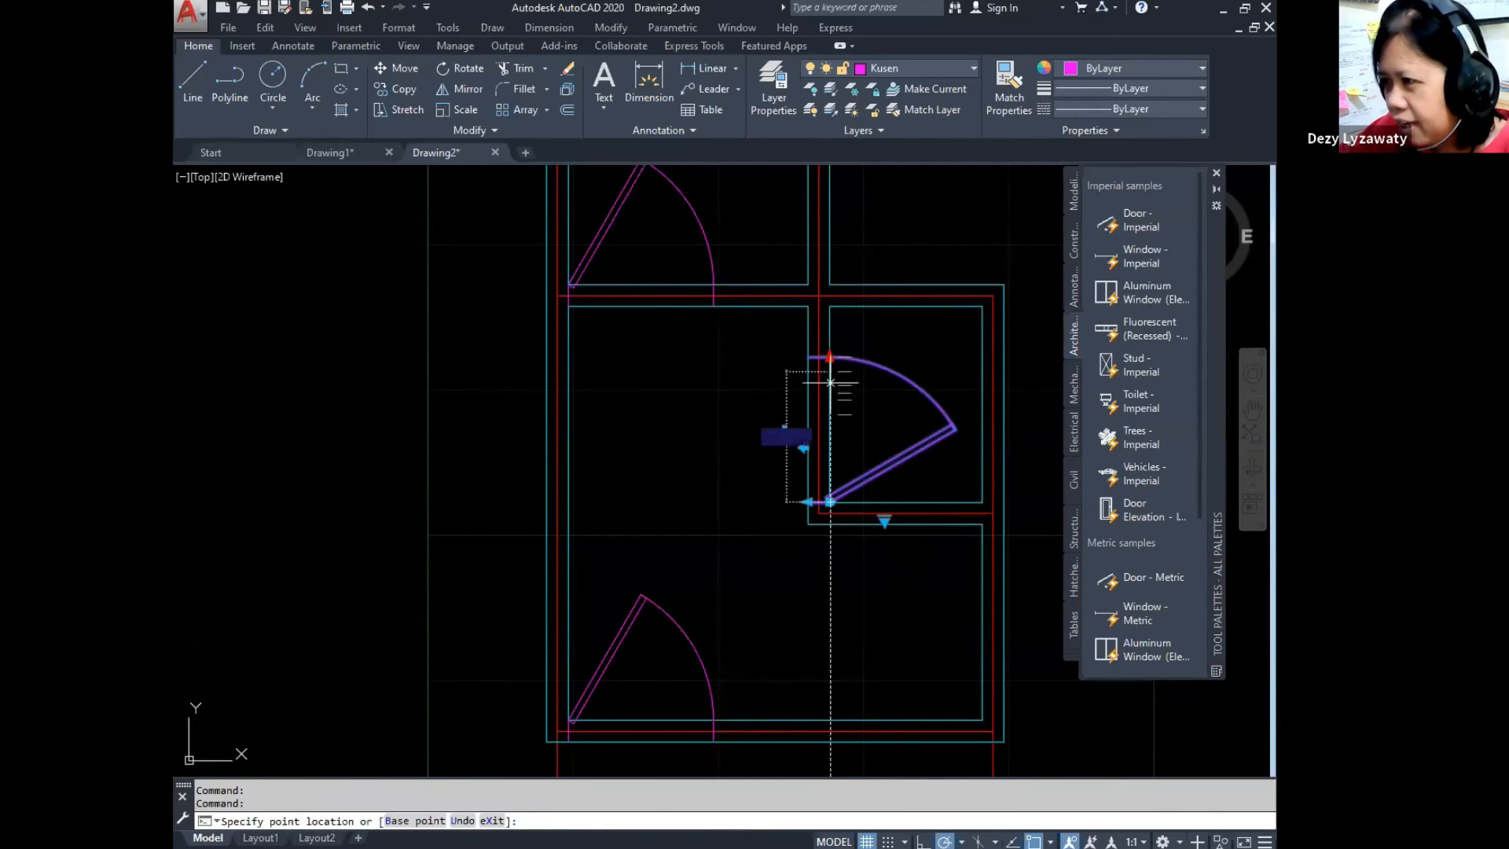
left_click(816, 395)
key("Escape")
Step: Flip the small room door's hinge to its upper end and move it up to the room's upper inner corner
left_click(881, 406)
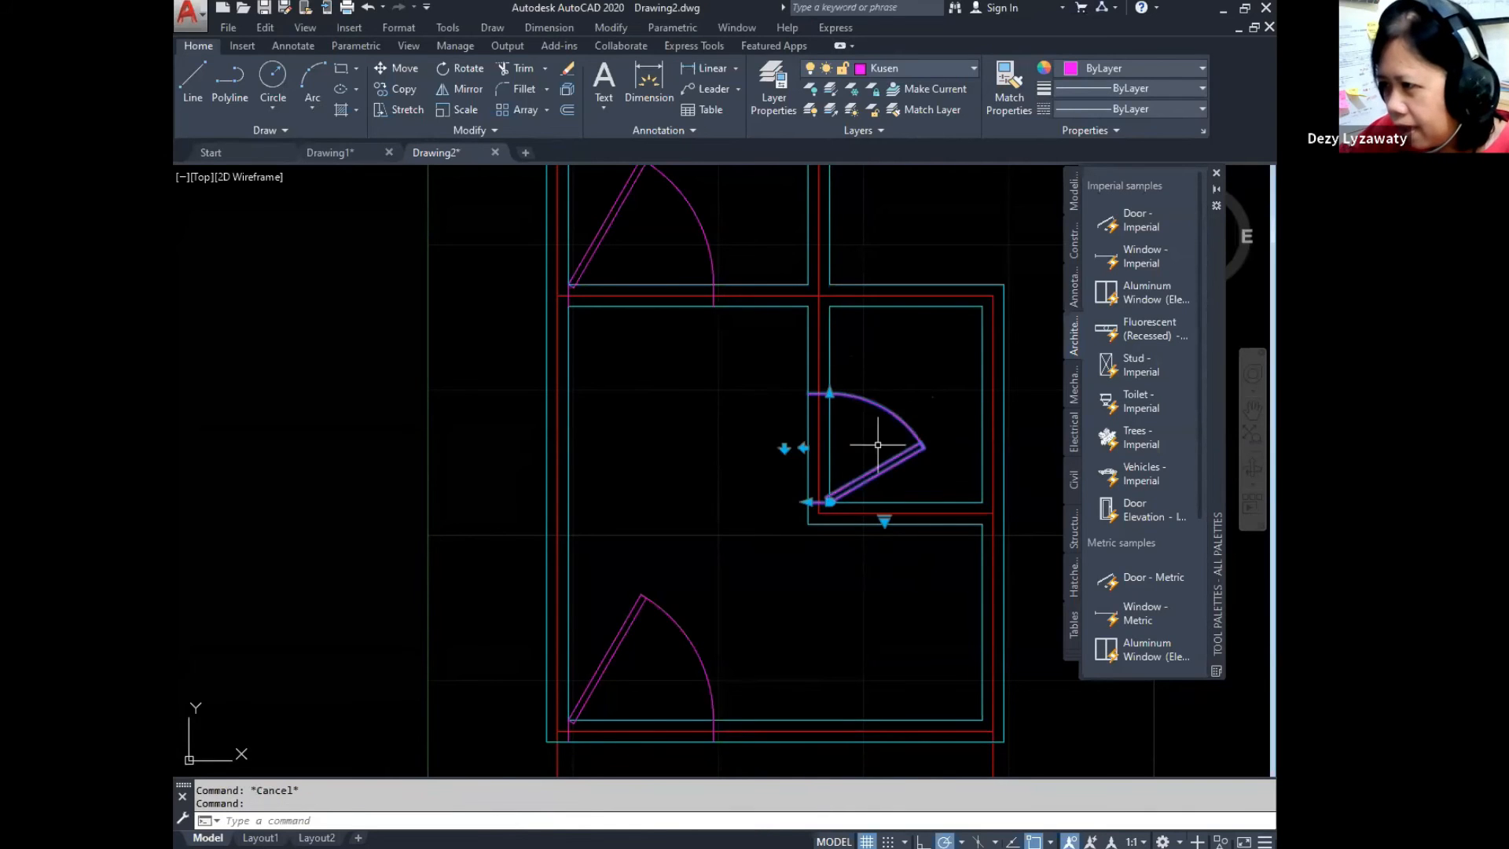
left_click(785, 446)
middle_click_drag(871, 425, 882, 452)
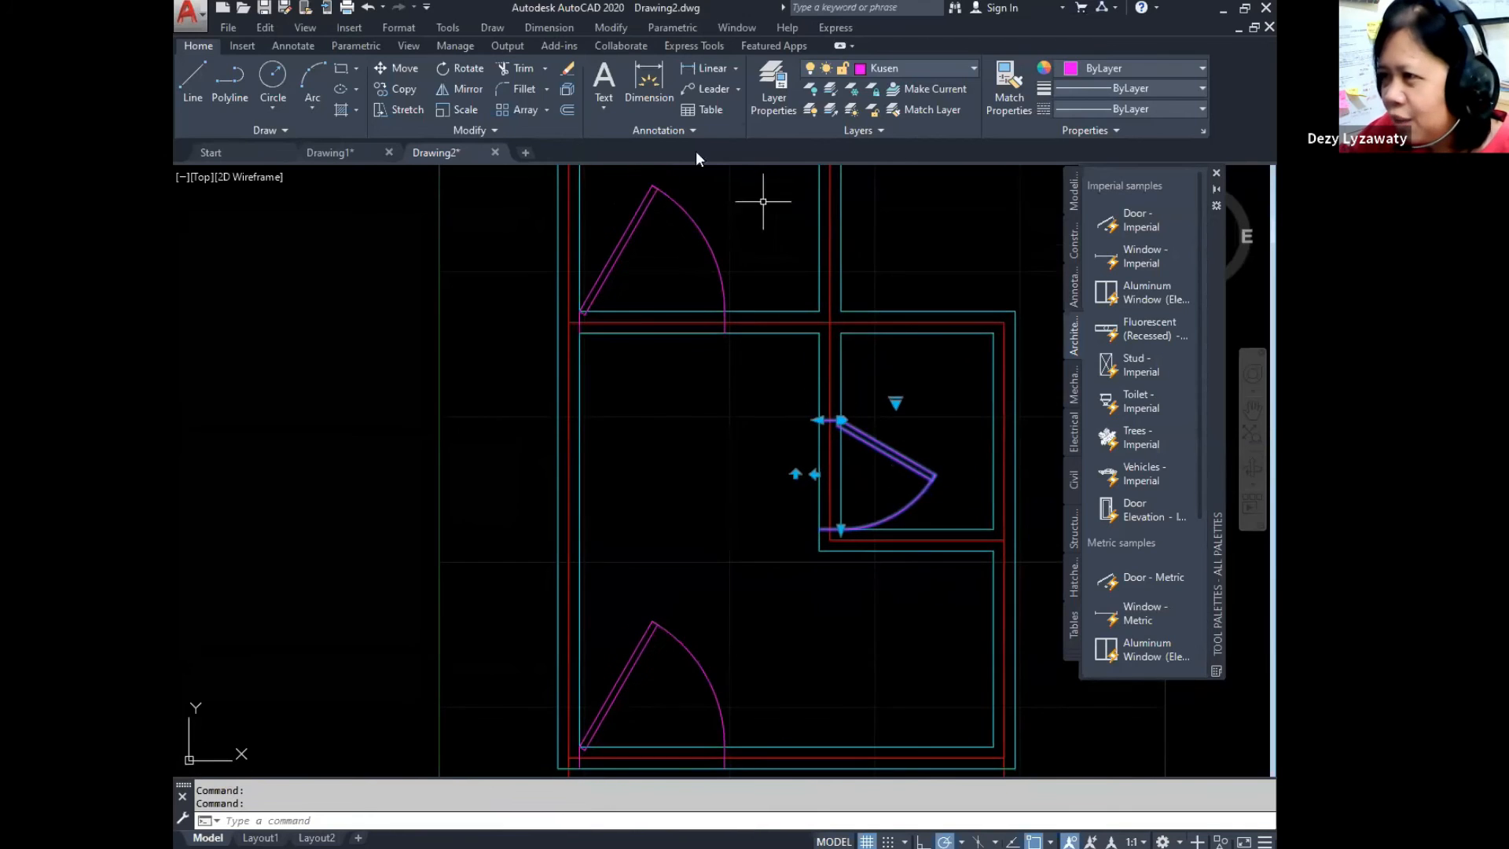
left_click(393, 69)
scroll(805, 436, "up", 5)
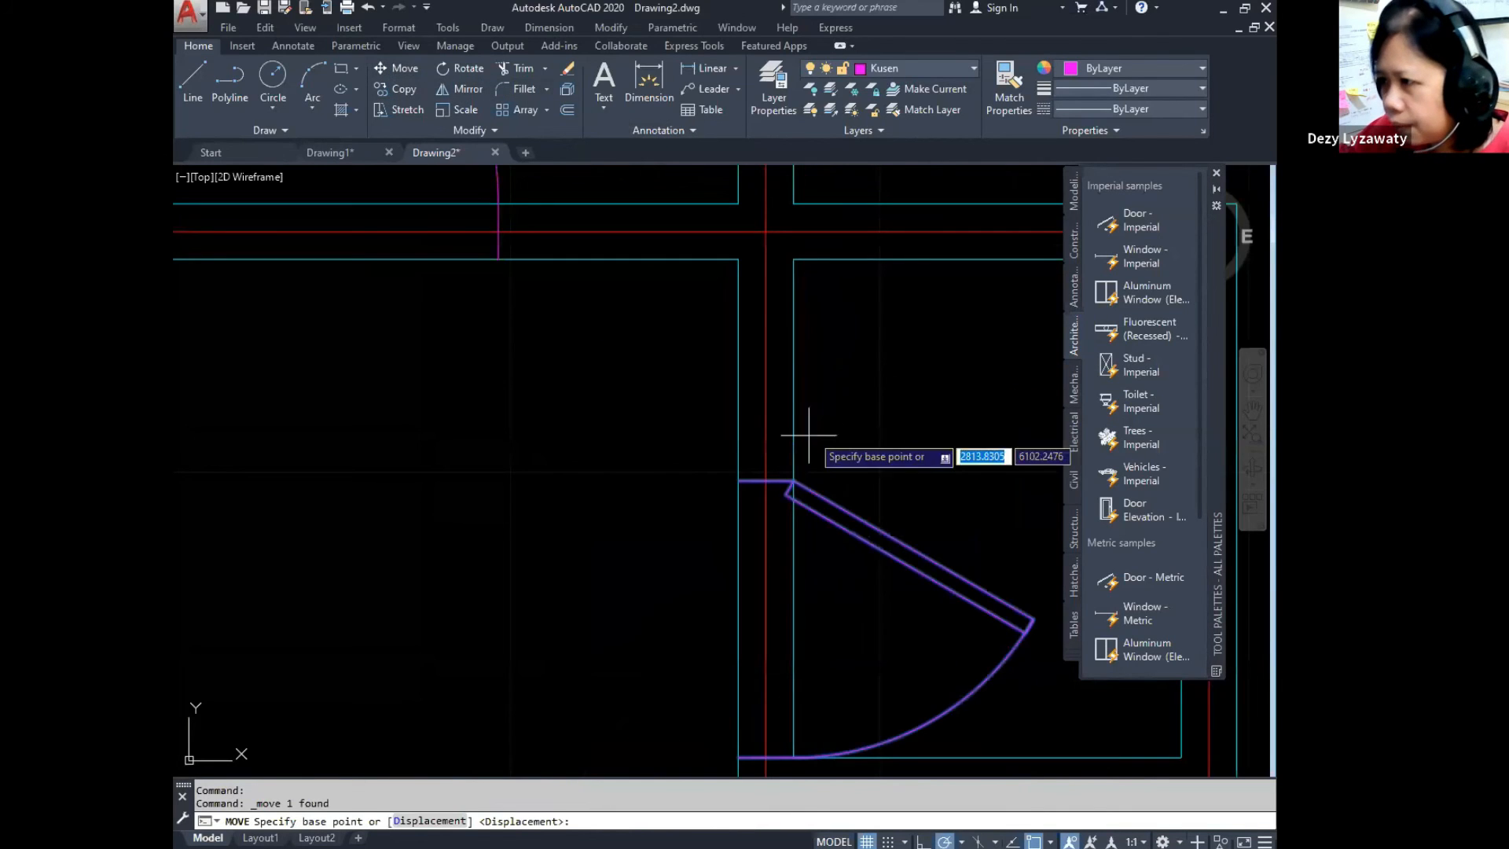
left_click(794, 481)
left_click(793, 258)
scroll(760, 354, "down", 4)
scroll(768, 482, "up", 3)
middle_click_drag(787, 467, 789, 455)
scroll(789, 449, "down", 3)
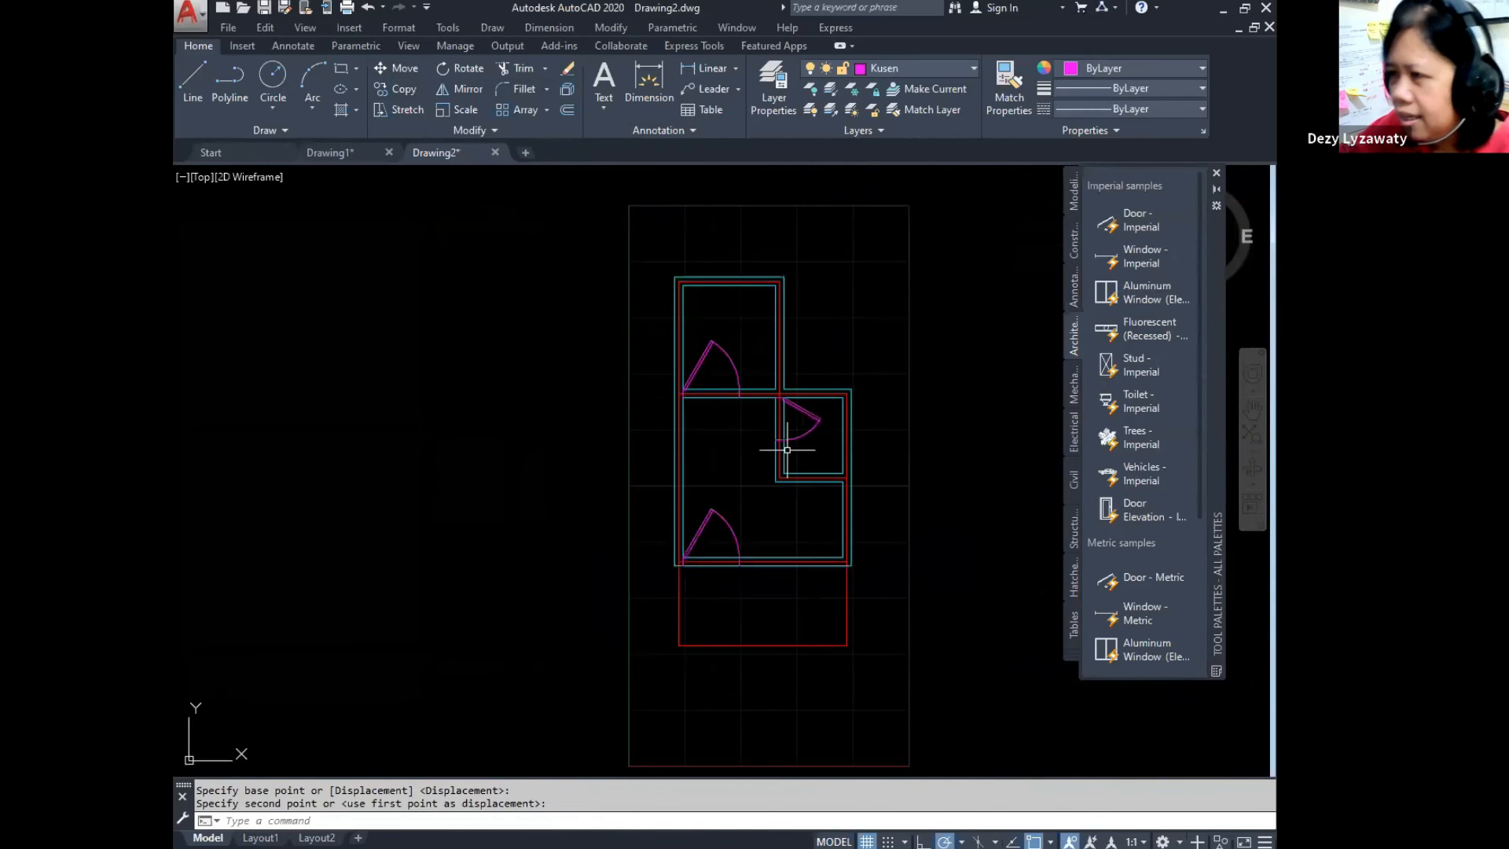
scroll(774, 433, "up", 3)
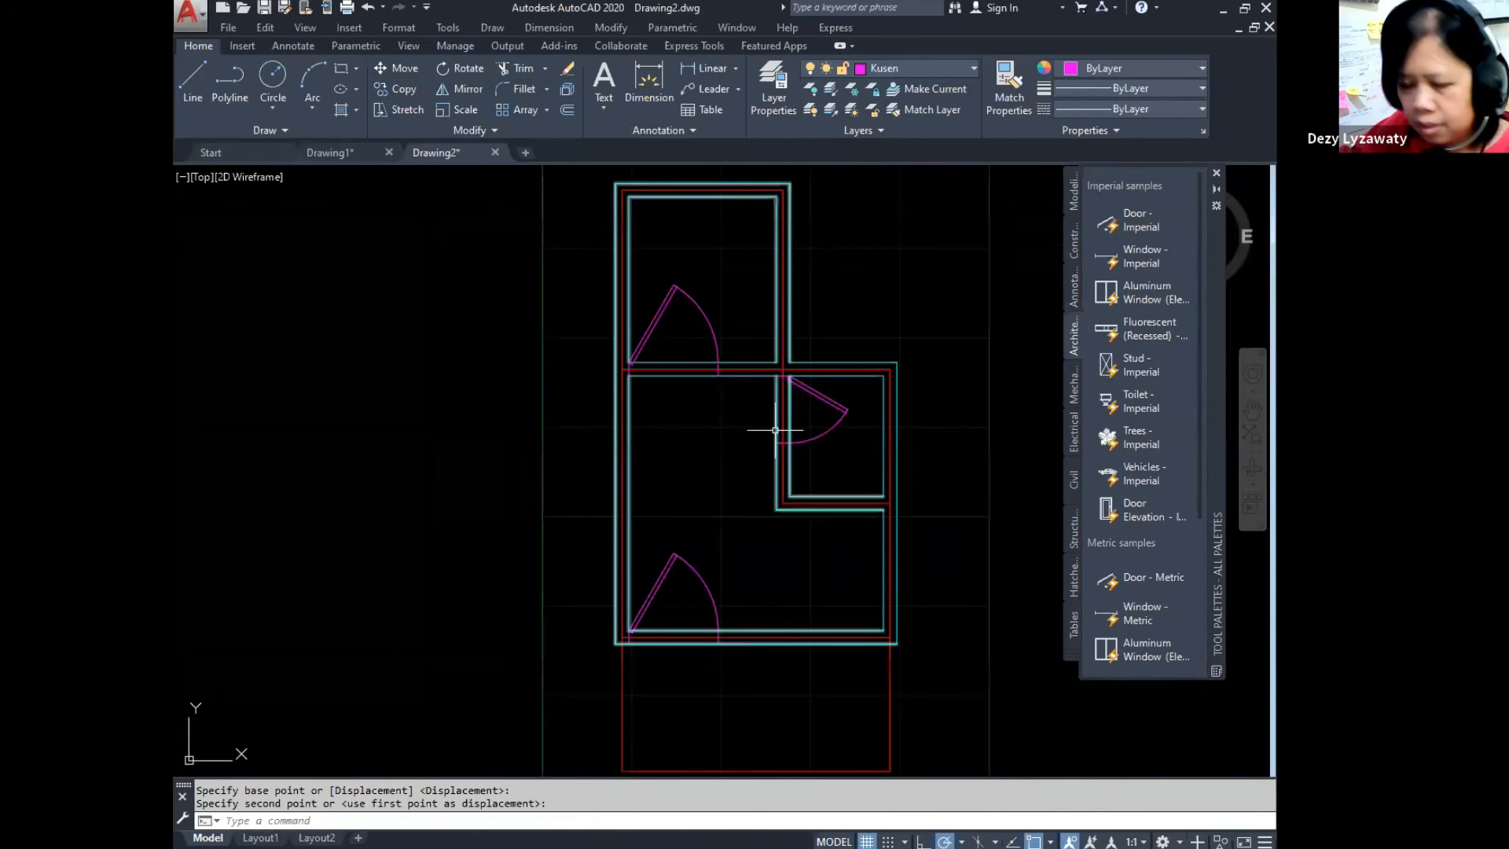
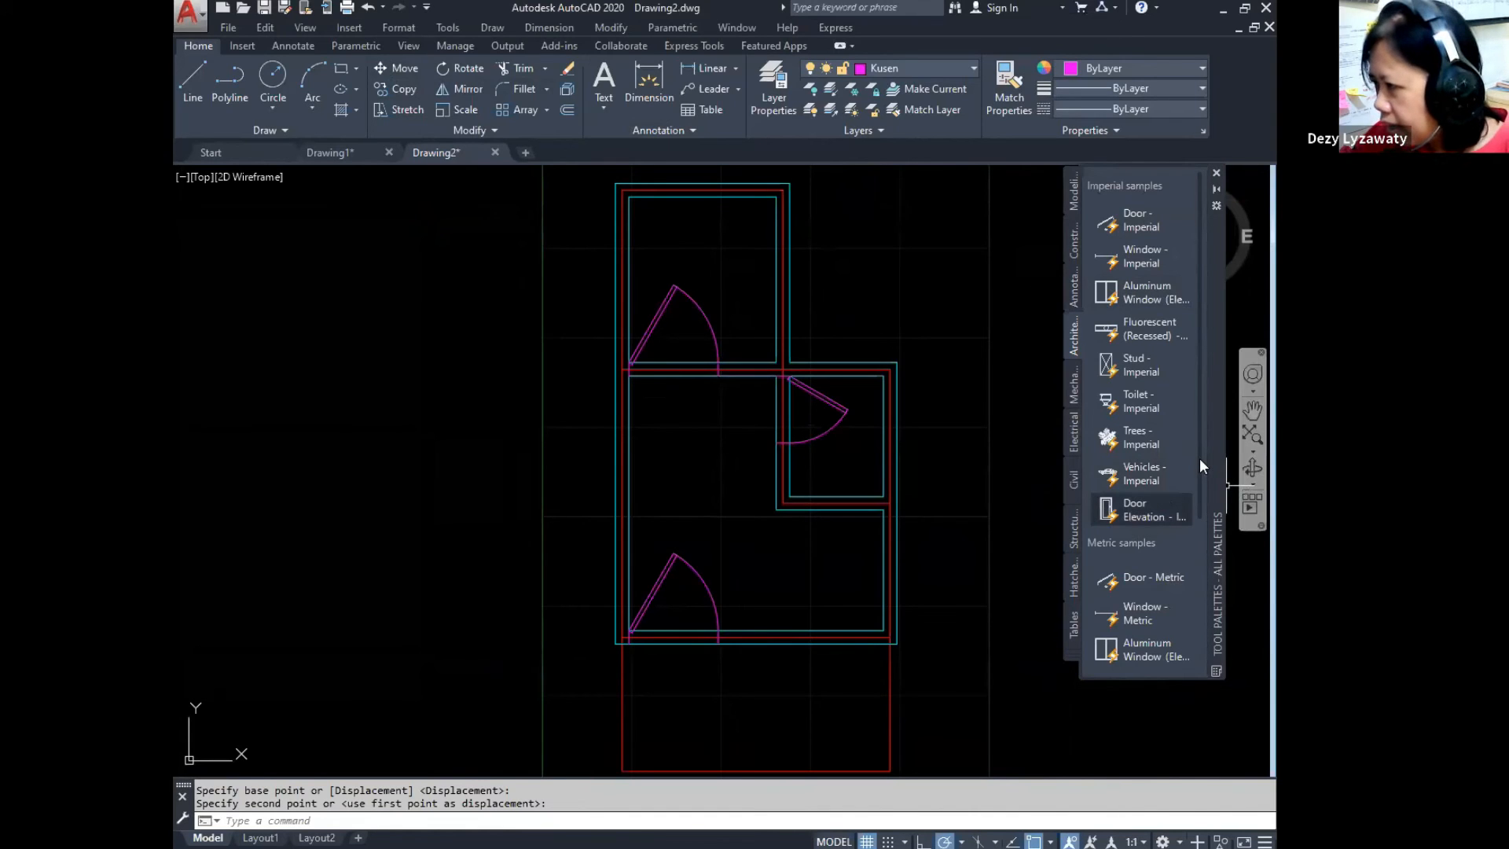
Step: Place a metric toilet block in the middle room and switch it to the Elongated (Plan) view
scroll(1191, 539, "down", 3)
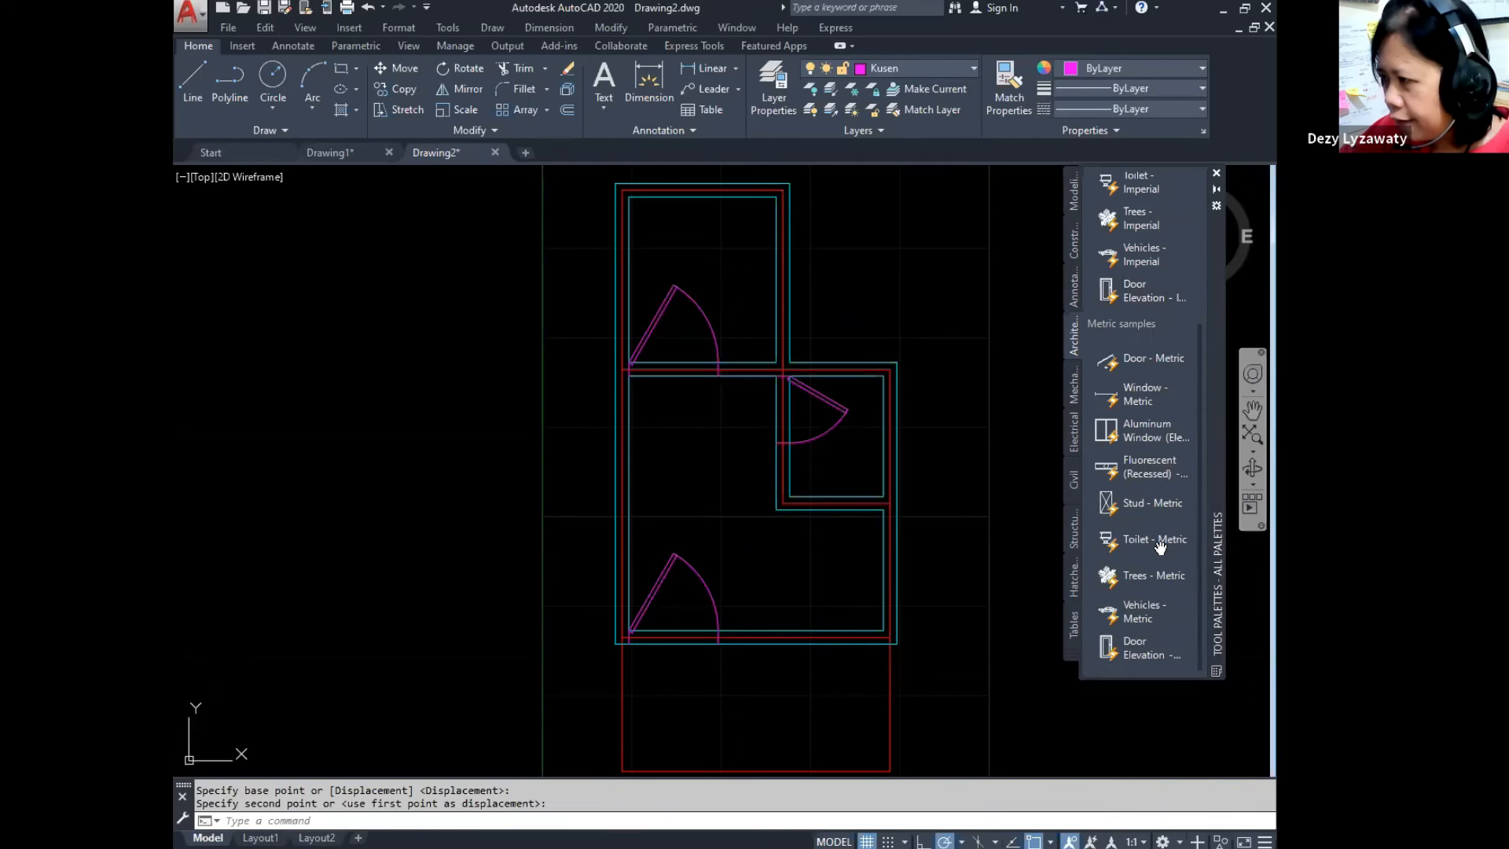
mouse_move(1106, 546)
left_mouse_down()
mouse_move(675, 503)
mouse_move(692, 488)
left_mouse_up()
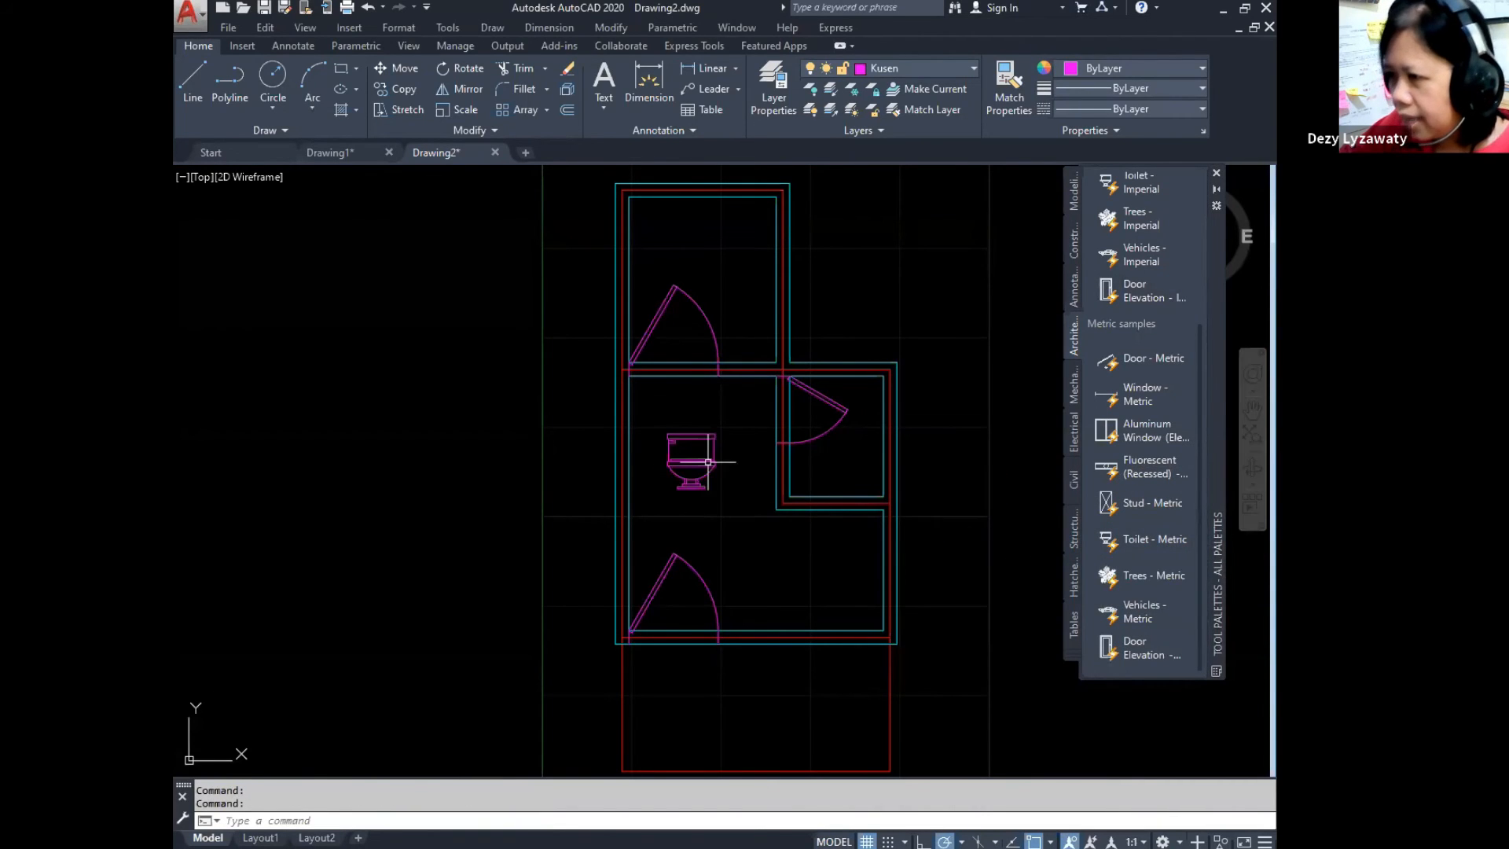
key("ctrl")
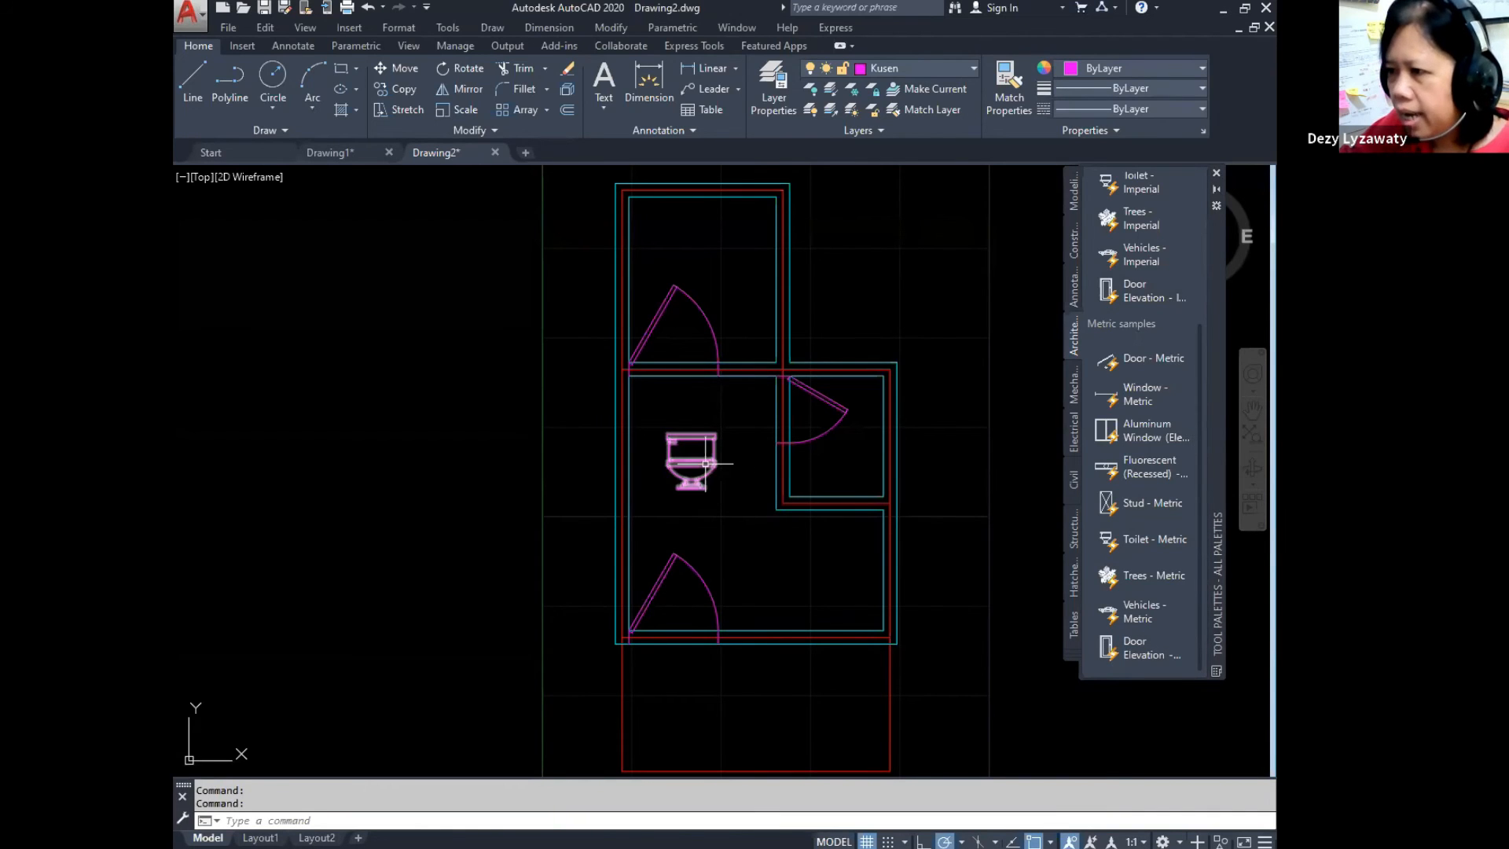
mouse_move(706, 463)
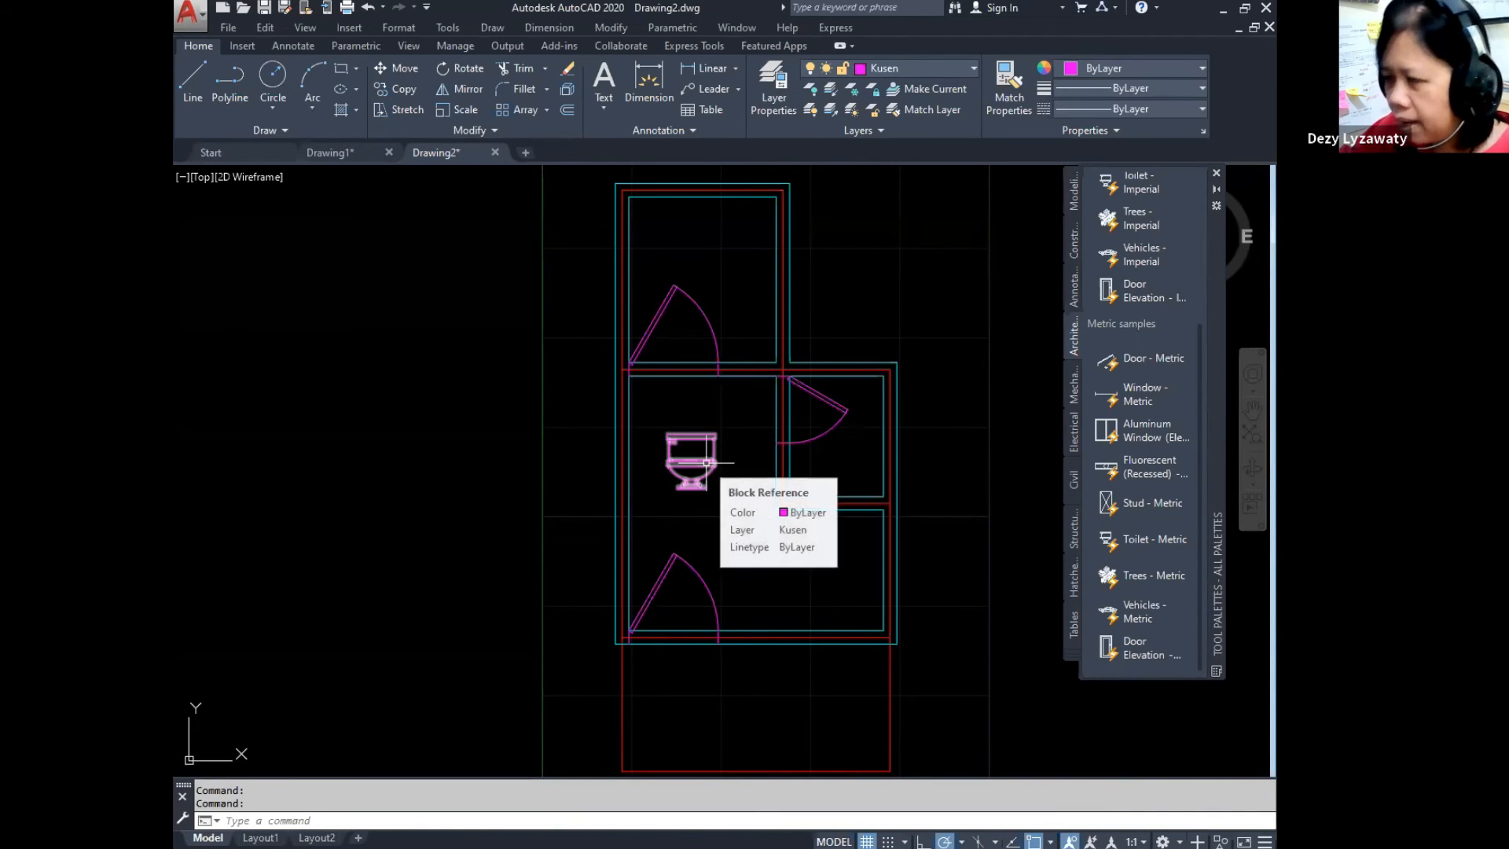
left_click(706, 462)
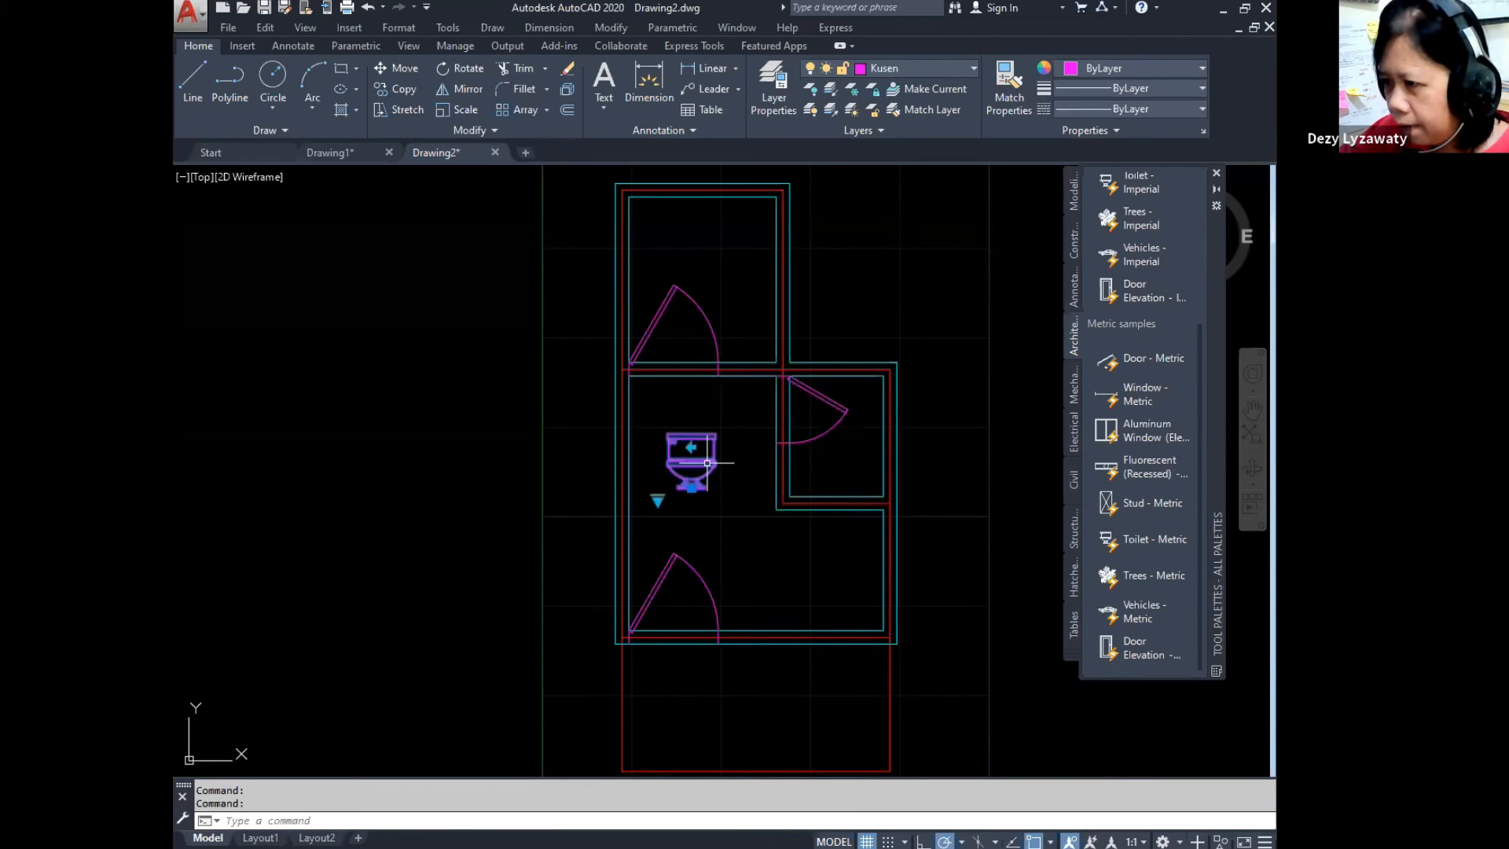
left_click(658, 501)
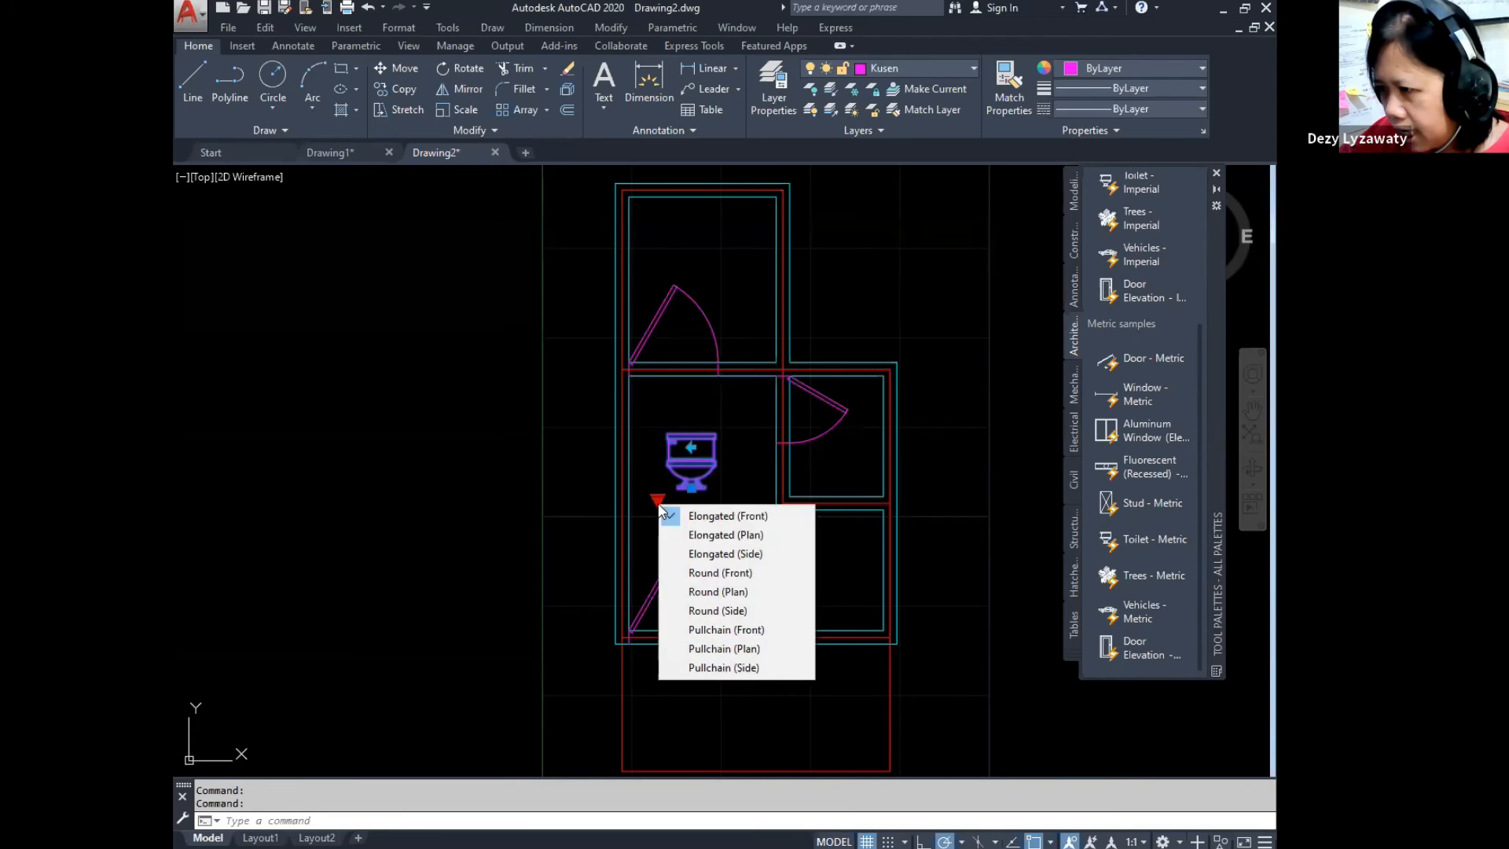
left_click(737, 535)
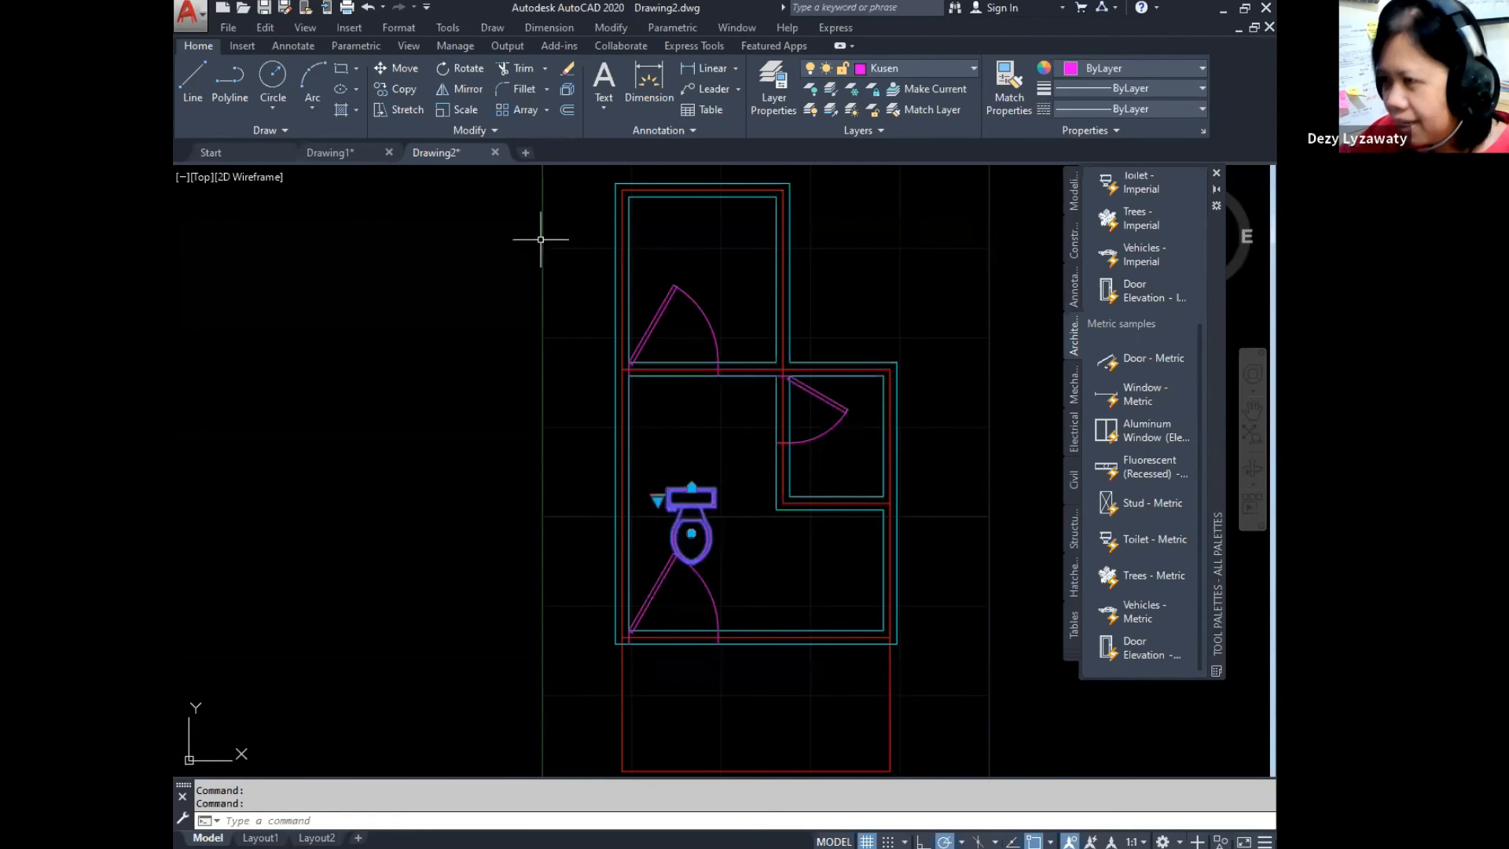
Step: Move the toilet slightly upward within the middle room and rotate it 180 degrees about its tank's upper corner
left_click(398, 66)
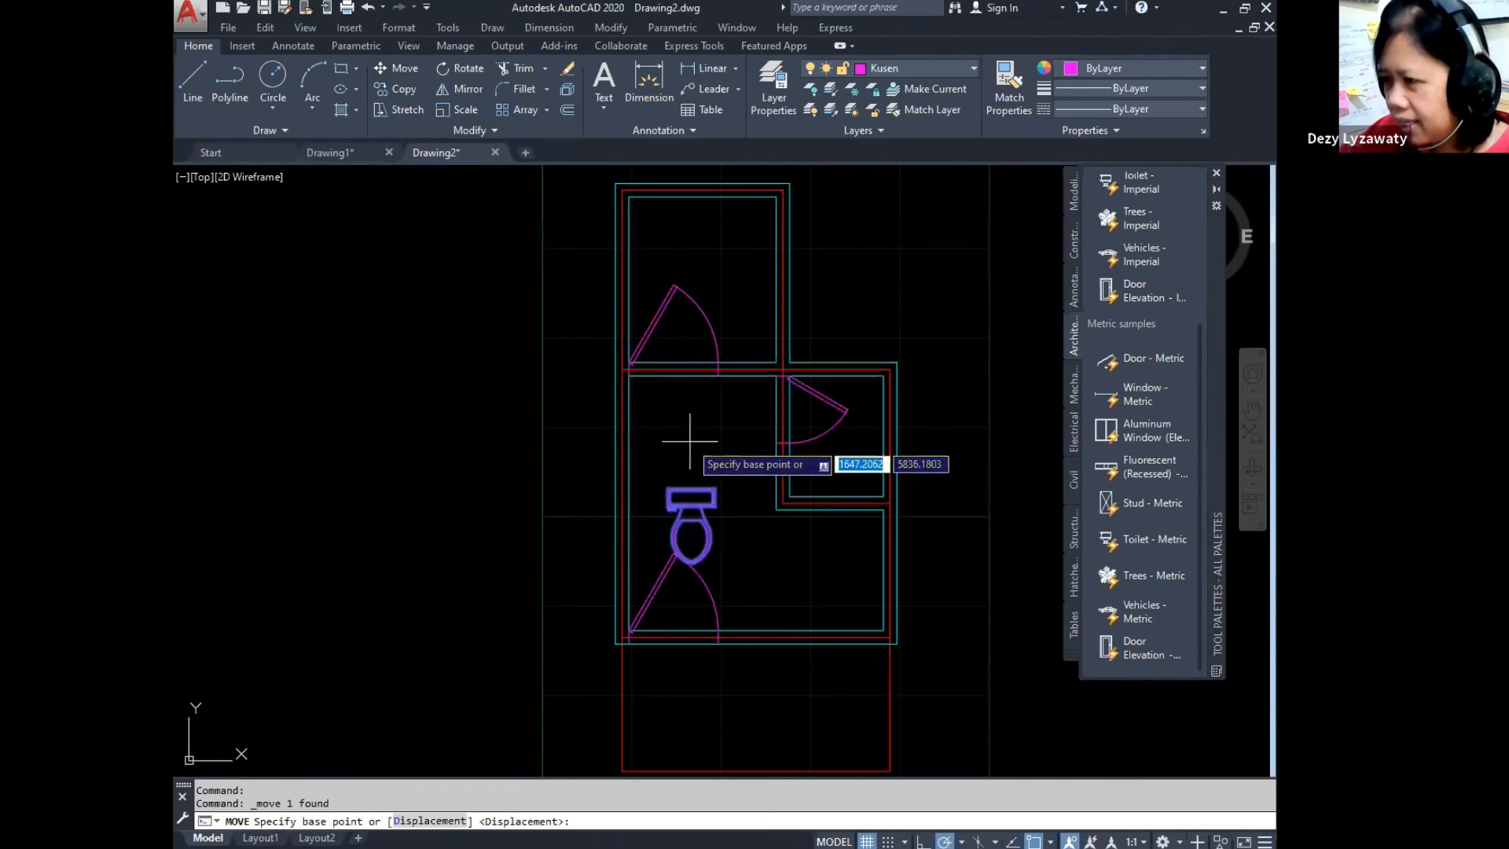
left_click(711, 492)
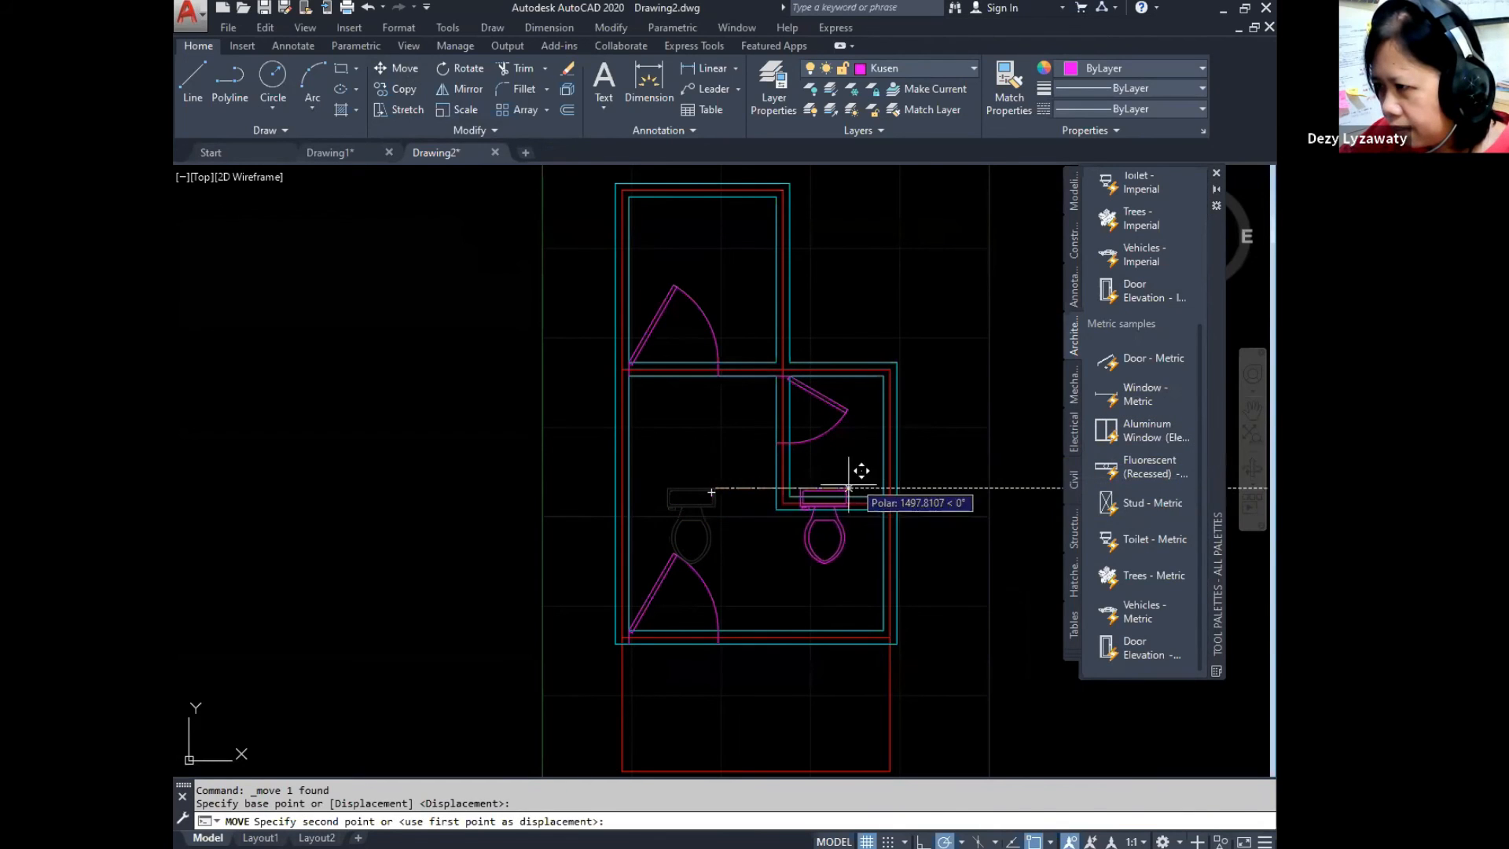
left_click(711, 456)
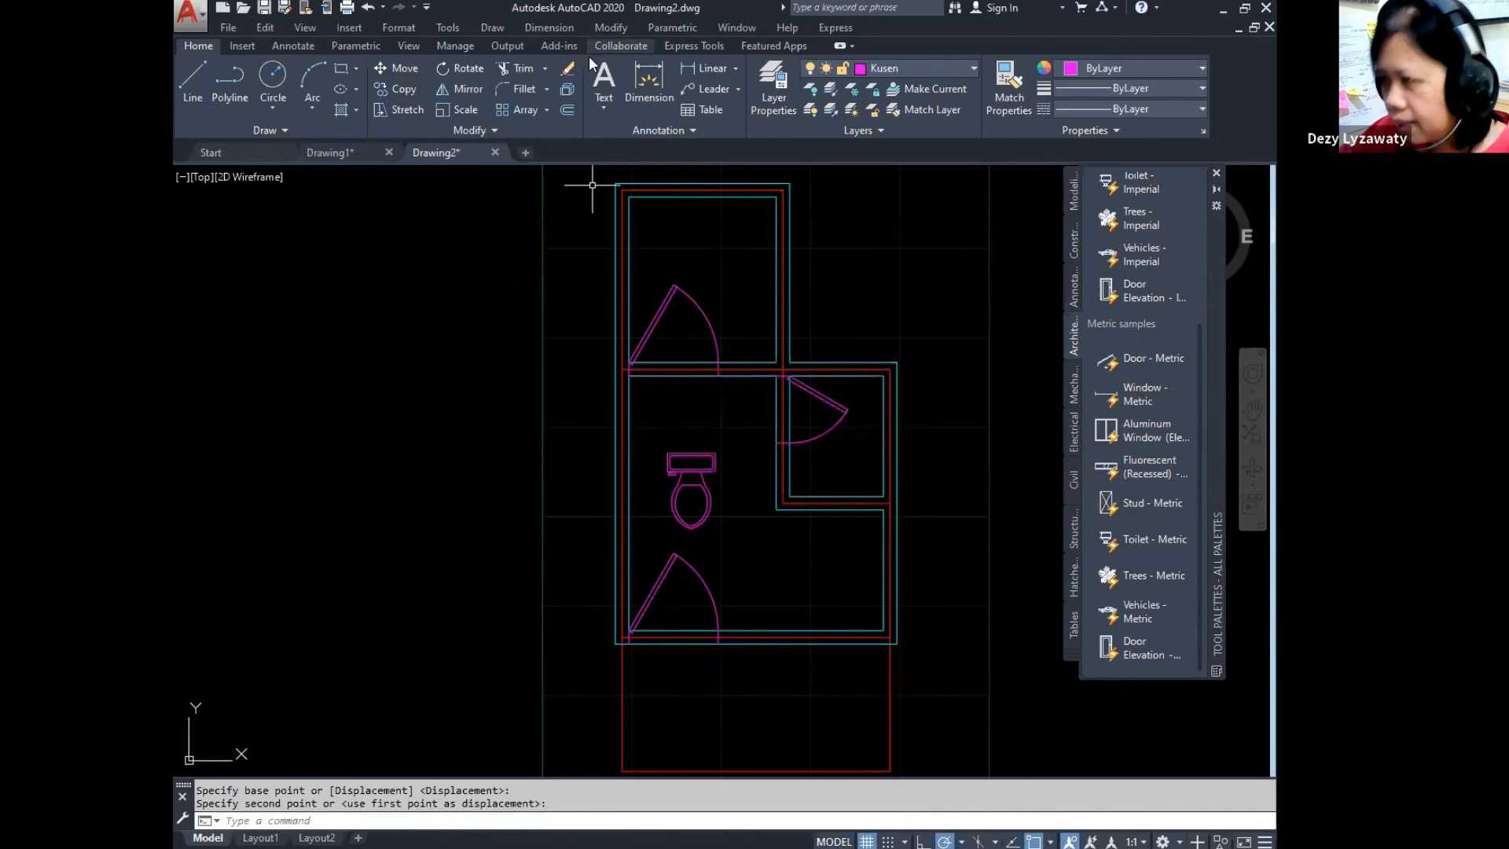
left_click(610, 30)
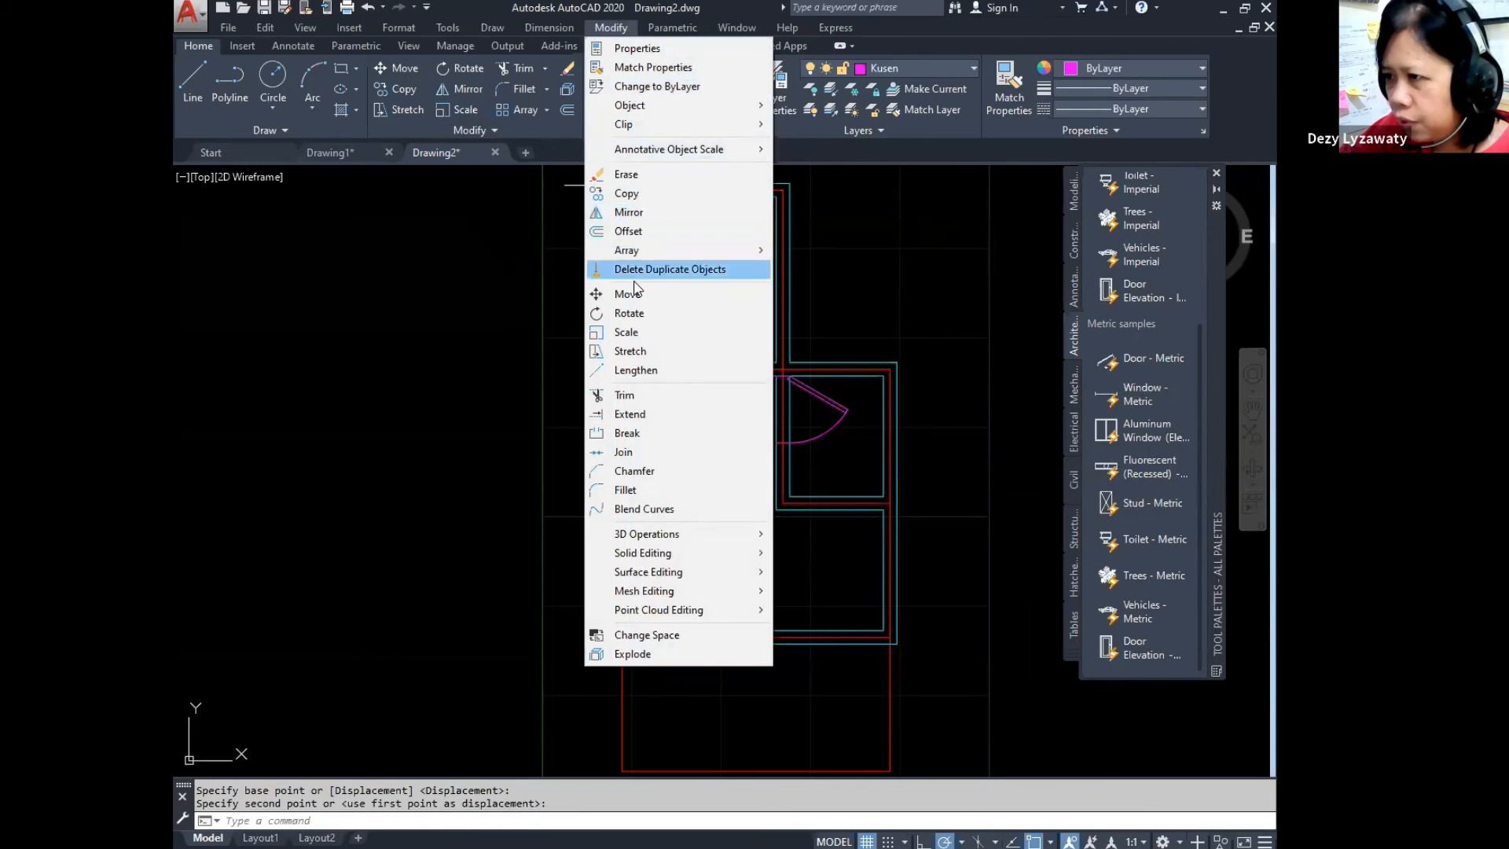
left_click(635, 314)
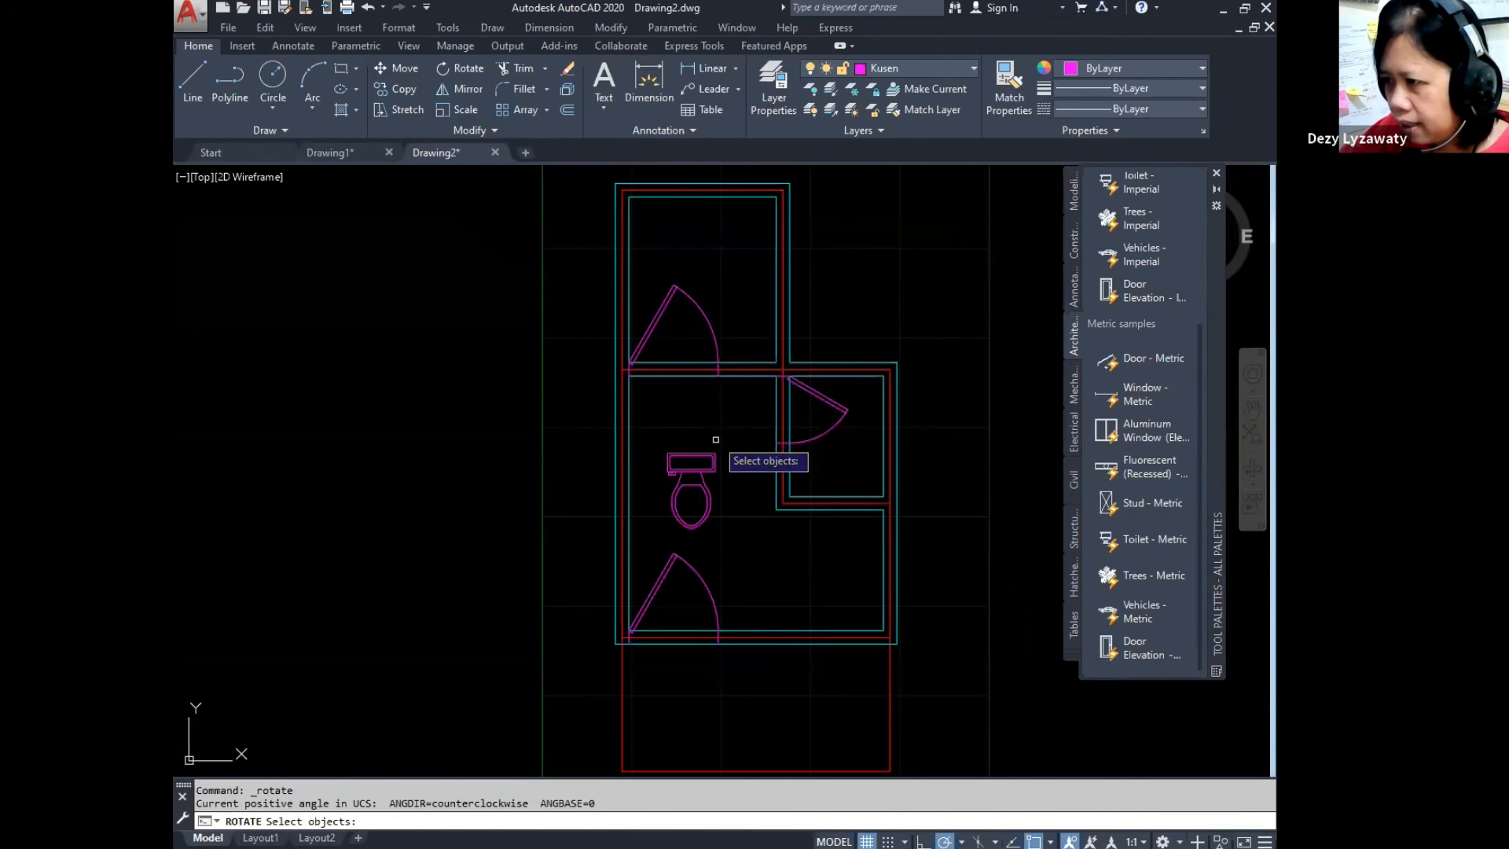
left_click(714, 457)
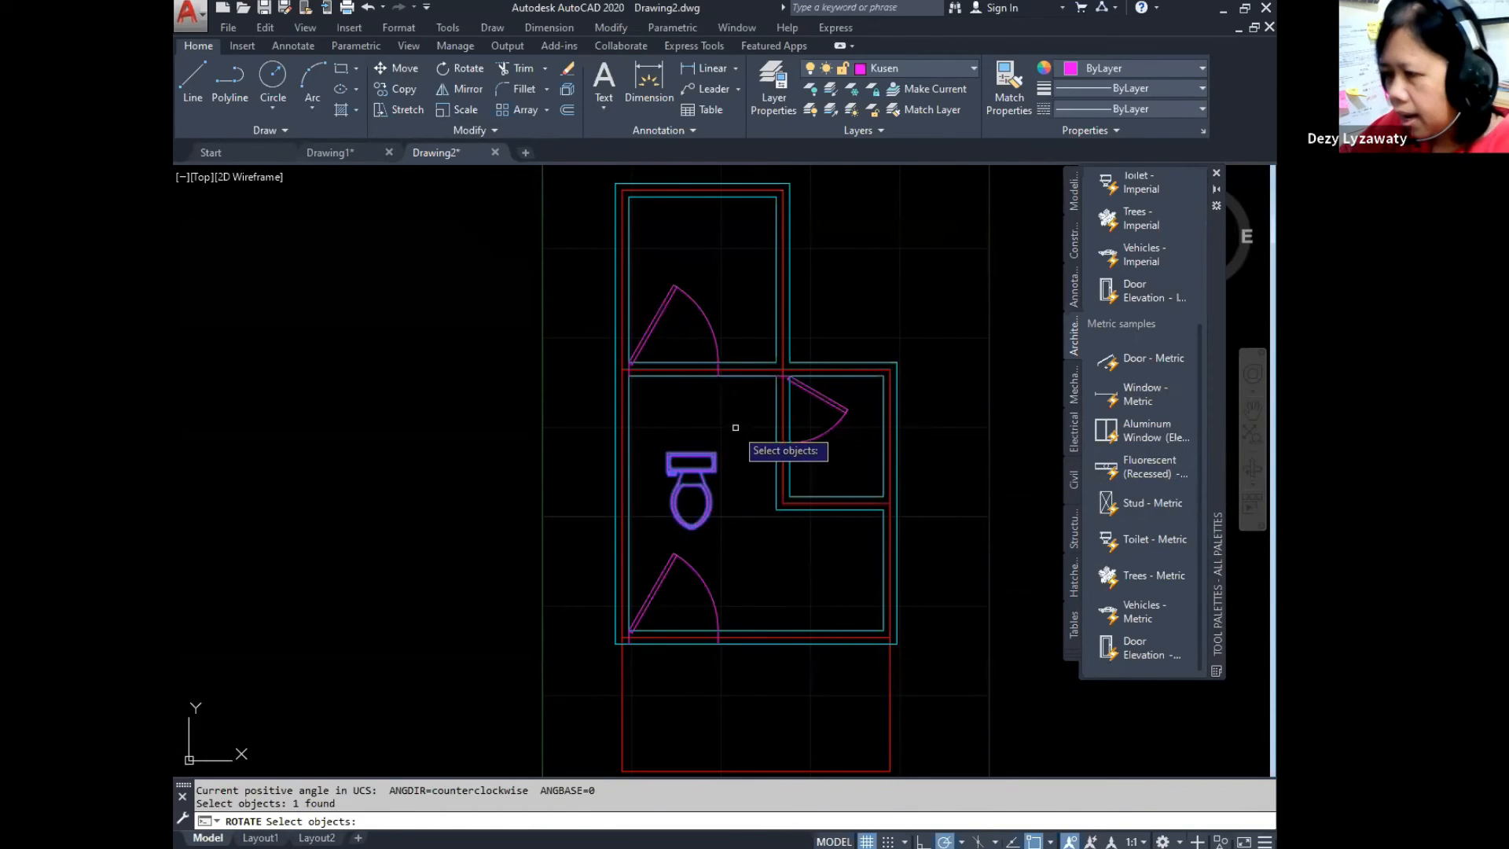
key("Return")
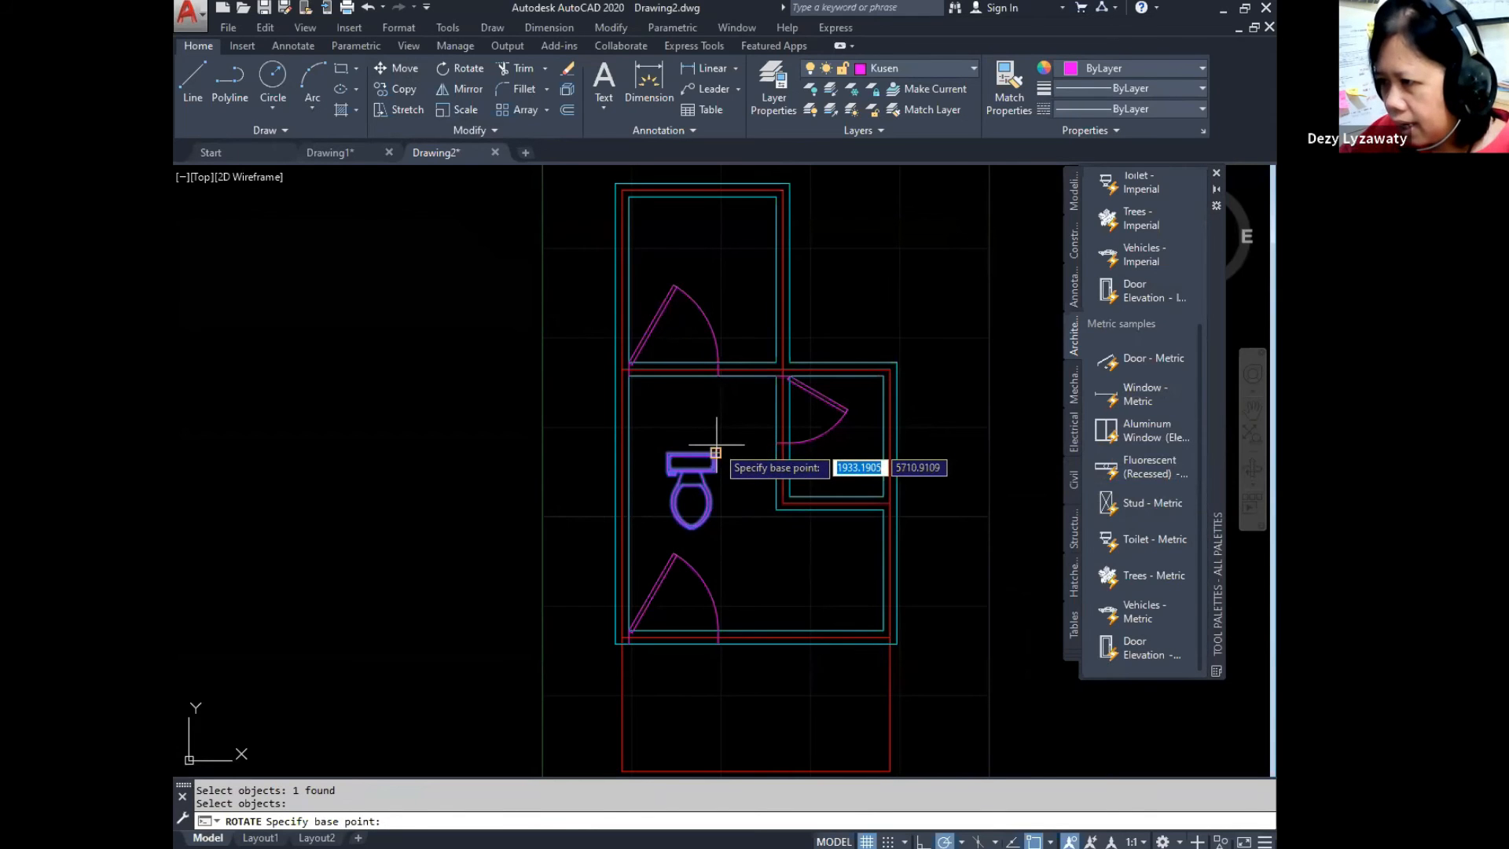
left_click(713, 453)
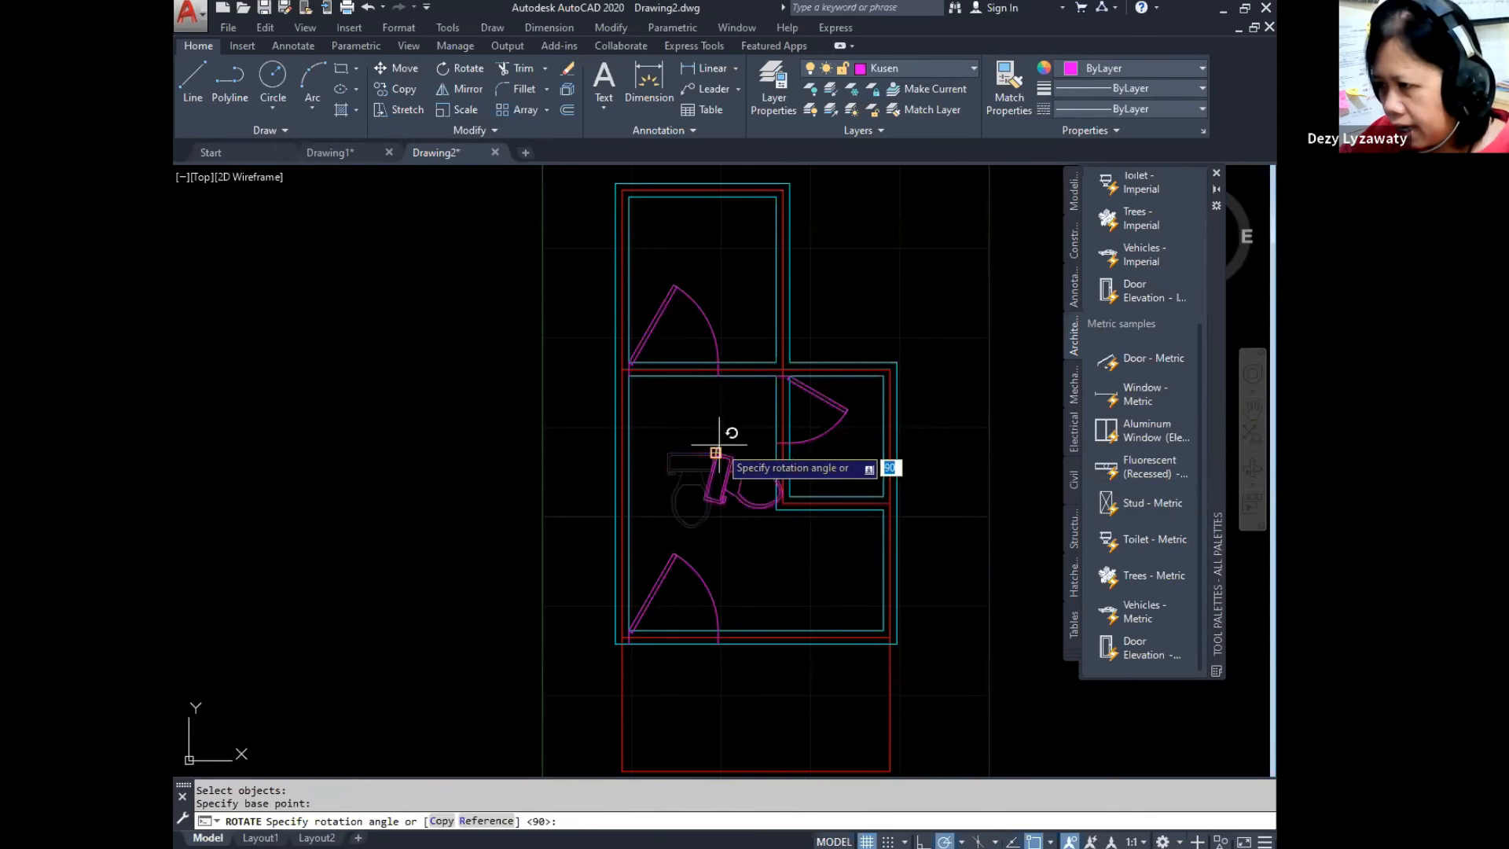
left_click(668, 448)
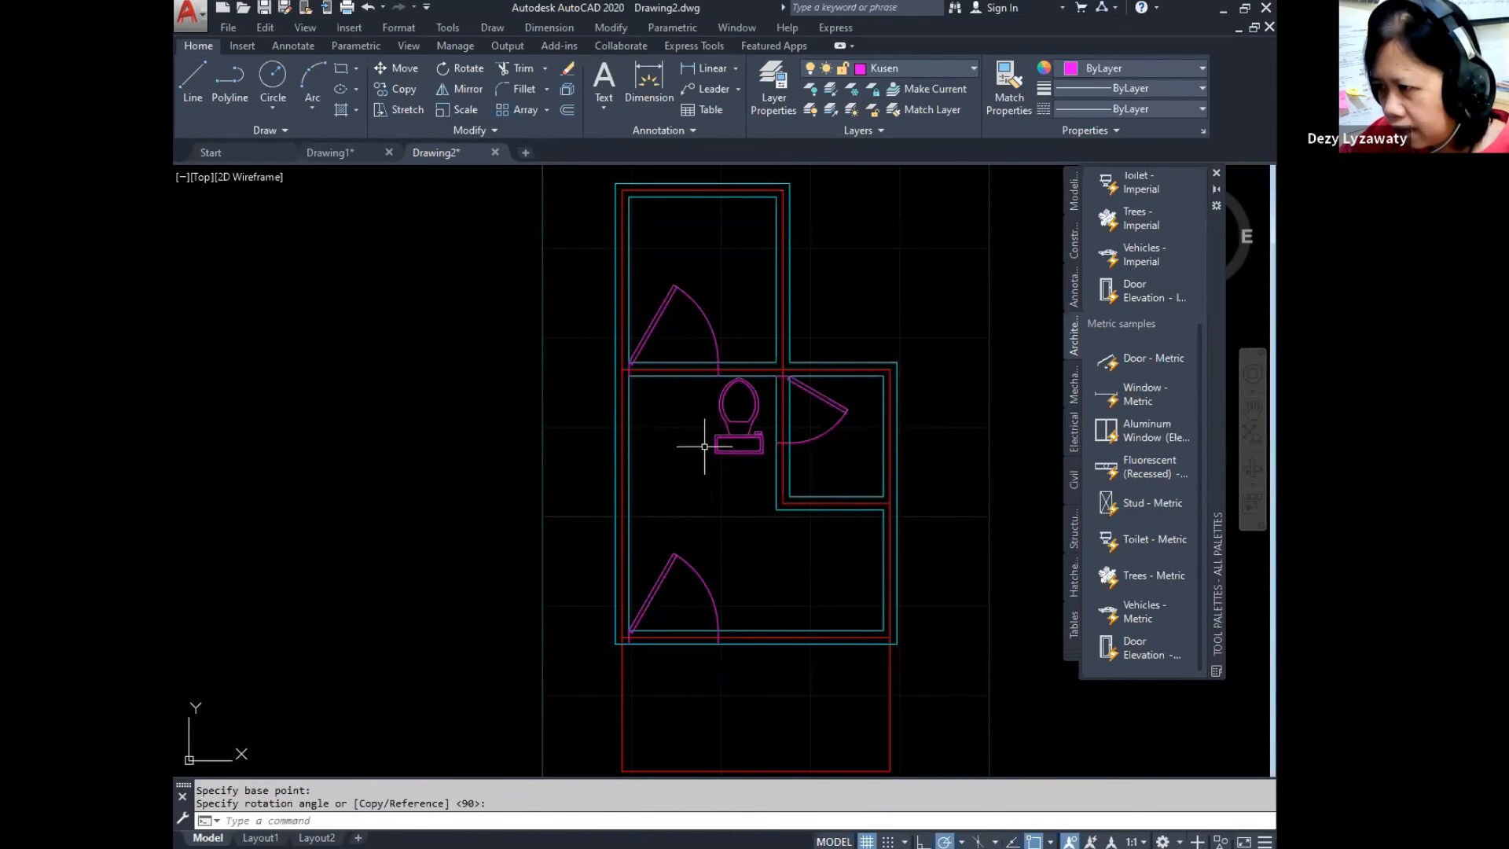
Step: Move the rotated toilet by its tank corner into the small room, with the tank against that room's lower inner wall line
left_click(618, 27)
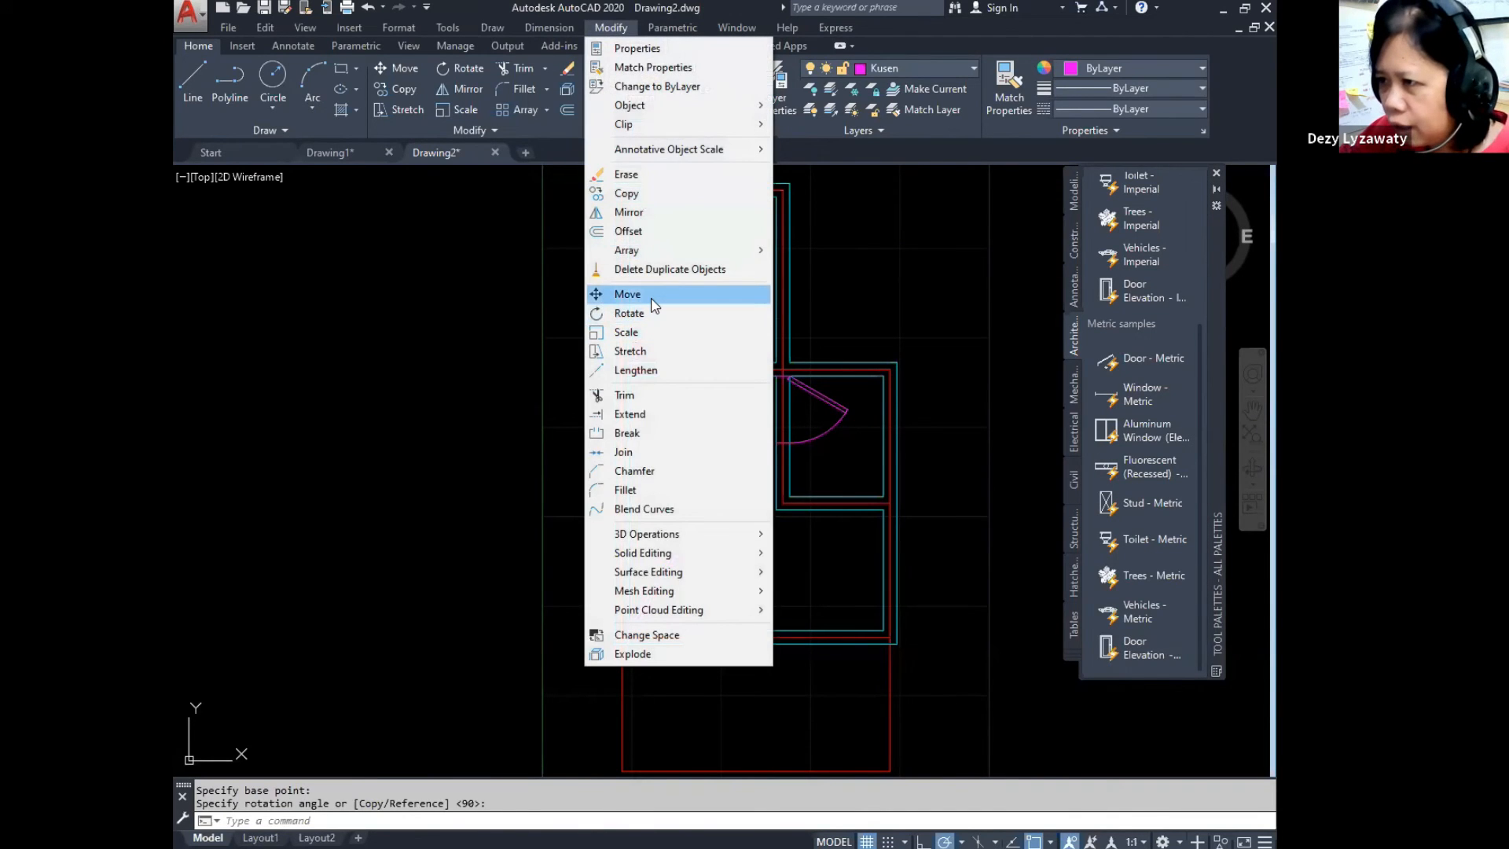
left_click(652, 300)
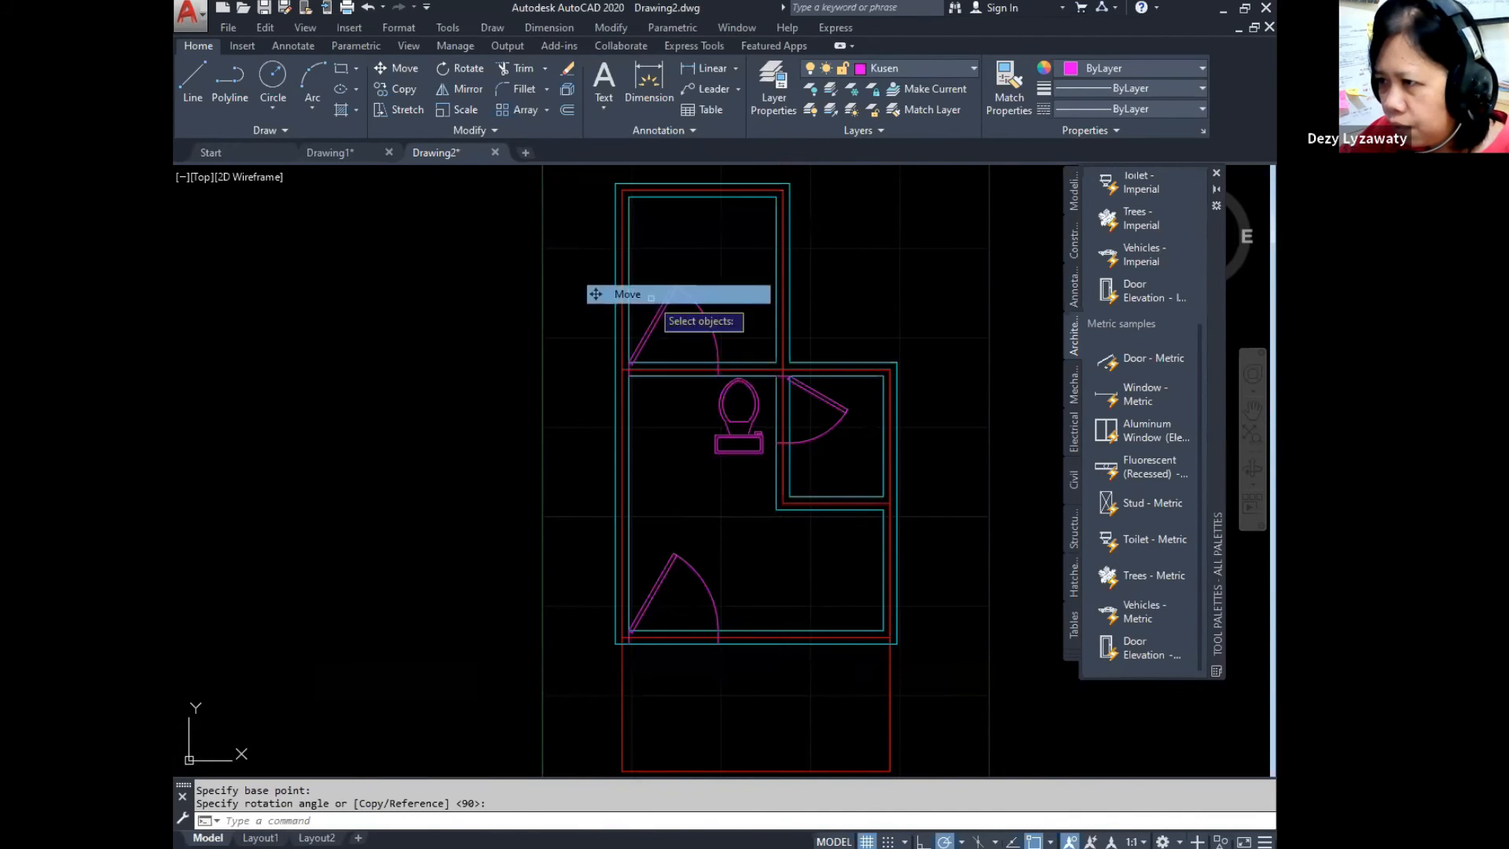
left_click(744, 454)
key("Return")
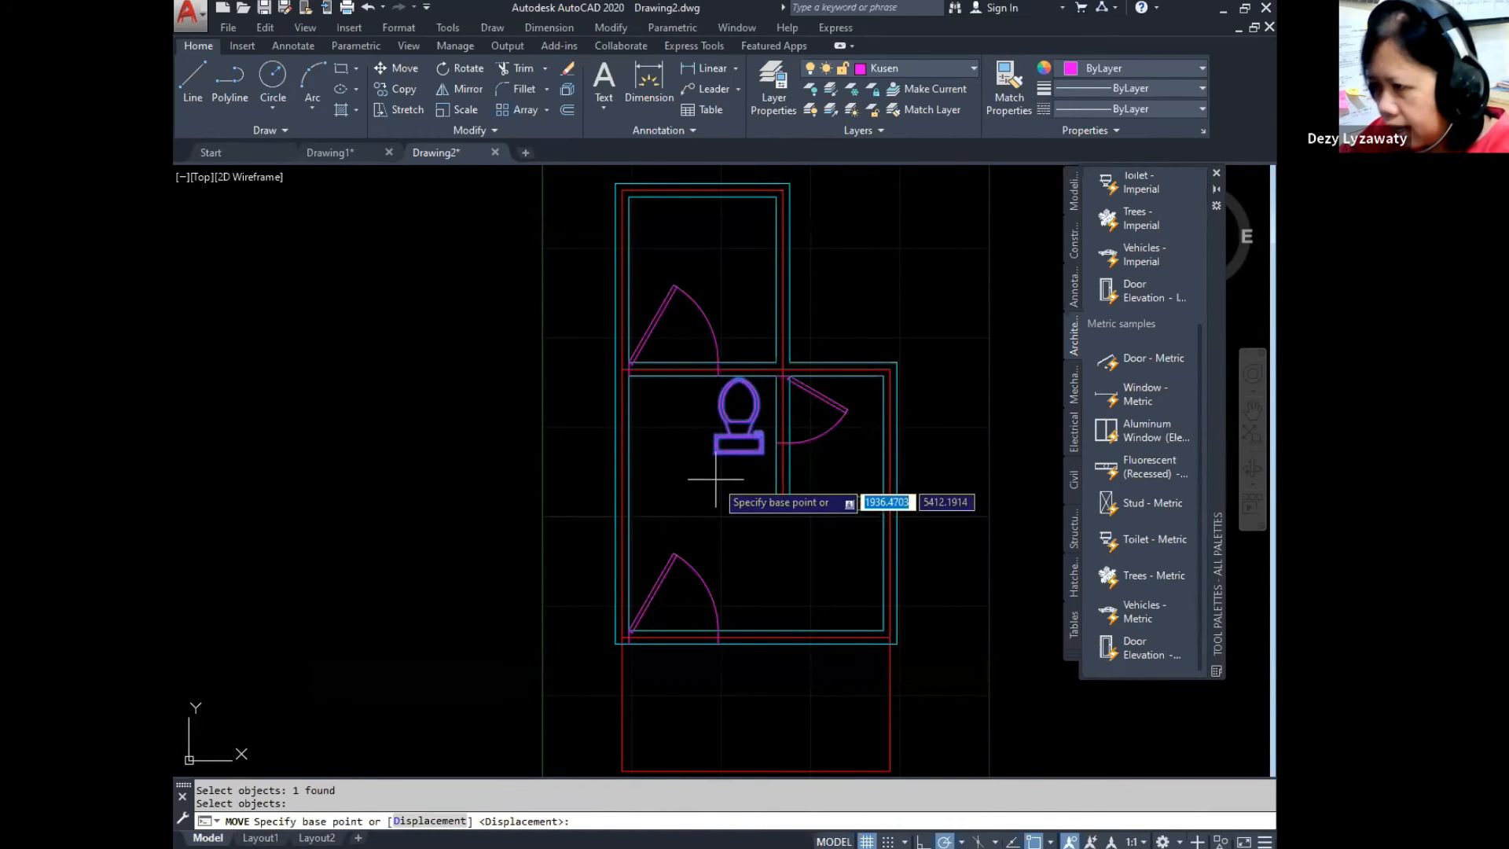
left_click(720, 450)
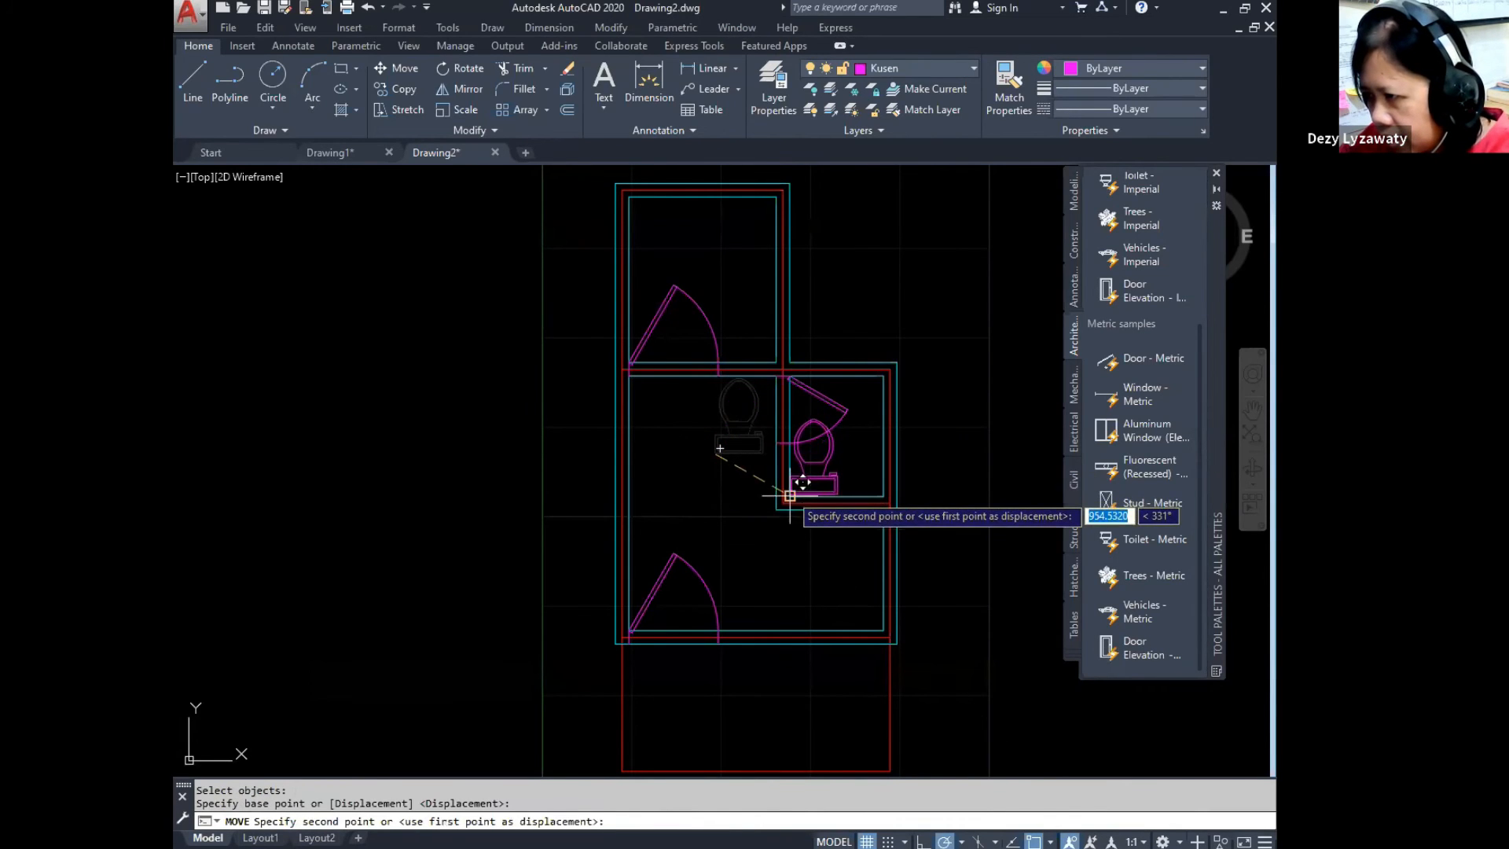
left_click(823, 495)
key("Return")
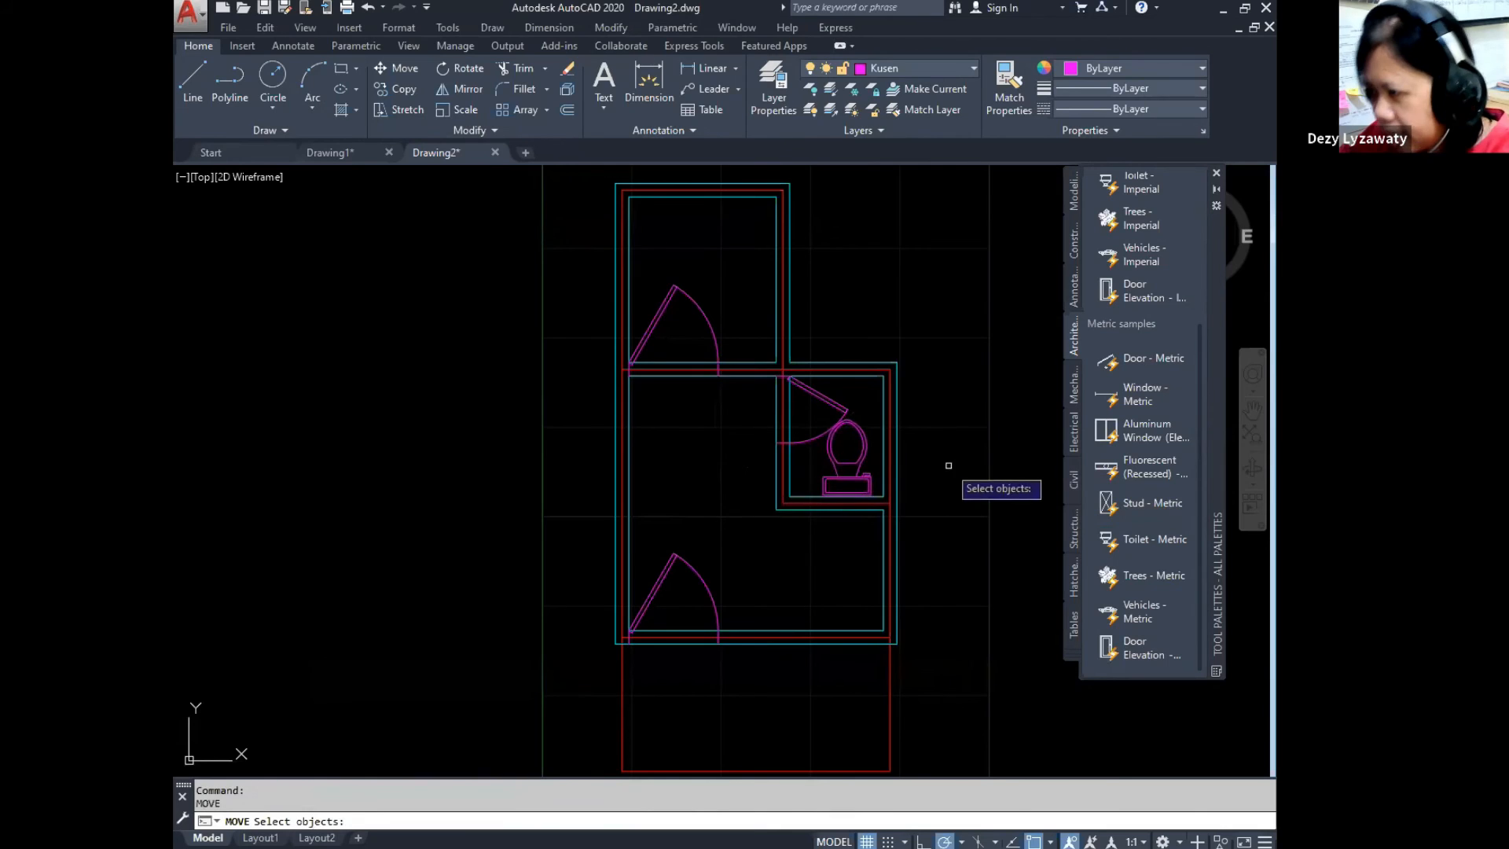
middle_click_drag(902, 471, 872, 470)
key("Escape")
scroll(825, 437, "down", 3)
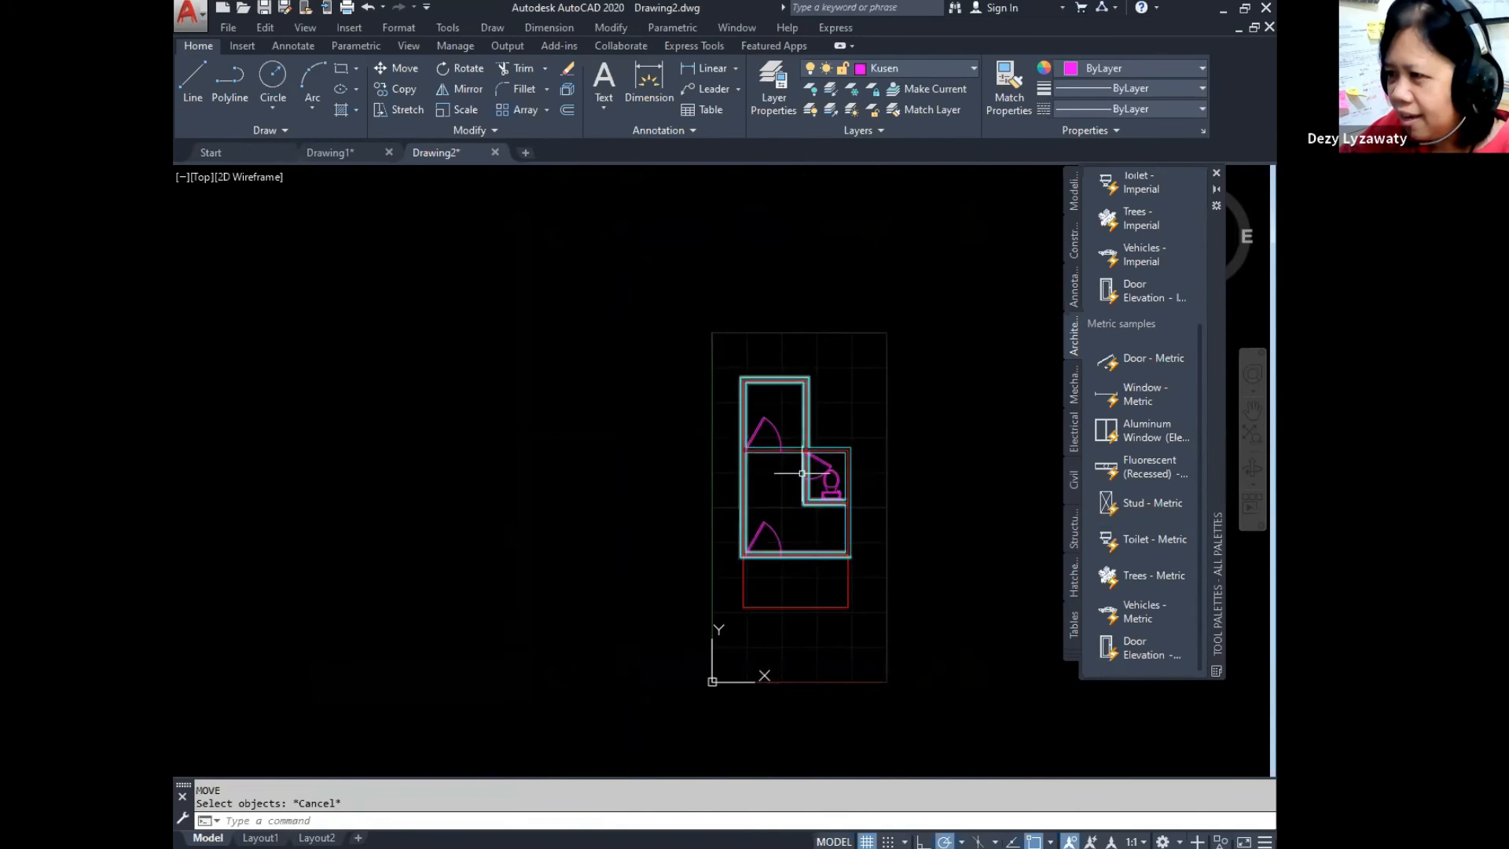
Step: Place a metric window block in the empty area beside the upper room and shorten its length
scroll(791, 438, "up", 2)
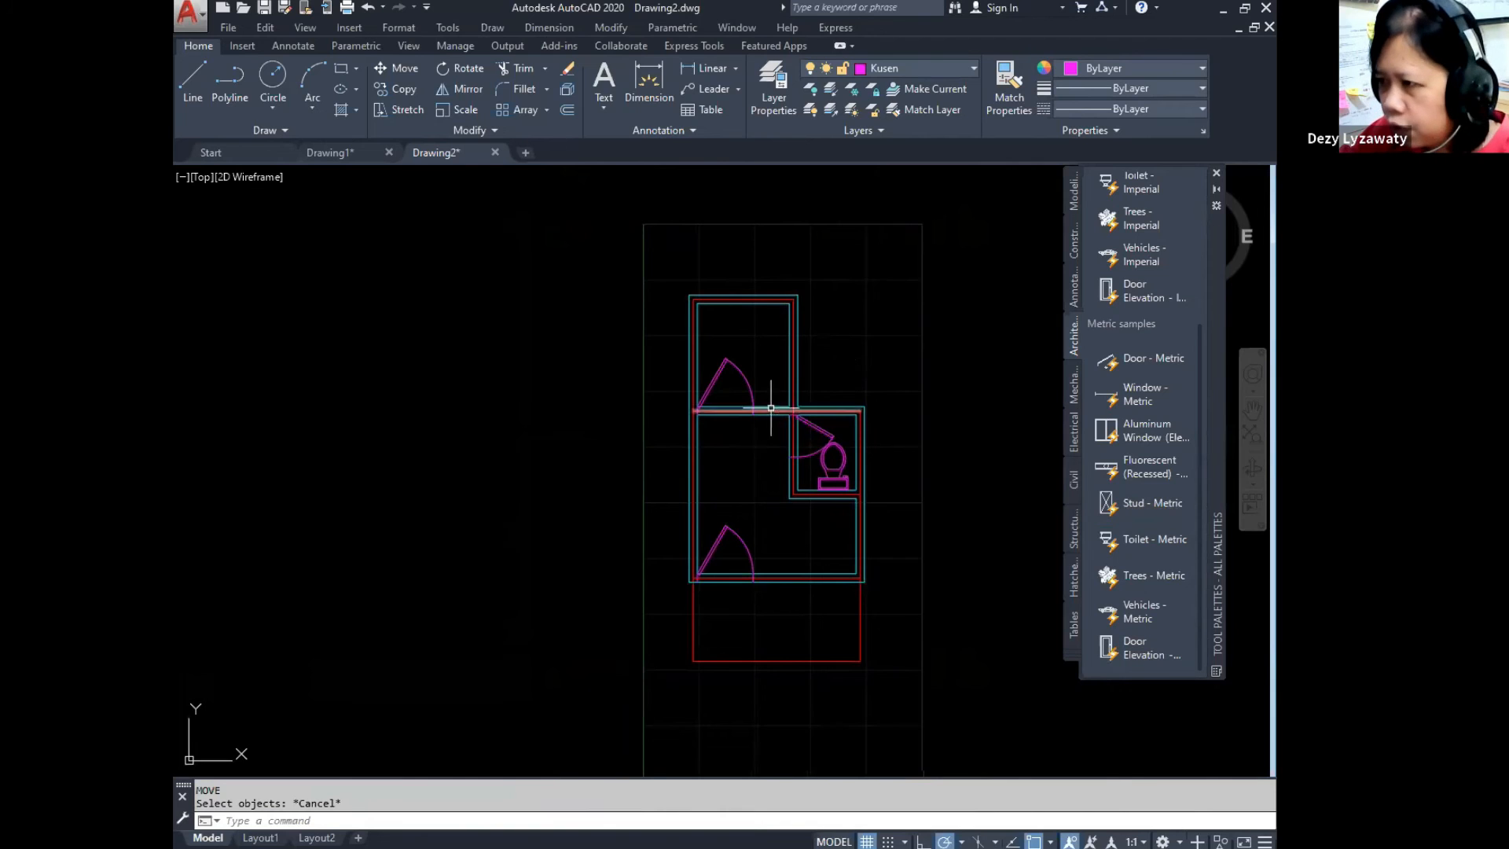
middle_click_drag(772, 407, 763, 413)
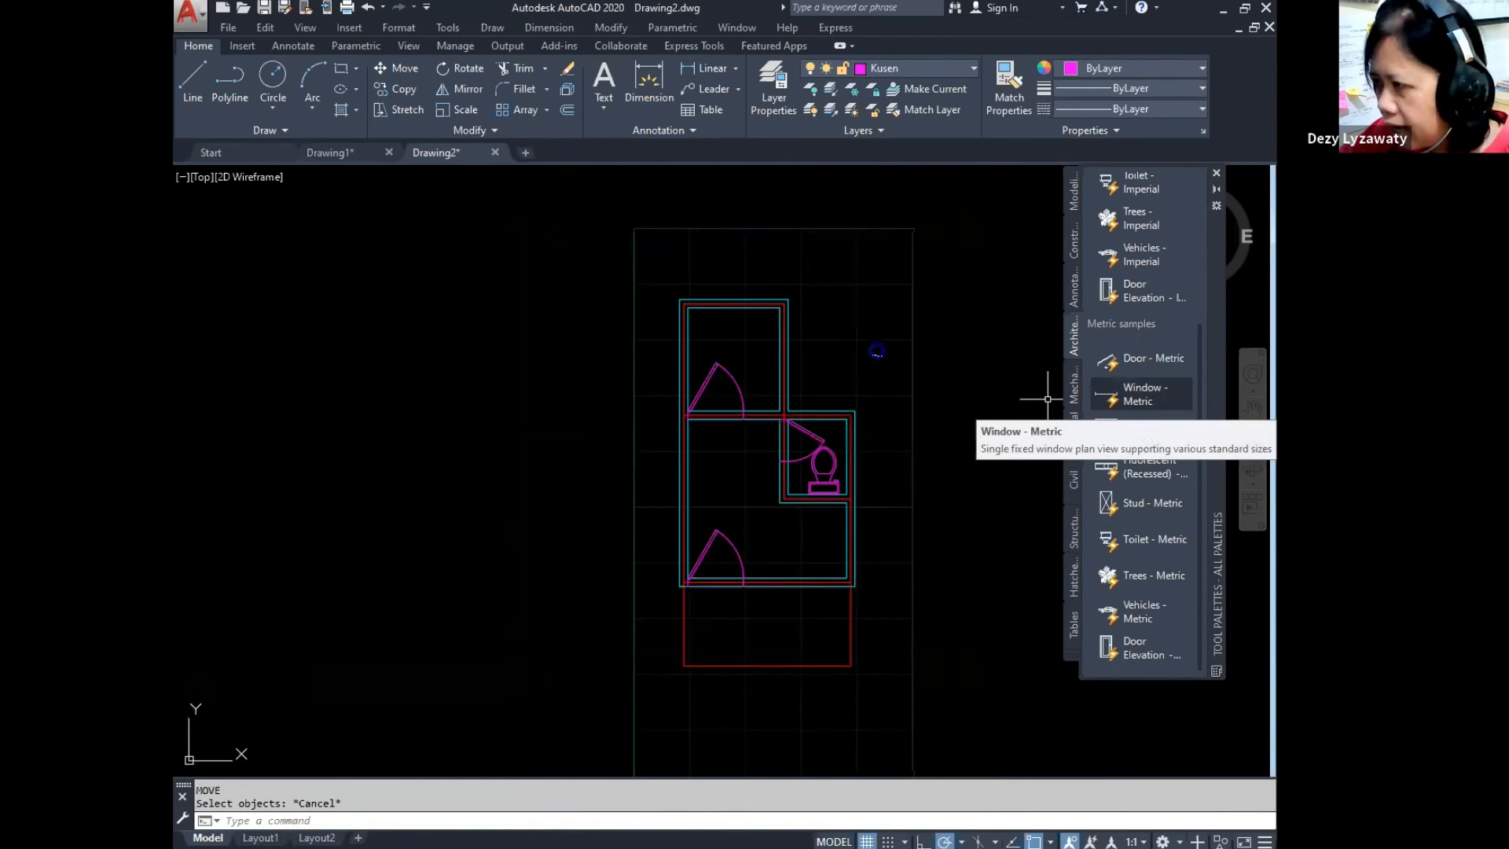
left_click_drag(1047, 399, 804, 348)
scroll(804, 348, "up", 4)
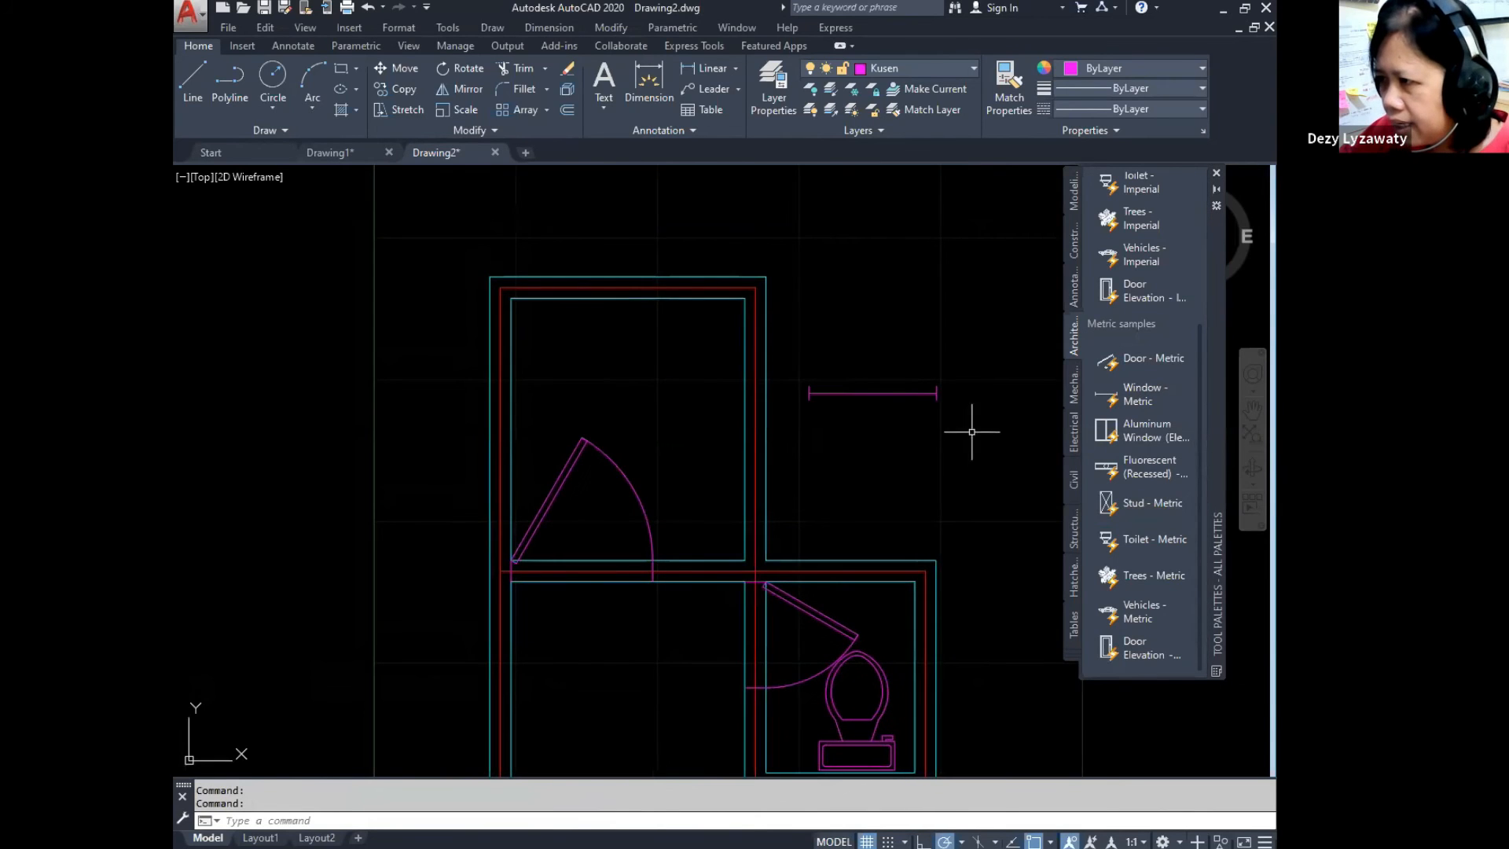
left_click(936, 393)
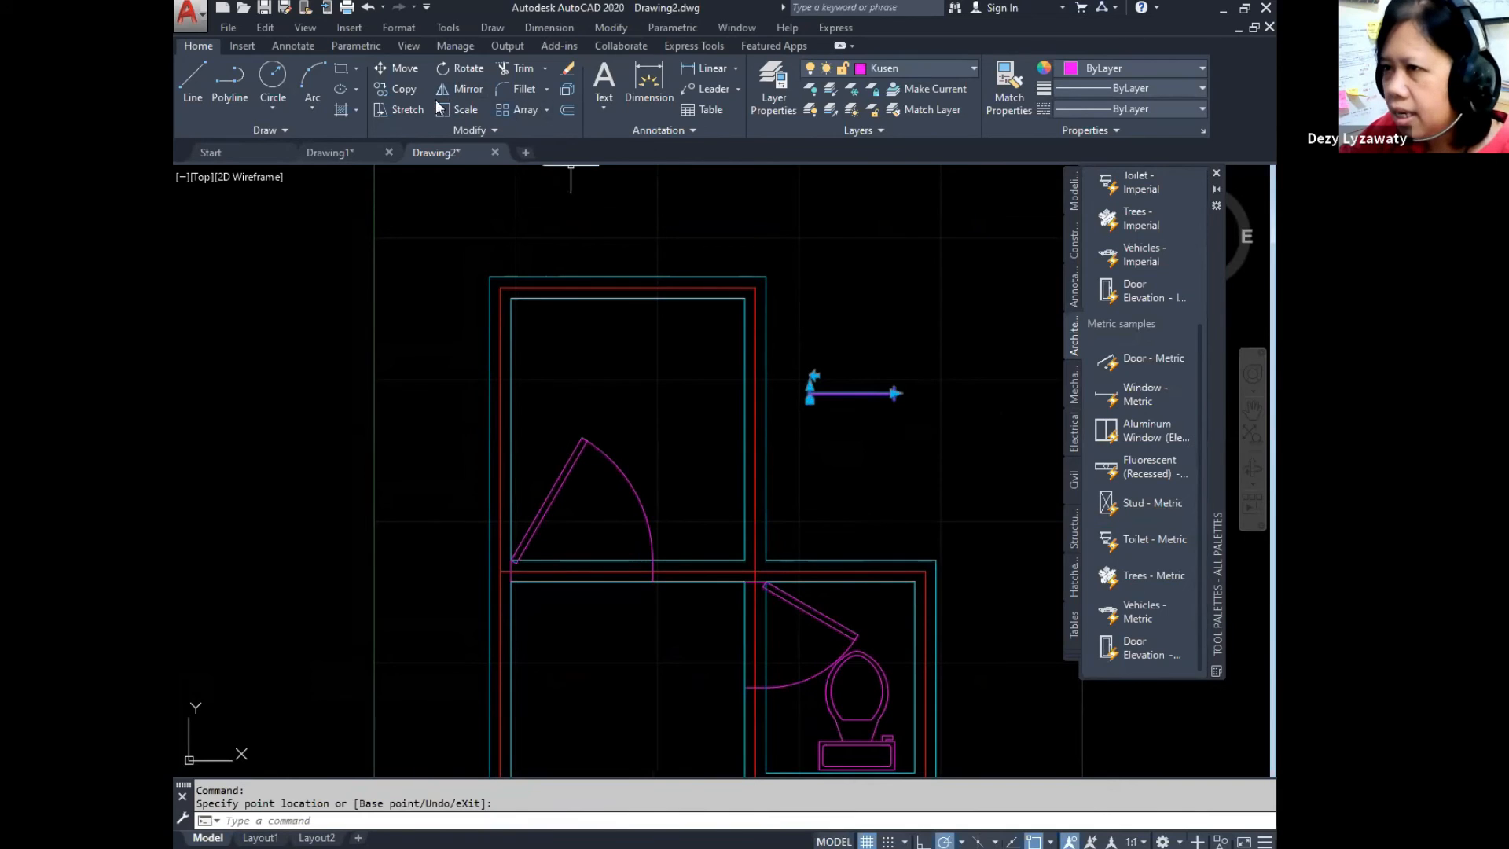
Step: Move the window by its upper end corner into the upper room's top wall, aligned with the inner side wall line
left_click(401, 76)
left_click(810, 385)
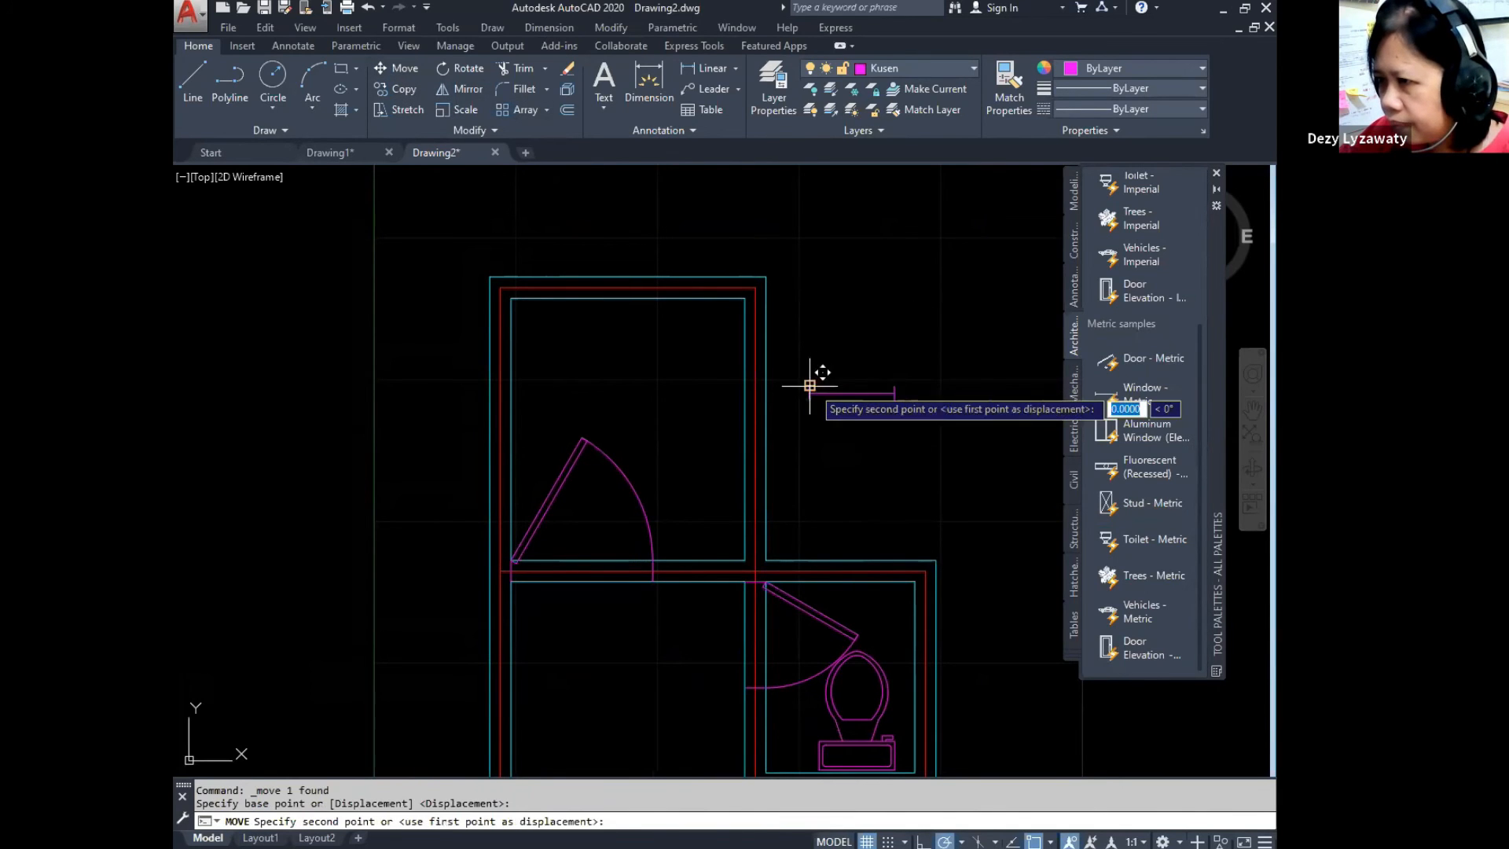
scroll(542, 311, "up", 3)
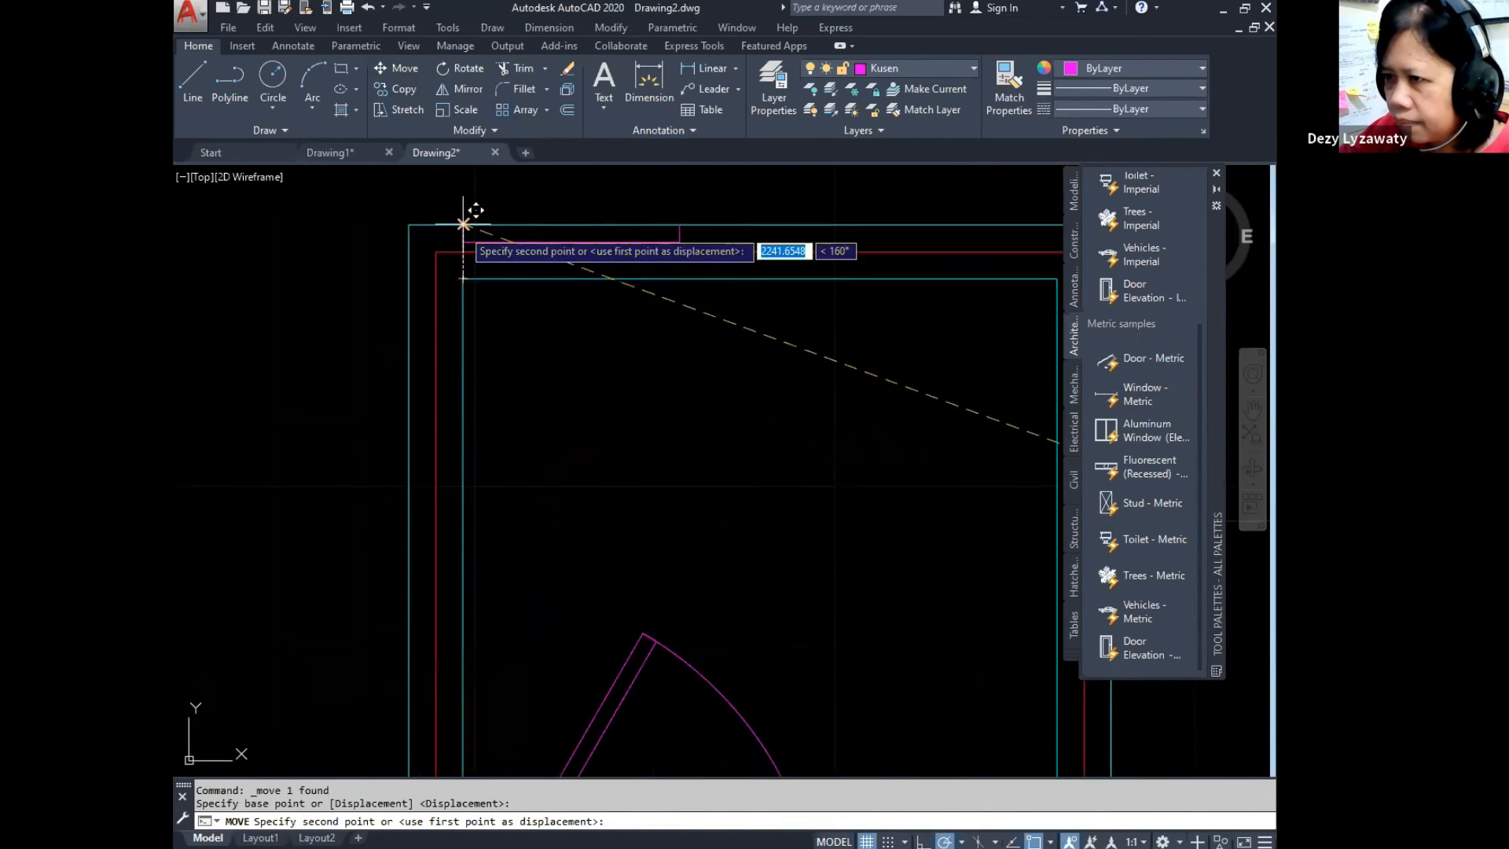
left_click(574, 255)
Step: Flip the window both ways so it extends into the upper room, just below the top wall's inner line
left_click(465, 262)
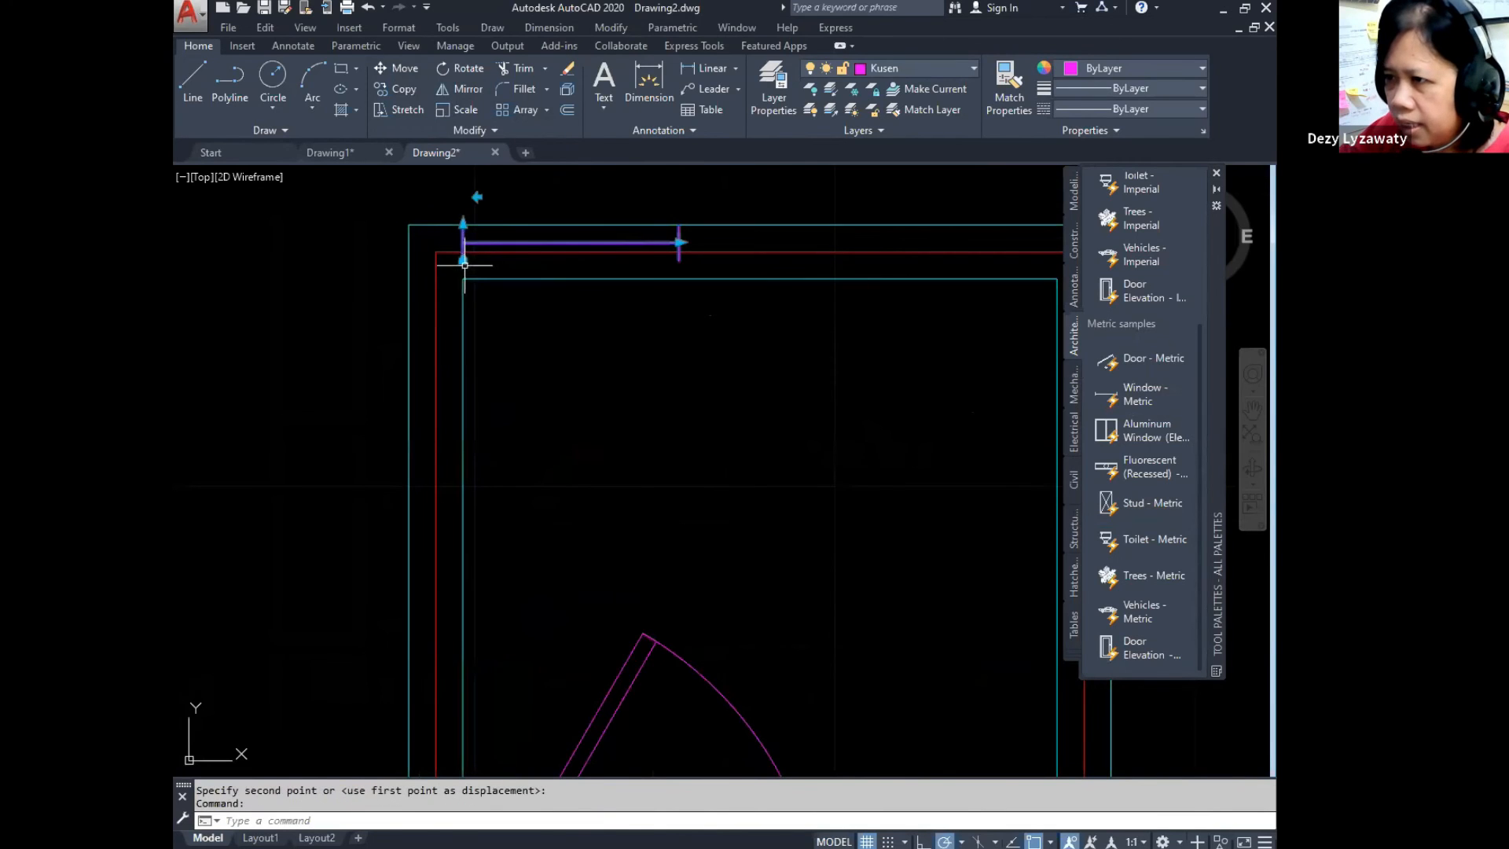
left_click(463, 260)
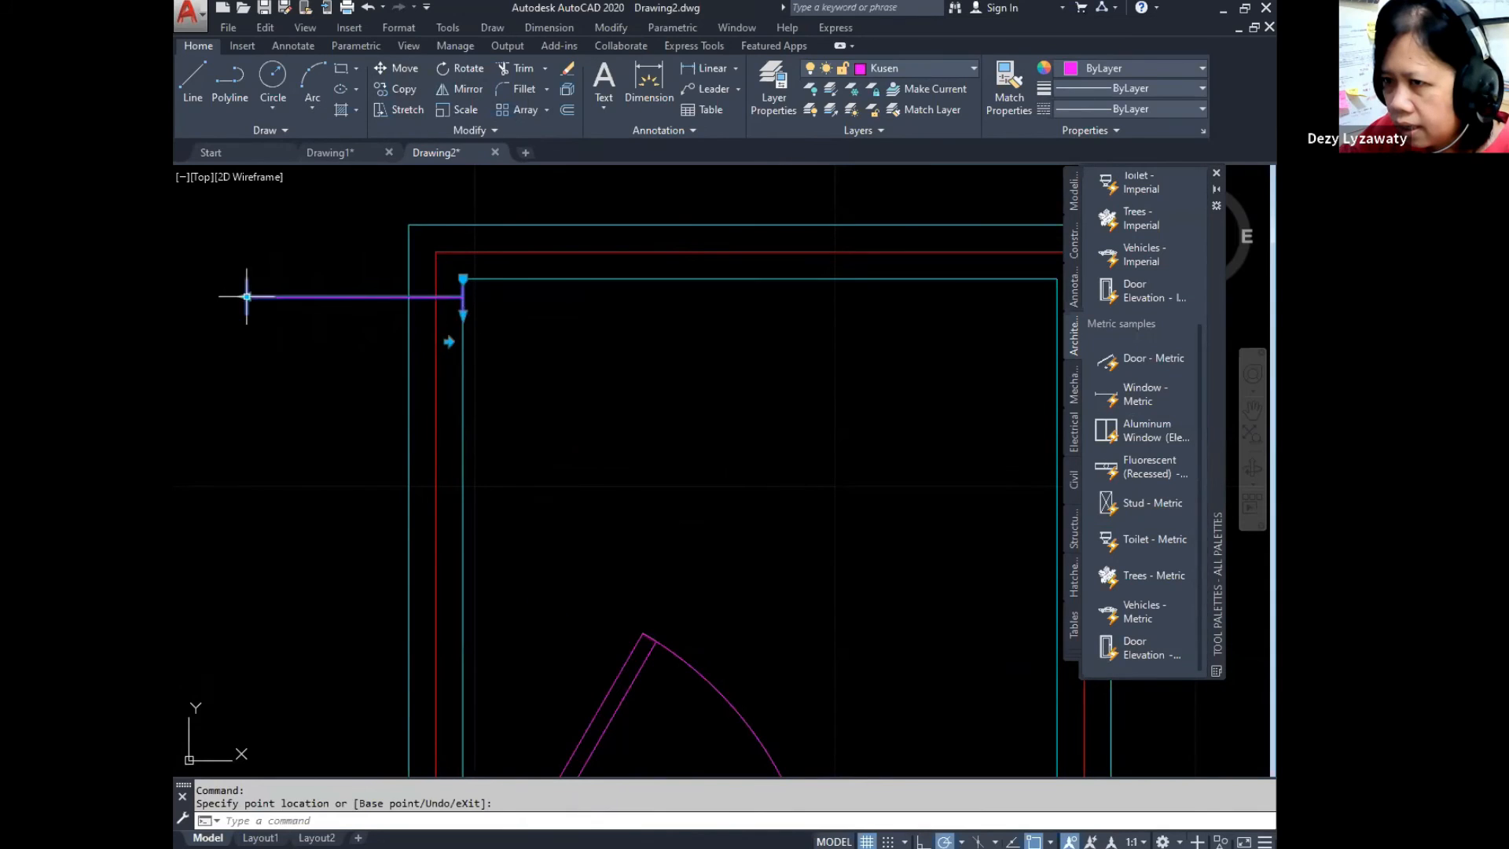
key("Escape")
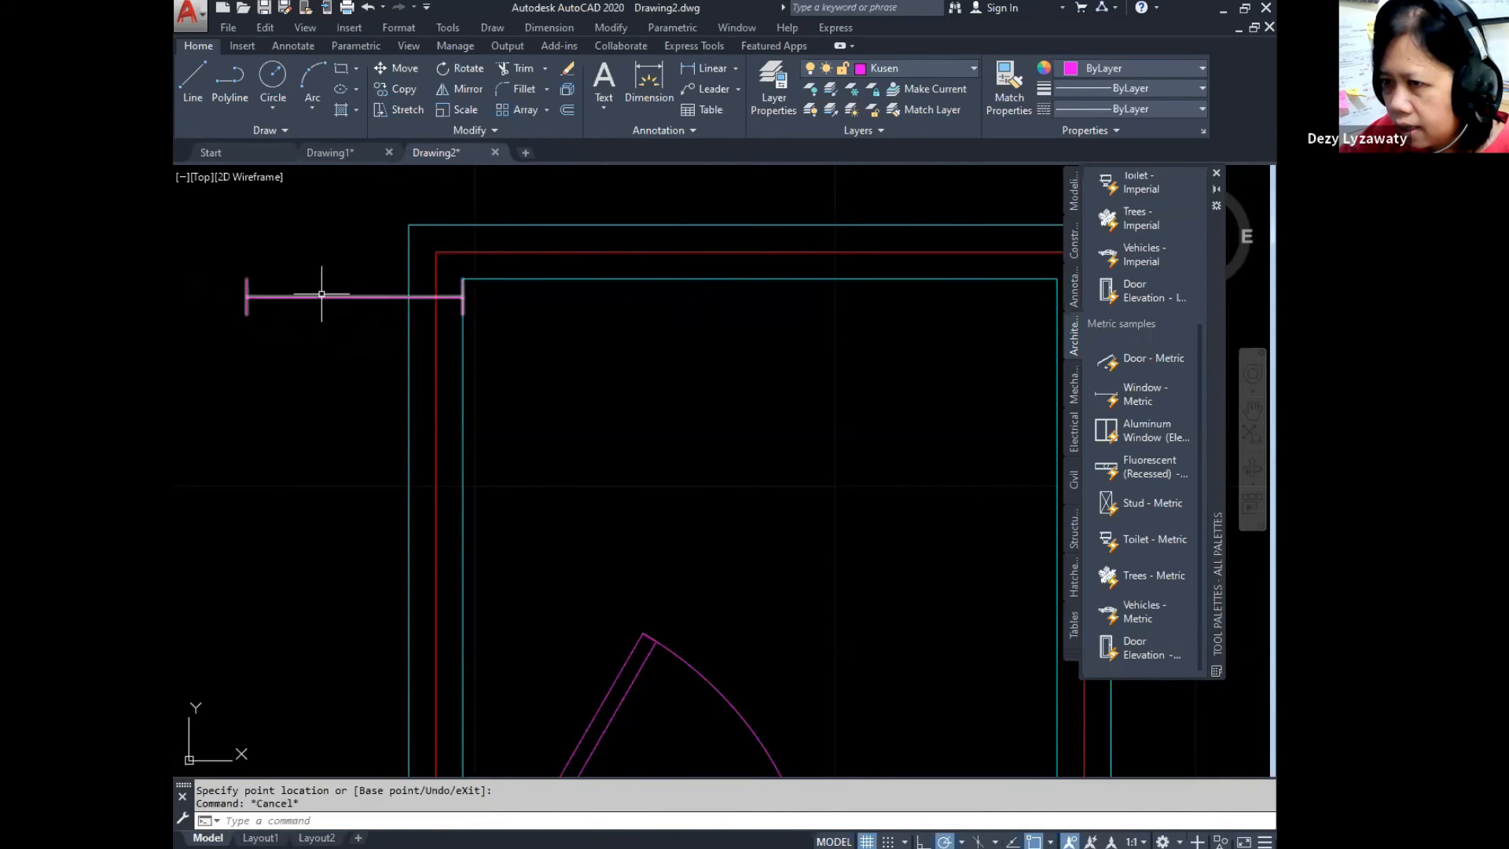
left_click(463, 314)
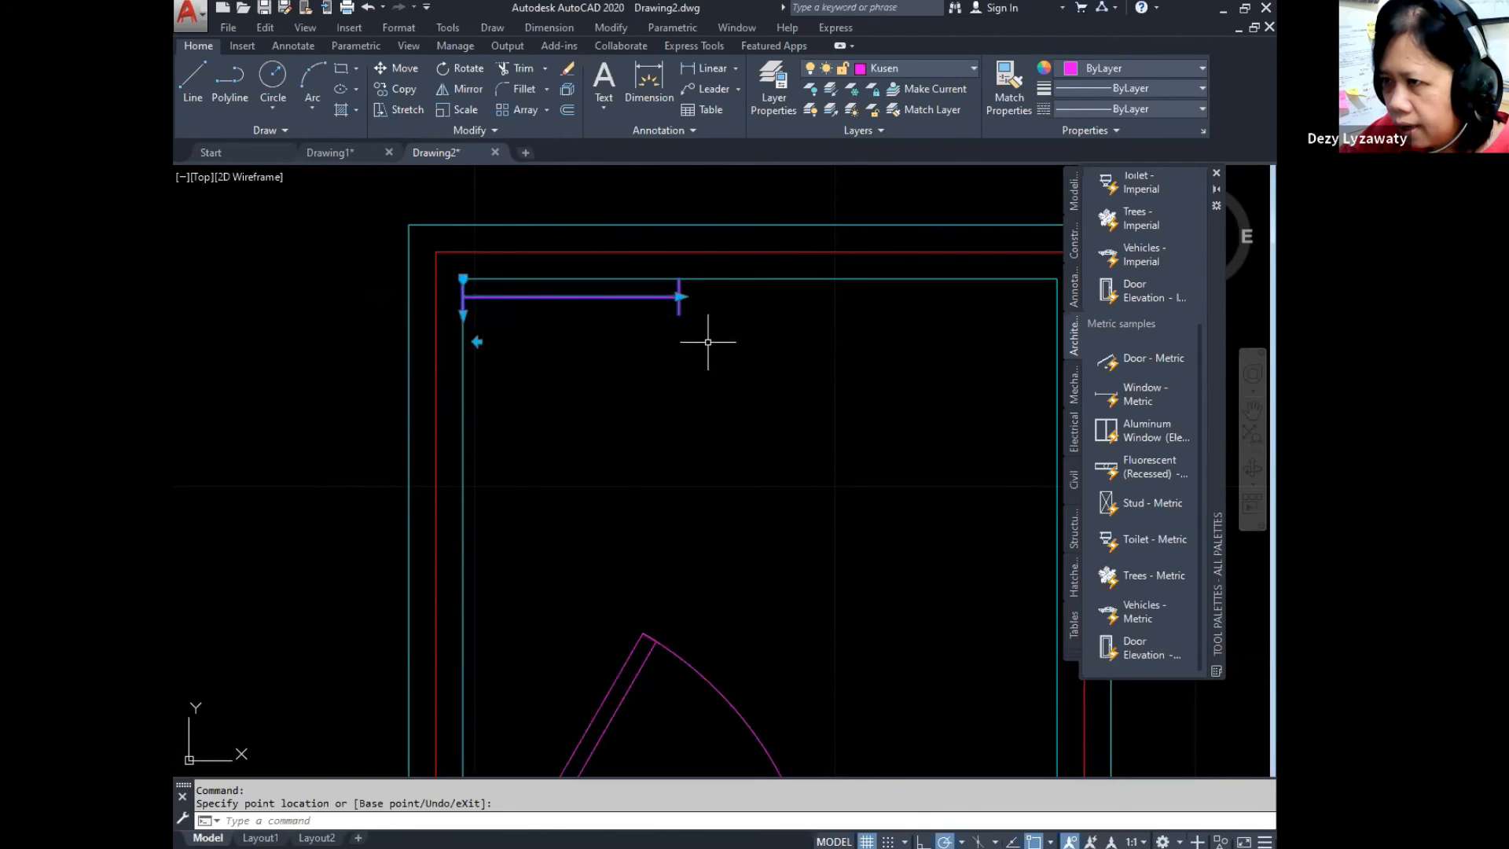
key("Escape")
key("Escape")
Step: Move the flipped window from the upper room's inner corner up to the top wall's outer line
type("m")
key("Return")
left_click(550, 298)
key("Return")
left_click(463, 279)
left_click(462, 224)
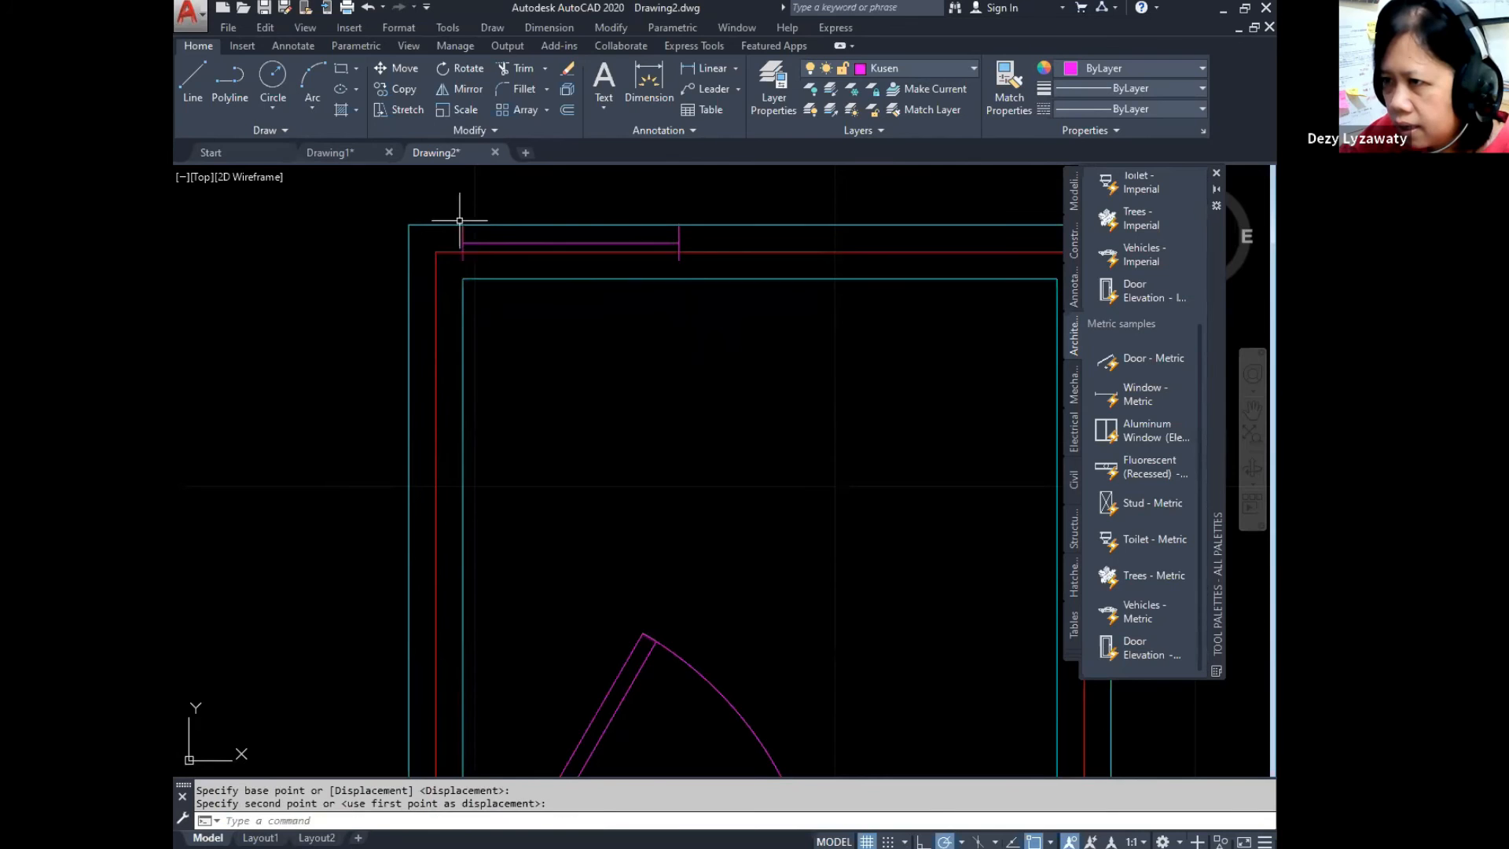
Step: Stretch the window's depth to 150 so it spans the full thickness of the top wall
left_click(475, 245)
left_click(465, 233)
left_click(463, 260)
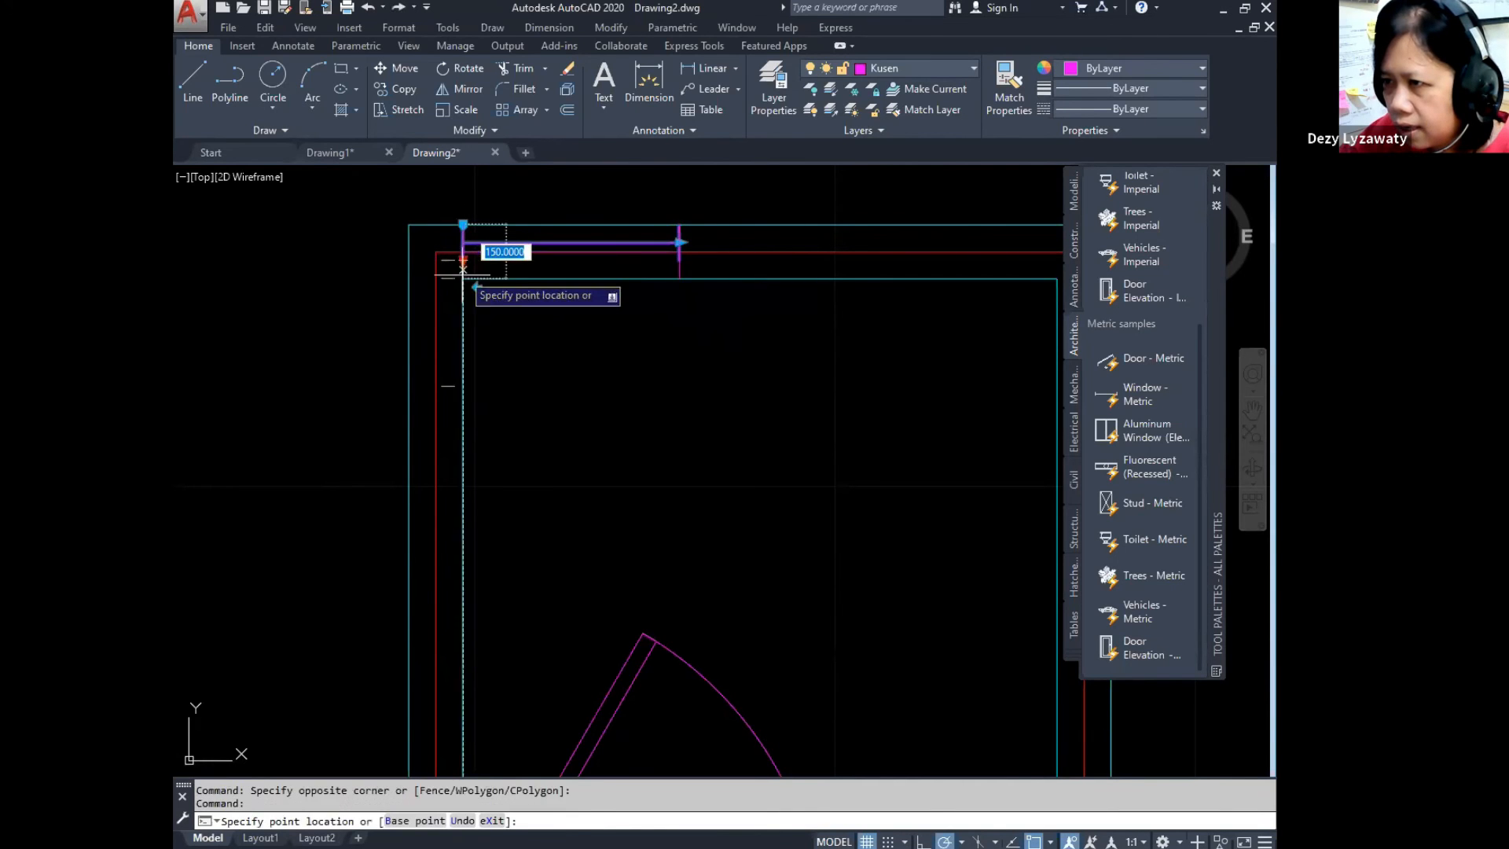
key("Escape")
scroll(675, 358, "down", 3)
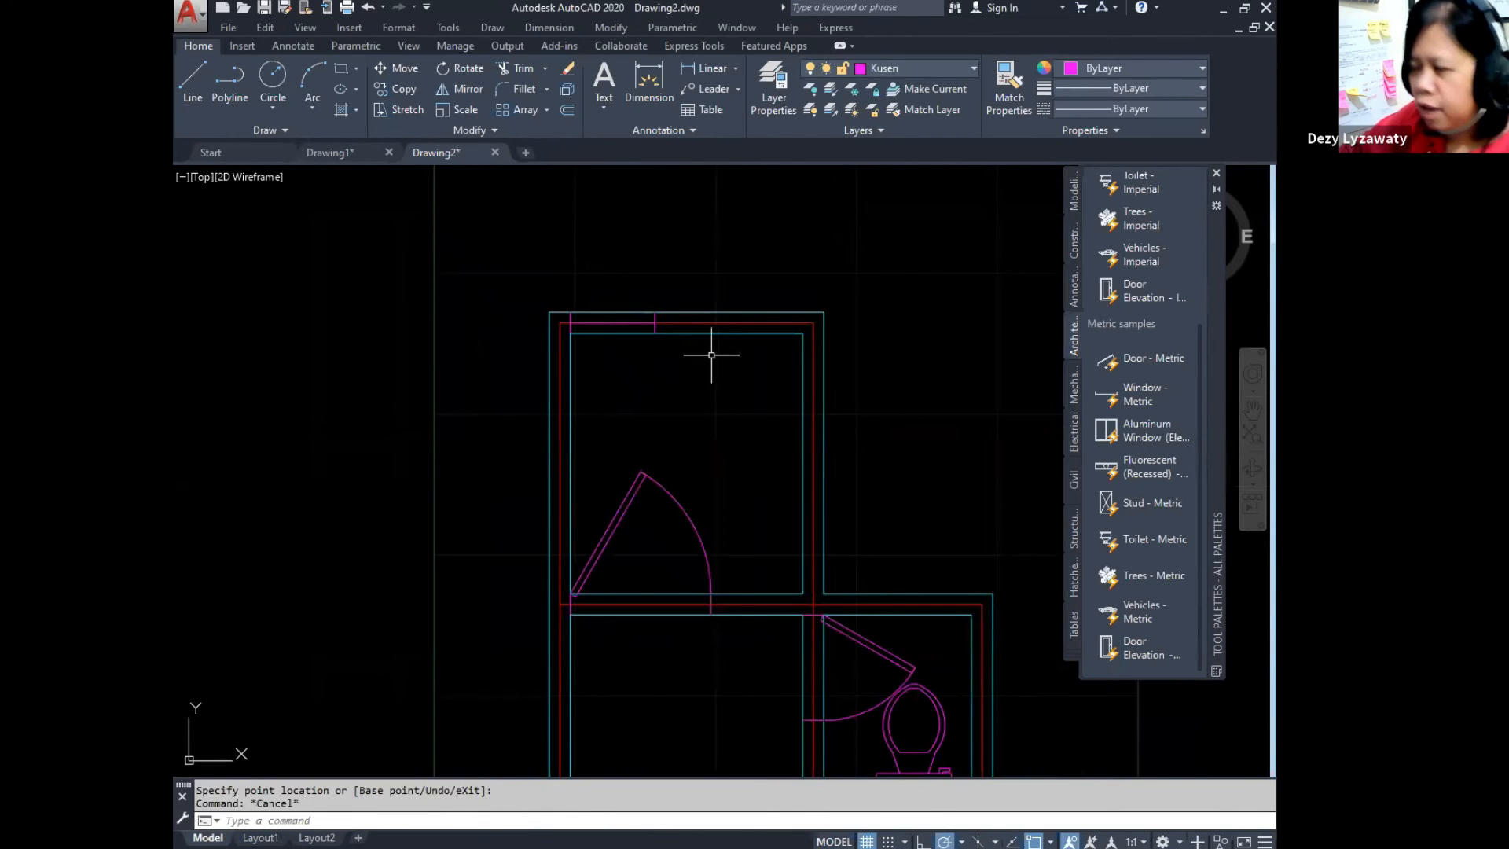
Step: Trim the middle wall's lines between the two jambs of the upper room's door, using the jambs as cutting edges
middle_click_drag(706, 459, 718, 287)
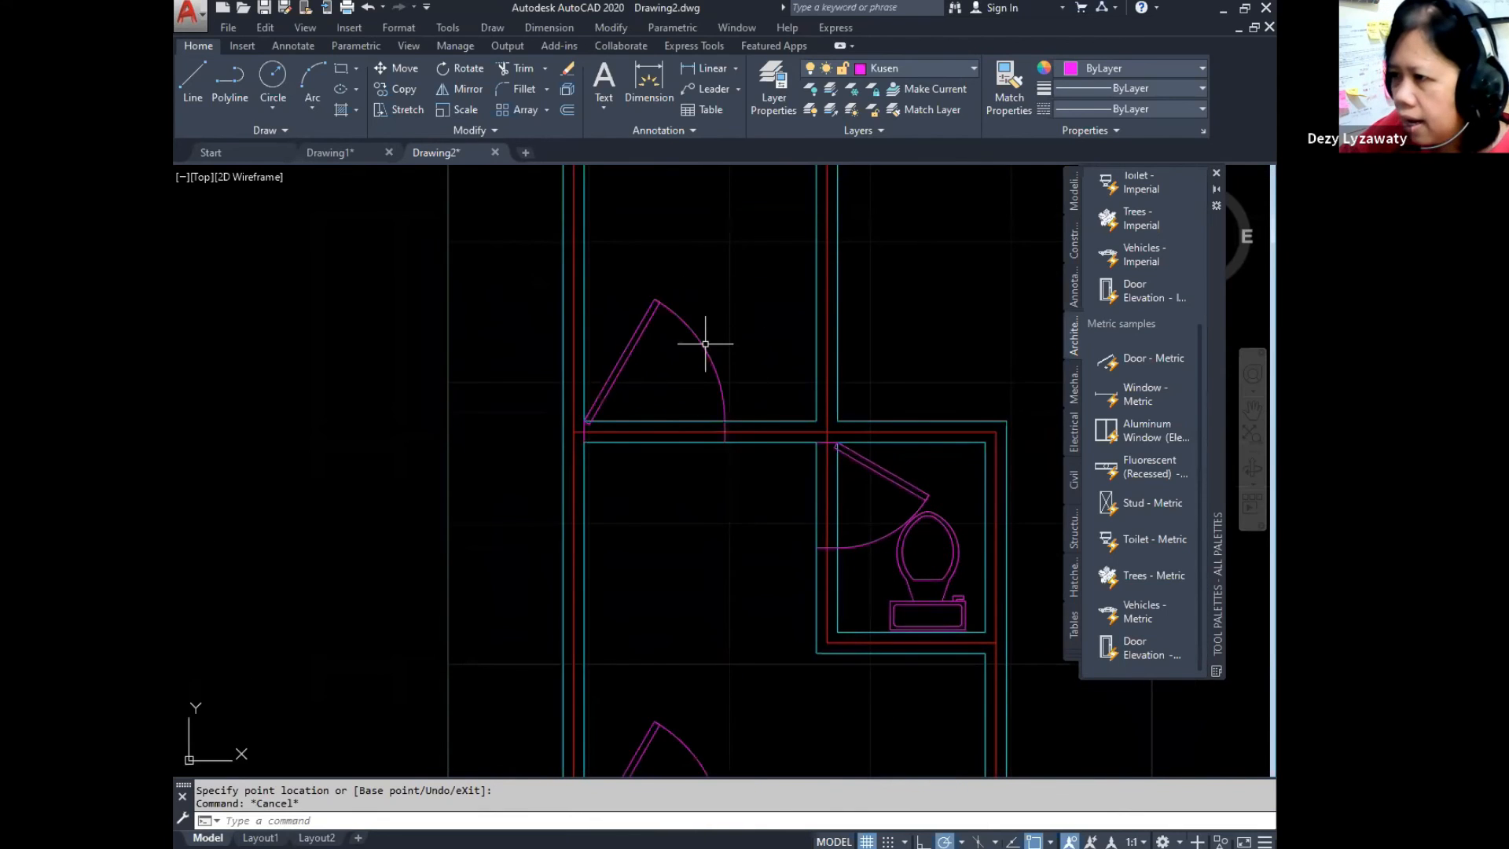
scroll(705, 338, "down", 2)
mouse_move(924, 493)
middle_mouse_down()
mouse_move(856, 433)
mouse_move(878, 455)
middle_mouse_up()
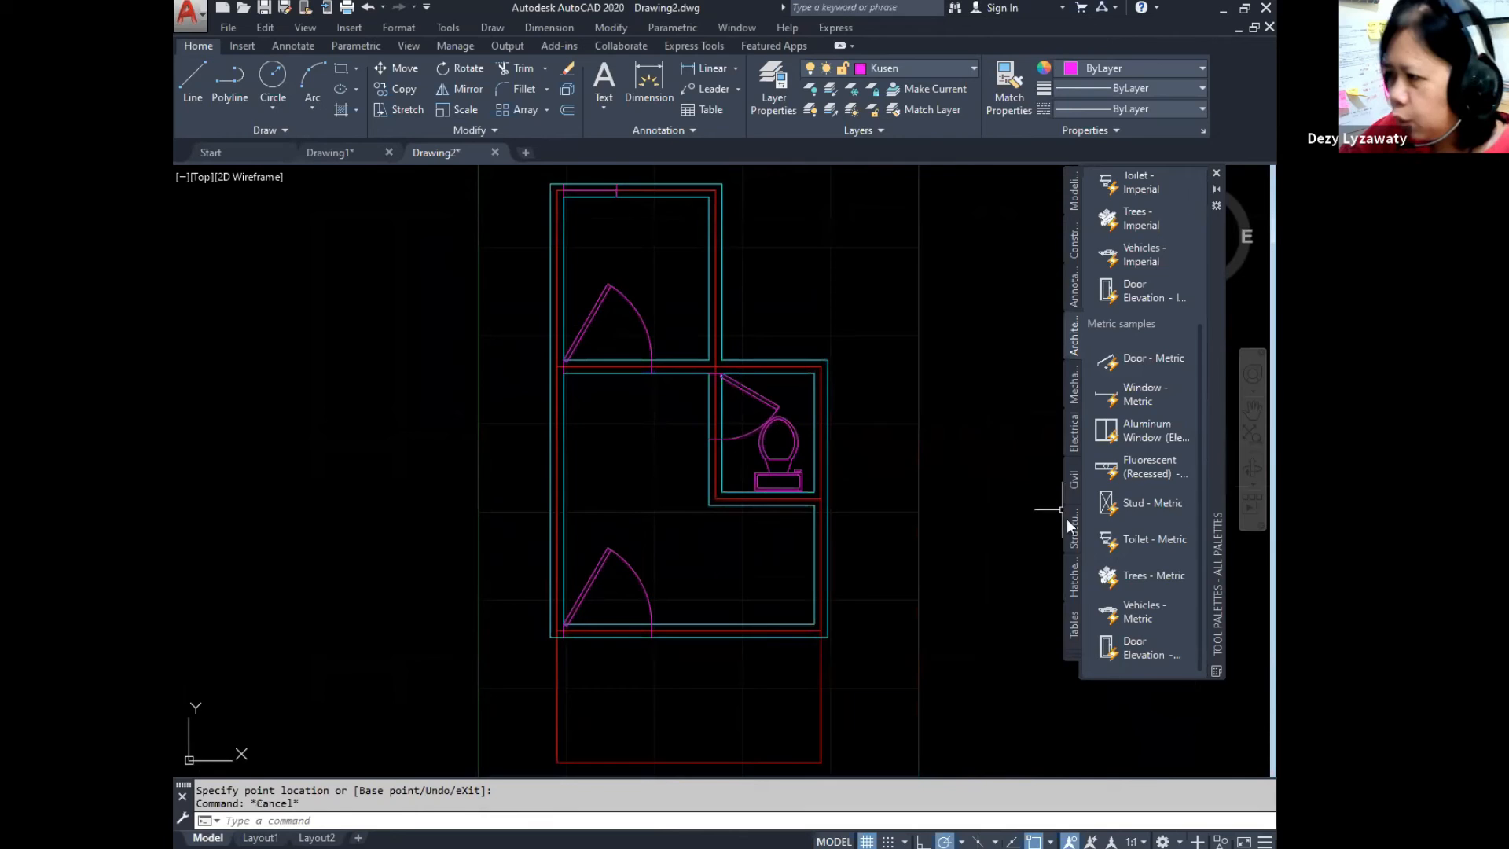
middle_click_drag(668, 434, 704, 427)
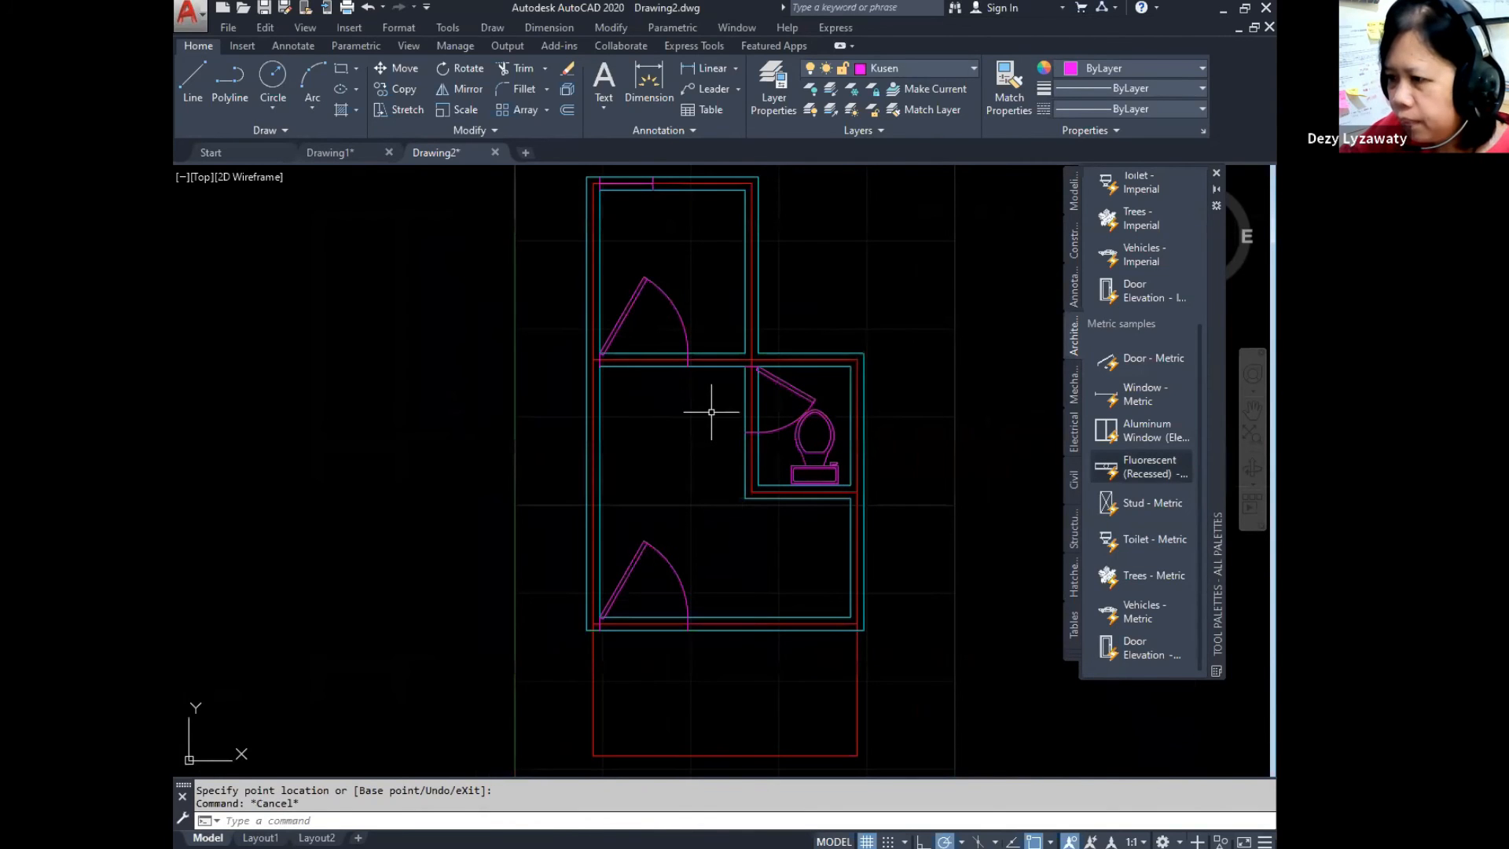
middle_click_drag(693, 537, 692, 545)
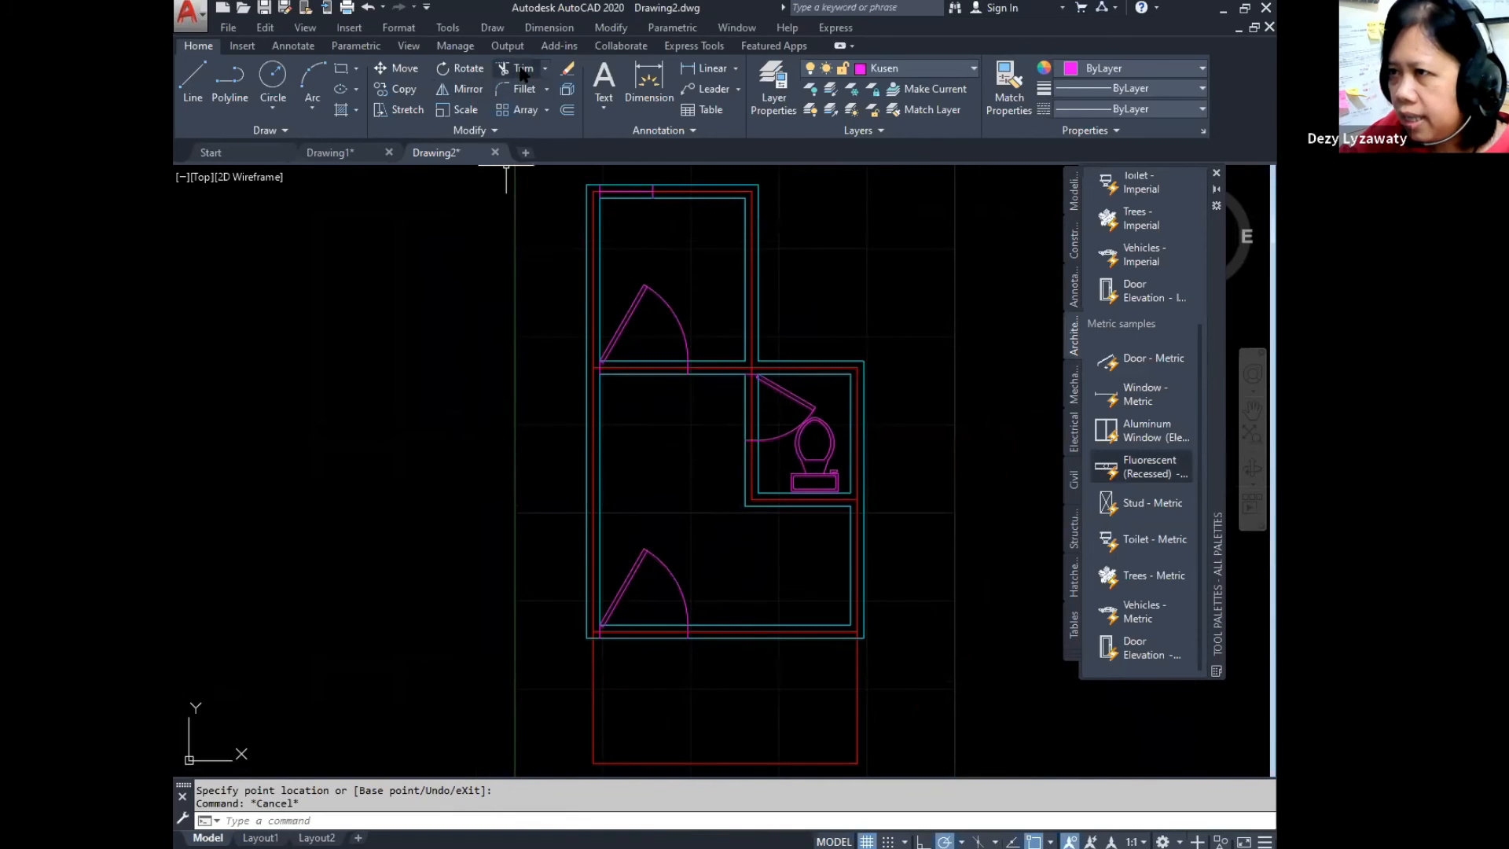
left_click(612, 29)
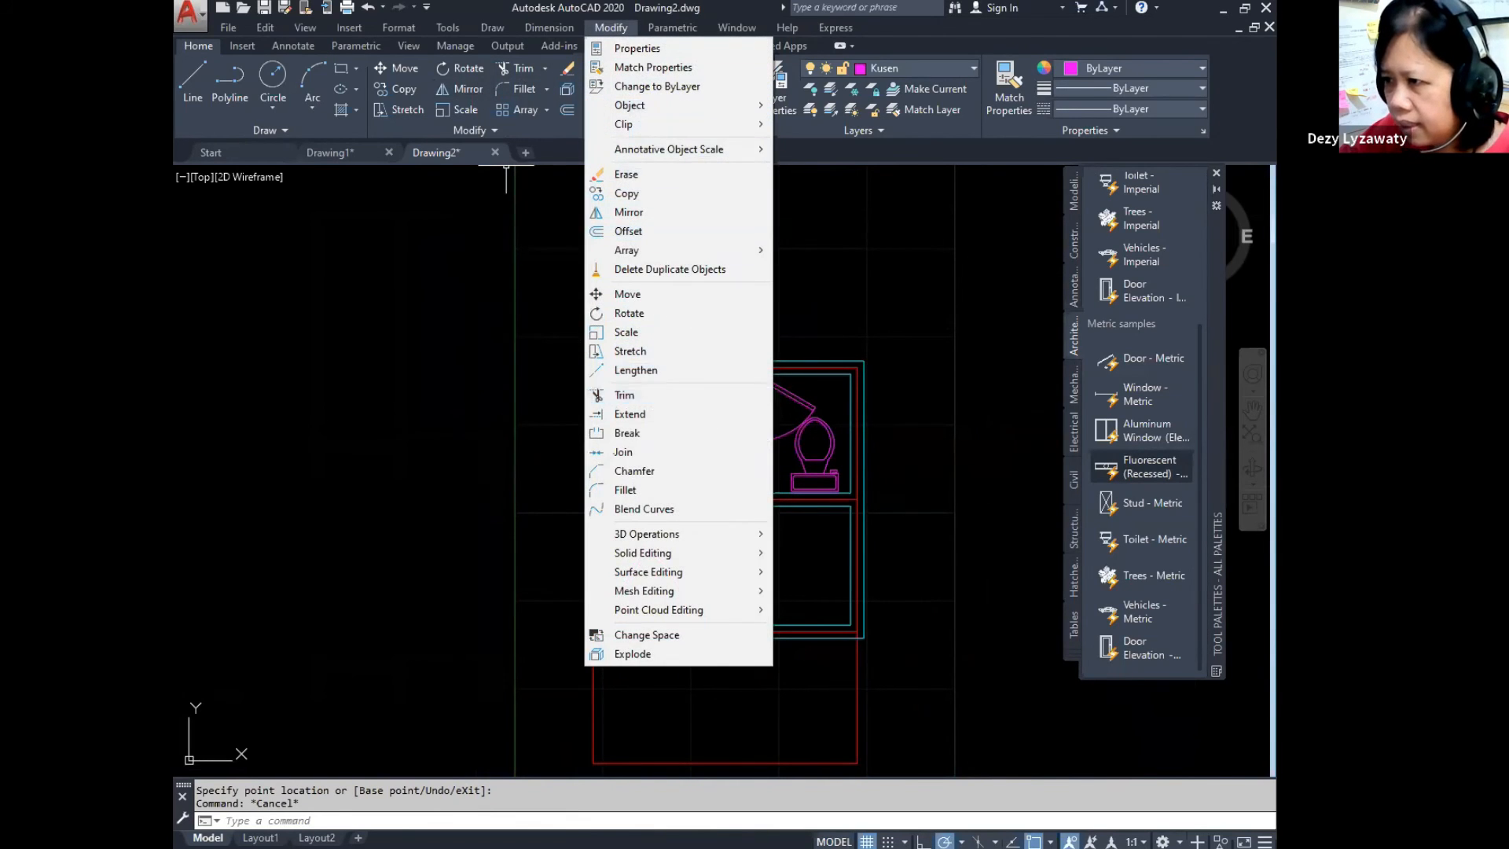
left_click(625, 394)
scroll(707, 384, "up", 6)
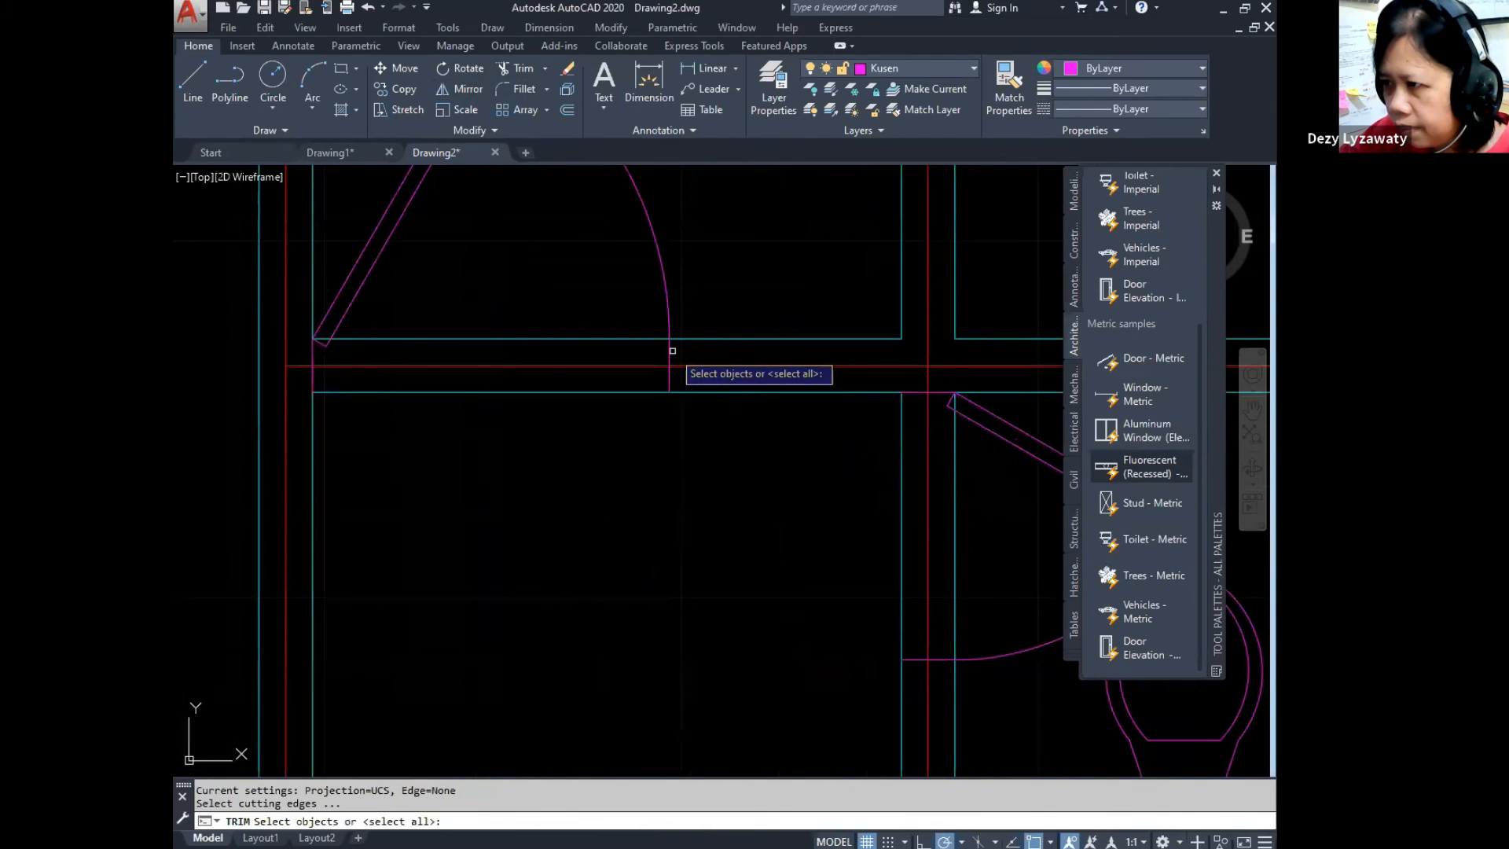
left_click(670, 361)
left_click(313, 374)
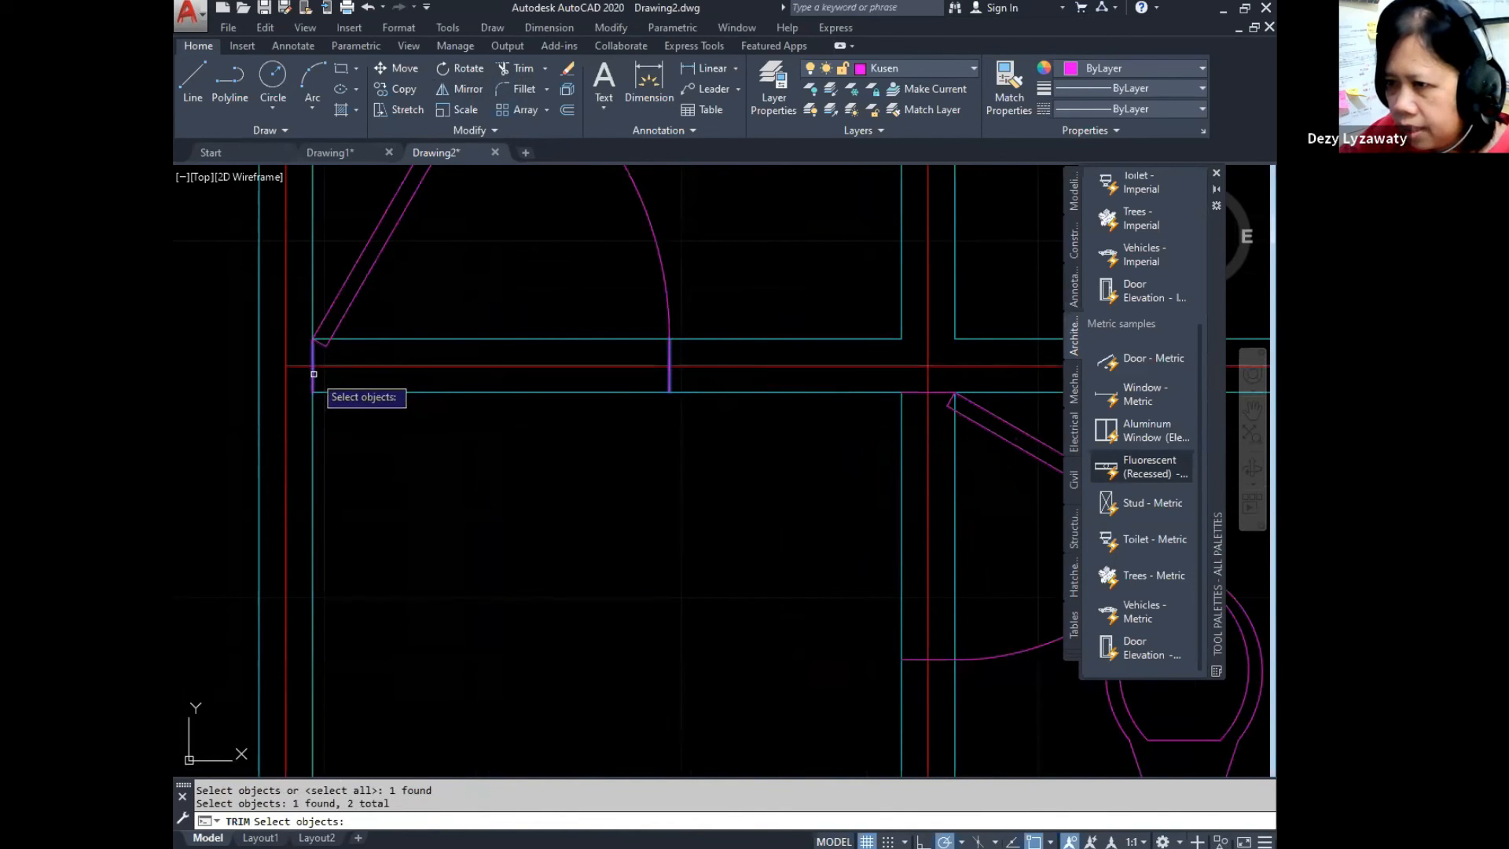
key("Return")
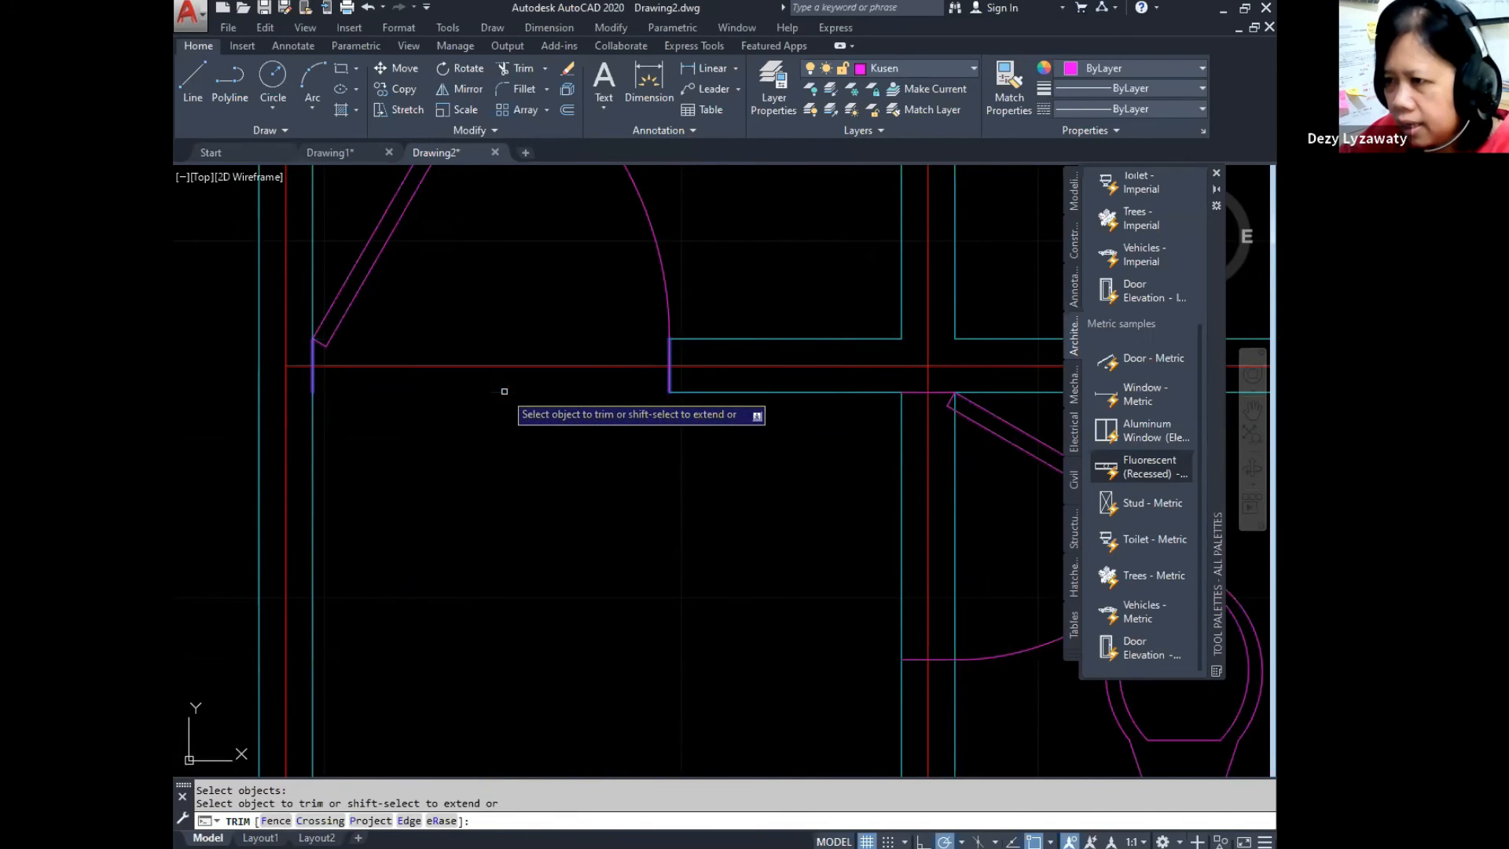
scroll(504, 391, "down", 6)
key("Return")
key("Return")
scroll(683, 447, "up", 4)
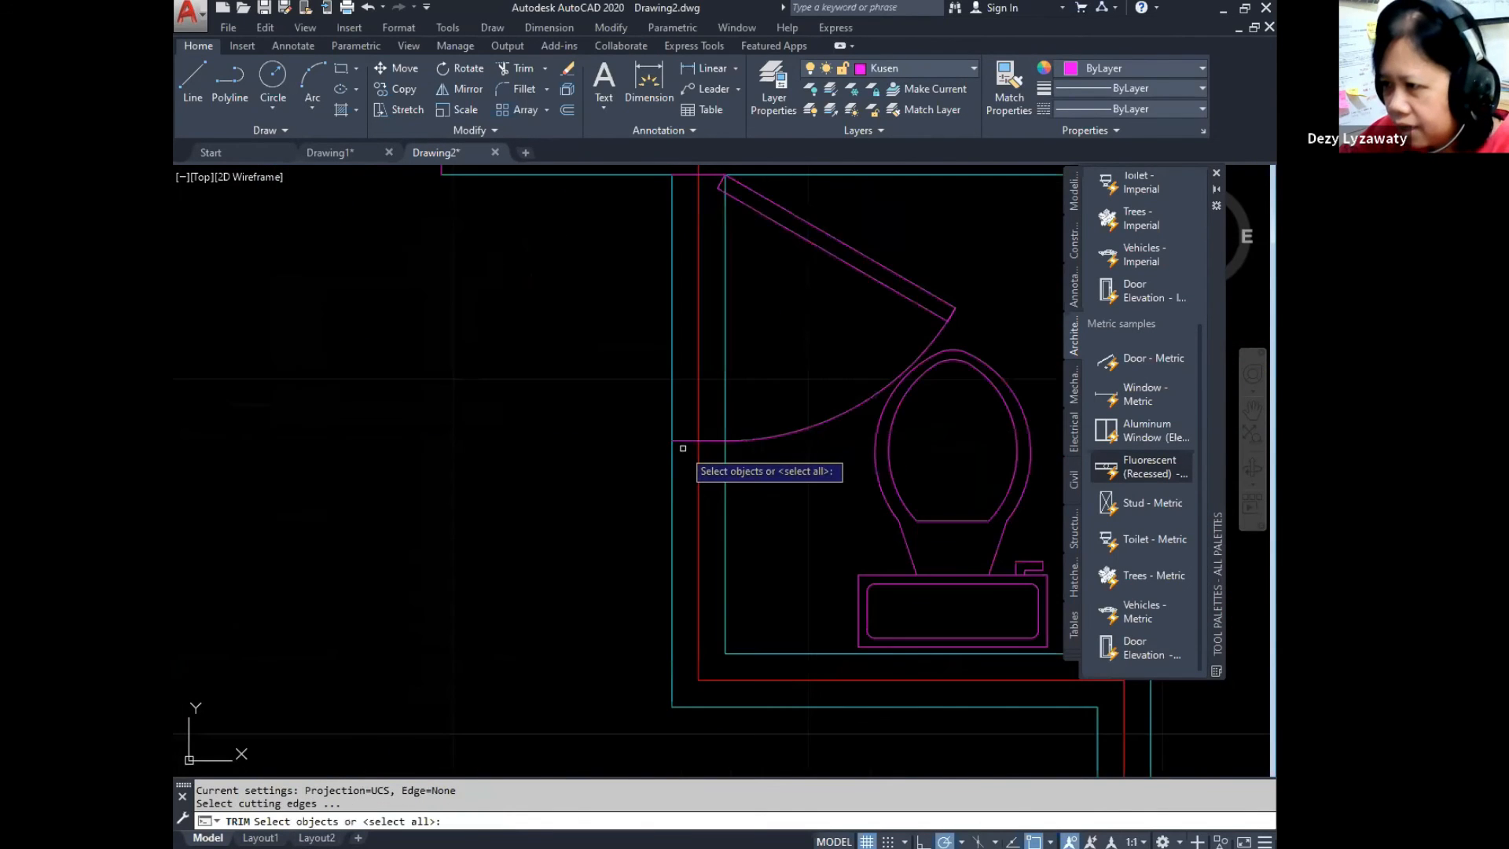
scroll(680, 444, "down", 2)
key("Return")
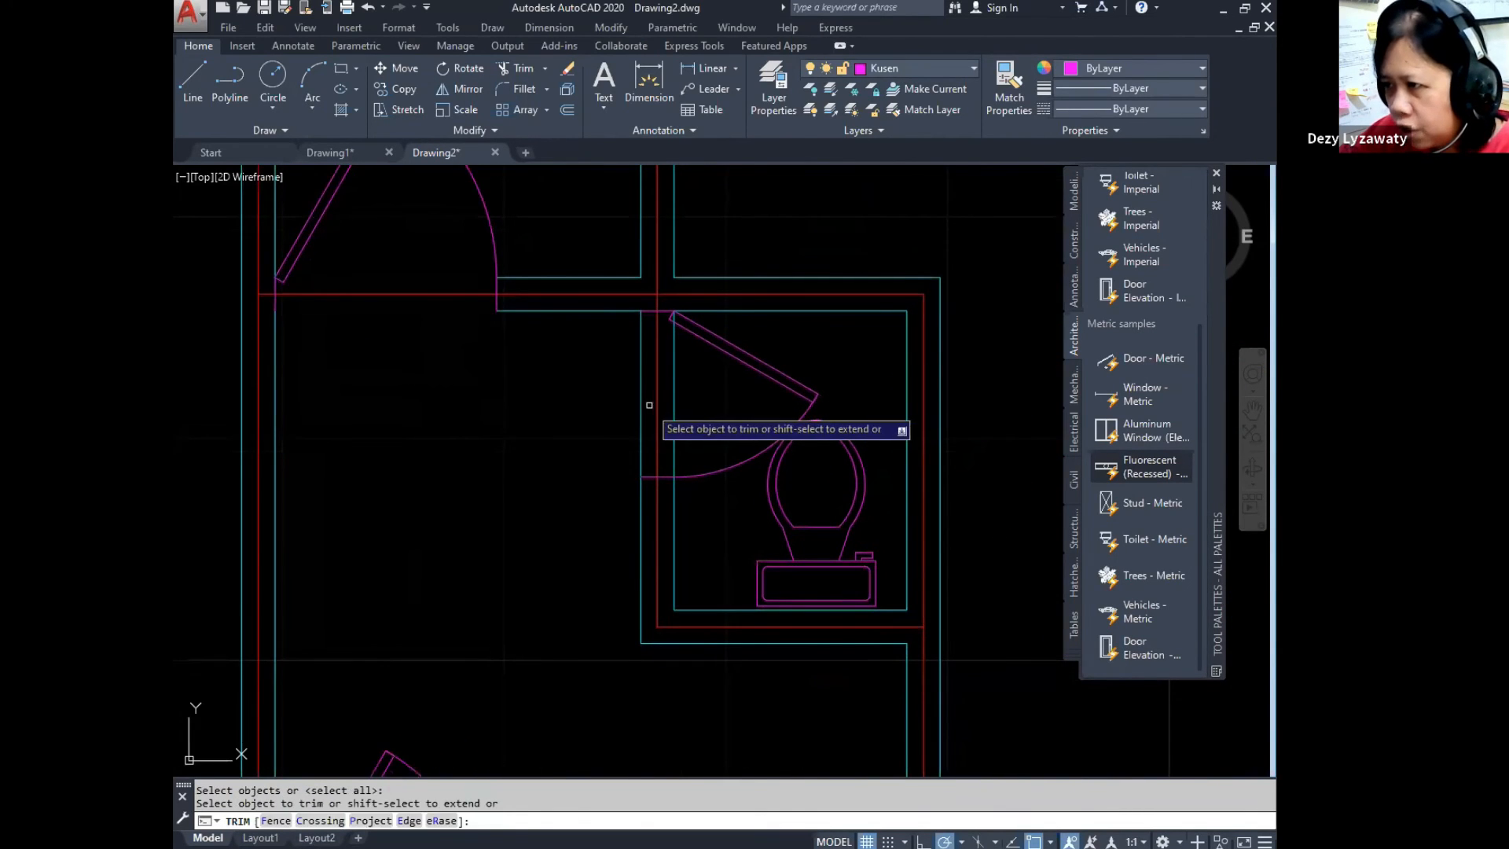
key("Return")
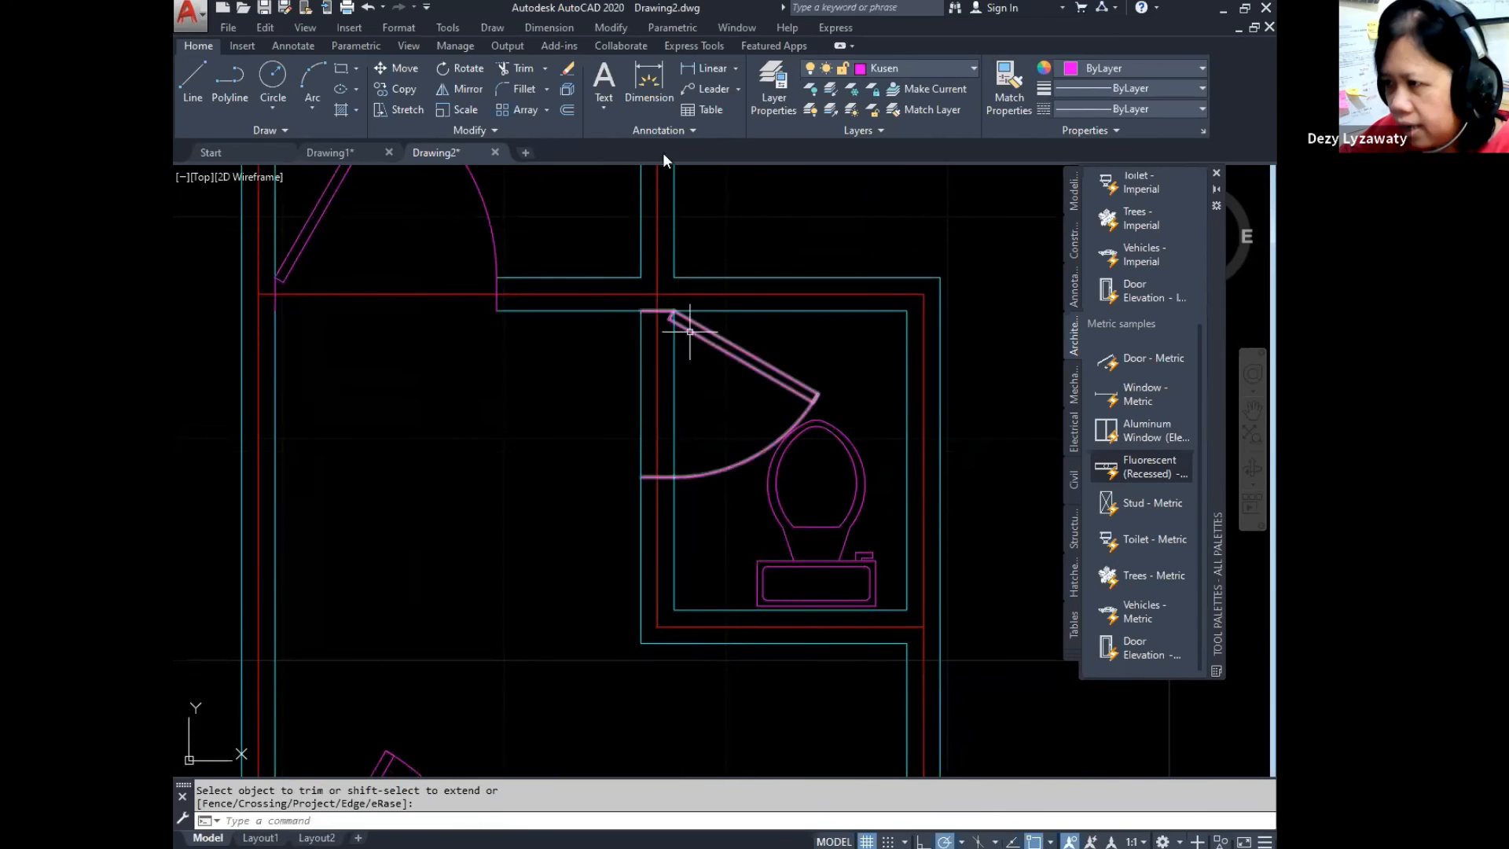
Step: Trim the toilet room's side wall lines between the two jambs of its door, using the jambs as cutting edges
left_click(613, 29)
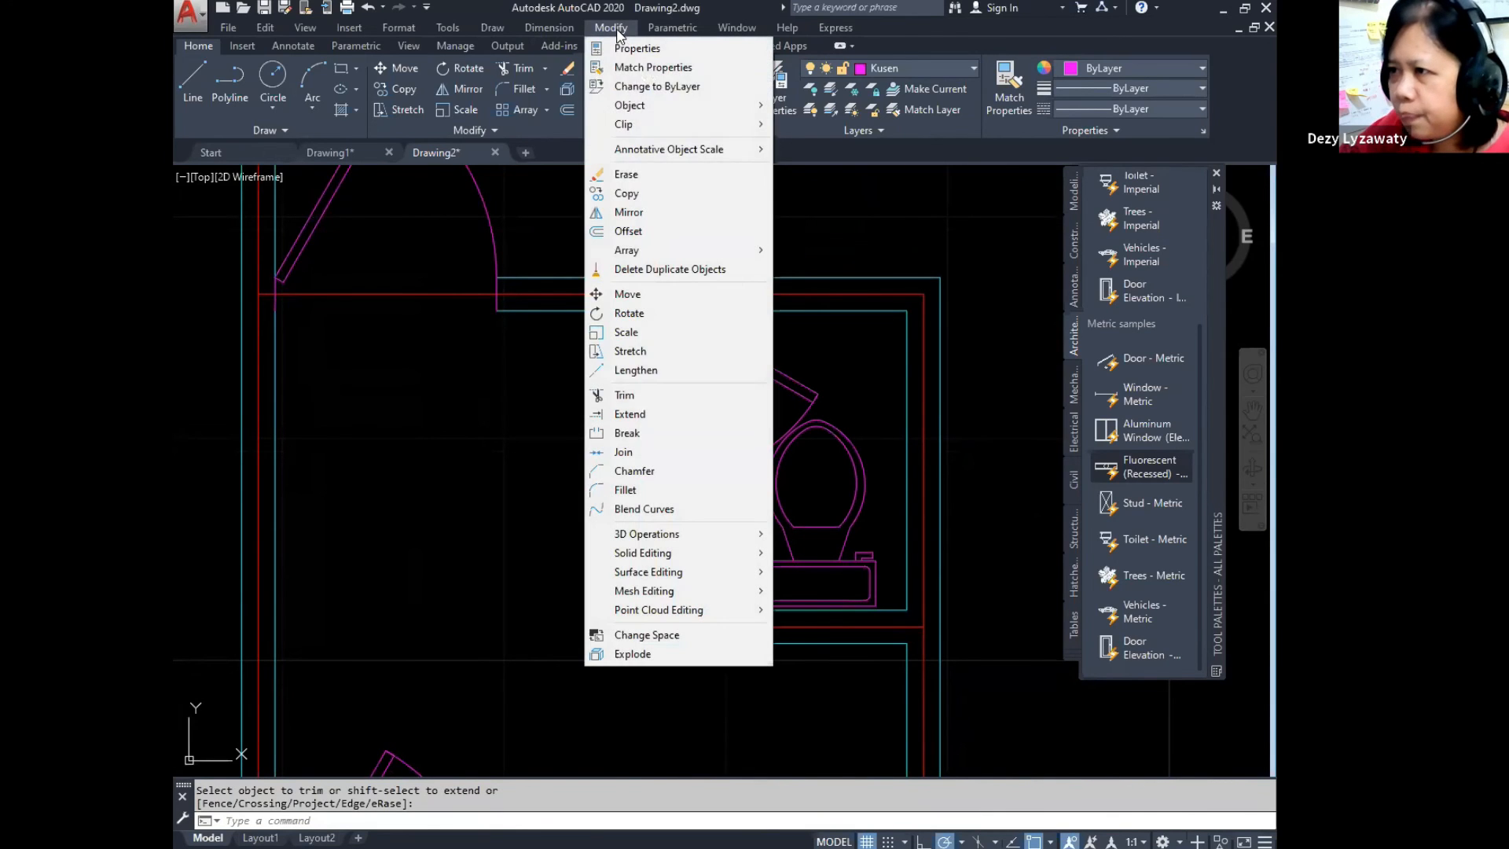
left_click(649, 392)
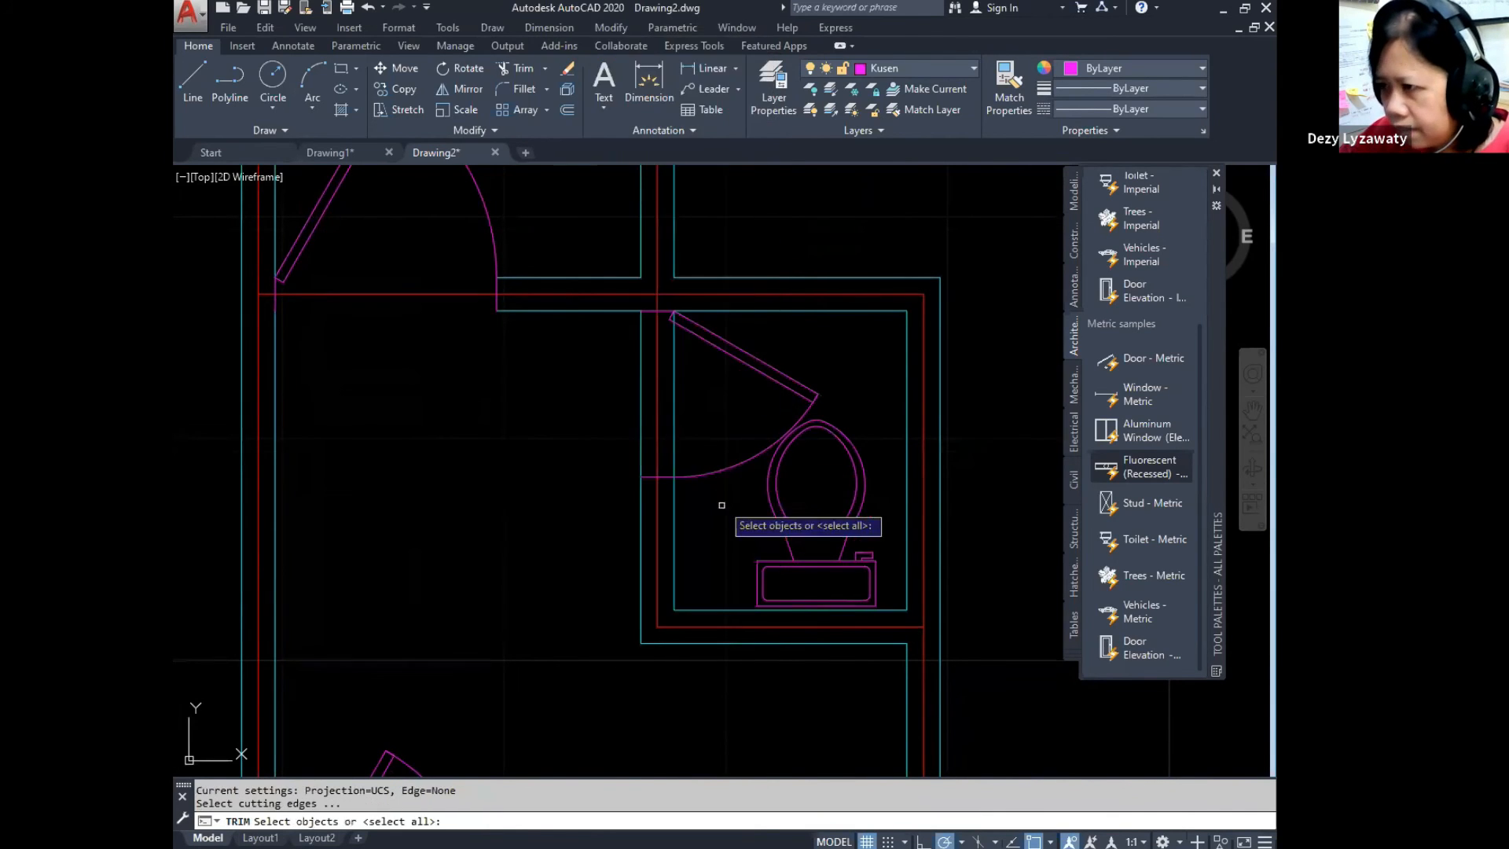
left_click(657, 477)
left_click(645, 309)
key("Return")
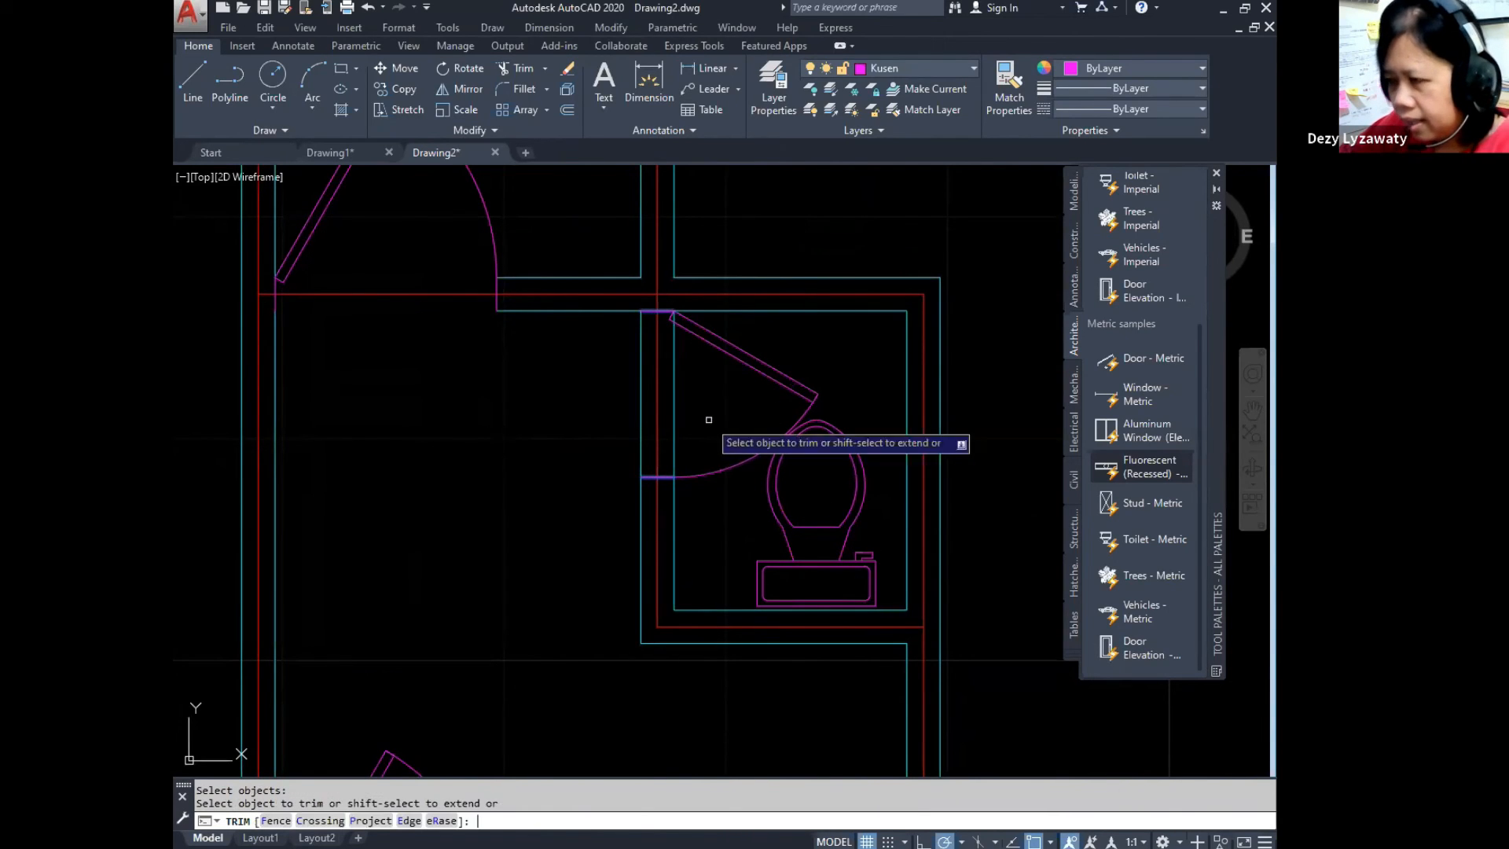
left_click(673, 434)
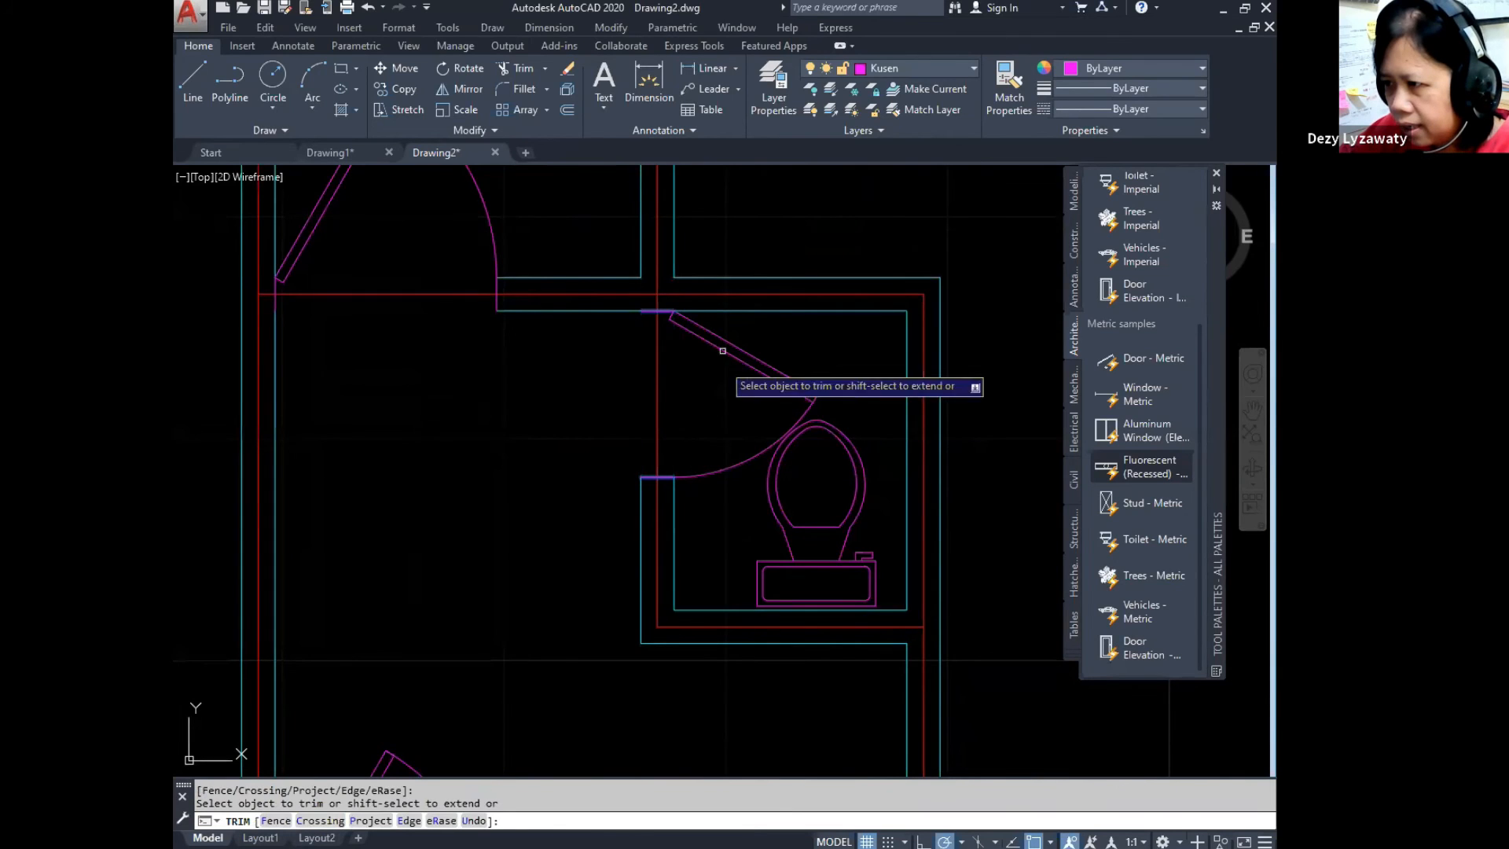
key("Return")
Step: Try to trim the bottom wall's lines between the jambs of the lower door, and undo the trim
scroll(752, 461, "down", 3)
scroll(594, 495, "up", 5)
left_click(603, 31)
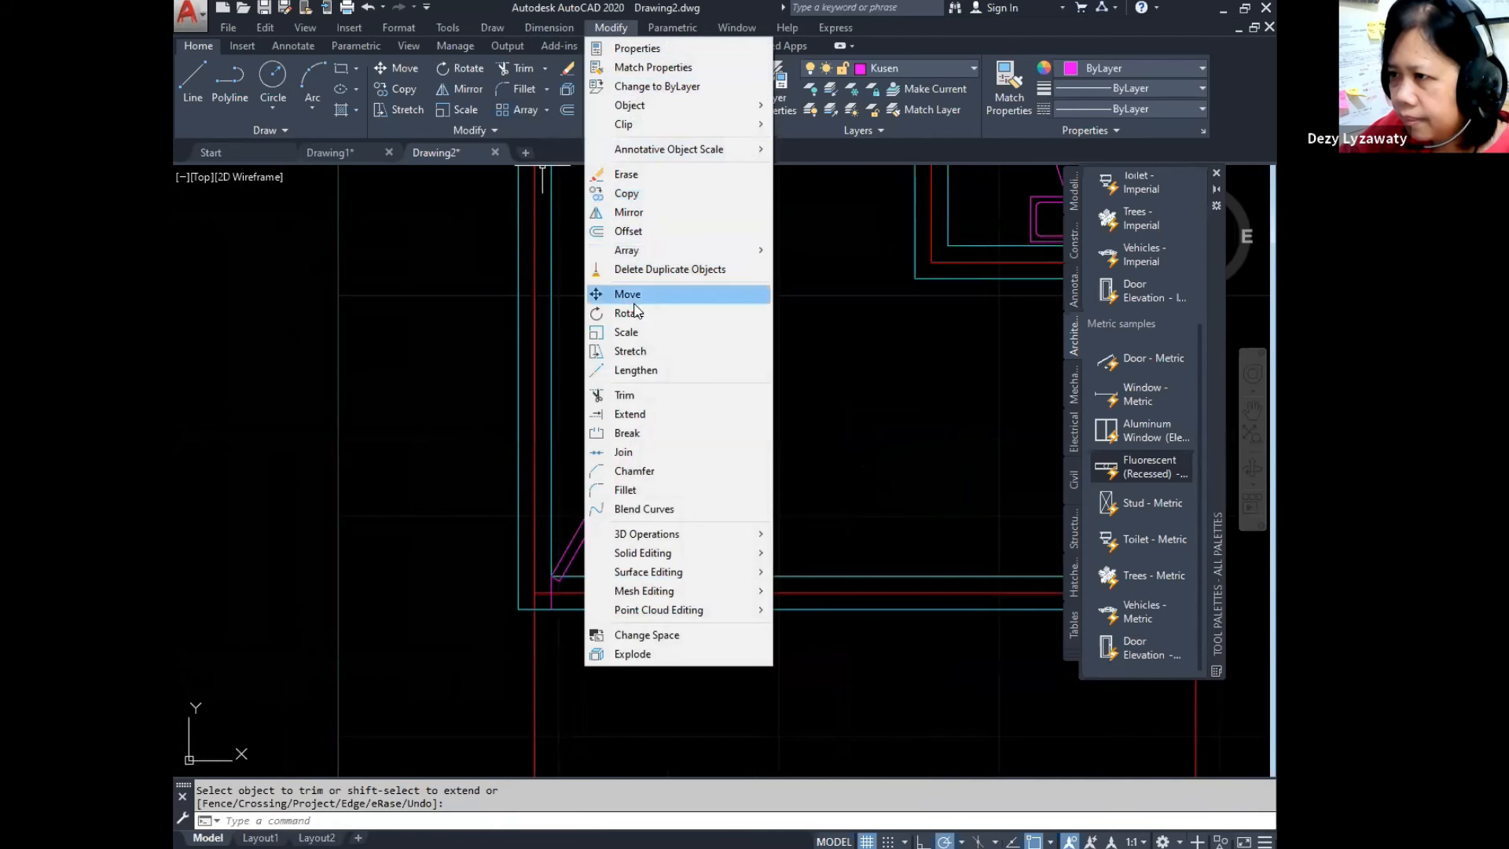
left_click(628, 394)
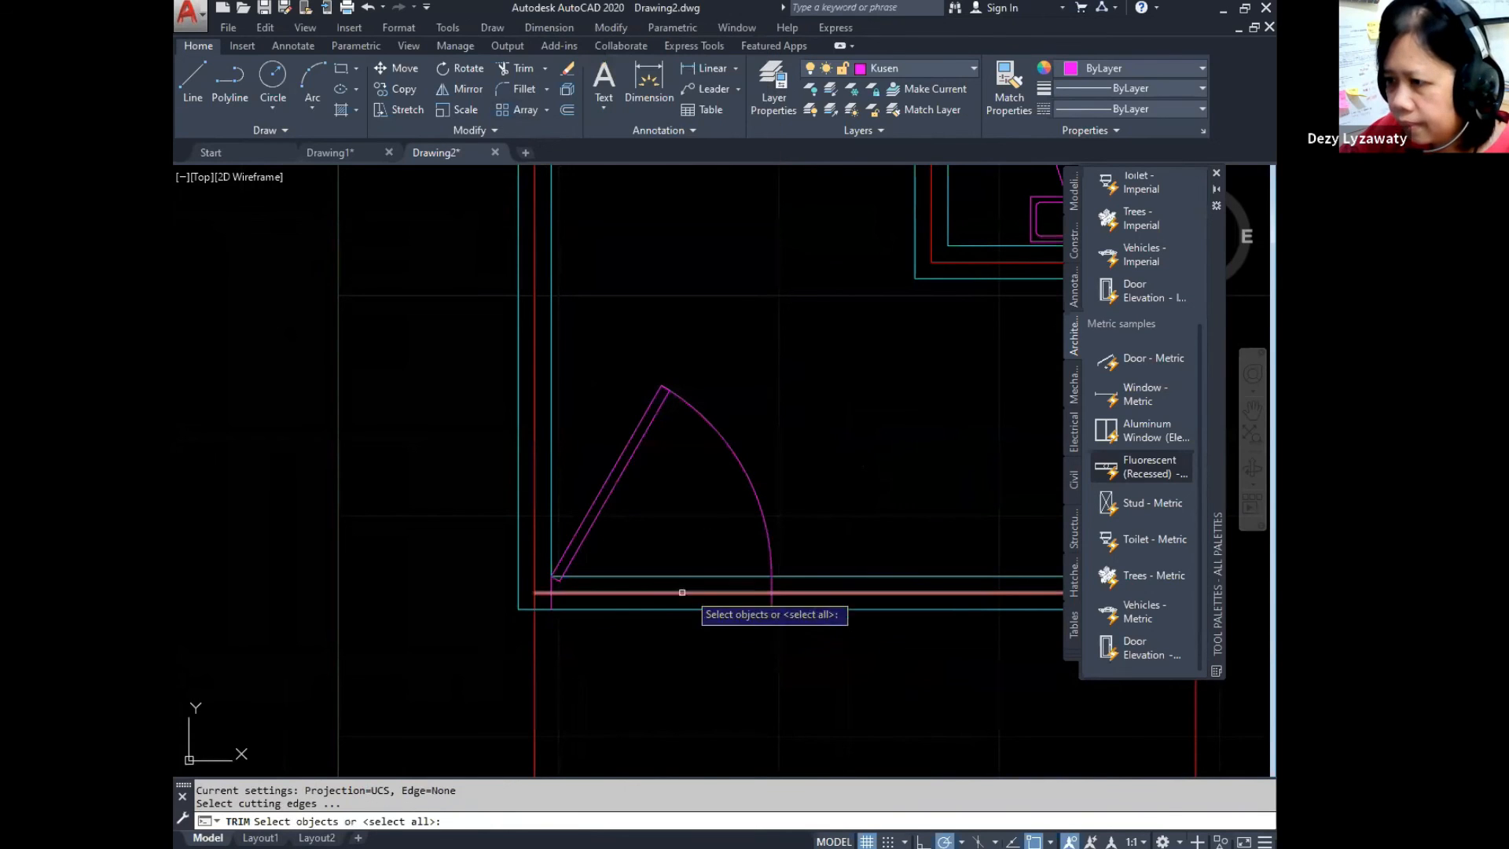
left_click(549, 605)
left_click(554, 600)
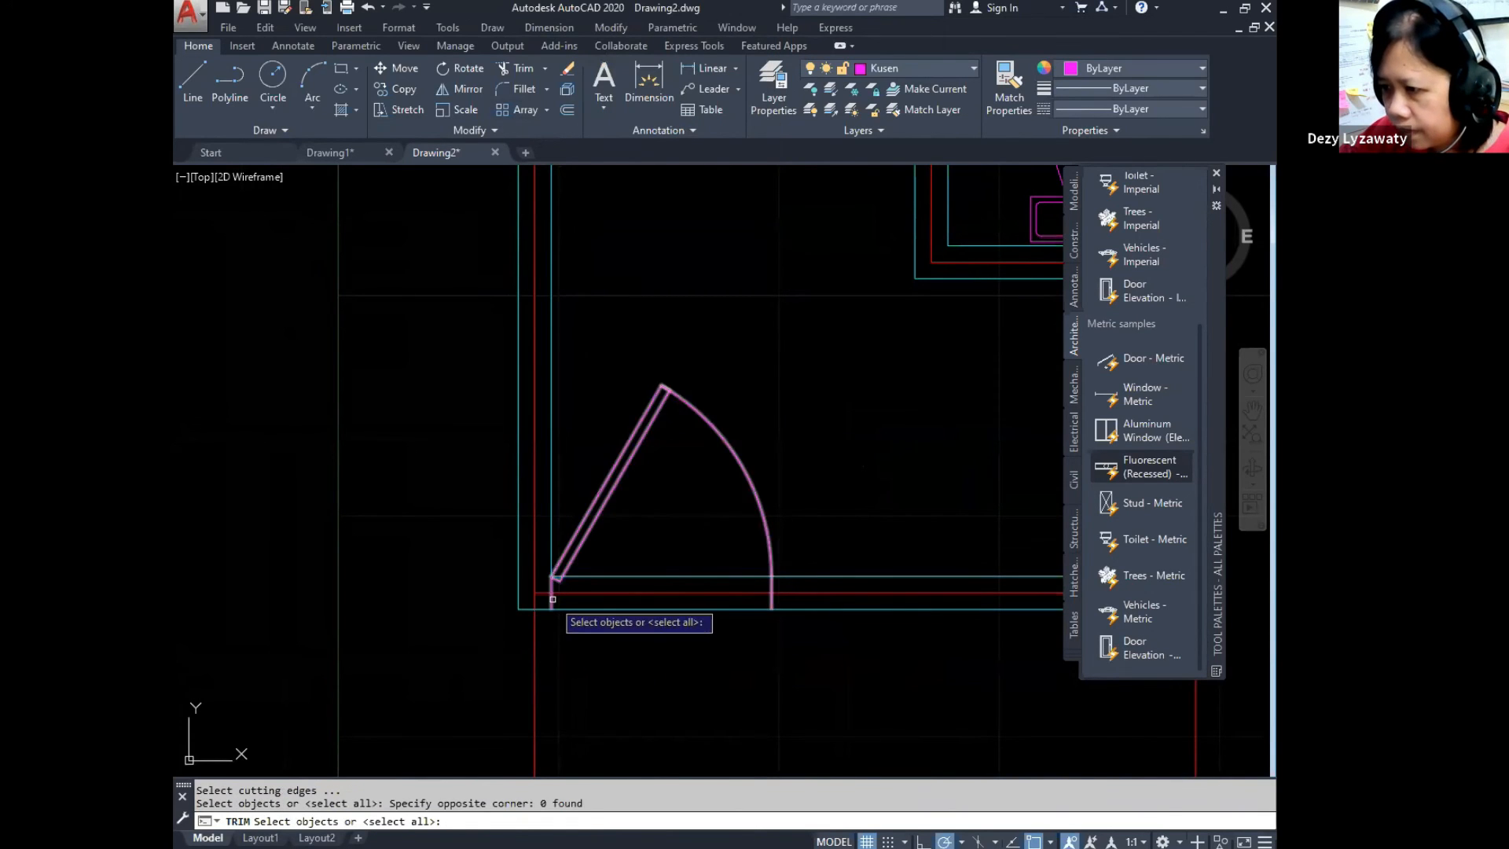
left_click(552, 599)
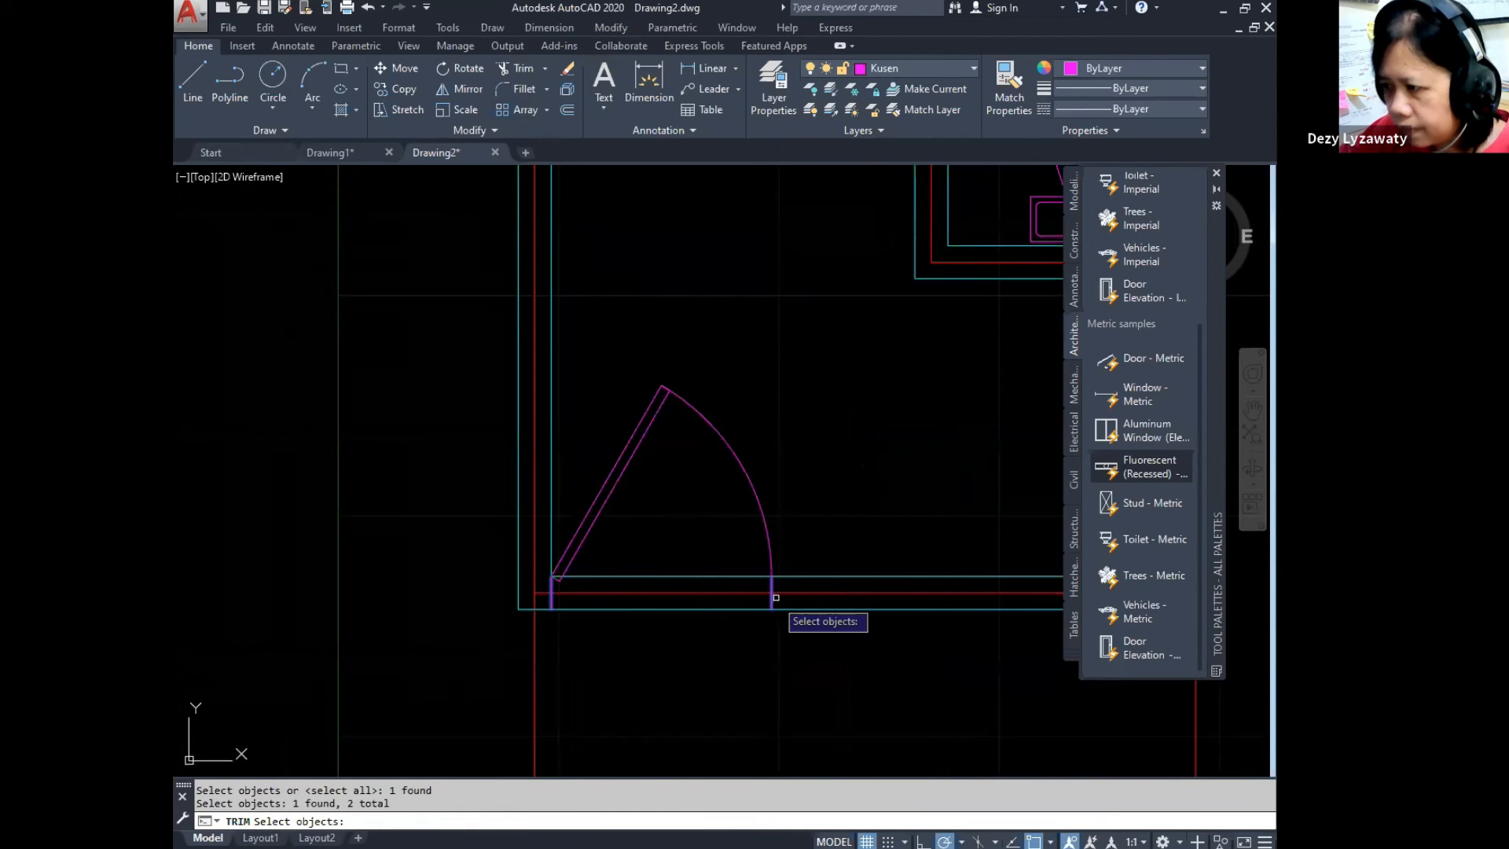
key("Return")
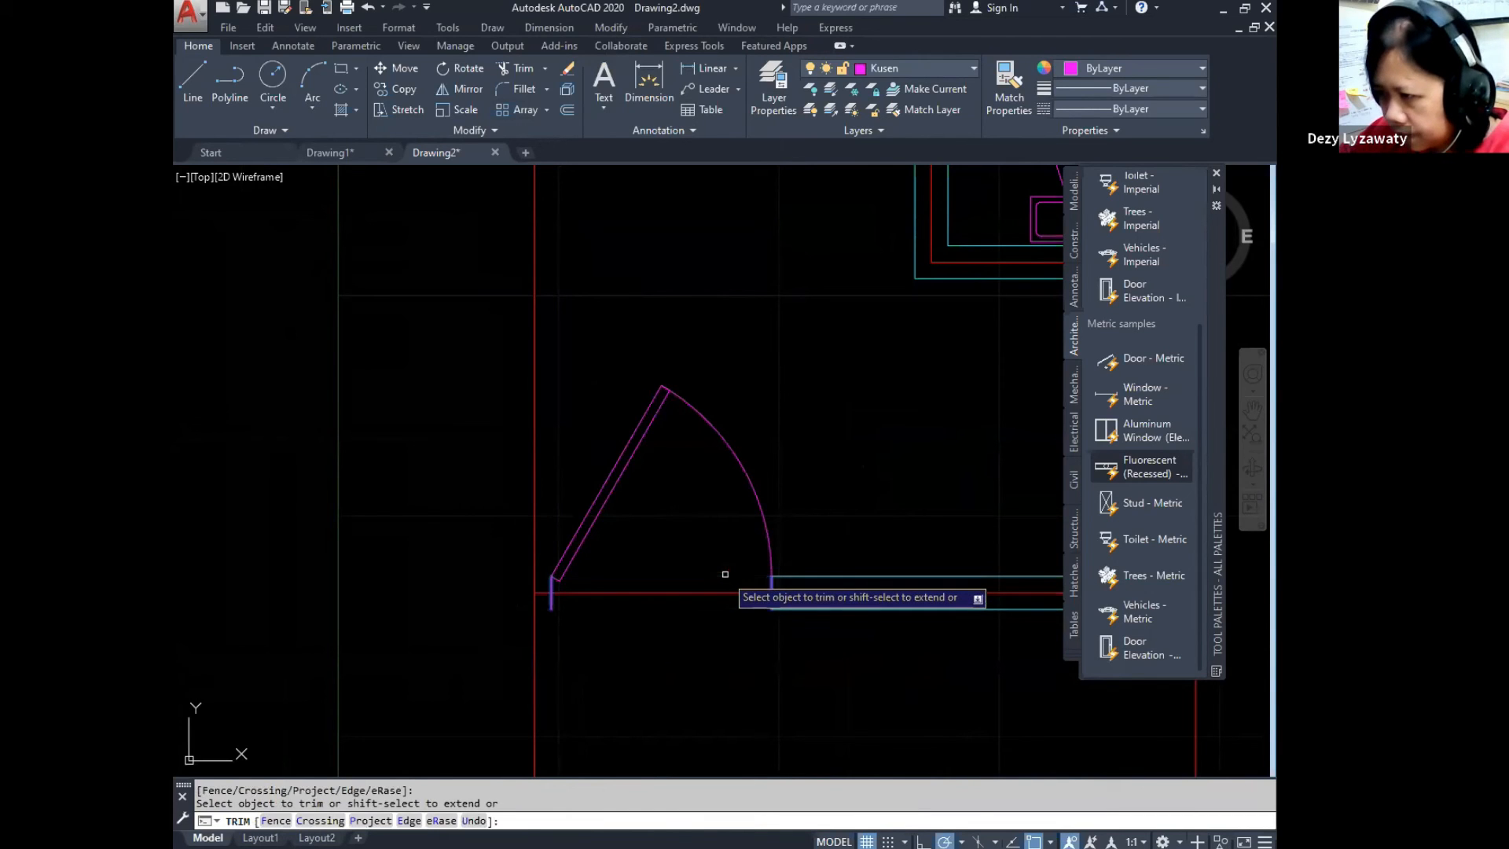
key("Escape")
left_click(367, 7)
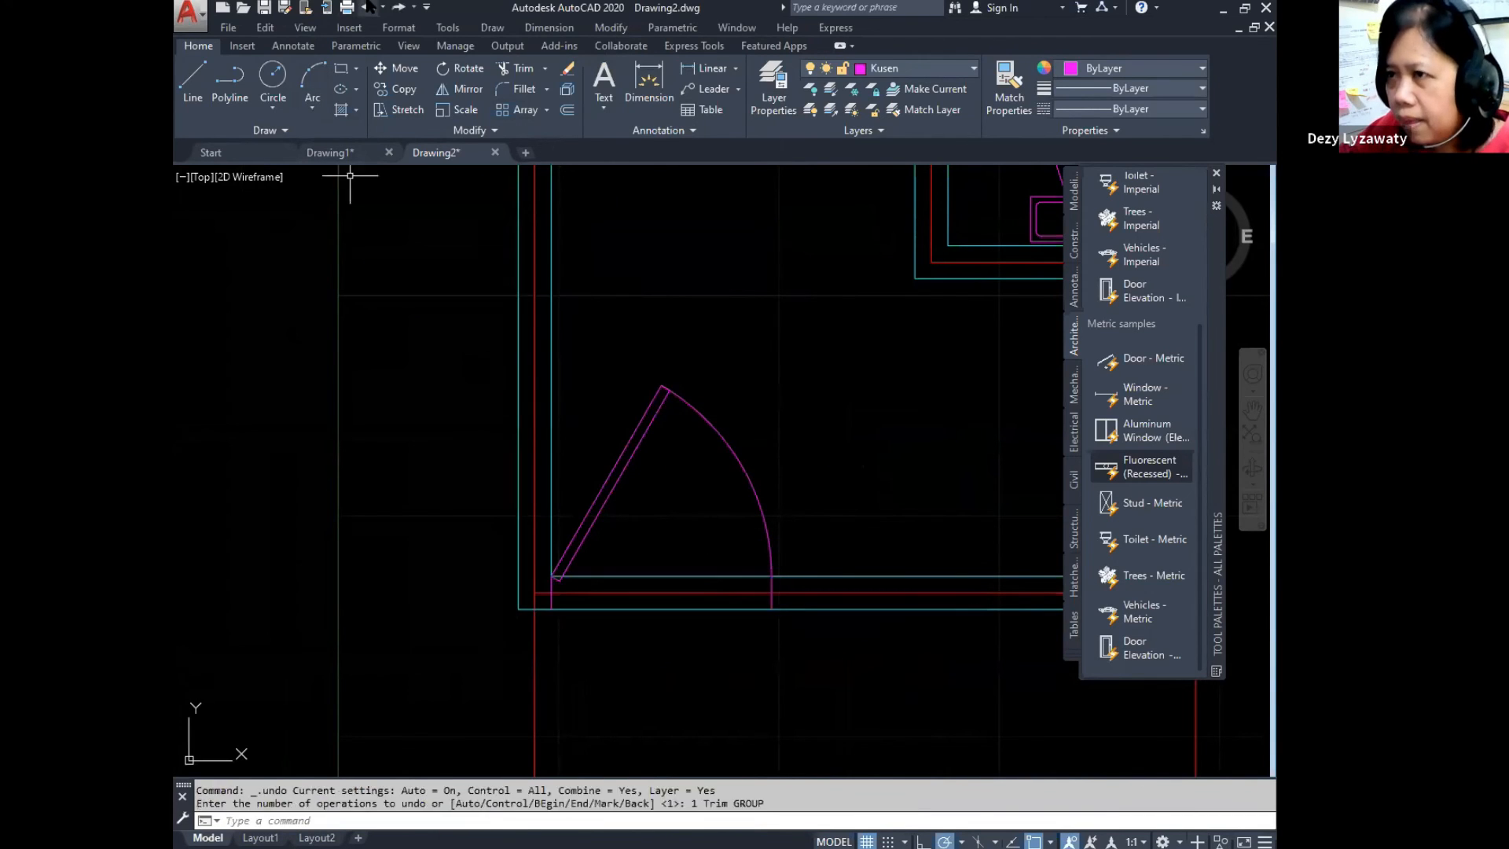
scroll(600, 562, "up", 5)
middle_click_drag(869, 499, 542, 445)
scroll(530, 459, "down", 7)
scroll(515, 486, "up", 5)
left_click(525, 474)
scroll(487, 479, "down", 10)
key("Escape")
scroll(684, 541, "up", 2)
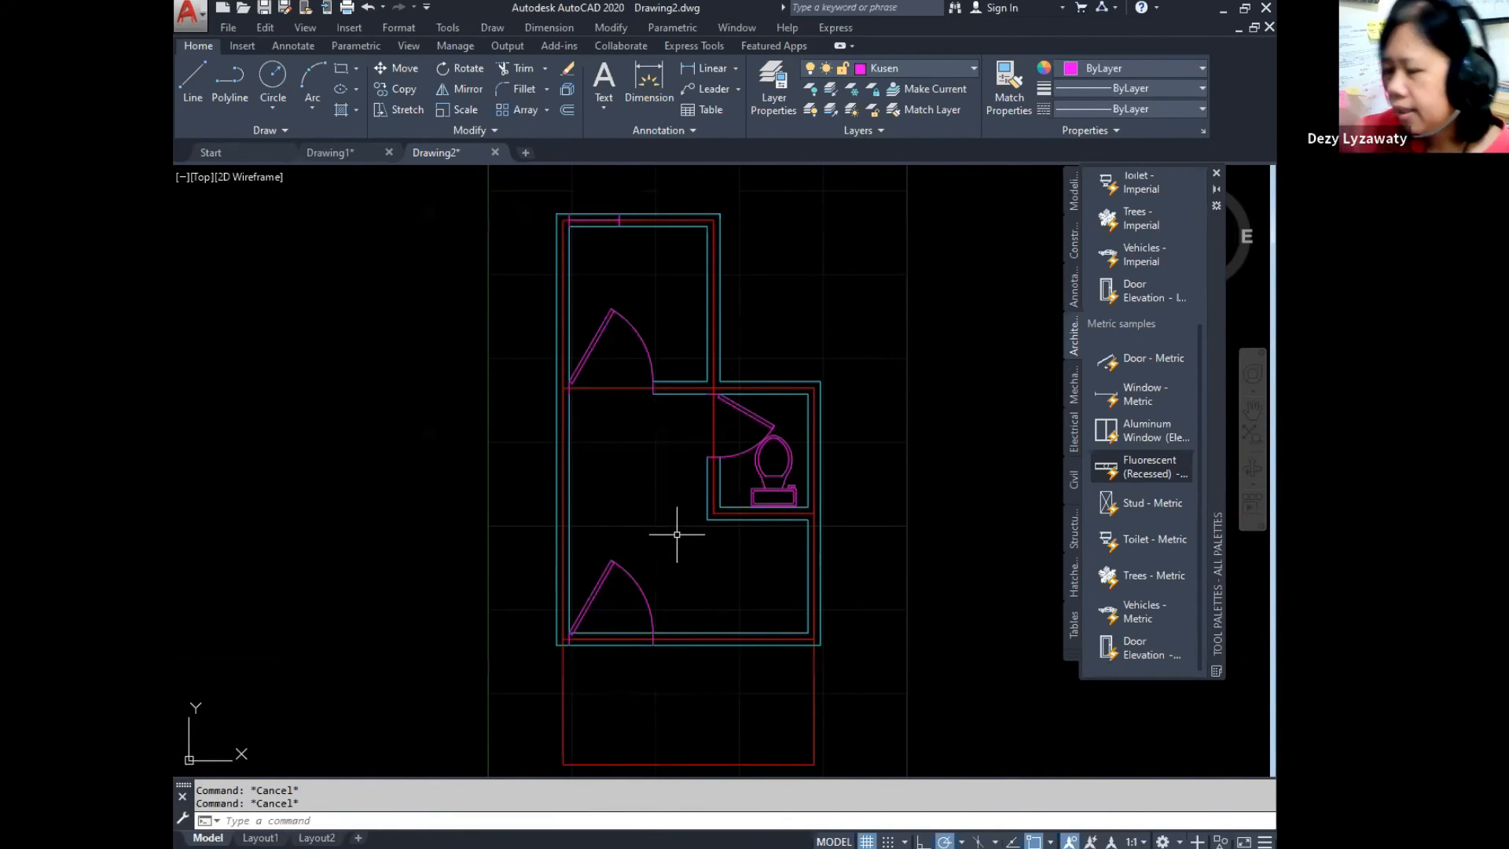
middle_click_drag(786, 486, 769, 482)
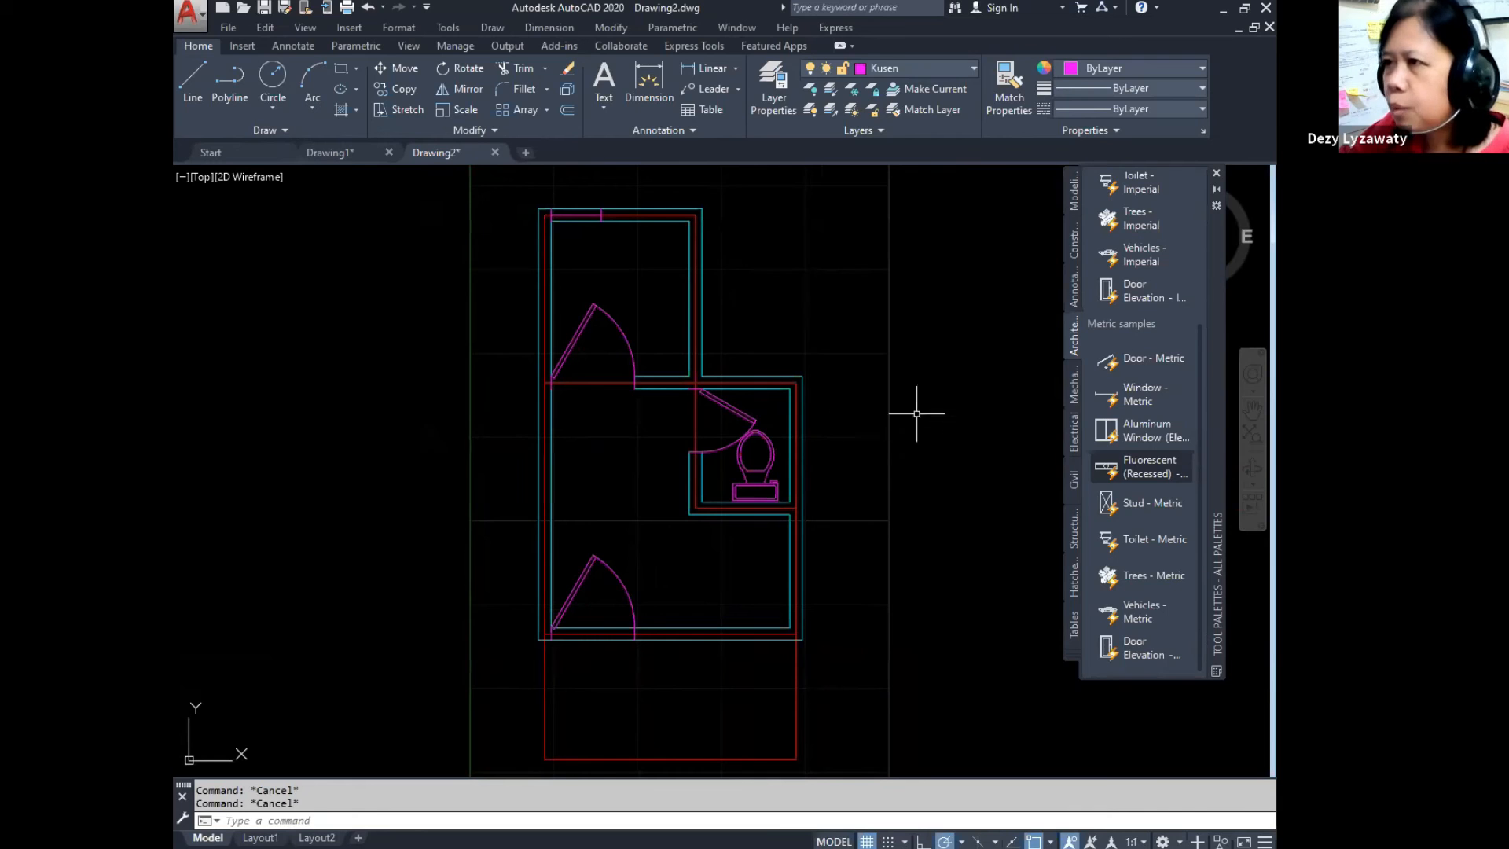
Step: Add the single-line text RUANG in the middle room beside the toilet, with height 200 and rotation angle 0
left_click(611, 28)
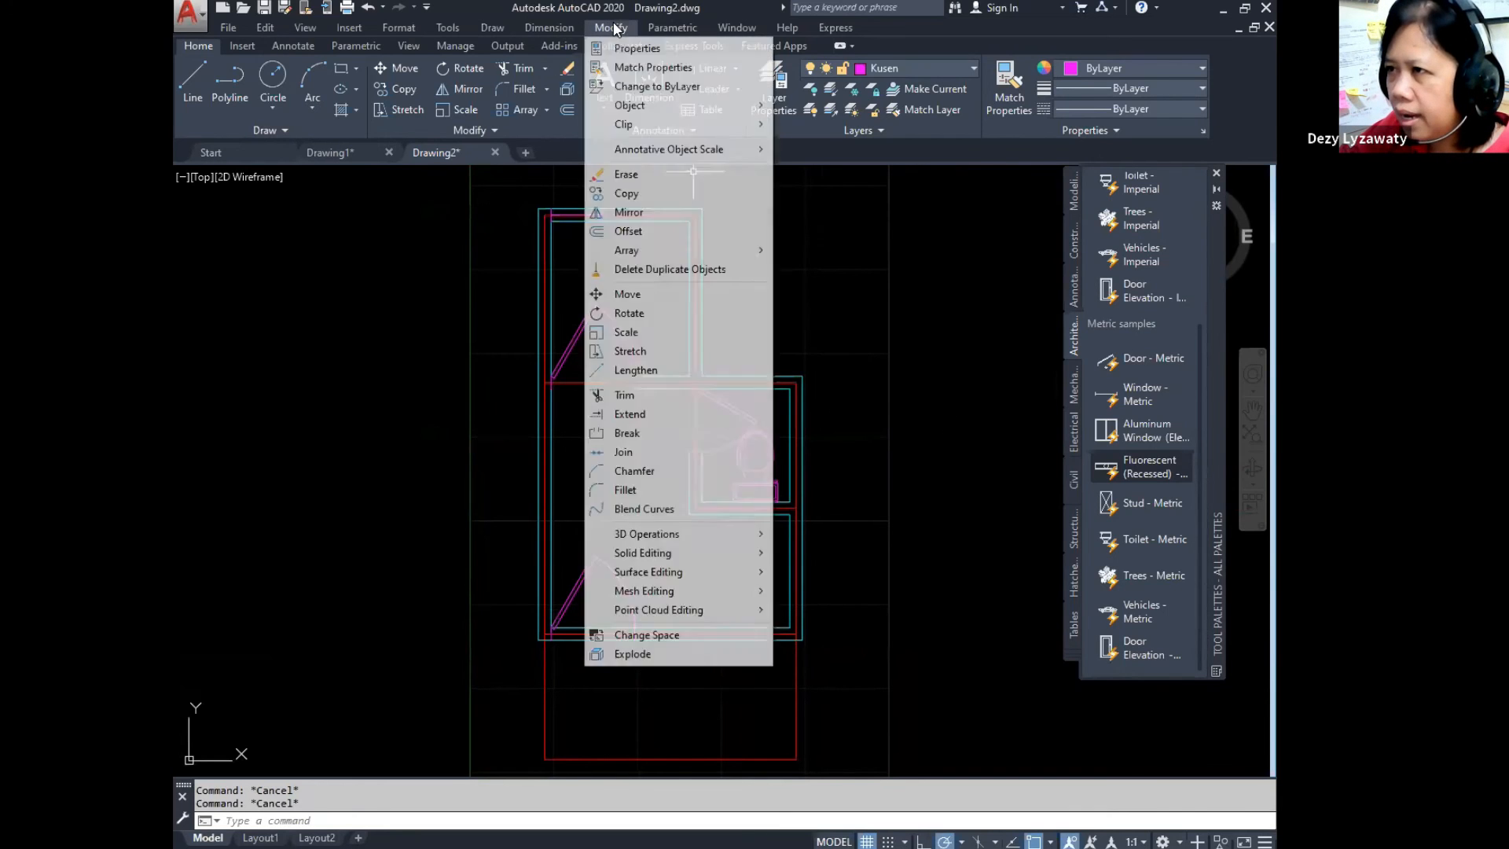
mouse_move(487, 31)
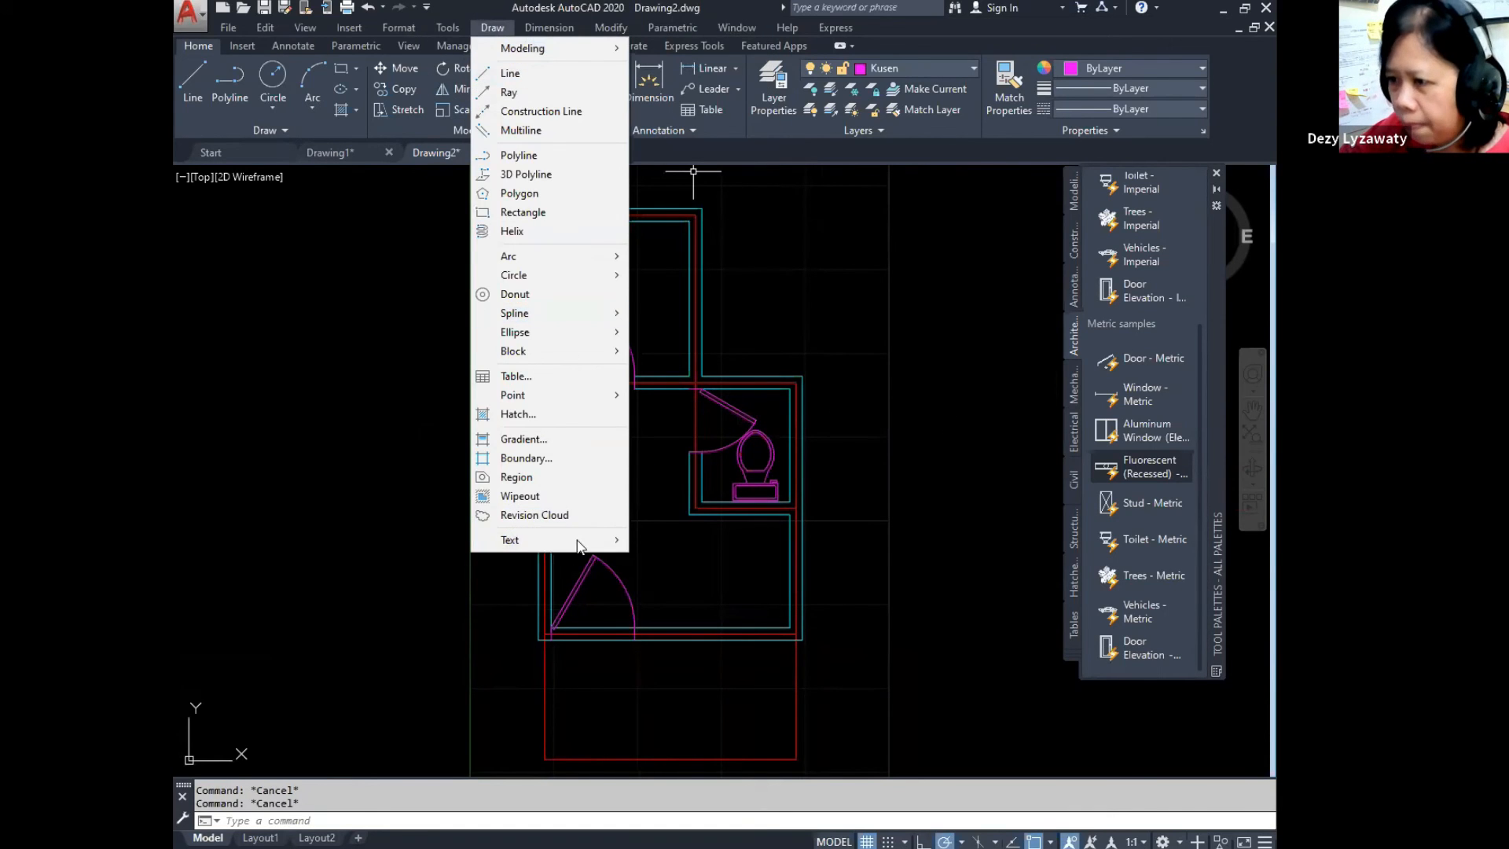
mouse_move(579, 544)
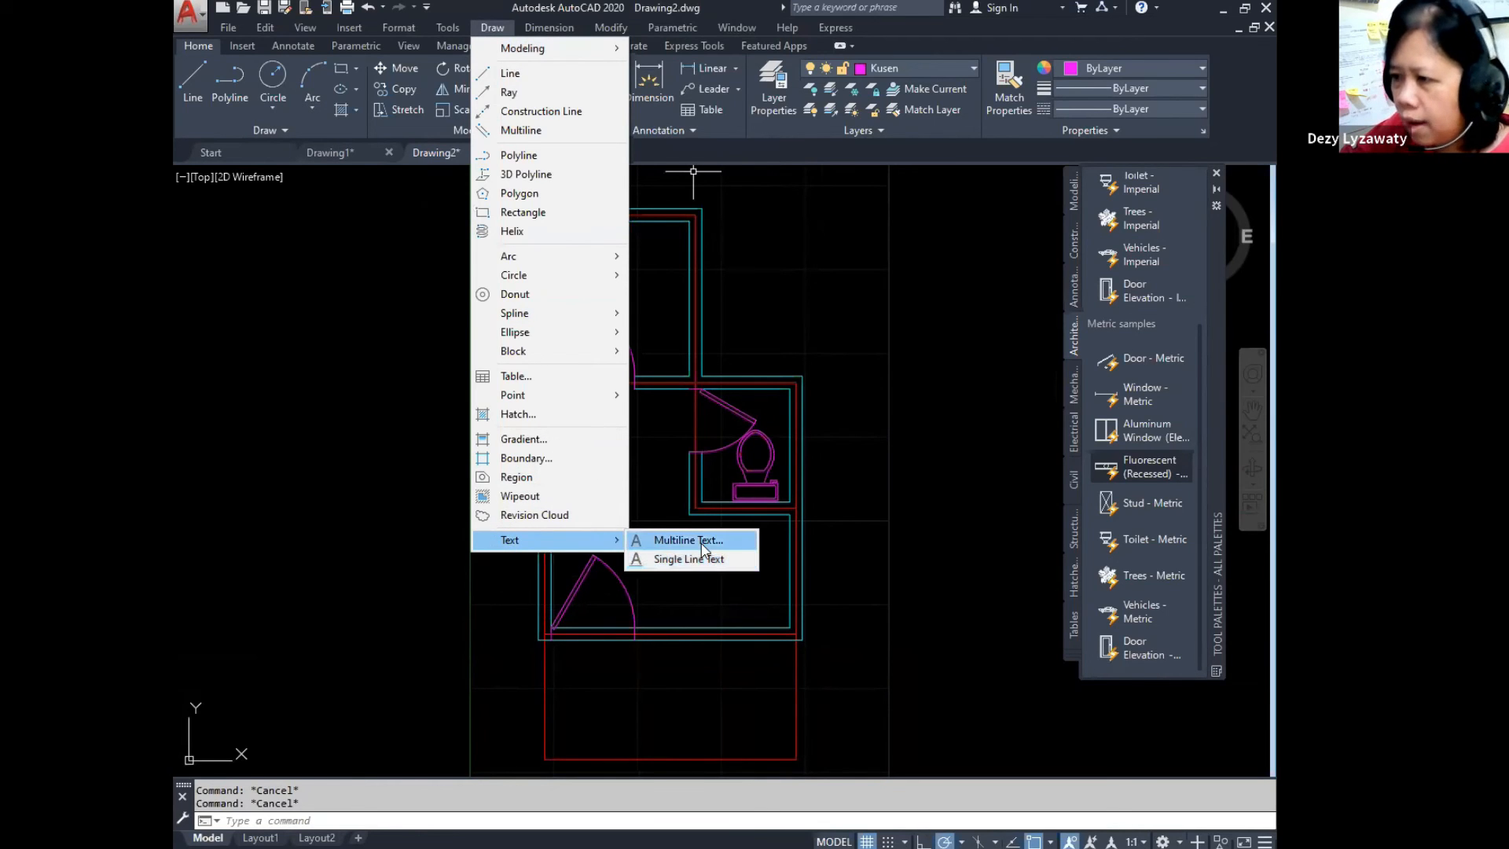
left_click(702, 562)
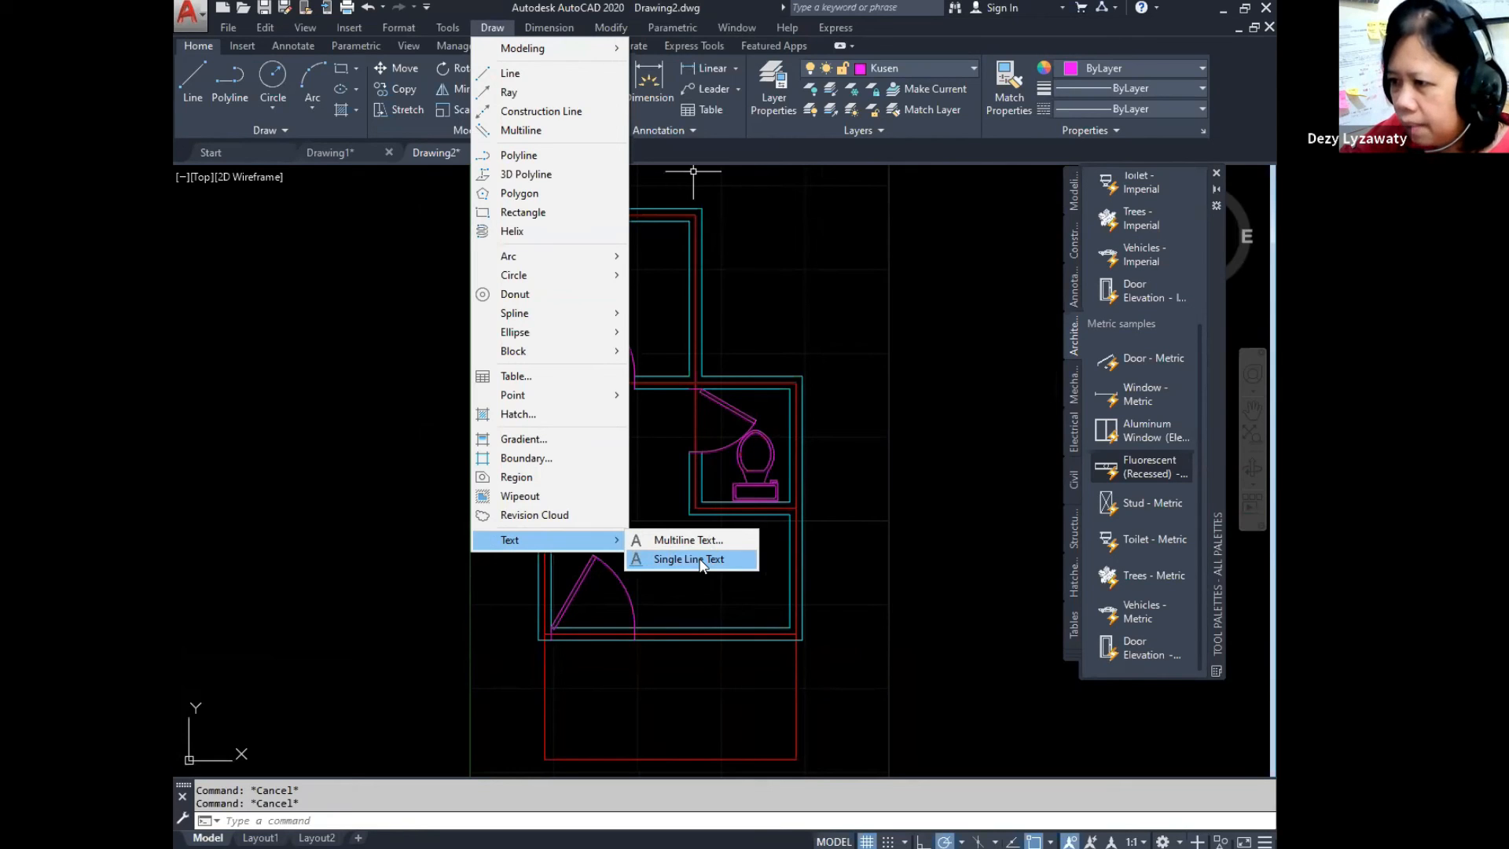
left_click(701, 562)
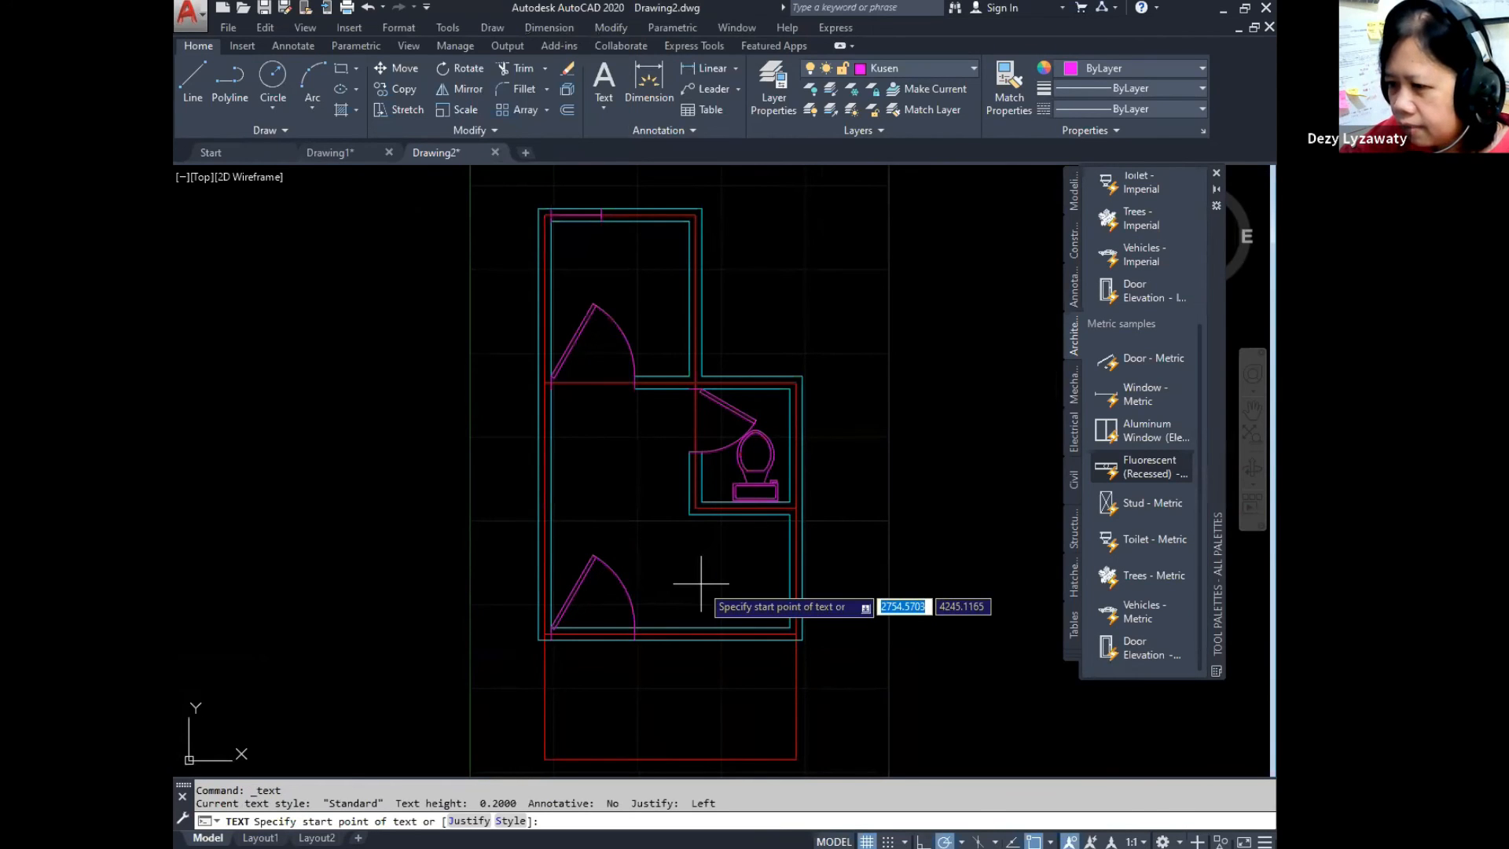
left_click(608, 482)
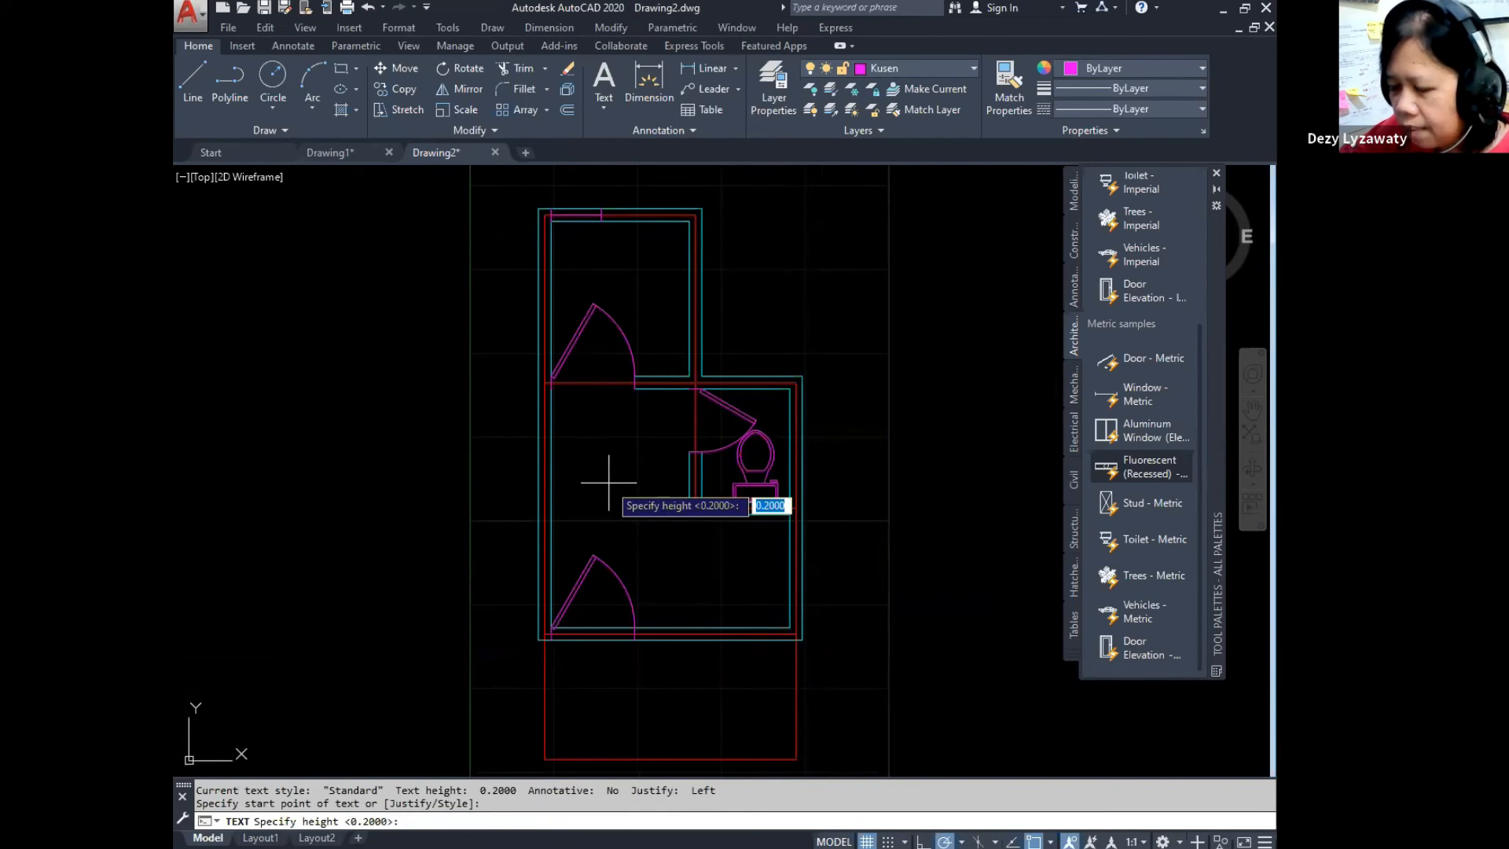
type("200")
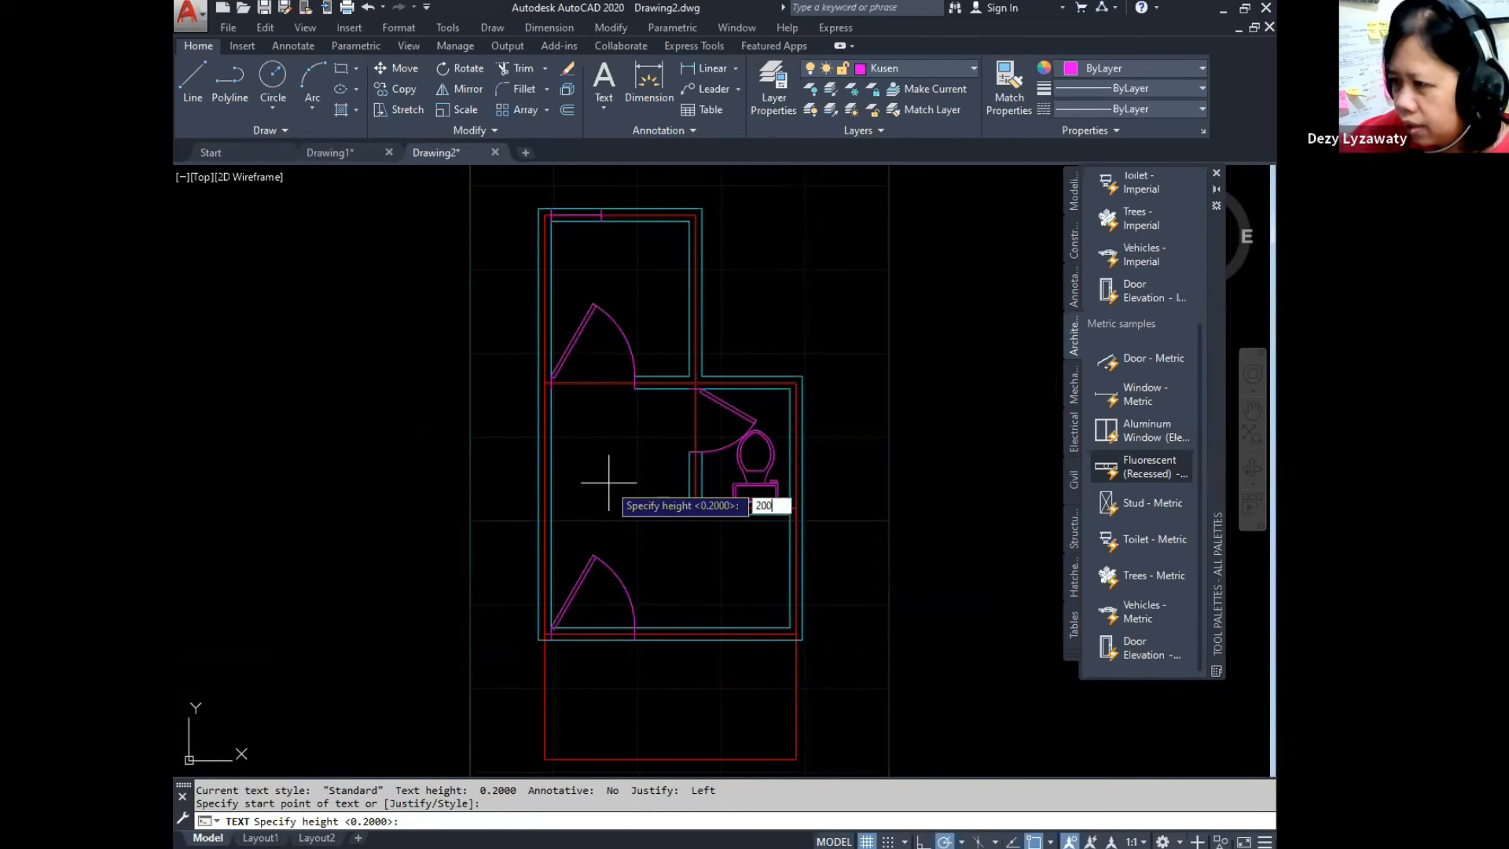
key("Return")
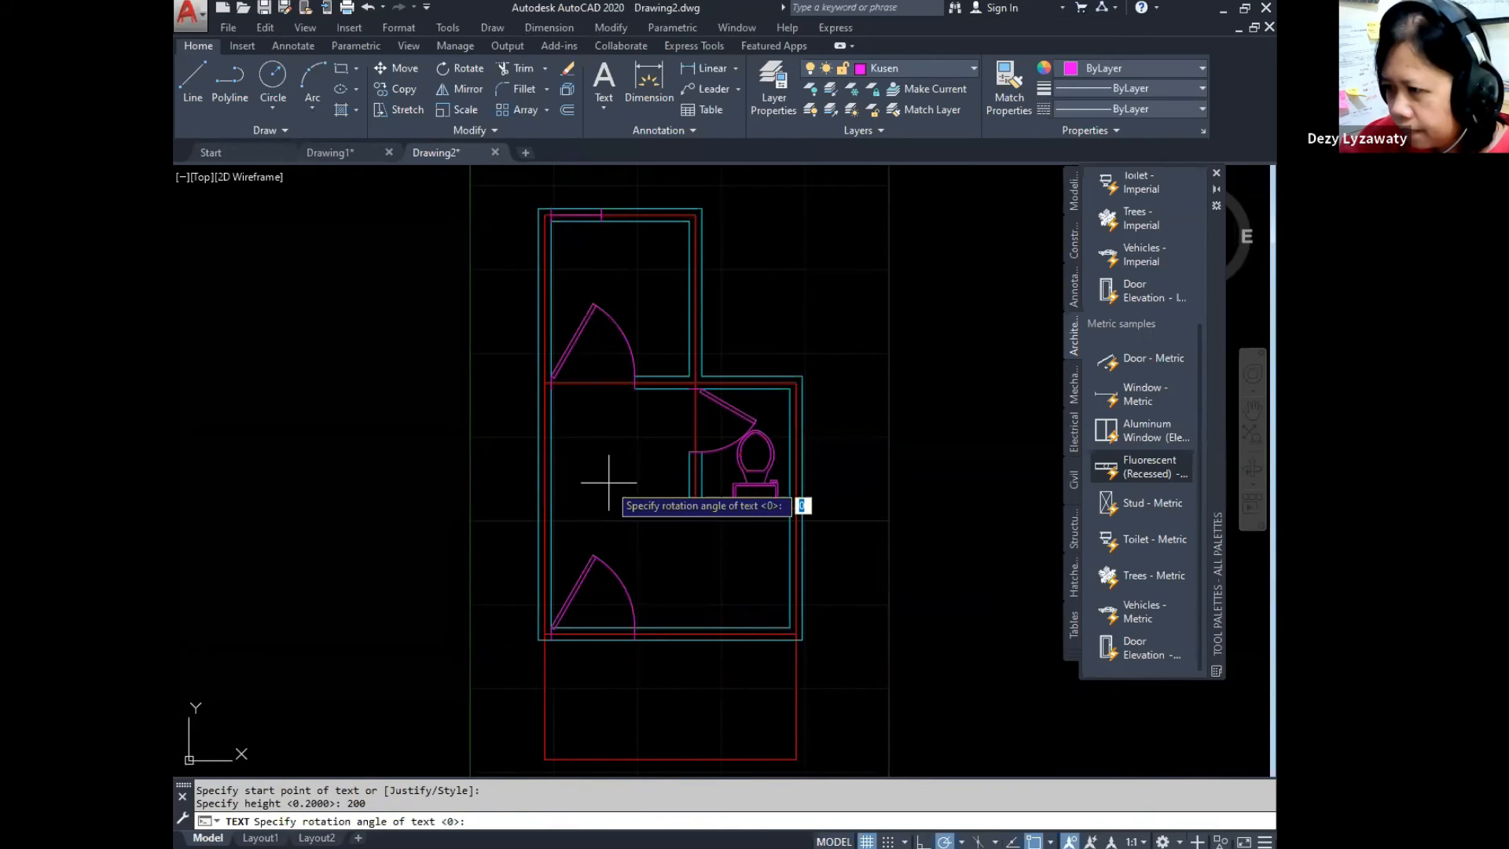
key("Return")
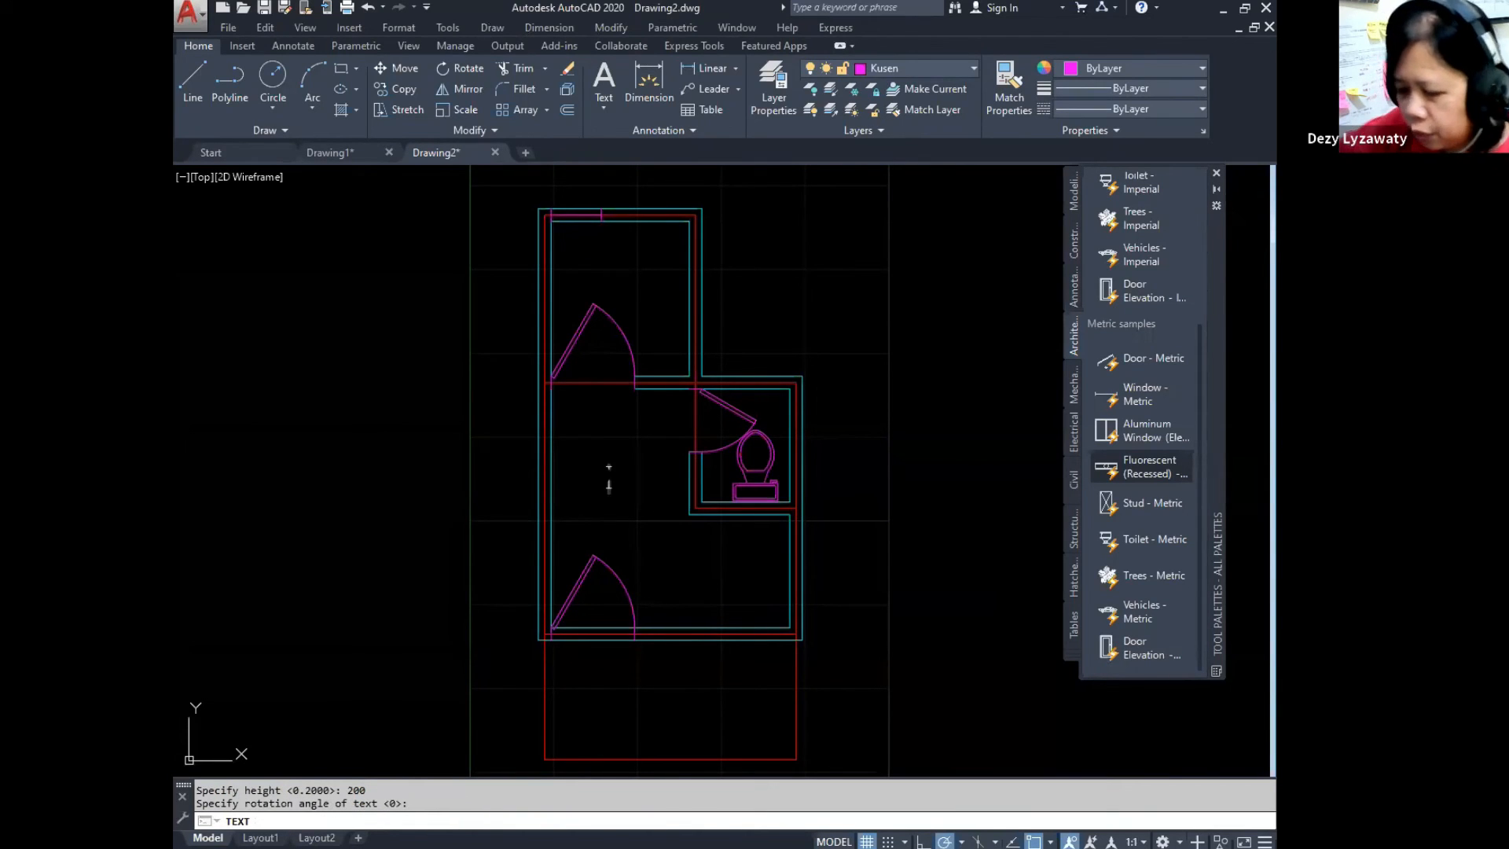
type("RUANG")
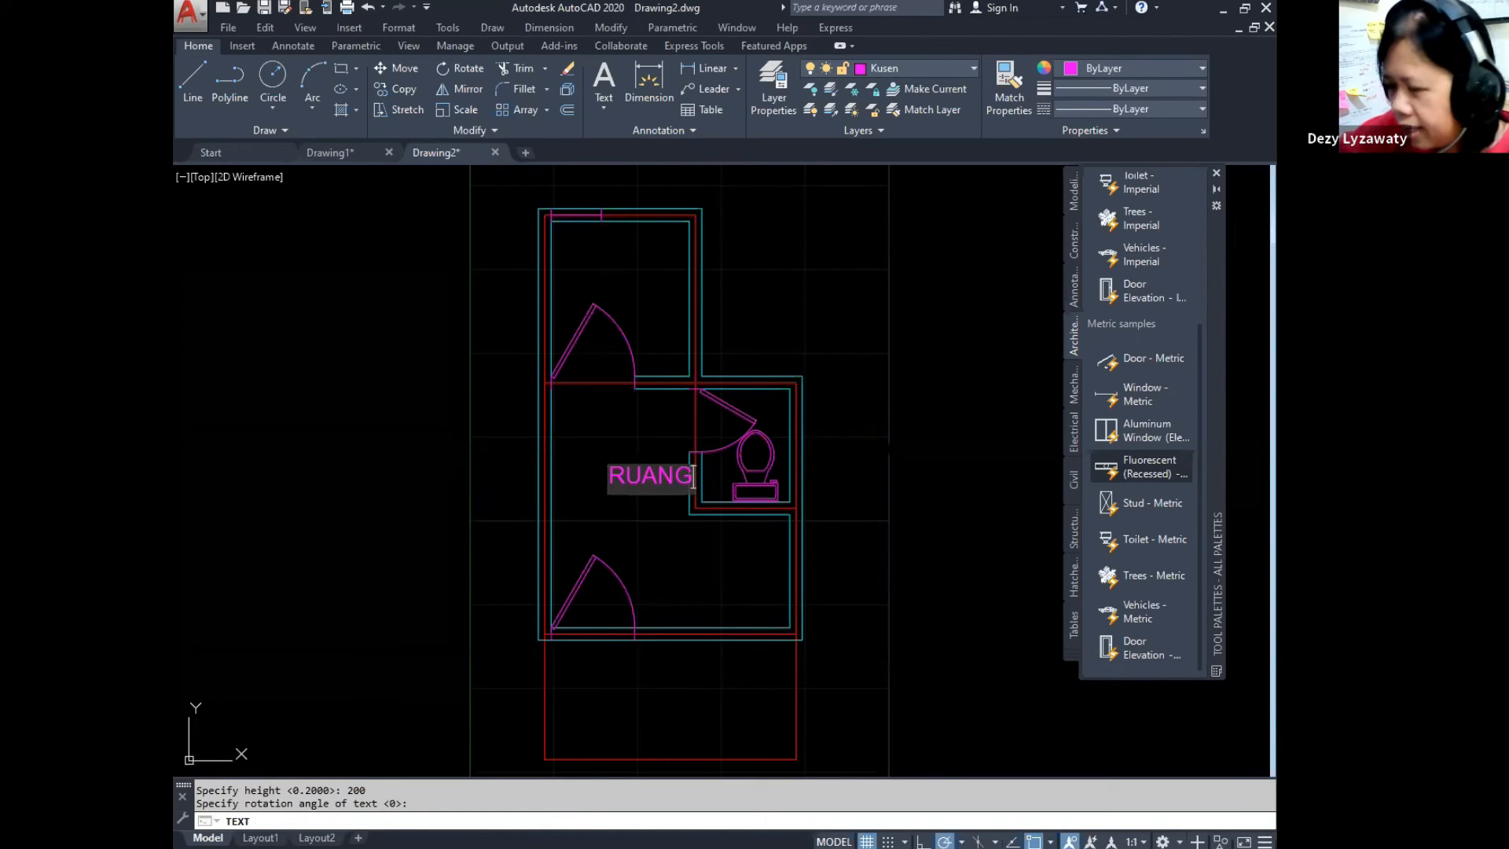
key("Return")
key("Return")
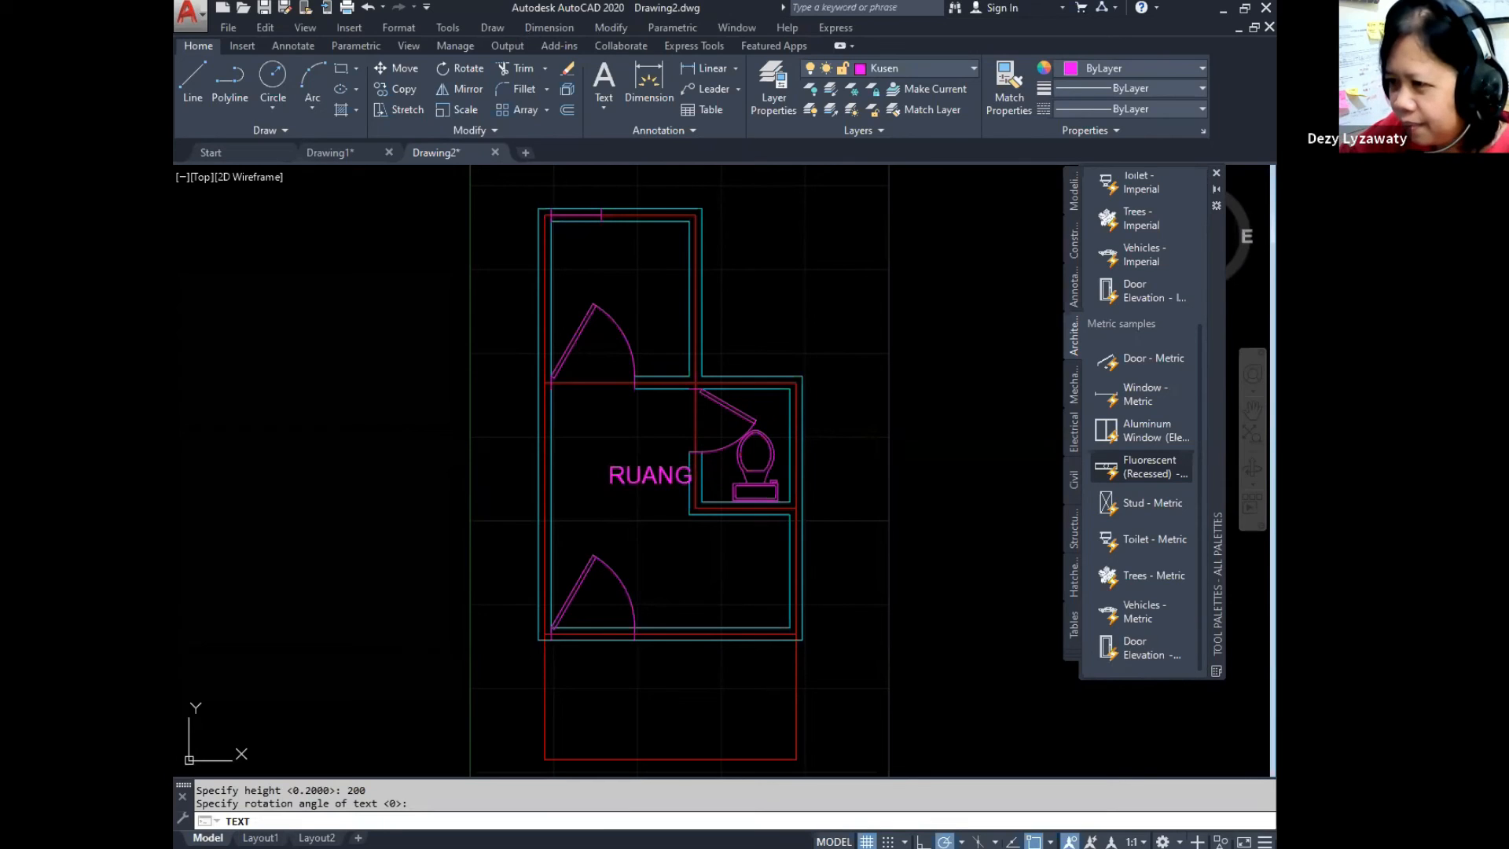
key("Escape")
Step: Move the RUANG text down and toward the outer side wall, placing it just above the lower door
left_click(633, 496)
left_click(608, 457)
left_click(609, 482)
left_click(585, 527)
key("Escape")
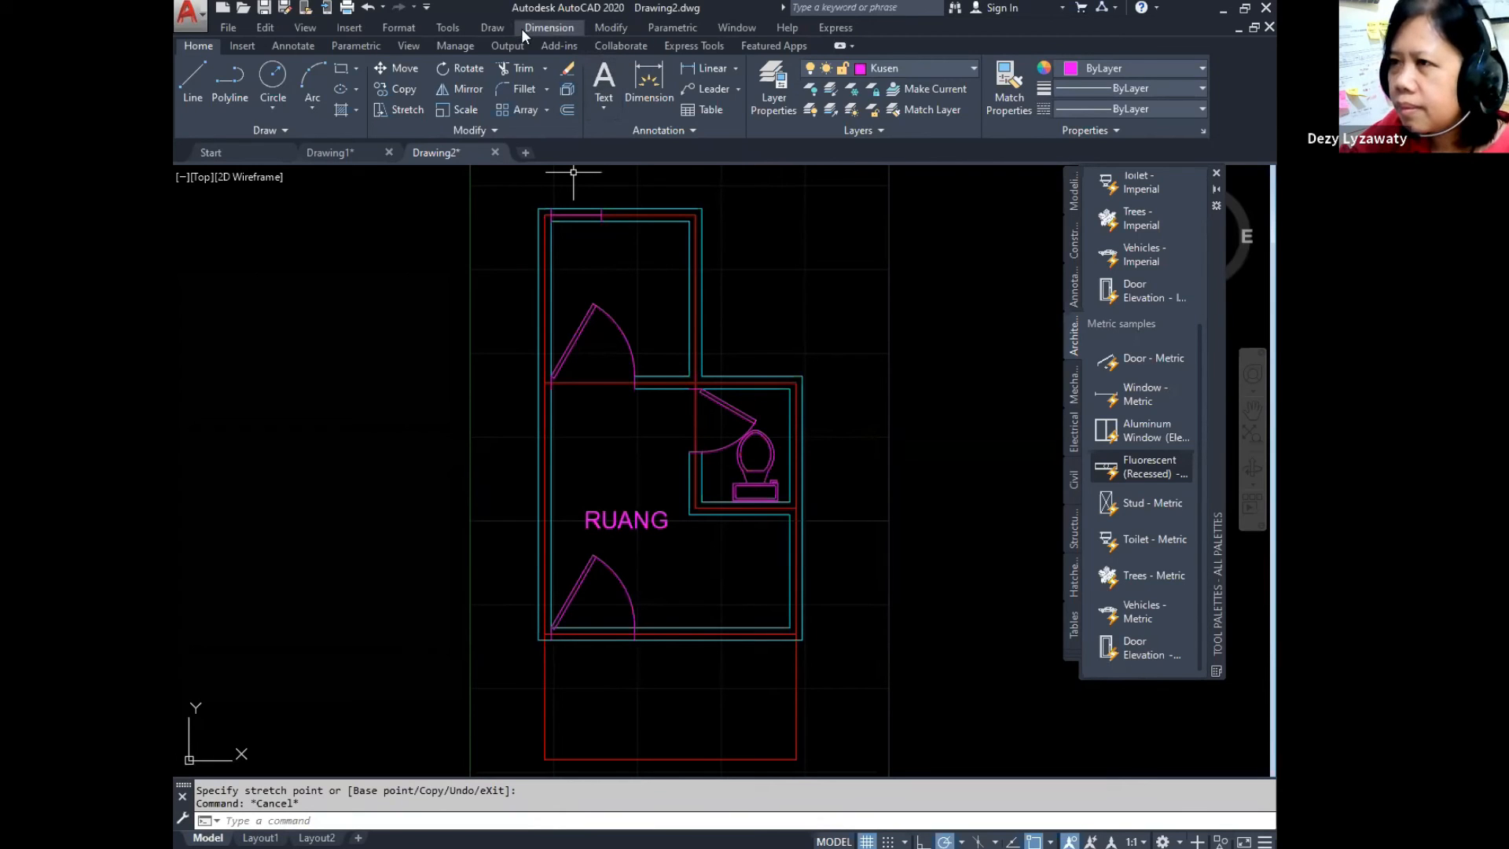
Step: Add the single-line text TERAS in the open terrace area below the house, with height 200 and rotation angle 0
left_click(495, 28)
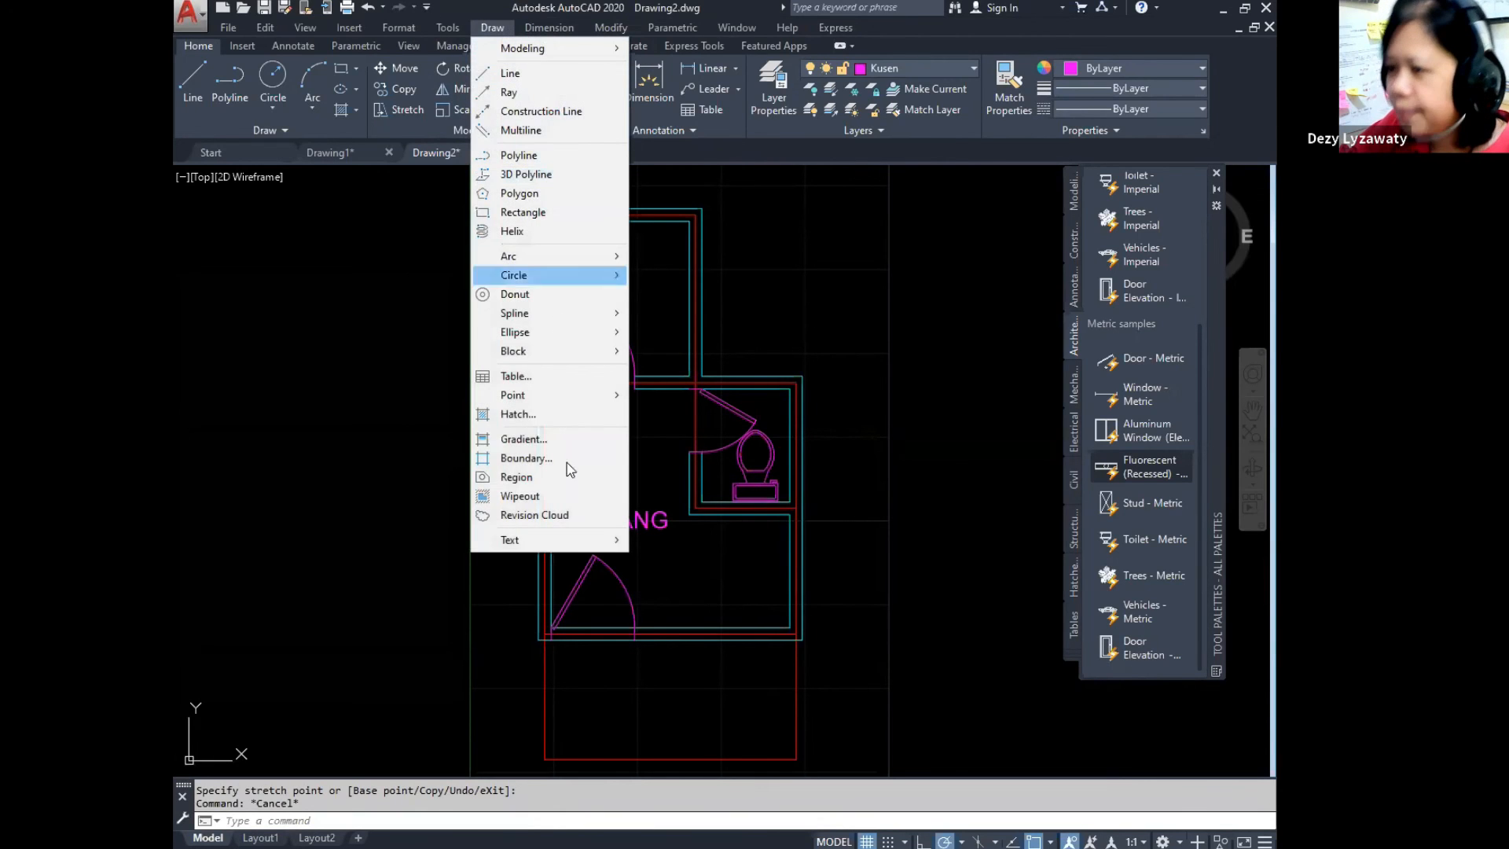
mouse_move(576, 546)
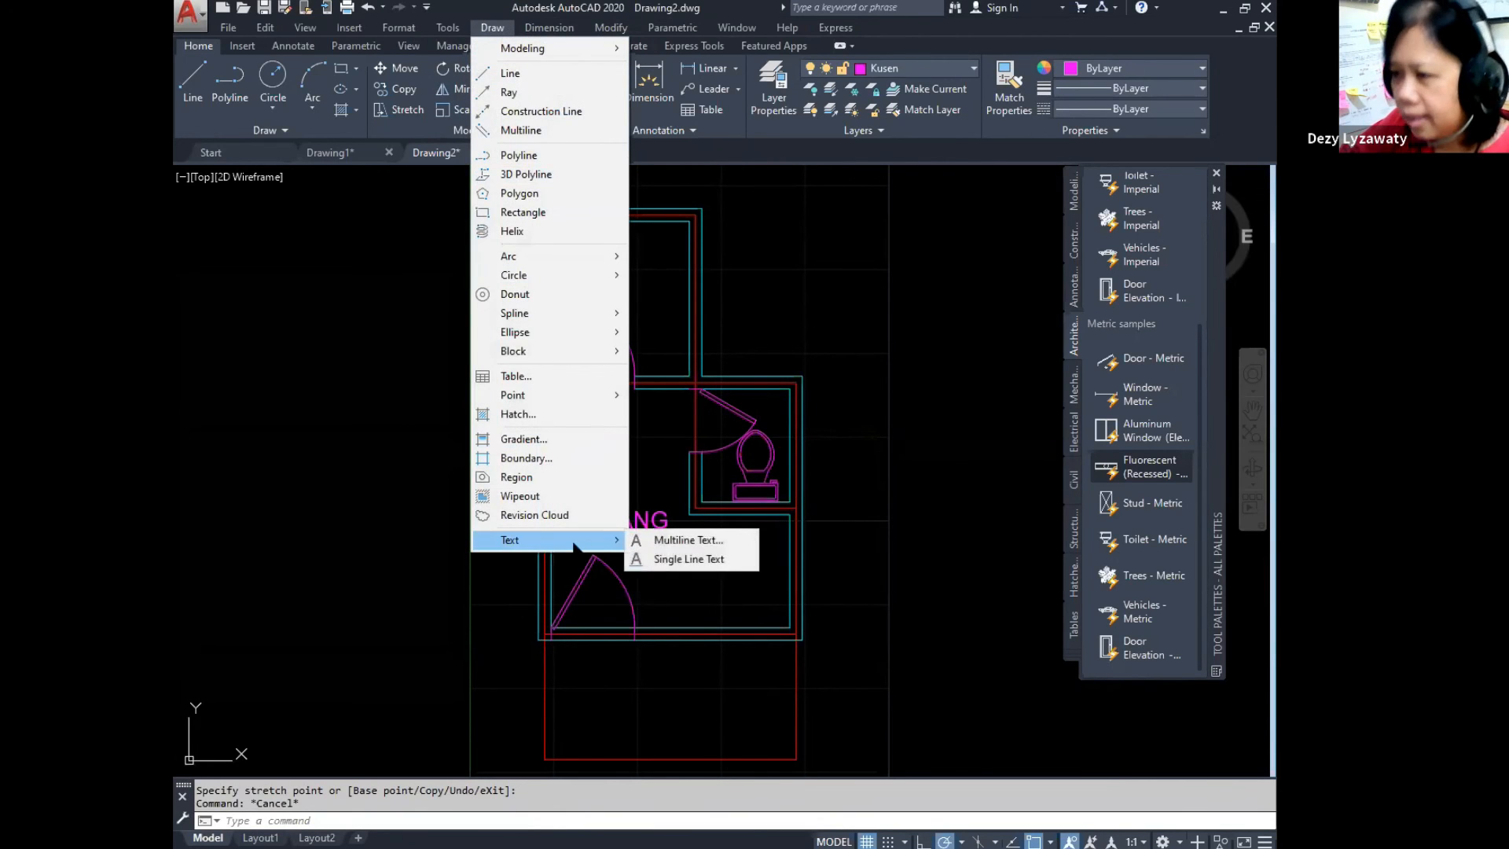
left_click(688, 560)
left_click(649, 696)
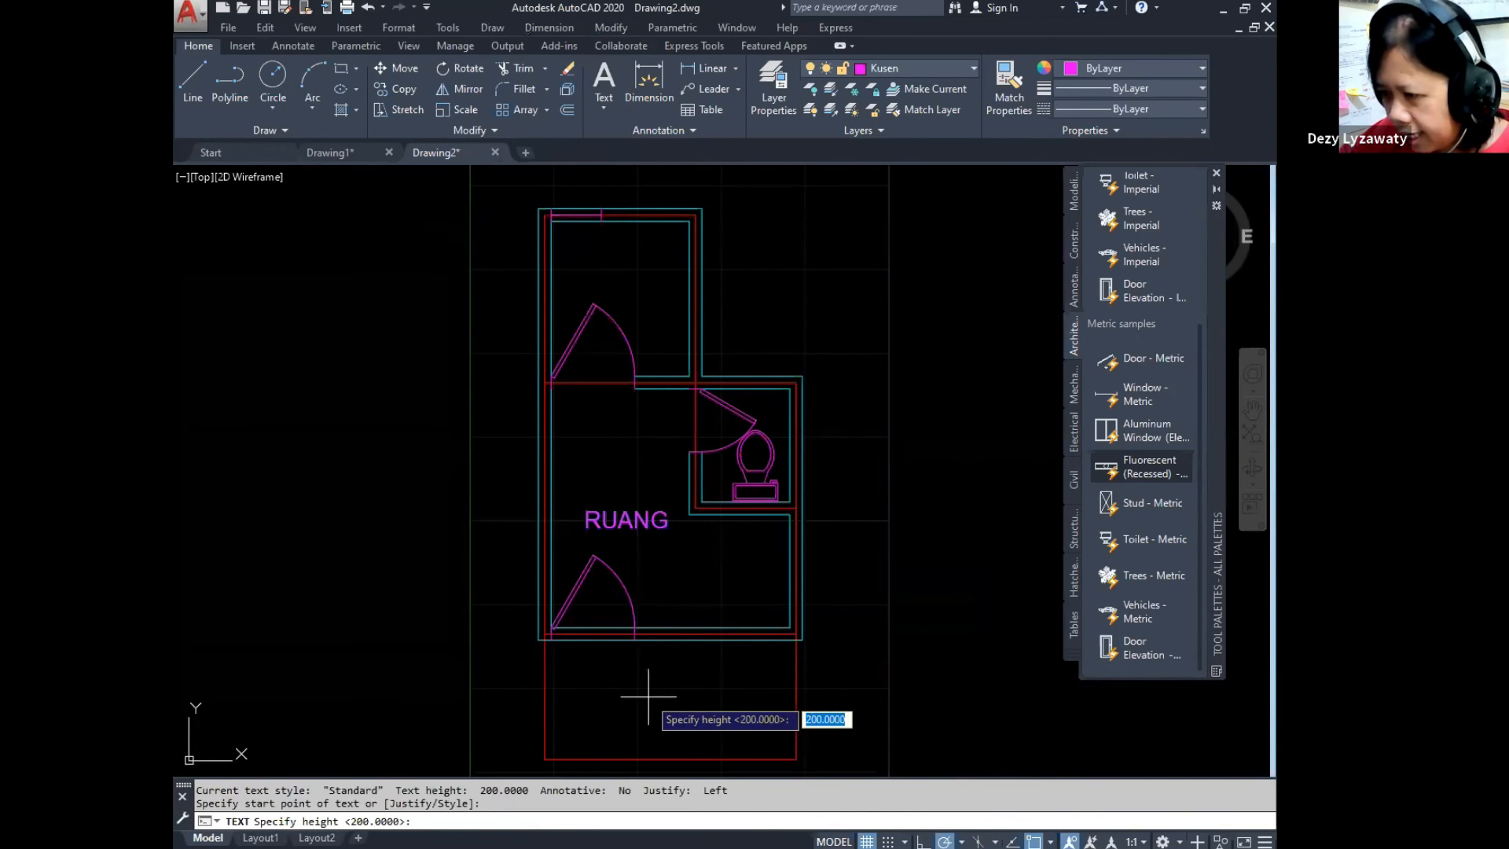
type("200")
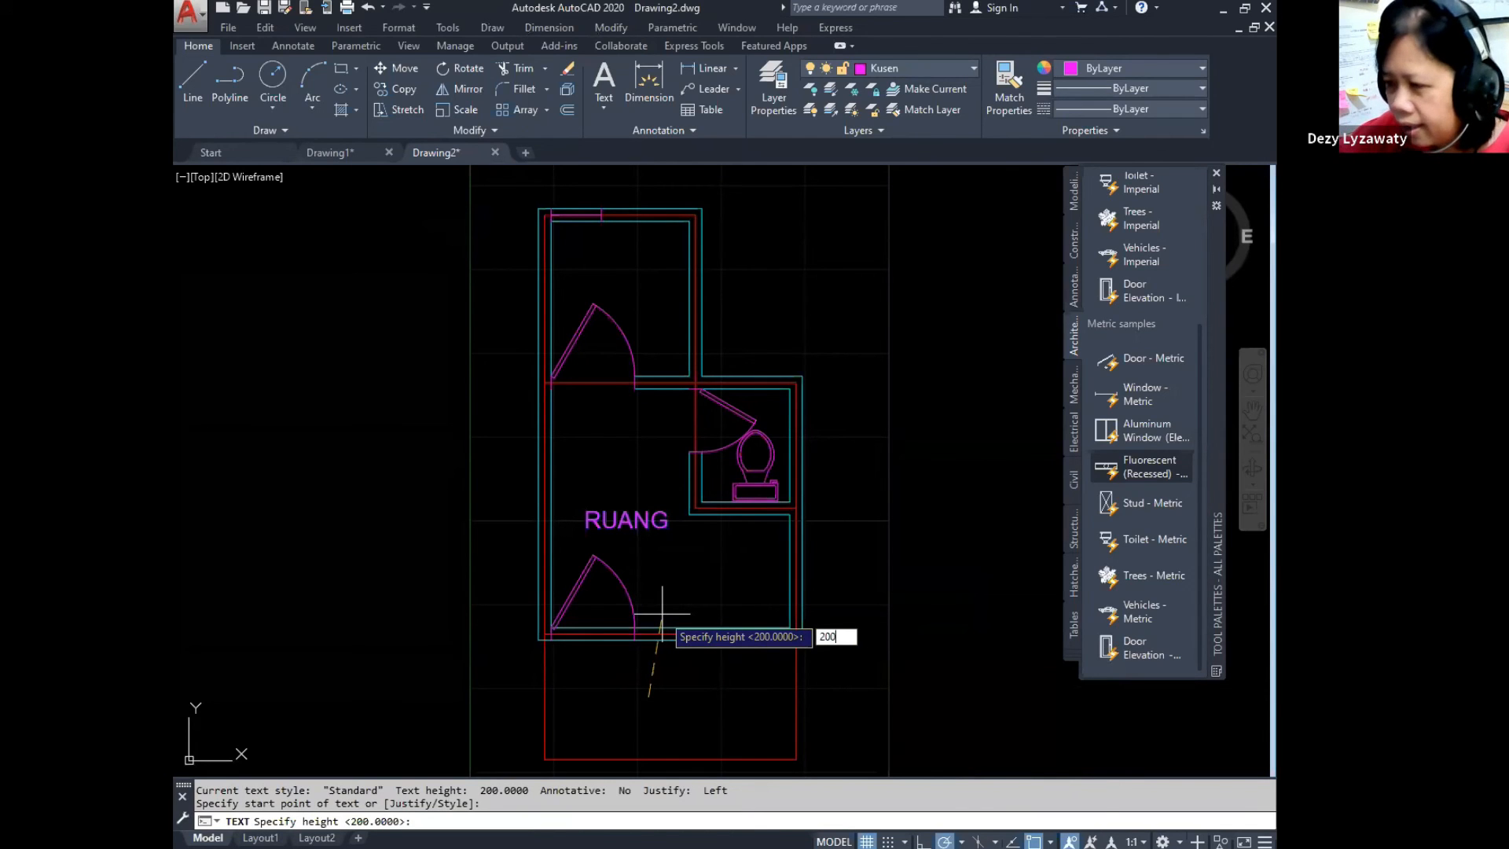
key("Return")
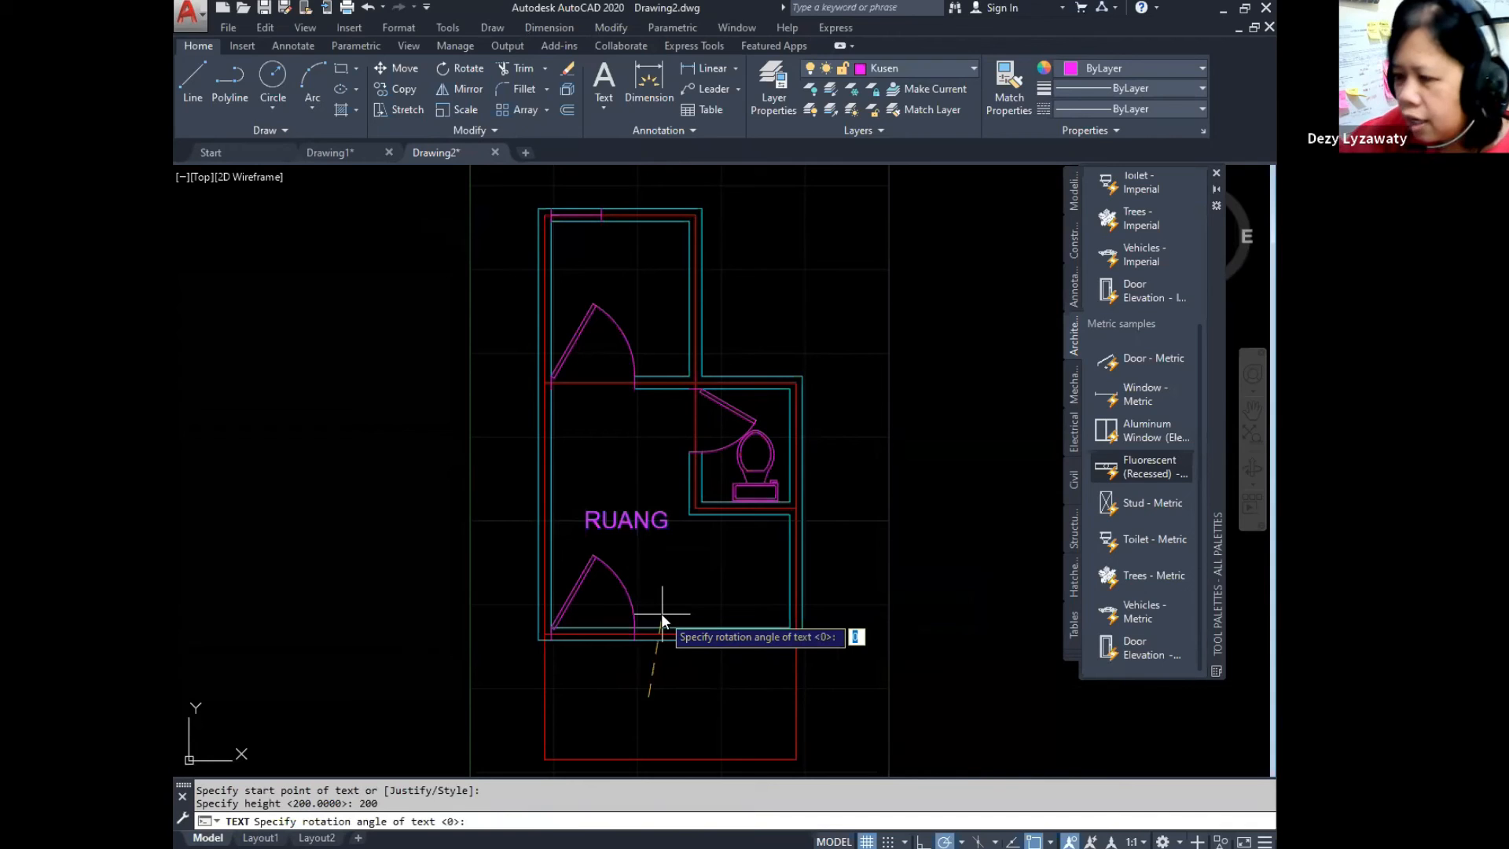
type("0")
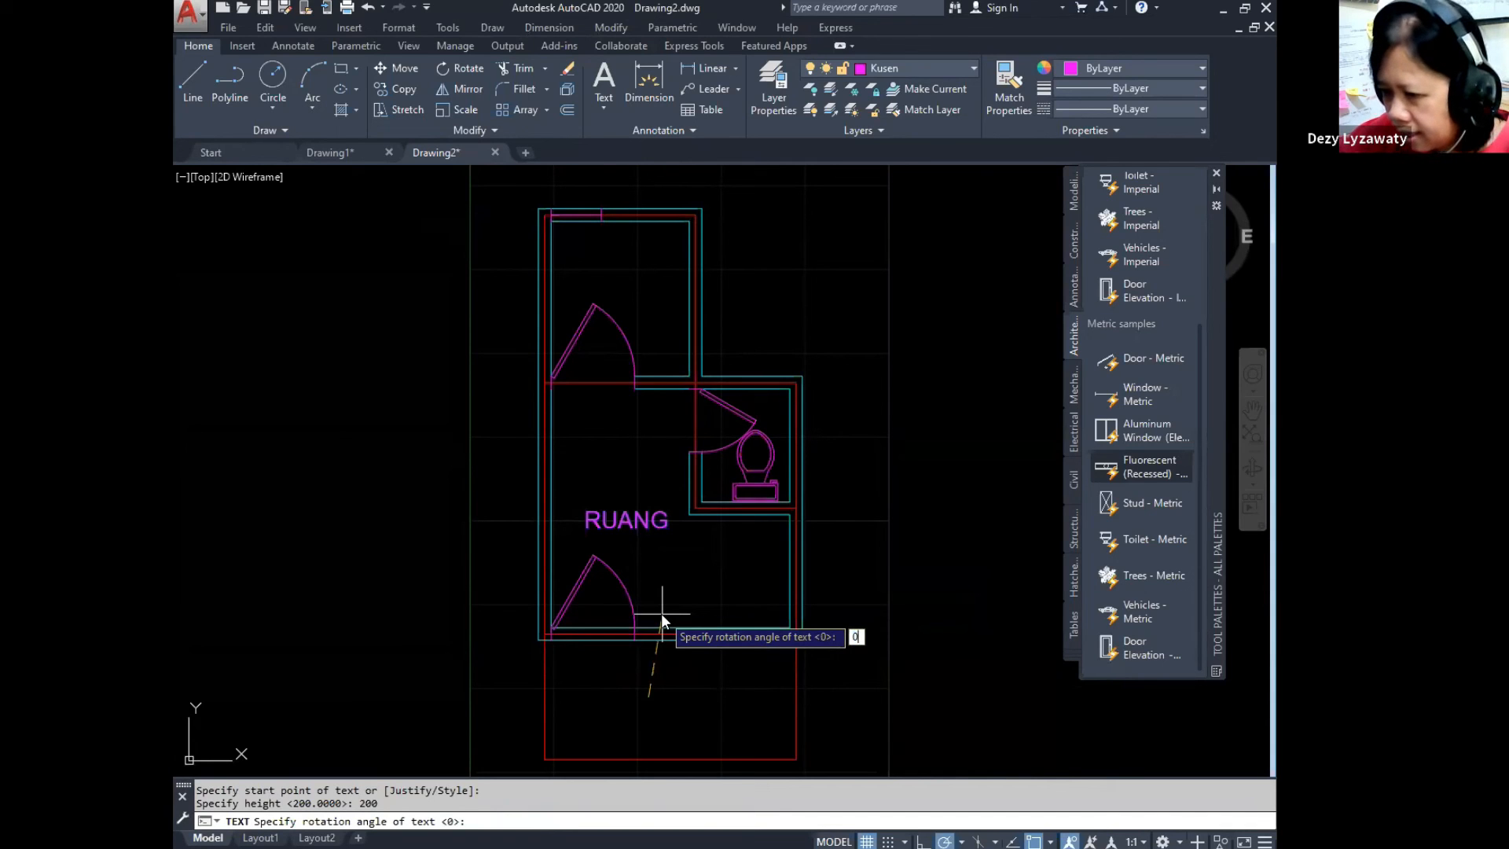
key("Return")
type("TERAS")
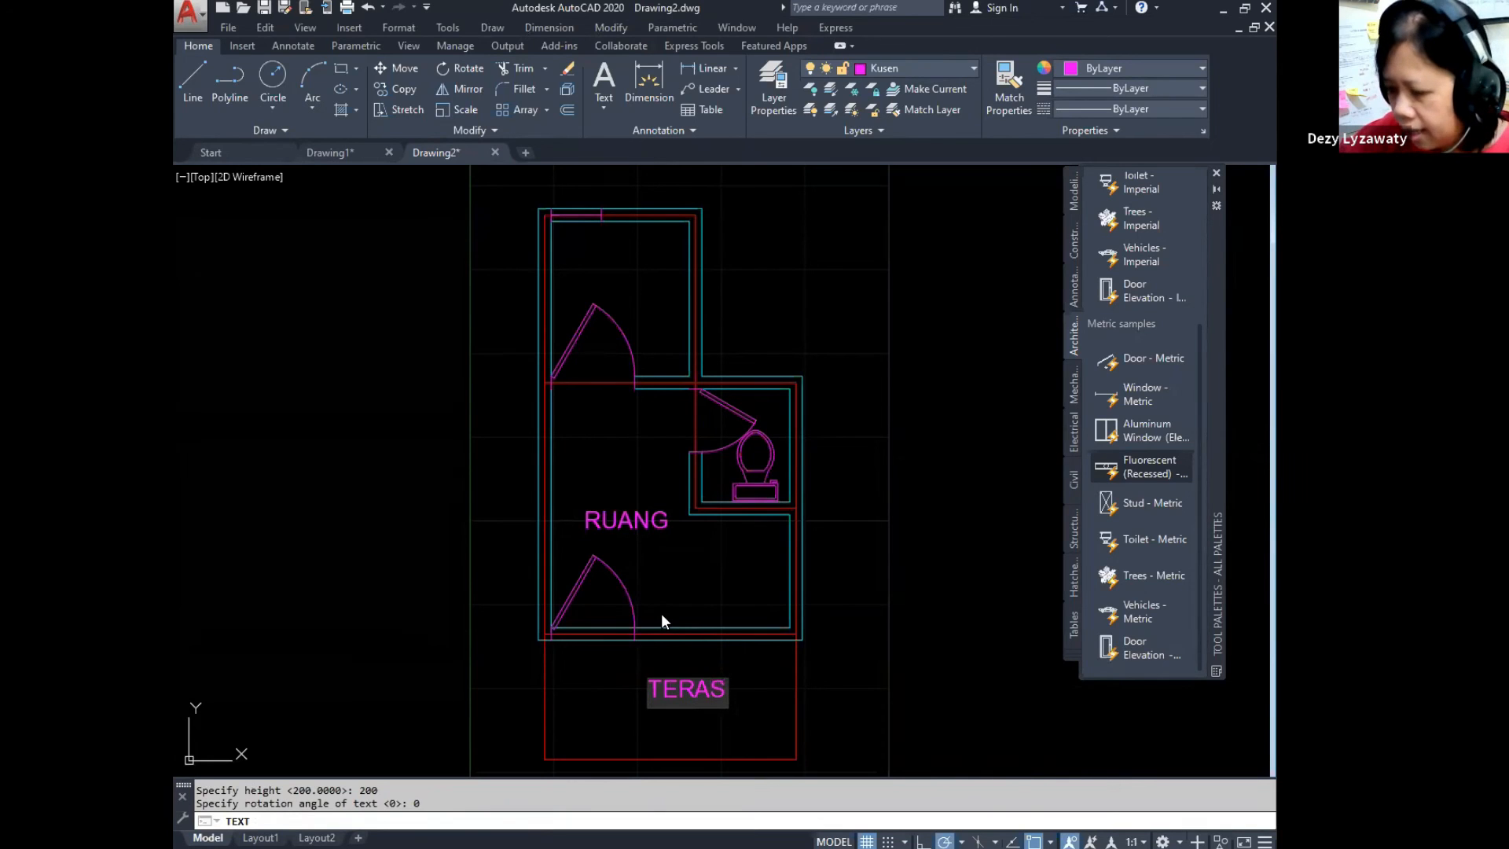
key("Return")
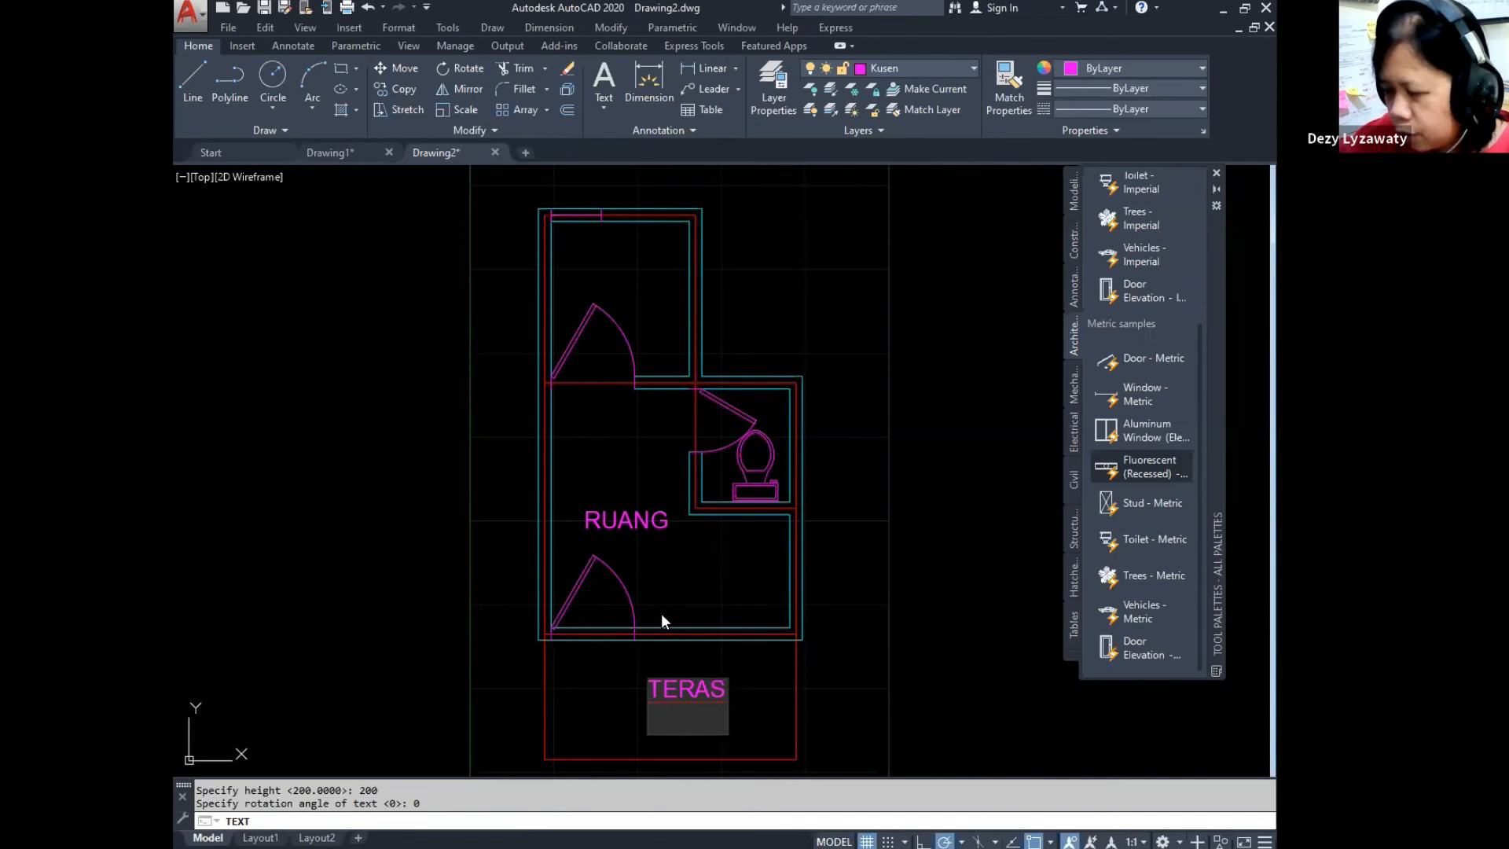
key("Return")
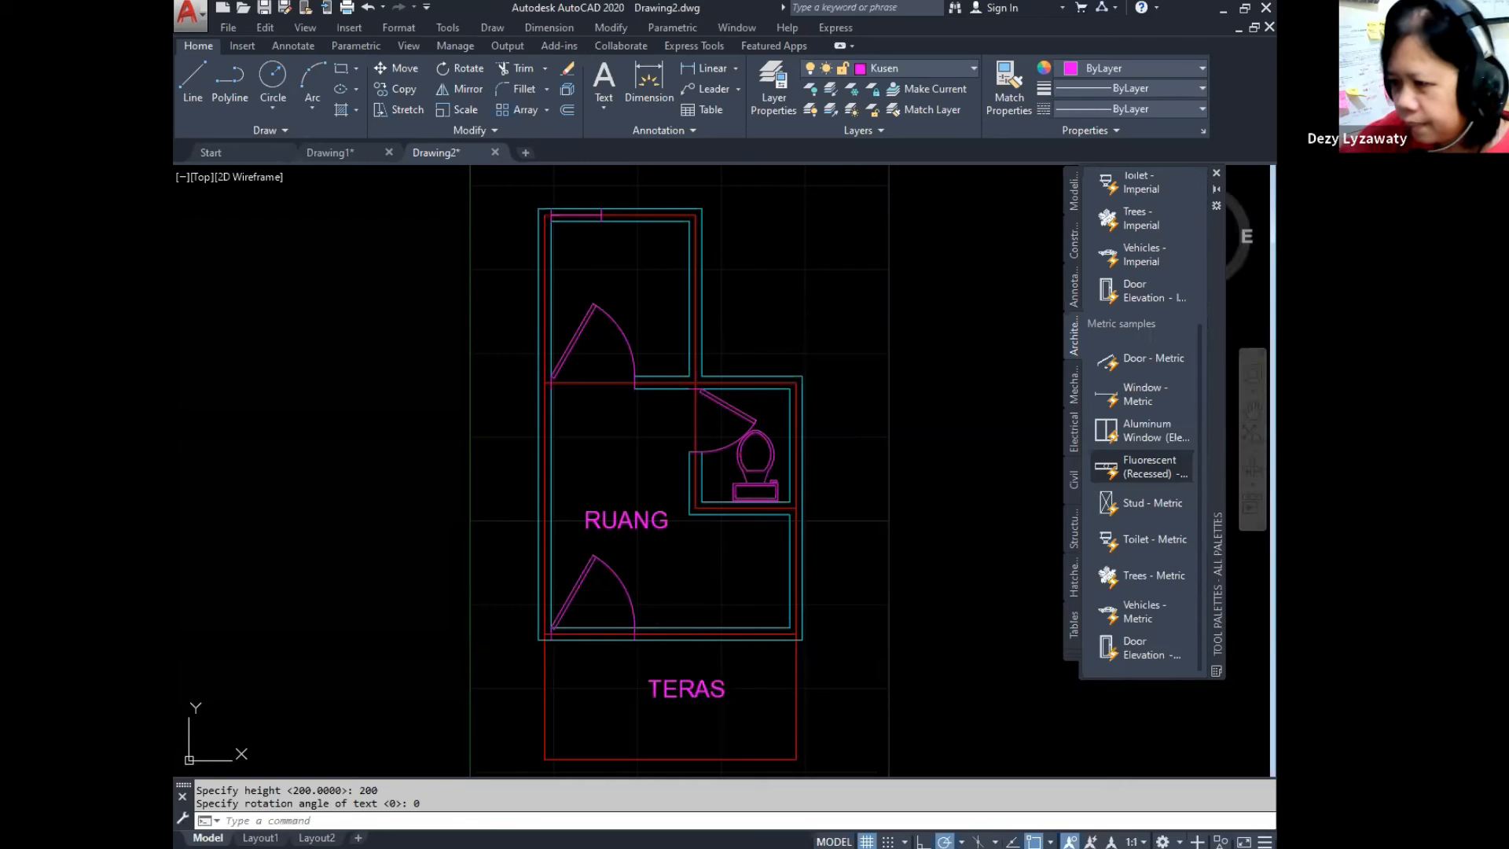
key("Escape")
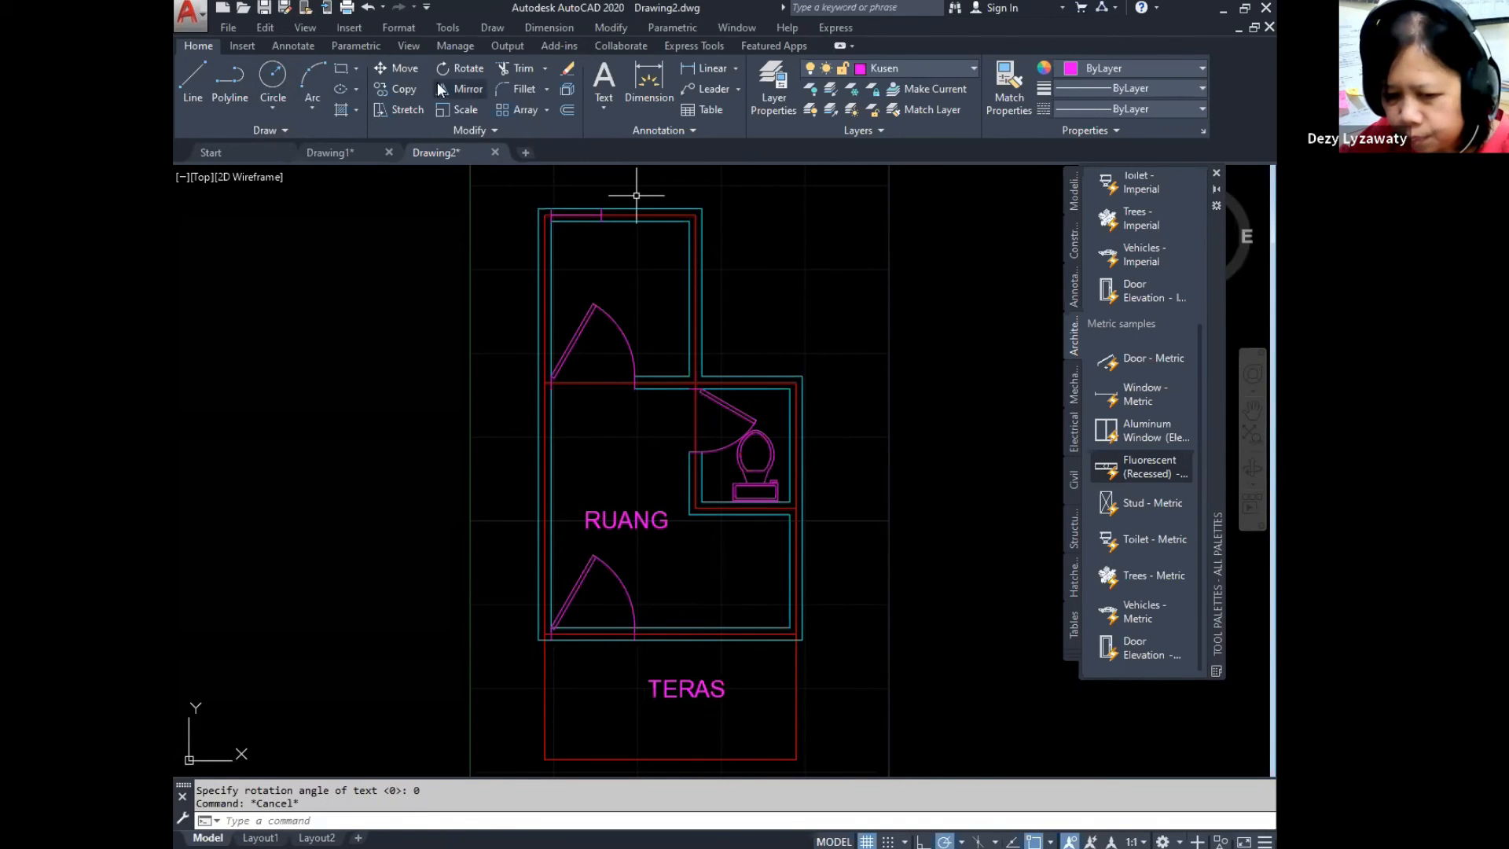
Step: Add the single-line text GUDANG in the uppermost room above its door, with height 200 and rotation angle 0
left_click(493, 28)
mouse_move(563, 544)
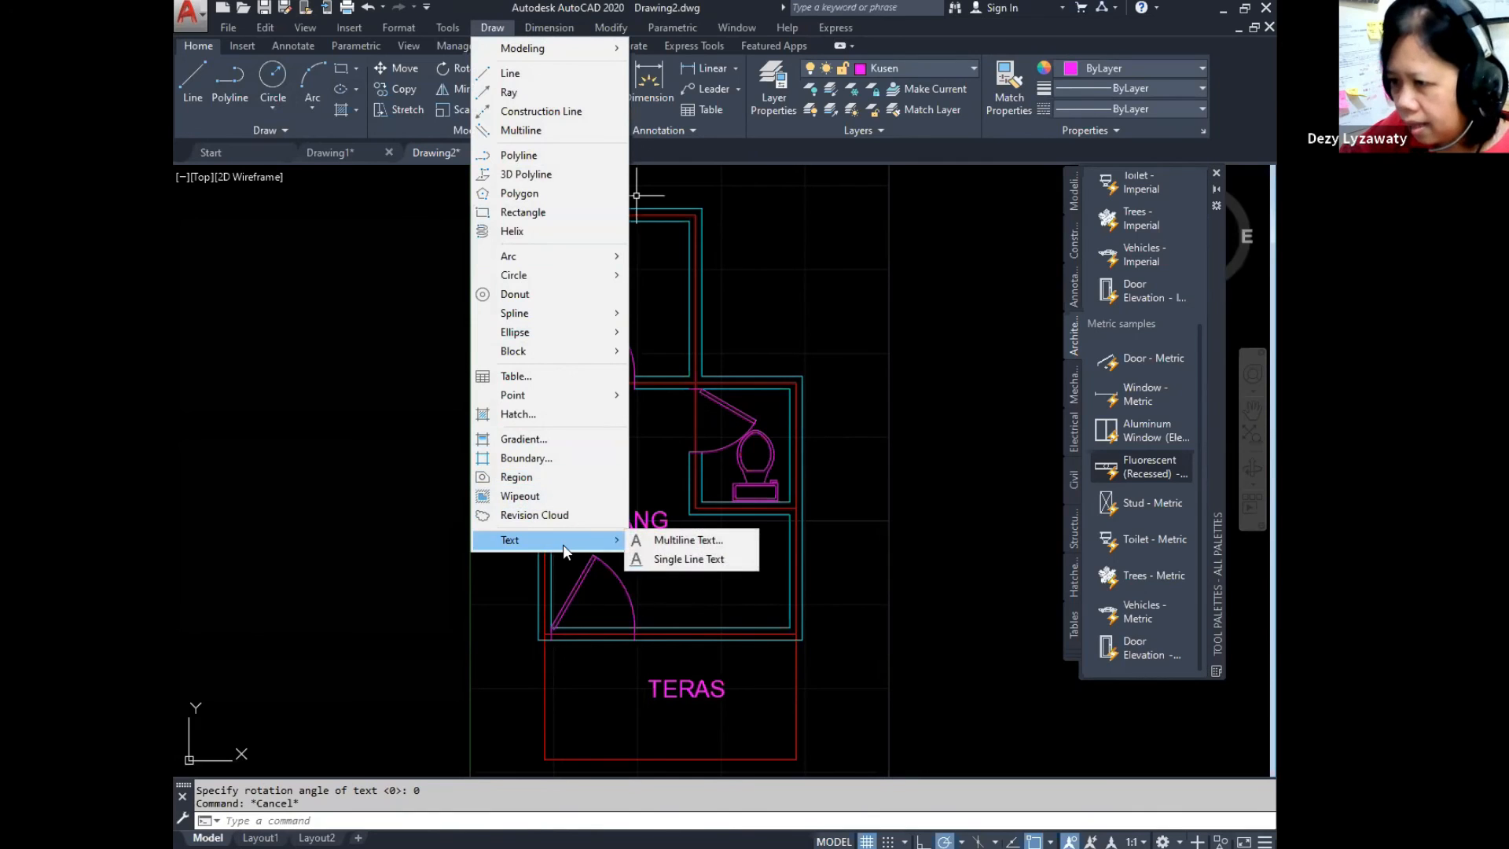
left_click(685, 559)
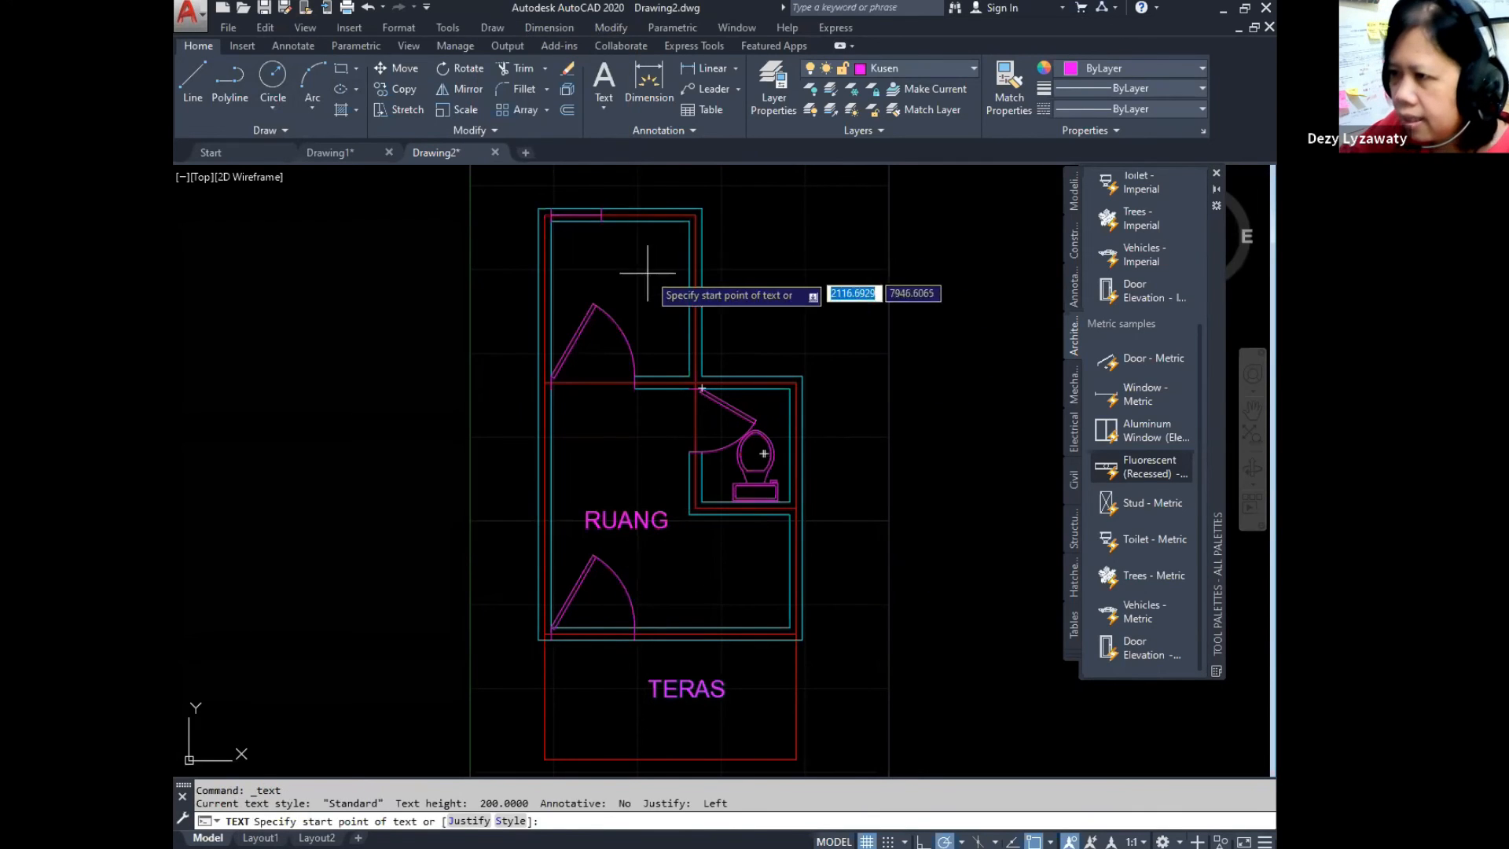
left_click(597, 275)
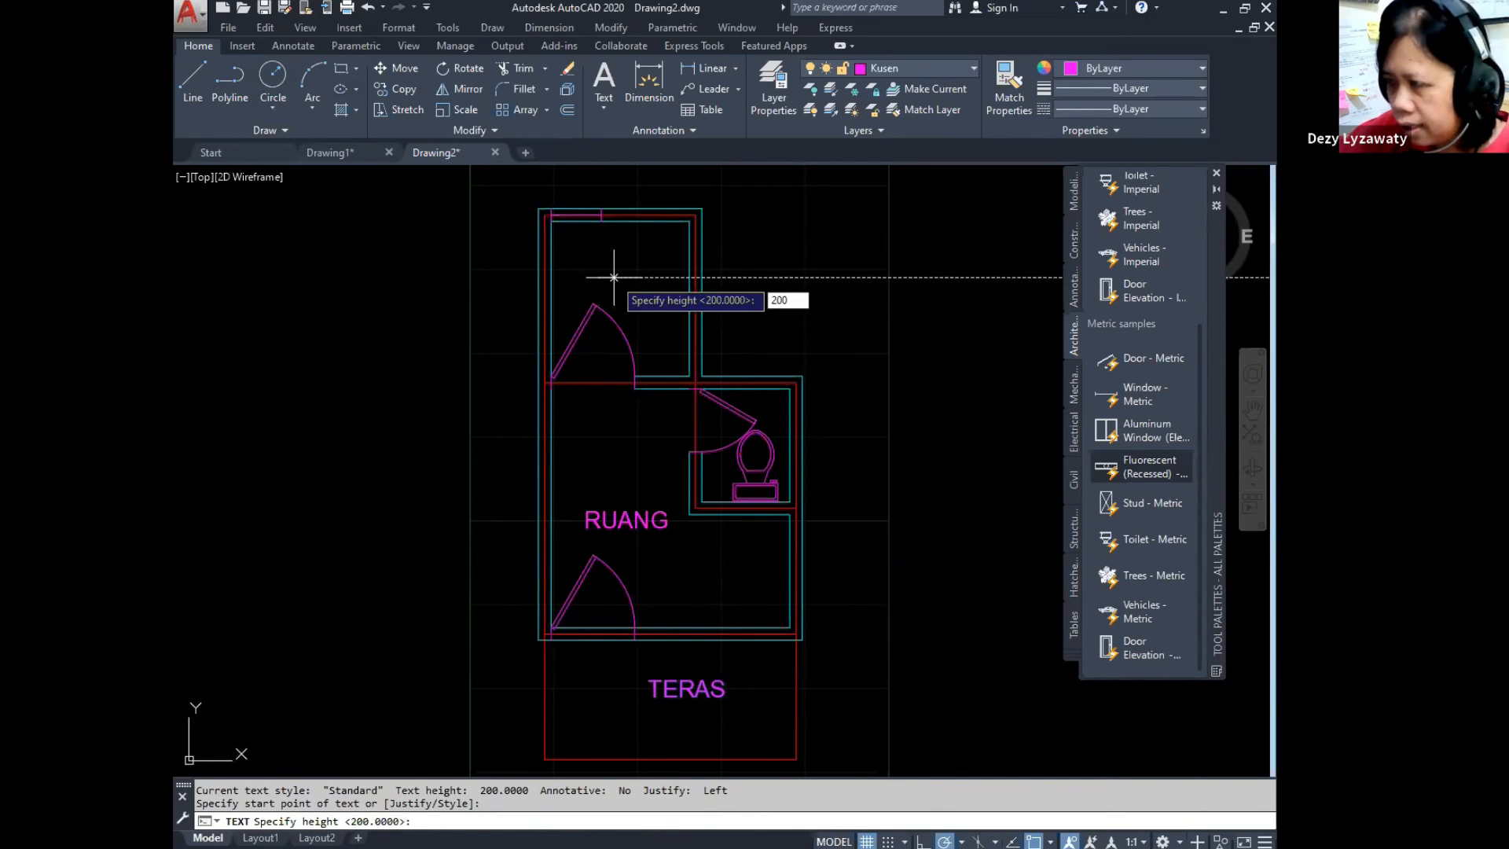
key("Return")
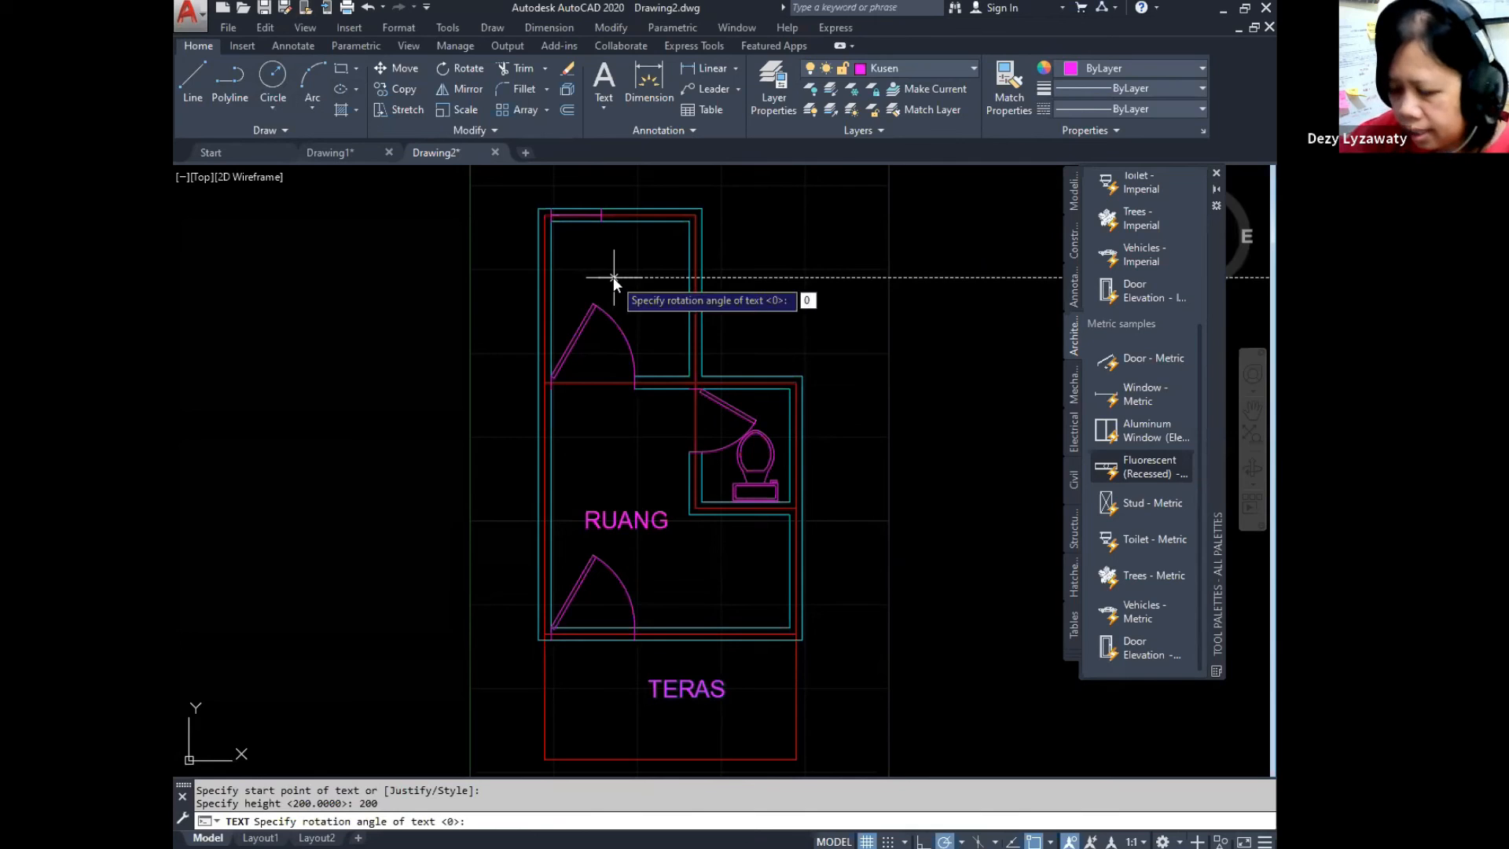
key("Return")
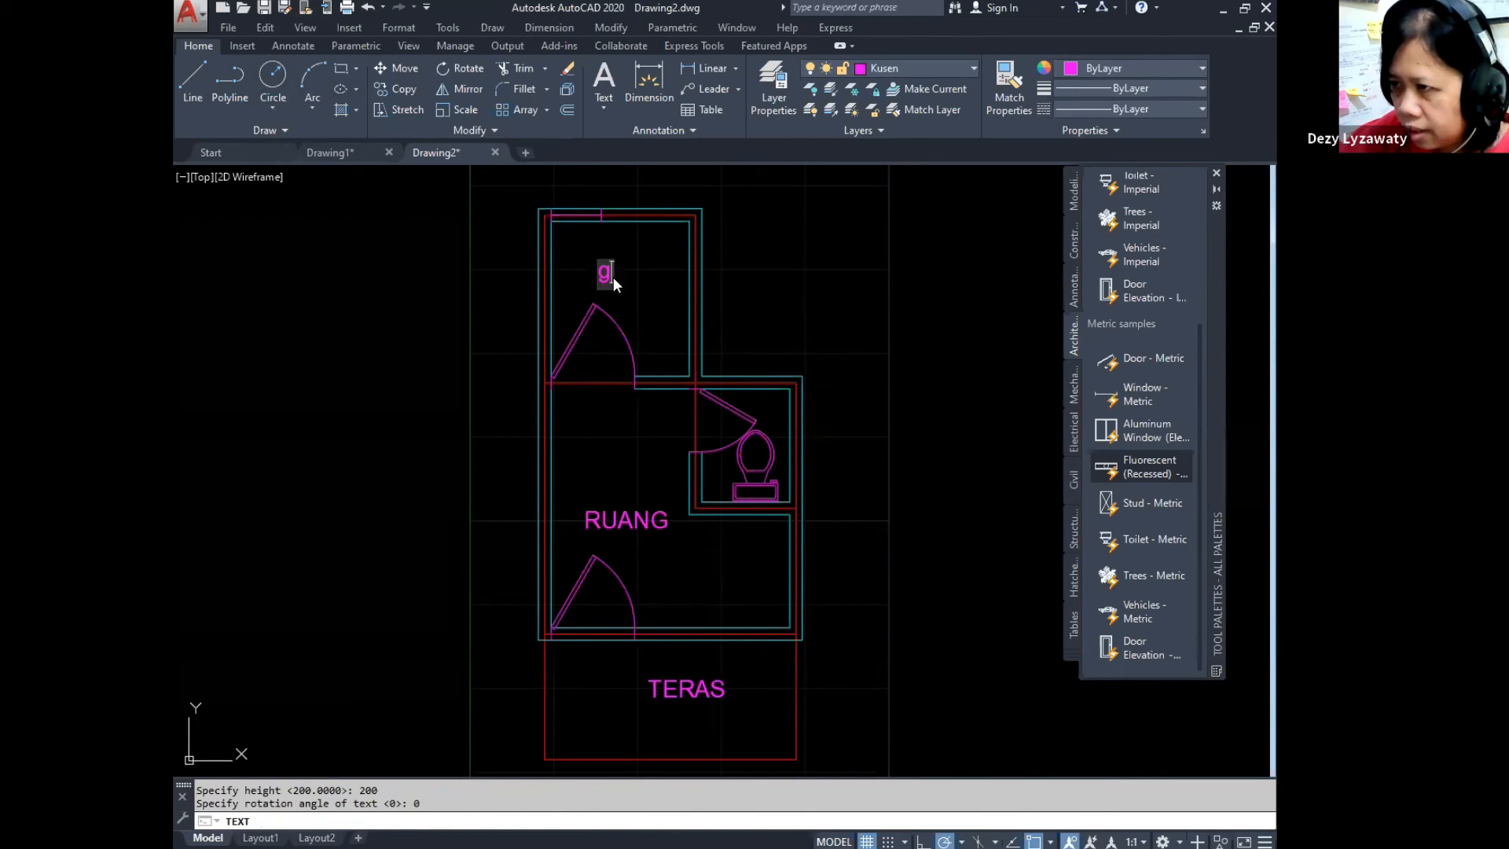
type("GUDANG")
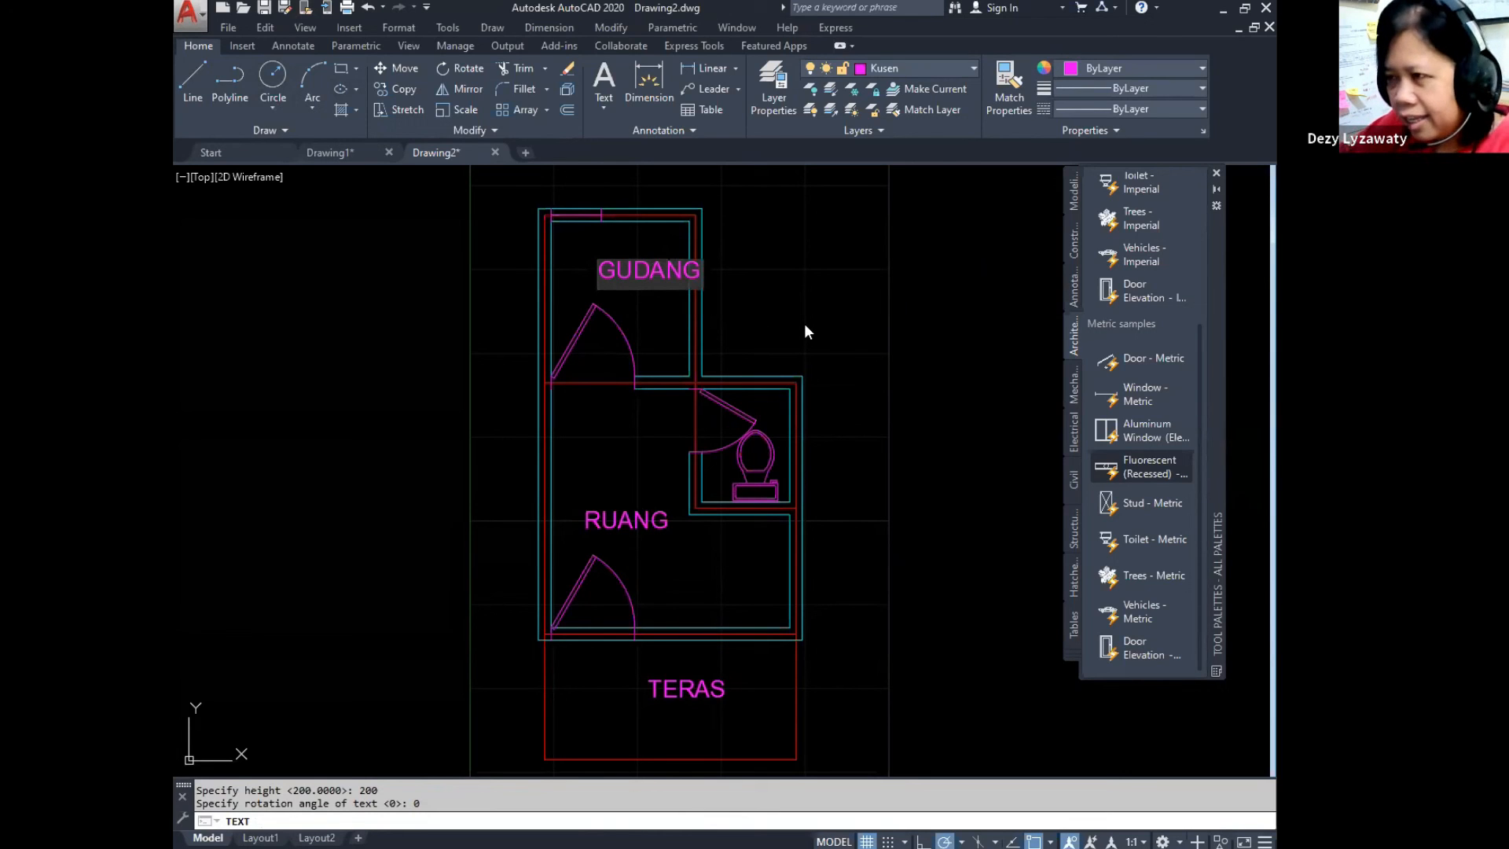
key("Return")
key("Return")
key("Return")
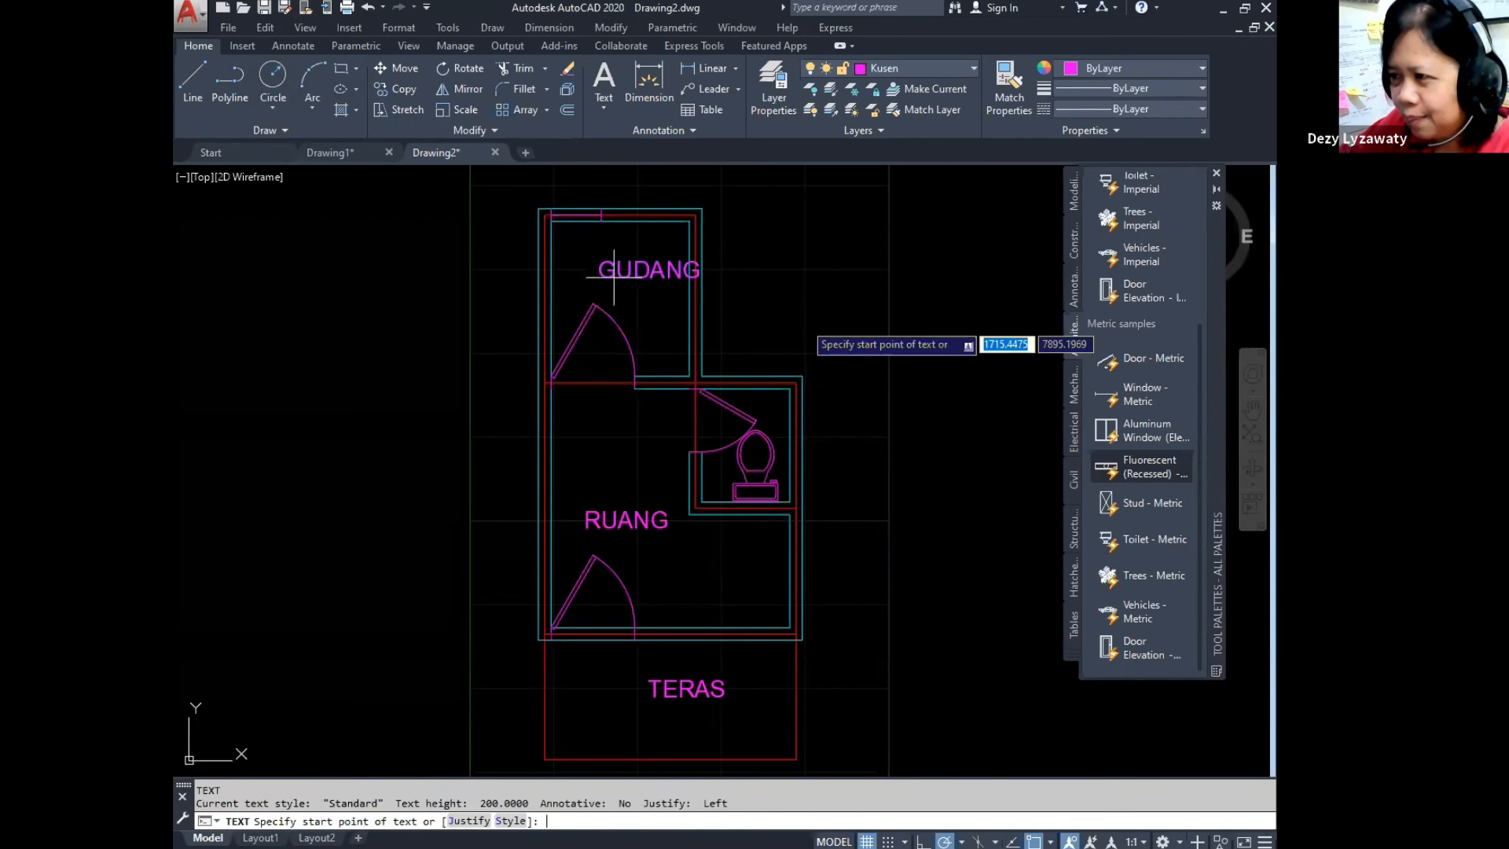
key("Escape")
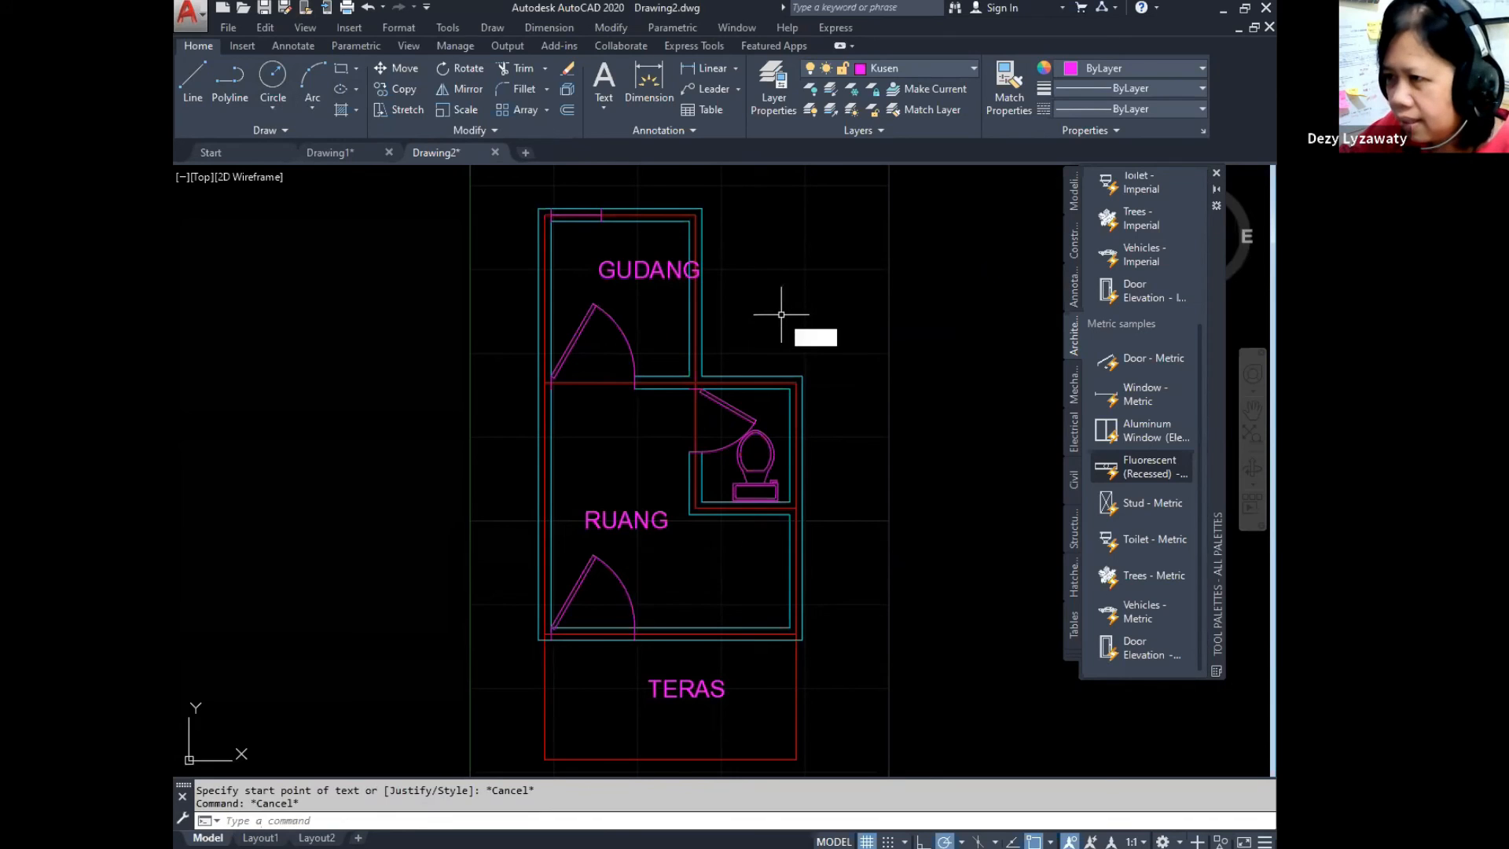
Step: Move the GUDANG text horizontally away from the wall it overlaps, so it sits centred inside the uppermost room
type("m")
key("Return")
left_click(672, 287)
left_click(646, 269)
key("Return")
left_click(834, 285)
left_click(805, 285)
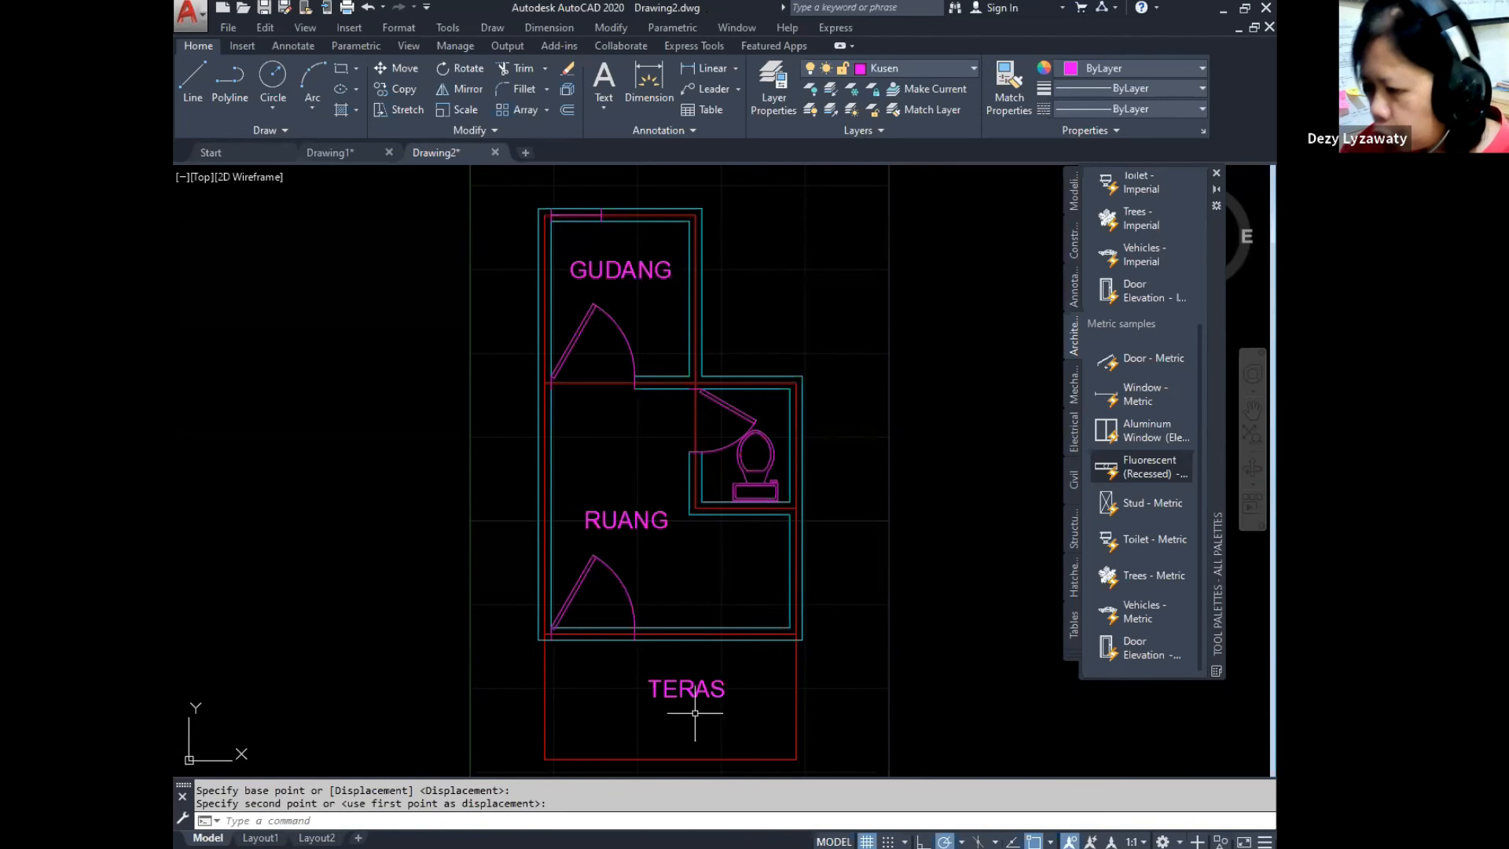
Step: Save the drawing in the Documents folder under the file name LATIHAN MINGGU 1
middle_click_drag(890, 582, 895, 570)
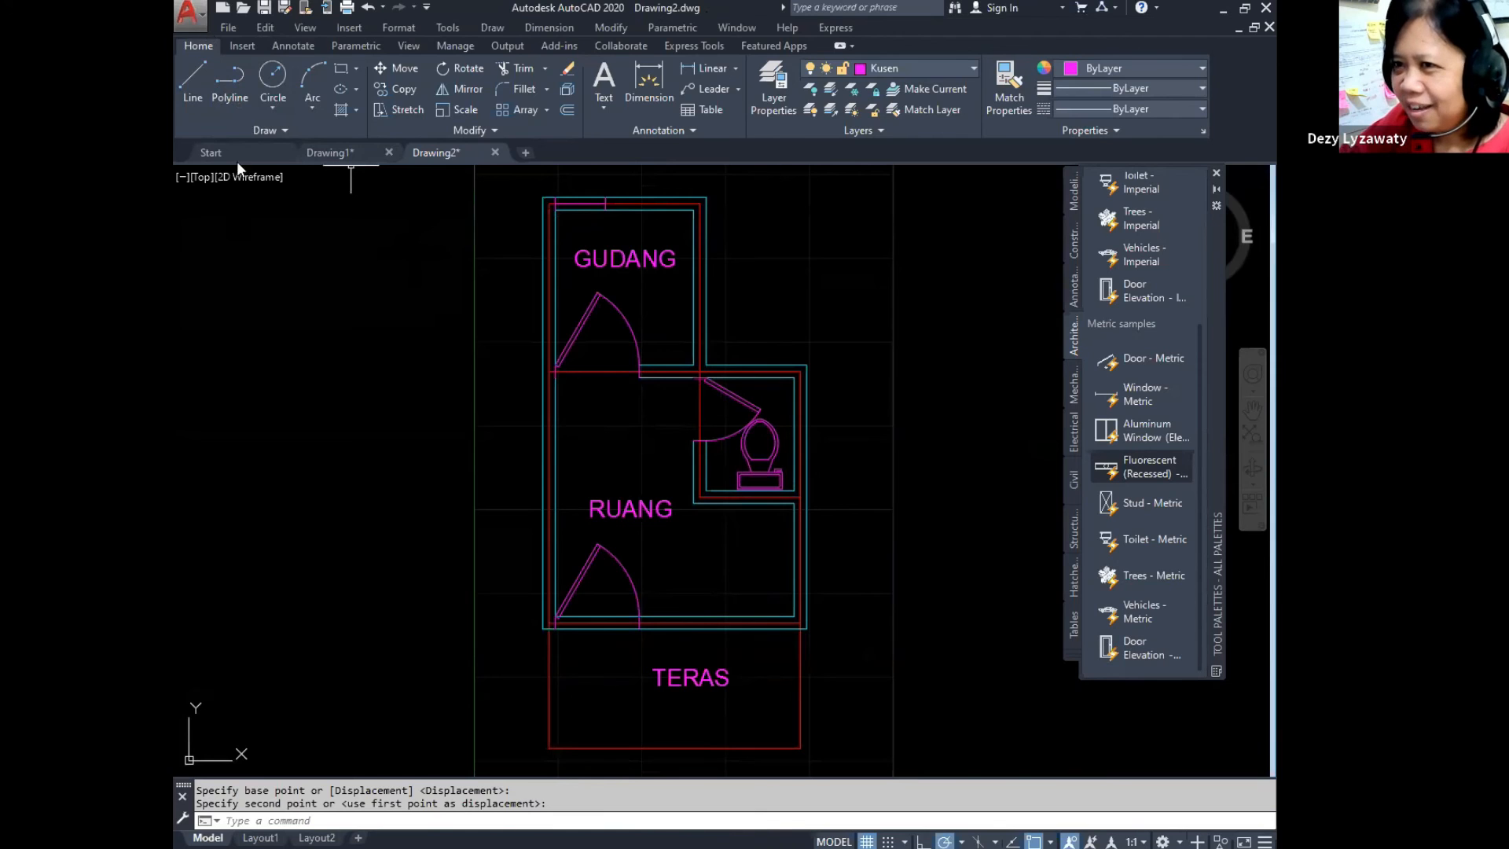
left_click(203, 23)
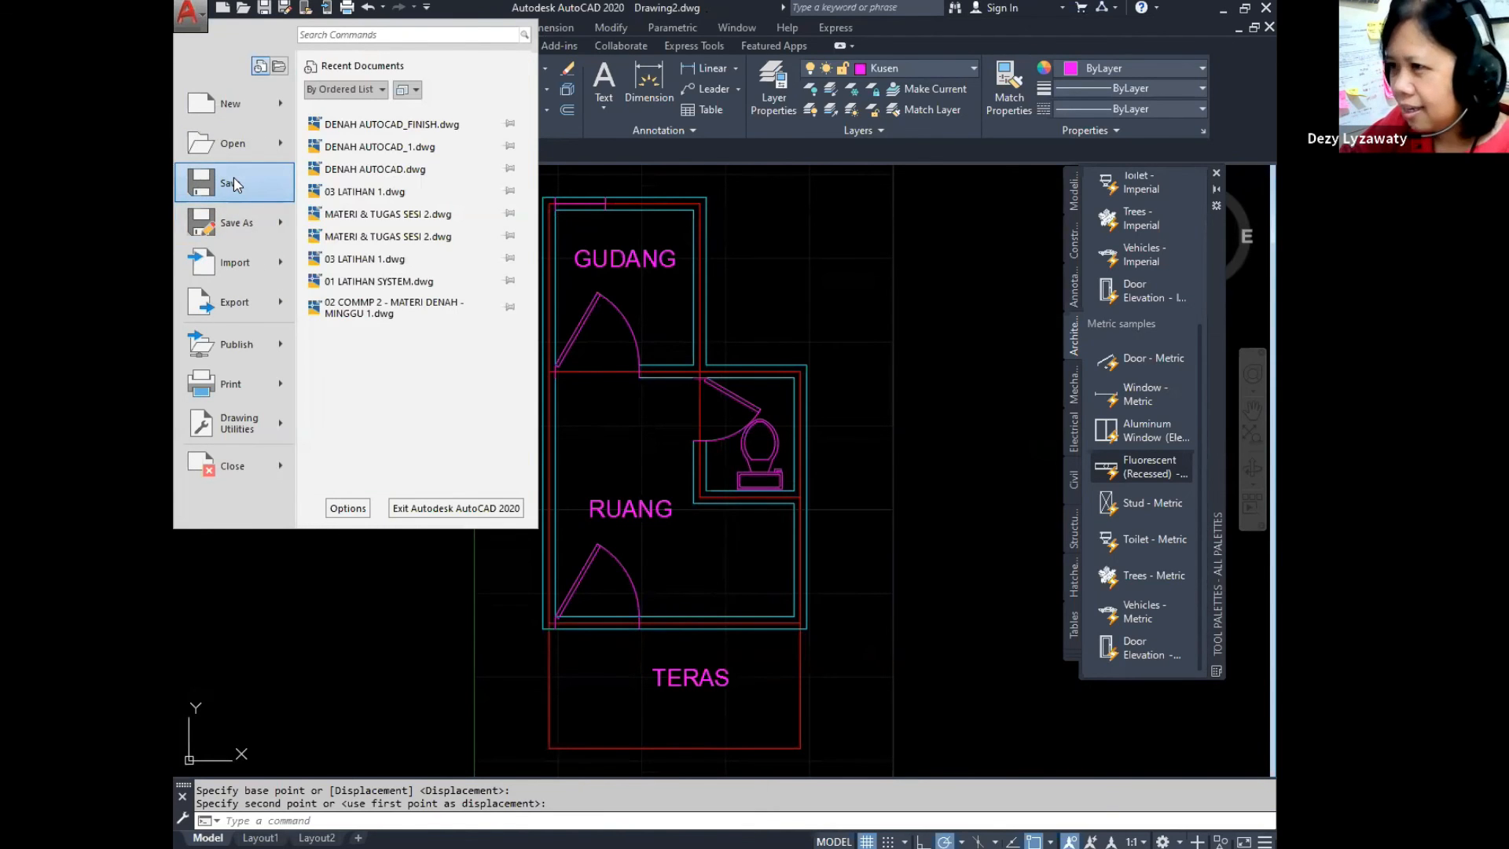
left_click(234, 183)
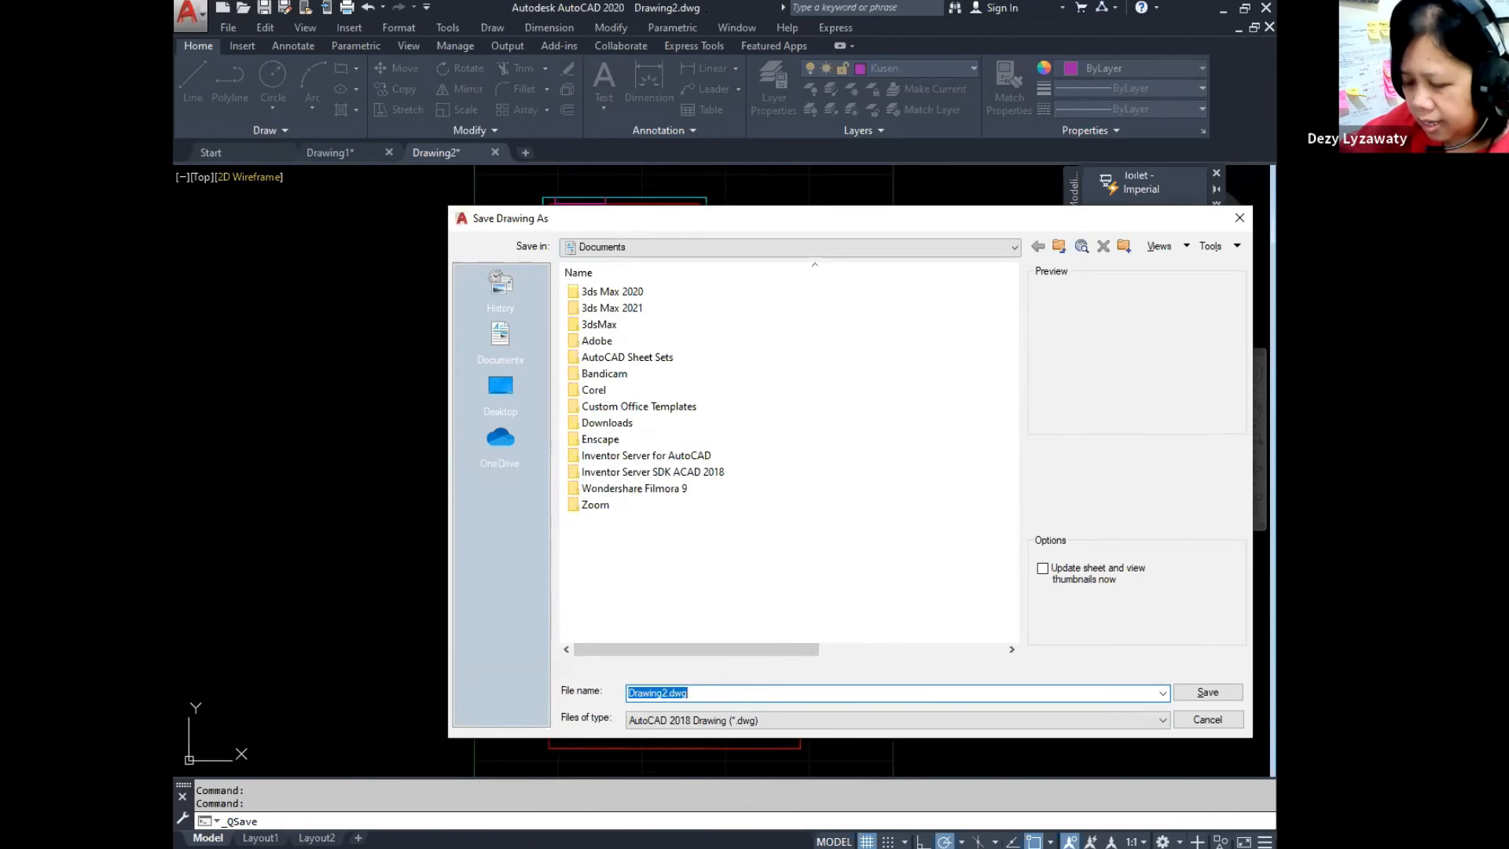
type("LATIHAN ")
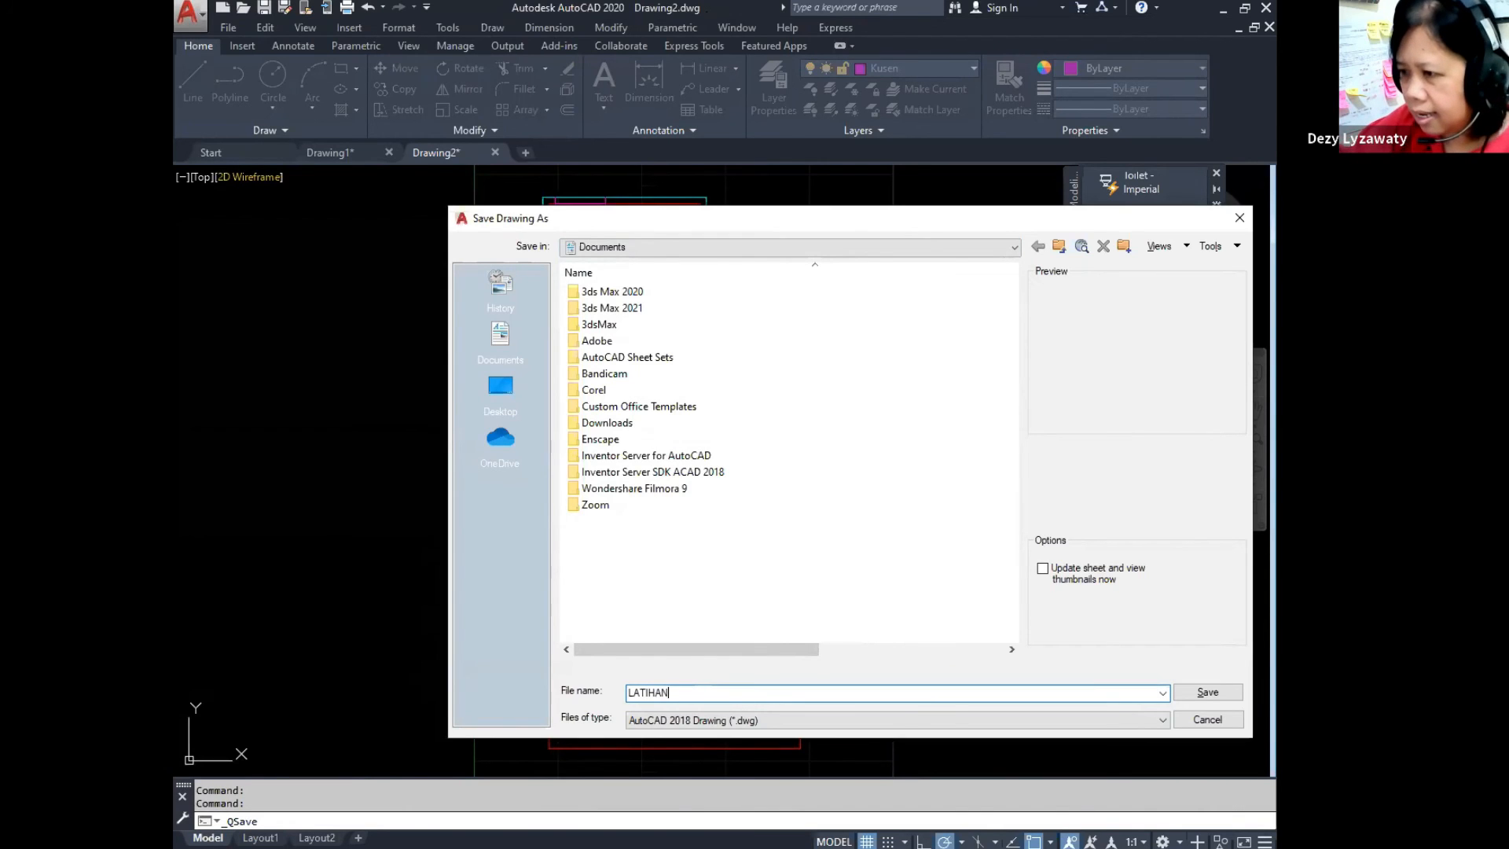
type("MINGGU 1")
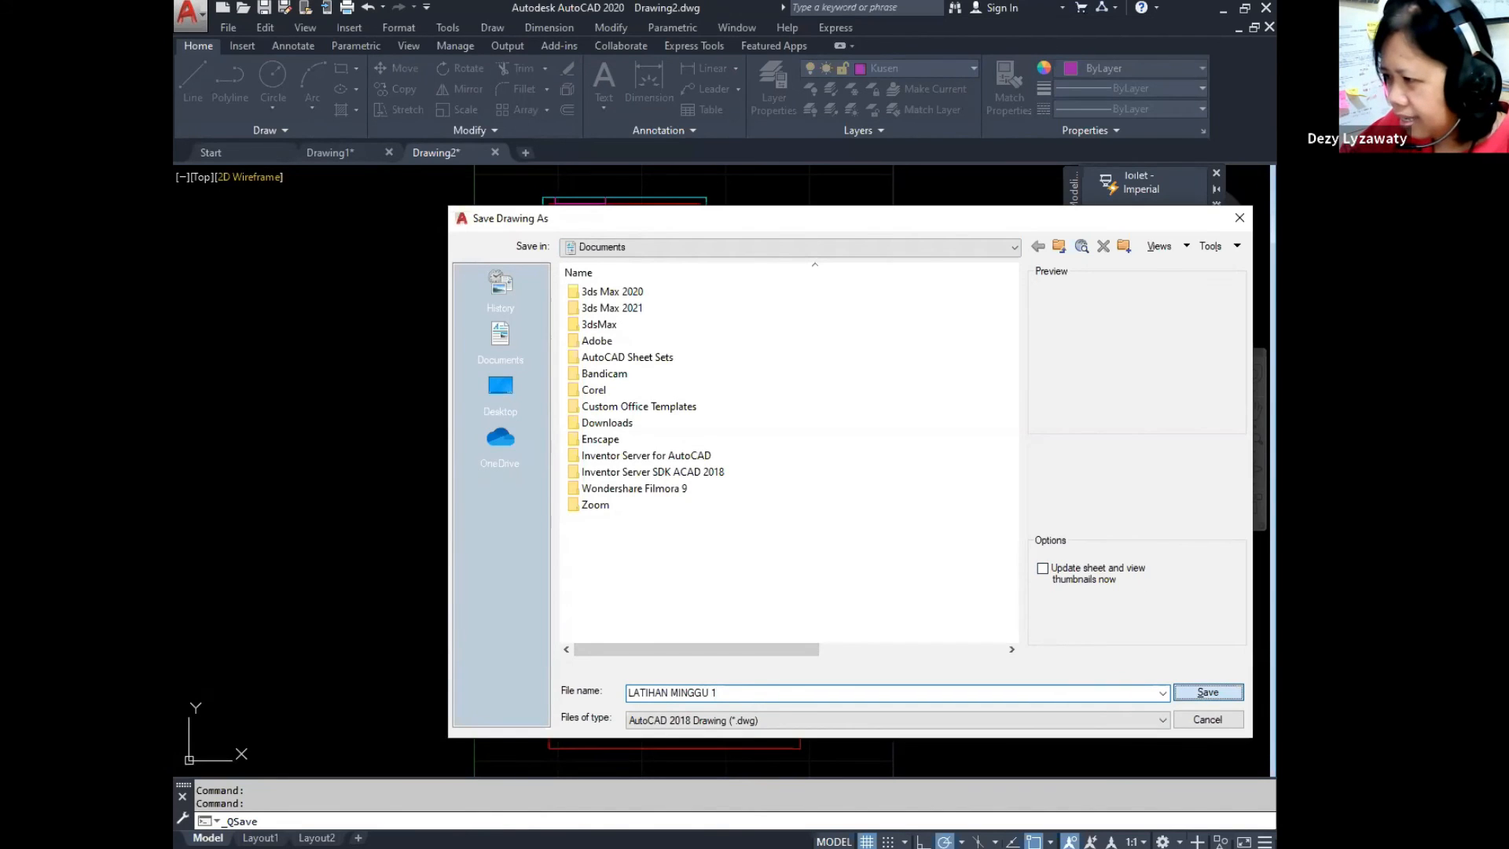
key("Return")
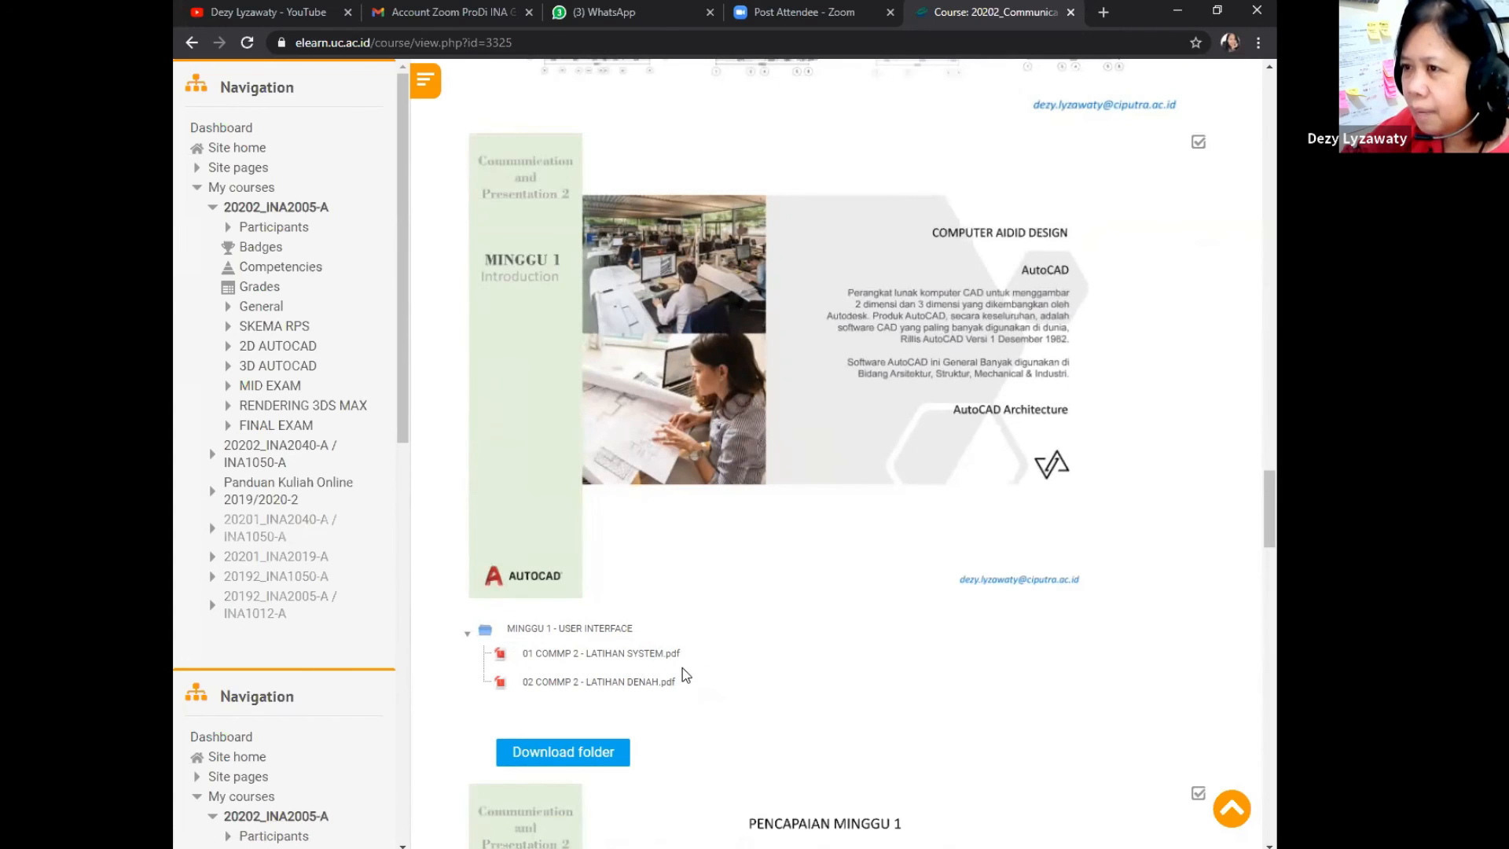
Step: Examine the Minggu 1 exercise files, the article assignment's requirements and the sample article files on the e-learning course page in the browser
scroll(817, 492, "down", 4)
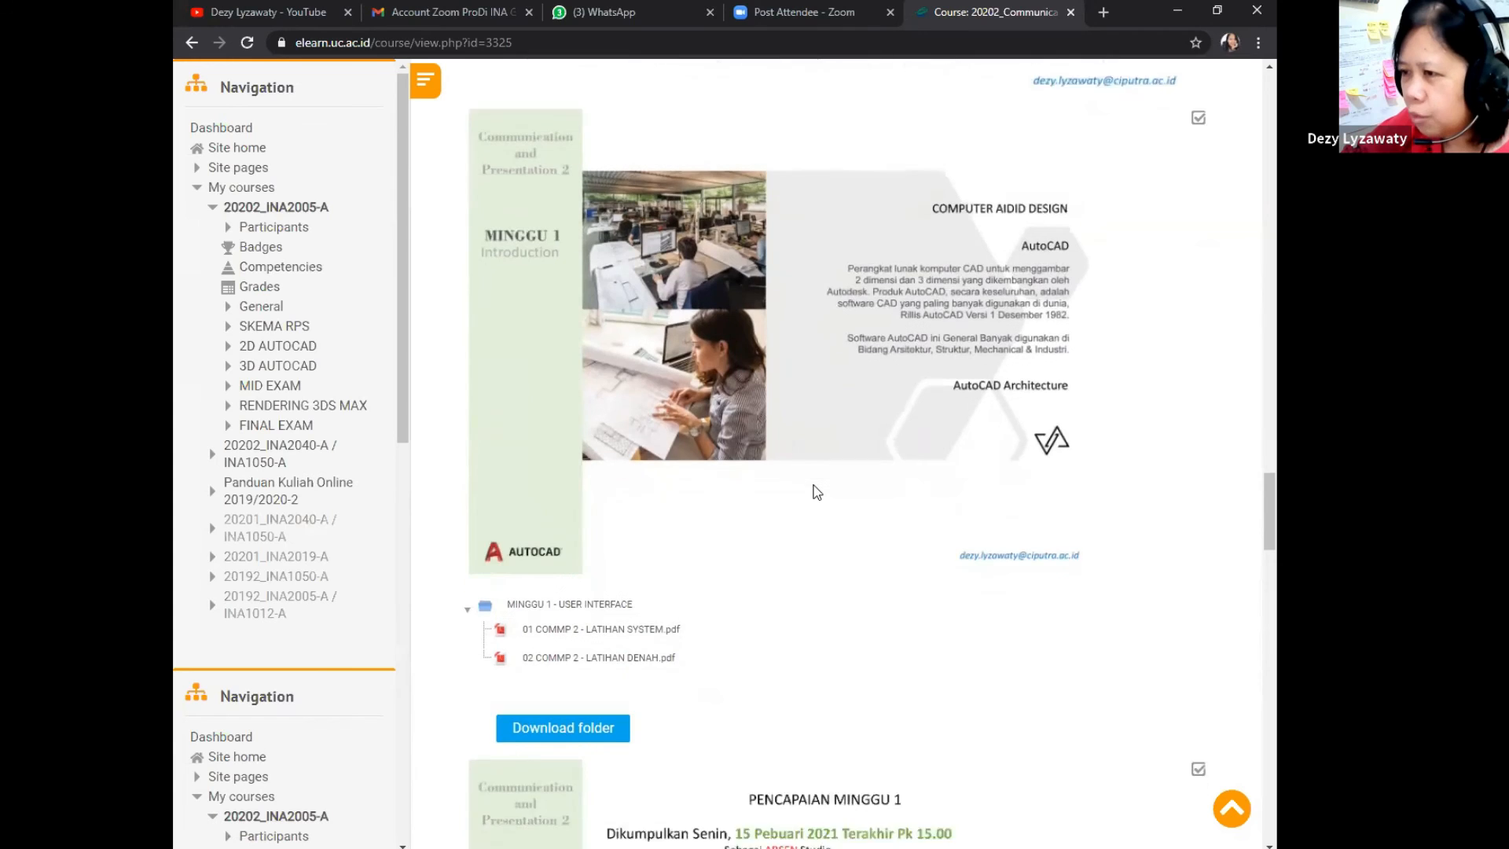
scroll(818, 494, "down", 3)
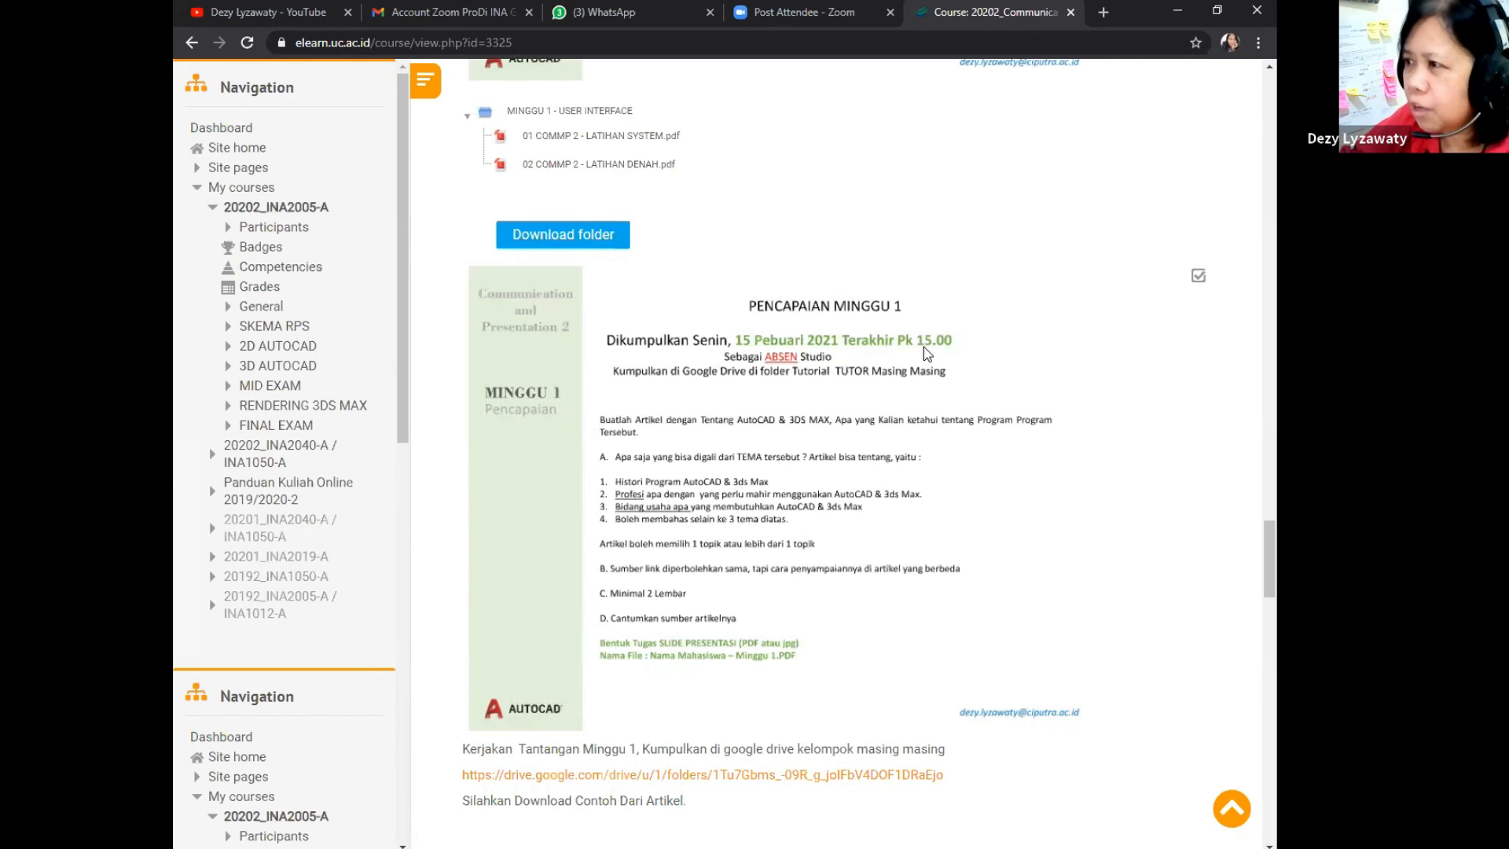
scroll(924, 350, "down", 1)
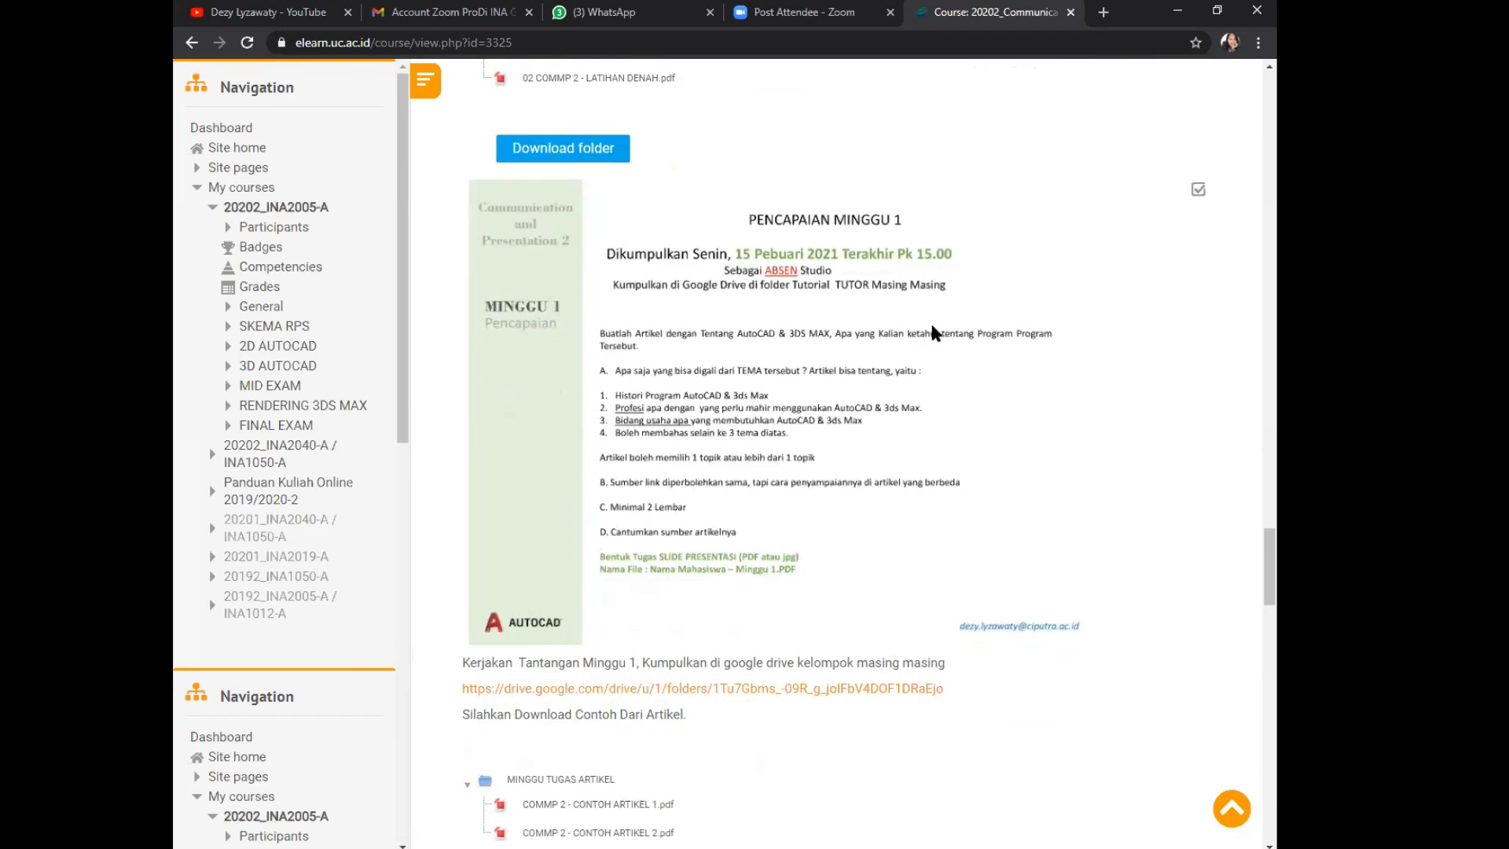
scroll(934, 333, "down", 1)
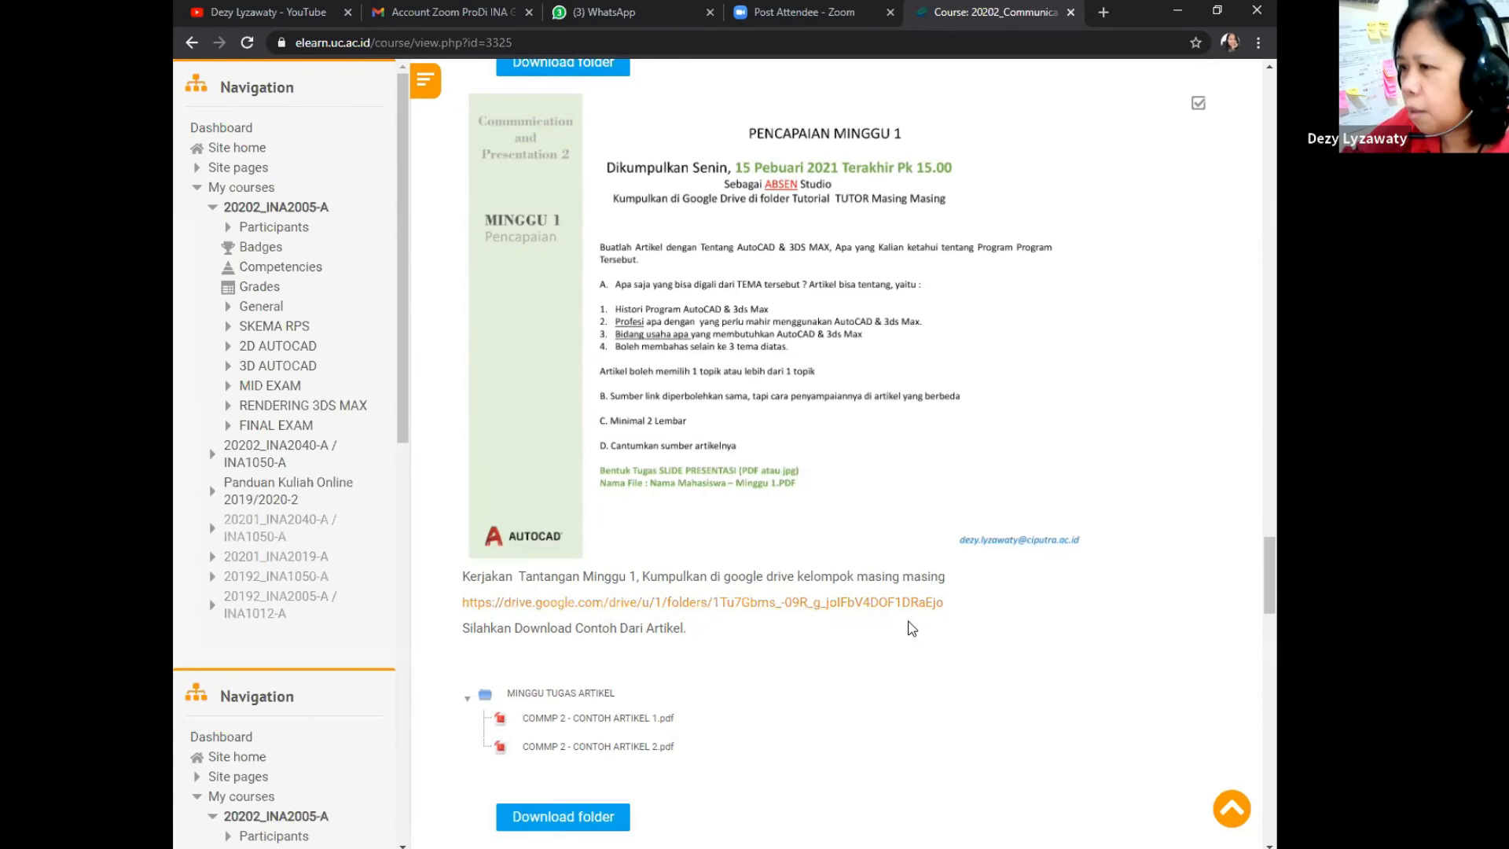
scroll(911, 608, "down", 2)
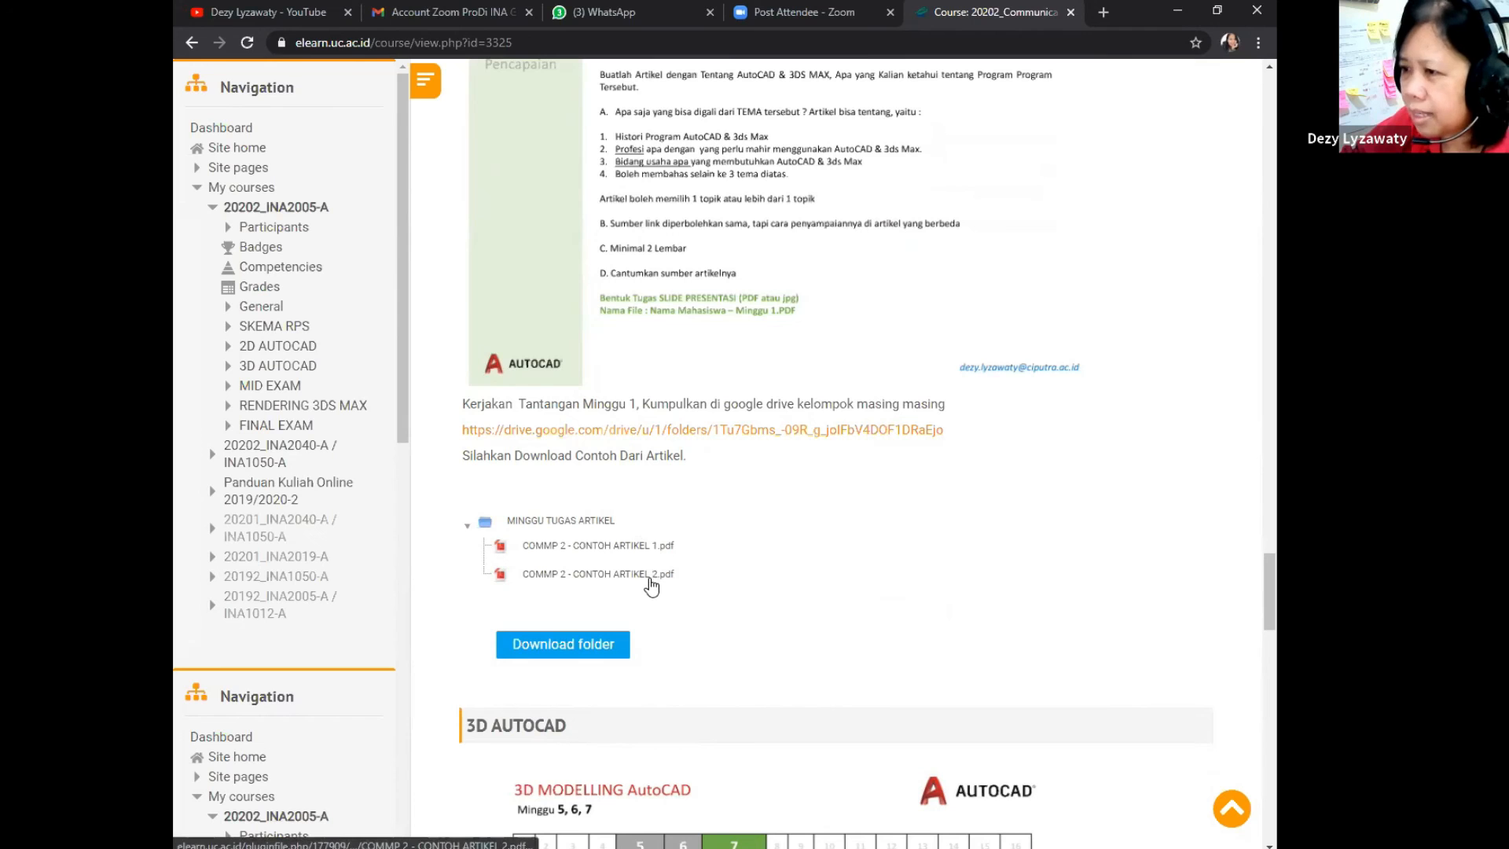
scroll(660, 573, "down", 4)
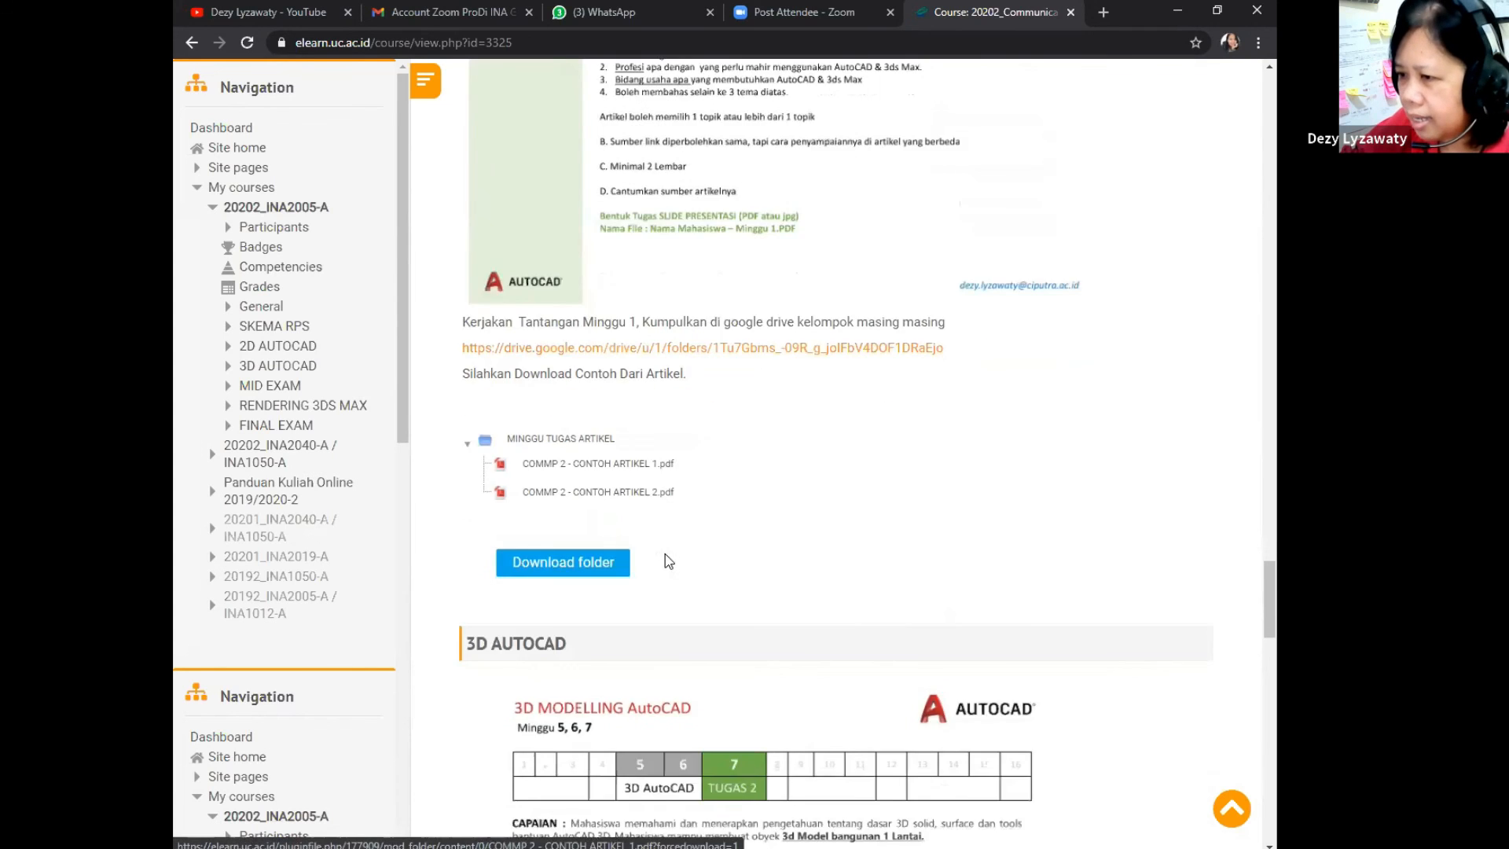
scroll(666, 534, "up", 3)
scroll(666, 533, "up", 1)
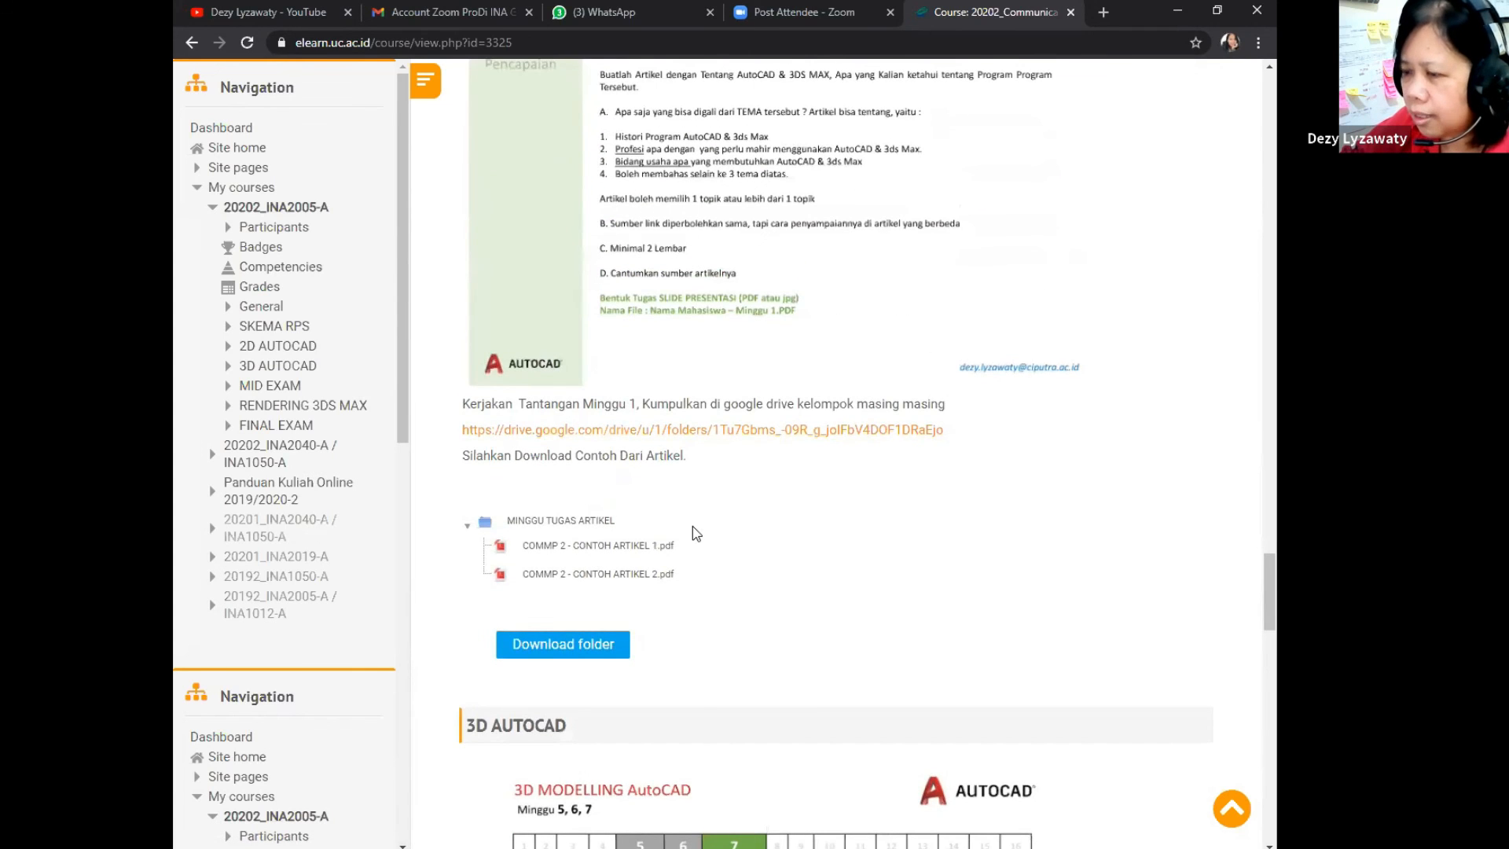
scroll(695, 532, "up", 2)
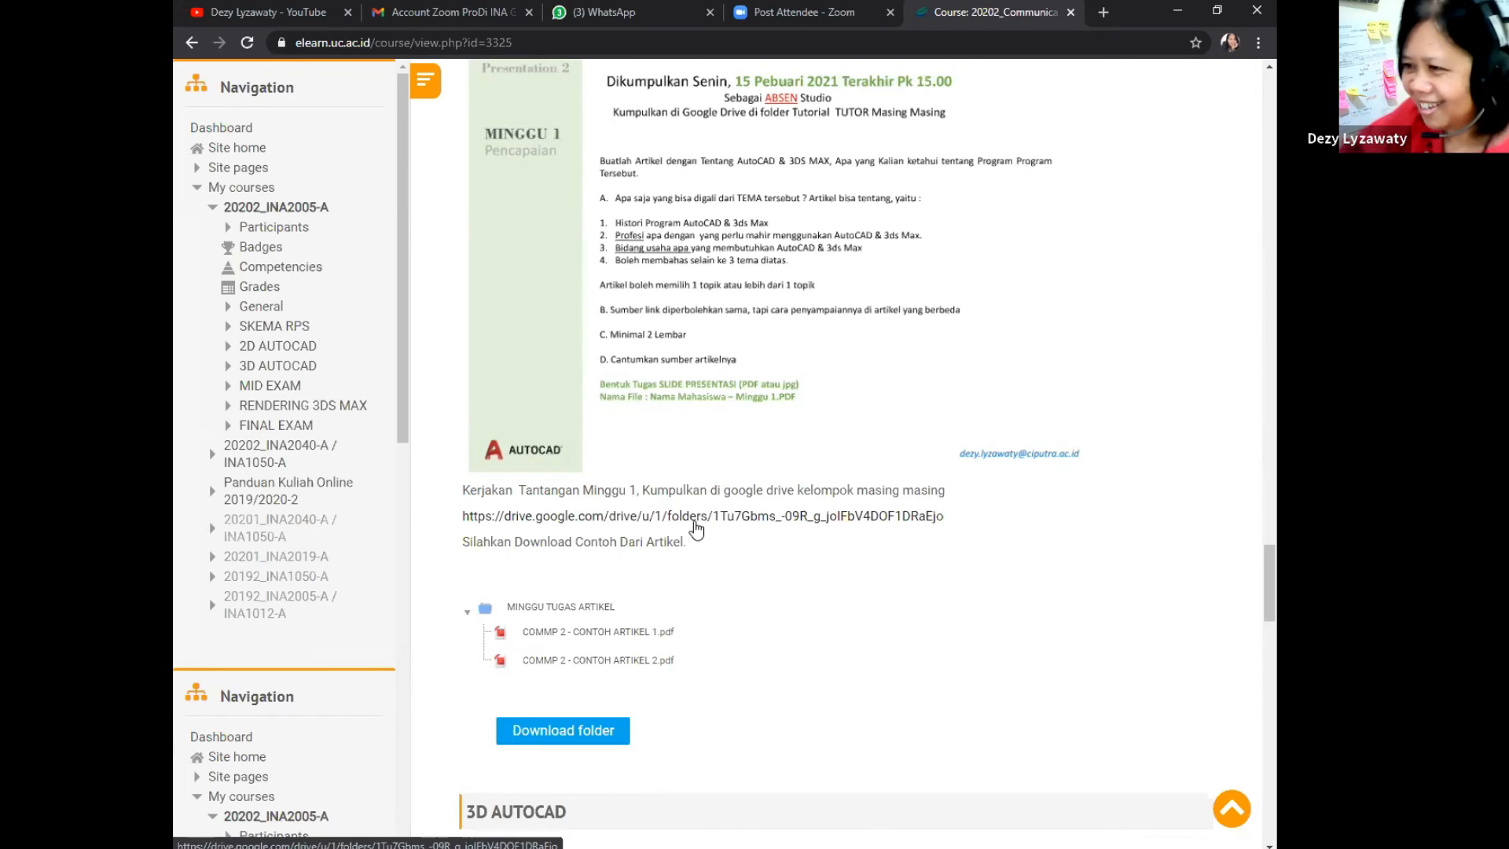
left_click(695, 520)
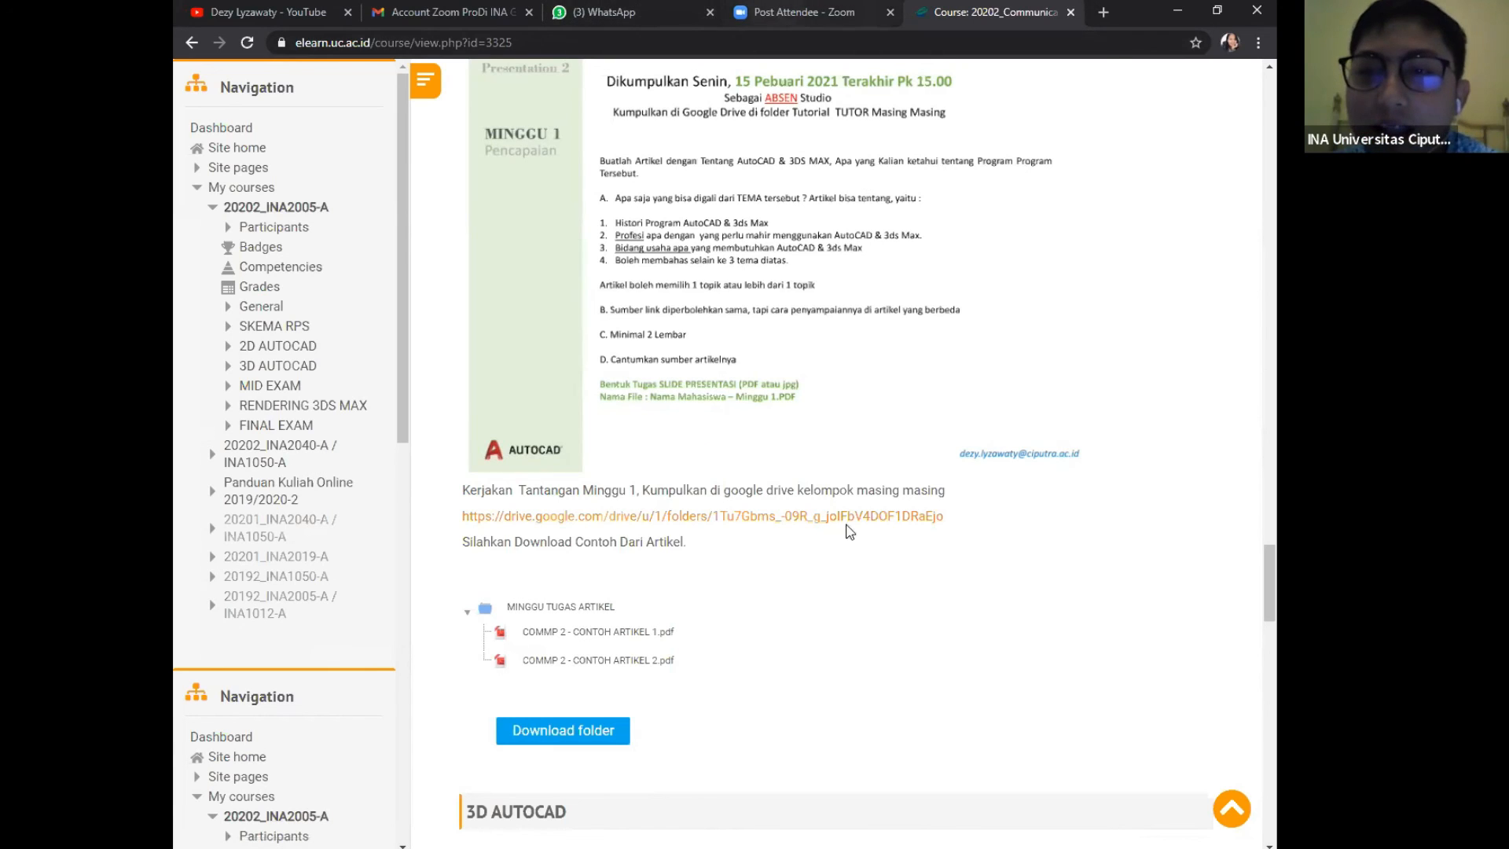
left_click(895, 721)
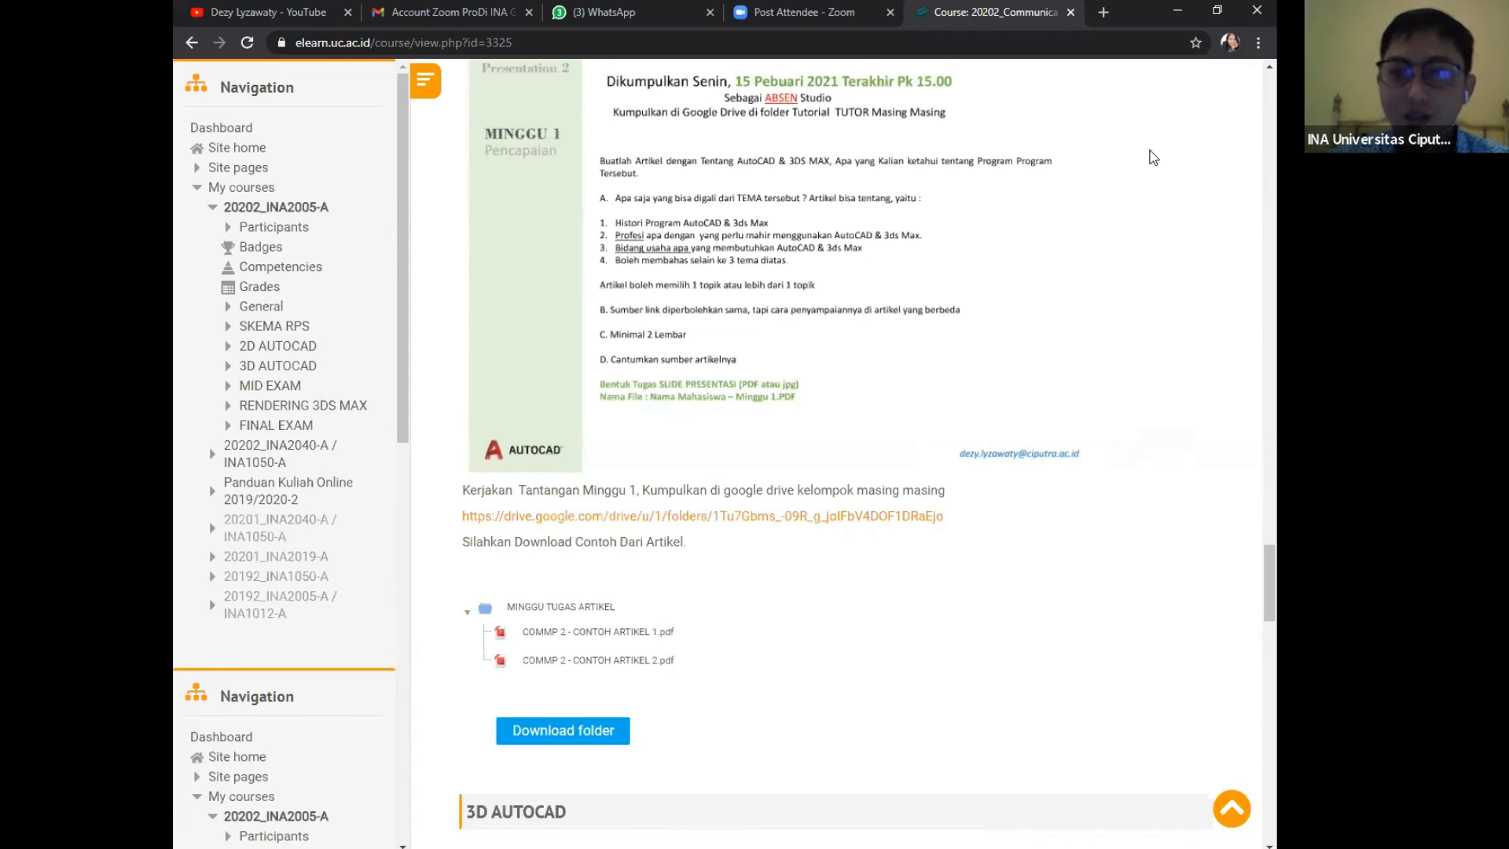
scroll(1166, 332, "up", 5)
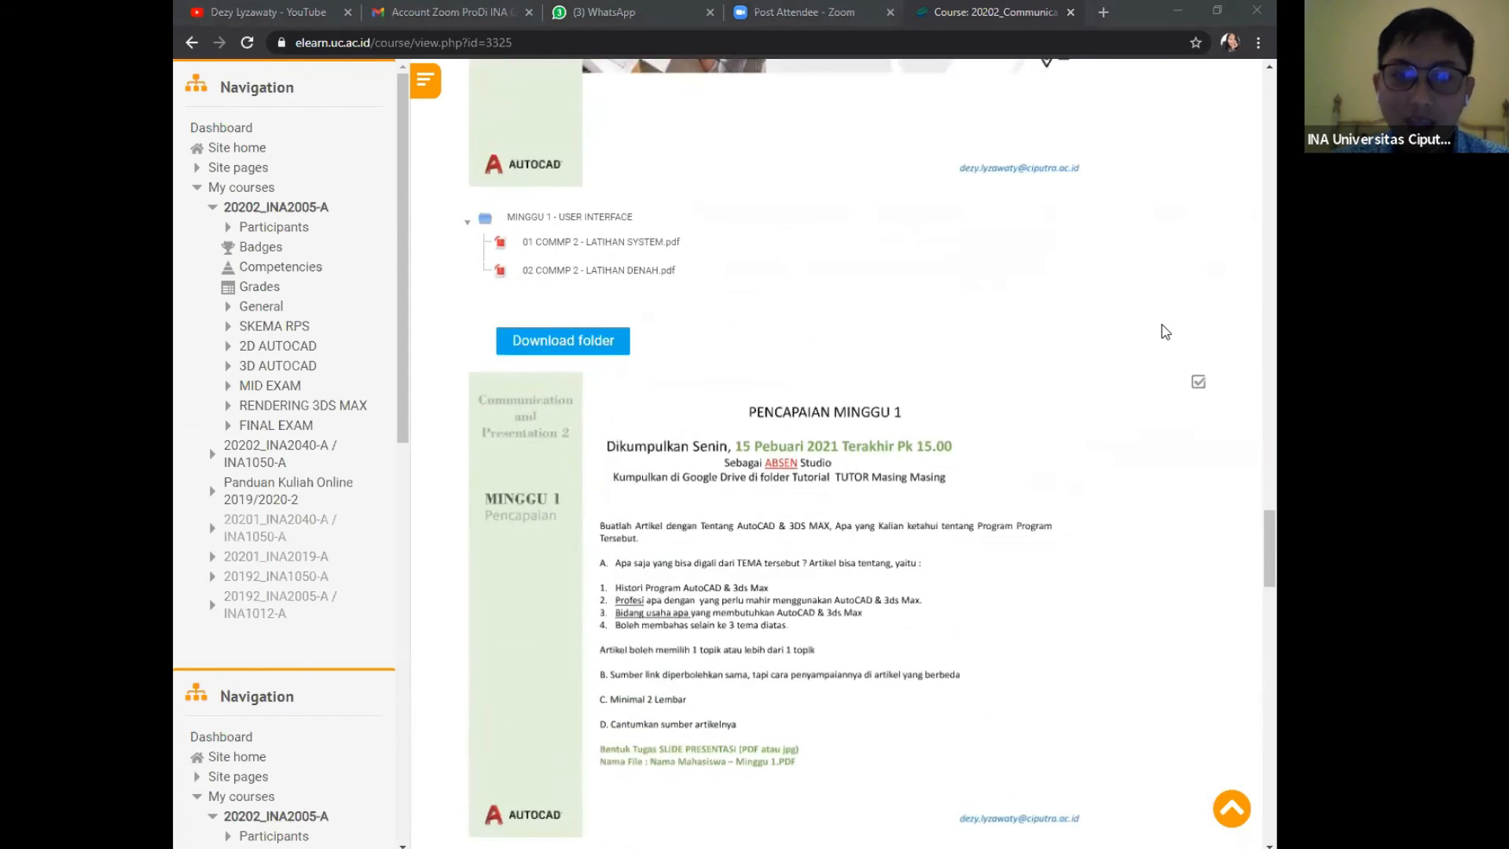
scroll(797, 392, "up", 5)
scroll(817, 387, "down", 1)
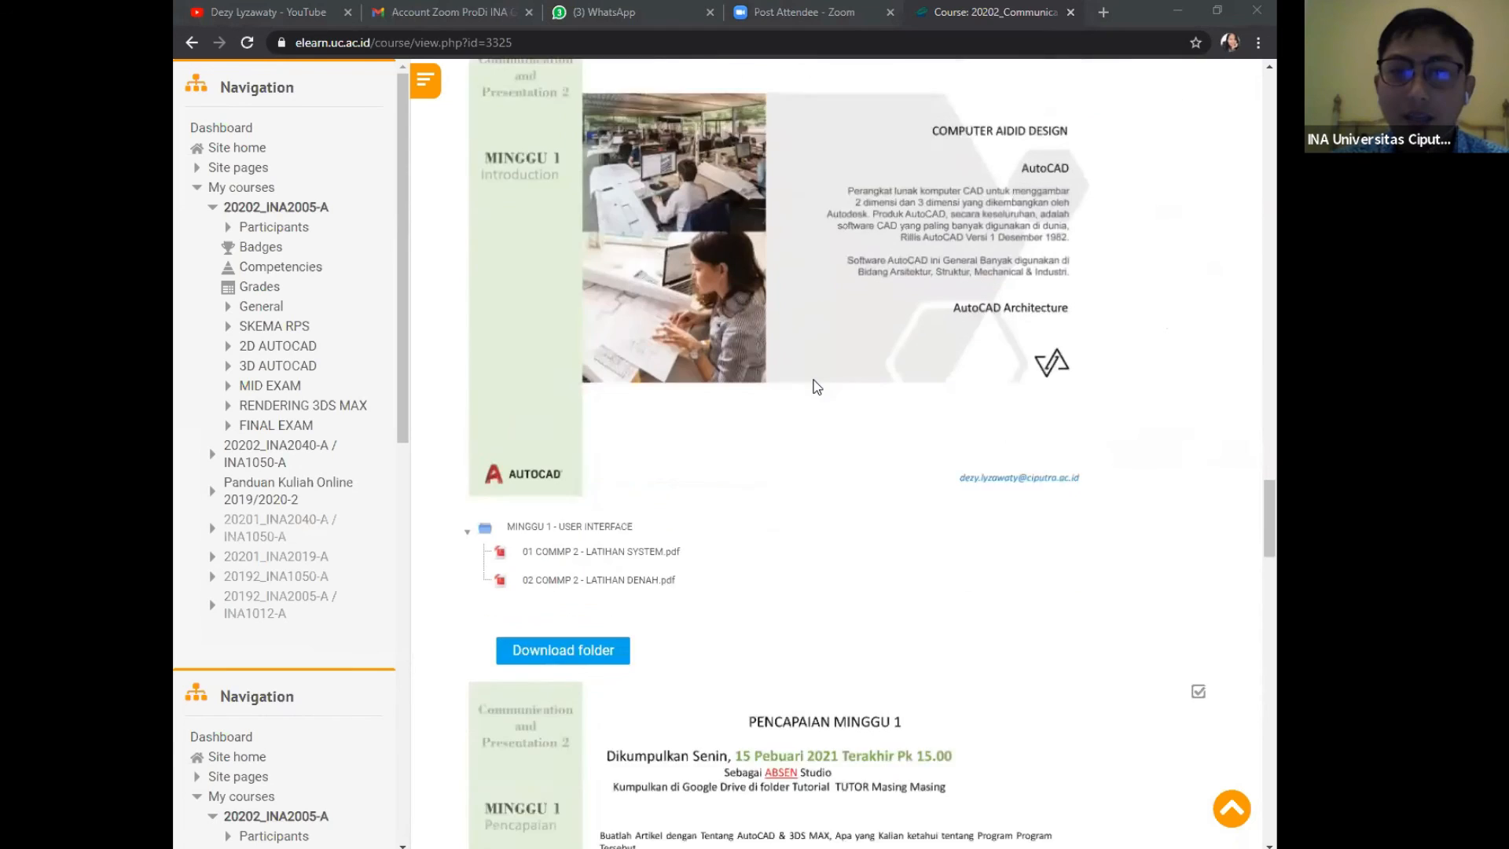
scroll(817, 386, "down", 1)
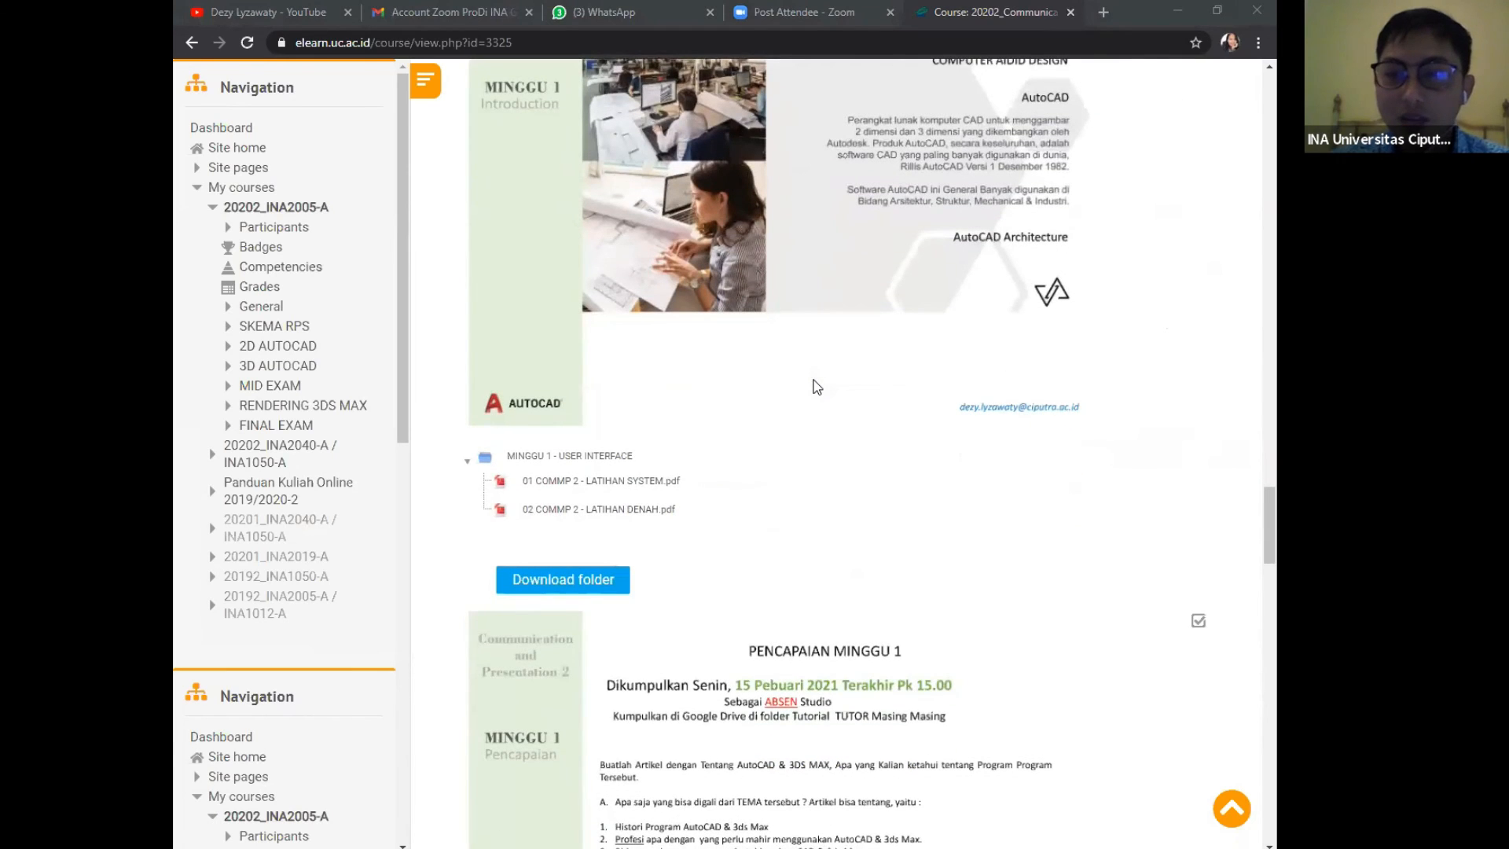